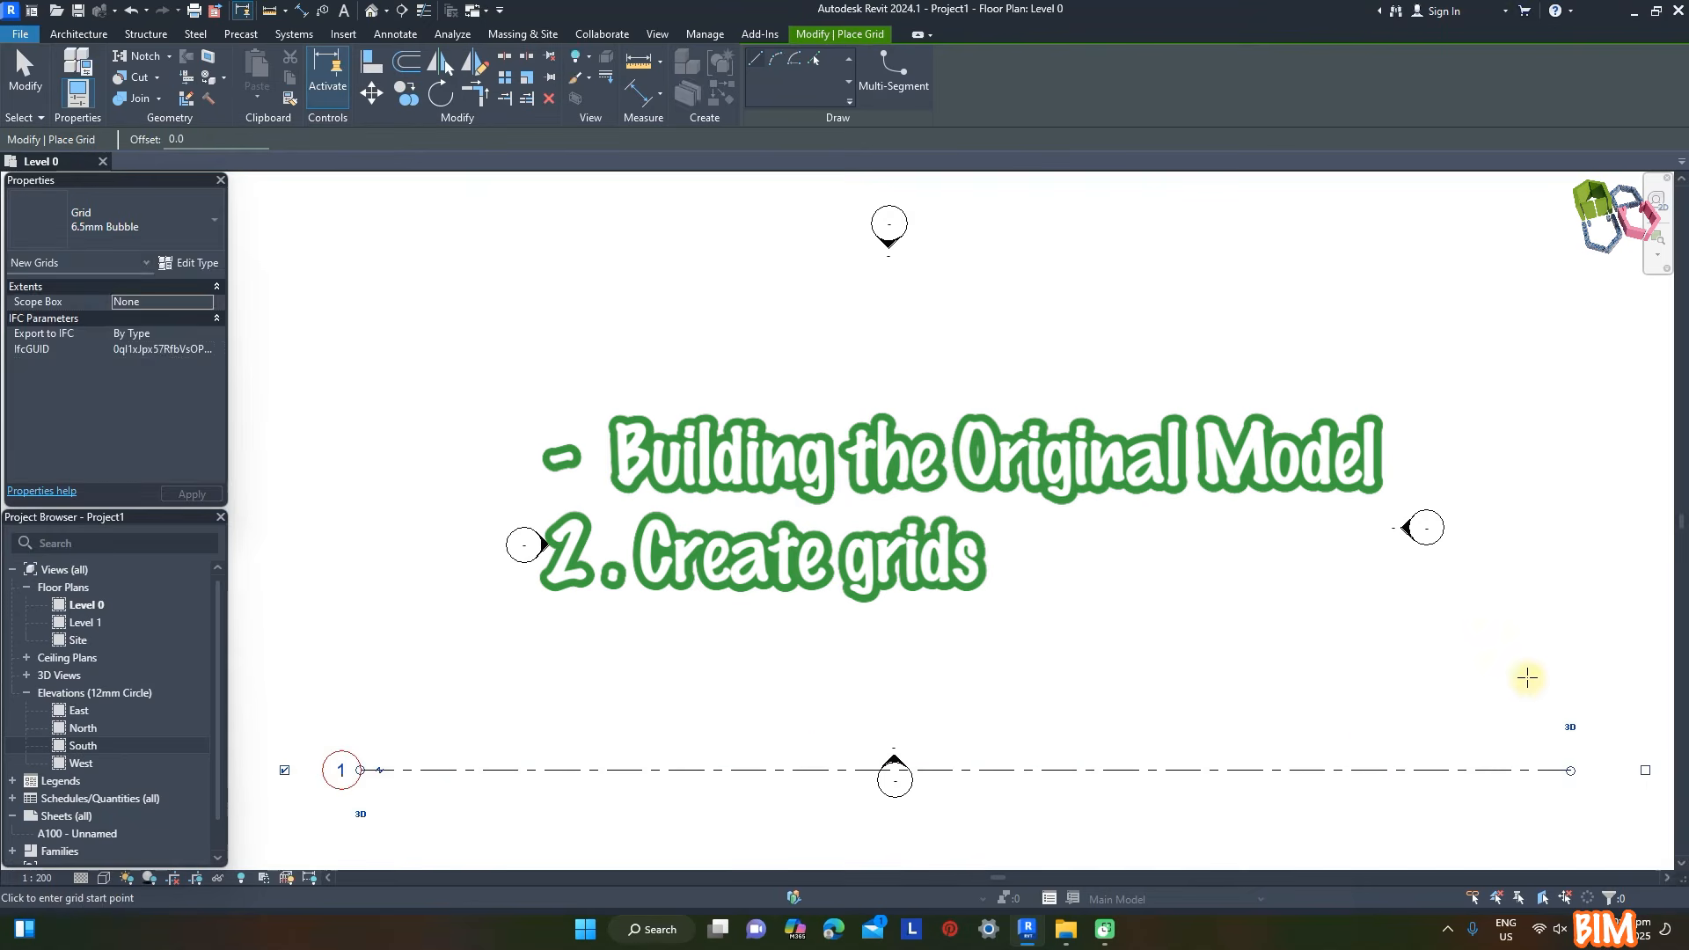
# - Draw four more horizontal grid lines above grid 1, about 6000 to 8000 mm apart, with their ends aligned to it
pyautogui.click(1571, 682)
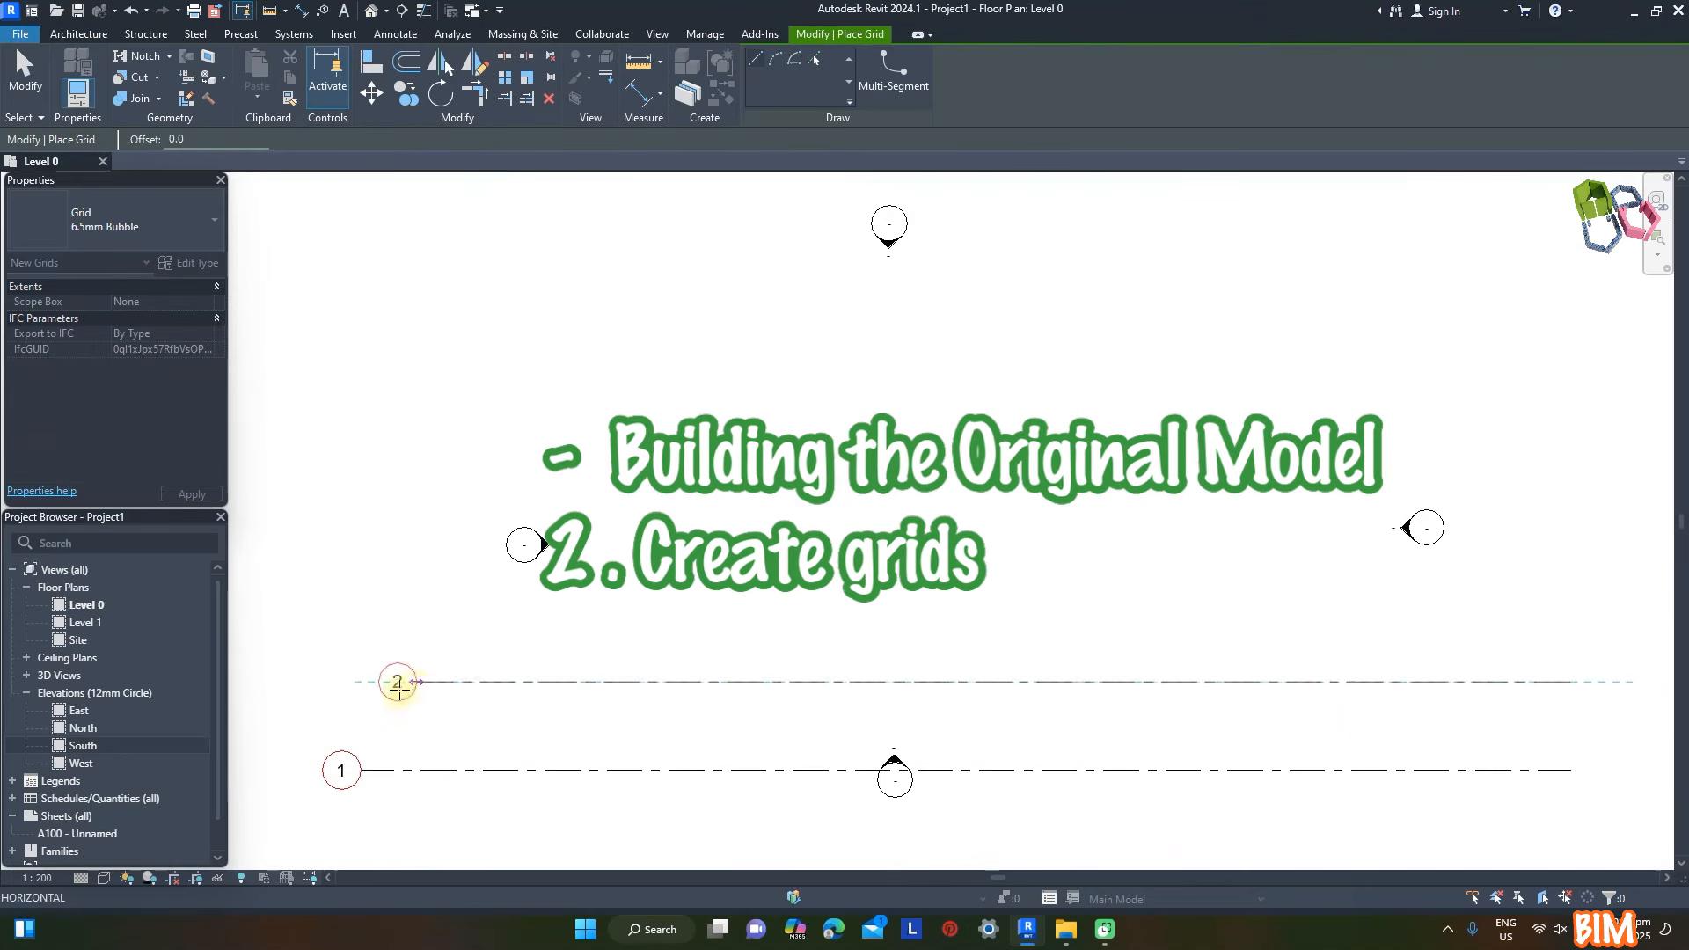
pyautogui.click(360, 681)
pyautogui.click(1571, 578)
pyautogui.click(361, 578)
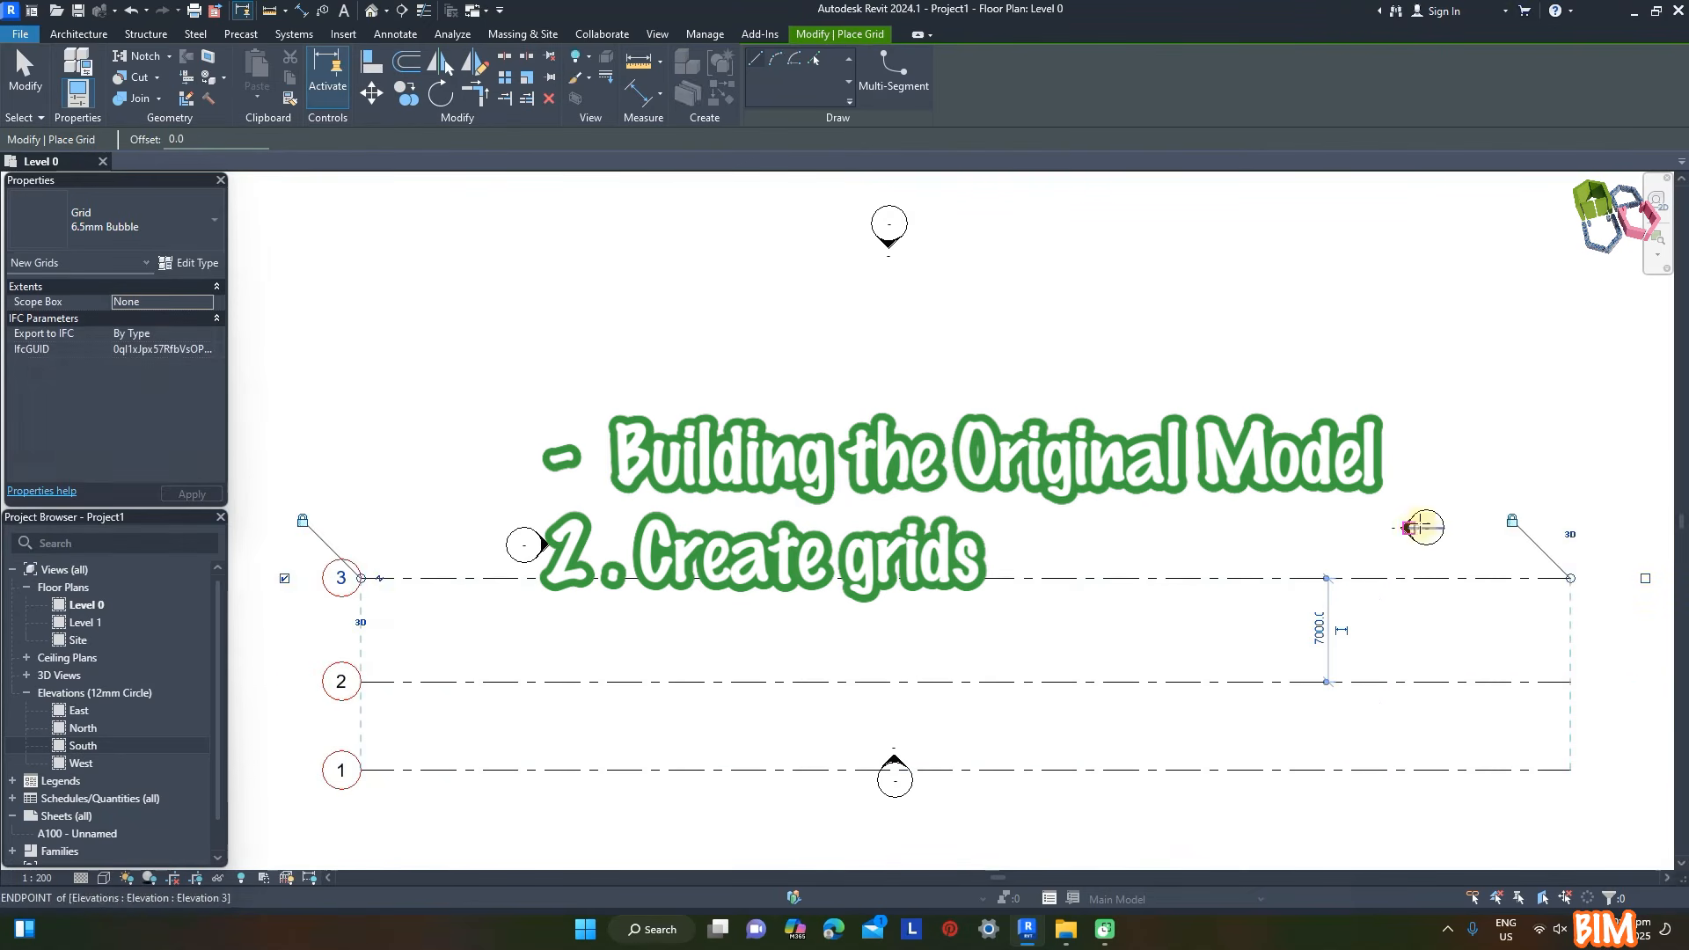
pyautogui.click(1571, 460)
pyautogui.click(360, 460)
pyautogui.click(1571, 342)
pyautogui.click(361, 341)
pyautogui.press('Escape')
pyautogui.press('Escape')
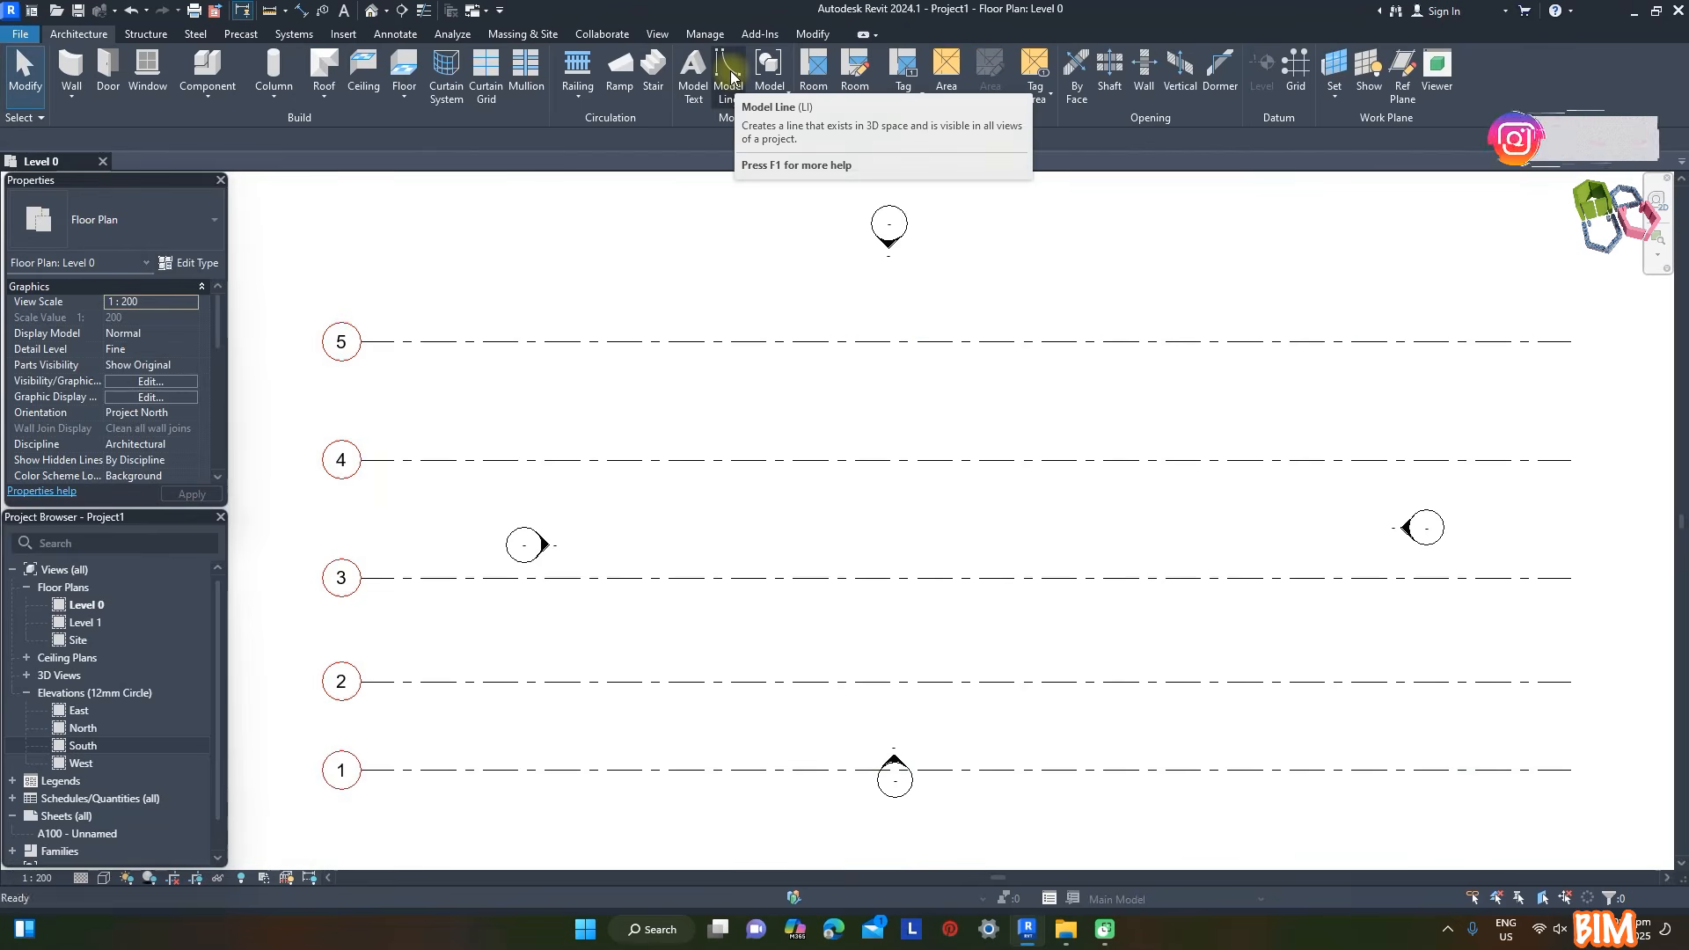
# - Add an aligned dimension chain across grids 1 to 5 near their bubbles
pyautogui.press('i')
pyautogui.click(438, 771)
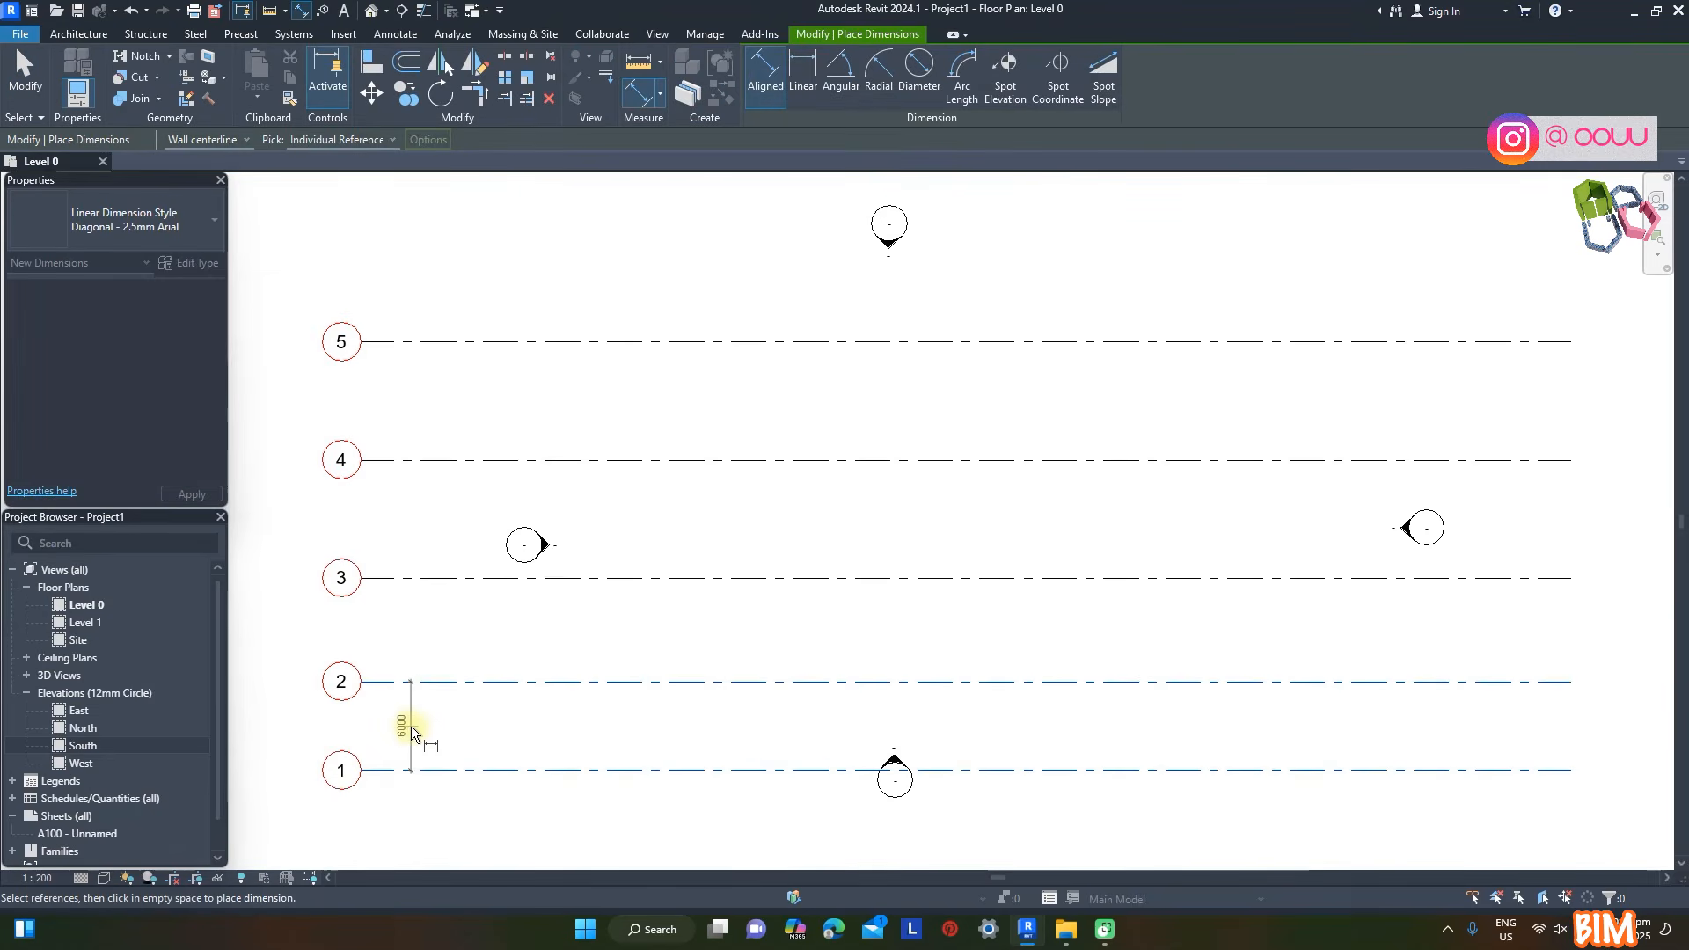
pyautogui.click(412, 579)
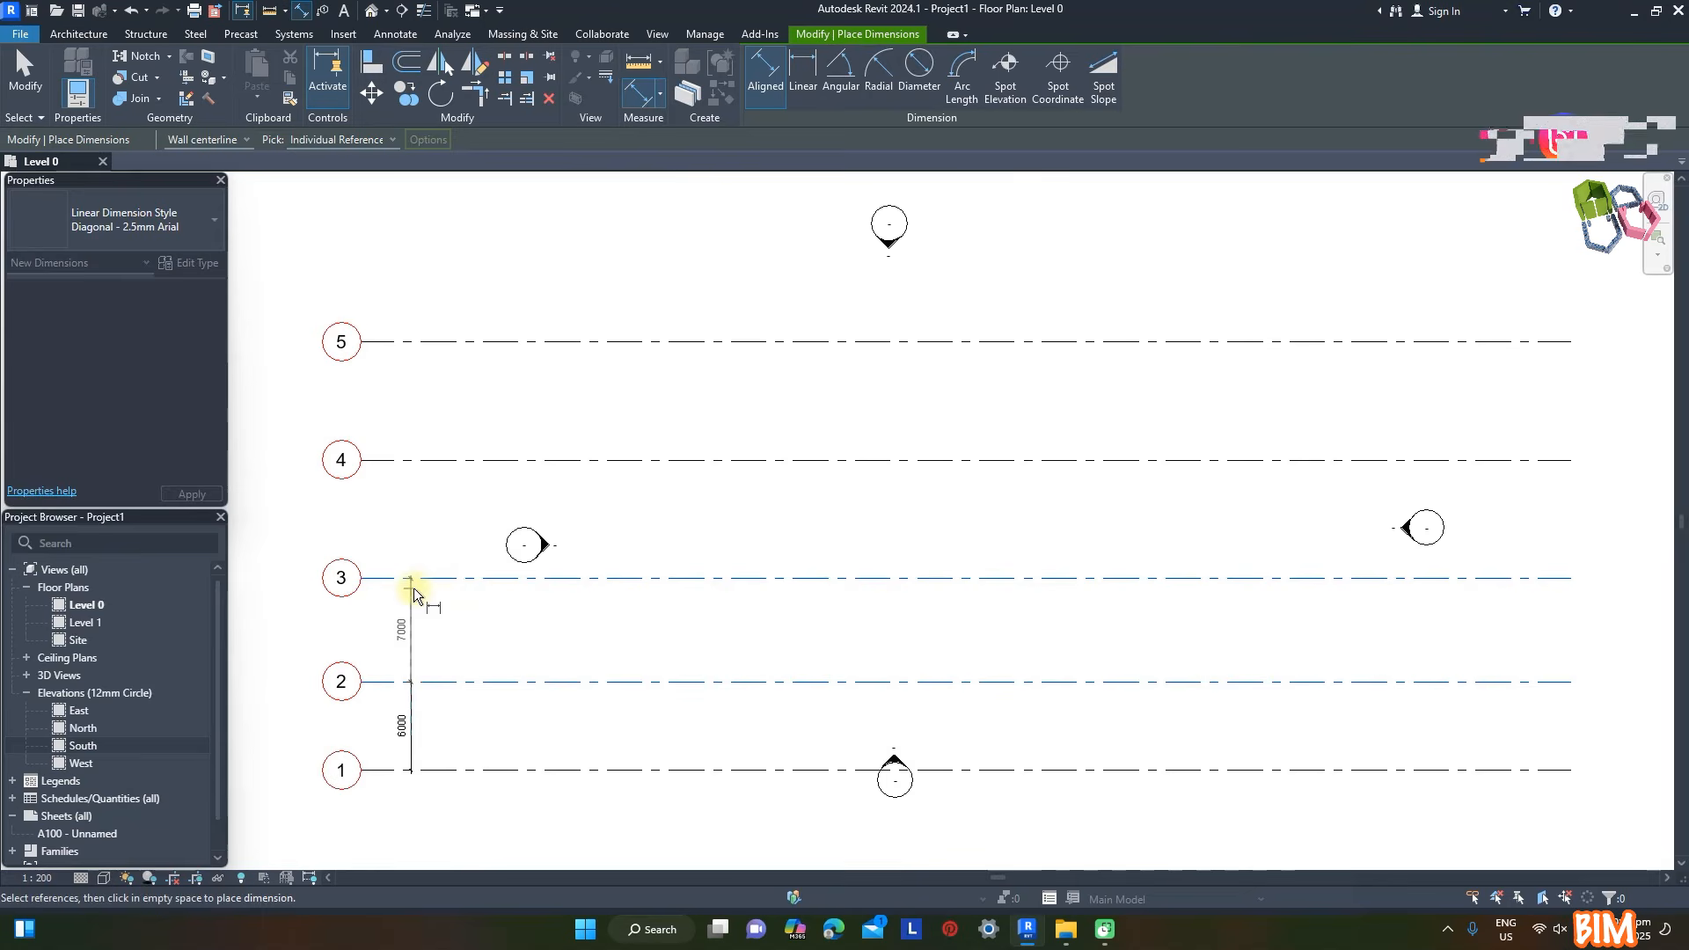
pyautogui.click(447, 459)
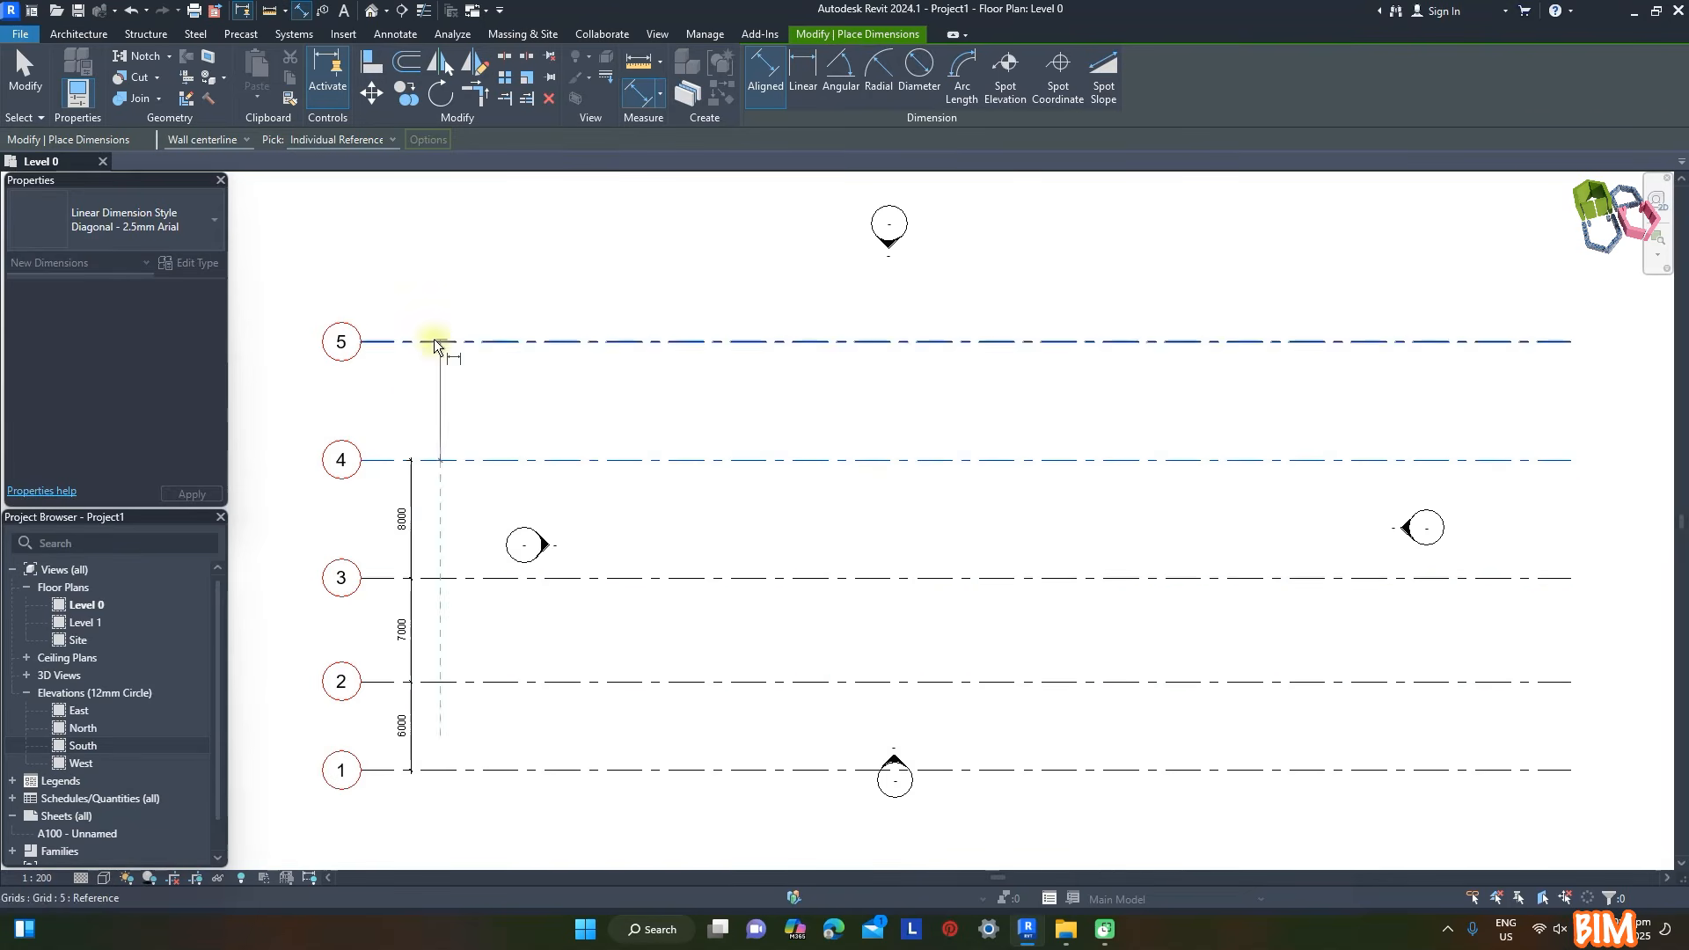
pyautogui.click(435, 341)
pyautogui.click(412, 398)
pyautogui.press('Escape')
pyautogui.press('Escape')
# - Set the spacings between grids 1 and 2 and between grids 2 and 3 to 4000 mm each
pyautogui.click(397, 683)
pyautogui.click(403, 725)
pyautogui.write('4000')
pyautogui.press('Return')
pyautogui.click(406, 577)
pyautogui.write('0')
pyautogui.press('Return')
# - Set the spacing between grids 3 and 4 to 4000 mm and between grids 4 and 5 to 7000 mm
pyautogui.click(476, 461)
pyautogui.click(401, 555)
pyautogui.write('4000')
pyautogui.press('Return')
pyautogui.click(440, 342)
pyautogui.click(402, 467)
pyautogui.write('7000')
pyautogui.press('Return')
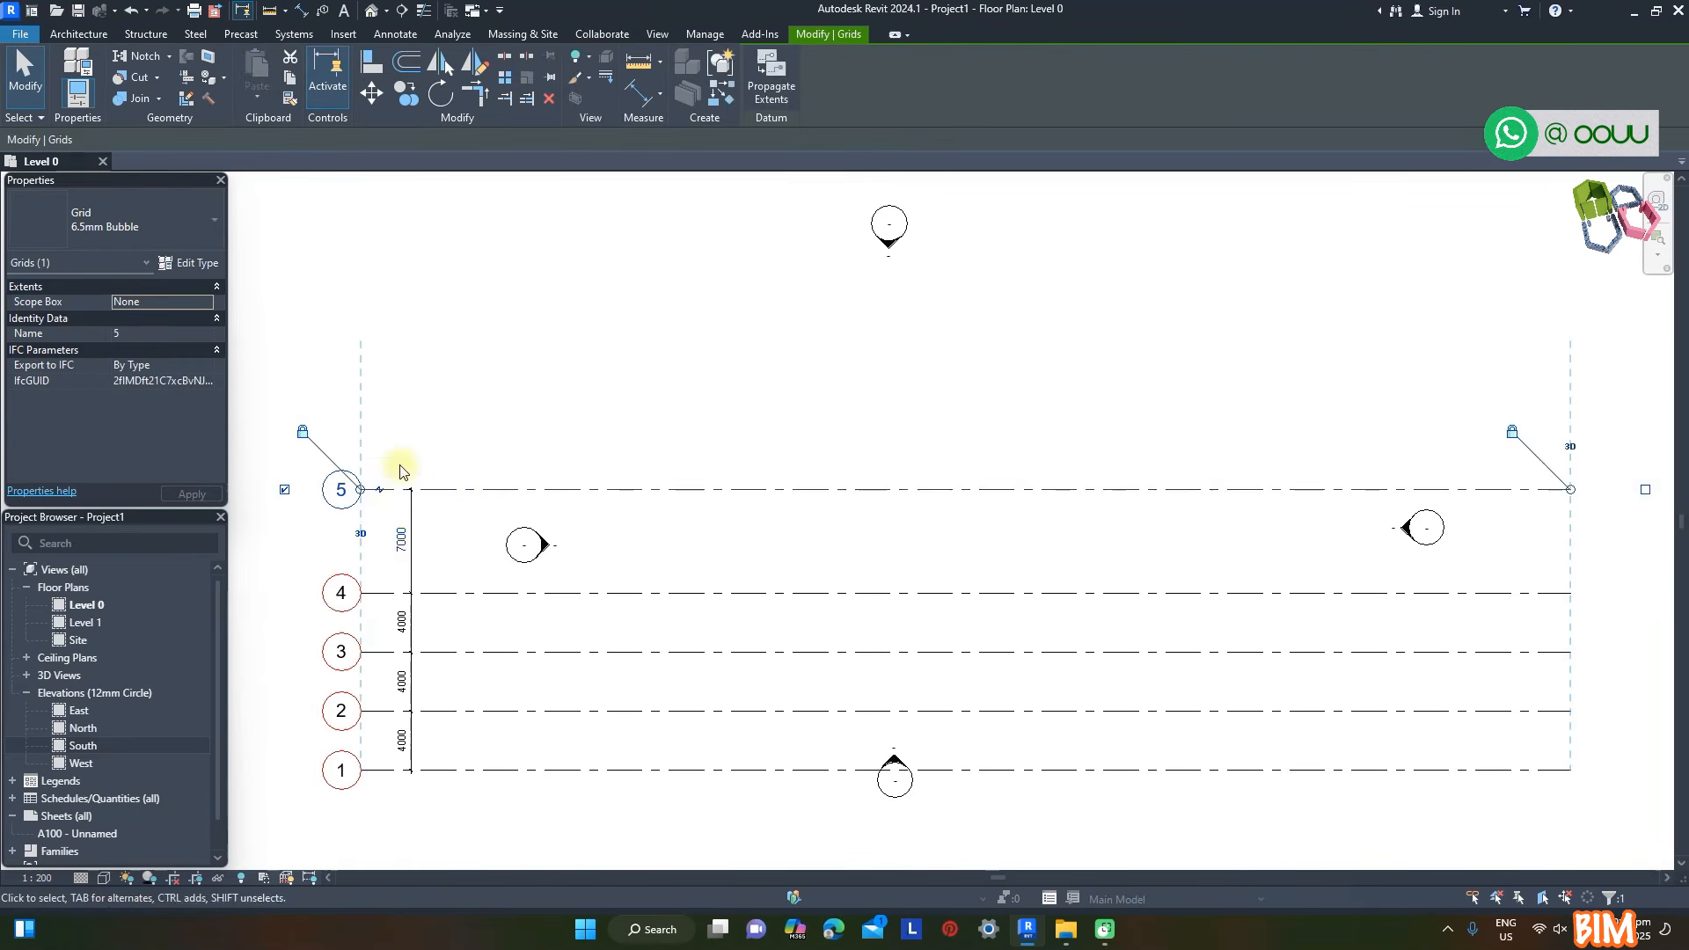
# - Draw a vertical grid line crossing all horizontal grids near their bubble ends and name it A
pyautogui.scroll(1, 395, 460)
pyautogui.press('g')
pyautogui.press('r')
pyautogui.click(414, 762)
pyautogui.click(440, 228)
pyautogui.press('Escape')
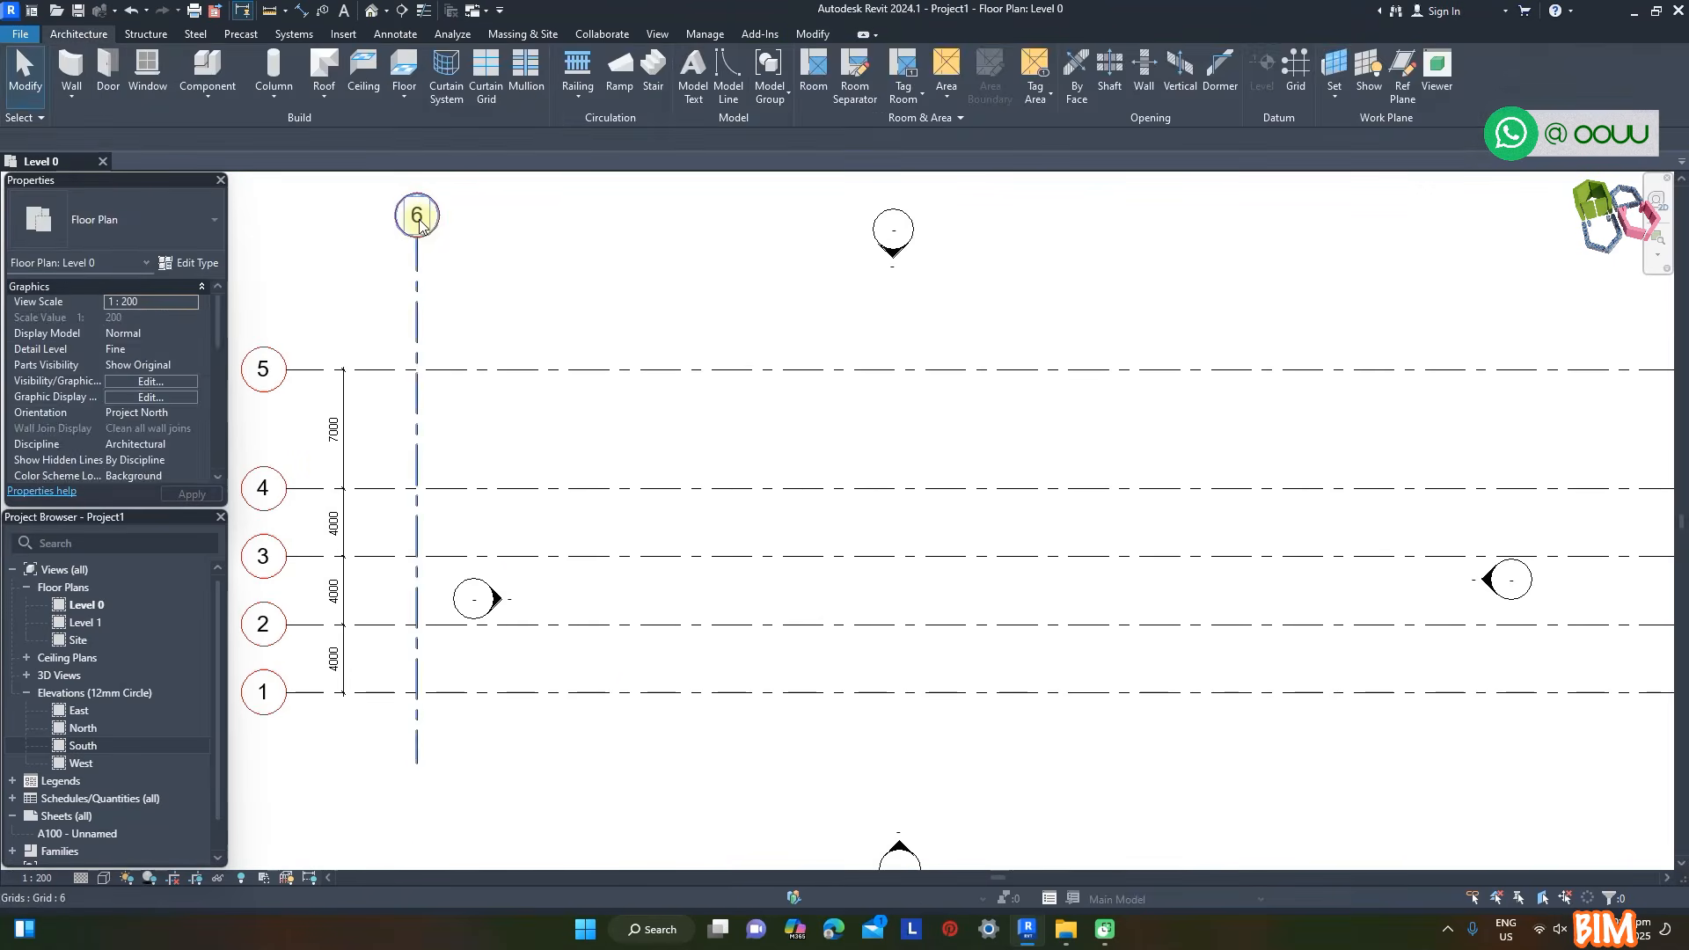
# - Copy vertical grid A repeatedly along the horizontal grids to create grids B through J
pyautogui.click(406, 92)
pyautogui.click(417, 299)
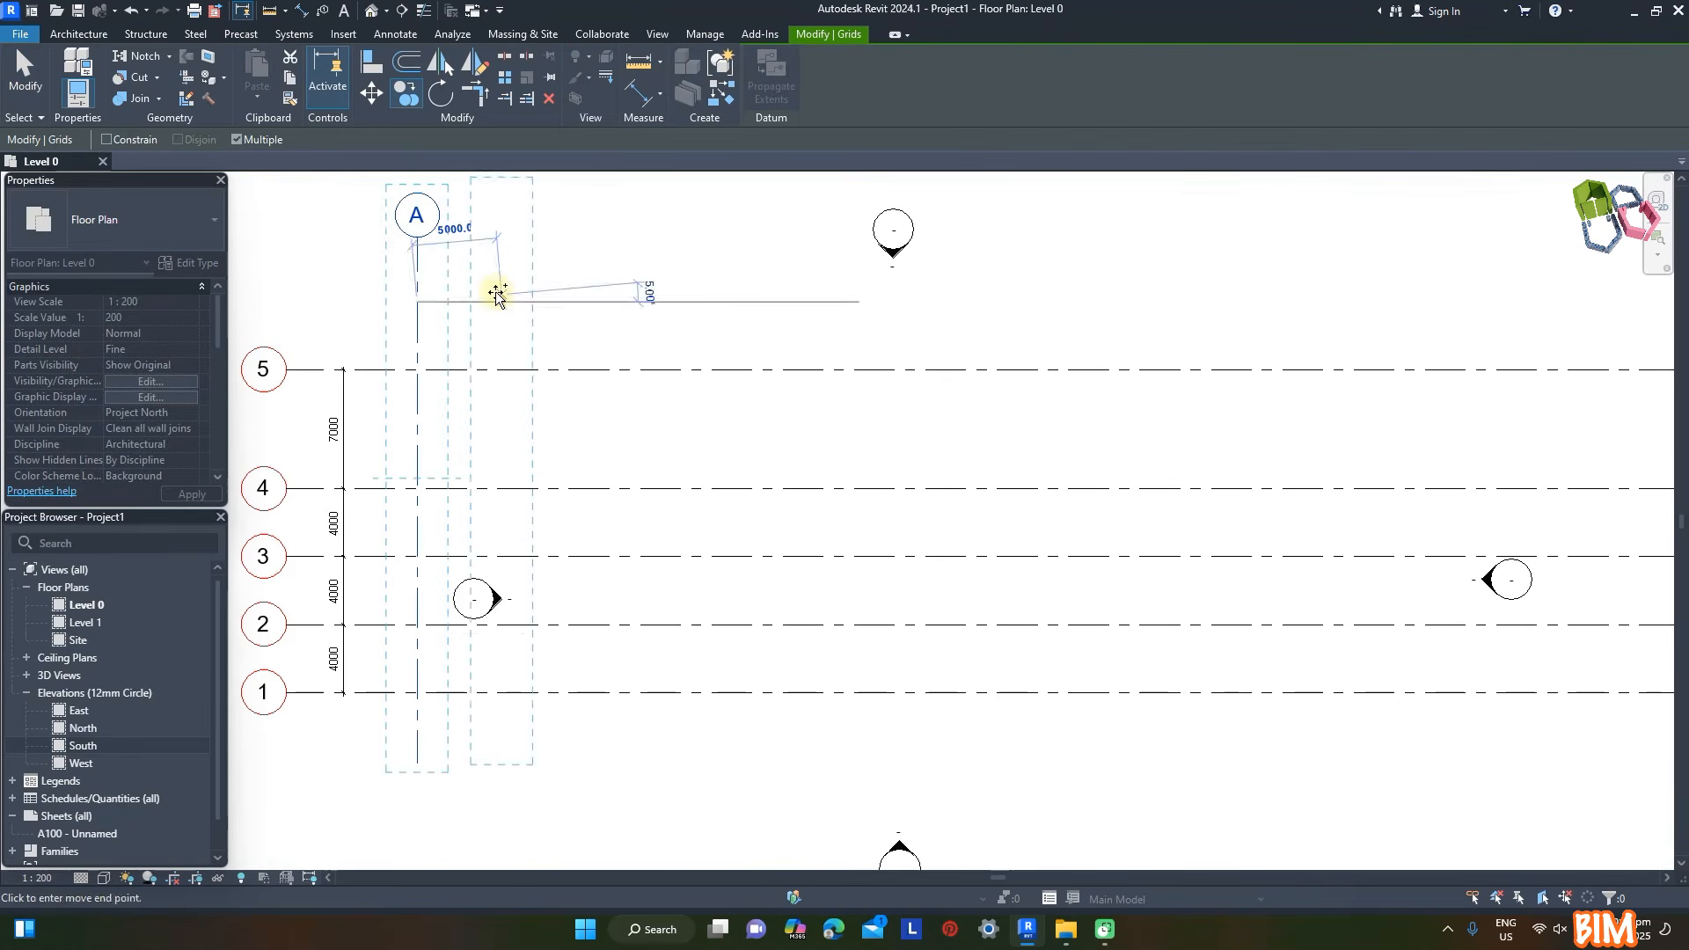
pyautogui.click(521, 306)
pyautogui.click(858, 306)
pyautogui.click(960, 305)
pyautogui.click(1064, 303)
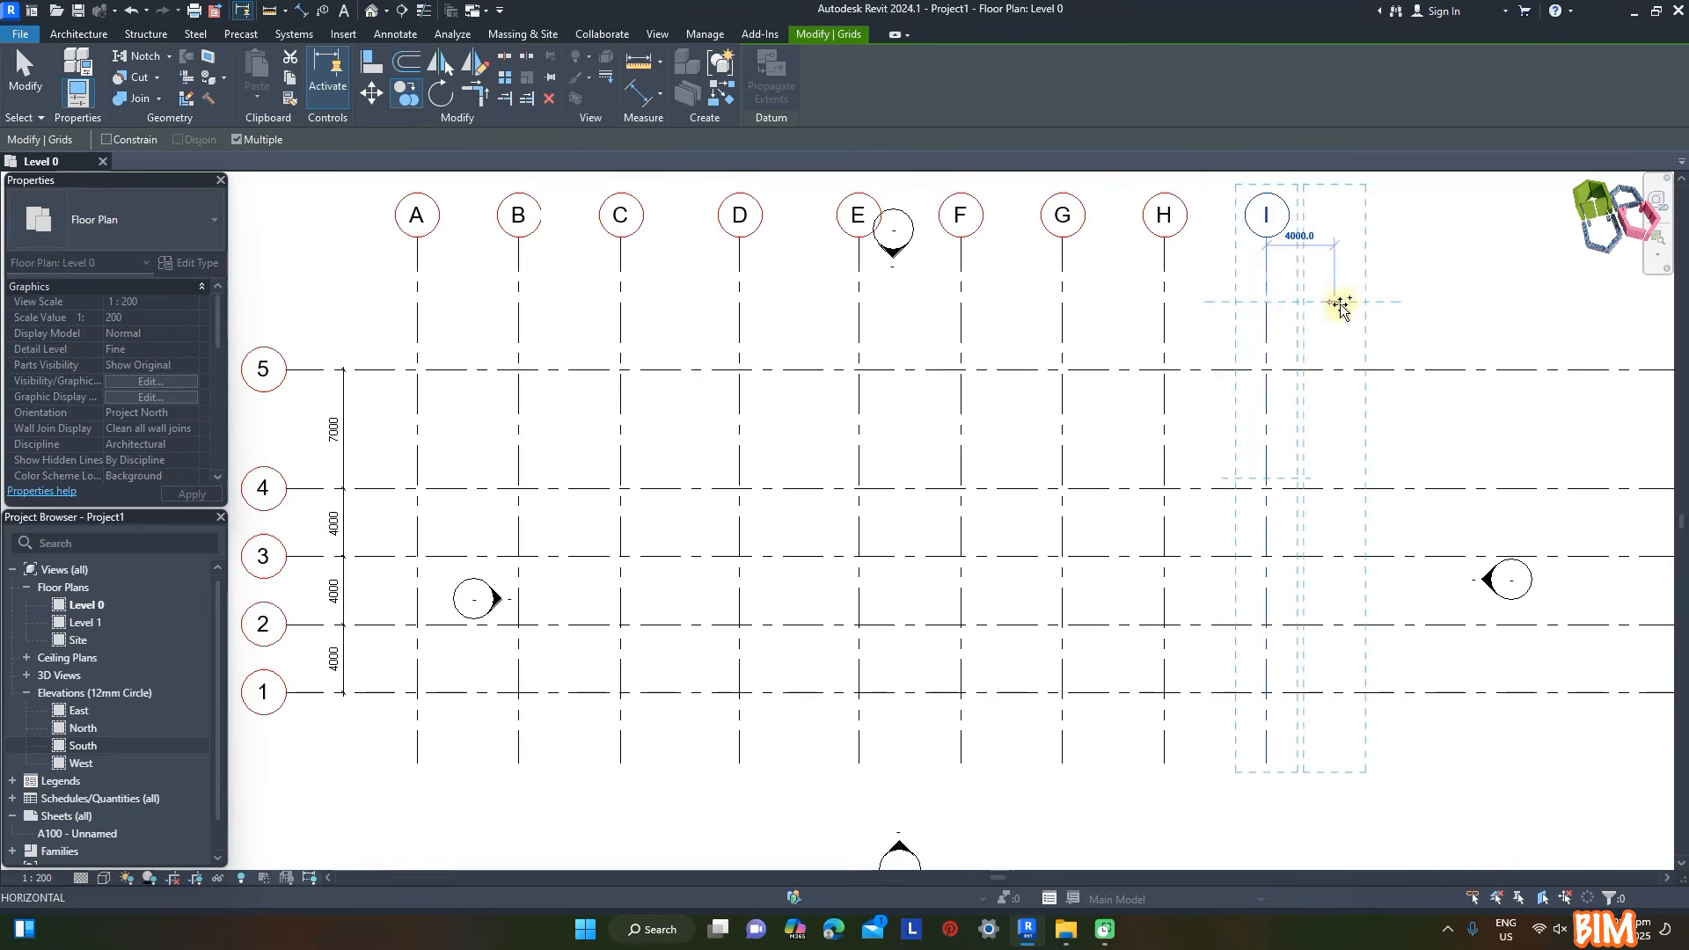
pyautogui.click(1351, 302)
# - Add an aligned dimension chain across grids A, B and C and make its spacings equal
pyautogui.press('d')
pyautogui.press('i')
pyautogui.click(417, 332)
pyautogui.click(588, 300)
pyautogui.click(519, 262)
# - Add a separate dimension between grids A and B and set that spacing to 6400 mm
pyautogui.click(417, 270)
pyautogui.click(519, 269)
pyautogui.click(545, 267)
pyautogui.press('Escape')
pyautogui.press('Escape')
pyautogui.click(518, 349)
pyautogui.write('0')
pyautogui.press('Return')
pyautogui.press('Escape')
# - Add an aligned dimension chain across grids C to G and make its spacings equal
pyautogui.press('d')
pyautogui.press('i')
pyautogui.scroll(2, 635, 246)
pyautogui.click(633, 367)
pyautogui.click(794, 369)
pyautogui.click(975, 368)
pyautogui.click(1285, 352)
pyautogui.click(1233, 330)
pyautogui.click(959, 262)
# - Add a separate dimension between grids C and D and set that spacing to 7600 mm
pyautogui.click(634, 281)
pyautogui.click(796, 284)
pyautogui.click(739, 278)
pyautogui.press('Escape')
pyautogui.press('Escape')
pyautogui.click(796, 351)
pyautogui.click(713, 264)
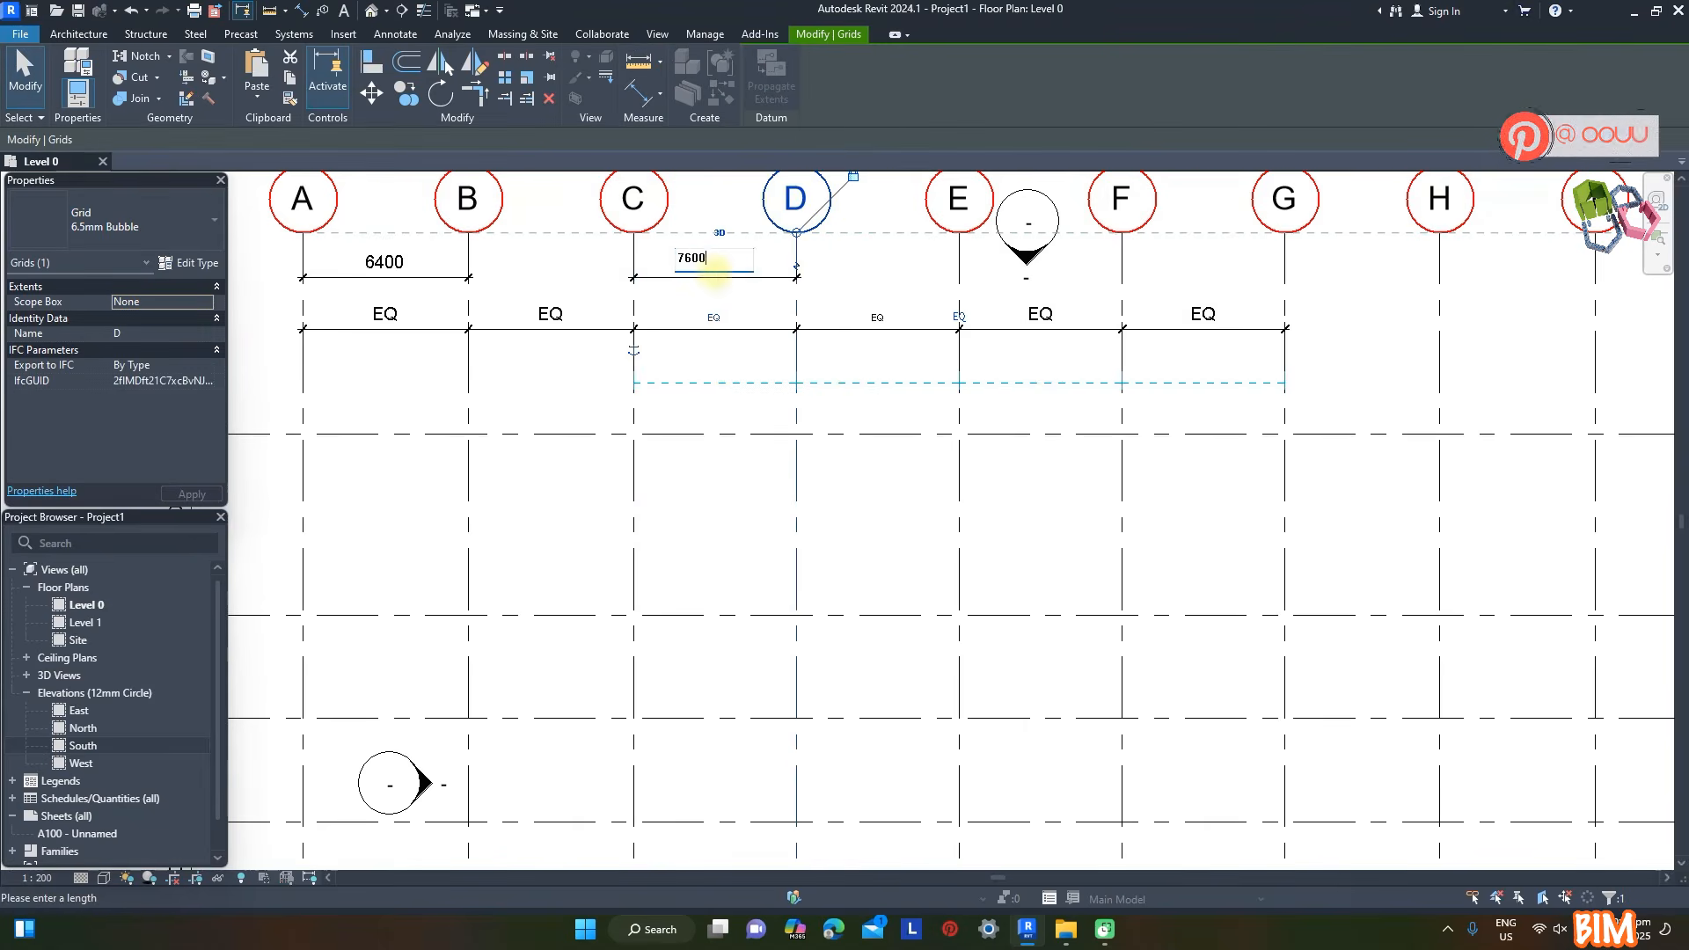
pyautogui.press('Return')
pyautogui.press('Escape')
# - Dimension the spacing between grids G and H and set it to 7400 mm
pyautogui.scroll(-3, 539, 446)
pyautogui.scroll(3, 1110, 391)
pyautogui.click(685, 440)
pyautogui.click(676, 383)
pyautogui.write('7400')
pyautogui.press('Return')
pyautogui.press('Escape')
# - Add an aligned dimension chain across grids H, I and J and make its spacings equal
pyautogui.press('d')
pyautogui.press('i')
pyautogui.click(854, 378)
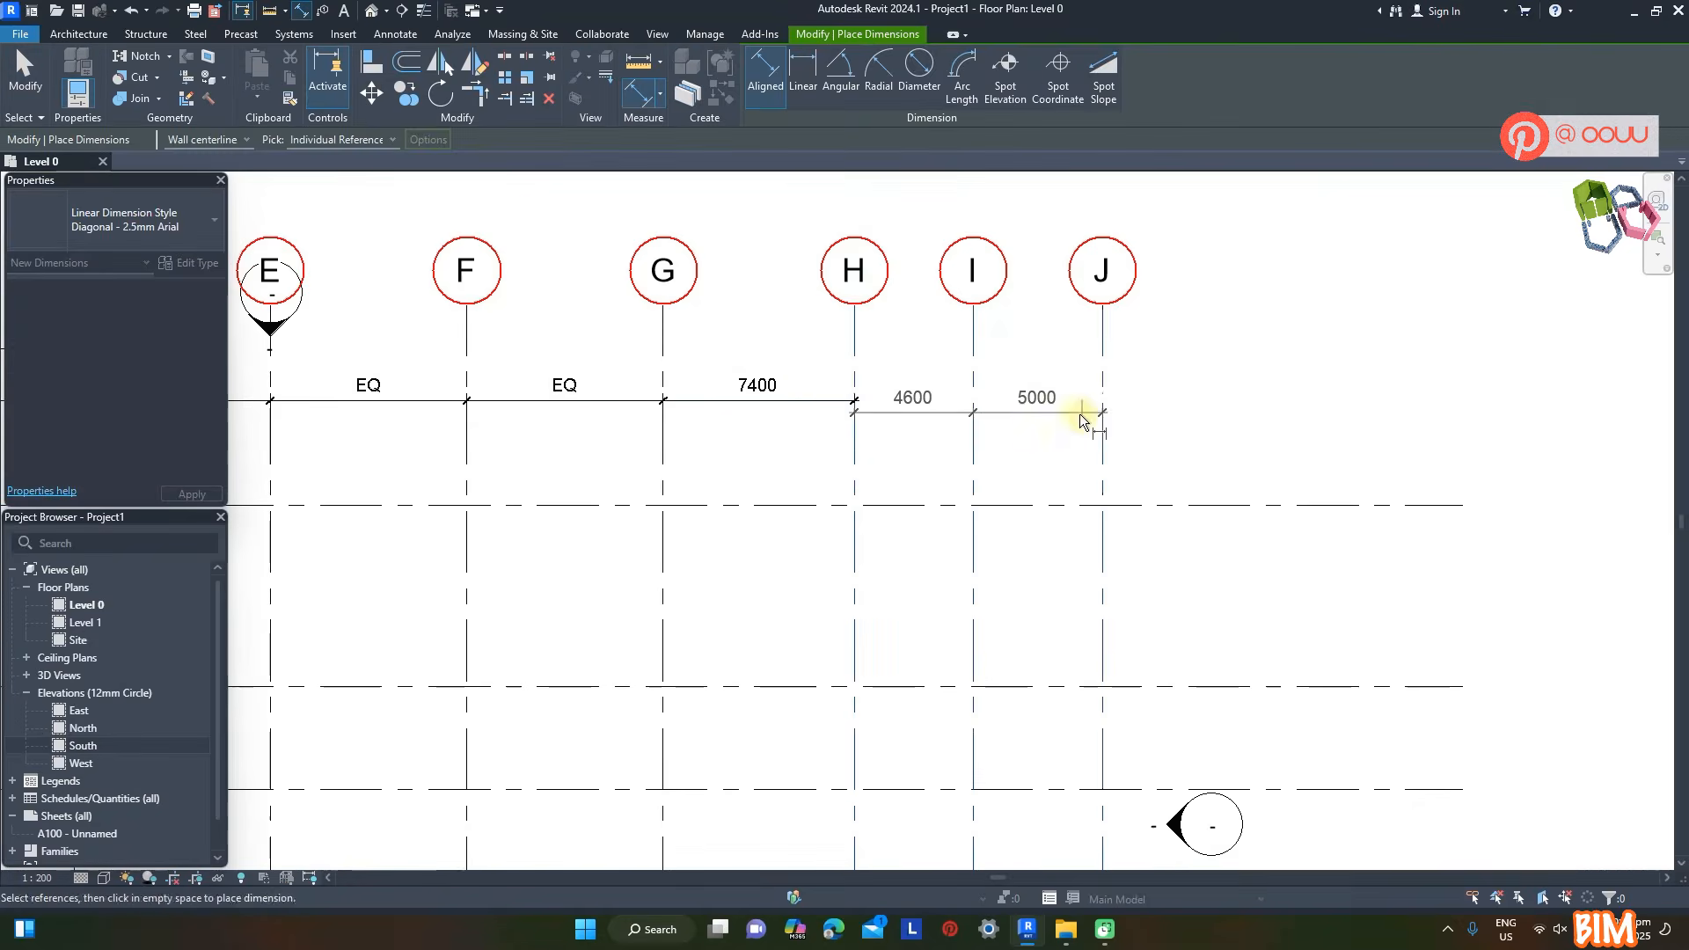
pyautogui.click(1060, 403)
pyautogui.click(976, 336)
# - Add a separate dimension between grids H and I and set that spacing to 6400 mm
pyautogui.click(854, 352)
pyautogui.click(978, 355)
pyautogui.click(950, 353)
pyautogui.press('Escape')
pyautogui.press('Escape')
pyautogui.click(979, 380)
pyautogui.click(916, 332)
pyautogui.write('6400')
pyautogui.press('Return')
pyautogui.scroll(-5, 1157, 351)
pyautogui.scroll(-2, 830, 528)
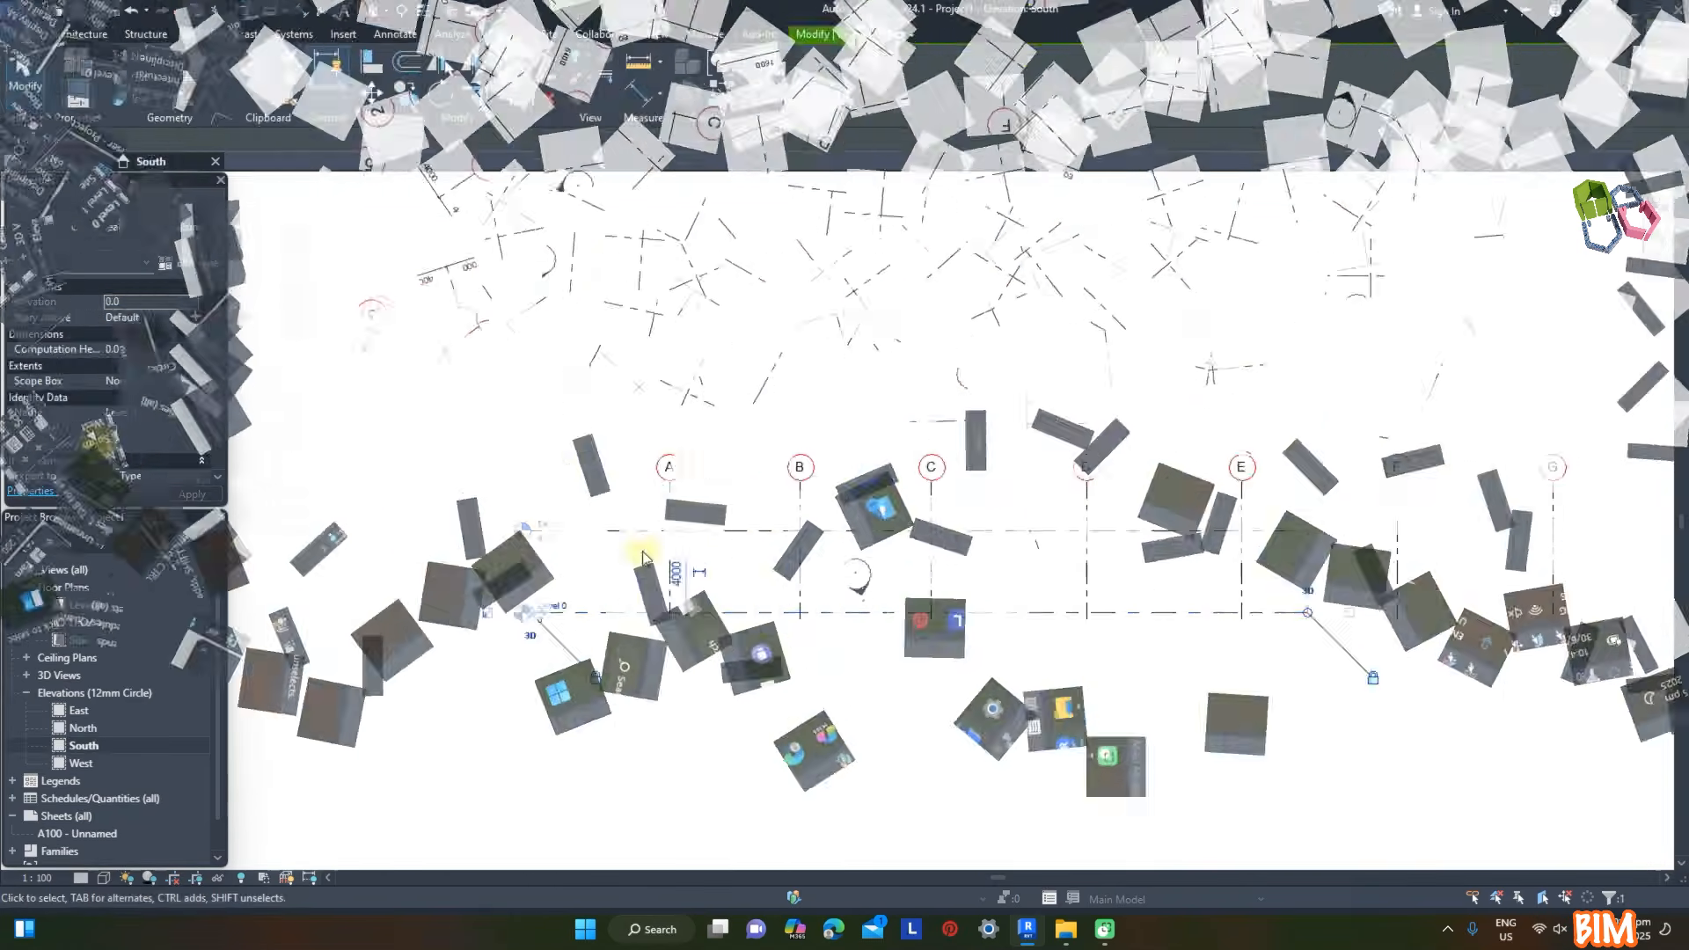
# - In the South elevation, rename Level 0 to Platform, including its corresponding views
pyautogui.scroll(4, 598, 585)
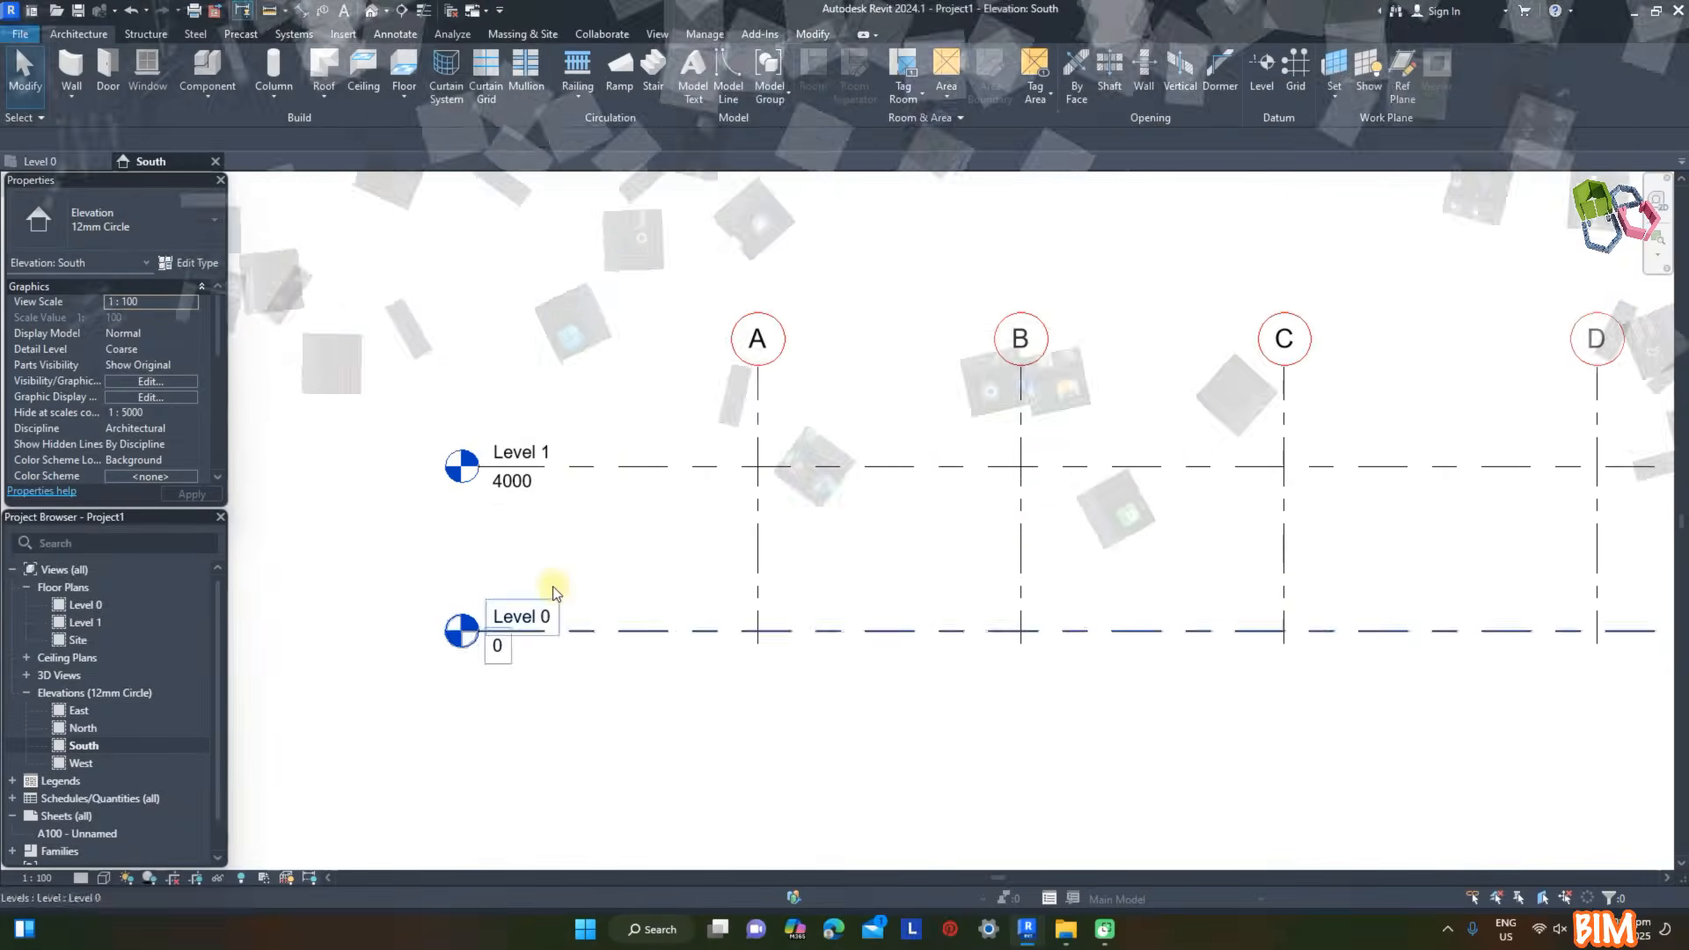
pyautogui.doubleClick(535, 617)
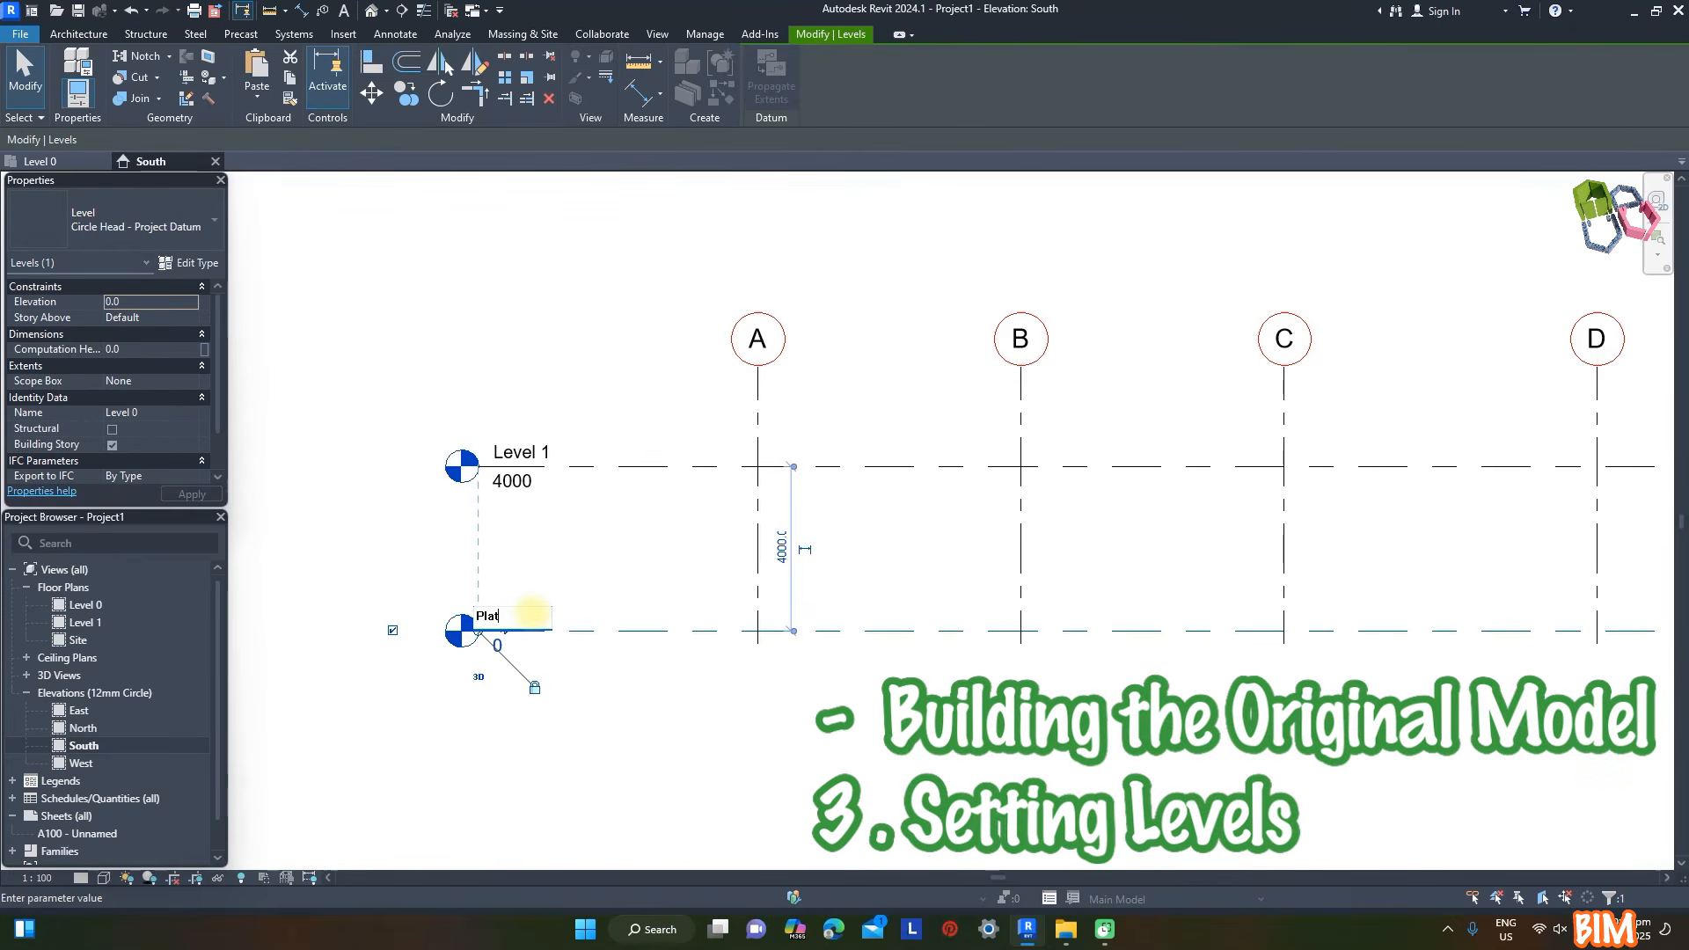
pyautogui.write('Platform')
pyautogui.press('Return')
pyautogui.press('Return')
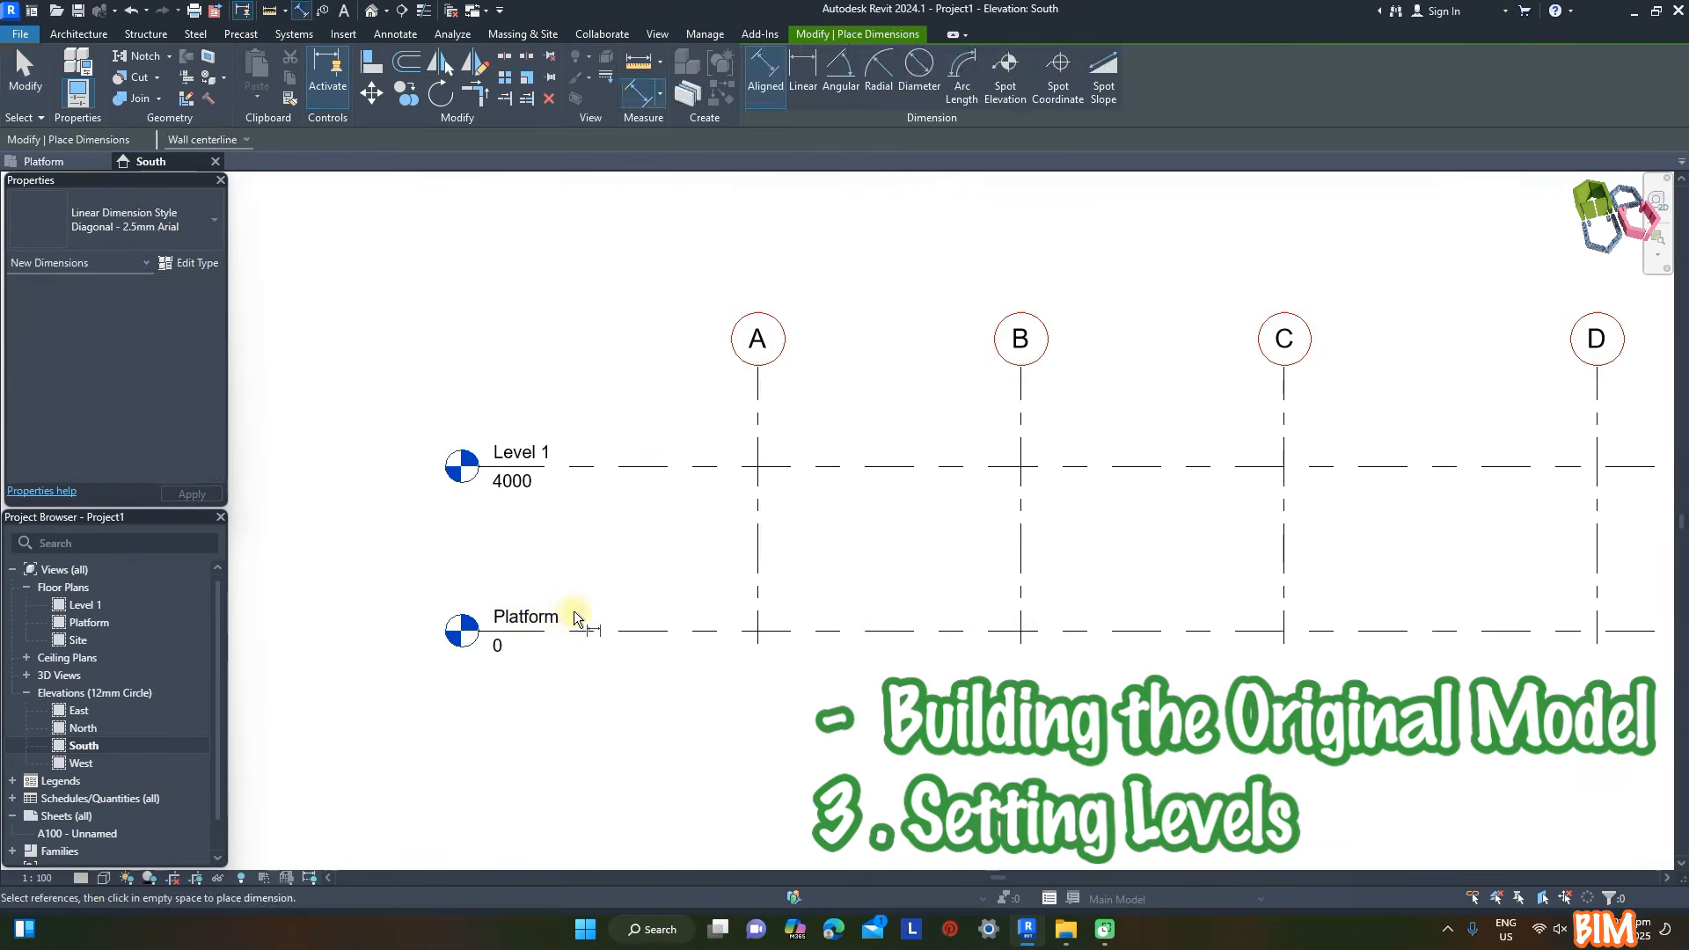
# - Set the Platform level's elevation to 50 mm and extend its head end outward beyond the Level 1 head
pyautogui.click(502, 647)
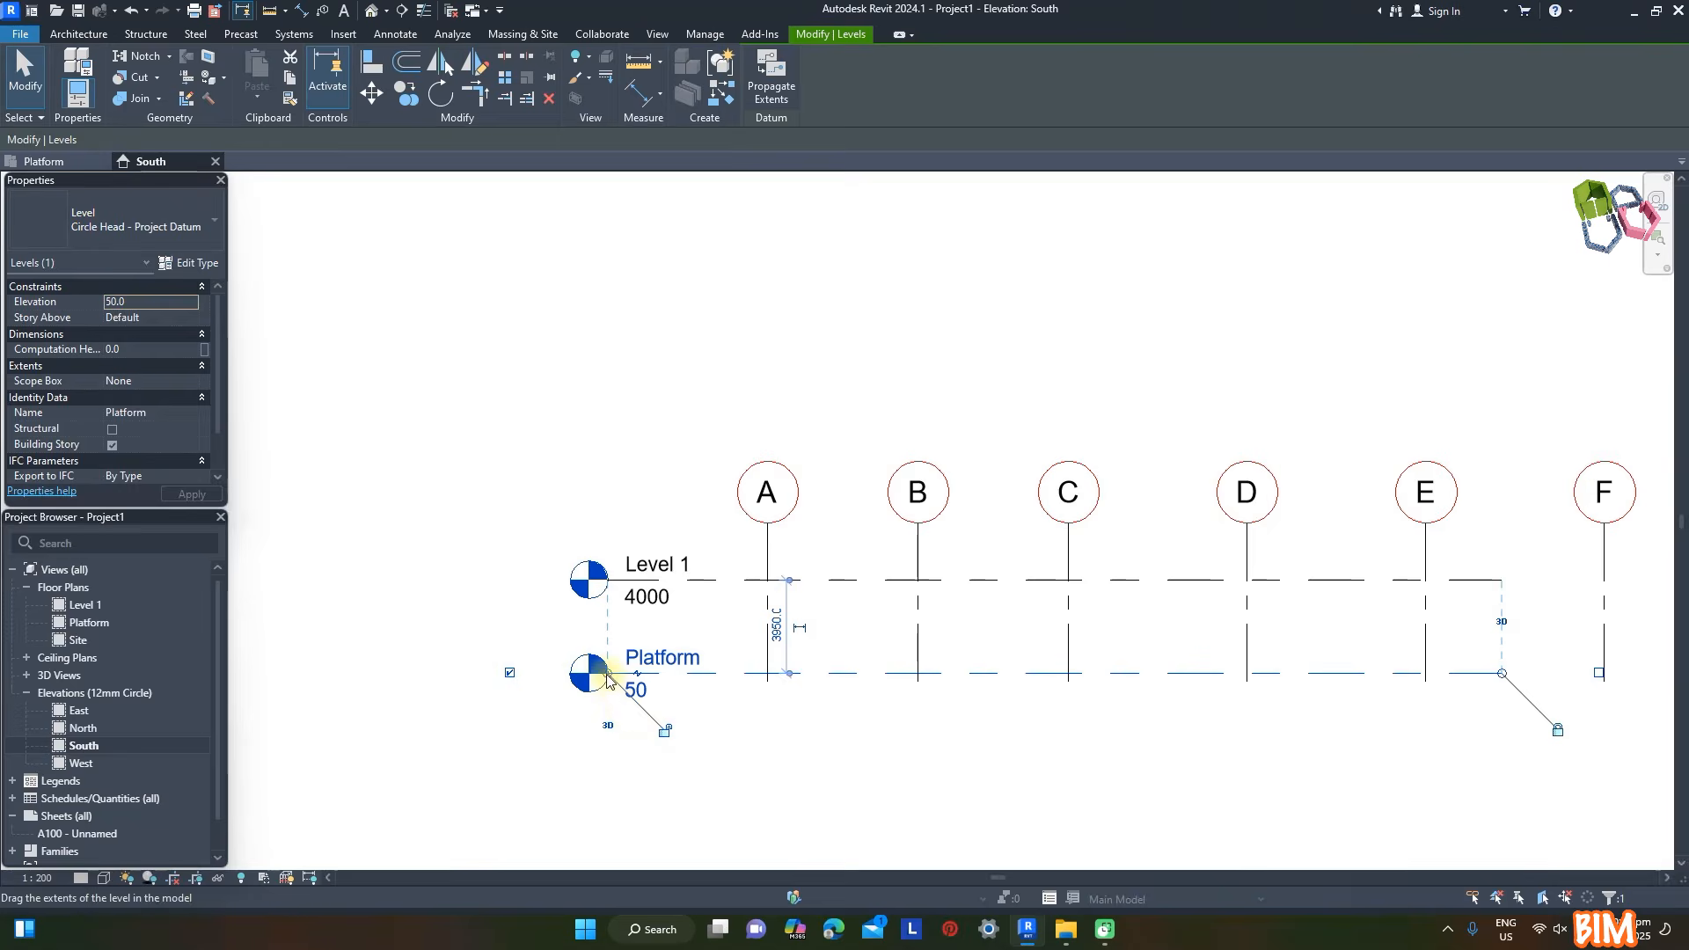
pyautogui.moveTo(463, 674); pyautogui.dragTo(450, 674)
pyautogui.press('Escape')
# - Add an aligned dimension between Level 1 and Platform
pyautogui.press('d')
pyautogui.press('i')
pyautogui.click(744, 583)
pyautogui.click(741, 672)
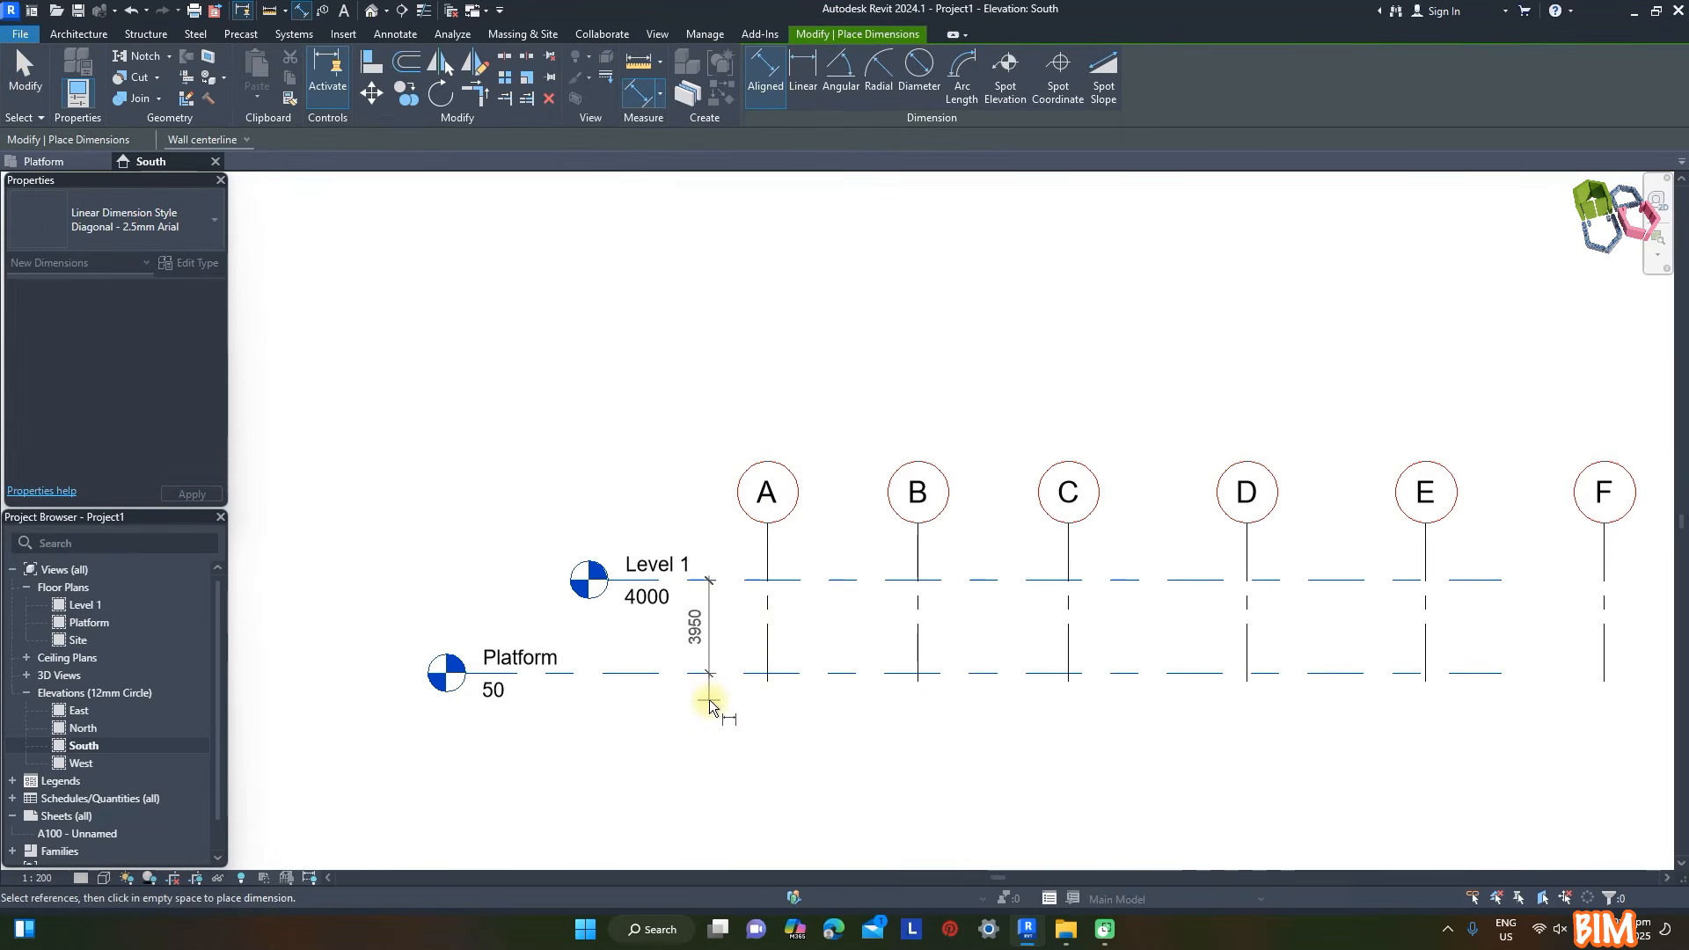
pyautogui.click(709, 699)
pyautogui.press('Escape')
# - Set the height between Platform and Level 1 to 450 mm
pyautogui.click(795, 581)
pyautogui.click(697, 626)
pyautogui.write('450')
pyautogui.press('Return')
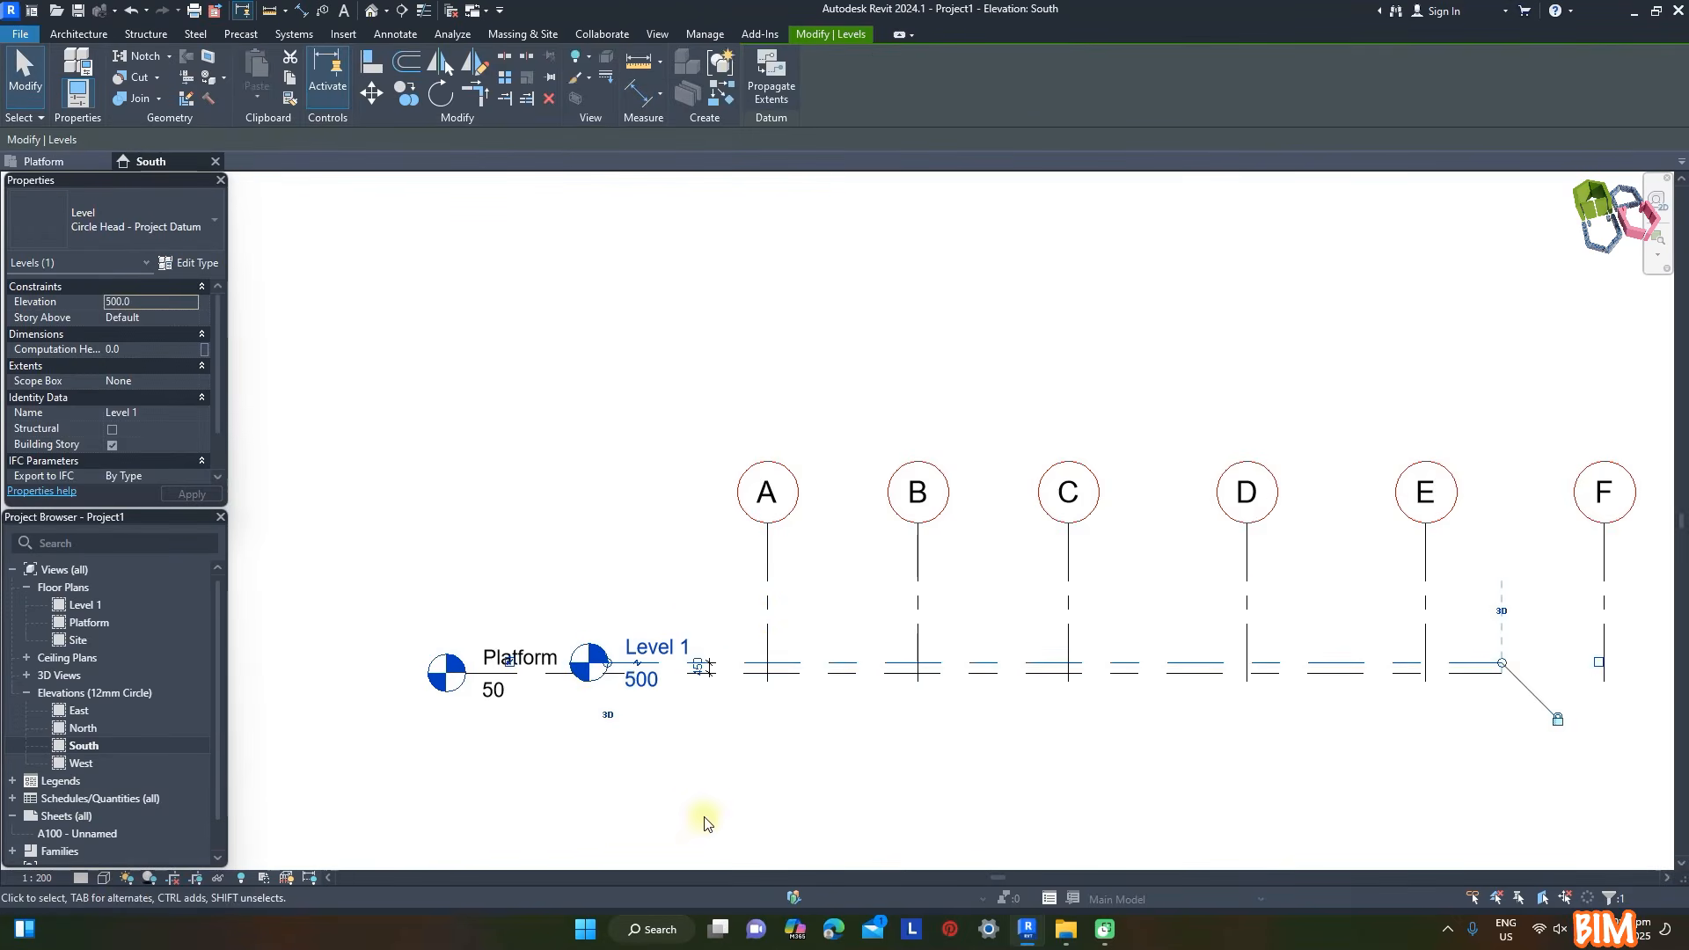
pyautogui.press('Escape')
# - Draw two new levels above Level 1 at elevations 4600 and 8600 mm, aligned with its ends
pyautogui.click(1257, 93)
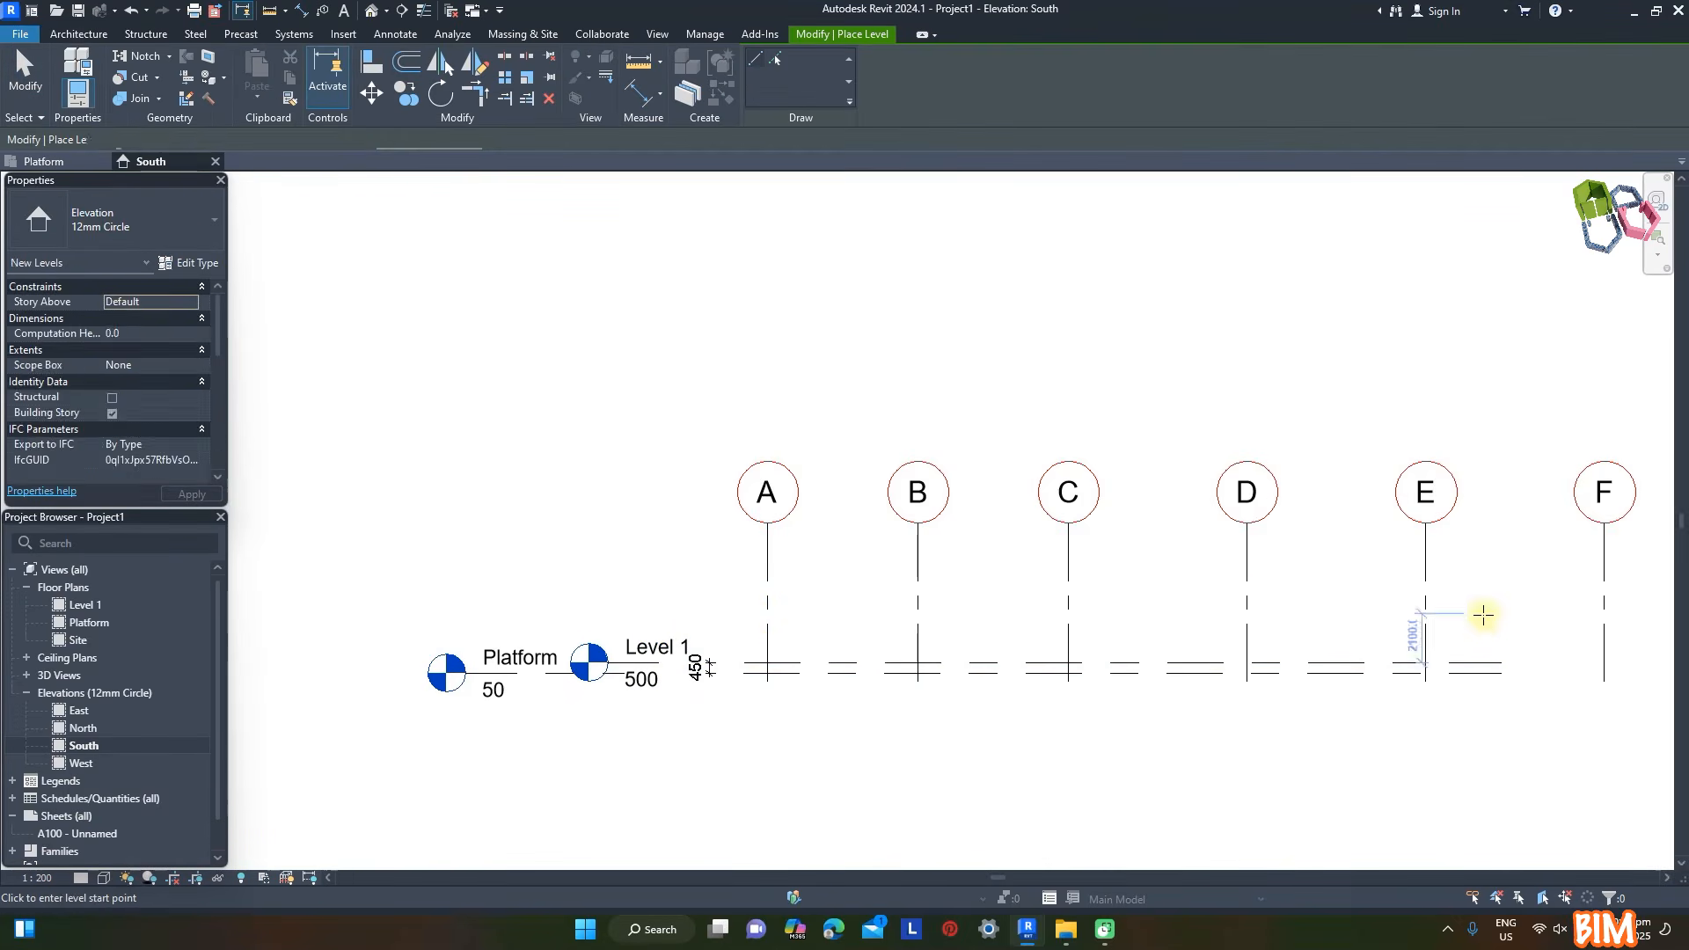
pyautogui.click(607, 567)
pyautogui.click(1485, 576)
pyautogui.click(607, 471)
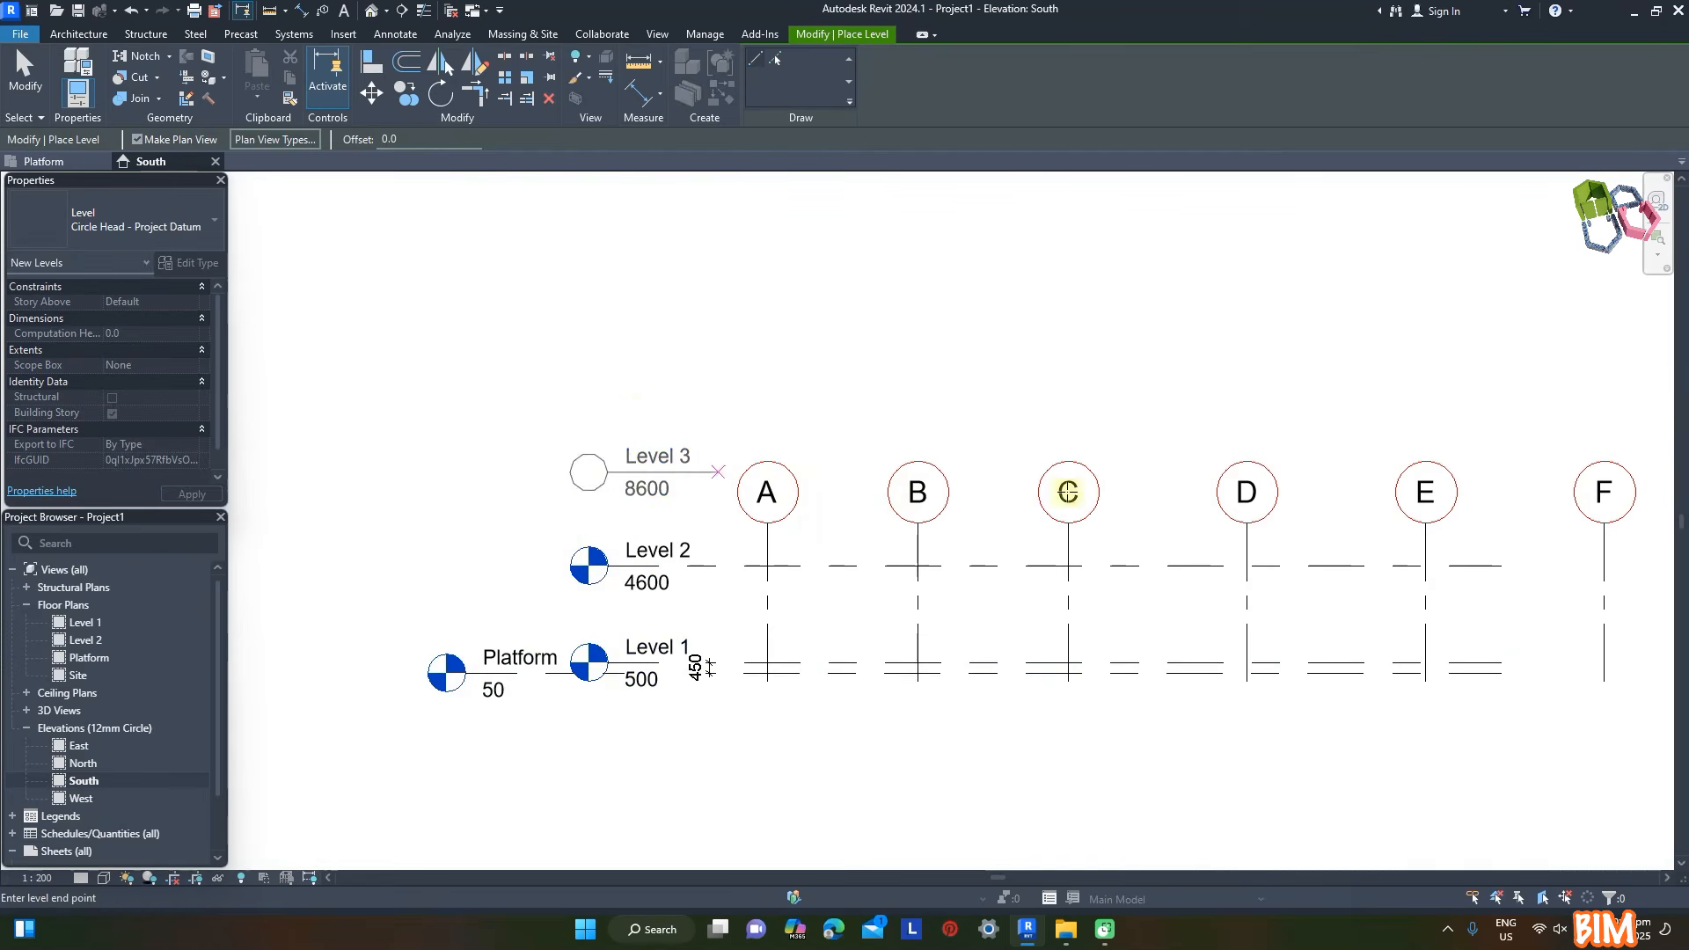
pyautogui.click(1501, 472)
# - Draw three more levels above Level 3 at elevations 13000, 17000 and 21000 mm
pyautogui.click(603, 368)
pyautogui.click(1502, 369)
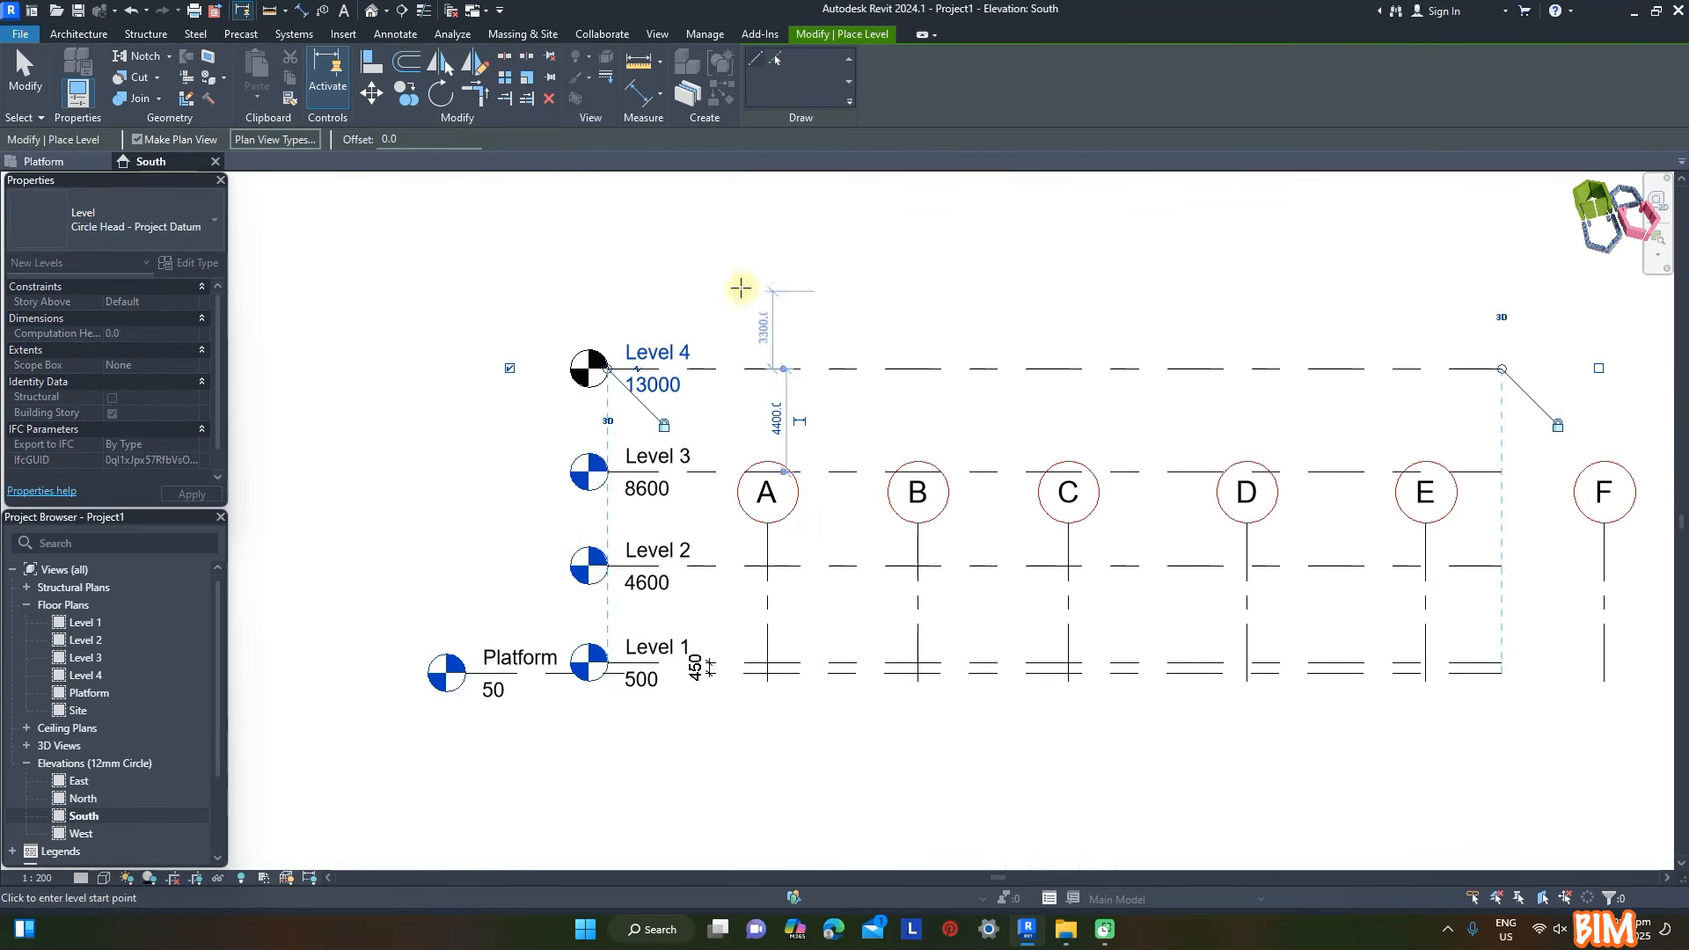
pyautogui.click(604, 275)
pyautogui.click(1506, 291)
pyautogui.click(604, 179)
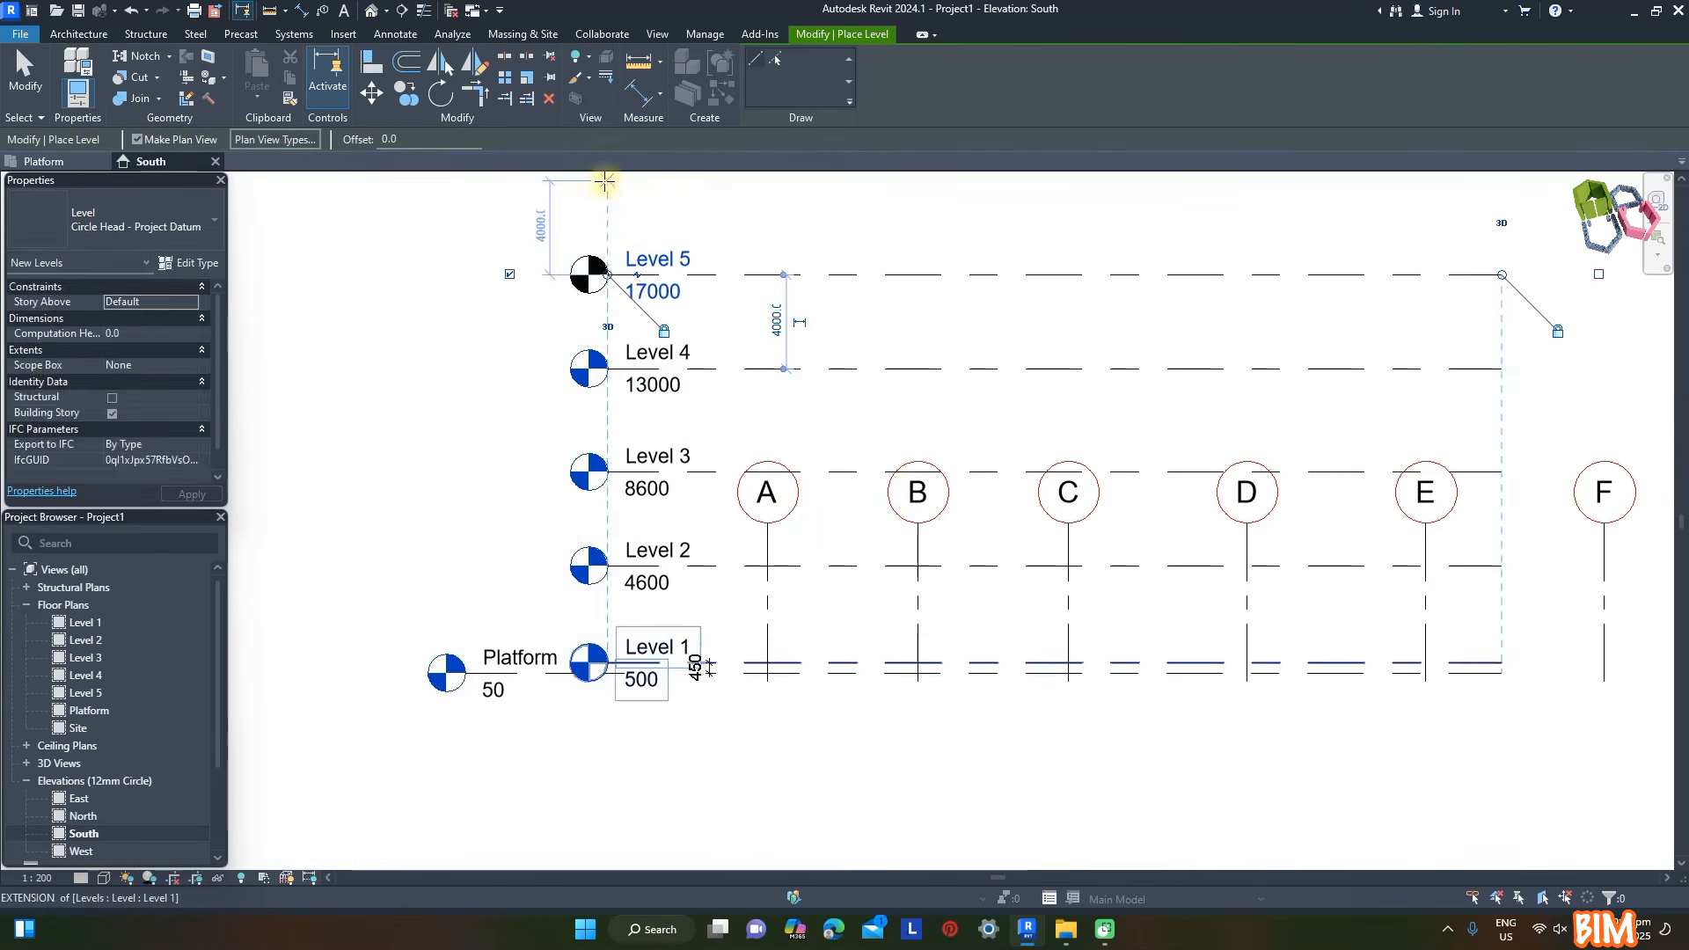
pyautogui.click(1501, 184)
pyautogui.scroll(-5, 717, 517)
pyautogui.press('Escape')
# - Extend the levels across the grids, and stretch the grid lines above Level 6 and below Platform
pyautogui.moveTo(1016, 396); pyautogui.dragTo(1324, 392)
pyautogui.click(737, 525)
pyautogui.moveTo(737, 525); pyautogui.dragTo(738, 359)
pyautogui.moveTo(738, 579); pyautogui.dragTo(738, 603)
pyautogui.scroll(3, 803, 479)
pyautogui.scroll(1, 803, 478)
pyautogui.press('Escape')
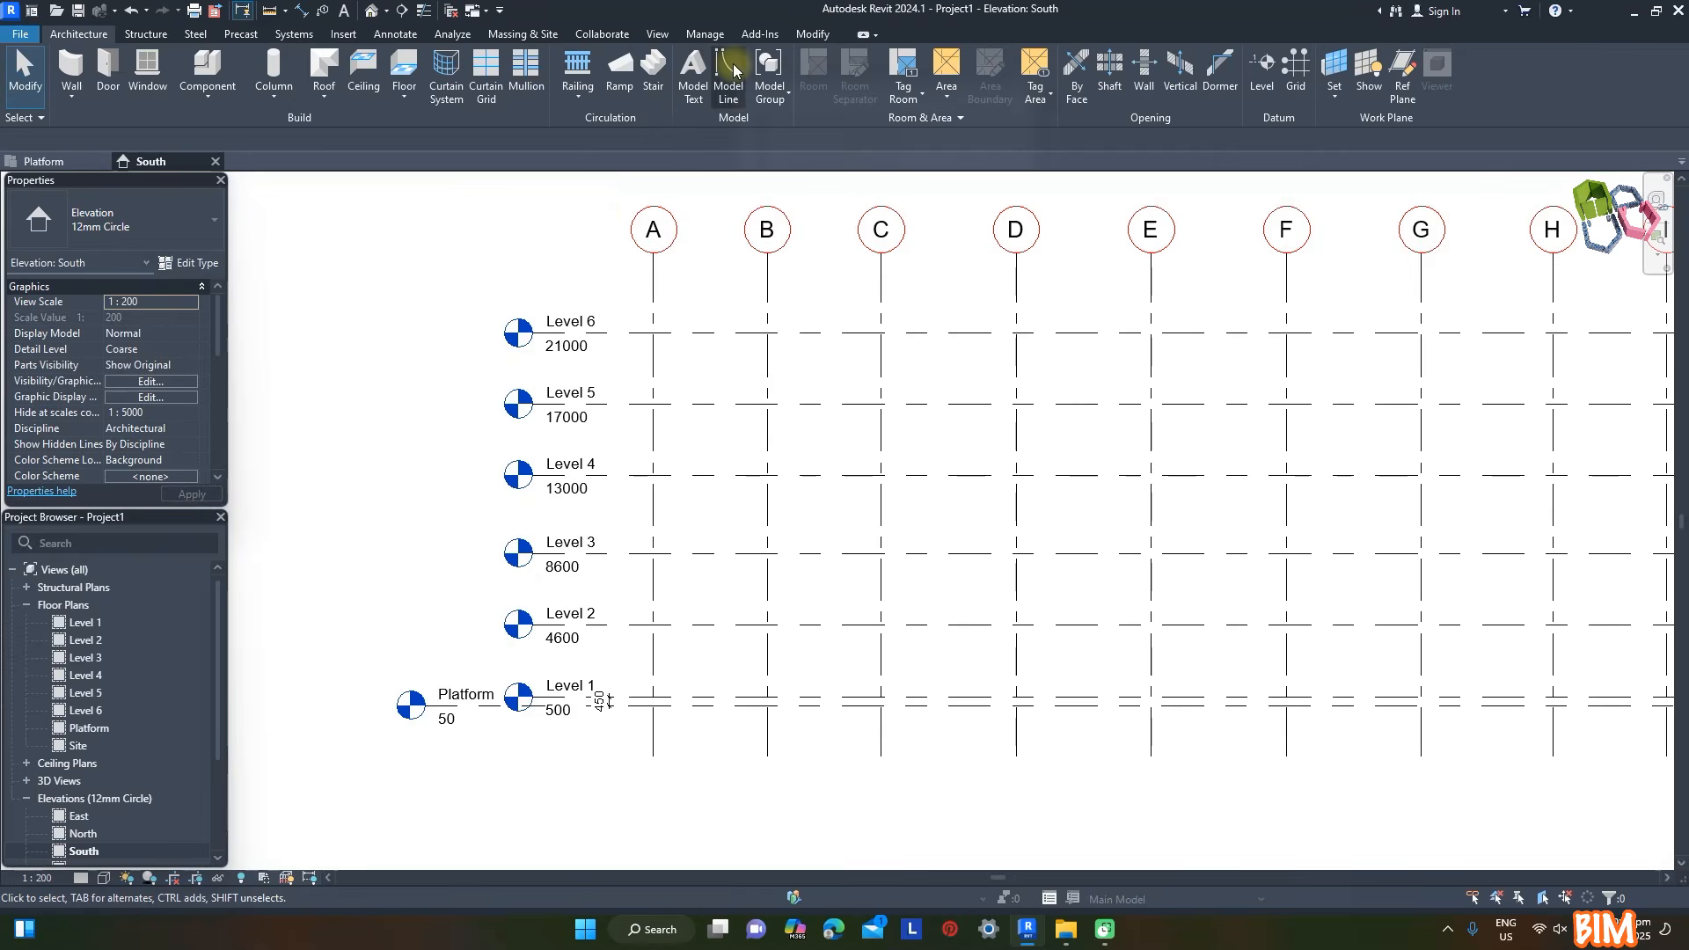
# - Add an aligned dimension between Level 1 and Level 2 beside grid A
pyautogui.press('d')
pyautogui.press('i')
pyautogui.scroll(3, 602, 643)
pyautogui.click(663, 722)
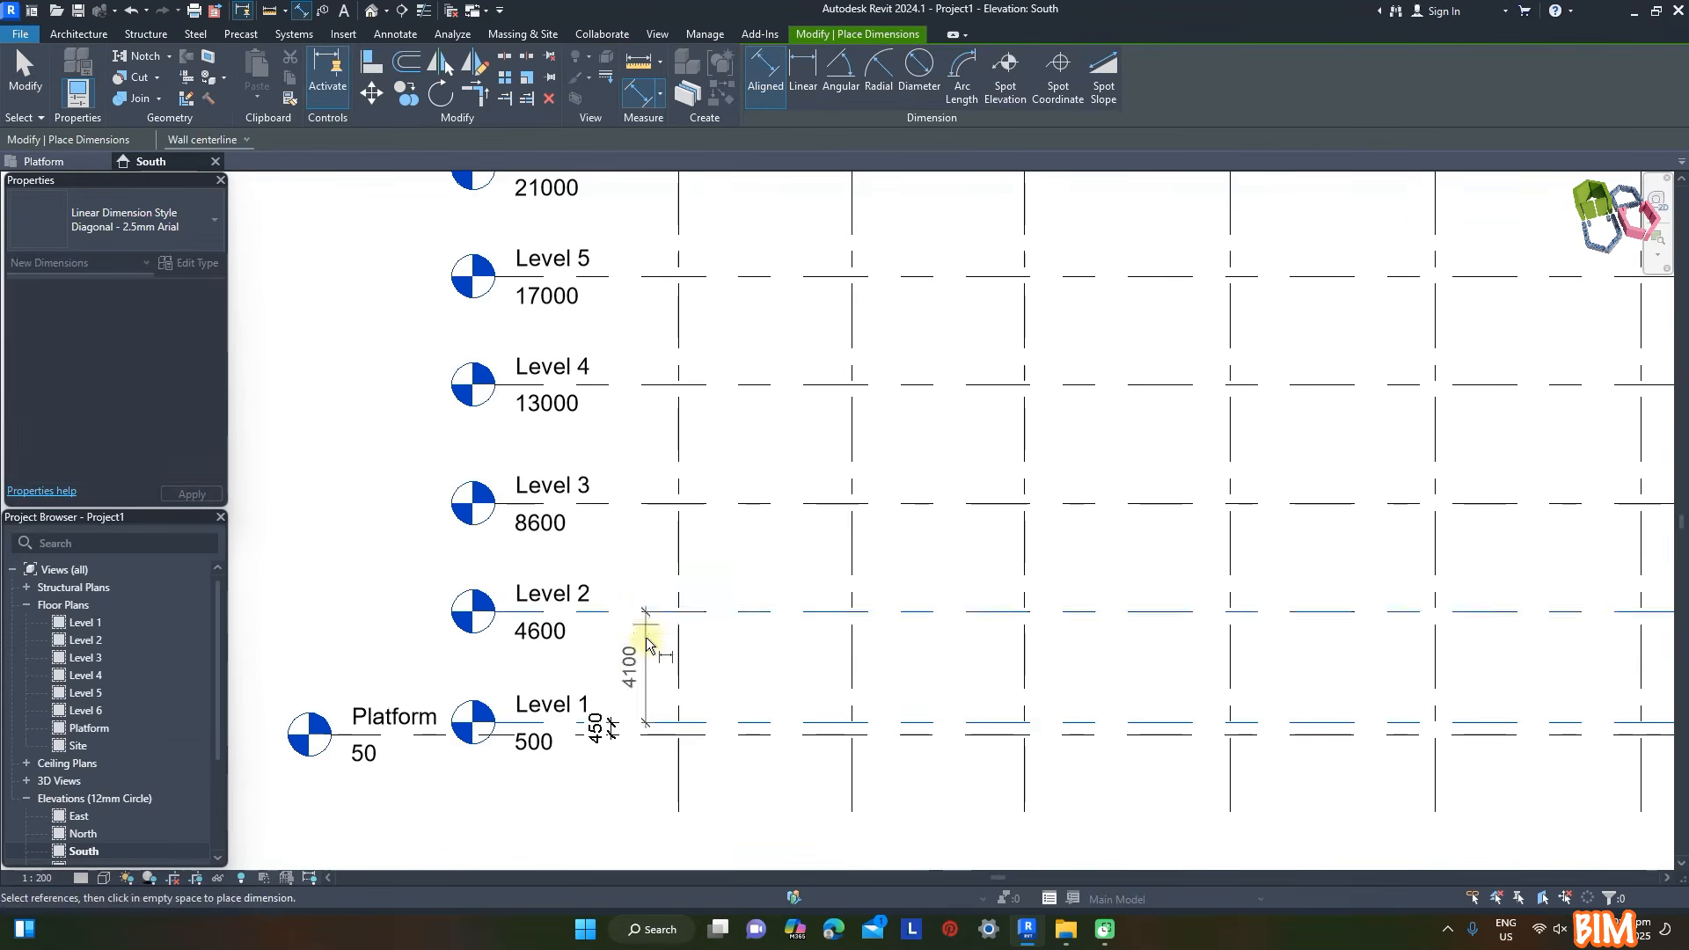
pyautogui.click(647, 613)
pyautogui.scroll(2, 646, 615)
pyautogui.click(746, 663)
# - Add an aligned dimension chain from Level 2 to Level 6 and make its spacings equal
pyautogui.click(800, 611)
pyautogui.click(853, 458)
pyautogui.scroll(-4, 851, 466)
pyautogui.click(844, 421)
pyautogui.click(829, 339)
pyautogui.click(817, 256)
pyautogui.scroll(1, 824, 399)
pyautogui.click(820, 399)
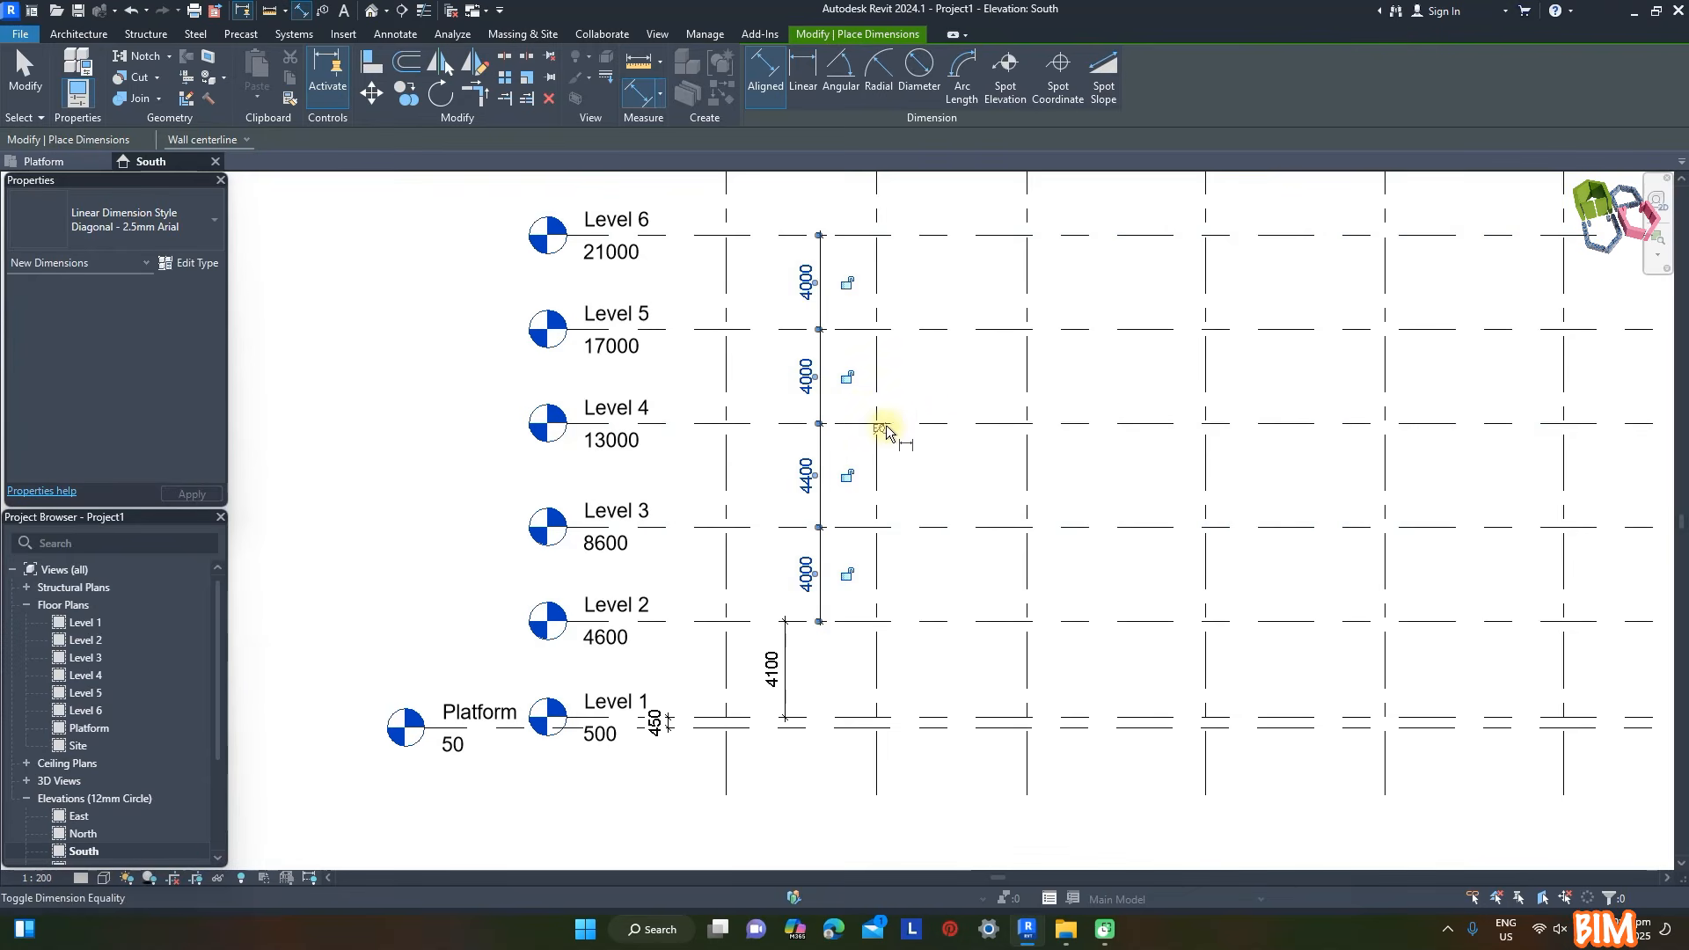
pyautogui.click(880, 429)
# - Add an aligned dimension between Level 2 and Level 3, in line with the Level 1 to Level 2 dimension
pyautogui.click(762, 620)
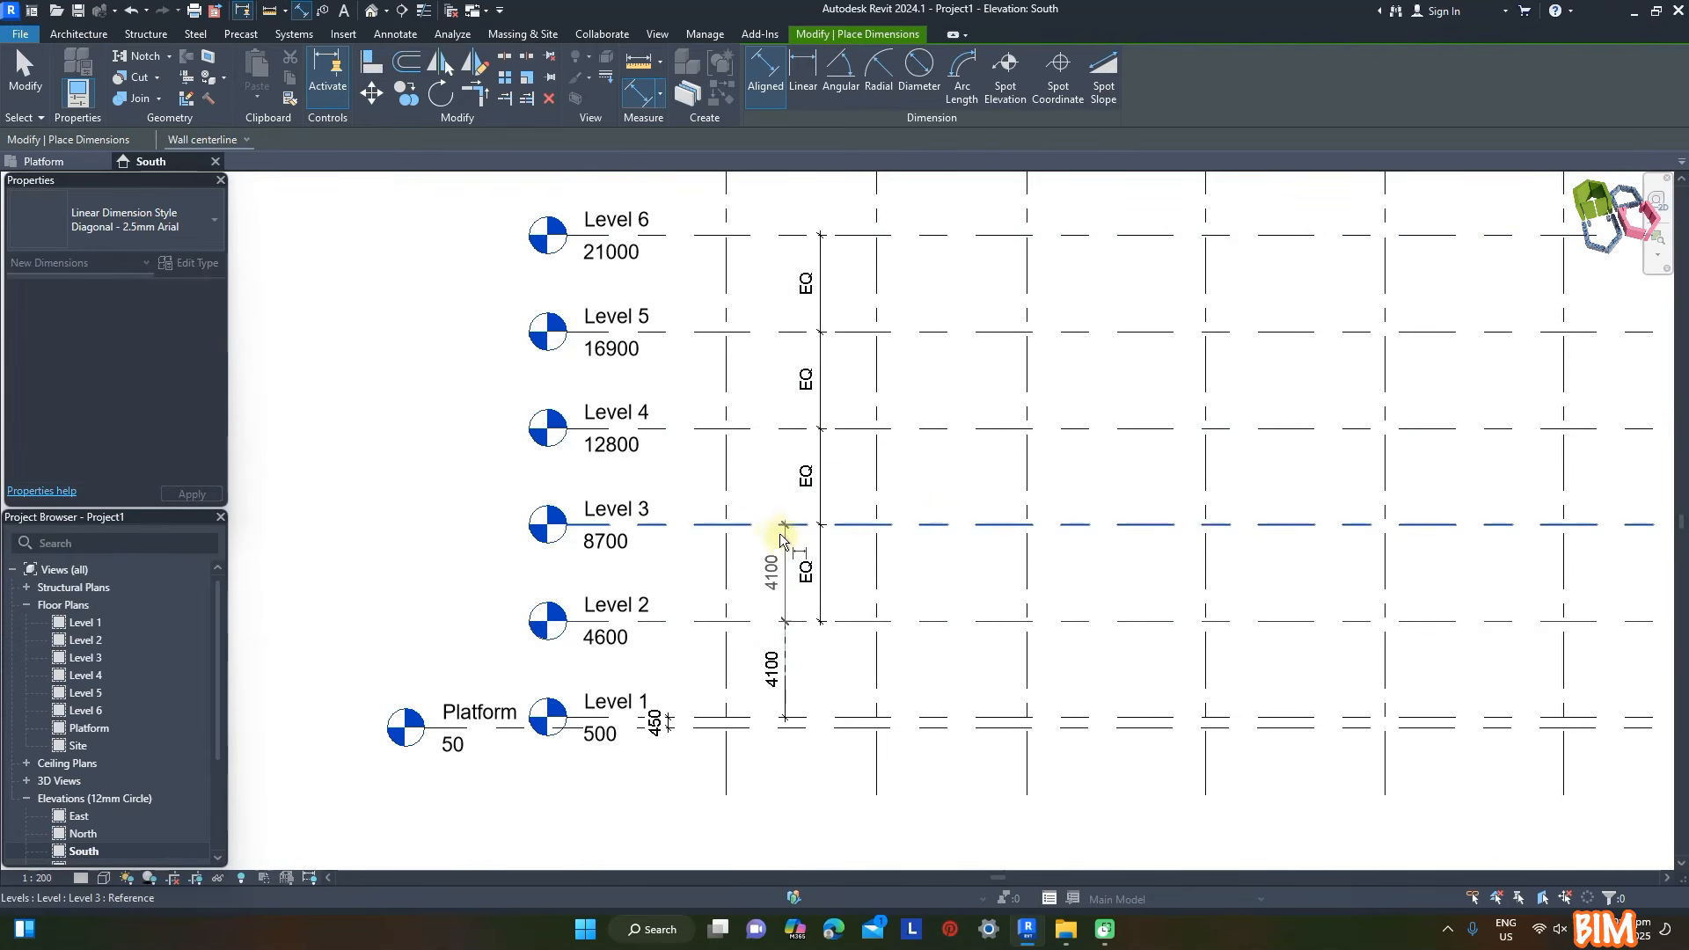
pyautogui.click(780, 529)
pyautogui.click(786, 567)
pyautogui.press('Escape')
pyautogui.press('Escape')
pyautogui.scroll(2, 822, 630)
# - Set the spacing between Level 1 and Level 2 to 5500 mm by moving Level 2
pyautogui.click(873, 614)
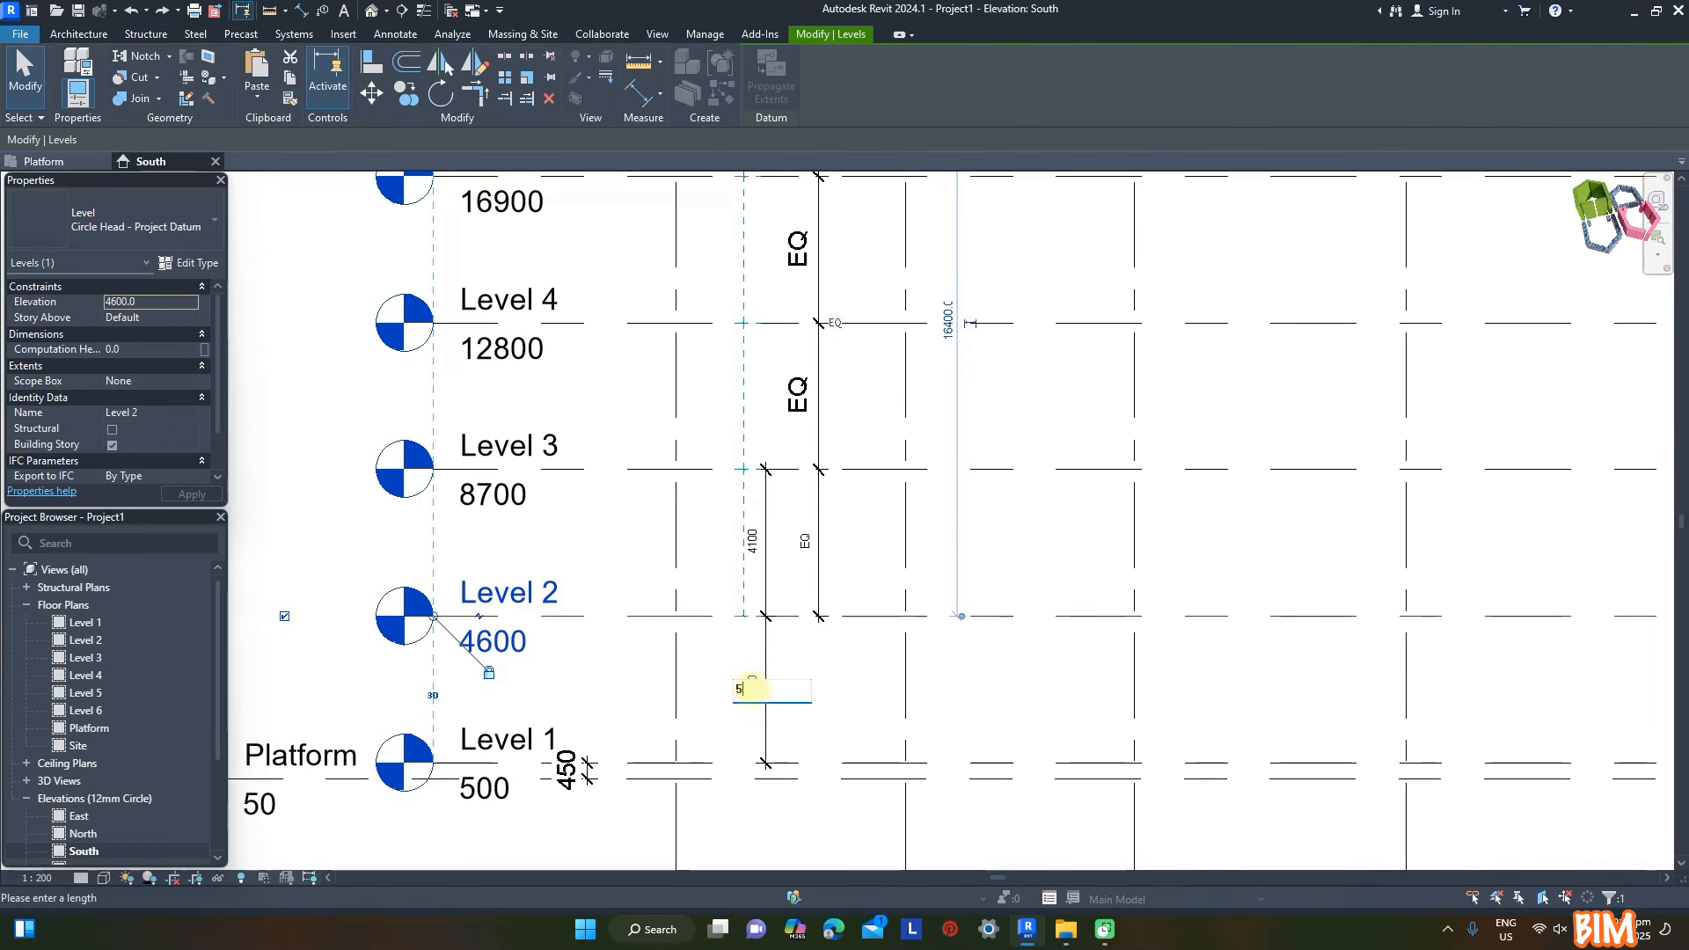
pyautogui.press('Return')
pyautogui.click(1099, 733)
# - Set the spacing between Level 2 and Level 3 to 4500 mm and return to the Platform floor plan
pyautogui.click(779, 432)
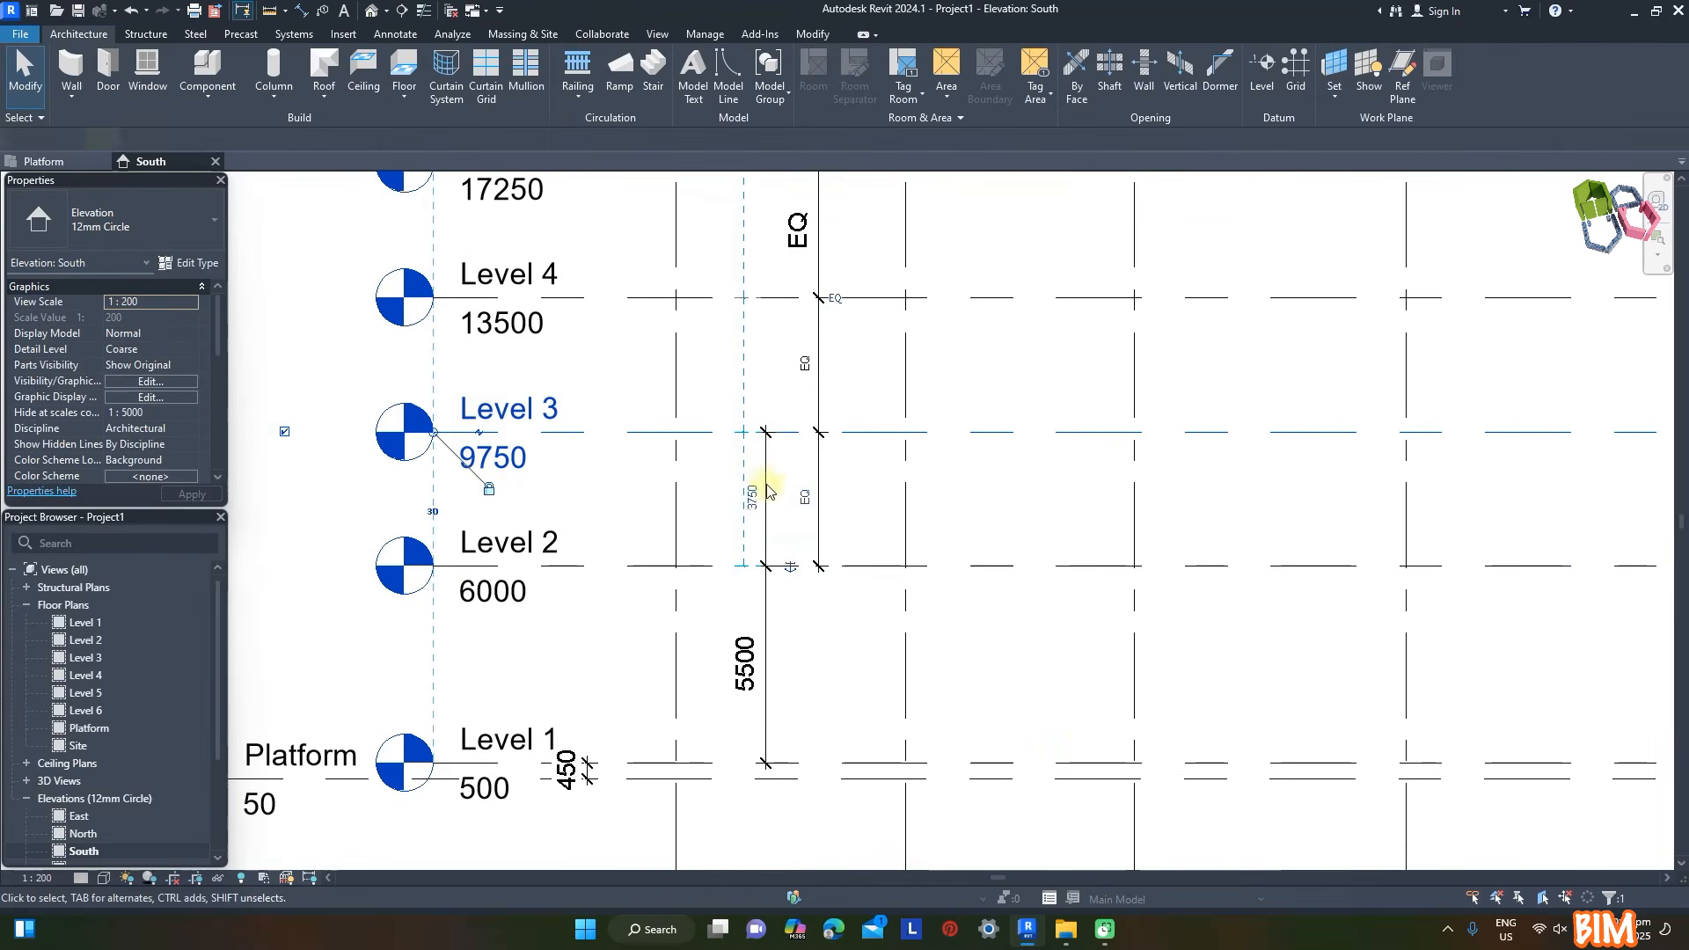
pyautogui.click(752, 499)
pyautogui.write('4500')
pyautogui.press('Return')
pyautogui.scroll(-5, 889, 554)
pyautogui.press('Escape')
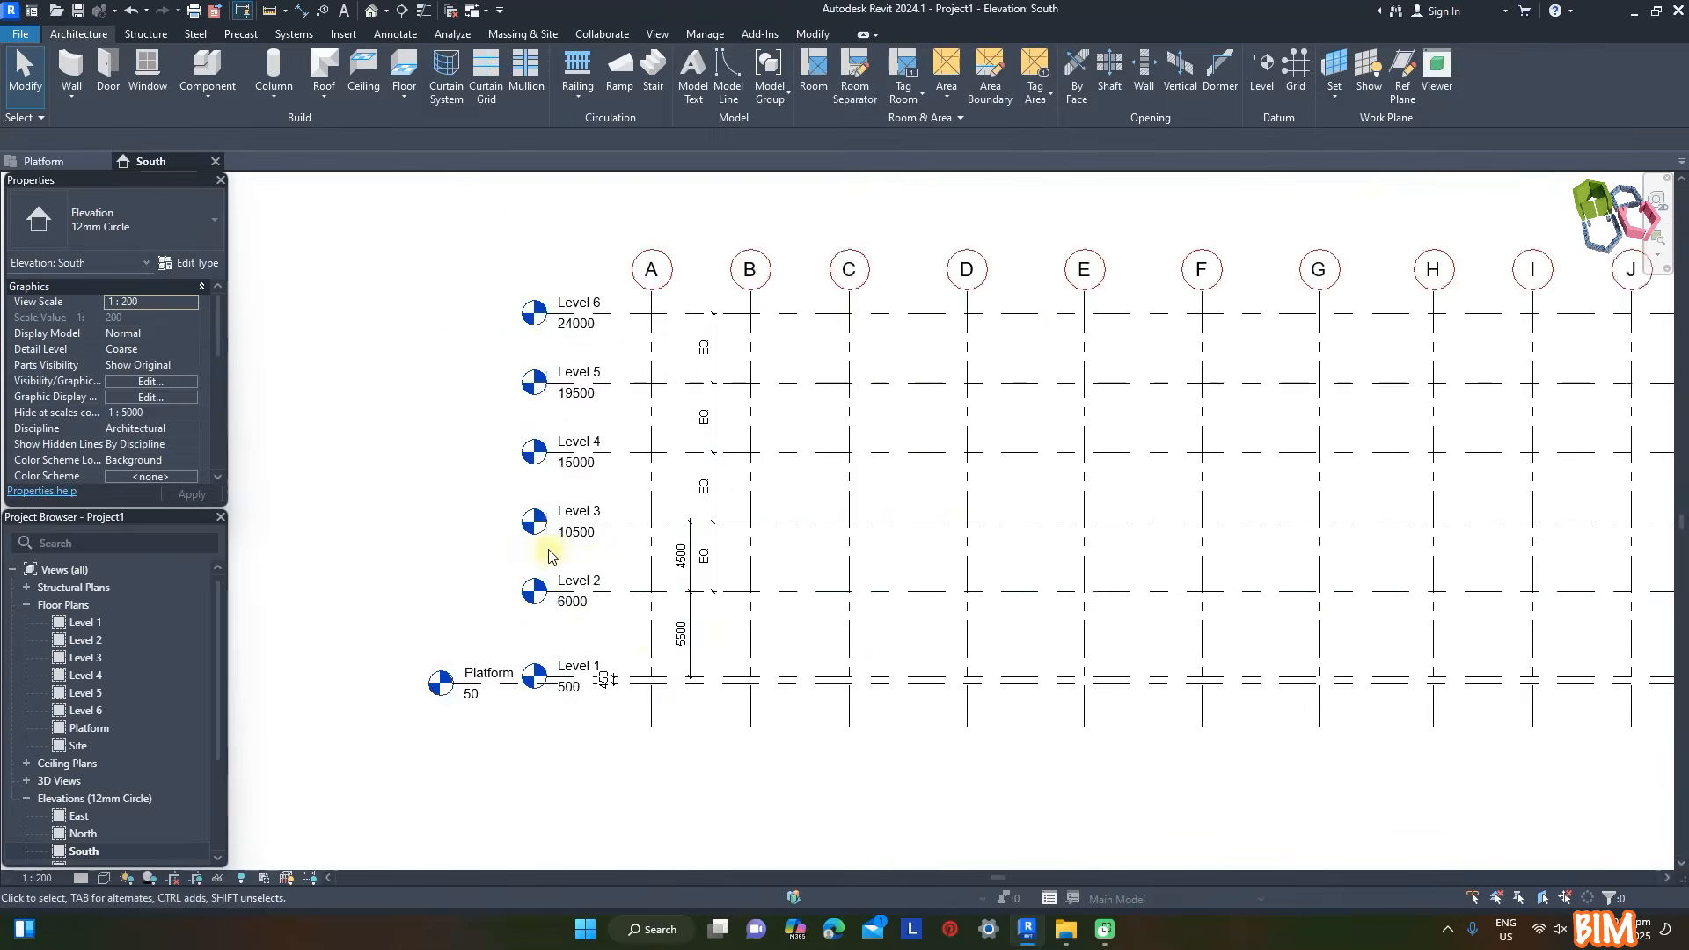
pyautogui.click(44, 161)
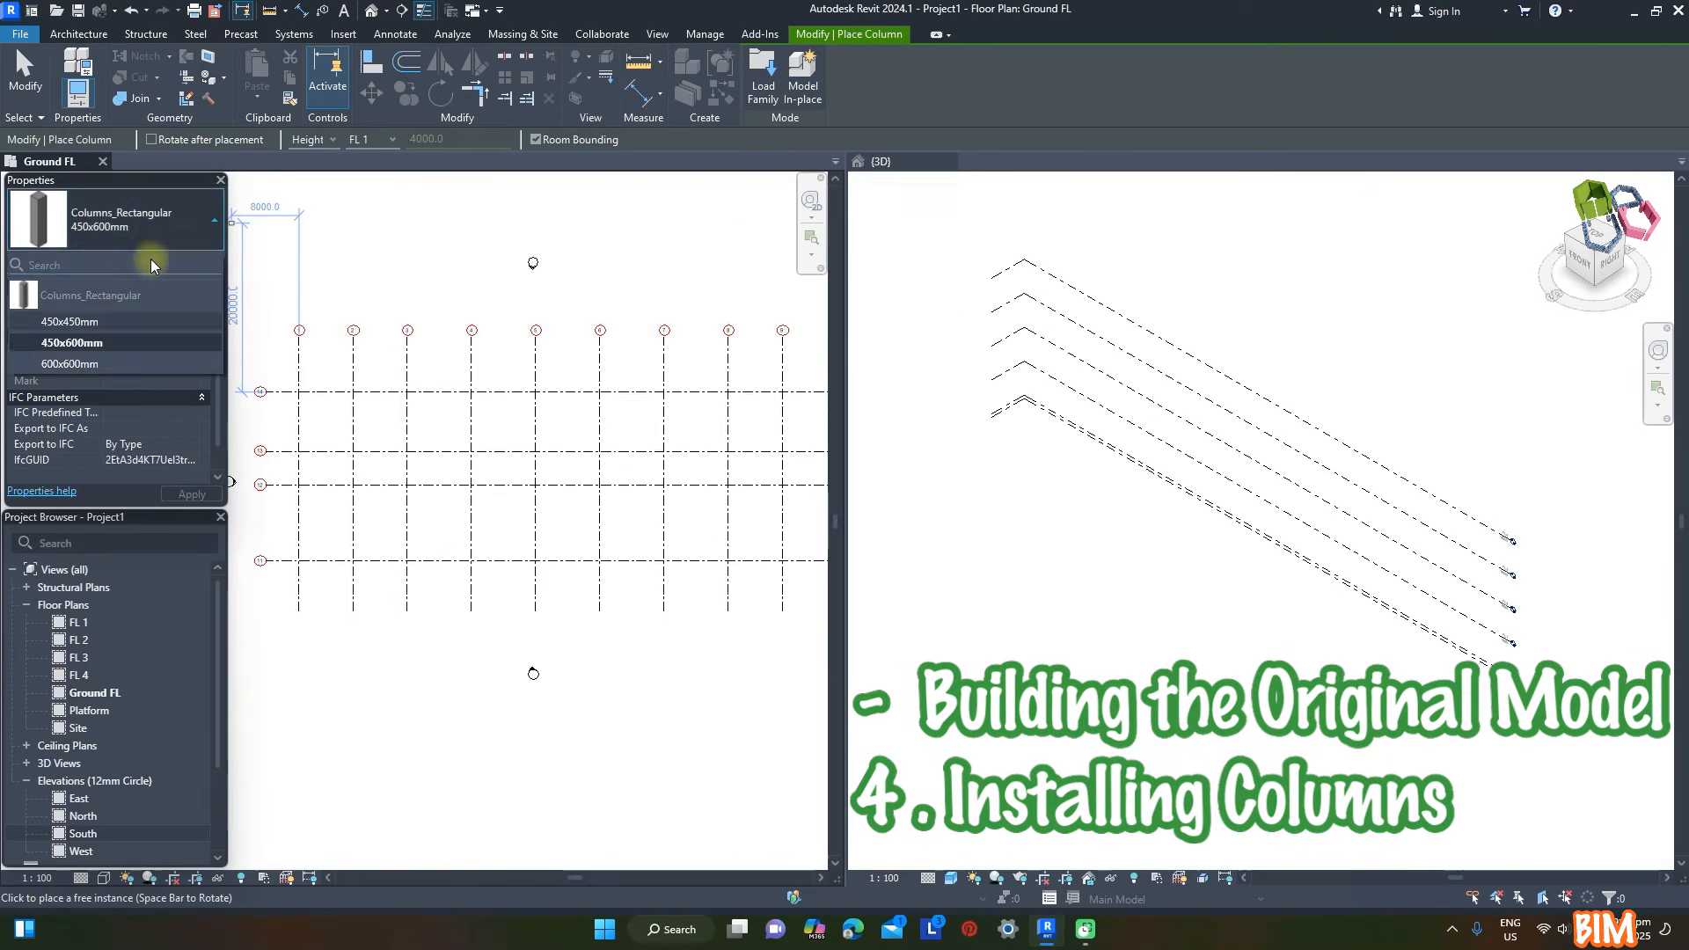
# - Duplicate the 450x600mm rectangular column type as MOF 400x1000mm, with depth 400 and width 1000
pyautogui.click(189, 262)
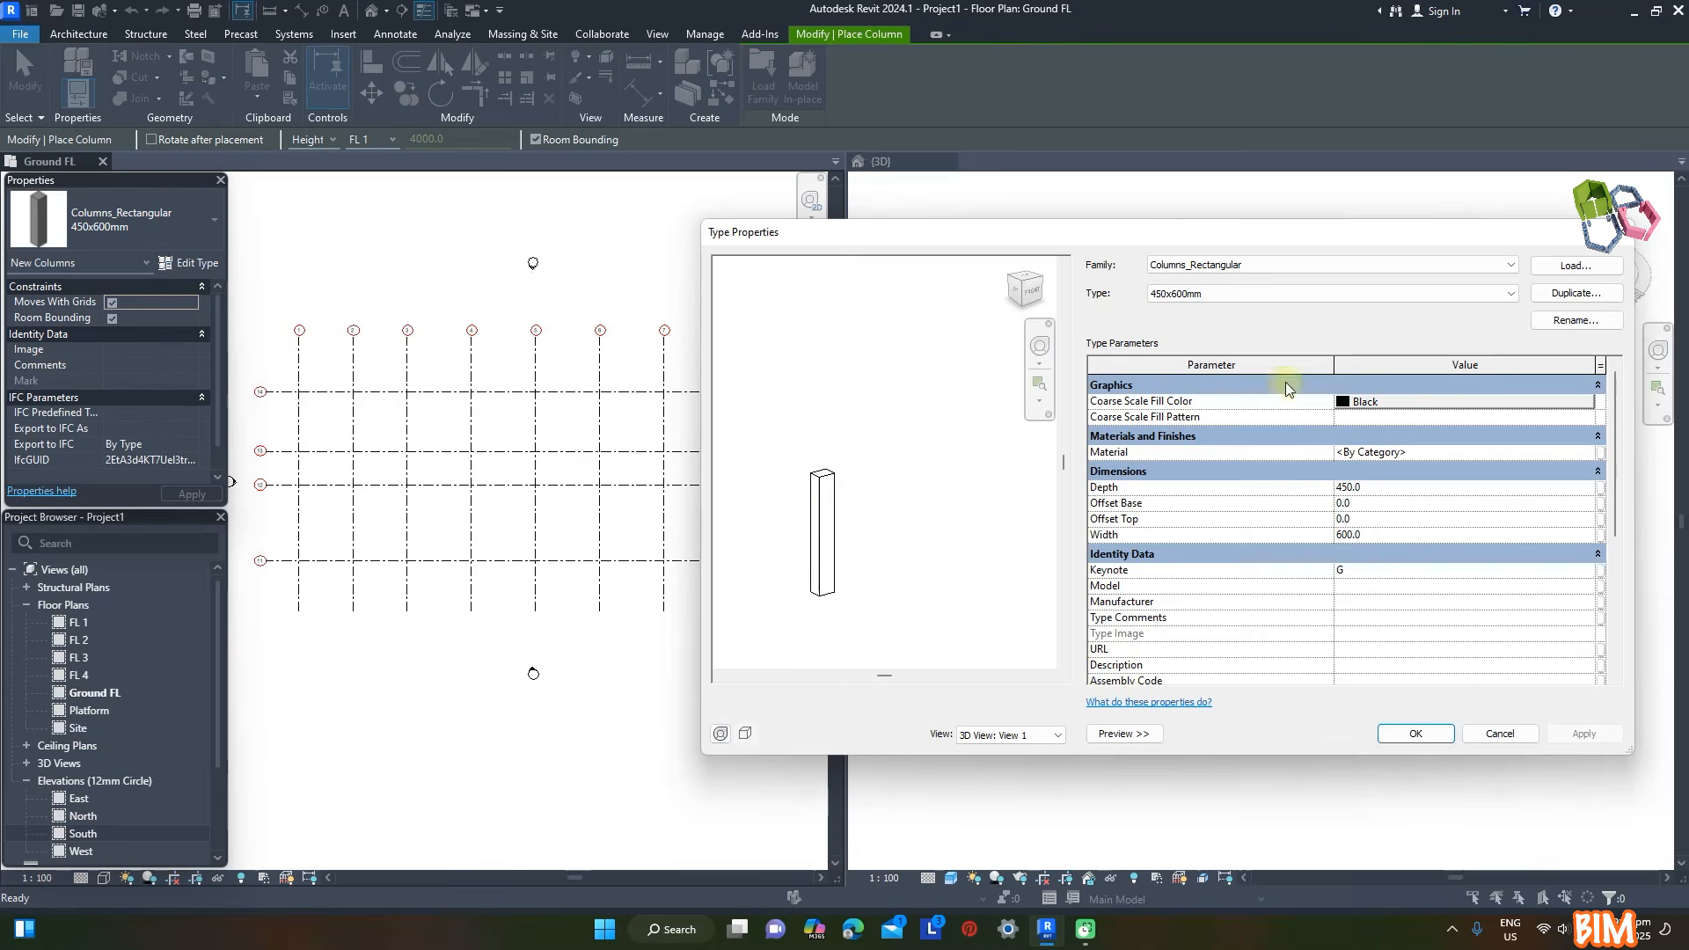
pyautogui.click(1275, 293)
pyautogui.click(1576, 293)
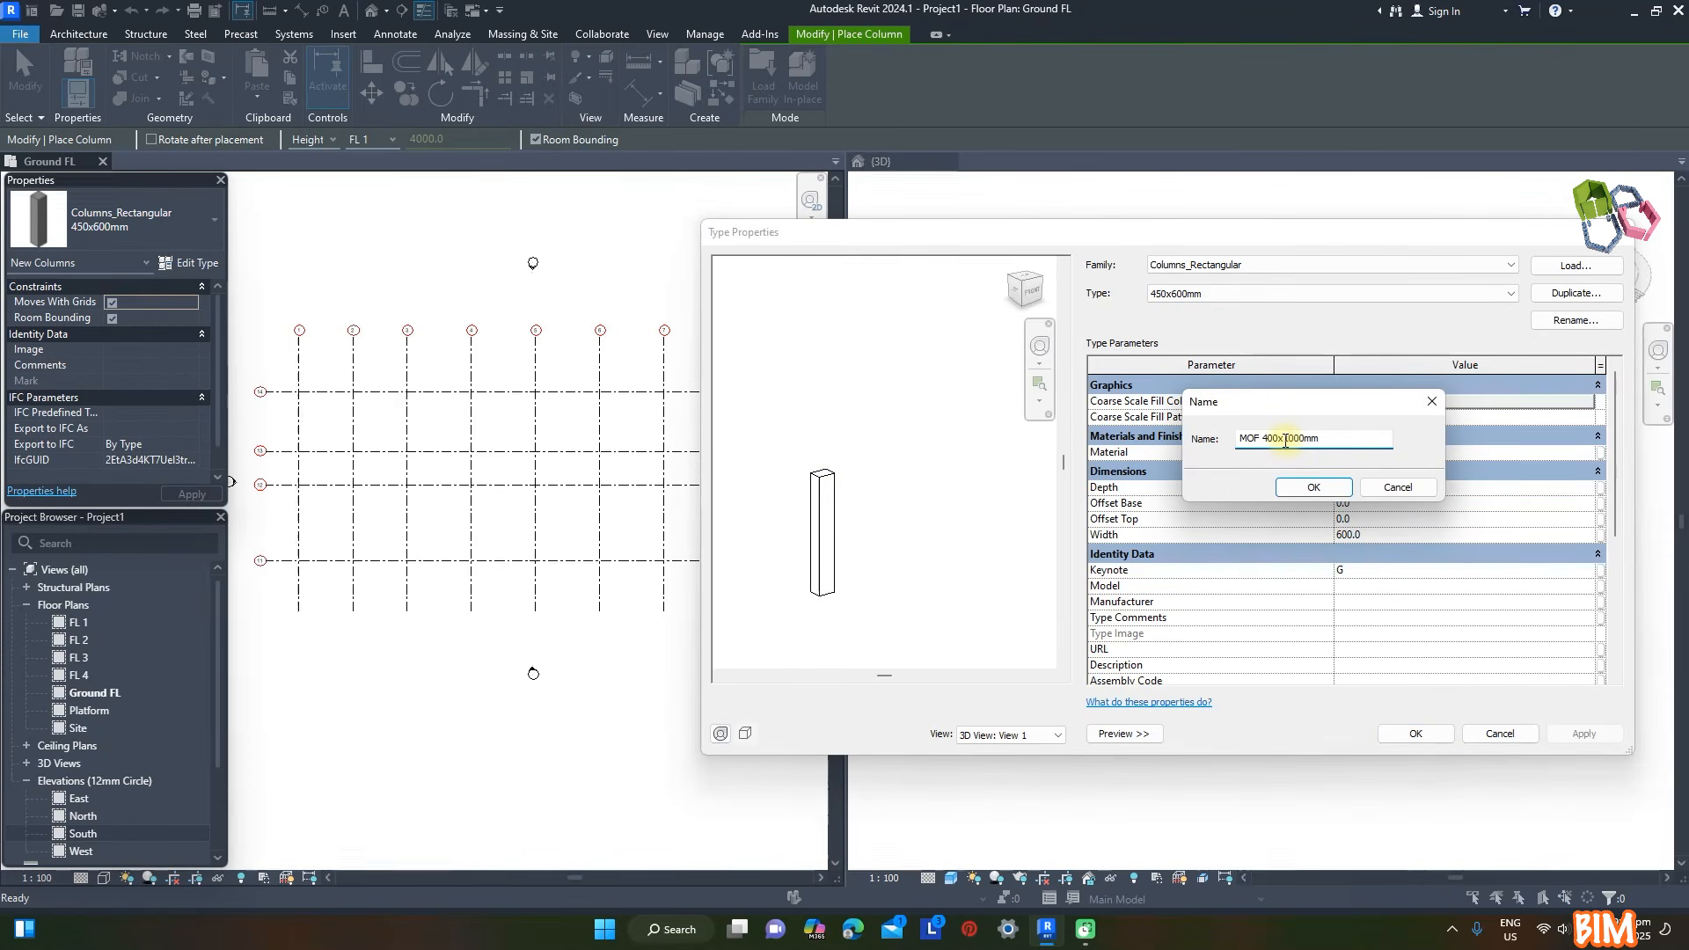
pyautogui.click(1320, 491)
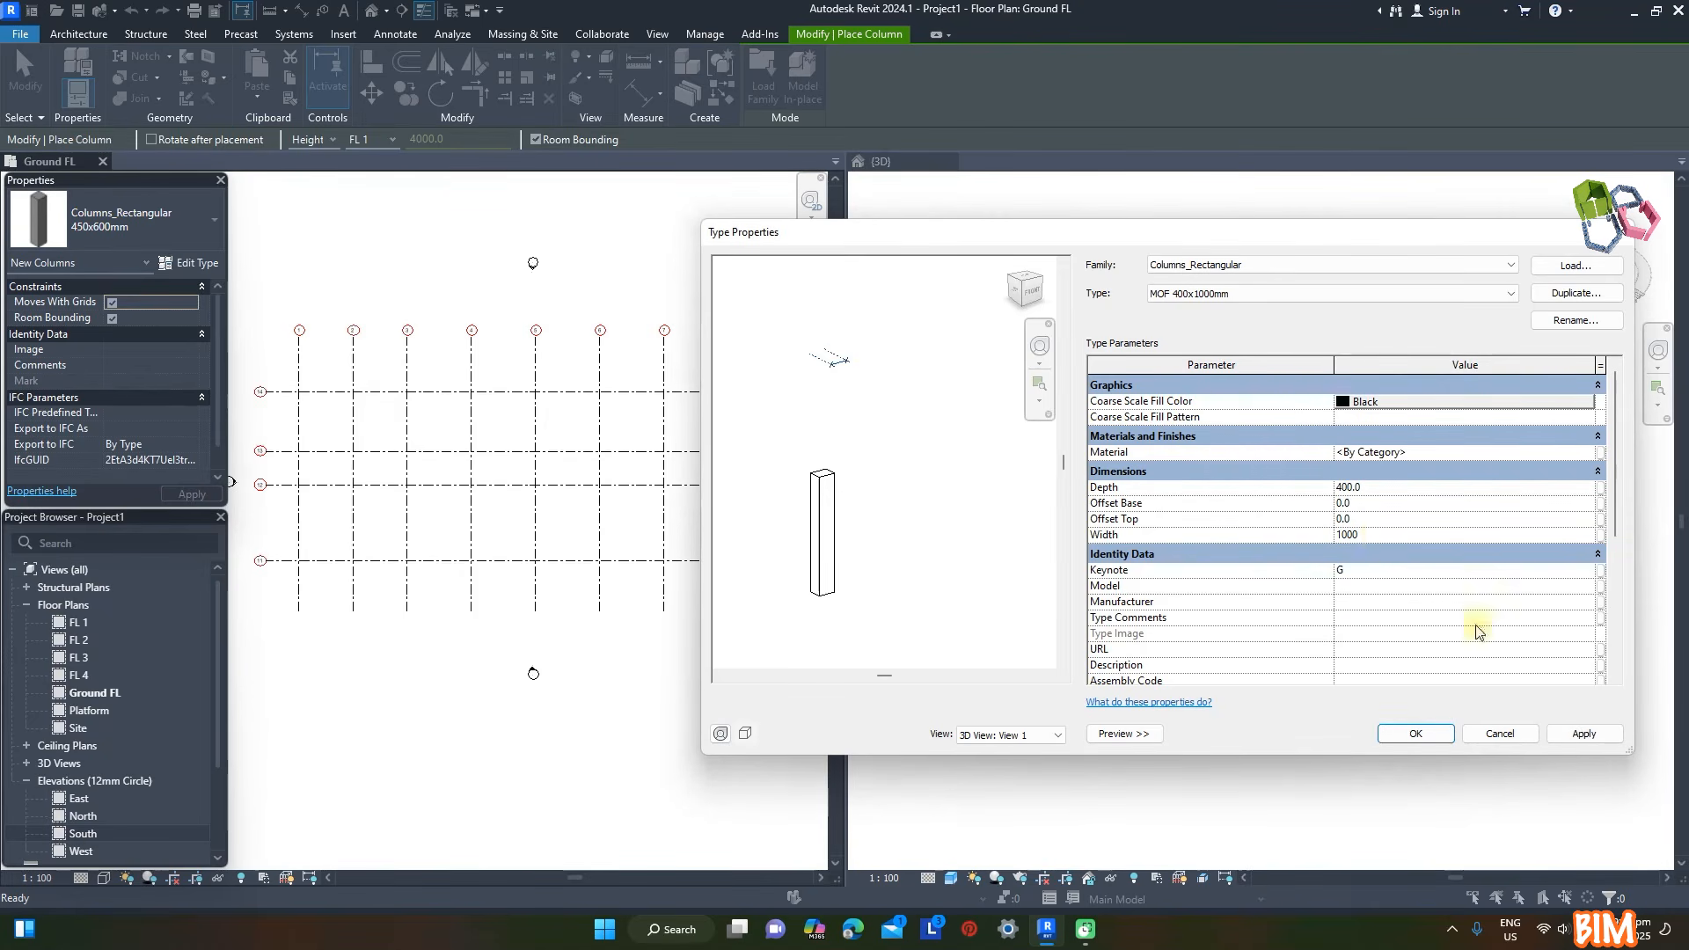
# - Duplicate the column type as MOF 400x400mm and set its width to 400
pyautogui.click(1575, 295)
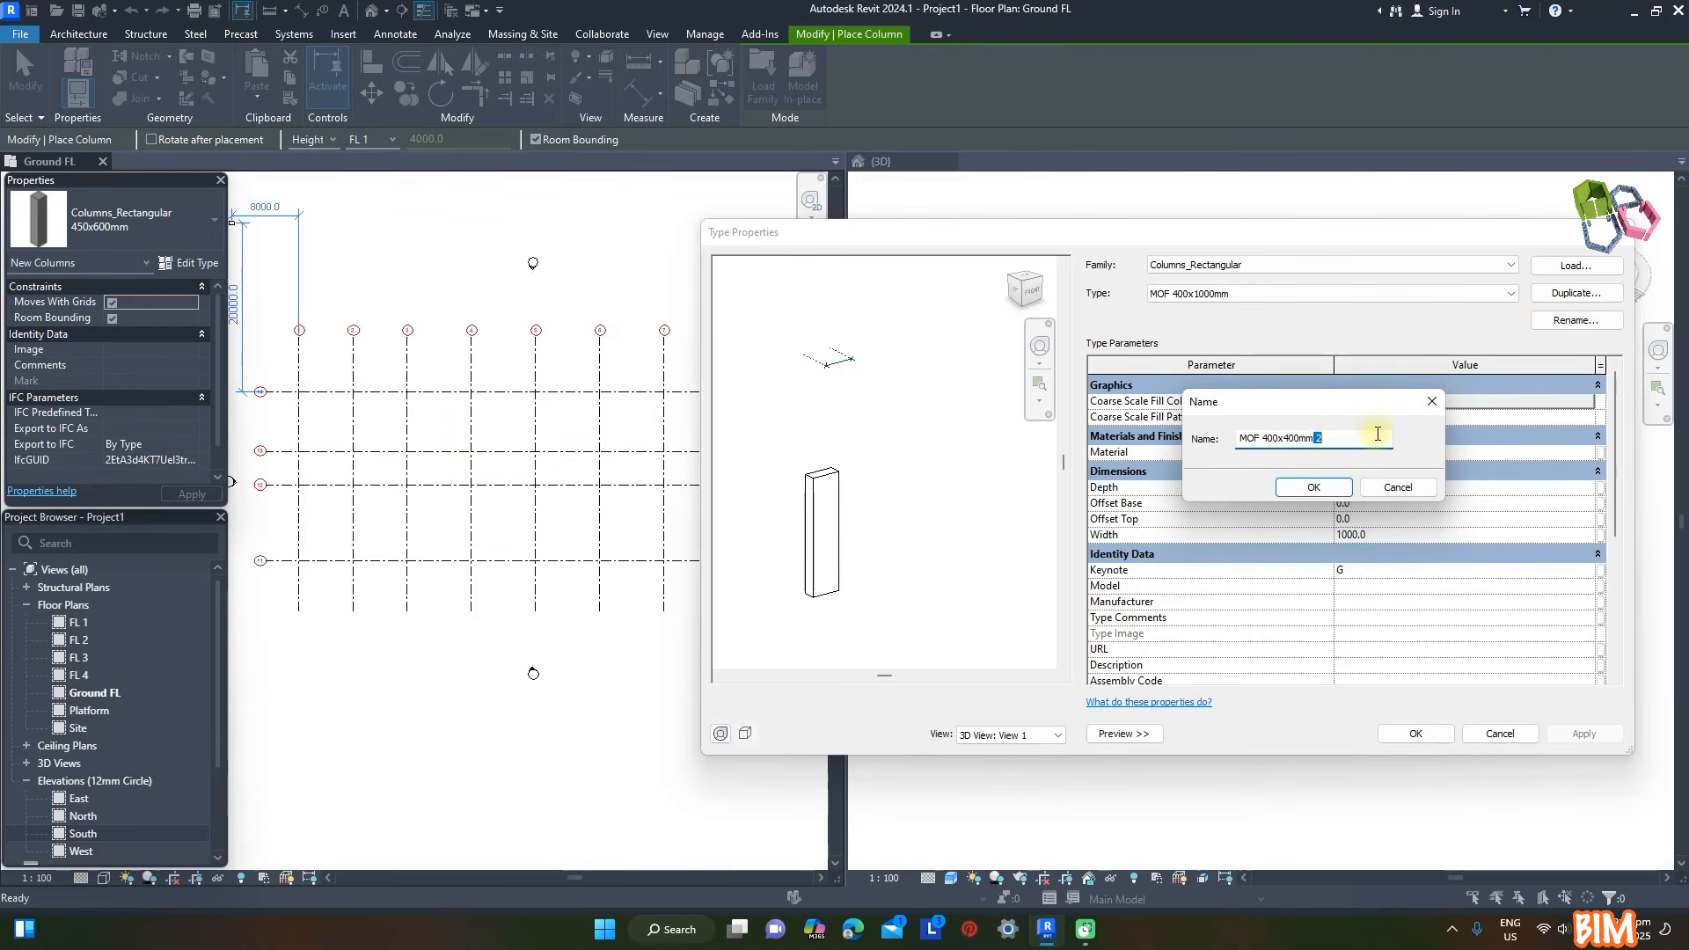
pyautogui.click(1316, 489)
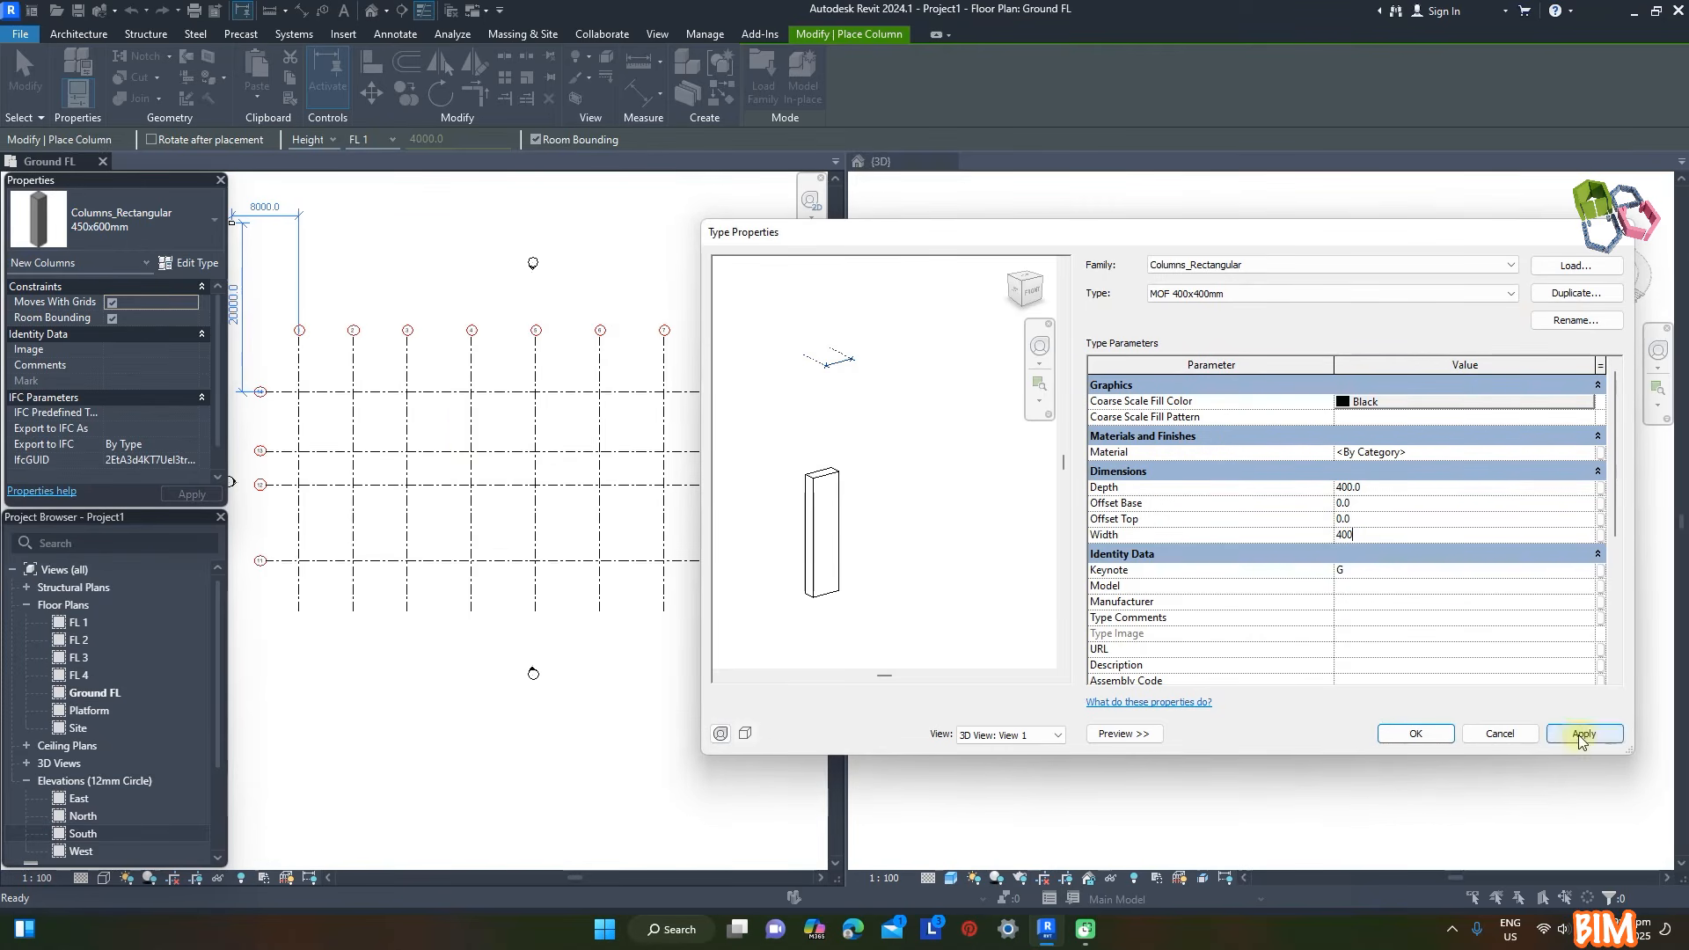
pyautogui.click(1511, 294)
pyautogui.click(1319, 321)
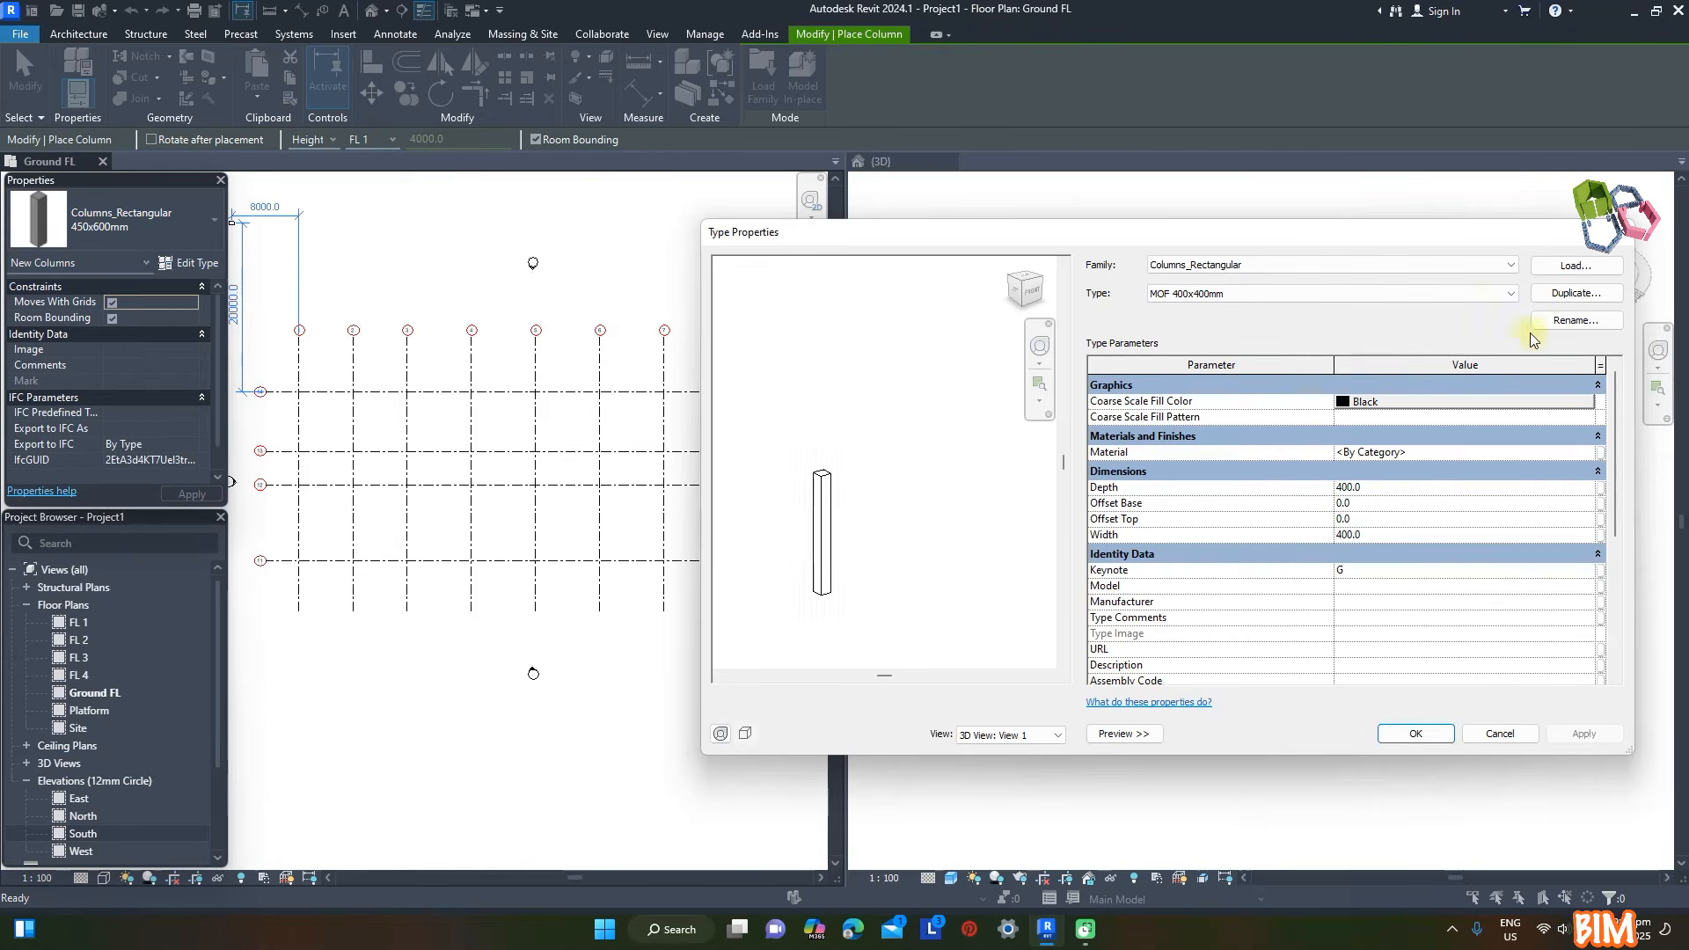
# - Duplicate the column type as MOF 400x1200mm, set its width to 1200, and accept the type properties
pyautogui.click(1575, 293)
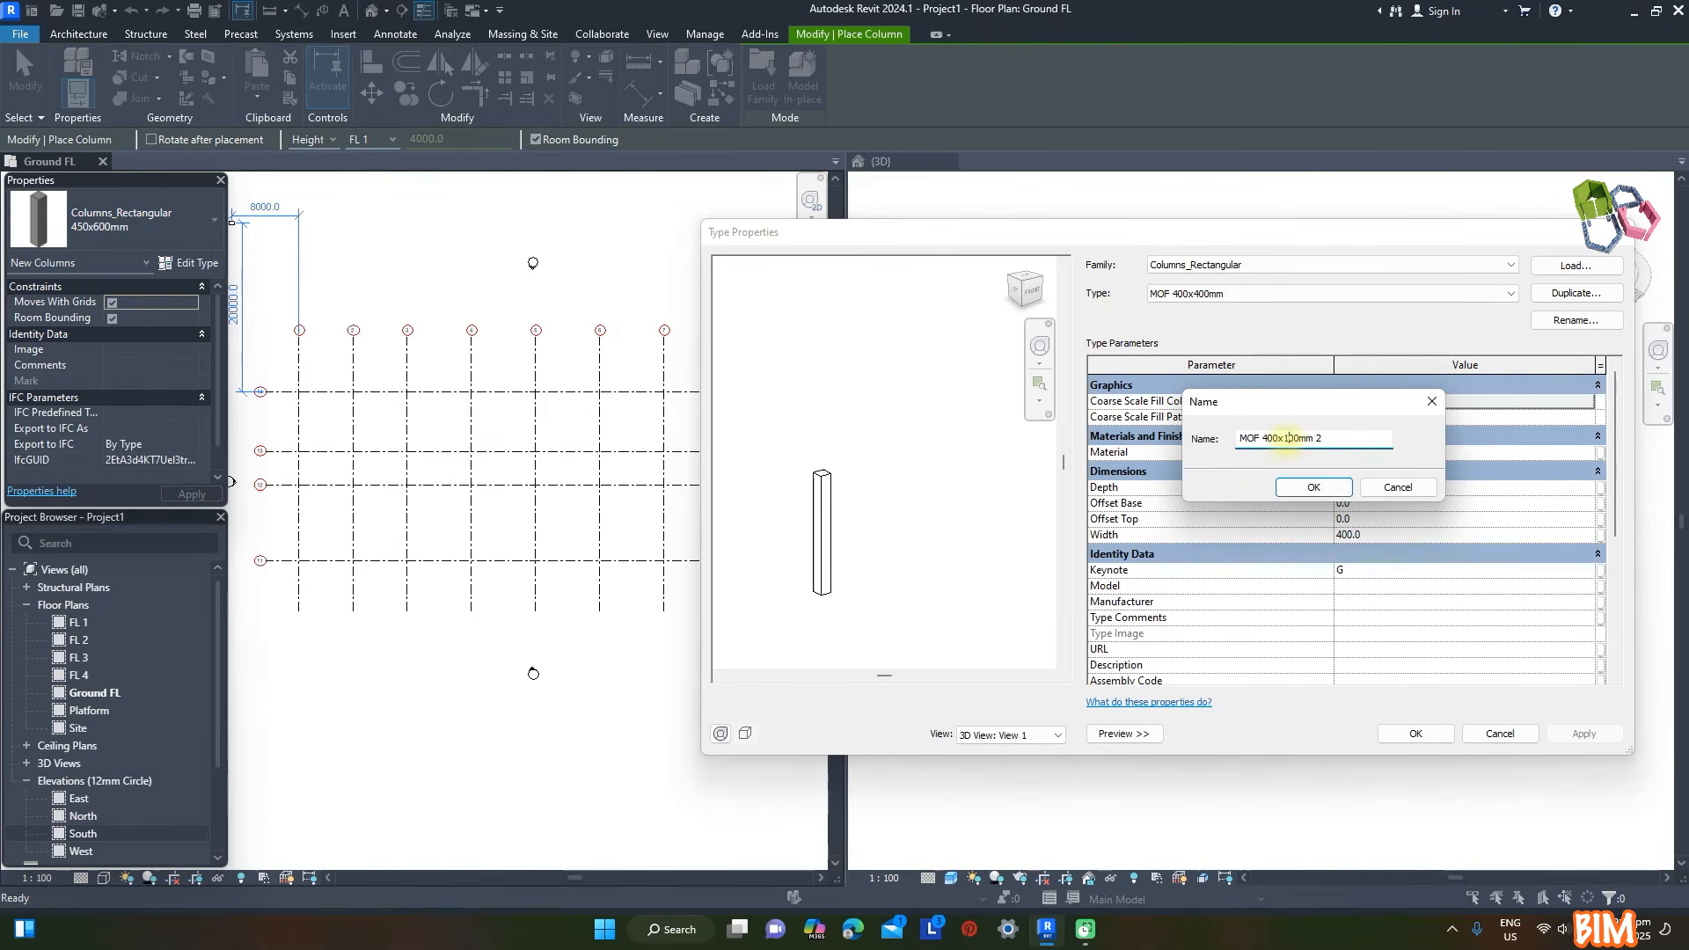
pyautogui.press('Return')
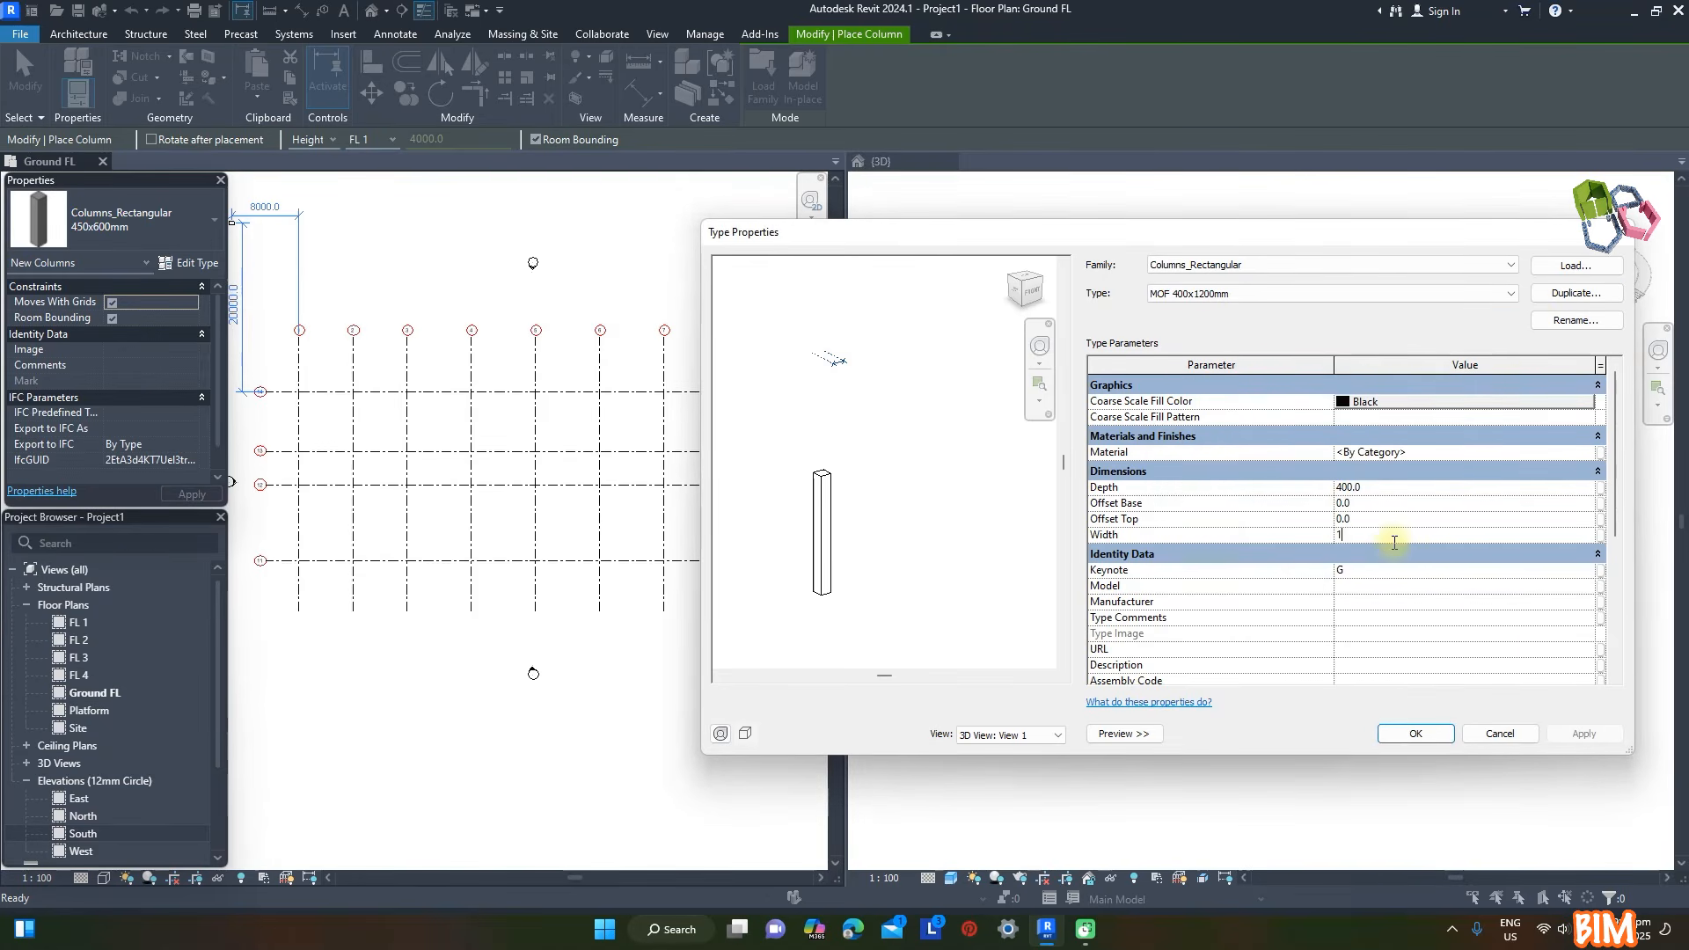
pyautogui.click(1508, 296)
pyautogui.click(1436, 740)
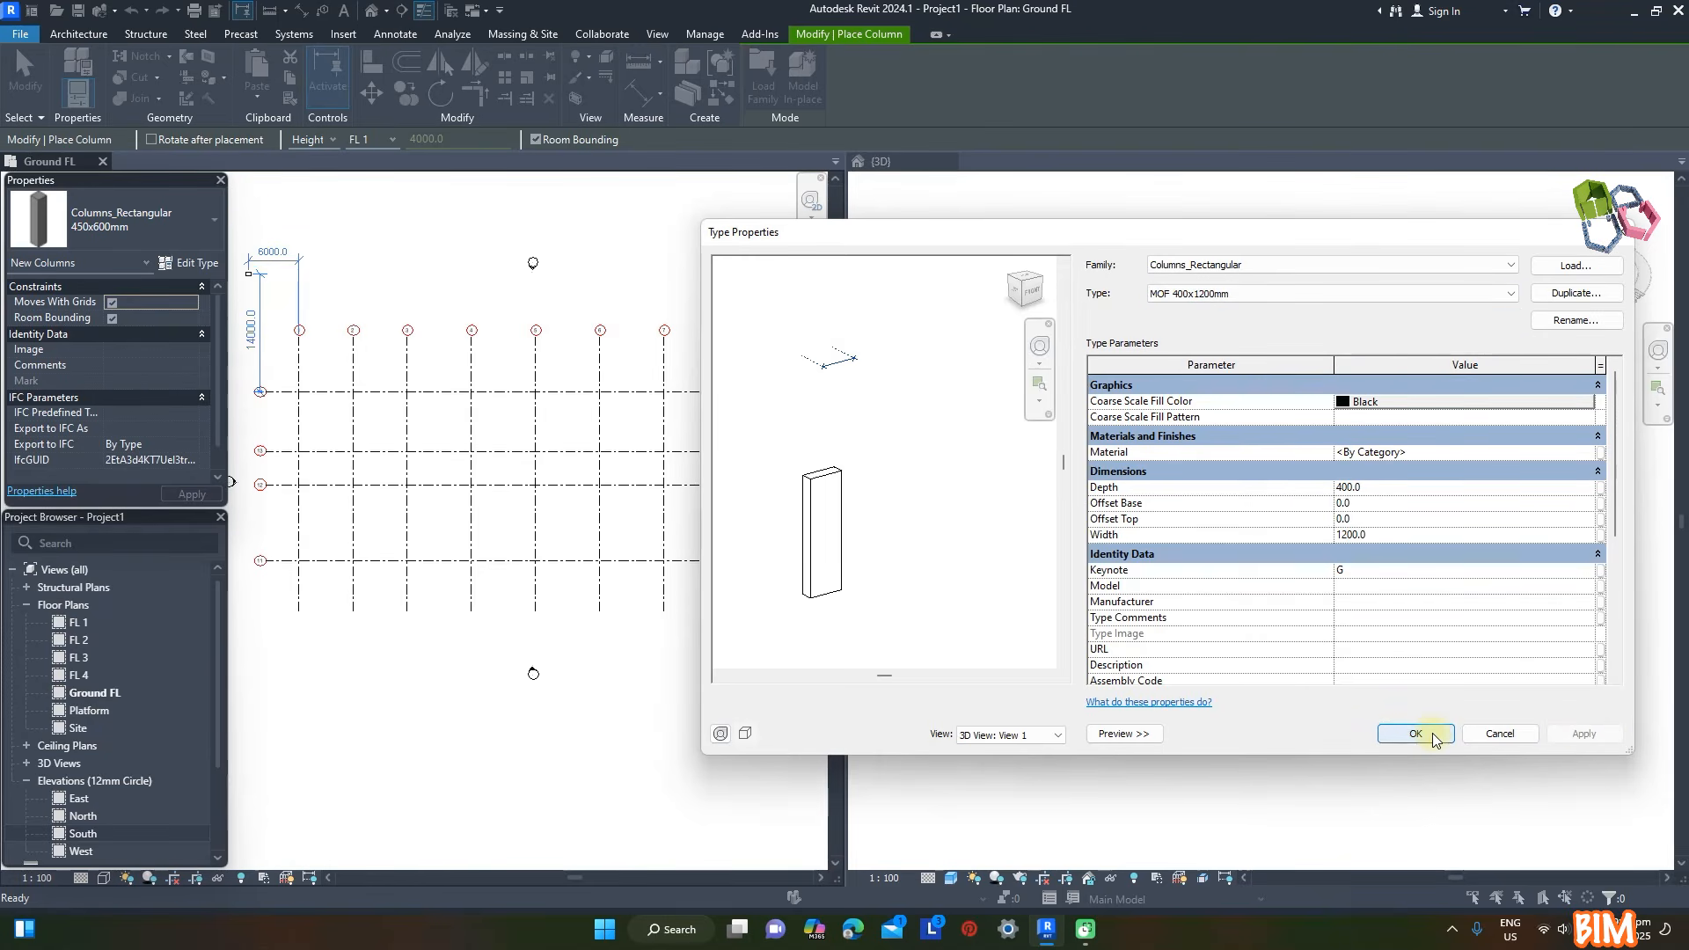
pyautogui.click(1435, 741)
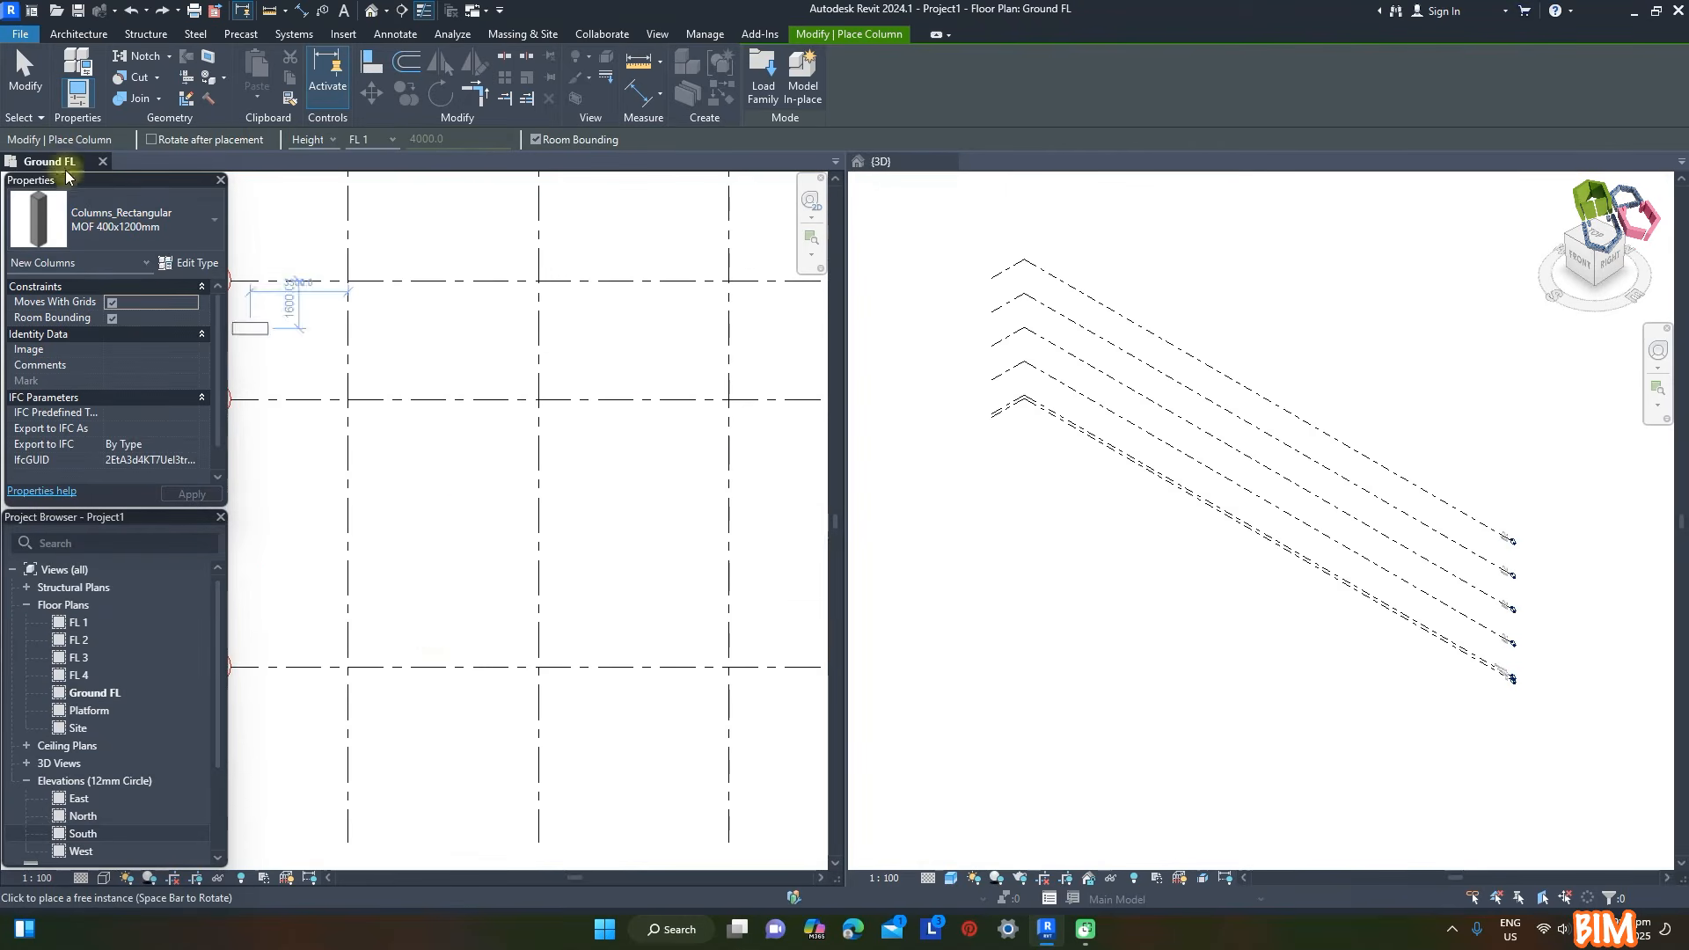
# - Place a MOF 400x1200mm column where grid 1 meets grid 11, and MOF 400x400mm columns at grids 12 and 13
pyautogui.click(348, 667)
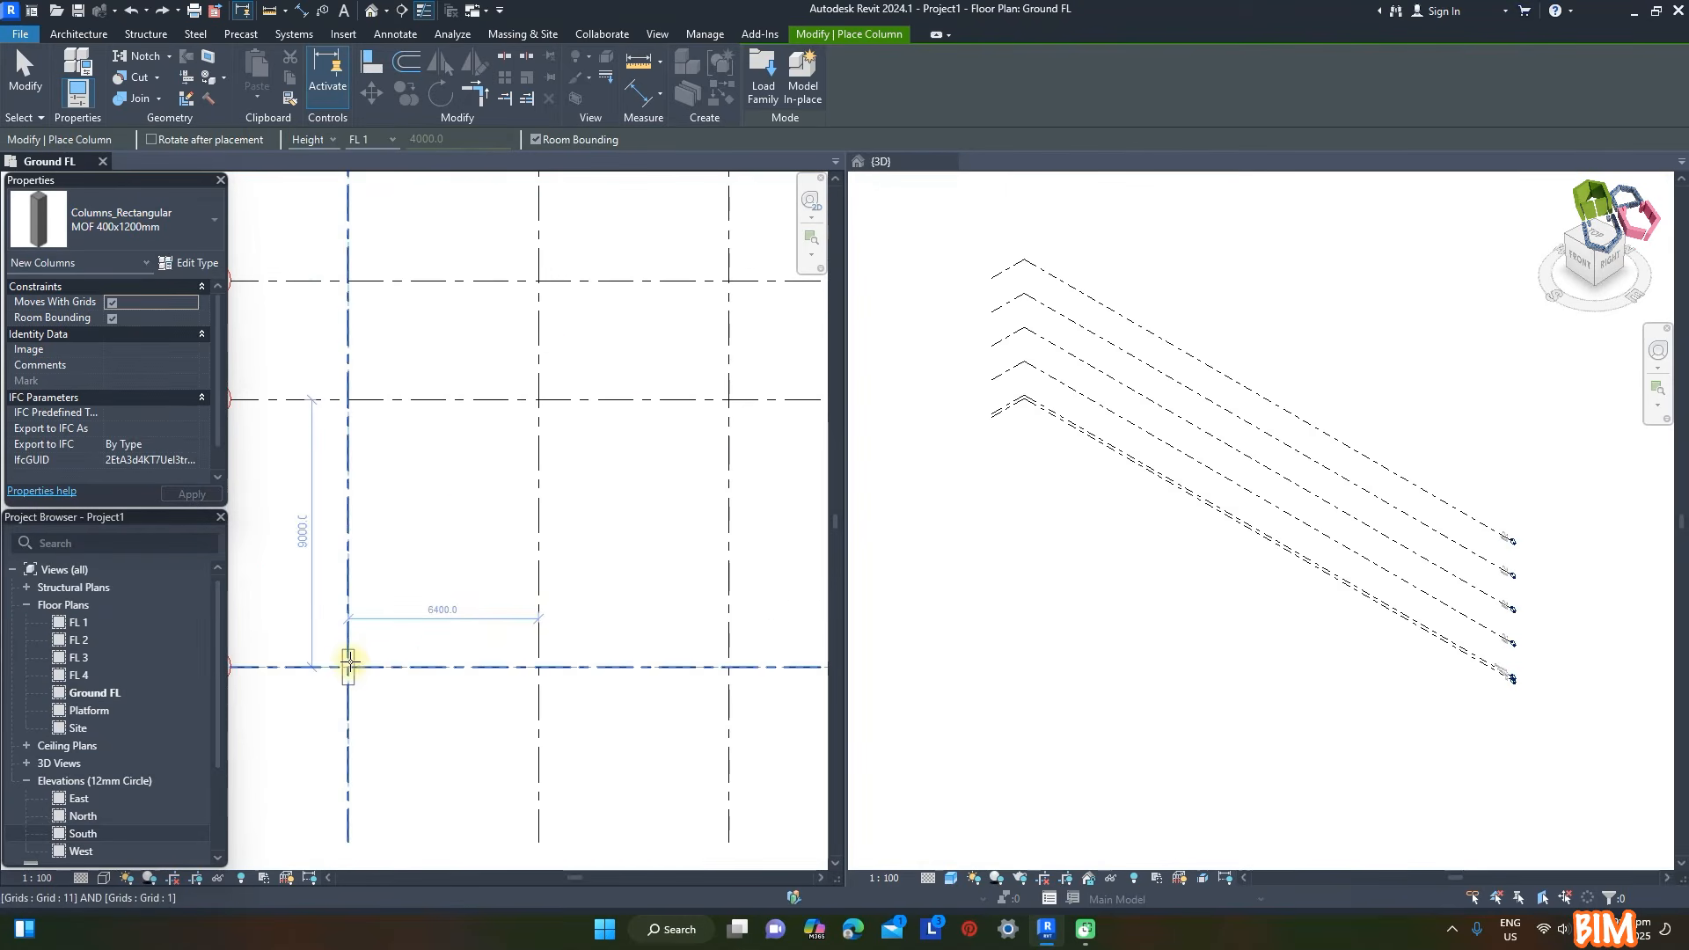
pyautogui.click(350, 400)
pyautogui.click(350, 282)
pyautogui.scroll(-3, 388, 439)
# - Place a column where grid 1 meets grid 14 and assign it the type MOF 400x1000mm
pyautogui.click(369, 257)
pyautogui.click(370, 257)
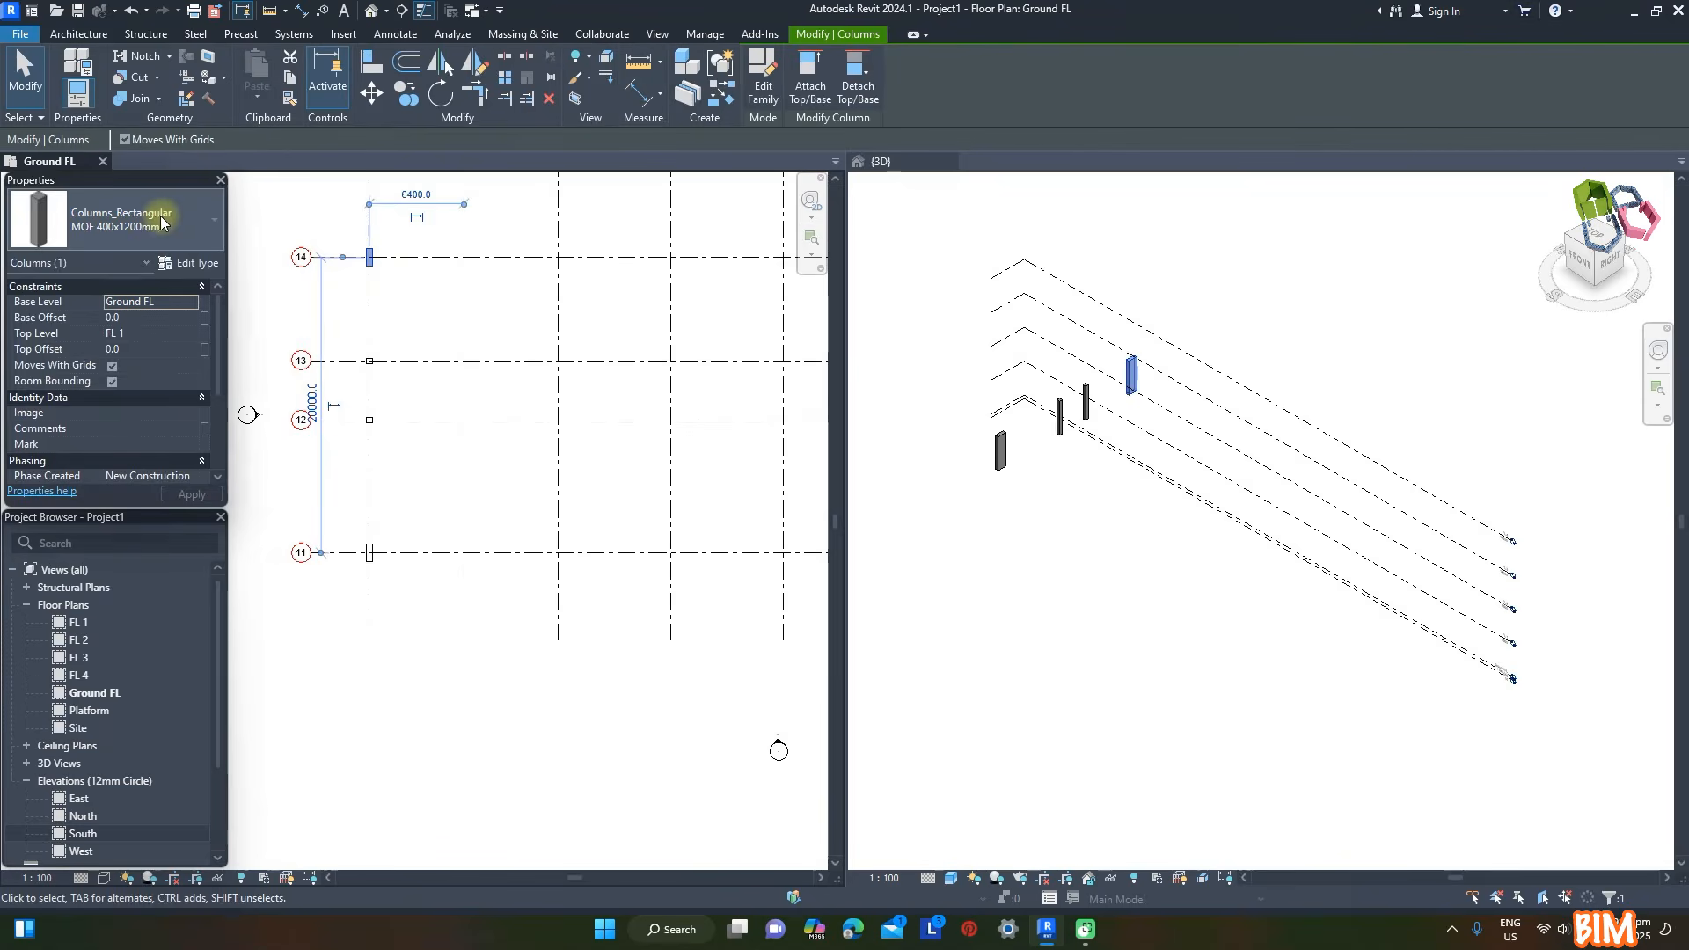
pyautogui.click(161, 218)
pyautogui.click(115, 406)
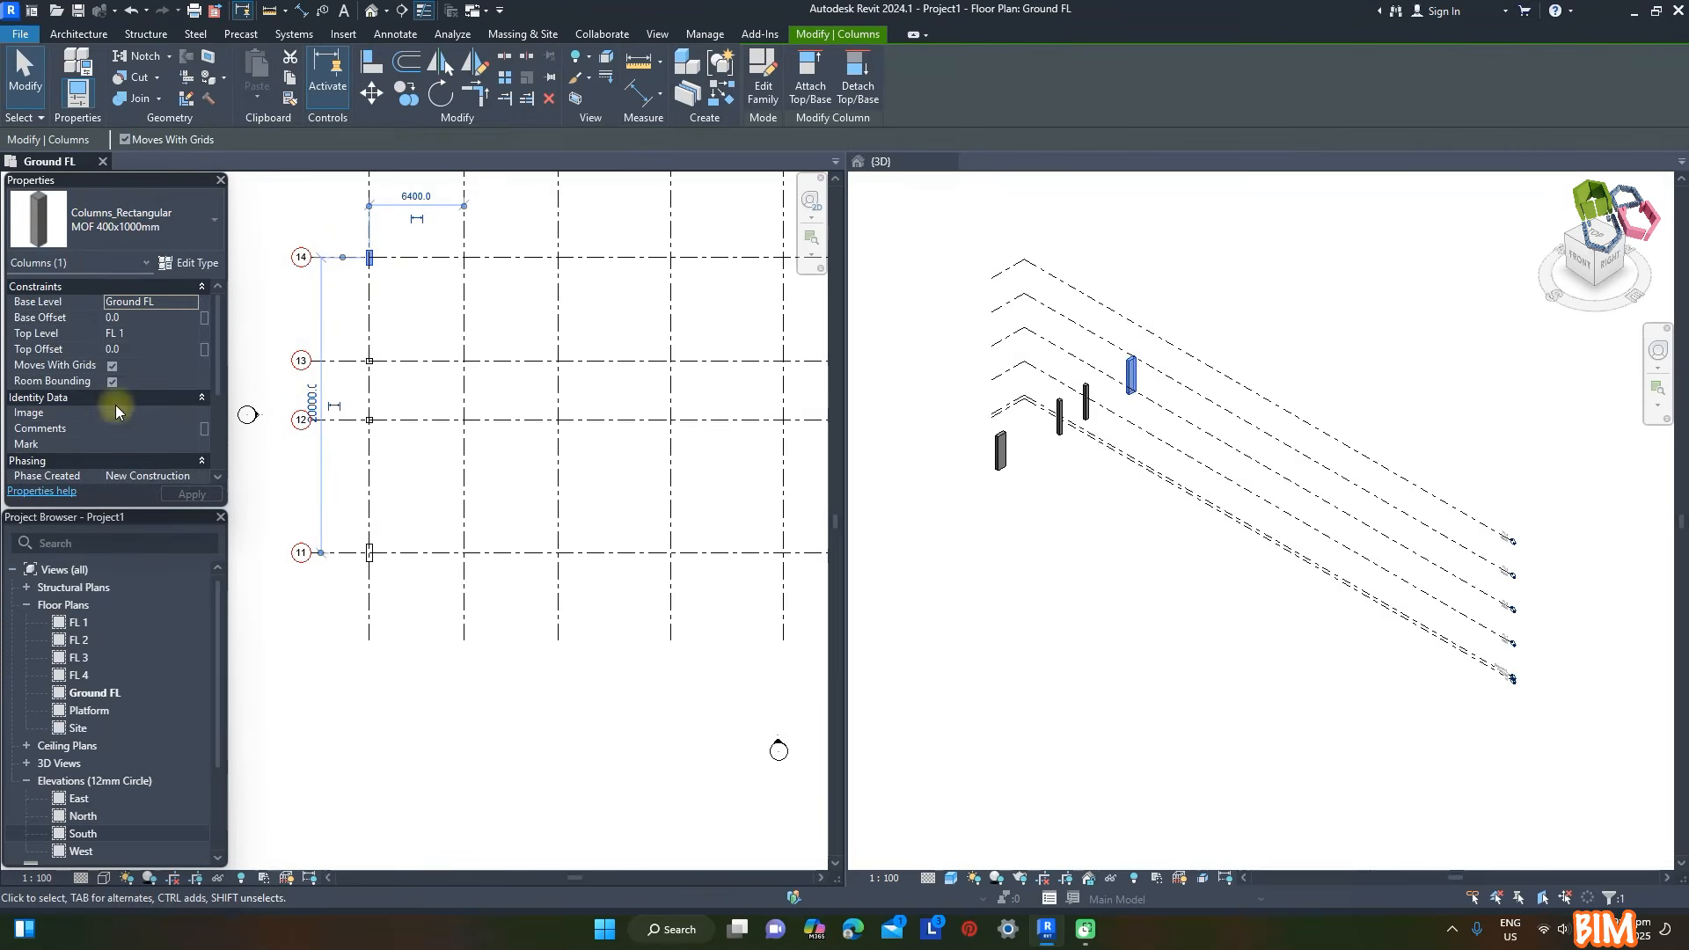
# - Copy the four columns on grid 1 to each of the remaining nine vertical grids, through grid 10
pyautogui.click(348, 227)
pyautogui.moveTo(346, 225); pyautogui.dragTo(389, 609)
pyautogui.press('c')
pyautogui.press('o')
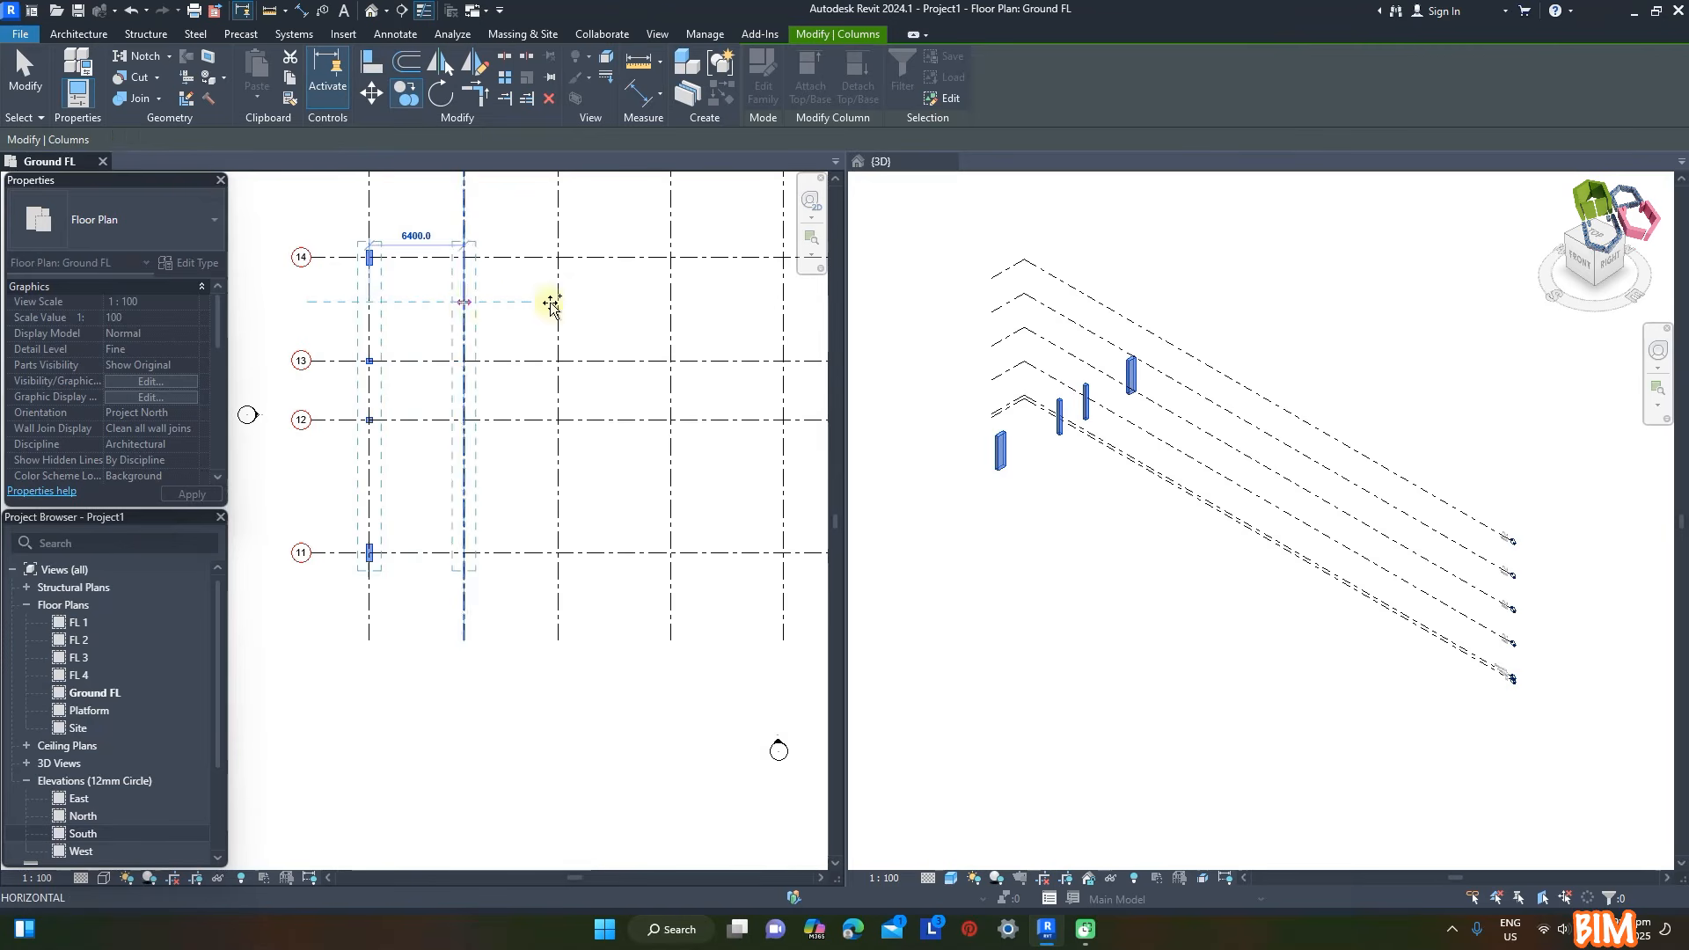
pyautogui.click(464, 302)
pyautogui.click(557, 302)
pyautogui.click(671, 301)
pyautogui.click(783, 302)
pyautogui.scroll(-4, 454, 309)
pyautogui.click(528, 319)
pyautogui.click(577, 318)
pyautogui.click(625, 319)
pyautogui.click(666, 318)
pyautogui.click(707, 319)
pyautogui.press('Escape')
pyautogui.press('Escape')
pyautogui.click(1287, 712)
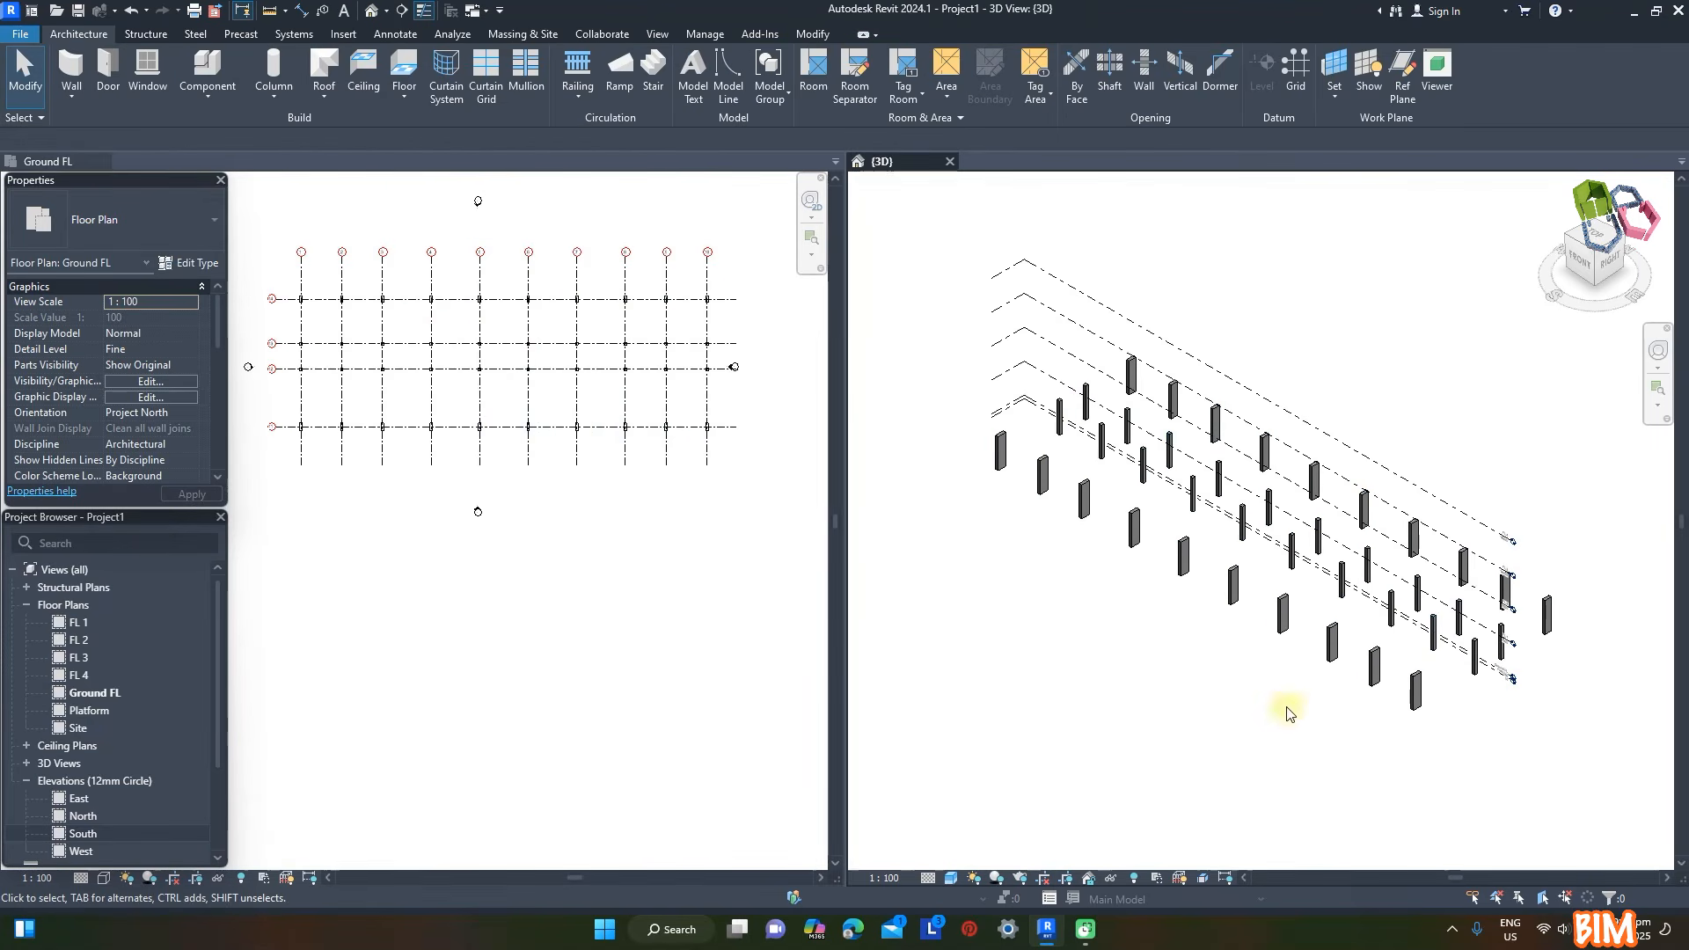
pyautogui.keyDown('shift'); pyautogui.moveTo(1289, 714); pyautogui.dragTo(1312, 577, button='middle'); pyautogui.keyUp('shift')
pyautogui.scroll(5, 1512, 556)
pyautogui.keyDown('shift'); pyautogui.moveTo(1522, 622); pyautogui.dragTo(1398, 721, button='middle'); pyautogui.keyUp('shift')
pyautogui.scroll(-4, 1399, 695)
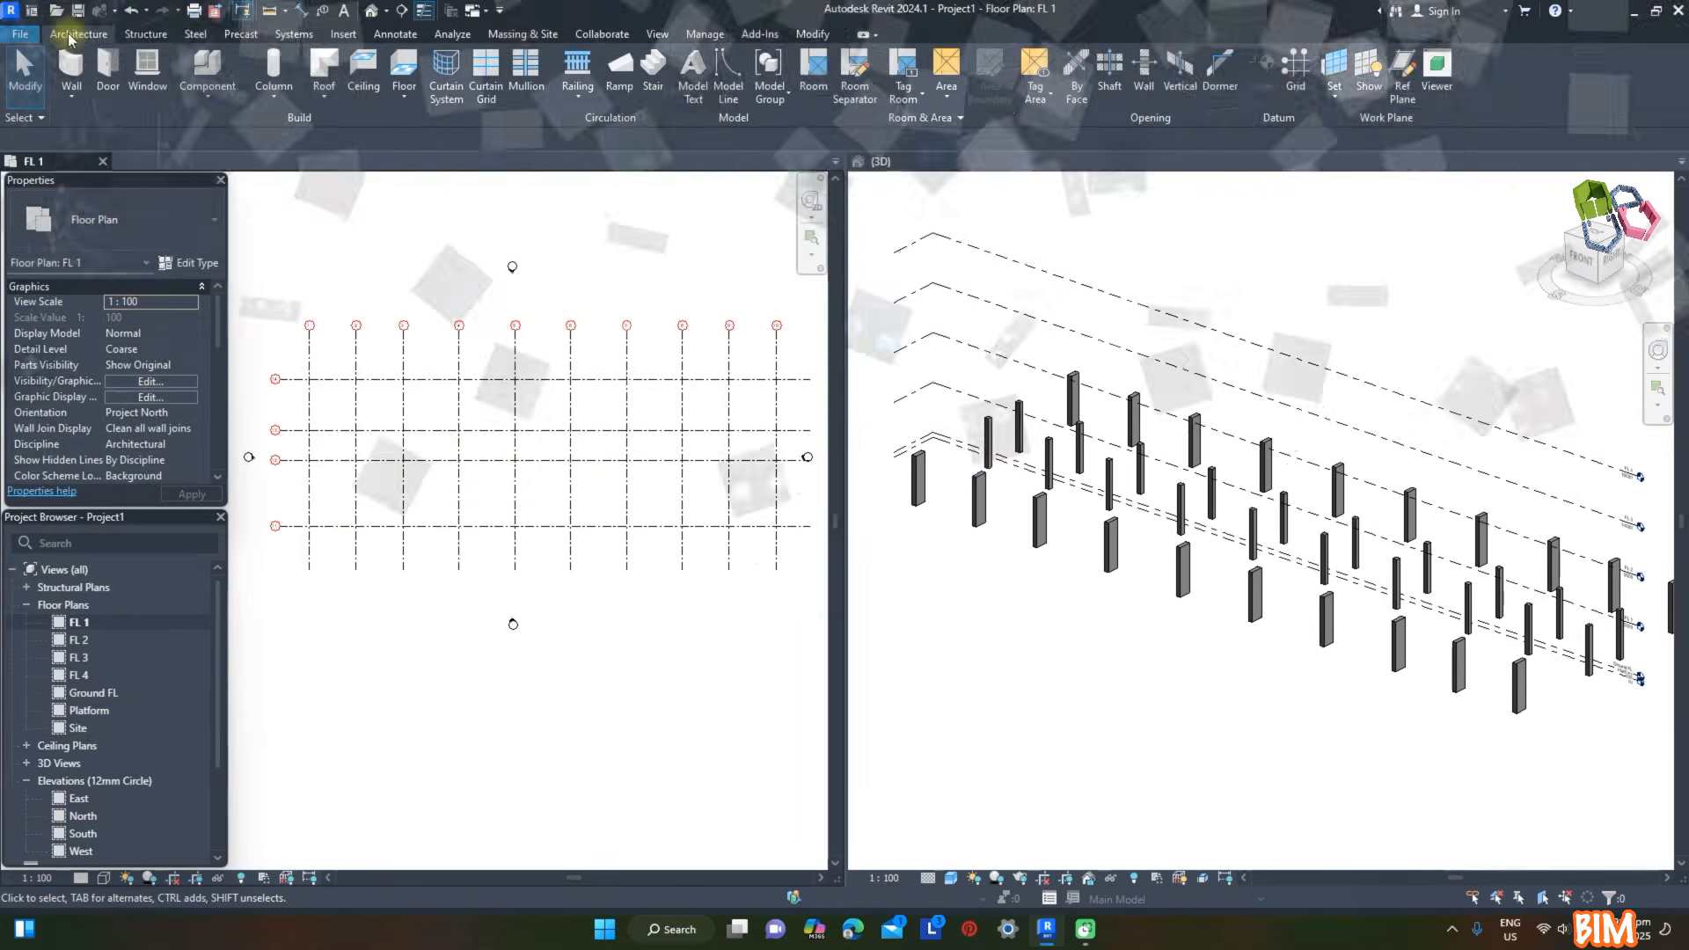
# - Start the Beam tool and load the M_Concrete-Rectangular Beam family from the concrete structural framing library
pyautogui.click(141, 36)
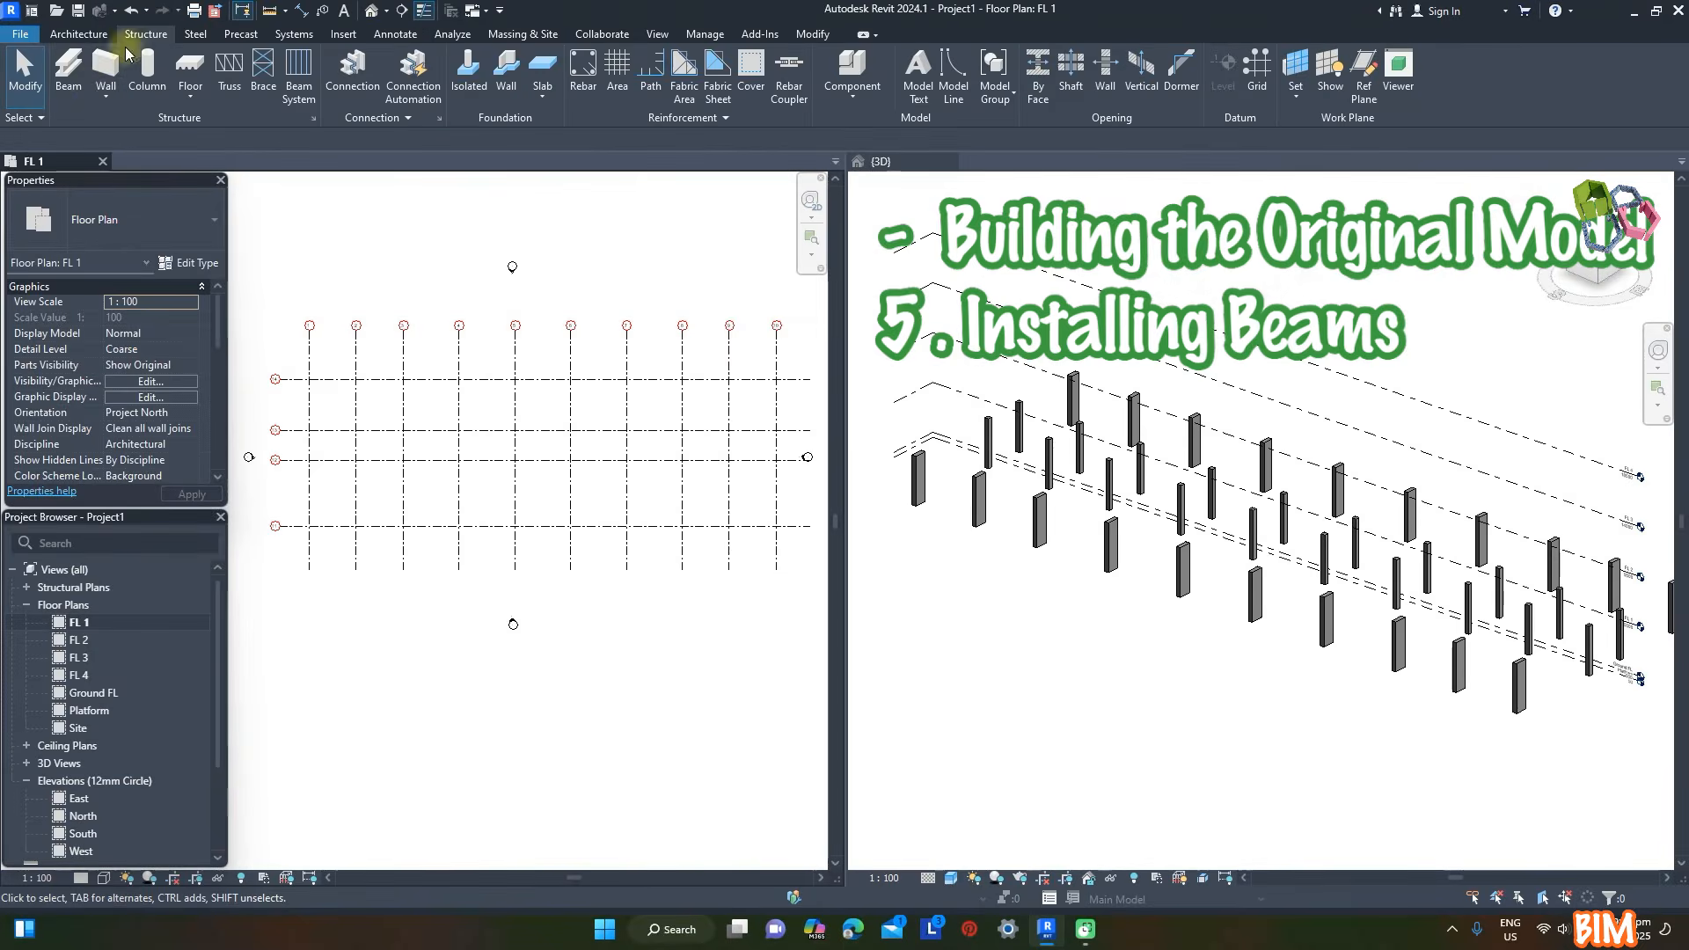
pyautogui.click(69, 79)
pyautogui.click(162, 225)
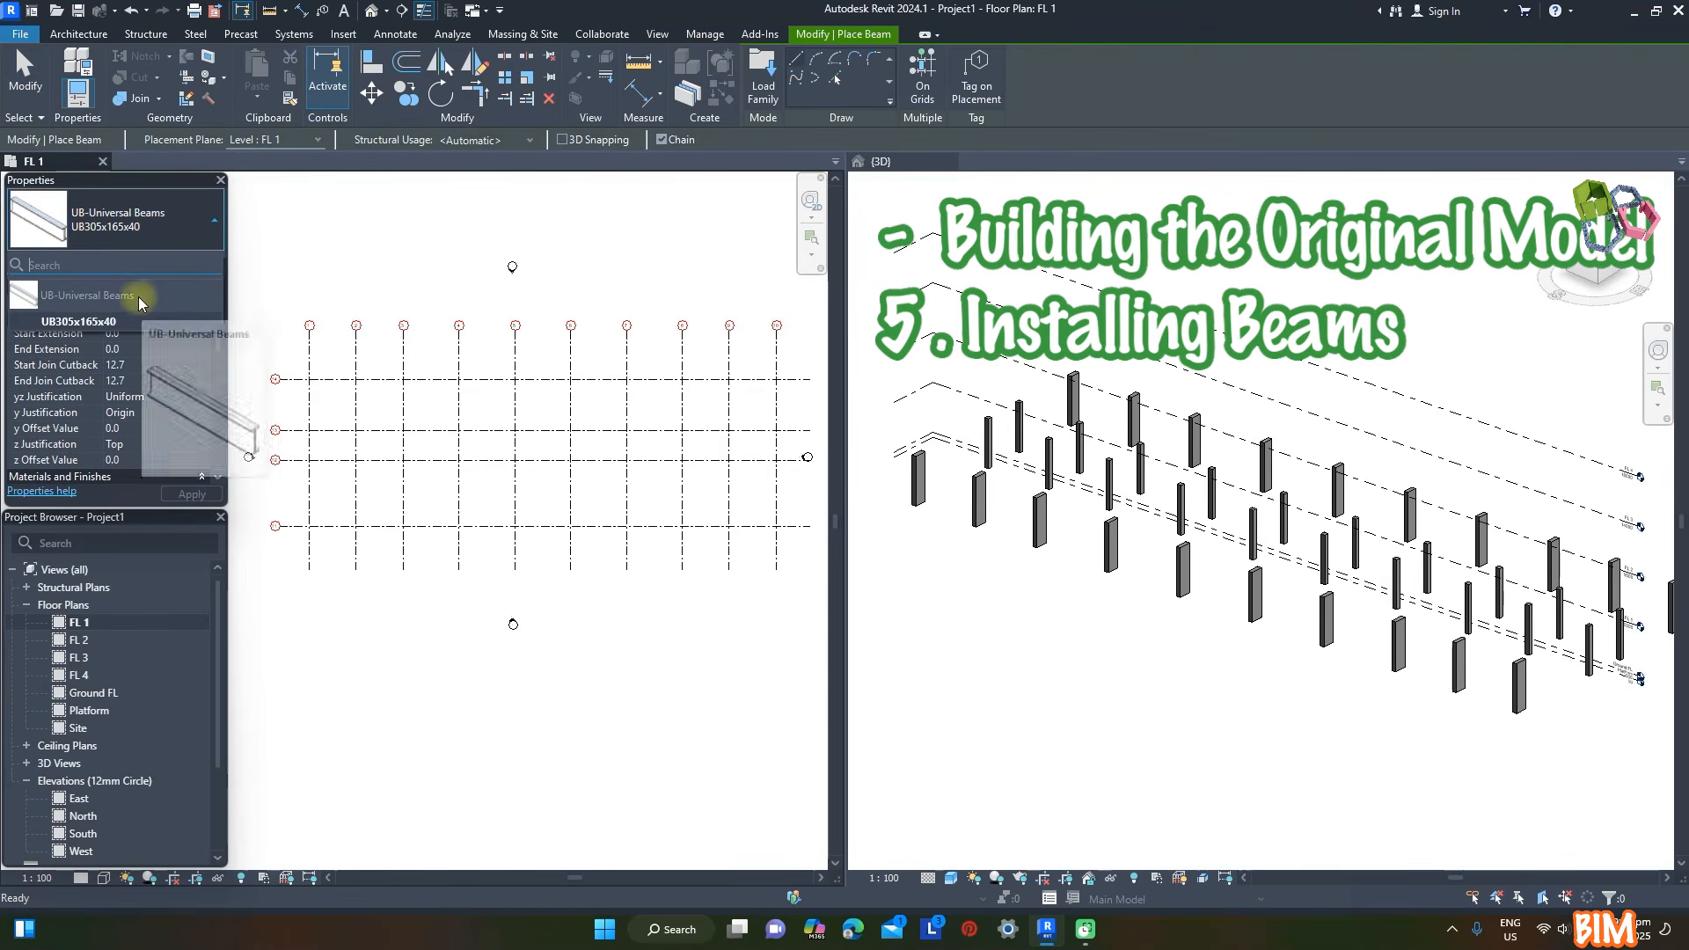
pyautogui.click(208, 224)
pyautogui.click(188, 262)
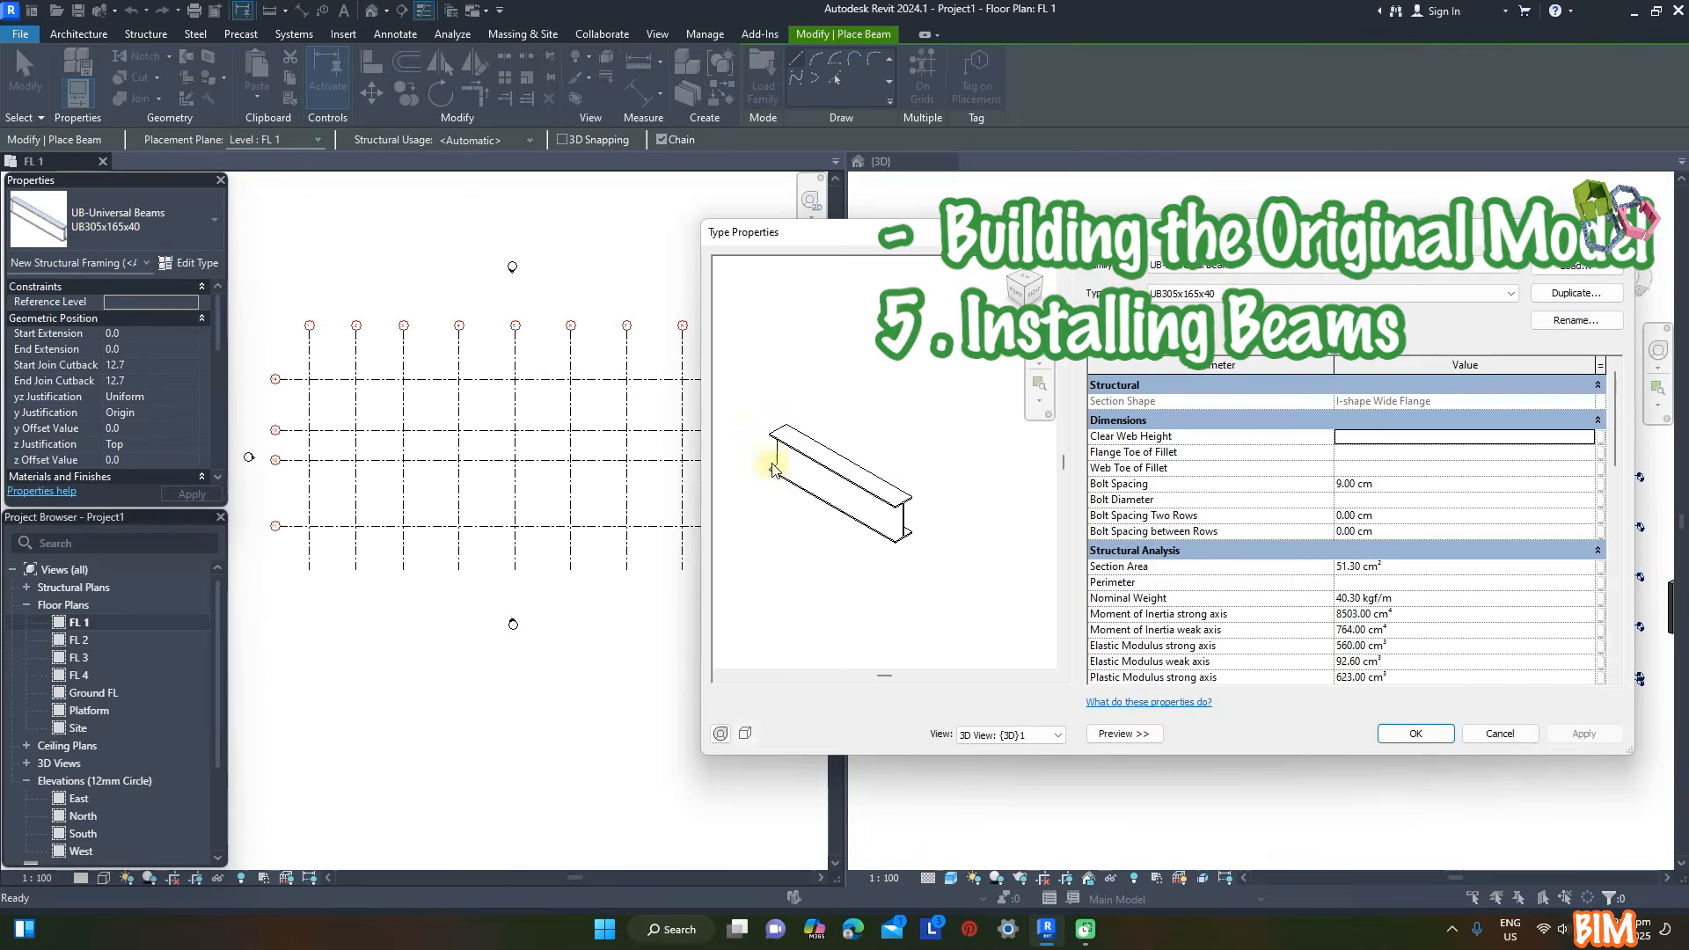
pyautogui.click(1574, 265)
pyautogui.scroll(-5, 746, 435)
pyautogui.doubleClick(698, 509)
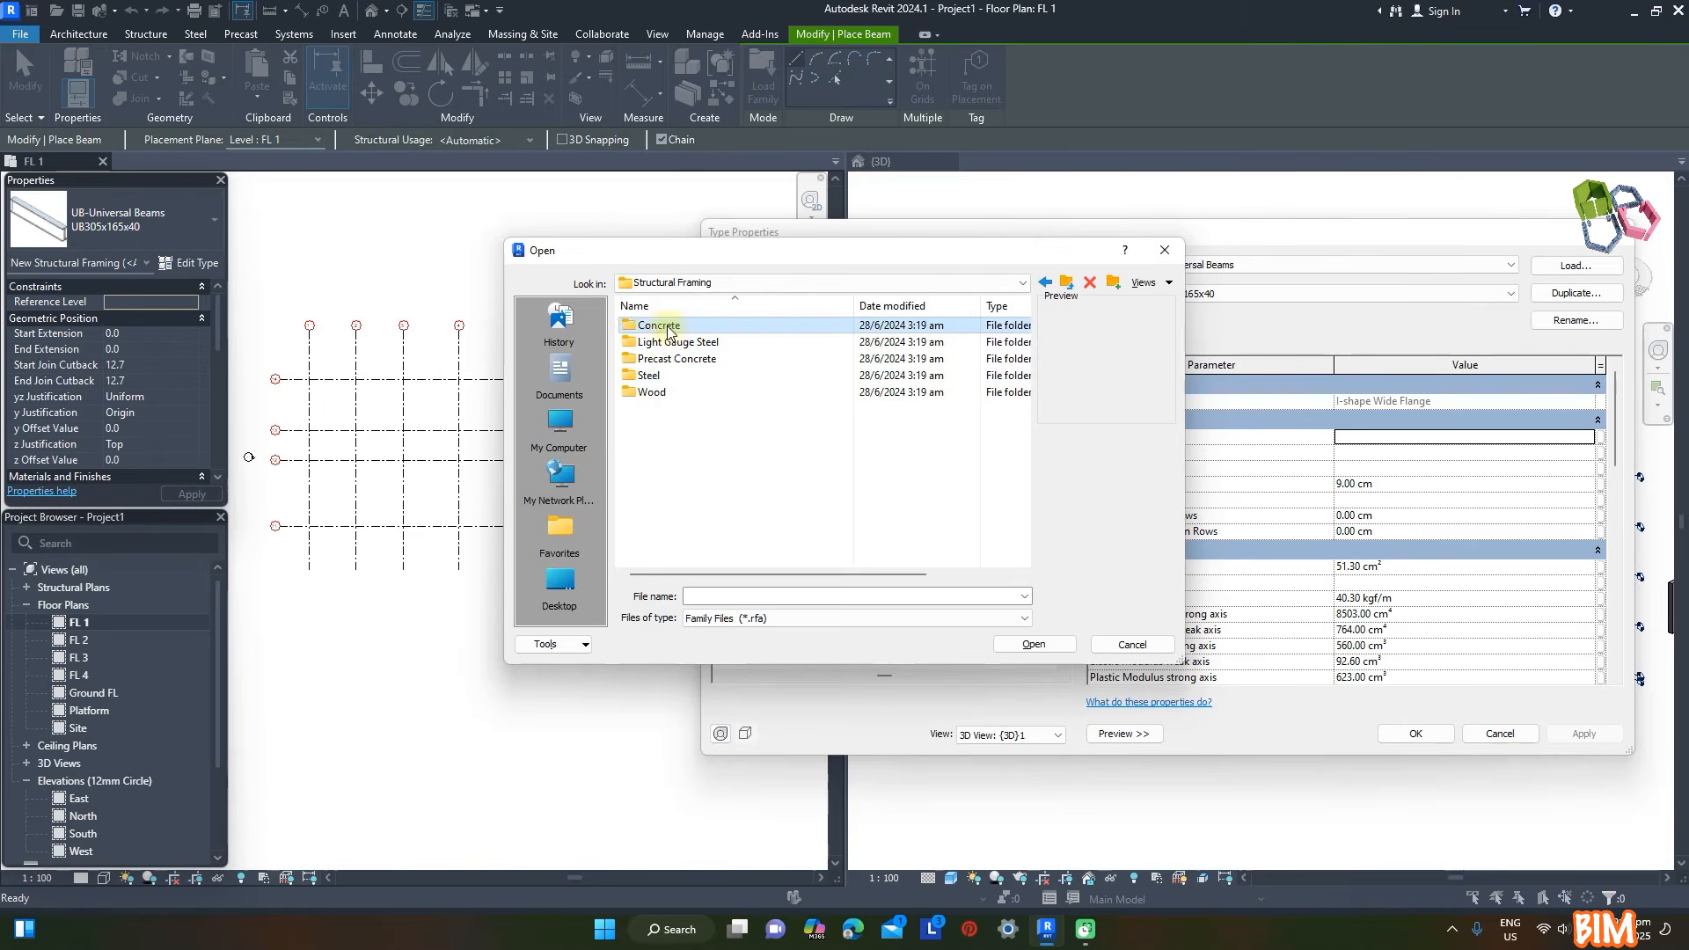
pyautogui.doubleClick(703, 326)
pyautogui.click(706, 325)
pyautogui.click(1038, 643)
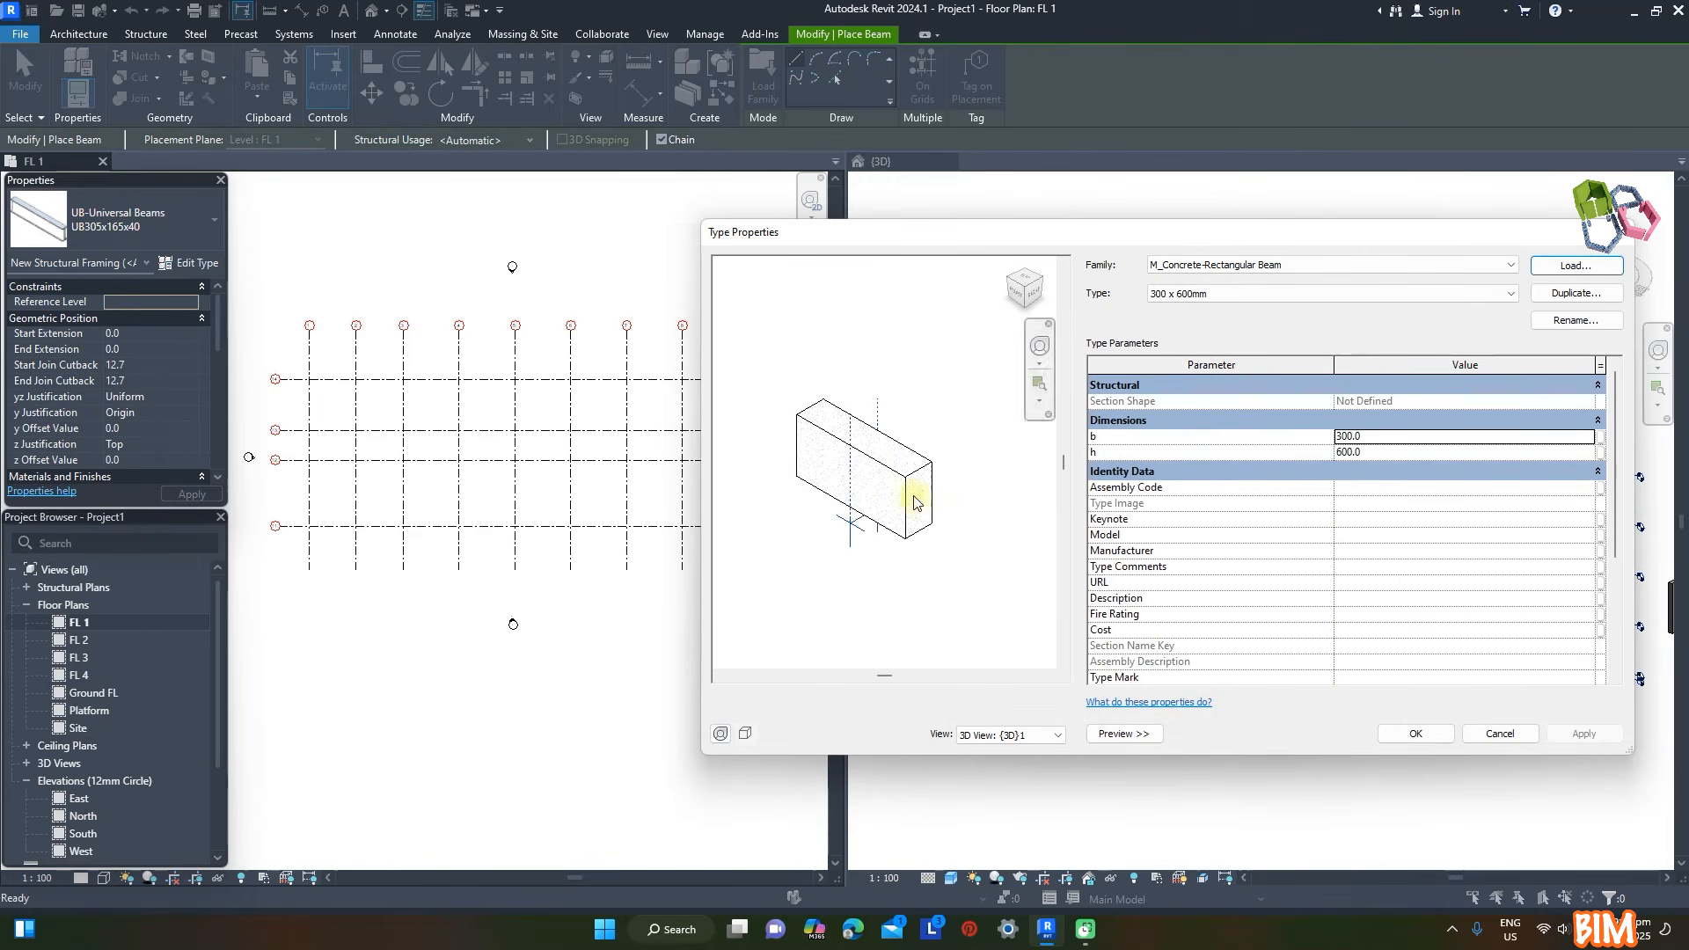
# - Duplicate the 300 x 600mm beam type as MOF 400 x 700mm, with b 400 and h 700
pyautogui.click(1564, 300)
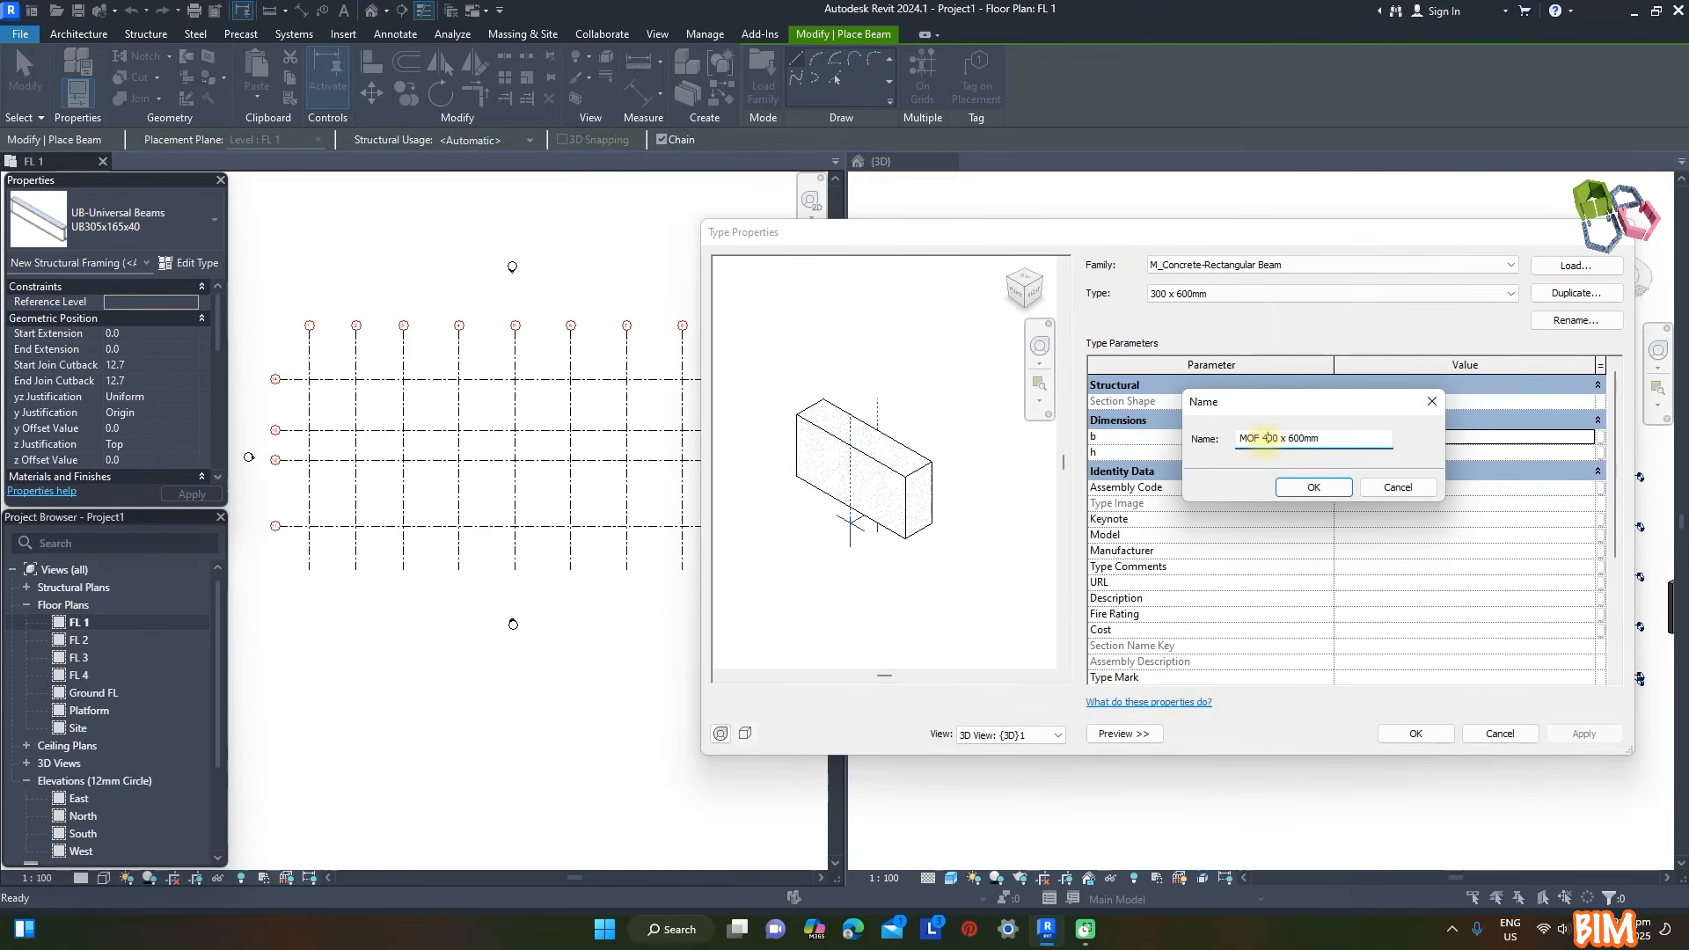
pyautogui.click(1324, 488)
pyautogui.click(1377, 438)
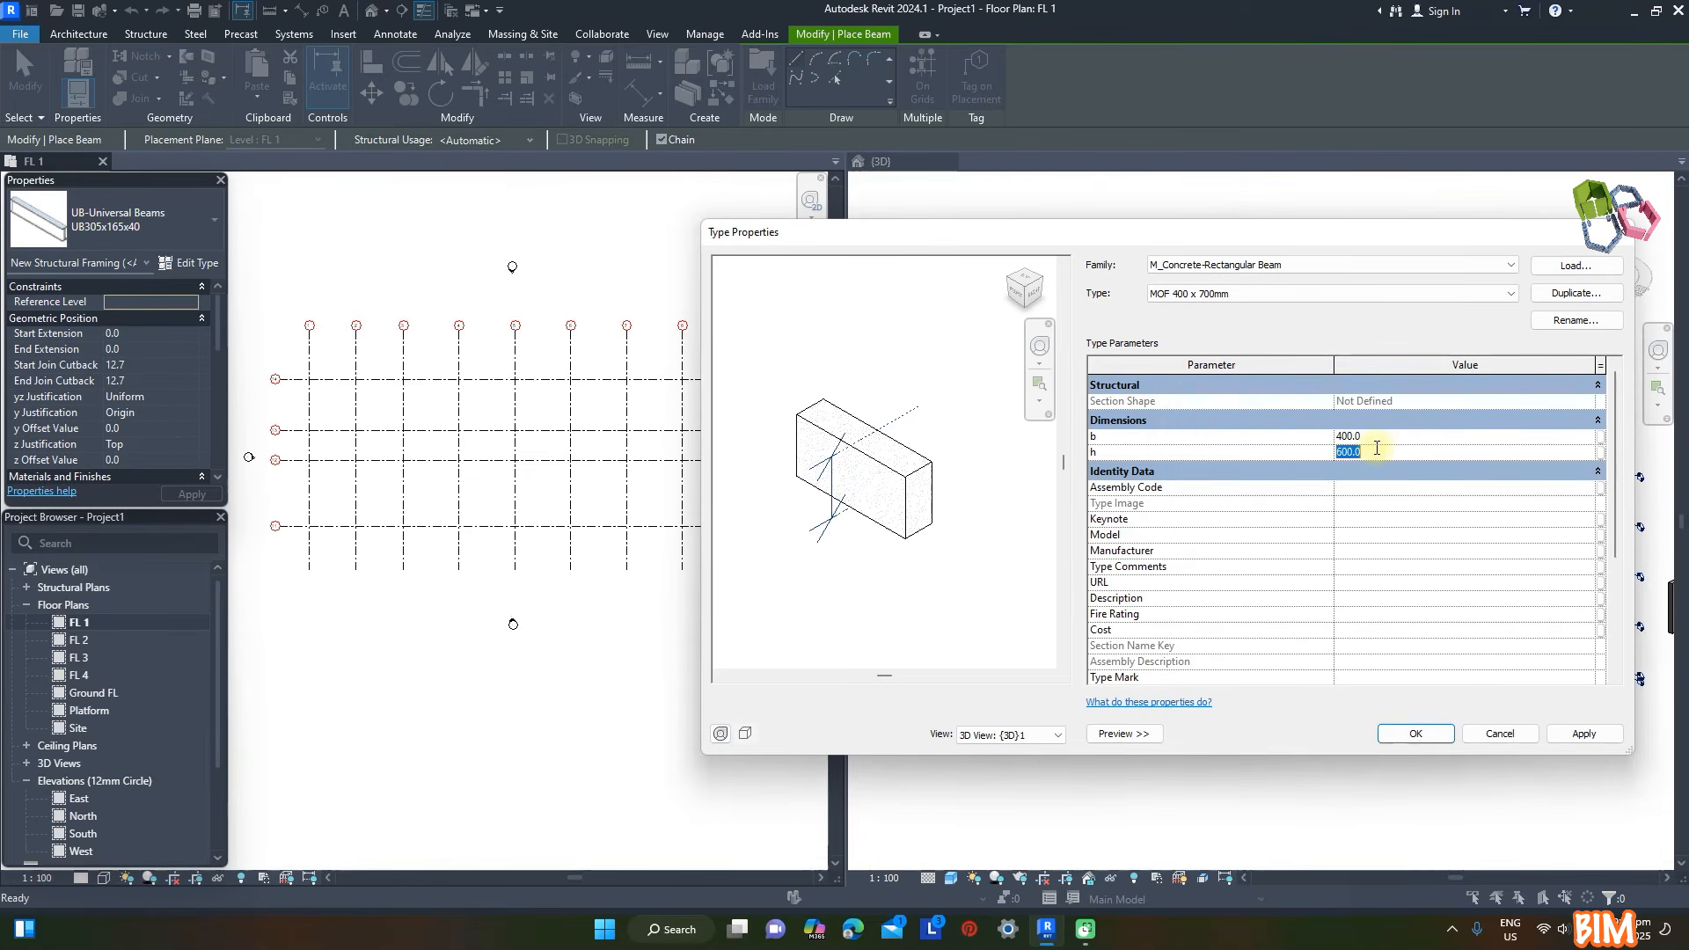
pyautogui.click(1413, 733)
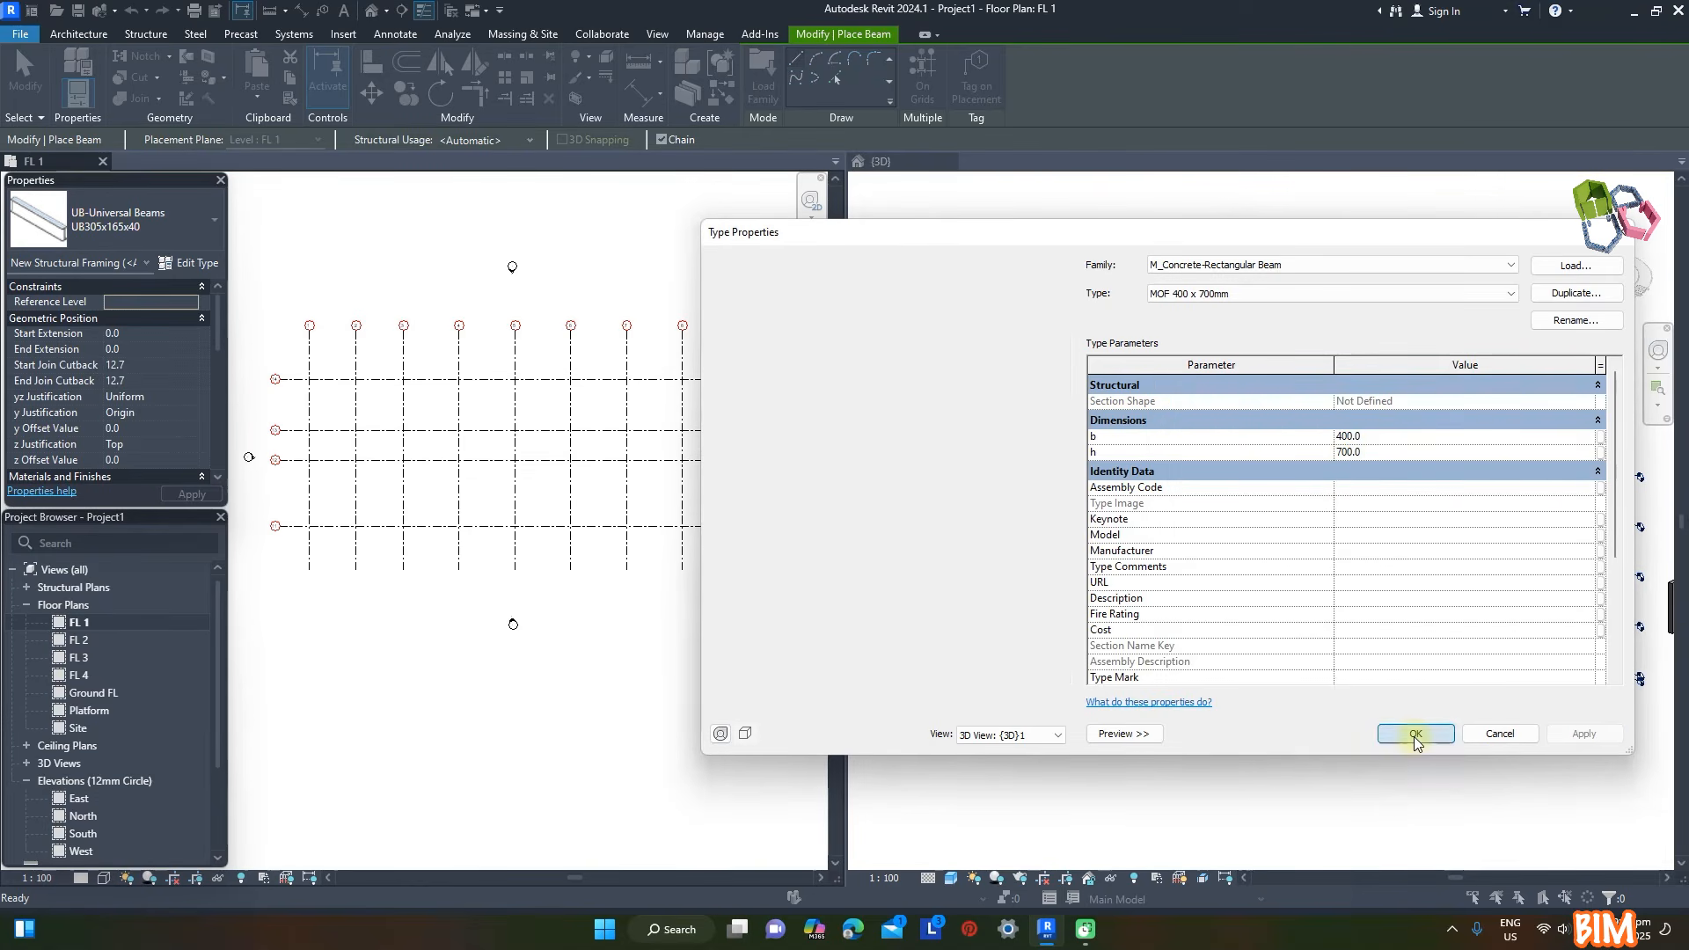
# - Set the beam reference level to FL 1 and draw beams along grid 1 from grid 14 through 13 and 12 to grid 11
pyautogui.click(190, 304)
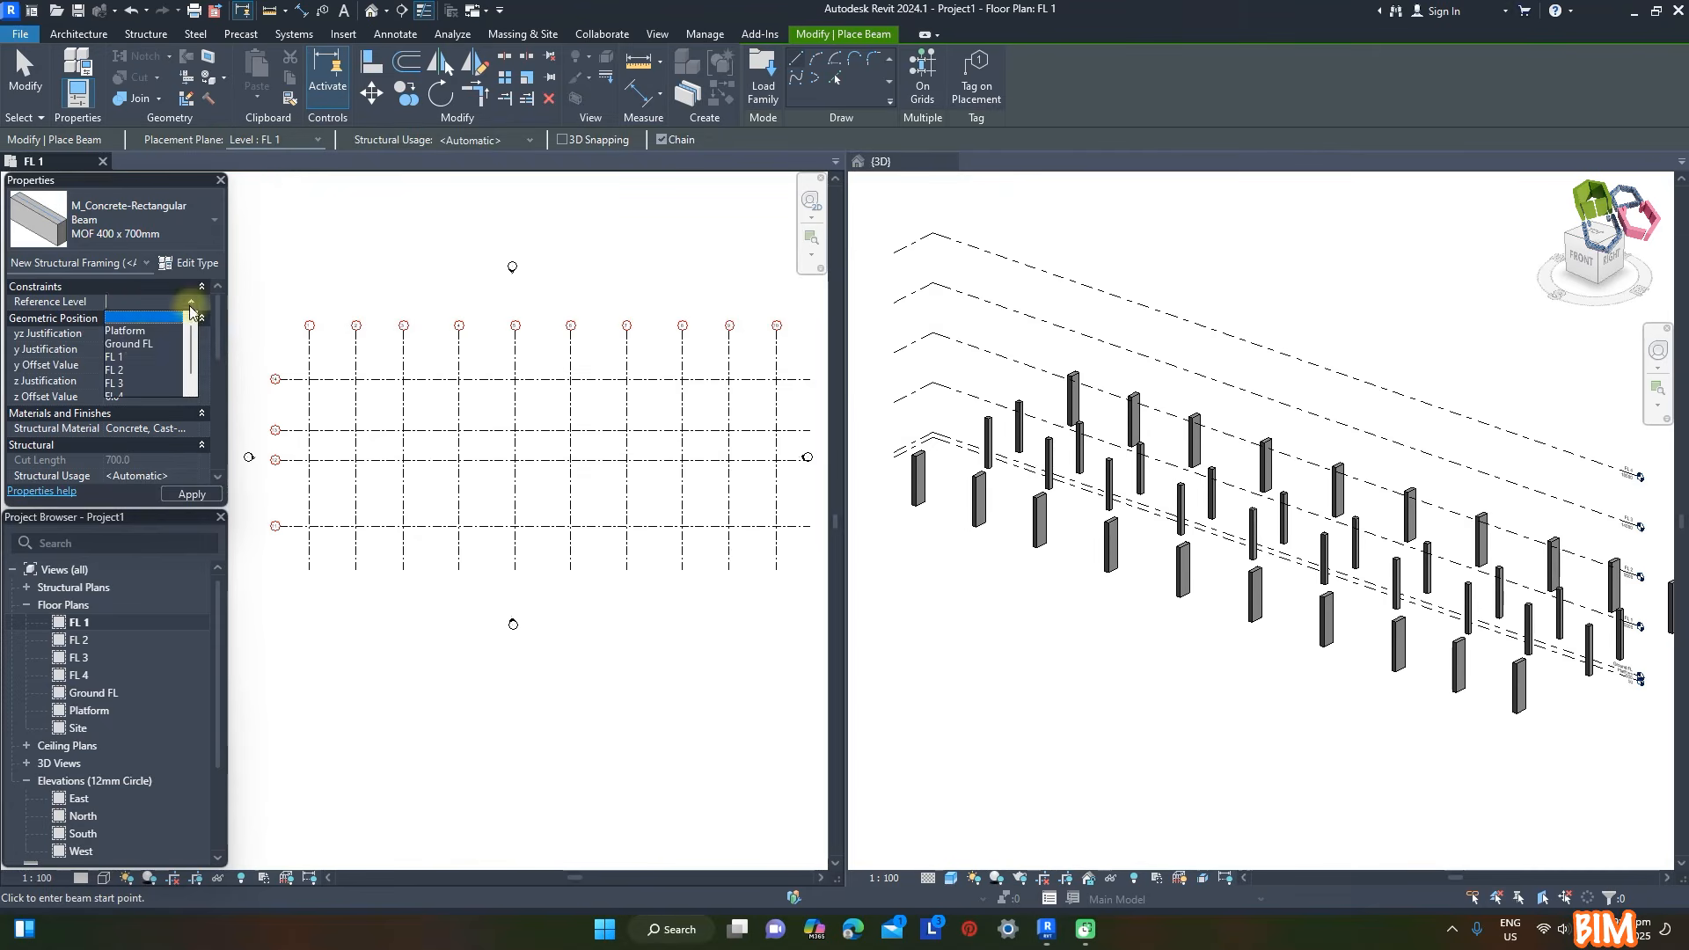
pyautogui.click(113, 358)
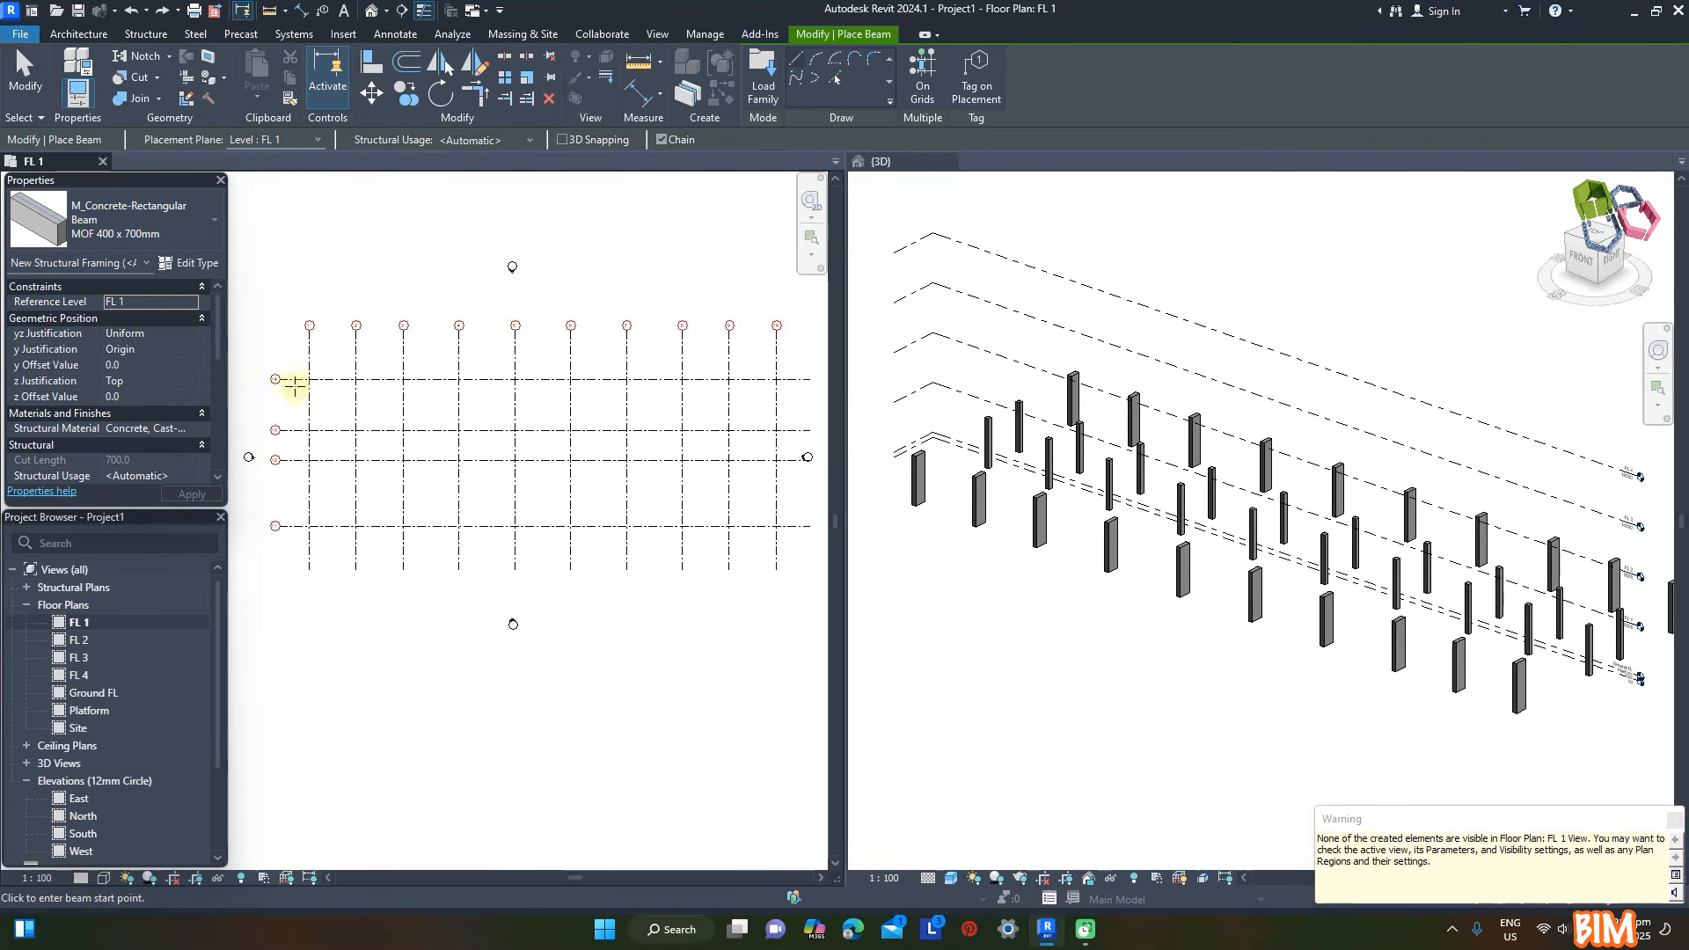
pyautogui.click(309, 379)
pyautogui.click(309, 430)
pyautogui.click(309, 460)
pyautogui.click(309, 526)
pyautogui.press('Escape')
# - Draw chained MOF 400 x 700mm beams along grid 14, span by span from grid 1 to grid 10
pyautogui.click(309, 379)
pyautogui.click(356, 379)
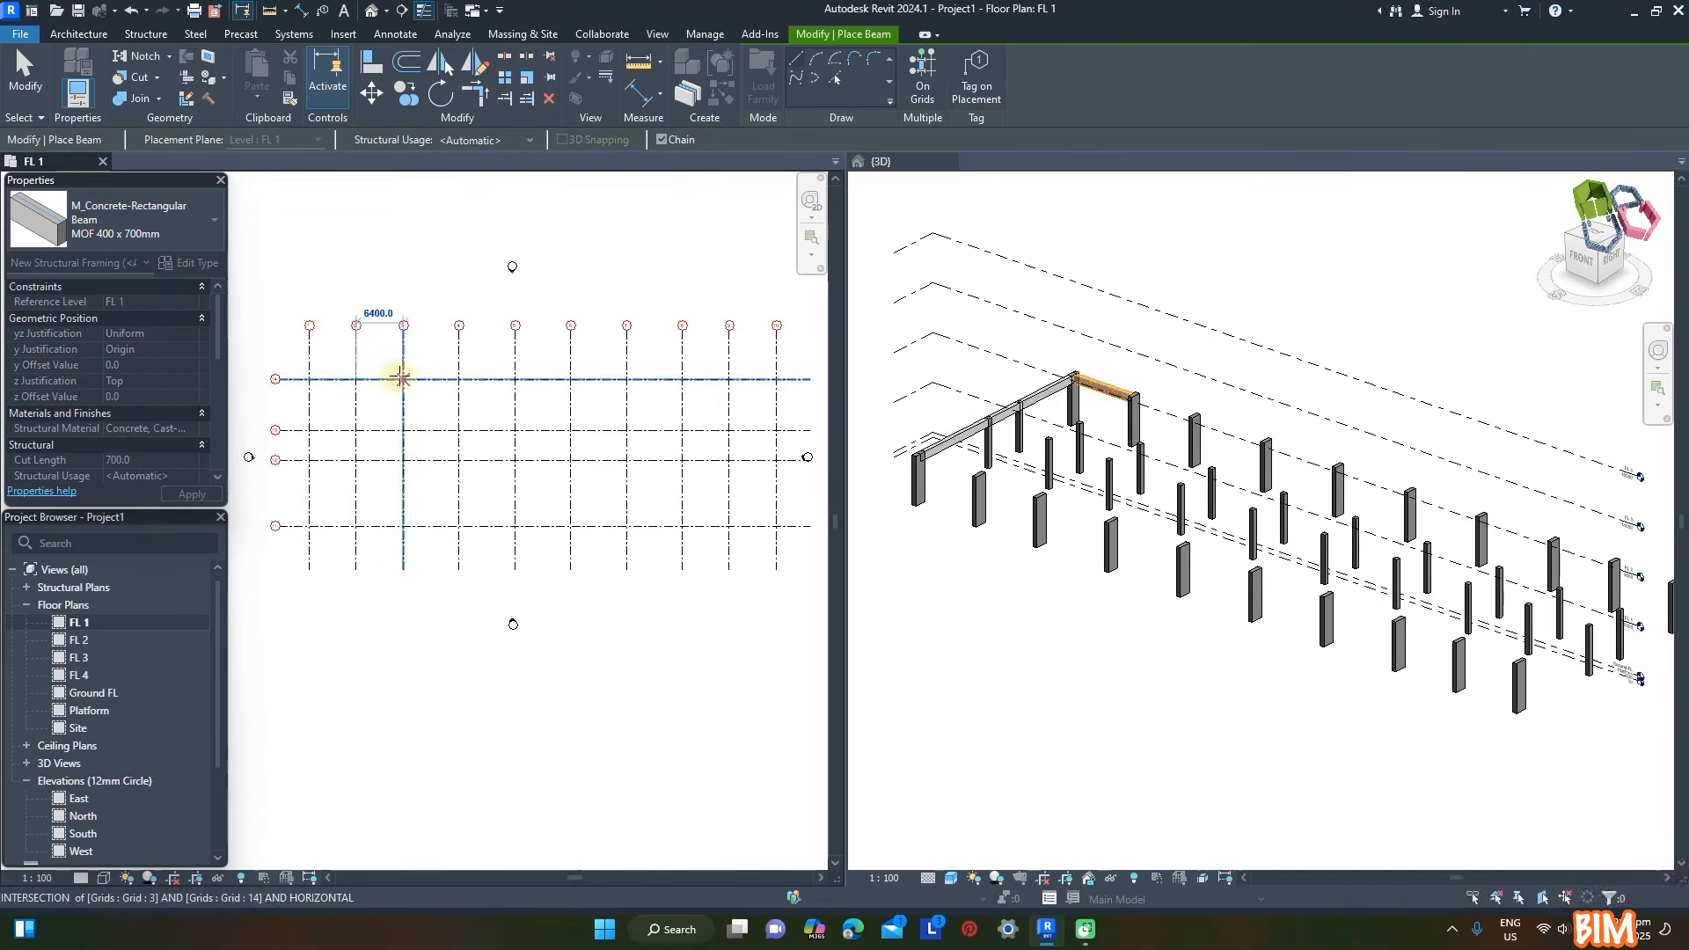
pyautogui.click(403, 379)
pyautogui.click(459, 380)
pyautogui.click(515, 379)
pyautogui.click(571, 379)
pyautogui.click(626, 380)
pyautogui.click(682, 379)
pyautogui.click(729, 379)
pyautogui.click(777, 379)
pyautogui.press('Escape')
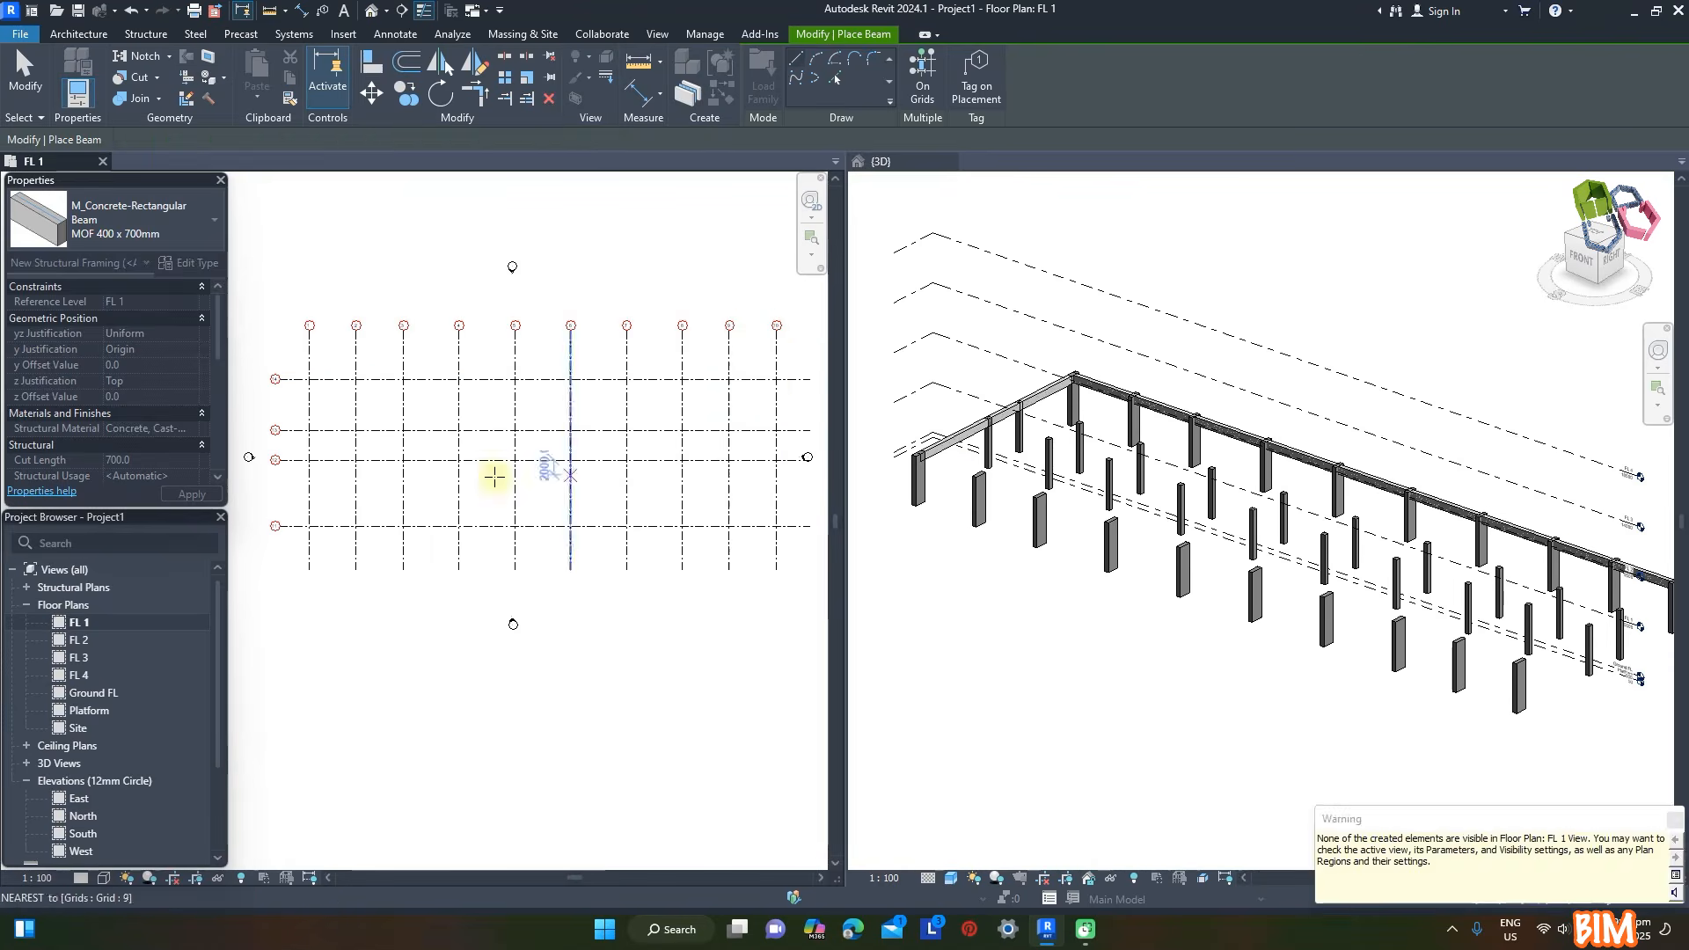
pyautogui.press('Escape')
# - Copy the beams on grid 1 to each of the other vertical grids, through grid 10
pyautogui.click(963, 433)
pyautogui.keyDown('ctrl'); pyautogui.click(1003, 413); pyautogui.keyUp('ctrl')
pyautogui.keyDown('ctrl'); pyautogui.click(1040, 398); pyautogui.keyUp('ctrl')
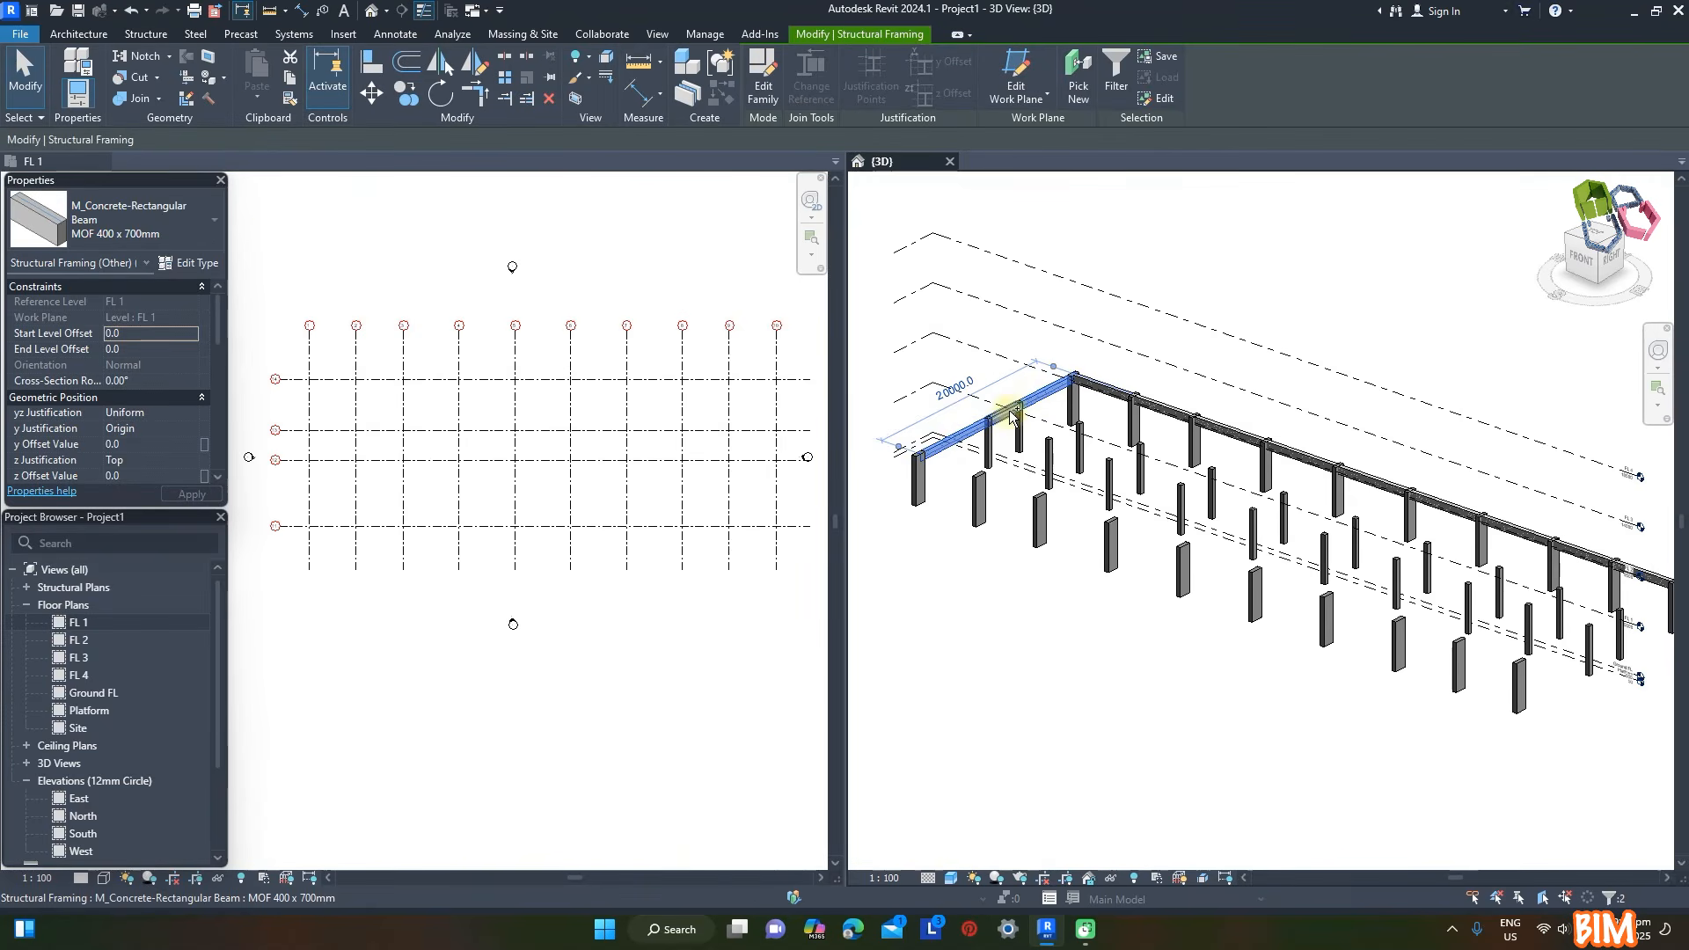
pyautogui.click(275, 236)
pyautogui.press('c')
pyautogui.press('o')
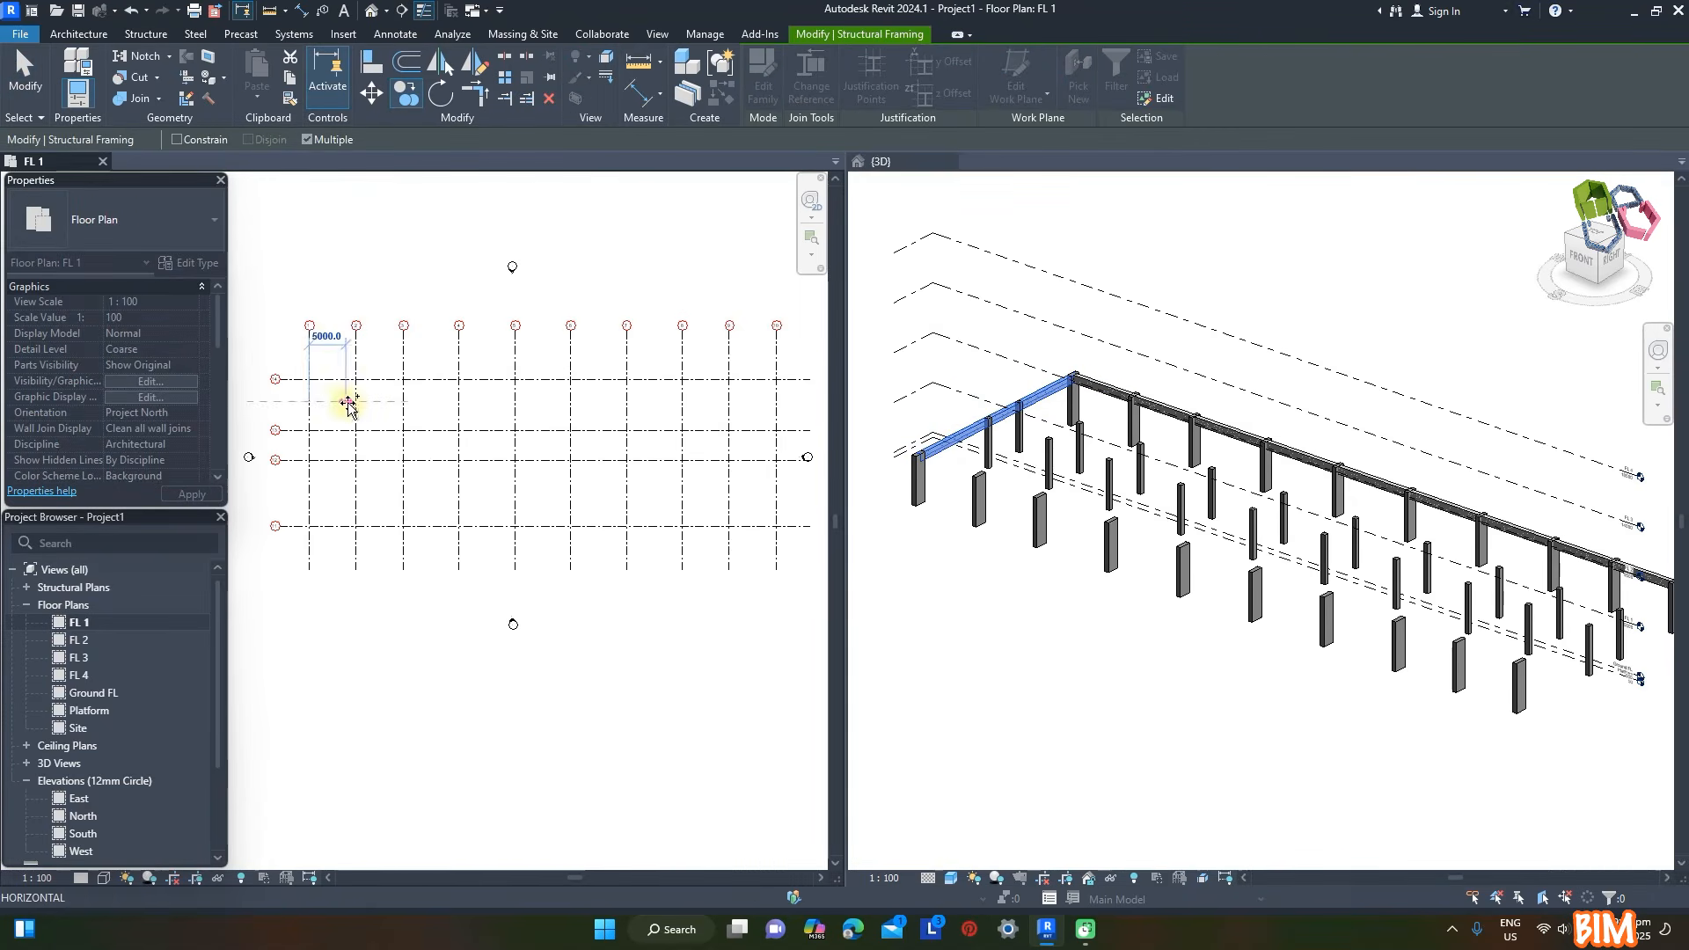
pyautogui.click(404, 402)
pyautogui.click(458, 402)
pyautogui.click(516, 402)
pyautogui.click(571, 402)
pyautogui.click(626, 402)
pyautogui.click(681, 402)
pyautogui.click(730, 402)
pyautogui.click(777, 402)
# - Copy the beams on grid 14 to grids 13, 12 and 11 as multiple copies
pyautogui.click(1524, 536)
pyautogui.click(1525, 537)
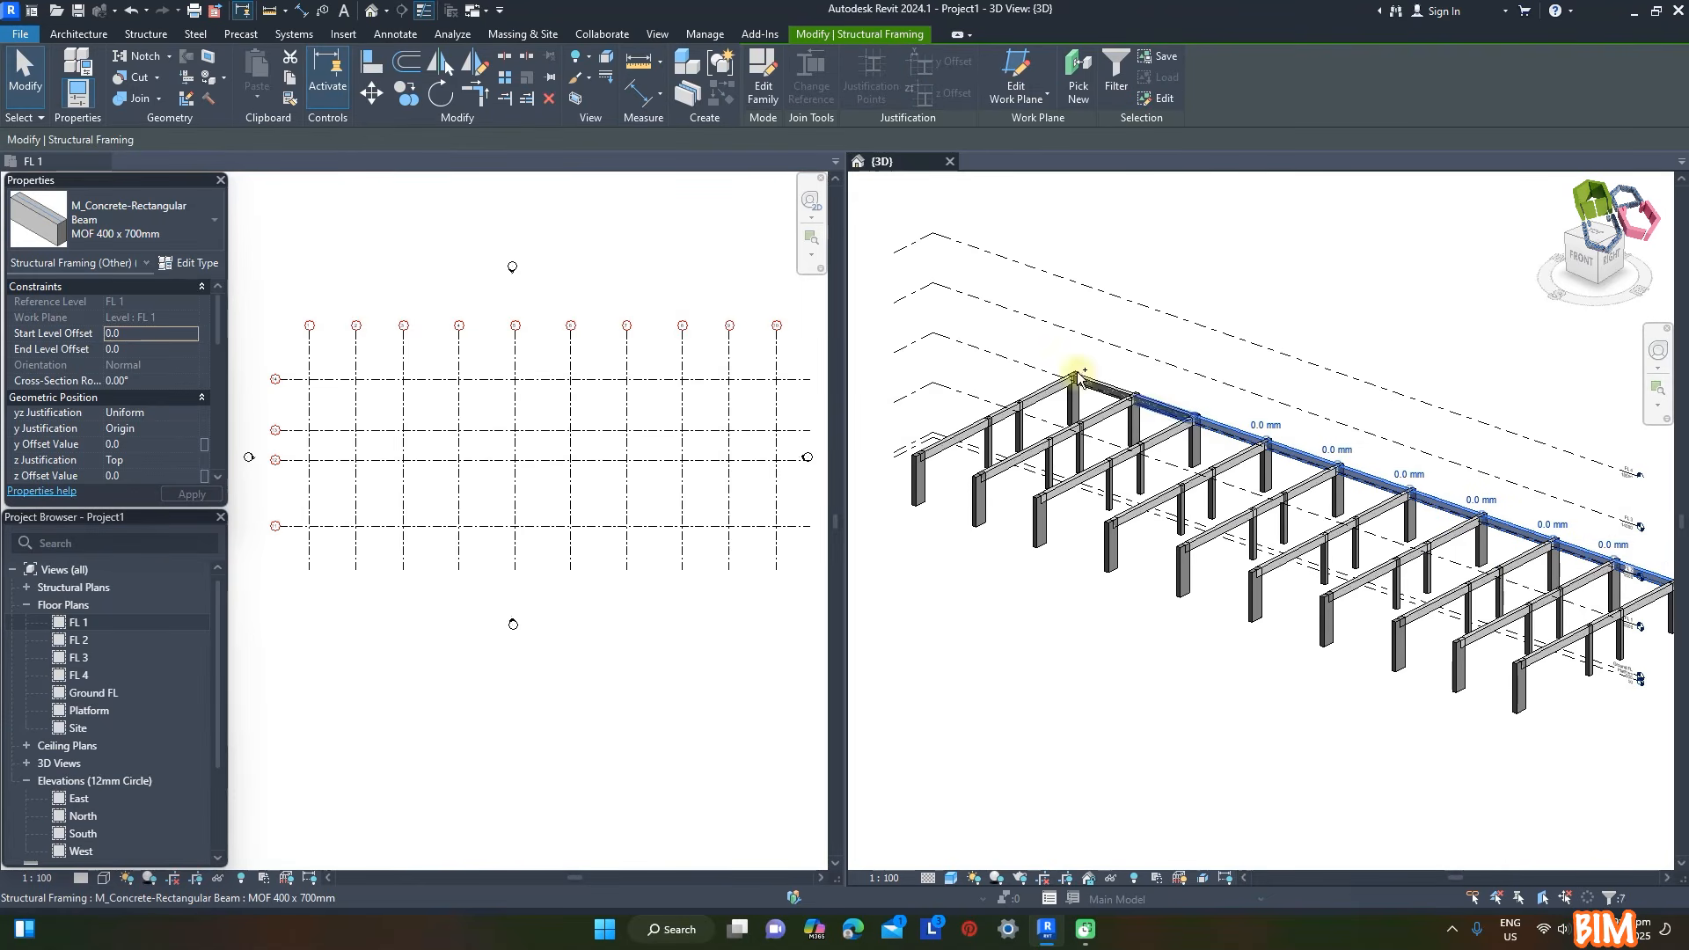
pyautogui.click(607, 240)
pyautogui.click(405, 95)
pyautogui.click(493, 379)
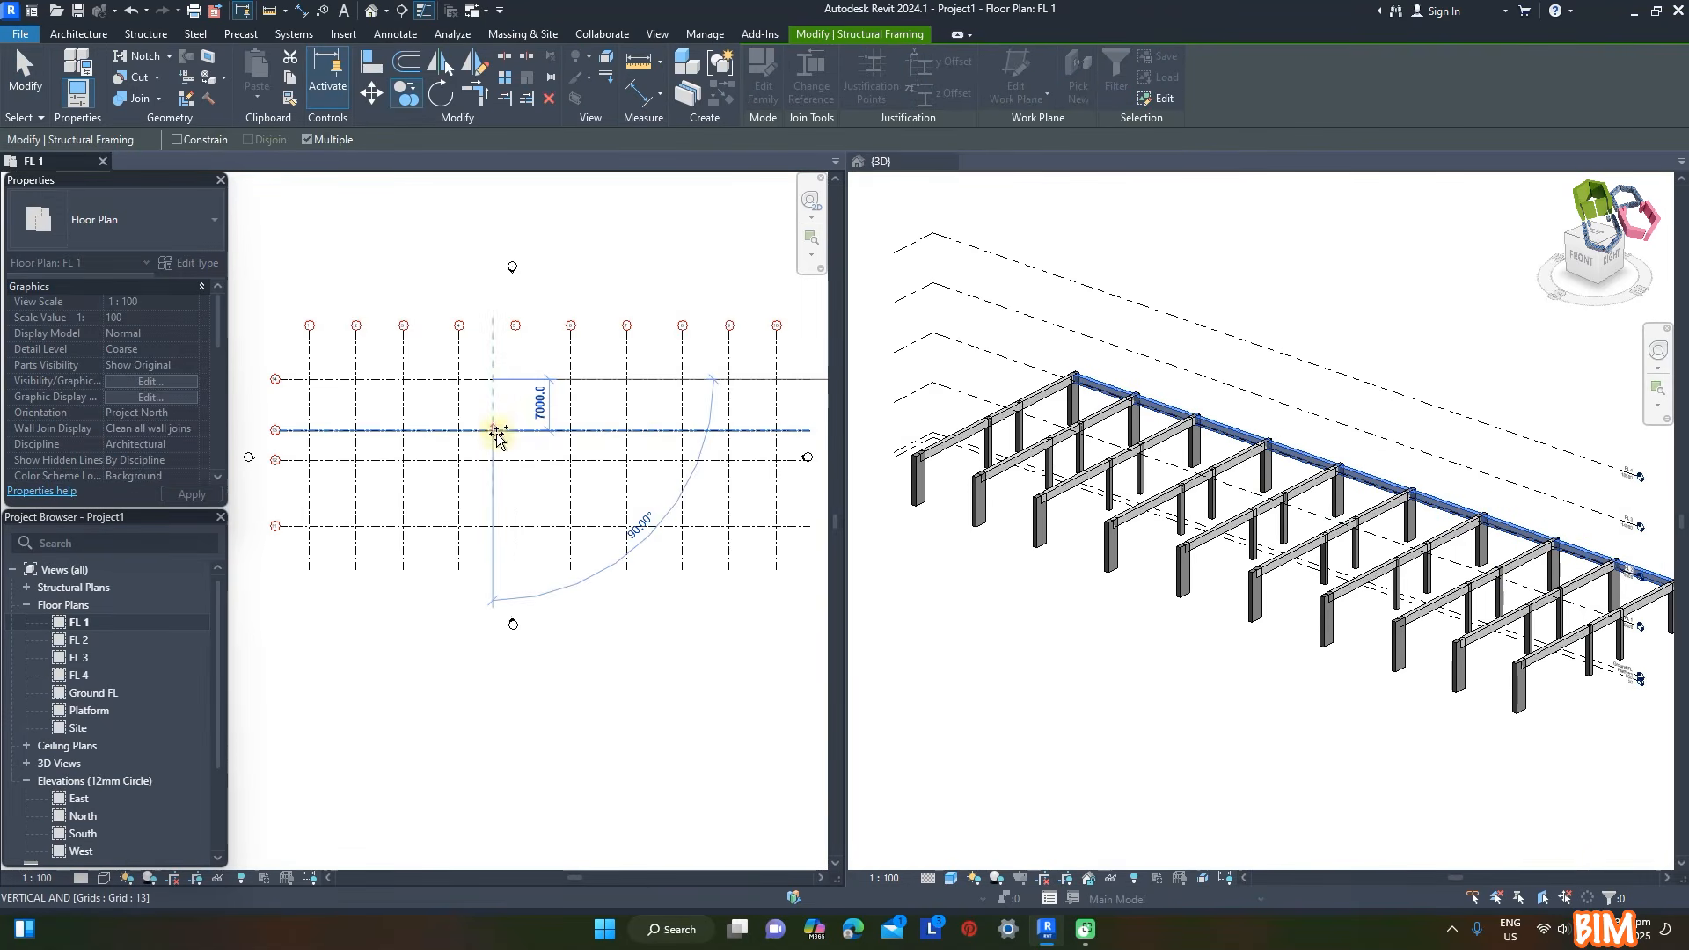
pyautogui.click(492, 430)
pyautogui.click(495, 510)
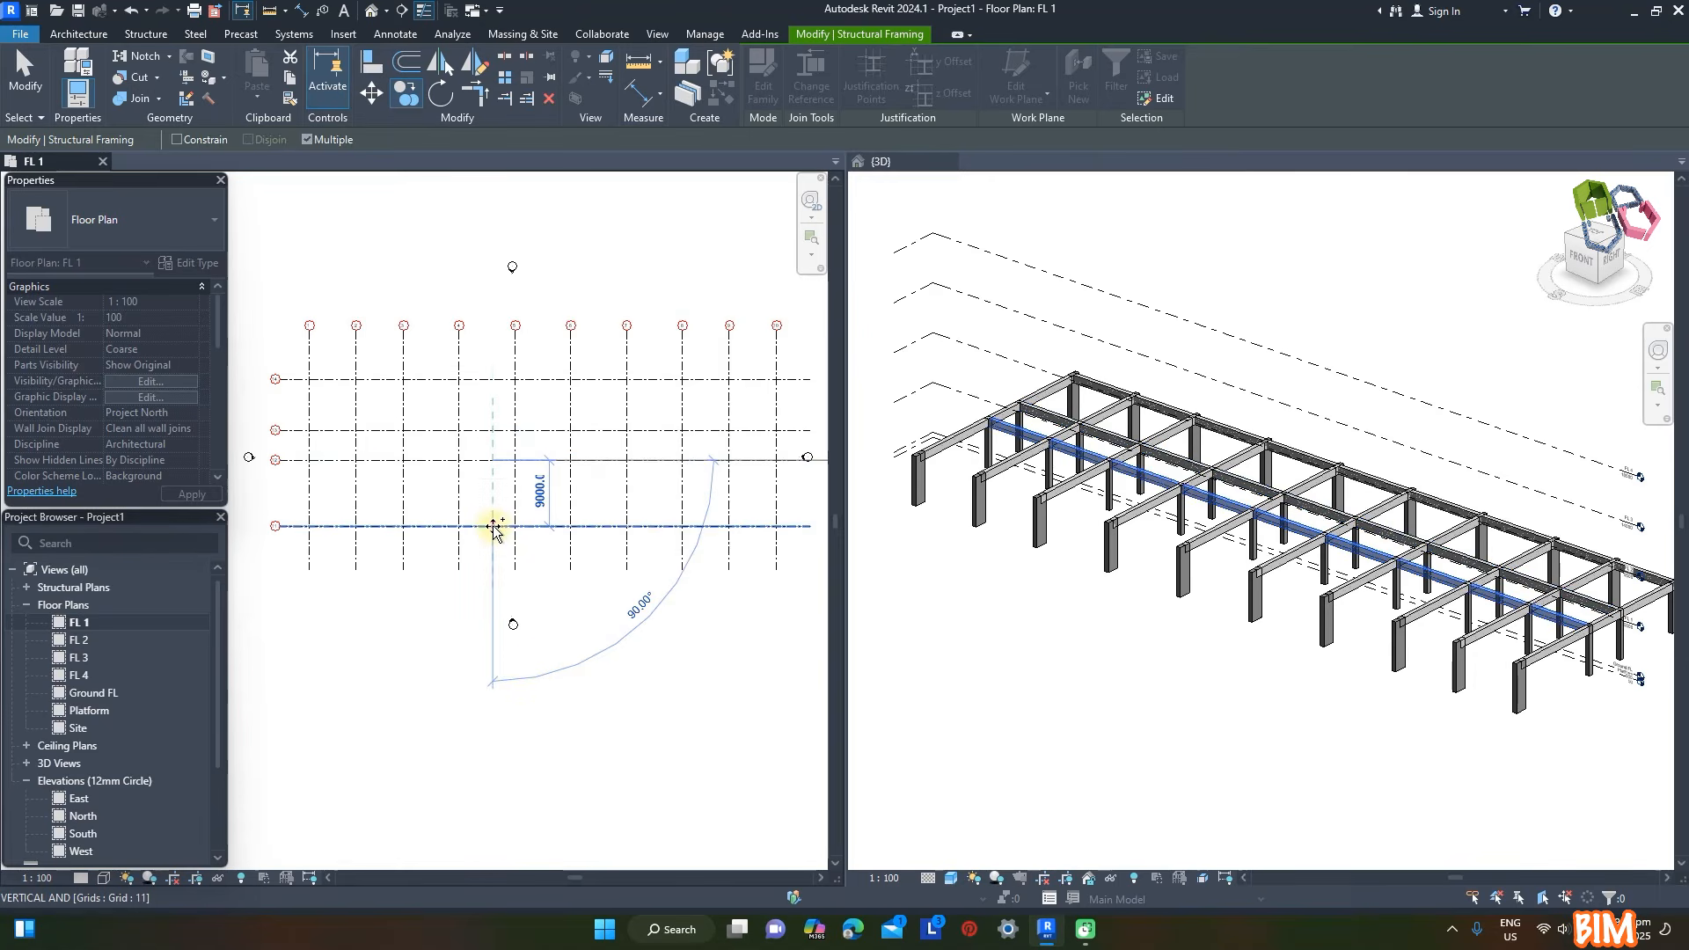
pyautogui.click(914, 355)
# - Filter the front selection to the columns on grids 11 and 12 and paste copies aligned to levels FL 1 and FL 2
pyautogui.keyDown('shift'); pyautogui.moveTo(1218, 724); pyautogui.dragTo(1232, 673, button='middle'); pyautogui.keyUp('shift')
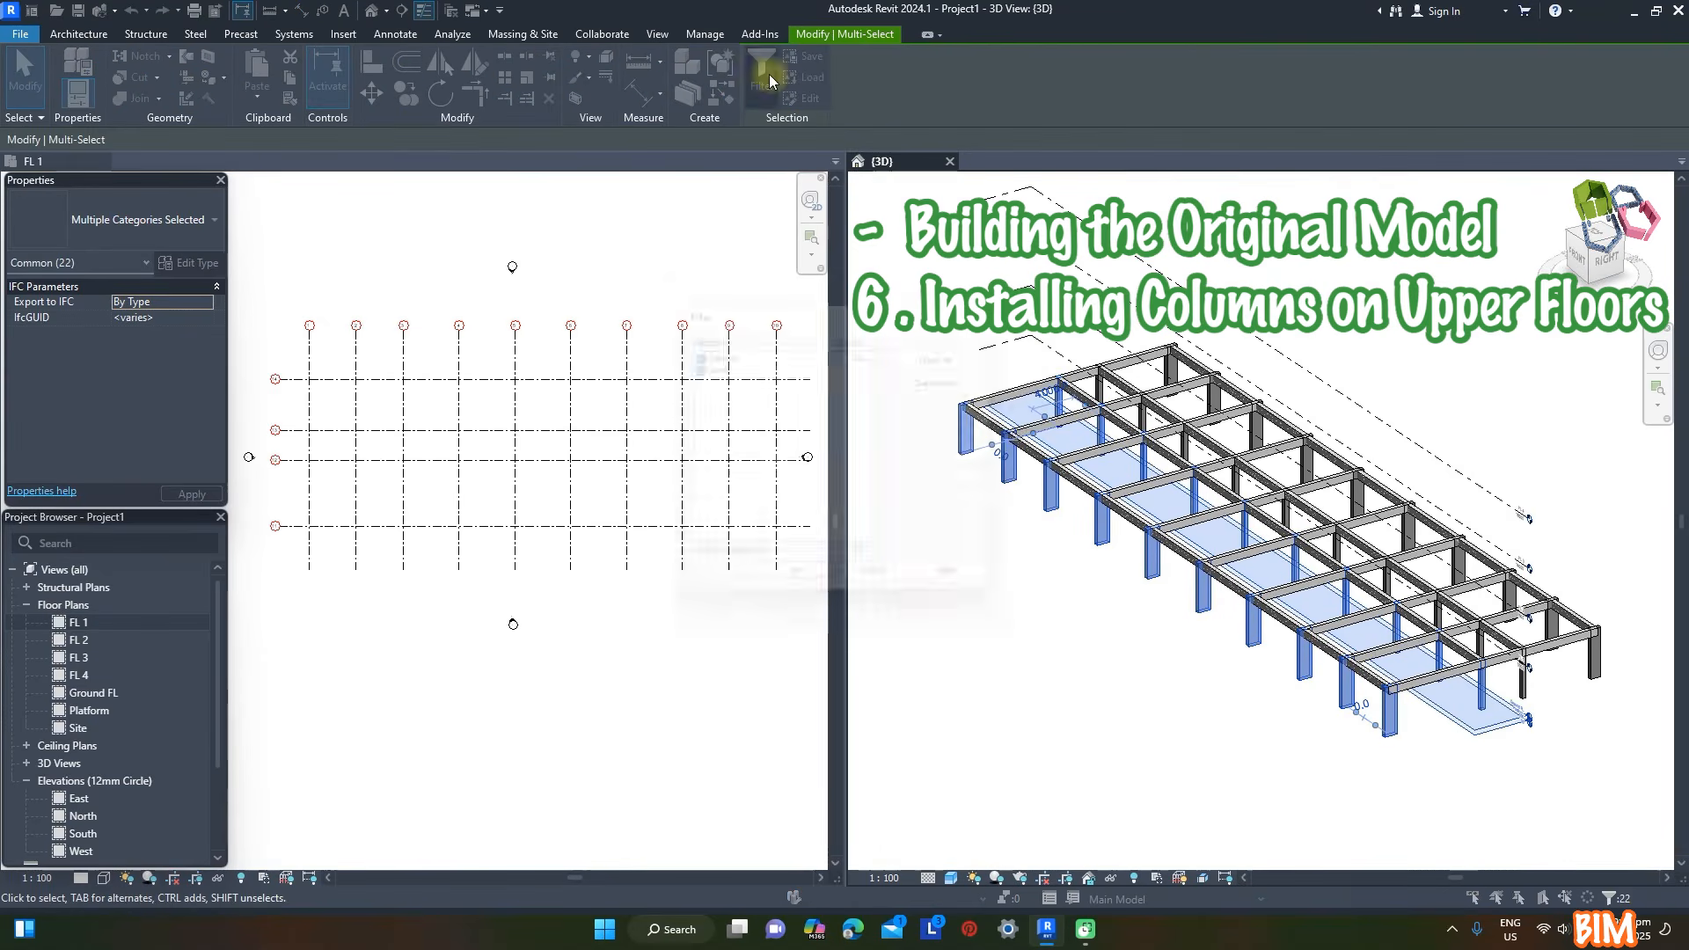
pyautogui.click(762, 75)
pyautogui.click(799, 592)
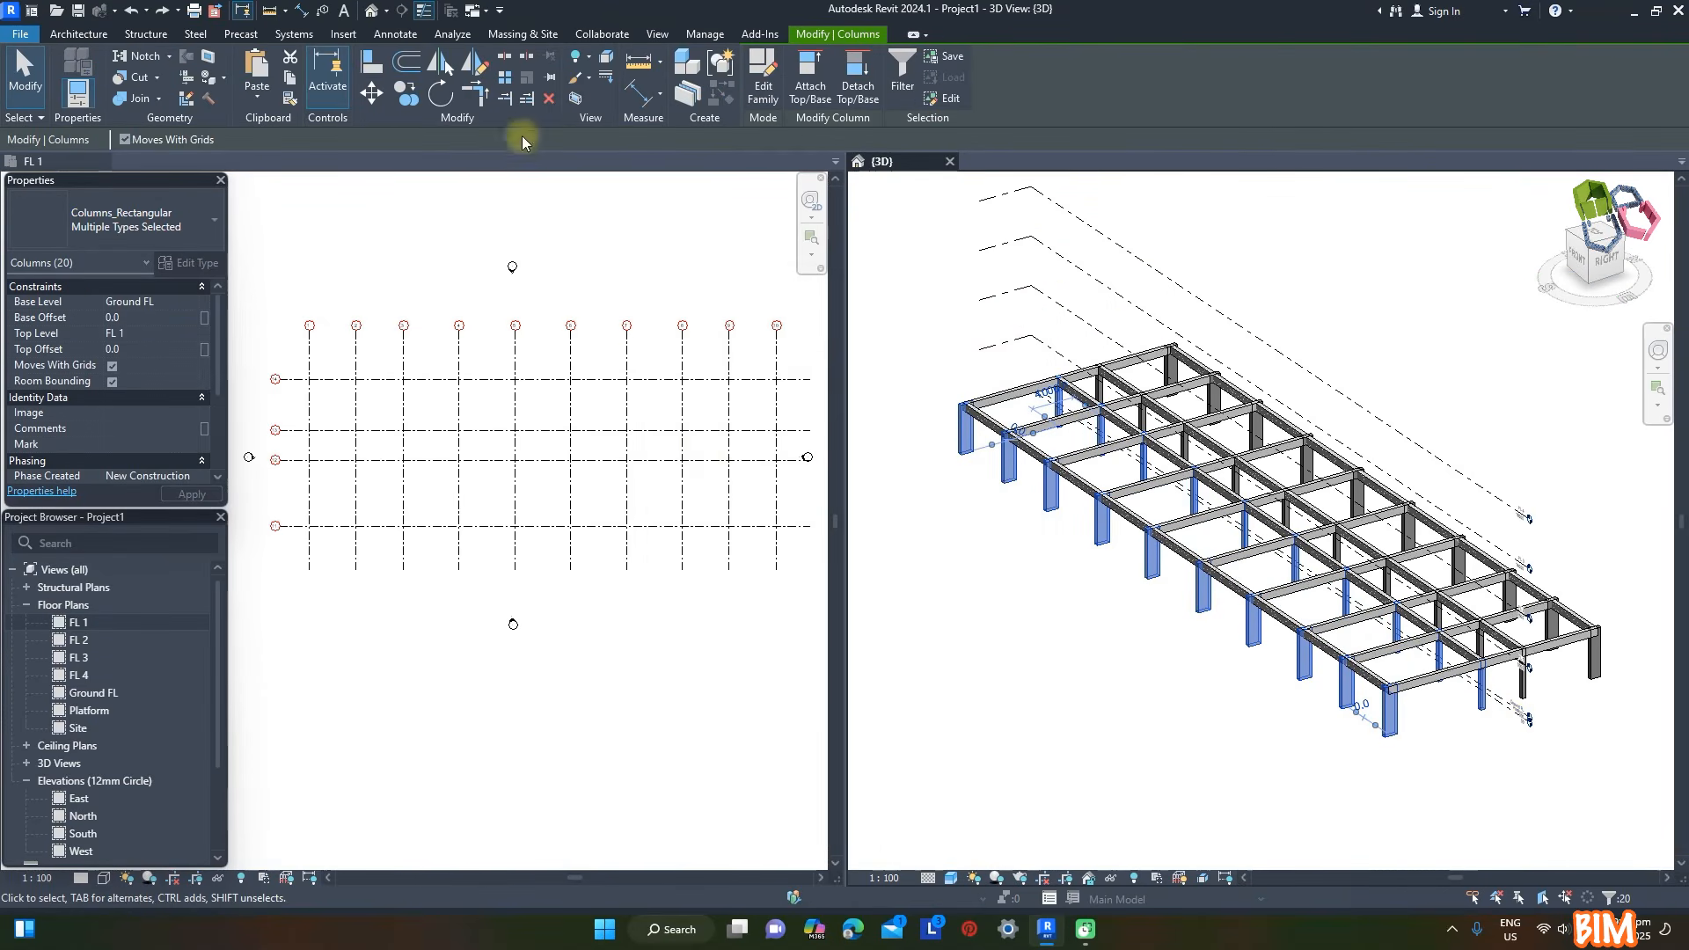
pyautogui.click(261, 103)
pyautogui.click(303, 167)
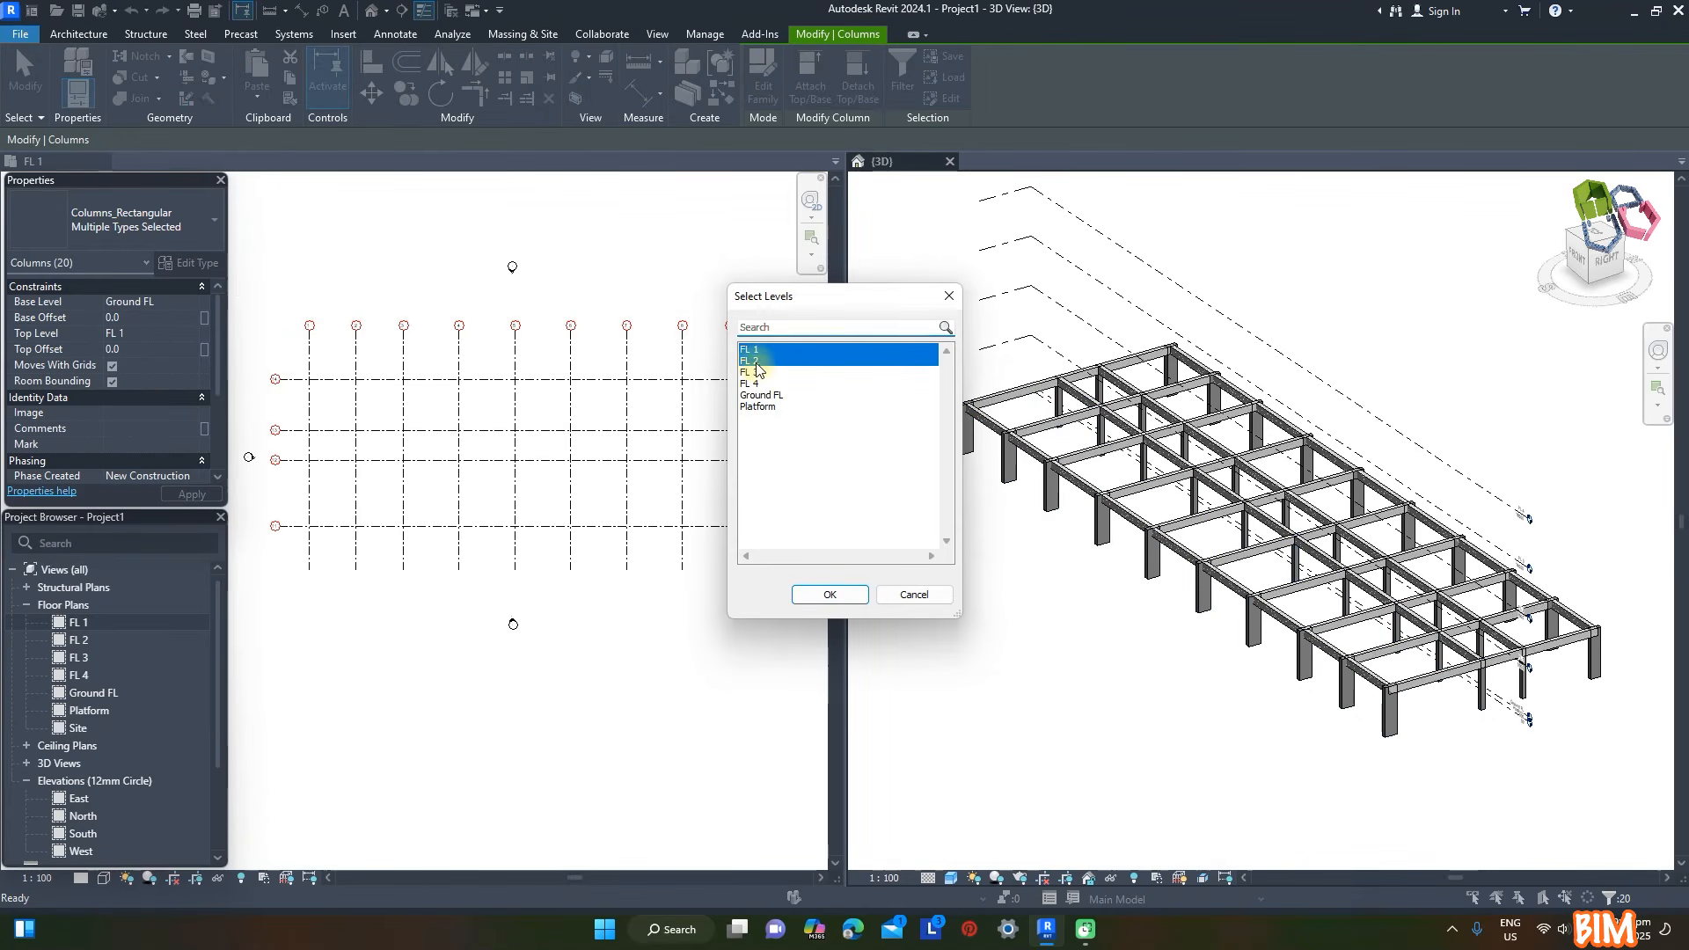
pyautogui.click(827, 594)
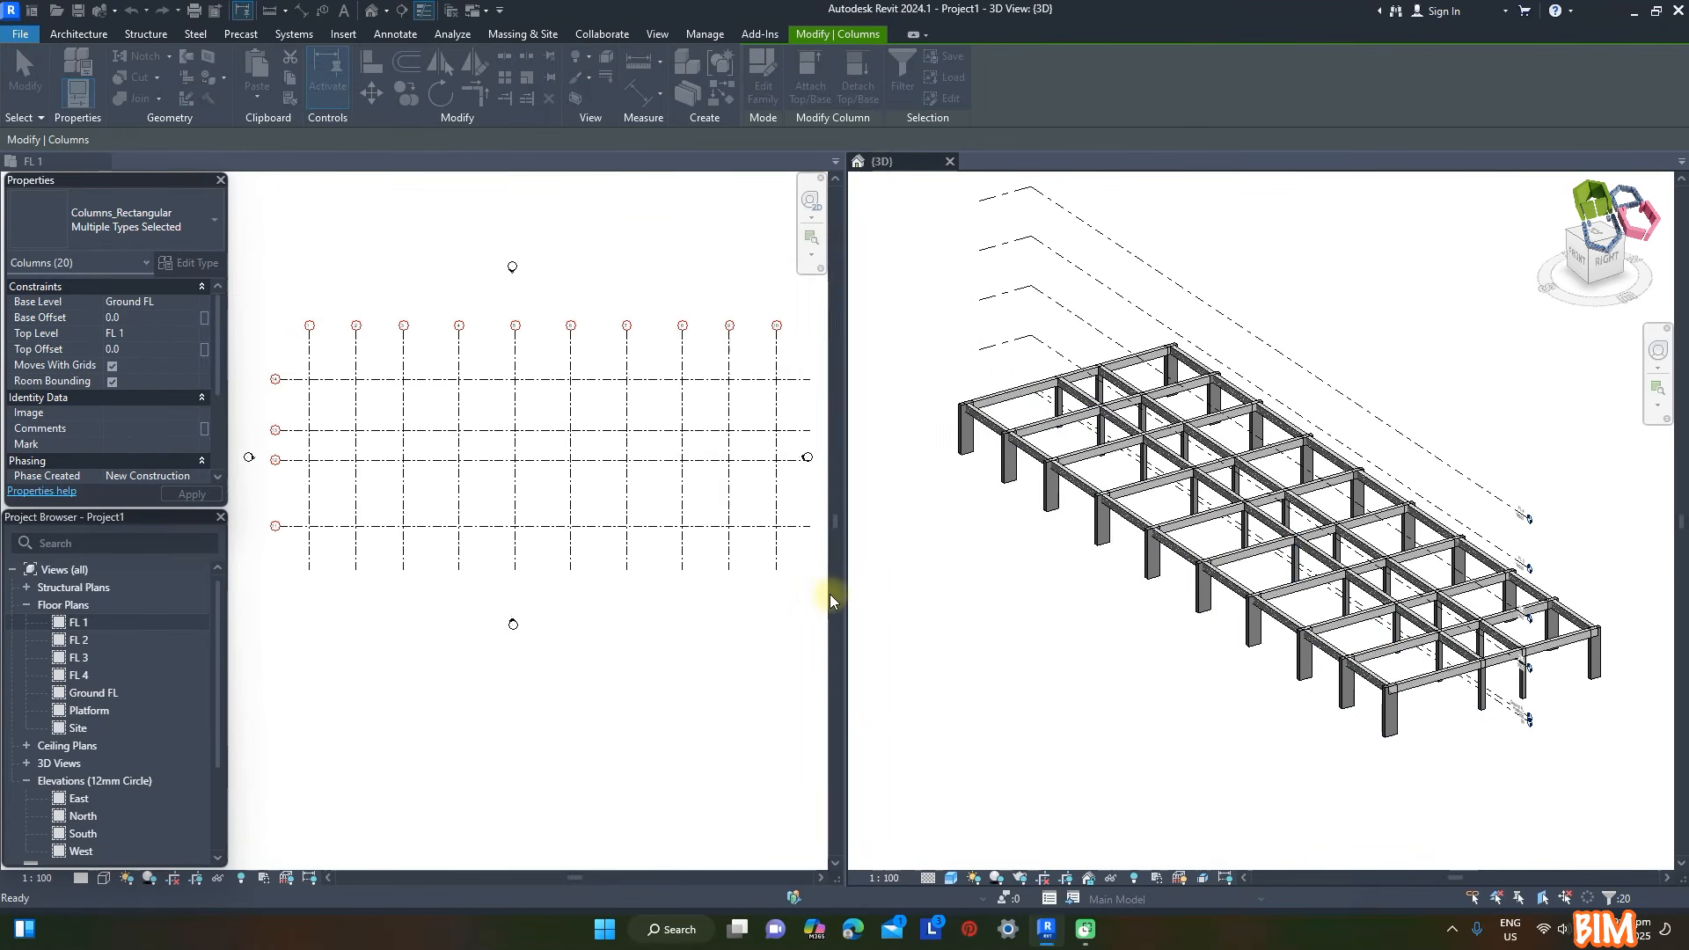
pyautogui.click(1435, 381)
pyautogui.keyDown('shift'); pyautogui.moveTo(1435, 381); pyautogui.dragTo(1372, 378, button='middle'); pyautogui.keyUp('shift')
# - Draw a Curtain_Wall-Empty architectural wall on FL 1 along grid 11 in the first bay, with height 8000 and offset 300
pyautogui.click(73, 35)
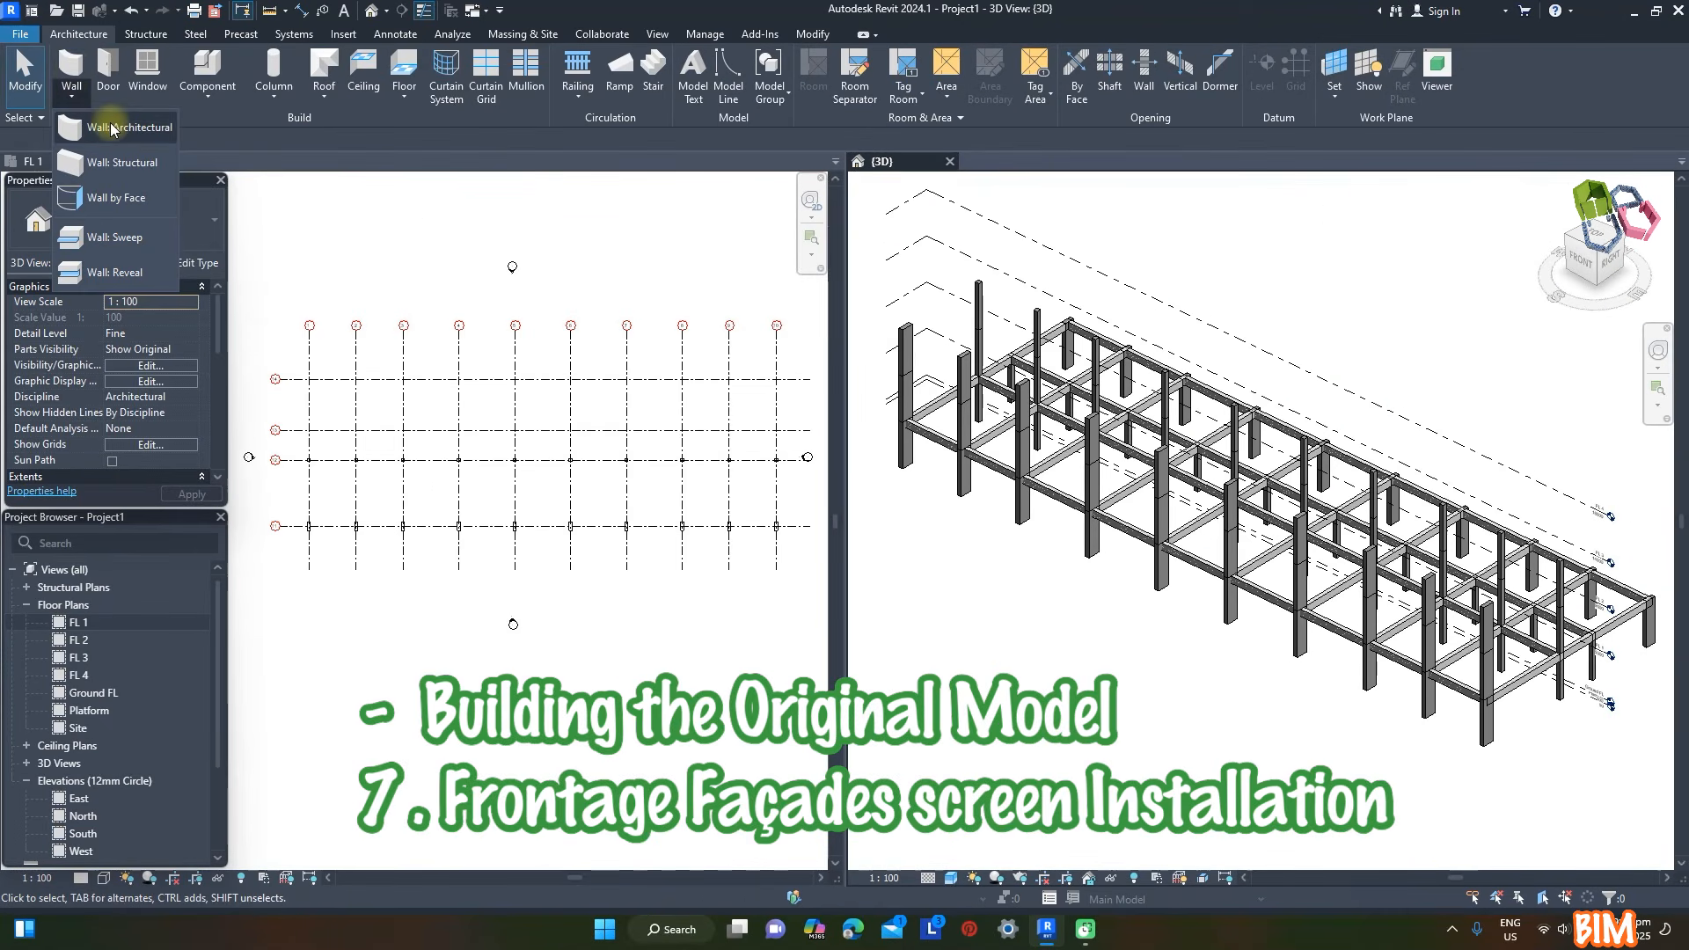
pyautogui.click(109, 130)
pyautogui.click(163, 216)
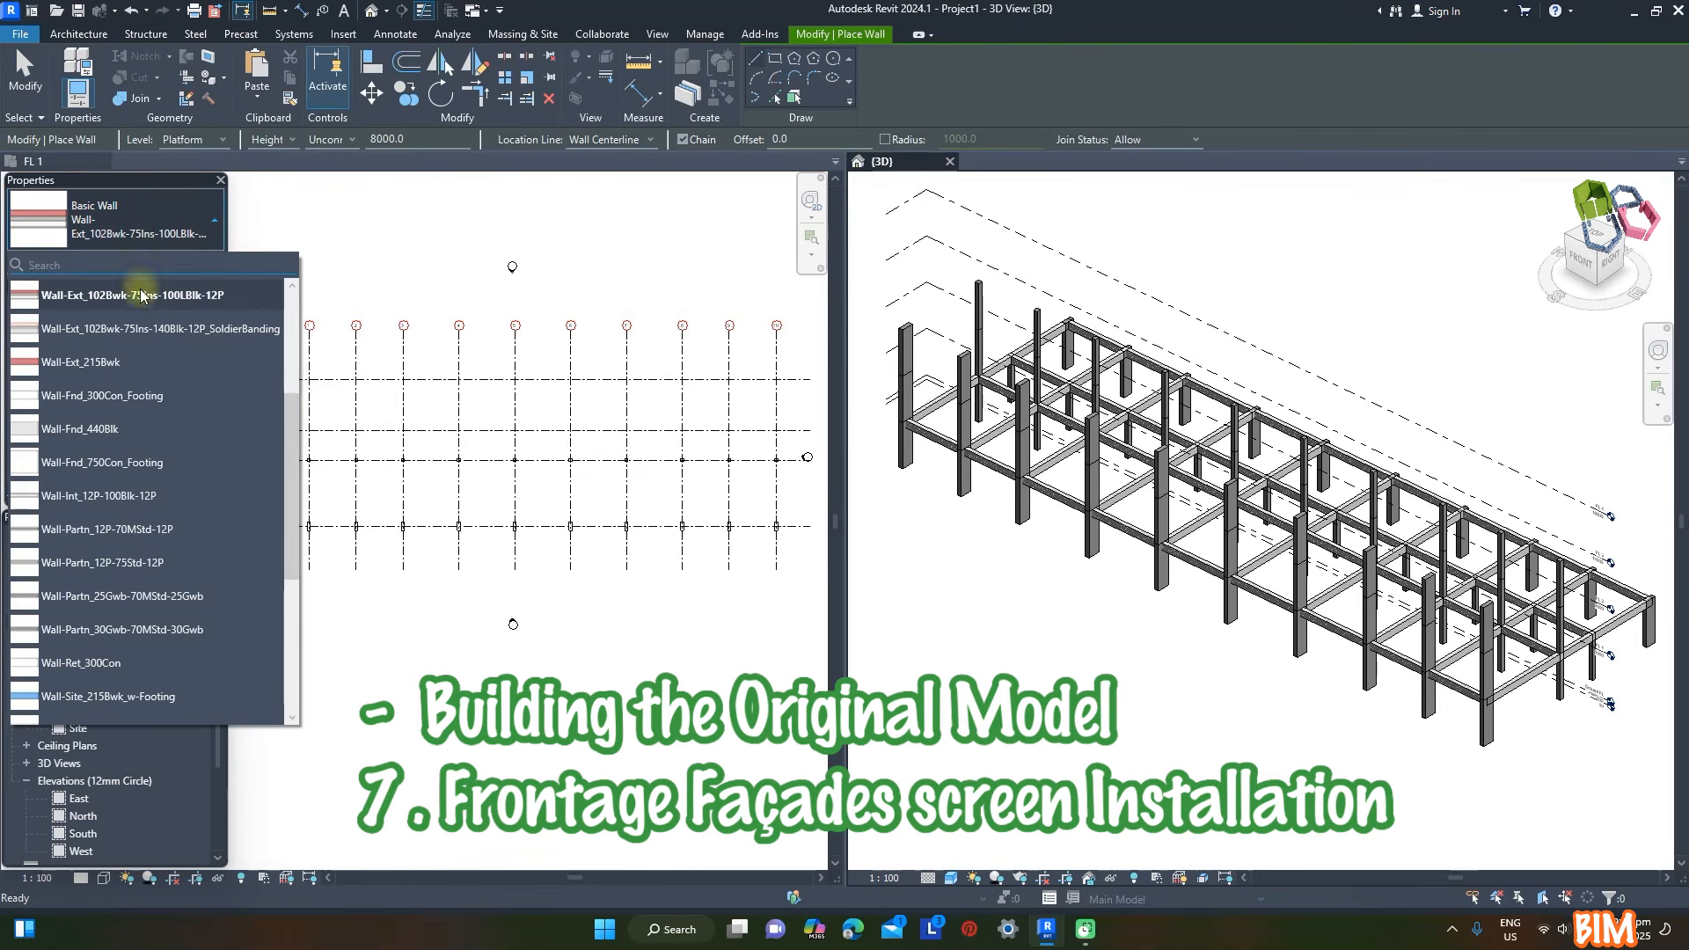
pyautogui.scroll(-3, 152, 457)
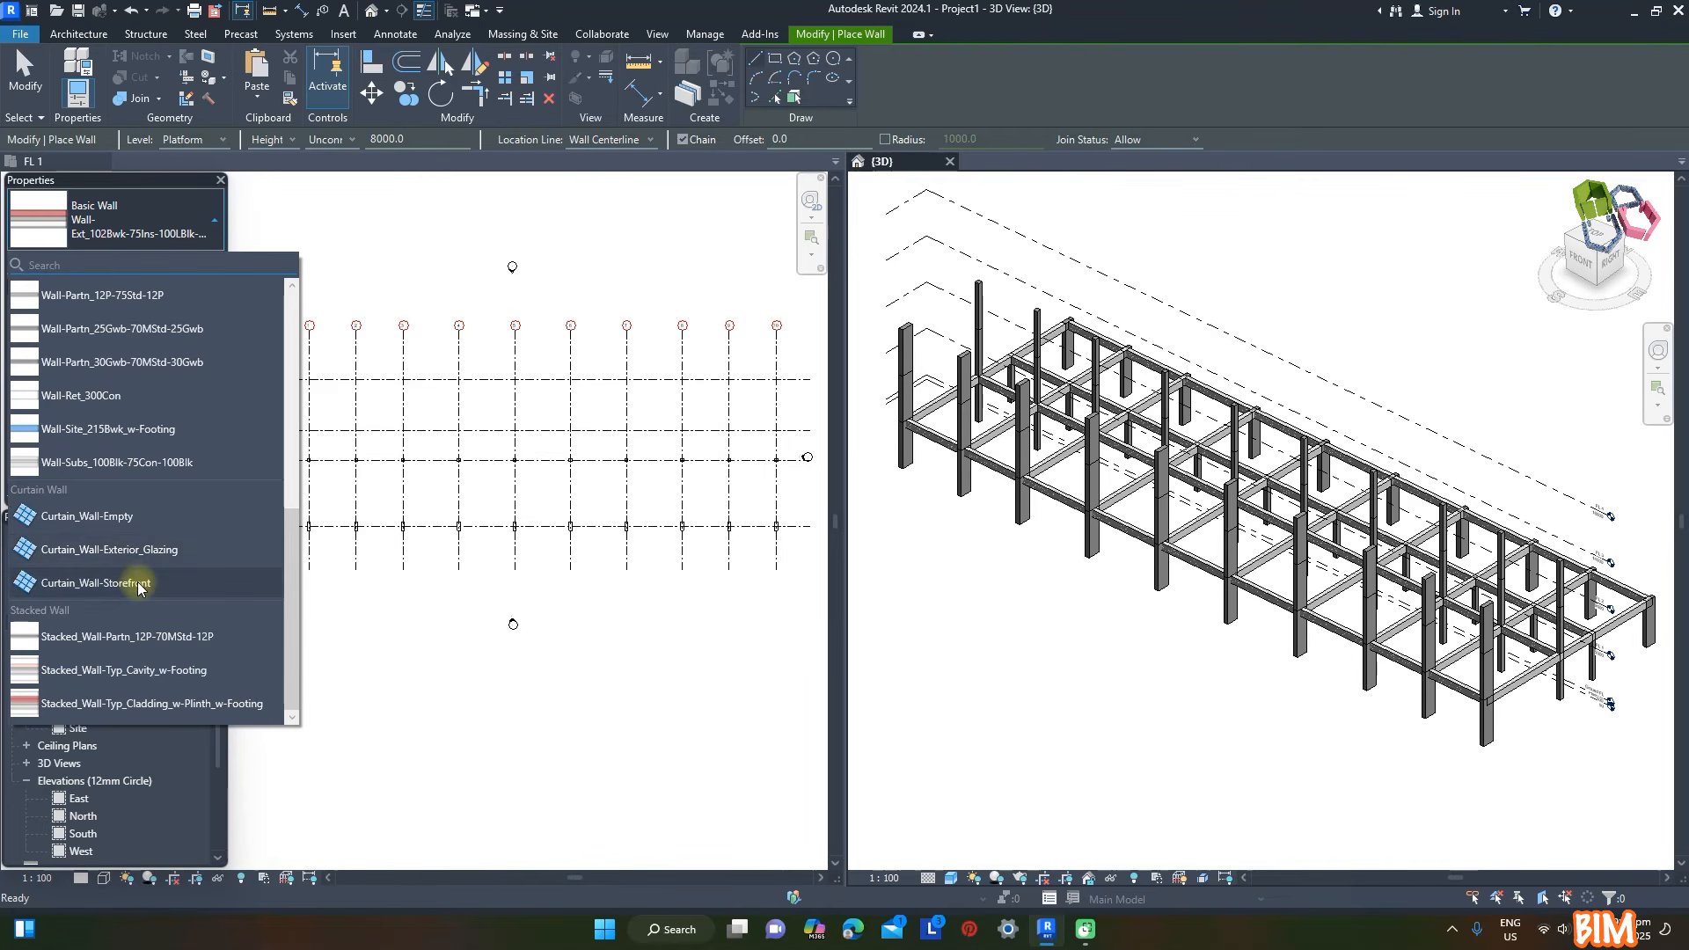
pyautogui.click(116, 517)
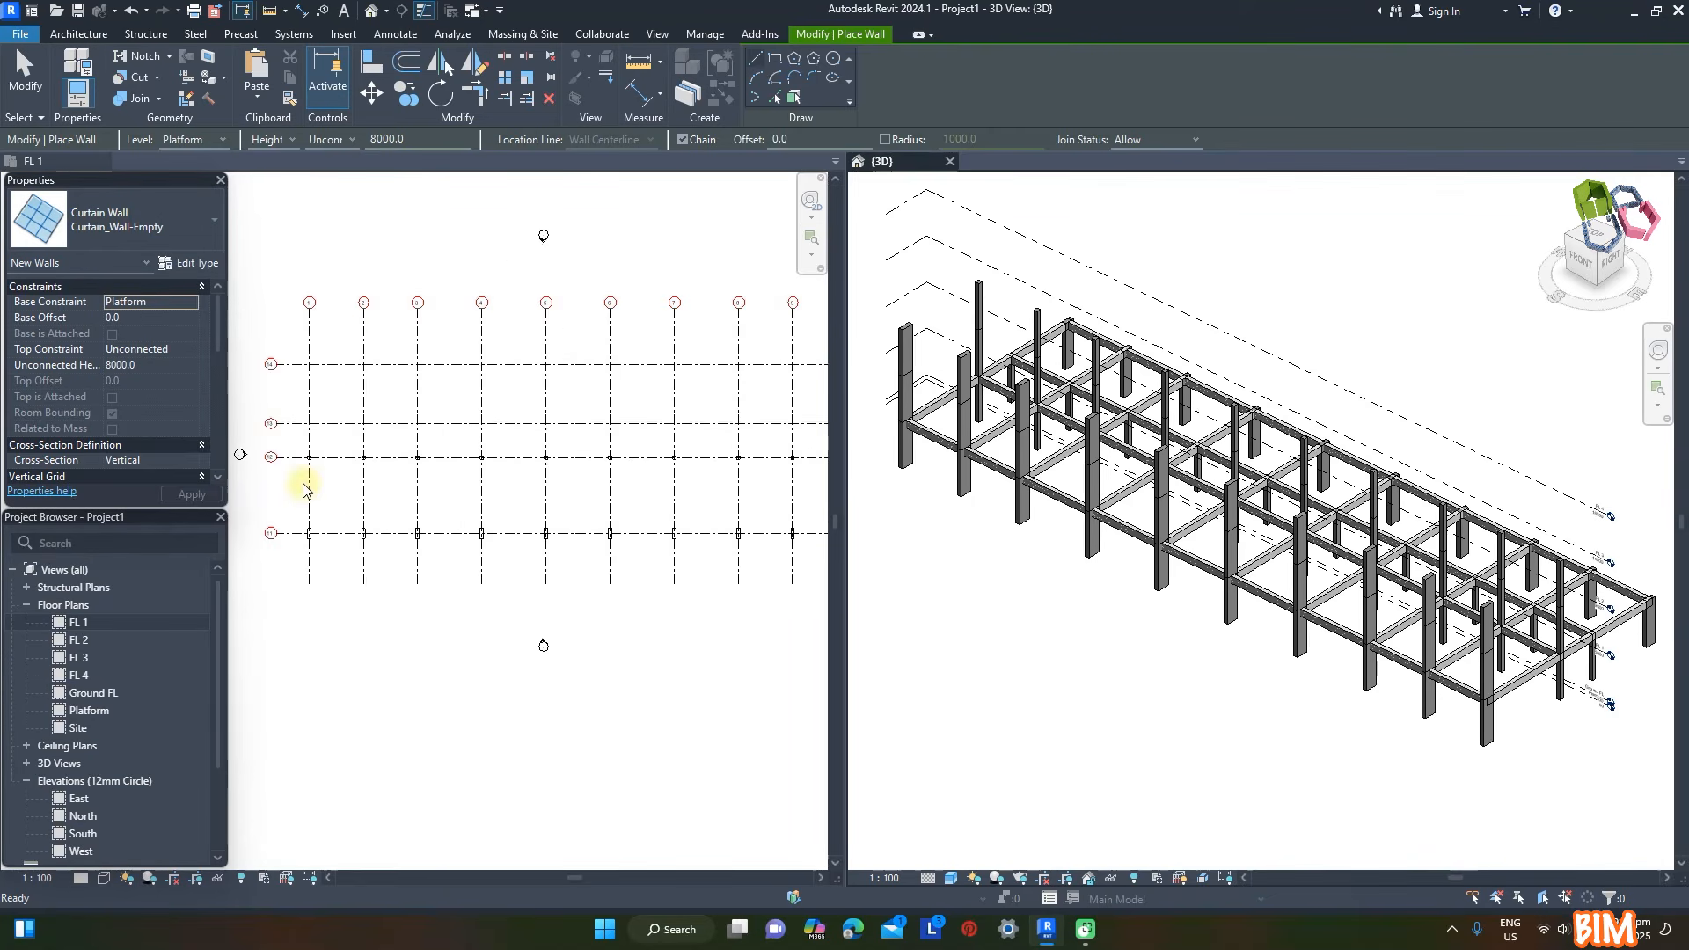
pyautogui.scroll(5, 303, 536)
pyautogui.scroll(2, 310, 540)
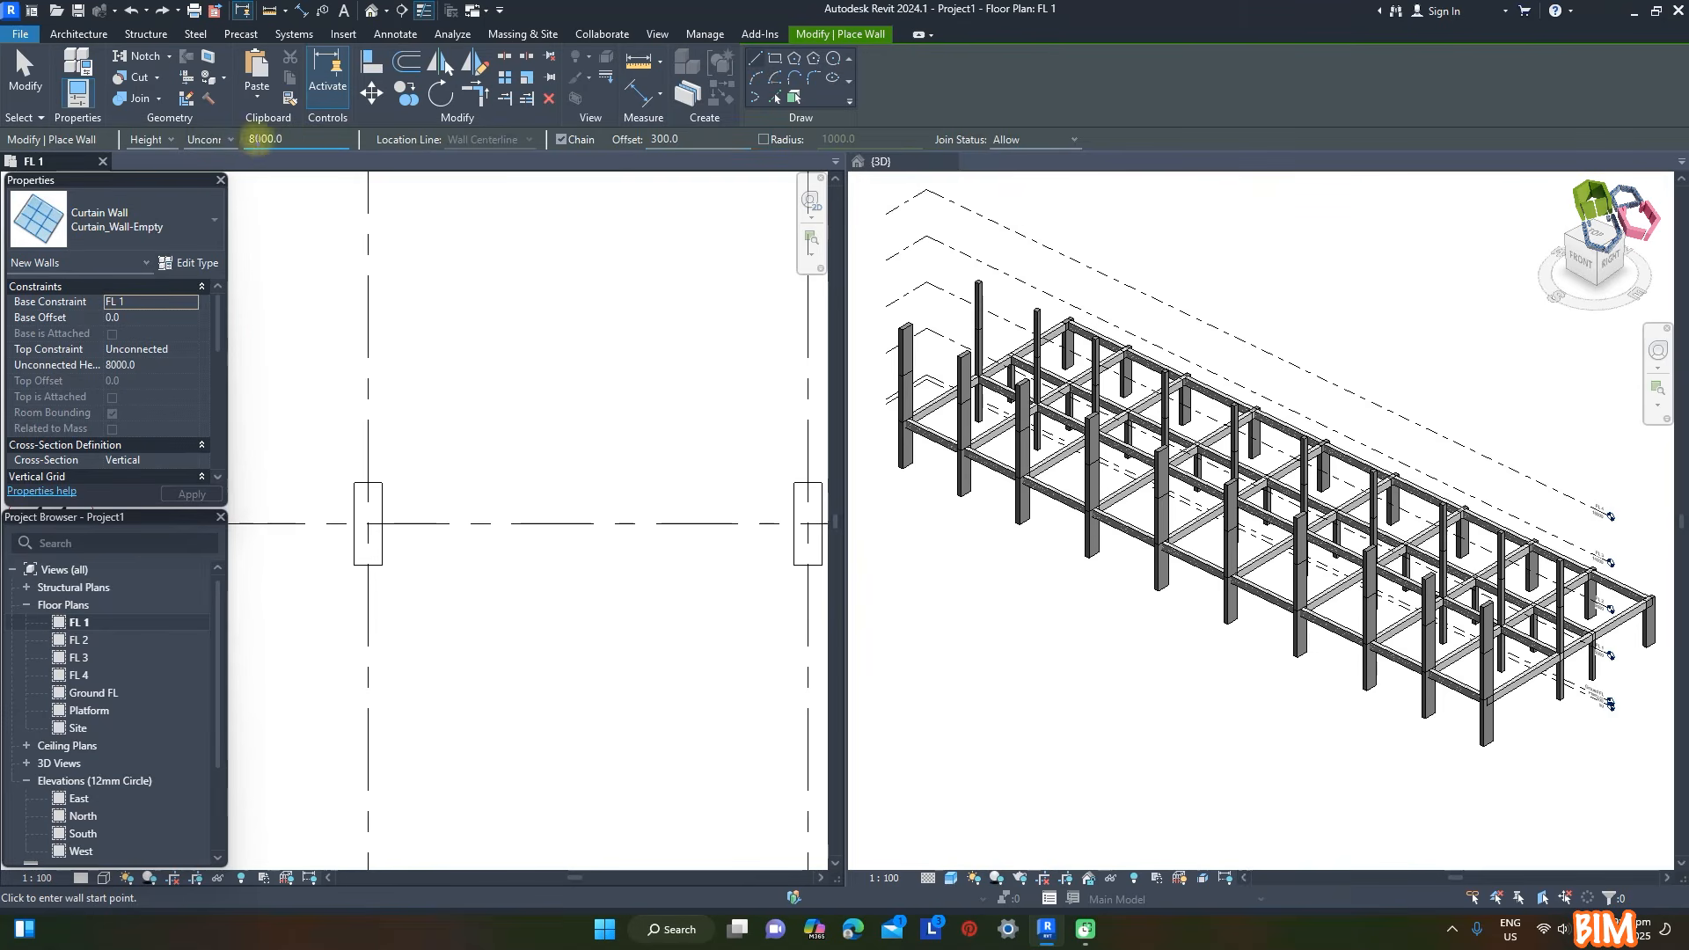
pyautogui.click(370, 521)
pyautogui.click(806, 521)
pyautogui.scroll(-3, 482, 456)
pyautogui.press('Escape')
pyautogui.scroll(2, 627, 485)
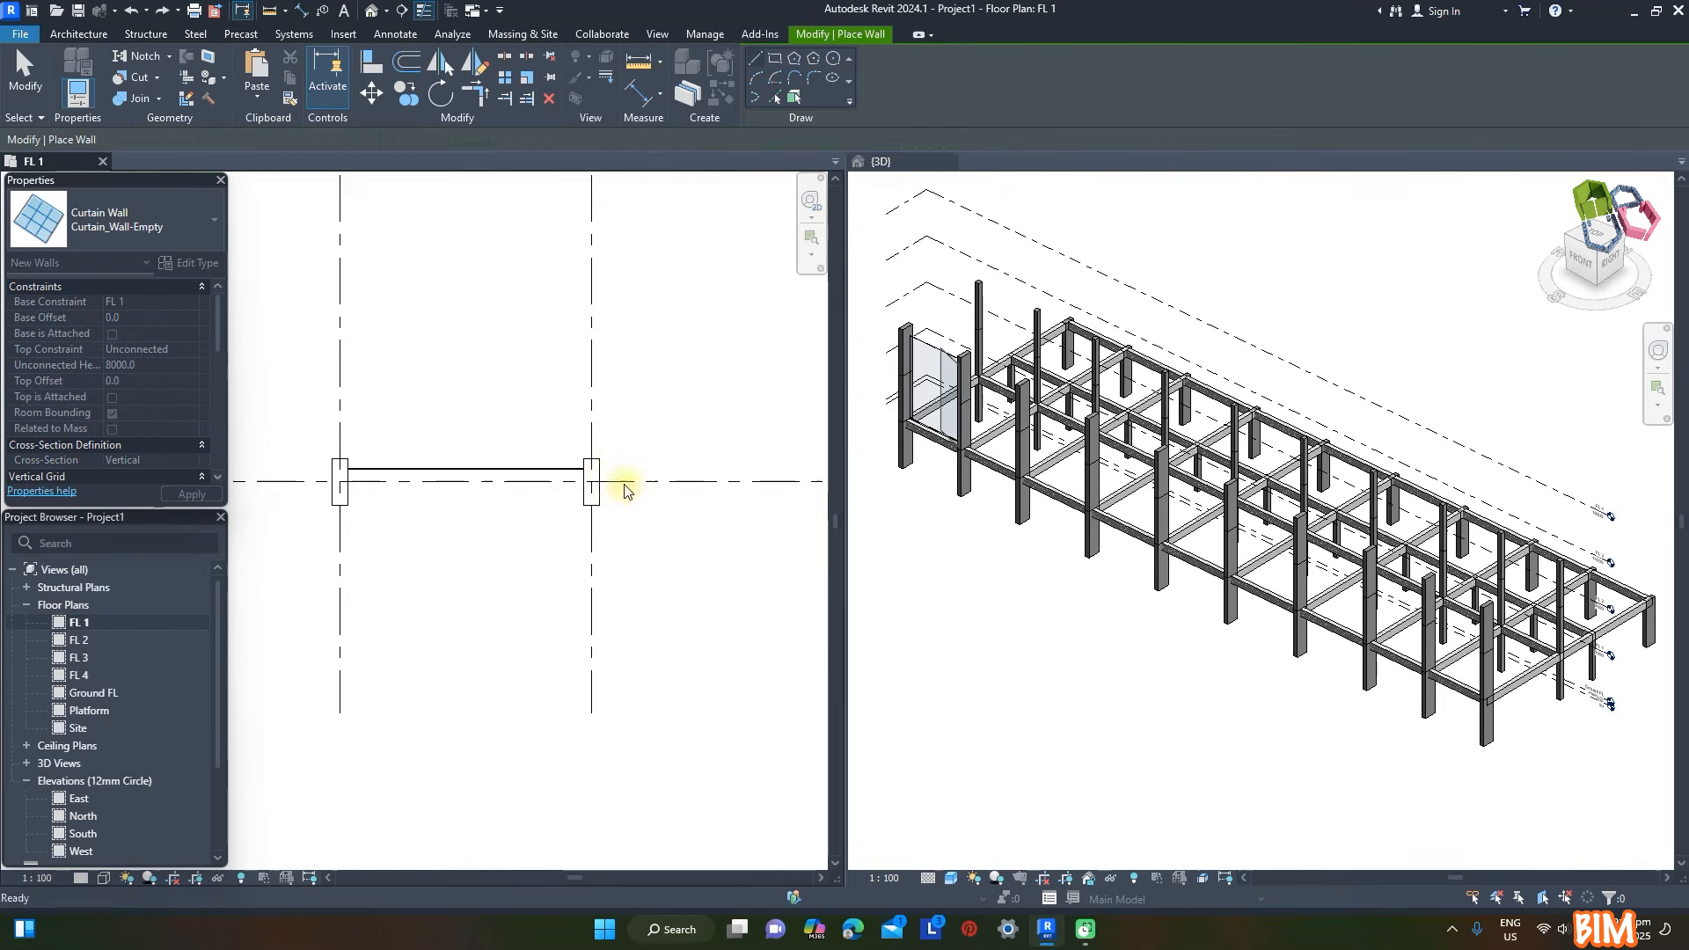
# - Draw a matching curtain wall with the 300 offset in the second front bay along grid 11
pyautogui.click(601, 483)
pyautogui.scroll(-2, 490, 464)
pyautogui.scroll(2, 741, 464)
pyautogui.click(704, 481)
pyautogui.press('Escape')
pyautogui.scroll(-4, 472, 456)
pyautogui.scroll(4, 579, 459)
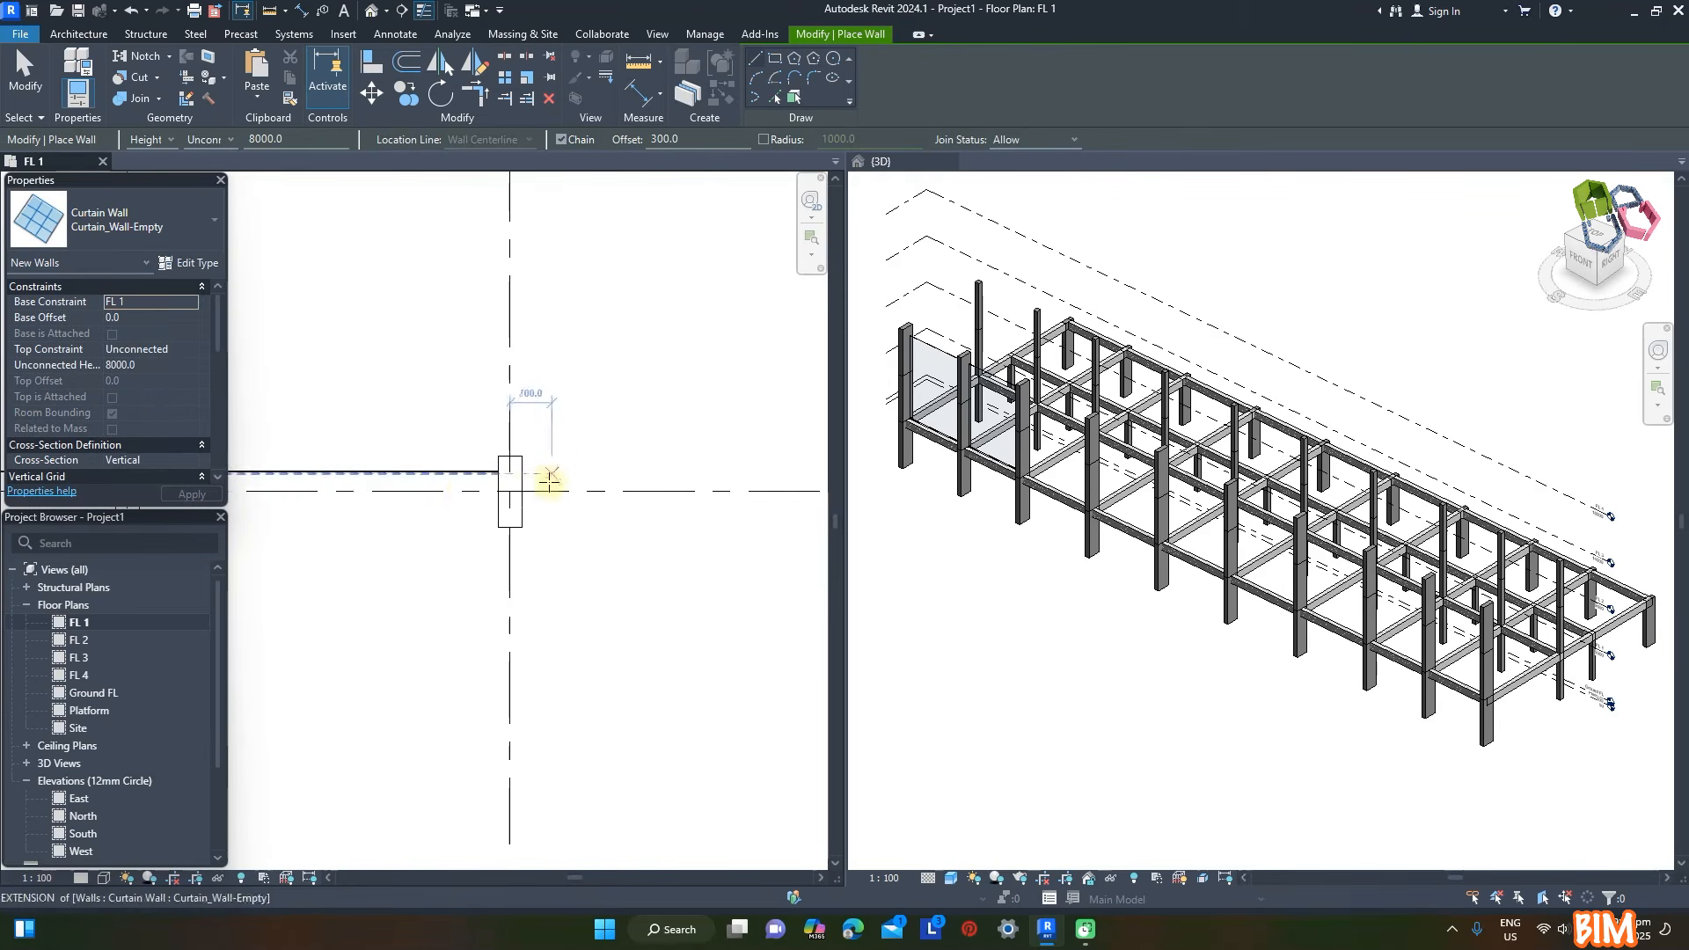
# - Draw a third curtain wall along grid 11 across the following bays, and select all three curtain walls in 3D
pyautogui.click(526, 476)
pyautogui.scroll(-5, 401, 466)
pyautogui.scroll(3, 723, 469)
pyautogui.scroll(1, 739, 465)
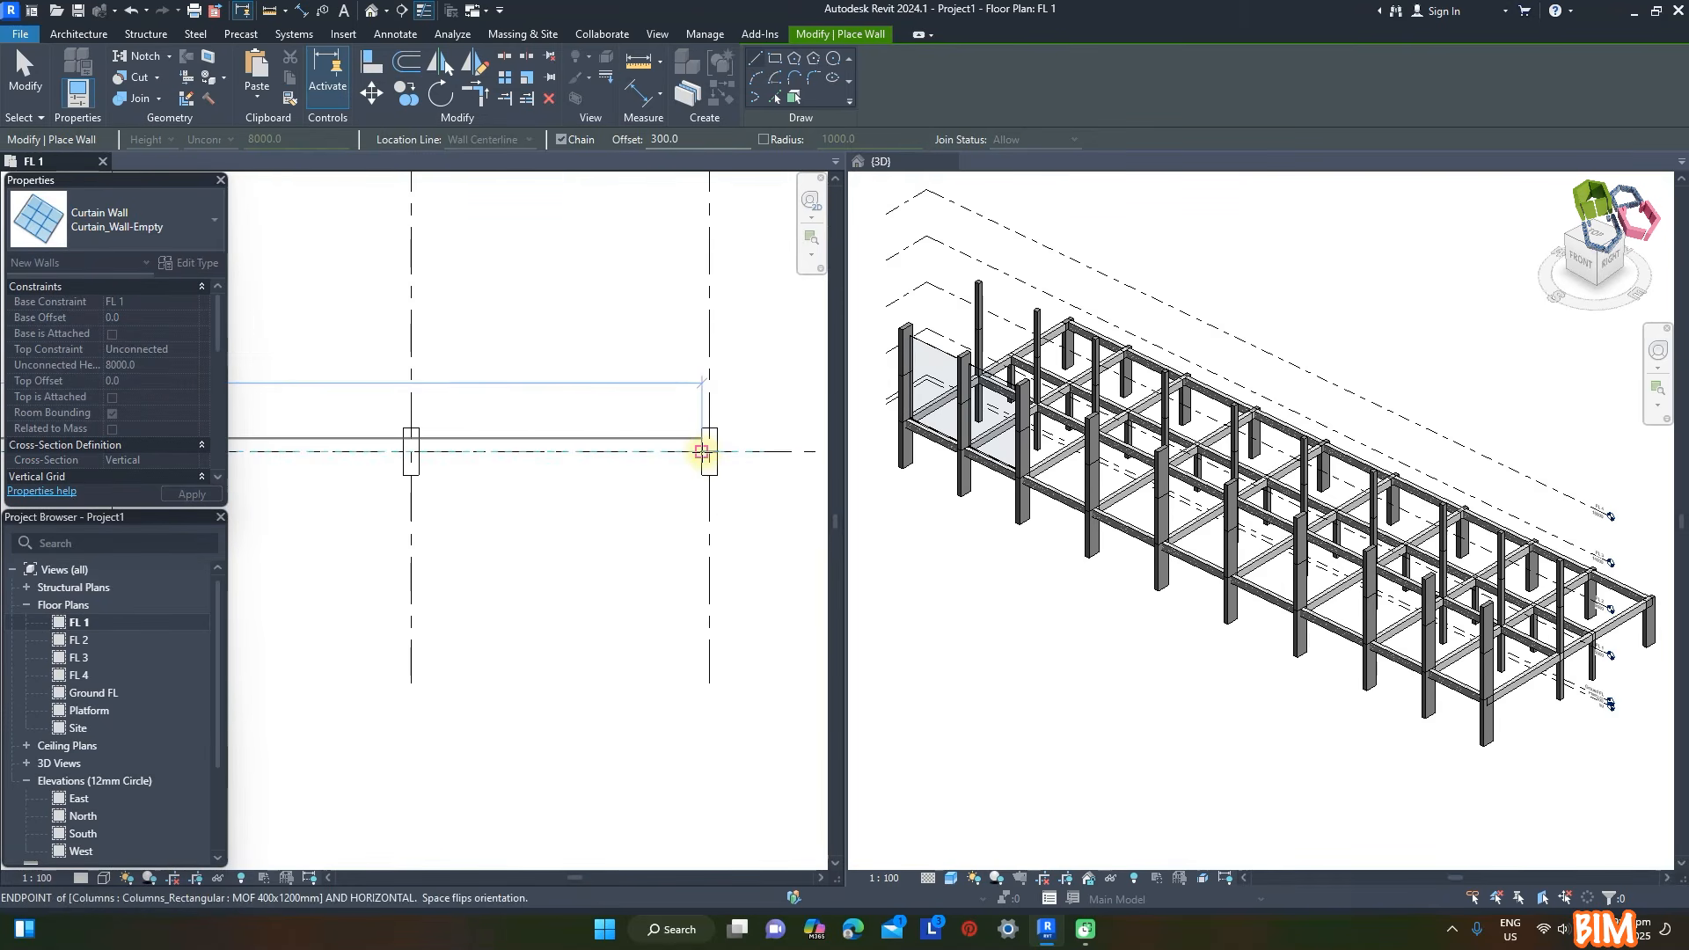
pyautogui.click(701, 450)
pyautogui.press('Escape')
pyautogui.press('Escape')
pyautogui.scroll(-4, 565, 427)
pyautogui.scroll(2, 922, 396)
pyautogui.click(927, 311)
pyautogui.keyDown('ctrl'); pyautogui.click(1027, 361); pyautogui.keyUp('ctrl')
pyautogui.keyDown('ctrl'); pyautogui.click(1135, 412); pyautogui.keyUp('ctrl')
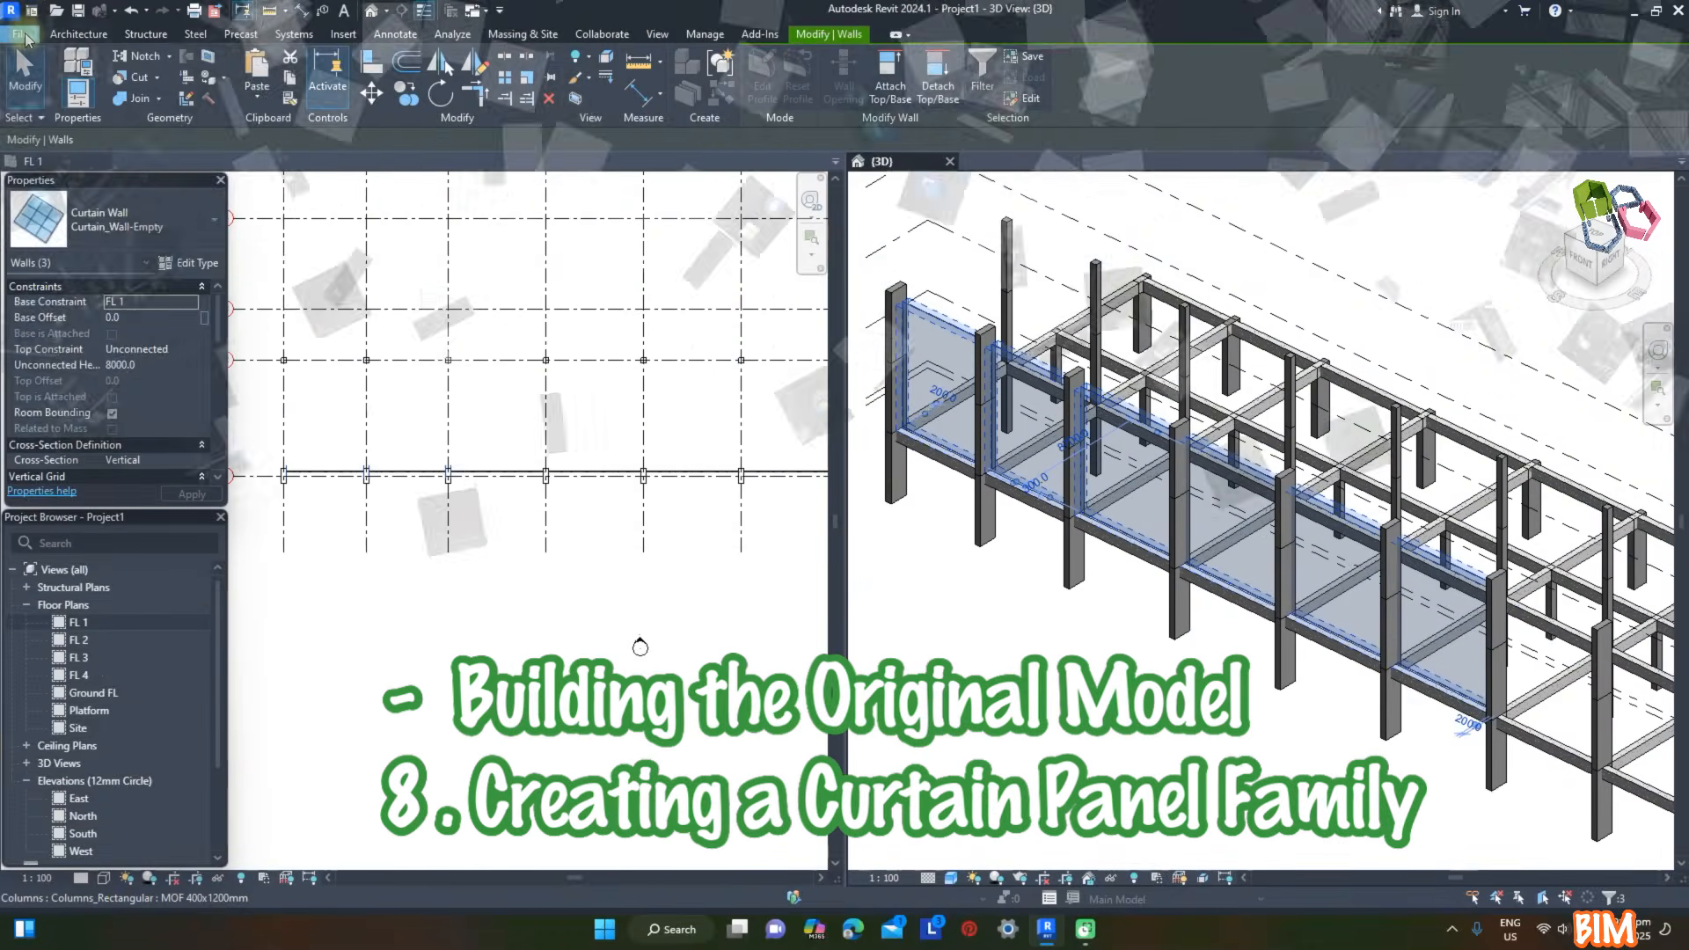
# - Create a new family from the Metric Curtain Wall Panel template
pyautogui.click(25, 35)
pyautogui.moveTo(35, 99)
pyautogui.click(191, 145)
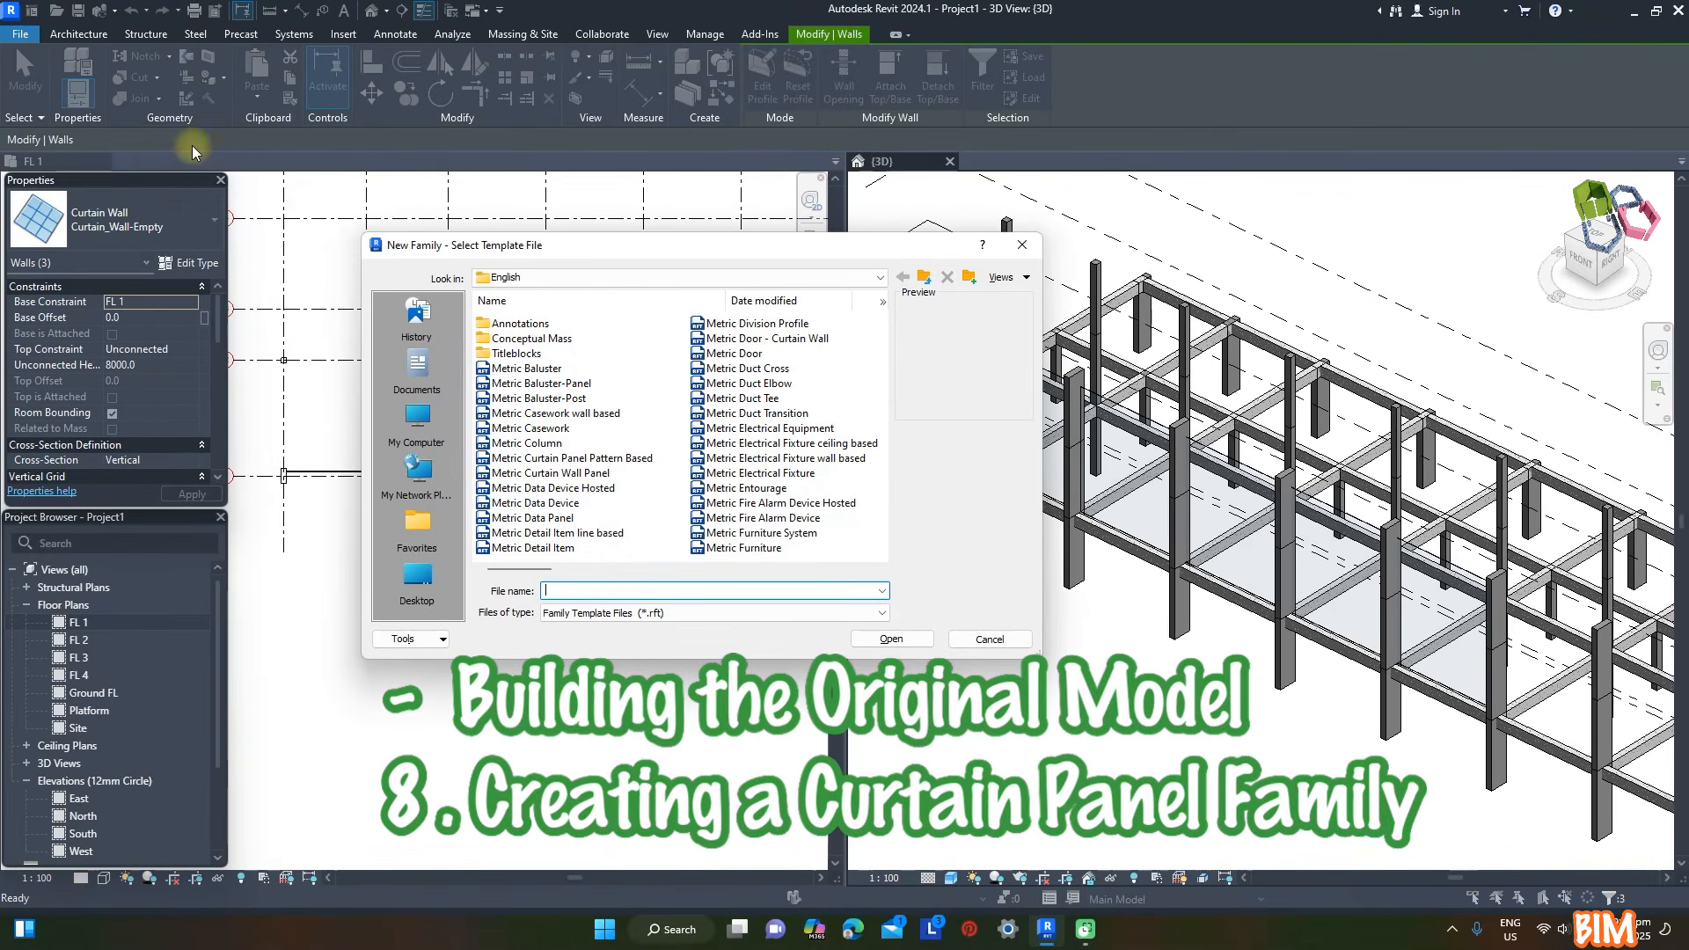
pyautogui.click(601, 480)
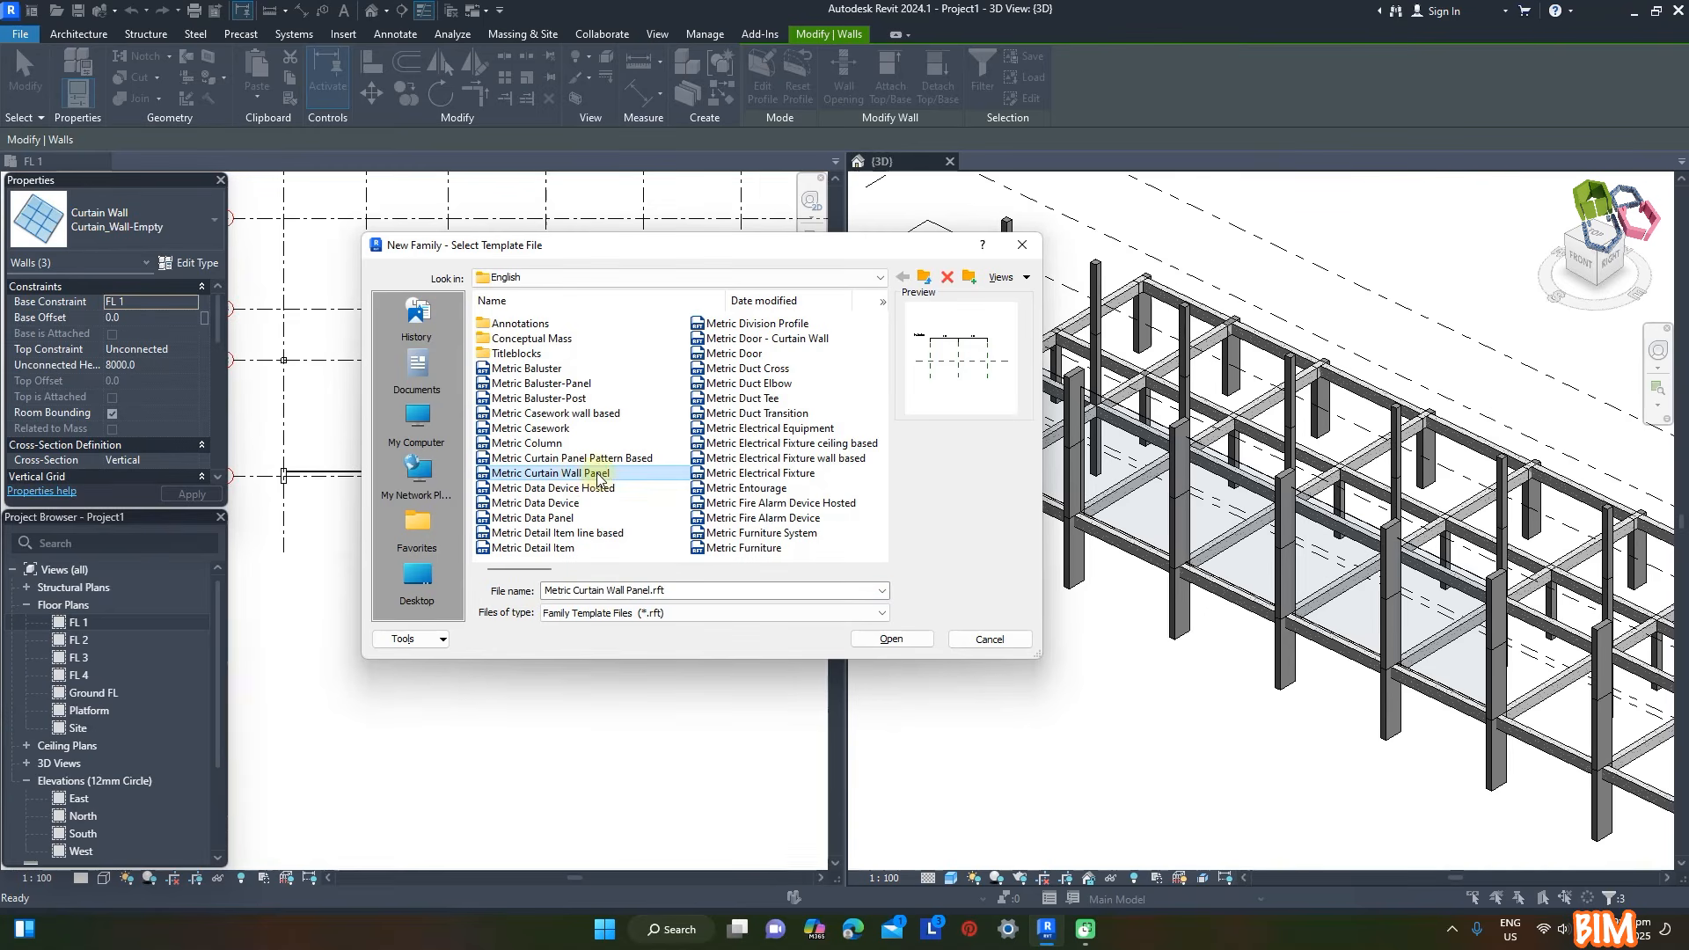
pyautogui.click(890, 642)
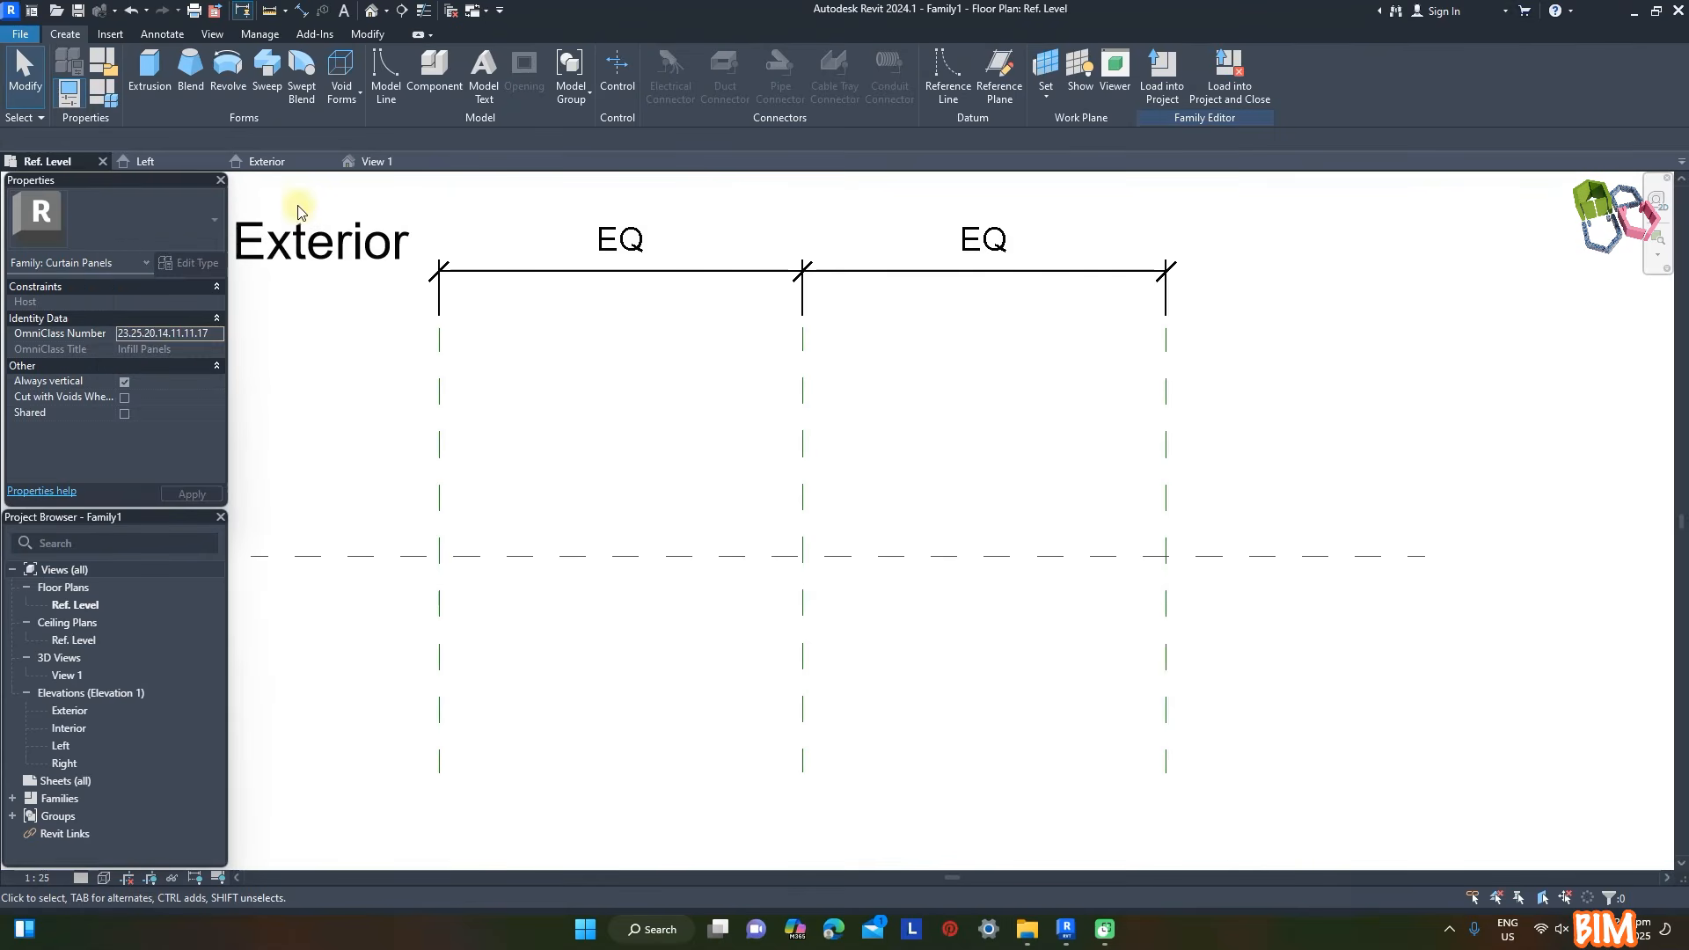
# - Draw a horizontal reference plane across the middle of the panel in the Exterior elevation
pyautogui.click(269, 162)
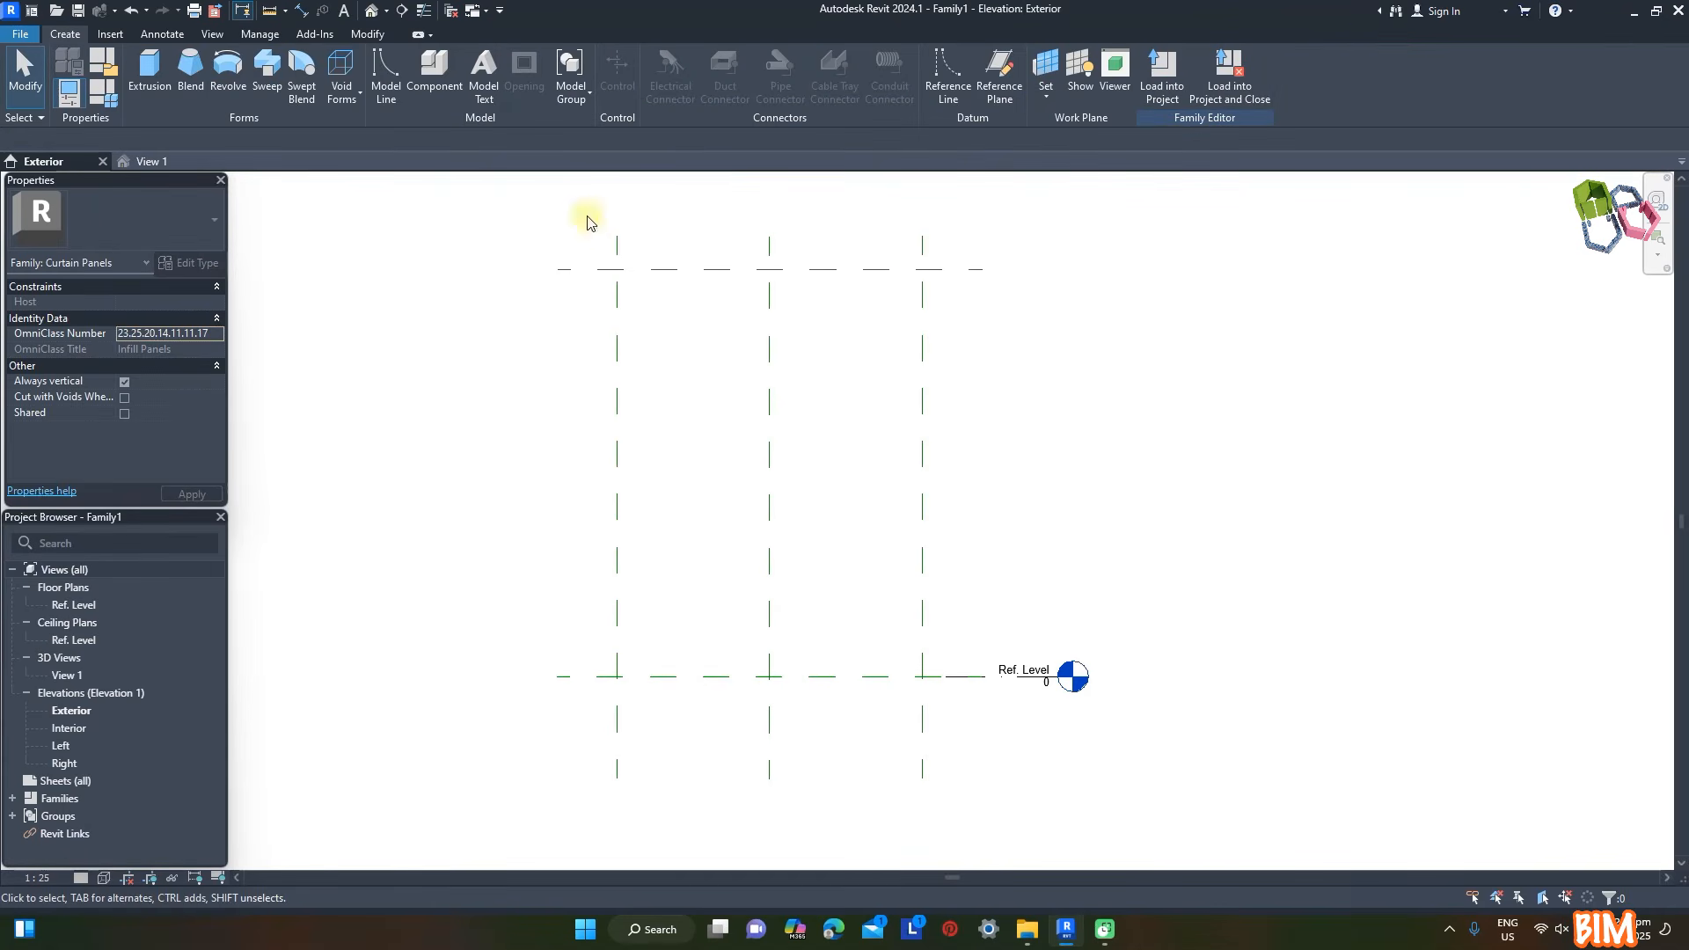
pyautogui.click(1001, 85)
pyautogui.click(539, 471)
pyautogui.click(1020, 472)
# - Dimension the top, middle and bottom horizontal reference planes together and constrain their spacing as equal
pyautogui.press('d')
pyautogui.press('i')
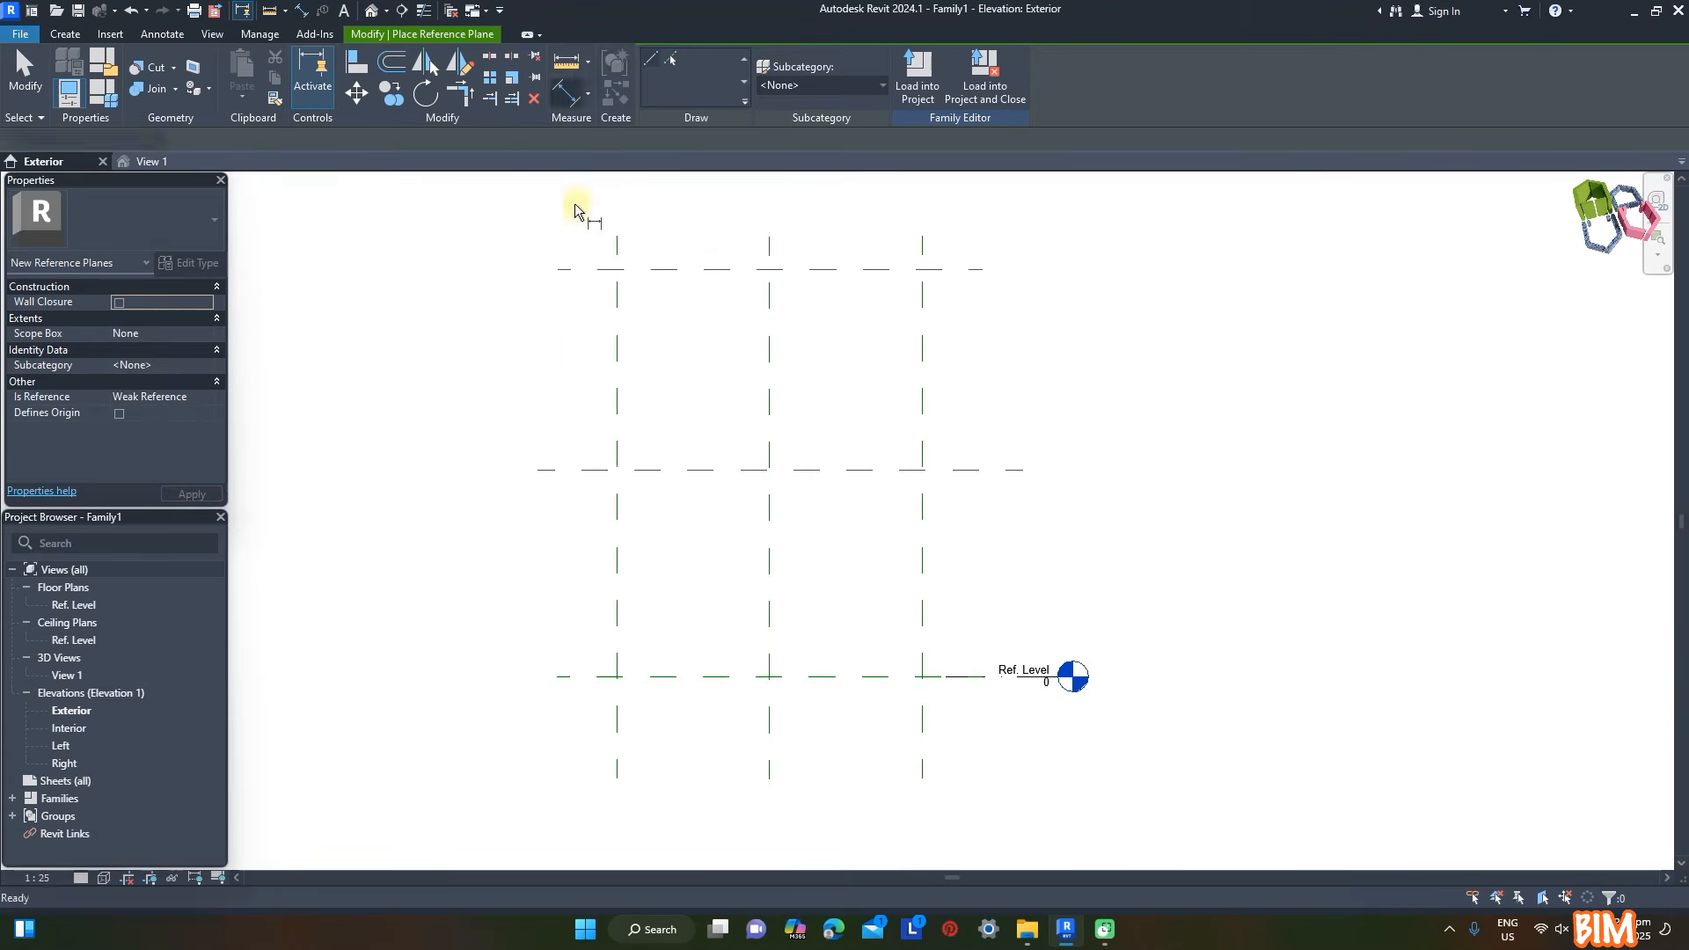
pyautogui.click(596, 268)
pyautogui.click(595, 471)
pyautogui.click(591, 677)
pyautogui.click(554, 732)
pyautogui.click(522, 474)
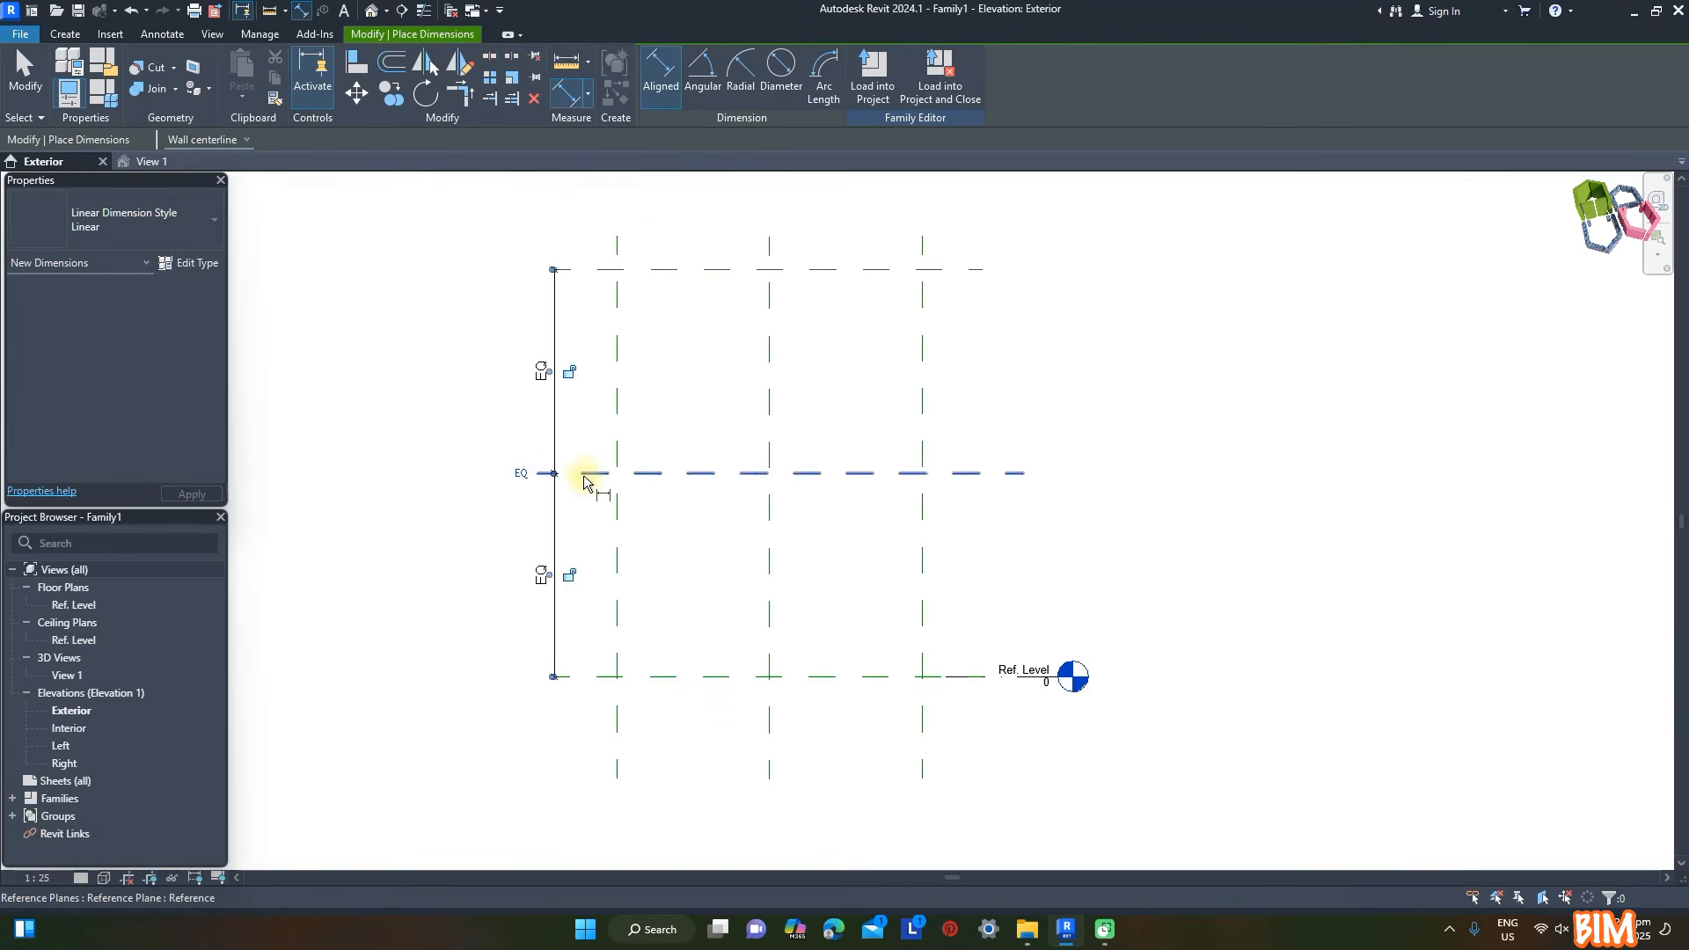
# - Dimension the panel's overall height and its lower half height between the horizontal reference planes
pyautogui.click(605, 269)
pyautogui.click(606, 676)
pyautogui.click(522, 695)
pyautogui.click(594, 472)
pyautogui.click(591, 676)
pyautogui.click(583, 703)
# - Dimension the vertical reference planes with equal spacing, the overall panel width and the left half width
pyautogui.click(618, 732)
pyautogui.click(769, 733)
pyautogui.click(922, 737)
pyautogui.click(954, 737)
pyautogui.click(768, 754)
pyautogui.click(923, 707)
pyautogui.click(957, 776)
pyautogui.click(619, 709)
pyautogui.click(771, 709)
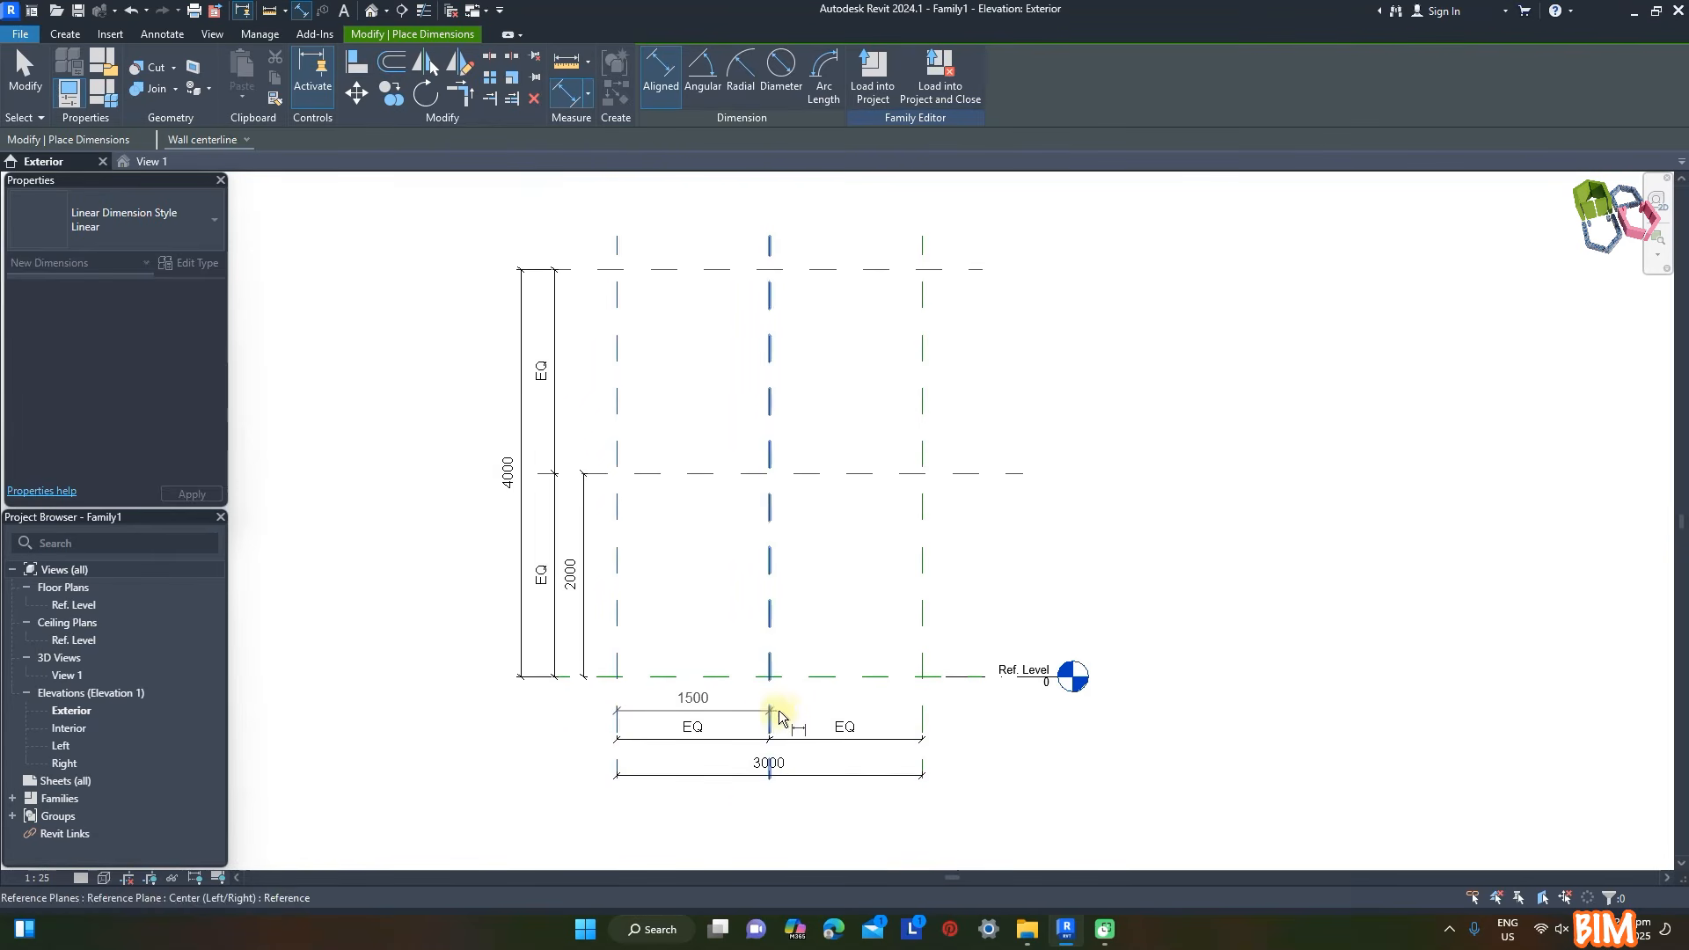
pyautogui.click(751, 709)
pyautogui.press('Escape')
# - Set the panel's half-width dimension to 500 mm
pyautogui.click(618, 655)
pyautogui.click(699, 700)
pyautogui.write('500')
pyautogui.press('Return')
pyautogui.click(1024, 609)
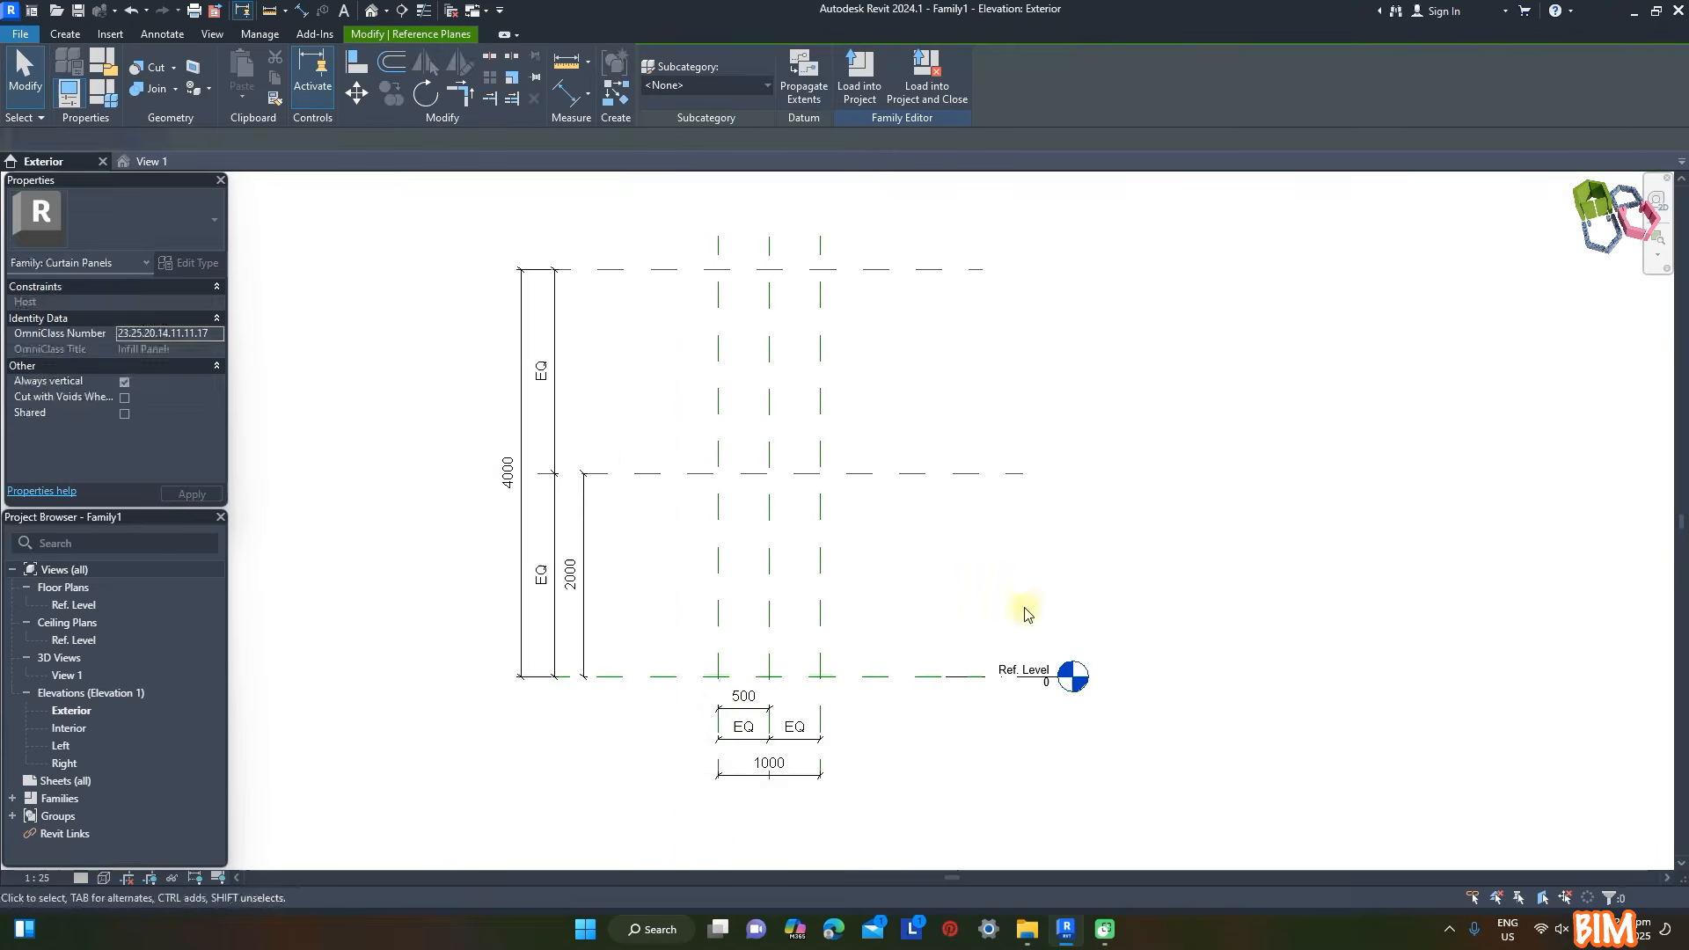
# - Set the panel's half-height dimension to 500 mm
pyautogui.scroll(2, 739, 822)
pyautogui.click(590, 358)
pyautogui.scroll(4, 527, 494)
pyautogui.click(529, 497)
pyautogui.write('500')
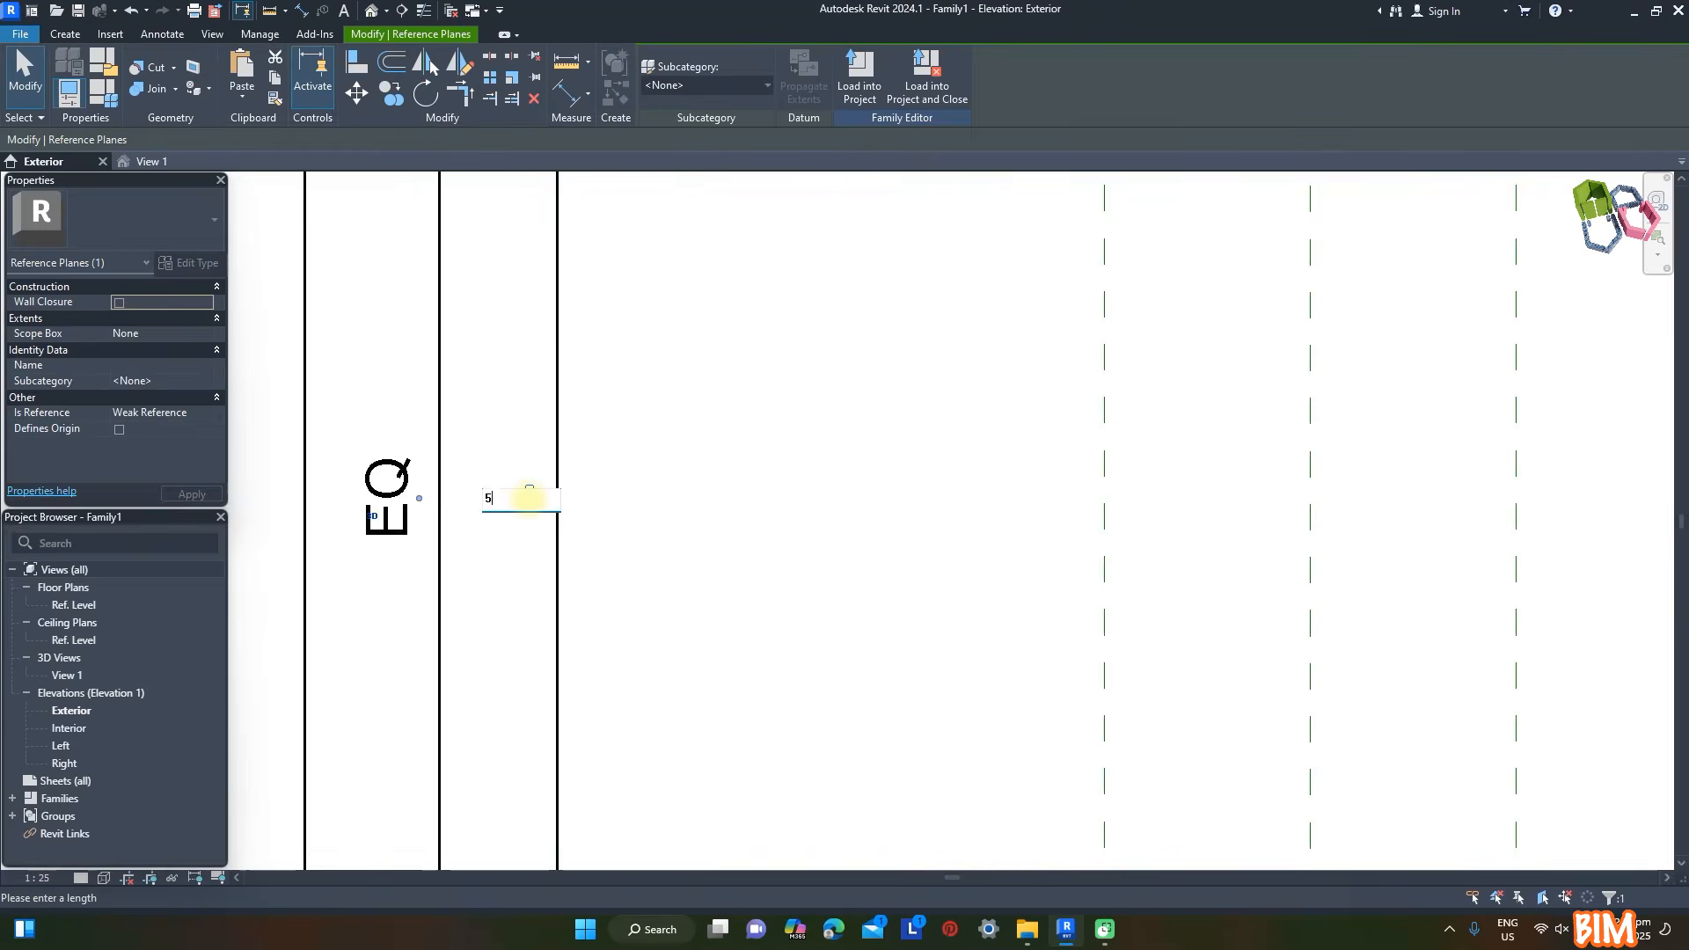
pyautogui.press('Return')
pyautogui.scroll(-1, 723, 351)
pyautogui.click(728, 327)
pyautogui.scroll(-3, 728, 327)
pyautogui.scroll(2, 1003, 506)
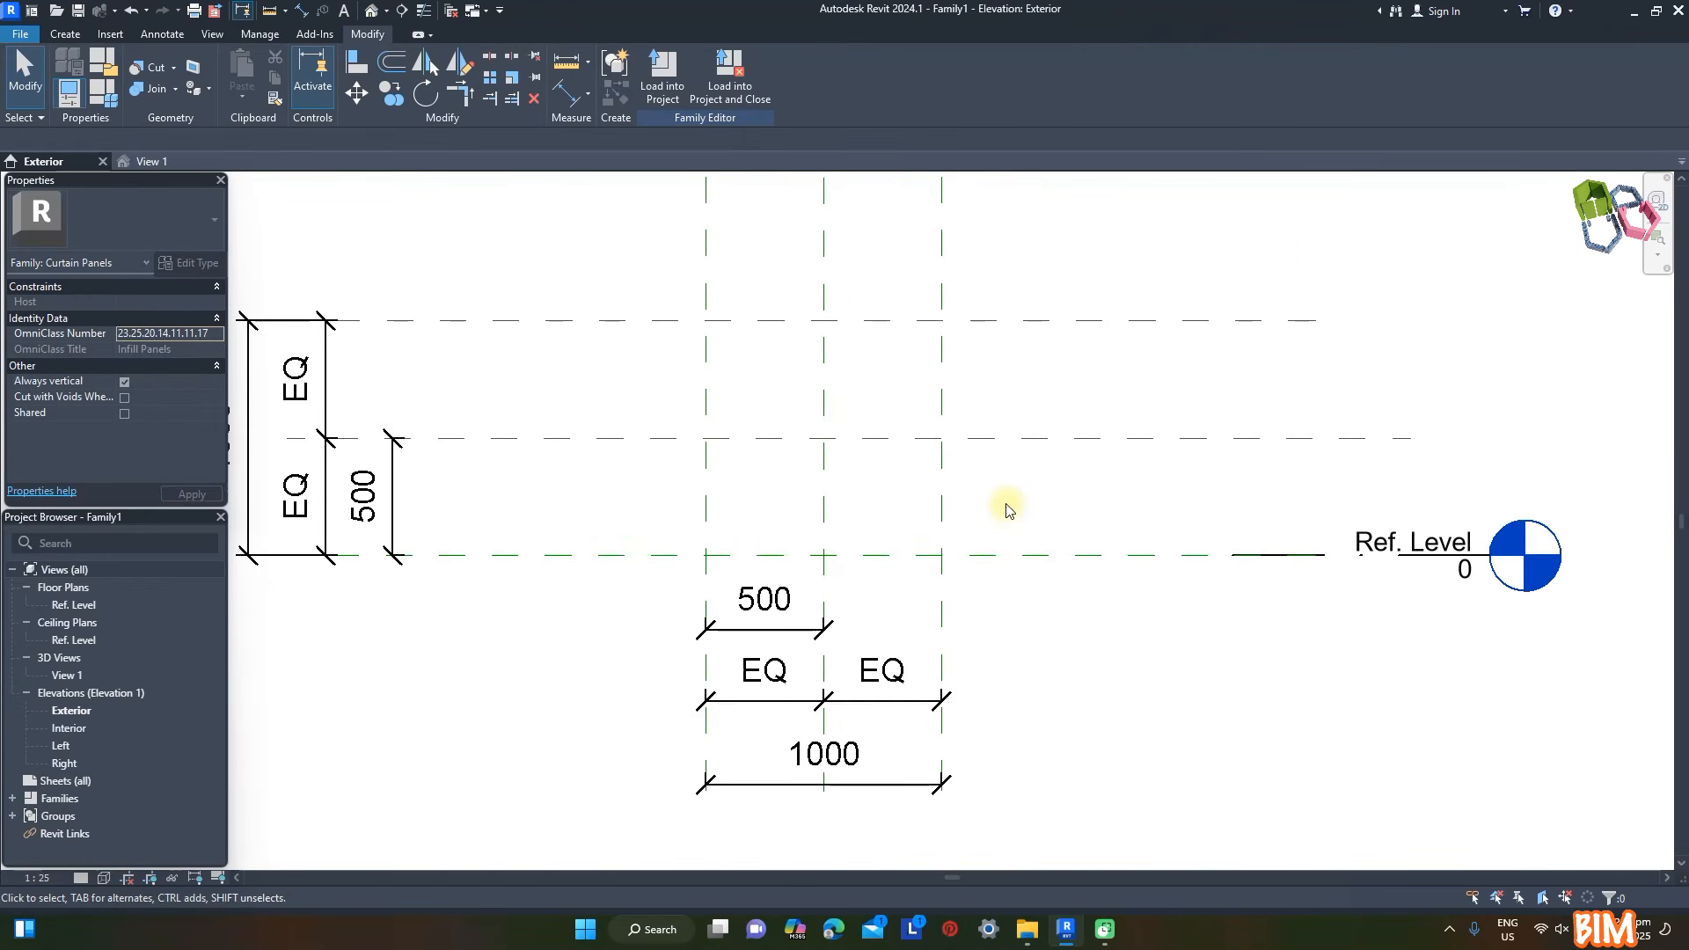
# - Draw four reference planes just inside the panel's outer planes, the top one about 74 mm and the bottom one about 60 mm inward
pyautogui.press('r')
pyautogui.press('p')
pyautogui.click(536, 337)
pyautogui.click(1078, 337)
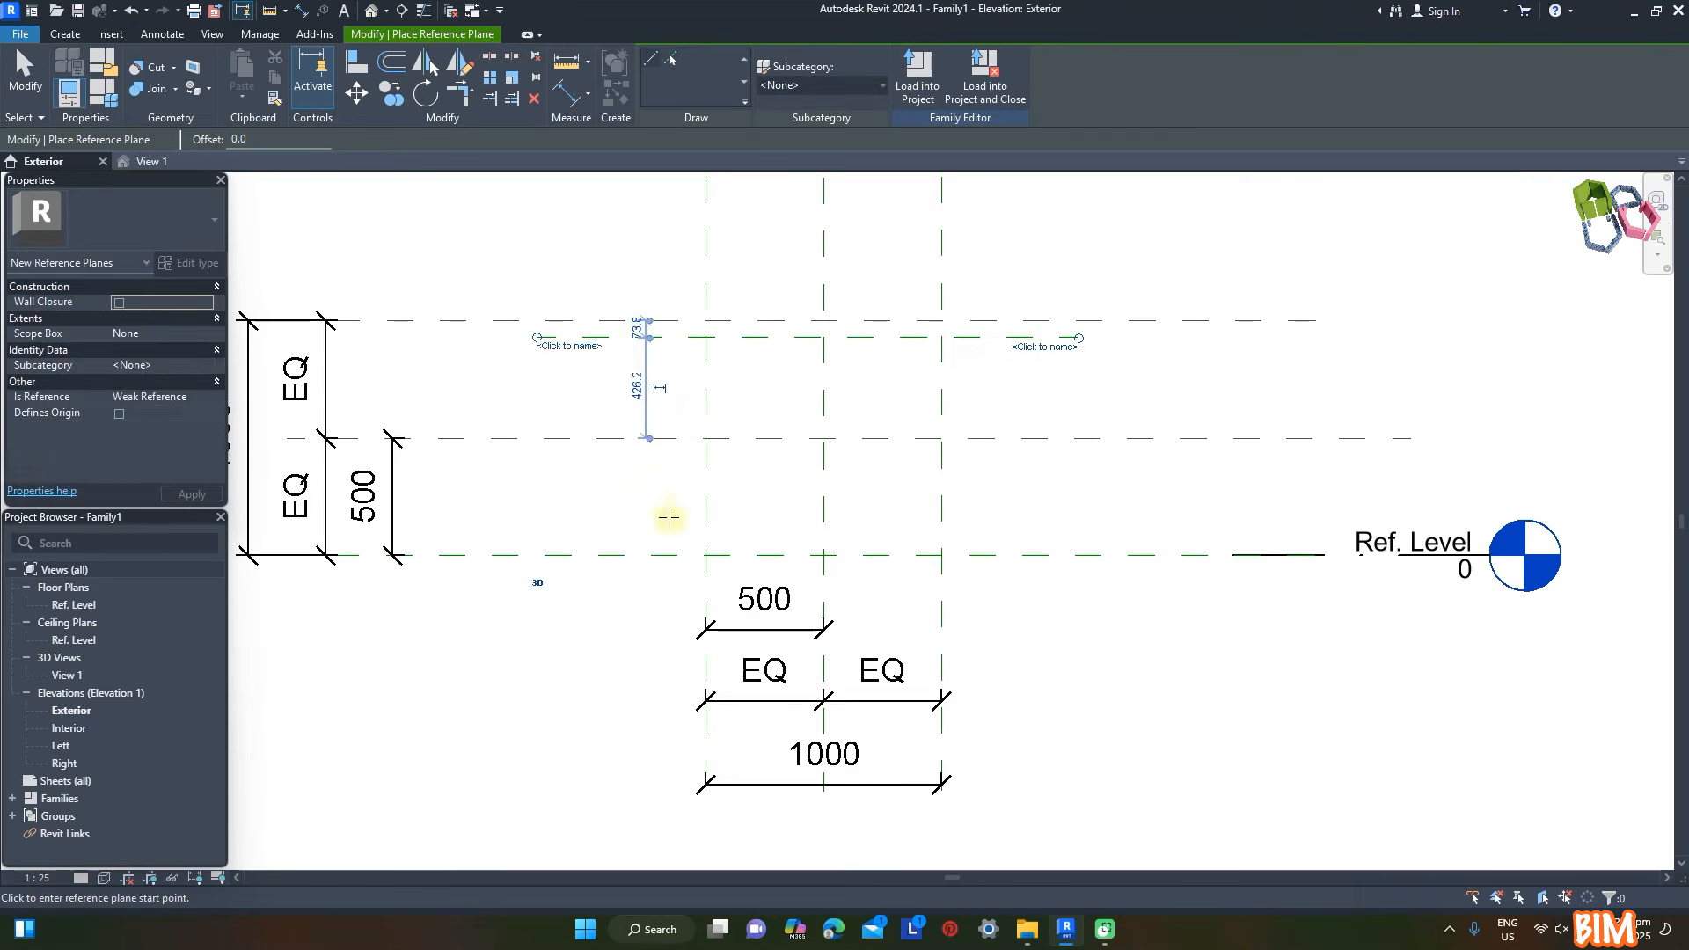
pyautogui.click(542, 541)
pyautogui.click(1080, 541)
pyautogui.click(722, 196)
pyautogui.click(722, 591)
pyautogui.click(916, 214)
pyautogui.click(921, 592)
# - Dimension the distance between each inner reference plane and its adjacent outer plane on all four sides
pyautogui.press('d')
pyautogui.press('i')
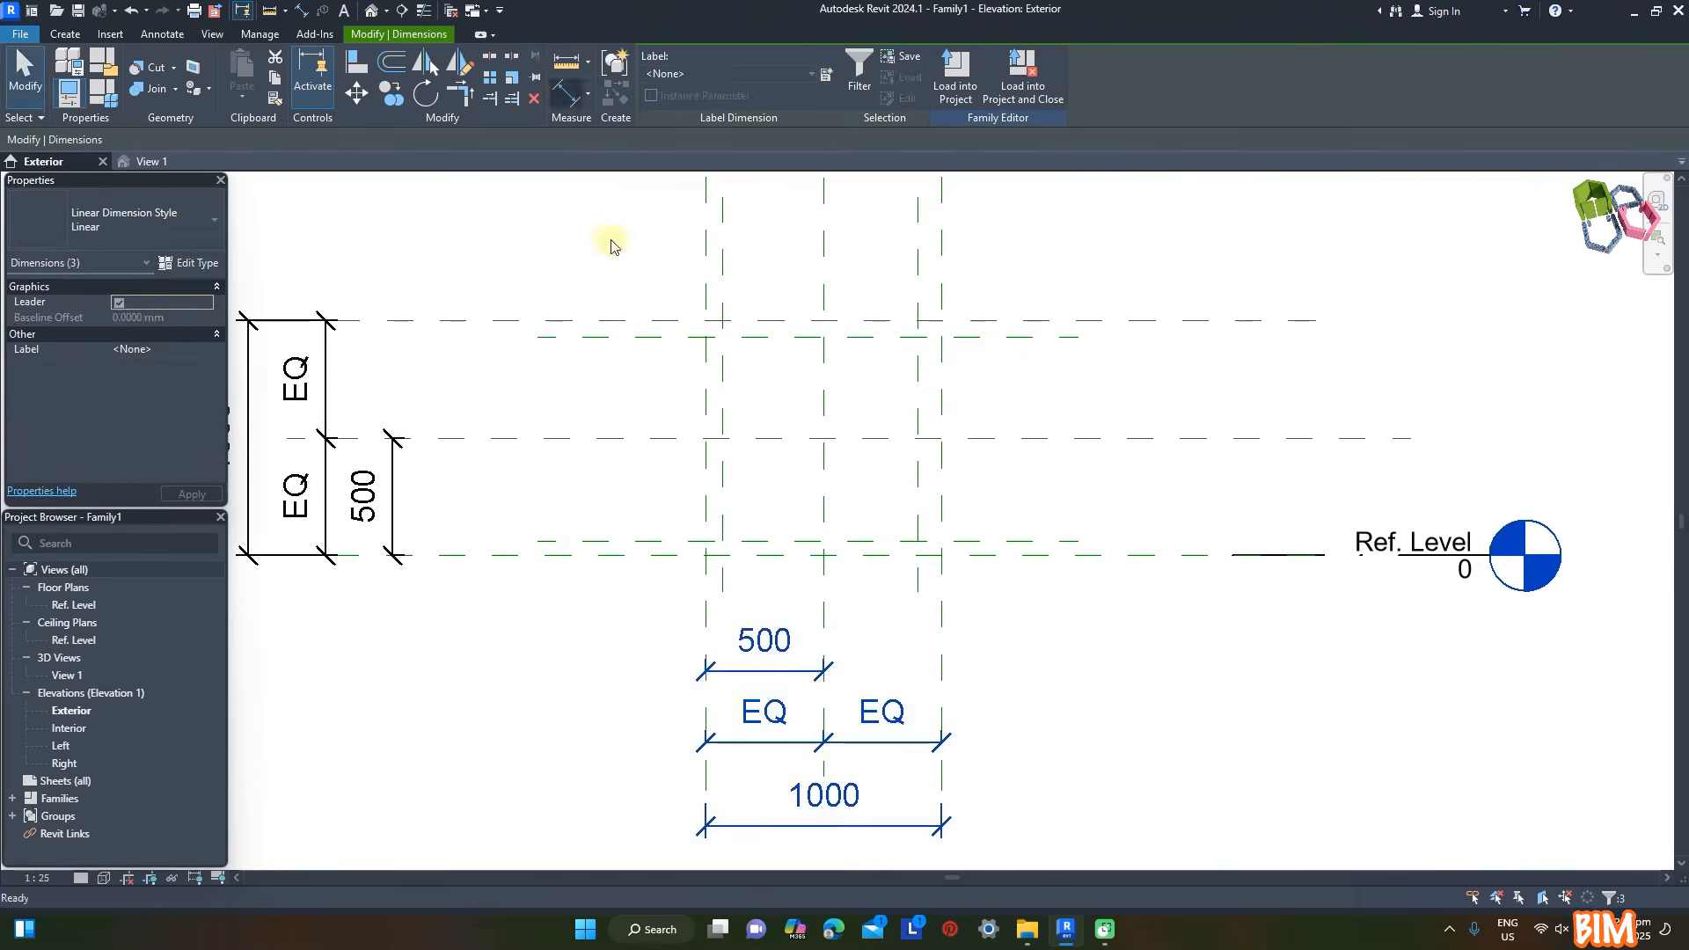
pyautogui.click(753, 616)
pyautogui.click(917, 582)
pyautogui.click(941, 598)
pyautogui.click(959, 616)
pyautogui.click(637, 555)
pyautogui.click(633, 541)
pyautogui.click(594, 479)
pyautogui.click(595, 338)
pyautogui.click(596, 323)
pyautogui.click(578, 299)
pyautogui.press('Escape')
pyautogui.press('Escape')
# - Label the four edge-offset dimensions with a new family type parameter named Gap
pyautogui.click(551, 335)
pyautogui.keyDown('ctrl'); pyautogui.click(566, 550); pyautogui.keyUp('ctrl')
pyautogui.keyDown('ctrl'); pyautogui.click(726, 588); pyautogui.keyUp('ctrl')
pyautogui.keyDown('ctrl'); pyautogui.click(920, 586); pyautogui.keyUp('ctrl')
pyautogui.click(826, 75)
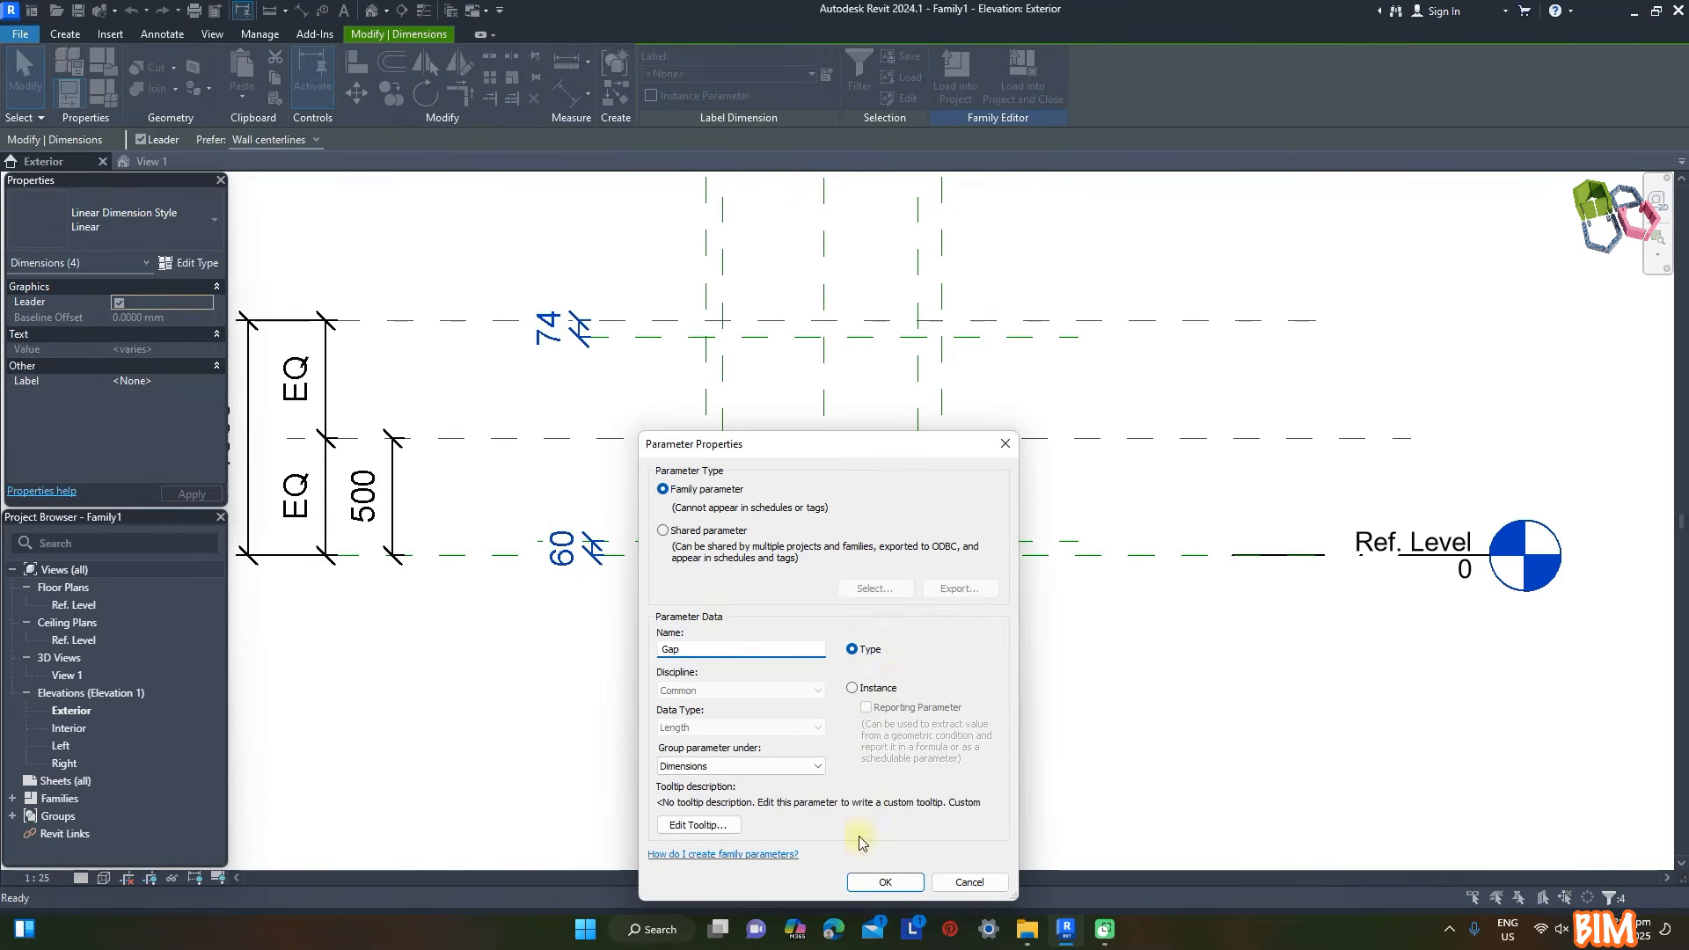
pyautogui.press('Return')
pyautogui.click(448, 360)
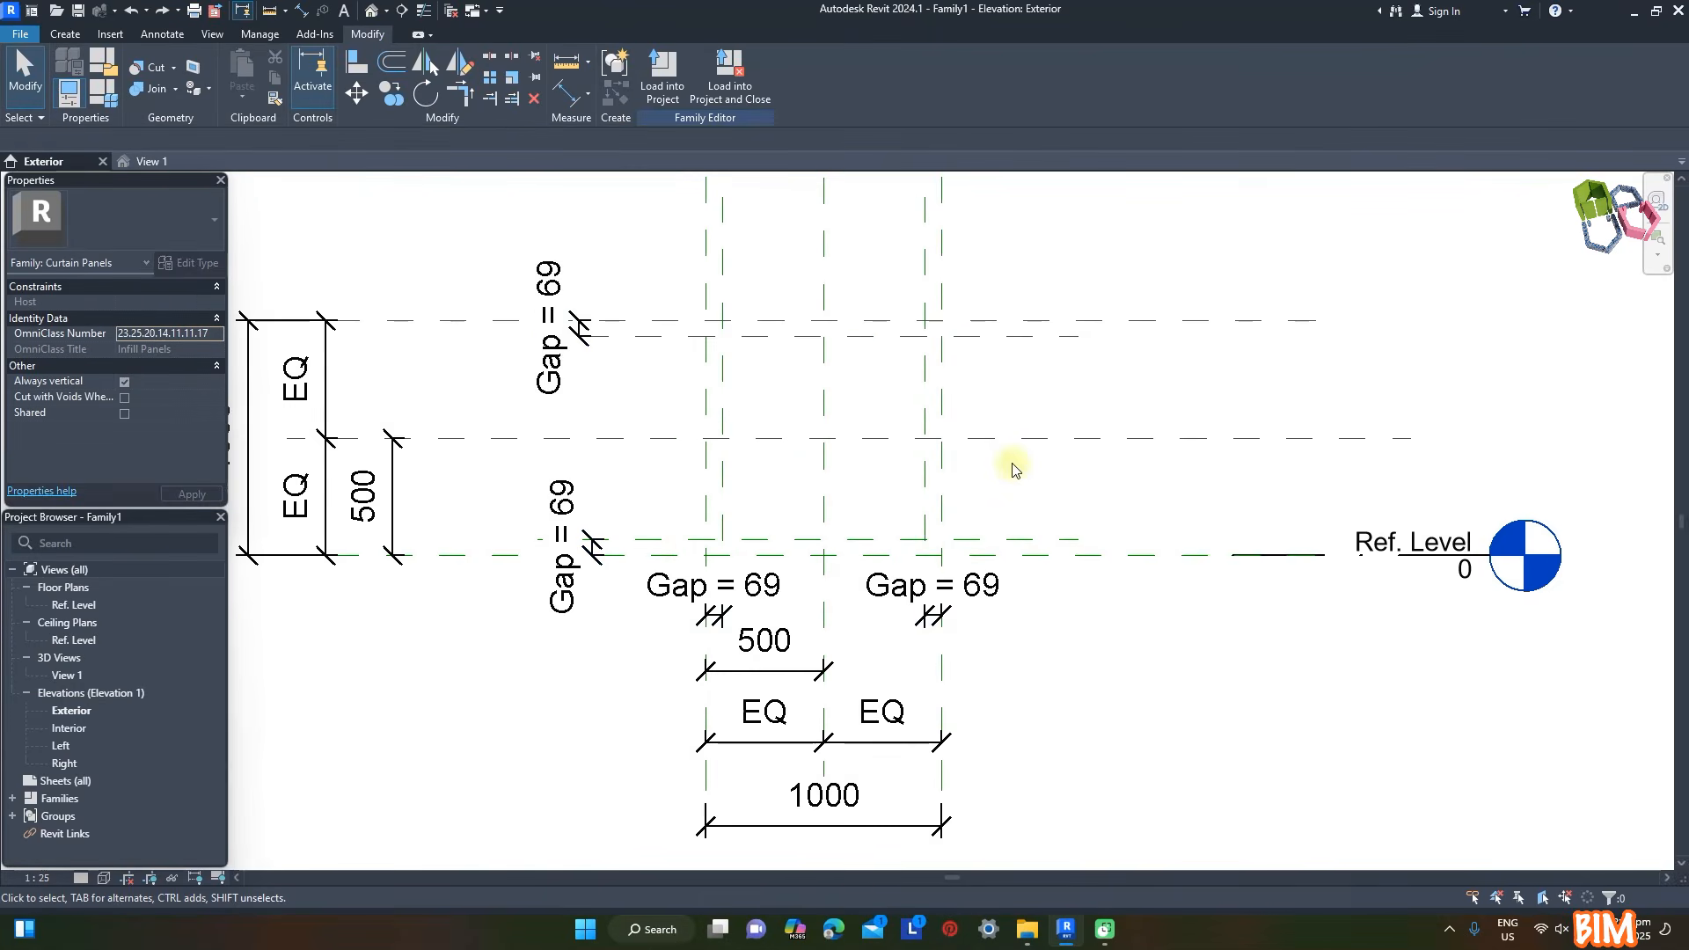
# - Start an extrusion and sketch its outer rectangle on the four inner reference planes
pyautogui.click(59, 36)
pyautogui.click(157, 79)
pyautogui.click(709, 59)
pyautogui.click(721, 337)
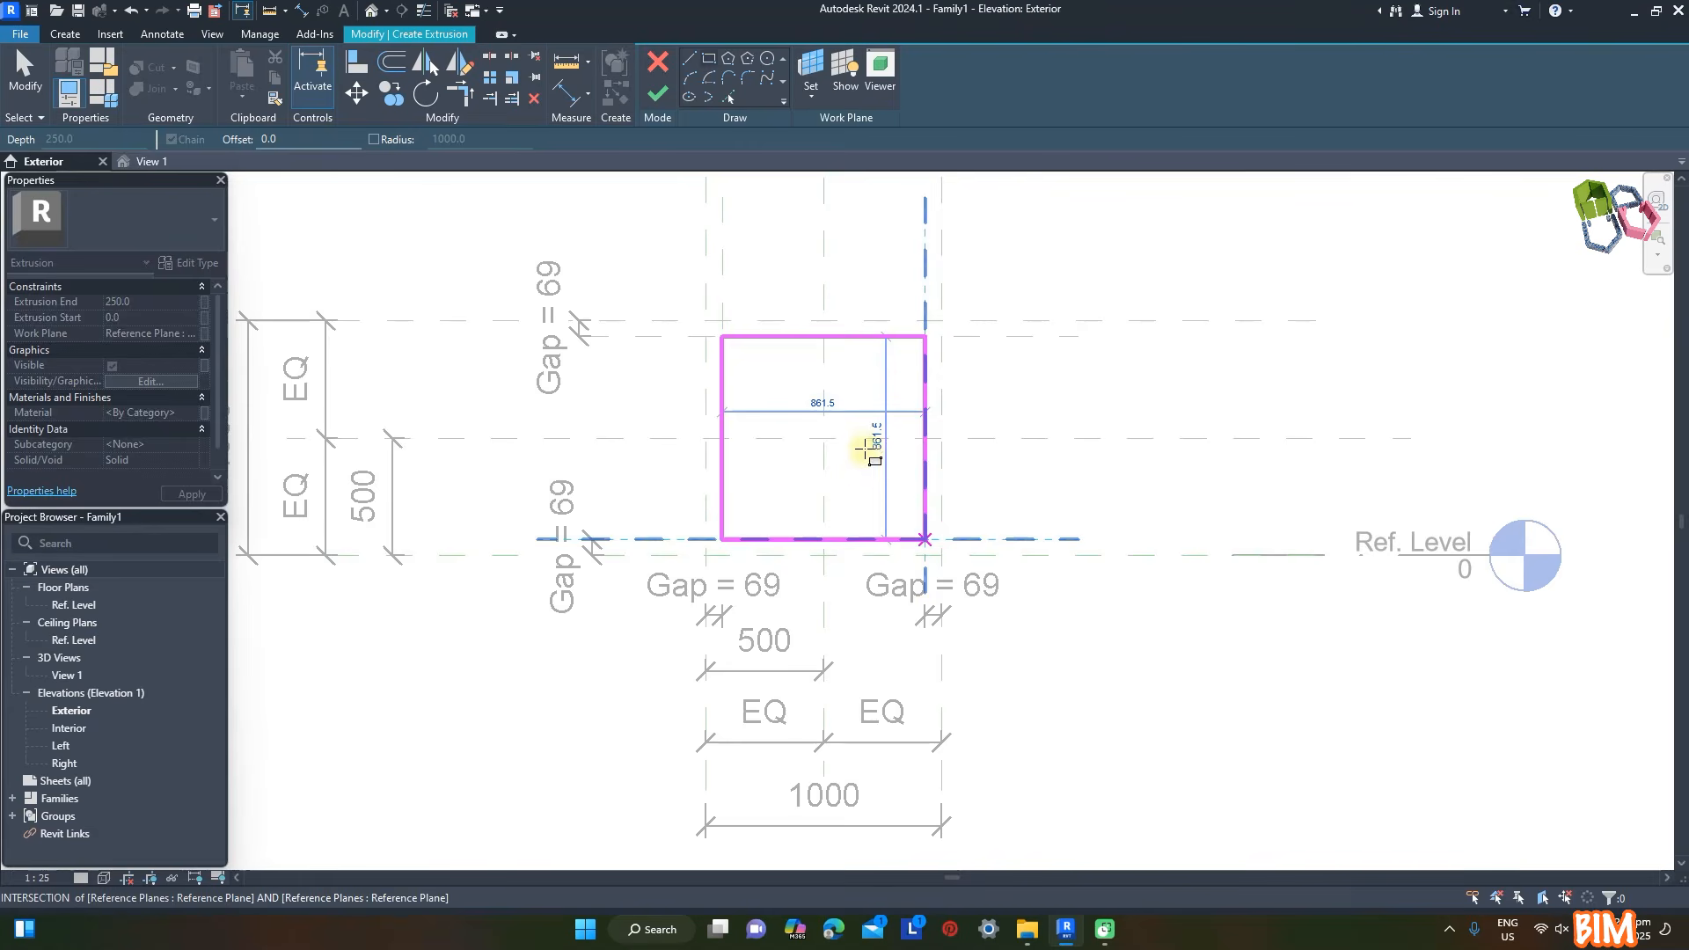
pyautogui.click(924, 538)
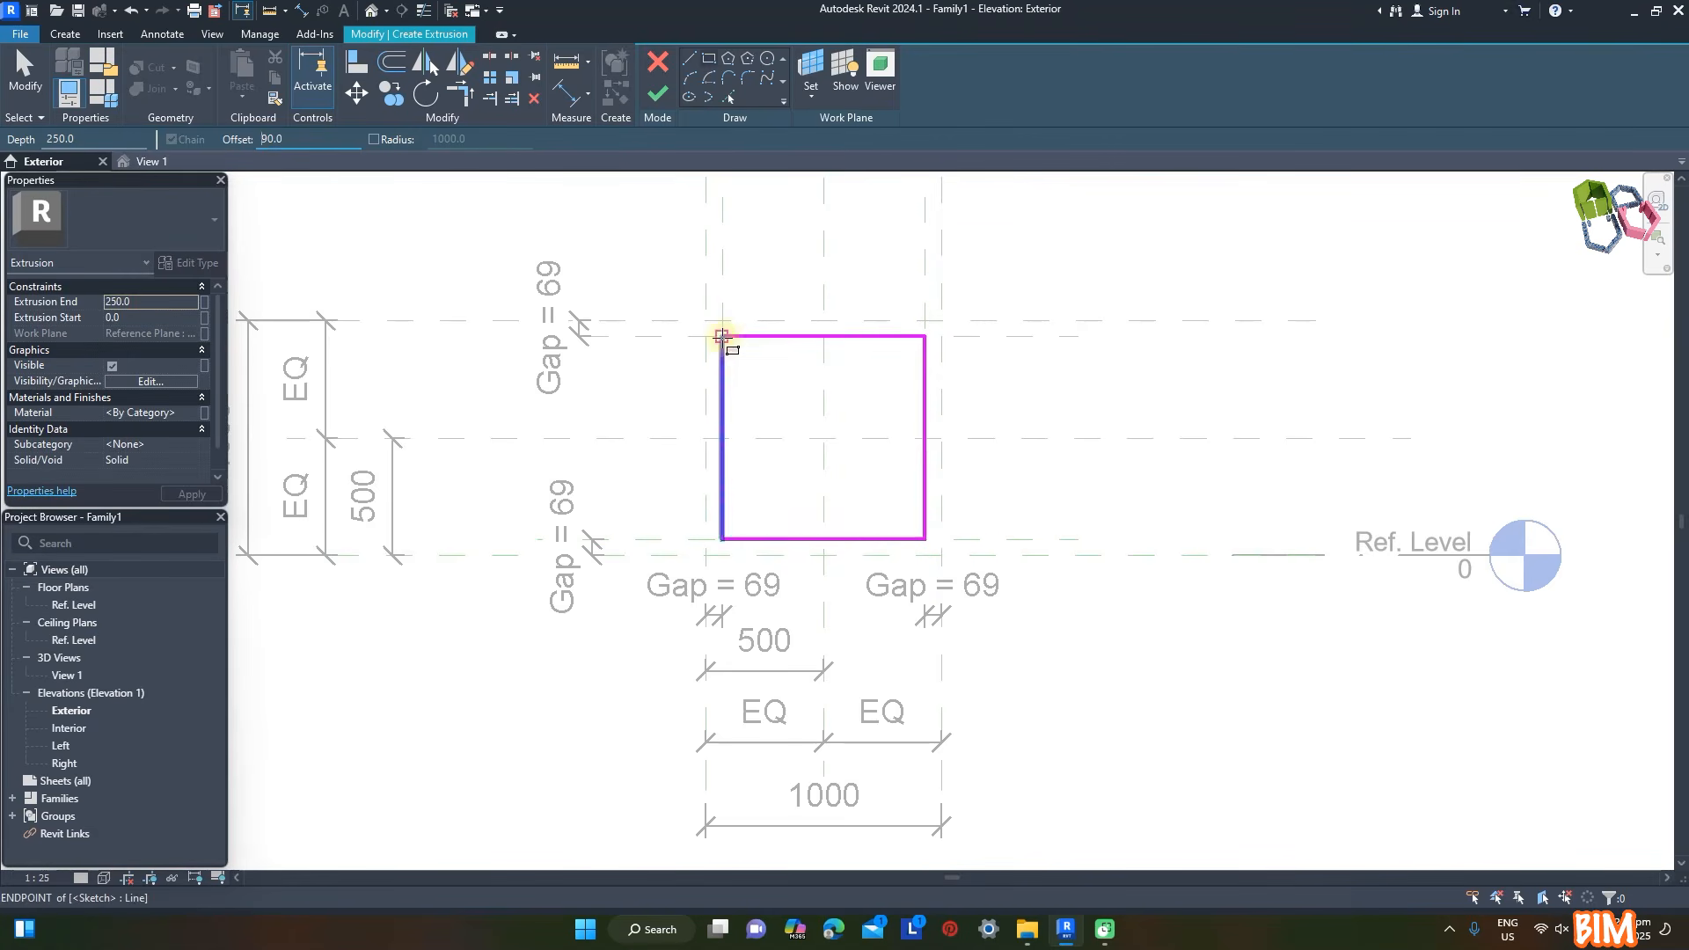
# - Sketch an inner rectangle offset 90 mm inside the first, finish the frame extrusion and tile the elevation and 3D views
pyautogui.click(722, 337)
pyautogui.click(924, 538)
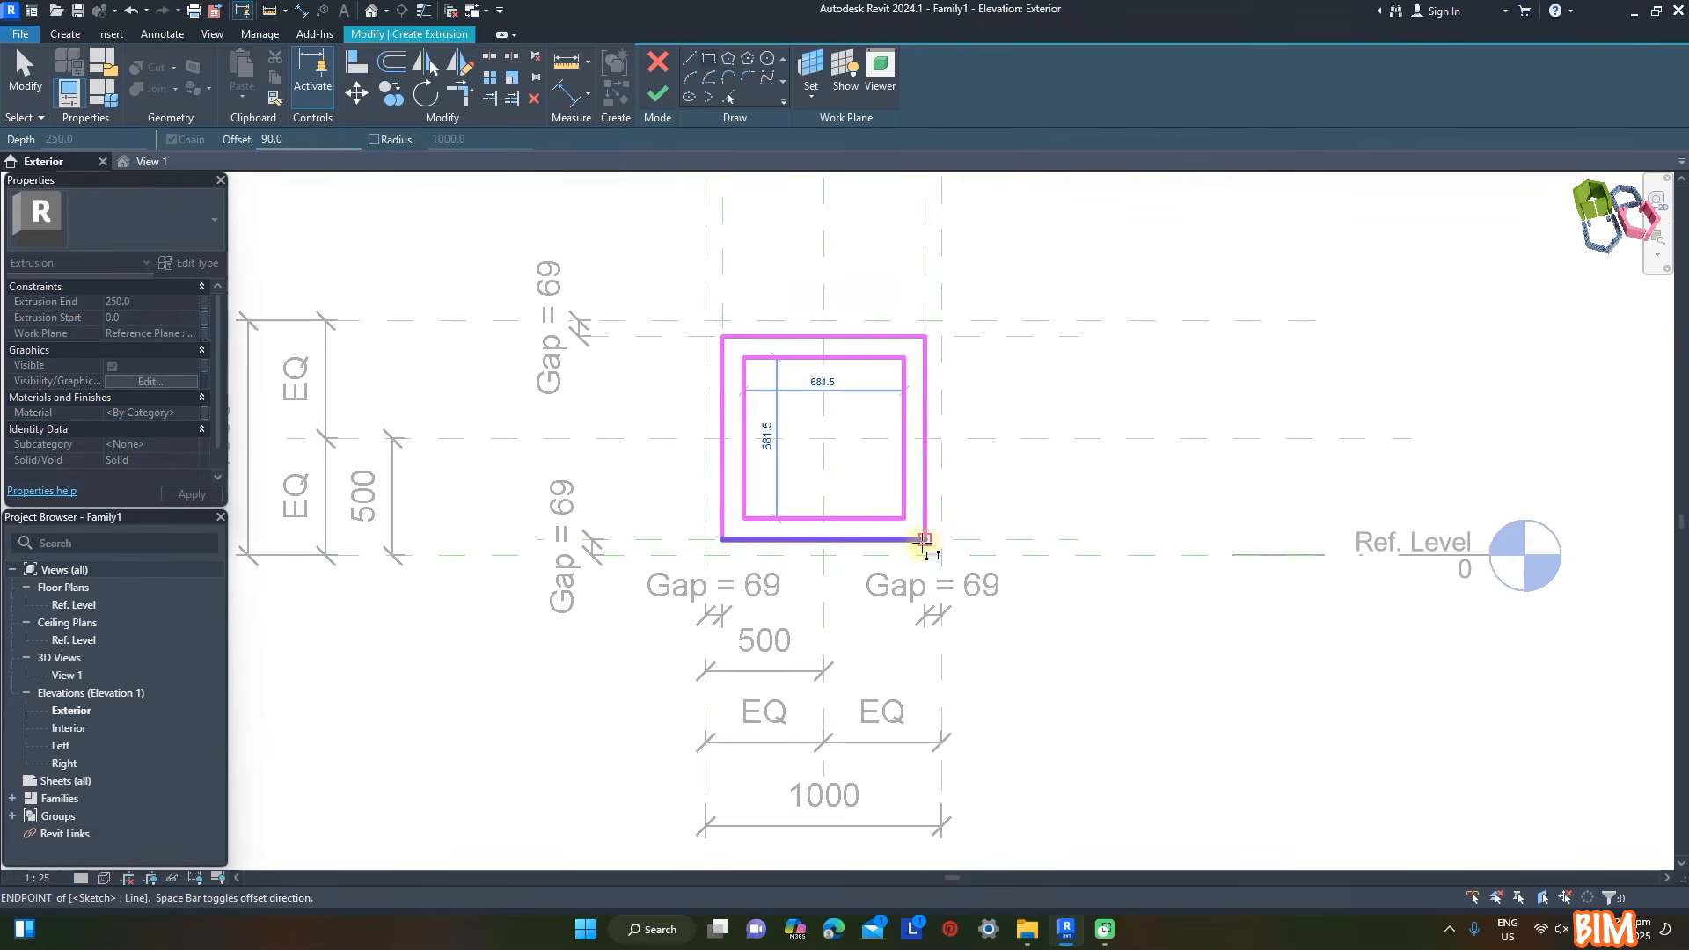
pyautogui.click(658, 93)
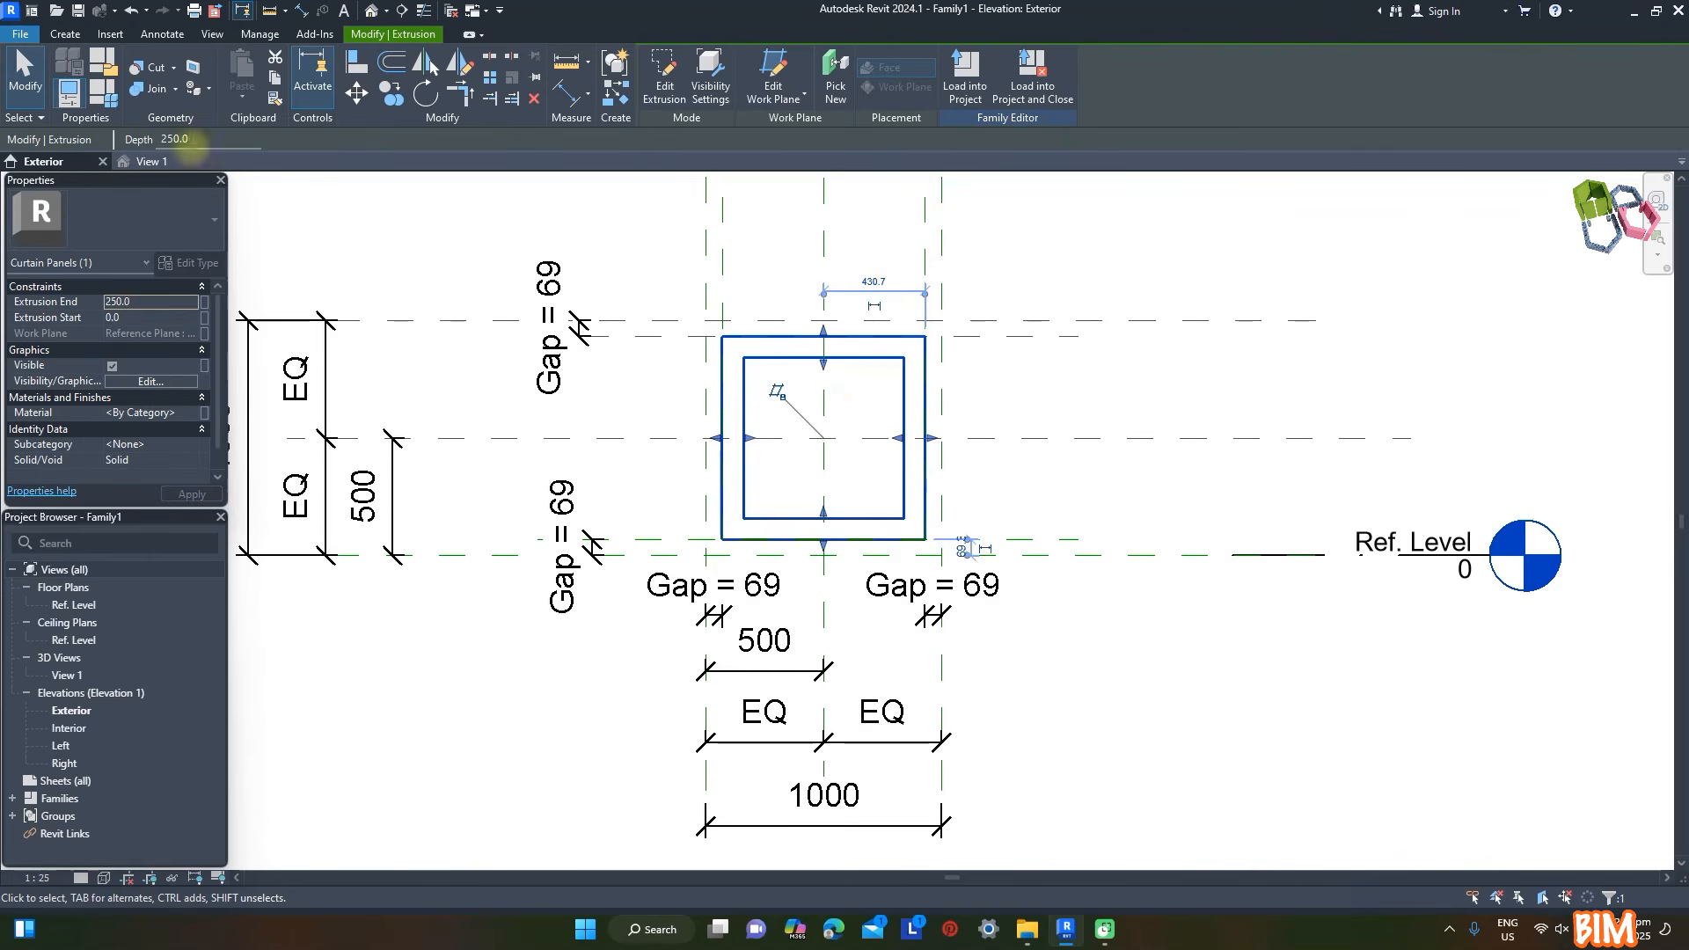
pyautogui.press('w')
pyautogui.press('t')
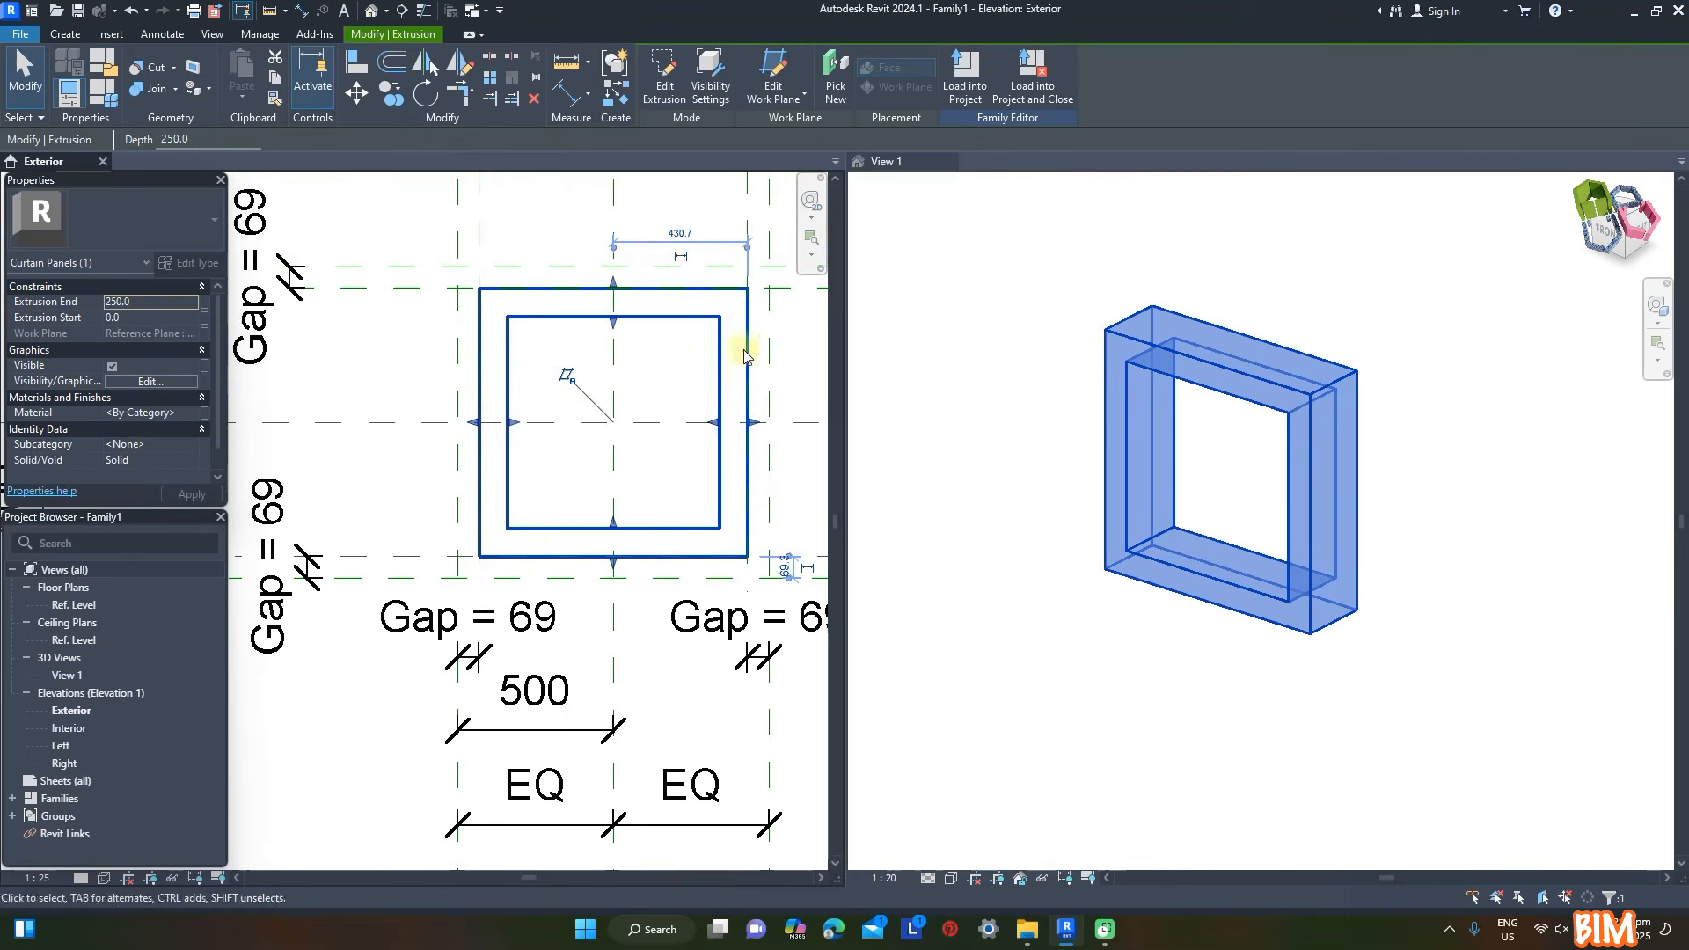
# - Set the frame's extrusion end to 300 mm and associate its material with a new type parameter named Frame
pyautogui.click(156, 301)
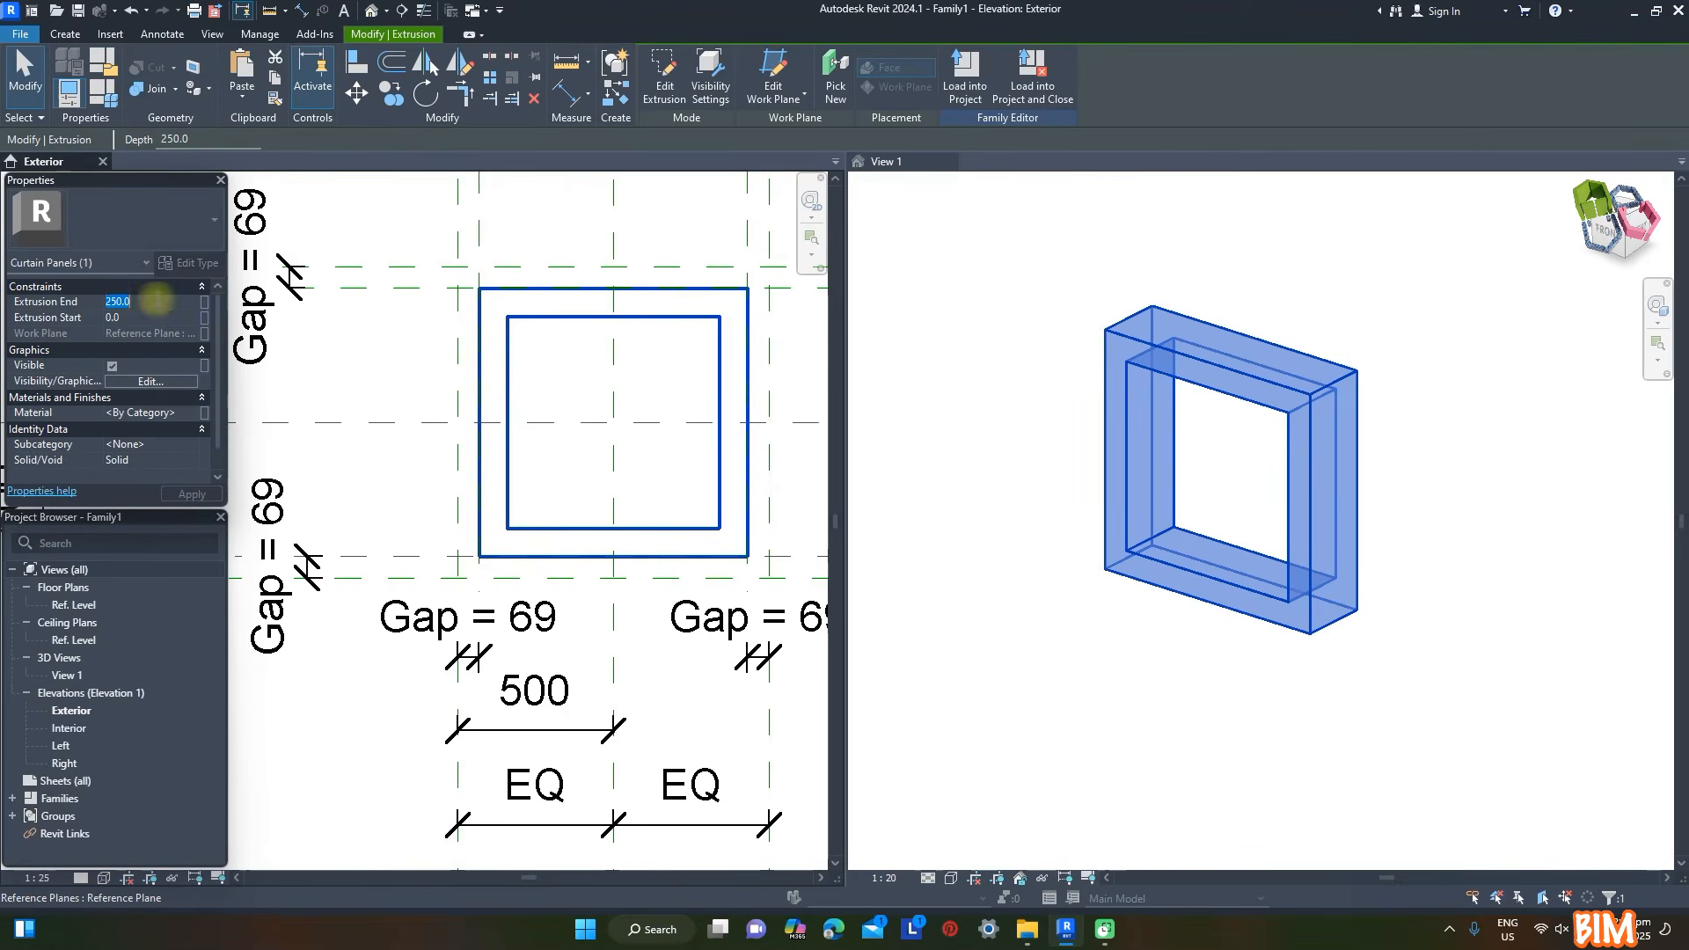
pyautogui.write('300')
pyautogui.click(205, 412)
pyautogui.click(290, 564)
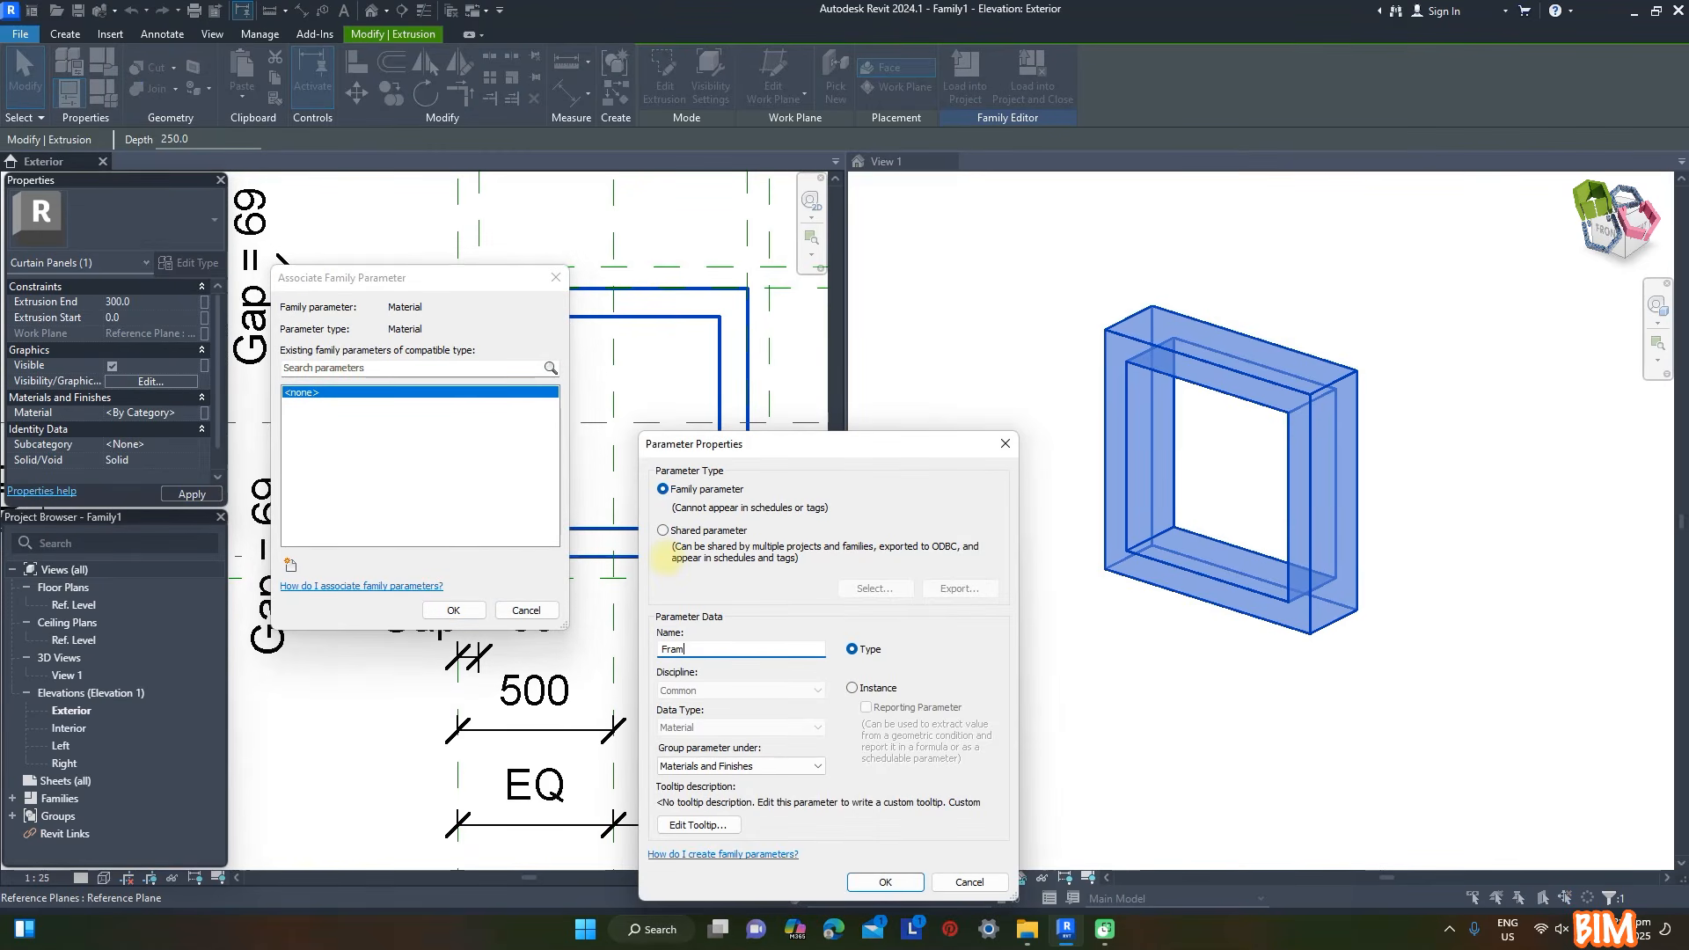
pyautogui.write('Frame')
pyautogui.press('Return')
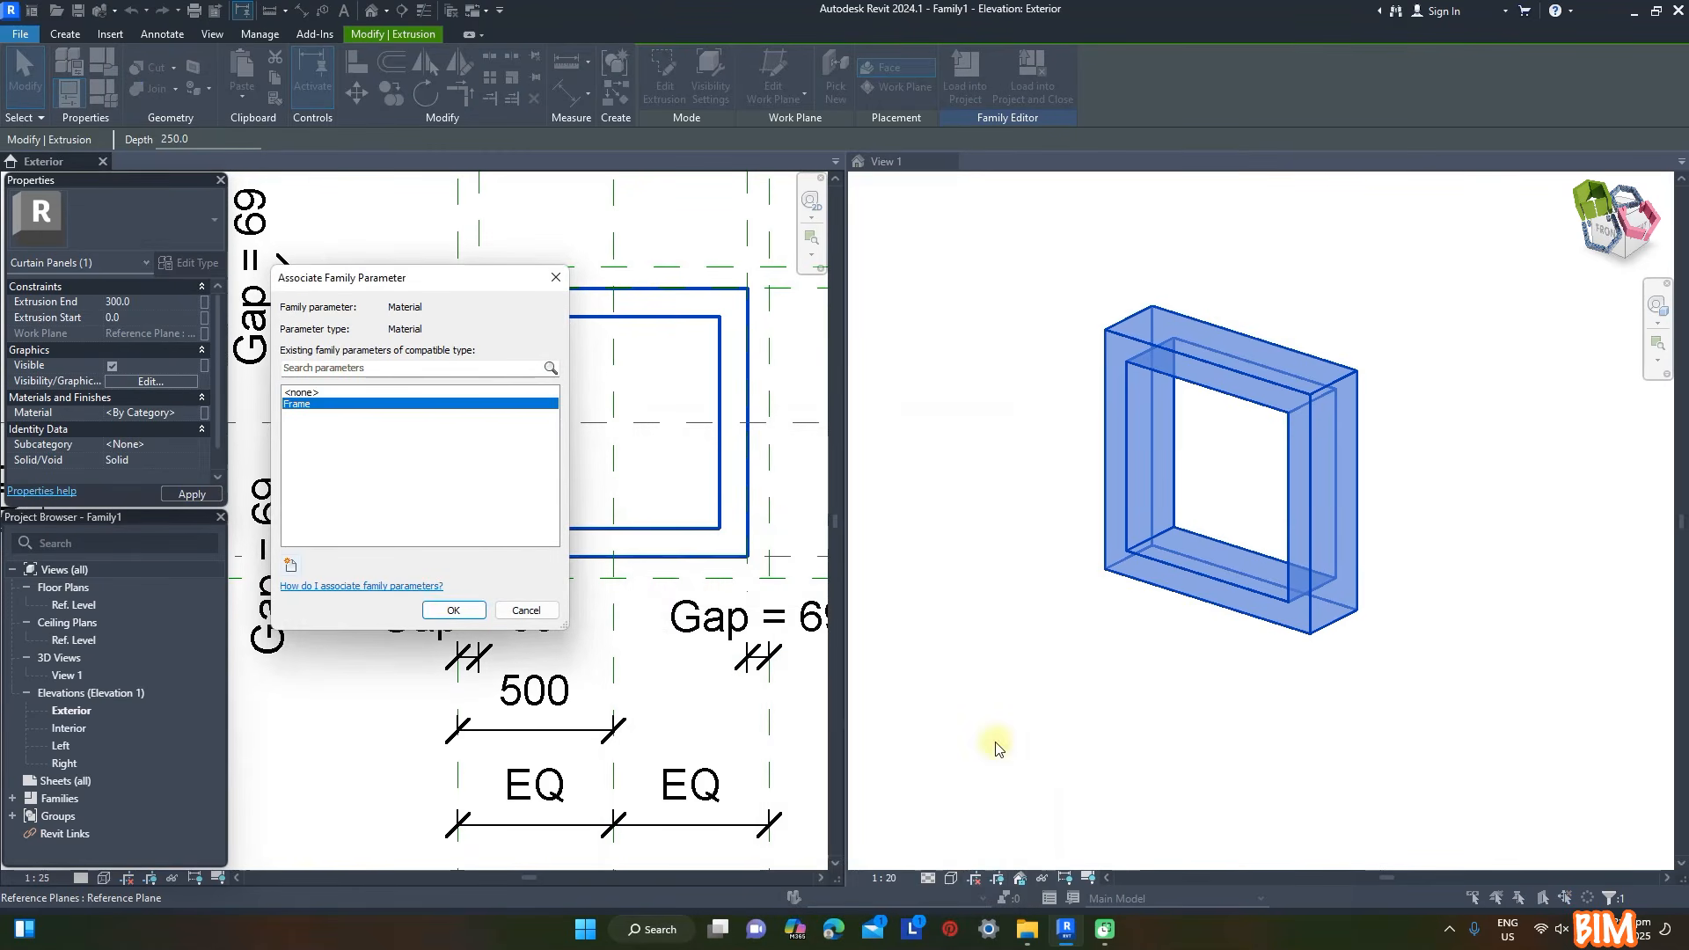
pyautogui.click(453, 614)
pyautogui.click(985, 538)
pyautogui.click(984, 538)
# - Set the family's Gap parameter to 8 mm and apply it
pyautogui.scroll(-1, 528, 401)
pyautogui.click(111, 106)
pyautogui.click(1393, 353)
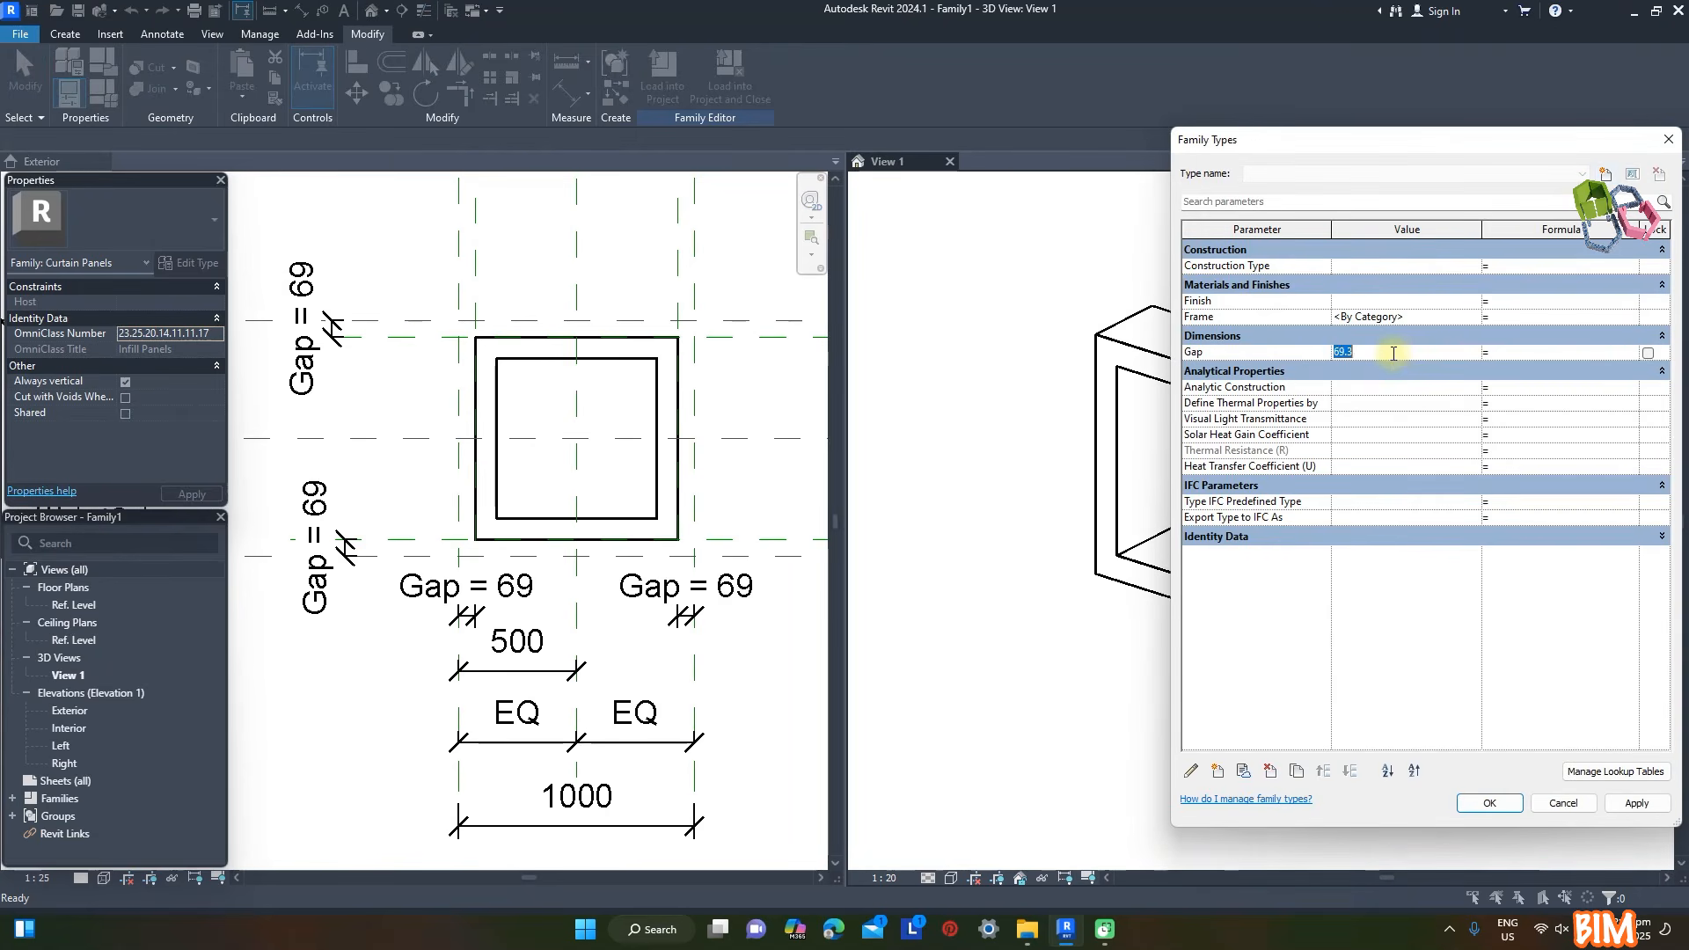
pyautogui.click(1638, 804)
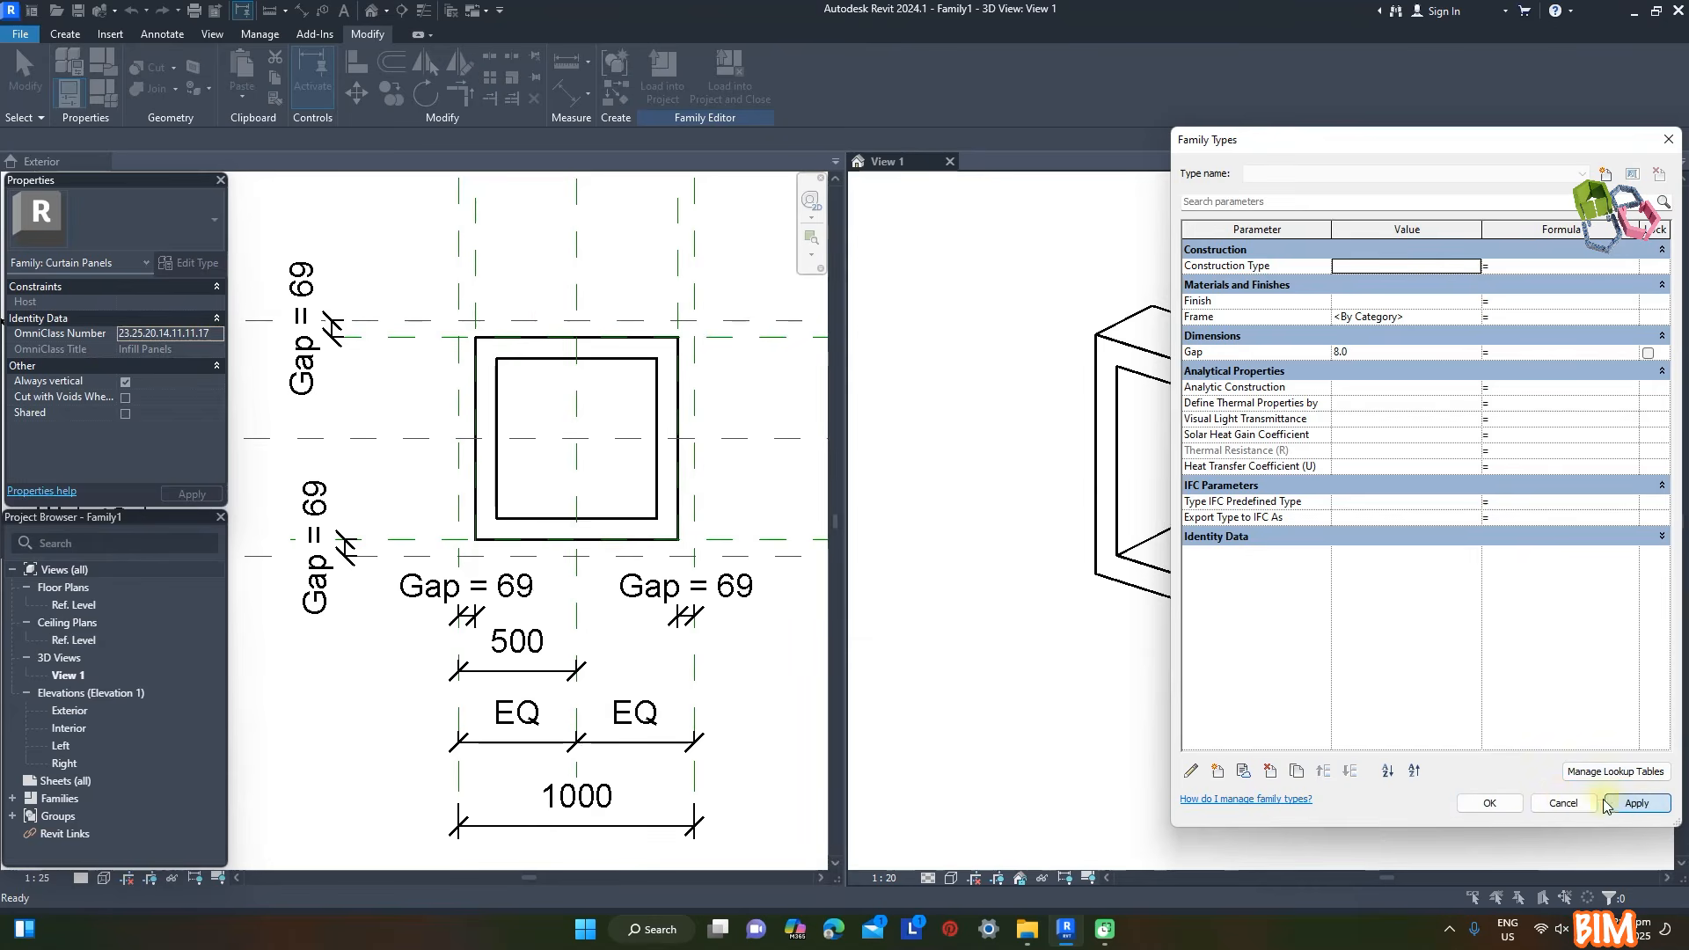
pyautogui.click(1475, 807)
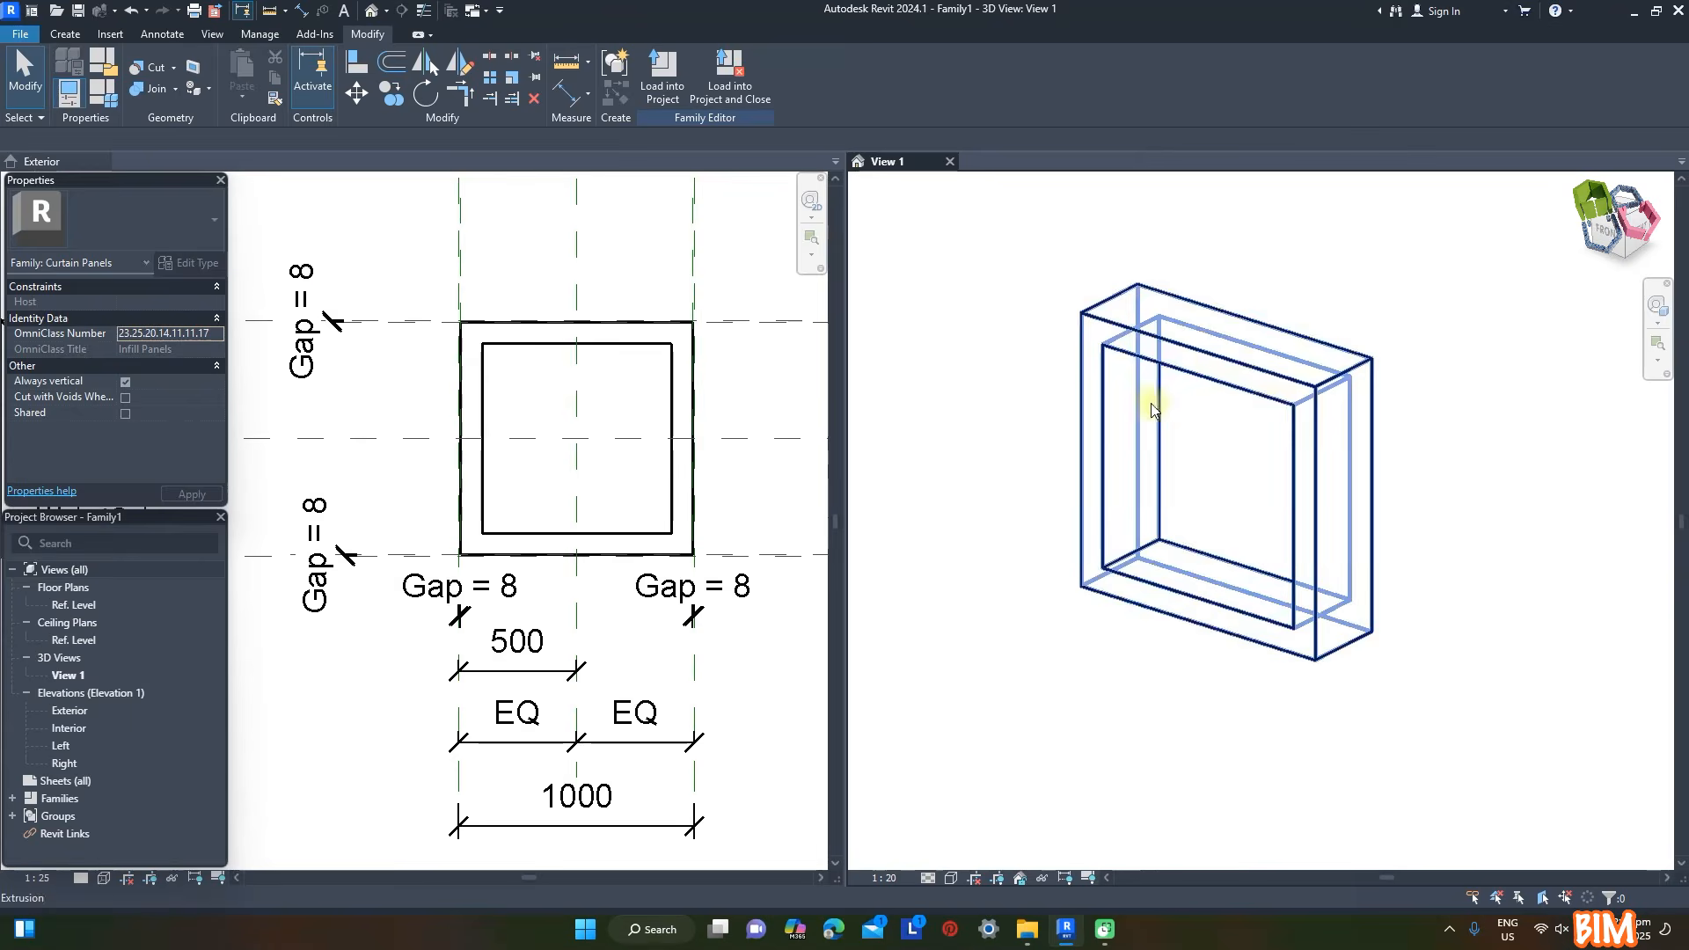
# - Start a new extrusion in the Exterior elevation and sketch a quarter-circle arc of 200 mm radius inside the frame
pyautogui.click(50, 162)
pyautogui.click(65, 33)
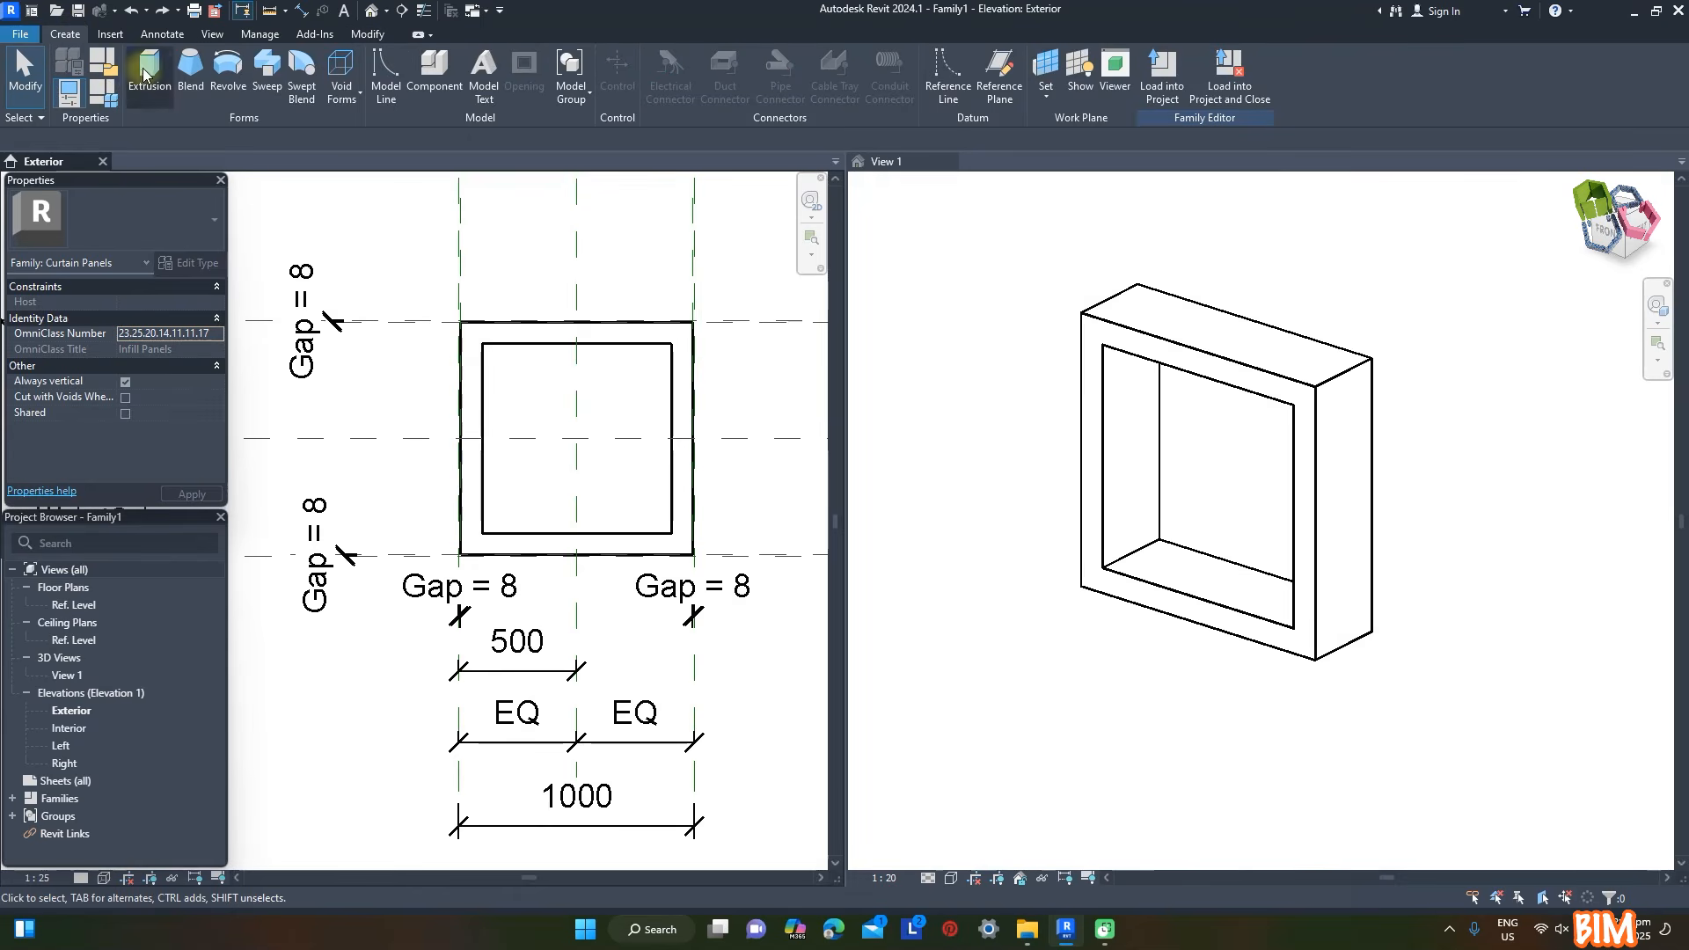
pyautogui.click(145, 75)
pyautogui.click(709, 84)
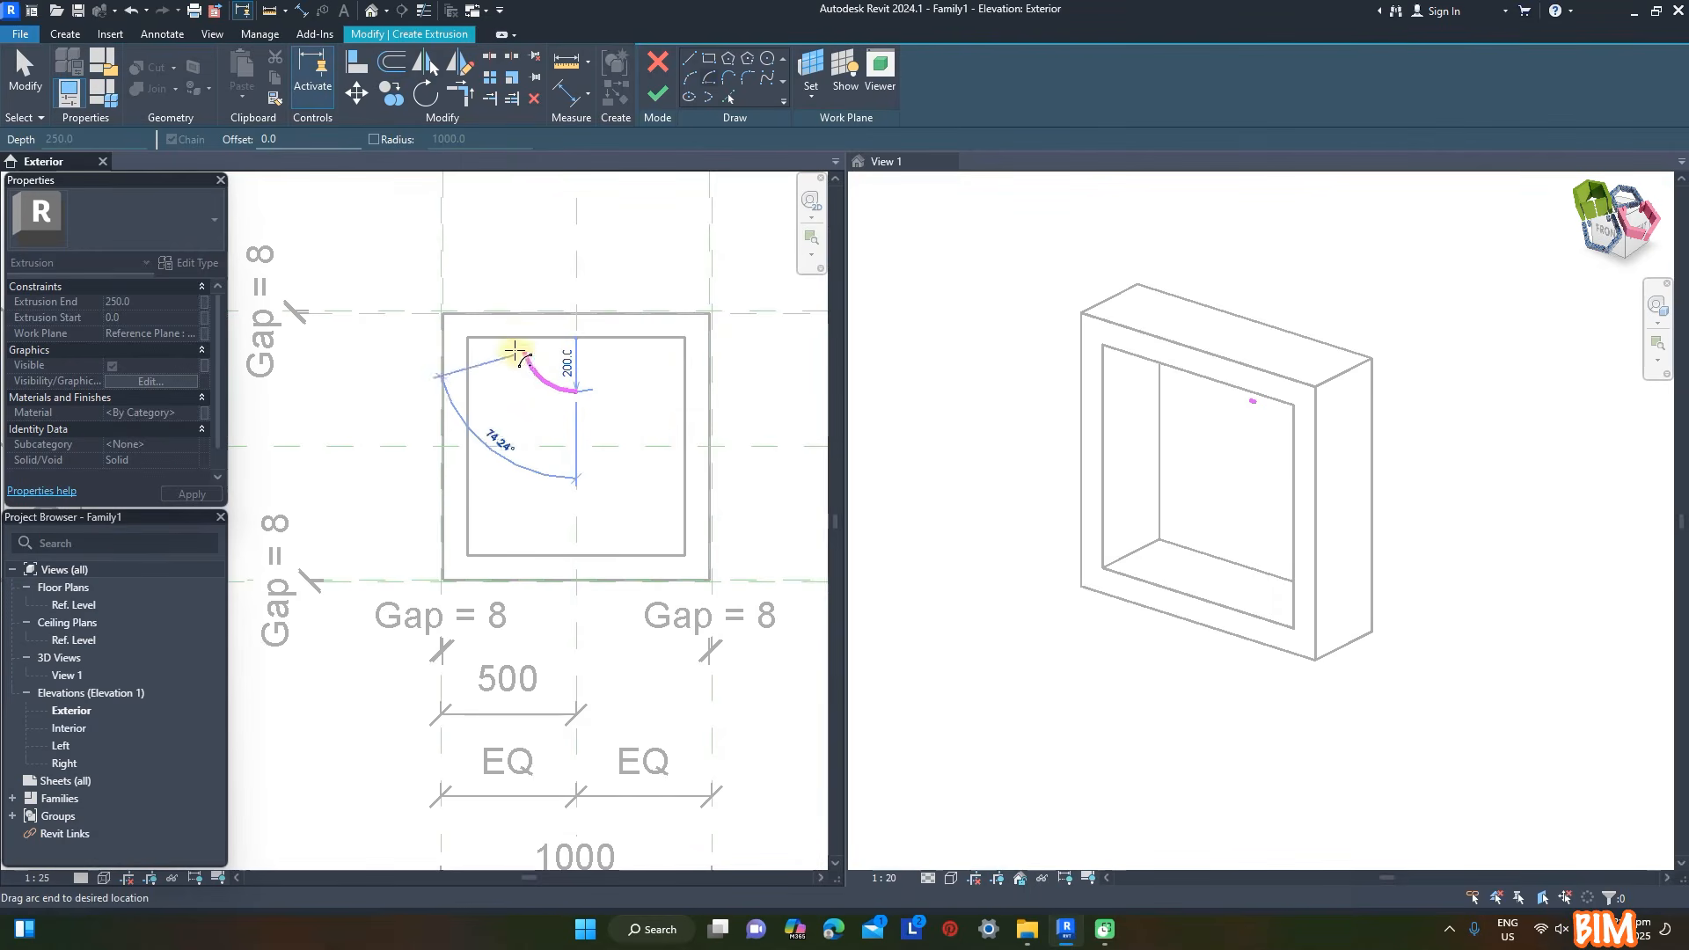
pyautogui.click(519, 339)
pyautogui.press('Escape')
pyautogui.press('Escape')
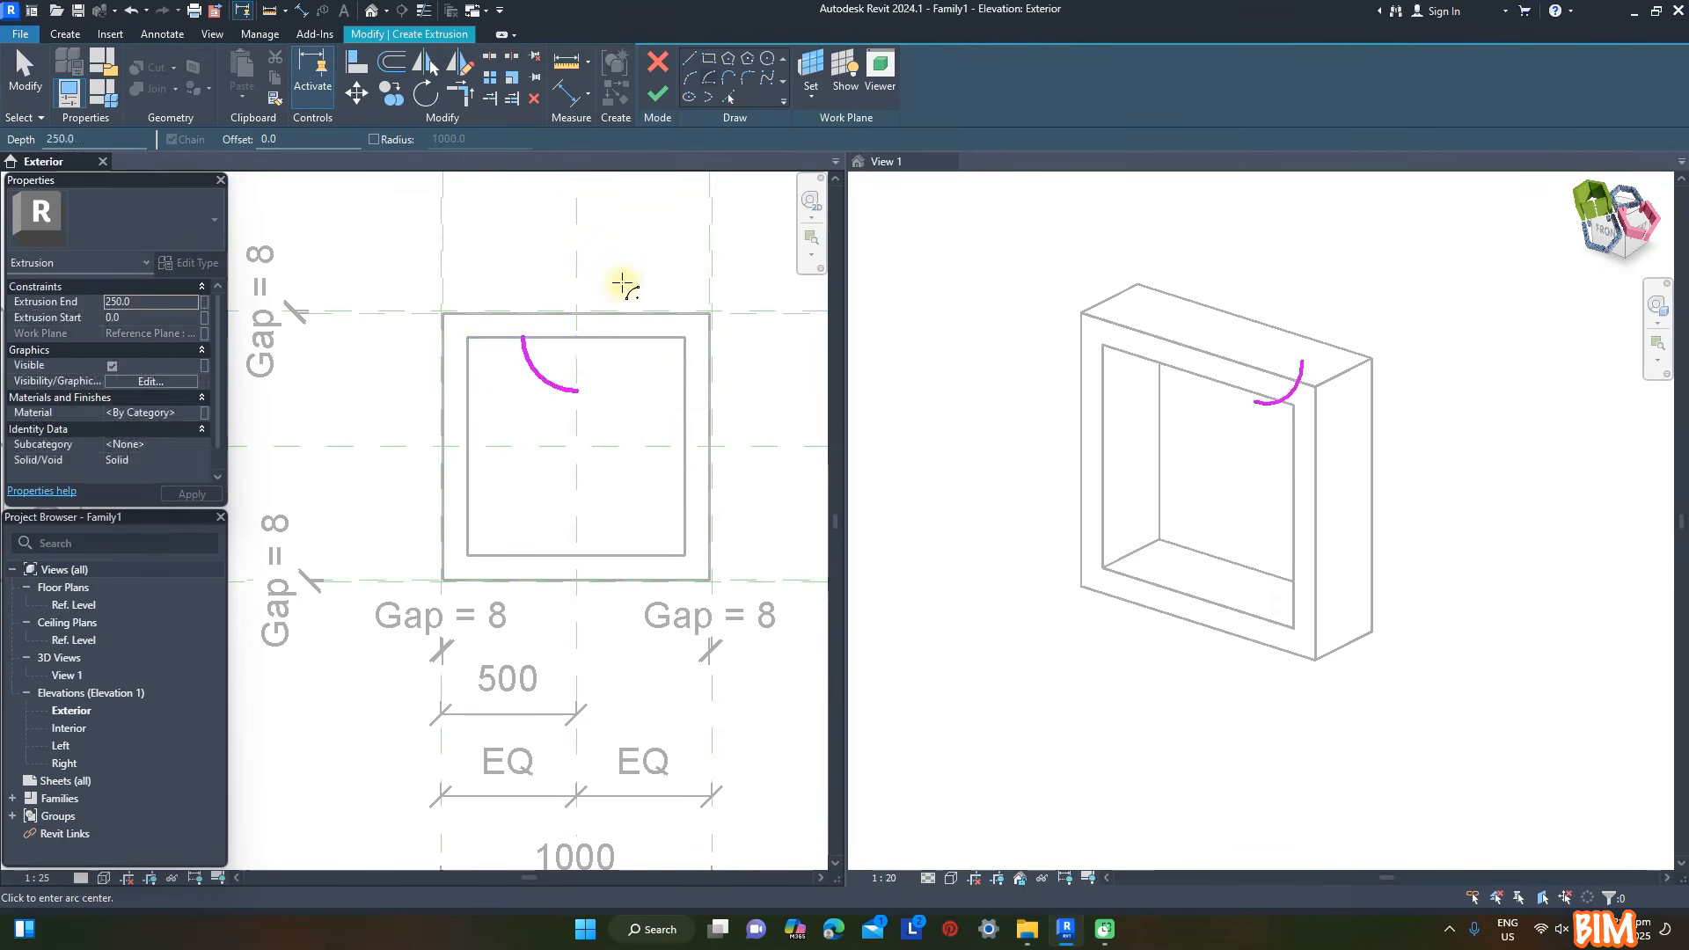
# - Move the arc so its ends lie on the frame's inner side edge and the horizontal centre plane
pyautogui.click(514, 354)
pyautogui.press('m')
pyautogui.press('v')
pyautogui.click(576, 392)
pyautogui.click(521, 446)
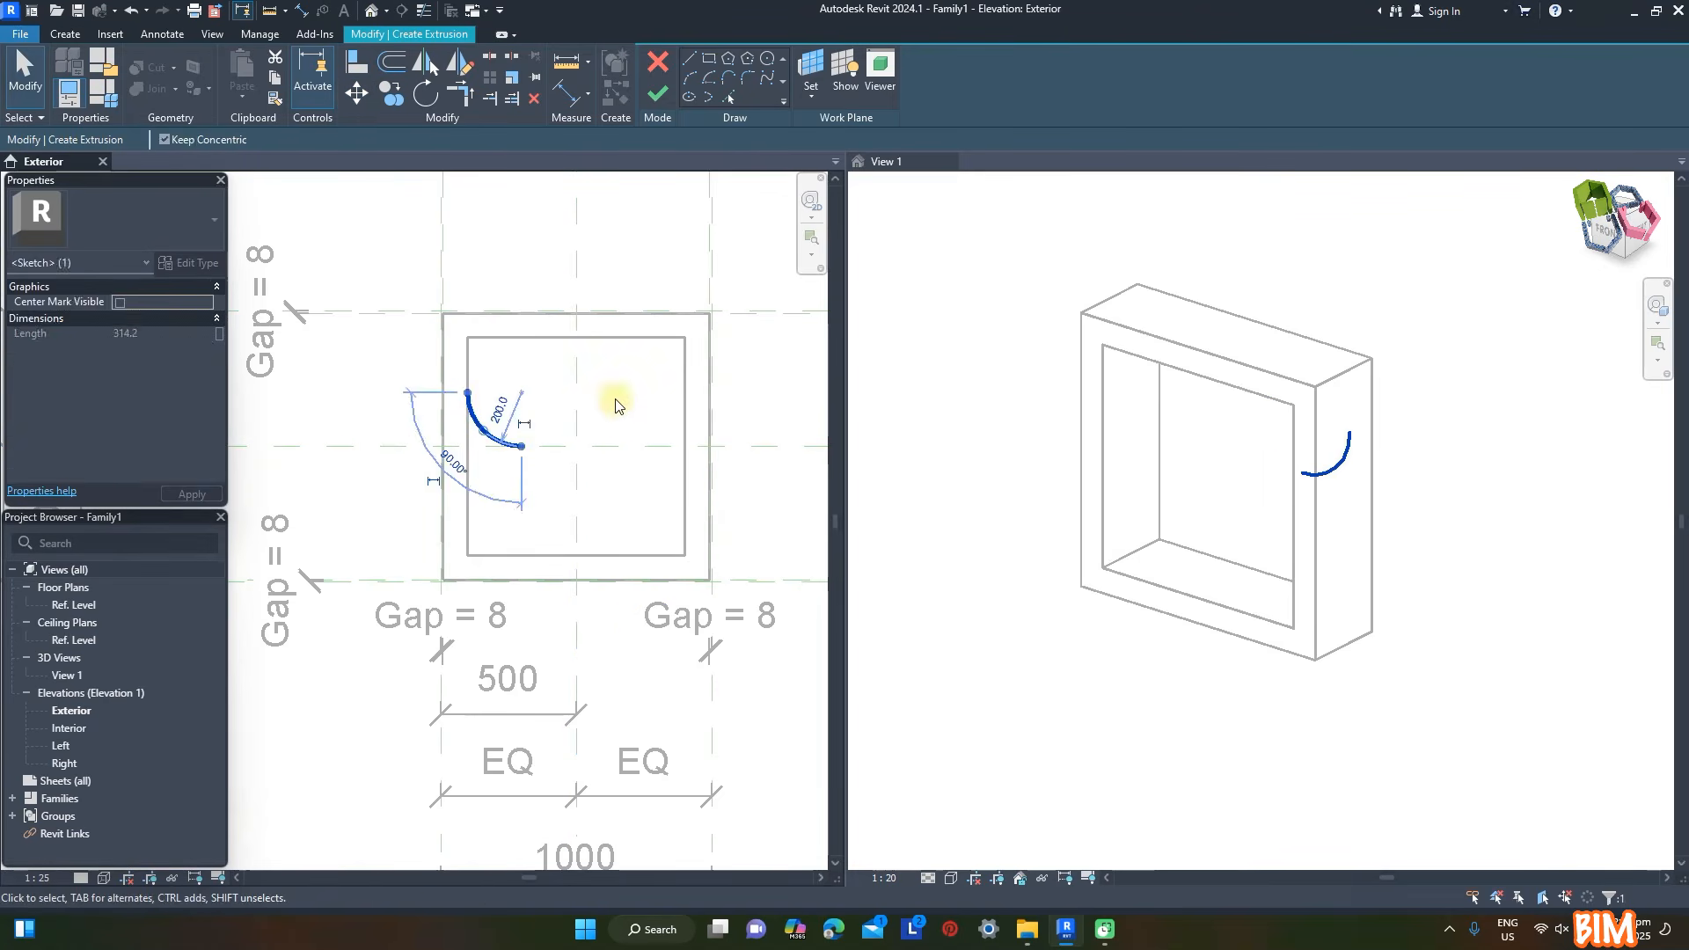
pyautogui.press('Escape')
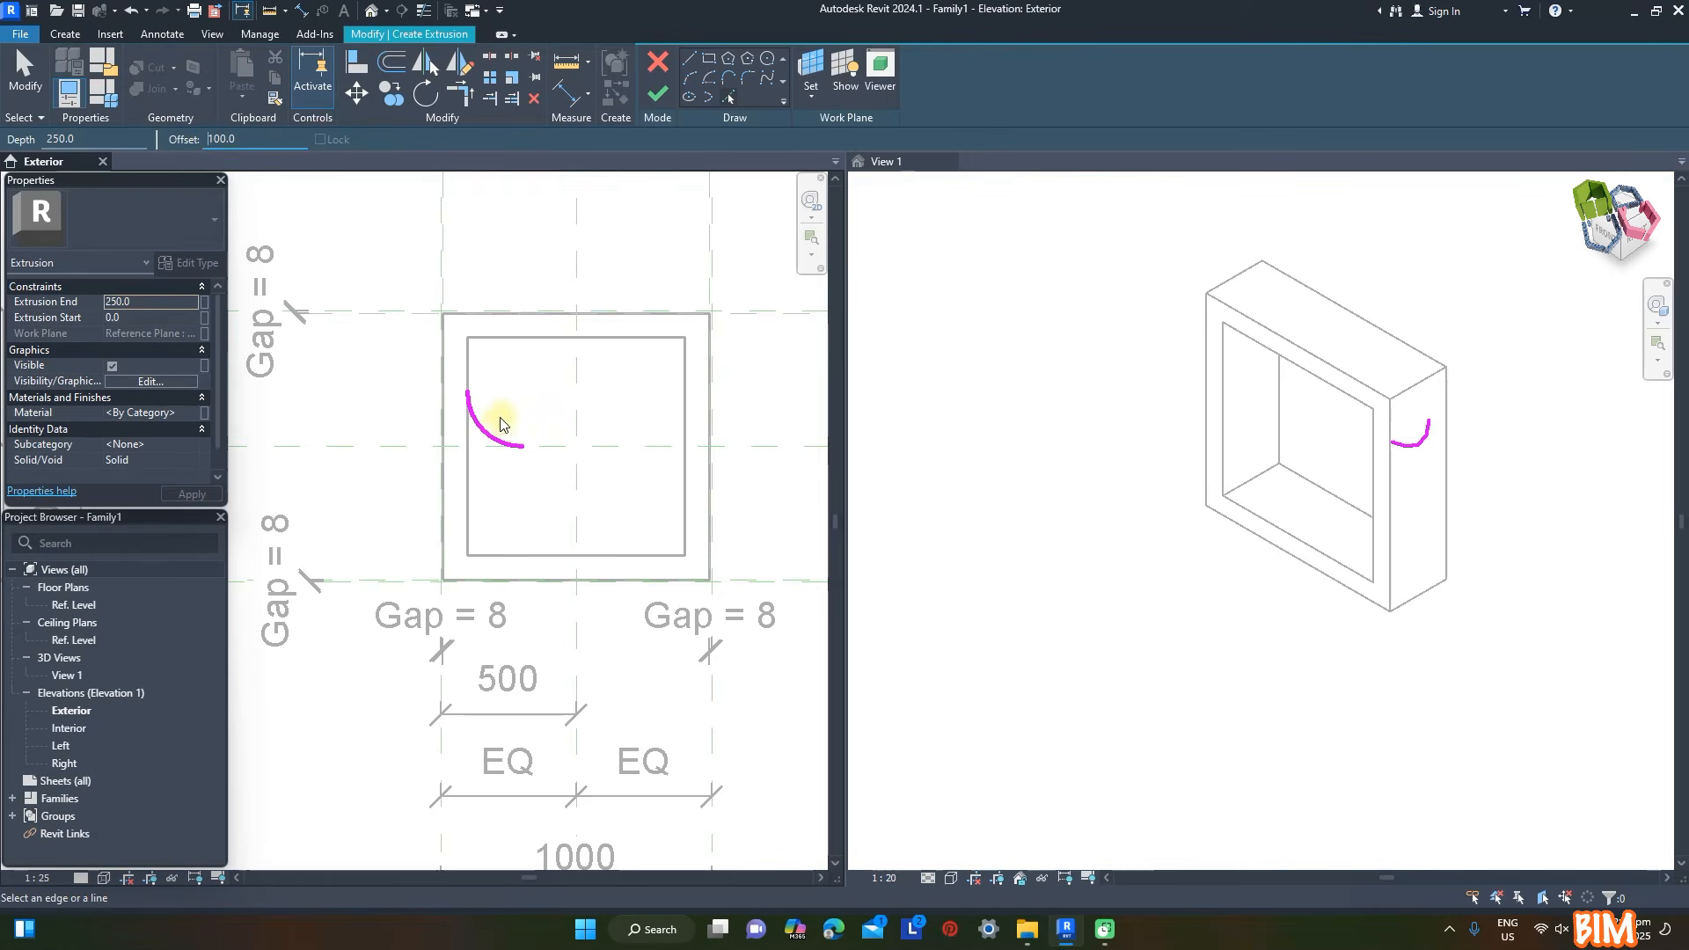
# - Offset the arc 100 mm inward, and mirror both arcs across the diagonal from the frame's inner corner to its centre
pyautogui.press('Escape')
pyautogui.moveTo(395, 364); pyautogui.dragTo(576, 479)
pyautogui.click(460, 62)
pyautogui.click(467, 338)
pyautogui.click(576, 446)
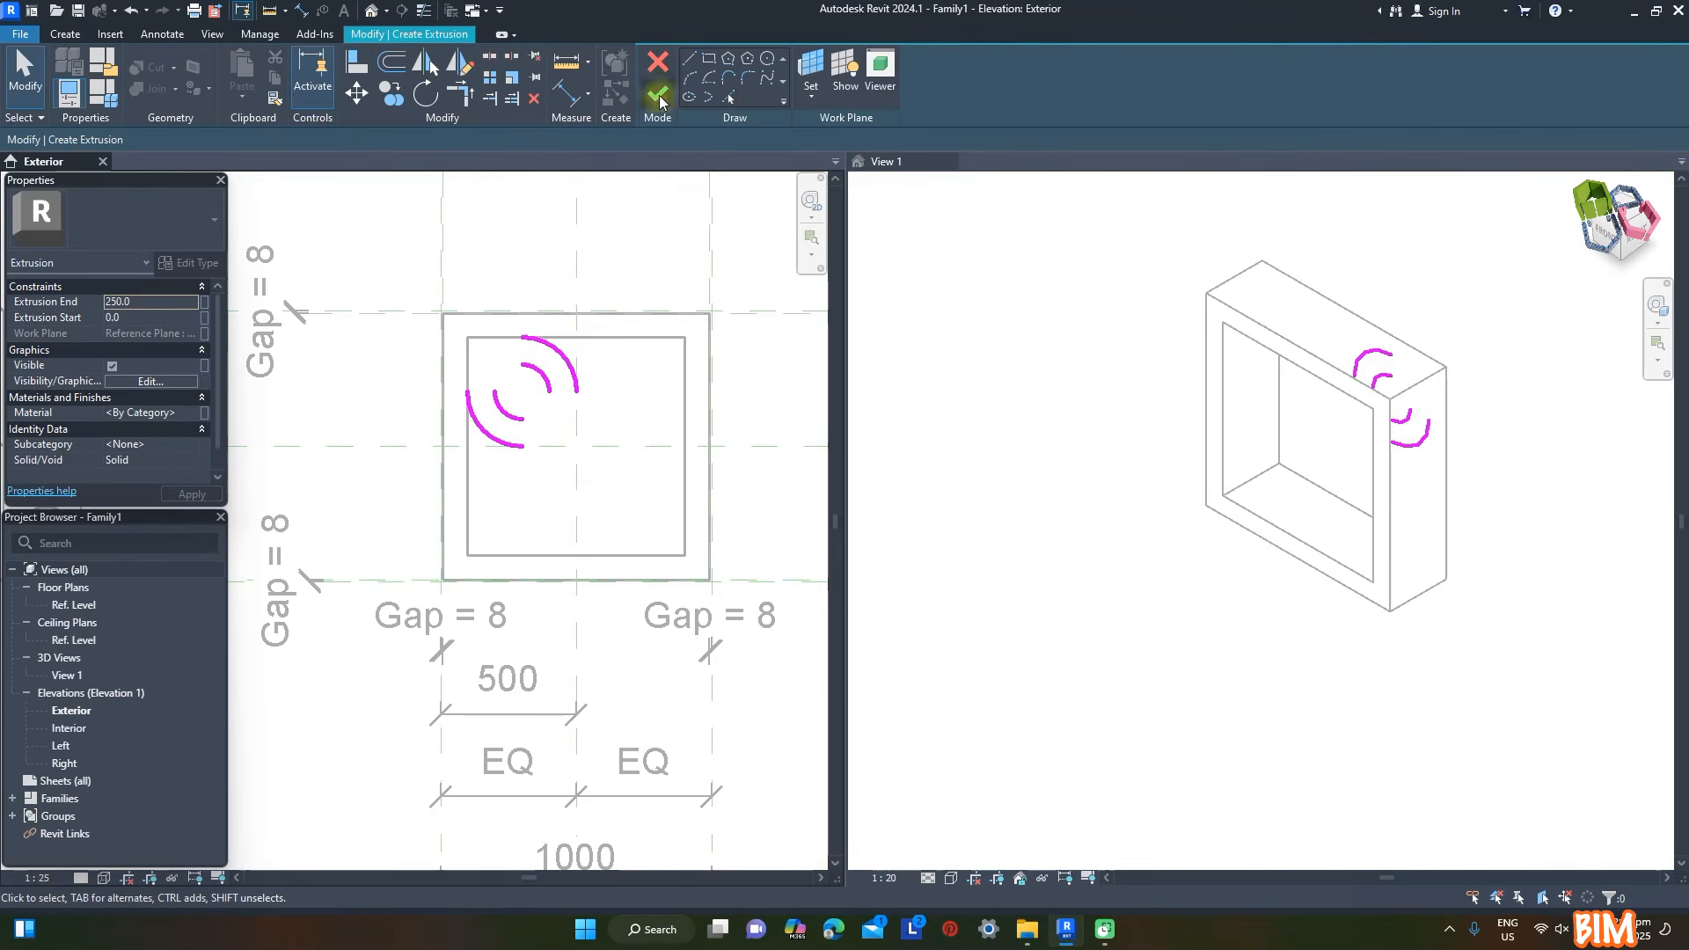
# - Join the outer and inner arcs with straight lines meeting at square corners on the petal's outer tip
pyautogui.click(687, 67)
pyautogui.click(467, 392)
pyautogui.click(467, 336)
pyautogui.click(525, 336)
pyautogui.click(495, 364)
pyautogui.click(523, 365)
# - Sketch a circle centred on the intersection of the two centre reference planes
pyautogui.click(764, 62)
pyautogui.click(576, 446)
pyautogui.press('Return')
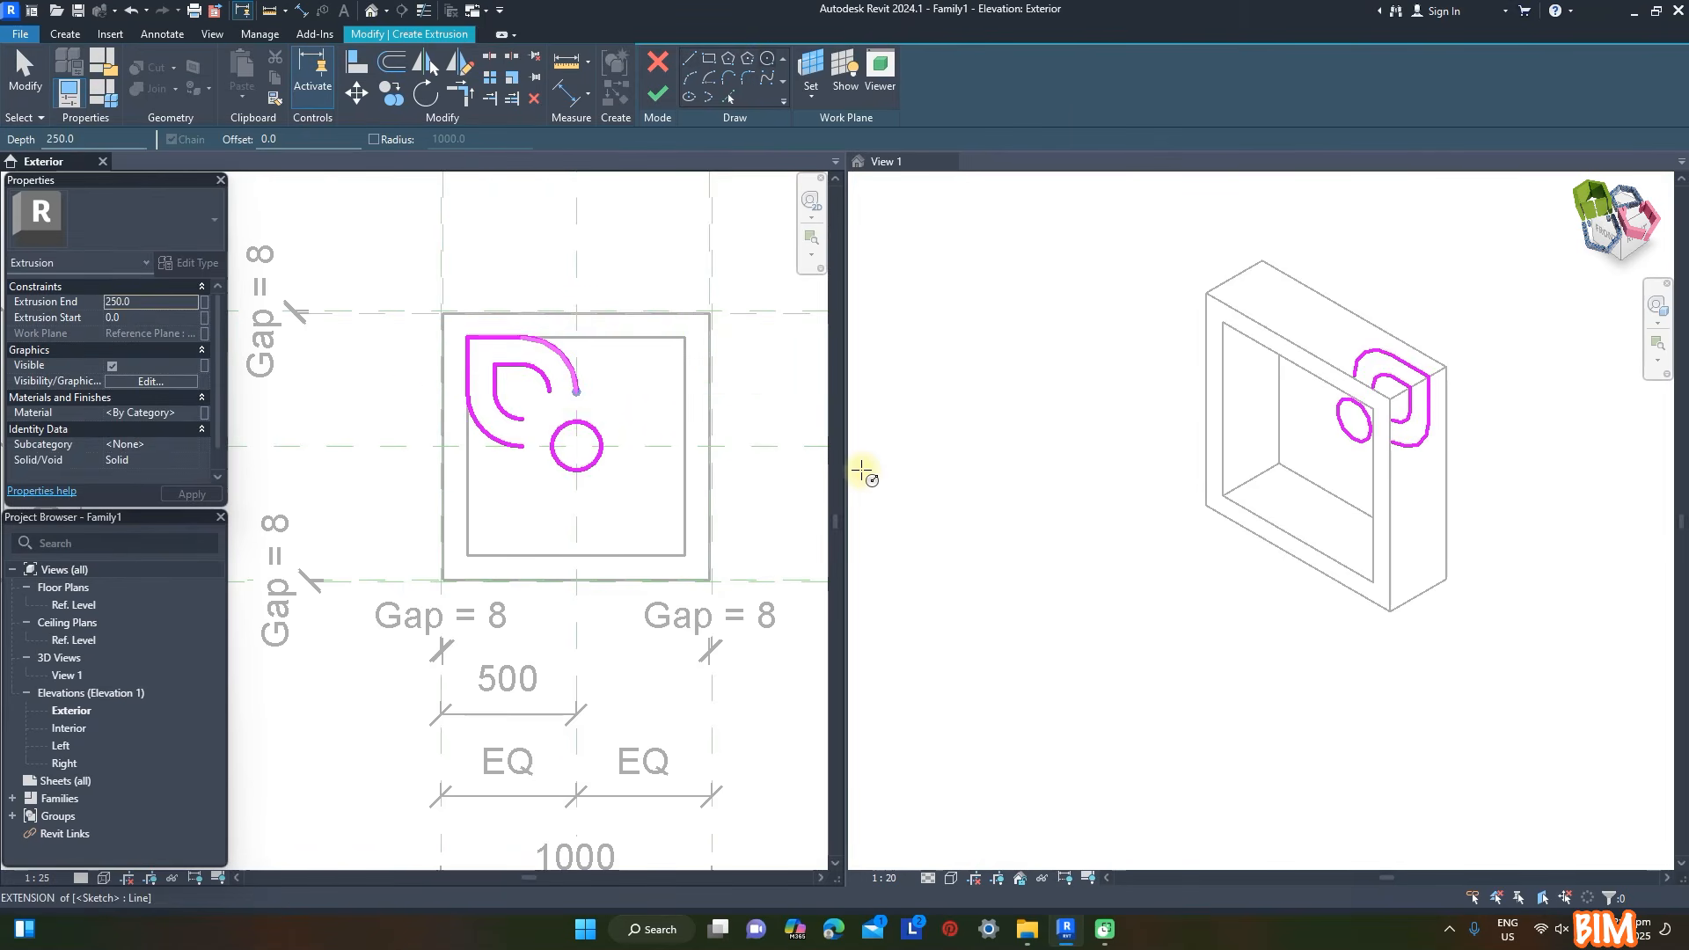
pyautogui.press('Escape')
# - Close the inner petal loop with two perpendicular lines meeting at the corner nearest the central circle
pyautogui.scroll(5, 529, 433)
pyautogui.click(689, 58)
pyautogui.click(509, 390)
pyautogui.click(590, 391)
pyautogui.click(591, 307)
pyautogui.press('Escape')
pyautogui.press('Escape')
# - Offset the central circle 90 mm outward, split it and trim it into a curved corner on the inner petal loop
pyautogui.click(648, 400)
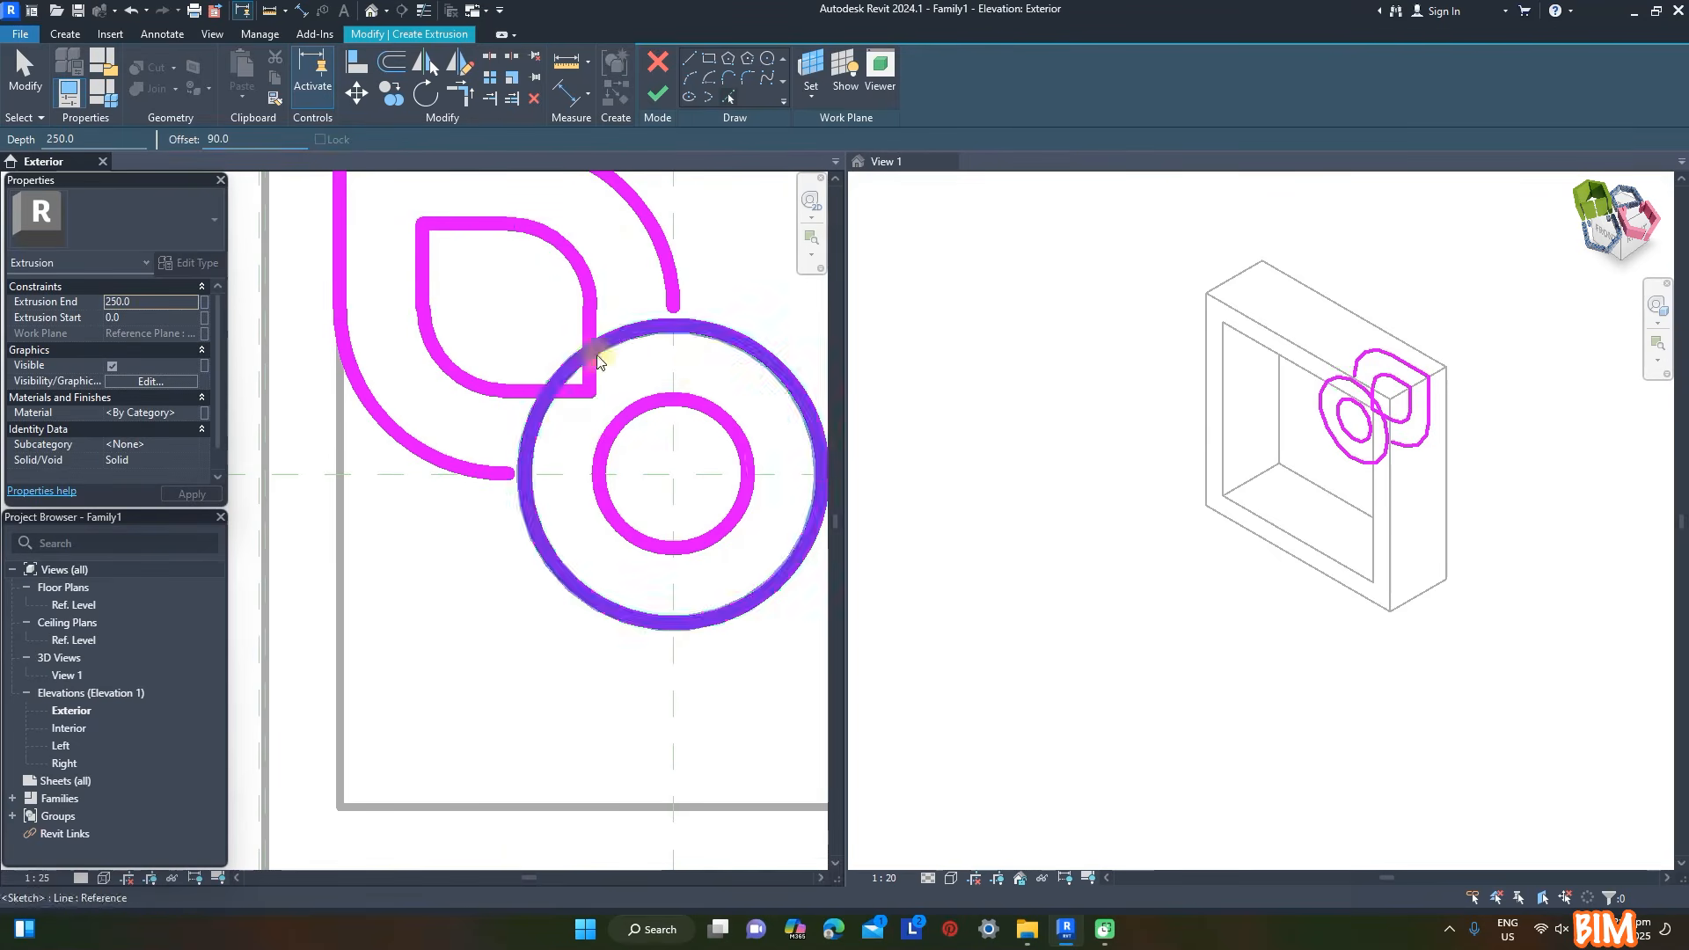
pyautogui.scroll(1, 620, 360)
pyautogui.click(488, 55)
pyautogui.click(664, 660)
pyautogui.click(459, 94)
pyautogui.scroll(1, 547, 388)
pyautogui.click(505, 396)
pyautogui.click(566, 363)
pyautogui.click(600, 303)
pyautogui.scroll(-4, 544, 451)
# - Mirror the petal across the vertical centre plane and both petals across the horizontal one to complete four petals
pyautogui.moveTo(330, 219); pyautogui.dragTo(657, 496)
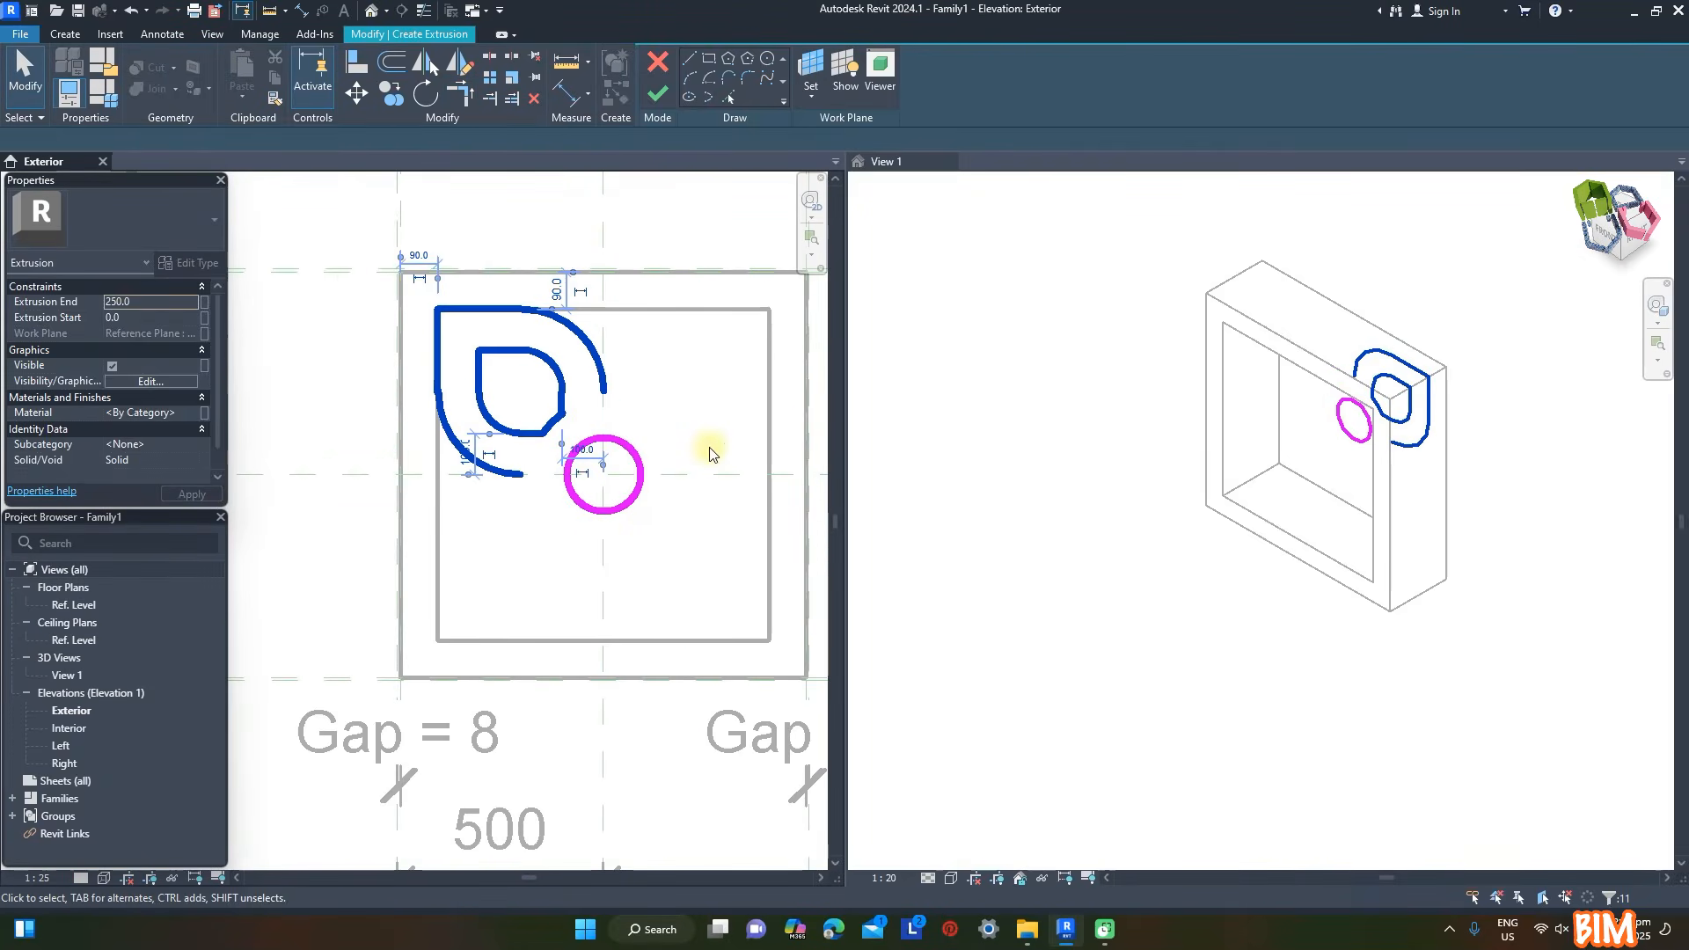
pyautogui.click(425, 61)
pyautogui.click(602, 244)
pyautogui.moveTo(347, 234); pyautogui.dragTo(821, 483)
pyautogui.click(426, 62)
pyautogui.click(356, 476)
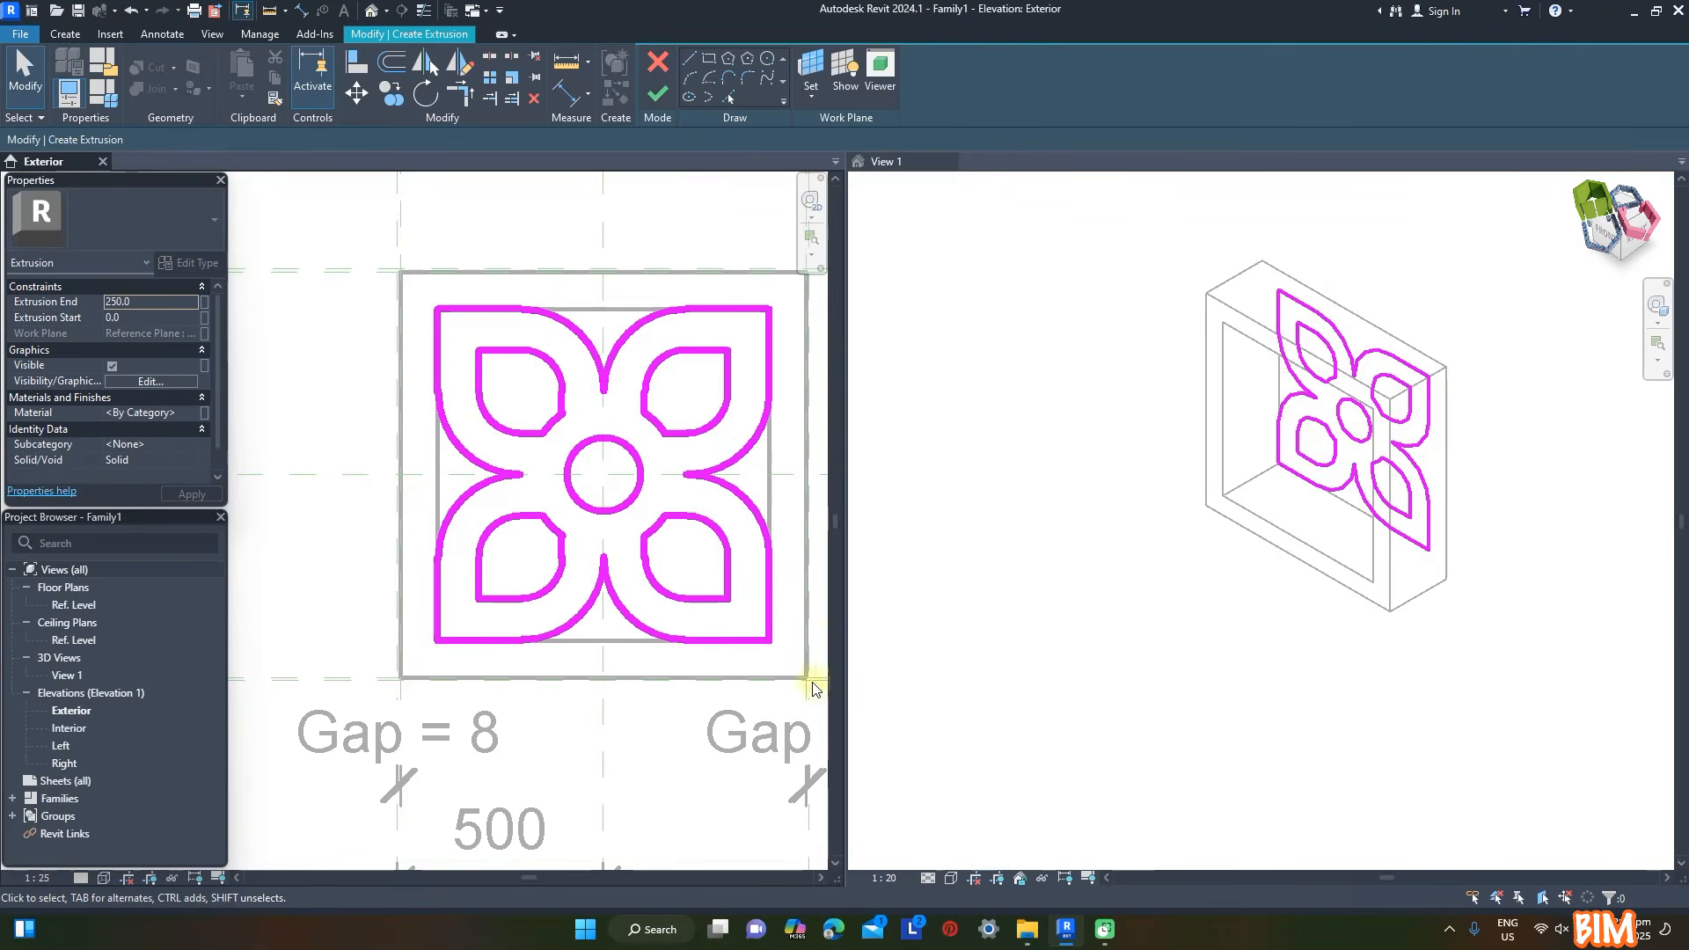
# - Set the pattern's extrusion end to 300 mm and start to 50 mm, finish the sketch and inspect it in 3D
pyautogui.write('300')
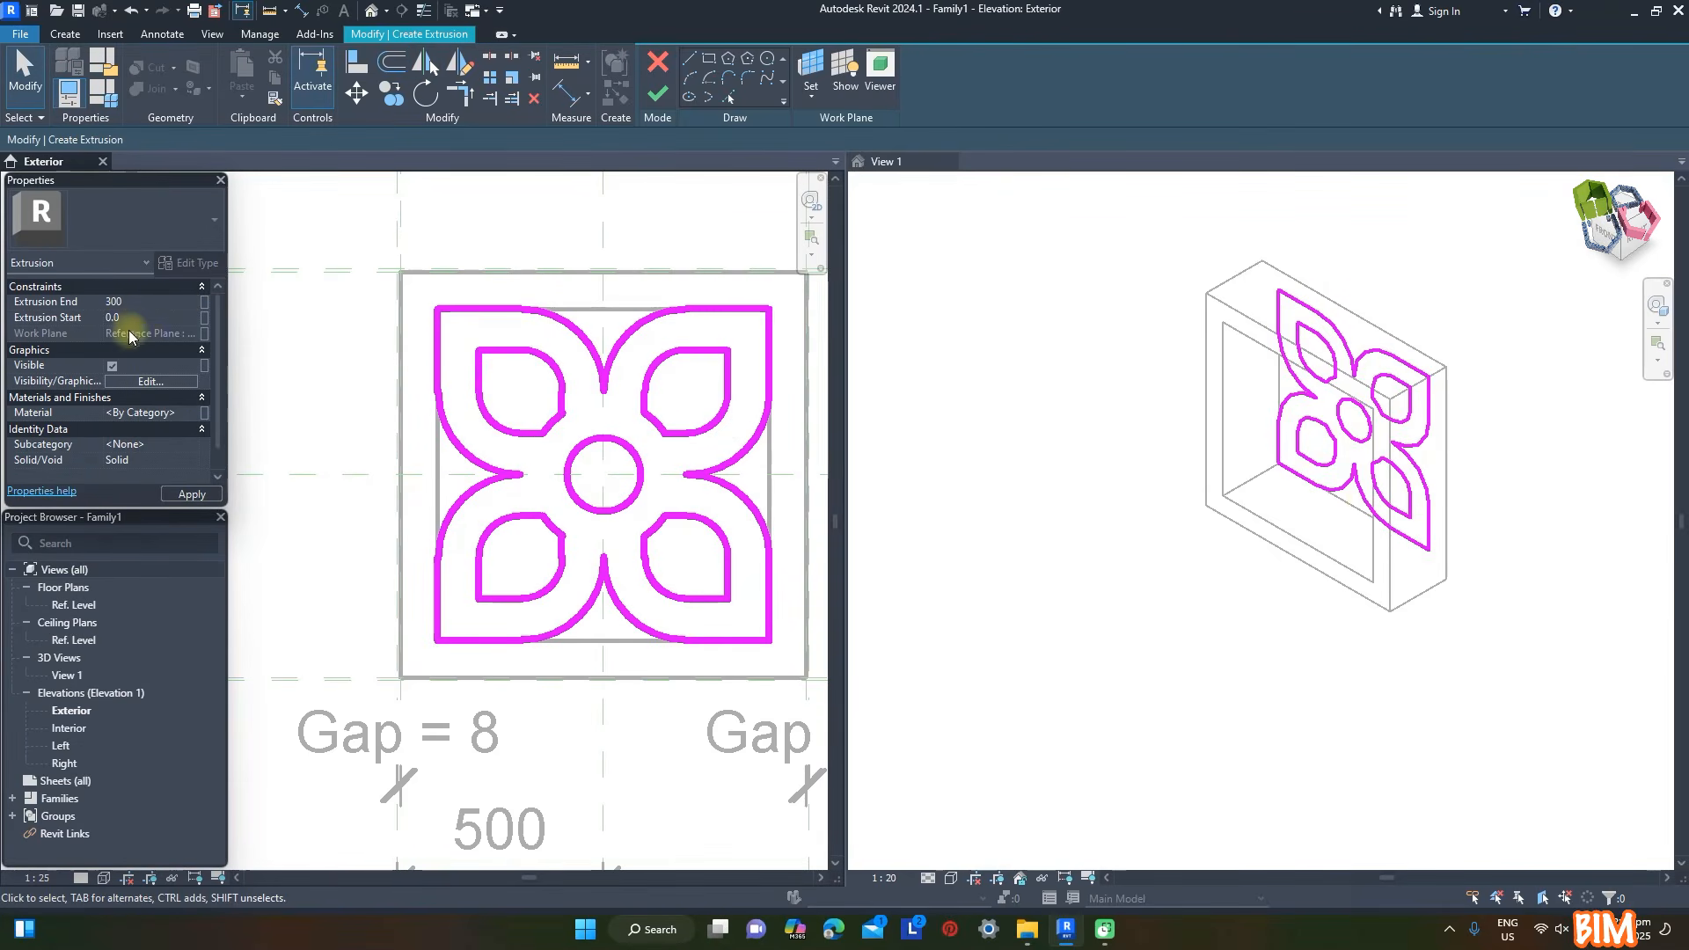
pyautogui.click(137, 319)
pyautogui.write('50')
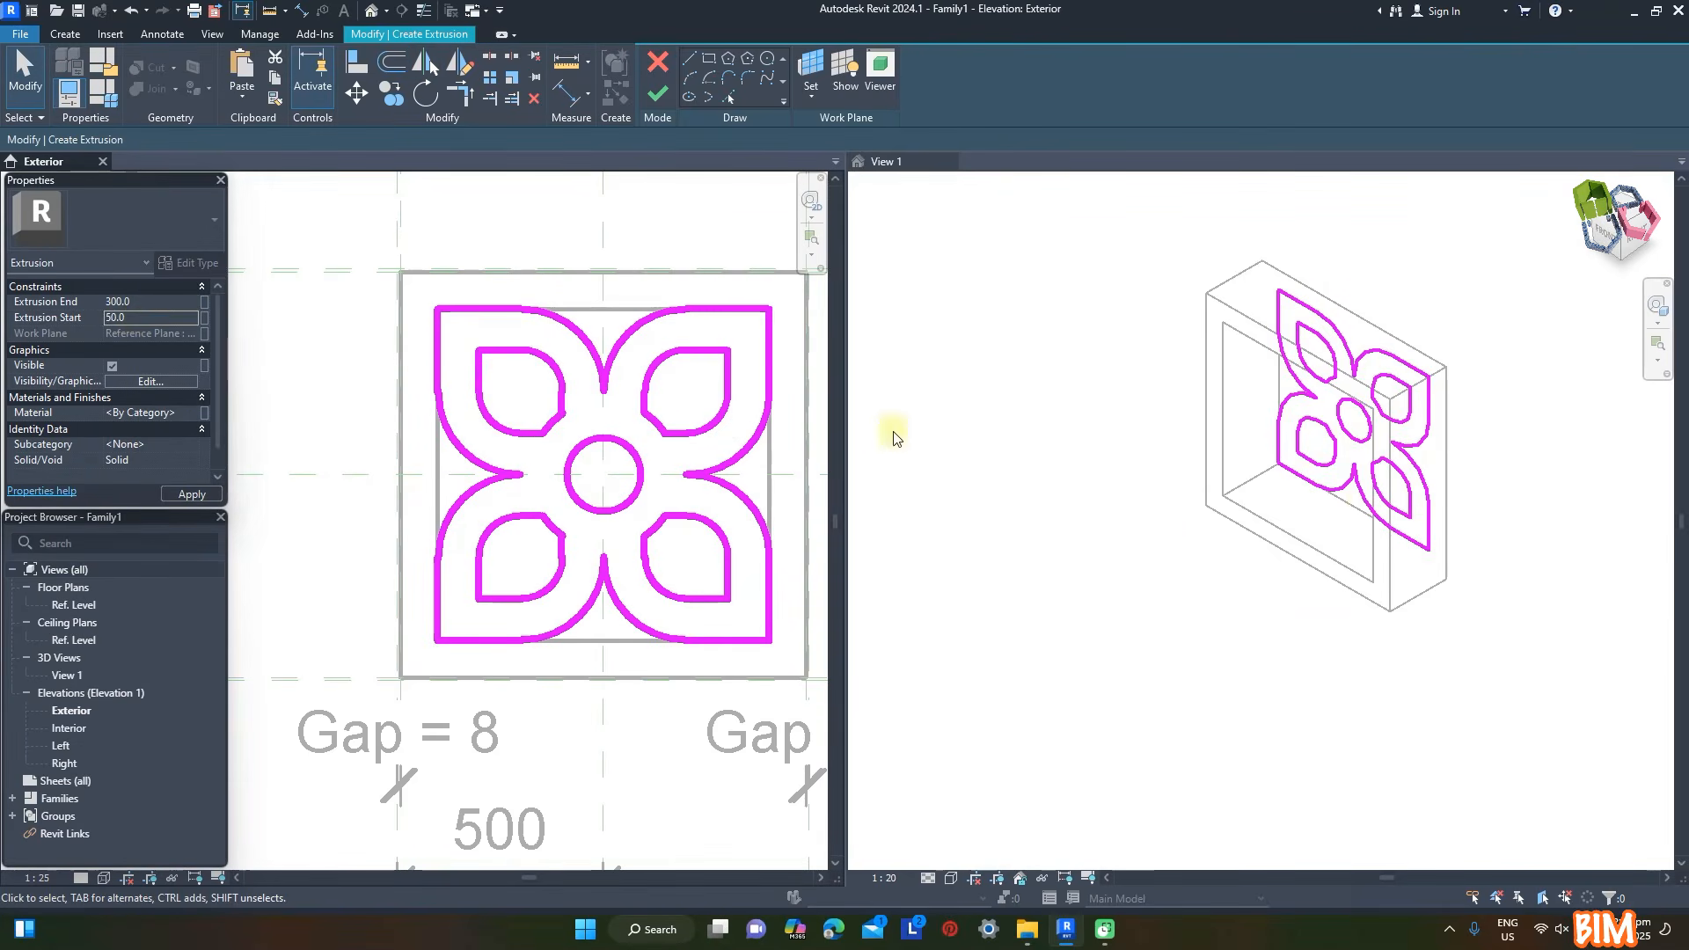
pyautogui.click(658, 98)
pyautogui.click(1328, 505)
pyautogui.keyDown('shift'); pyautogui.moveTo(1319, 651); pyautogui.dragTo(1047, 652, button='middle'); pyautogui.keyUp('shift')
pyautogui.scroll(1, 1447, 576)
pyautogui.click(1449, 580)
pyautogui.scroll(2, 1477, 352)
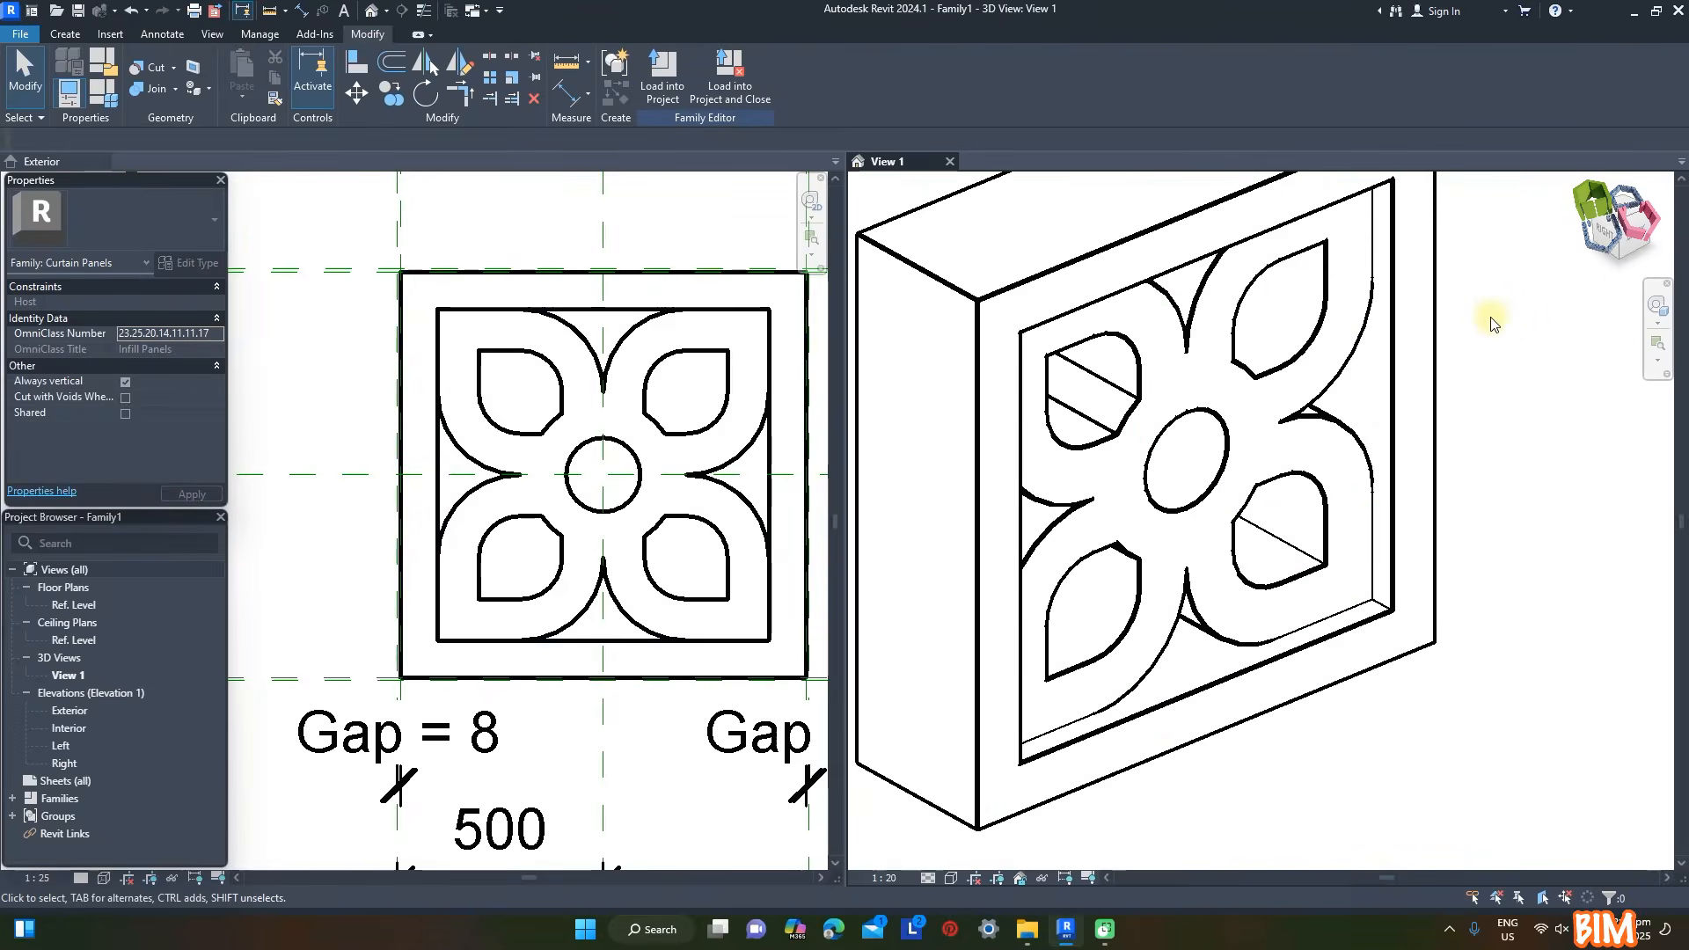
pyautogui.scroll(-3, 1504, 475)
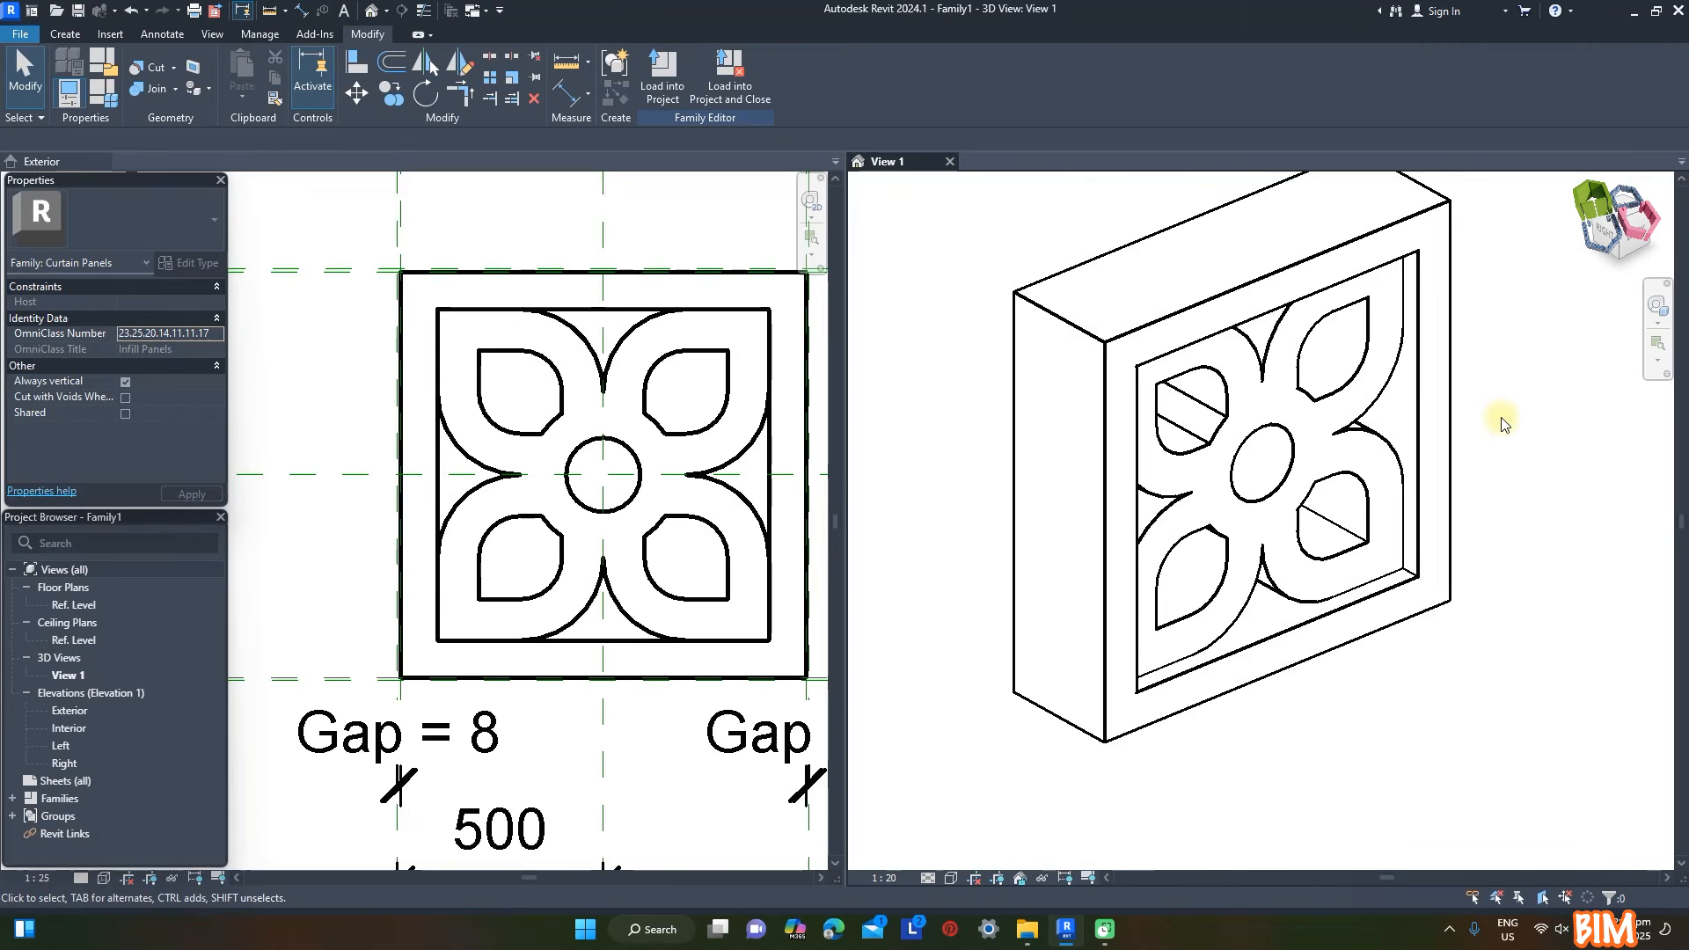
# - Associate the petal extrusion's material with a new type parameter named Pattern
pyautogui.click(516, 401)
pyautogui.click(485, 410)
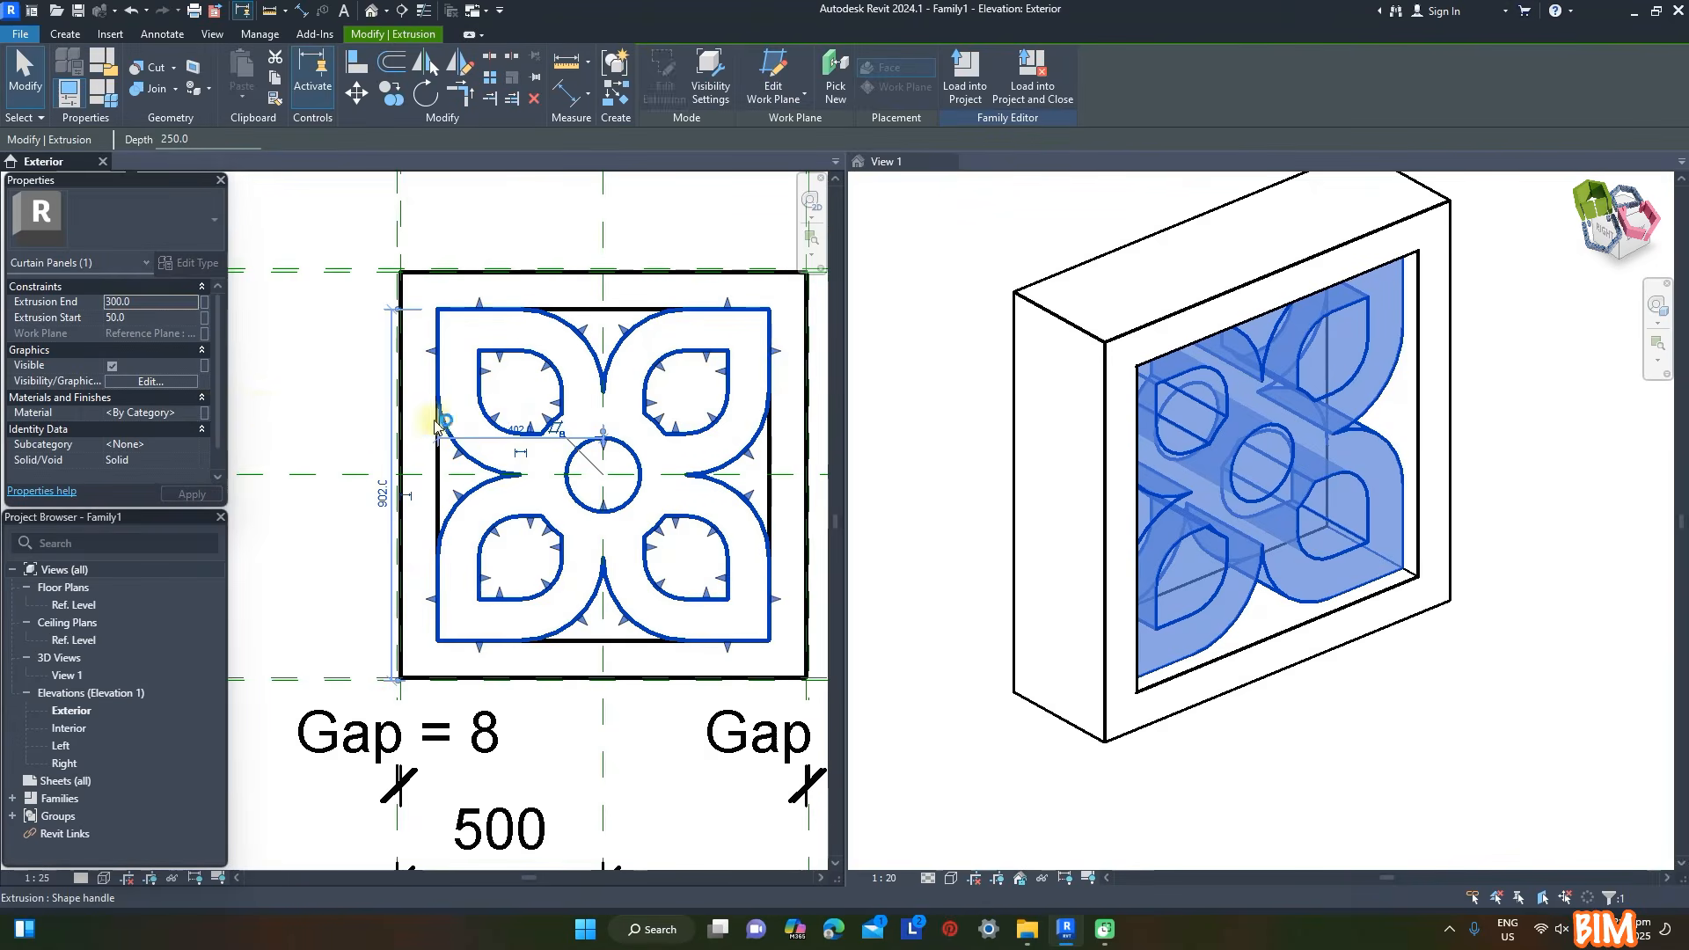
pyautogui.click(204, 412)
pyautogui.click(291, 566)
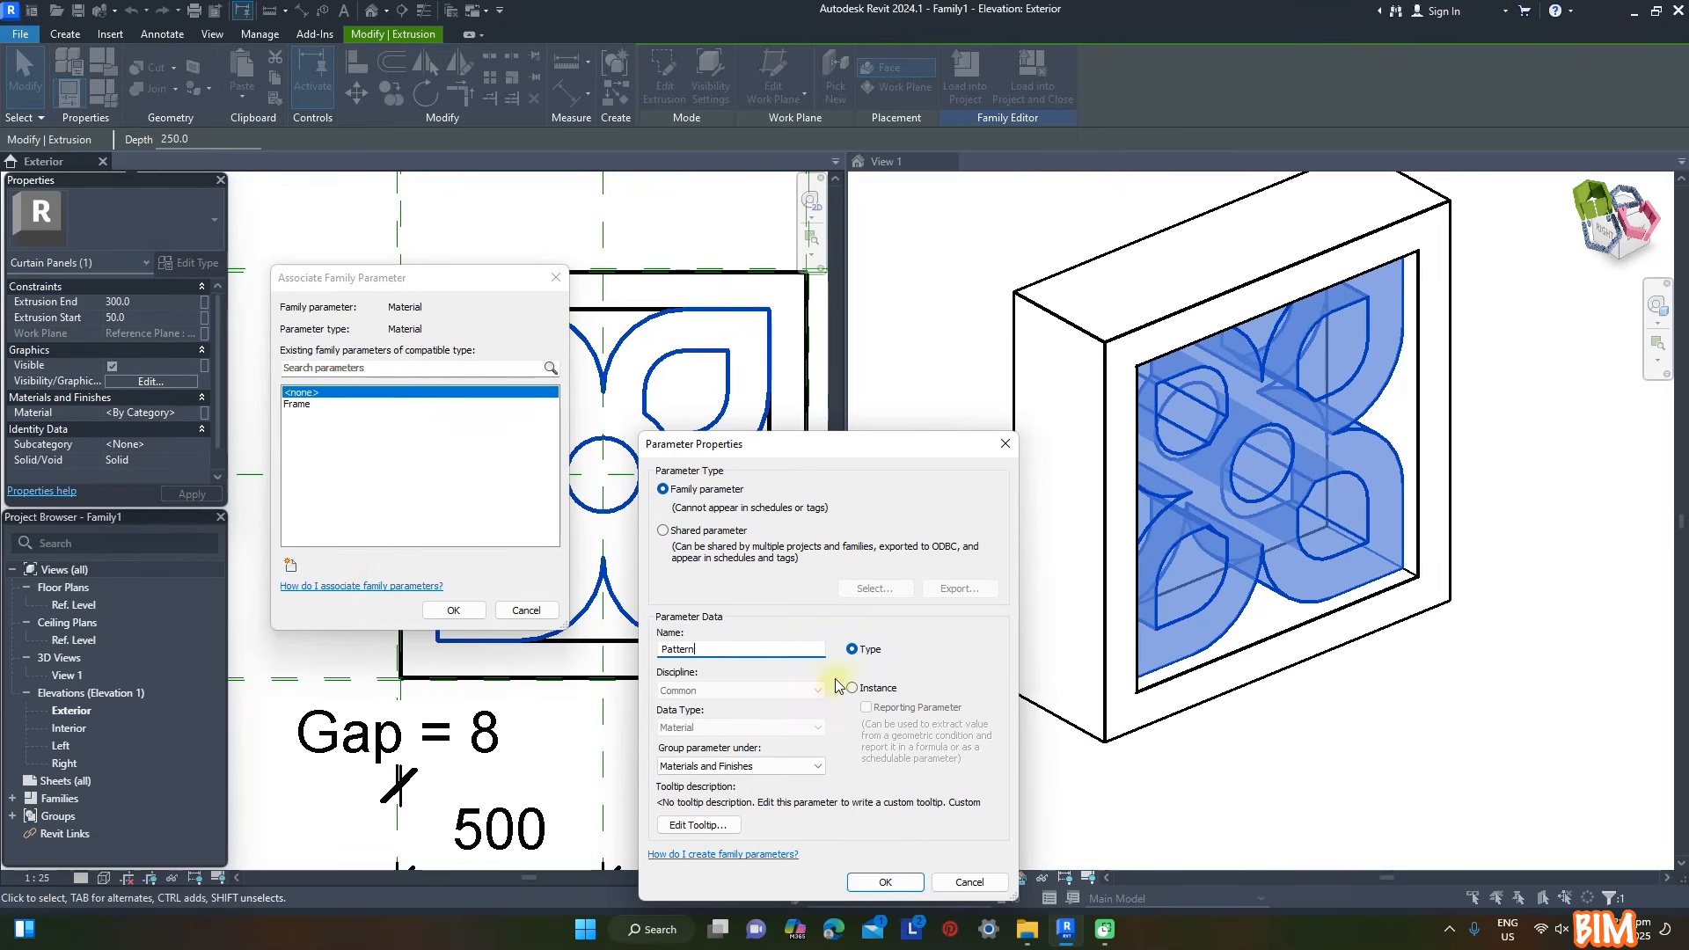
pyautogui.click(885, 882)
pyautogui.click(453, 610)
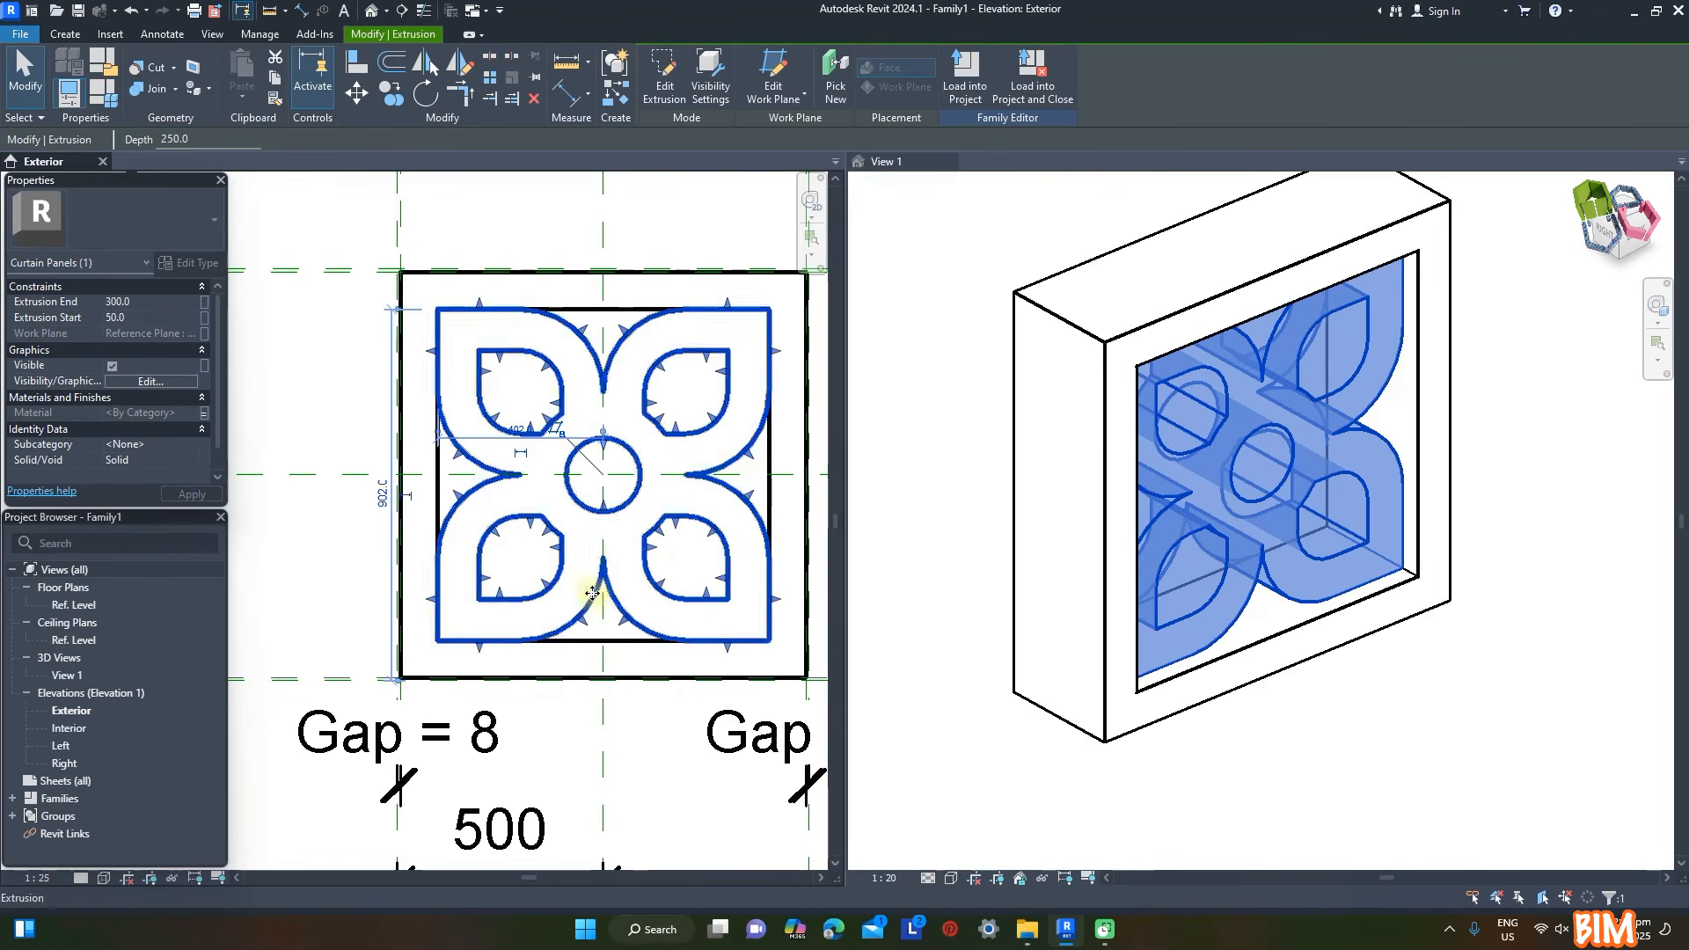
pyautogui.click(444, 249)
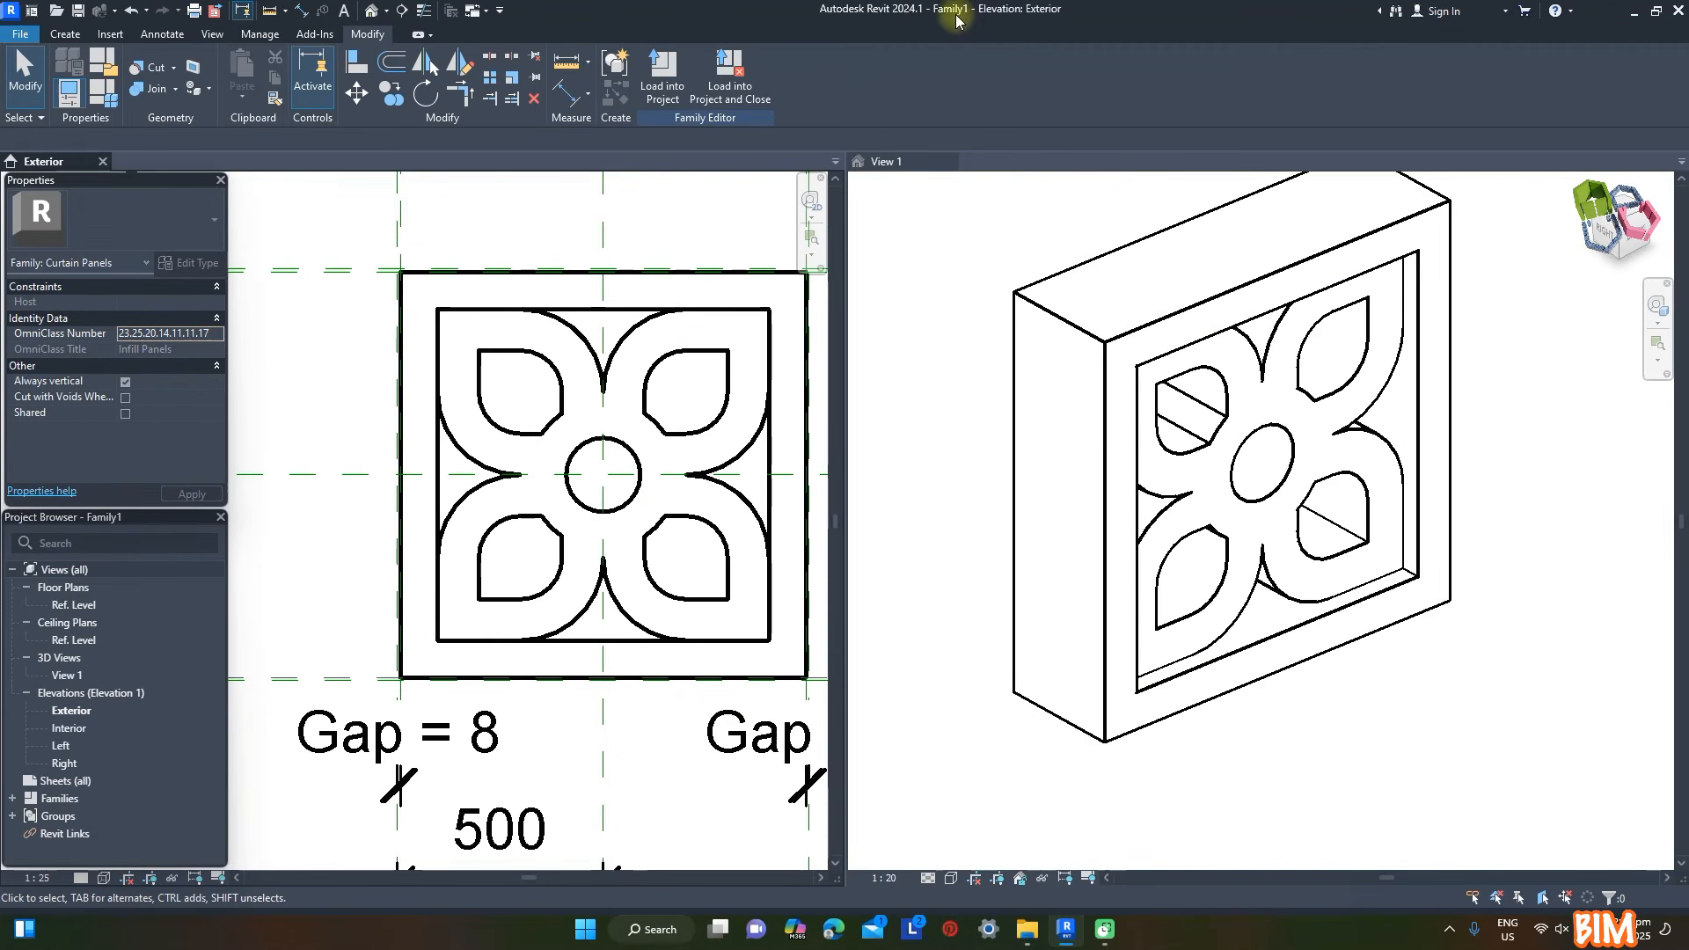
# - Load the finished family into the project, close it and rename the curtain panel family Screen Block 1000
pyautogui.click(732, 78)
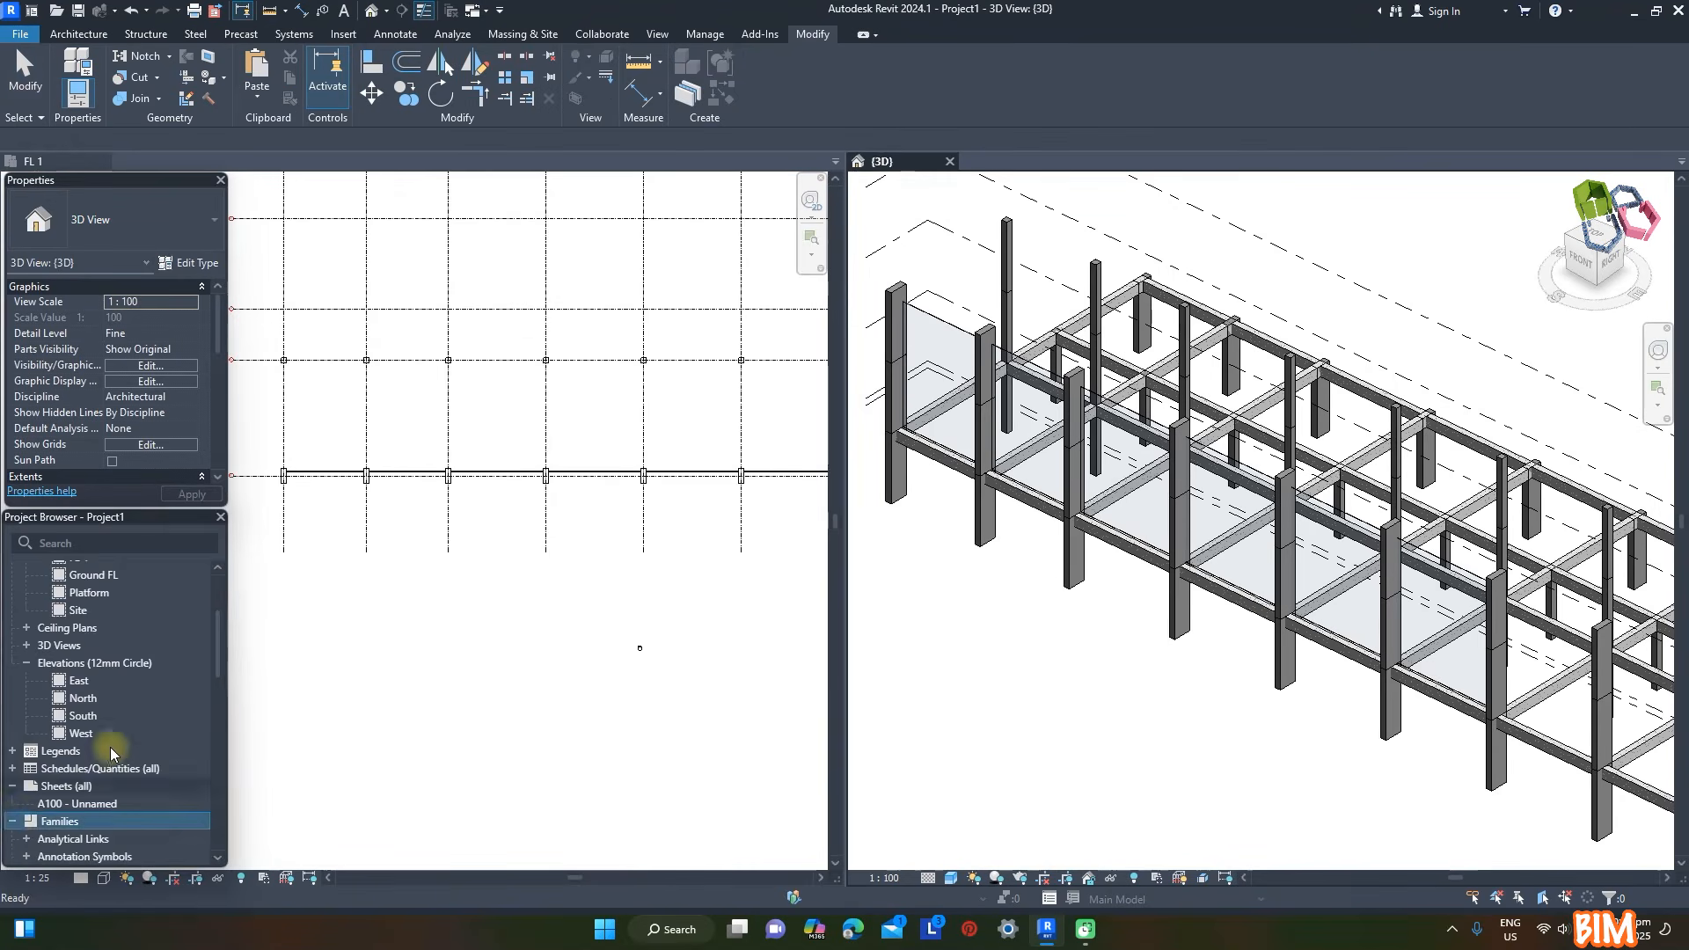
pyautogui.scroll(-5, 40, 802)
pyautogui.click(26, 680)
pyautogui.scroll(-2, 164, 630)
pyautogui.click(93, 609)
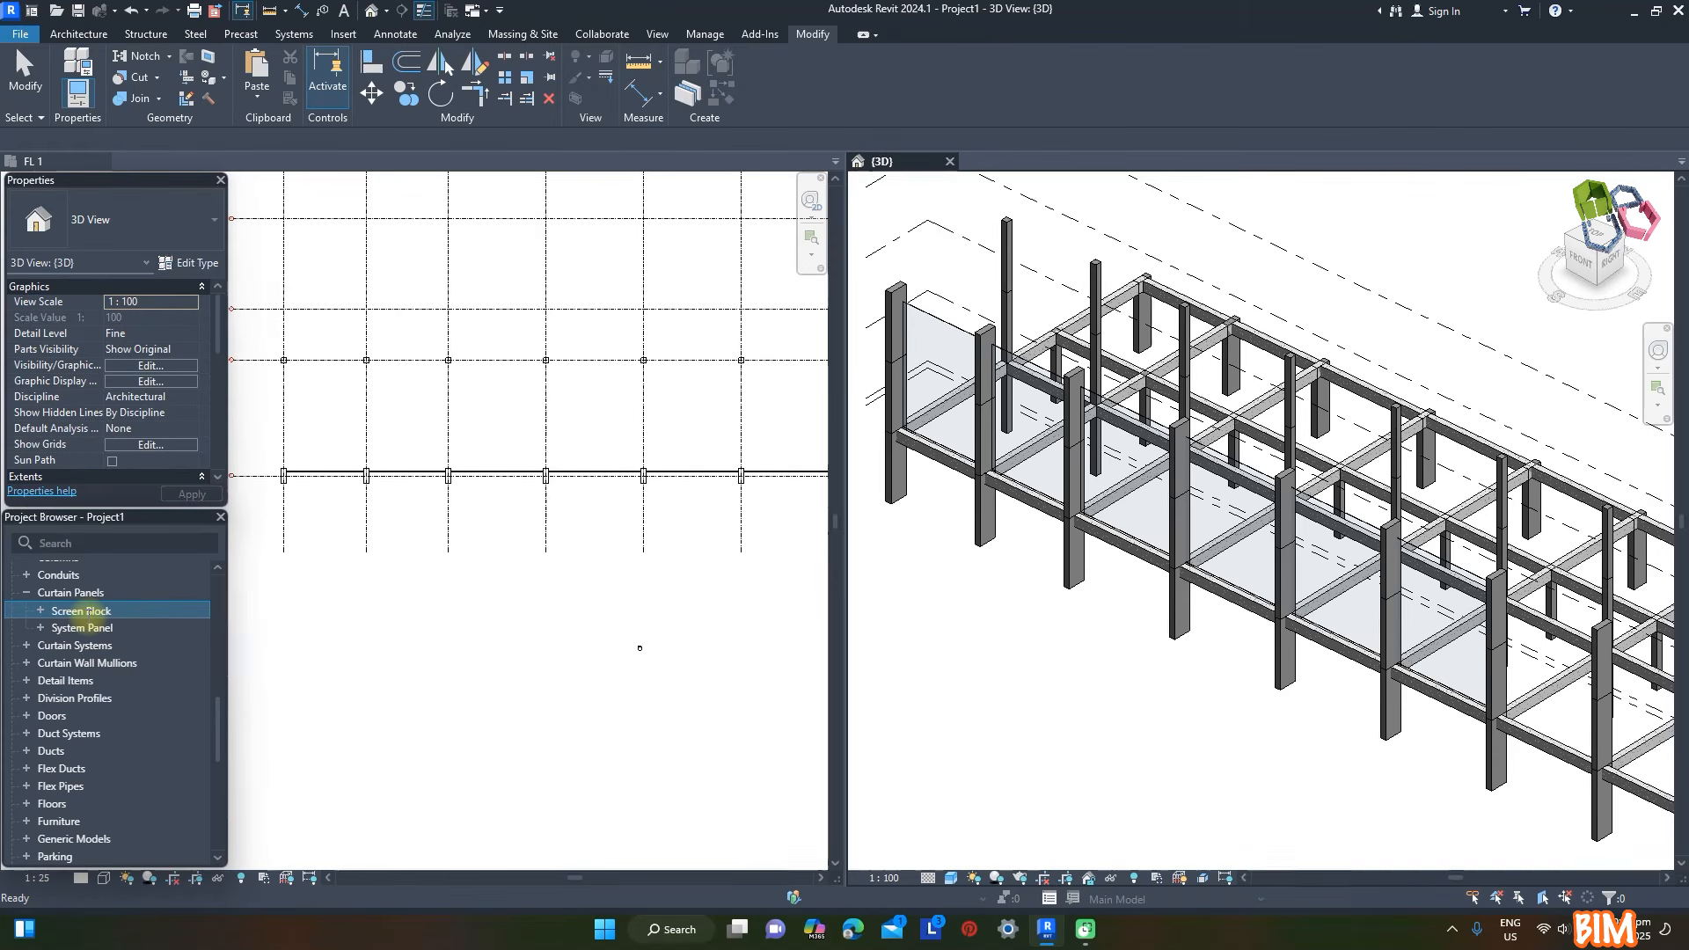
# - Rename the type under the Screen Block 1000 curtain panel family as Screen Block 1000
pyautogui.click(39, 610)
pyautogui.click(91, 629)
pyautogui.press('F2')
pyautogui.write('V')
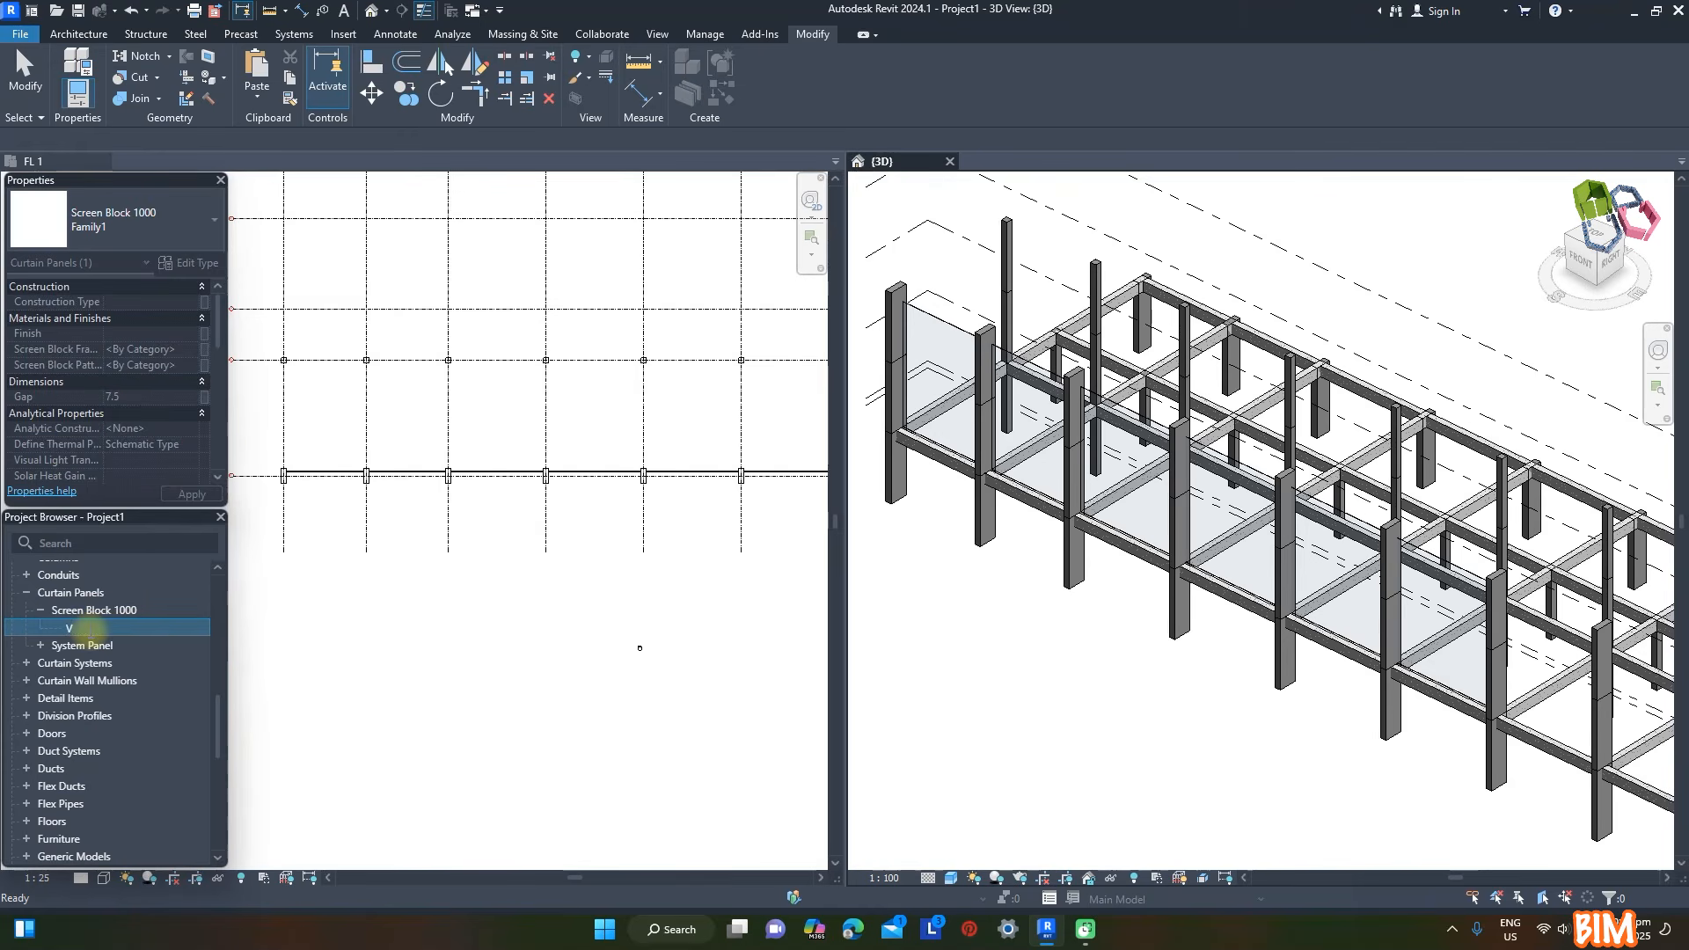
pyautogui.click(252, 666)
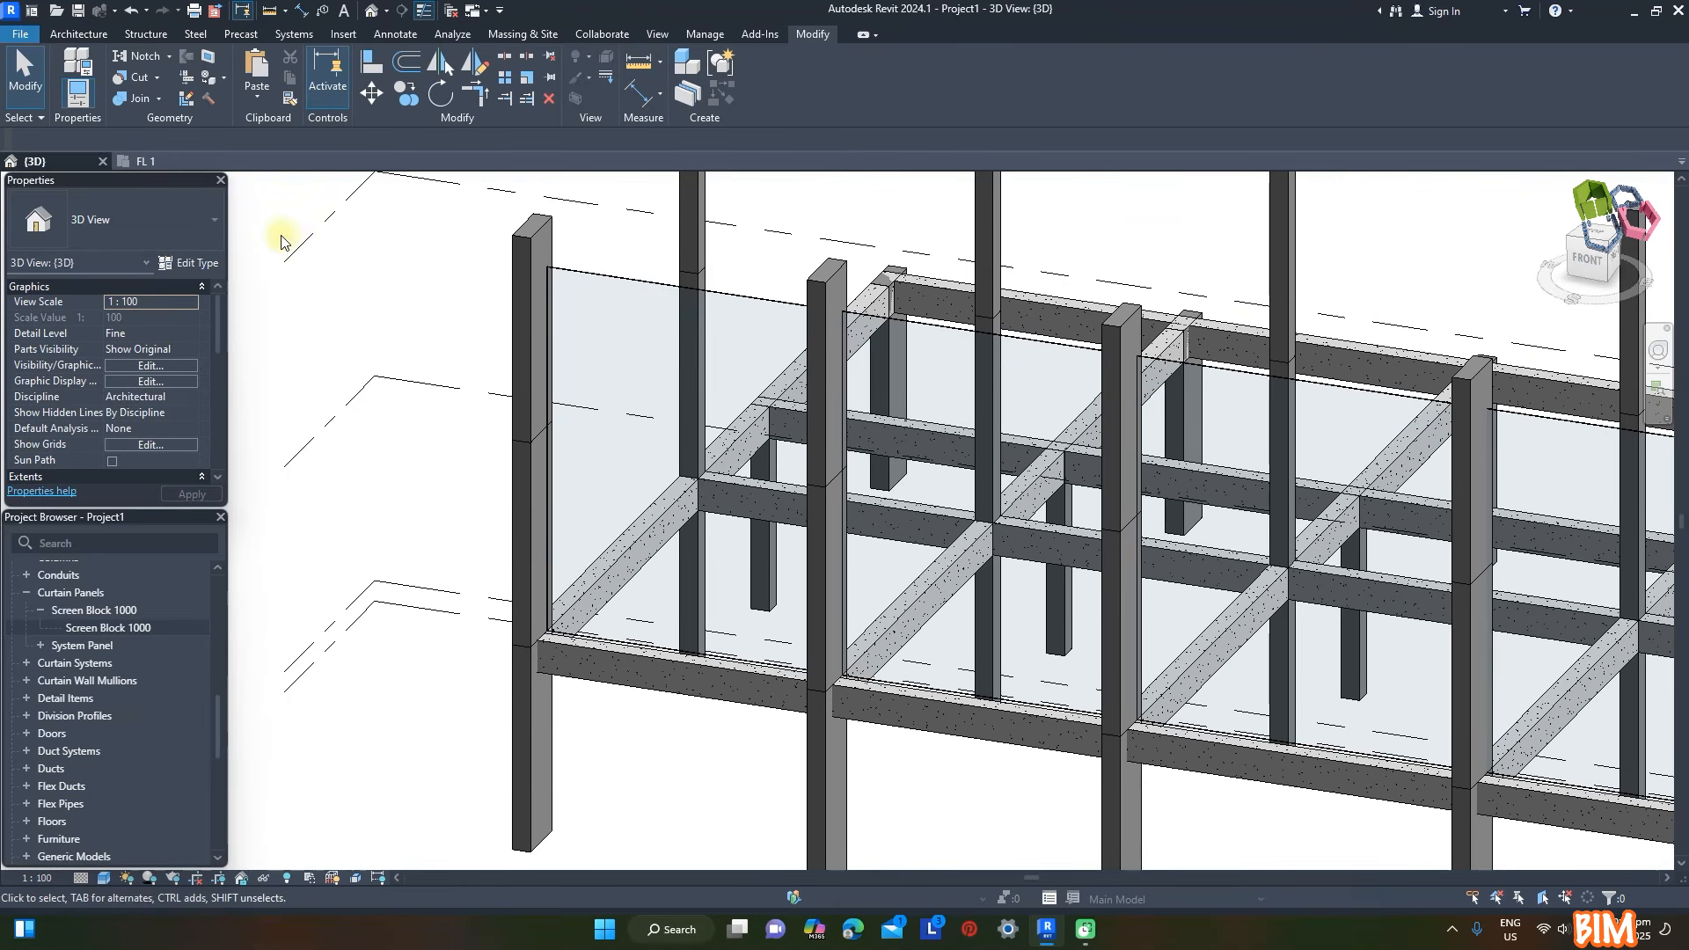
# - Duplicate the first front curtain wall's type as Screen Facade and assign Screen Block 1000 as its curtain panel
pyautogui.click(604, 280)
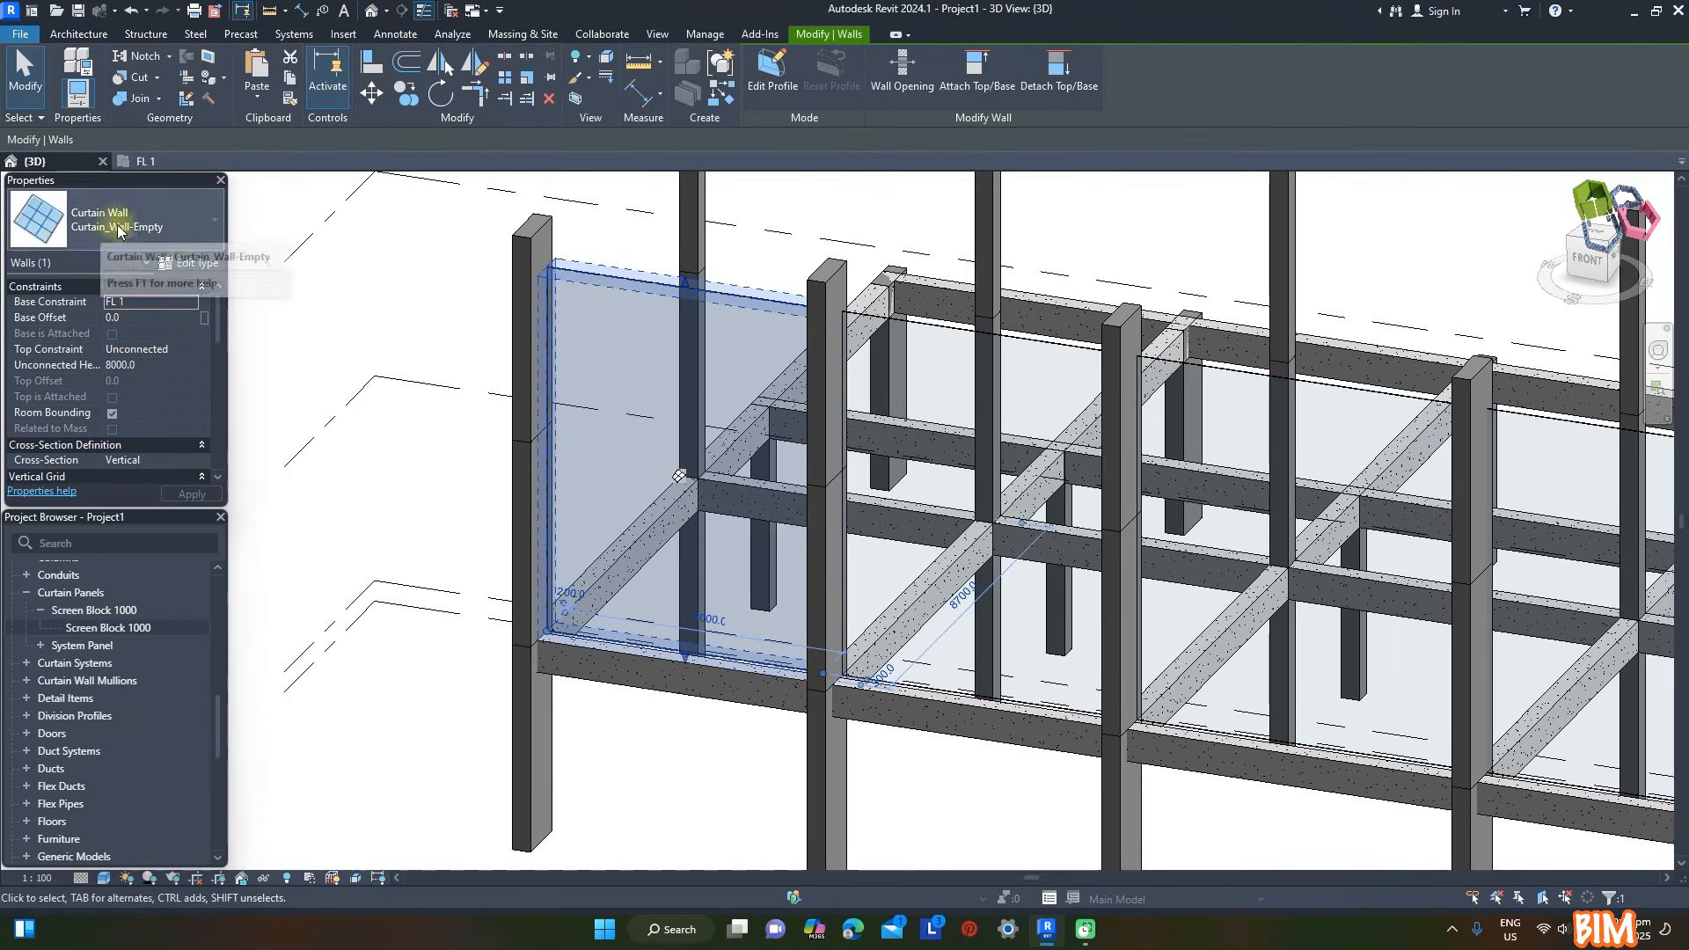
pyautogui.click(188, 262)
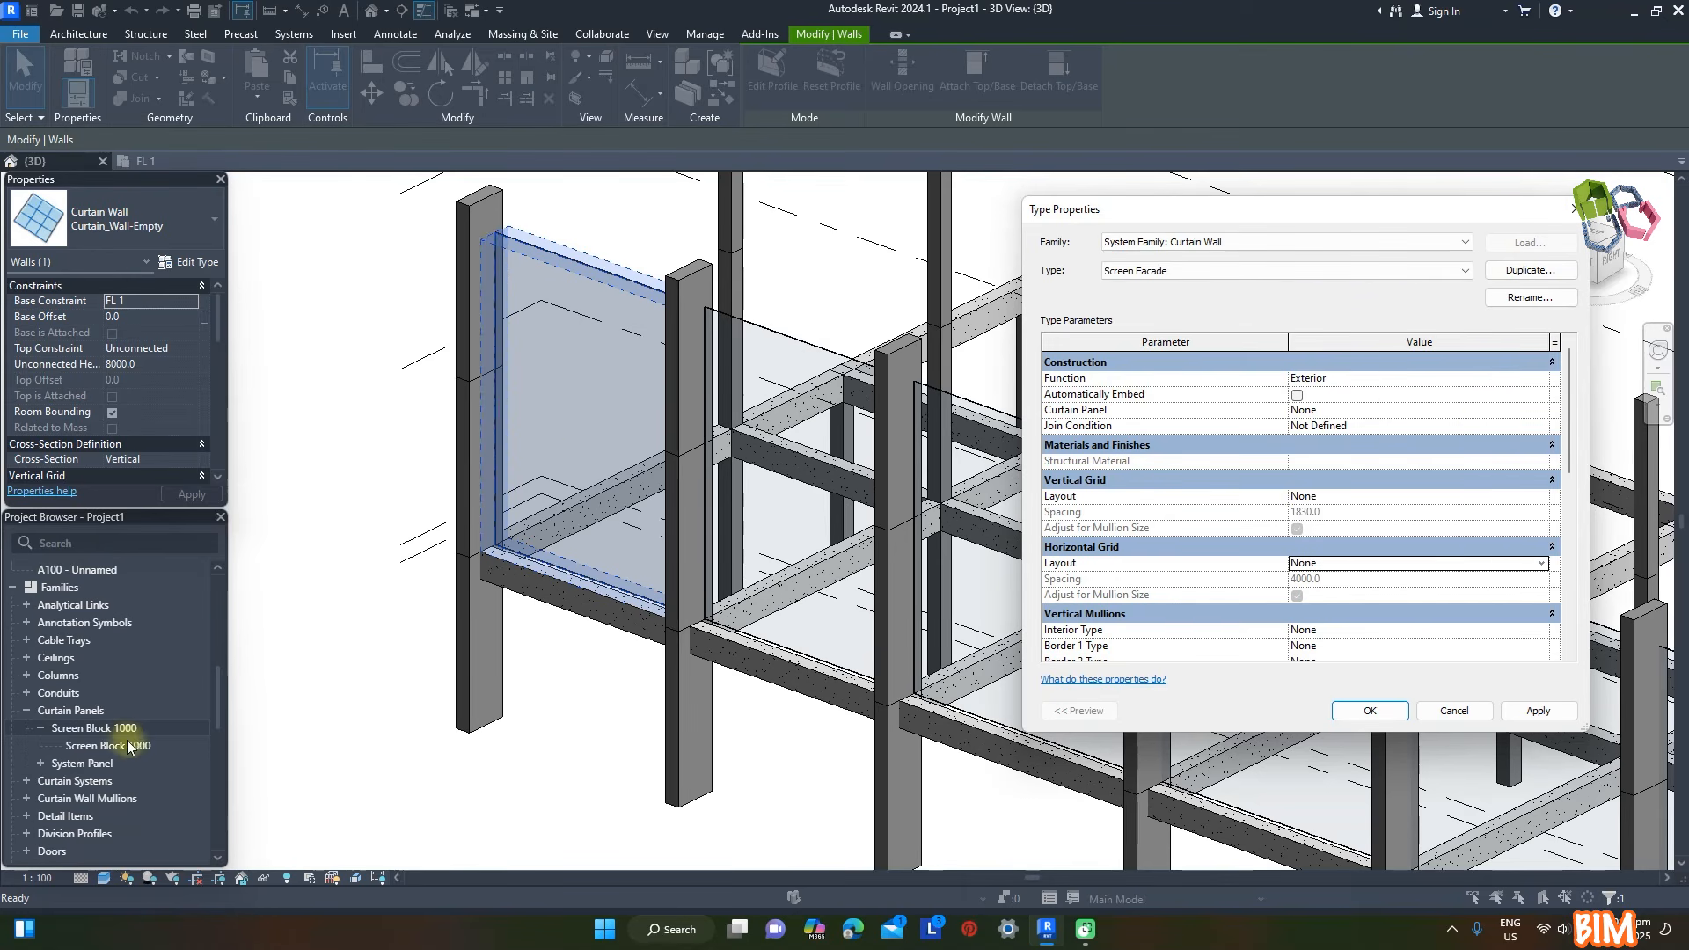
pyautogui.click(1541, 410)
pyautogui.scroll(-4, 1408, 466)
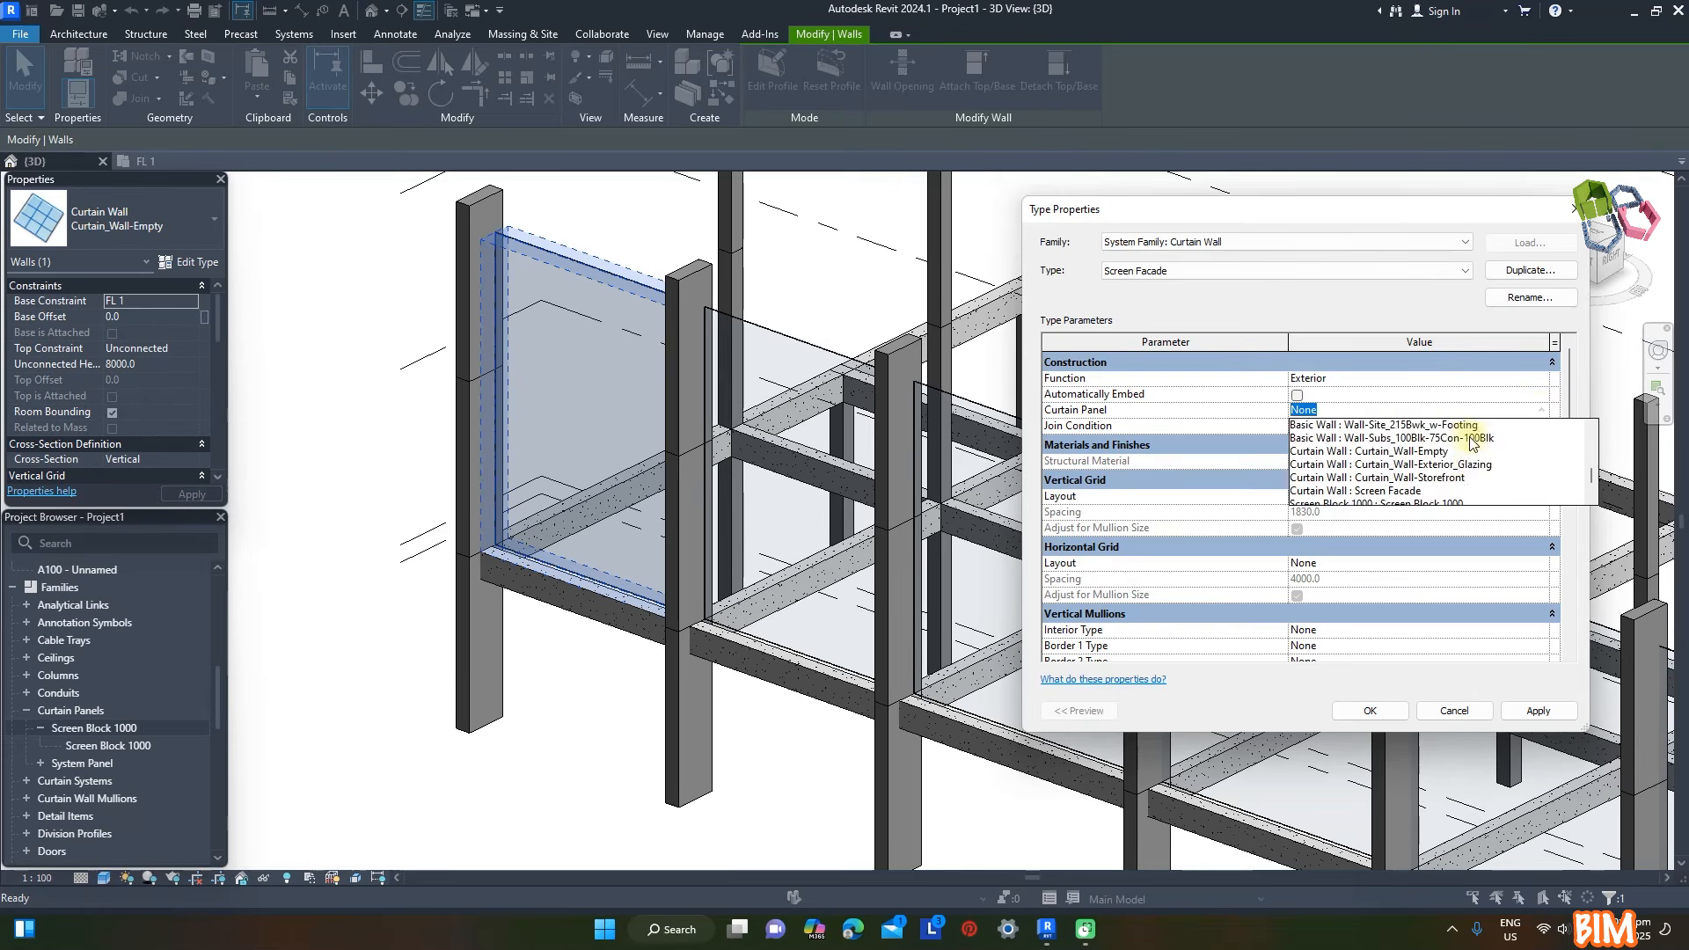
pyautogui.click(1422, 483)
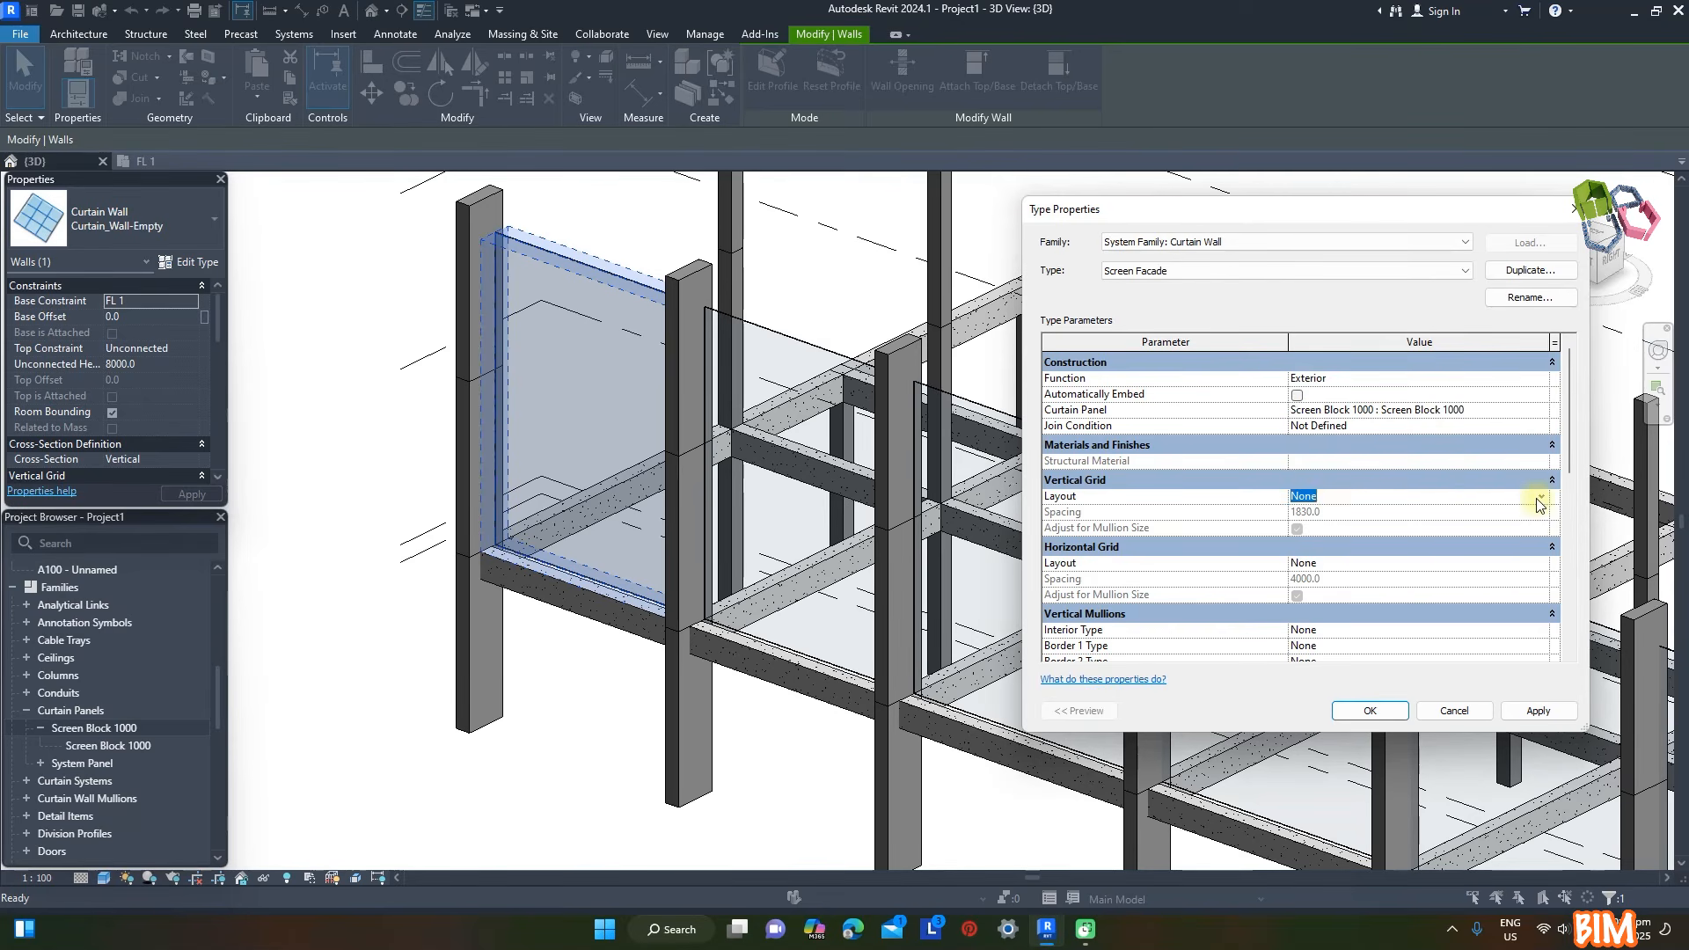
# - Set Screen Facade's vertical and horizontal grid layouts to Fixed Distance with 1000 mm spacing
pyautogui.click(1539, 498)
pyautogui.click(1327, 525)
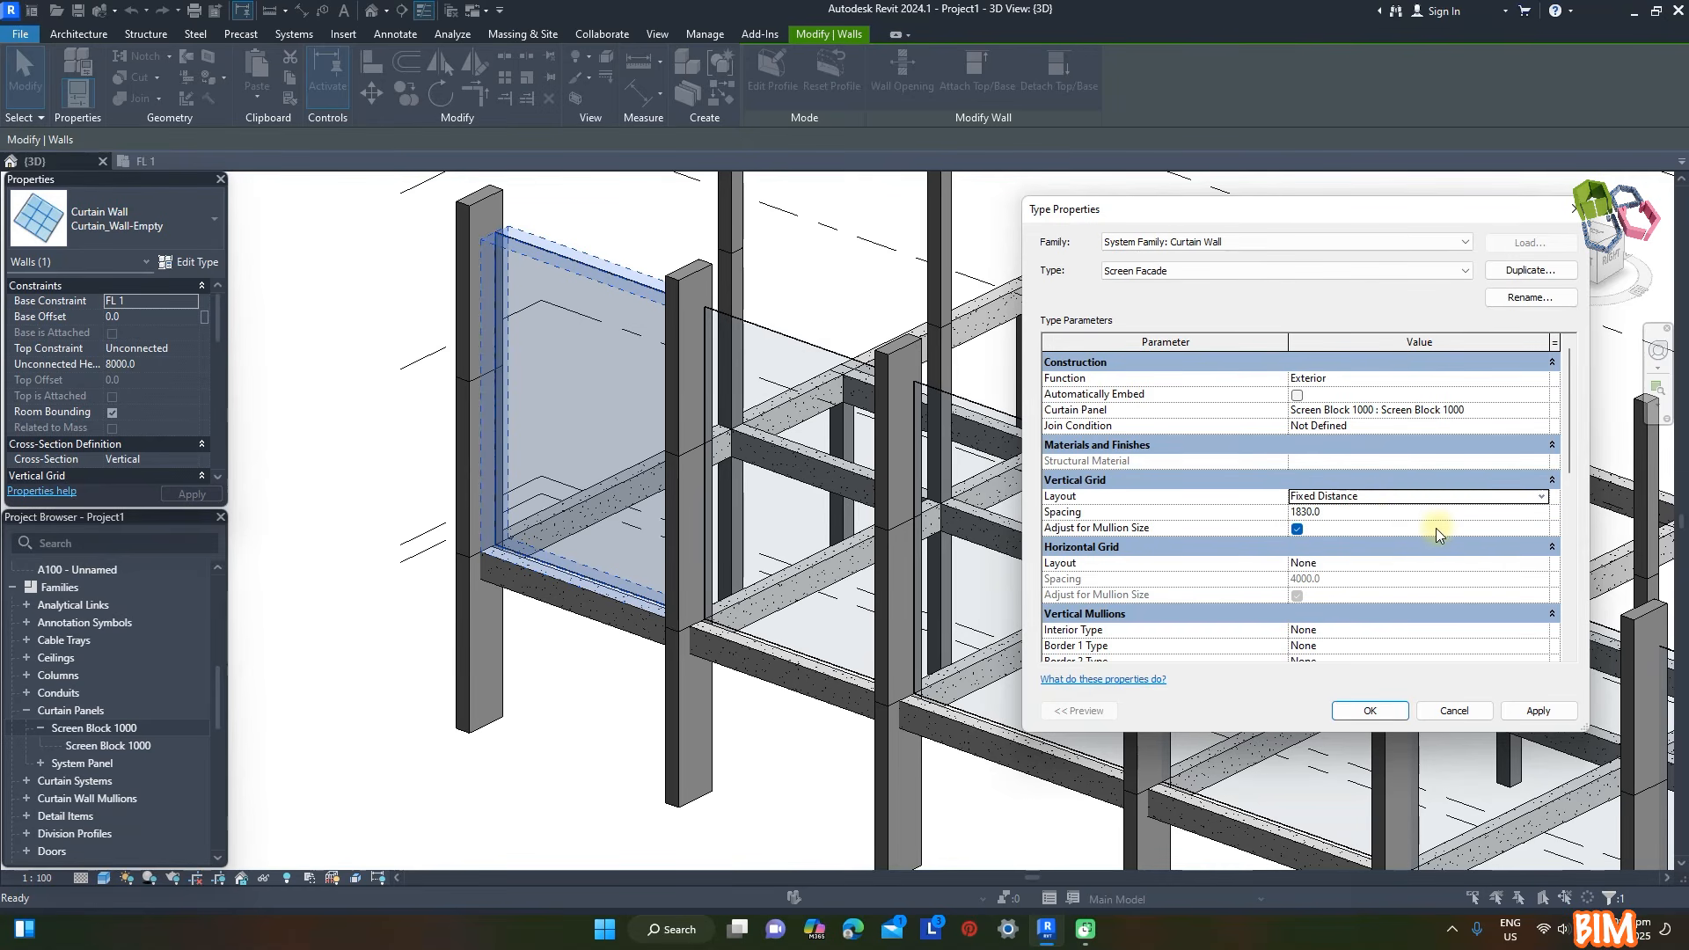
pyautogui.click(1353, 512)
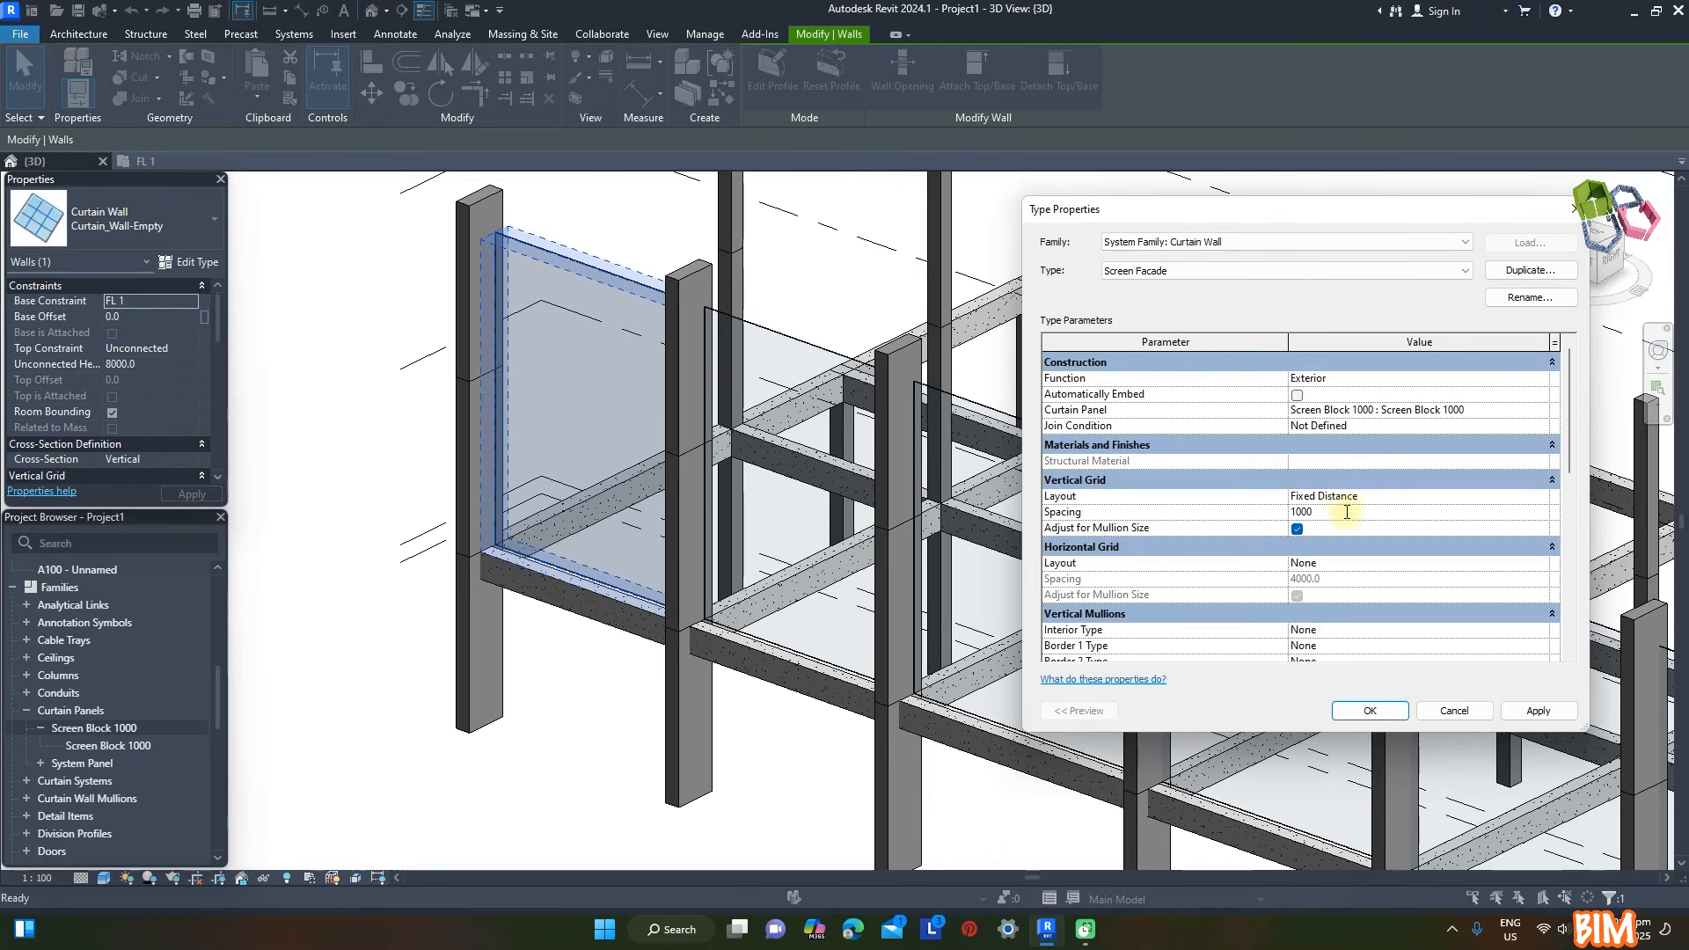
pyautogui.click(1540, 568)
pyautogui.click(1357, 594)
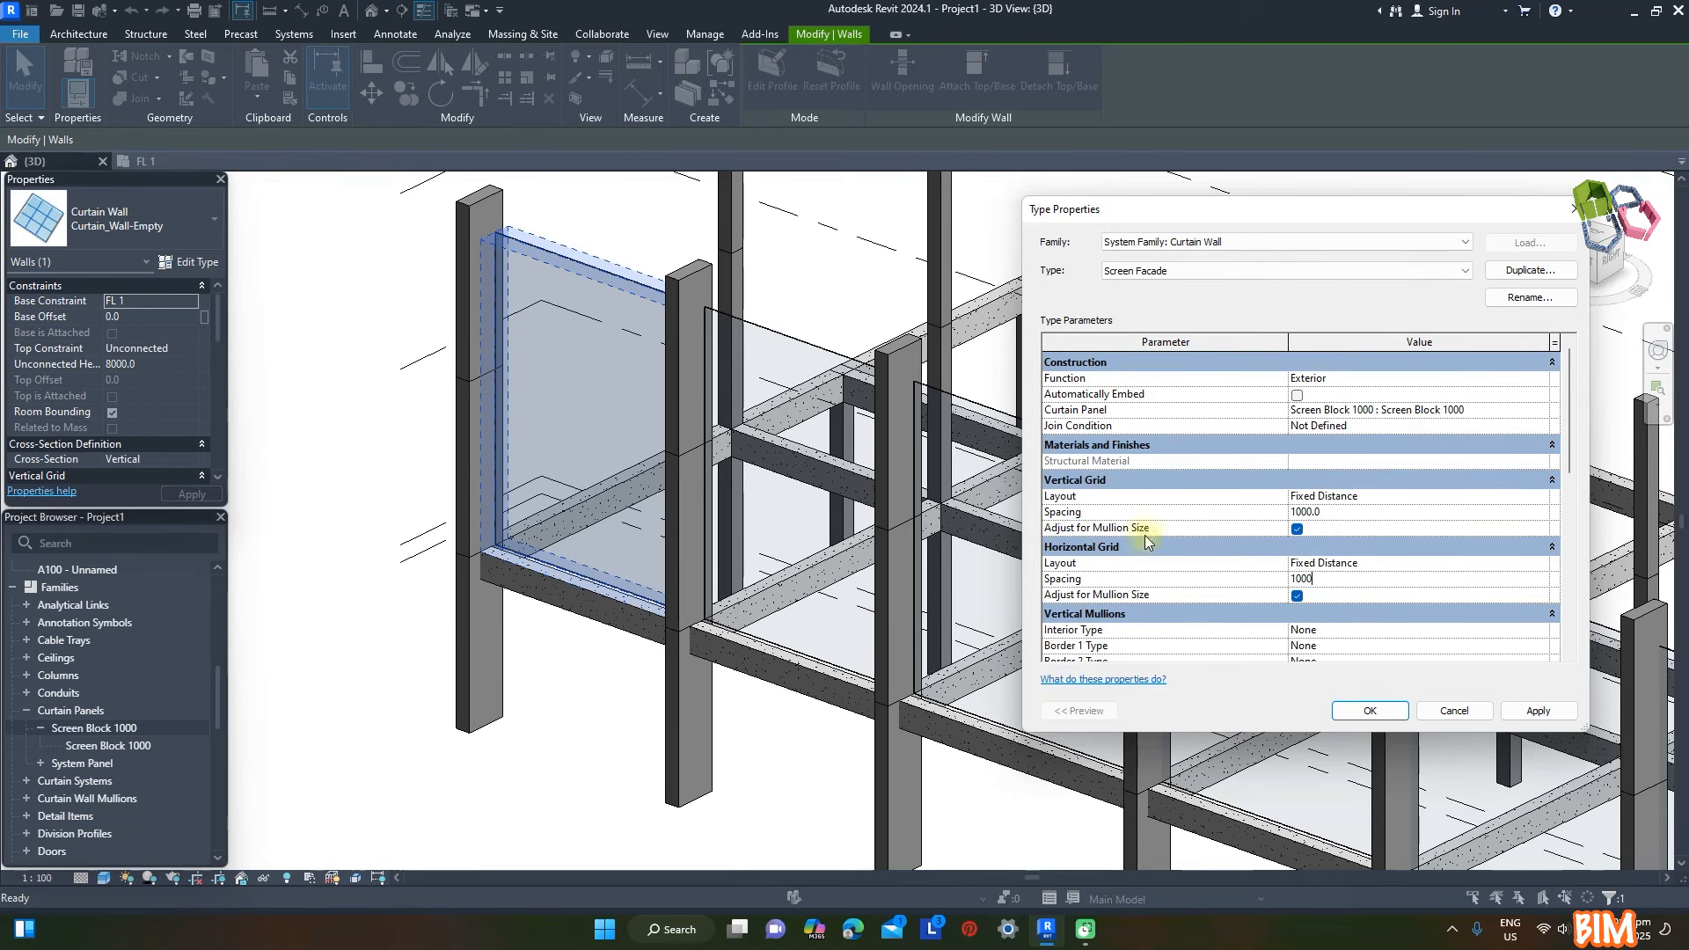
# - Turn off Adjust for Mullion Size for Screen Facade's vertical and horizontal grids and apply the type to the first front curtain wall
pyautogui.click(1297, 597)
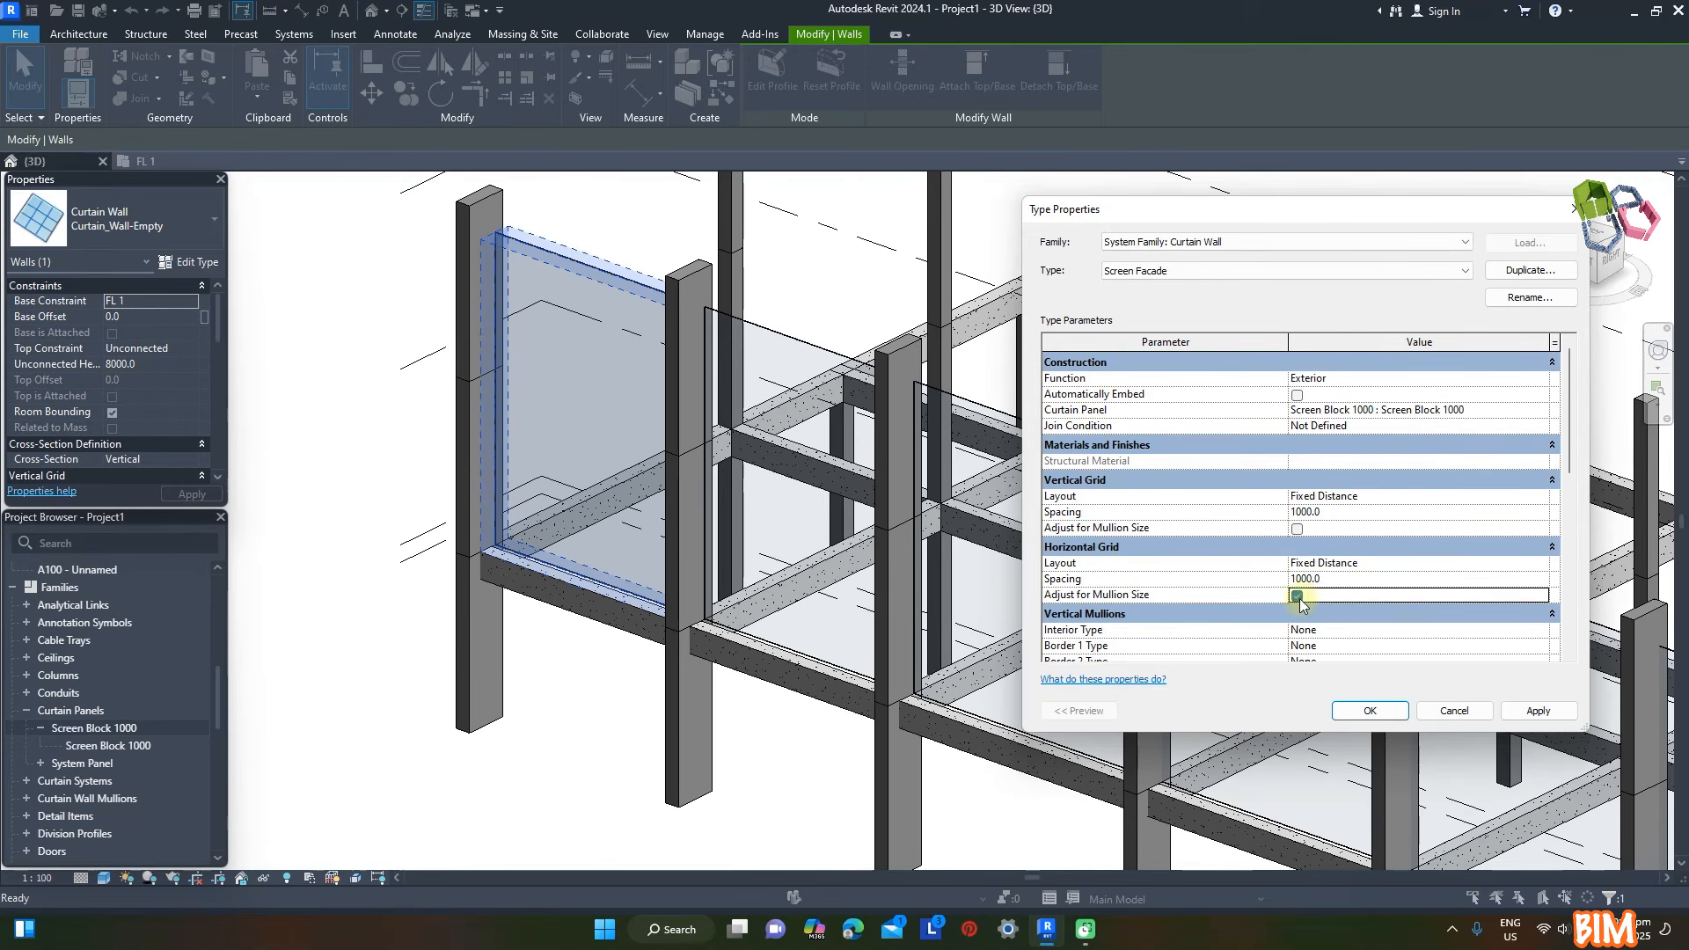
pyautogui.click(1539, 712)
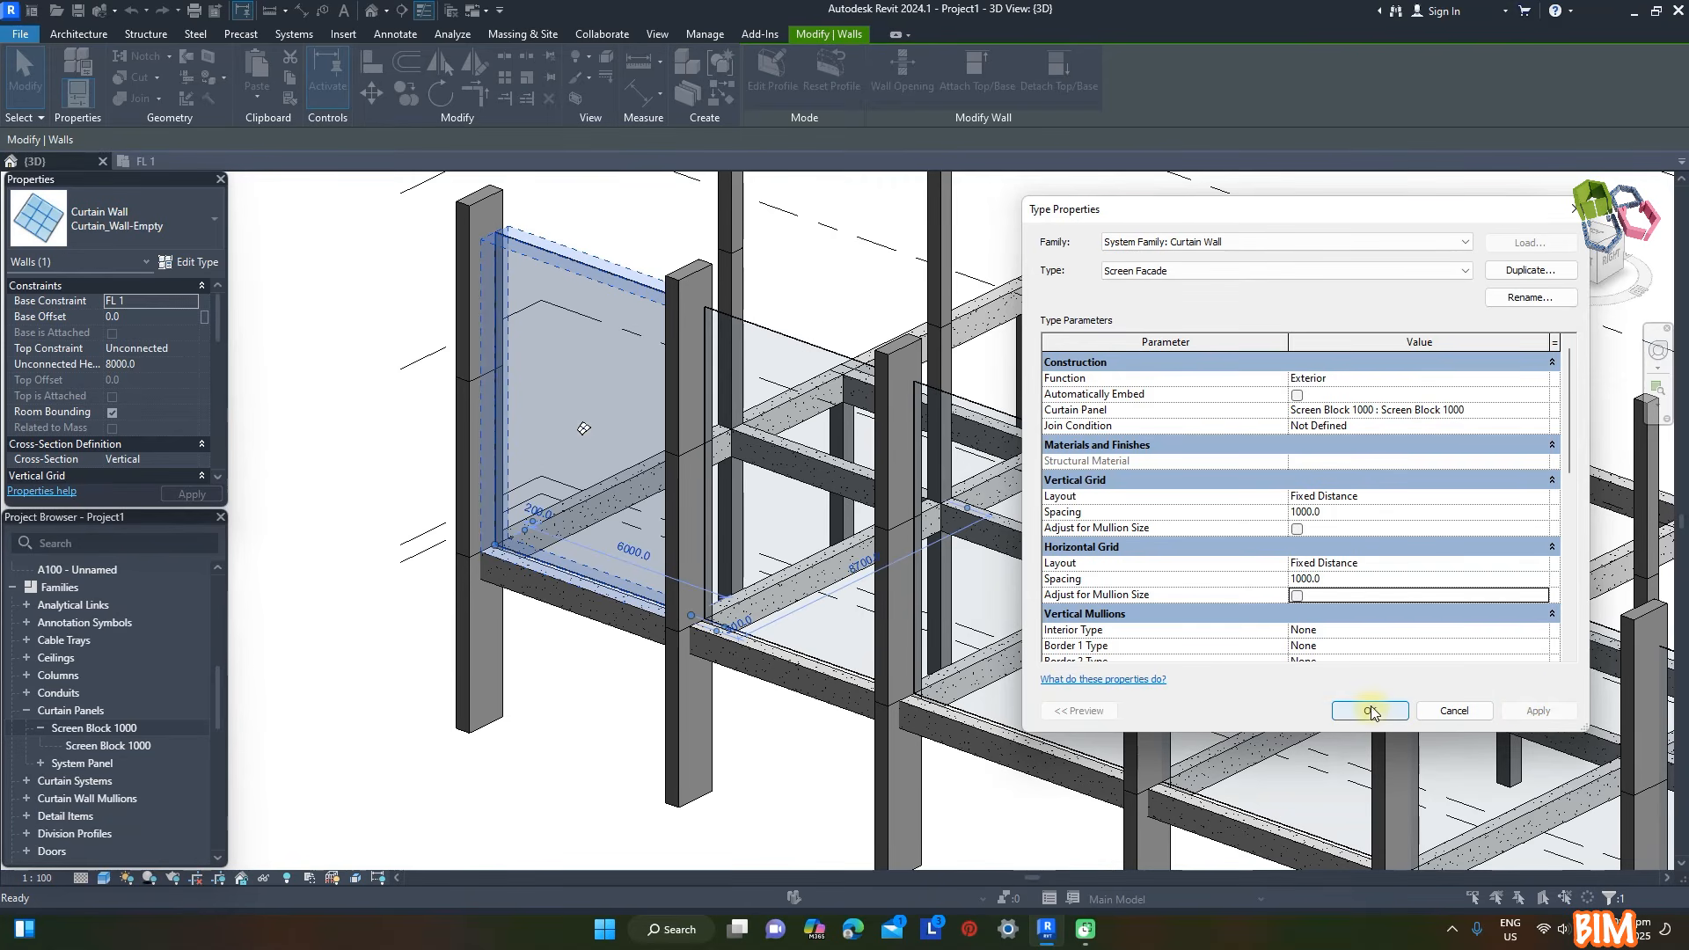
pyautogui.click(1370, 711)
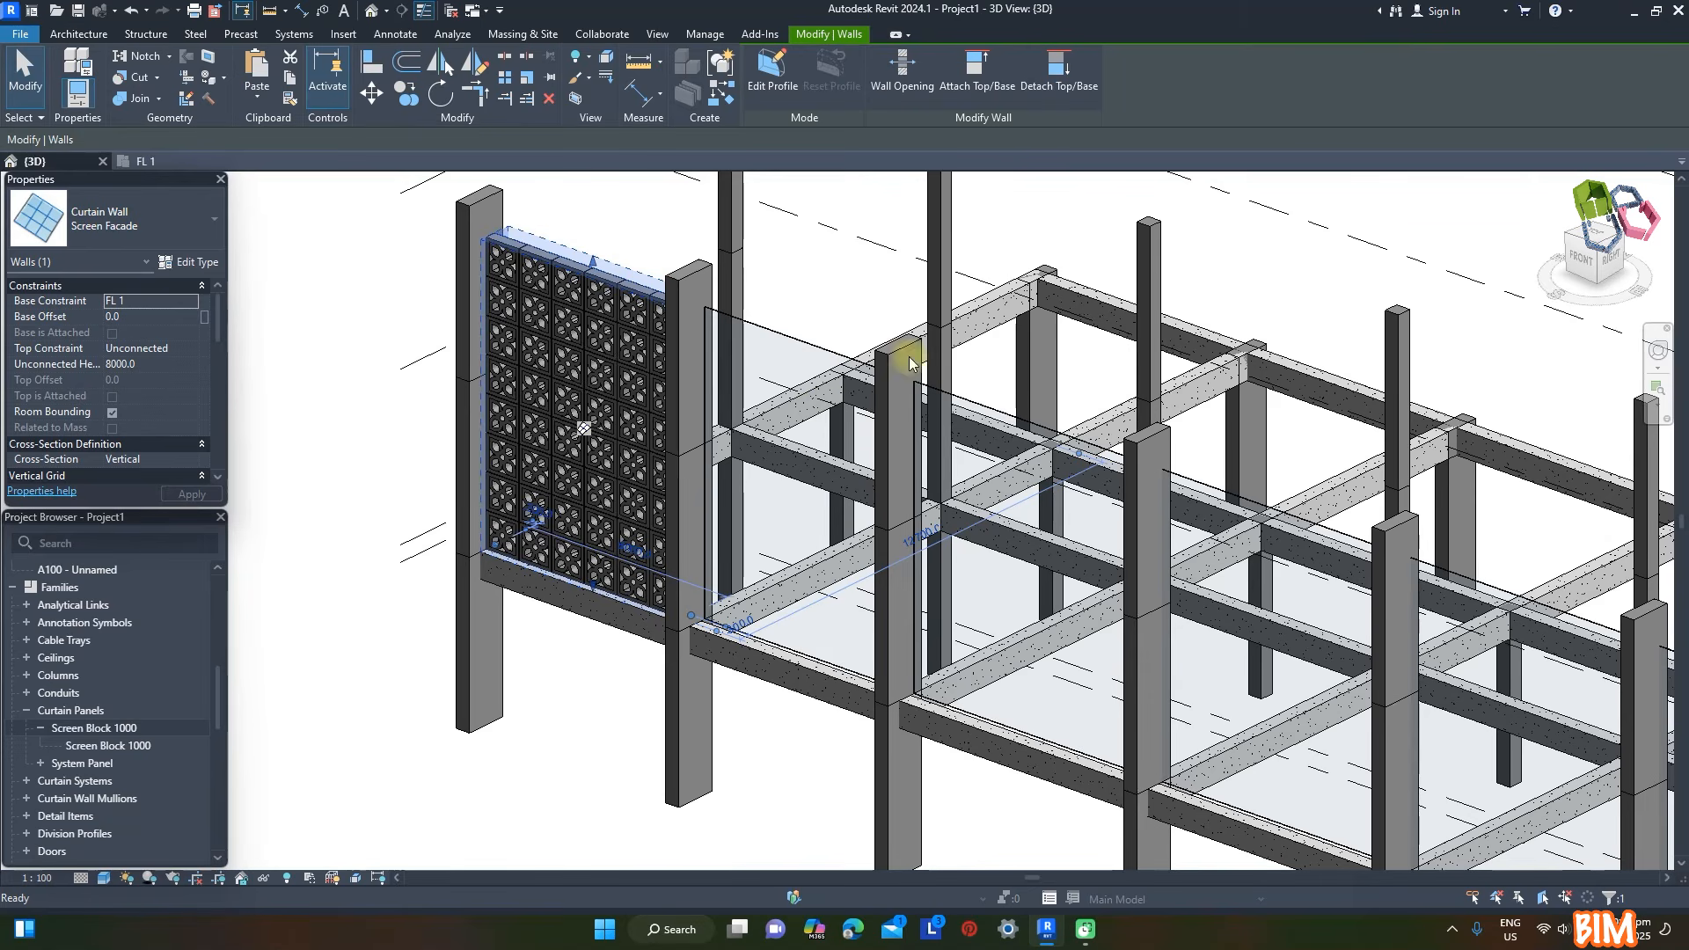
# - Change the remaining two front curtain walls from the empty type to Screen Facade
pyautogui.click(630, 212)
pyautogui.click(753, 326)
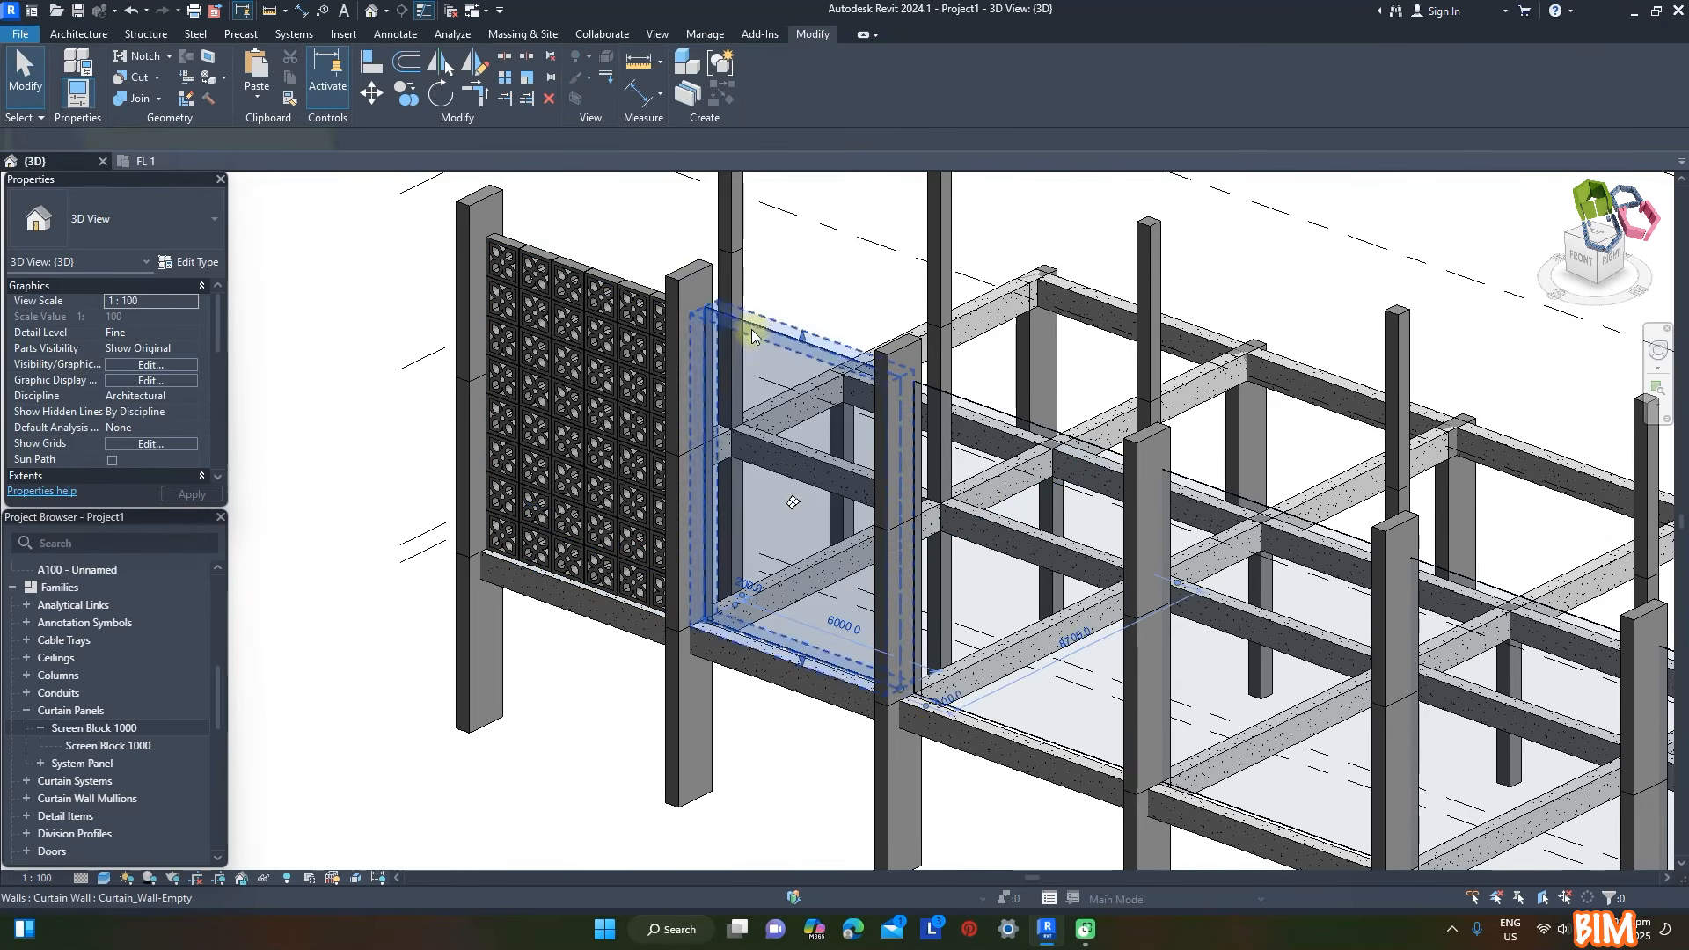
pyautogui.keyDown('ctrl'); pyautogui.click(986, 408); pyautogui.keyUp('ctrl')
pyautogui.click(192, 231)
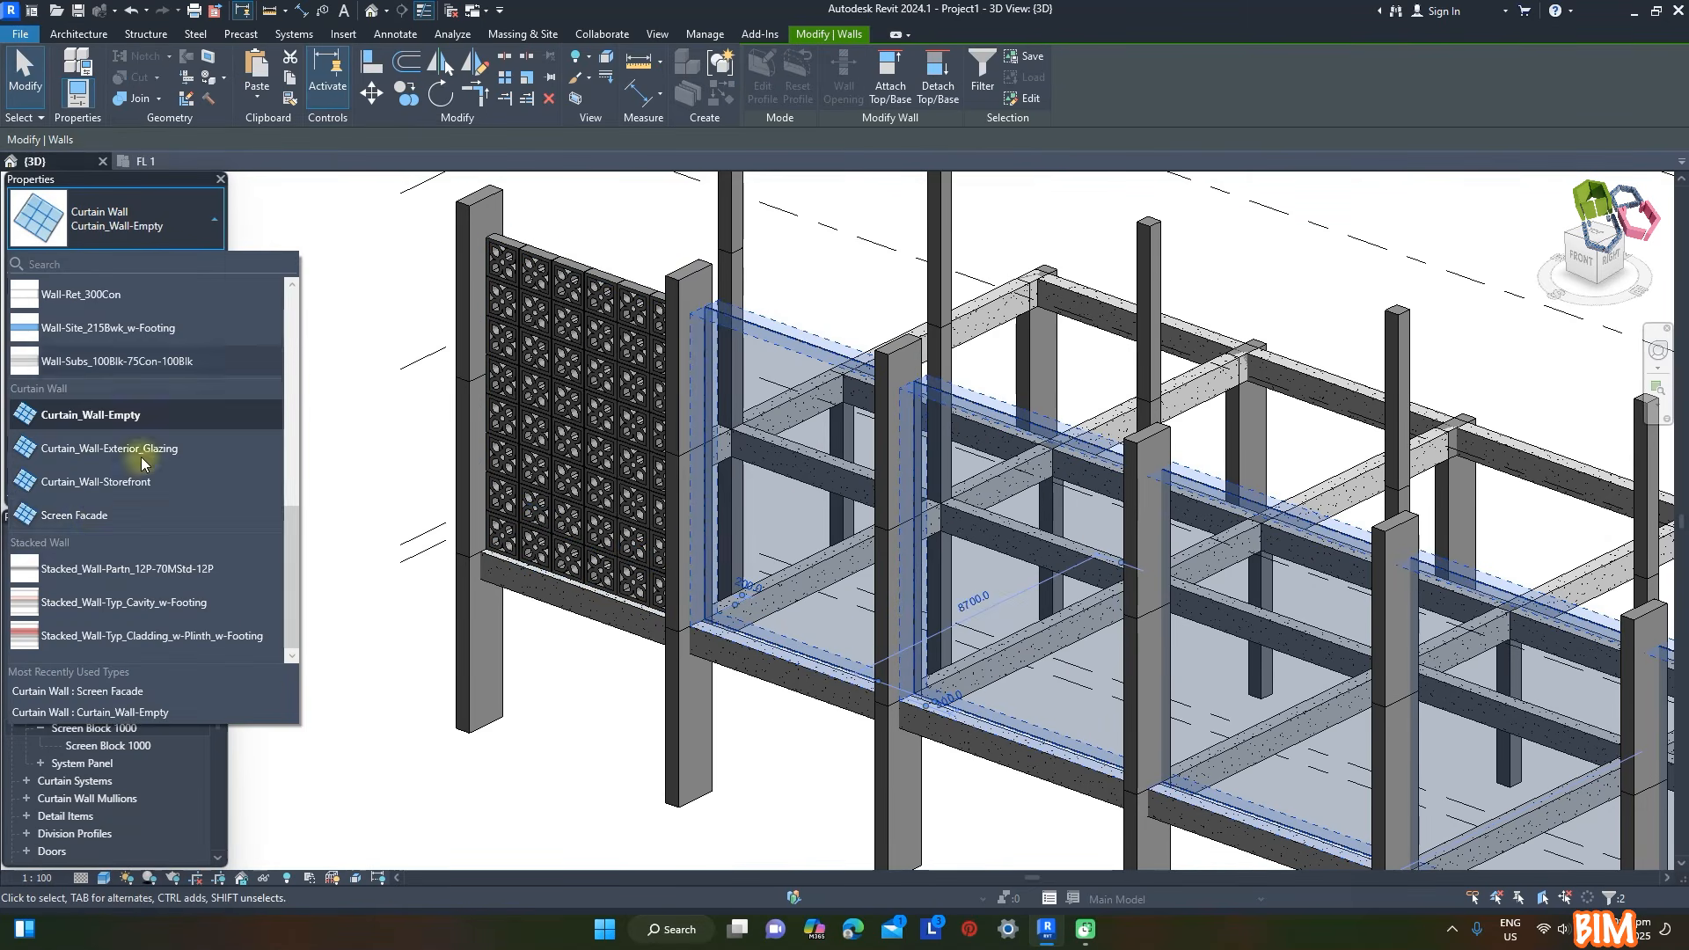
pyautogui.click(114, 510)
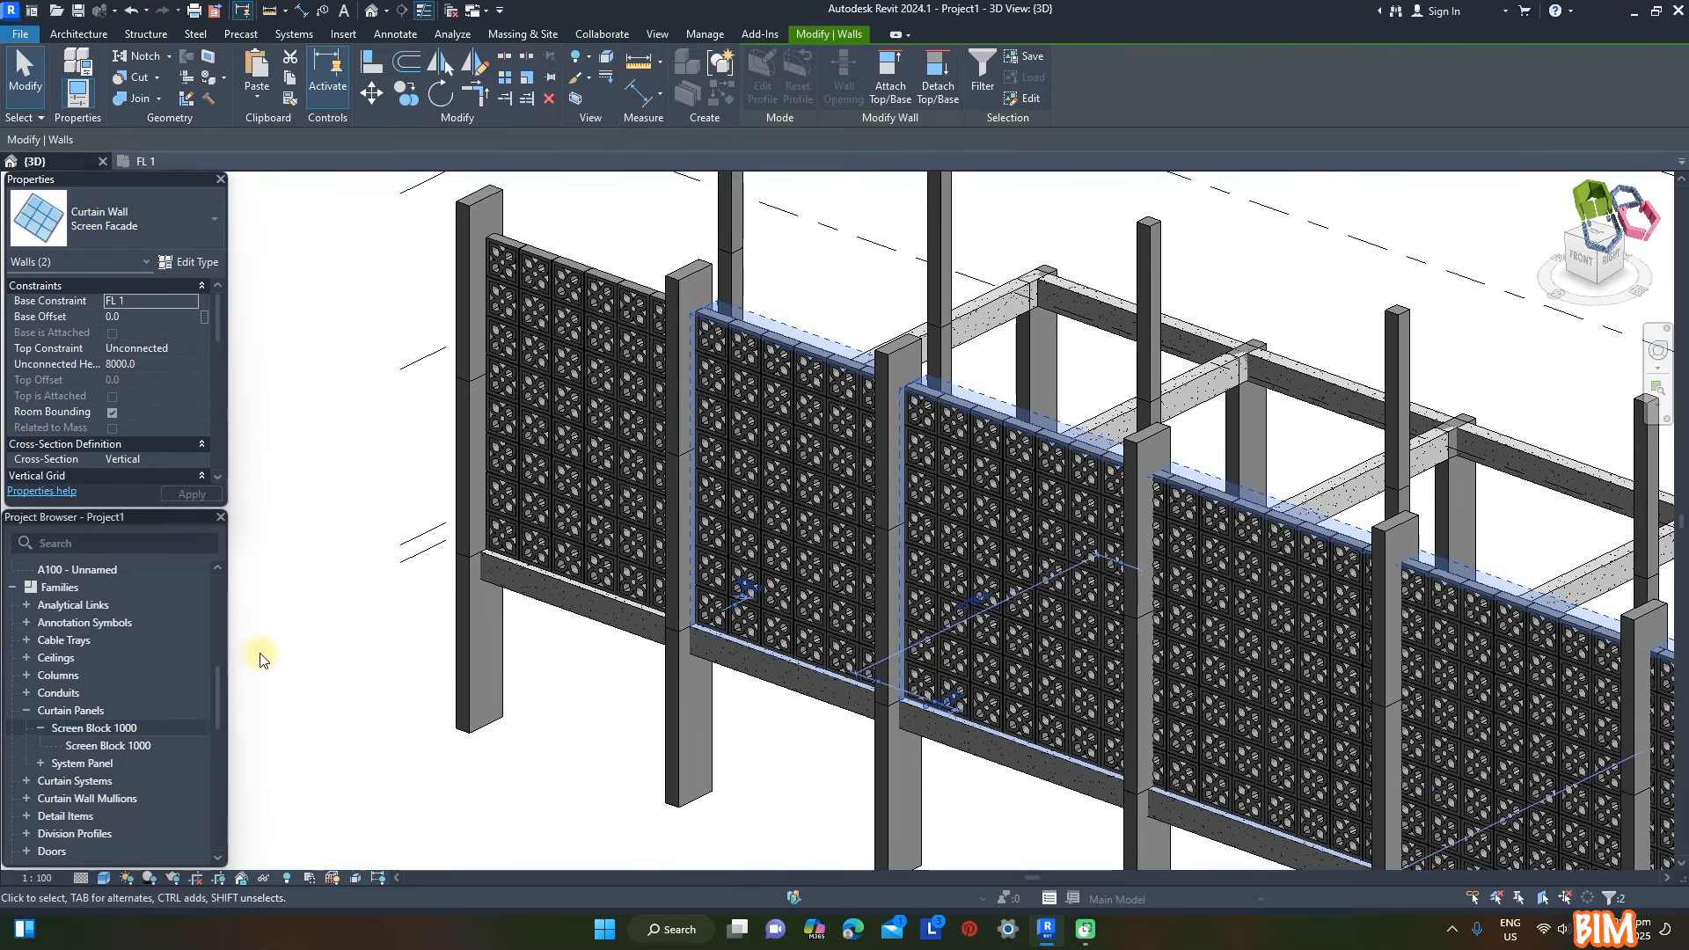
# - Tile the 3D and FL 1 plan views and flip the orientation of the three front curtain walls
pyautogui.scroll(5, 426, 584)
pyautogui.press('w')
pyautogui.press('t')
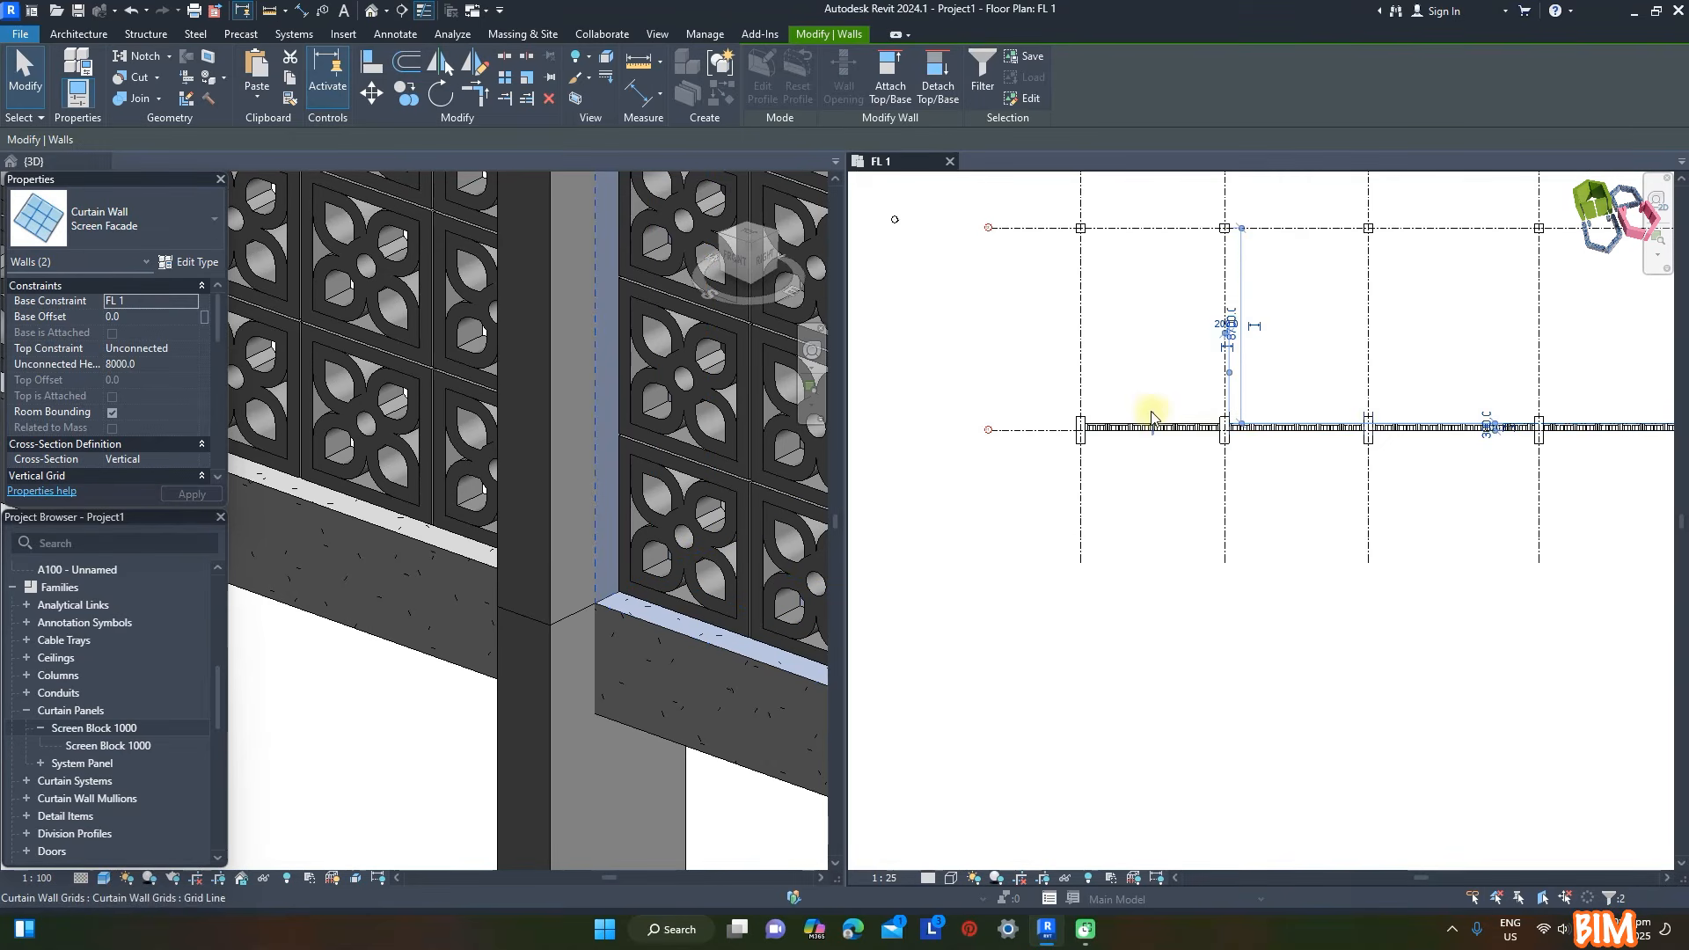
pyautogui.click(1151, 418)
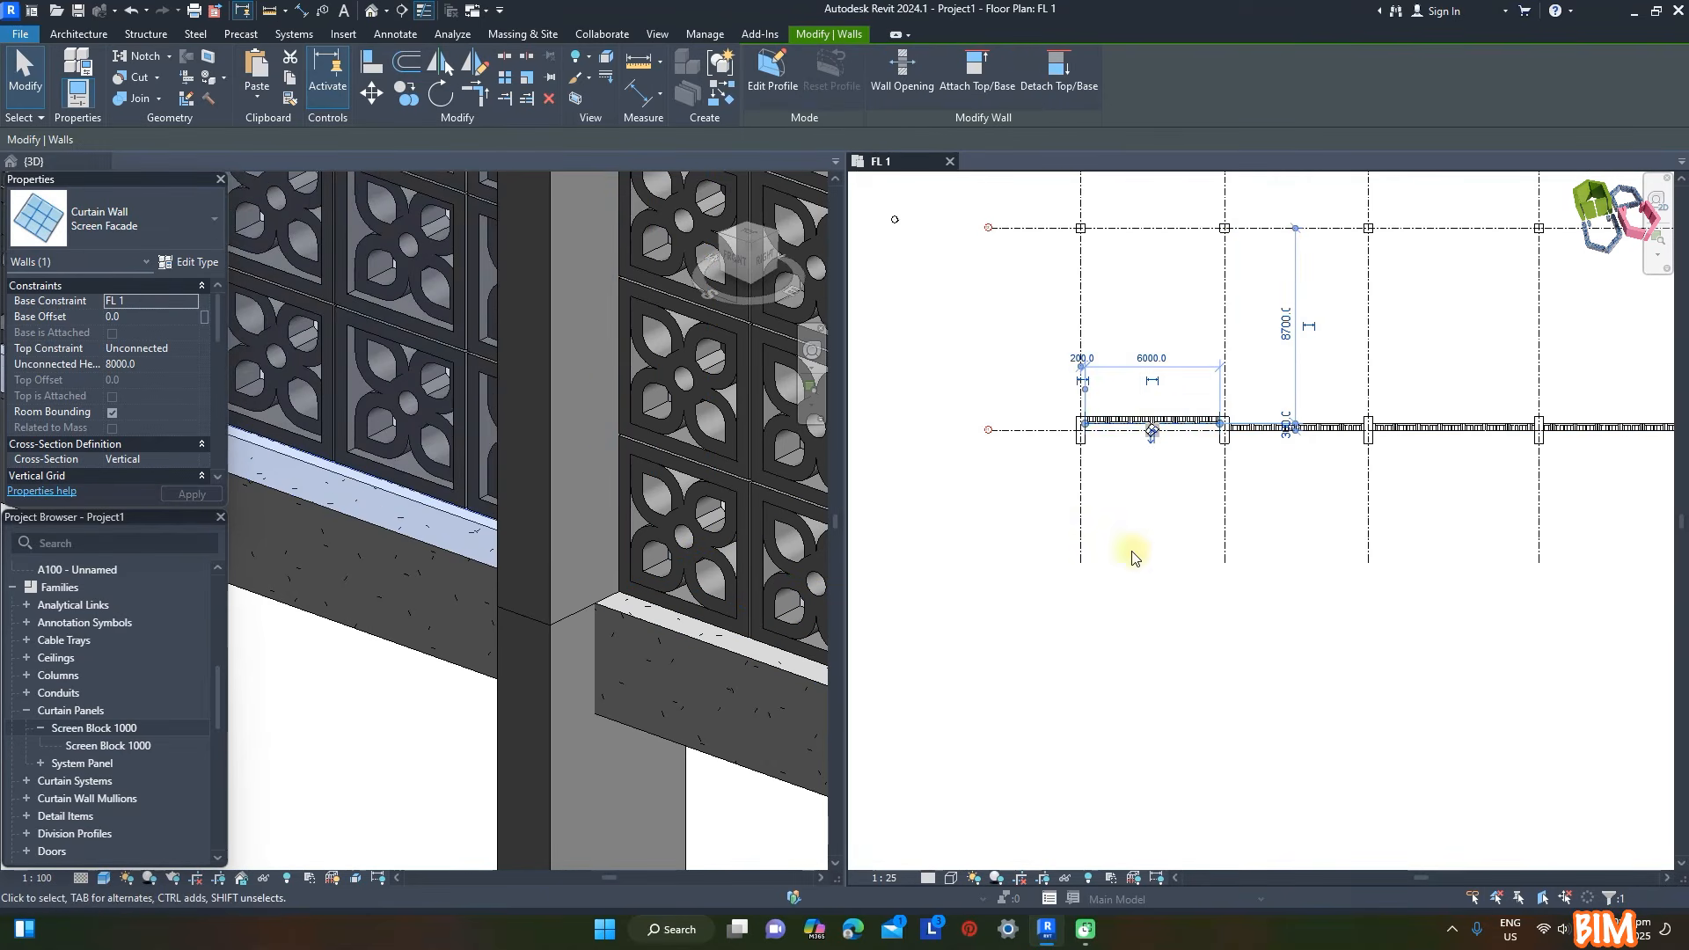
pyautogui.click(1200, 622)
pyautogui.click(1294, 424)
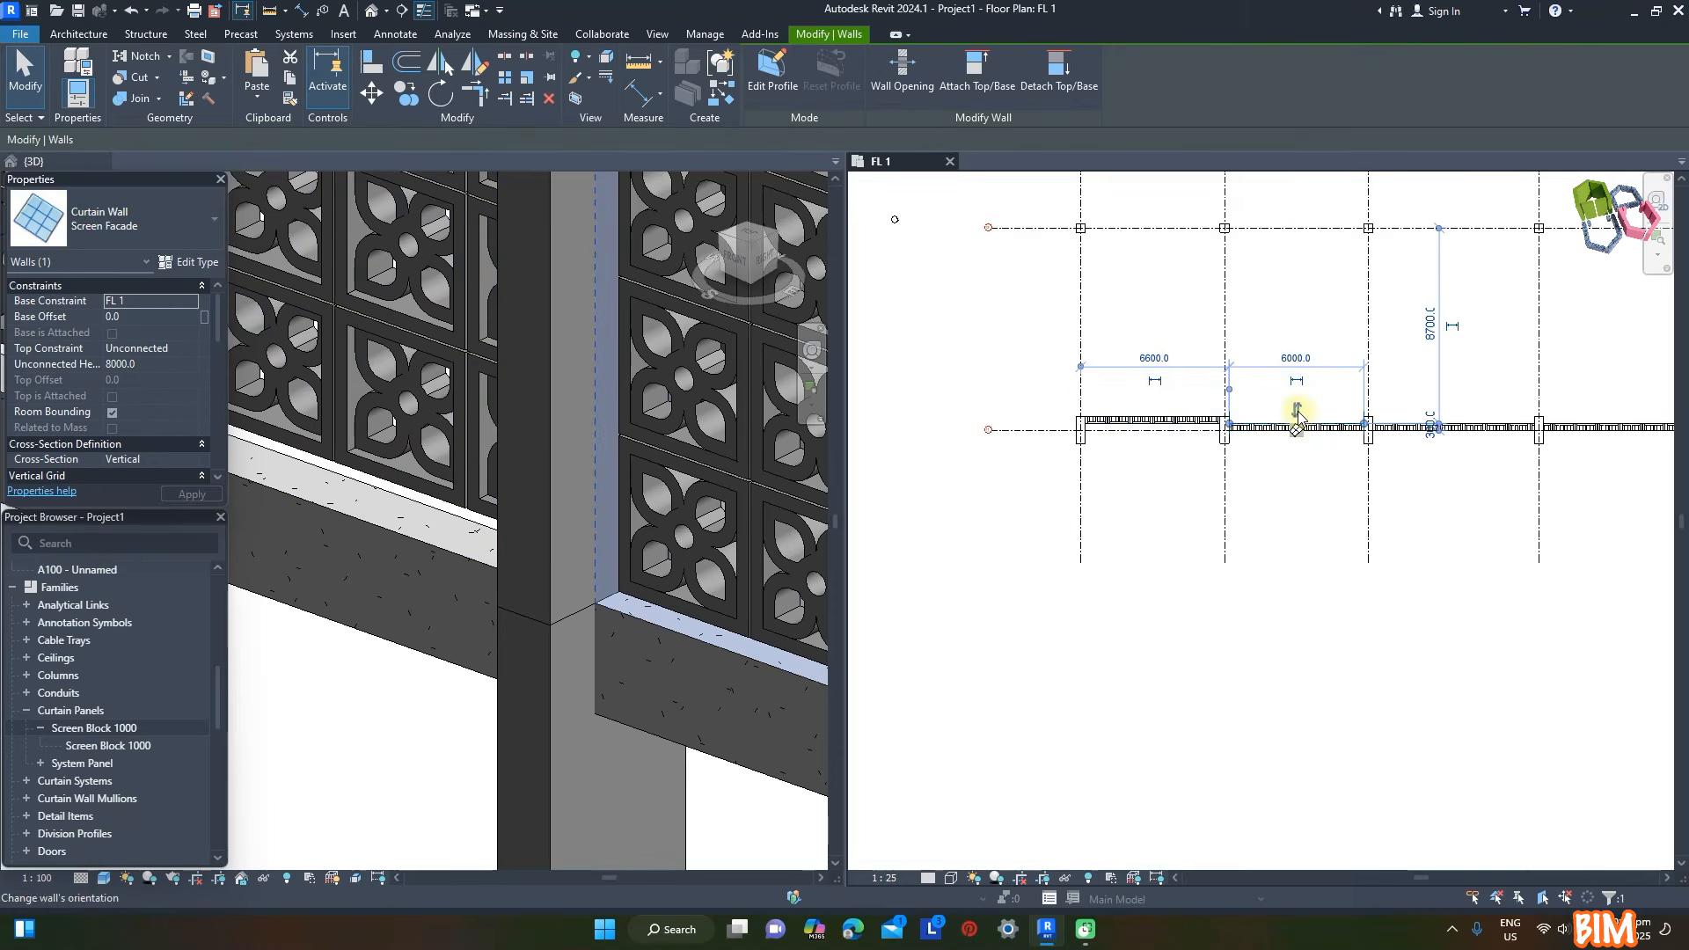
pyautogui.scroll(-3, 530, 483)
pyautogui.scroll(2, 649, 513)
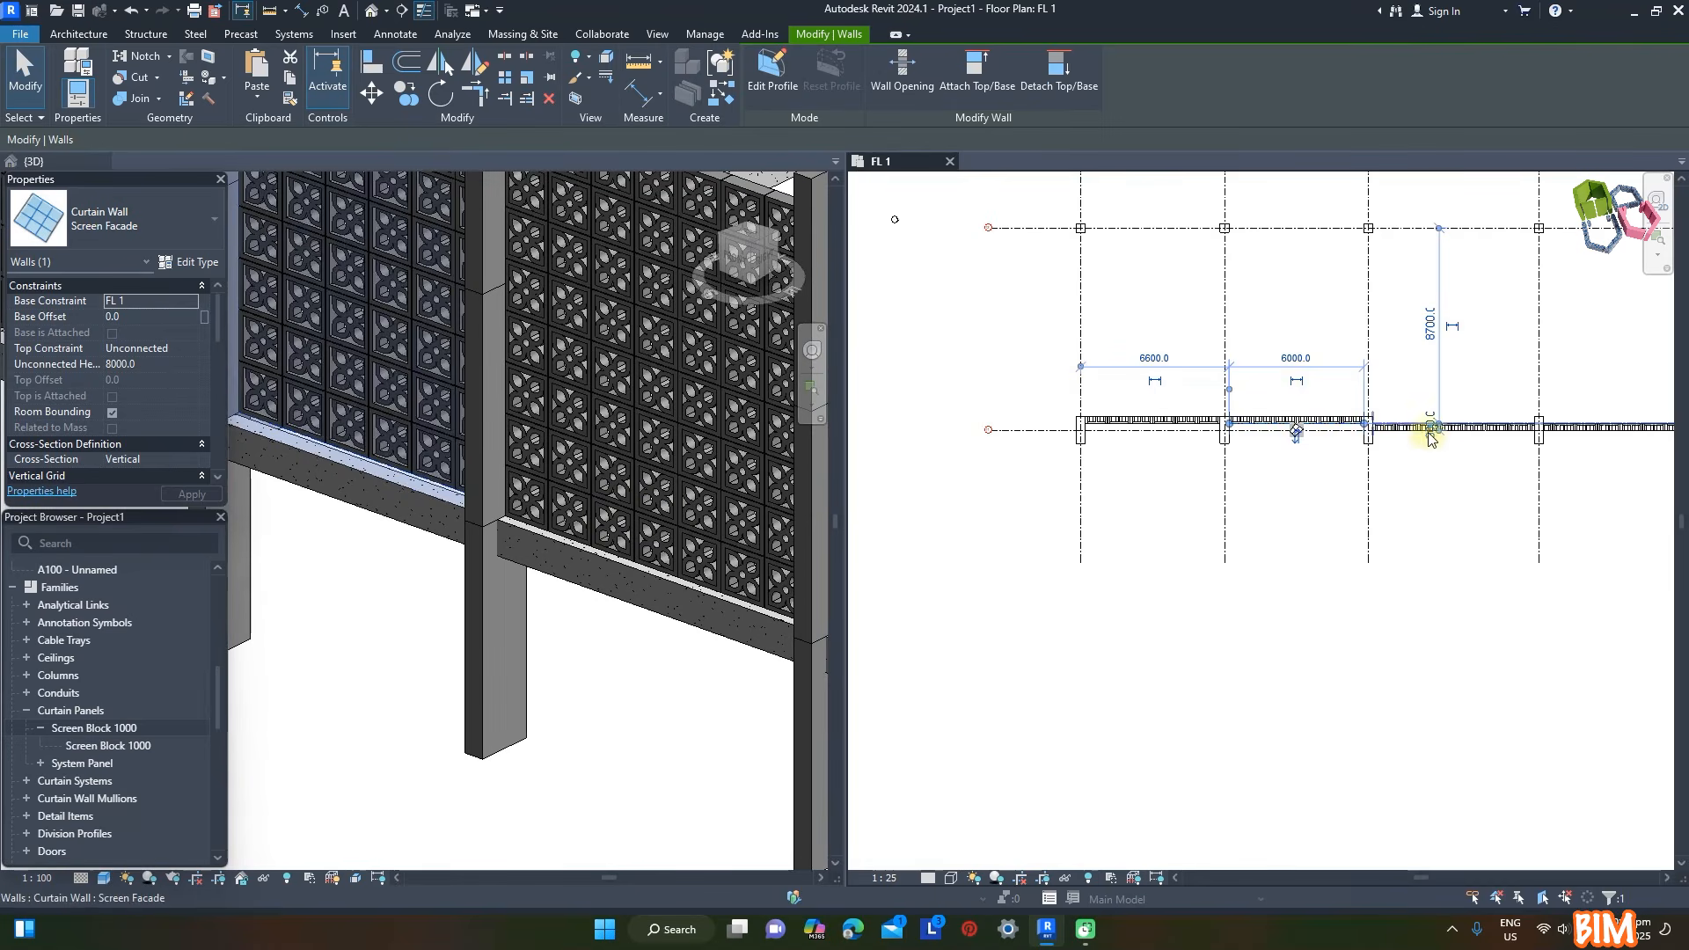
pyautogui.scroll(2, 1487, 407)
pyautogui.scroll(-2, 1479, 422)
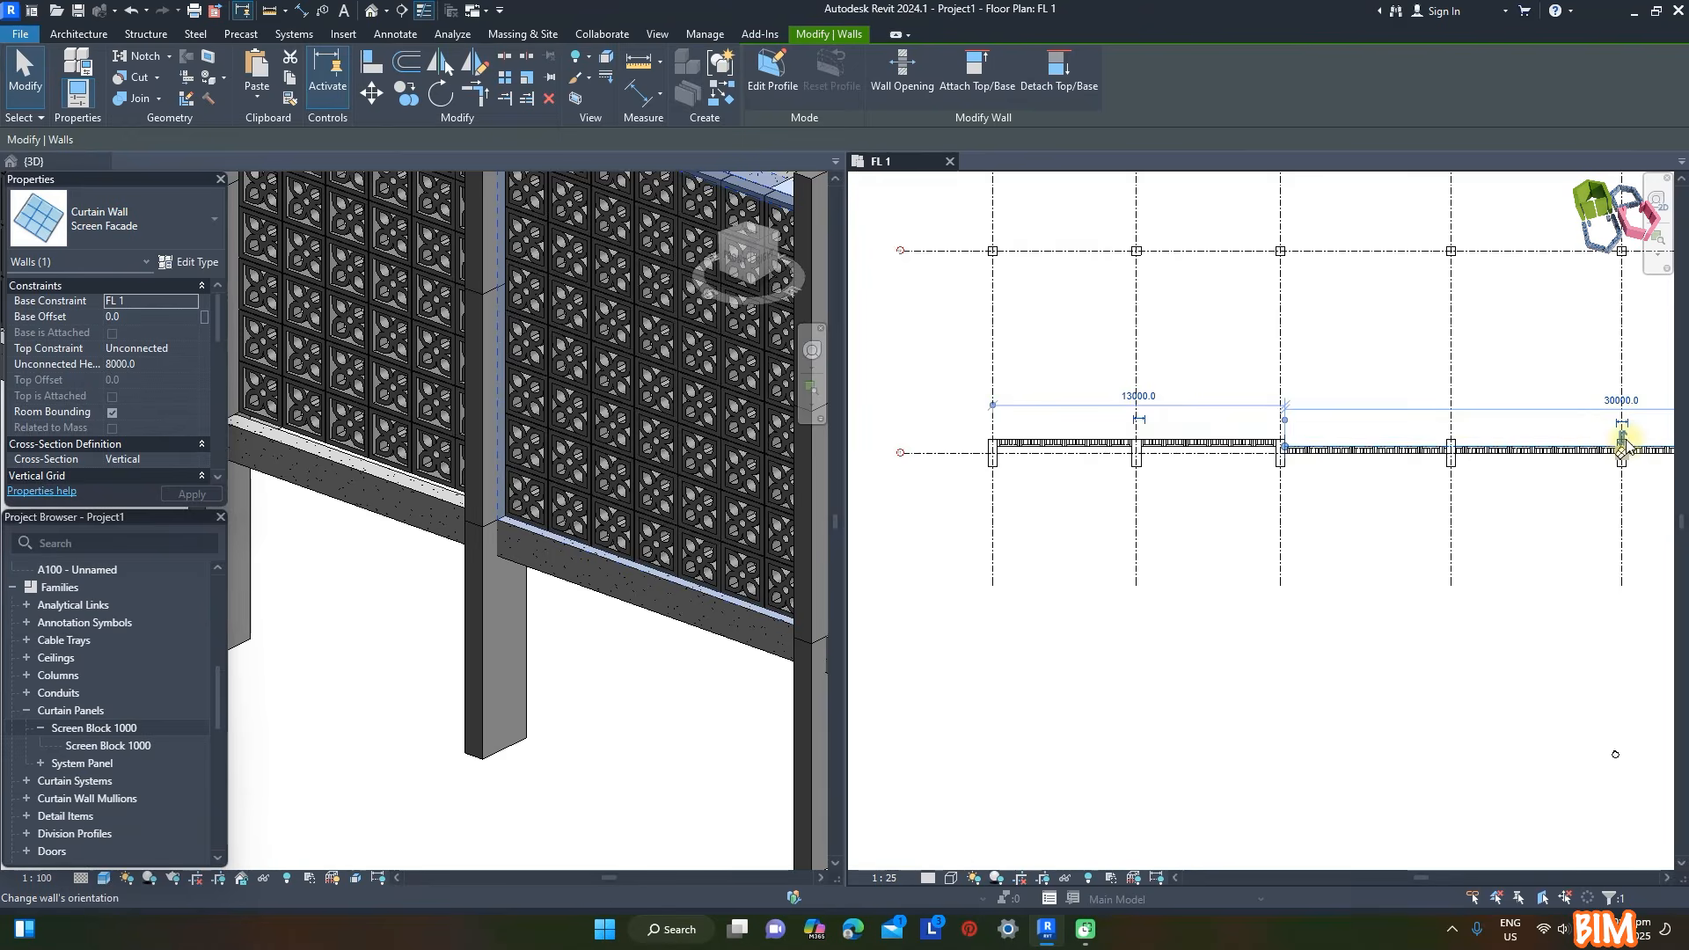
pyautogui.click(1120, 566)
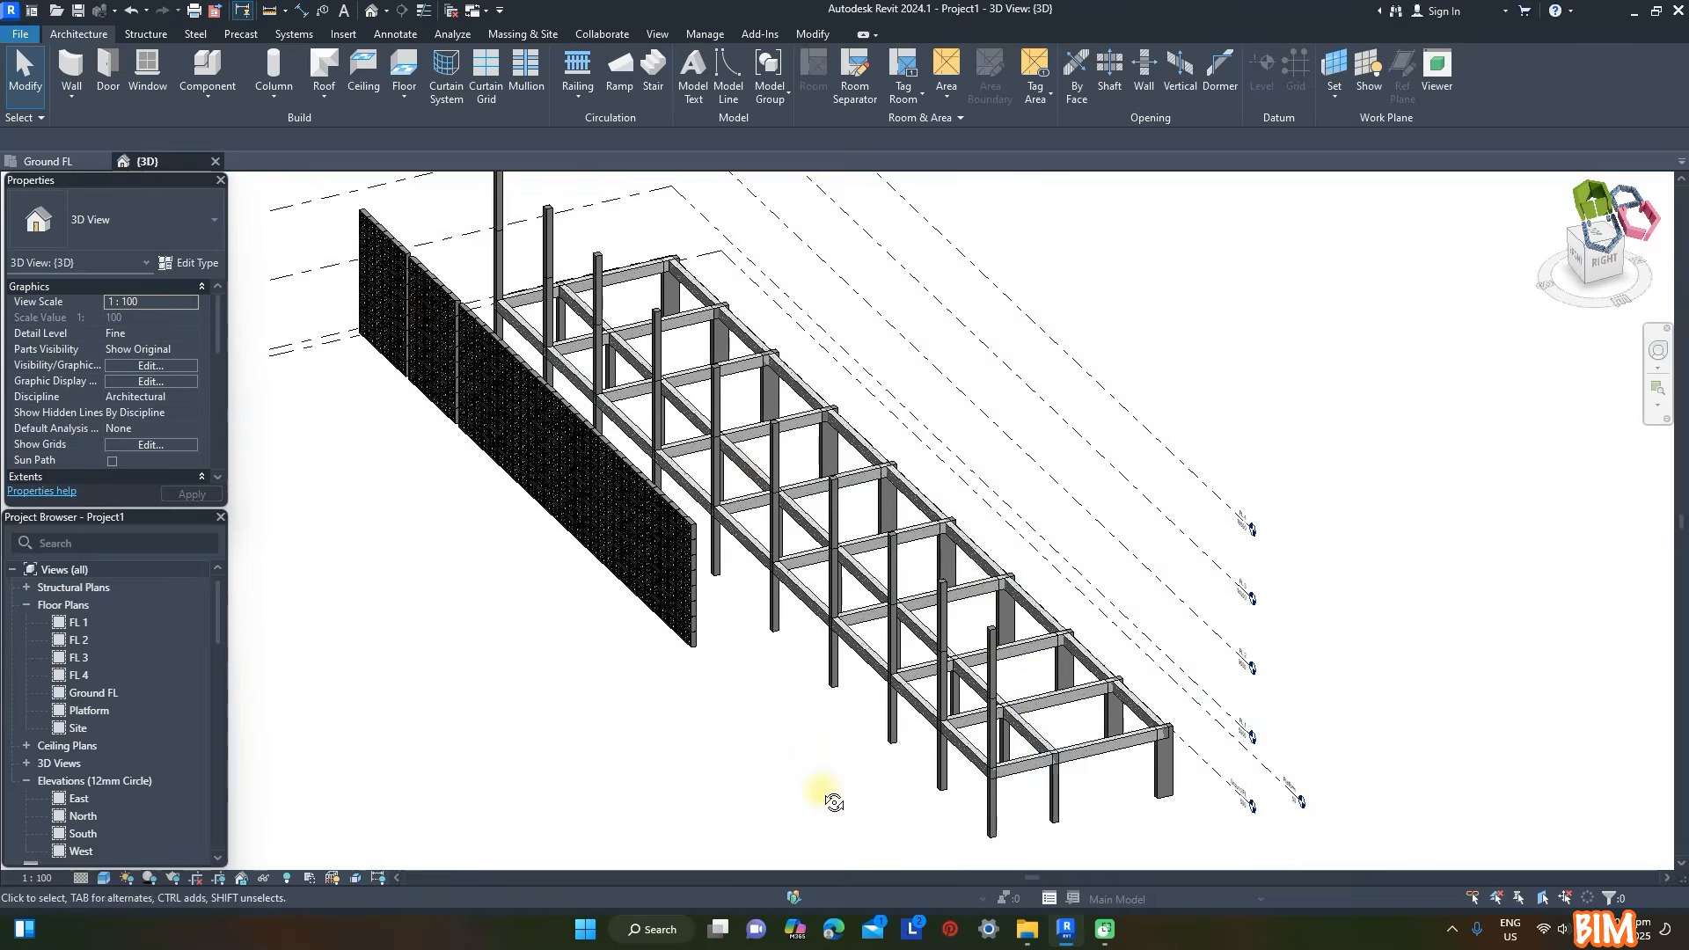
# - Delete the existing row of front columns along grid 1 on the Ground FL plan
pyautogui.keyDown('shift'); pyautogui.moveTo(831, 801); pyautogui.dragTo(629, 509, button='middle'); pyautogui.keyUp('shift')
pyautogui.keyDown('shift'); pyautogui.moveTo(627, 701); pyautogui.dragTo(395, 302, button='middle'); pyautogui.keyUp('shift')
pyautogui.moveTo(428, 248); pyautogui.dragTo(634, 641)
pyautogui.press('Delete')
pyautogui.keyDown('shift'); pyautogui.moveTo(1206, 705); pyautogui.dragTo(1297, 745, button='middle'); pyautogui.keyUp('shift')
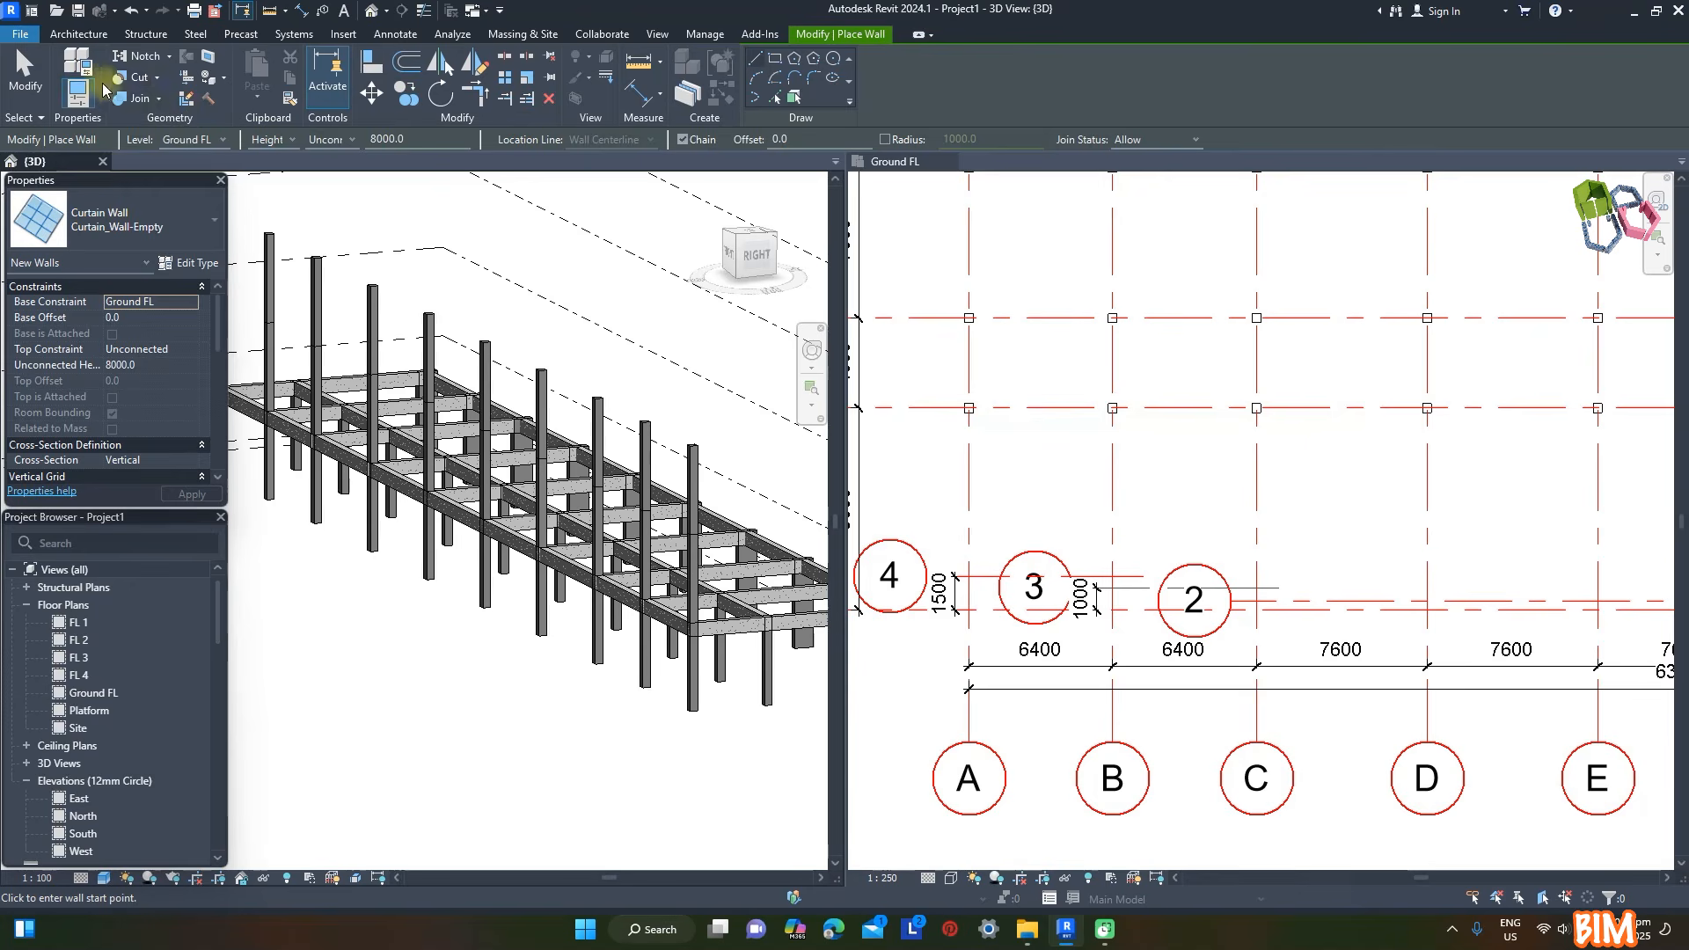
# - Duplicate the MOI 400x1200mm rectangular column type as MOI 400x1400mm and set its width to 1400 mm
pyautogui.click(94, 35)
pyautogui.click(274, 99)
pyautogui.click(302, 160)
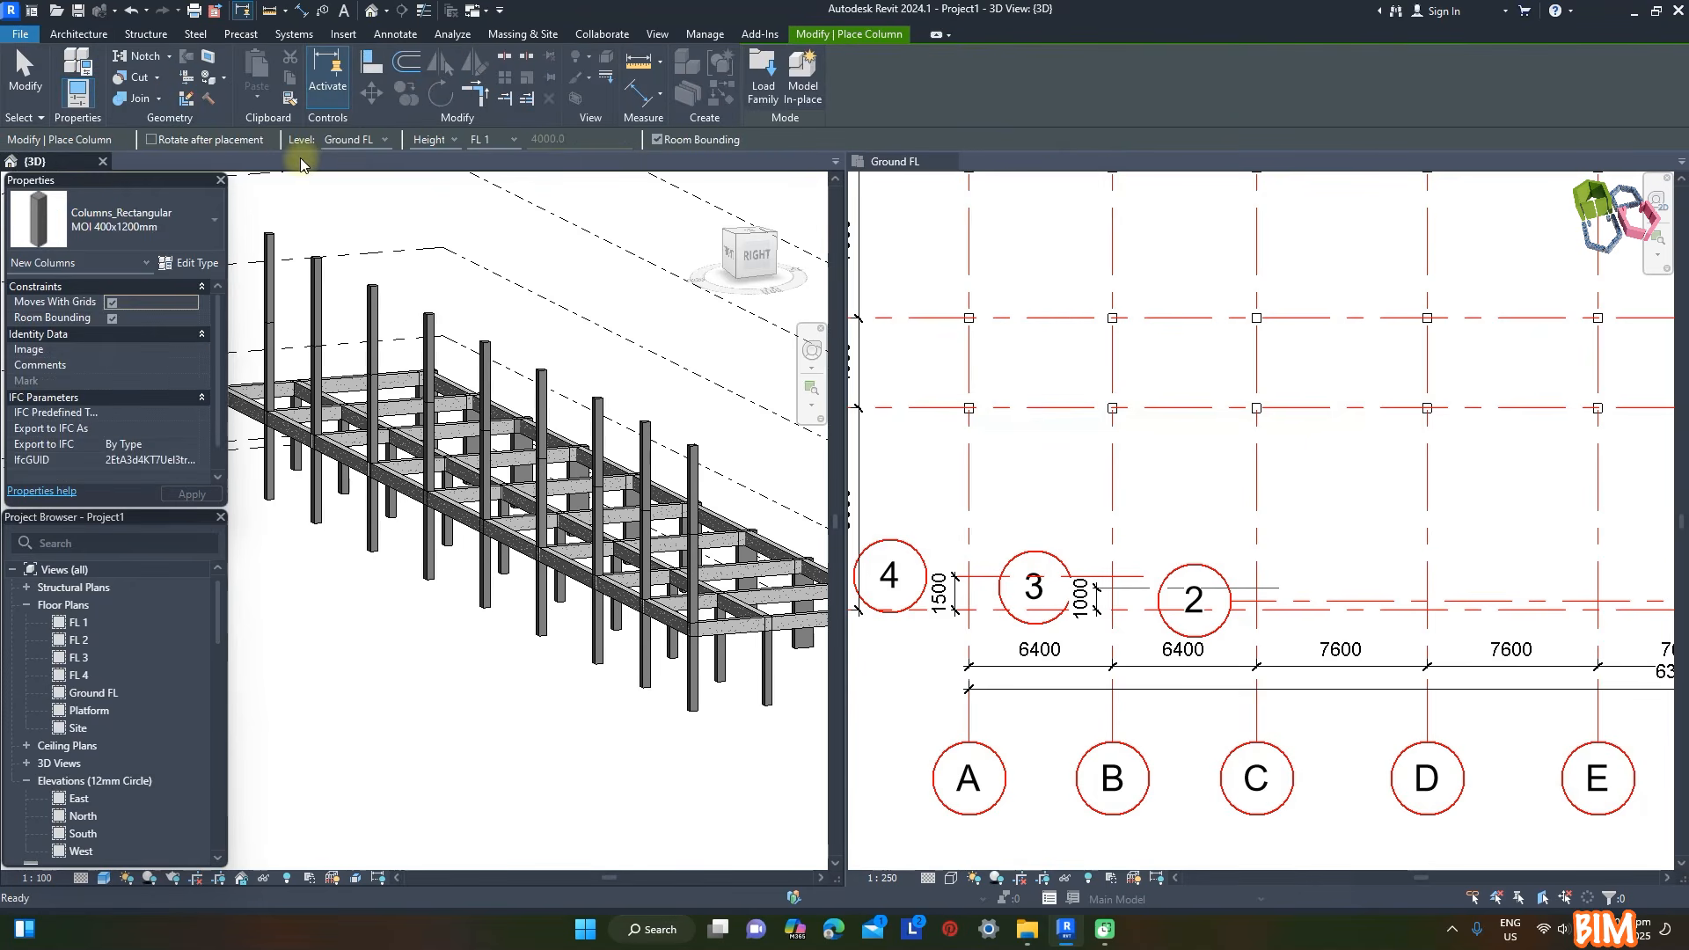
pyautogui.click(211, 220)
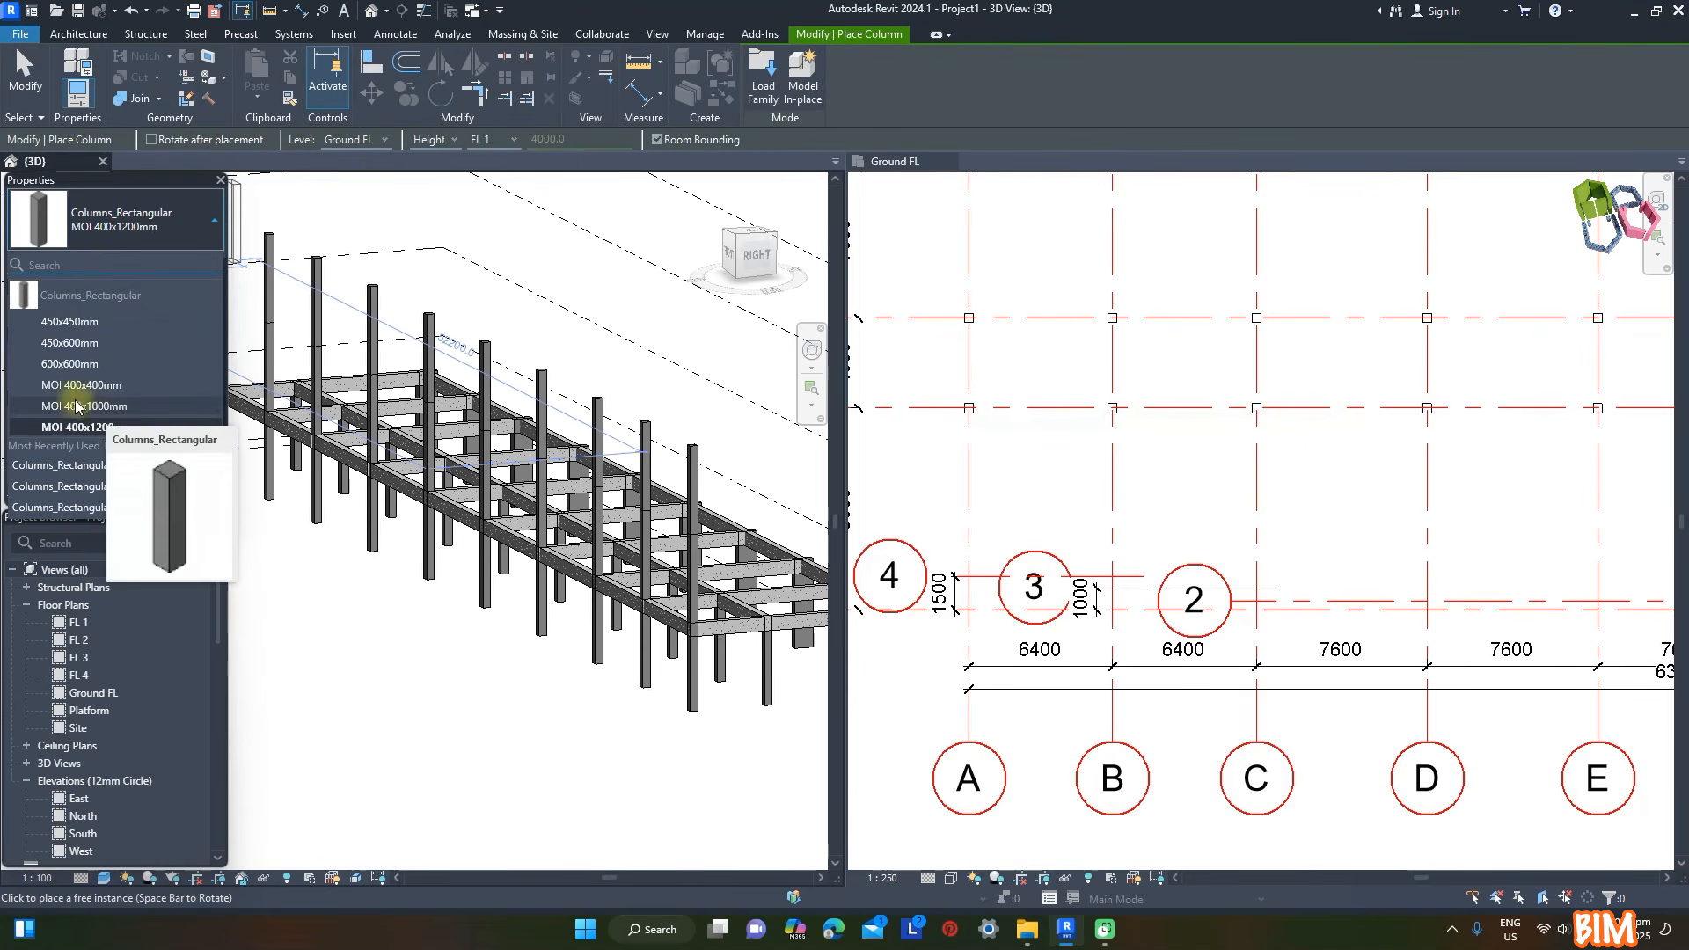
pyautogui.click(141, 426)
pyautogui.click(188, 262)
pyautogui.click(1422, 271)
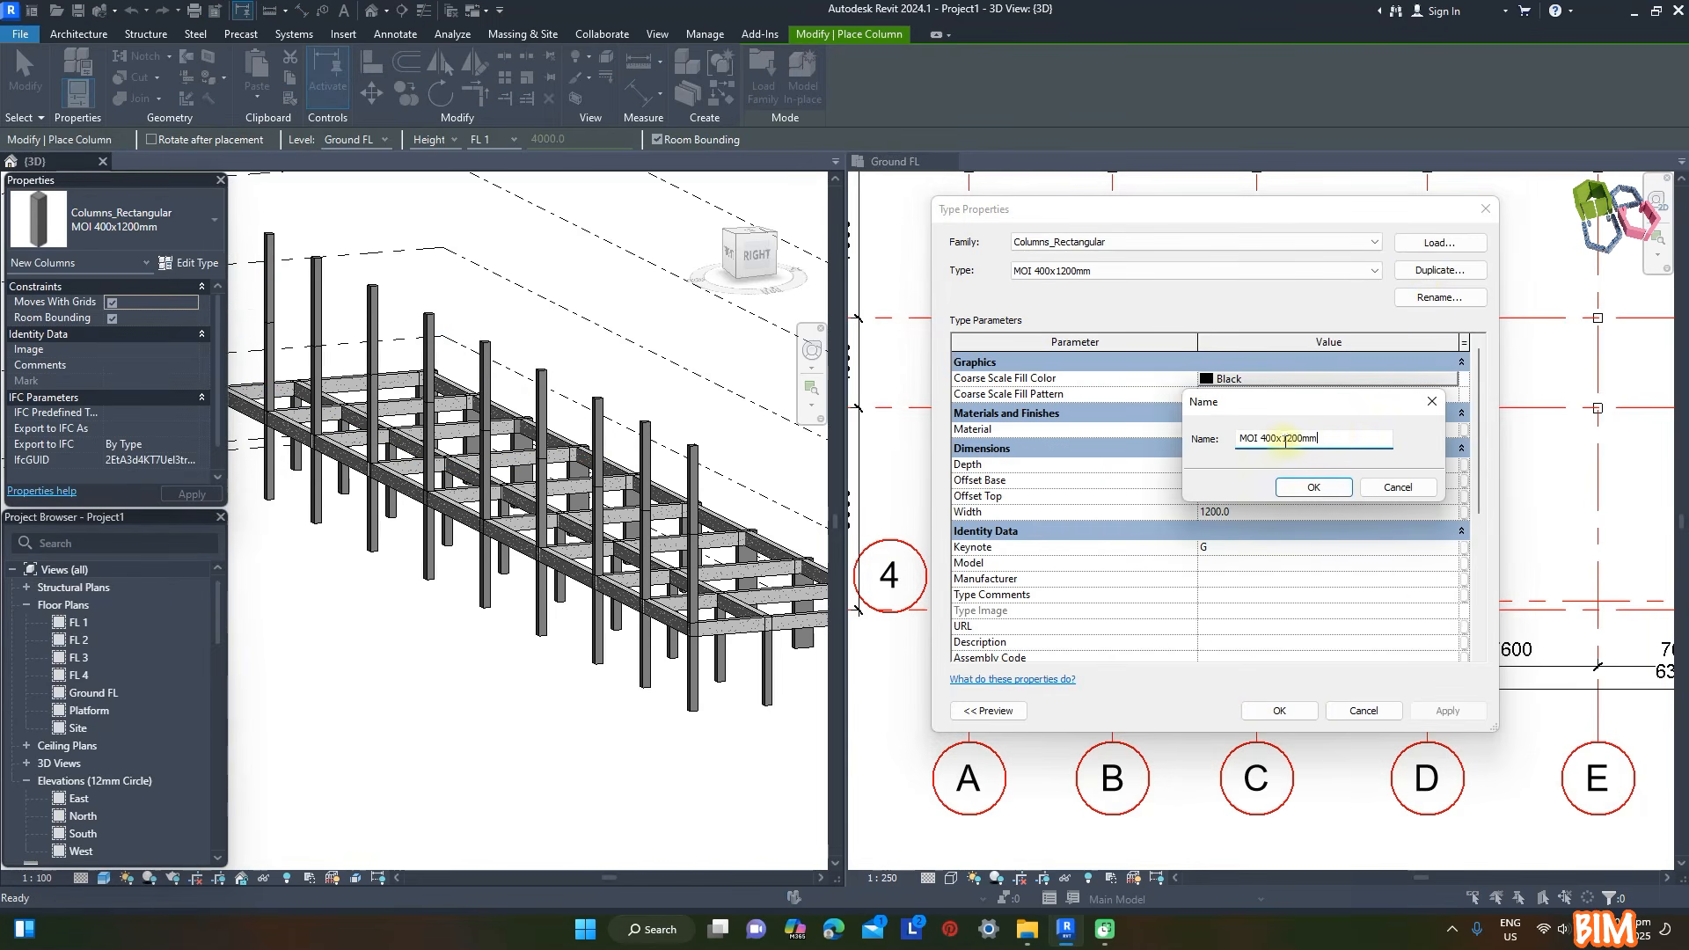
pyautogui.click(1313, 489)
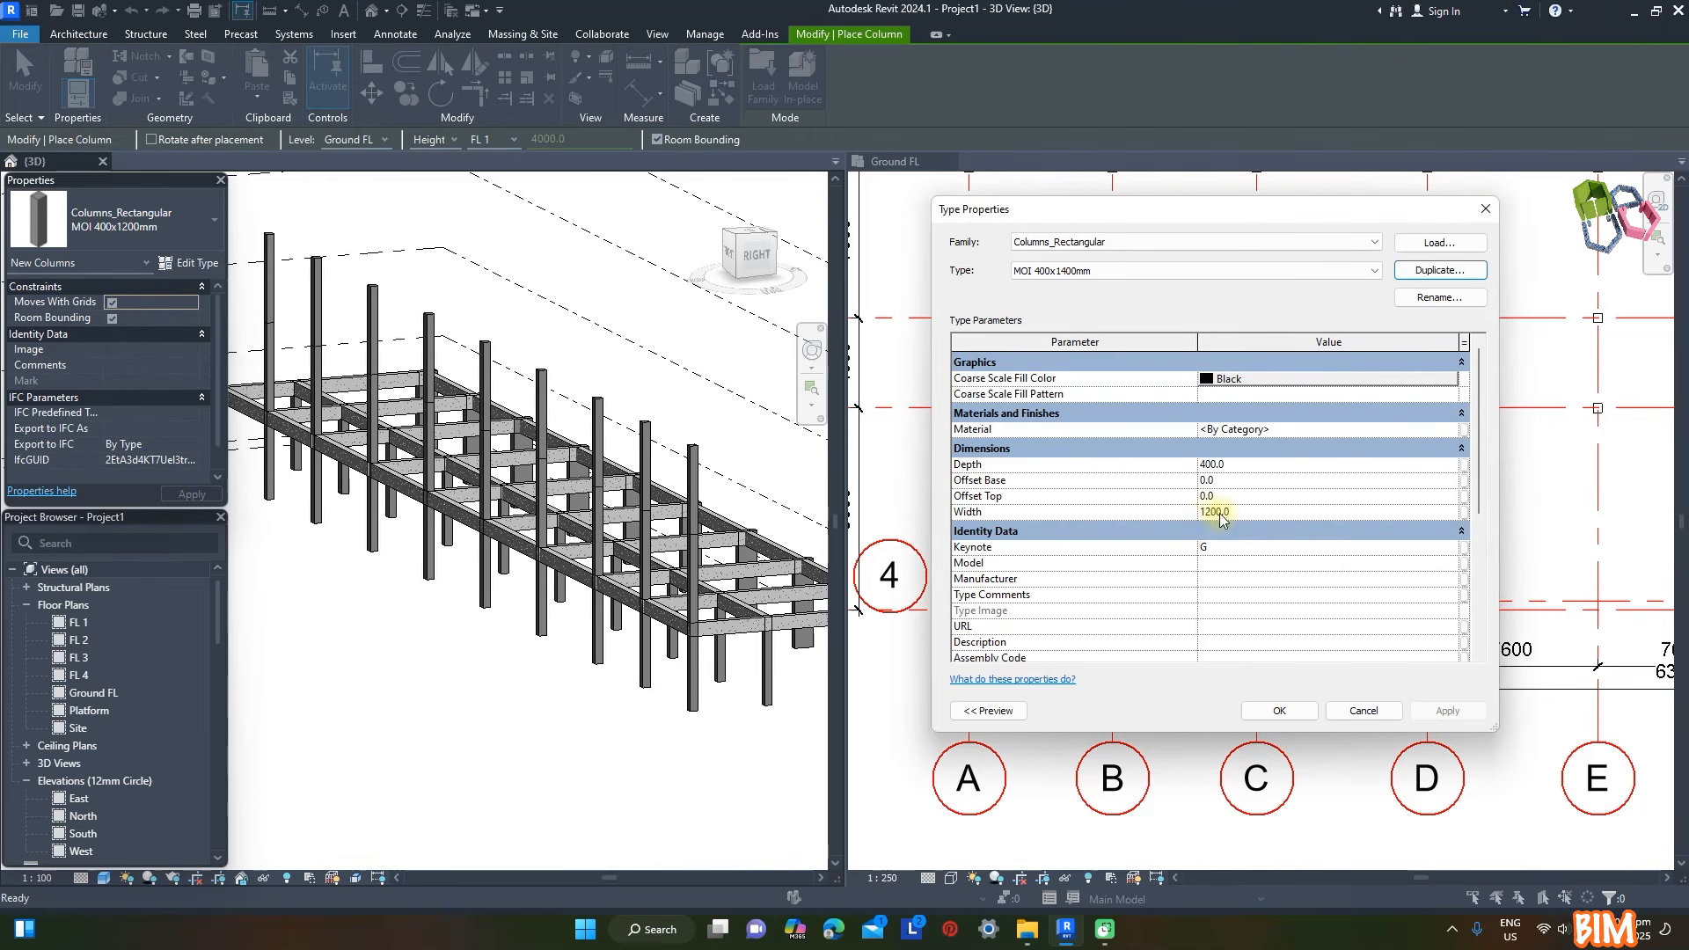
pyautogui.click(989, 711)
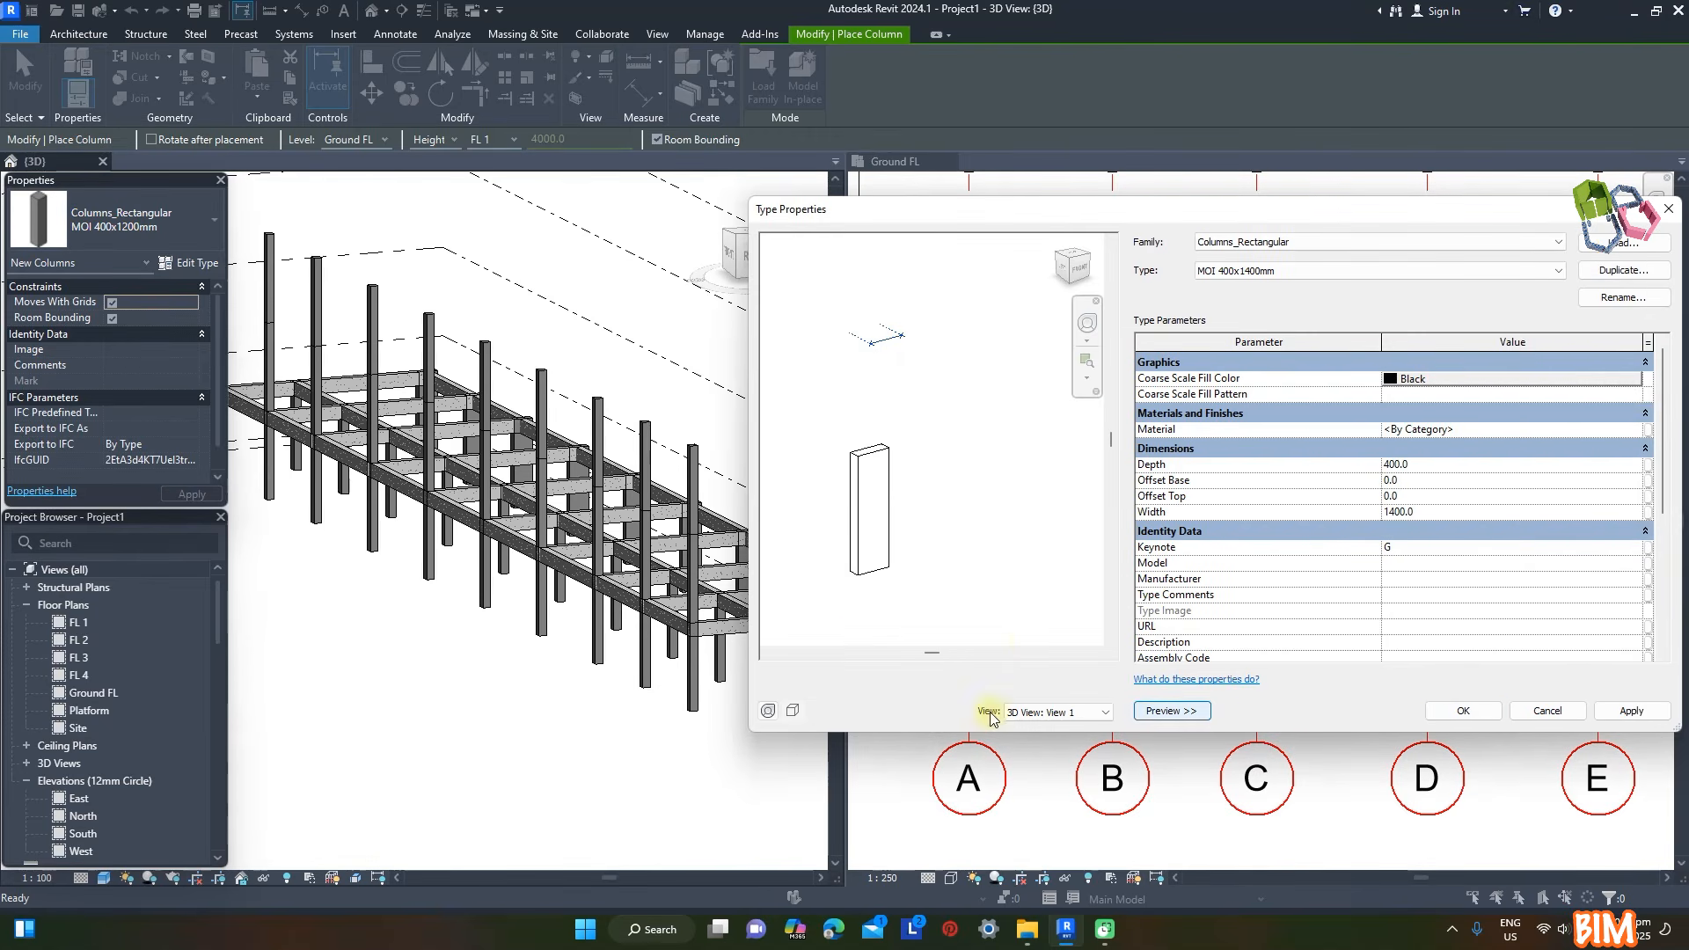
pyautogui.click(1631, 712)
# - Duplicate the column type again as MOI 400x2200mm and set its width to 2200 mm
pyautogui.click(1623, 270)
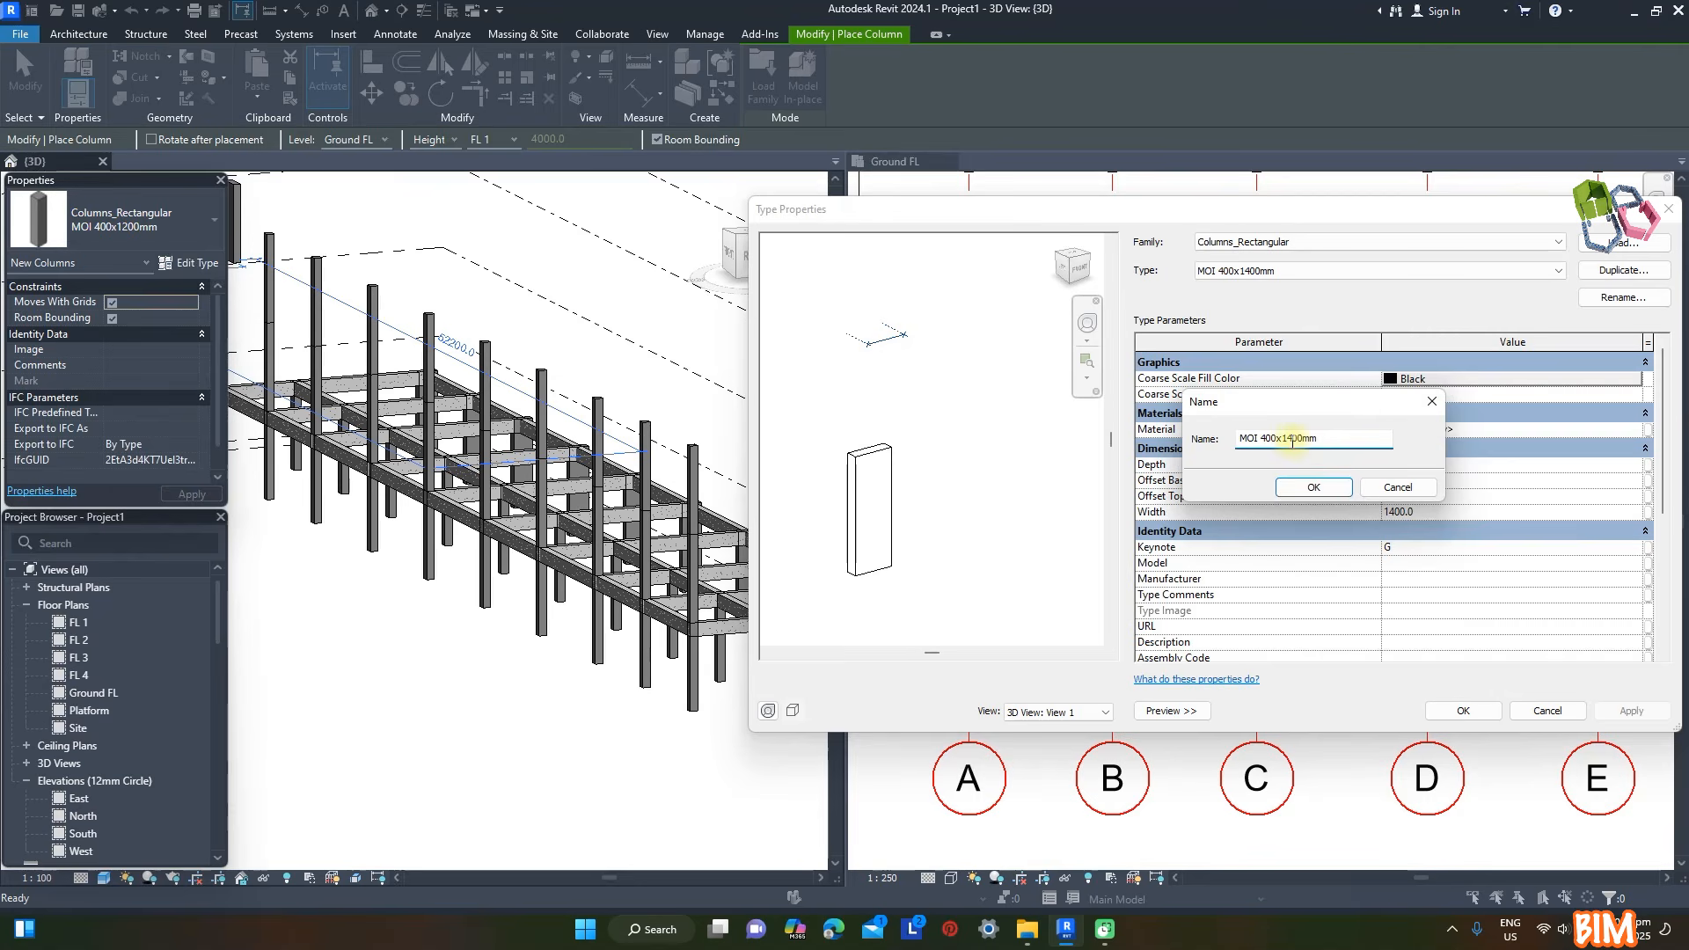
pyautogui.click(1329, 490)
pyautogui.write('2200')
pyautogui.click(1630, 711)
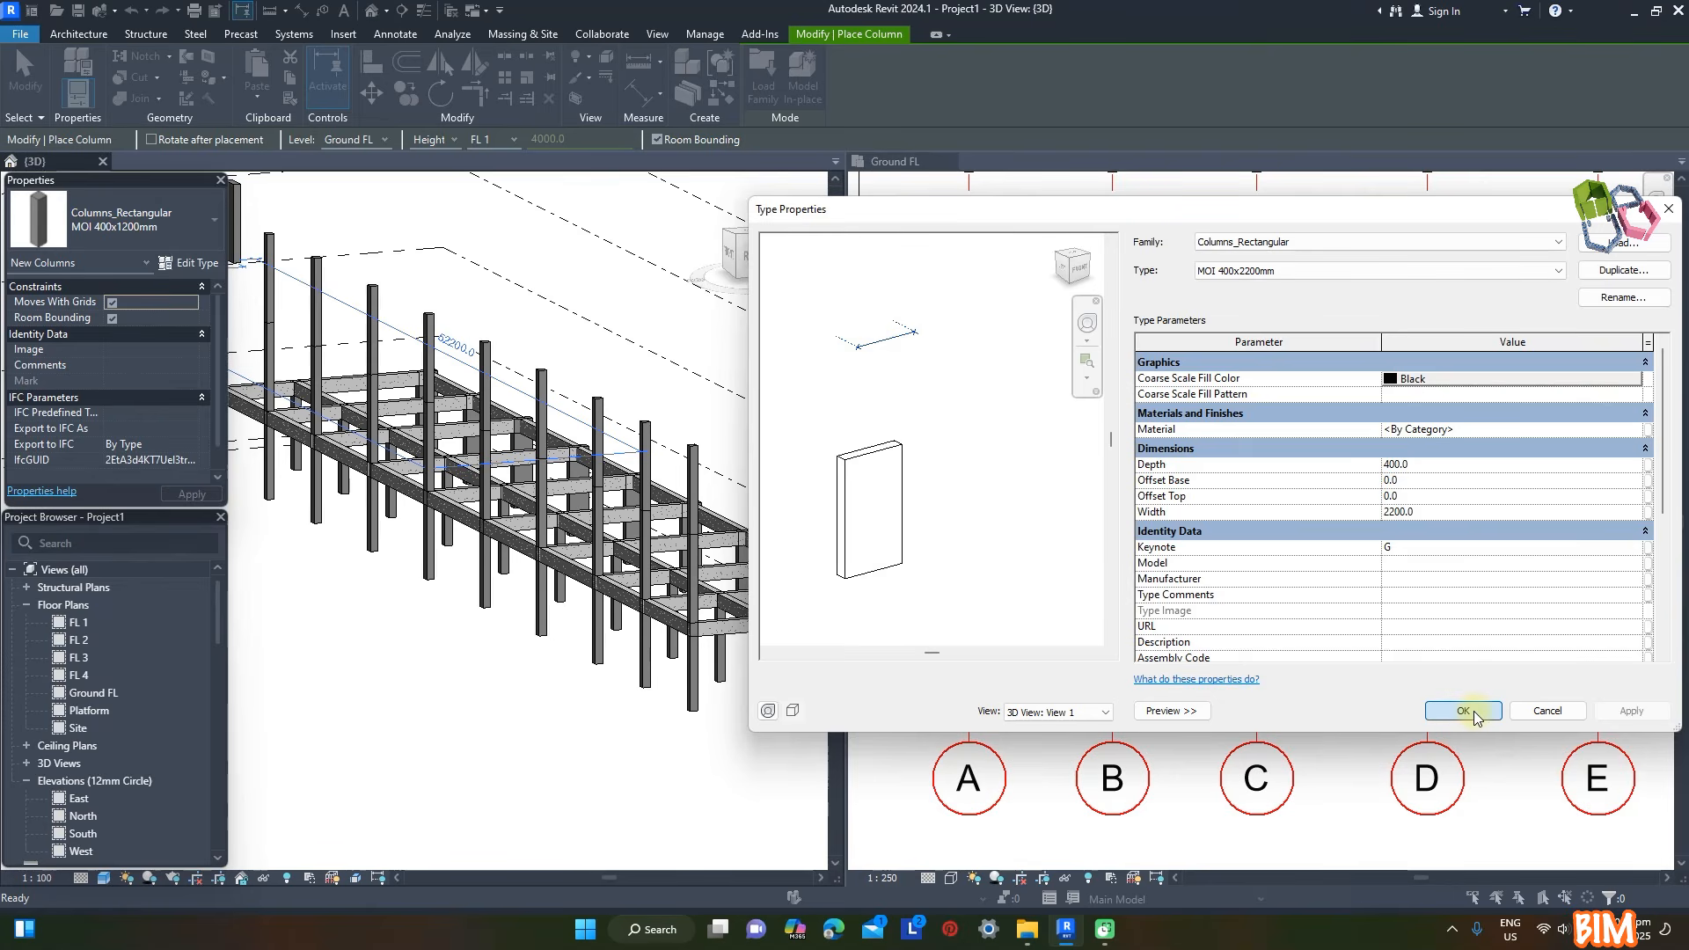
pyautogui.click(1475, 713)
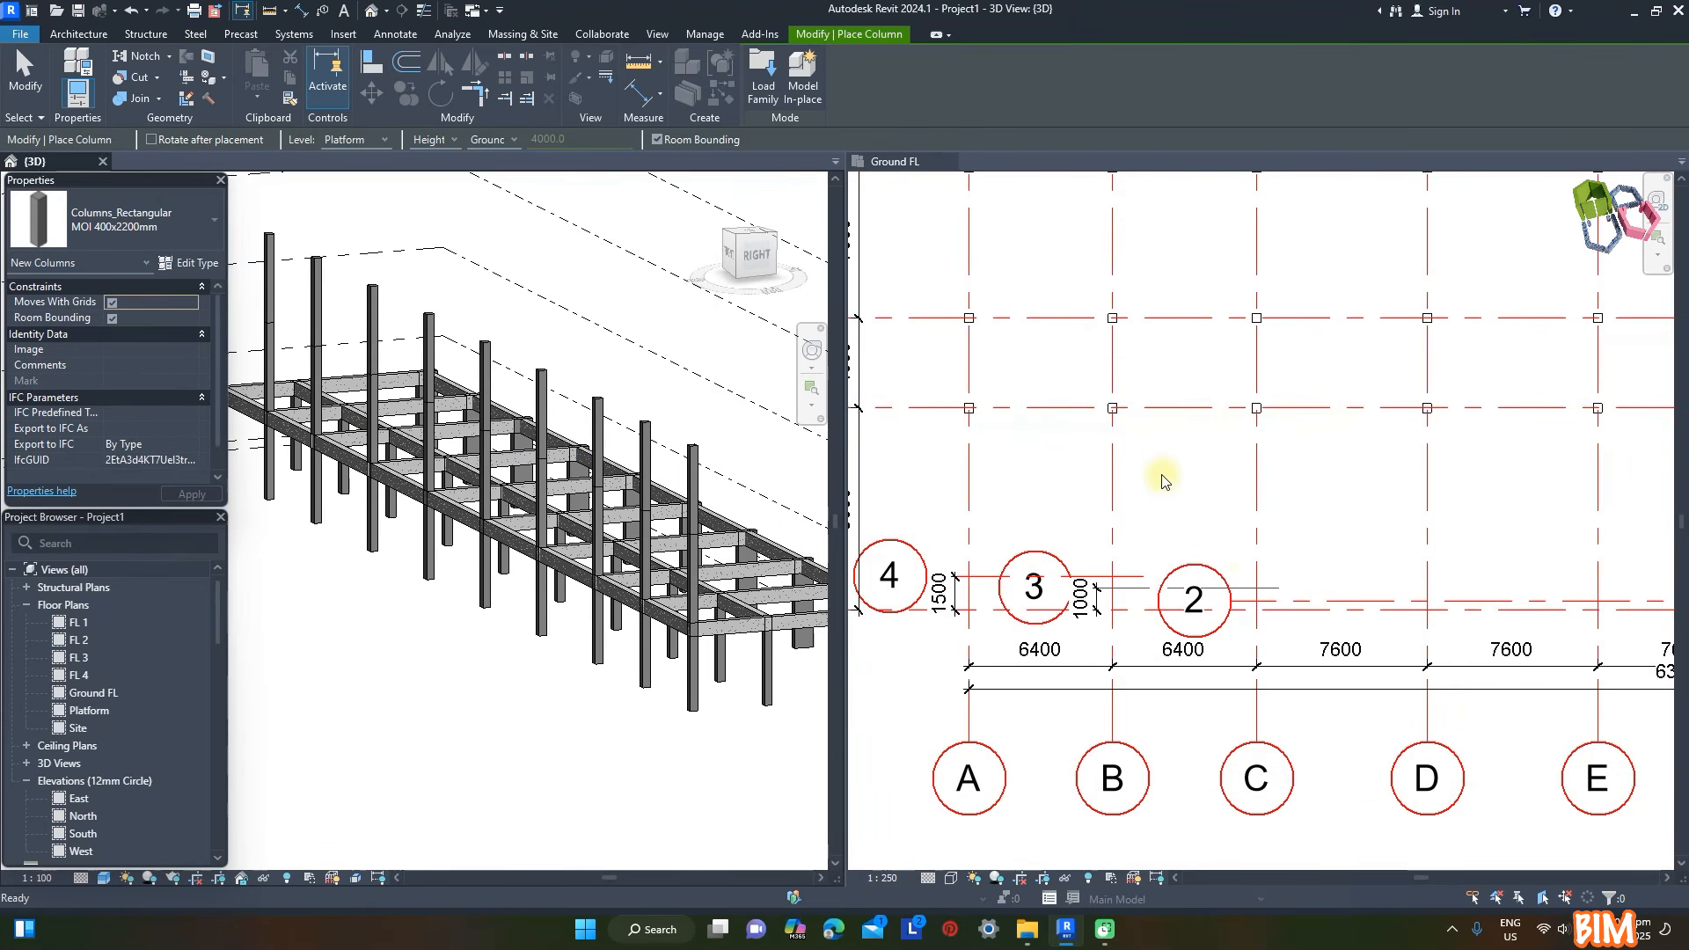
# - Place MOI 400x2200mm columns at grid intersections C/1, B/3, G/1 and H/1 on the Ground FL plan
pyautogui.scroll(-2, 1171, 482)
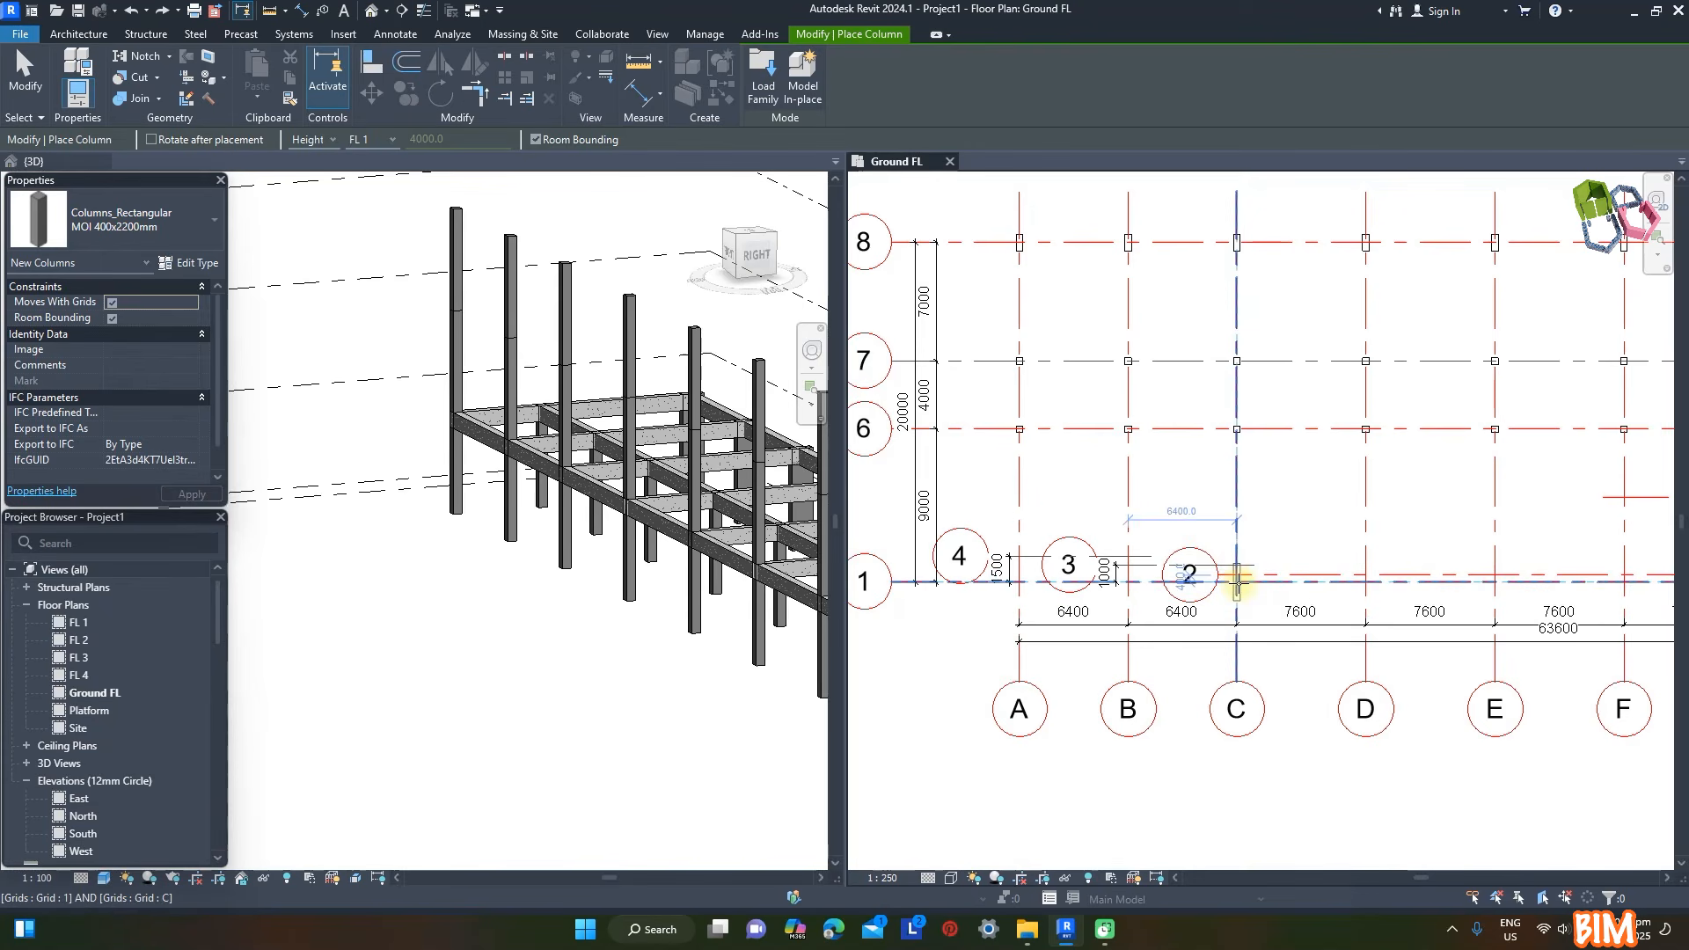
pyautogui.click(1237, 581)
pyautogui.scroll(1, 1200, 581)
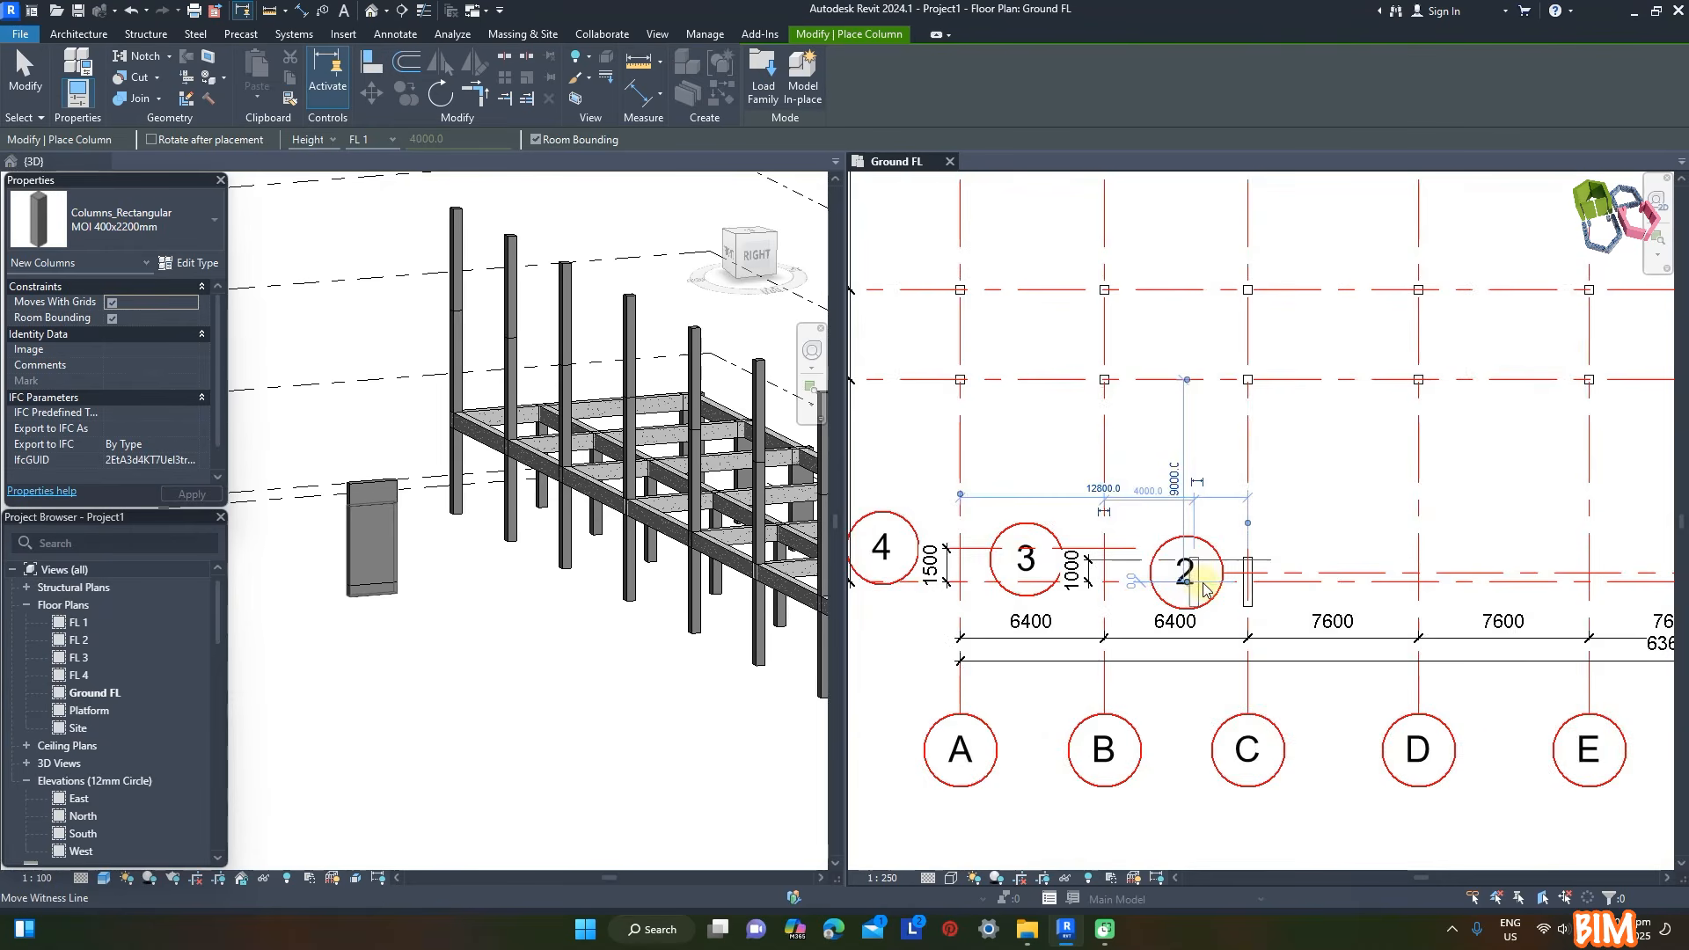
pyautogui.scroll(1, 1205, 589)
pyautogui.click(1089, 557)
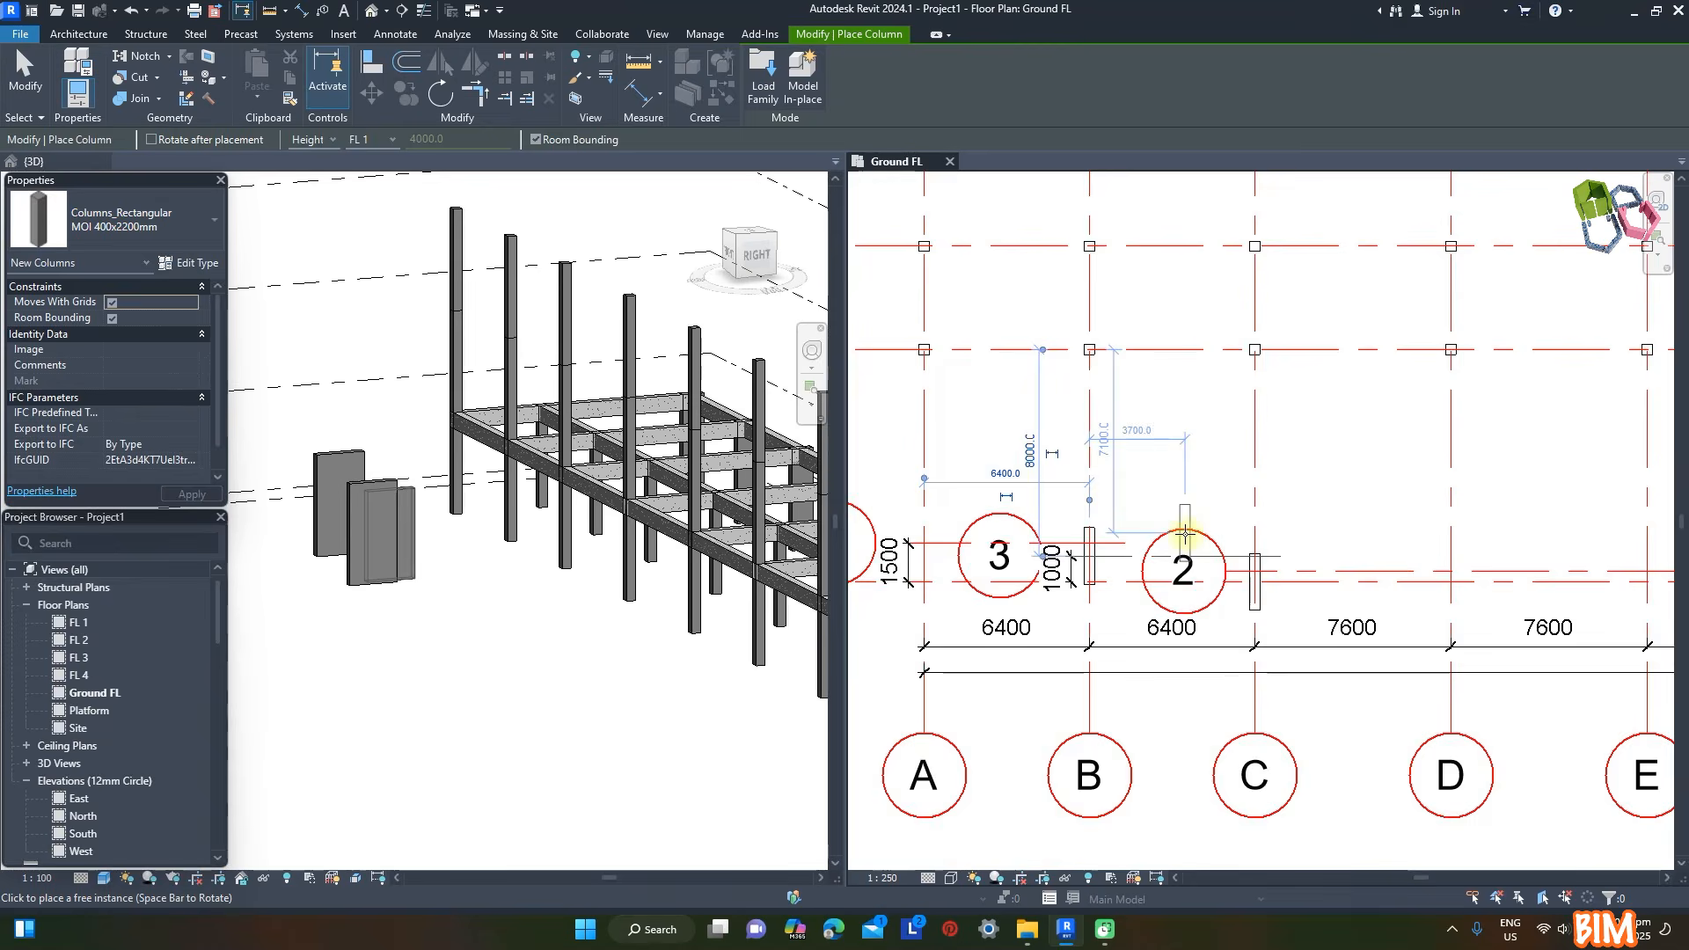
pyautogui.scroll(-3, 1185, 534)
pyautogui.scroll(2, 1301, 492)
pyautogui.scroll(1, 1270, 544)
pyautogui.scroll(-2, 1269, 544)
pyautogui.click(1266, 544)
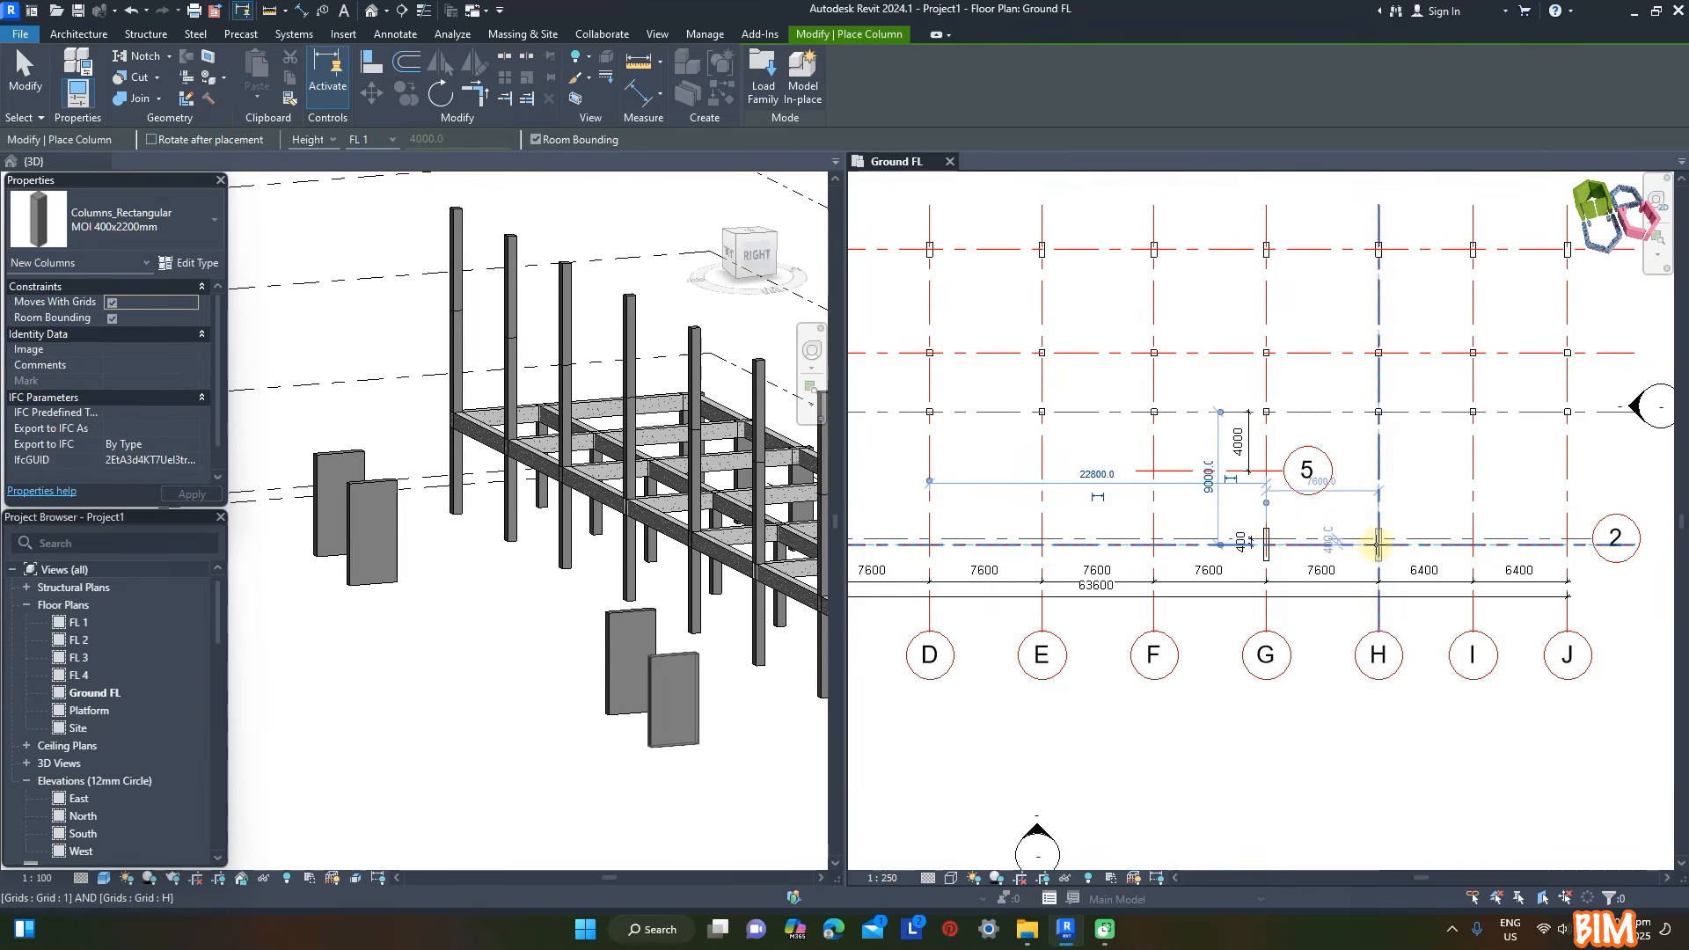
pyautogui.click(1378, 544)
# - Place MOI 400x1200mm columns at grid intersections A/4, I/2 and J/2 on the Ground FL plan
pyautogui.scroll(-2, 1375, 539)
pyautogui.click(214, 236)
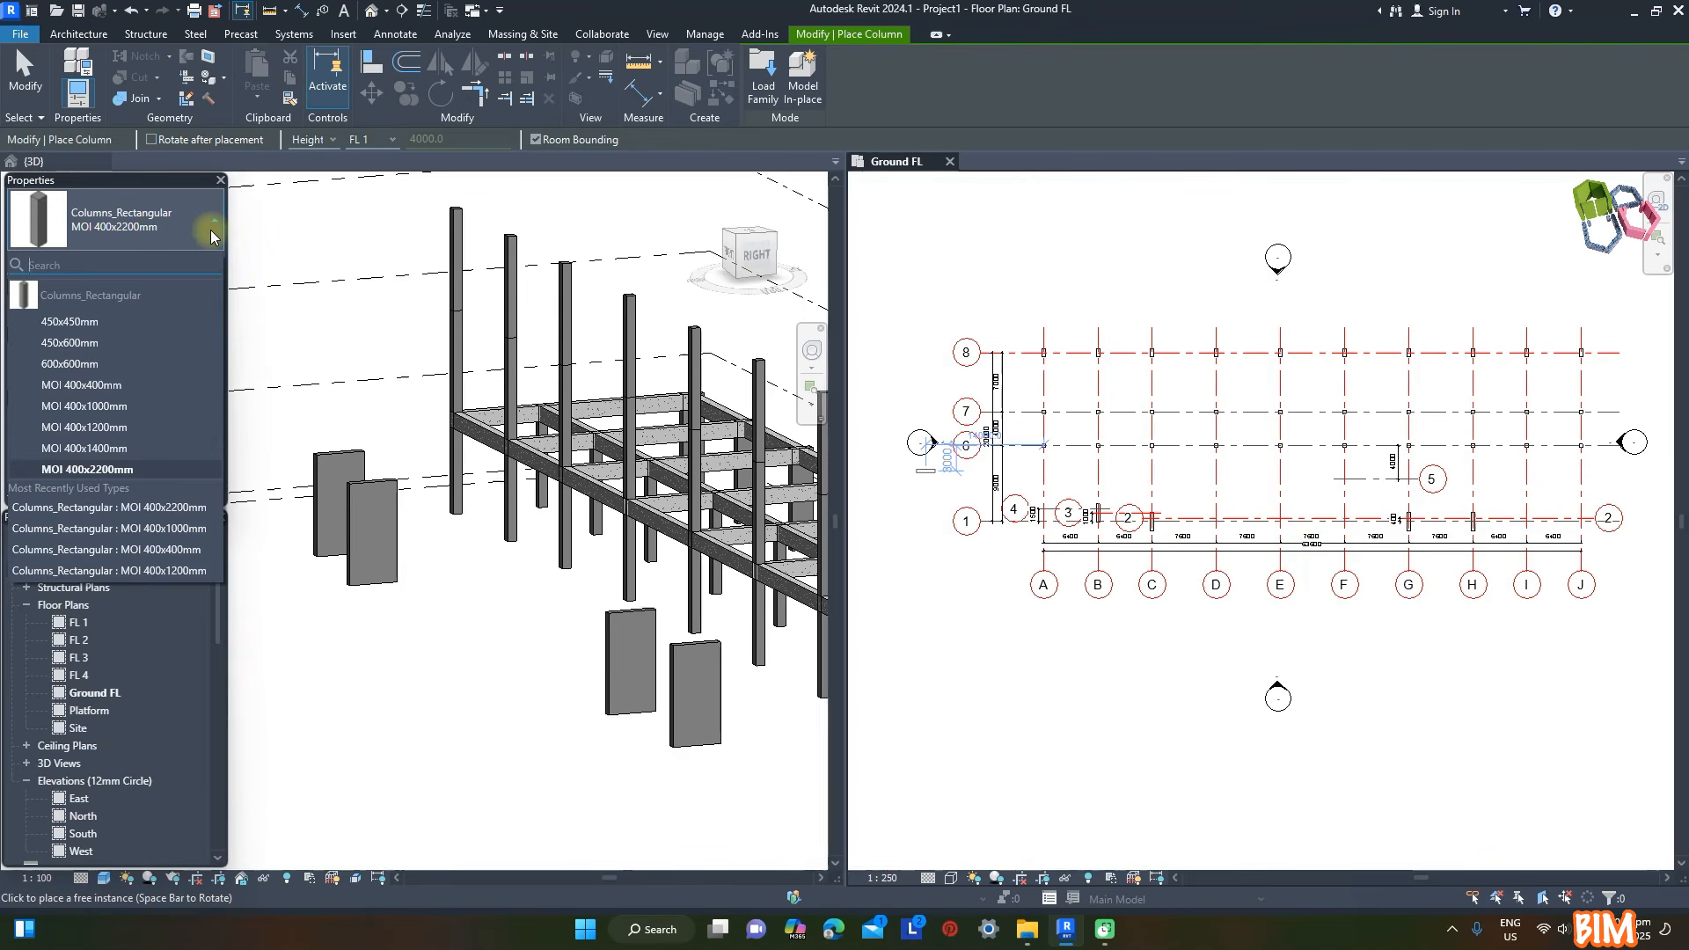
pyautogui.click(97, 427)
pyautogui.scroll(5, 1040, 536)
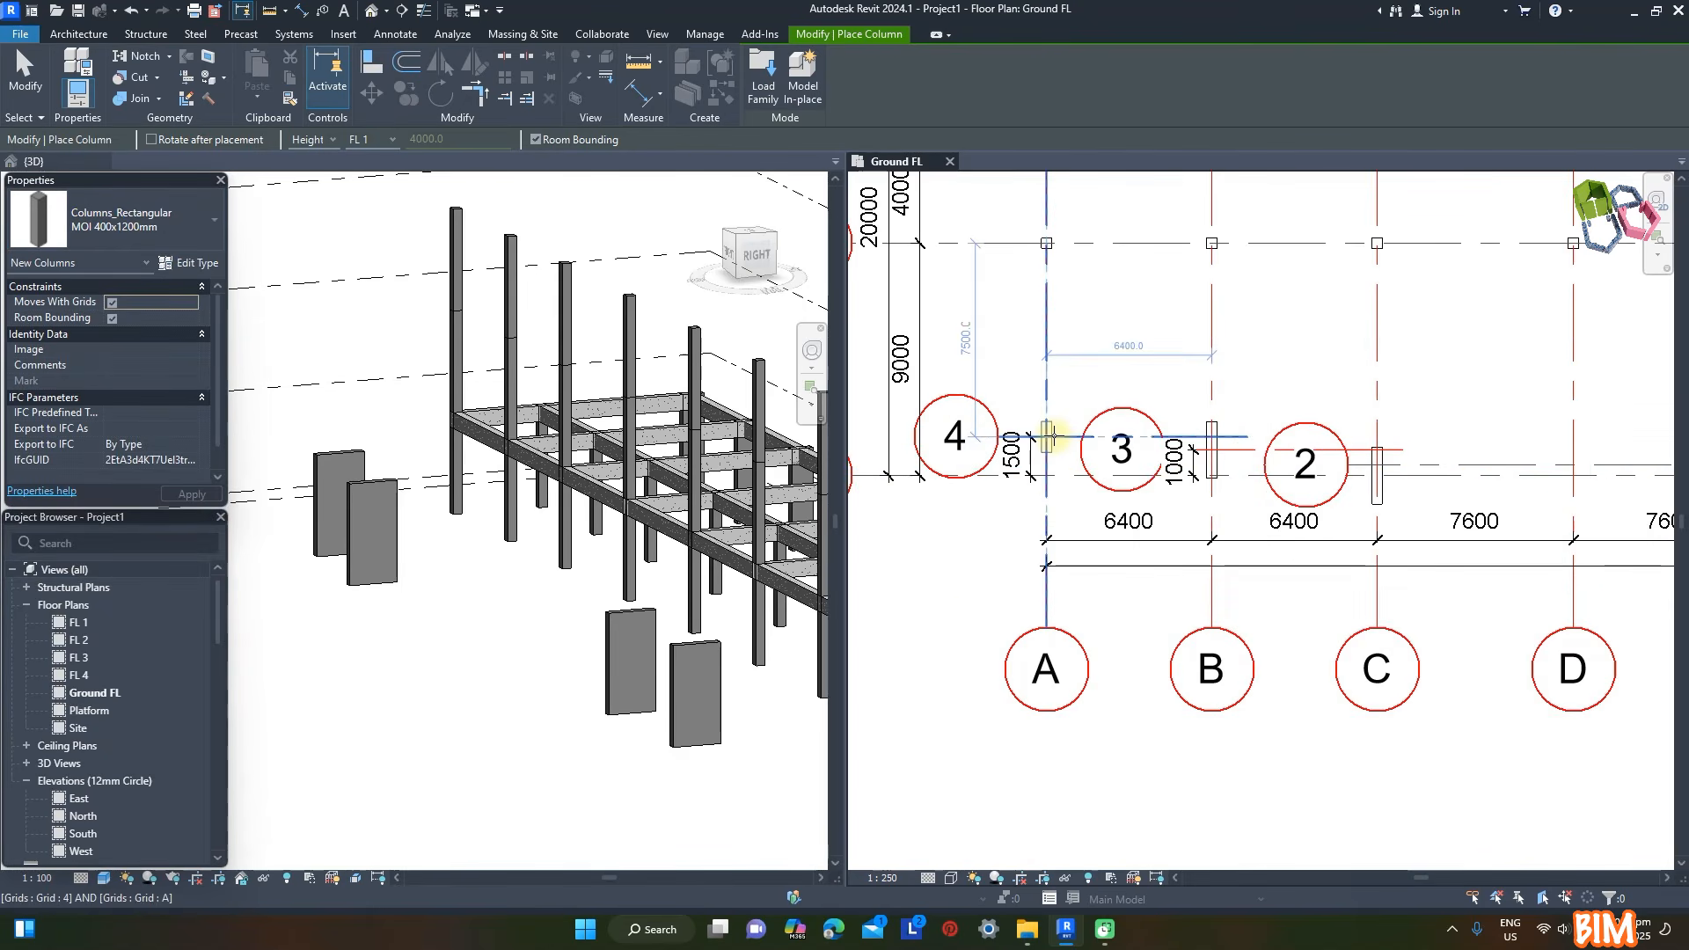
pyautogui.click(1049, 437)
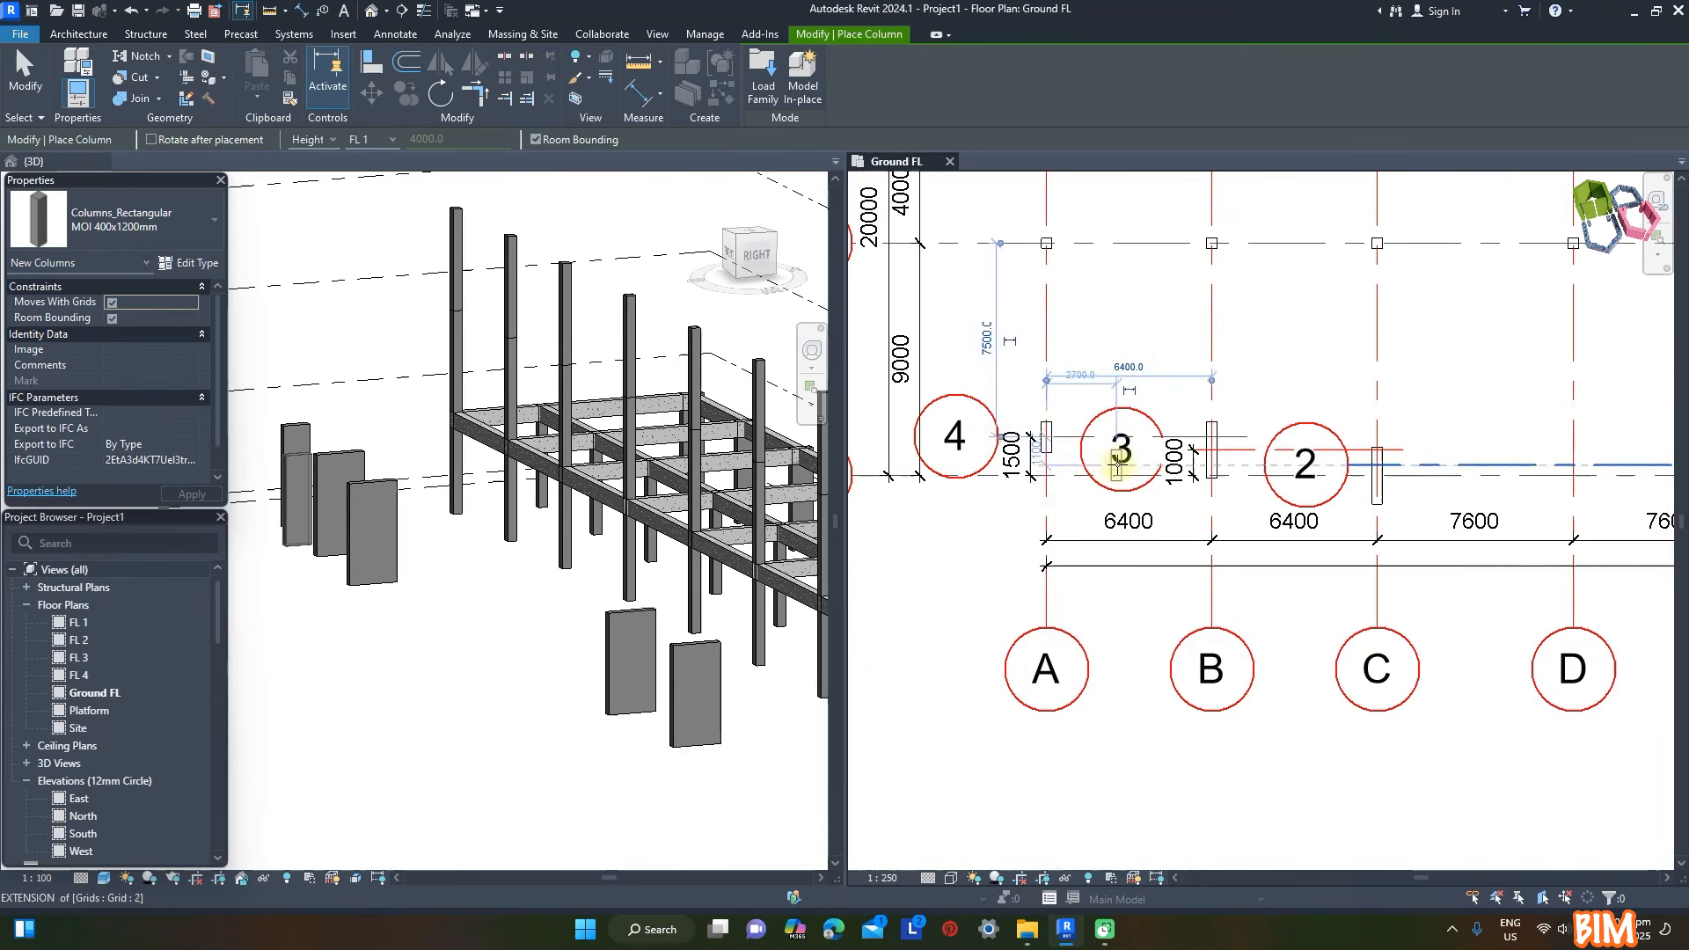
pyautogui.scroll(-5, 994, 445)
pyautogui.scroll(5, 1323, 458)
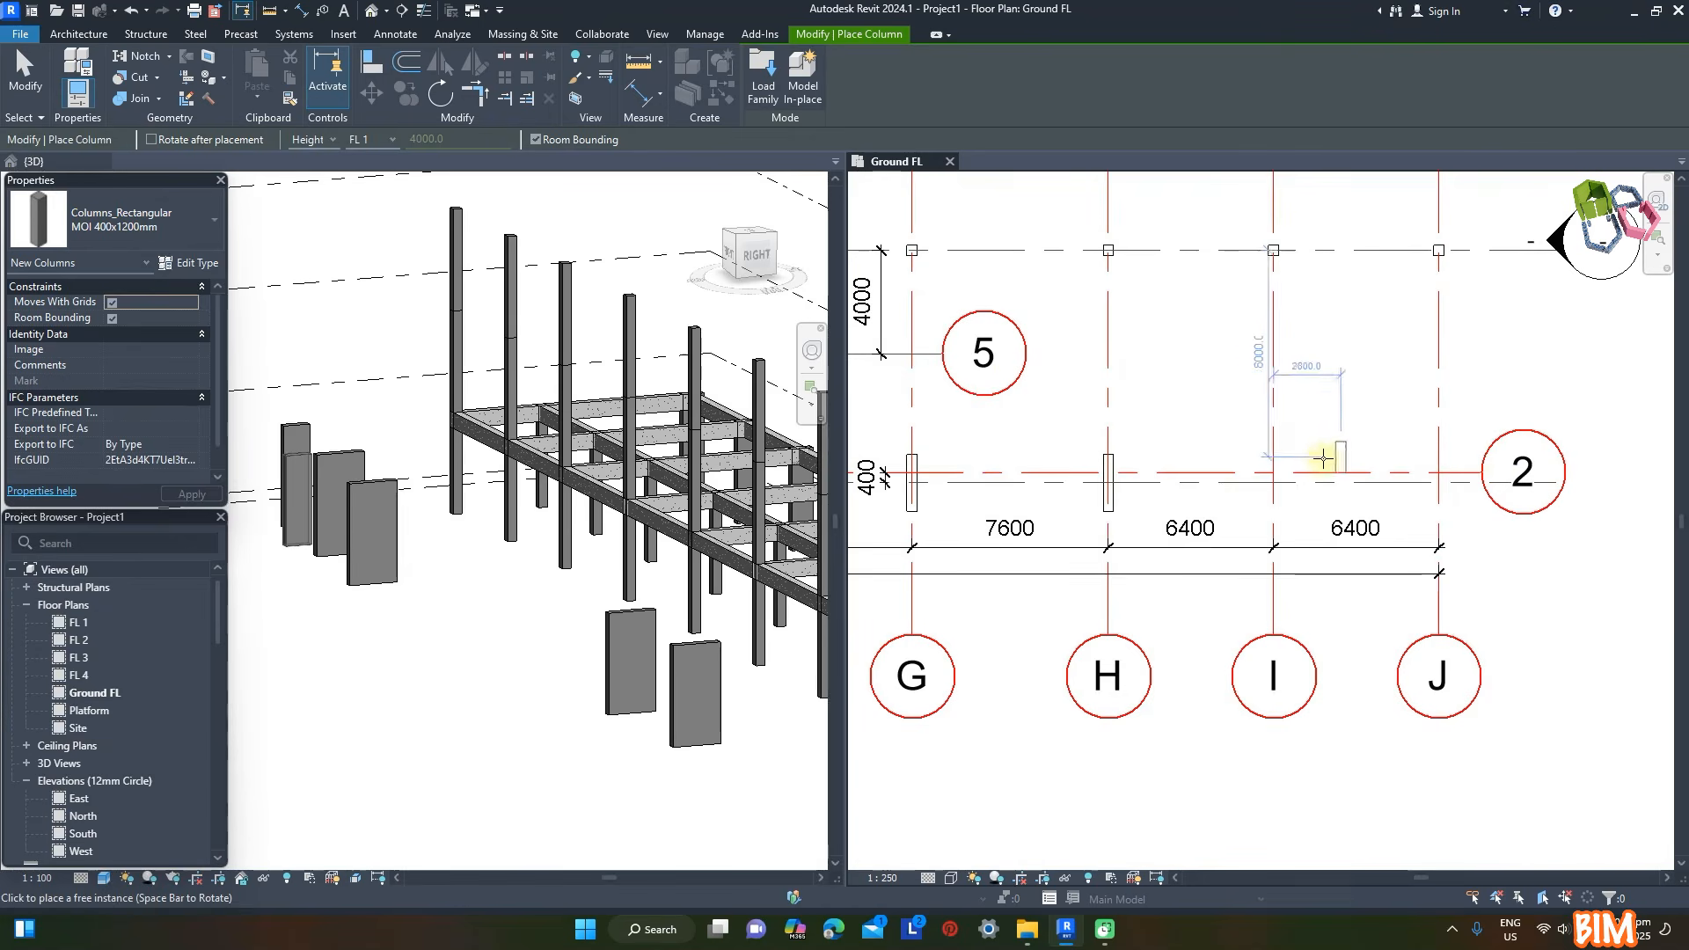
pyautogui.click(1274, 472)
pyautogui.click(1439, 472)
pyautogui.scroll(-2, 1479, 472)
pyautogui.moveTo(1478, 473); pyautogui.dragTo(1413, 445, button='middle')
pyautogui.scroll(-4, 1521, 466)
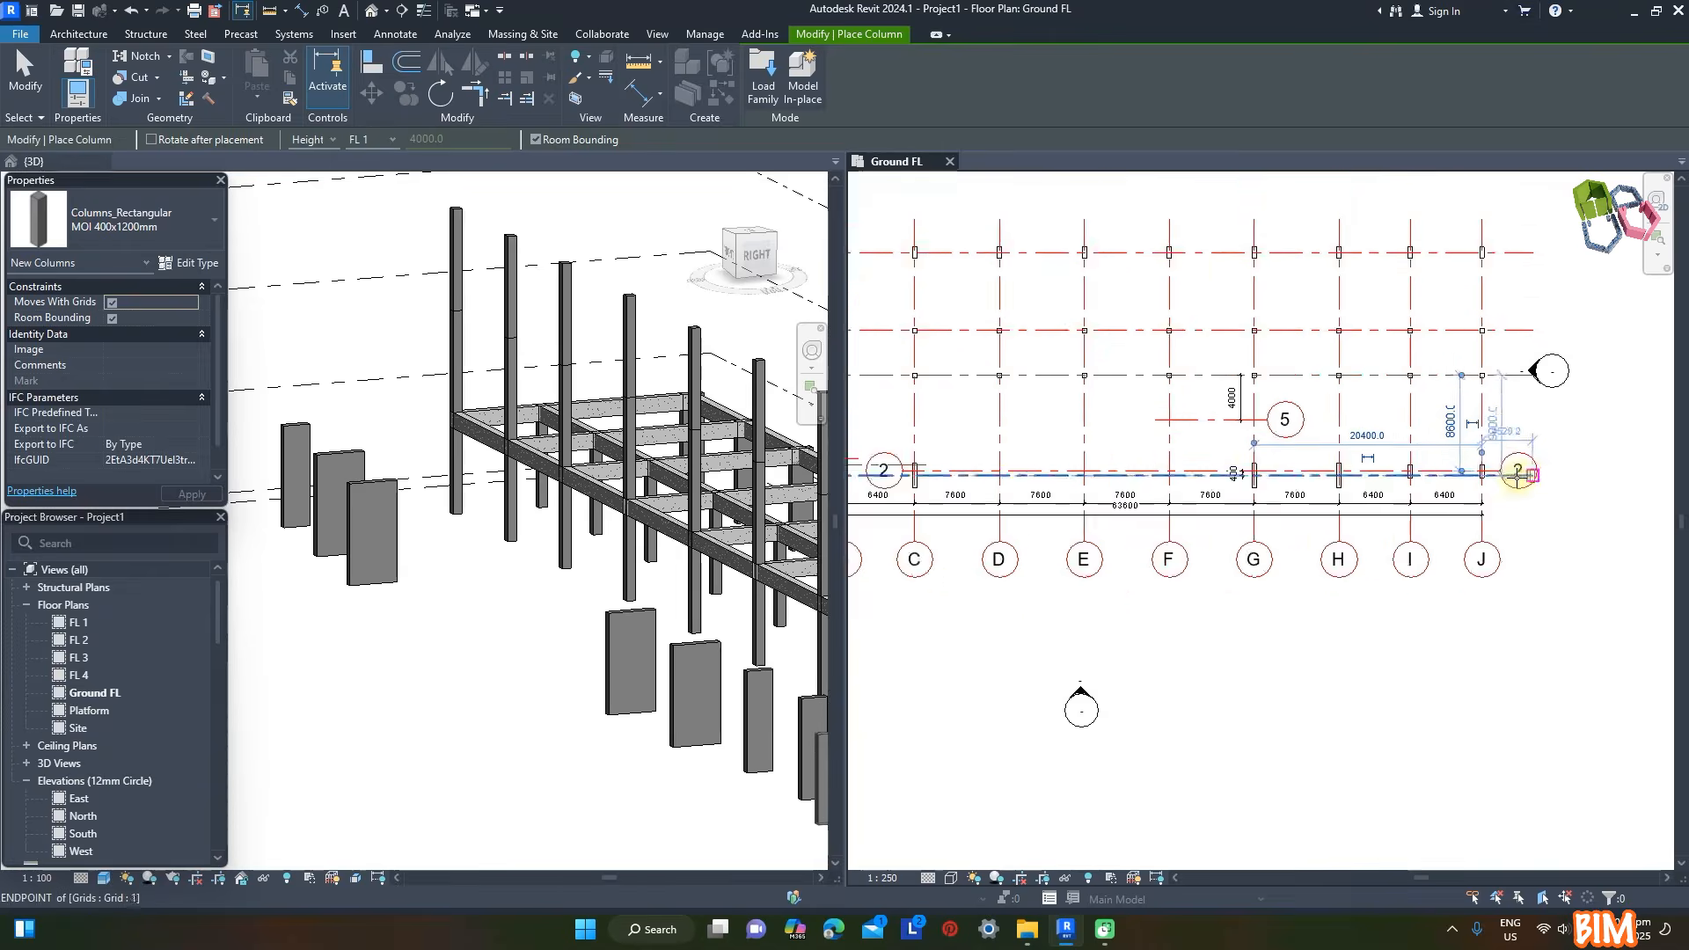
# - Place MOI 400x1400mm columns on grid 2 at grids D, E and F and finish placing columns
pyautogui.scroll(2, 973, 475)
pyautogui.click(193, 226)
pyautogui.click(119, 450)
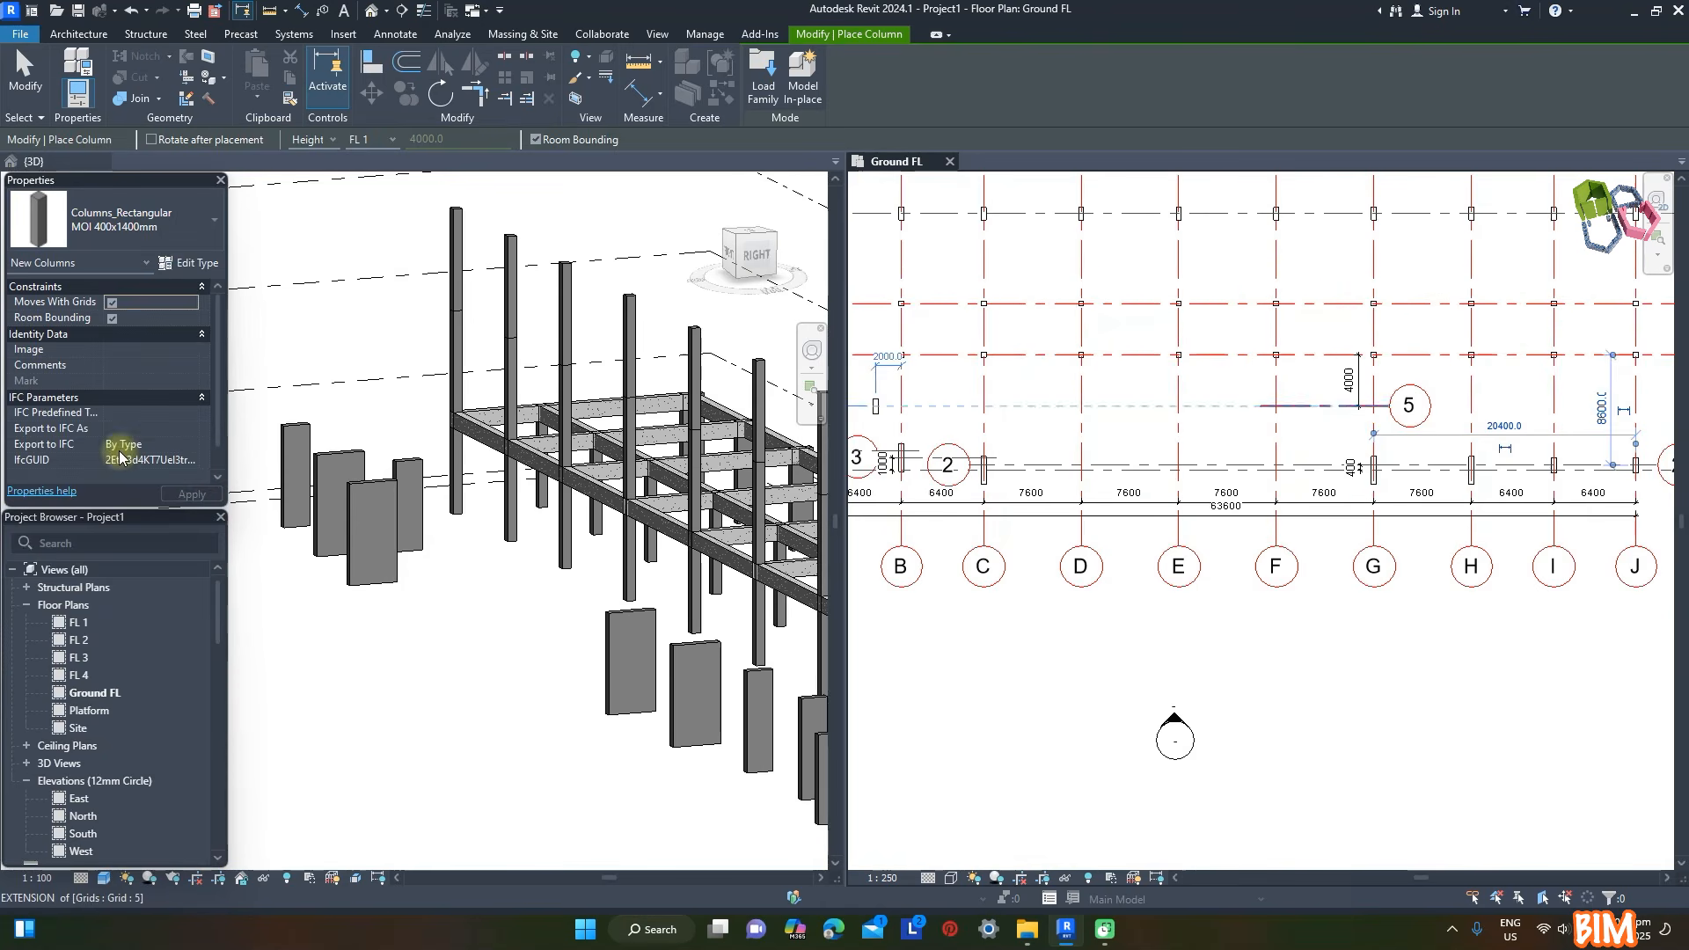
pyautogui.scroll(3, 1082, 460)
pyautogui.click(1087, 465)
pyautogui.click(1259, 465)
pyautogui.click(1430, 464)
pyautogui.scroll(-4, 1431, 465)
pyautogui.press('Escape')
pyautogui.press('Escape')
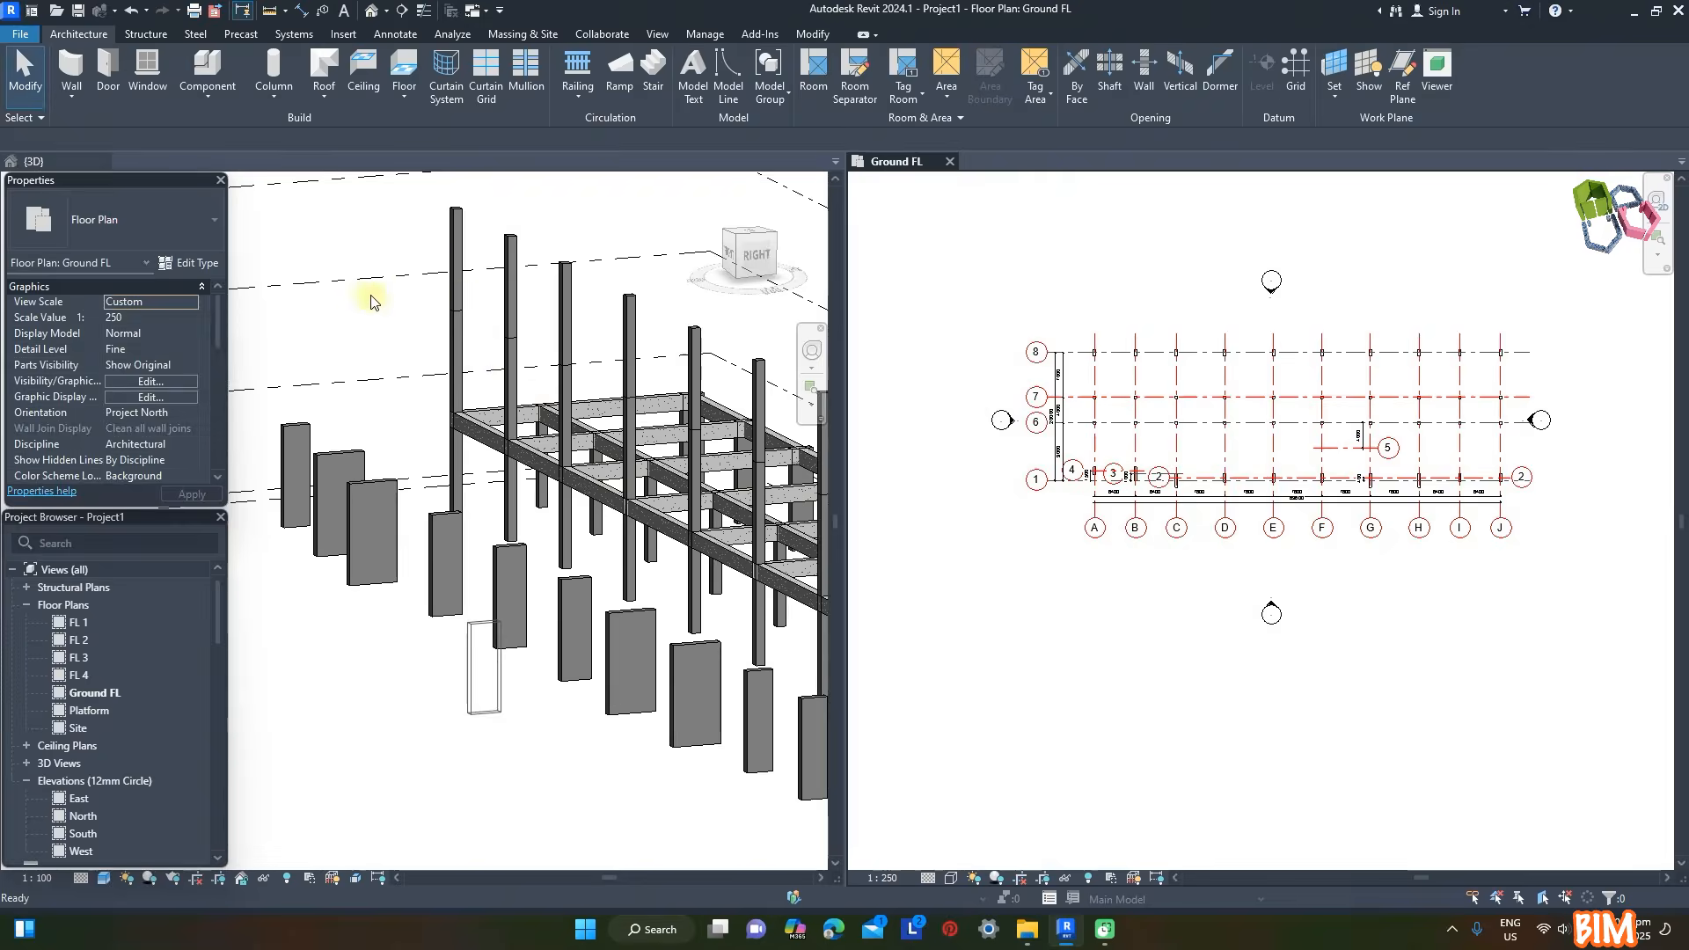
# - Place an MOF 400 x 700mm beam on FL 1 along grid A, from the grid 6 beam to the front column
pyautogui.moveTo(600, 427); pyautogui.dragTo(592, 405, button='middle')
pyautogui.scroll(-2, 658, 384)
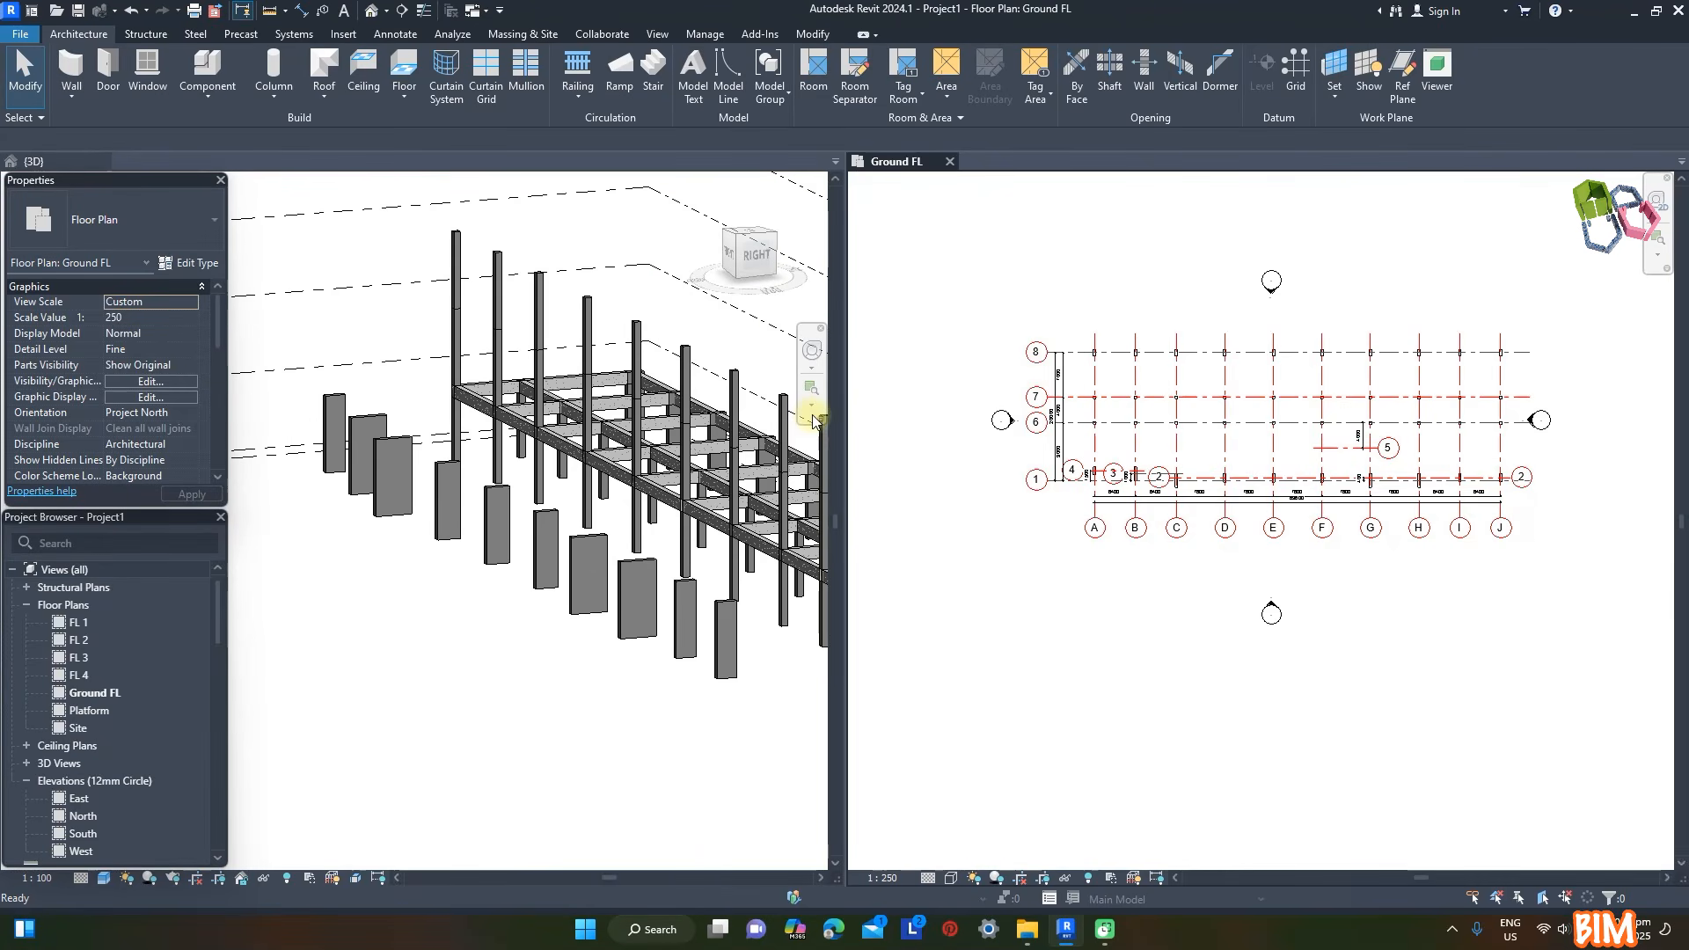
pyautogui.press('b')
pyautogui.press('m')
pyautogui.scroll(3, 1196, 422)
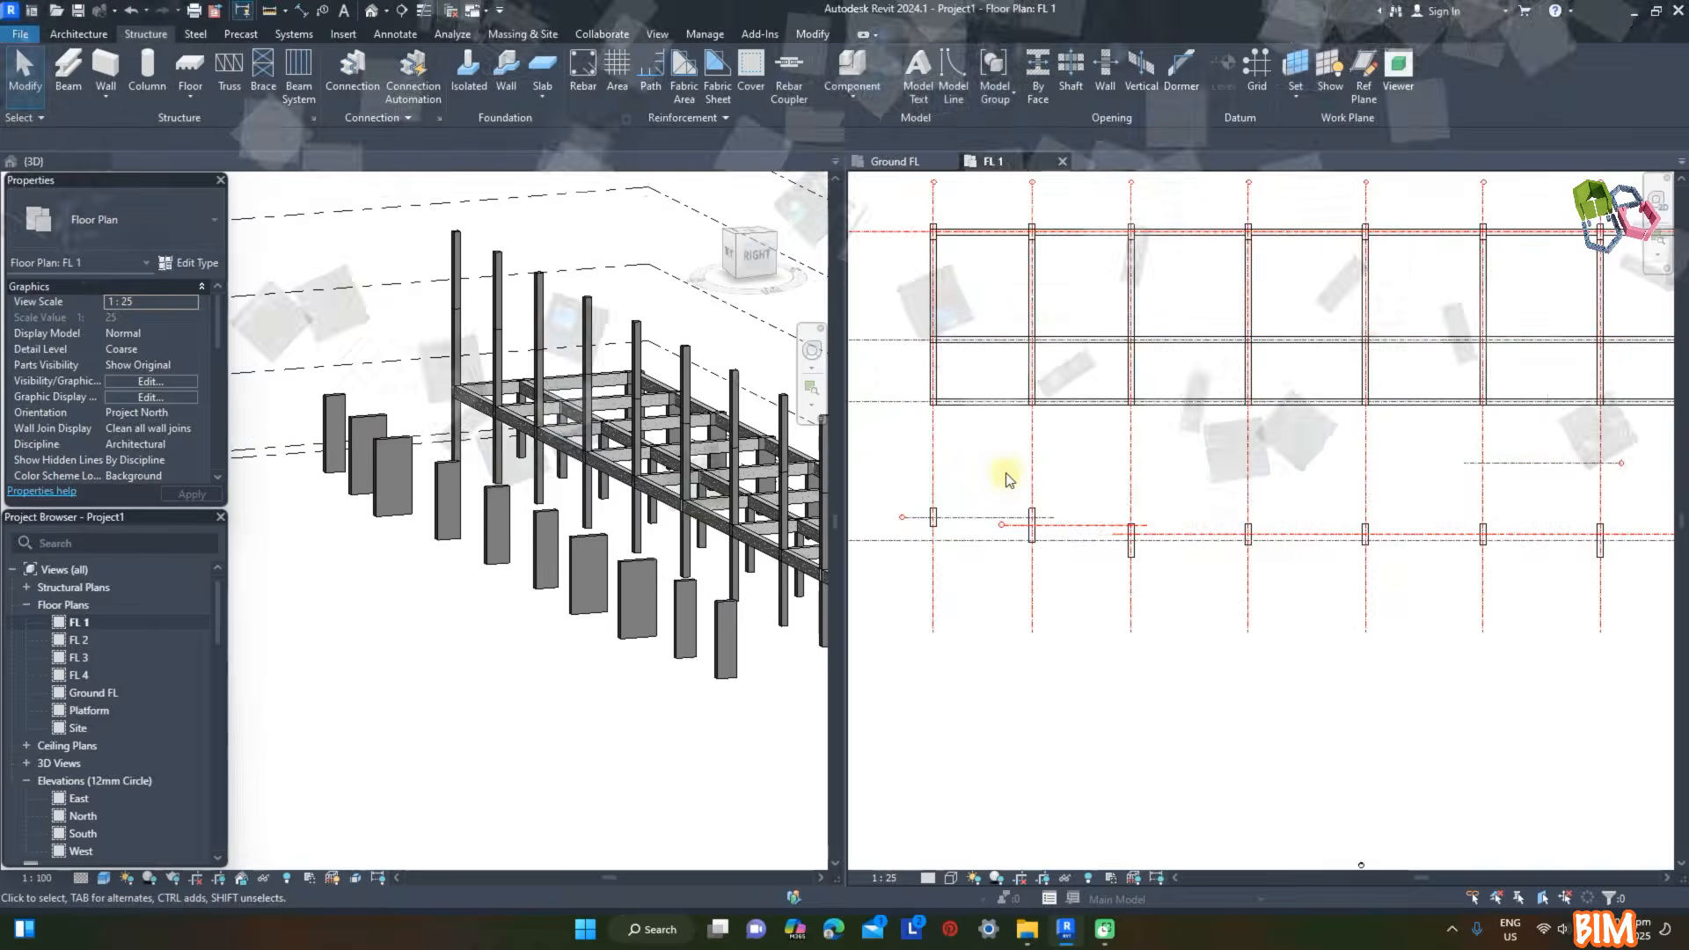
pyautogui.click(70, 74)
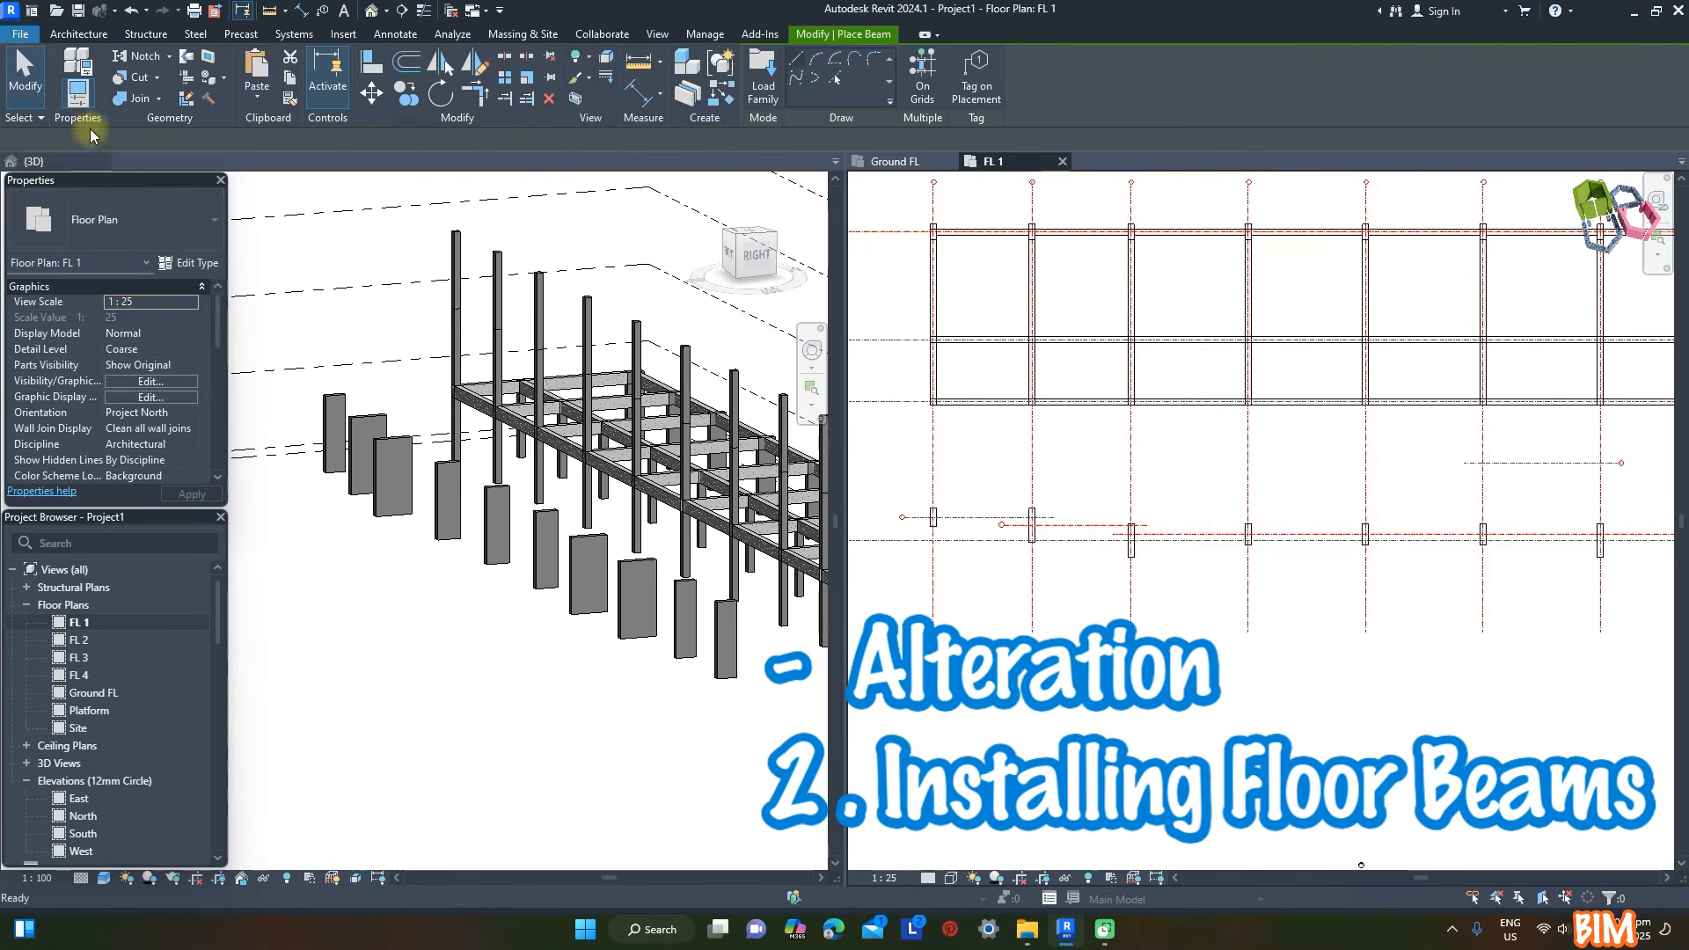
pyautogui.scroll(5, 916, 407)
pyautogui.click(983, 390)
pyautogui.scroll(-2, 1070, 204)
pyautogui.scroll(1, 1019, 620)
pyautogui.click(1026, 560)
pyautogui.scroll(-2, 978, 556)
pyautogui.press('Escape')
# - Place MOF 400 x 700mm beams along grids B and C from the grid 6 beam to their front columns
pyautogui.click(1207, 328)
pyautogui.click(1207, 576)
pyautogui.press('Escape')
pyautogui.scroll(2, 1416, 428)
pyautogui.click(1398, 275)
pyautogui.click(1398, 683)
pyautogui.scroll(-3, 1038, 557)
# - Place MOF 400 x 700mm beams along grids D and E from the grid 6 beam to their front columns
pyautogui.click(1396, 417)
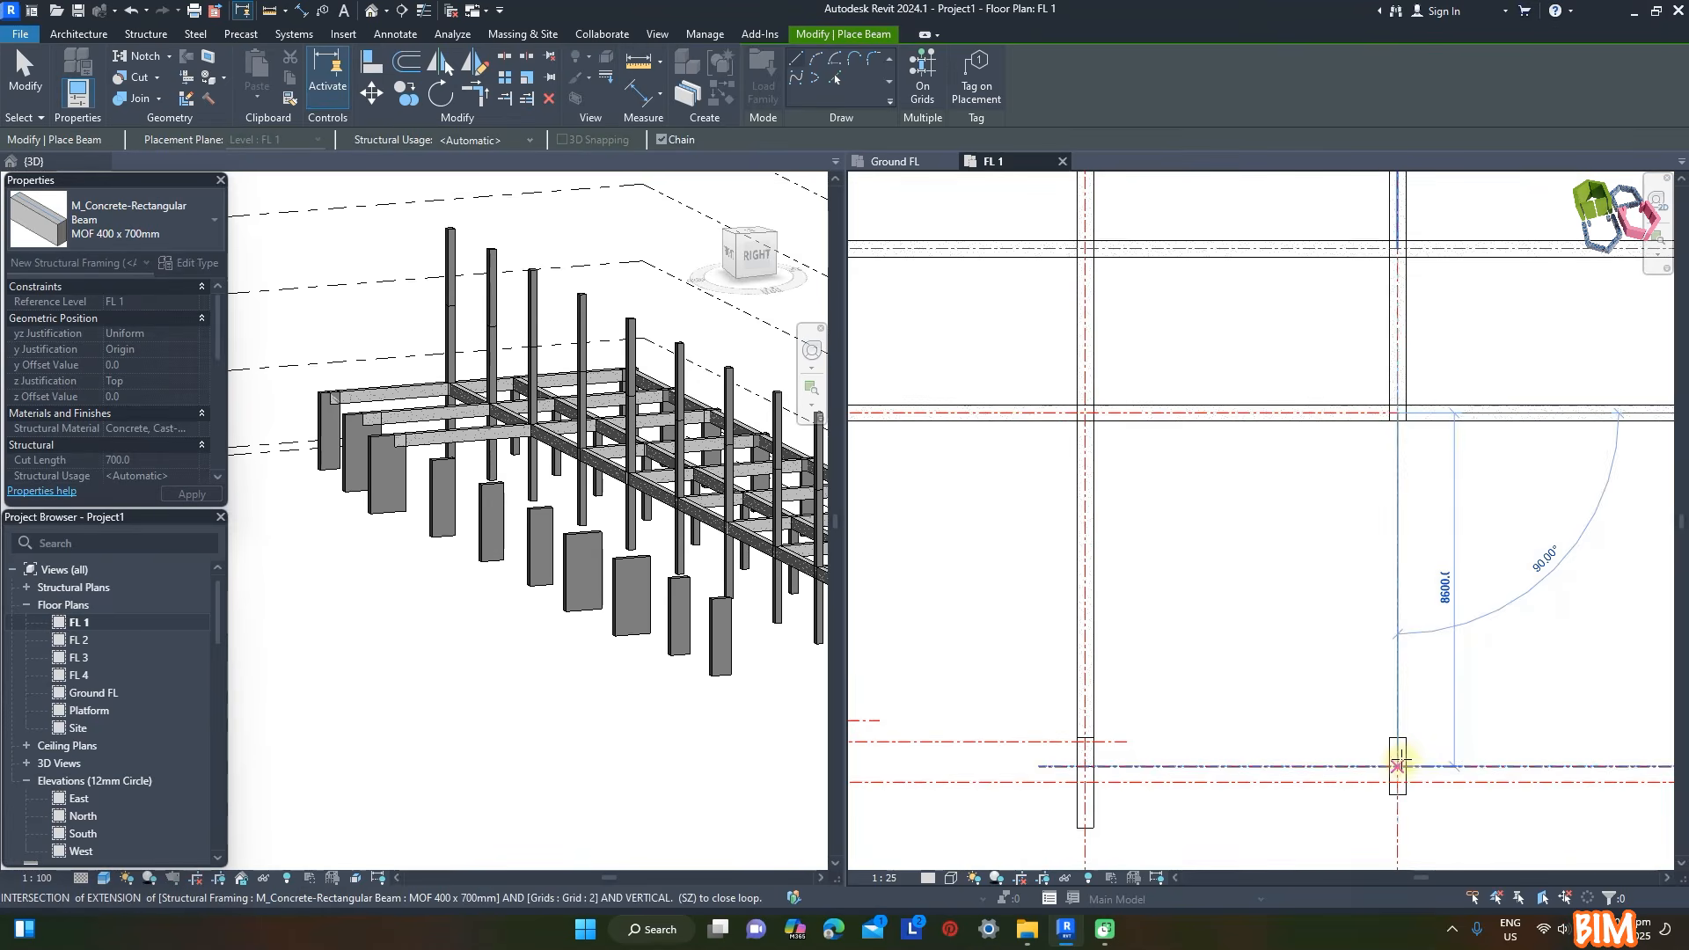
pyautogui.scroll(-2, 1082, 554)
pyautogui.scroll(3, 1229, 483)
pyautogui.click(1230, 483)
pyautogui.scroll(-2, 1214, 727)
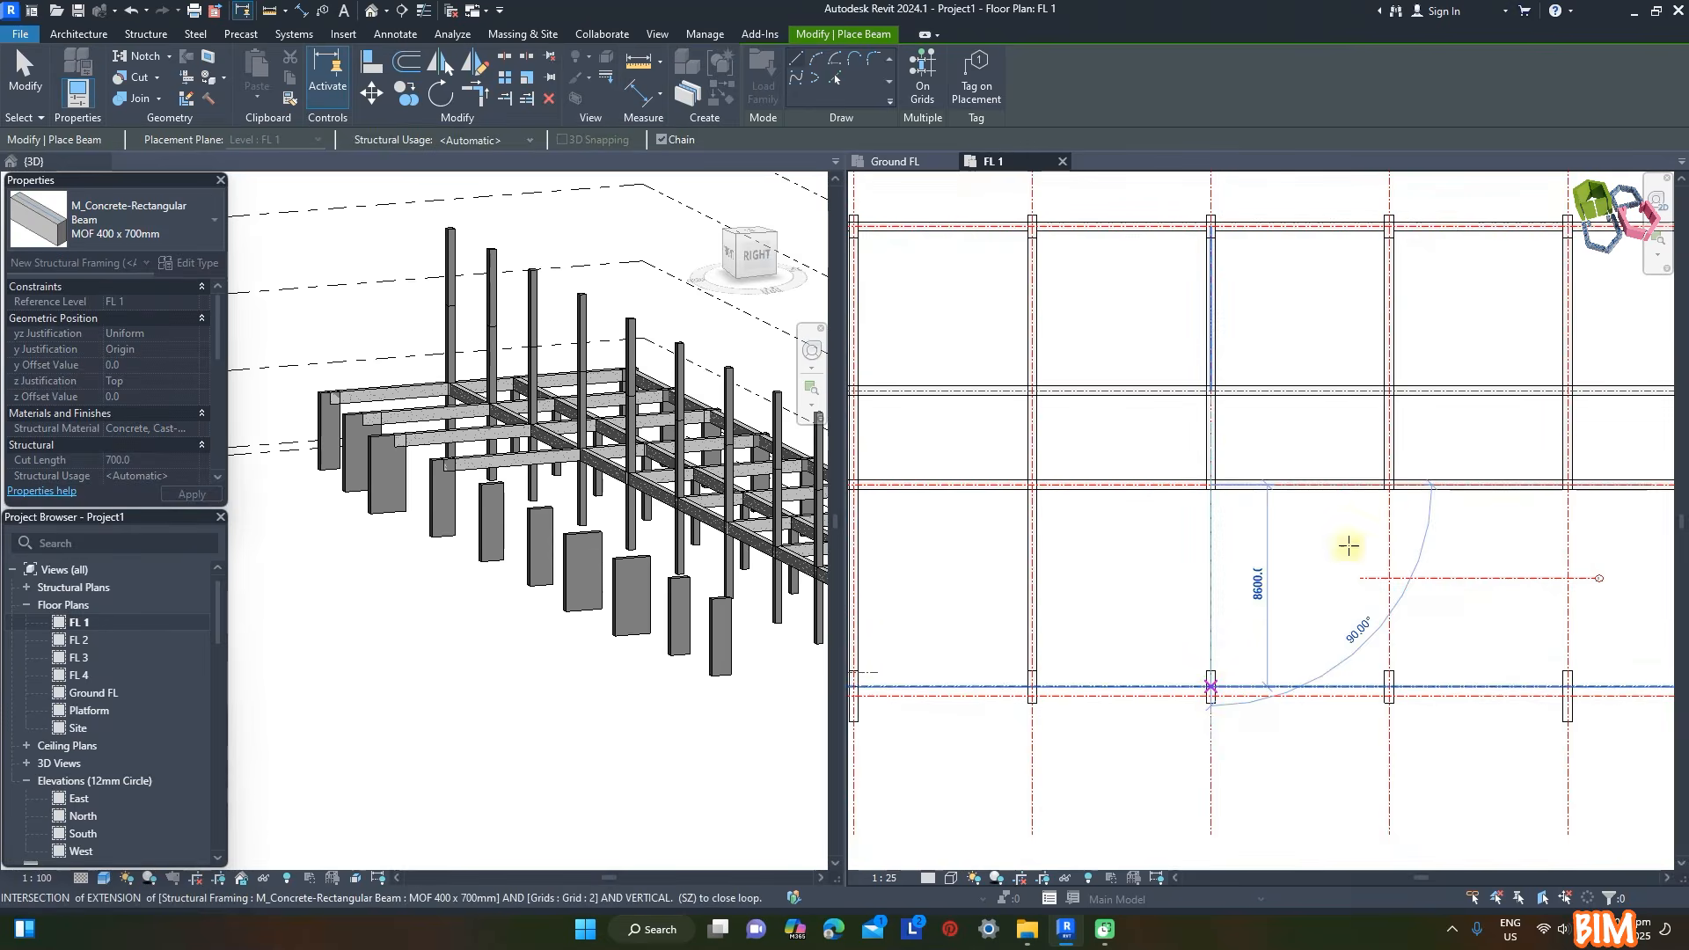
# - Place MOF 400 x 700mm beams along grids F, G and H from the grid 6 beam to their front columns
pyautogui.scroll(2, 1395, 472)
pyautogui.scroll(-2, 1396, 779)
pyautogui.scroll(3, 1398, 566)
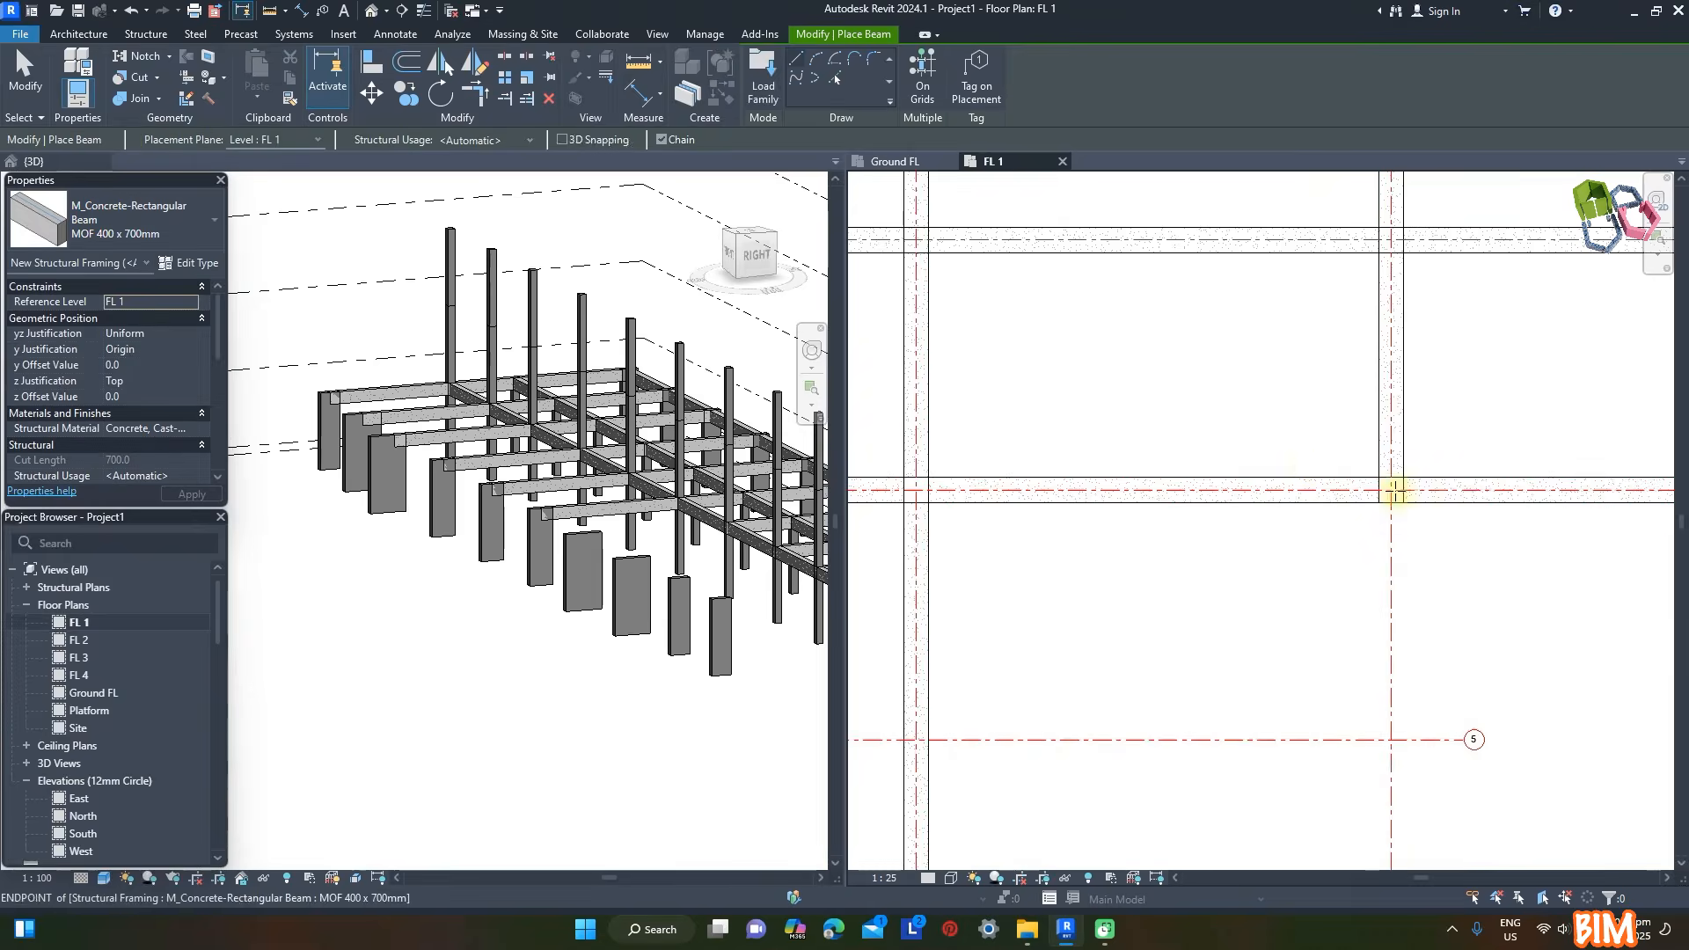
pyautogui.scroll(-2, 1289, 509)
pyautogui.scroll(3, 1357, 414)
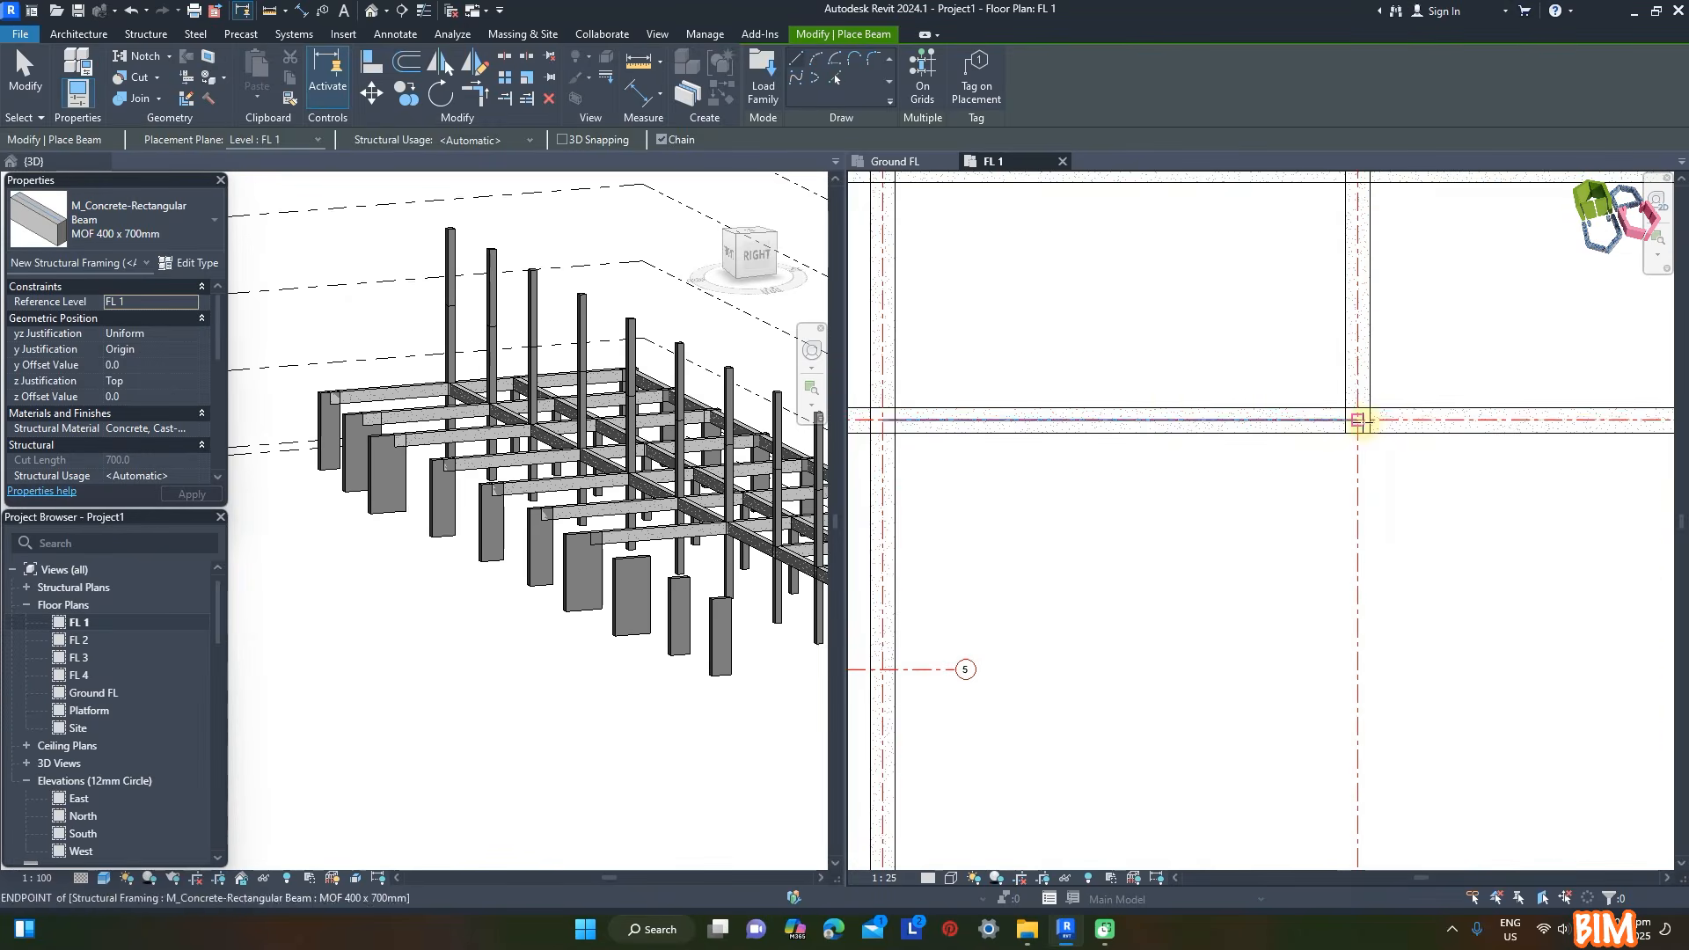
pyautogui.scroll(-2, 1289, 727)
pyautogui.click(1256, 670)
pyautogui.press('Escape')
# - Place MOF 400 x 700mm beams along grids I and J from the grid 6 beam to their front columns
pyautogui.click(1485, 364)
pyautogui.click(1485, 669)
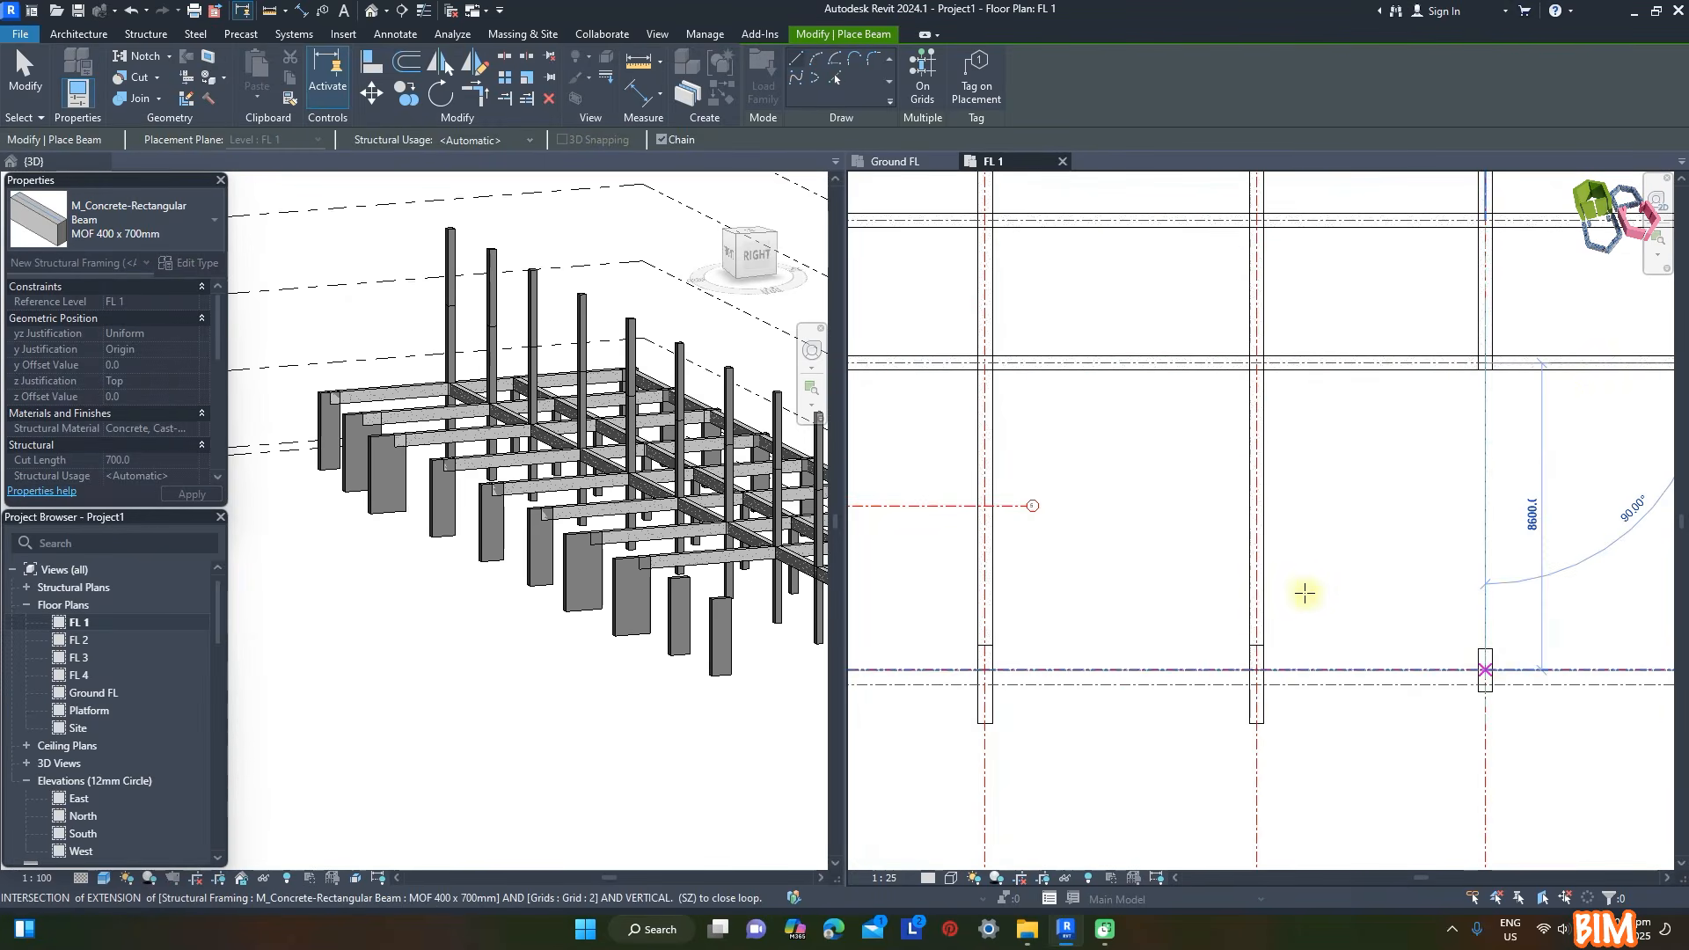
pyautogui.press('Escape')
pyautogui.scroll(-3, 1304, 592)
pyautogui.scroll(4, 1512, 468)
pyautogui.click(1487, 446)
pyautogui.click(1486, 796)
pyautogui.scroll(-3, 1557, 509)
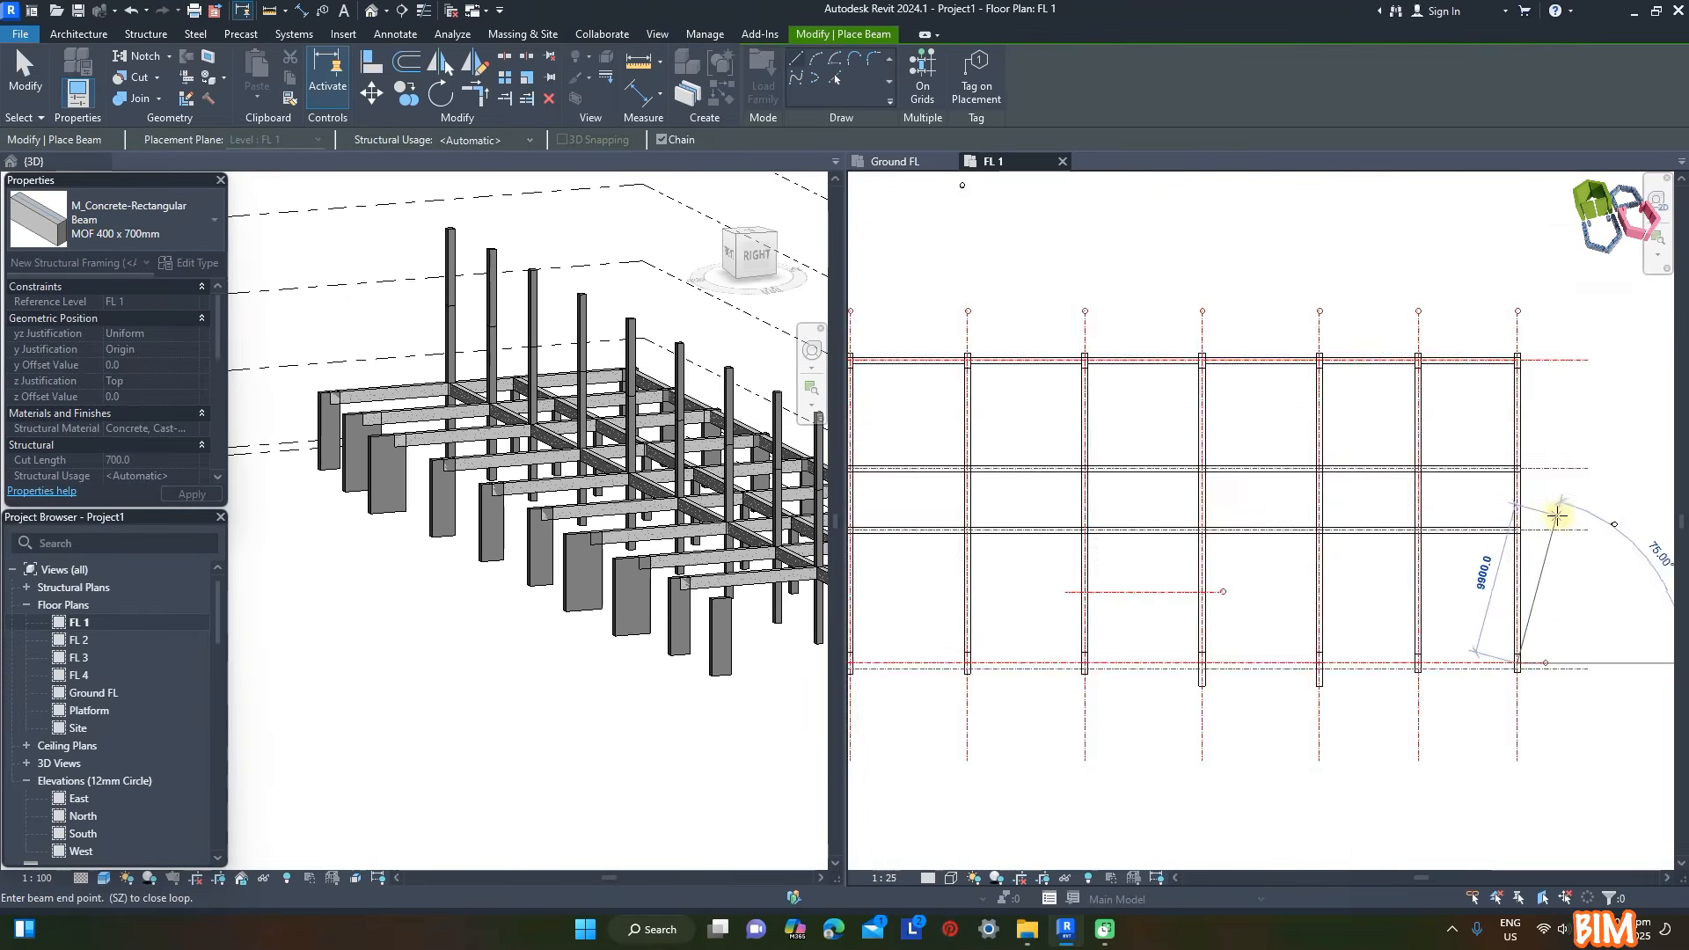
# - Place an MOF 400 x 700mm beam along grid 5 between grids F and G and finish placing beams
pyautogui.scroll(4, 1270, 532)
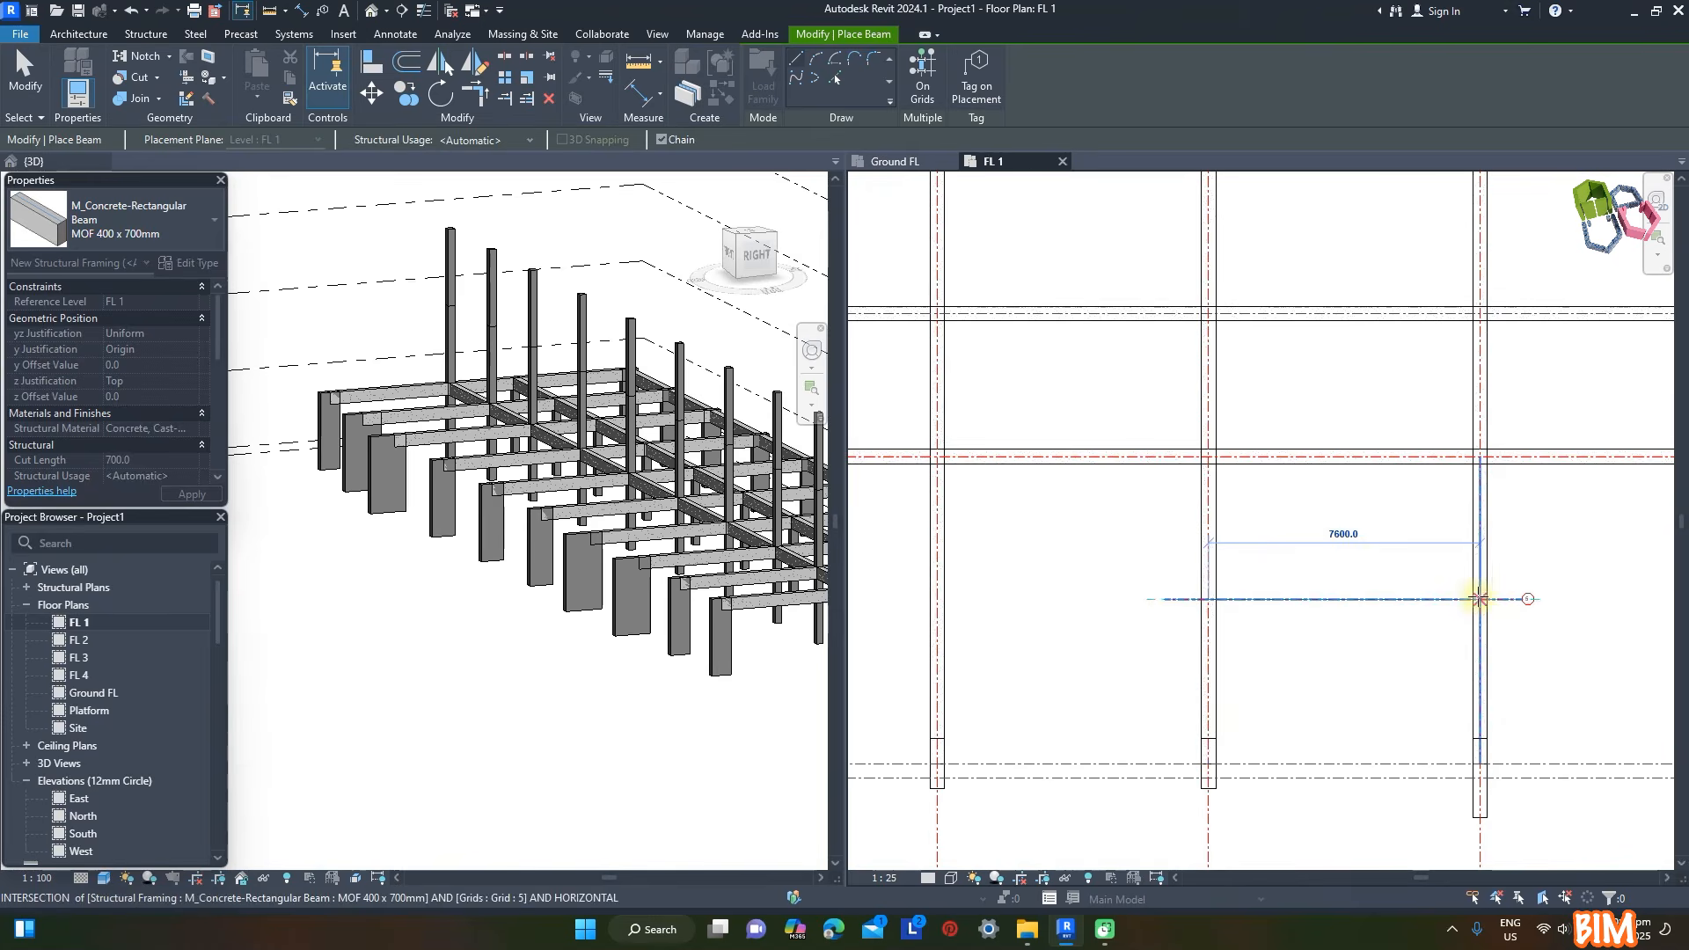
pyautogui.click(1479, 599)
pyautogui.press('Escape')
pyautogui.press('Escape')
pyautogui.scroll(-2, 1319, 592)
pyautogui.scroll(-3, 1317, 592)
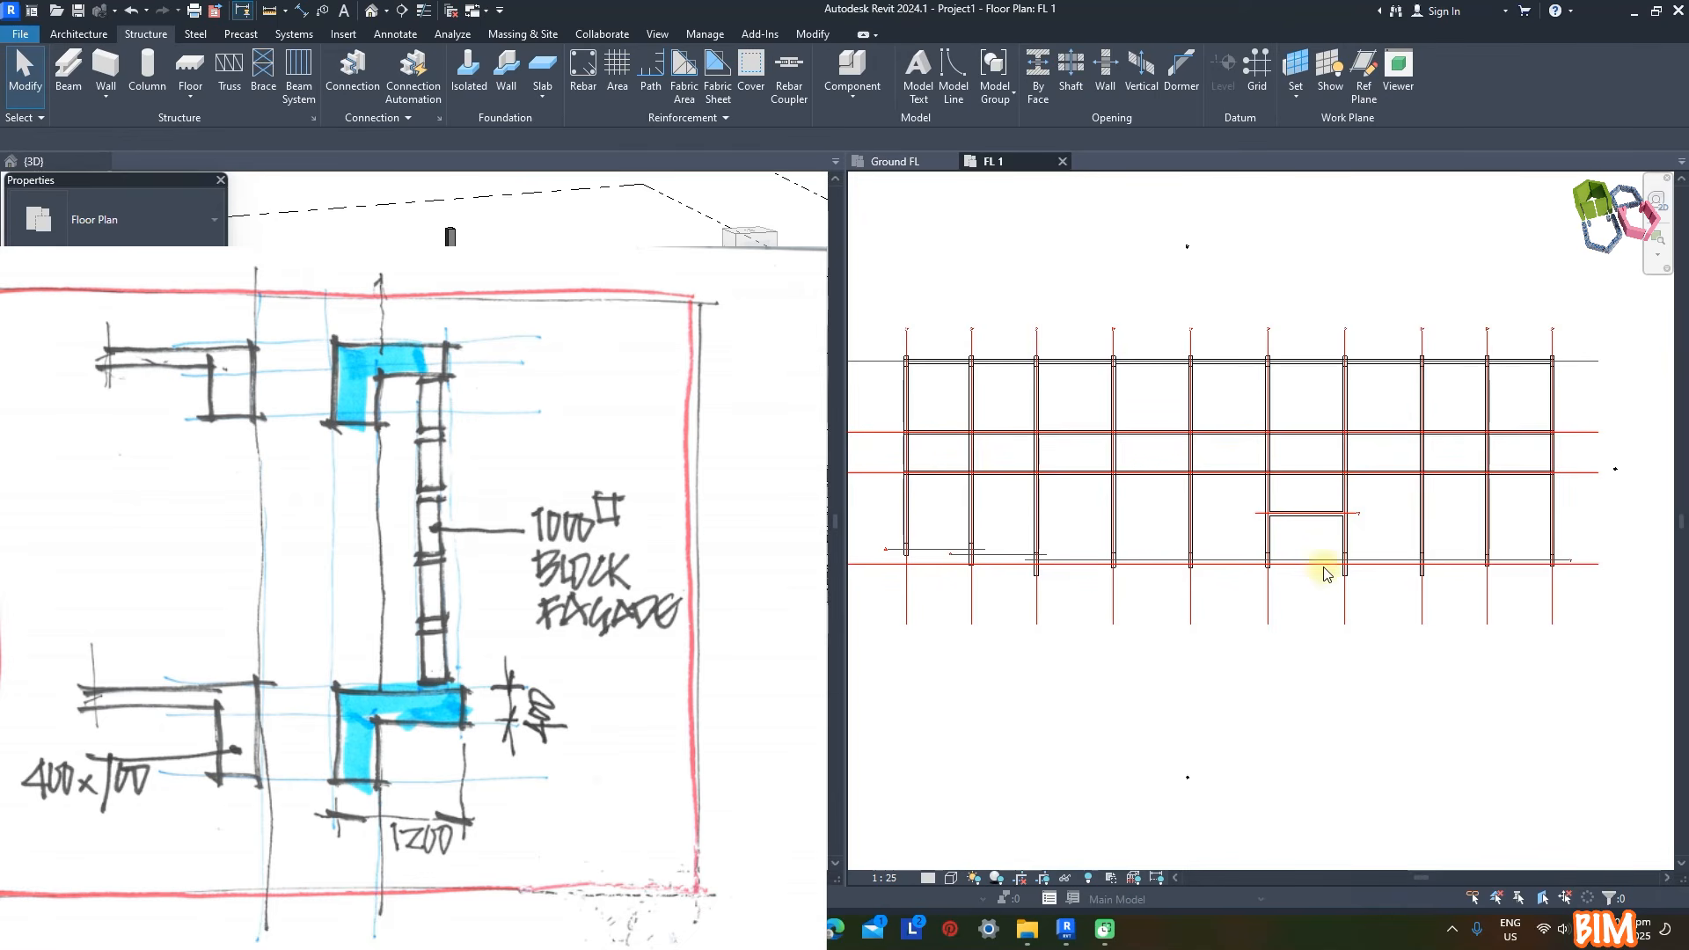
# - Open the M_Concrete-Rectangular Beam family for editing and open its sweep's profile sketch
pyautogui.click(967, 474)
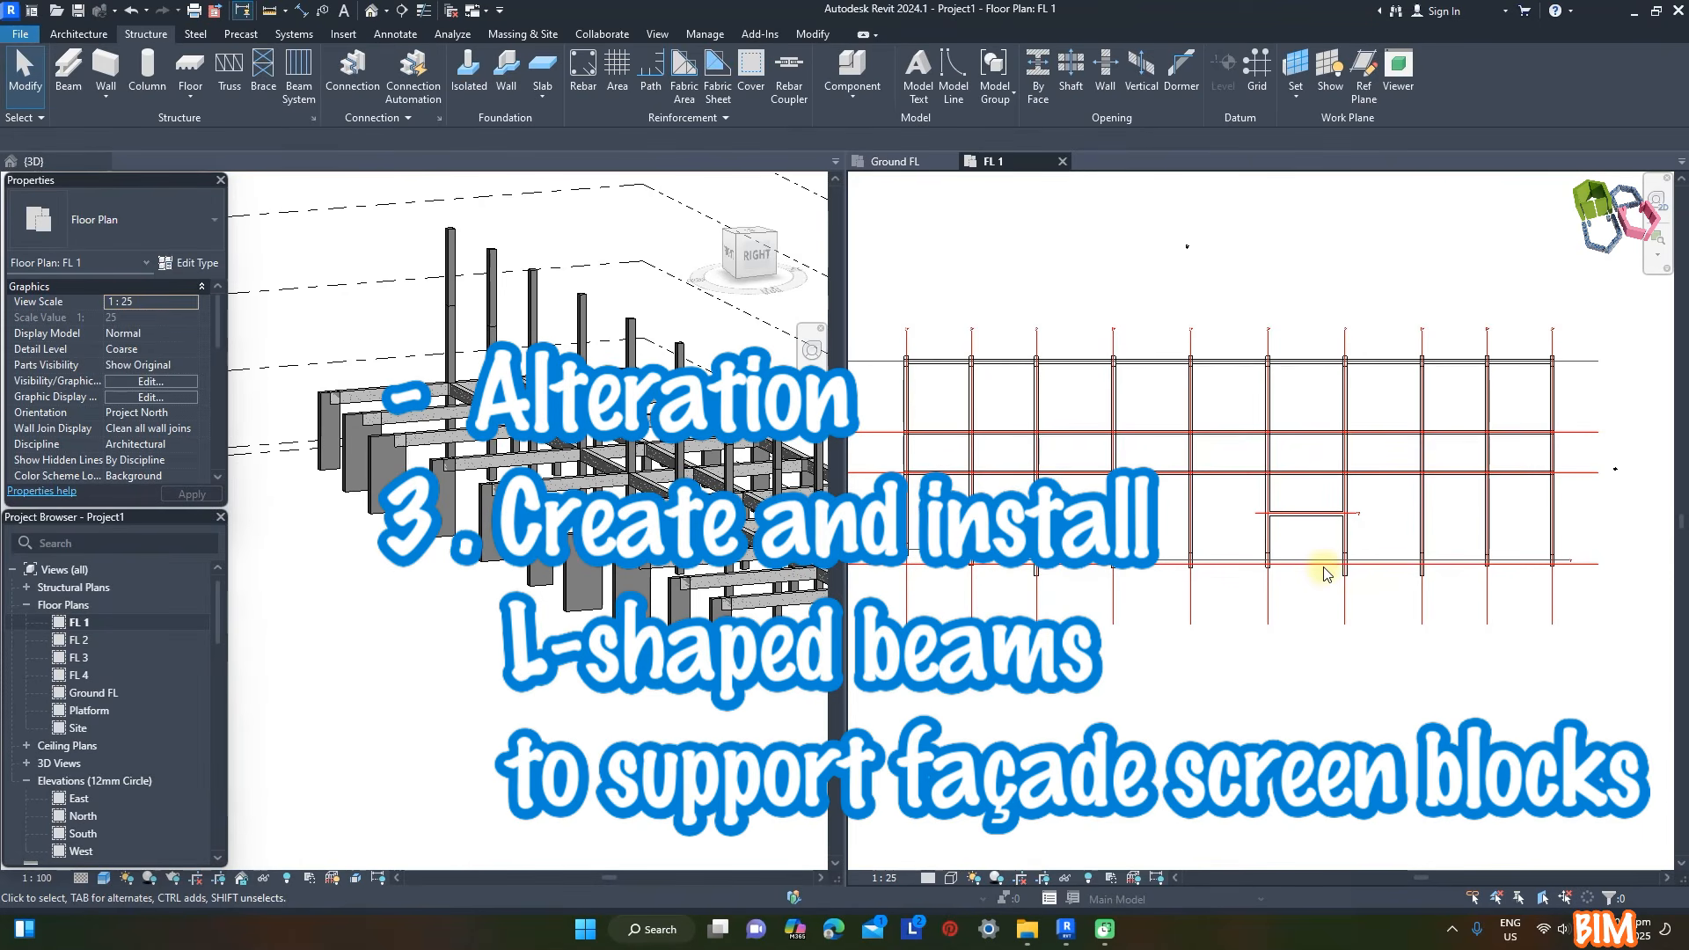
pyautogui.click(971, 473)
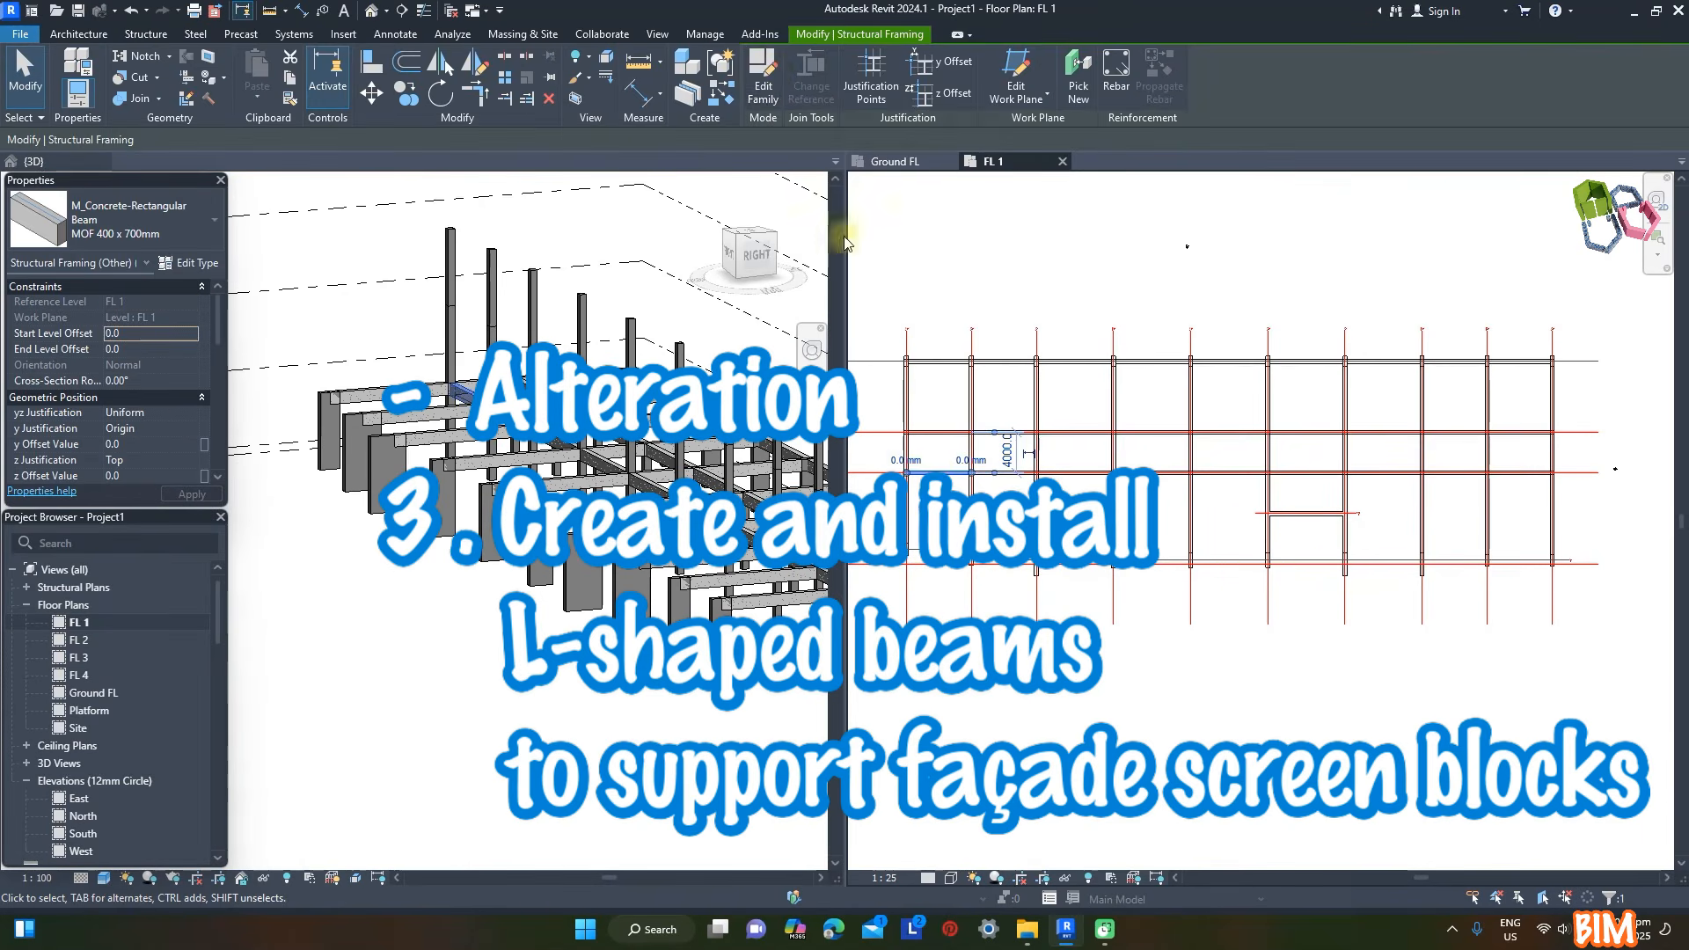
pyautogui.click(764, 78)
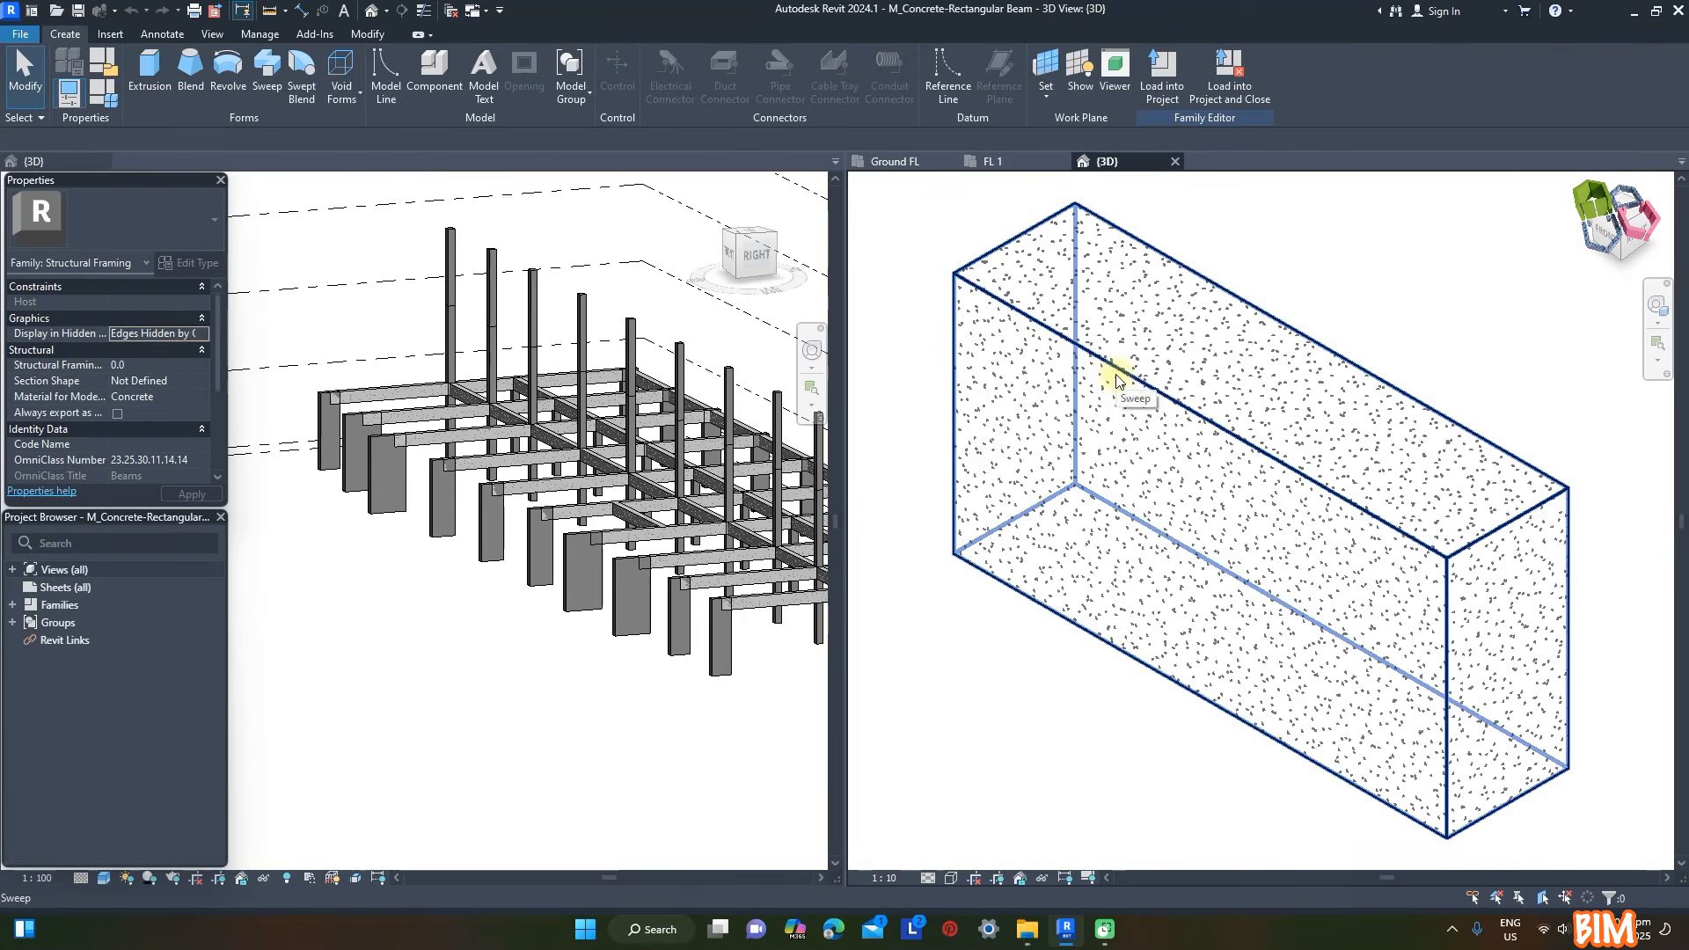
pyautogui.click(658, 79)
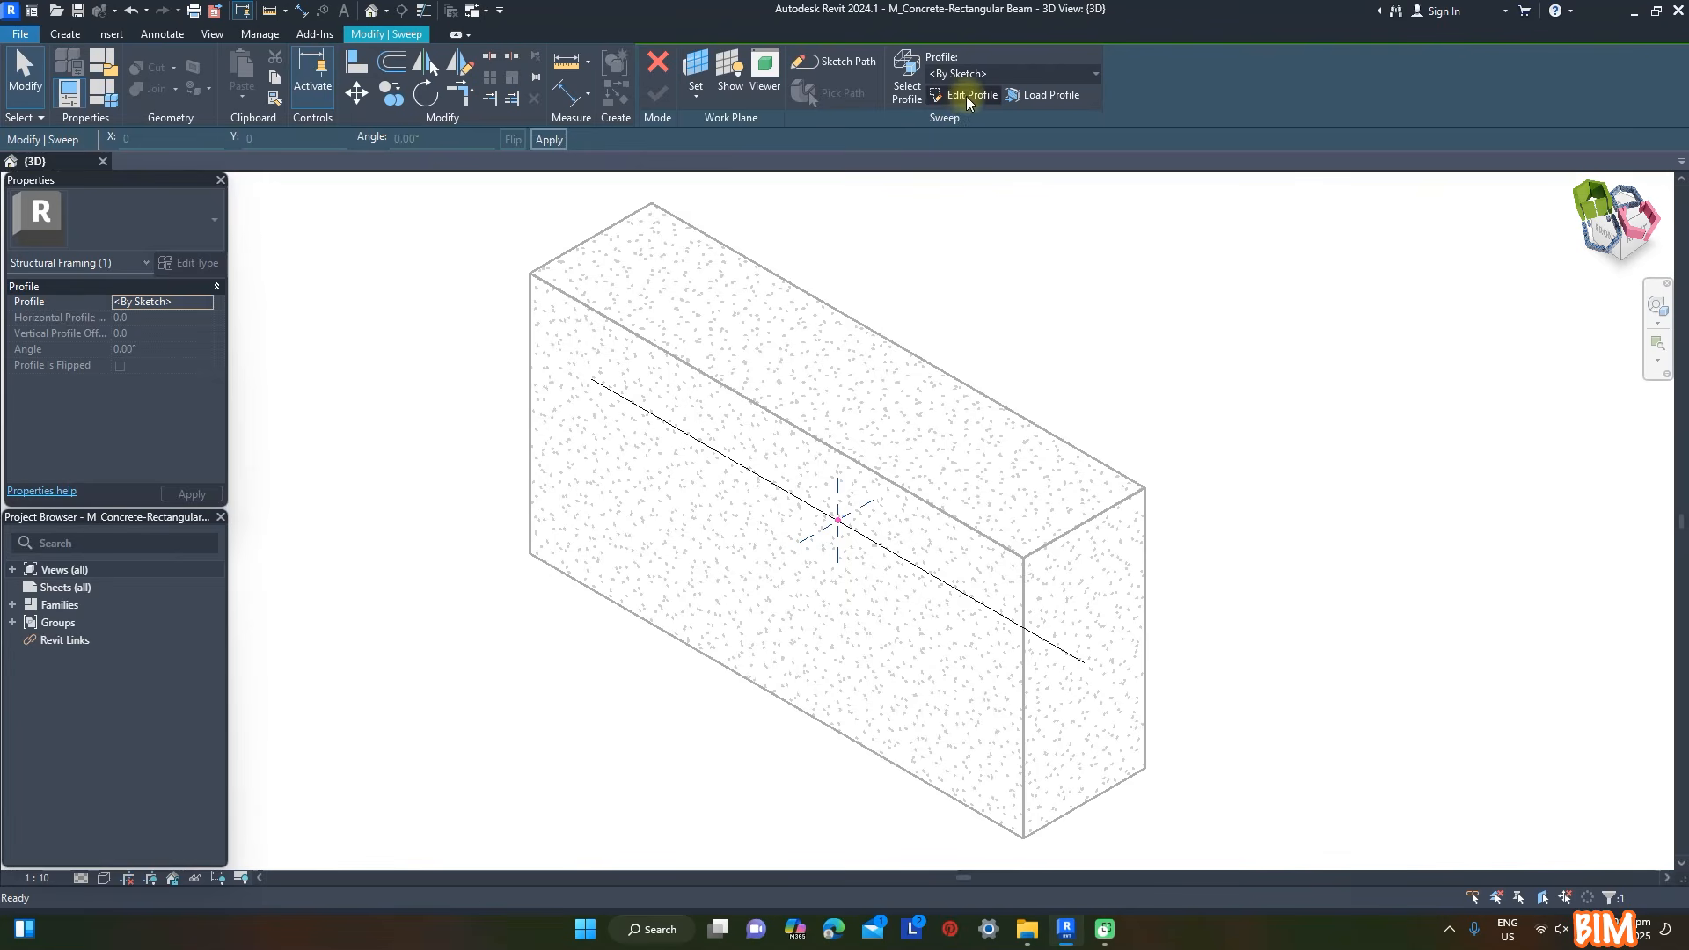
pyautogui.click(960, 97)
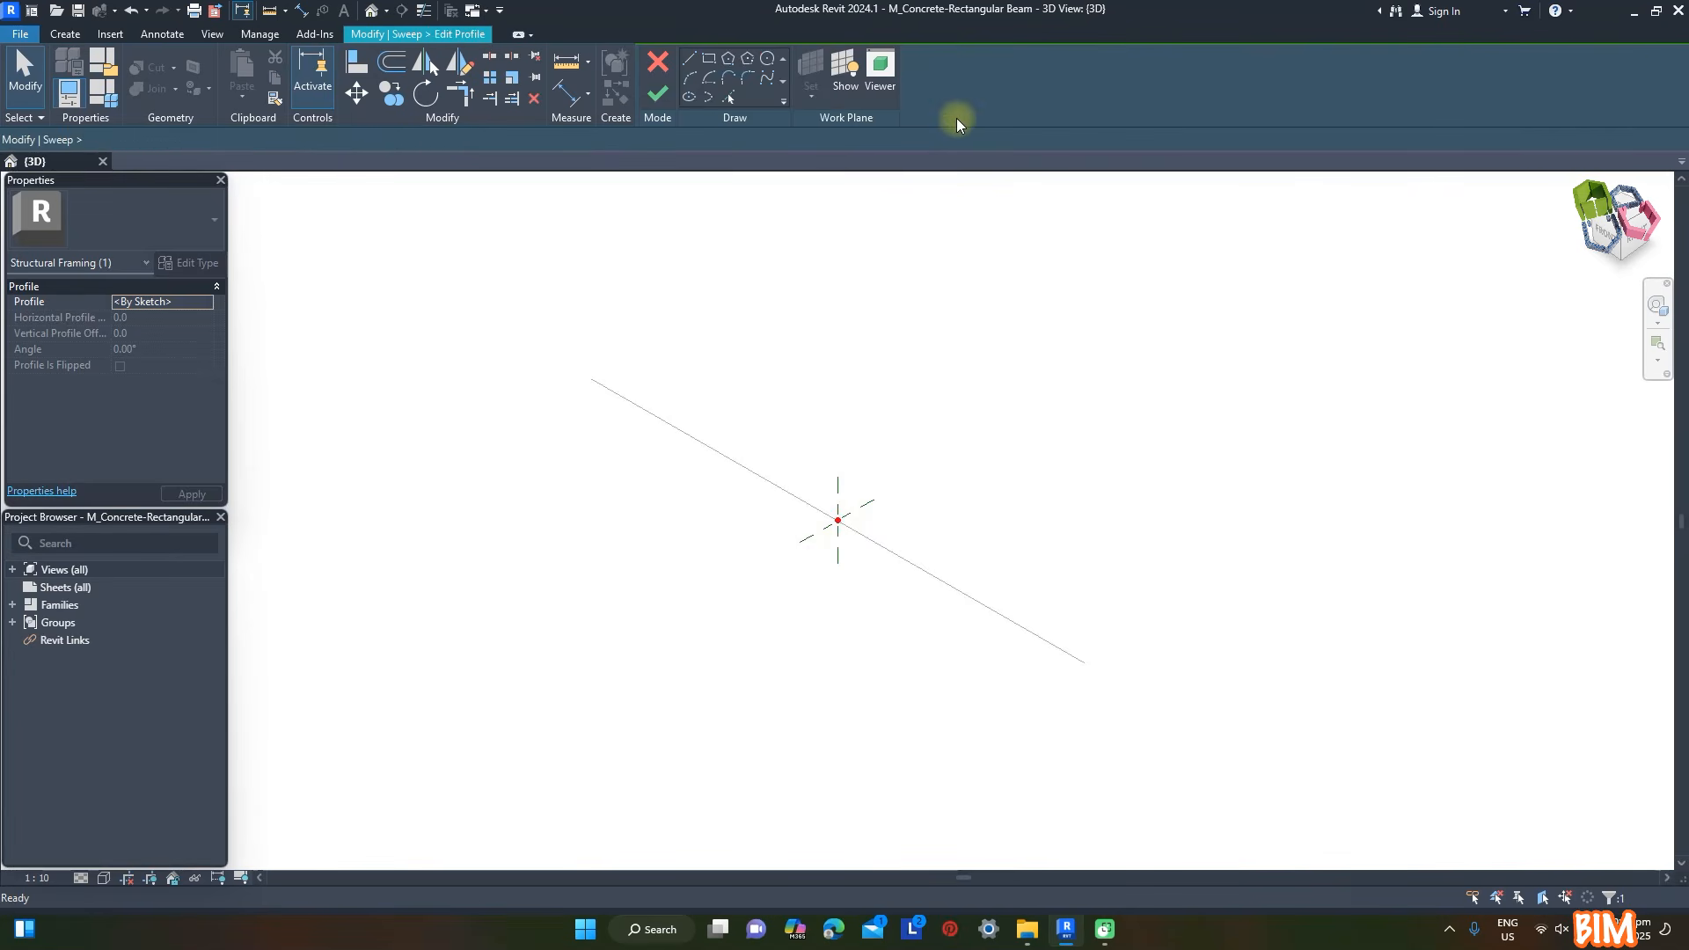
# - Sketch a rectangle from the path's centre point, adjust its height and set its width to 400 mm
pyautogui.click(709, 59)
pyautogui.scroll(-1, 792, 356)
pyautogui.scroll(1, 837, 543)
pyautogui.click(711, 62)
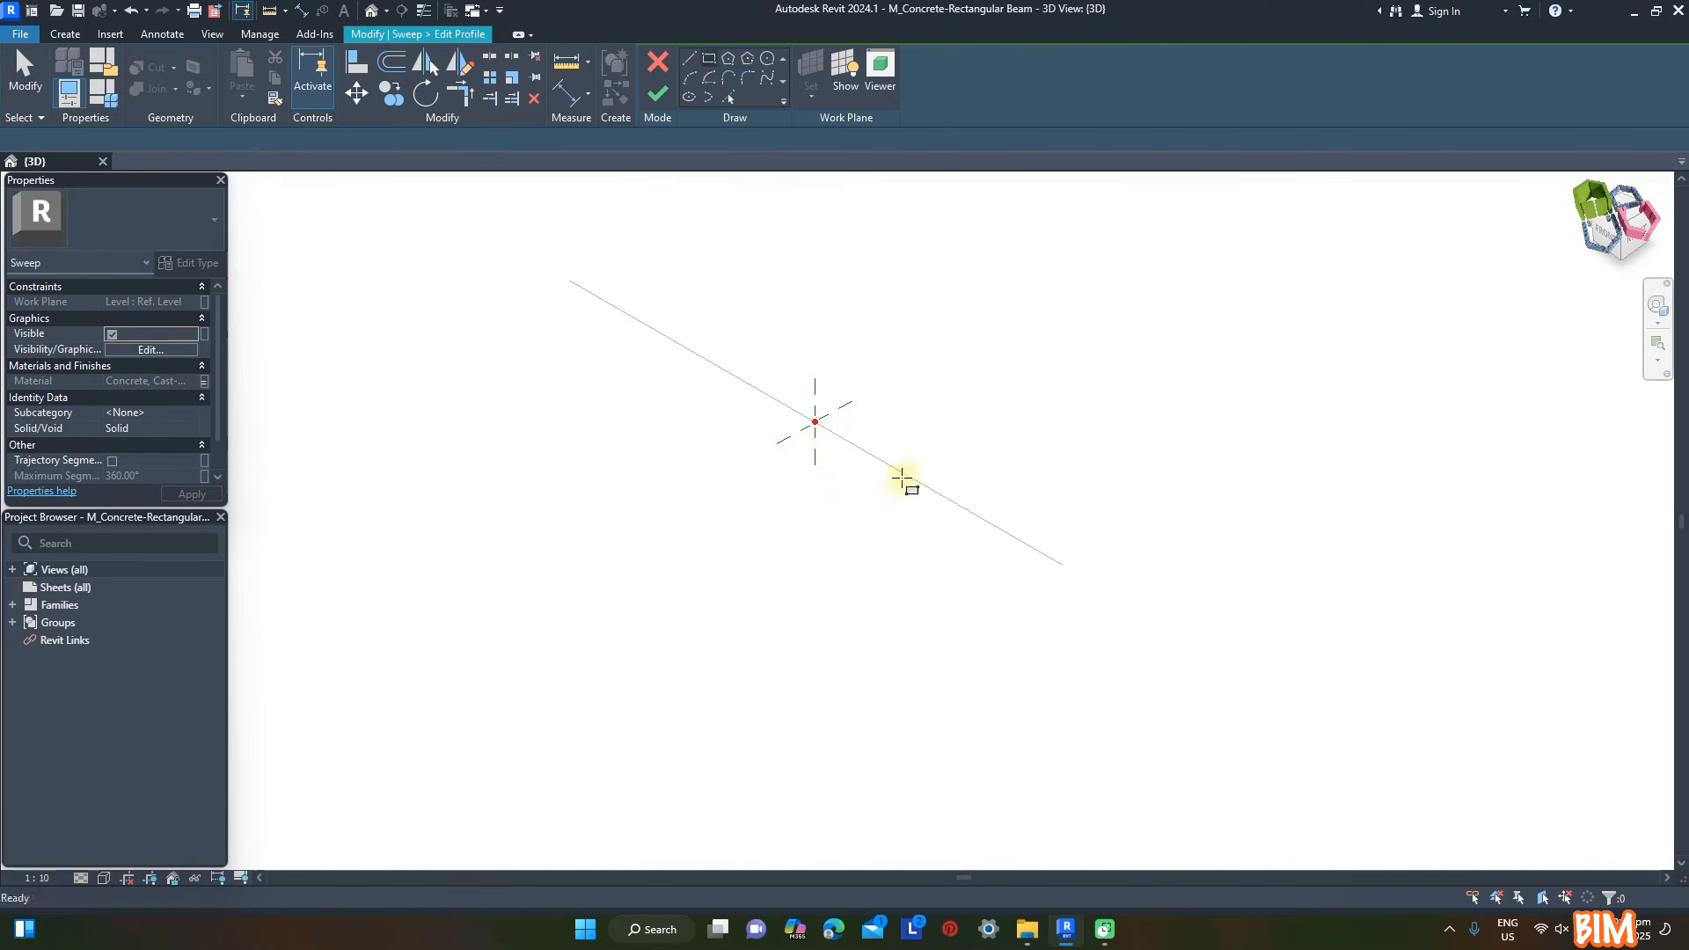
pyautogui.click(814, 422)
pyautogui.scroll(-1, 966, 616)
pyautogui.click(966, 740)
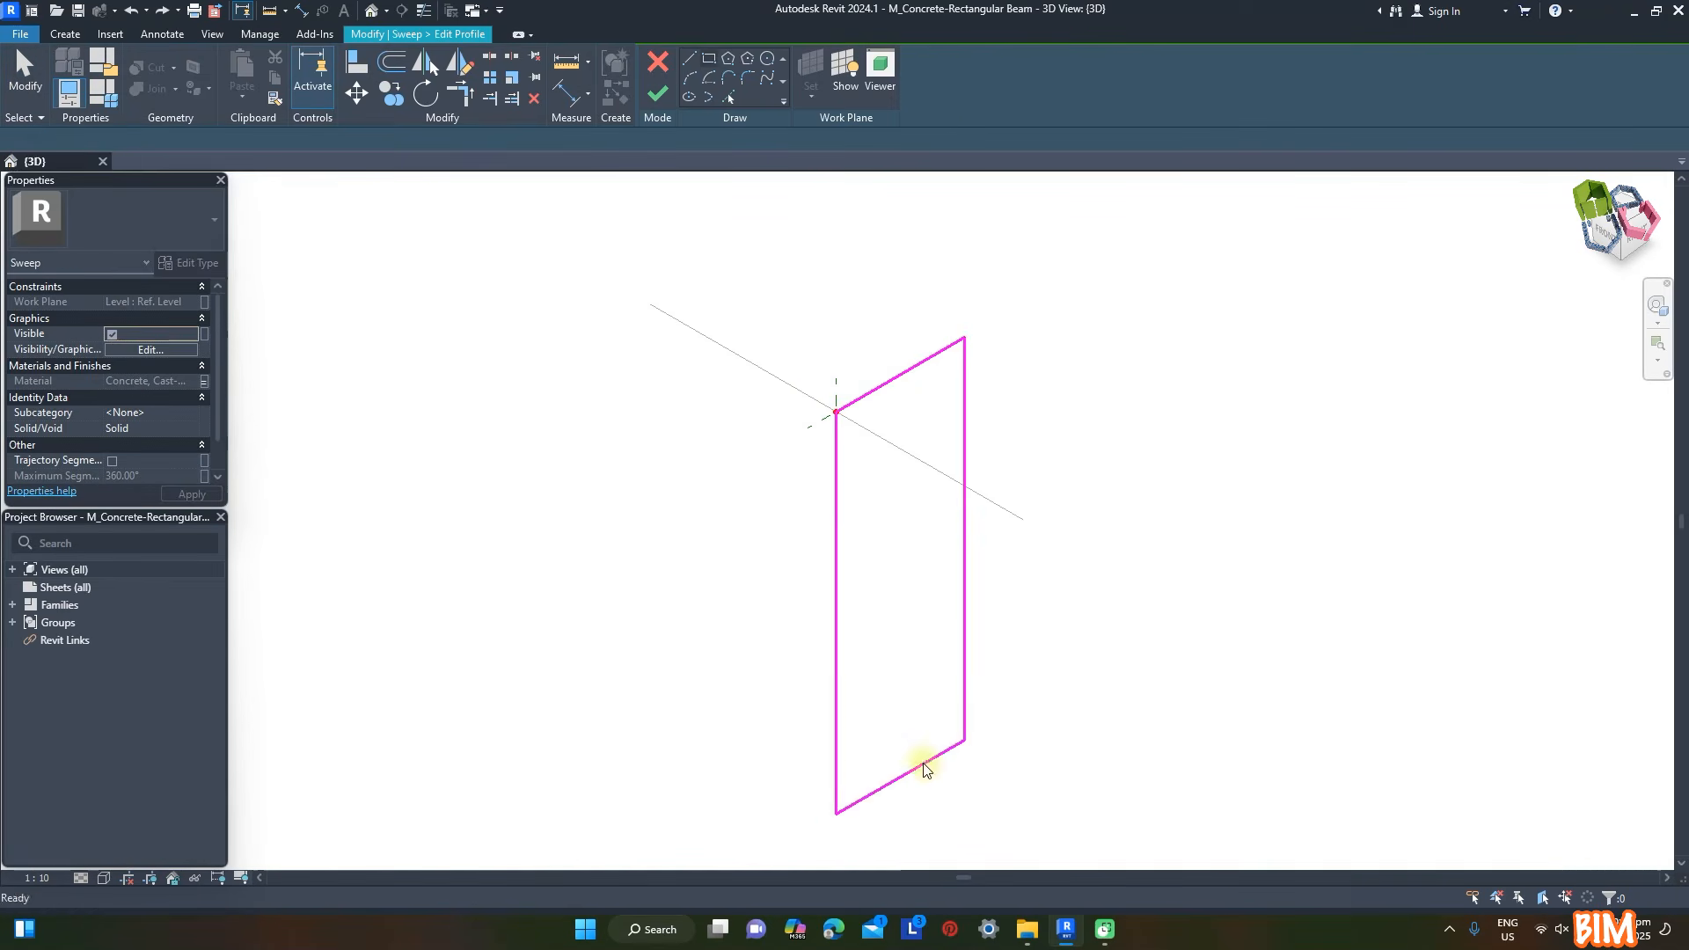
pyautogui.press('Escape')
pyautogui.press('Escape')
pyautogui.click(923, 765)
pyautogui.click(964, 520)
pyautogui.press('Return')
pyautogui.click(897, 375)
pyautogui.click(899, 327)
pyautogui.write('400')
pyautogui.press('Return')
# - Add offset profile lines 1200 mm from the rectangle's inner vertical edge and 400 mm below its top edge
pyautogui.click(729, 96)
pyautogui.click(840, 584)
pyautogui.moveTo(99, 139); pyautogui.dragTo(1, 121)
pyautogui.click(911, 368)
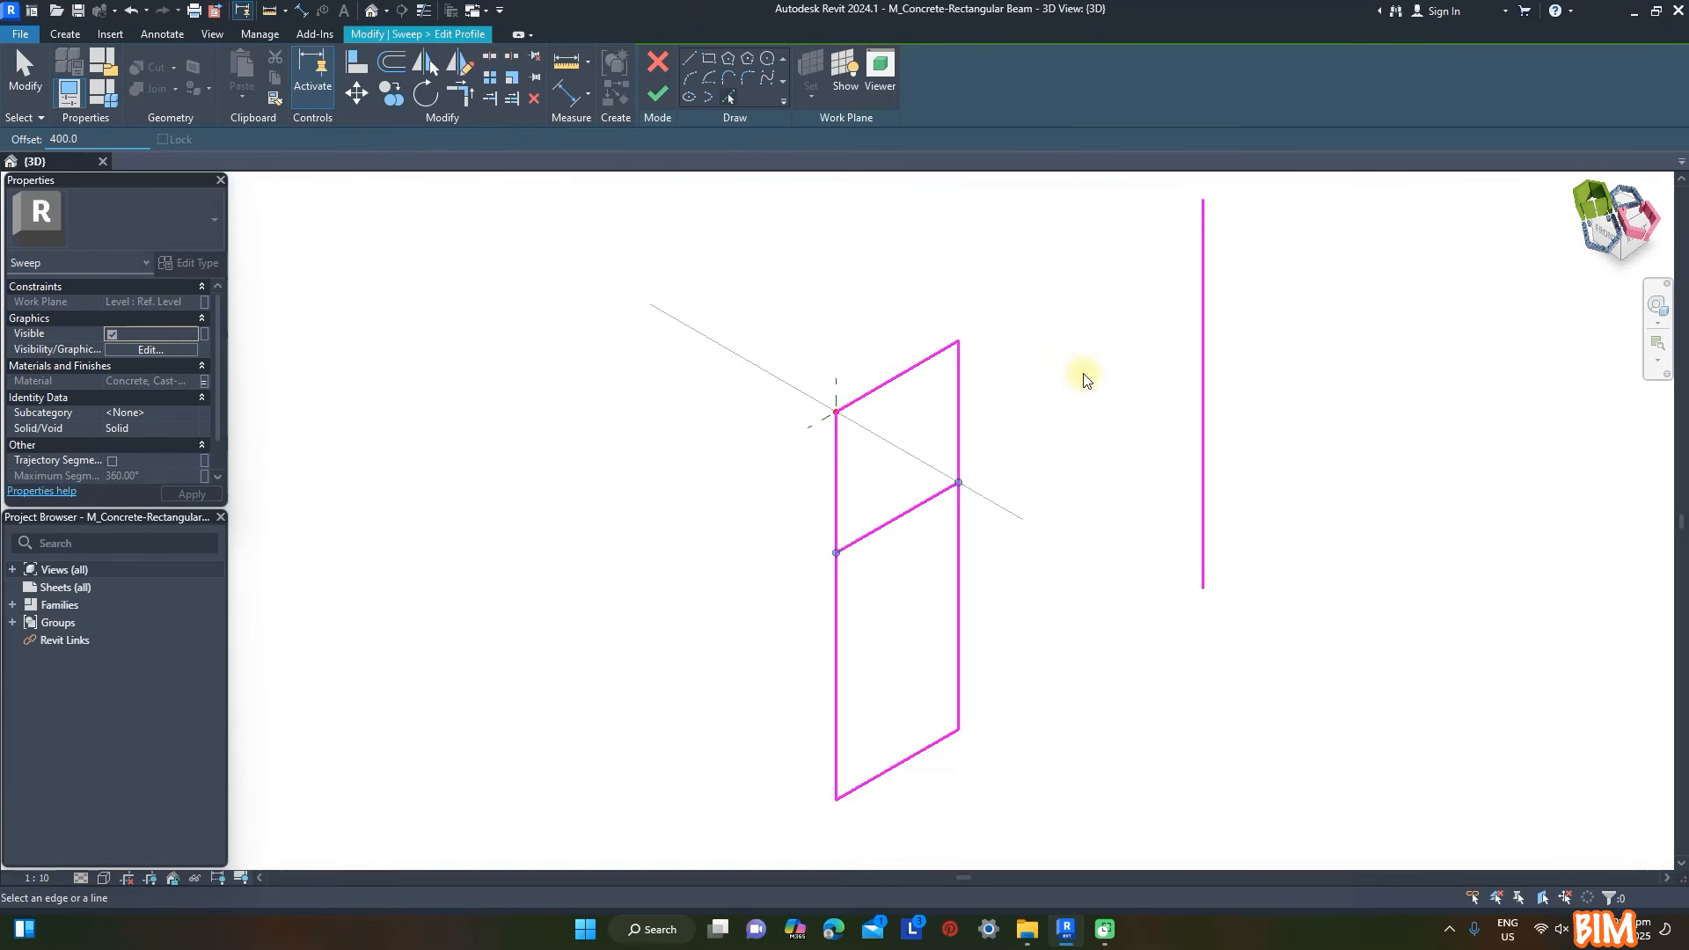
# - Trim and extend the profile lines to corners, forming one closed L-shaped outline
pyautogui.press('Escape')
pyautogui.click(459, 94)
pyautogui.click(912, 367)
pyautogui.click(1203, 276)
pyautogui.click(1202, 275)
pyautogui.click(944, 491)
pyautogui.click(984, 467)
pyautogui.click(959, 513)
pyautogui.press('Escape')
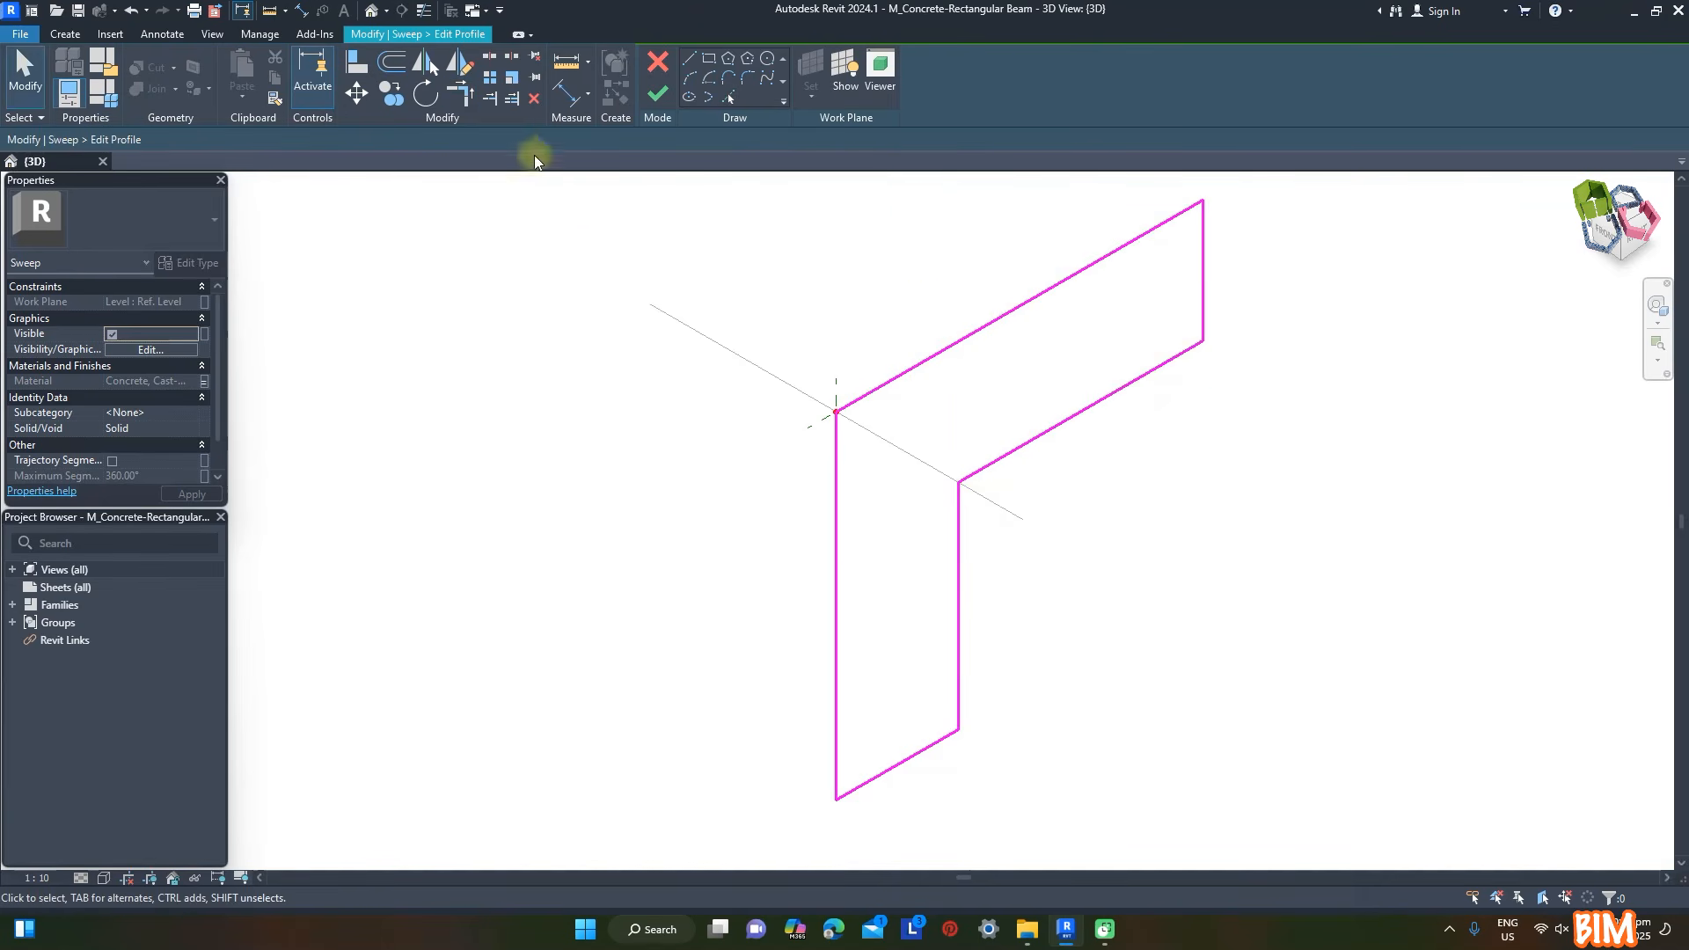
# - Finish the L-shaped profile and the sweep, and check the sweep's material parameter association
pyautogui.click(658, 92)
pyautogui.click(657, 93)
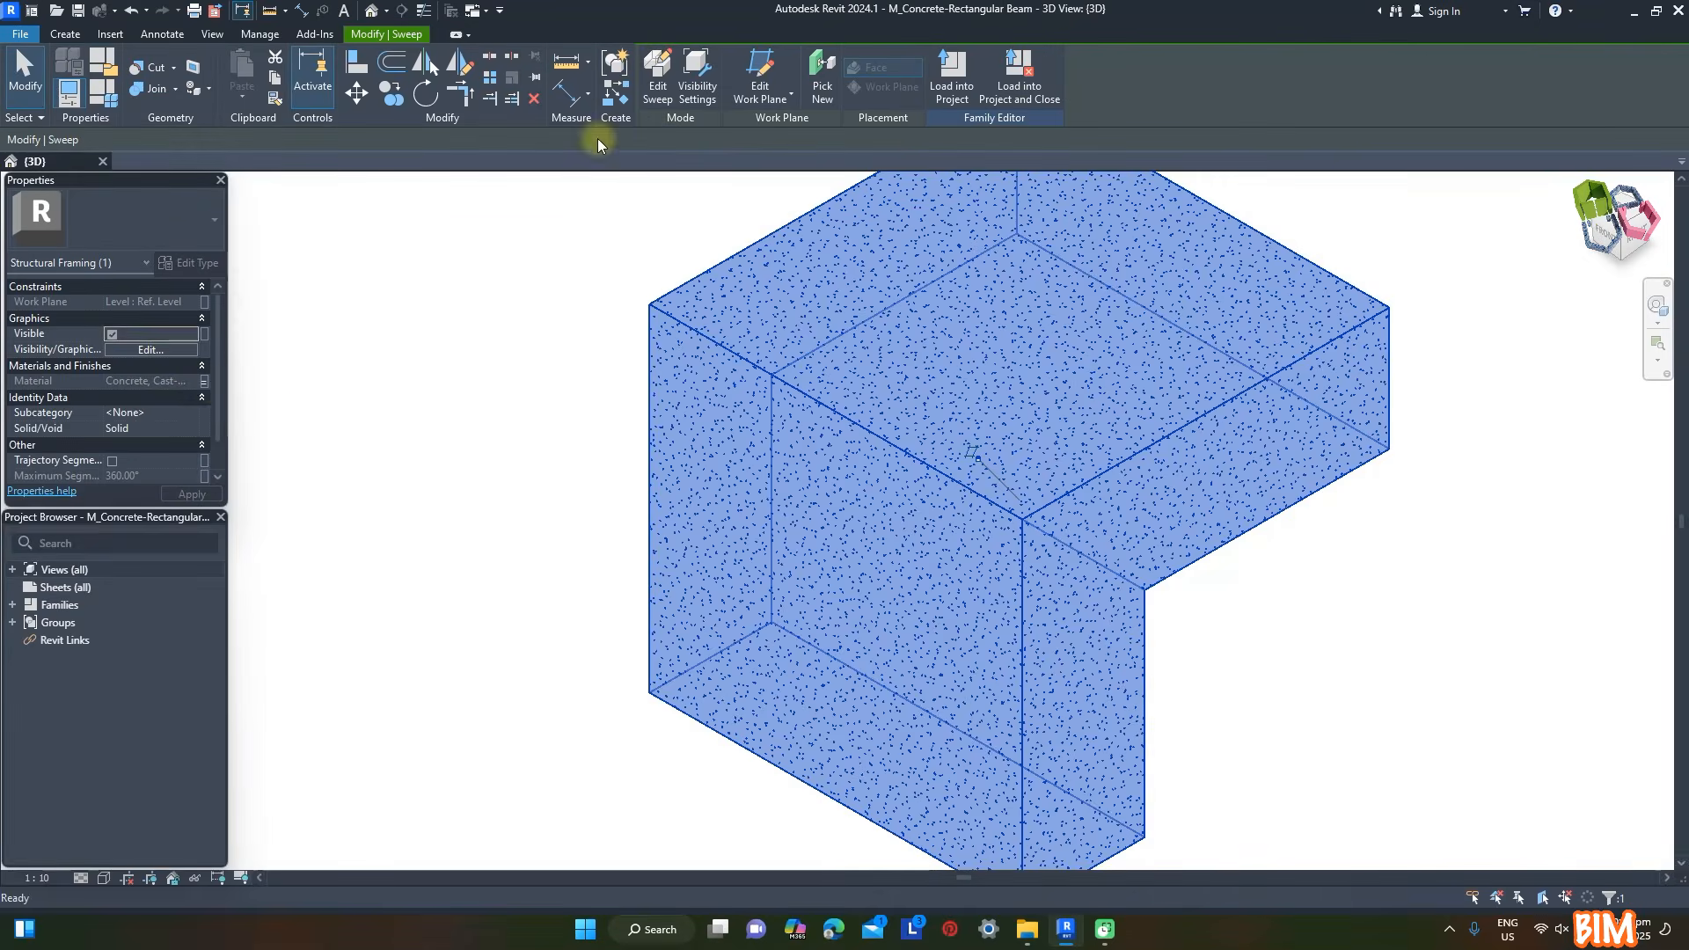
pyautogui.click(204, 382)
pyautogui.click(453, 610)
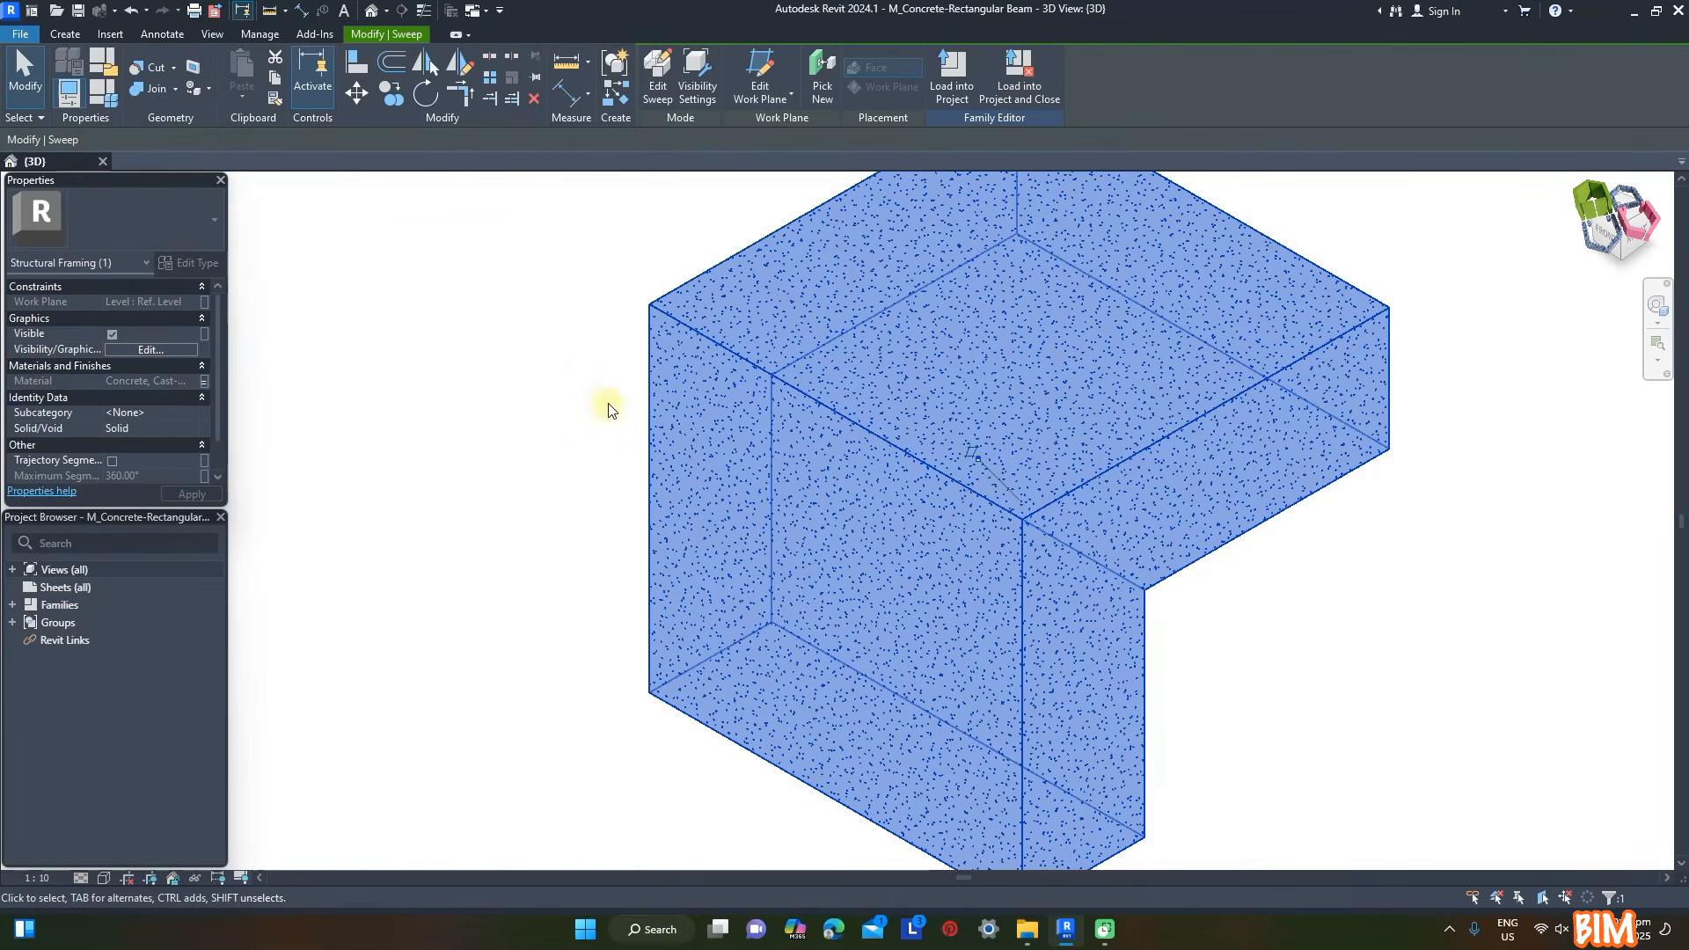
pyautogui.click(603, 404)
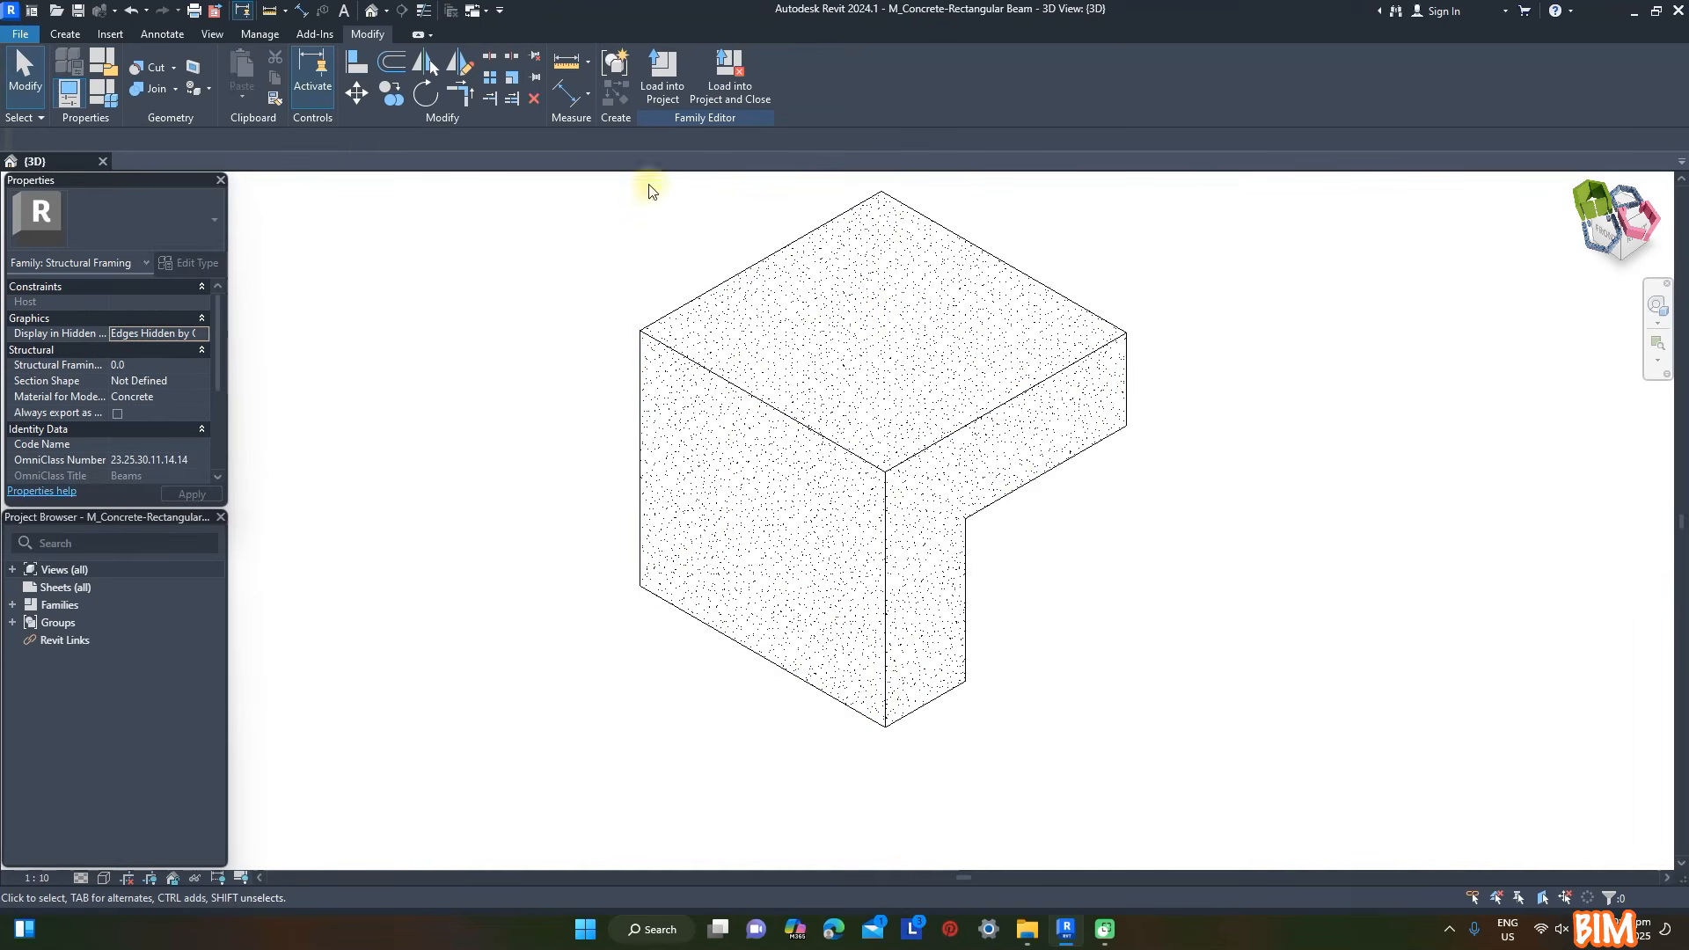
# - Save the family as M_Concrete-Rectangular Beam (L) on the Desktop, load it into the project and close it
pyautogui.click(19, 35)
pyautogui.moveTo(72, 250)
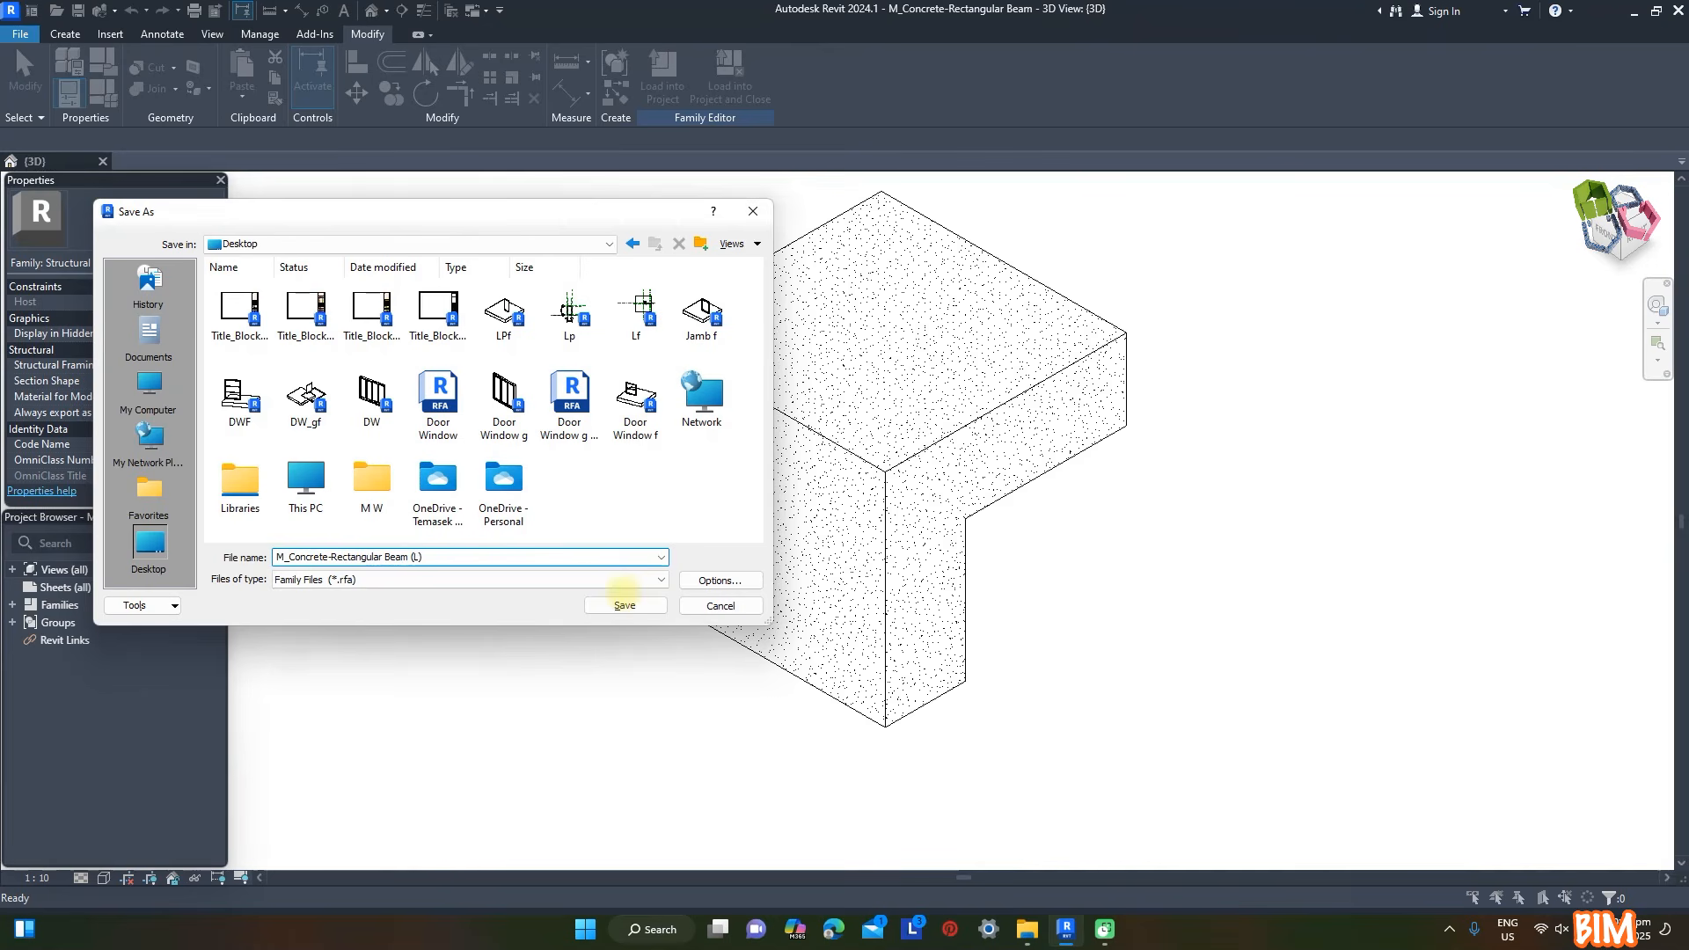
pyautogui.click(624, 604)
pyautogui.click(735, 86)
# - Place 400 x 800mm L-shaped beams on FL 1 along grid 4 between grids A and B and along grid 3 between B and C
pyautogui.click(960, 530)
pyautogui.click(1265, 525)
pyautogui.moveTo(1395, 576); pyautogui.dragTo(1276, 520, button='middle')
pyautogui.click(1259, 507)
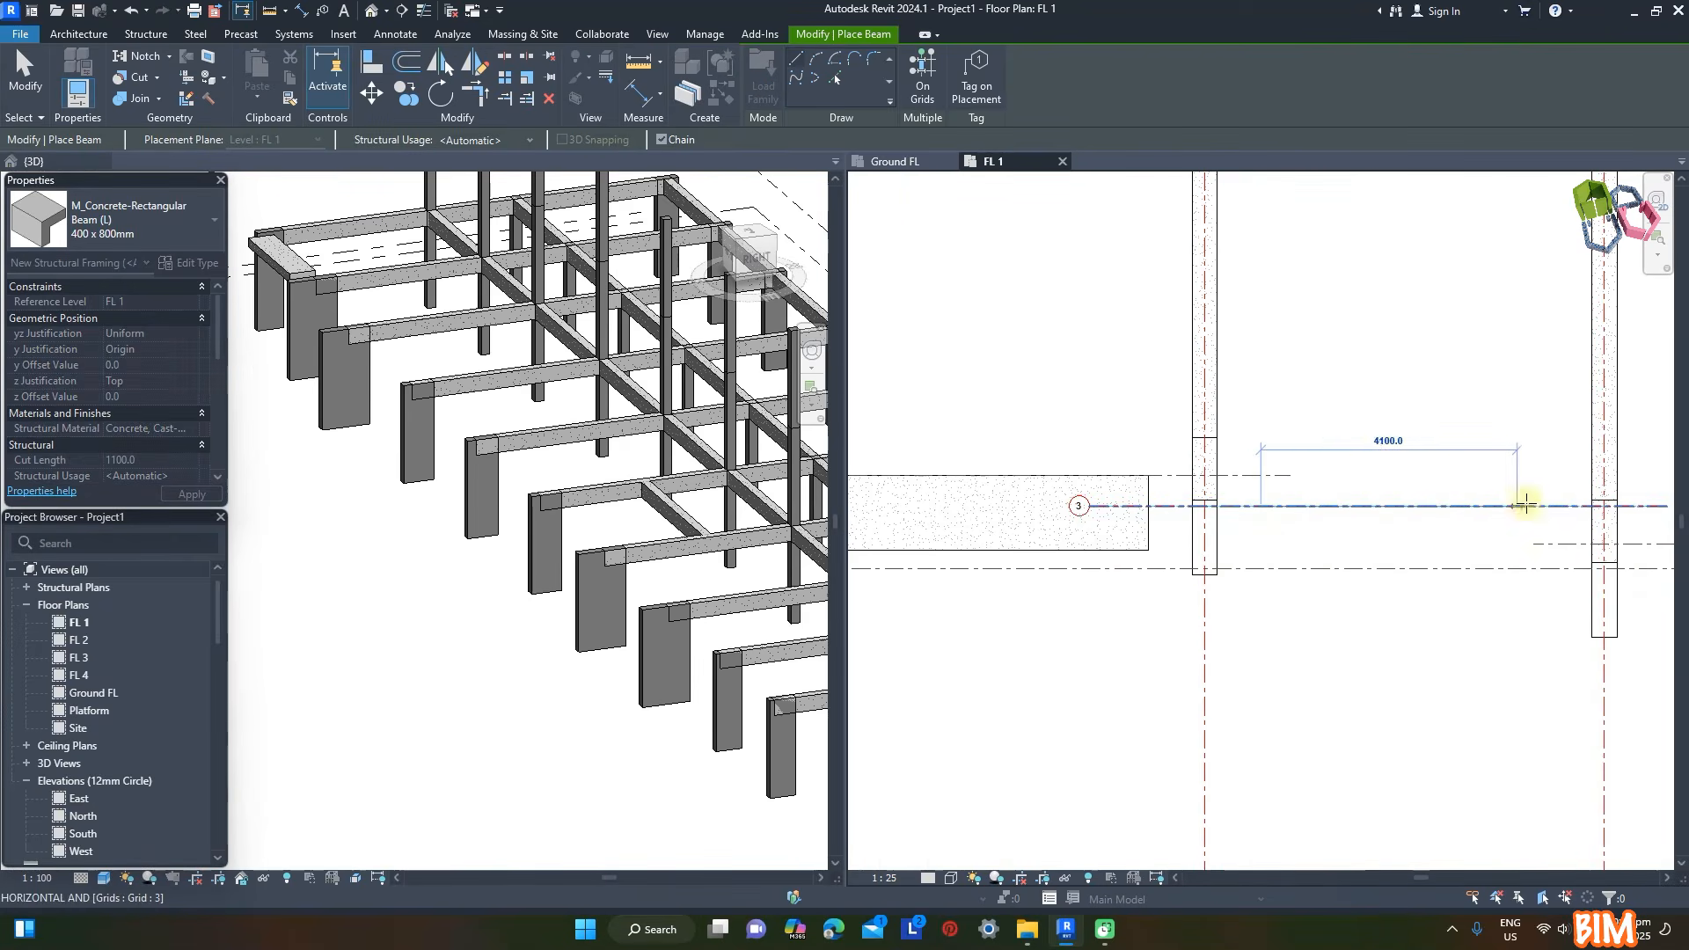
pyautogui.click(1546, 506)
pyautogui.press('Escape')
# - Place a long 400 x 800mm L-shaped beam along grid 2 from grid C to just short of grid G
pyautogui.scroll(-1, 1203, 449)
pyautogui.moveTo(1584, 484); pyautogui.dragTo(1317, 468, button='middle')
pyautogui.scroll(1, 1338, 469)
pyautogui.click(1220, 524)
pyautogui.scroll(-5, 1220, 524)
pyautogui.moveTo(1136, 519); pyautogui.dragTo(867, 517, button='middle')
pyautogui.scroll(4, 1456, 517)
pyautogui.click(1387, 520)
pyautogui.press('Escape')
pyautogui.scroll(-5, 1190, 466)
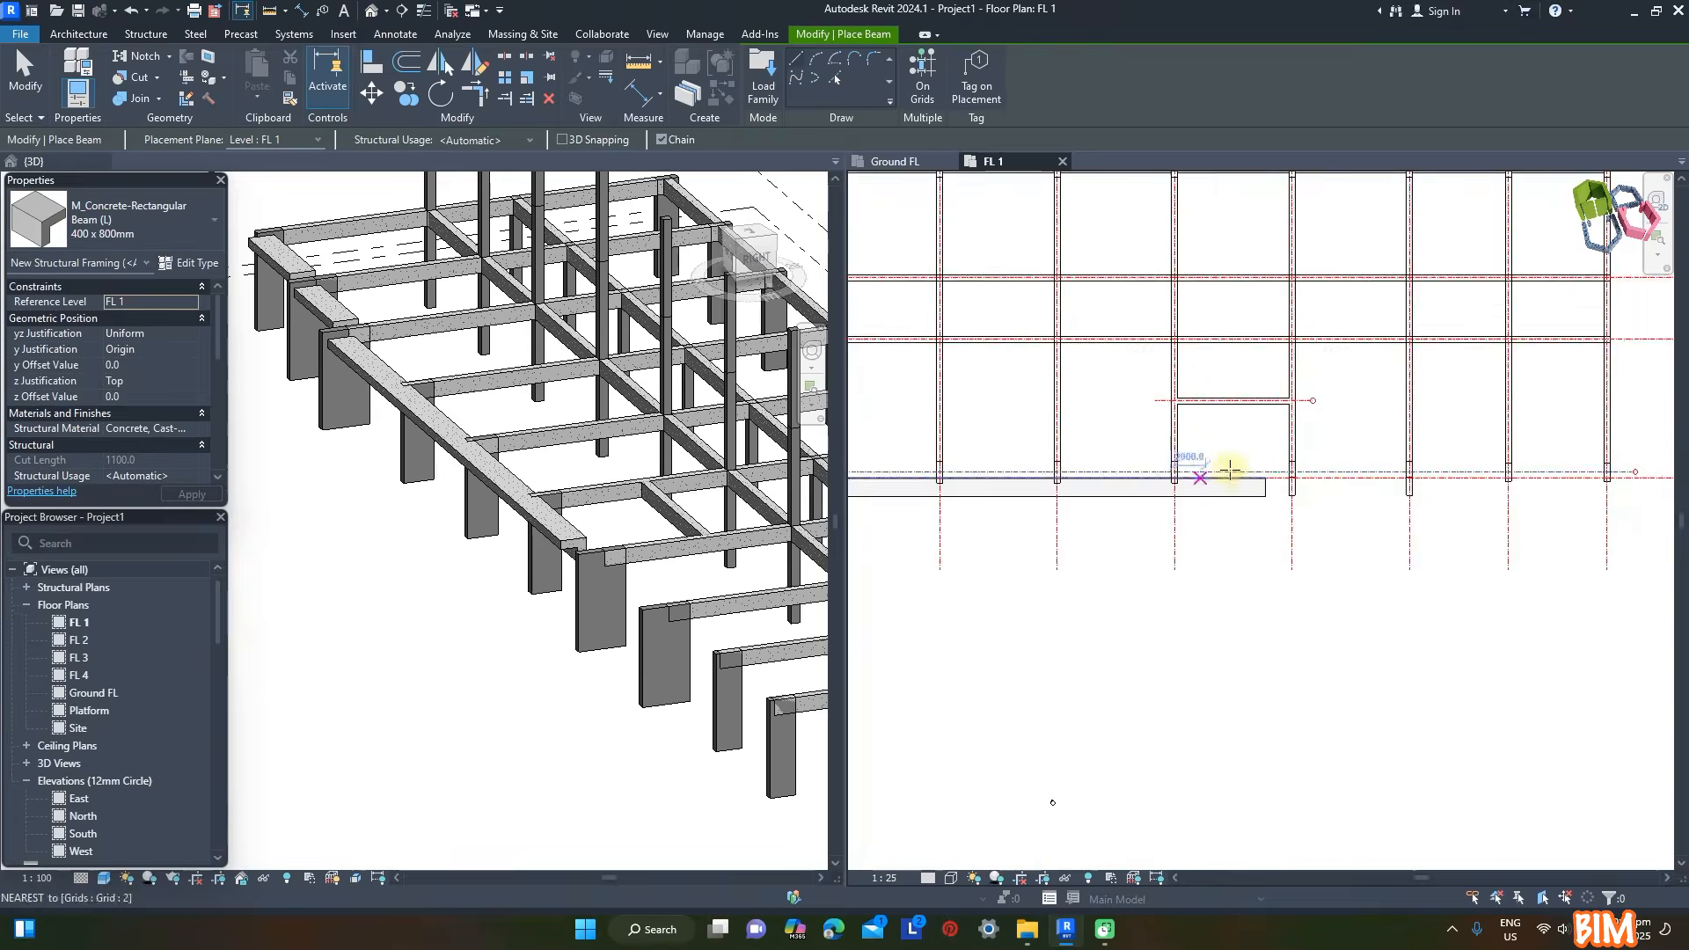
# - Place a 400 x 800mm L-shaped beam along grid 2 between grids G and H
pyautogui.scroll(3, 1250, 478)
pyautogui.click(1445, 467)
pyautogui.press('Escape')
pyautogui.scroll(-4, 1200, 466)
pyautogui.scroll(4, 1286, 460)
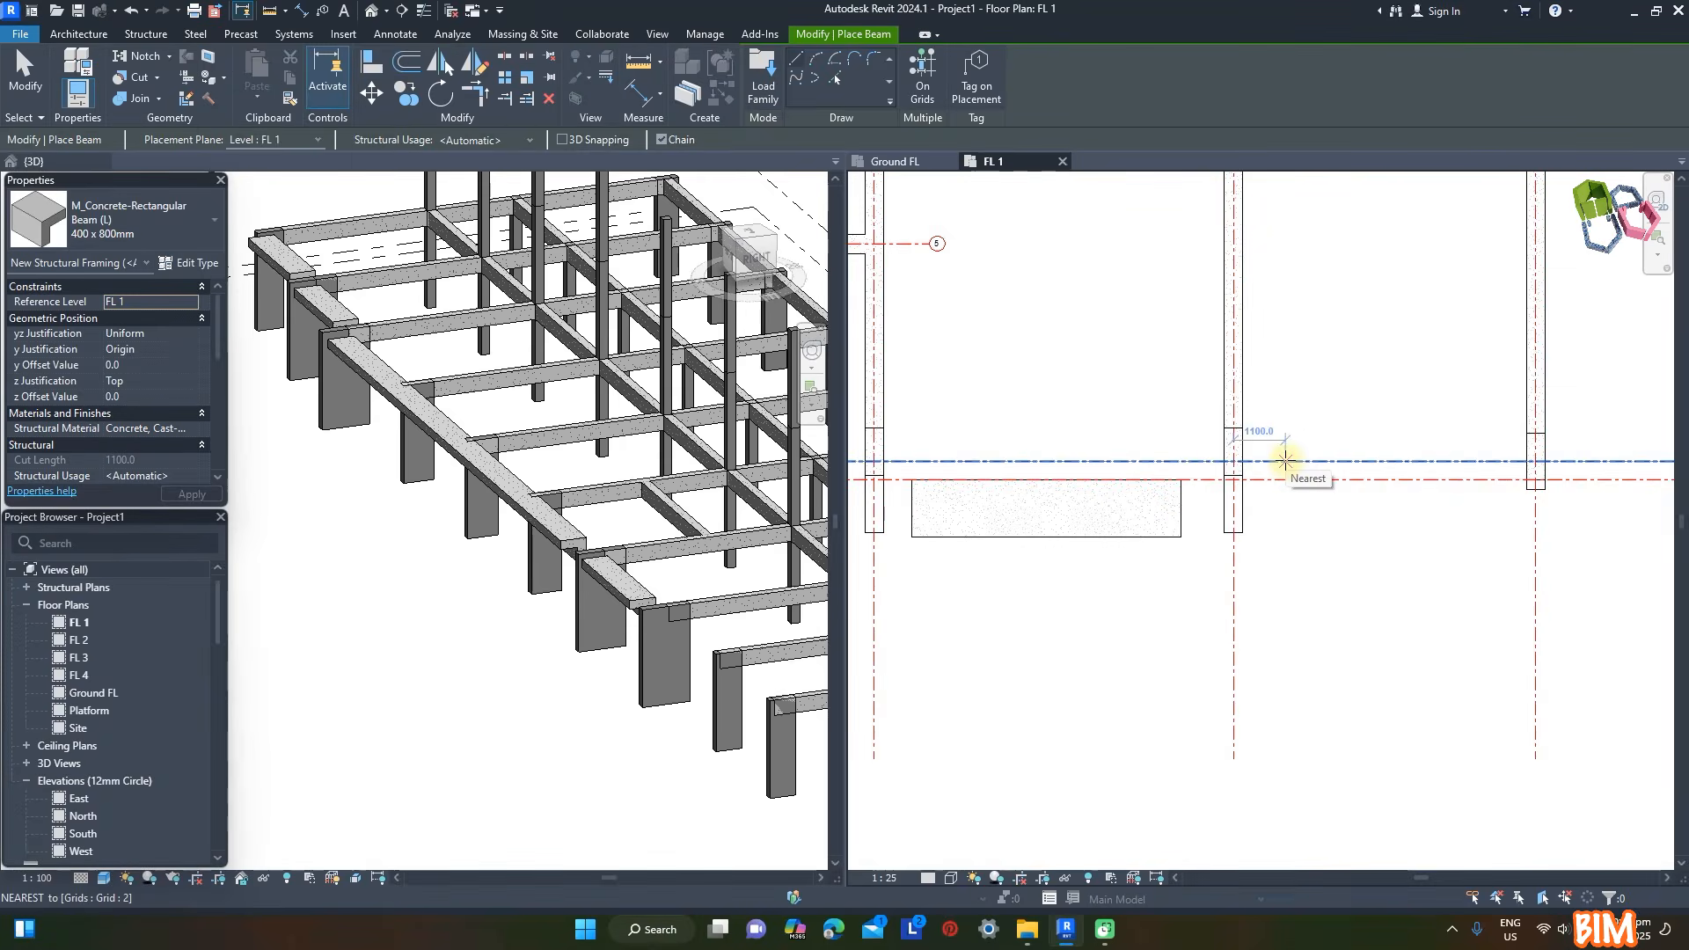
# - Place 400 x 800mm L-shaped beams along grid 2 between grids H and I and between grids I and J
pyautogui.click(1285, 461)
pyautogui.scroll(-4, 1286, 461)
pyautogui.scroll(4, 1372, 463)
pyautogui.click(1383, 464)
pyautogui.press('Escape')
pyautogui.click(1474, 460)
pyautogui.scroll(-4, 1476, 461)
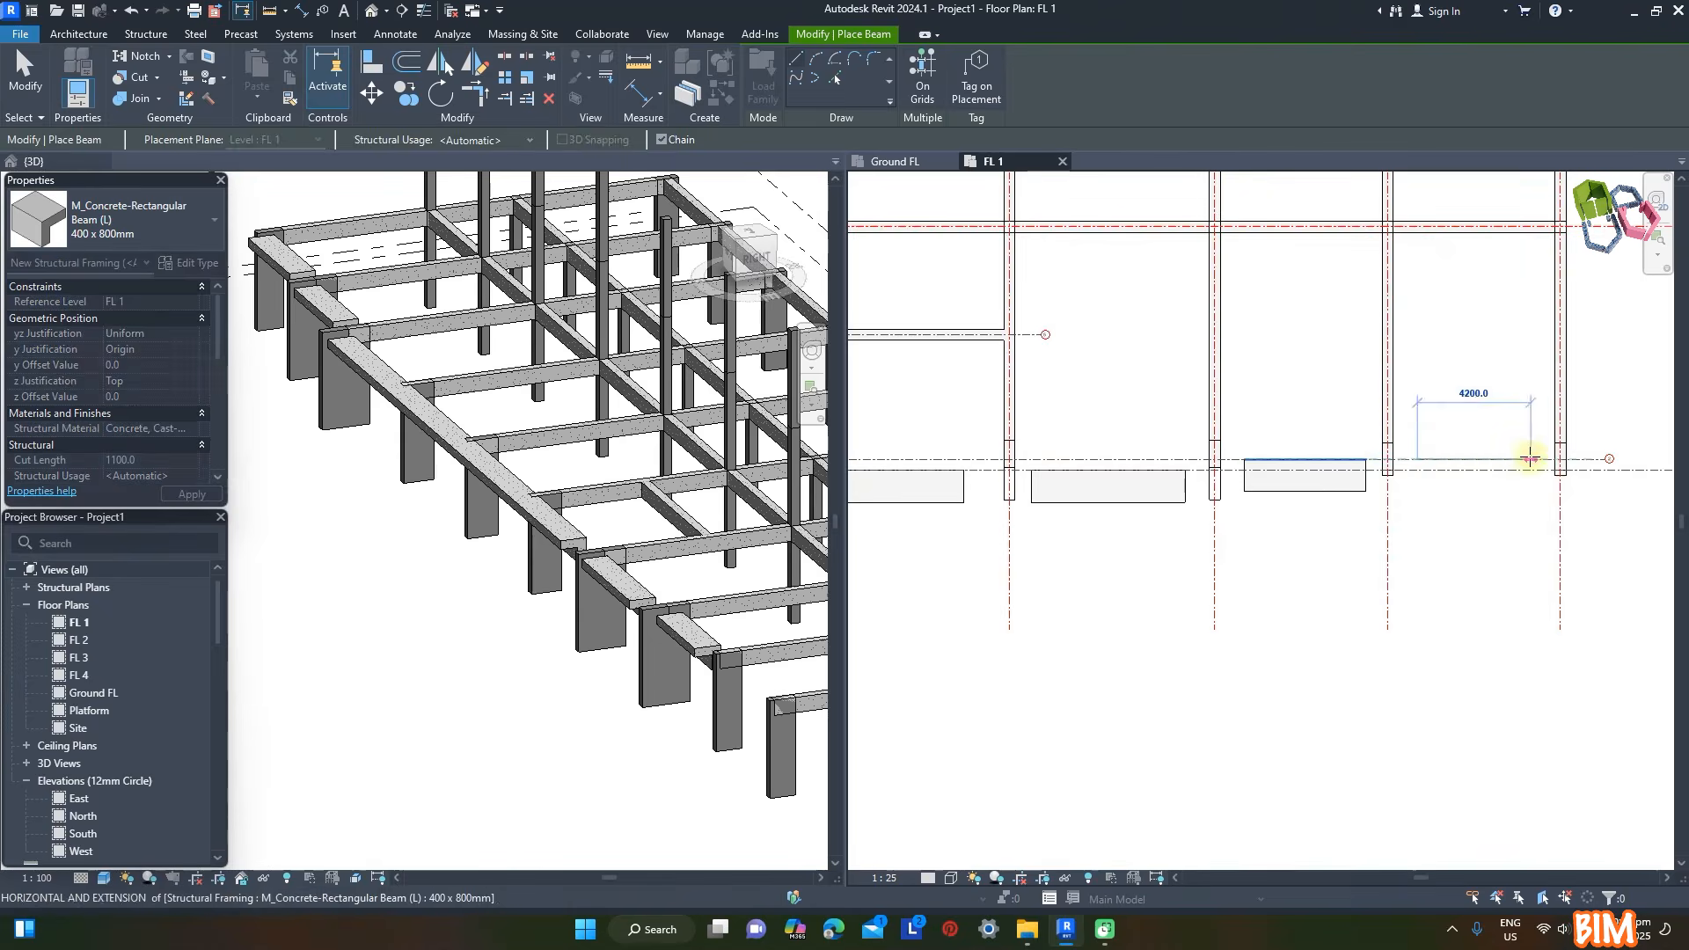
pyautogui.click(1530, 459)
# - Align the L-shaped beam between grids I and J with the column fronts and extend both its ends to the columns
pyautogui.press('a')
pyautogui.press('l')
pyautogui.scroll(5, 1571, 497)
pyautogui.click(1449, 539)
pyautogui.scroll(-4, 1407, 549)
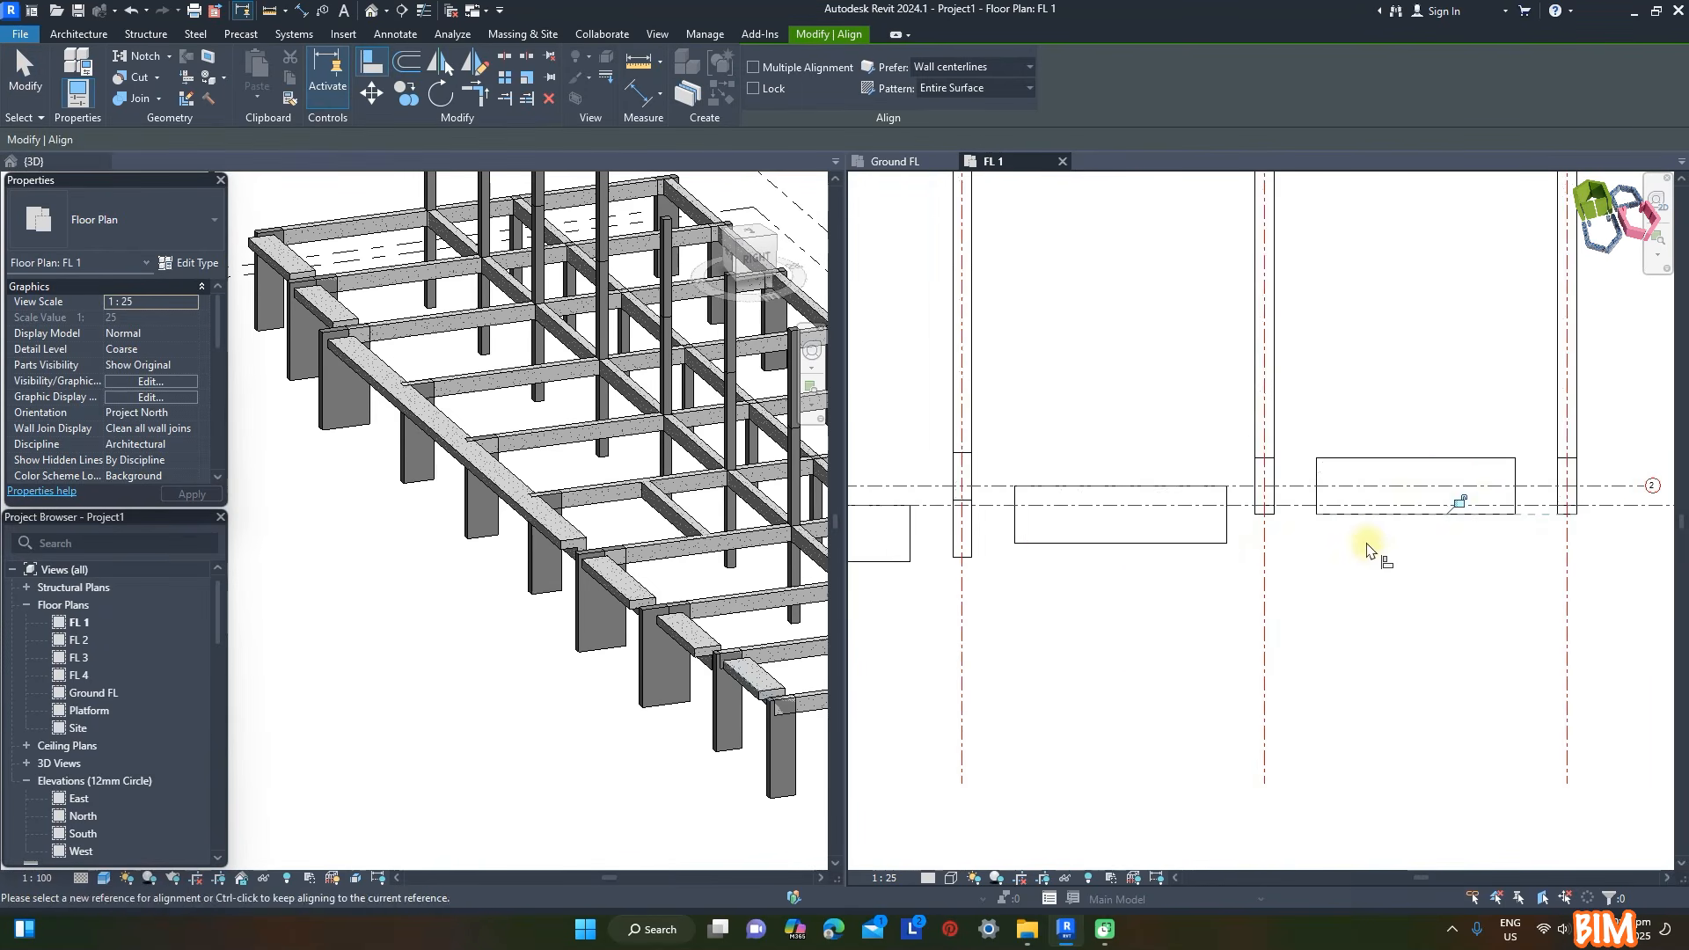
pyautogui.press('Escape')
pyautogui.click(1346, 479)
pyautogui.moveTo(1517, 458); pyautogui.dragTo(1557, 458)
pyautogui.moveTo(1317, 458); pyautogui.dragTo(1255, 468)
pyautogui.press('Escape')
# - Extend the L-shaped beam between grids H and I to the column on grid H
pyautogui.click(1199, 464)
pyautogui.moveTo(1014, 458); pyautogui.dragTo(959, 414)
pyautogui.press('Escape')
# - Align the L-shaped beam between grids G and H with the column fronts and extend its end to the supporting column
pyautogui.scroll(-2, 1408, 535)
pyautogui.scroll(4, 946, 537)
pyautogui.press('a')
pyautogui.press('l')
pyautogui.press('Escape')
pyautogui.click(1059, 461)
pyautogui.moveTo(1506, 414); pyautogui.dragTo(1588, 414)
pyautogui.scroll(-4, 1557, 477)
pyautogui.press('Escape')
# - Align the long L-shaped beam with the column front at grid G and extend its ends to the columns on grids C and G
pyautogui.scroll(1, 1281, 526)
pyautogui.press('a')
pyautogui.press('l')
pyautogui.click(1417, 480)
pyautogui.click(1275, 485)
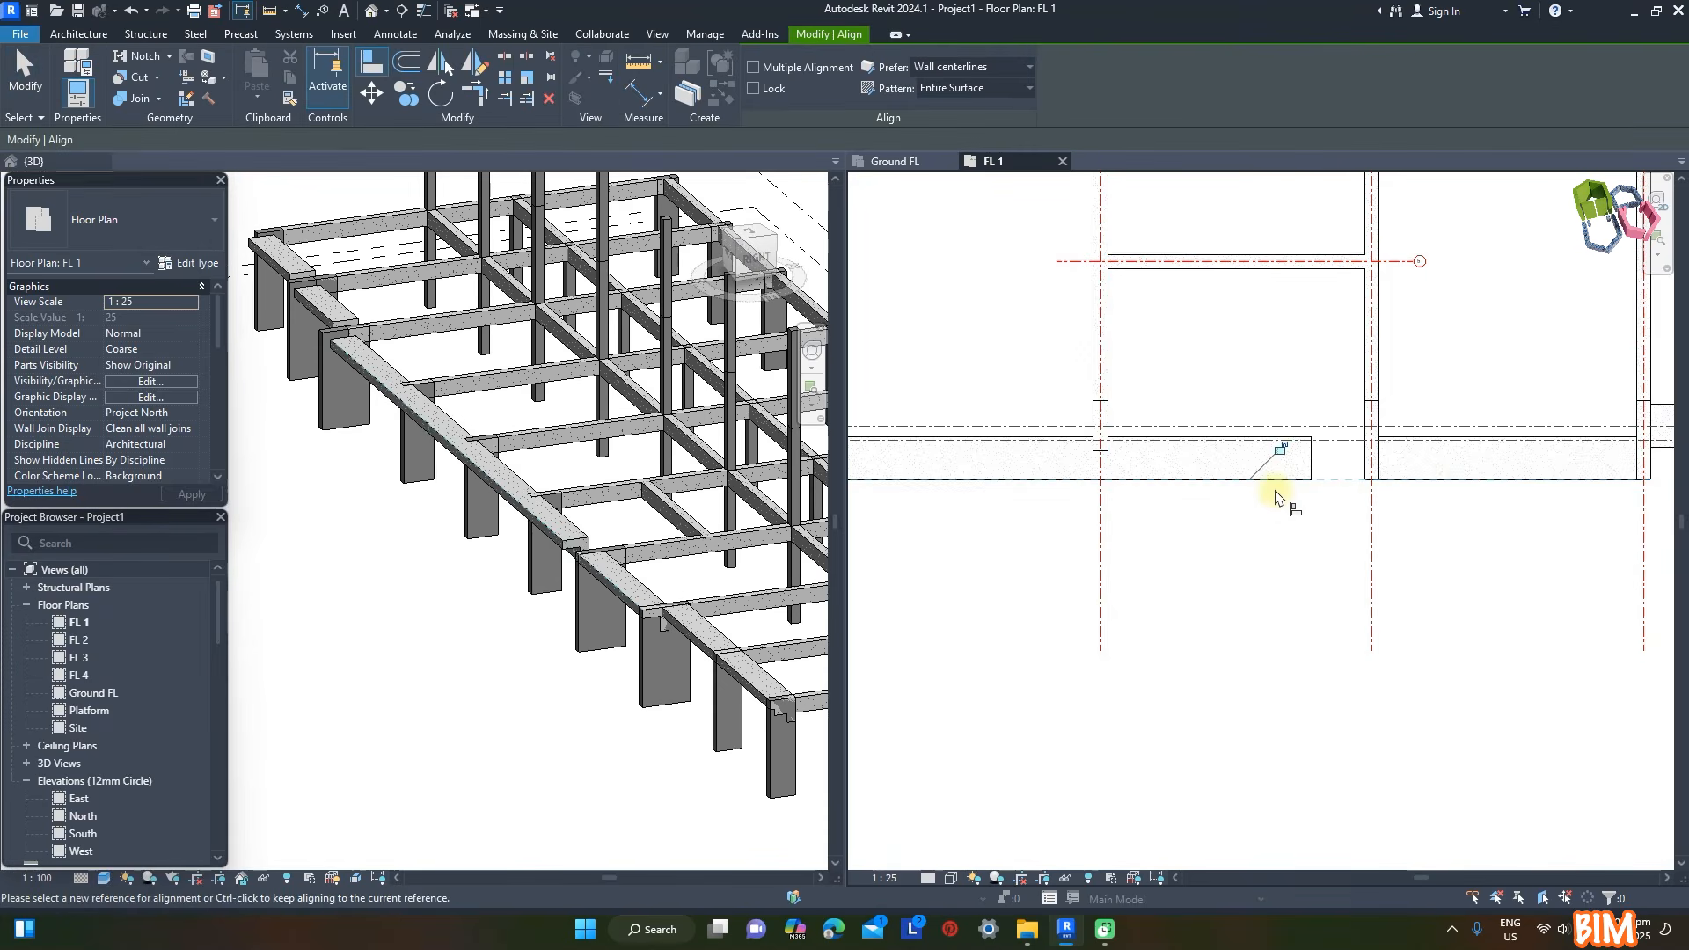
pyautogui.press('Escape')
pyautogui.click(1307, 466)
pyautogui.moveTo(1311, 437); pyautogui.dragTo(1371, 437)
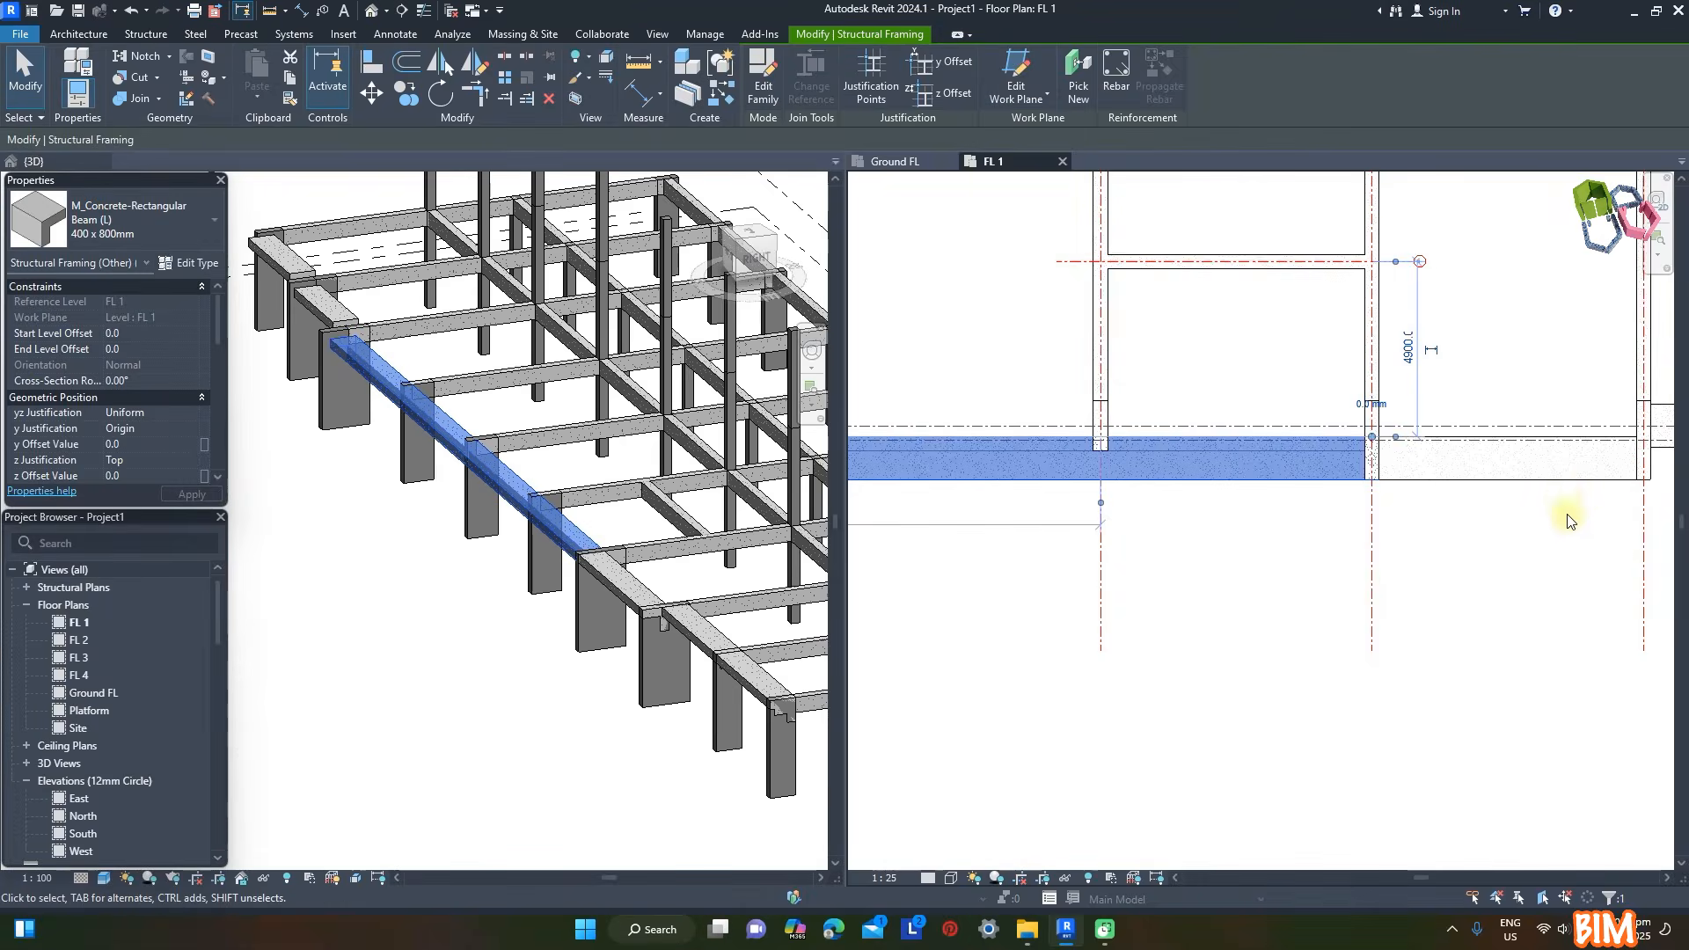
pyautogui.scroll(-4, 1571, 522)
pyautogui.scroll(6, 1201, 513)
pyautogui.moveTo(1216, 458); pyautogui.dragTo(1137, 459)
# - Align the L-shaped beam between grids B and C with the column front and extend both its ends to the columns
pyautogui.scroll(2, 1136, 467)
pyautogui.press('a')
pyautogui.press('l')
pyautogui.press('Escape')
pyautogui.press('Escape')
pyautogui.click(1152, 451)
pyautogui.scroll(-2, 1070, 392)
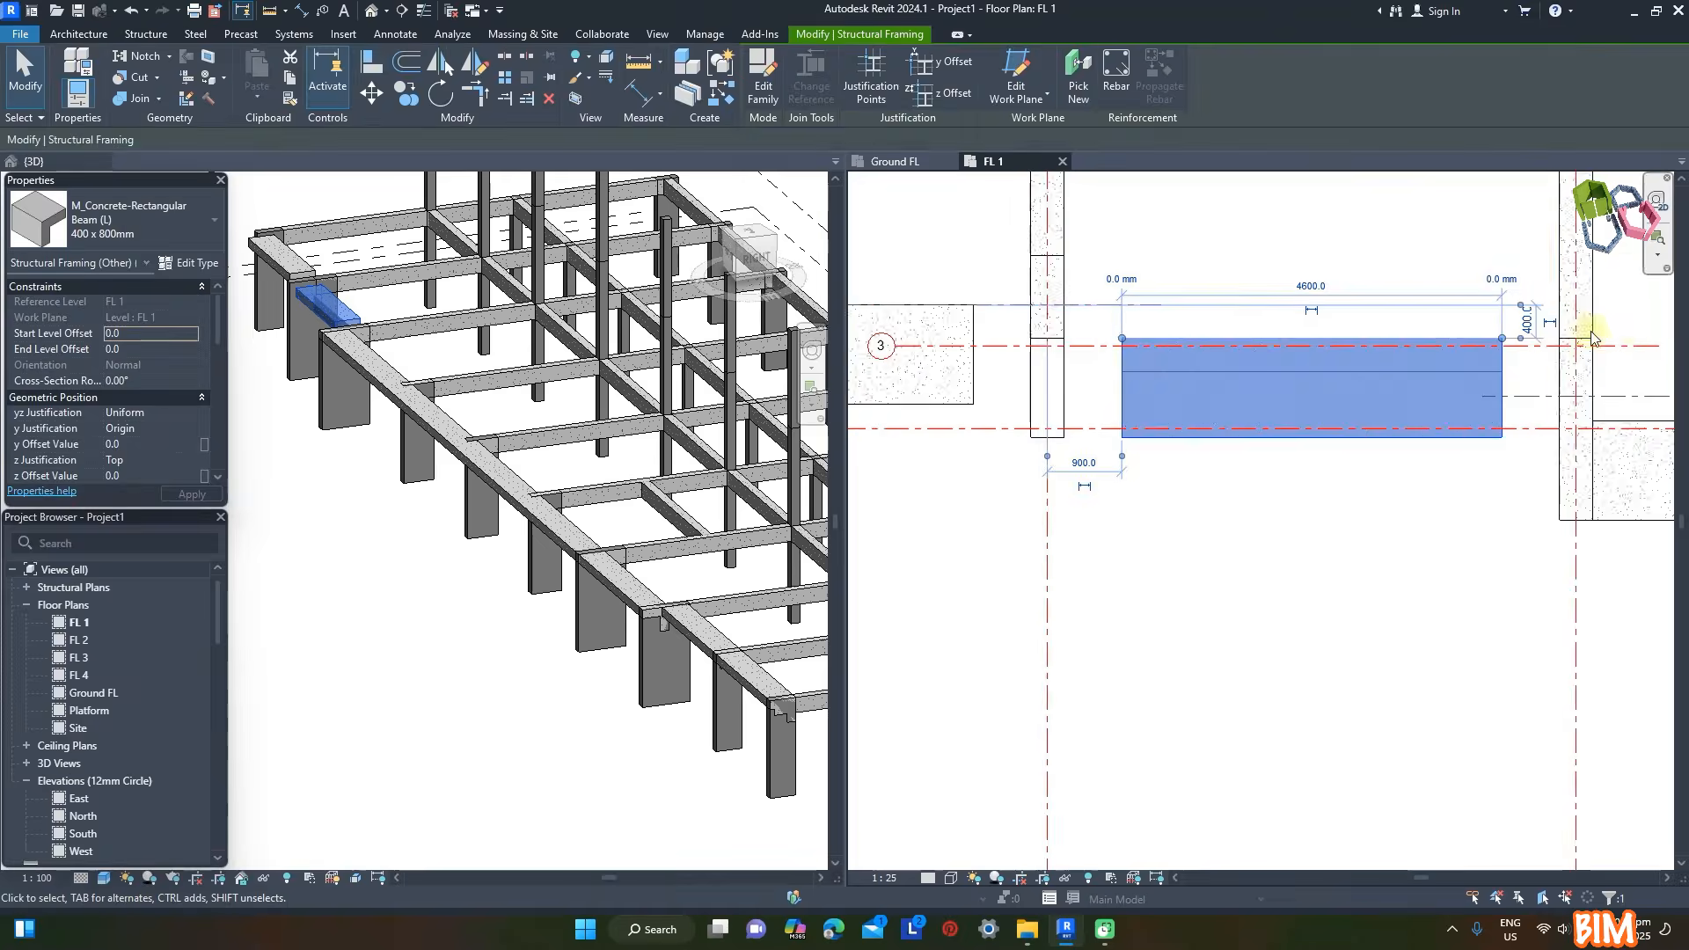
pyautogui.scroll(2, 1544, 342)
pyautogui.moveTo(1485, 339); pyautogui.dragTo(1583, 342)
pyautogui.scroll(-3, 1533, 453)
pyautogui.moveTo(1168, 378); pyautogui.dragTo(1106, 378)
# - Align the L-shaped beam between grids A and B with the column front and extend both its ends to the columns
pyautogui.scroll(-3, 1372, 453)
pyautogui.scroll(4, 1088, 425)
pyautogui.press('a')
pyautogui.press('l')
pyautogui.click(1036, 404)
pyautogui.click(1093, 460)
pyautogui.press('Escape')
pyautogui.press('Escape')
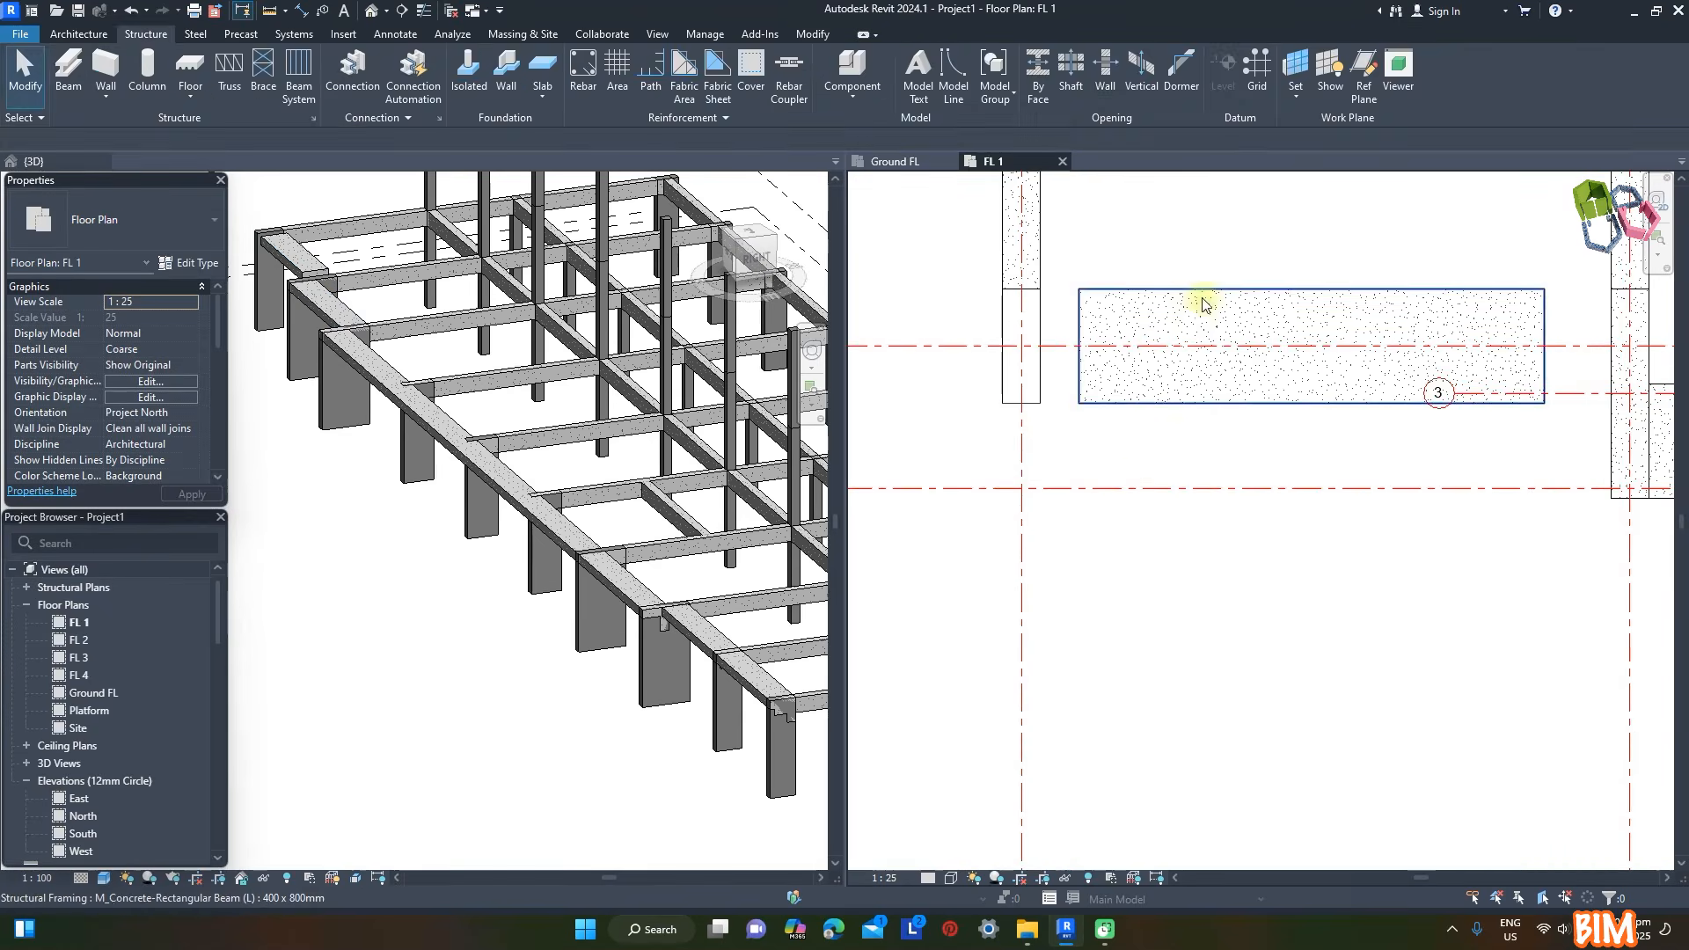
pyautogui.click(1195, 319)
pyautogui.moveTo(1546, 290); pyautogui.dragTo(1626, 291)
pyautogui.moveTo(1079, 290); pyautogui.dragTo(1040, 293)
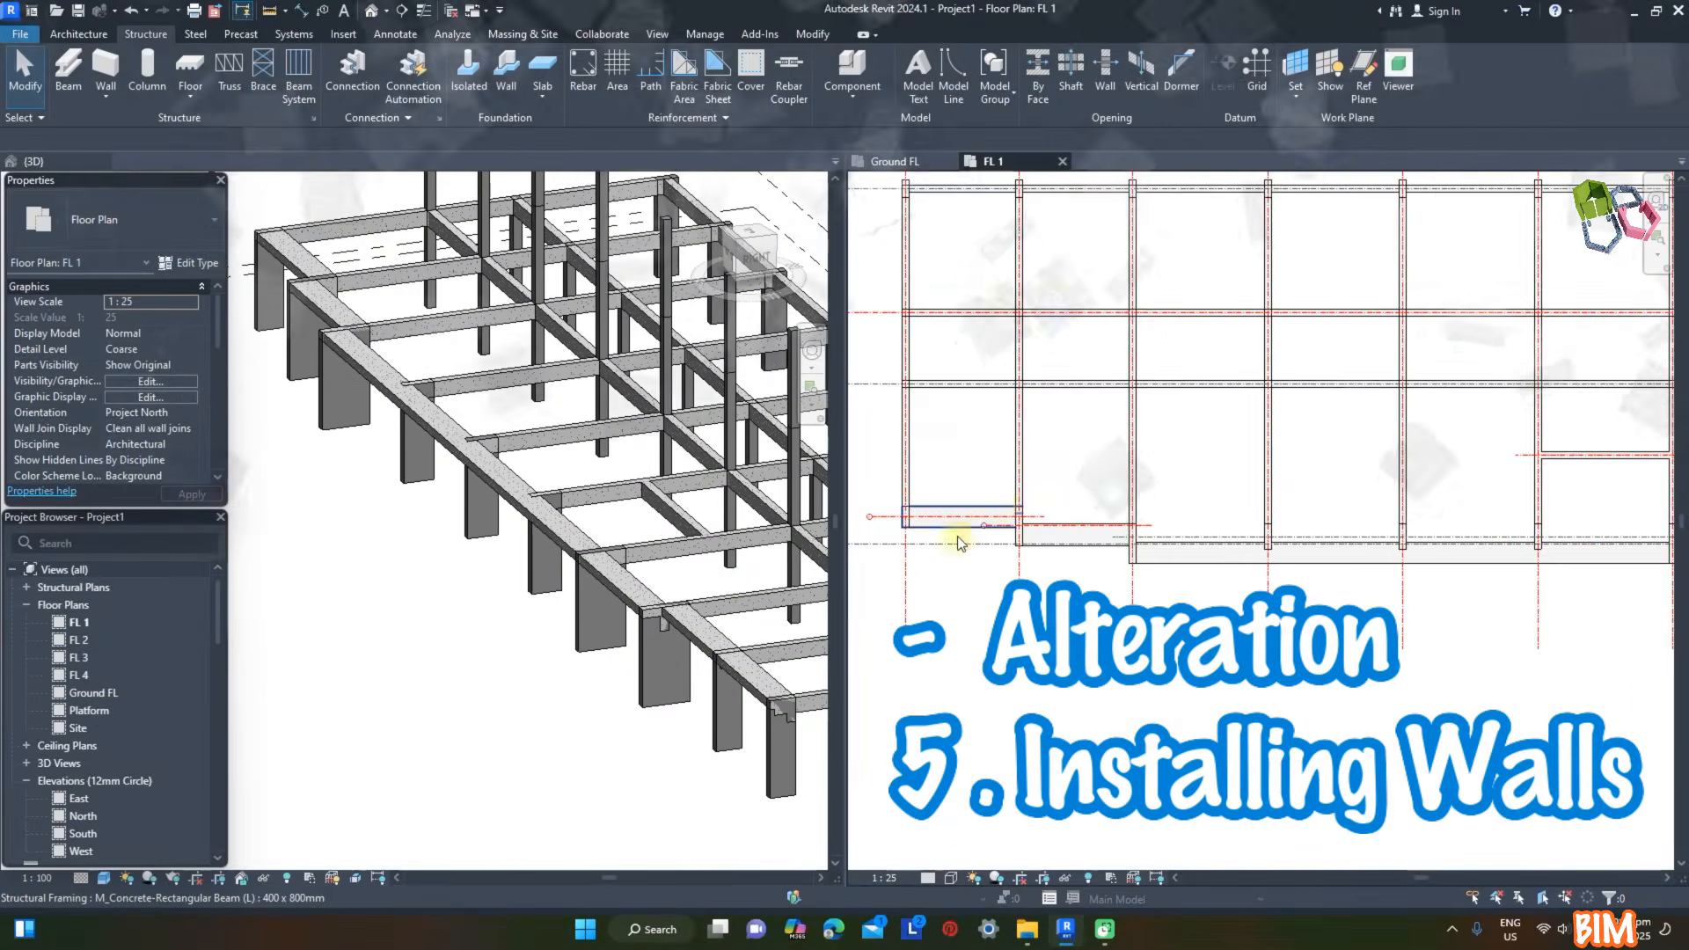
# - Start an architectural wall of type Wall-Ret_300Con and duplicate the type as Wall-Ret_150mm
pyautogui.scroll(4, 914, 532)
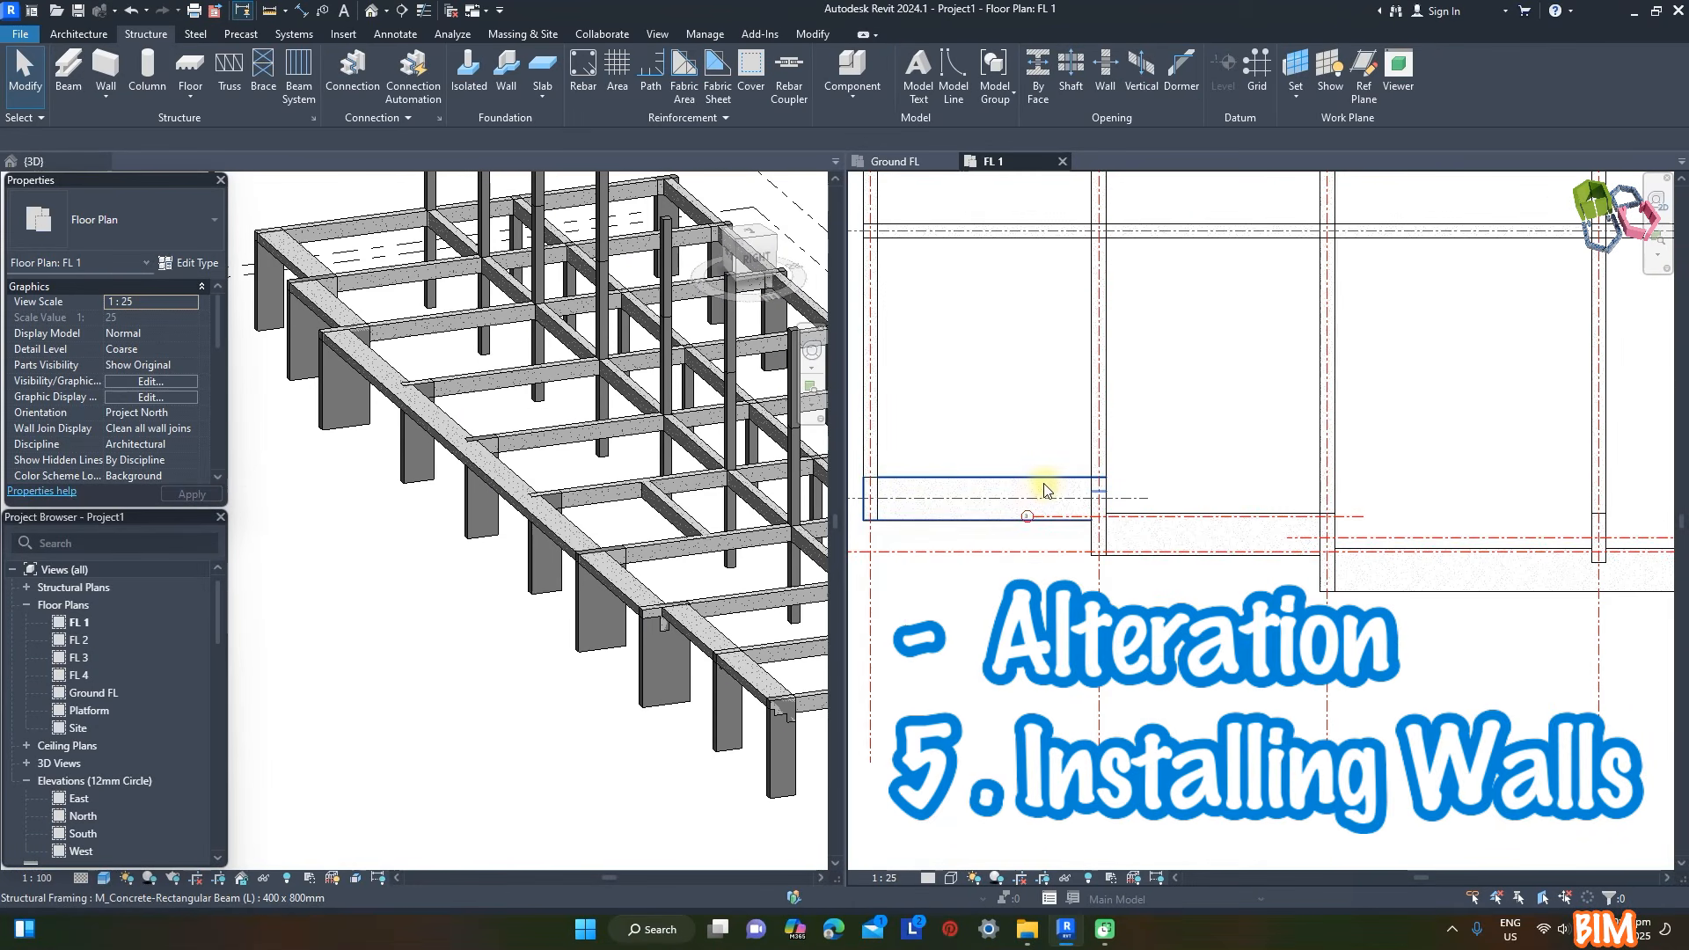
pyautogui.click(80, 36)
pyautogui.click(69, 70)
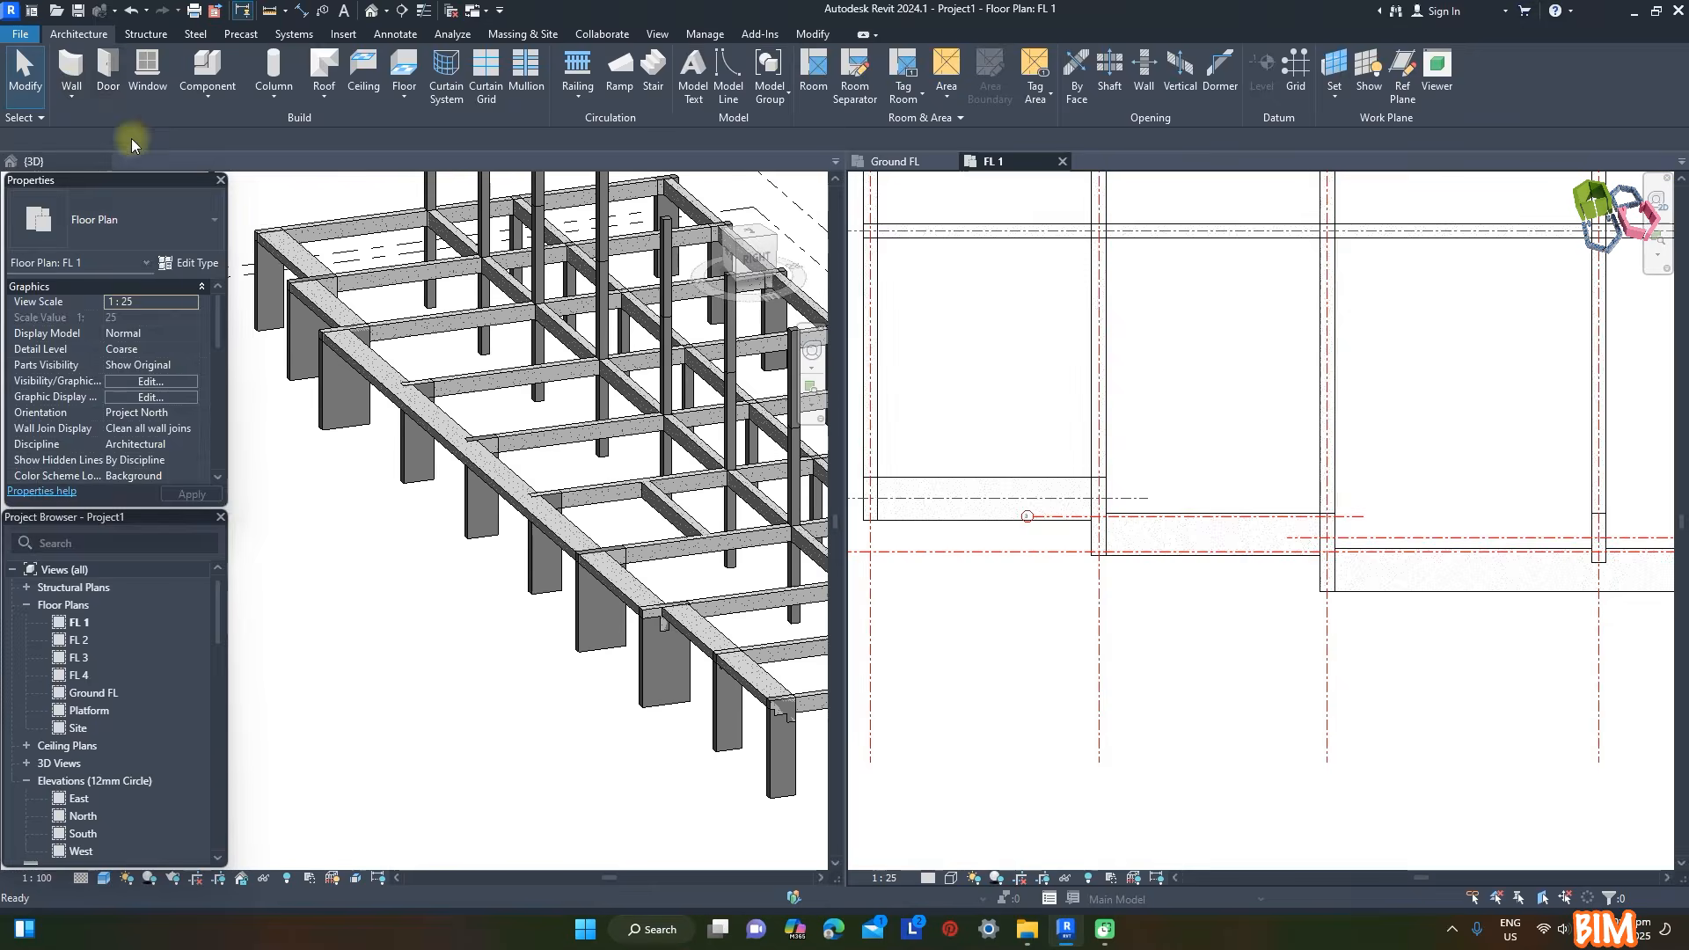
pyautogui.click(148, 221)
pyautogui.scroll(3, 181, 503)
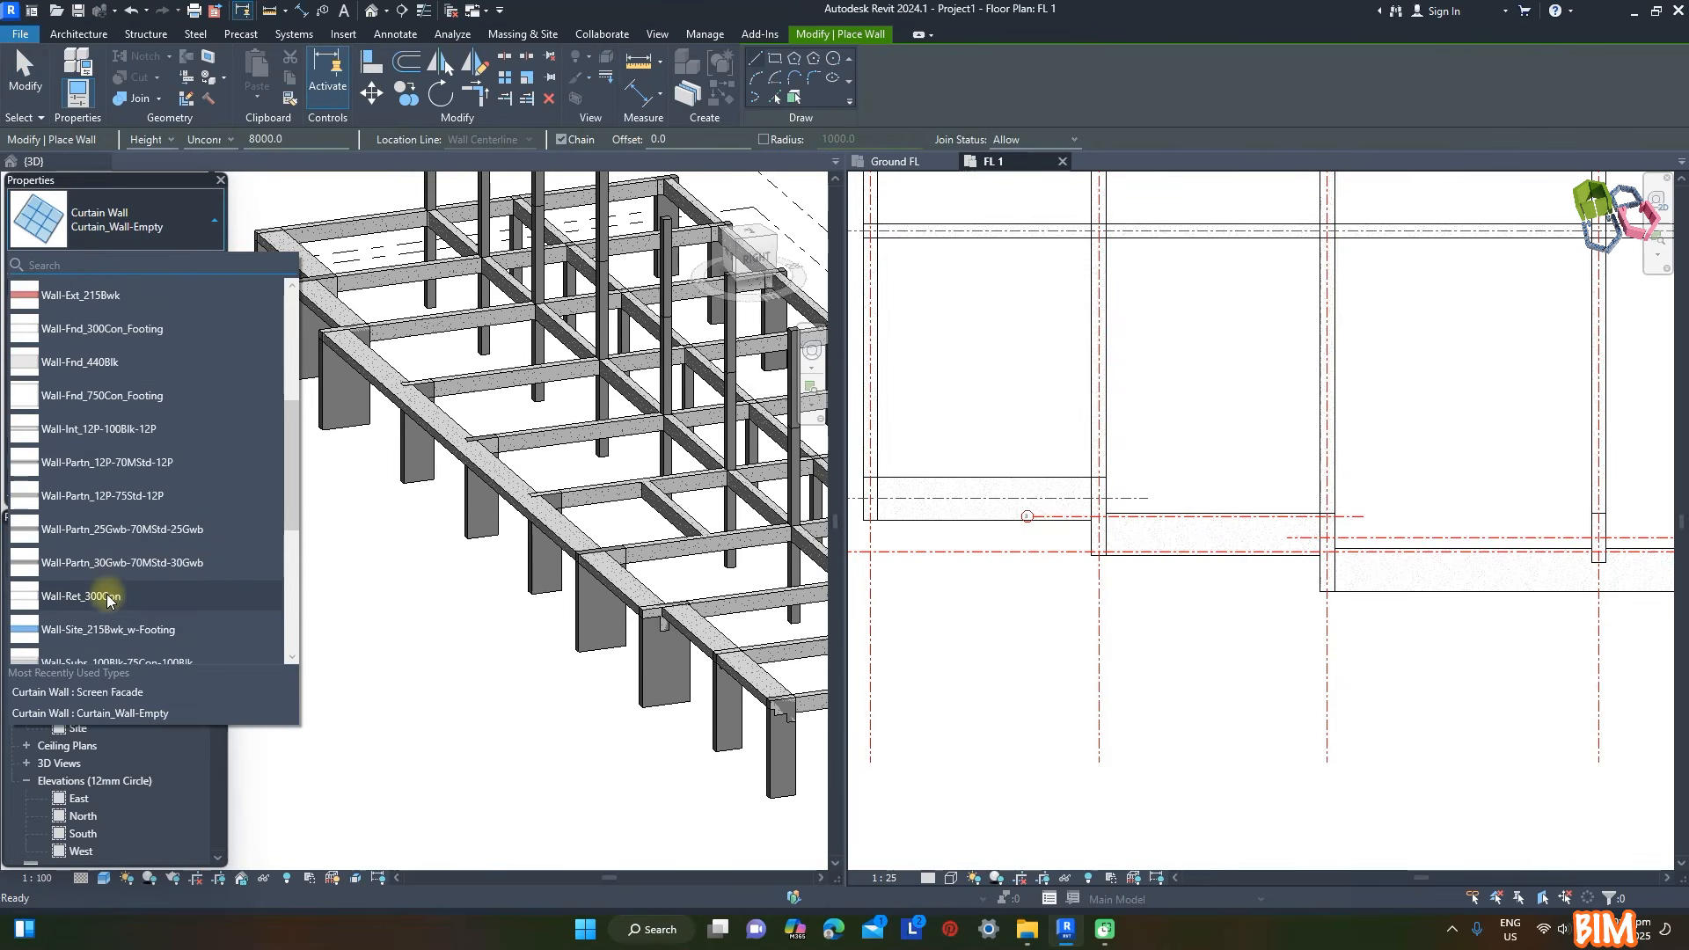
pyautogui.click(81, 596)
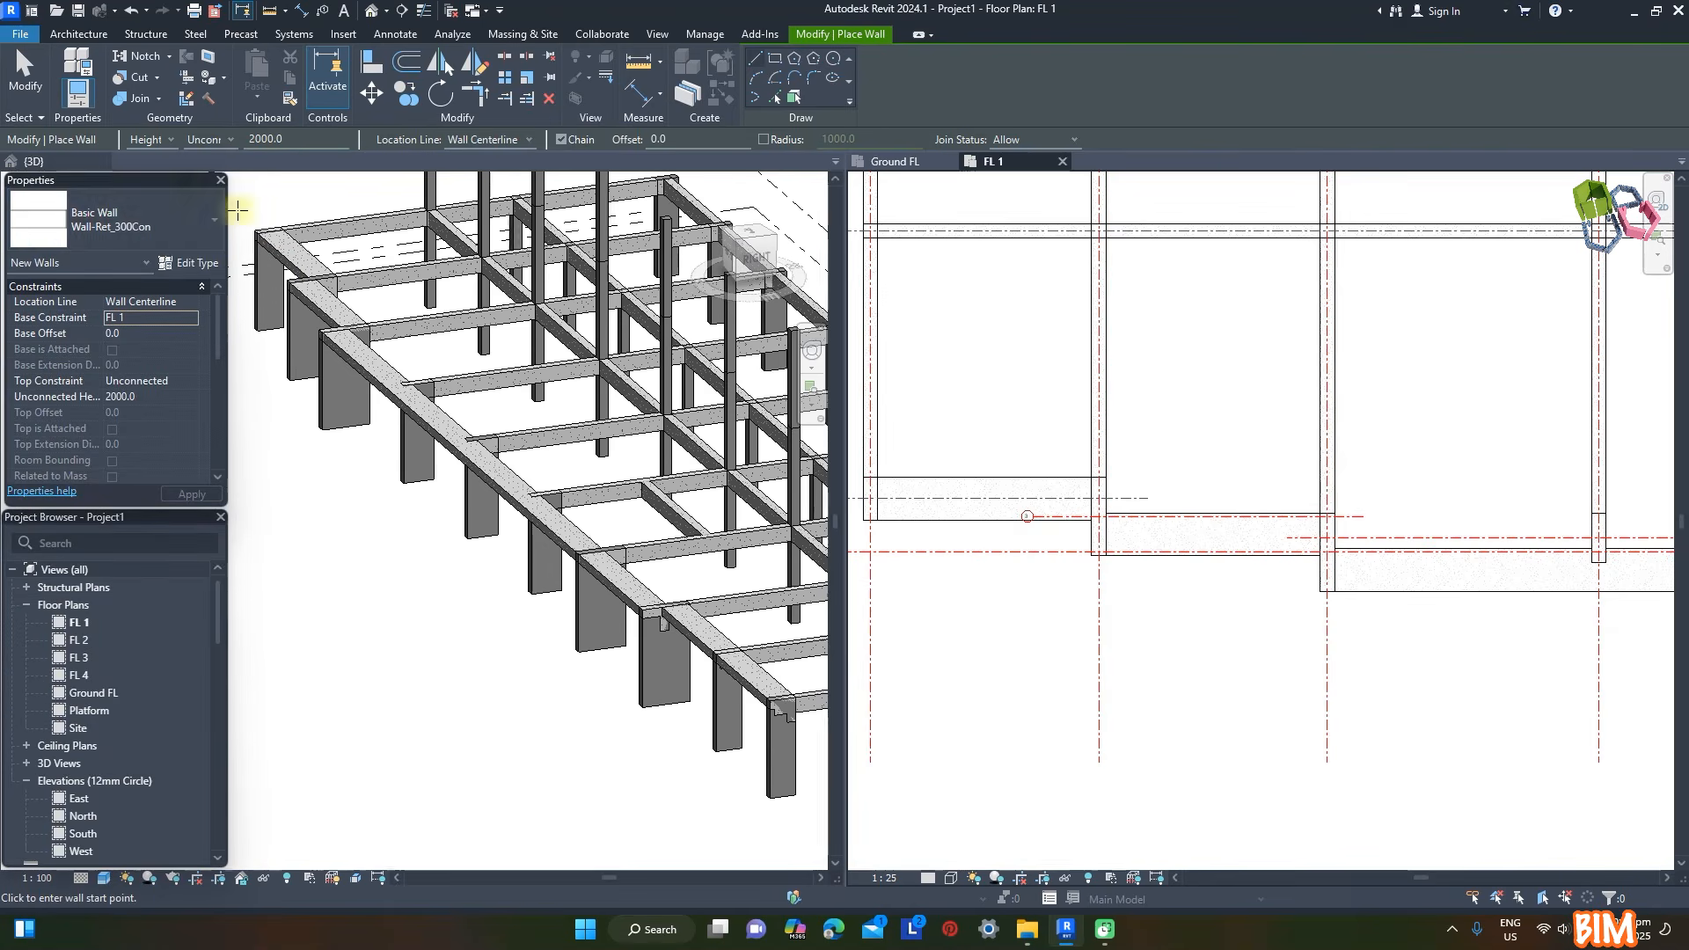
pyautogui.click(188, 262)
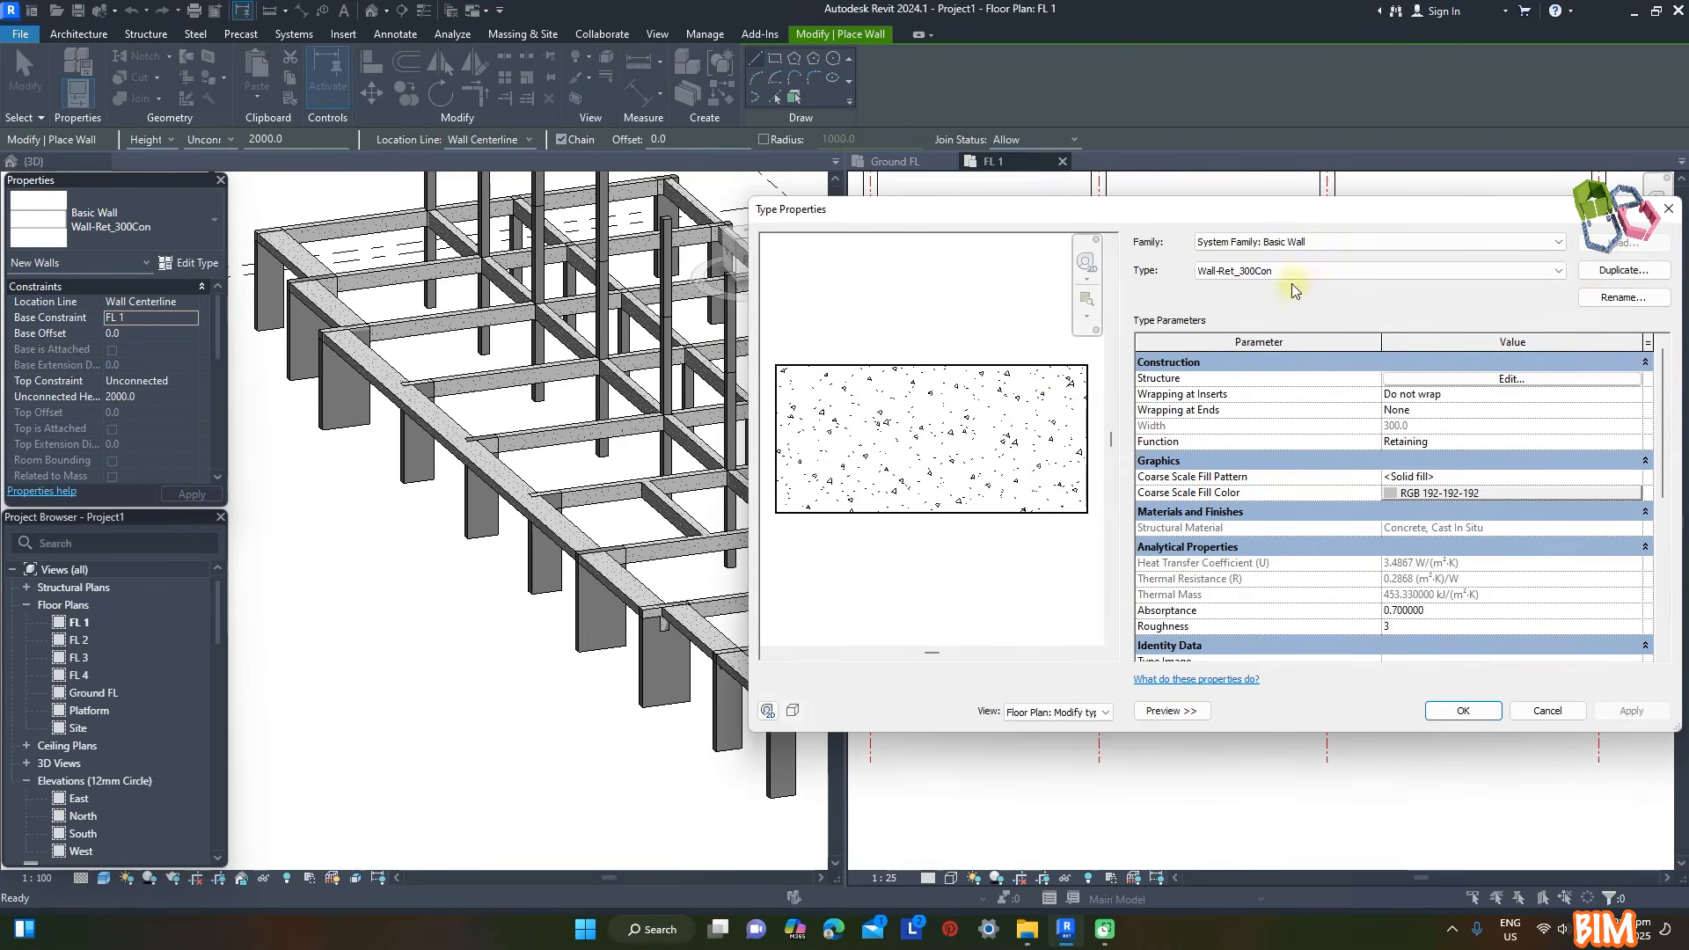
pyautogui.click(1622, 272)
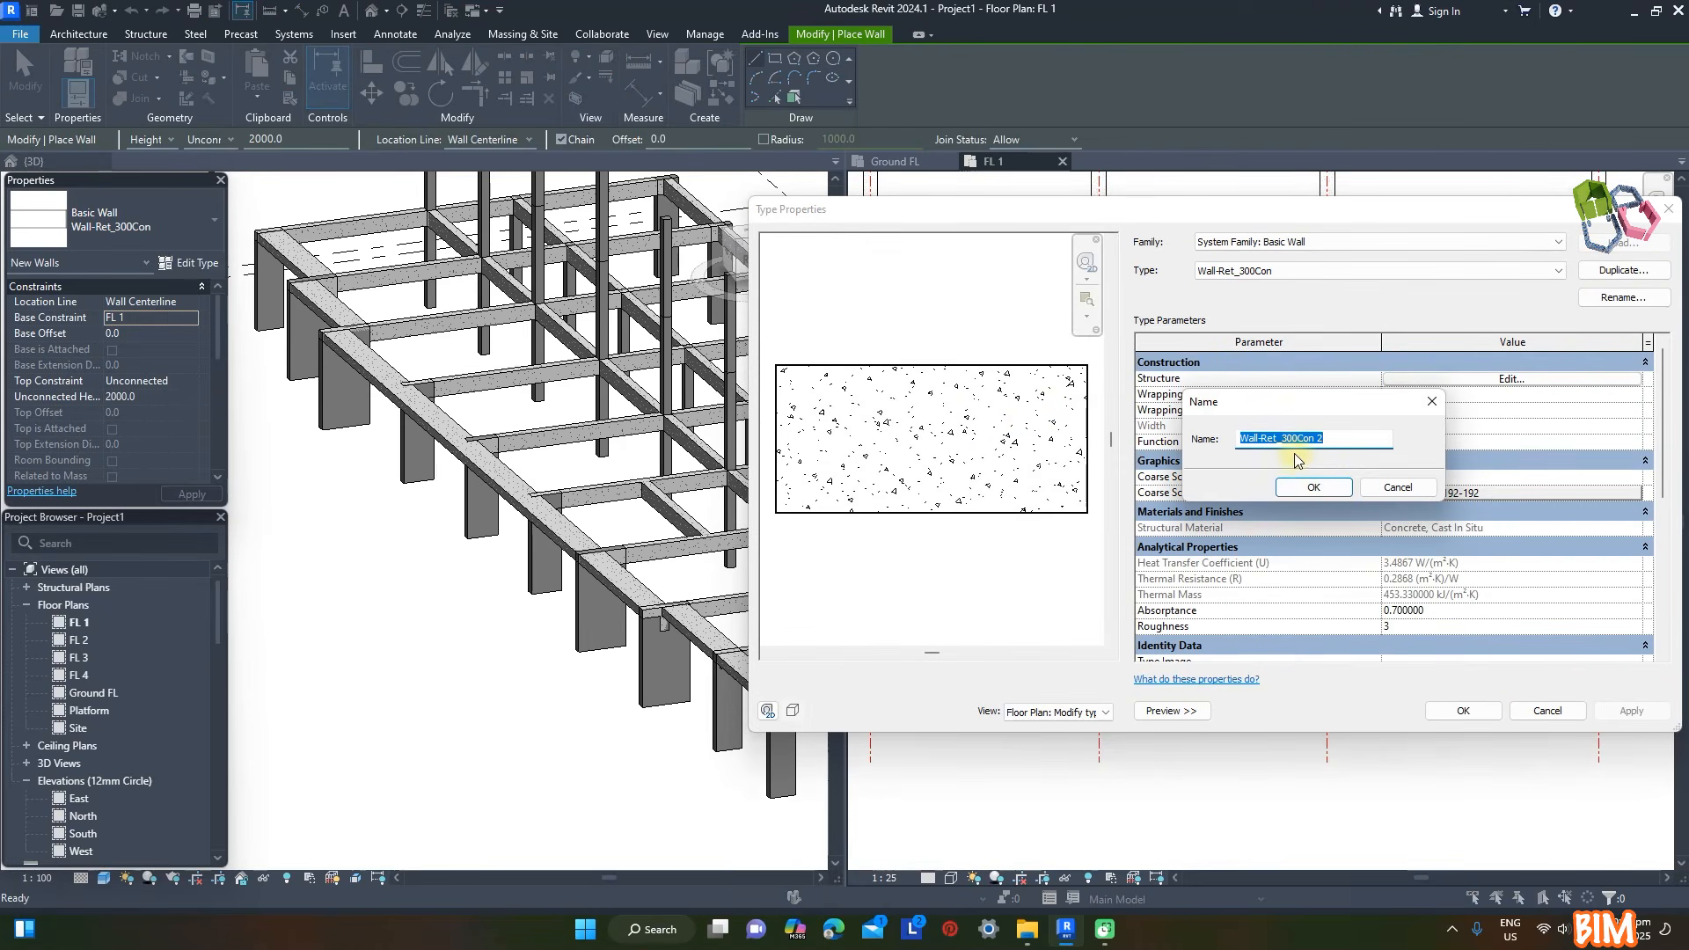
pyautogui.write('150mm')
pyautogui.click(1334, 489)
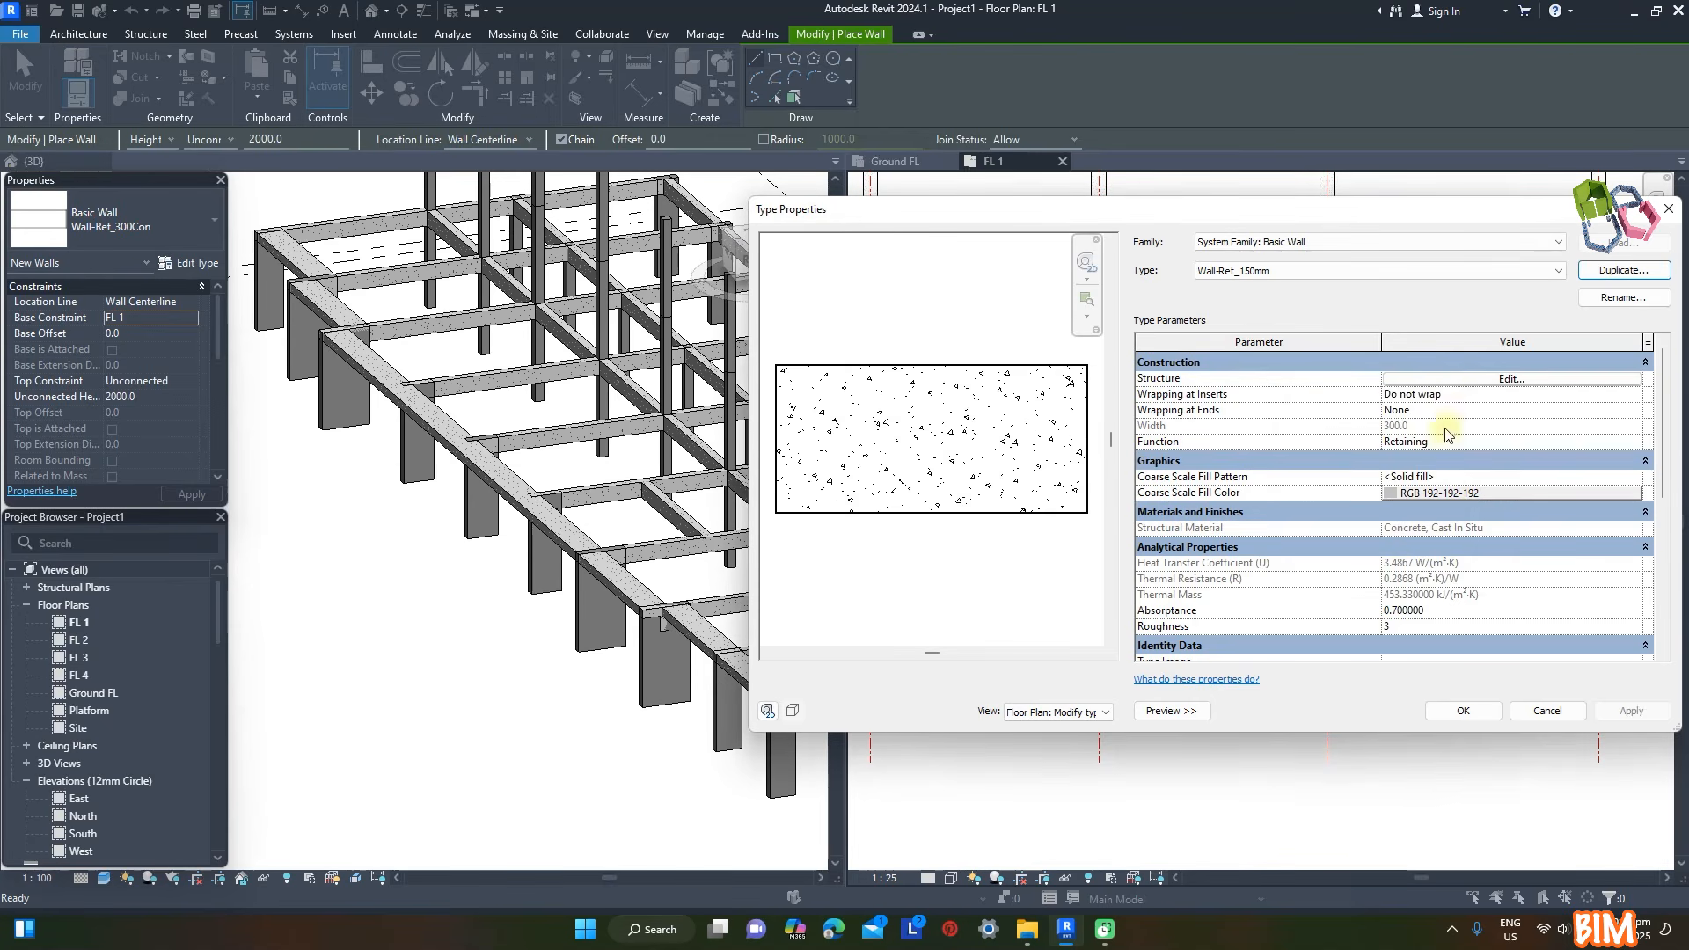
# - Set the structure layer thickness of Wall-Ret_150mm to 150 and apply the type
pyautogui.click(1512, 380)
pyautogui.click(1404, 390)
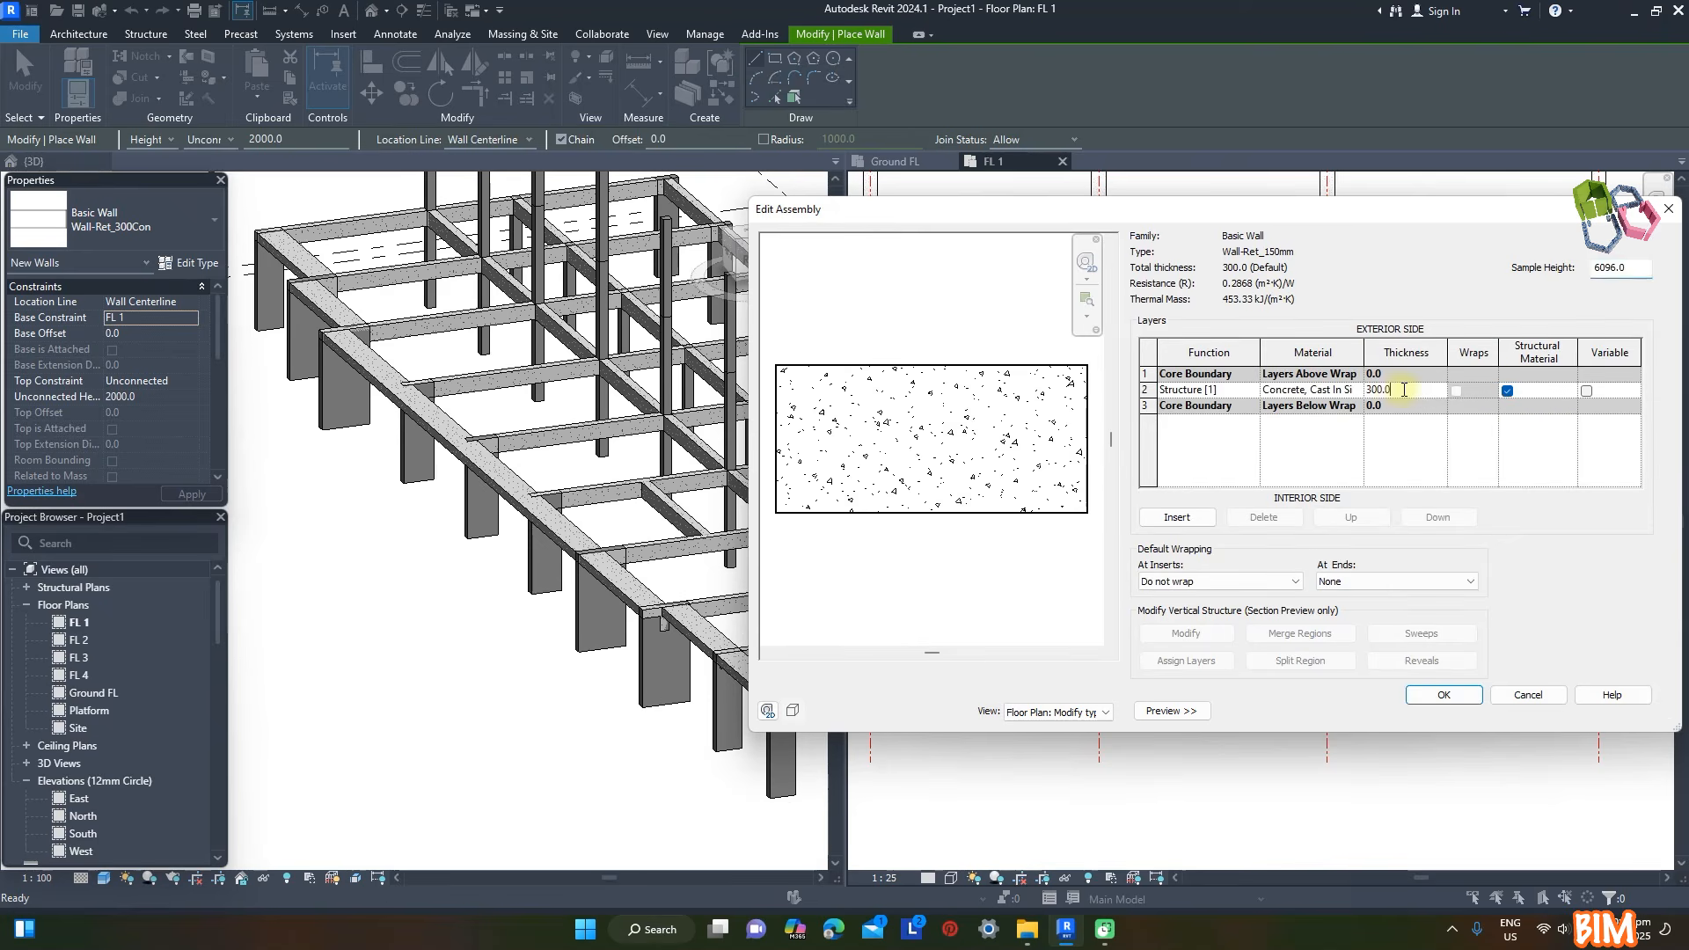
pyautogui.click(1429, 697)
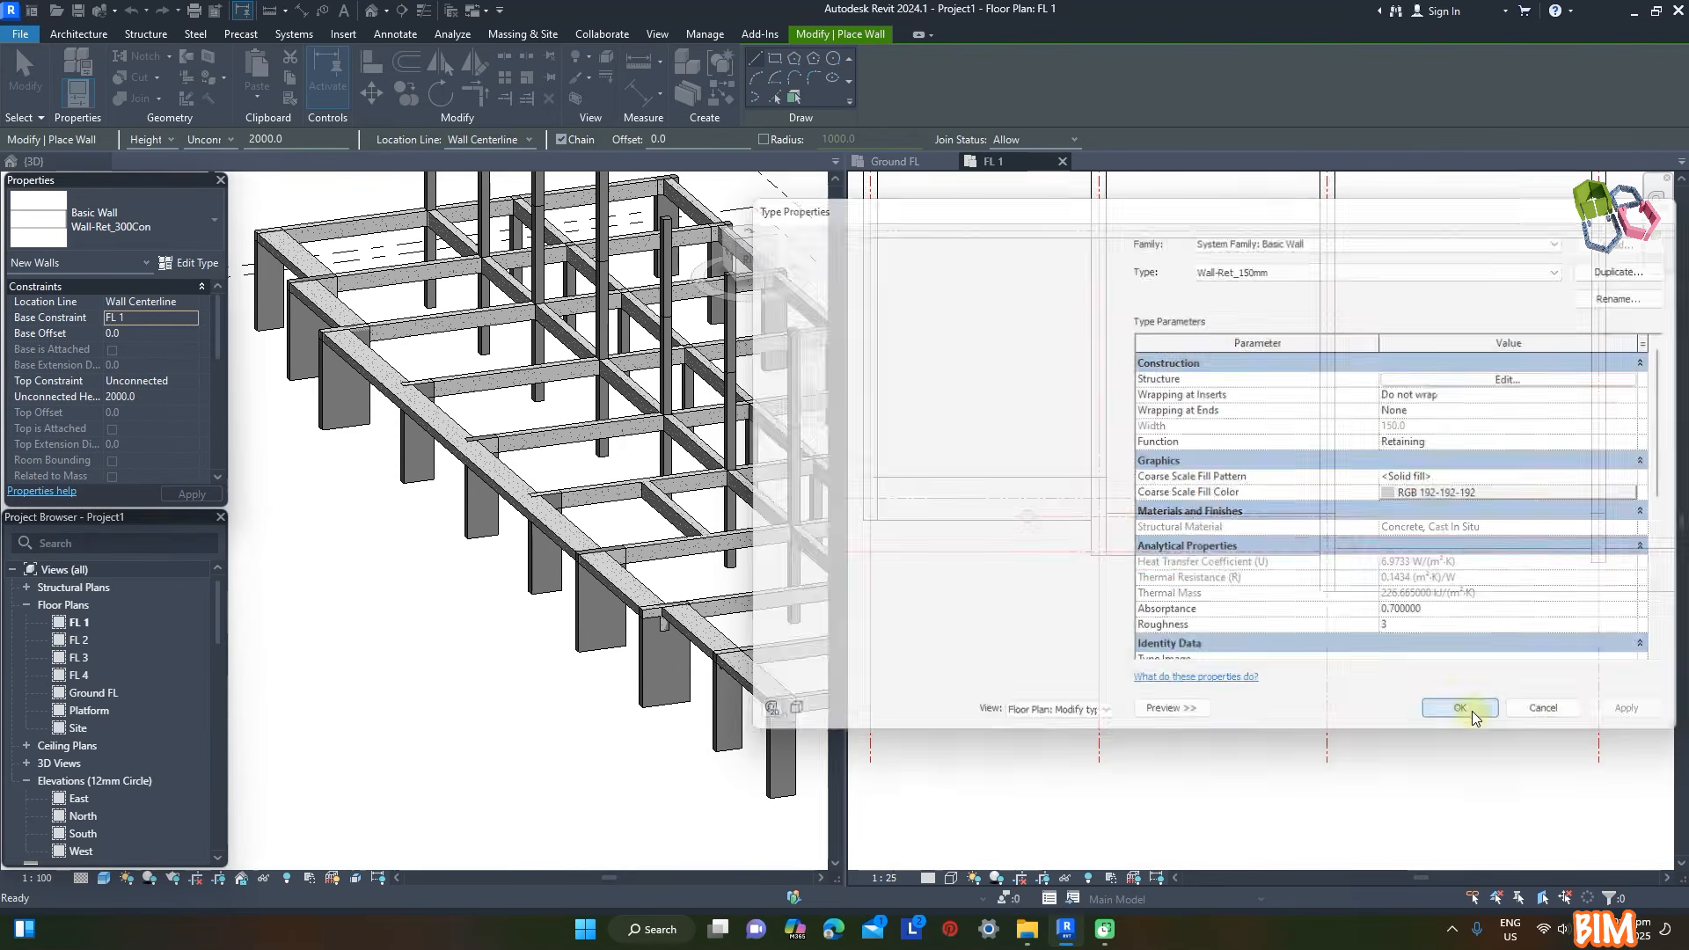
pyautogui.click(1463, 711)
# - Set the location line to Finish Face: Exterior and draw stepped walls along the inner edges of the L-shaped beams from grid A to C
pyautogui.click(191, 304)
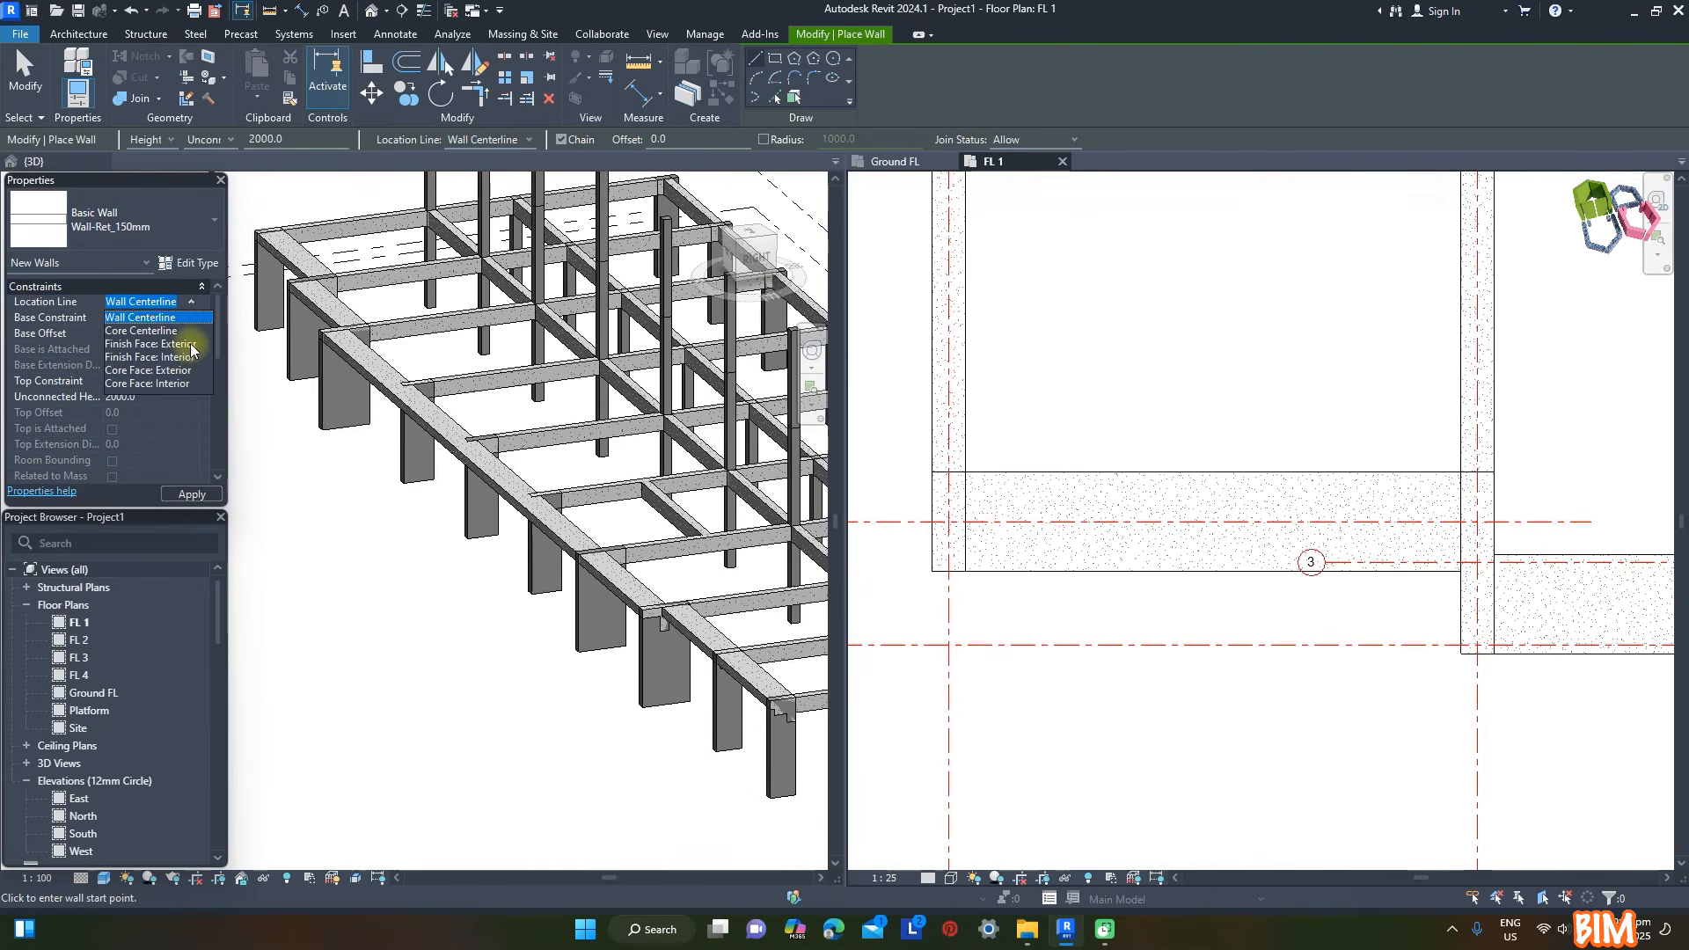
pyautogui.click(190, 345)
pyautogui.click(961, 483)
pyautogui.scroll(1, 1444, 478)
pyautogui.click(1403, 457)
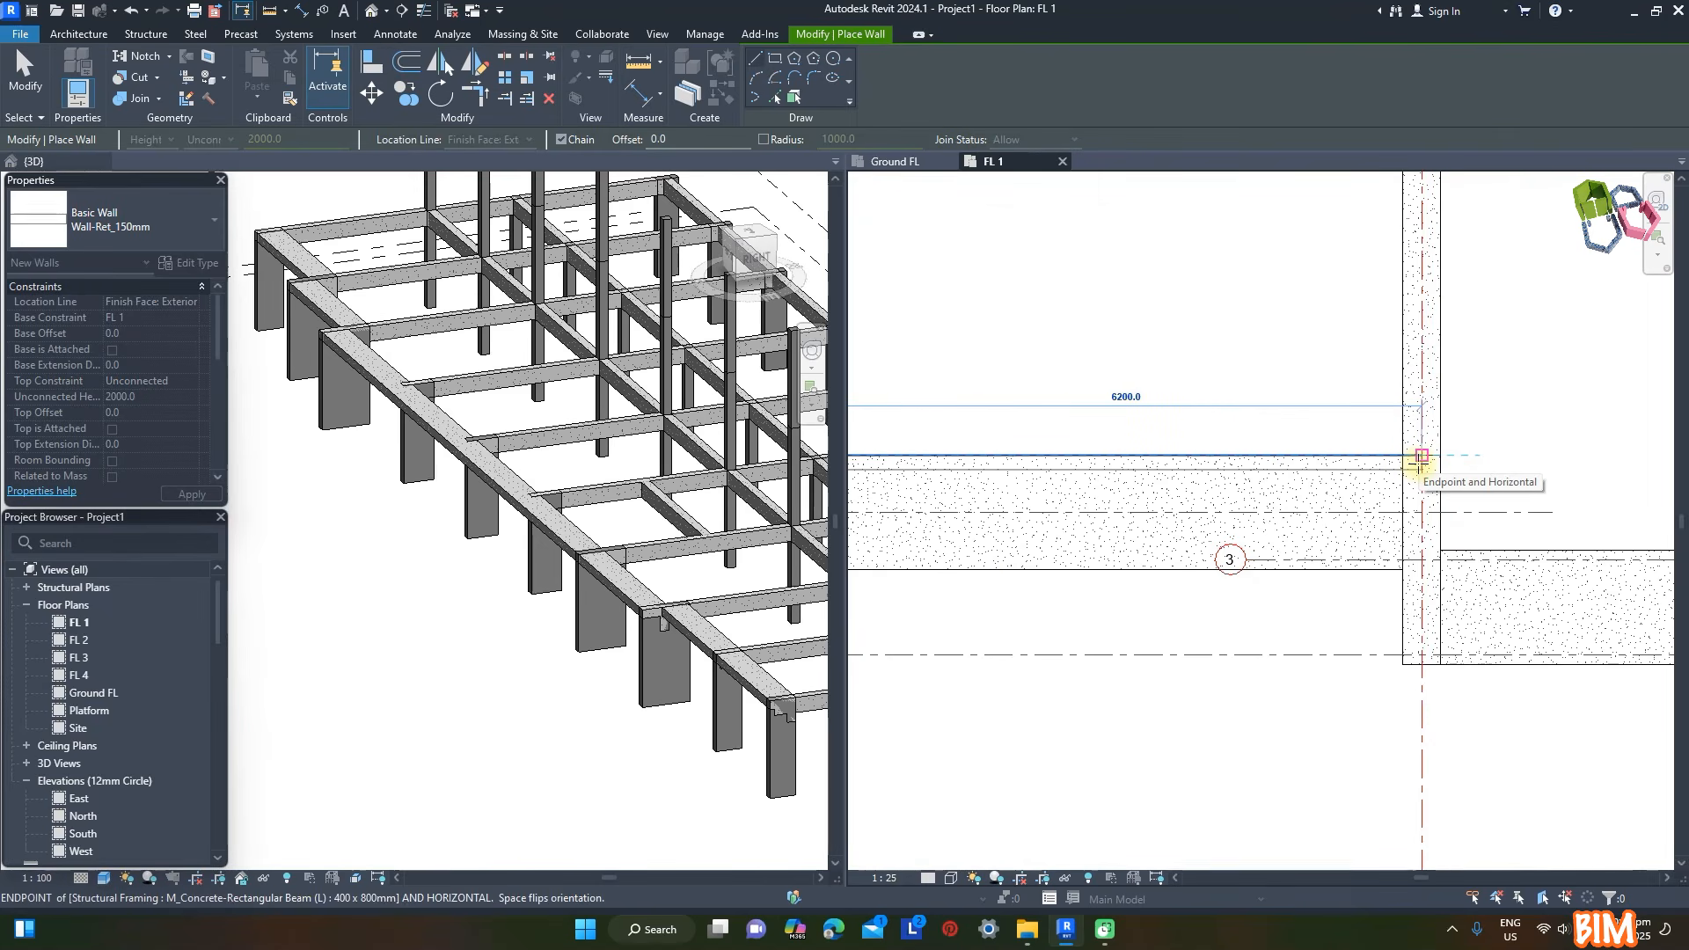
pyautogui.click(1421, 458)
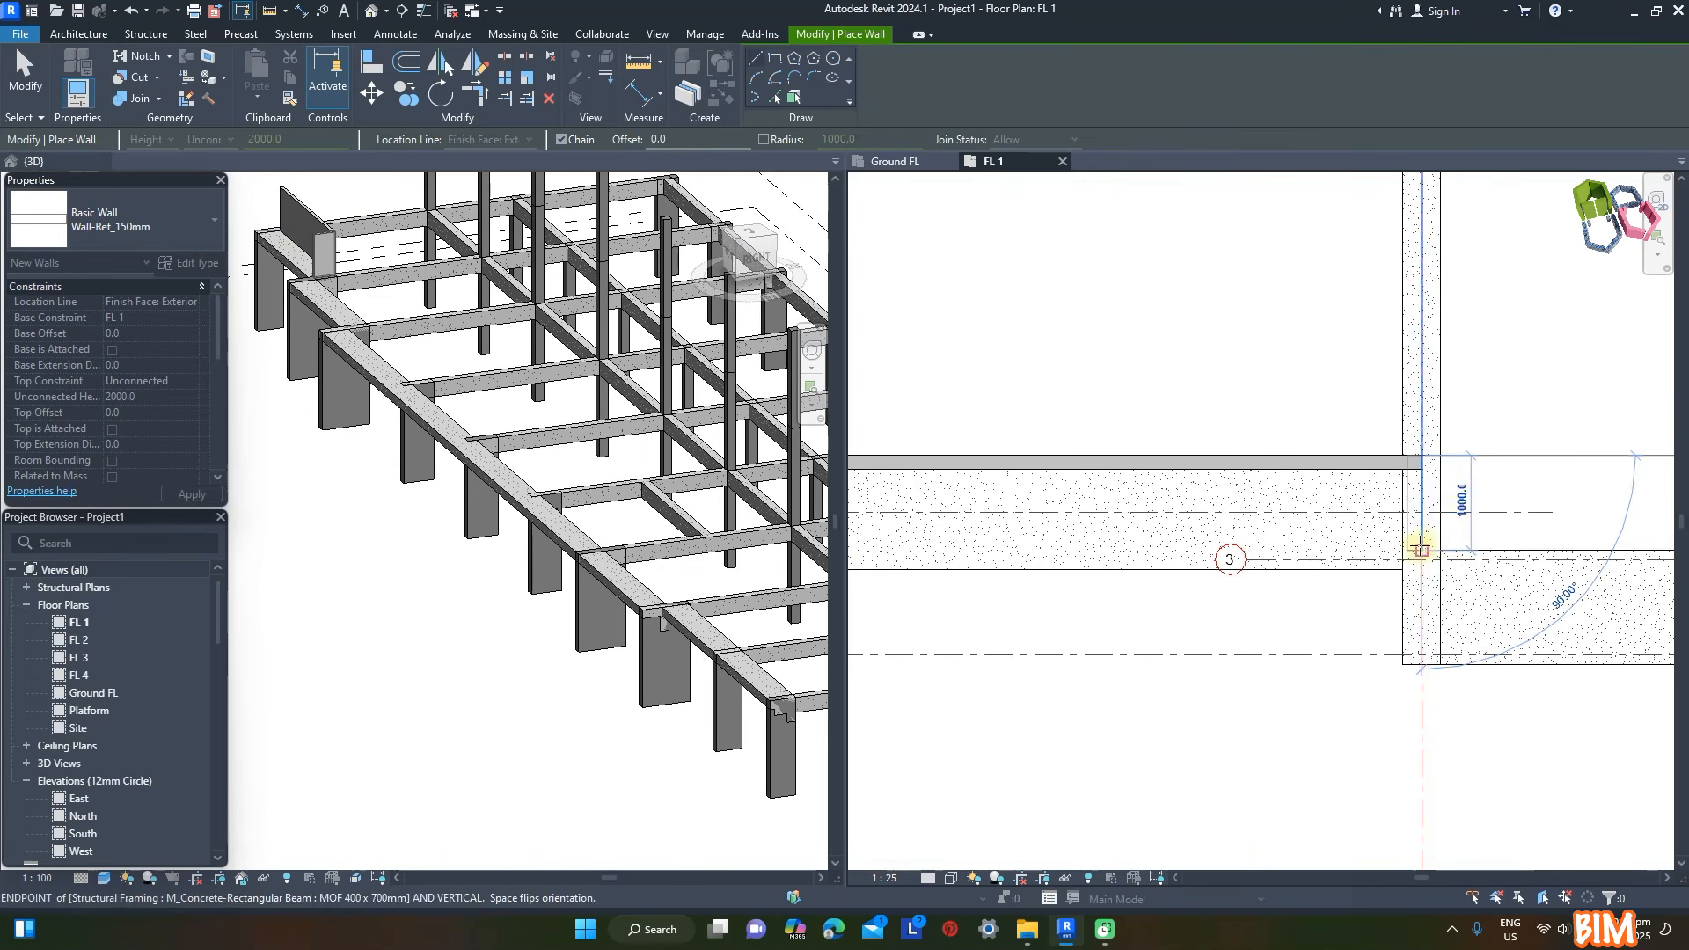
pyautogui.click(1422, 550)
pyautogui.scroll(-4, 1143, 506)
pyautogui.scroll(3, 1530, 524)
pyautogui.click(1405, 515)
pyautogui.click(1396, 583)
# - Continue the Wall-Ret_150mm walls along the inner edges of the remaining front L-shaped beams from grid C to the corner on grid J
pyautogui.scroll(-4, 889, 521)
pyautogui.scroll(2, 1363, 529)
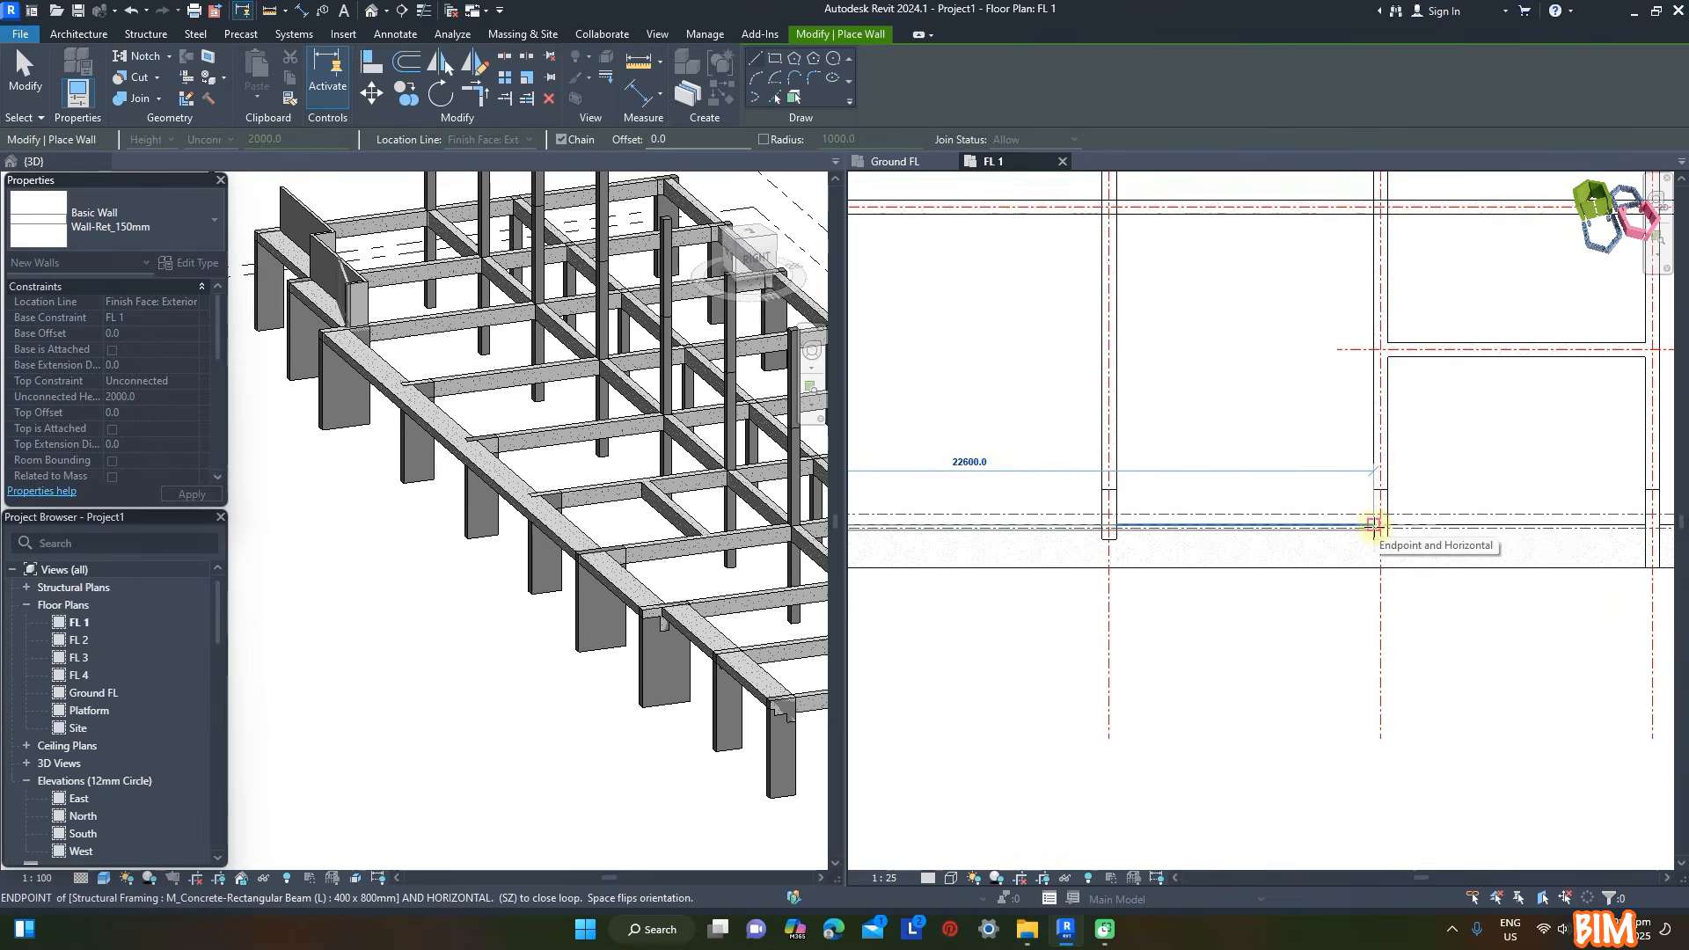
pyautogui.click(1374, 525)
pyautogui.scroll(-3, 1161, 494)
pyautogui.scroll(3, 1189, 495)
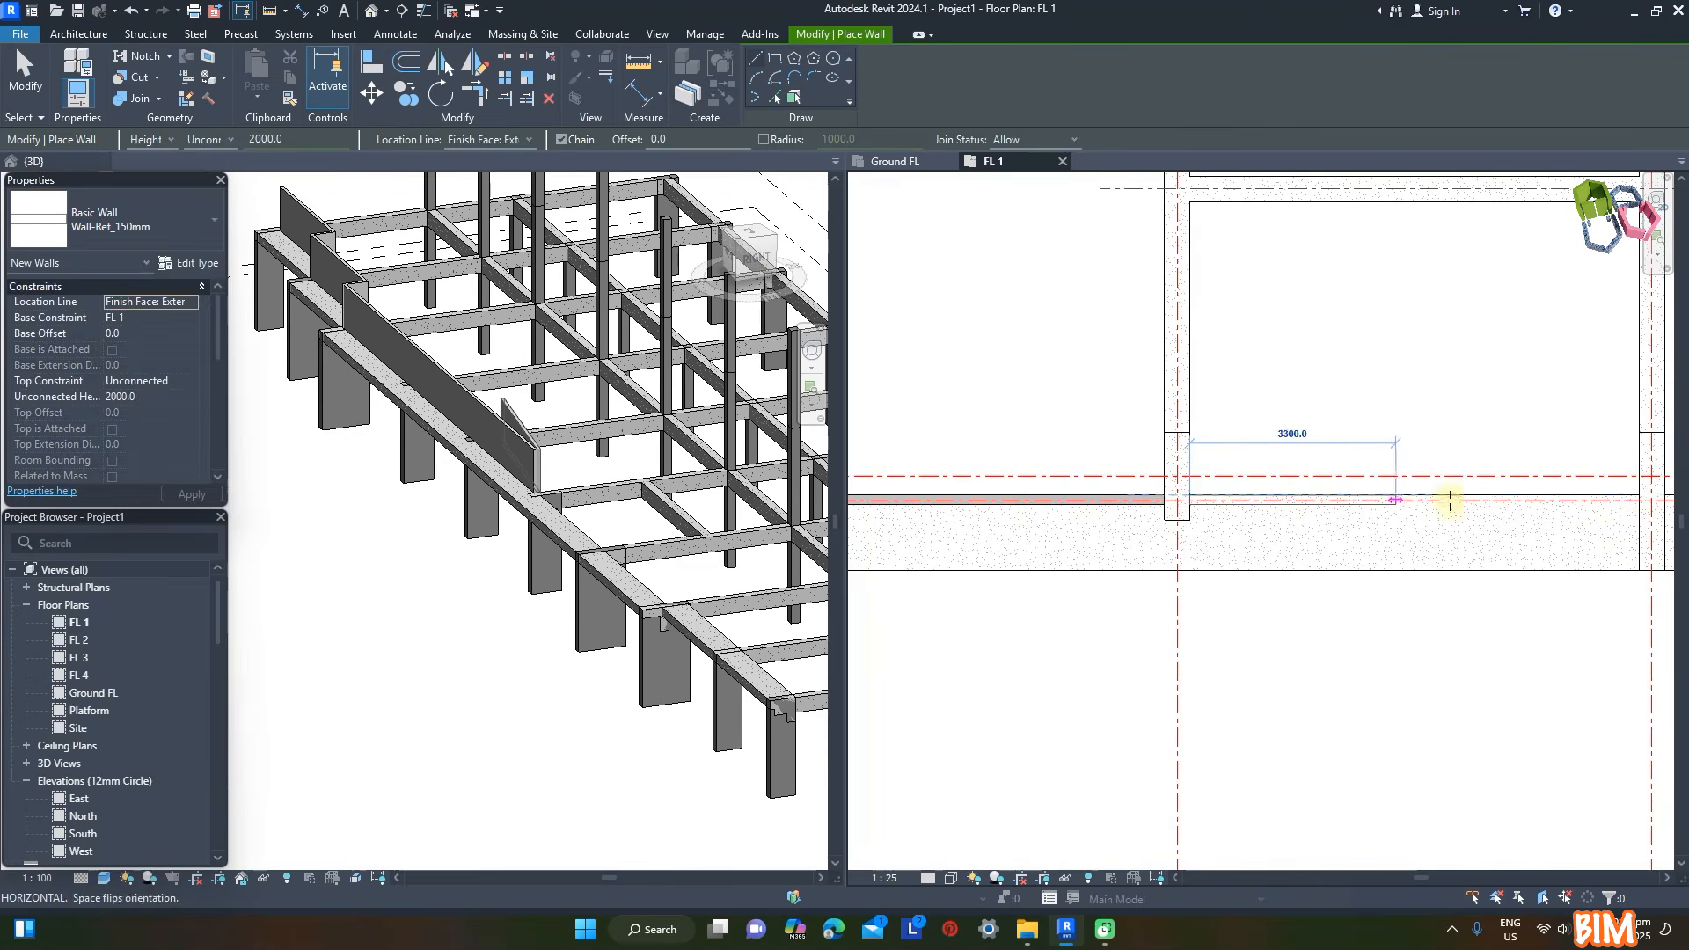
pyautogui.click(1423, 500)
pyautogui.scroll(-3, 1355, 483)
pyautogui.scroll(3, 1390, 475)
pyautogui.click(1361, 475)
pyautogui.scroll(-3, 1354, 479)
pyautogui.scroll(3, 1451, 422)
pyautogui.scroll(2, 1425, 414)
pyautogui.click(1529, 423)
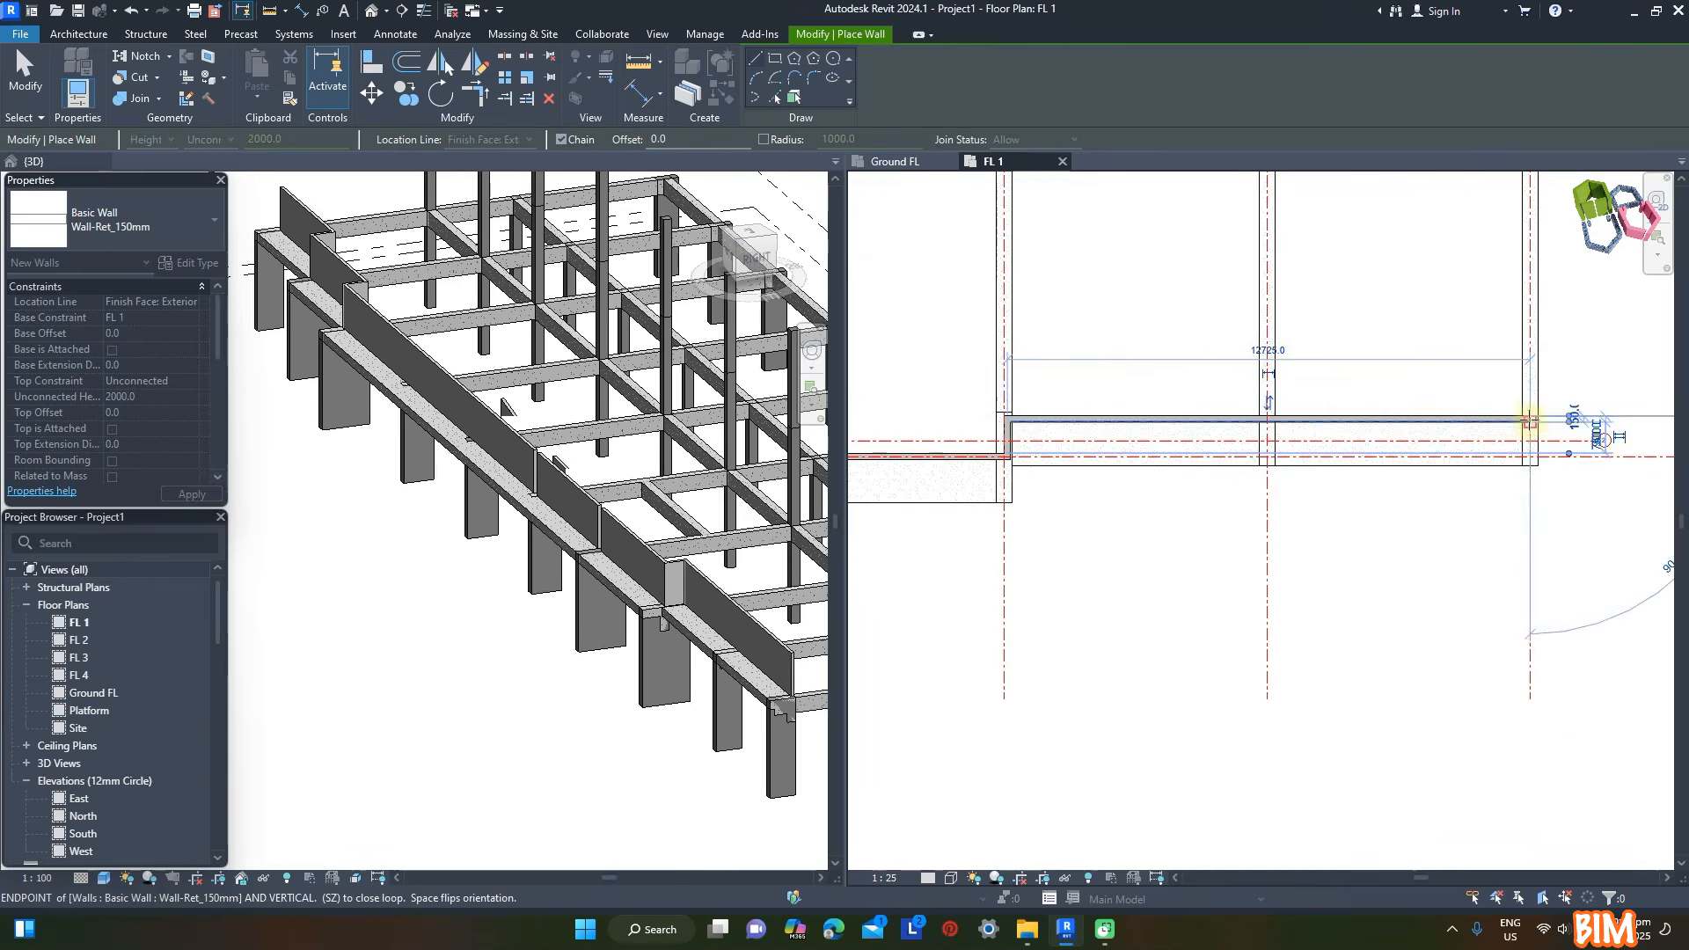
# - Draw the side walls back from the front corners along the end beams on grids J and A
pyautogui.scroll(-3, 1509, 369)
pyautogui.press('Escape')
pyautogui.scroll(4, 1527, 264)
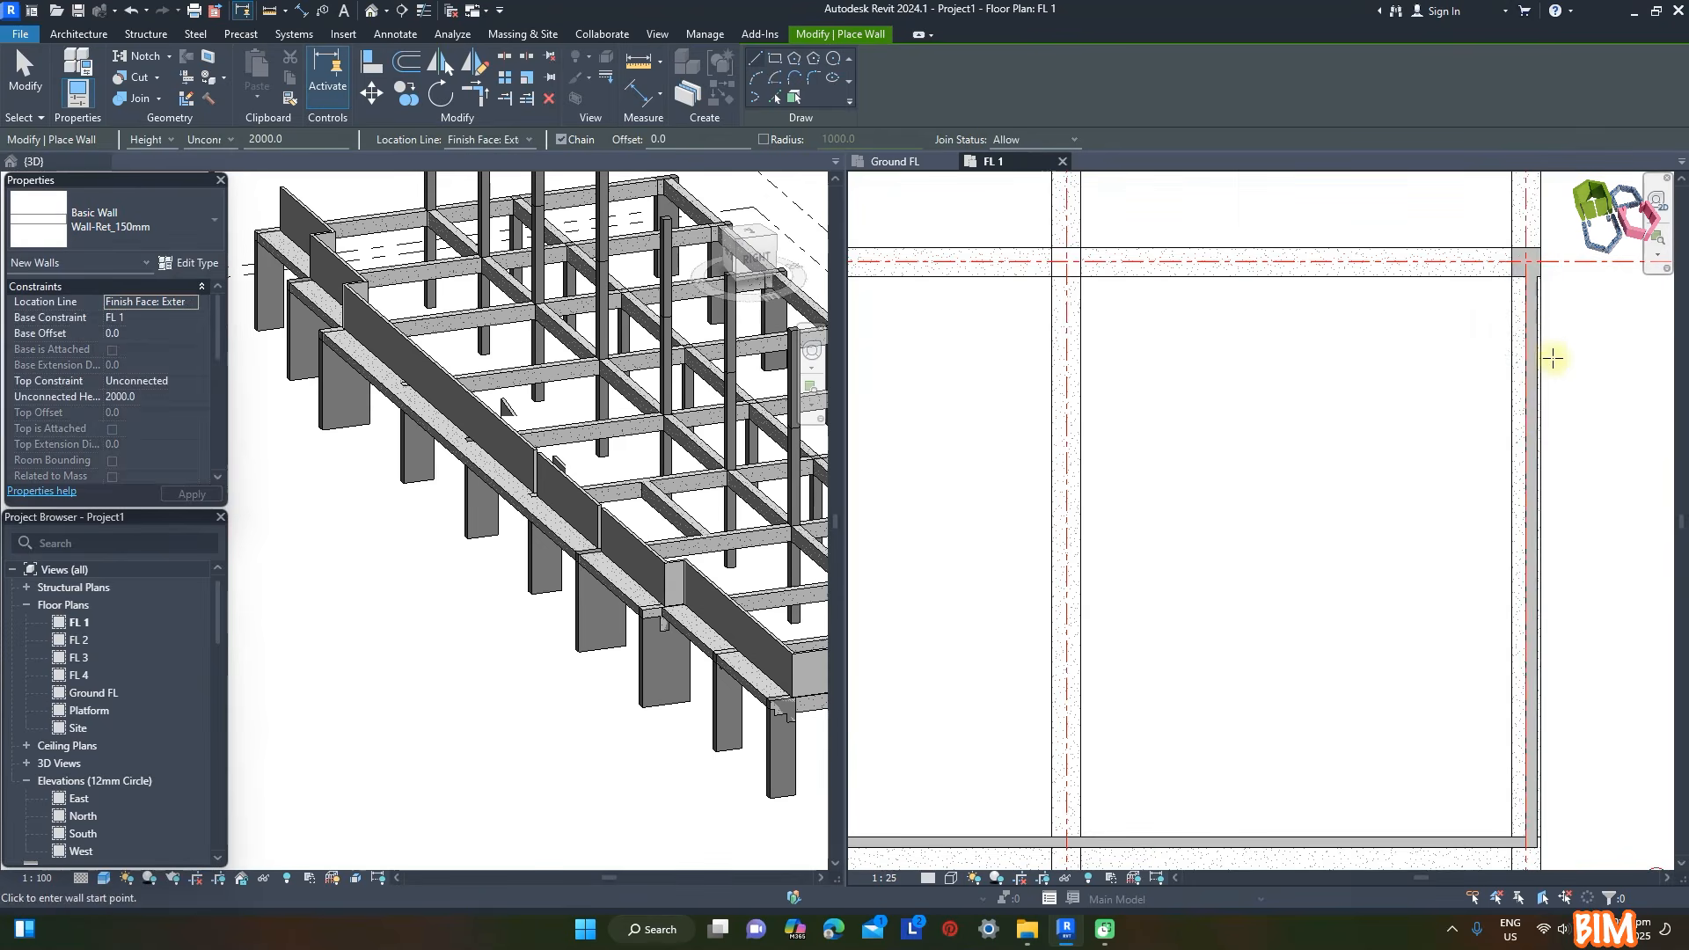
pyautogui.scroll(-4, 1561, 391)
pyautogui.scroll(5, 1051, 396)
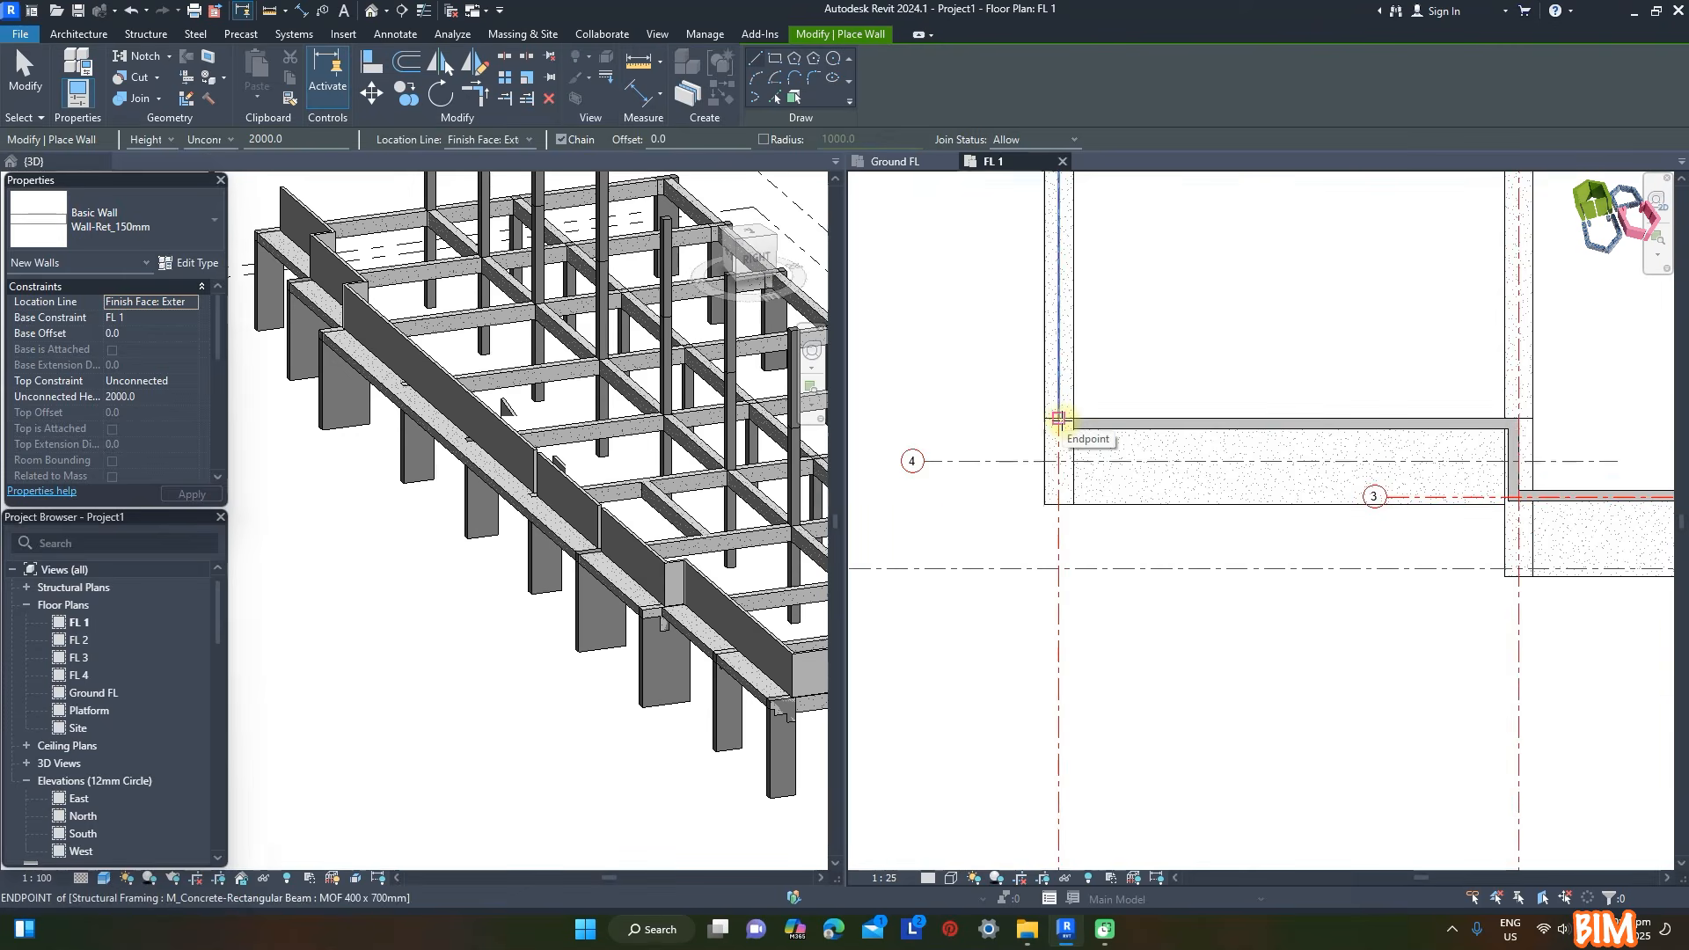
pyautogui.click(1058, 418)
pyautogui.click(1074, 218)
pyautogui.scroll(-2, 1131, 245)
pyautogui.press('Escape')
pyautogui.press('Escape')
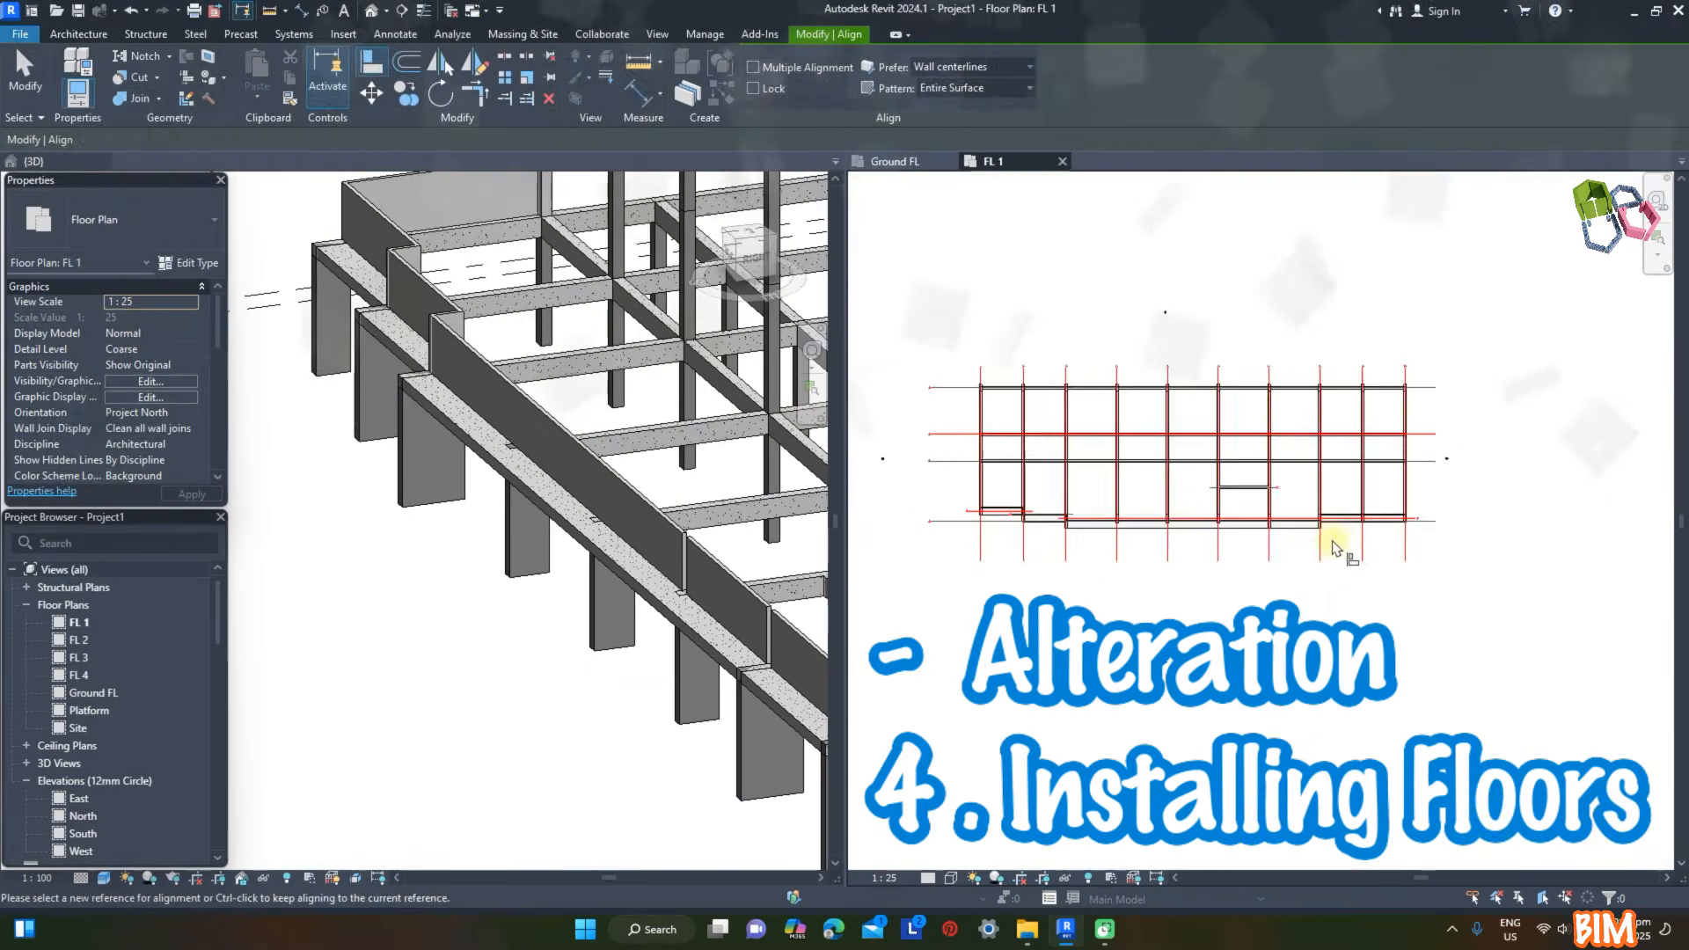
# - Start an architectural floor of type Floor-Upper_160mmConc-CorusComFlor51 and duplicate the type as Floor-Upper_200mmConc-CorusComFlor51 (MOI)
pyautogui.scroll(4, 944, 533)
pyautogui.click(106, 36)
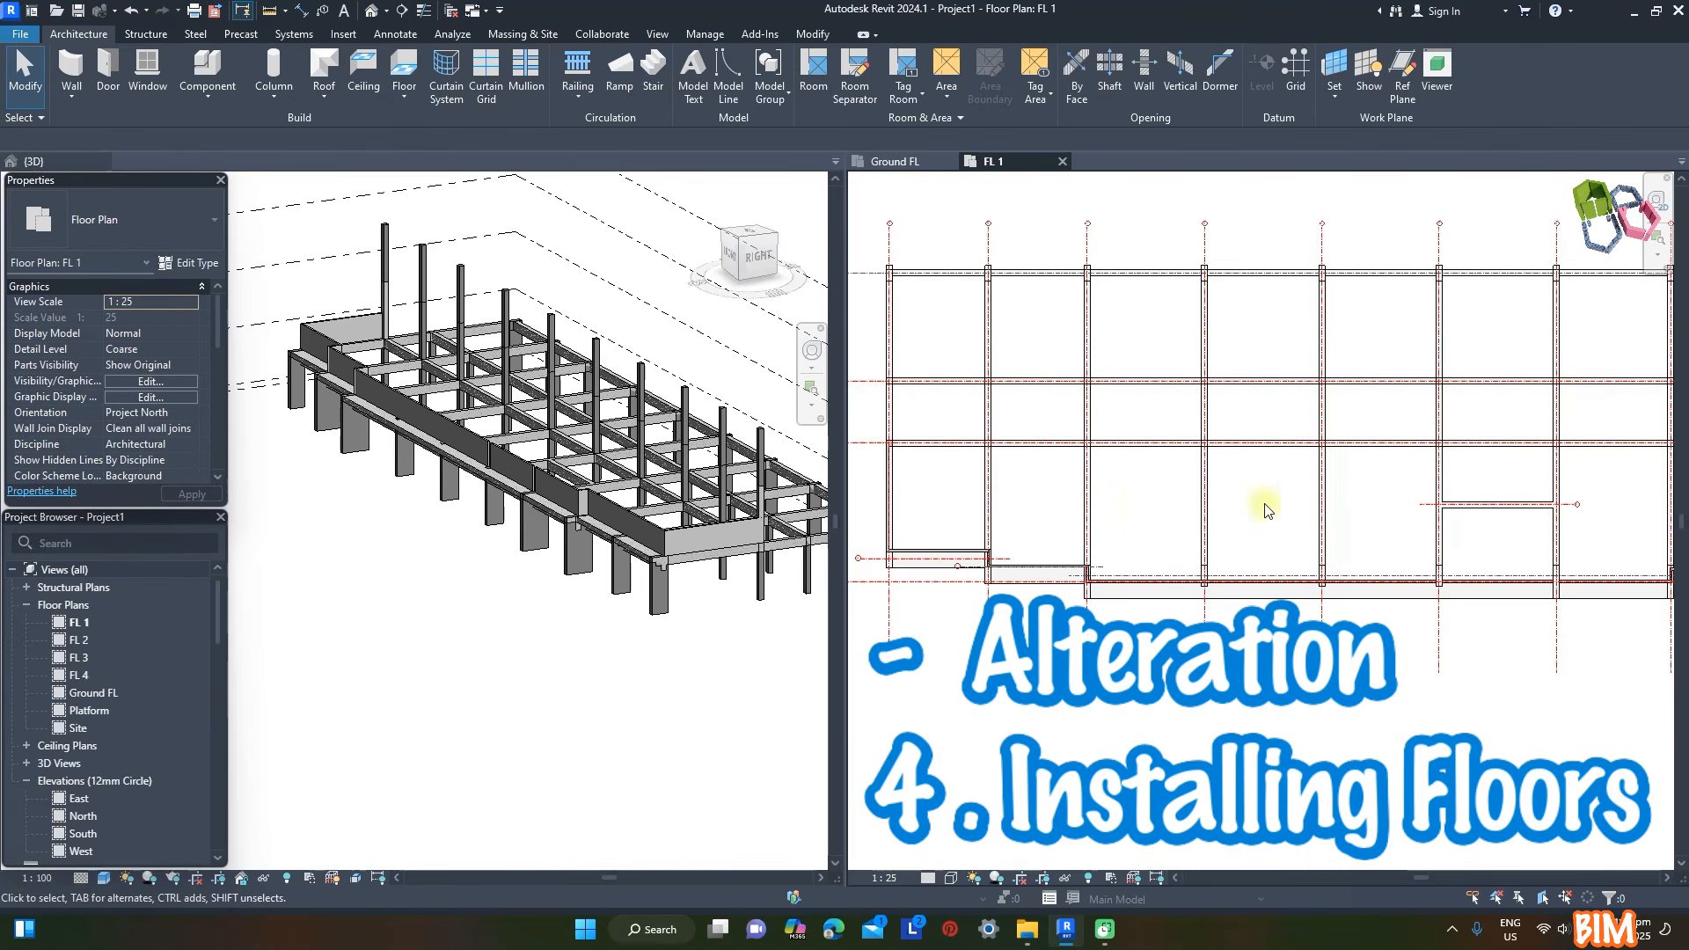
pyautogui.click(405, 98)
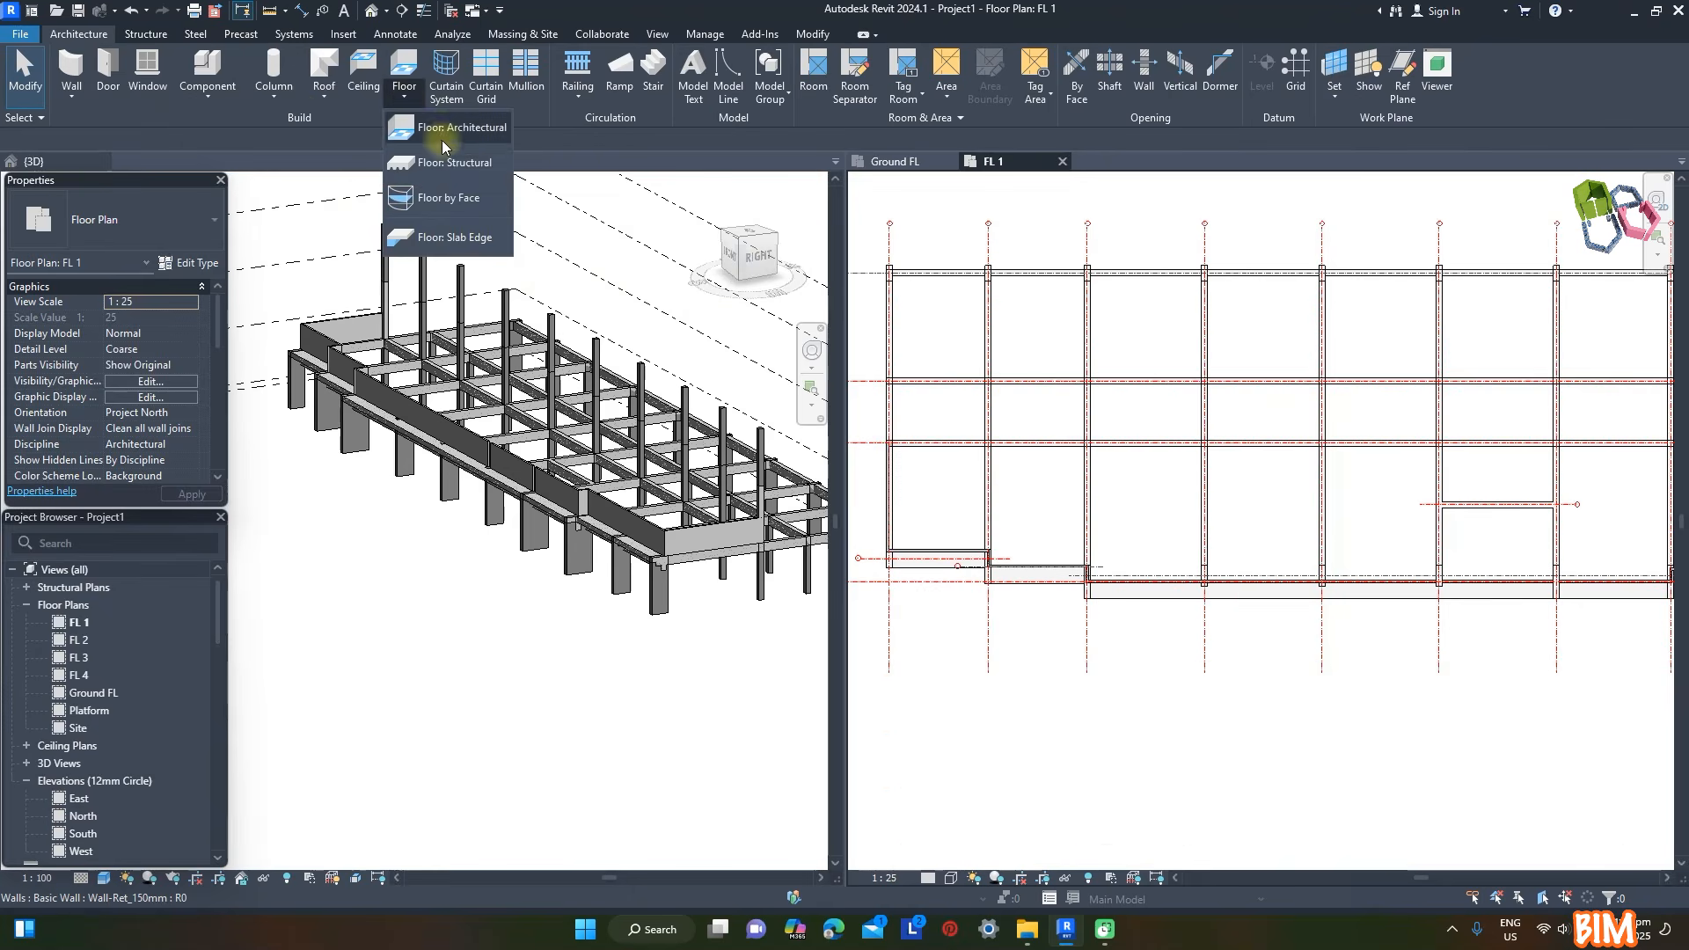
pyautogui.click(441, 132)
pyautogui.click(132, 199)
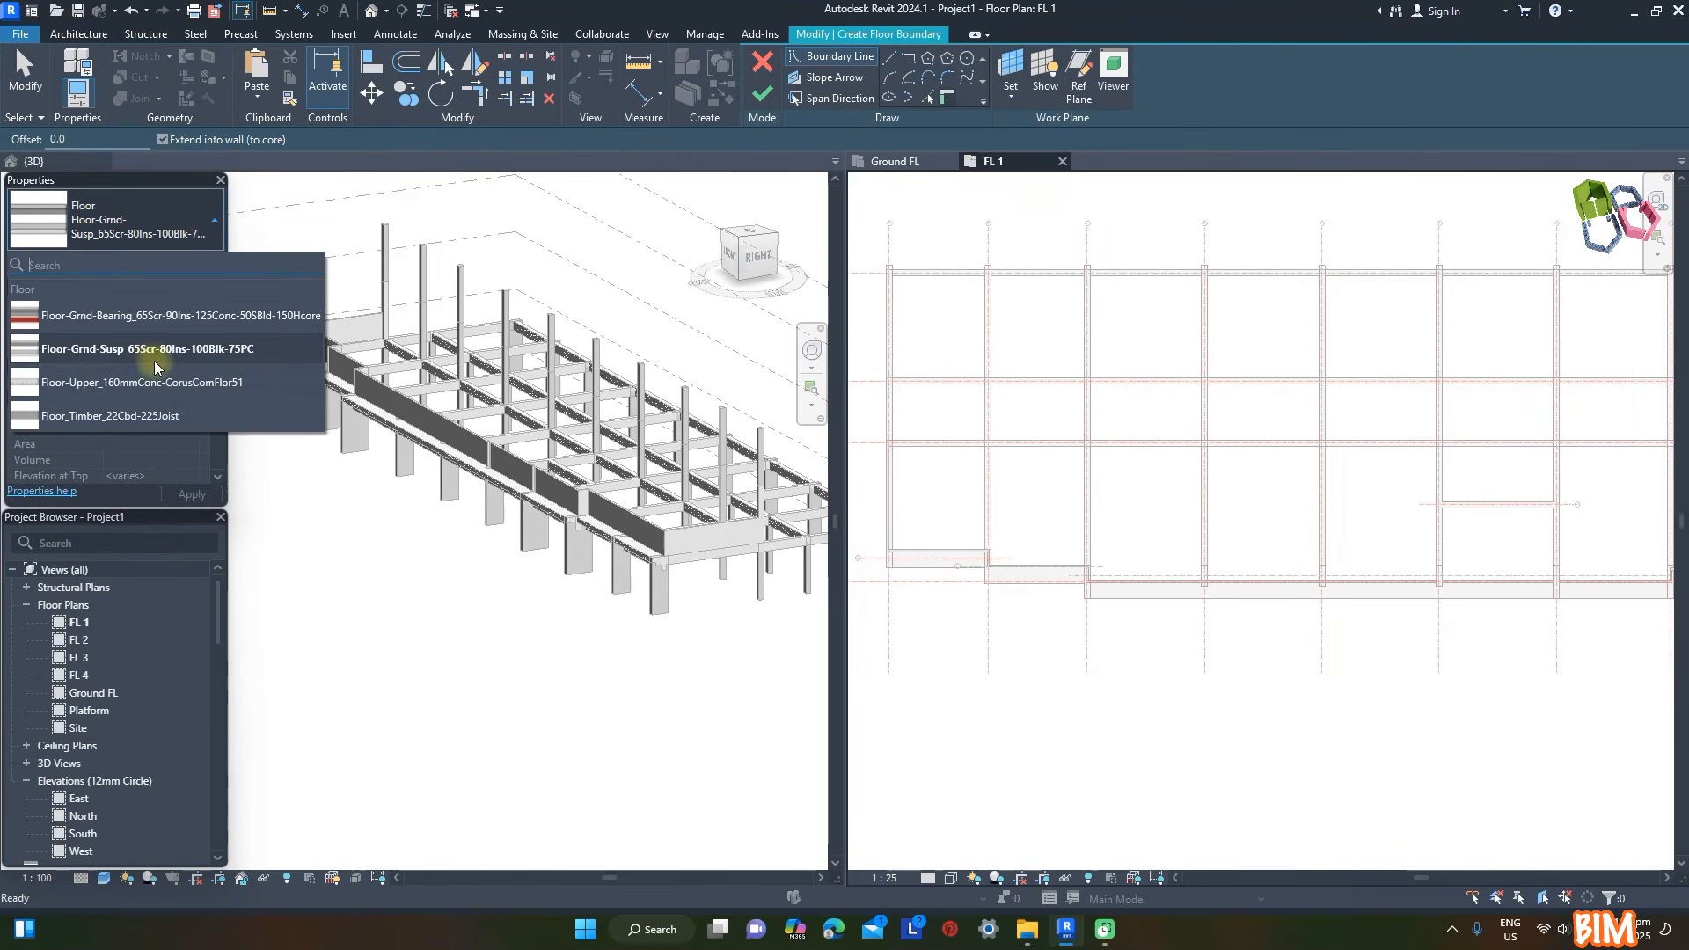
pyautogui.click(118, 382)
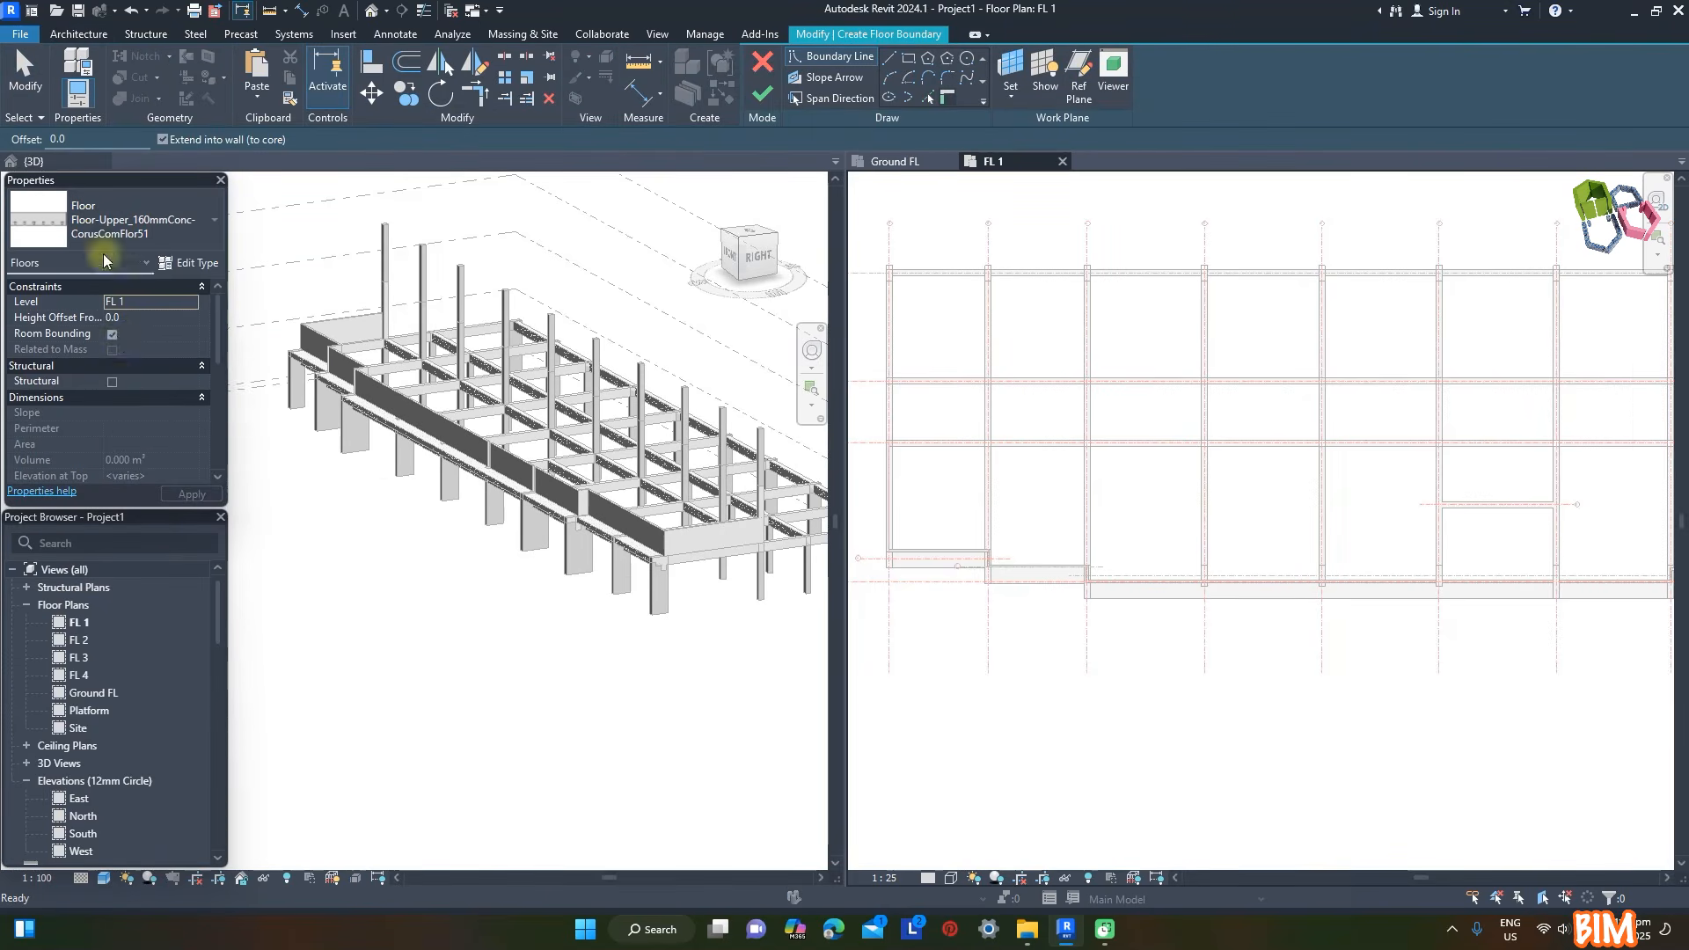
pyautogui.click(186, 263)
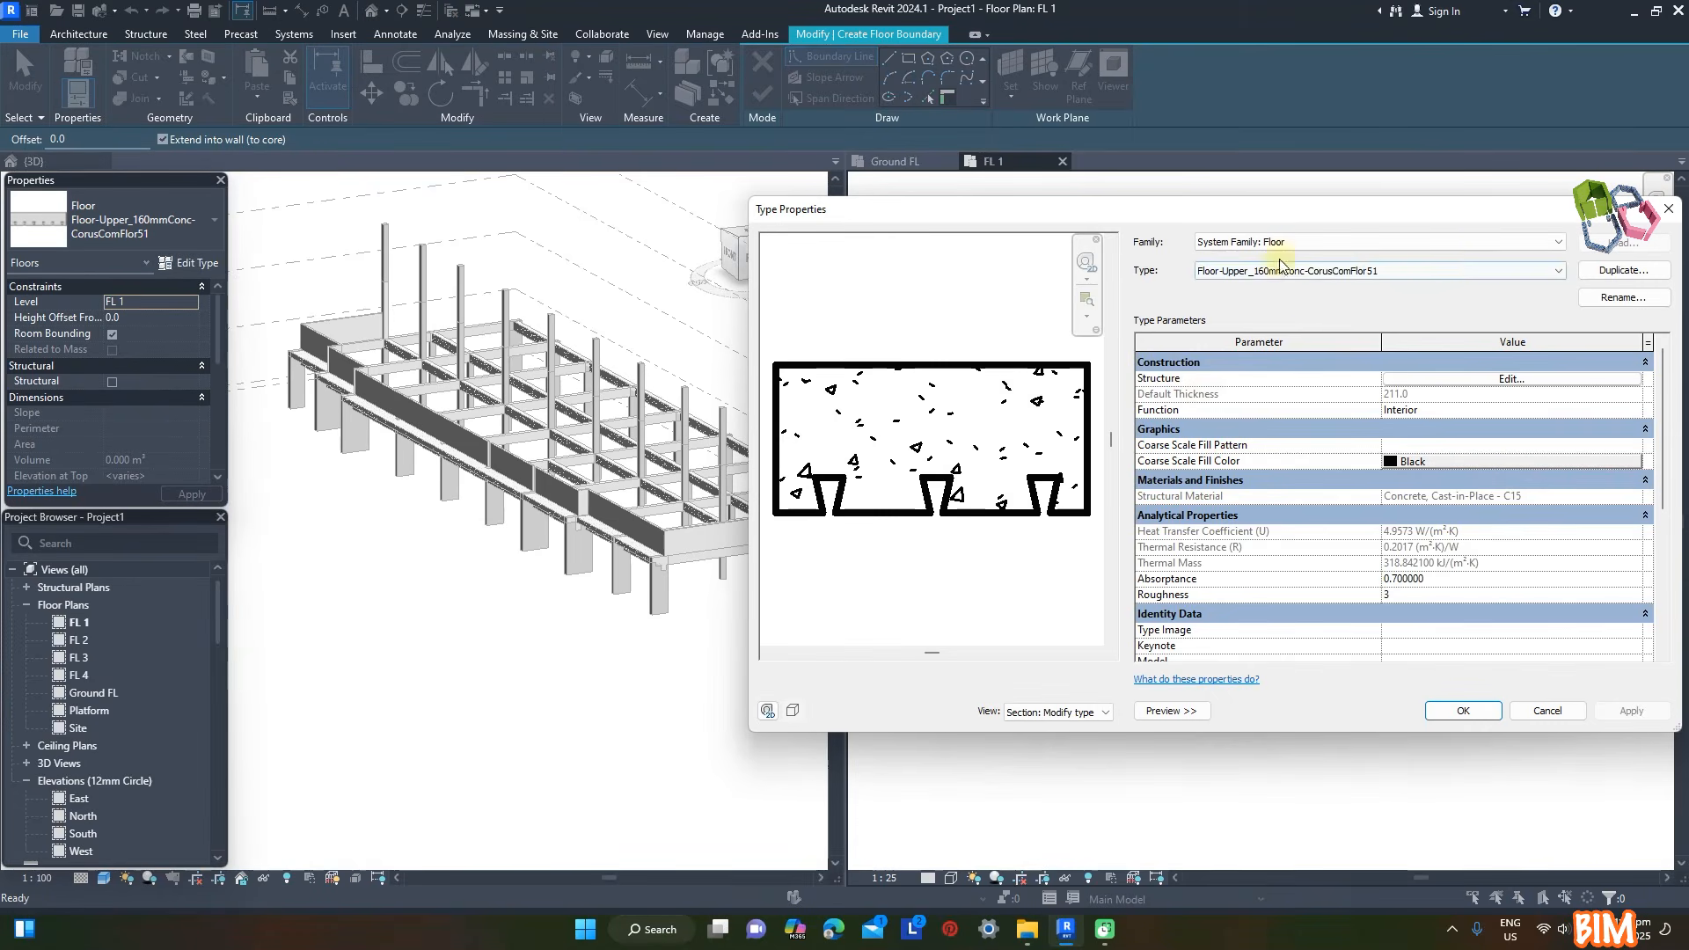
pyautogui.click(1623, 270)
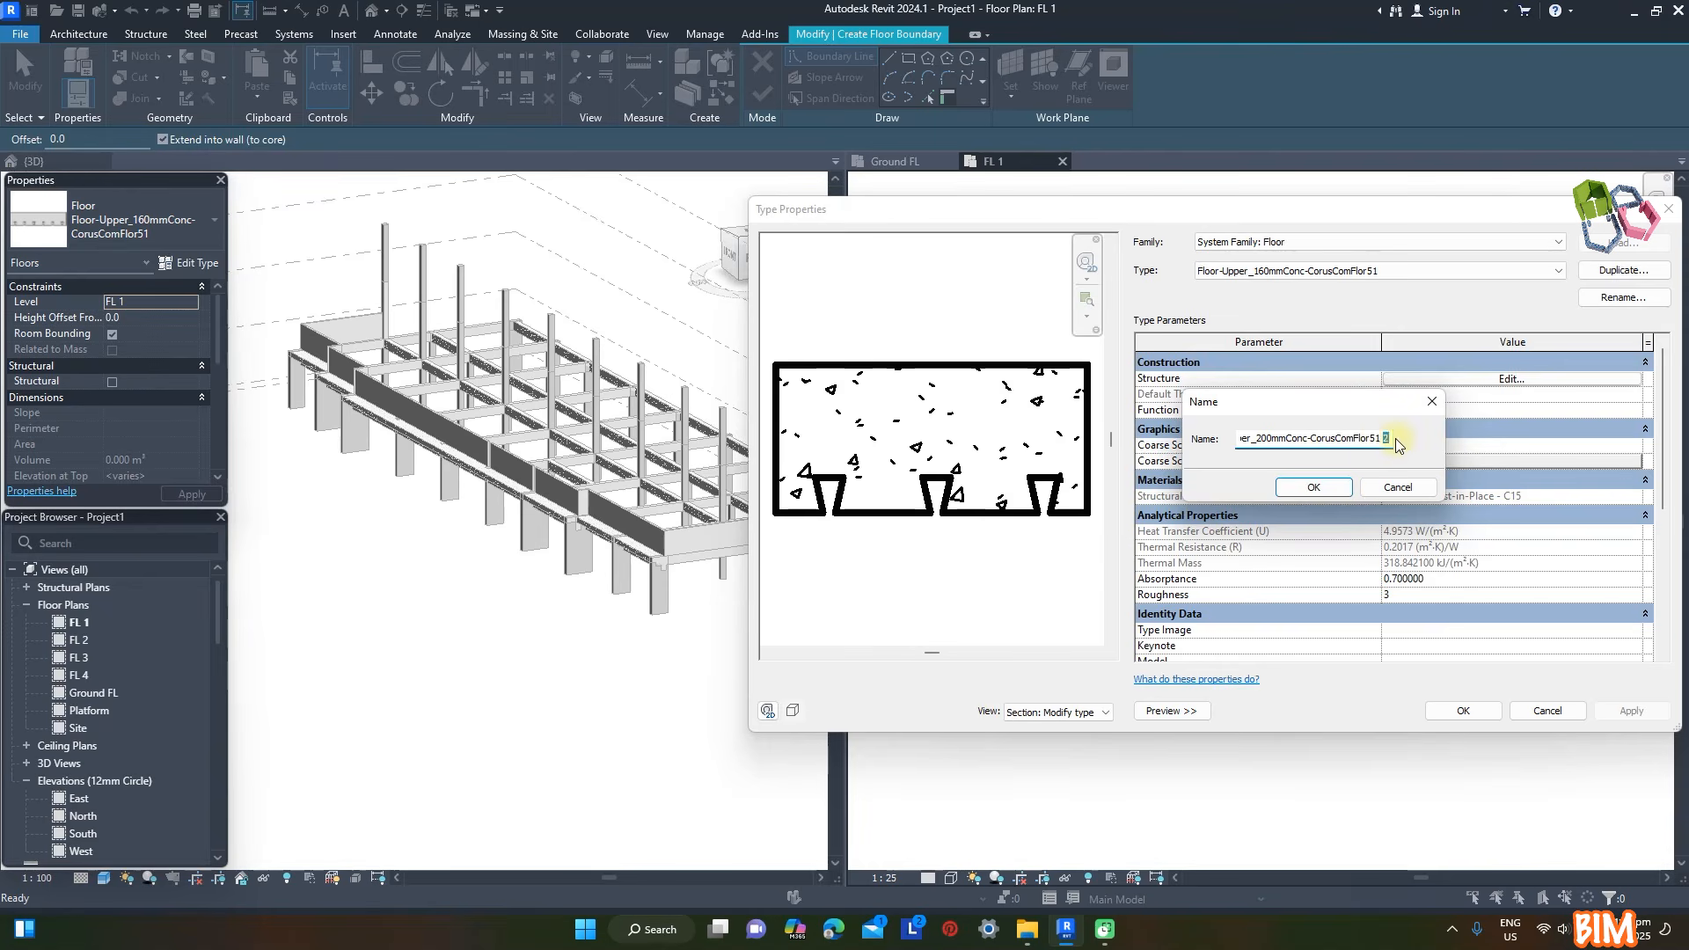
pyautogui.click(1315, 487)
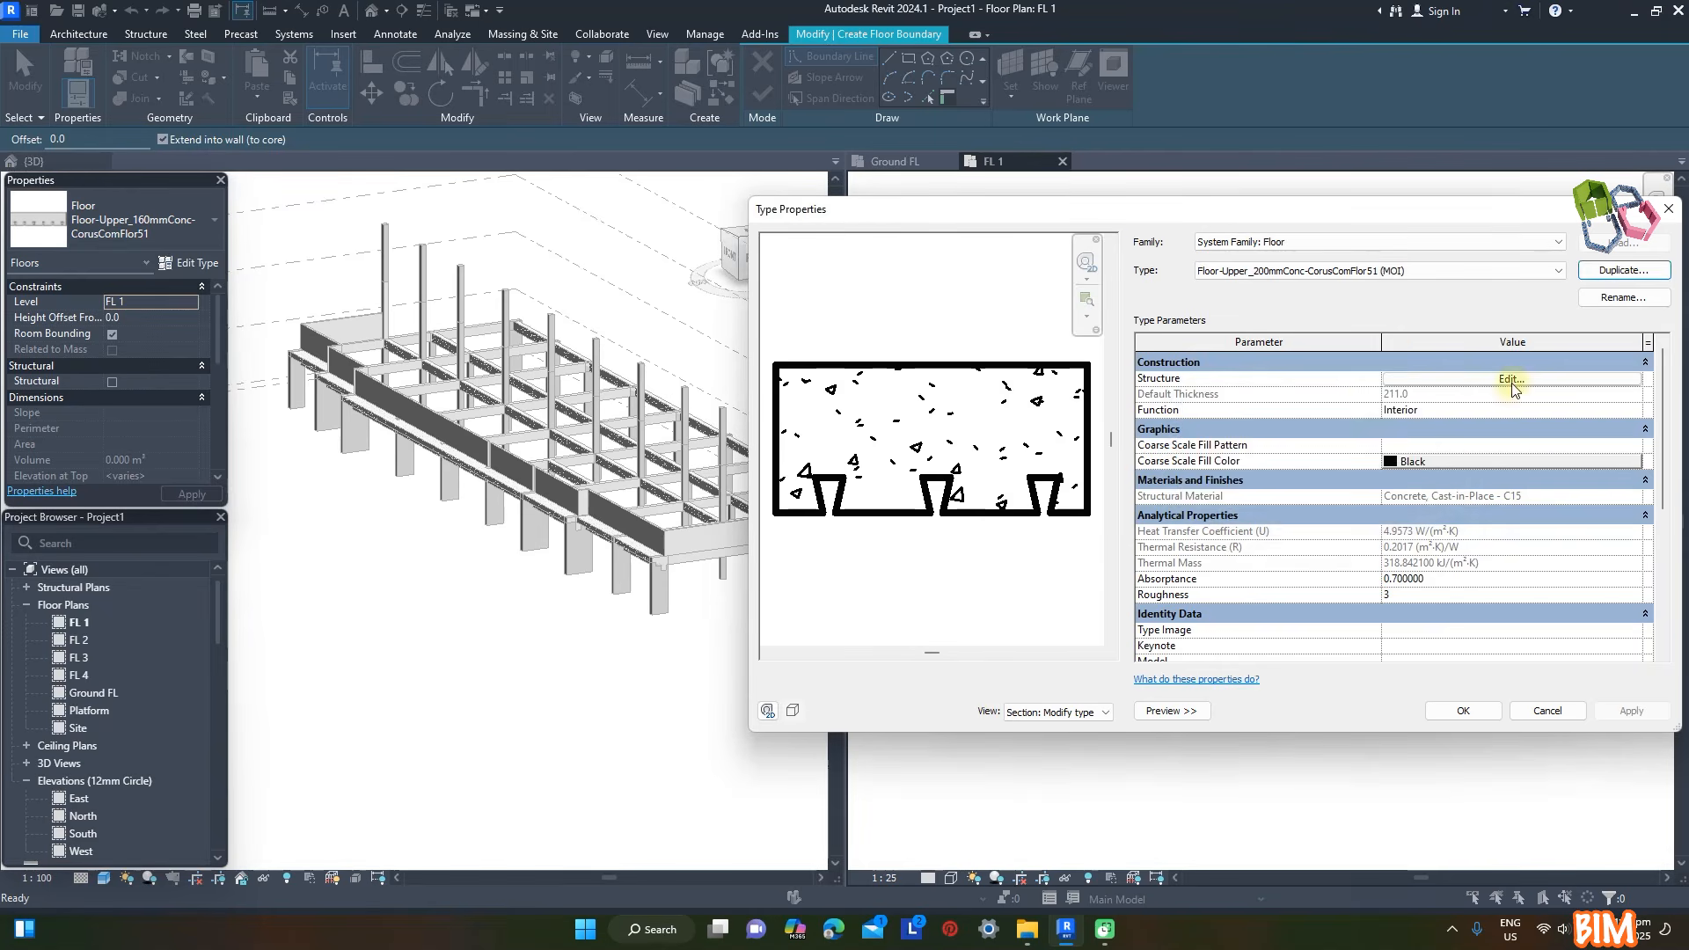
# - Set the new floor type's concrete layer thickness to 200 and delete its Metal Deck layer
pyautogui.click(1506, 379)
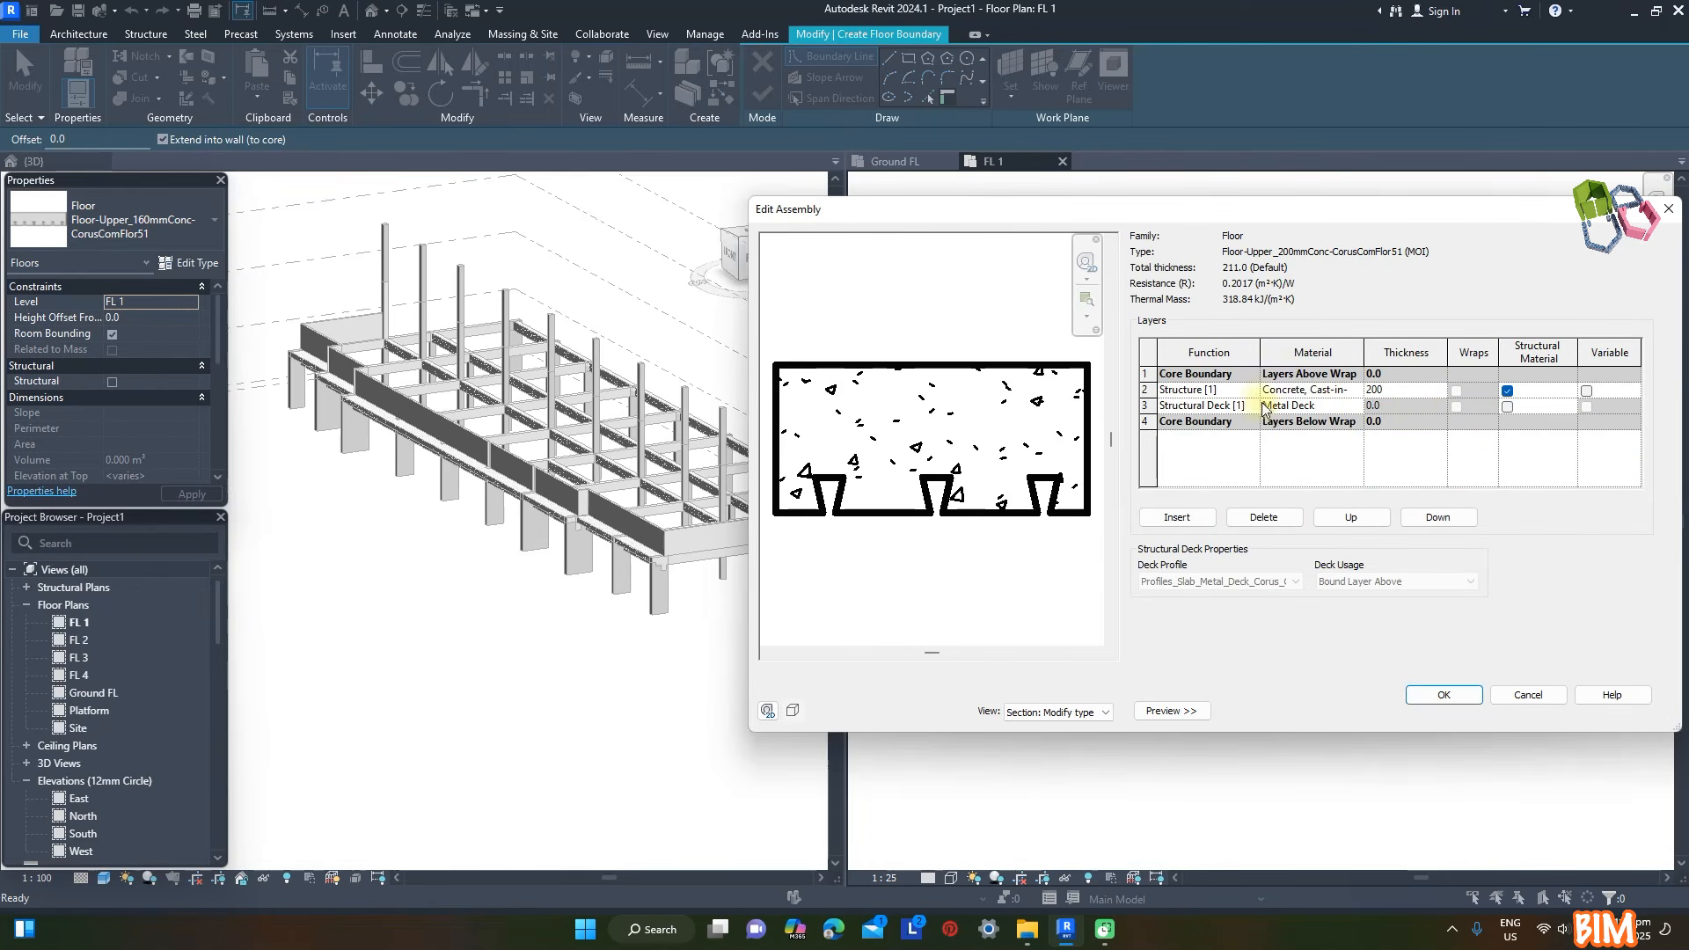
pyautogui.click(1452, 696)
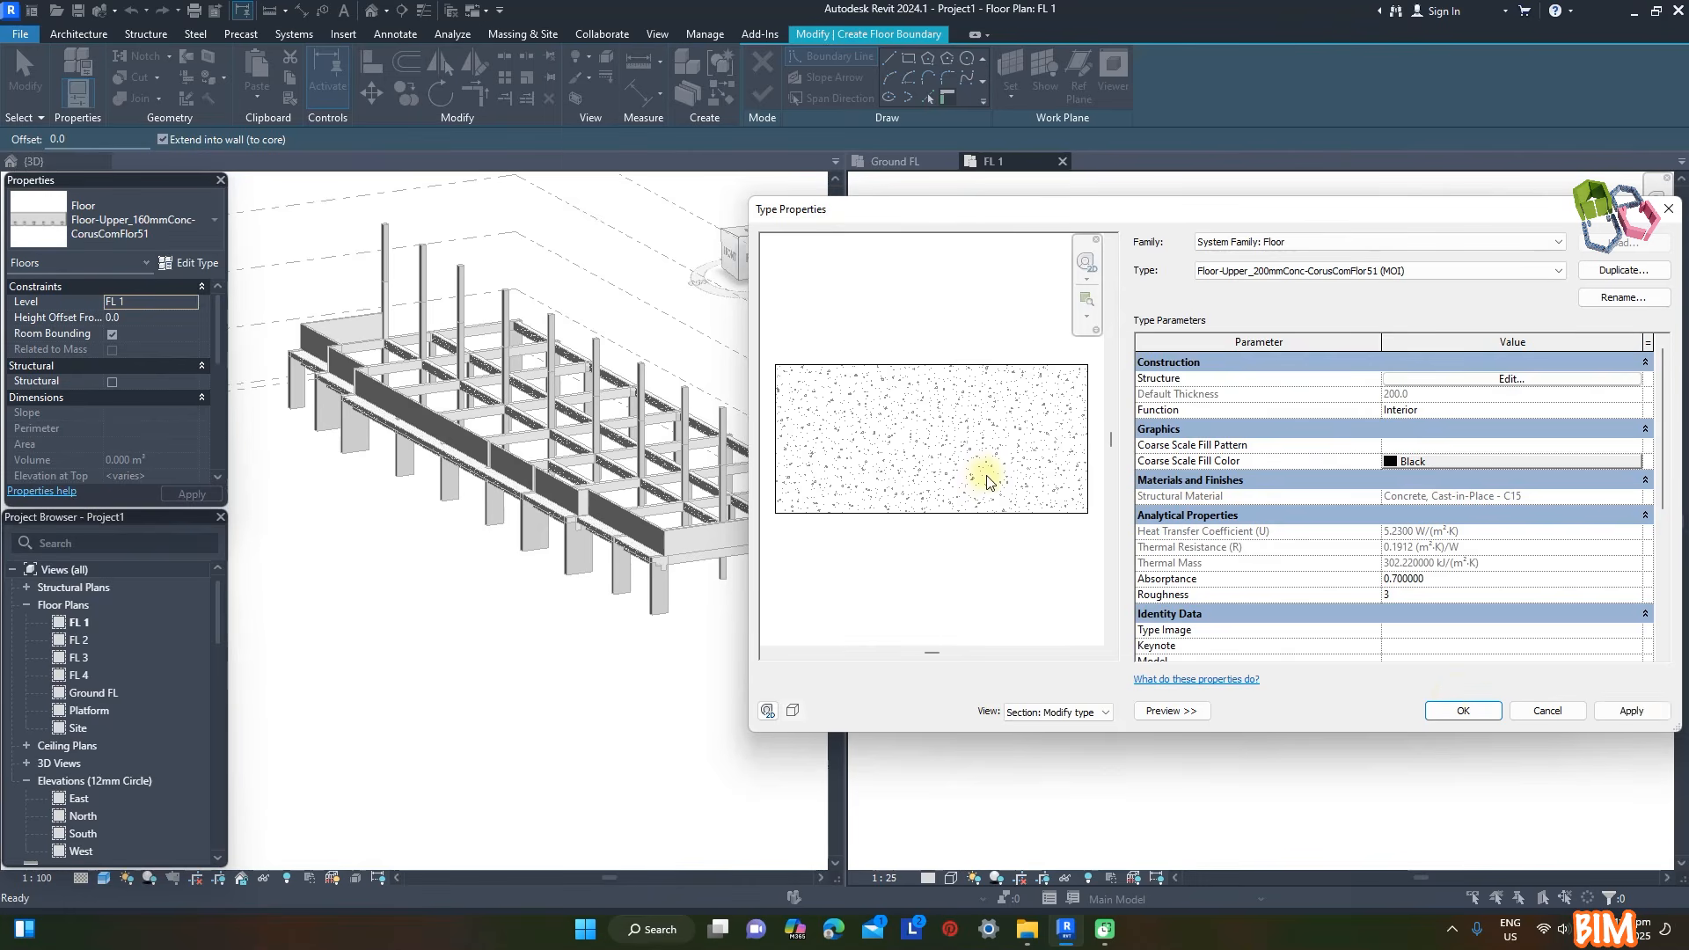
pyautogui.click(1464, 712)
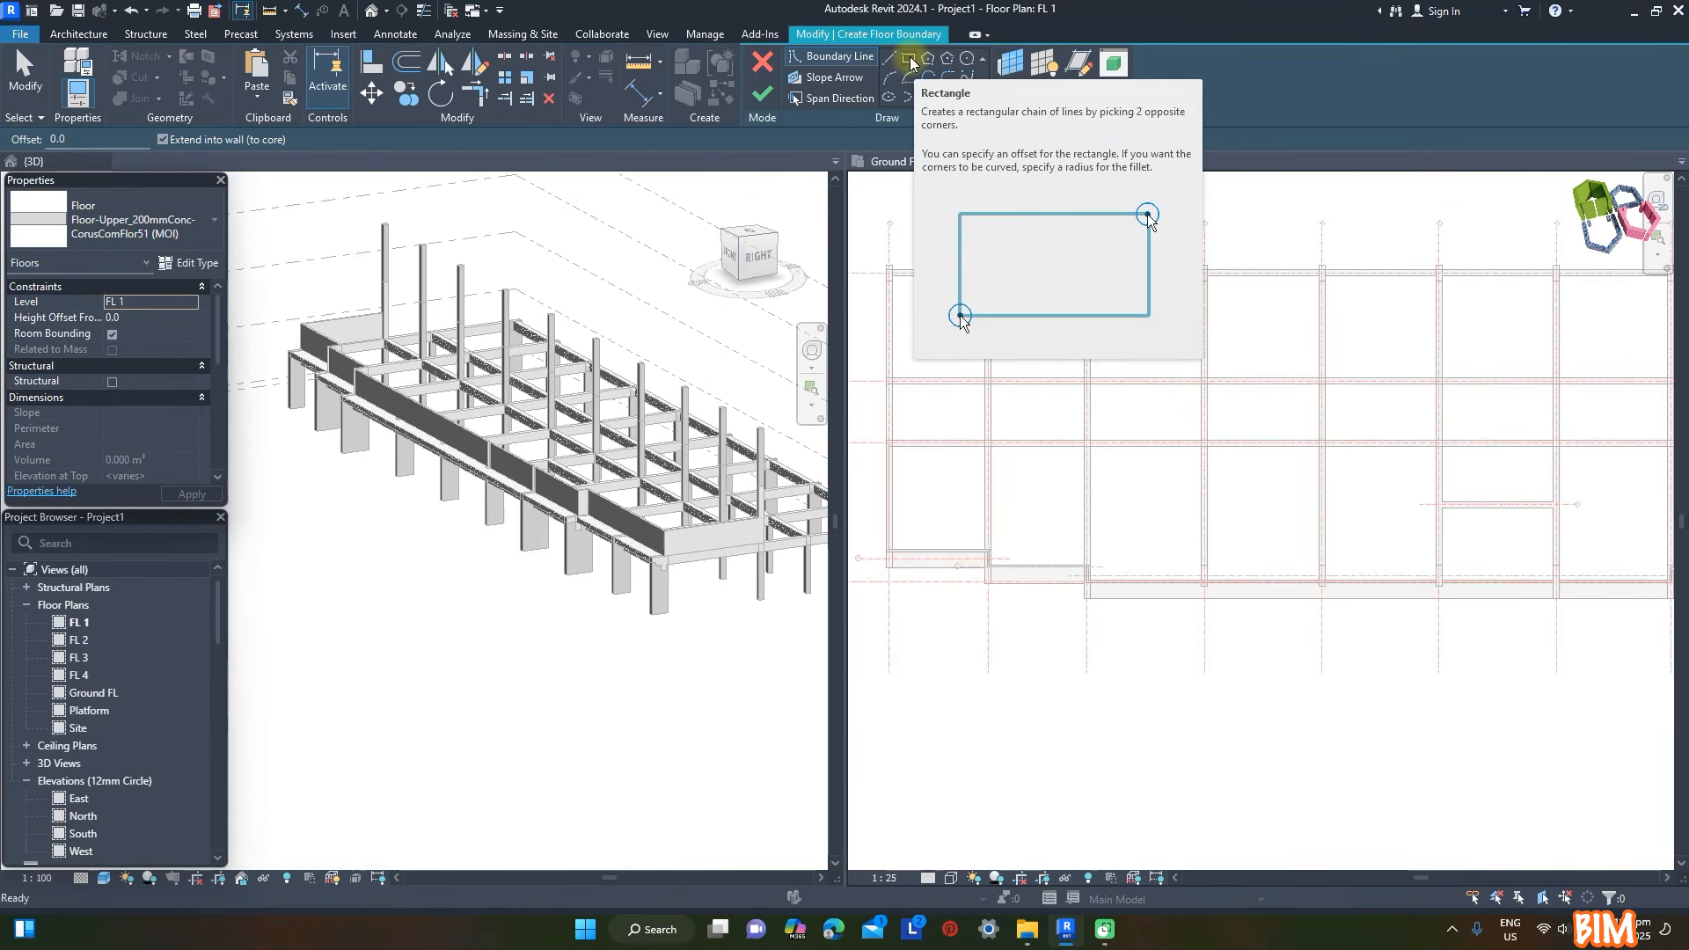
# - Sketch a rectangular FL 1 floor boundary from the rear corner on grid A to the front wall corner on grid J
pyautogui.click(911, 64)
pyautogui.scroll(5, 890, 281)
pyautogui.click(884, 243)
pyautogui.scroll(-8, 976, 261)
pyautogui.moveTo(1535, 377); pyautogui.dragTo(1346, 370, button='middle')
pyautogui.scroll(7, 1326, 403)
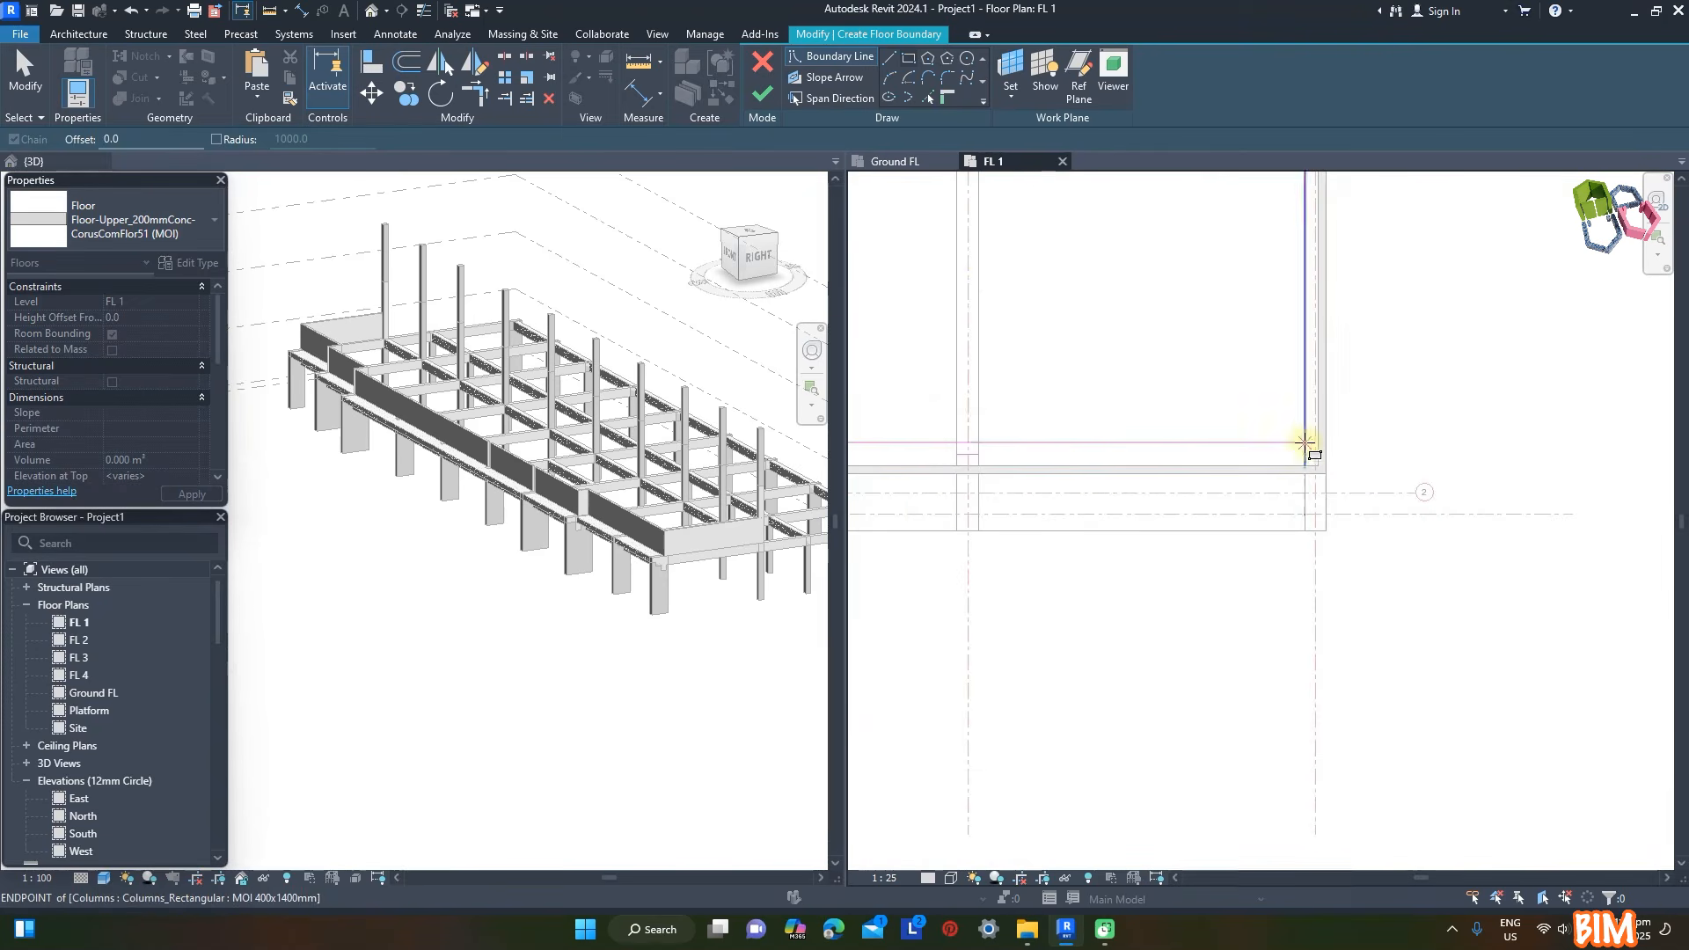
pyautogui.scroll(2, 1309, 458)
pyautogui.click(1314, 475)
pyautogui.scroll(-3, 1527, 443)
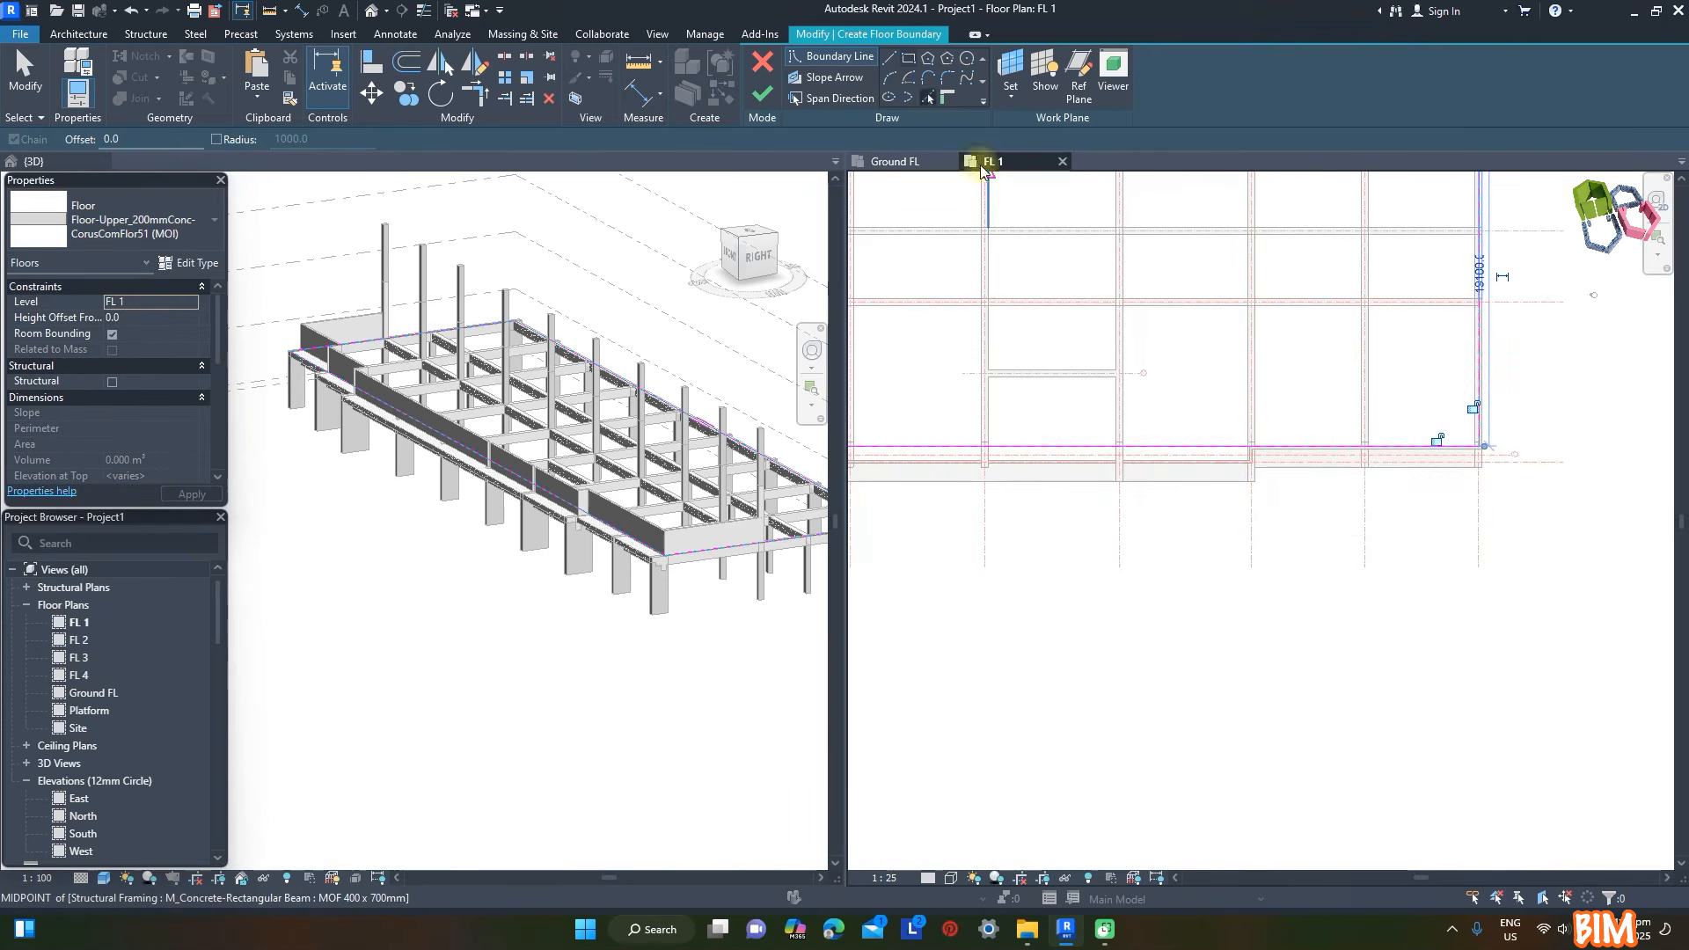
# - Add floor boundary lines along the stepped faces of the front walls
pyautogui.click(925, 429)
pyautogui.scroll(6, 1013, 298)
pyautogui.click(1018, 373)
pyautogui.scroll(2, 1271, 371)
pyautogui.scroll(-4, 1270, 373)
# - Trim the floor boundary lines into corners at both ends of the long front wall
pyautogui.press('t')
pyautogui.press('r')
pyautogui.click(1317, 406)
pyautogui.click(1283, 442)
pyautogui.scroll(1, 1284, 412)
pyautogui.click(1282, 419)
pyautogui.click(943, 446)
pyautogui.scroll(-5, 947, 454)
pyautogui.moveTo(946, 454); pyautogui.dragTo(1187, 482, button='middle')
pyautogui.scroll(5, 1138, 440)
pyautogui.click(1154, 414)
pyautogui.click(1145, 398)
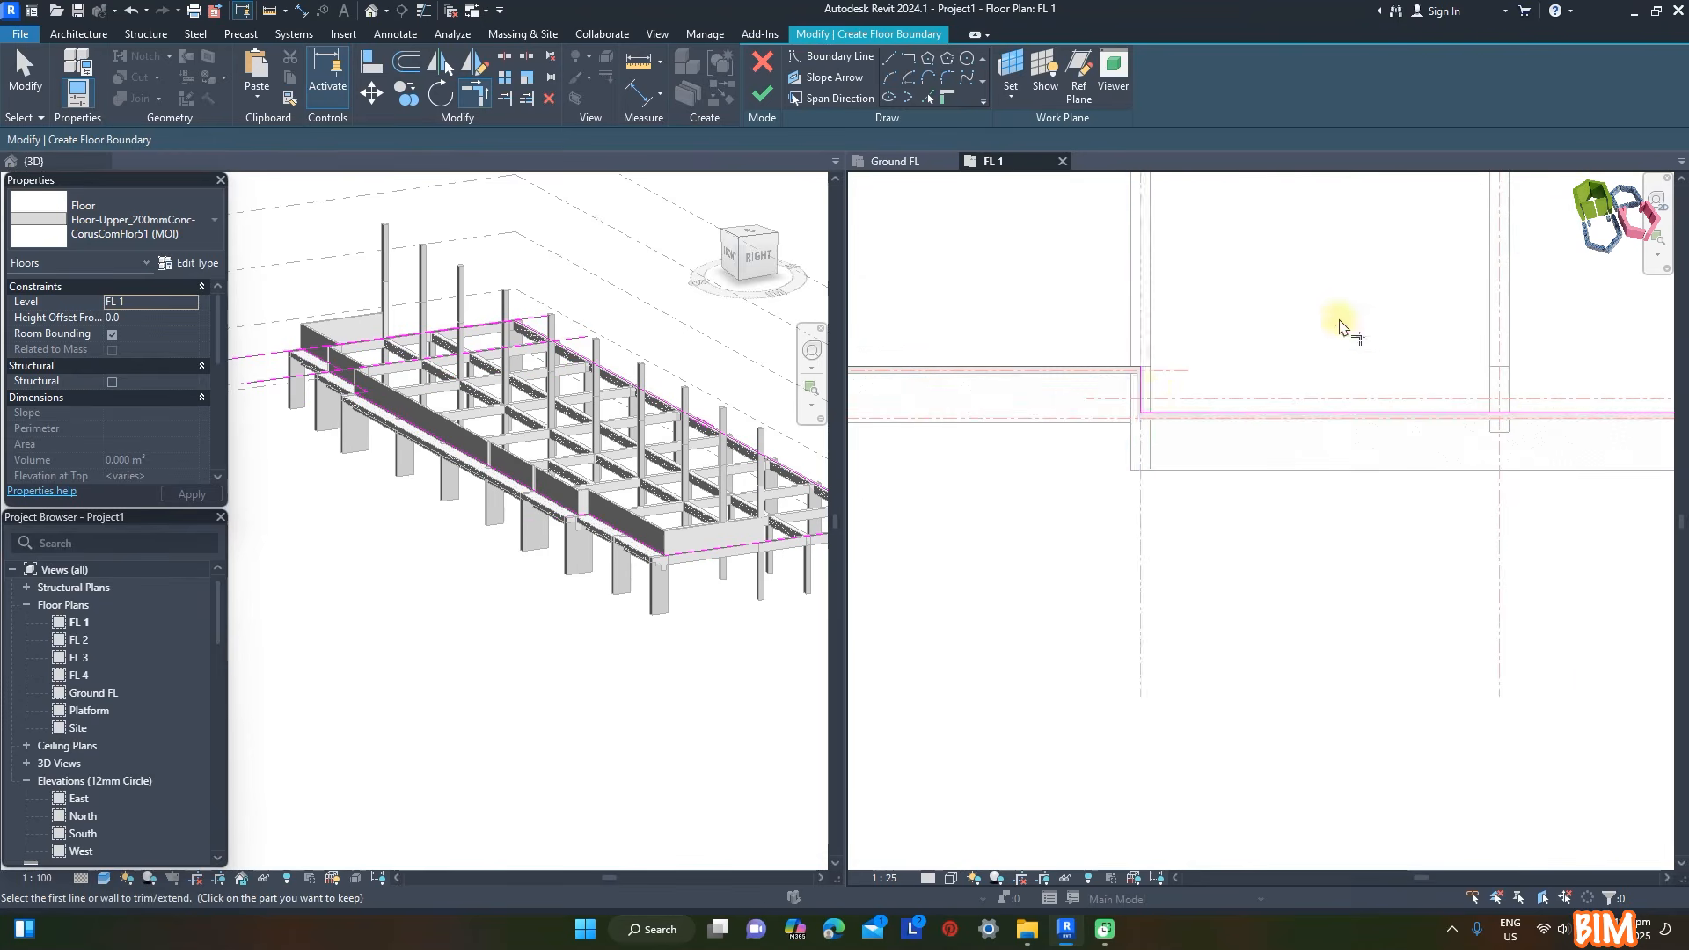
# - Trim the remaining floor boundary lines into corners at the wall steps between grids A and C
pyautogui.scroll(-4, 1337, 326)
pyautogui.scroll(3, 1135, 340)
pyautogui.click(1136, 349)
pyautogui.click(1091, 308)
pyautogui.scroll(-4, 986, 449)
pyautogui.scroll(4, 957, 403)
pyautogui.click(934, 407)
pyautogui.click(905, 388)
pyautogui.press('Escape')
# - Sketch a rectangular opening inside the FL 1 floor boundary, between the beams in the end bay near grid J
pyautogui.scroll(-6, 912, 468)
pyautogui.scroll(5, 1231, 438)
pyautogui.click(906, 64)
pyautogui.scroll(2, 1355, 371)
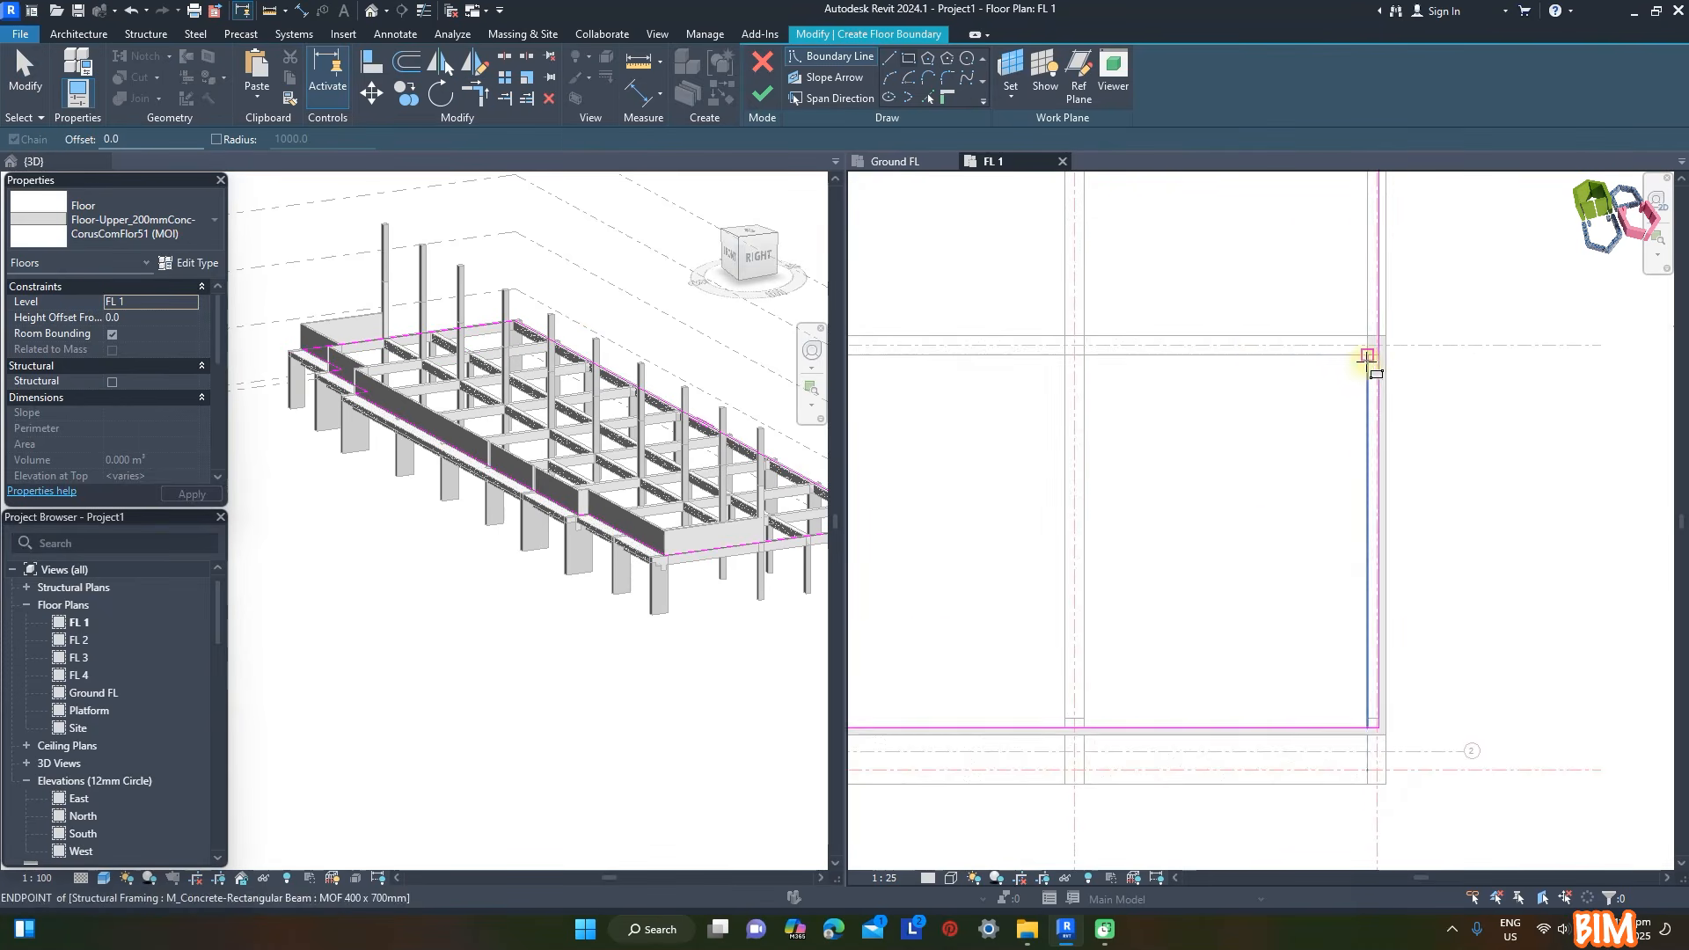
pyautogui.click(1369, 357)
pyautogui.click(1179, 591)
# - Sketch a second rectangular floor opening, 7200 by 3600, between the beams of a middle bay and finish the floor
pyautogui.scroll(-4, 1498, 491)
pyautogui.scroll(4, 1019, 408)
pyautogui.click(1458, 584)
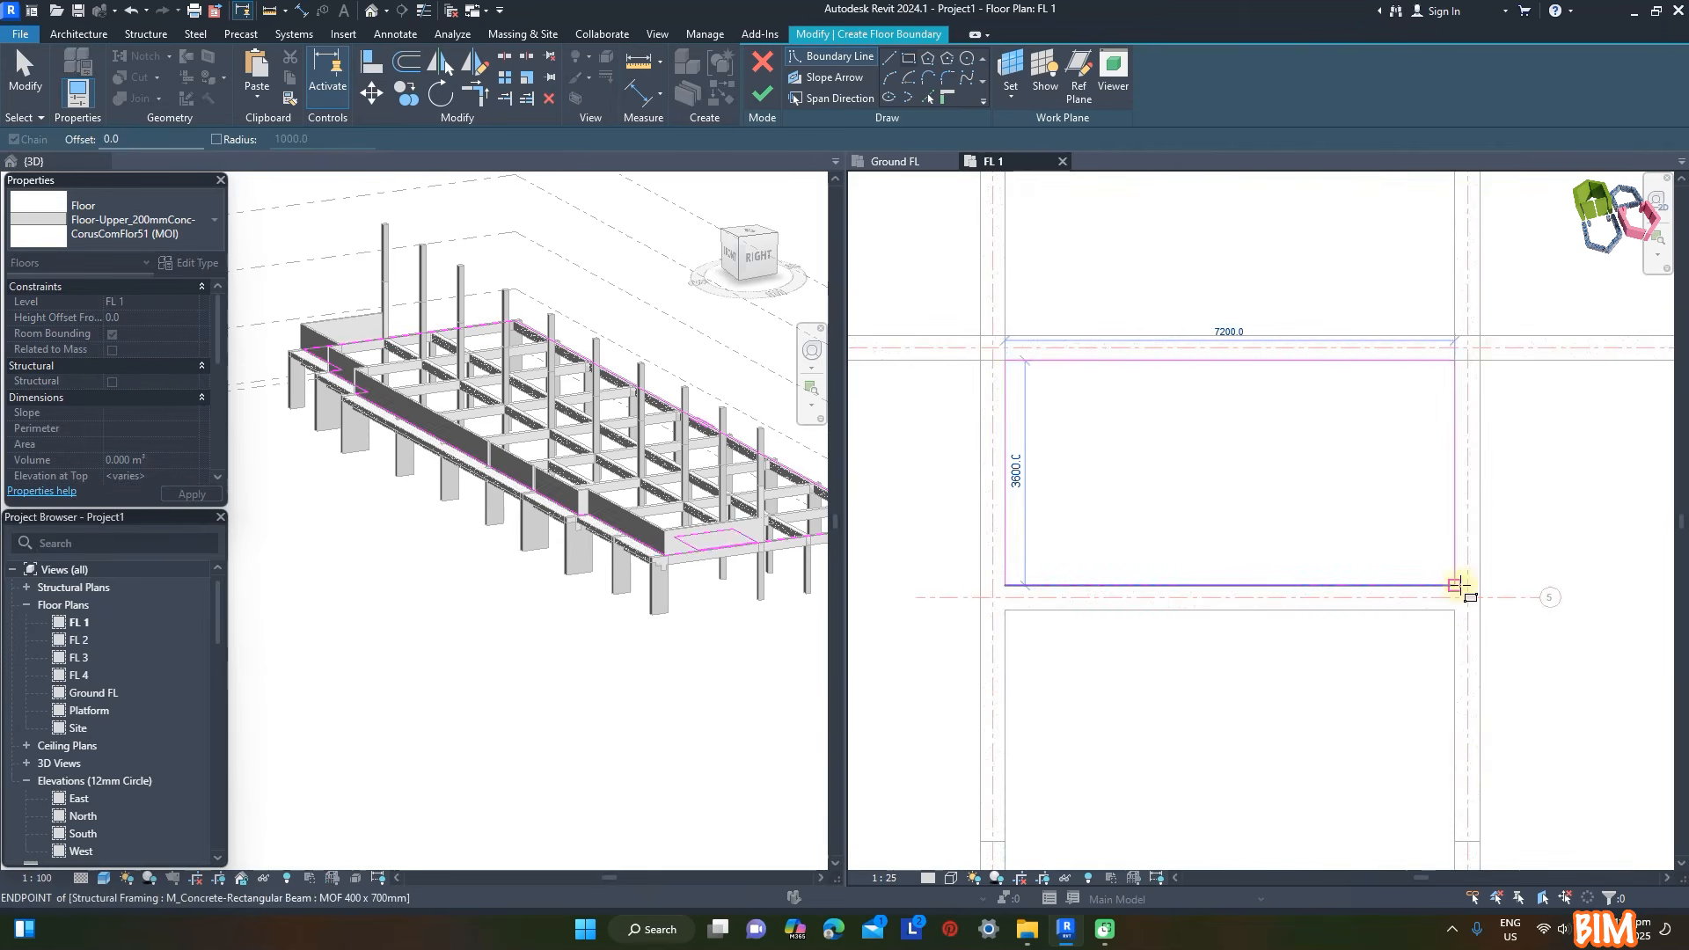
pyautogui.scroll(-4, 1188, 334)
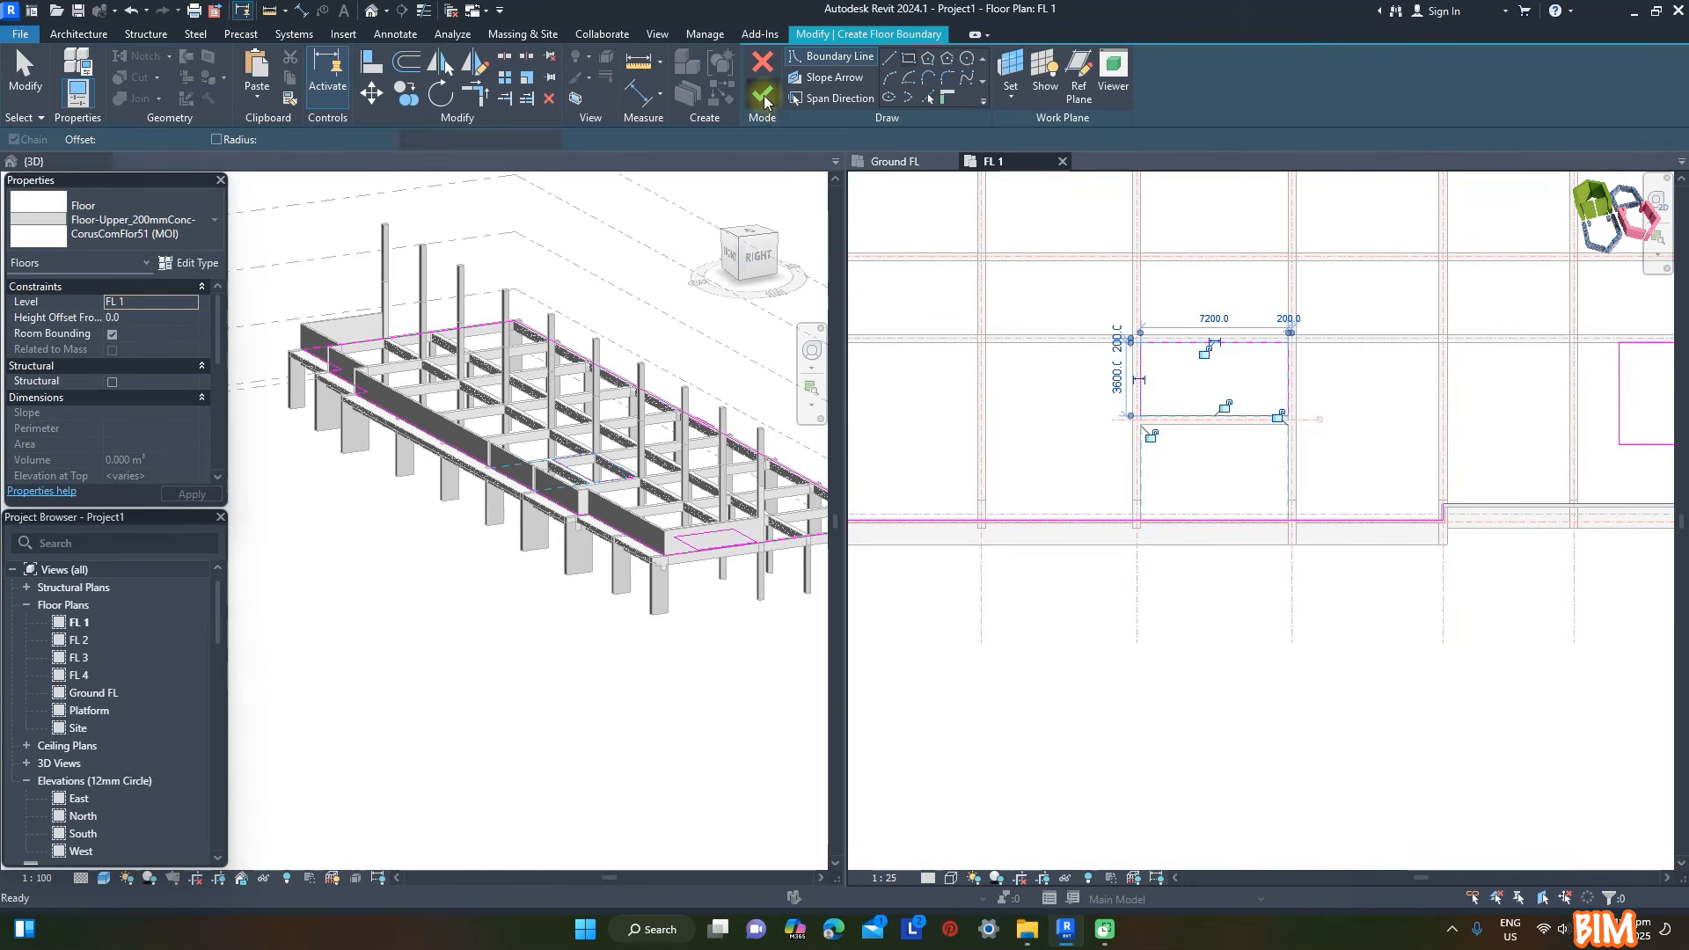
pyautogui.click(763, 106)
pyautogui.click(1182, 654)
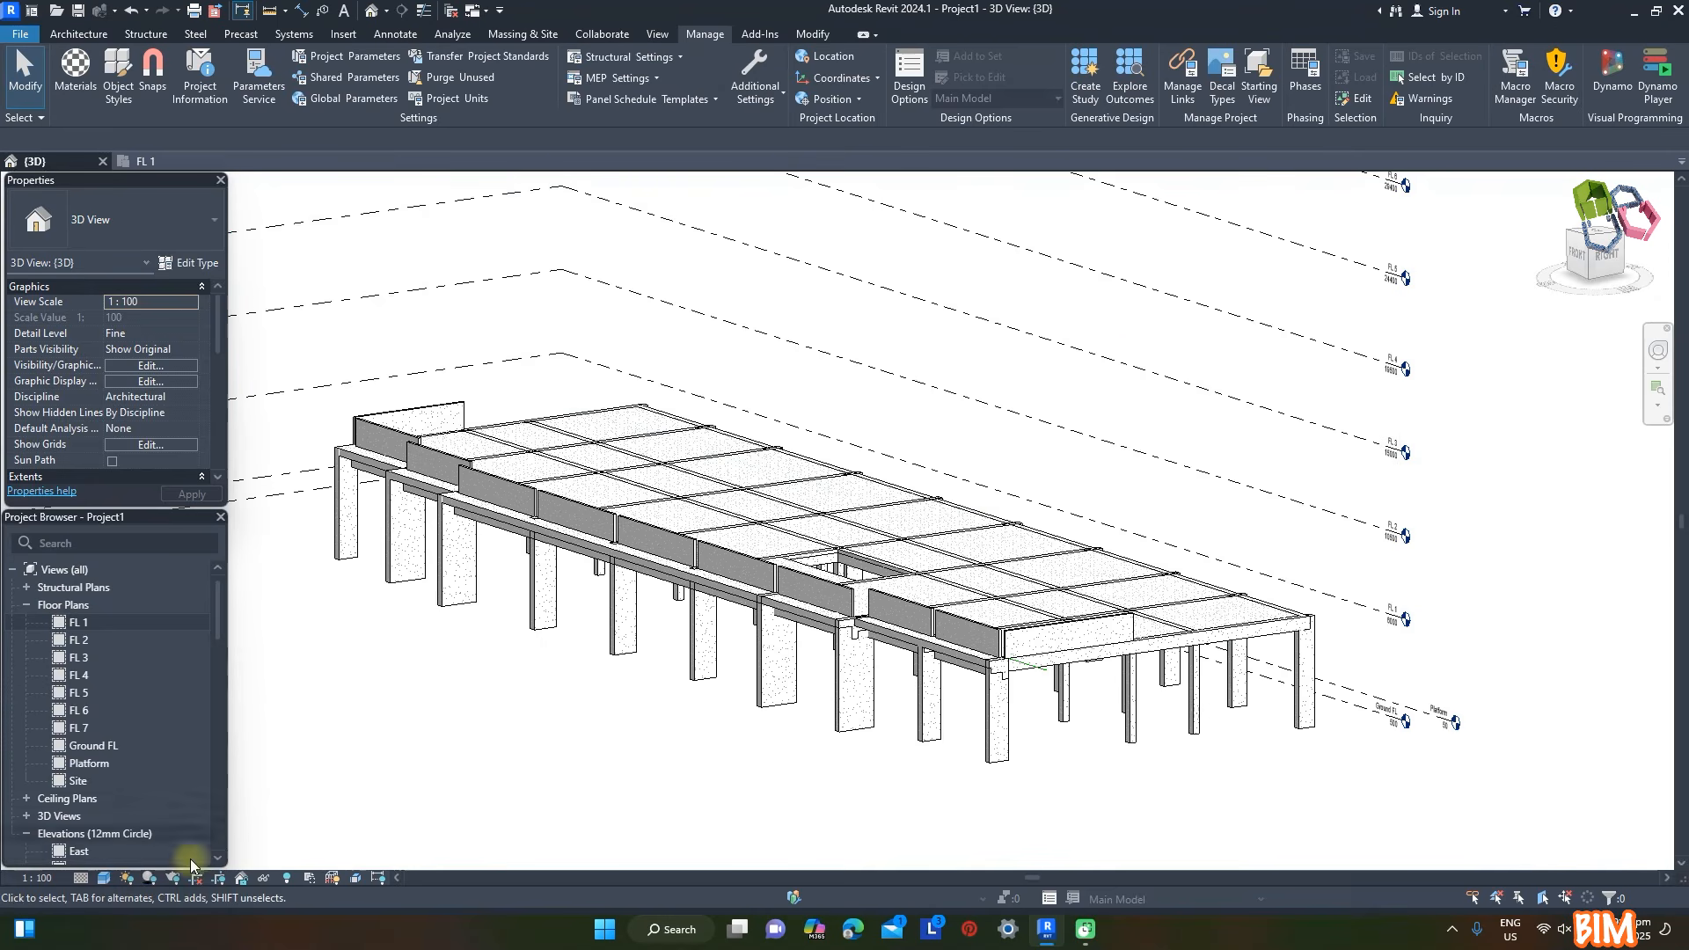
# - Enable cast shadows in the 3D view's Graphic Display Options
pyautogui.click(104, 877)
pyautogui.click(141, 745)
pyautogui.click(1241, 385)
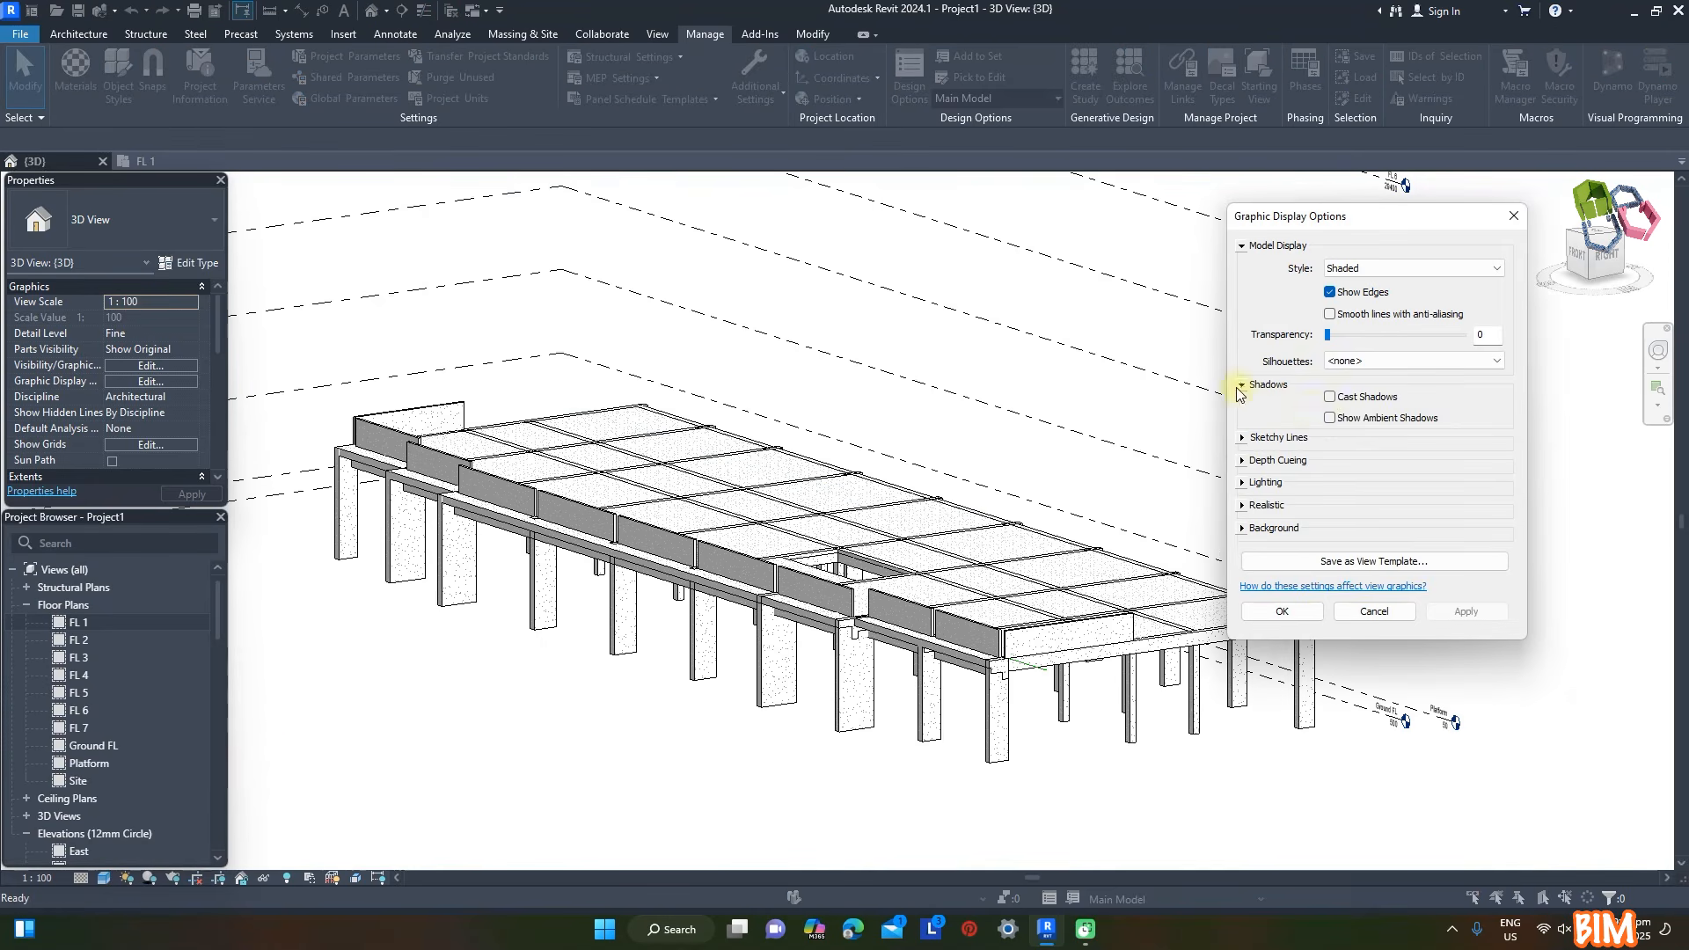
pyautogui.click(1330, 397)
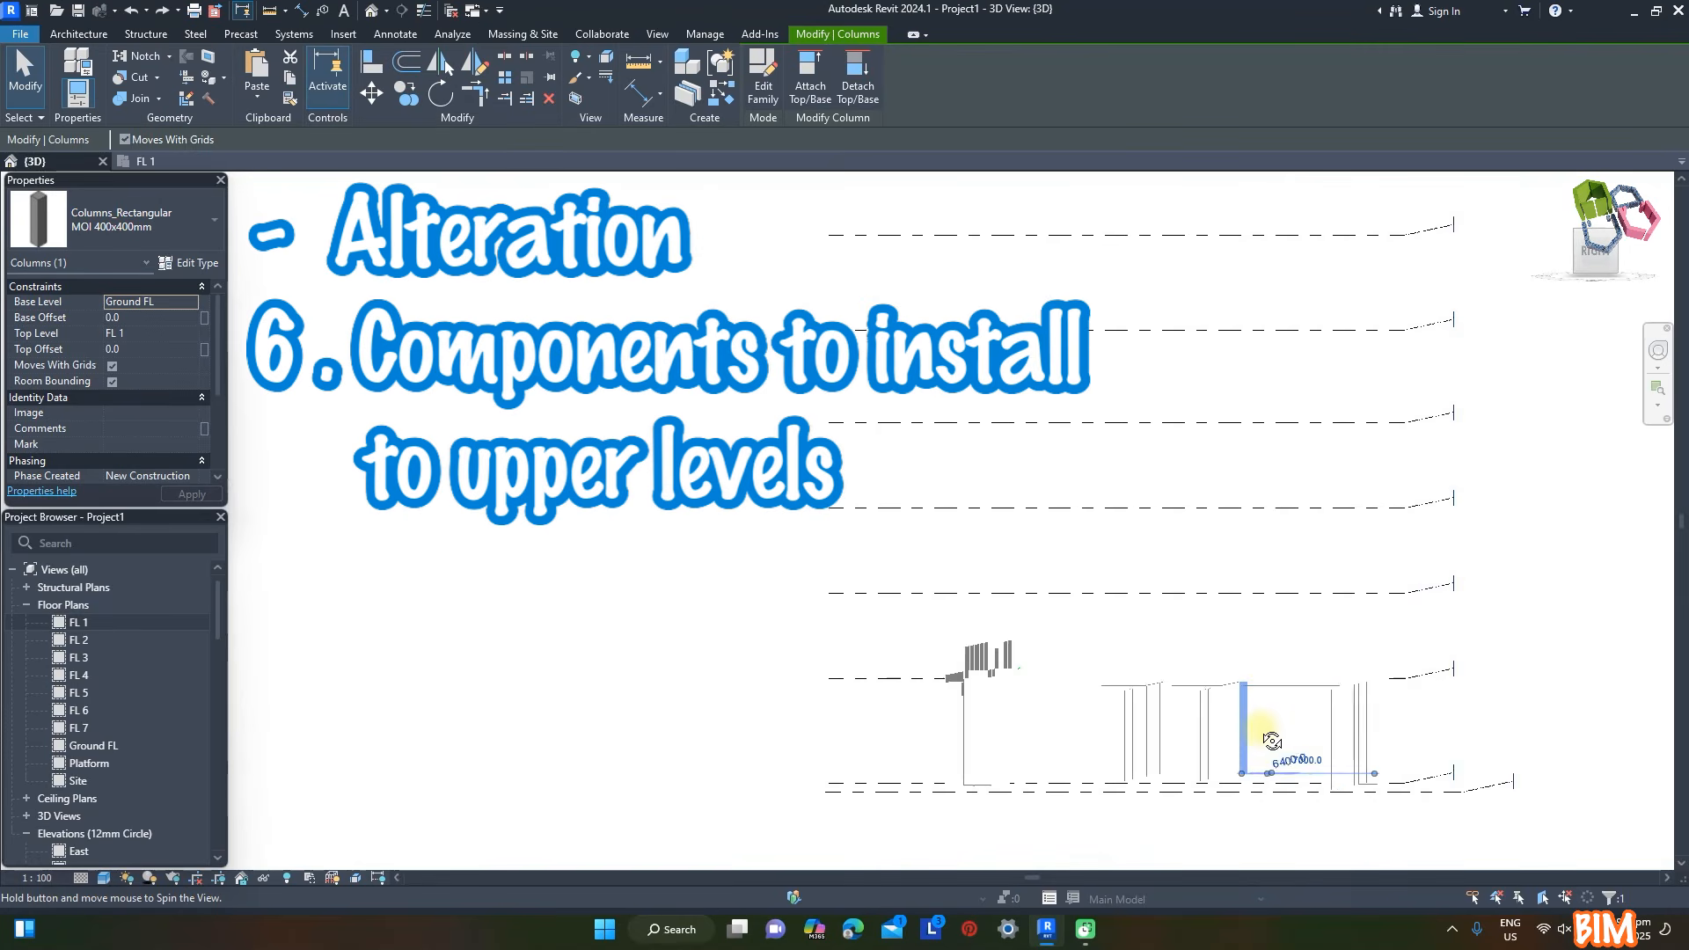
# - Copy the FL 1 floor and structural framing, excluding lines, and paste them aligned to Ground FL, FL 2, FL 3, FL 4 and FL 5
pyautogui.moveTo(911, 680); pyautogui.dragTo(1436, 689)
pyautogui.moveTo(1437, 690)
pyautogui.keyDown('shift'); pyautogui.mouseDown(button='middle')
pyautogui.moveTo(721, 588)
pyautogui.moveTo(767, 607)
pyautogui.mouseUp(button='middle'); pyautogui.keyUp('shift')
pyautogui.scroll(-1, 767, 607)
pyautogui.moveTo(767, 607); pyautogui.dragTo(627, 580, button='middle')
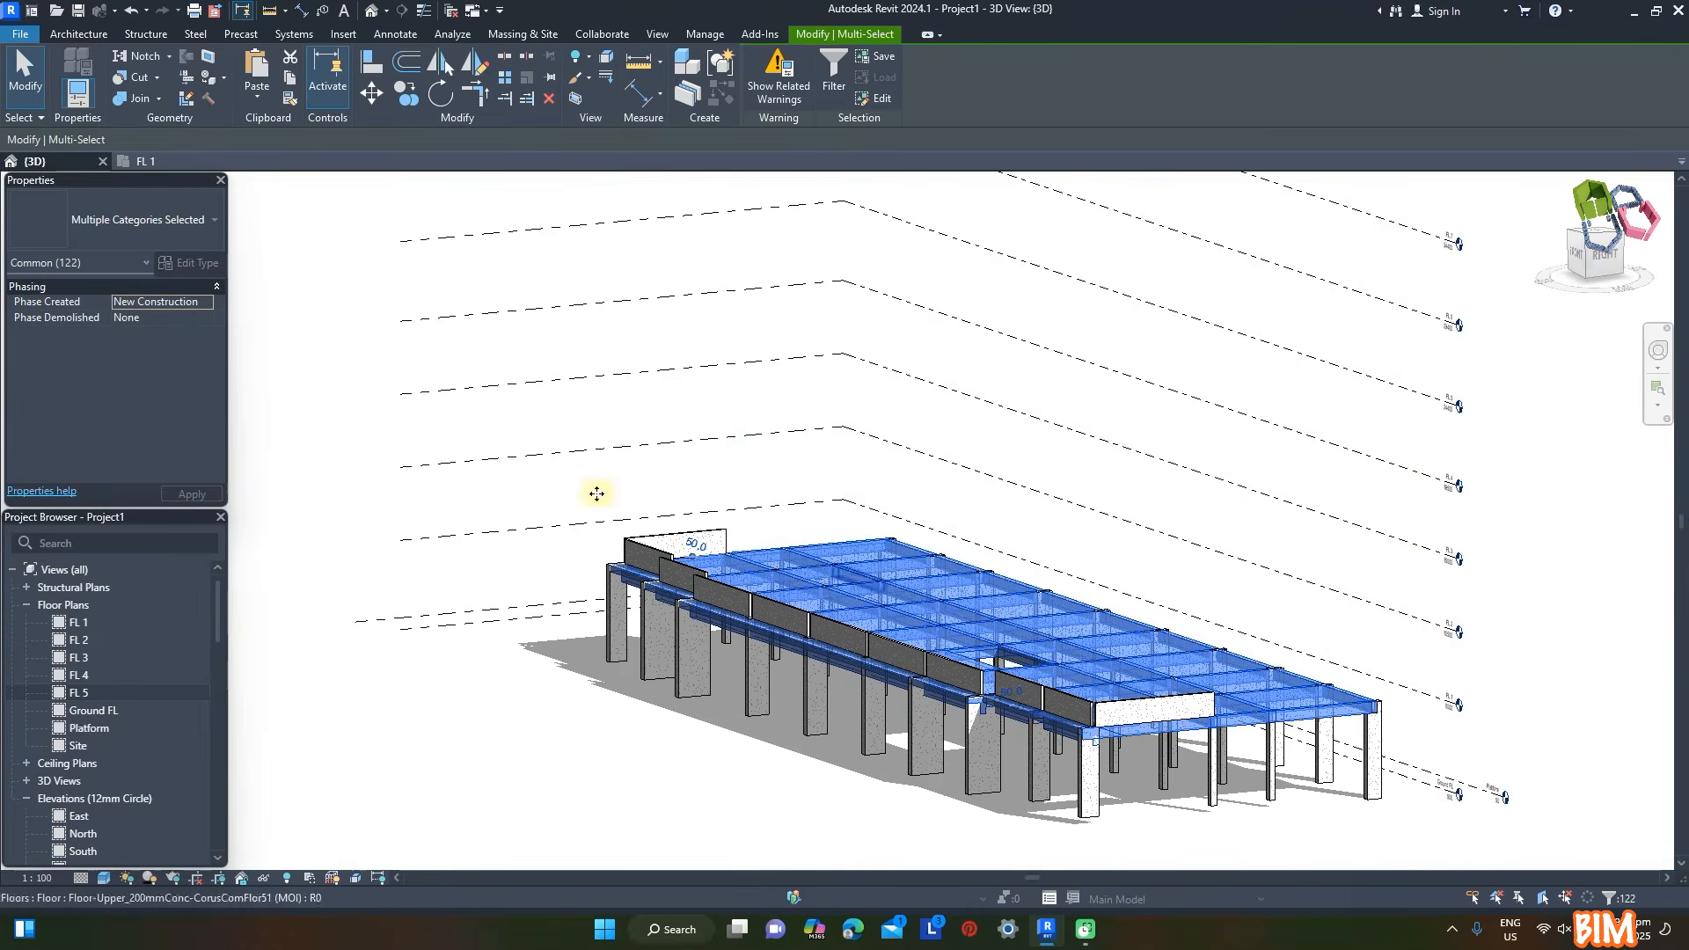
pyautogui.click(833, 72)
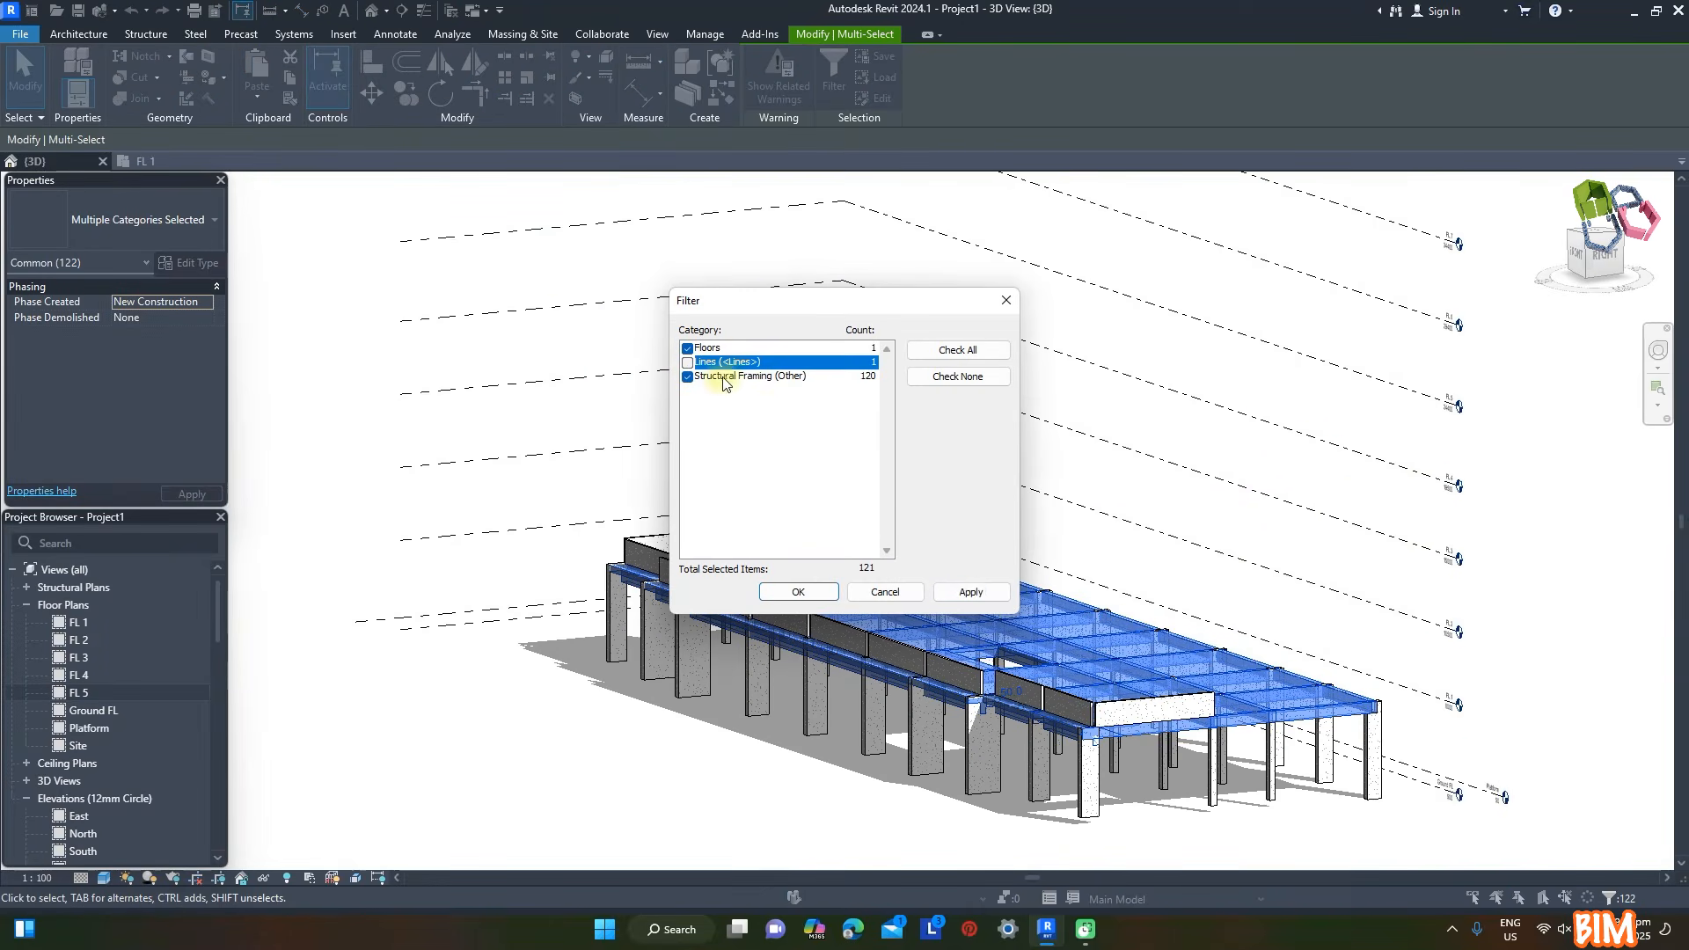
pyautogui.click(798, 592)
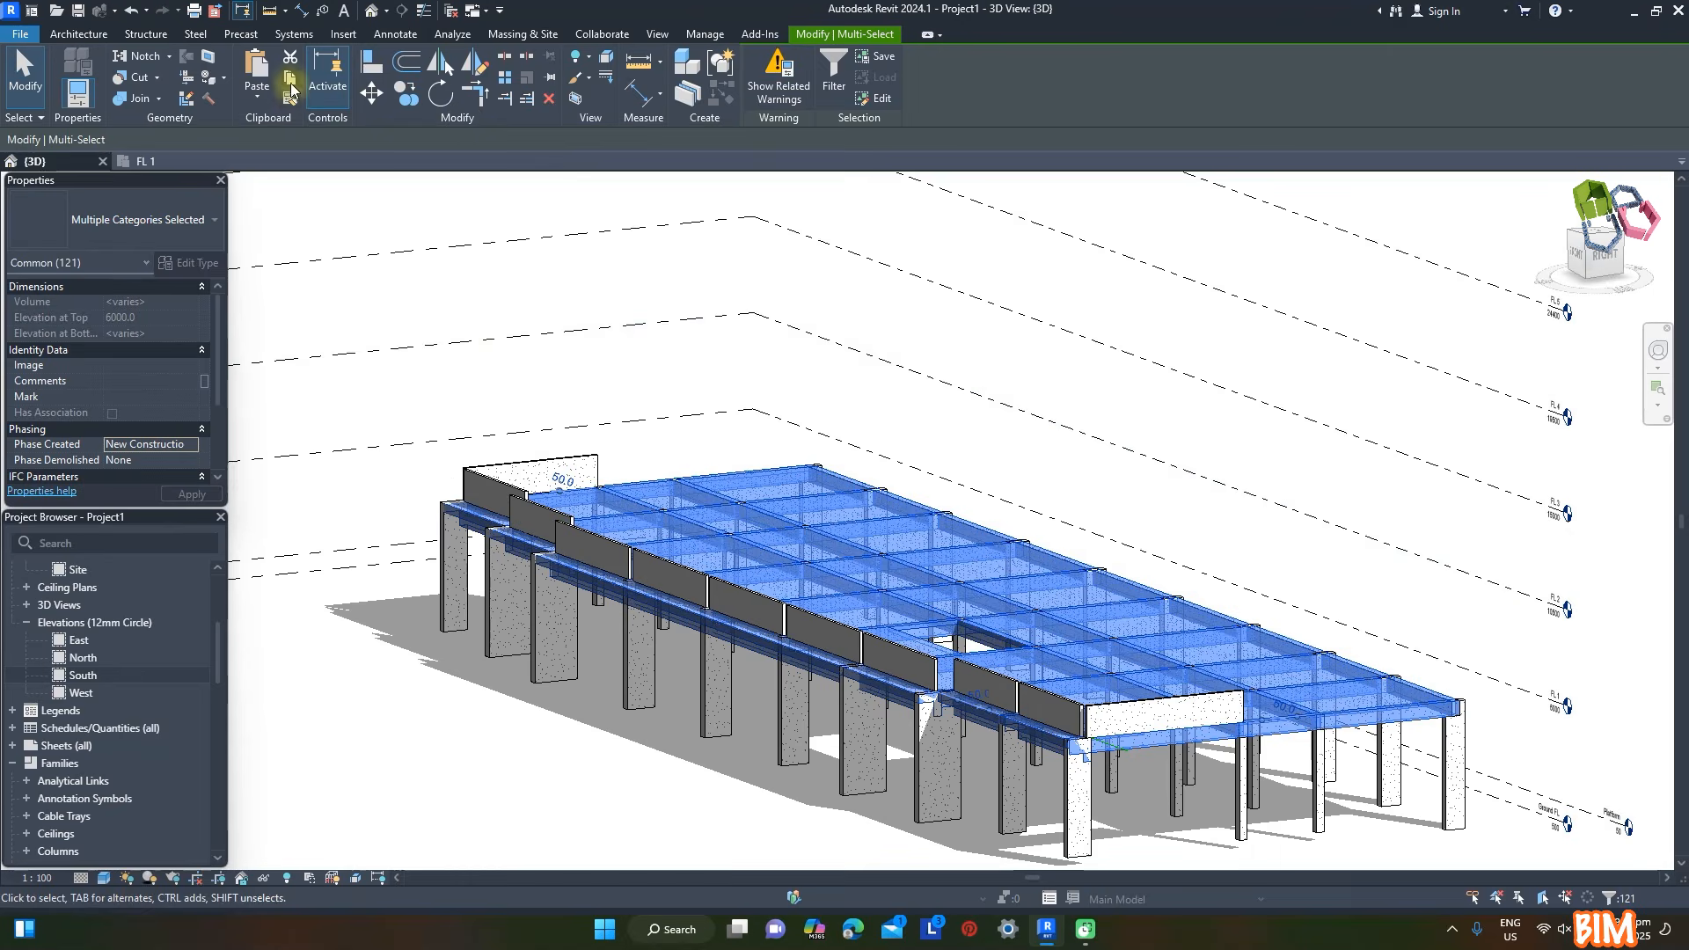
pyautogui.click(257, 97)
pyautogui.click(276, 160)
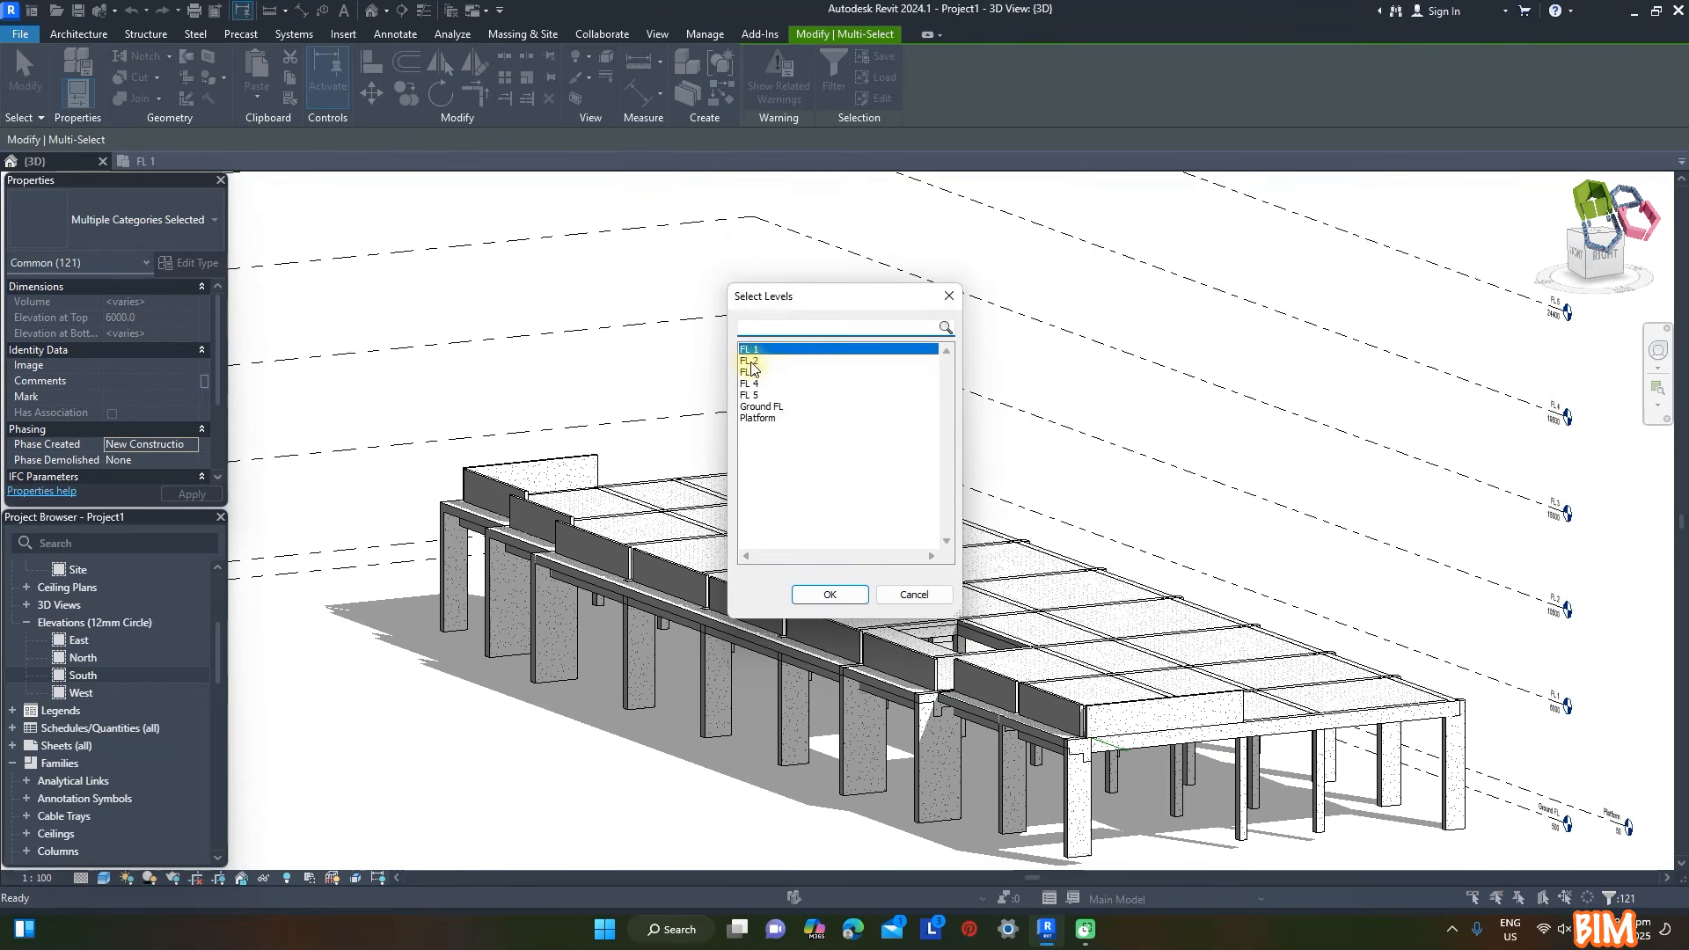
pyautogui.keyDown('shift'); pyautogui.click(755, 395); pyautogui.keyUp('shift')
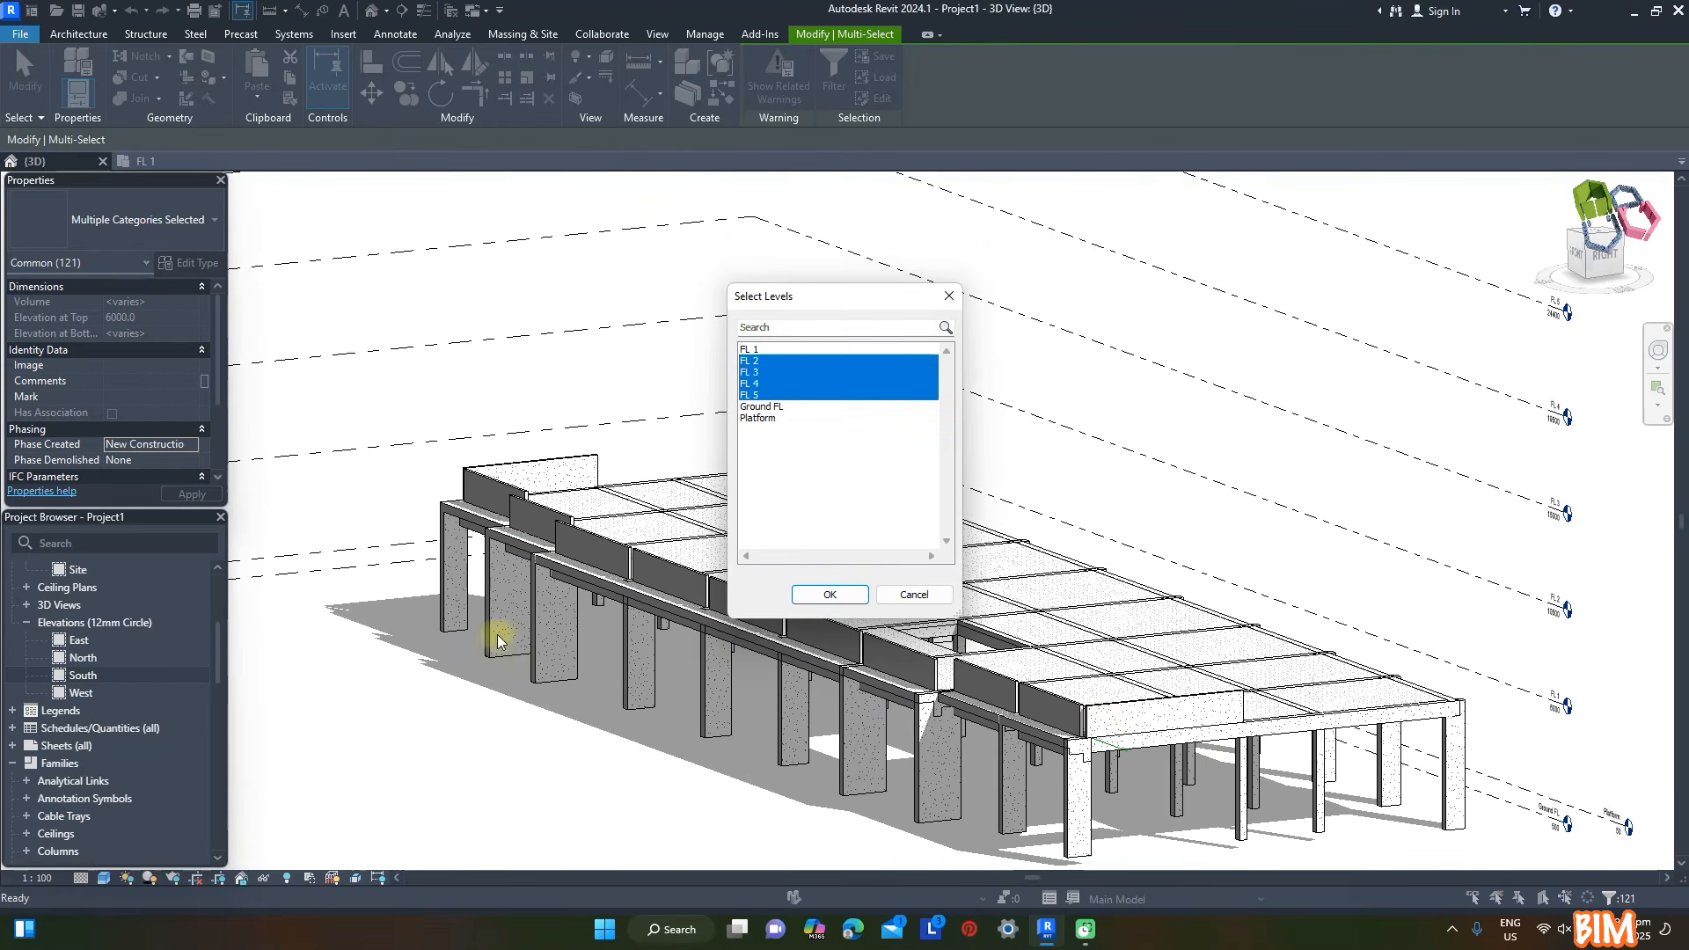
pyautogui.click(831, 595)
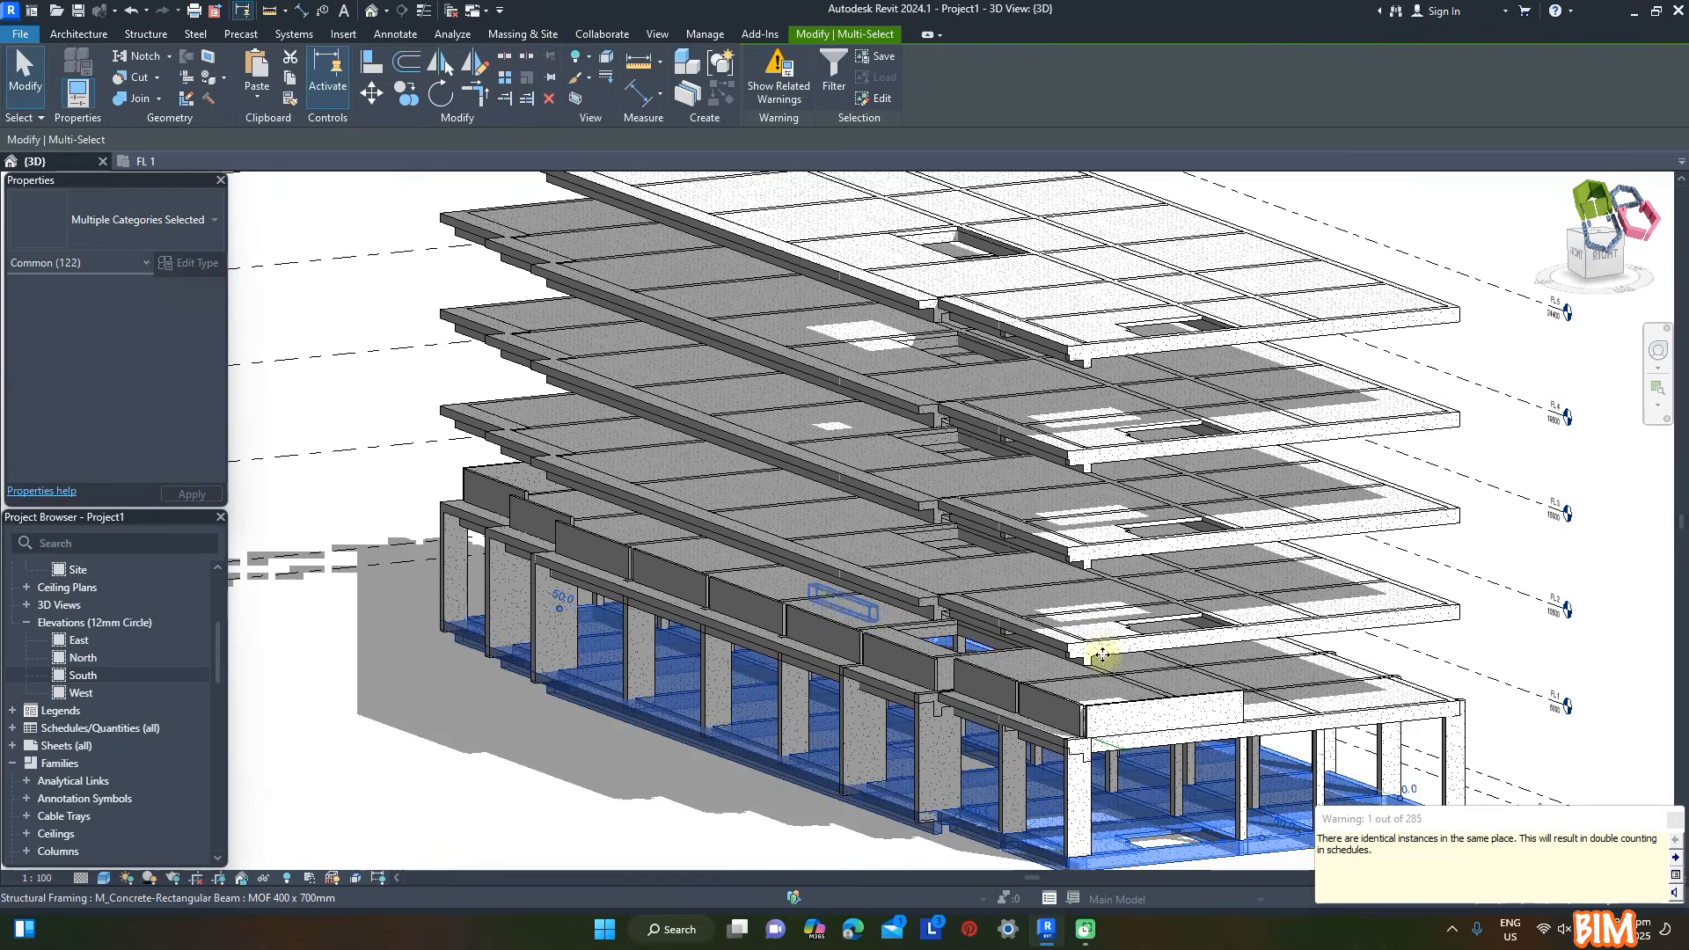
pyautogui.press('Escape')
# - Copy the ground-storey columns and paste them aligned to FL 1, FL 2, FL 3 and FL 4
pyautogui.scroll(-3, 862, 572)
pyautogui.keyDown('shift'); pyautogui.moveTo(1425, 629); pyautogui.dragTo(1385, 542, button='middle'); pyautogui.keyUp('shift')
pyautogui.keyDown('shift'); pyautogui.moveTo(1181, 683); pyautogui.dragTo(1184, 668, button='middle'); pyautogui.keyUp('shift')
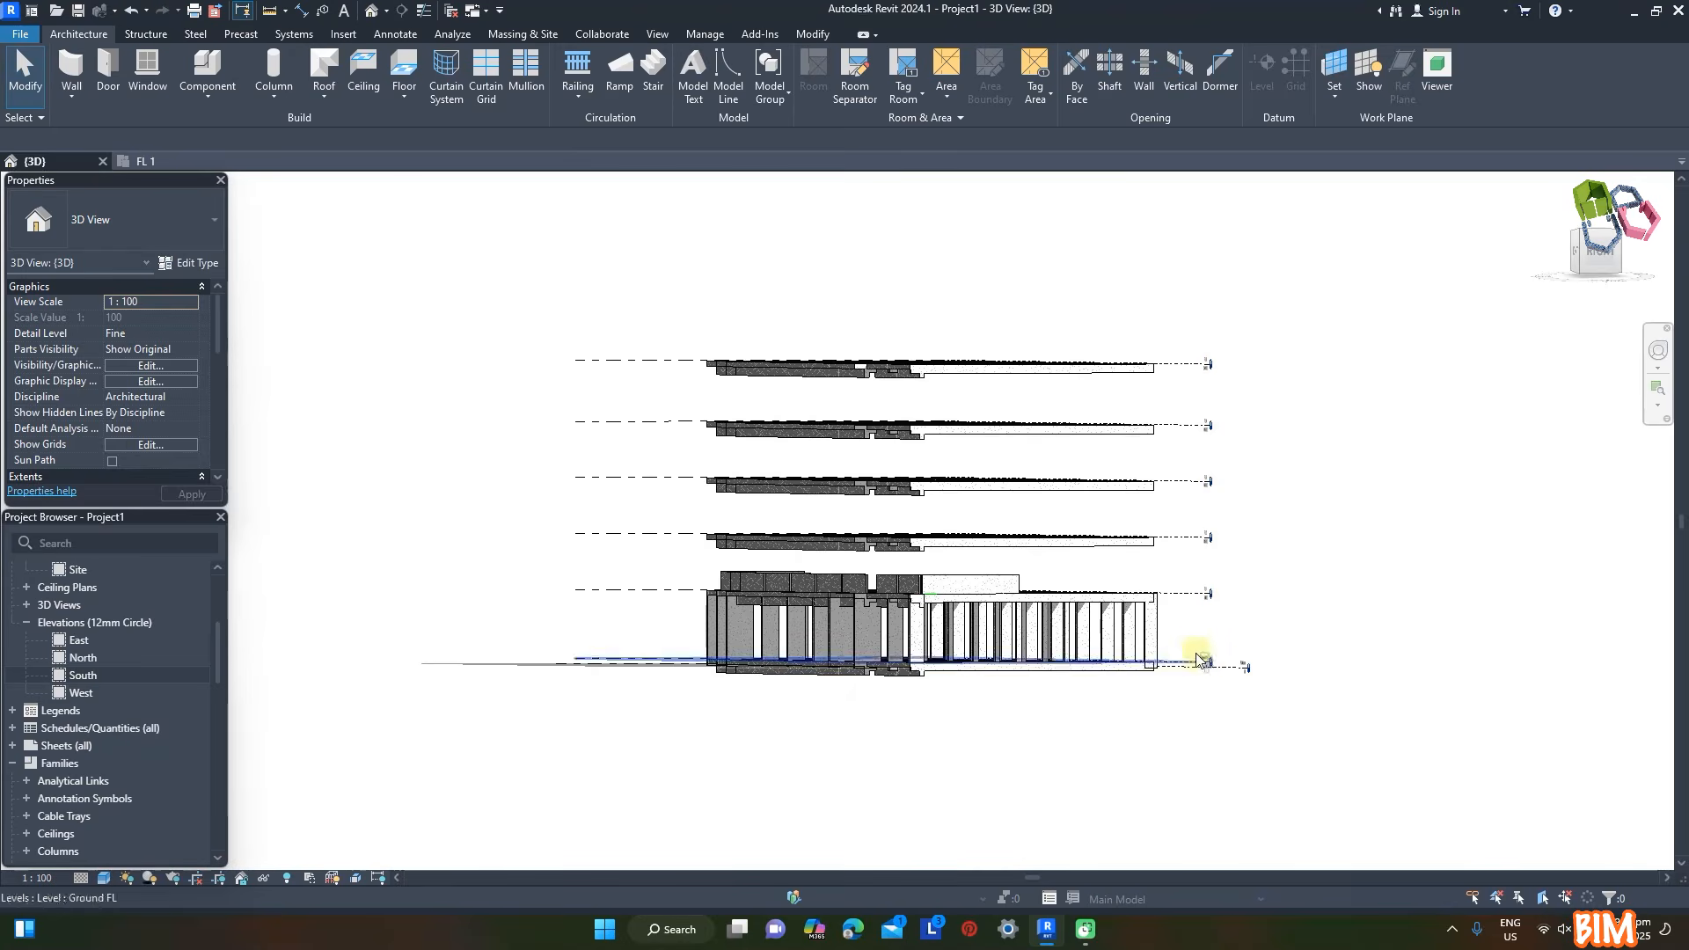
pyautogui.moveTo(1195, 635); pyautogui.dragTo(831, 653)
pyautogui.keyDown('shift'); pyautogui.moveTo(1314, 613); pyautogui.dragTo(982, 378, button='middle'); pyautogui.keyUp('shift')
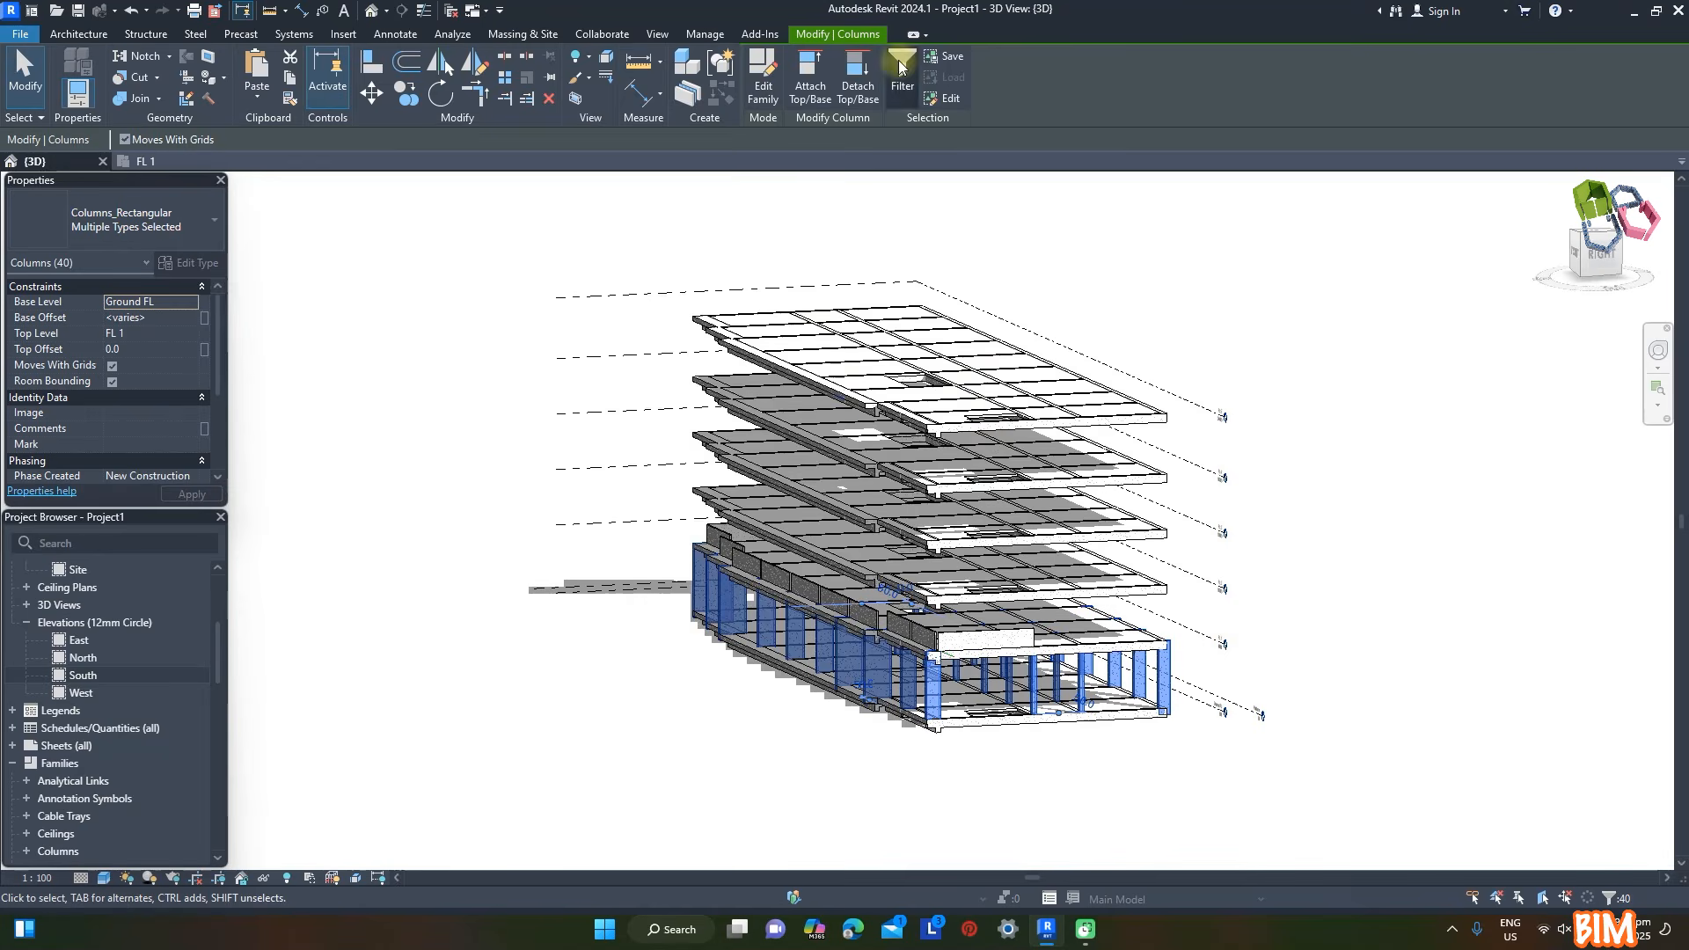
pyautogui.click(901, 67)
pyautogui.click(798, 592)
pyautogui.click(257, 99)
pyautogui.click(319, 162)
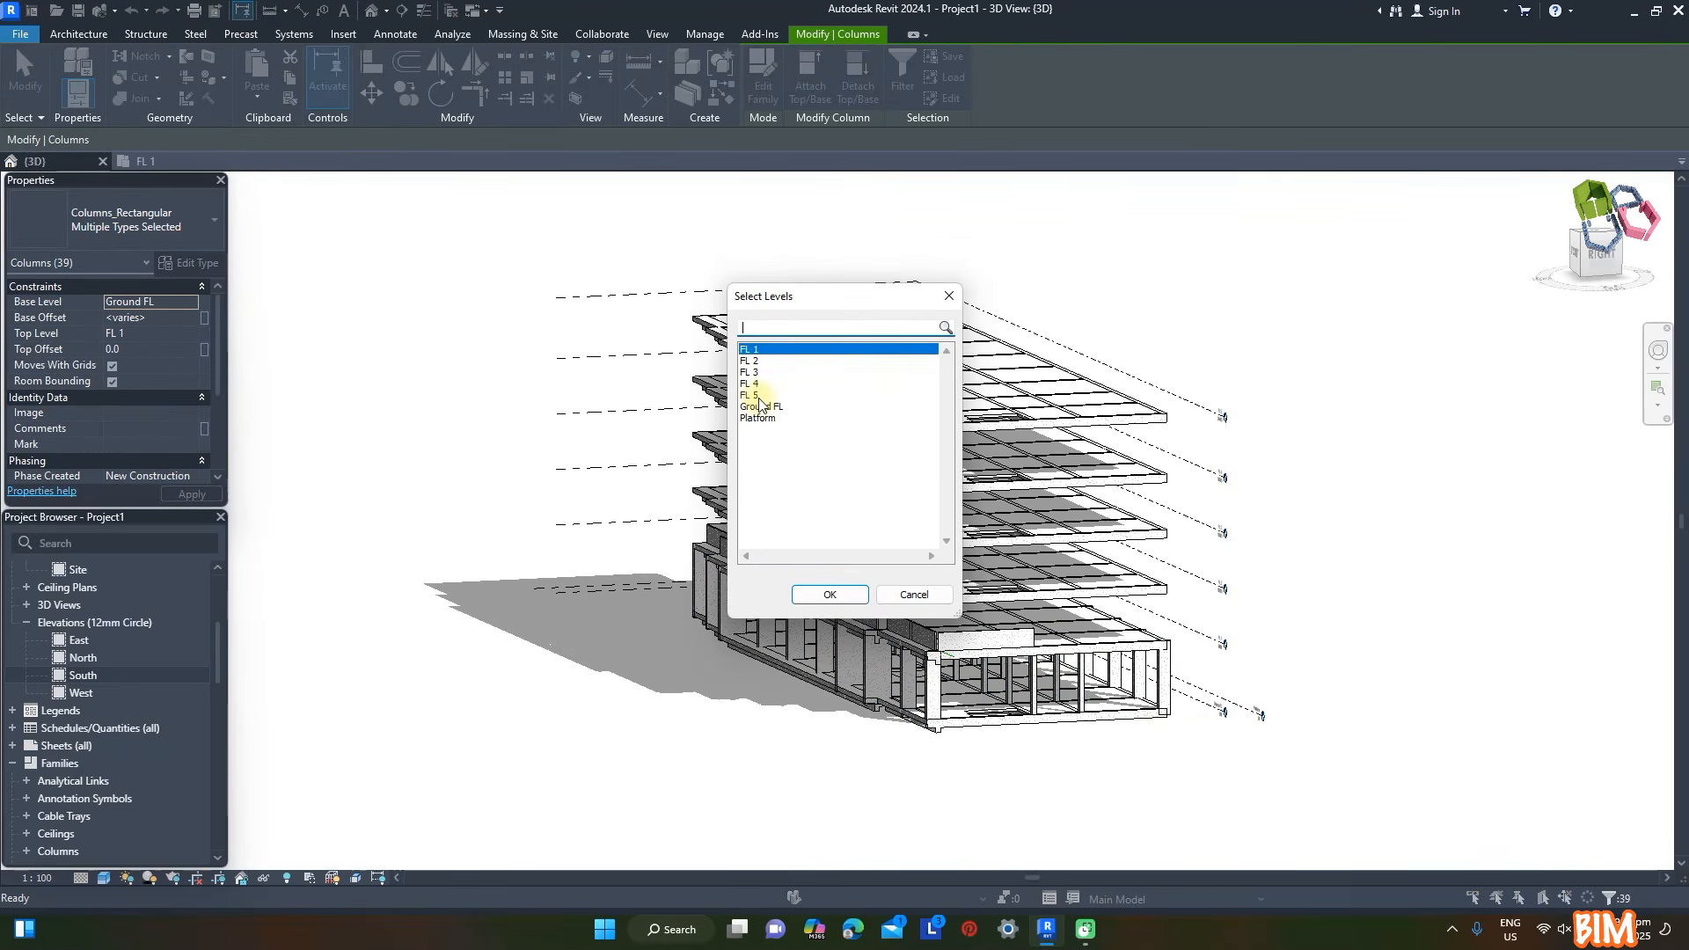
pyautogui.keyDown('shift'); pyautogui.click(758, 385); pyautogui.keyUp('shift')
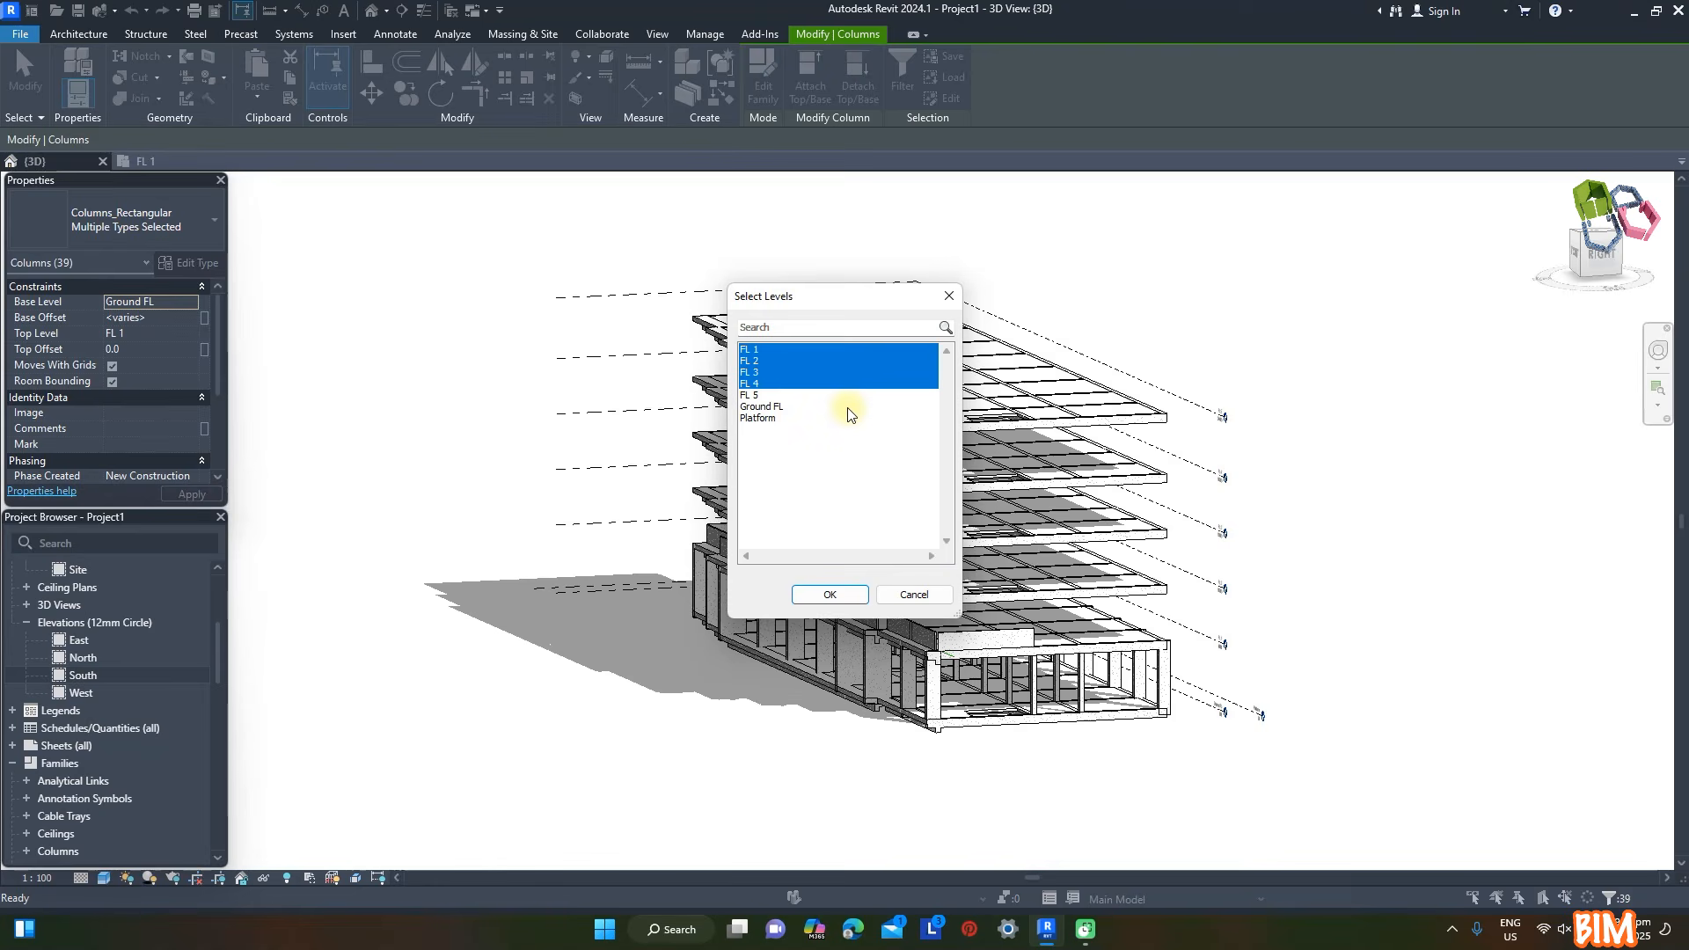
pyautogui.click(848, 593)
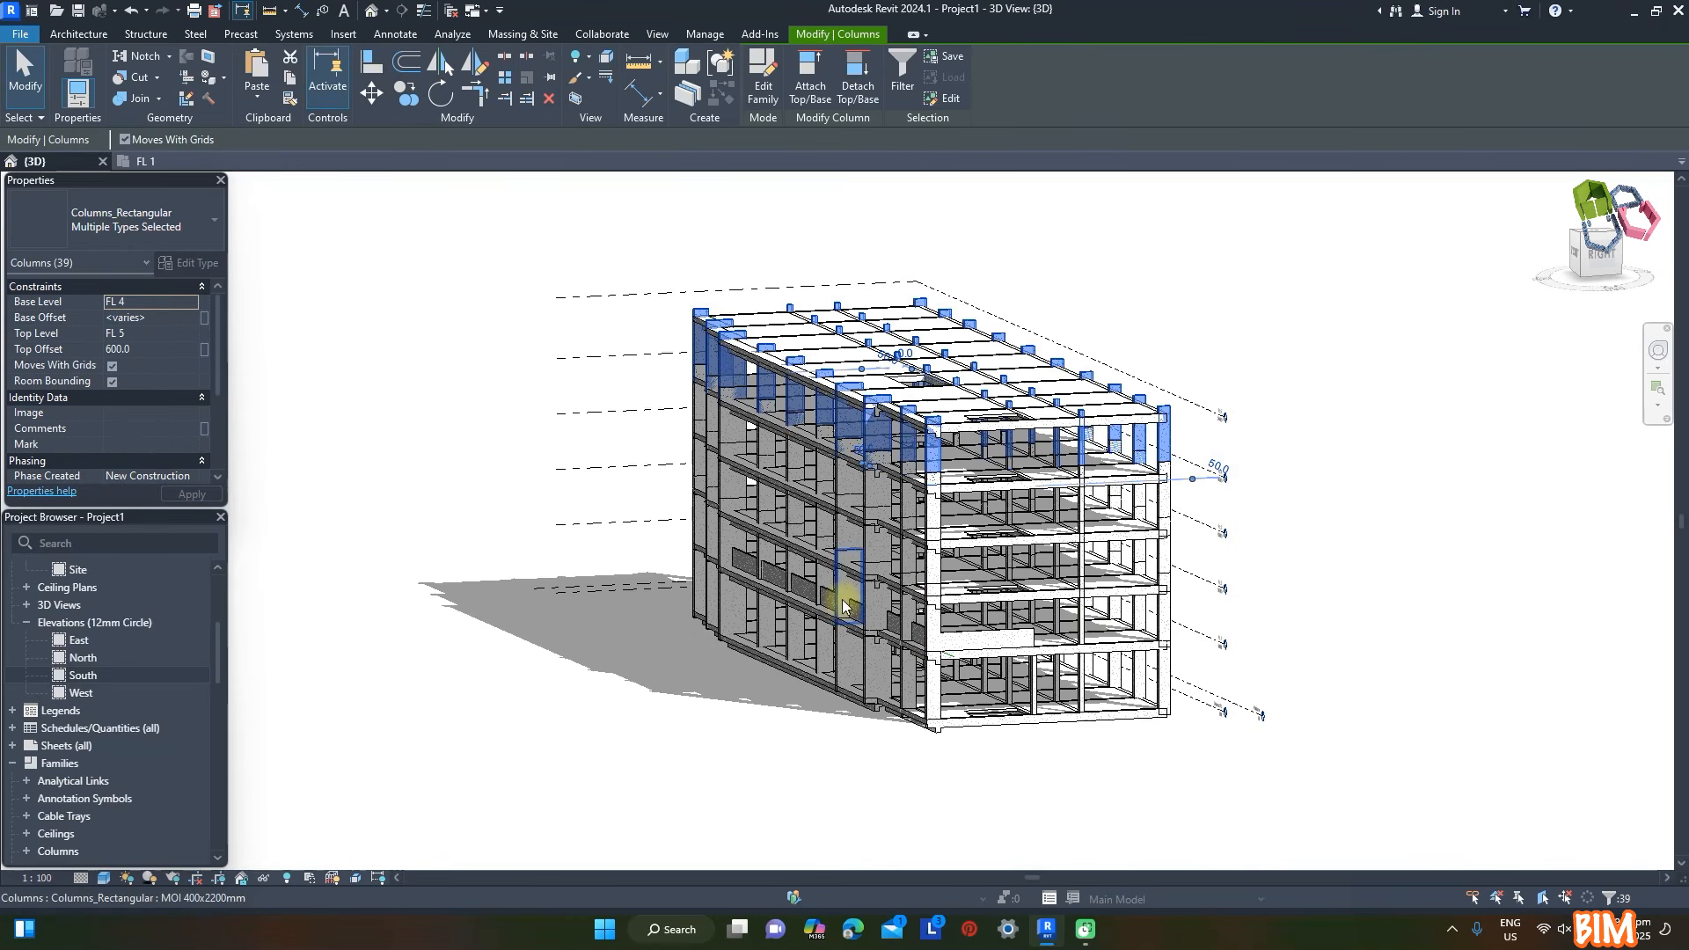
pyautogui.click(1366, 393)
# - Filter the front elements from FL 2 to FL 5 down to the L-shaped 400 x 800 mm beams and switch them to another beam type
pyautogui.keyDown('shift'); pyautogui.moveTo(1362, 479); pyautogui.dragTo(527, 347, button='middle'); pyautogui.keyUp('shift')
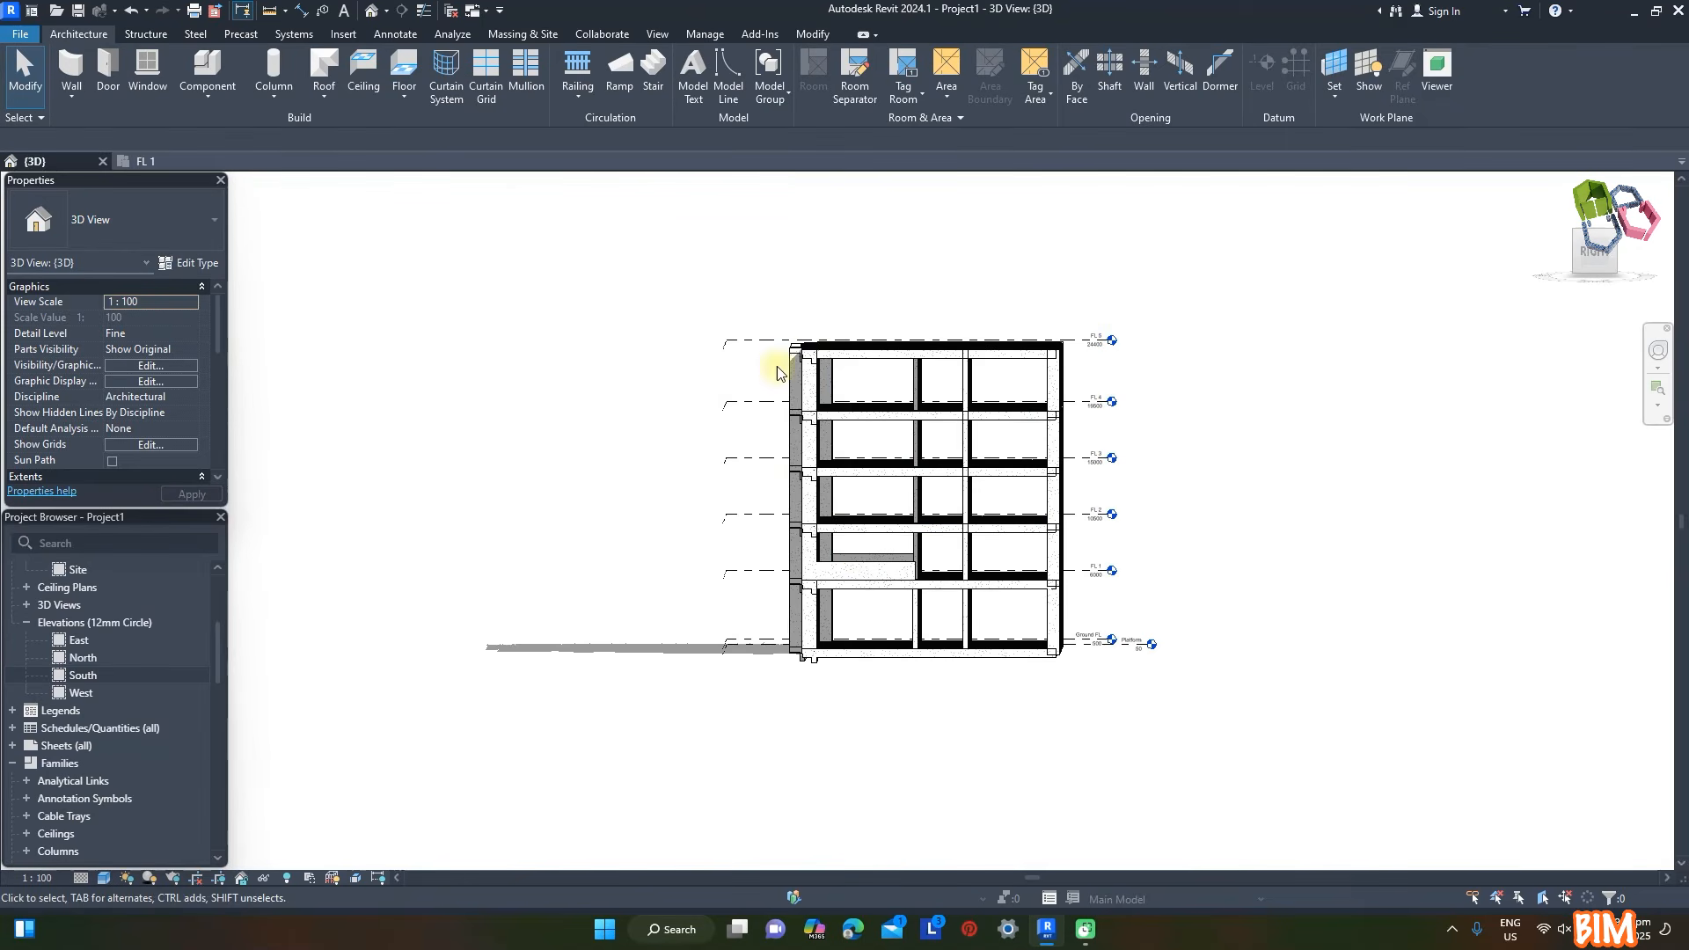
pyautogui.moveTo(770, 311); pyautogui.dragTo(859, 560)
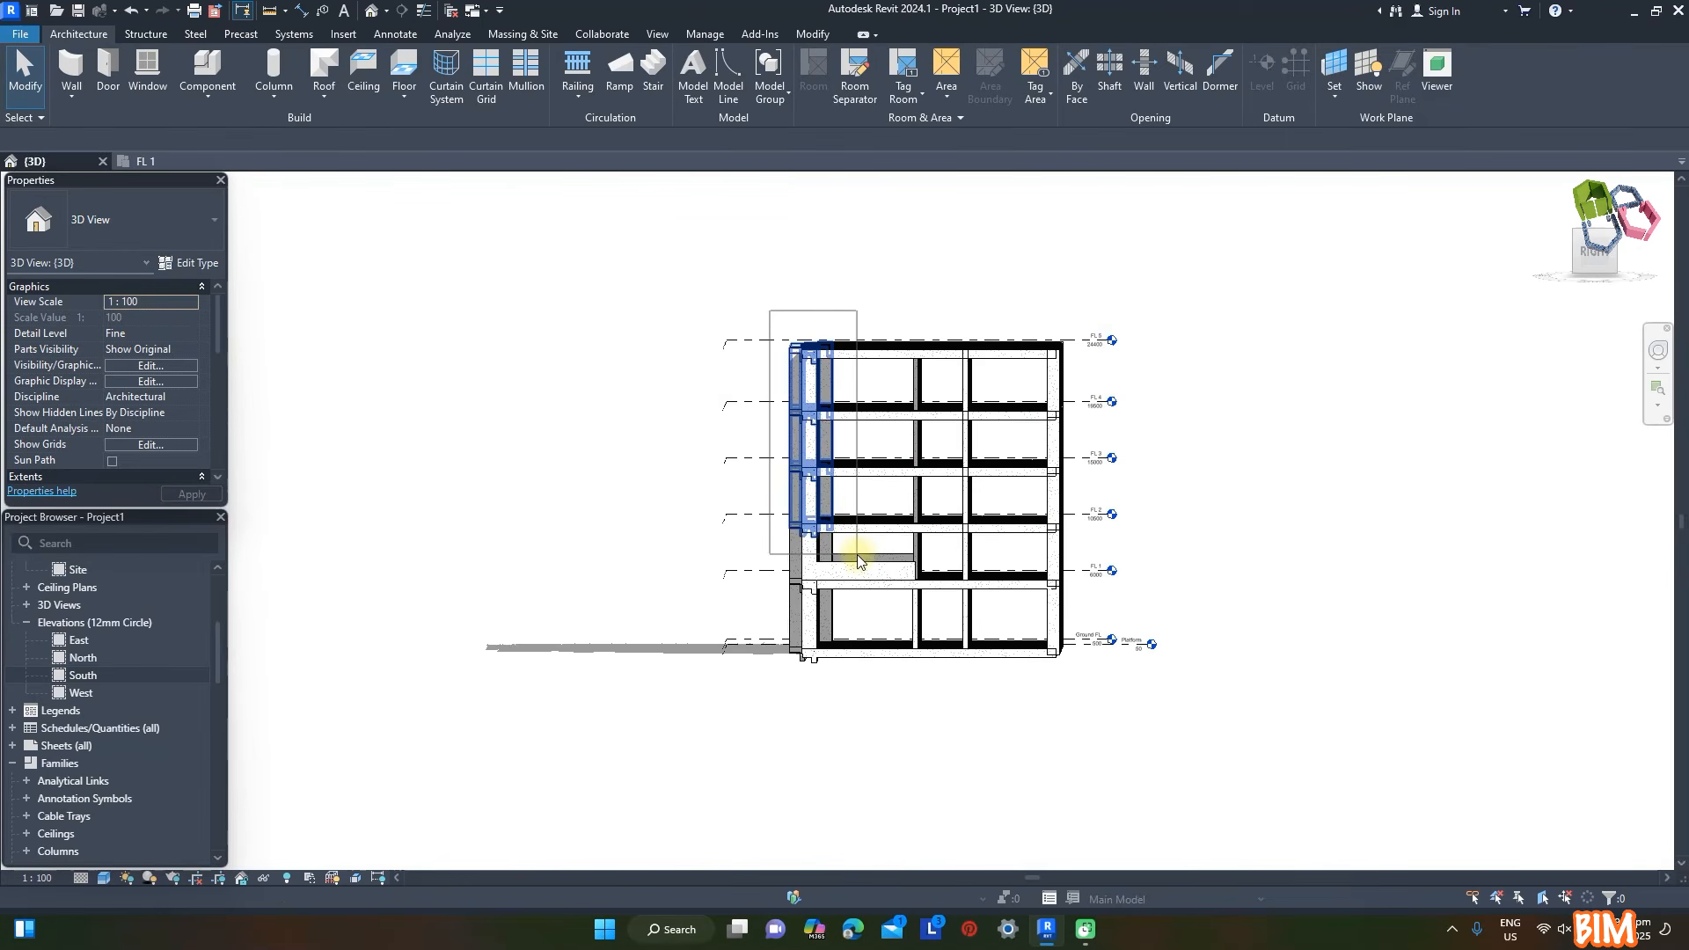
pyautogui.keyDown('shift'); pyautogui.moveTo(1161, 532); pyautogui.dragTo(1248, 592, button='middle'); pyautogui.keyUp('shift')
pyautogui.scroll(4, 799, 374)
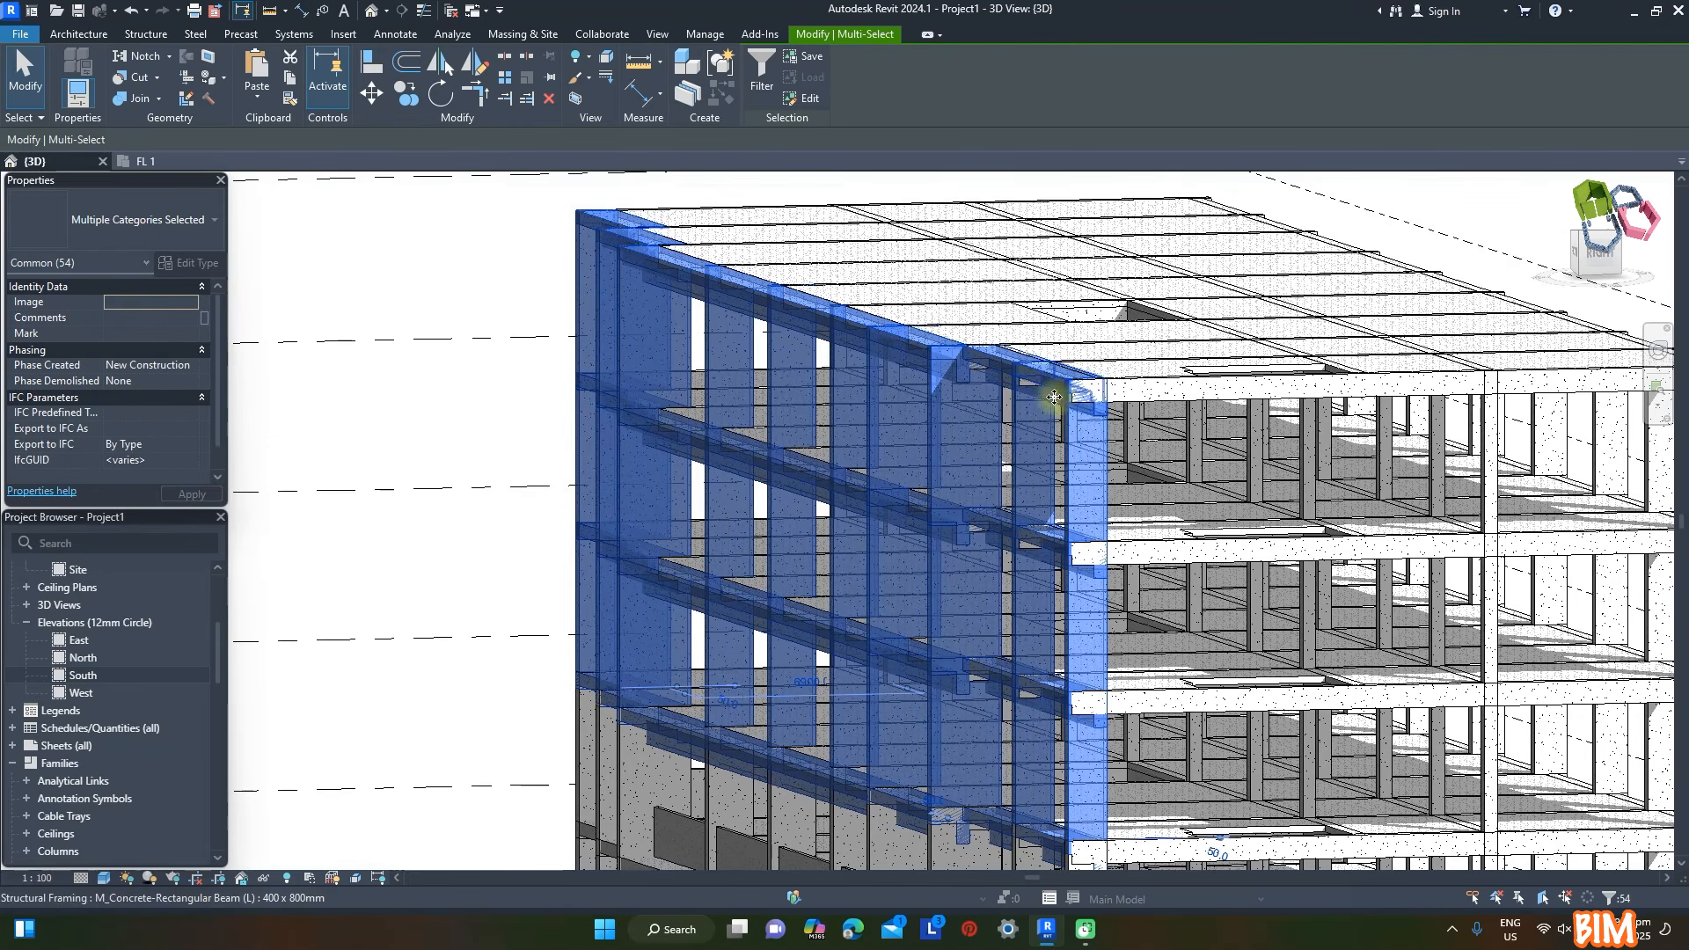
pyautogui.click(761, 70)
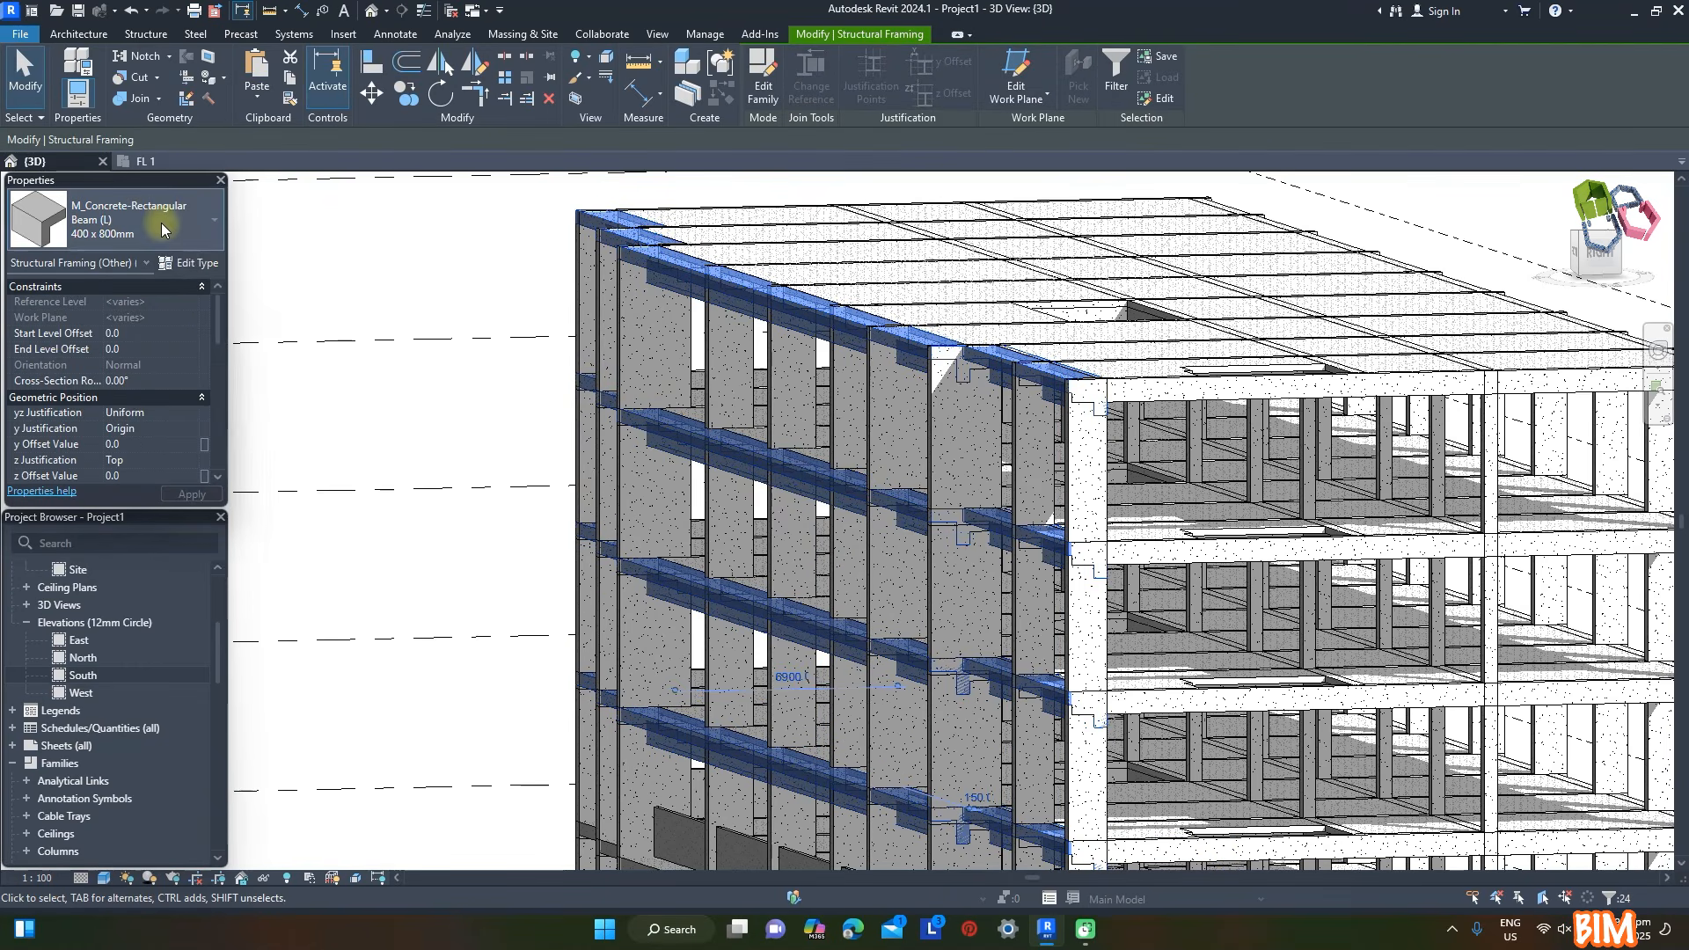
pyautogui.click(161, 224)
pyautogui.click(108, 464)
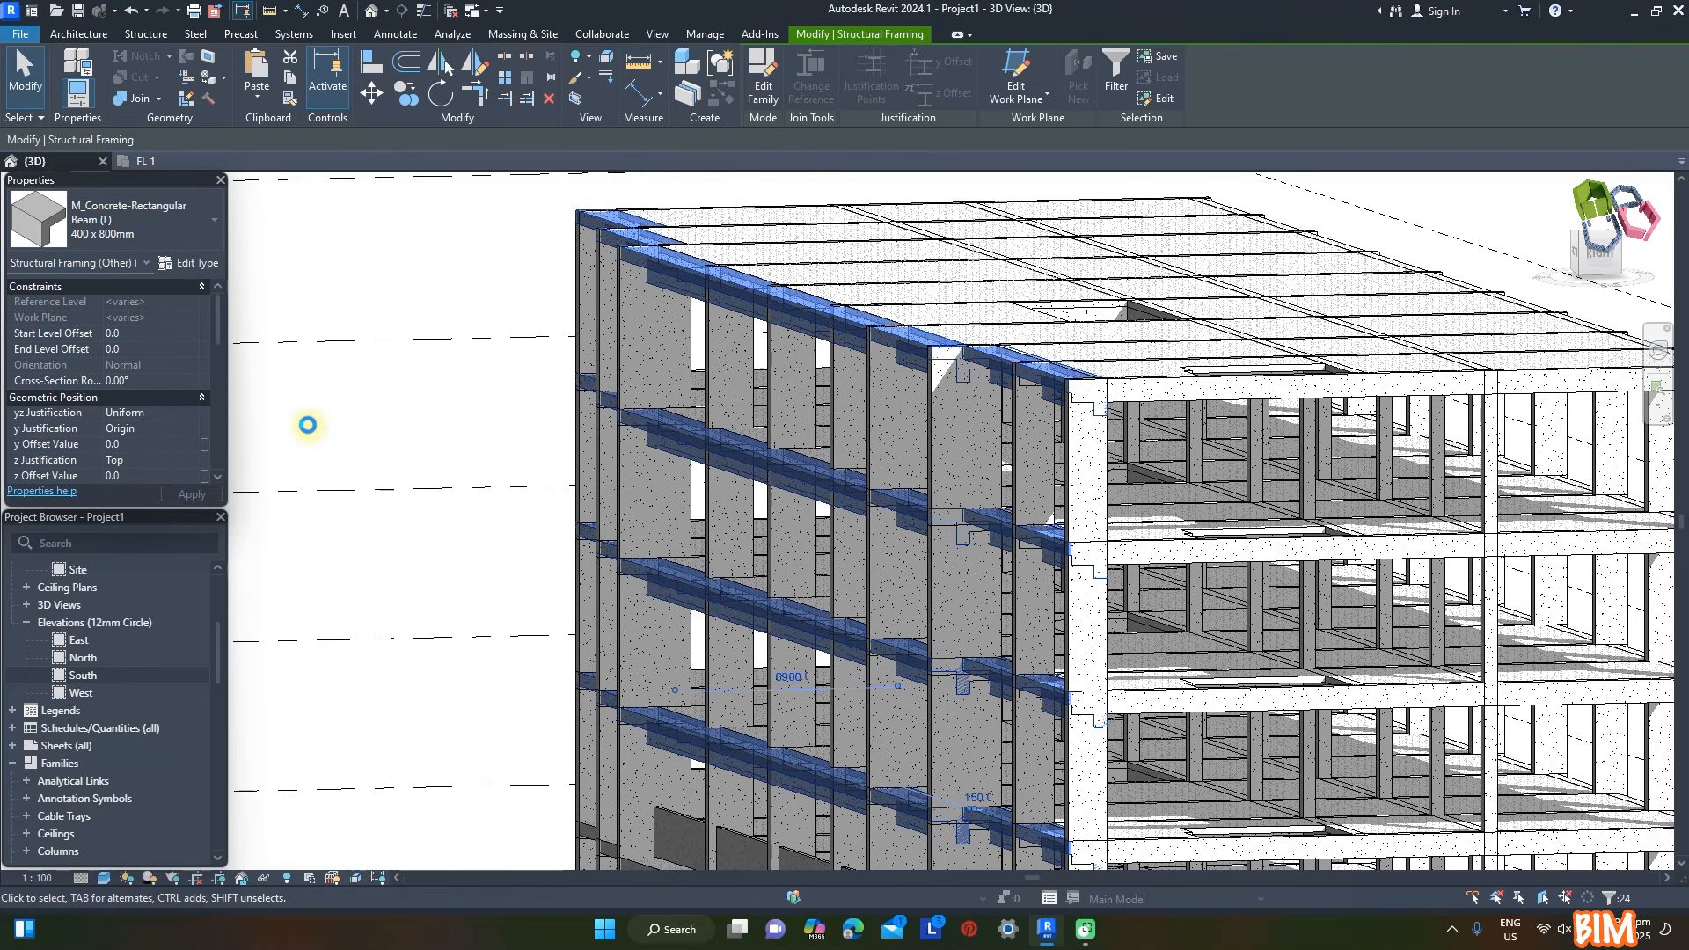
pyautogui.click(433, 308)
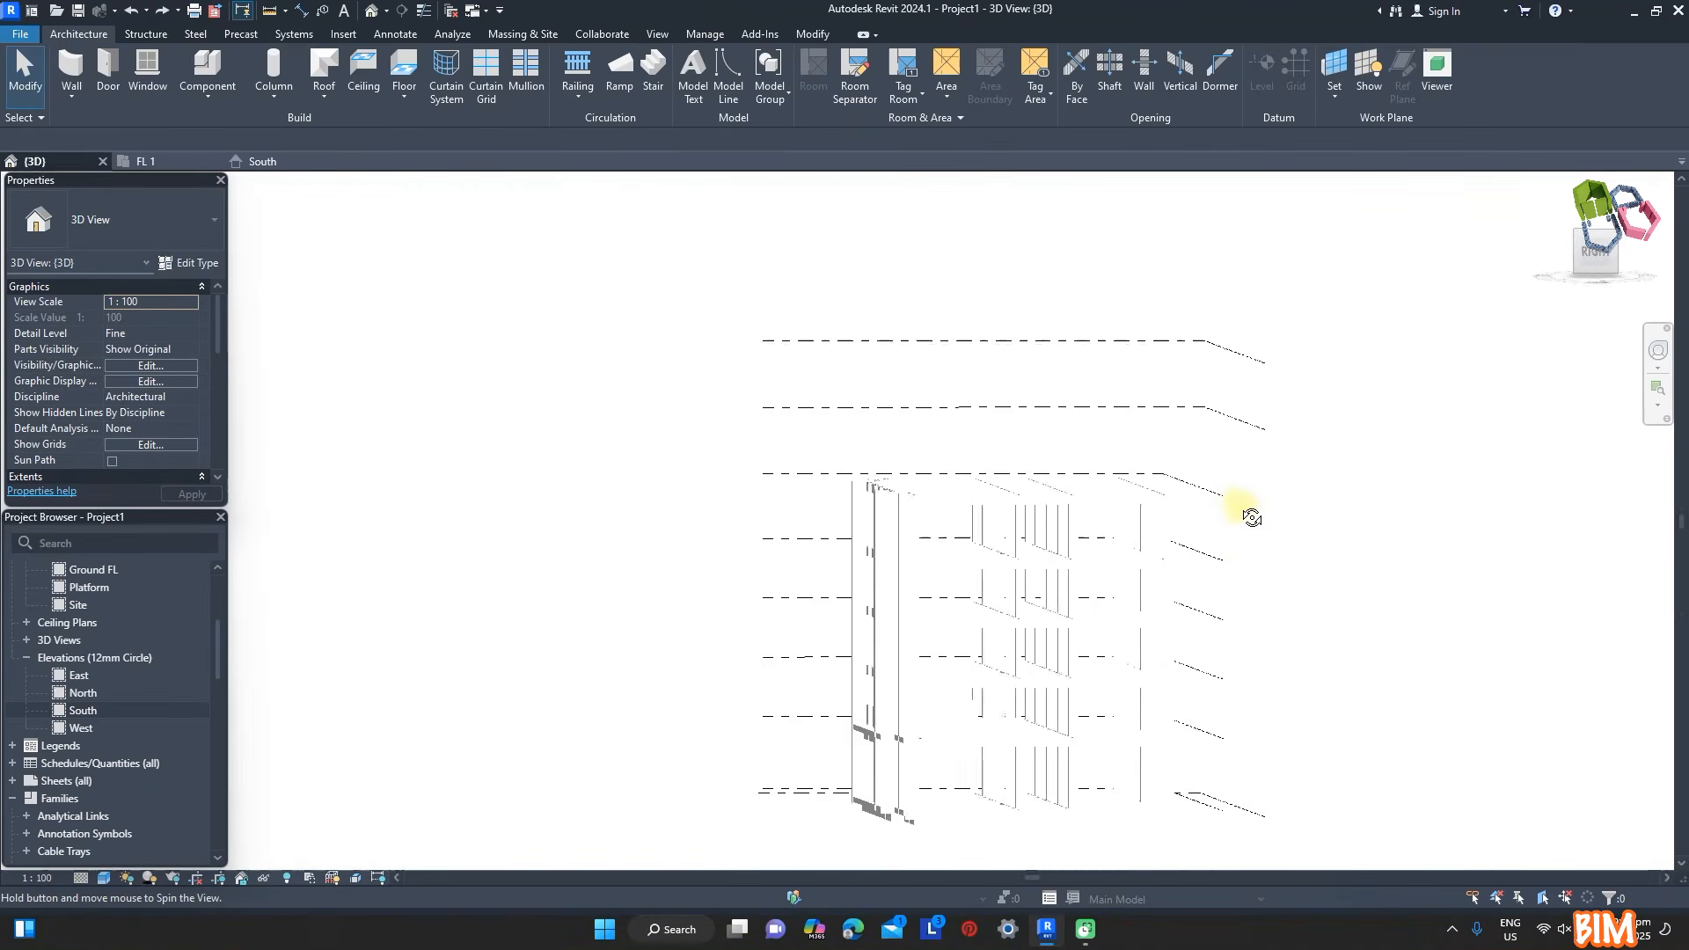
# - Copy the top storey's columns, floor and structural framing, excluding levels, and paste them aligned to FL 5 and FL 6
pyautogui.click(1165, 529)
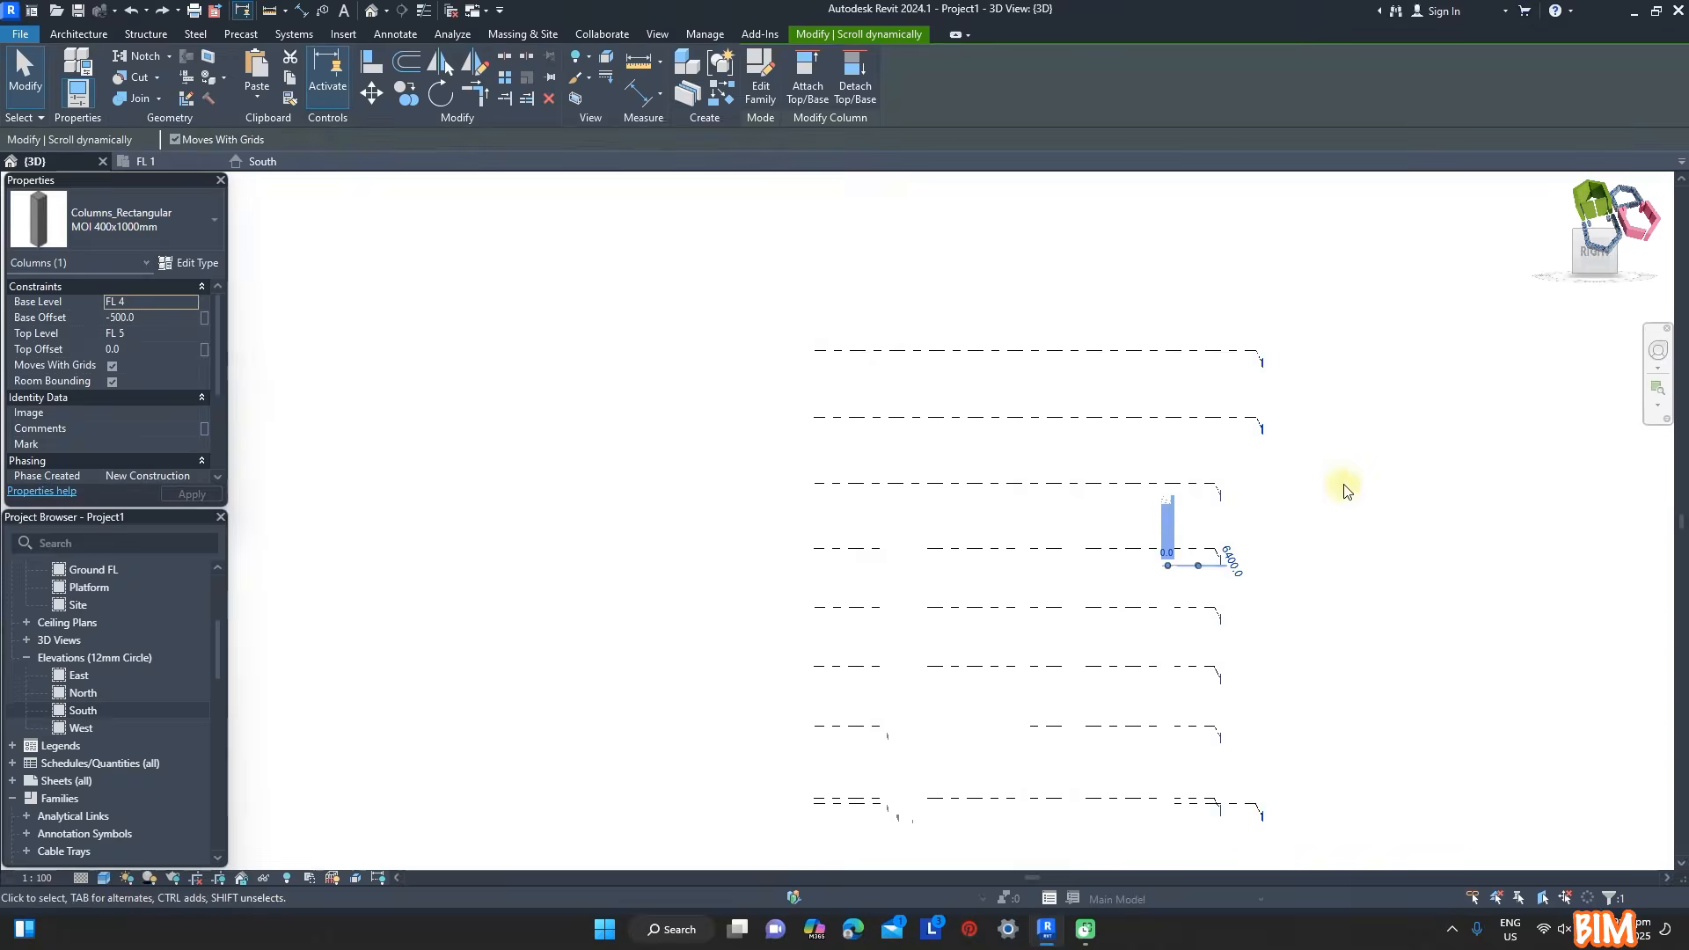
pyautogui.moveTo(1184, 514); pyautogui.dragTo(851, 469)
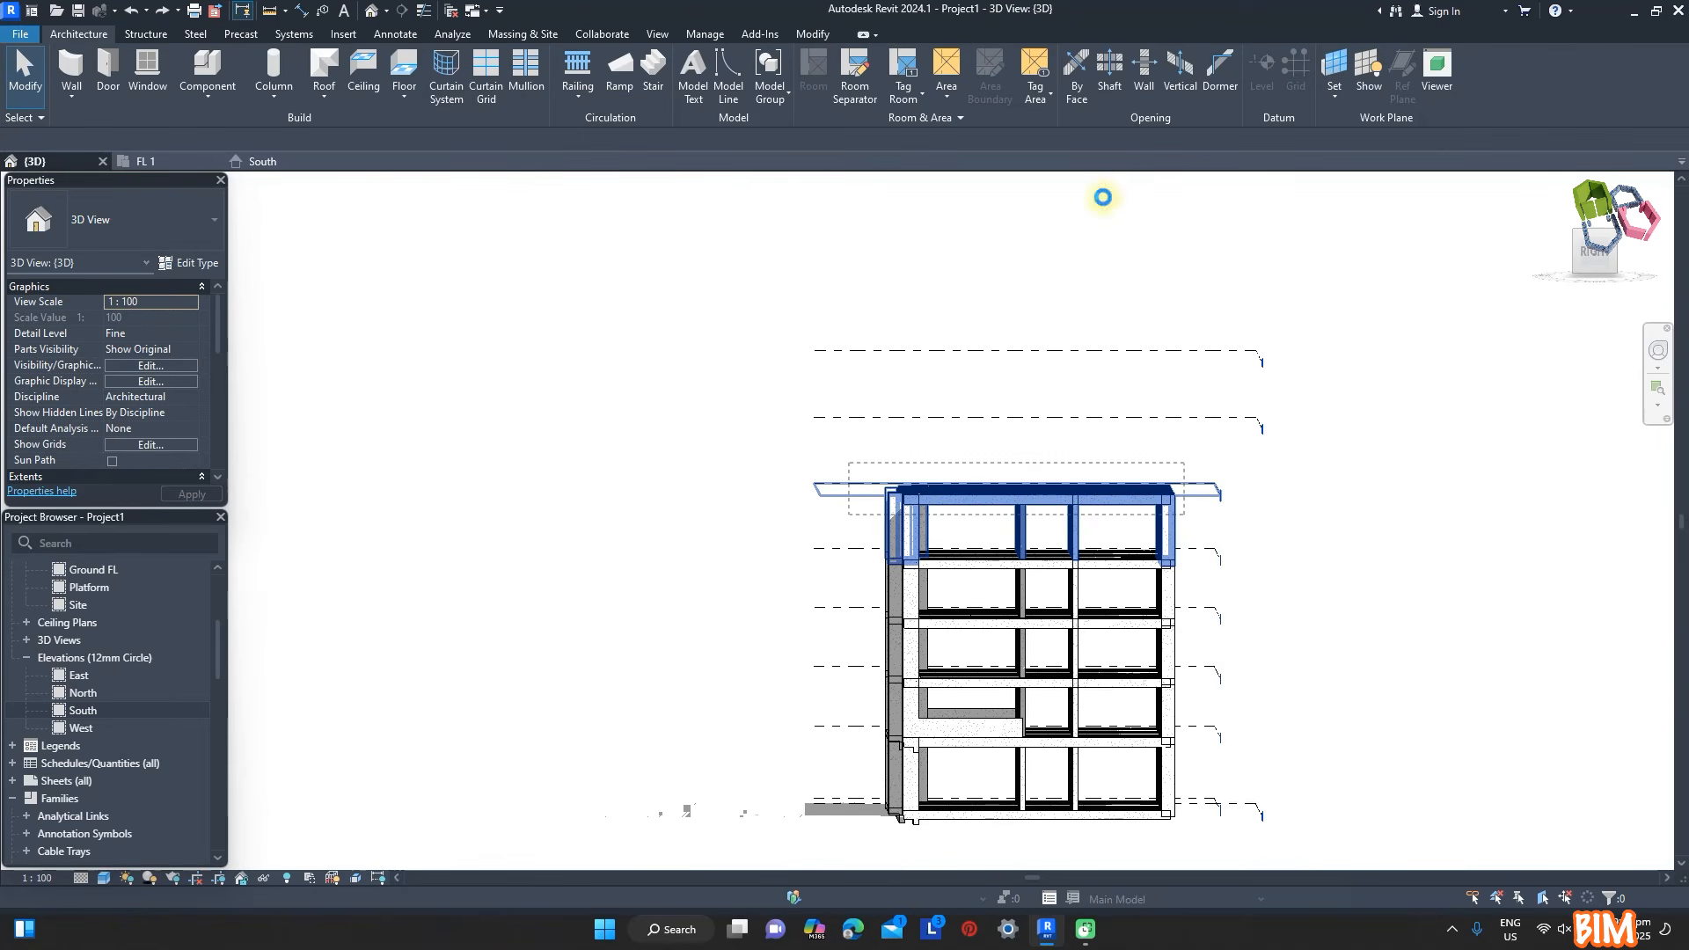
pyautogui.click(834, 75)
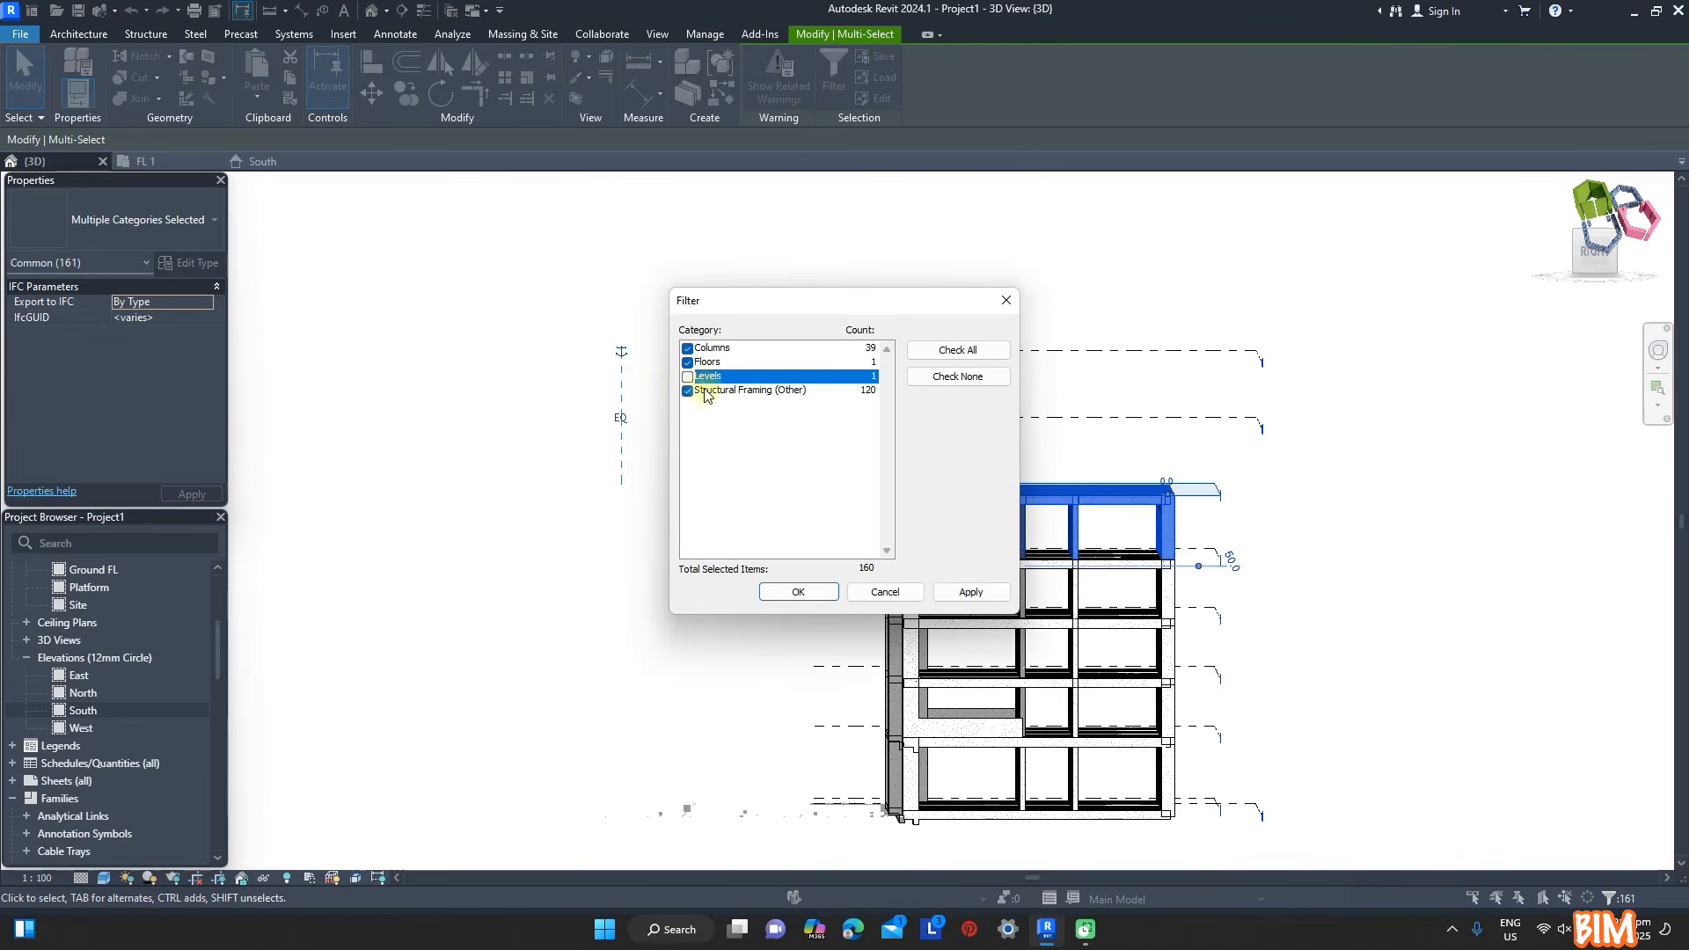
pyautogui.click(797, 592)
pyautogui.keyDown('shift'); pyautogui.moveTo(1327, 539); pyautogui.dragTo(1397, 512, button='middle'); pyautogui.keyUp('shift')
pyautogui.click(290, 79)
pyautogui.click(256, 98)
pyautogui.click(278, 156)
pyautogui.click(752, 395)
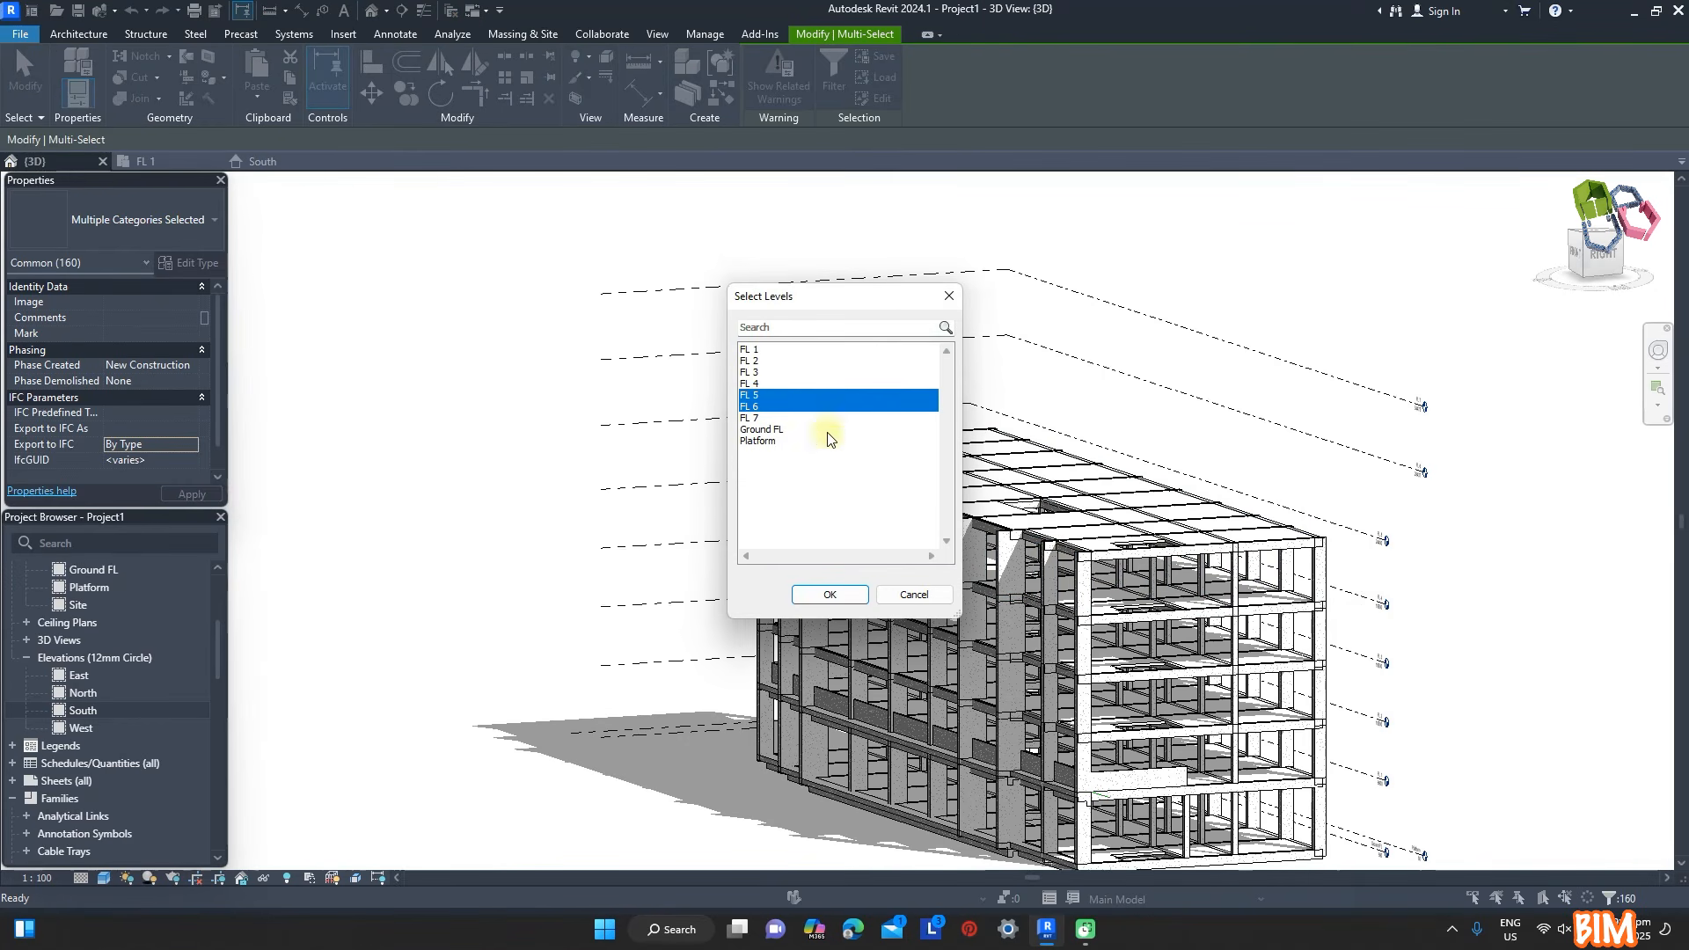
pyautogui.click(943, 589)
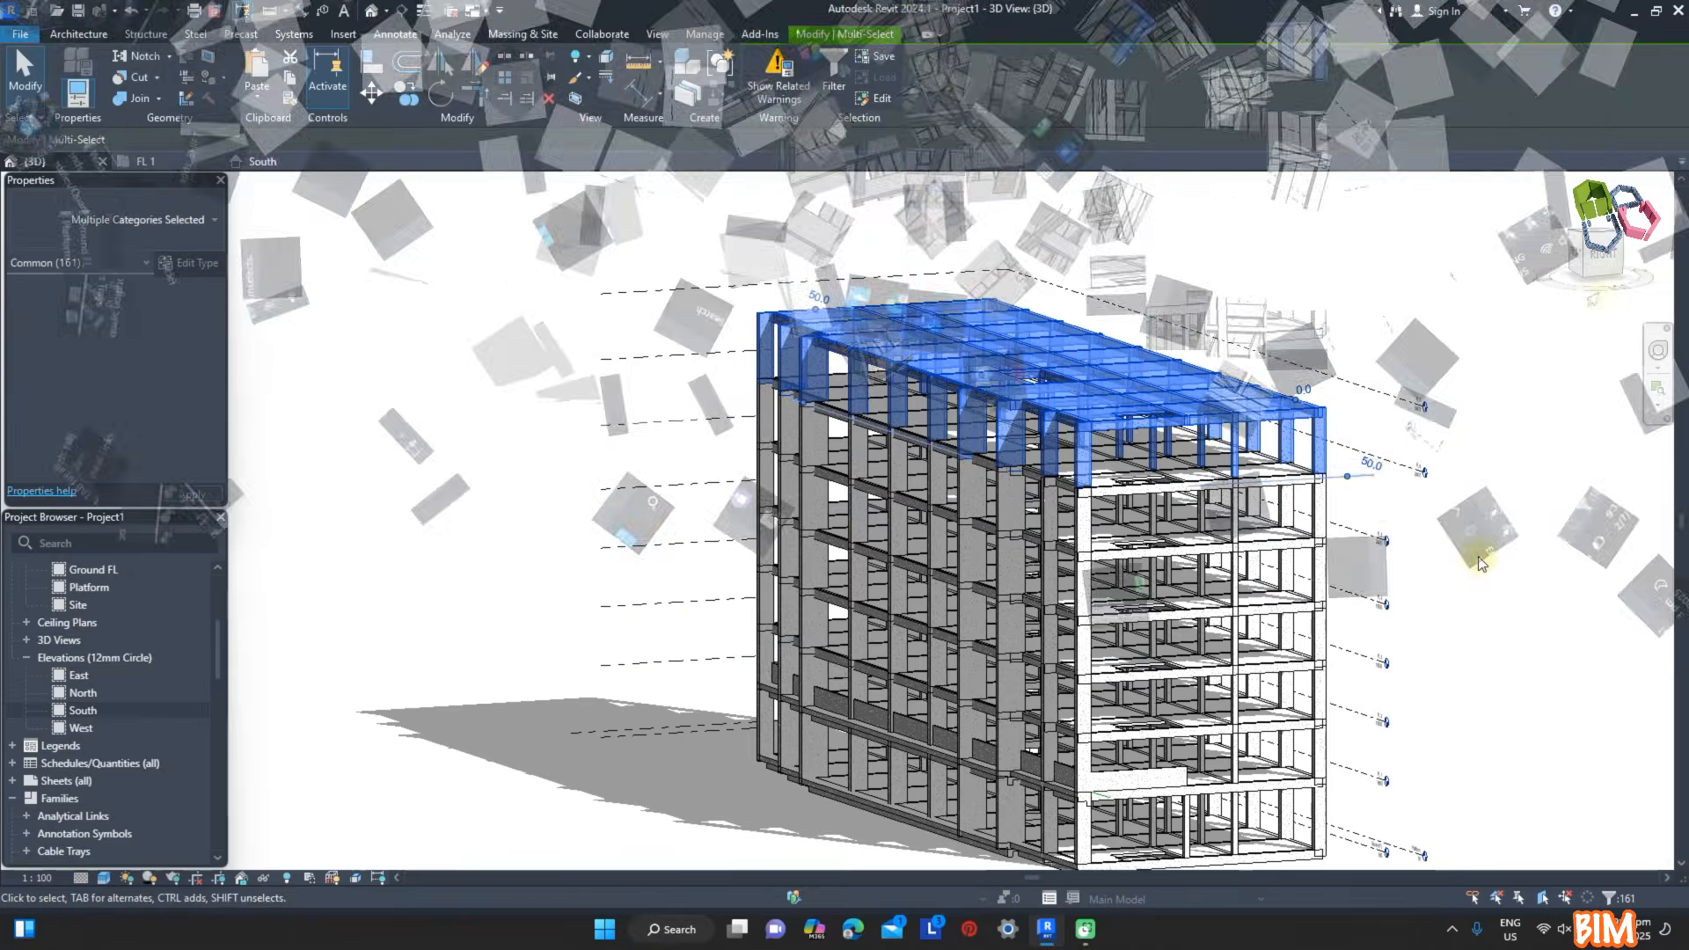
pyautogui.click(1480, 559)
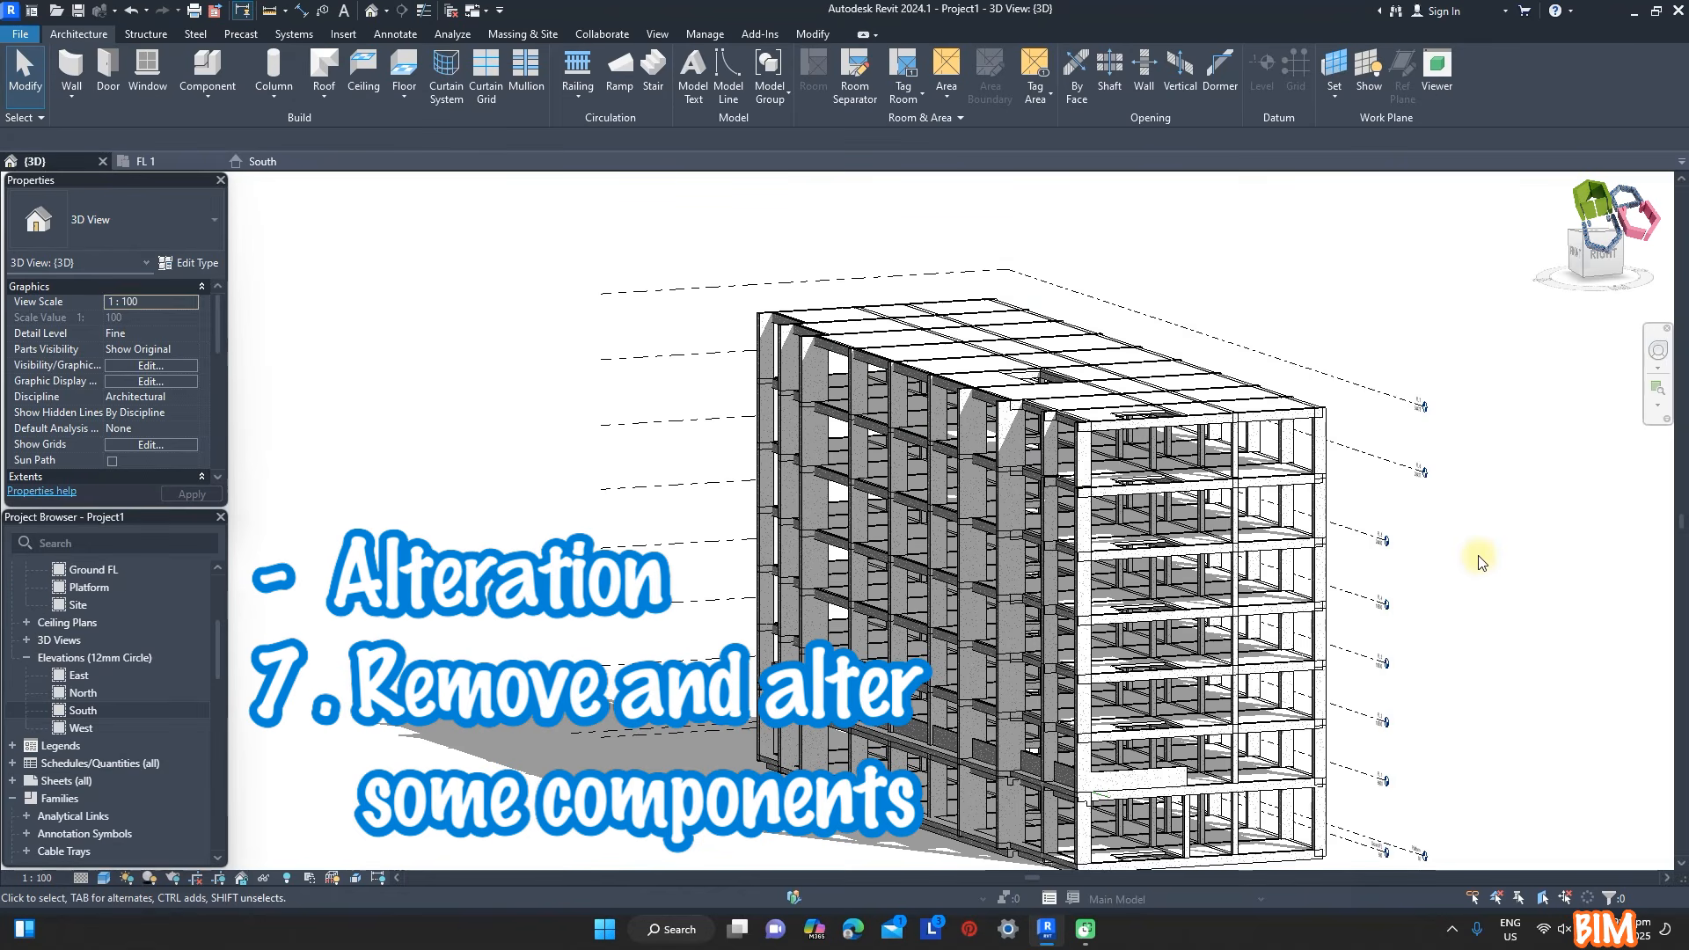
pyautogui.keyDown('shift'); pyautogui.moveTo(572, 320); pyautogui.dragTo(639, 383, button='middle'); pyautogui.keyUp('shift')
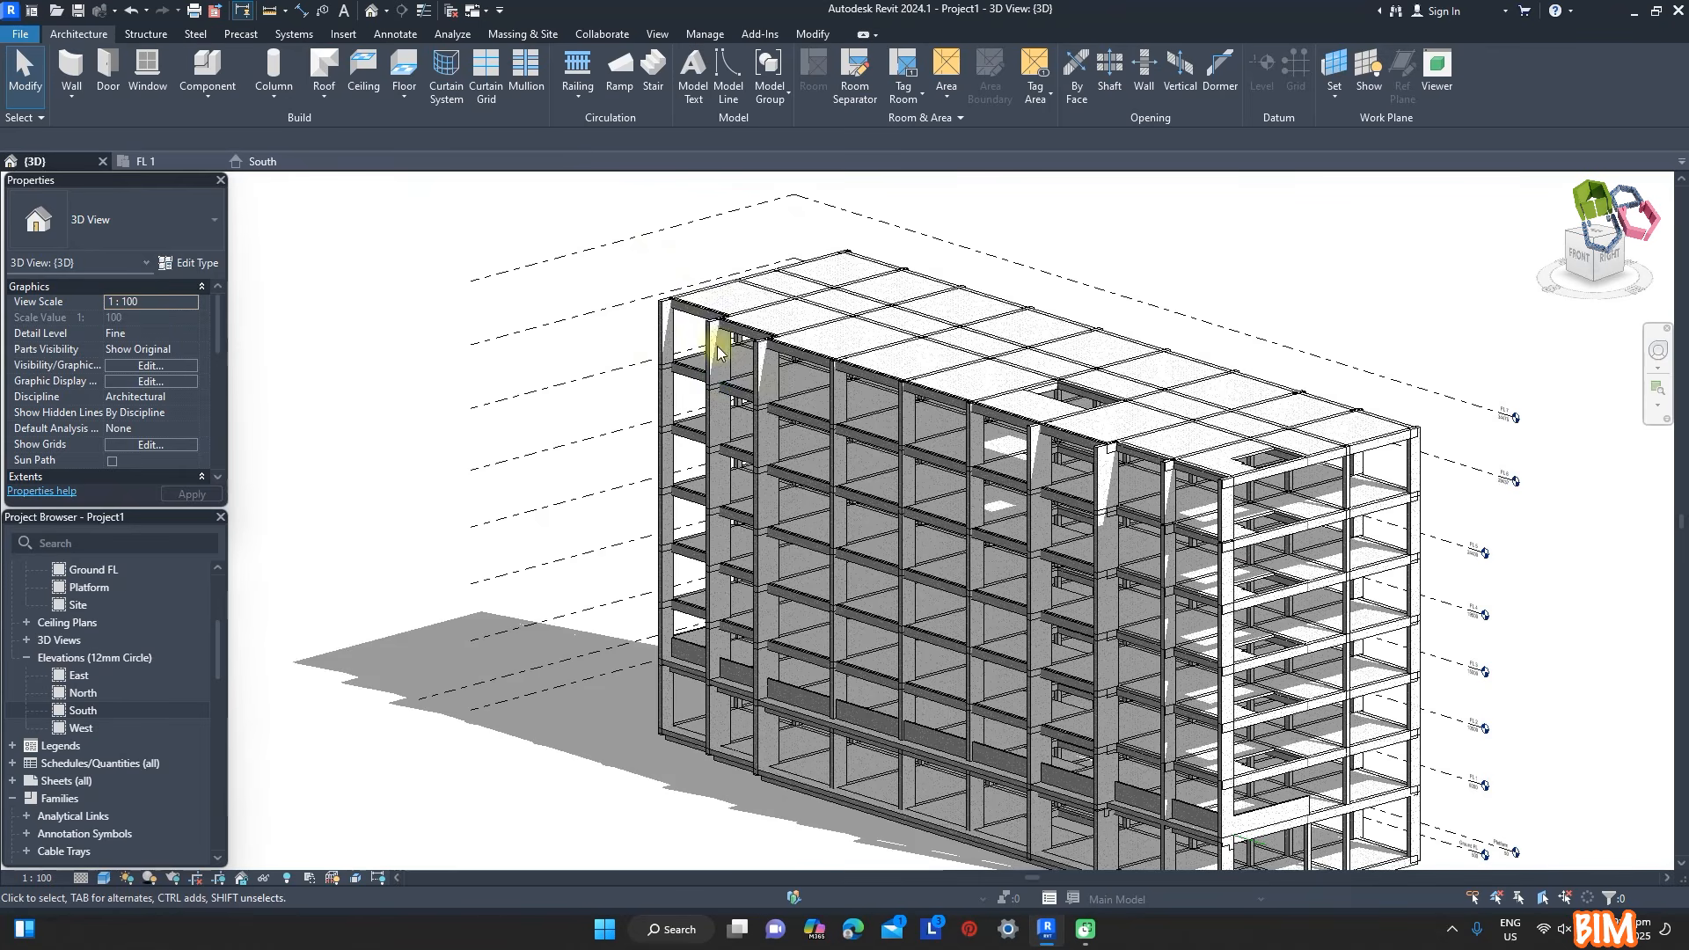
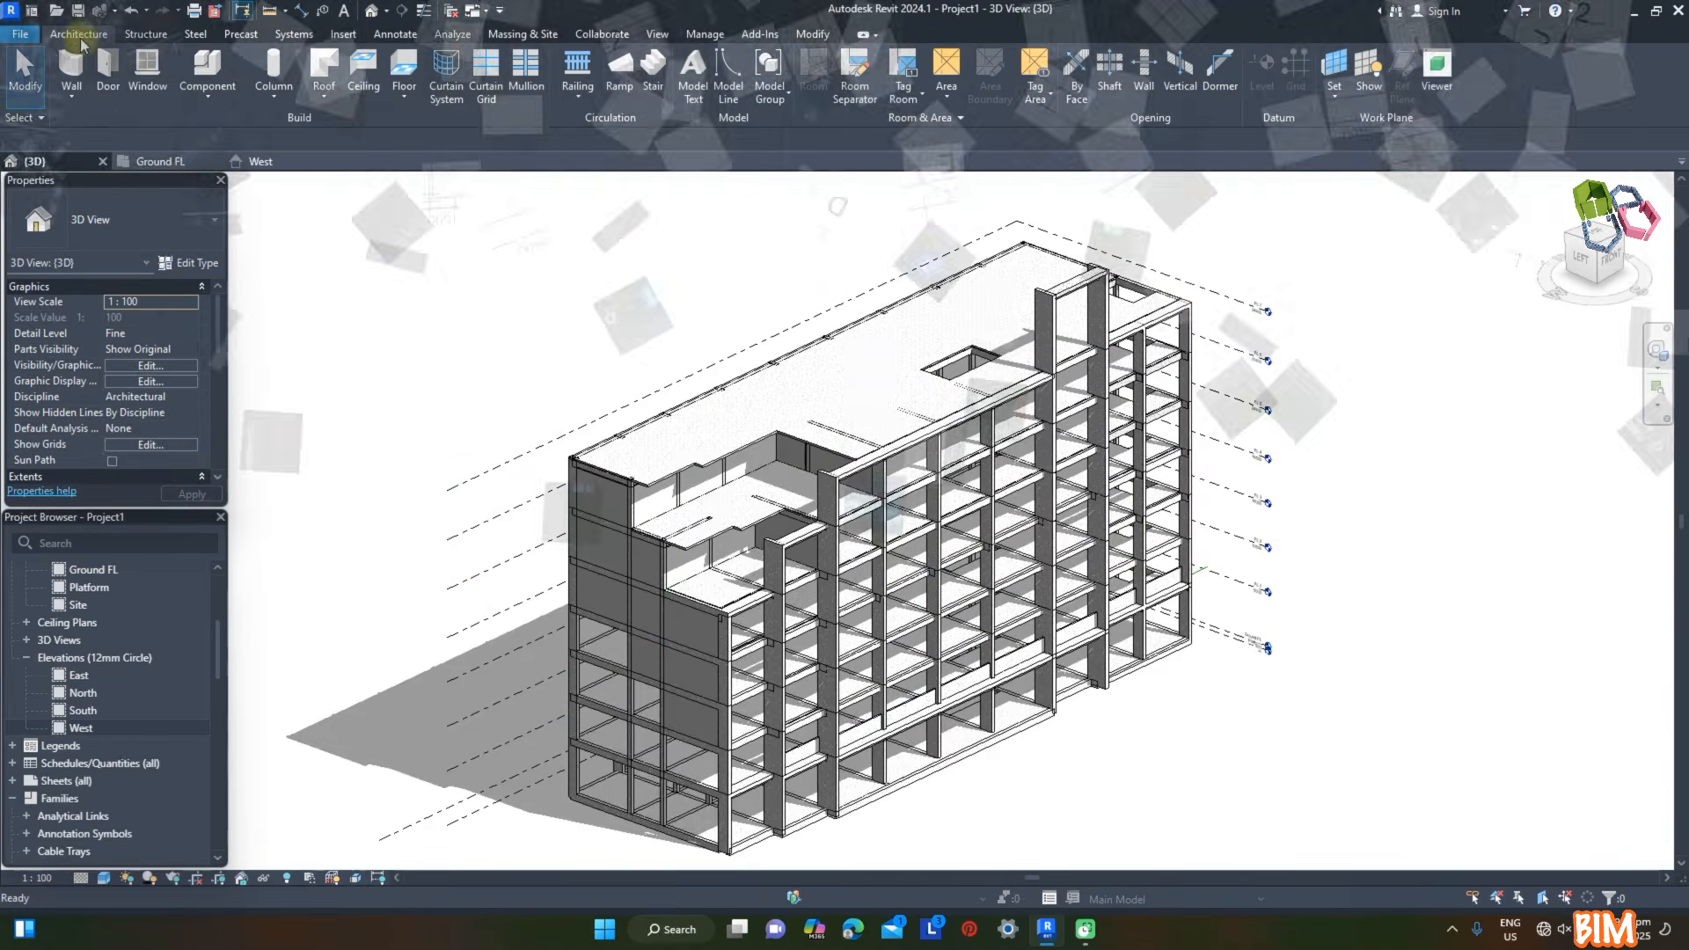
# - Start an in-place model in the Structural Connections category and name it Structural Connections Lobby
pyautogui.click(208, 88)
pyautogui.click(234, 171)
pyautogui.scroll(-10, 763, 425)
pyautogui.scroll(-3, 763, 426)
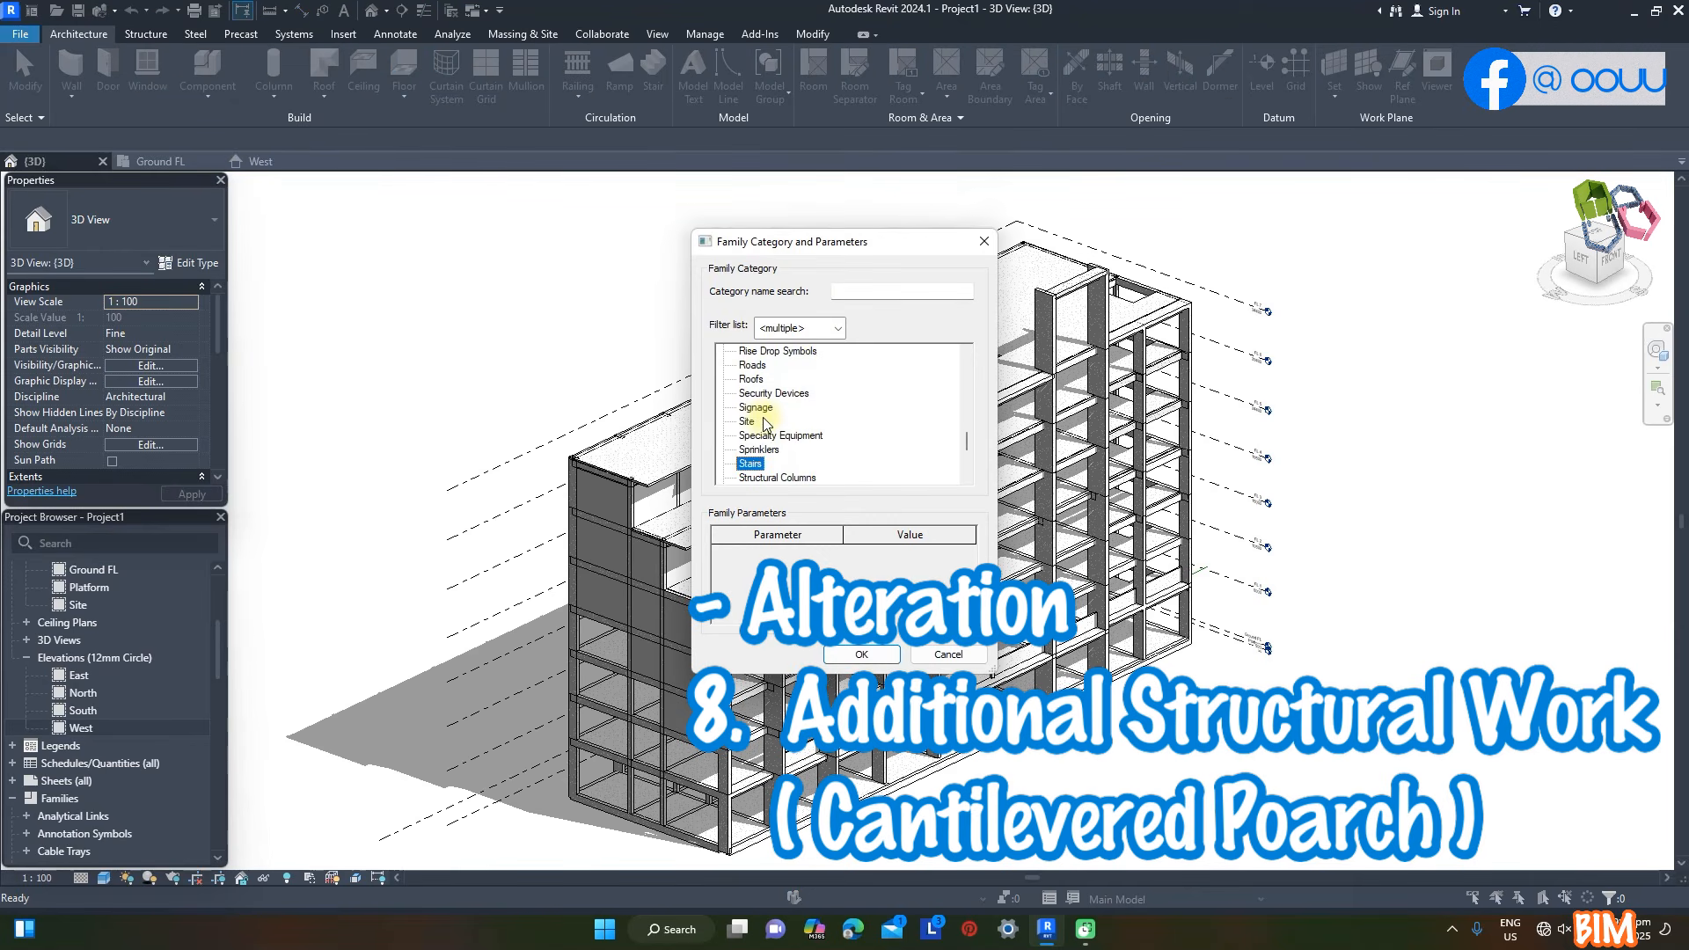
pyautogui.click(862, 655)
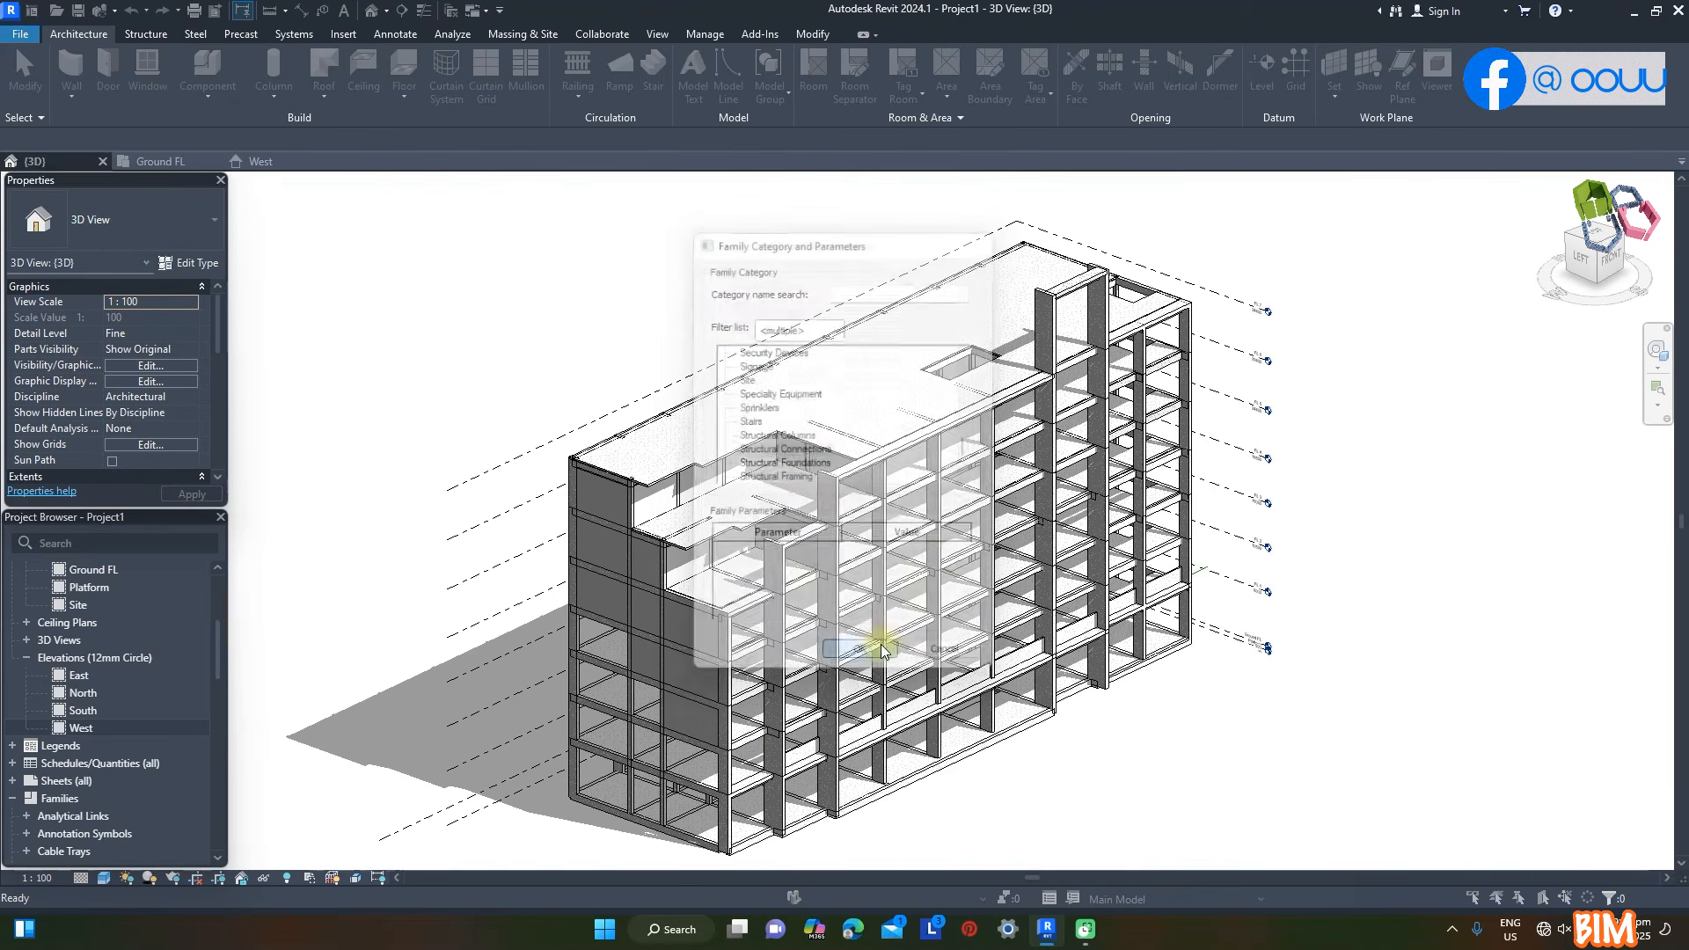
pyautogui.click(1376, 435)
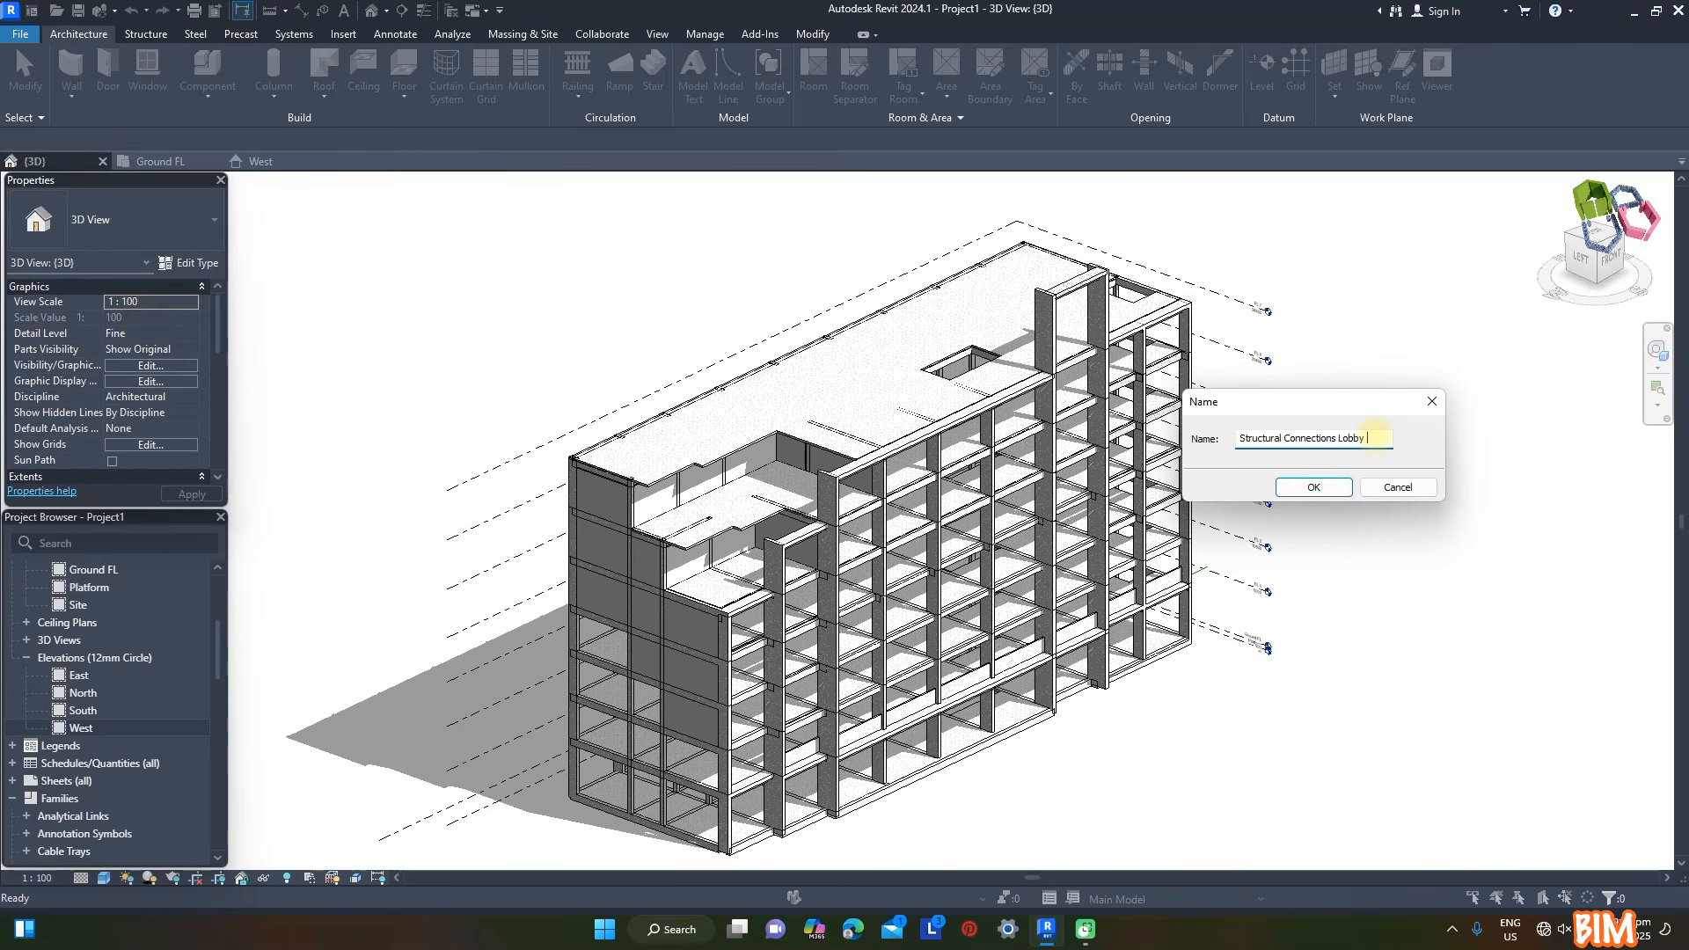
pyautogui.click(1314, 487)
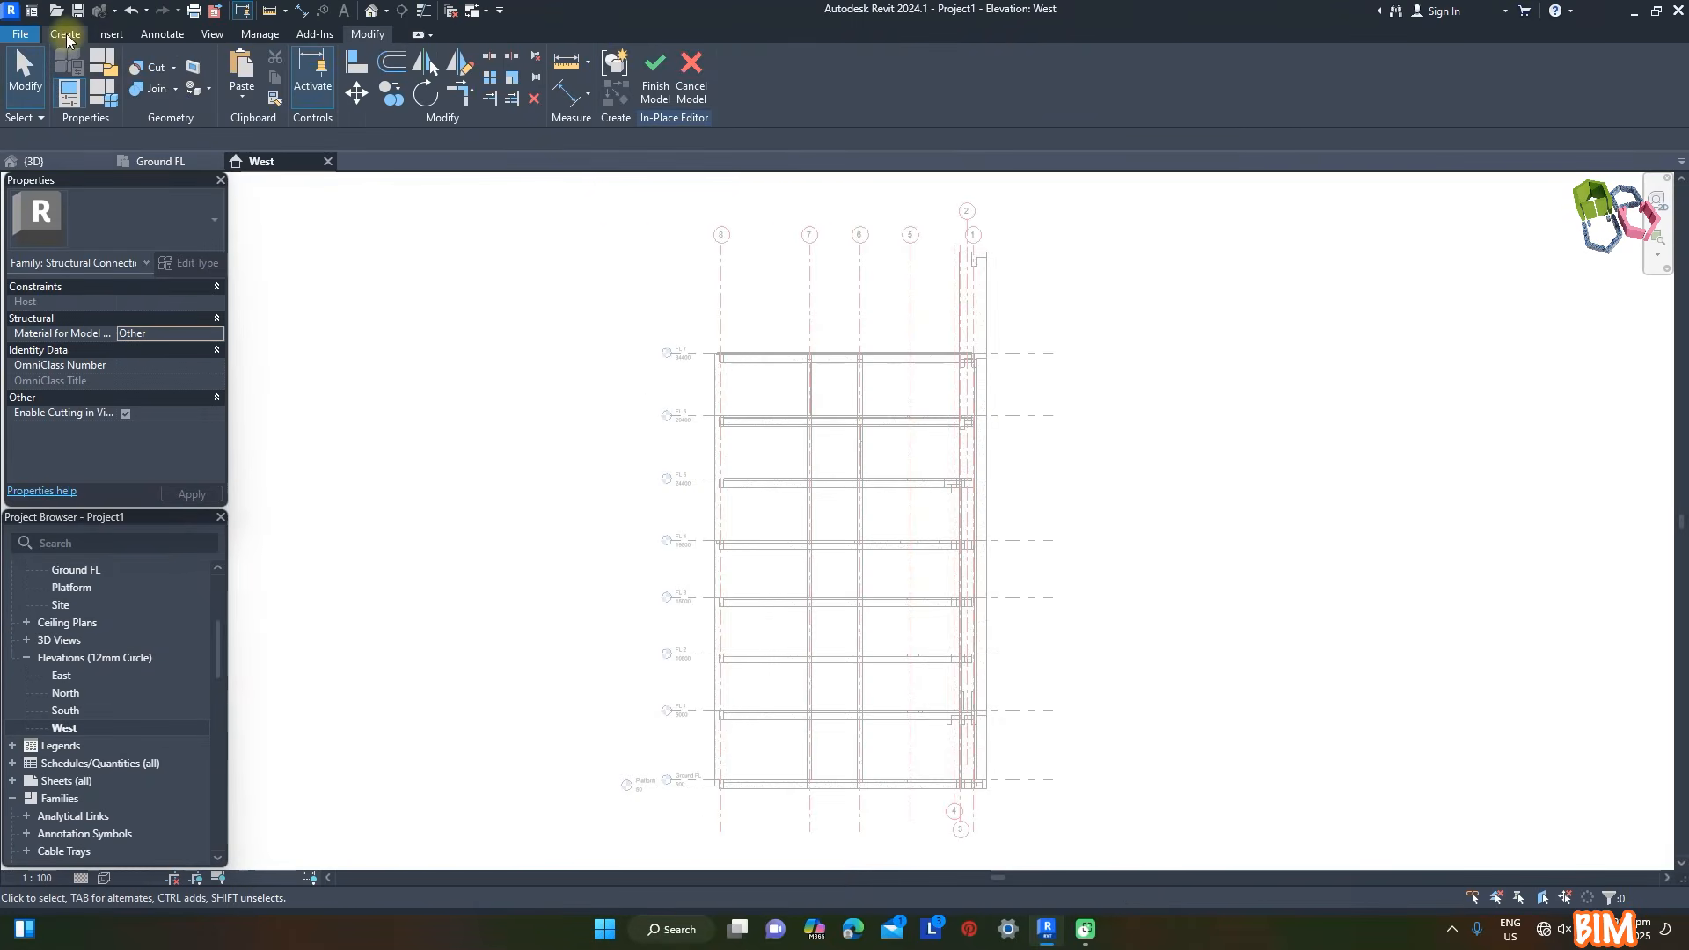
# - Start an extrusion for the cantilever bracket in the West elevation and set its work plane to Grid : G
pyautogui.click(65, 35)
pyautogui.click(148, 75)
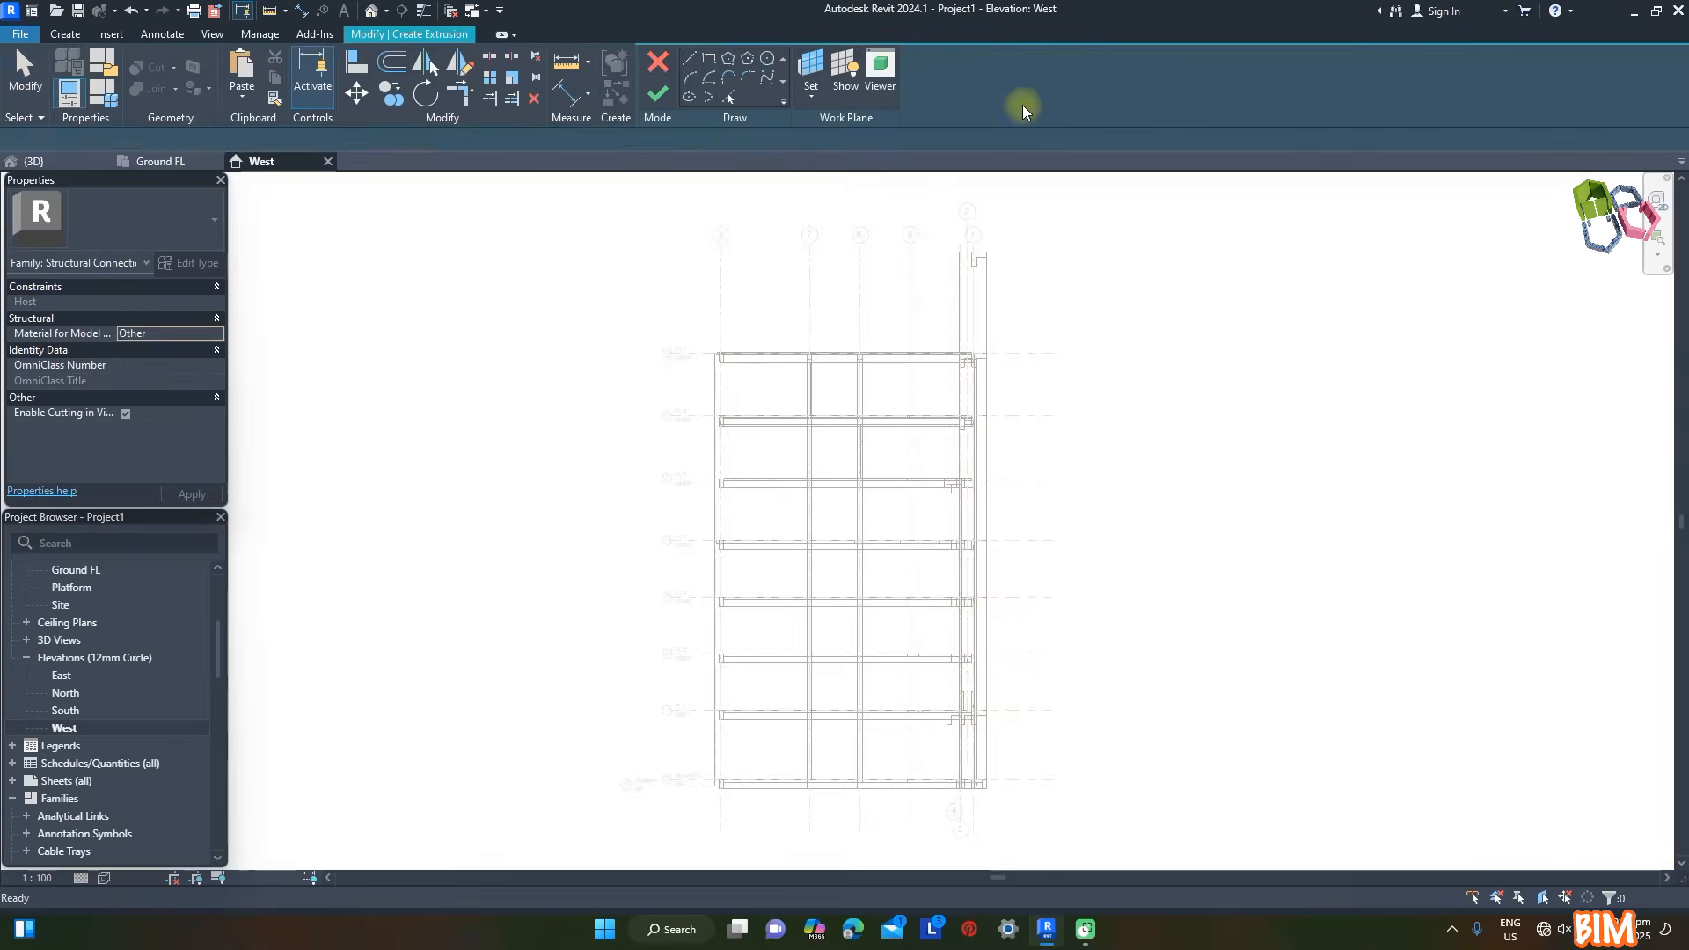
pyautogui.click(810, 96)
pyautogui.click(837, 130)
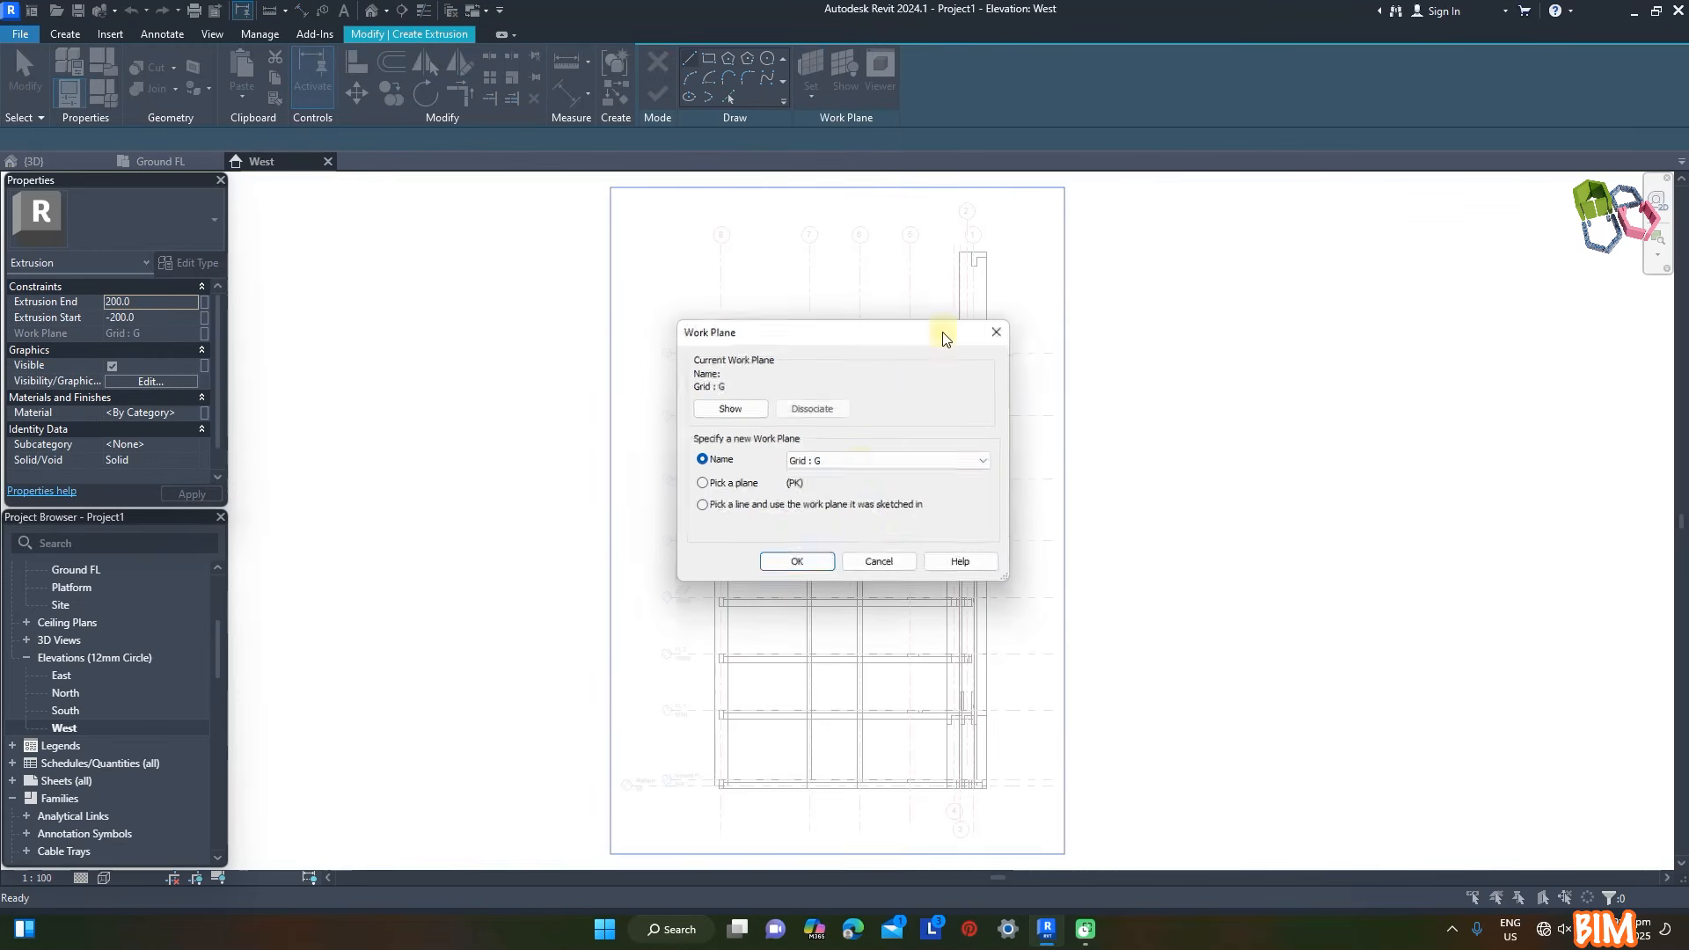
pyautogui.click(862, 463)
pyautogui.click(836, 478)
pyautogui.click(915, 462)
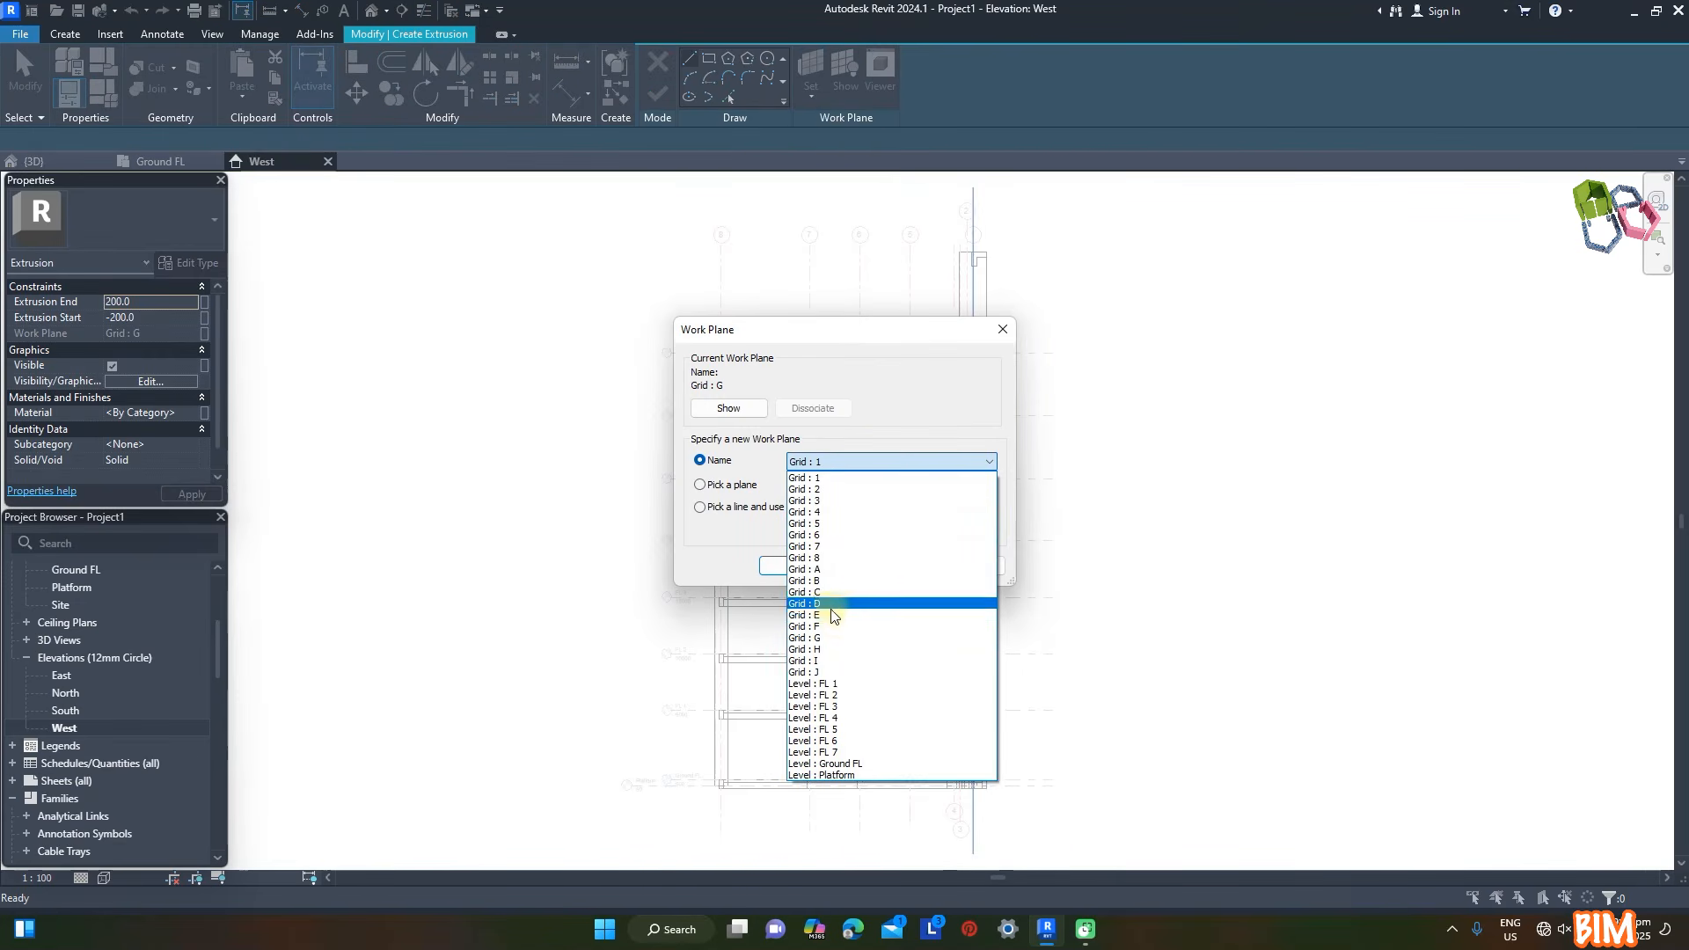
pyautogui.click(827, 638)
pyautogui.click(816, 568)
# - Sketch a 6000 x 800 mm rectangle outward from the front column face and reshape it into an upward-tapering cantilever bracket profile
pyautogui.scroll(4, 1002, 804)
pyautogui.click(709, 59)
pyautogui.scroll(1, 924, 527)
pyautogui.click(919, 504)
pyautogui.scroll(2, 1080, 563)
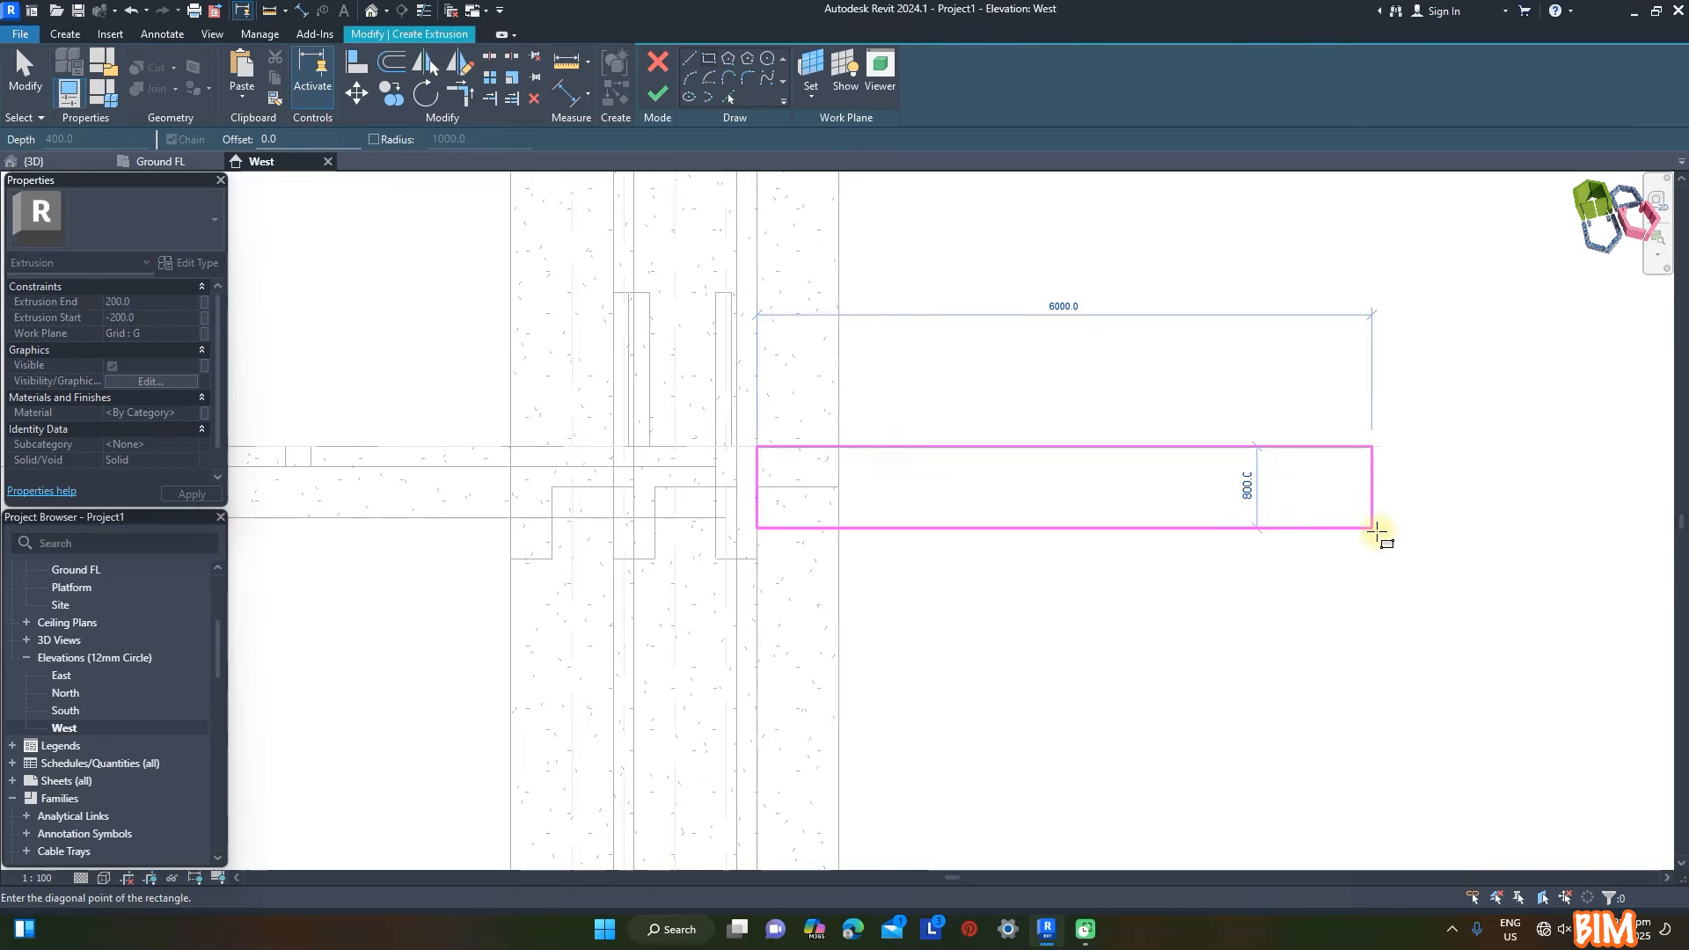
pyautogui.click(1372, 529)
pyautogui.click(158, 12)
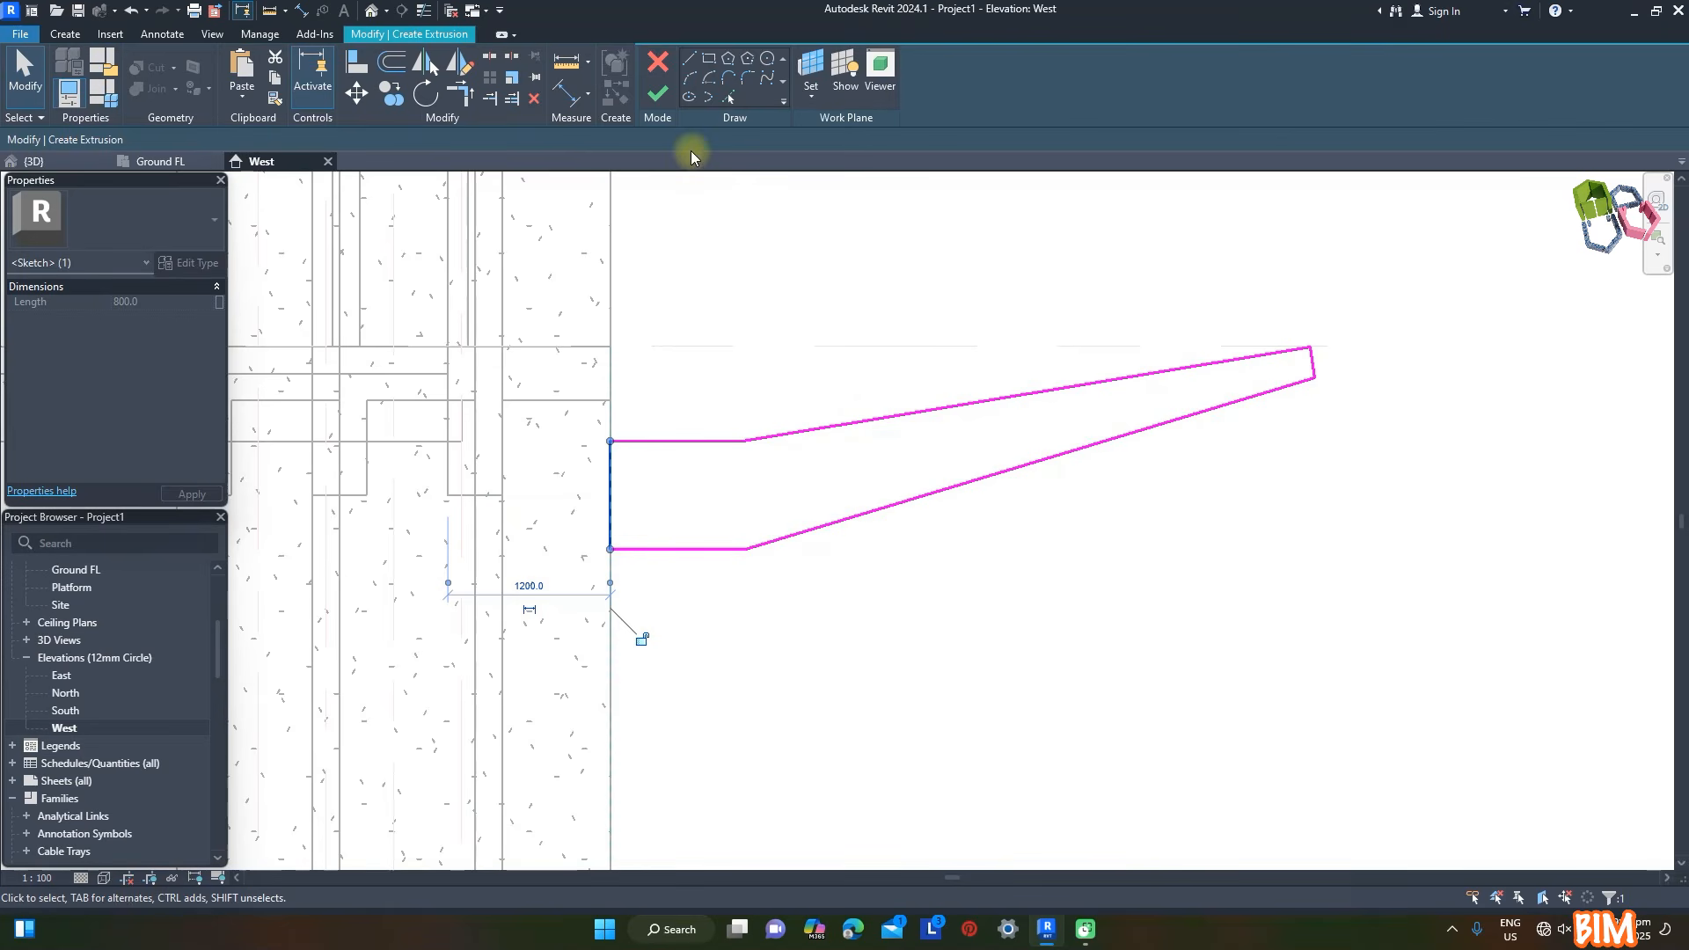
# - Set the bracket extrusion's start to -200 and its end to 200
pyautogui.click(83, 162)
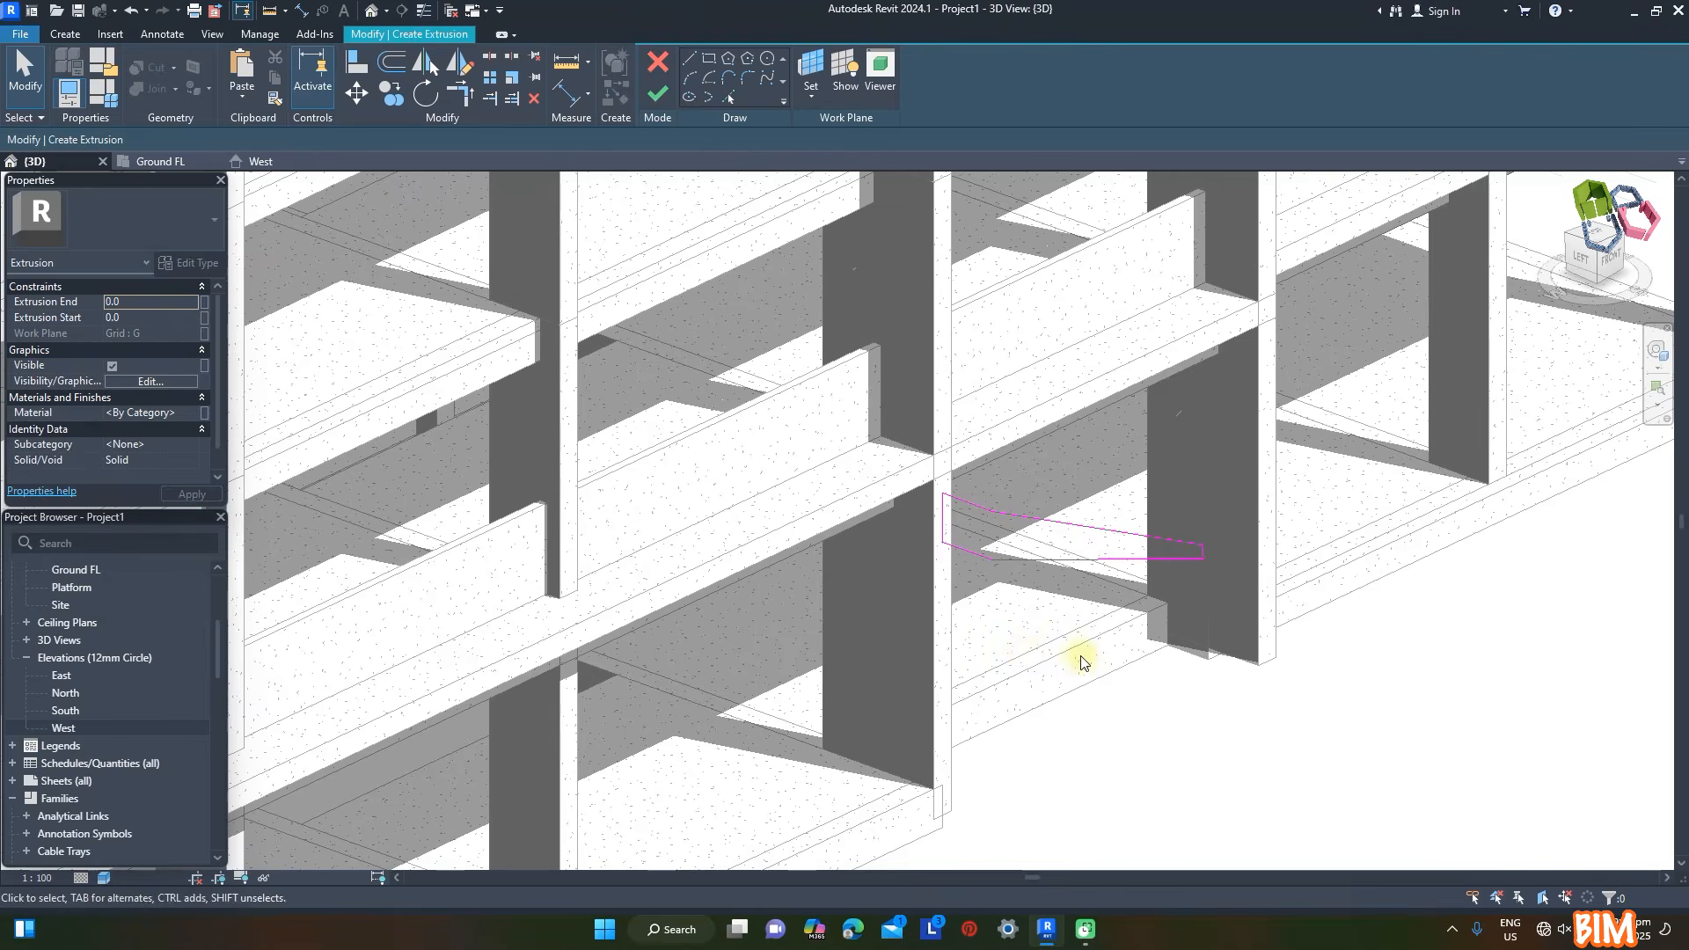
pyautogui.scroll(-3, 1462, 565)
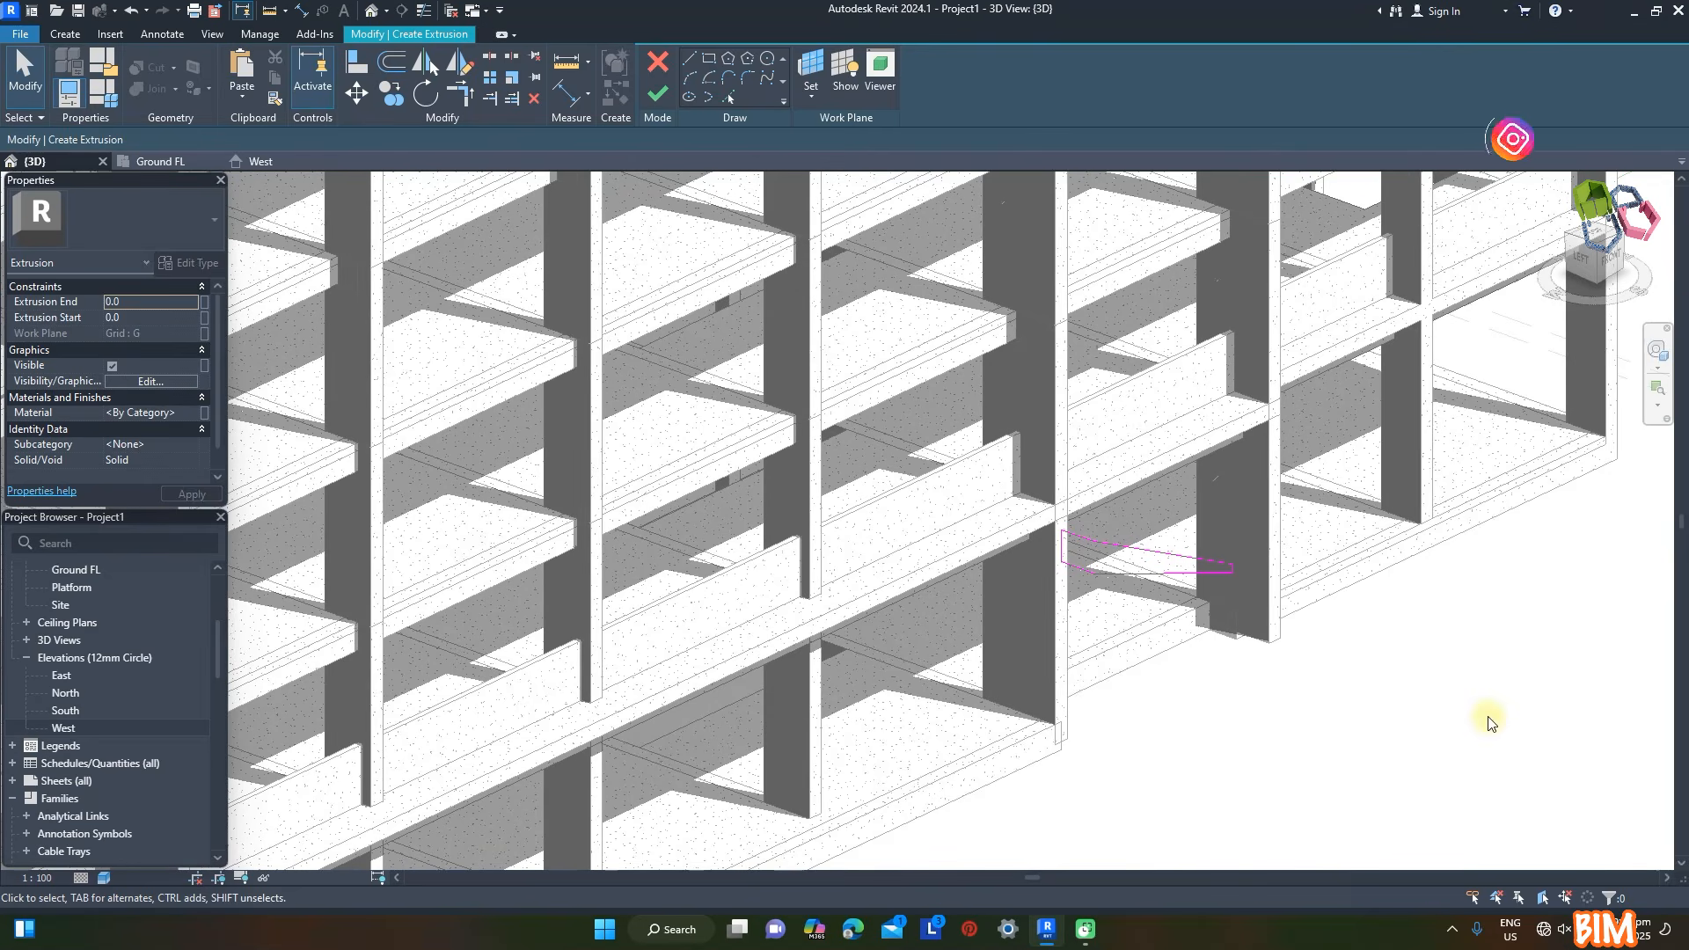
pyautogui.click(149, 317)
pyautogui.write('-200')
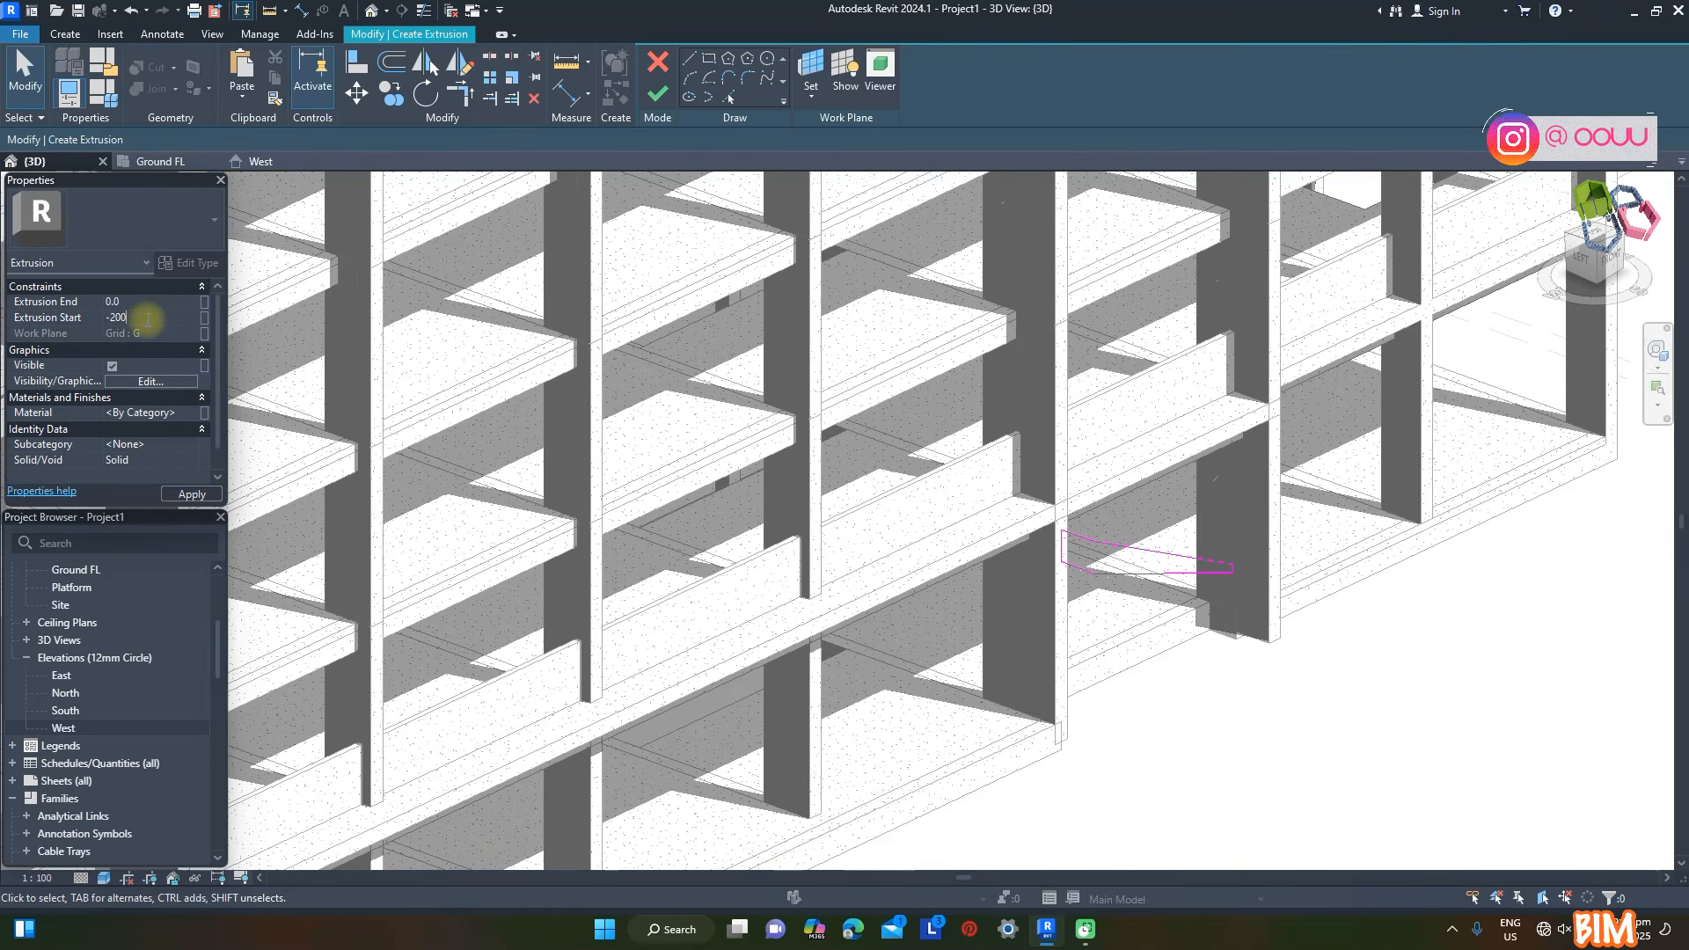
pyautogui.click(192, 494)
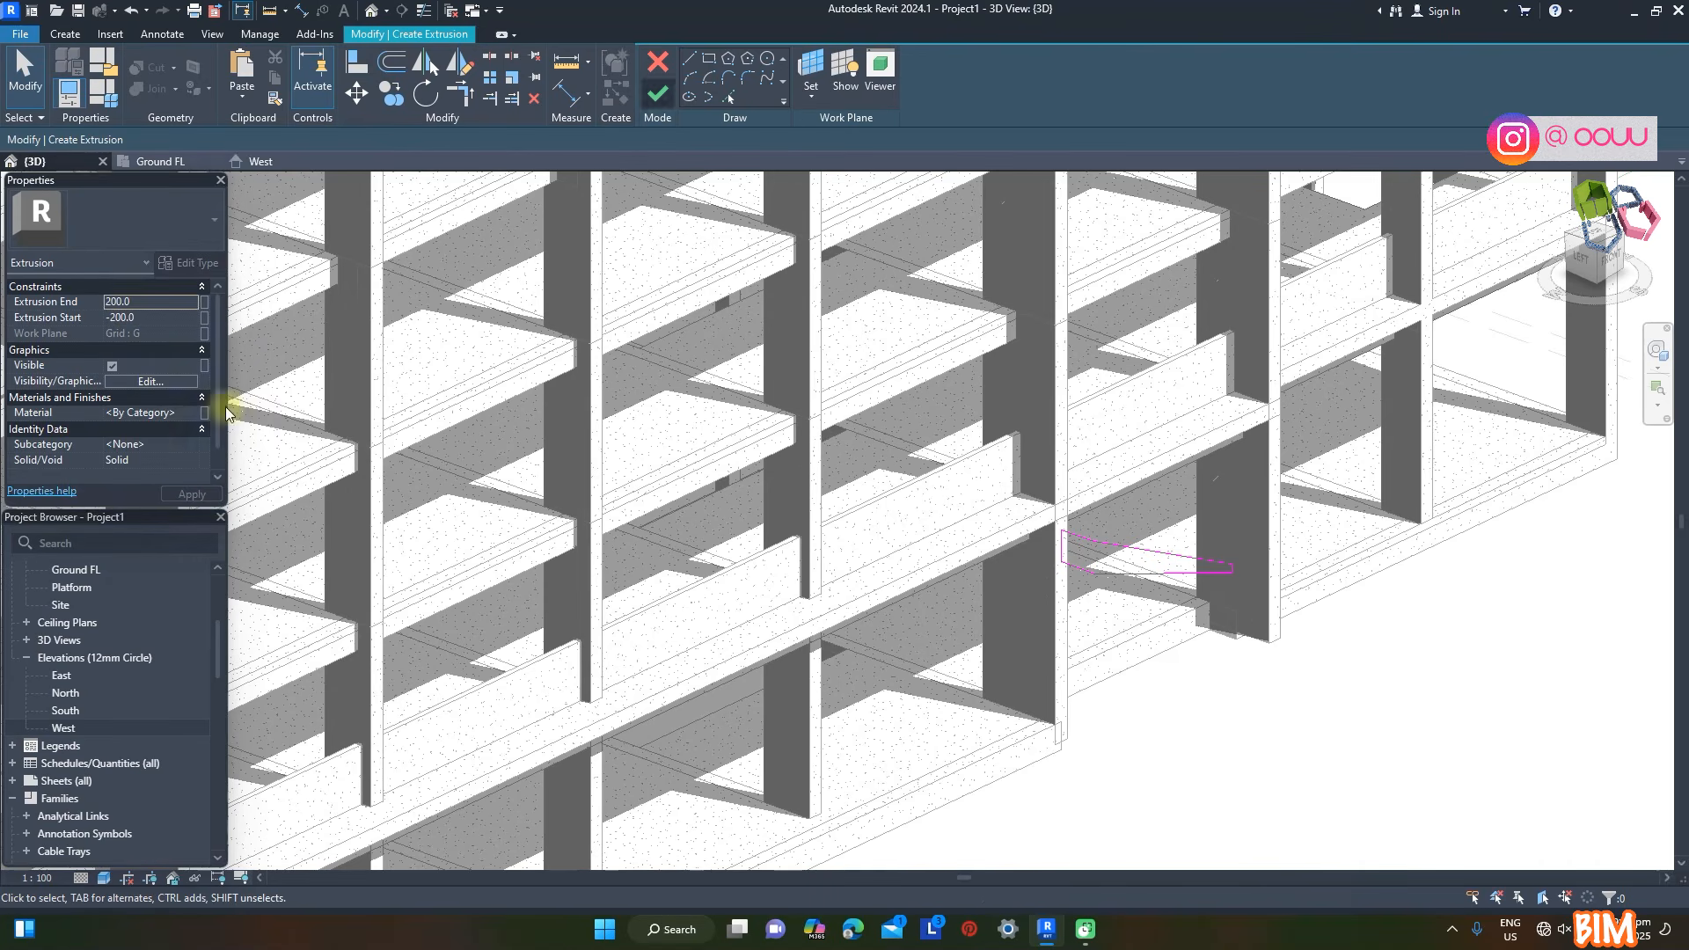
# - Assign the material Concrete, Cast-in-Place, (White) to the bracket and finish its extrusion
pyautogui.click(195, 419)
pyautogui.click(194, 414)
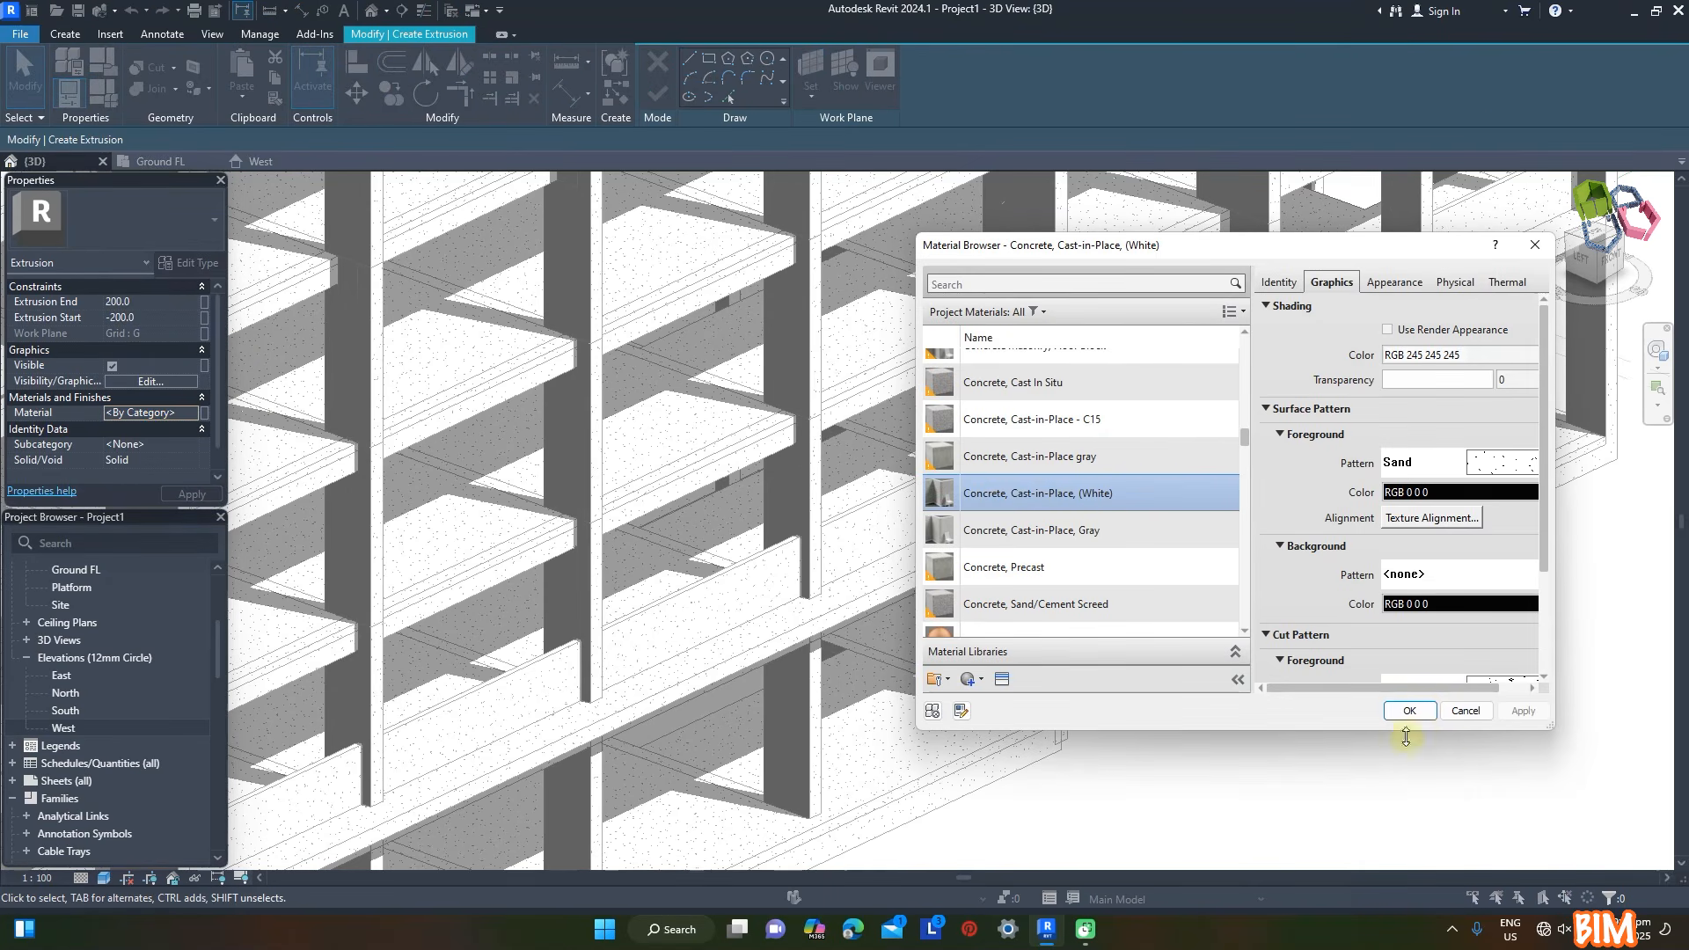
pyautogui.click(1409, 710)
pyautogui.click(658, 92)
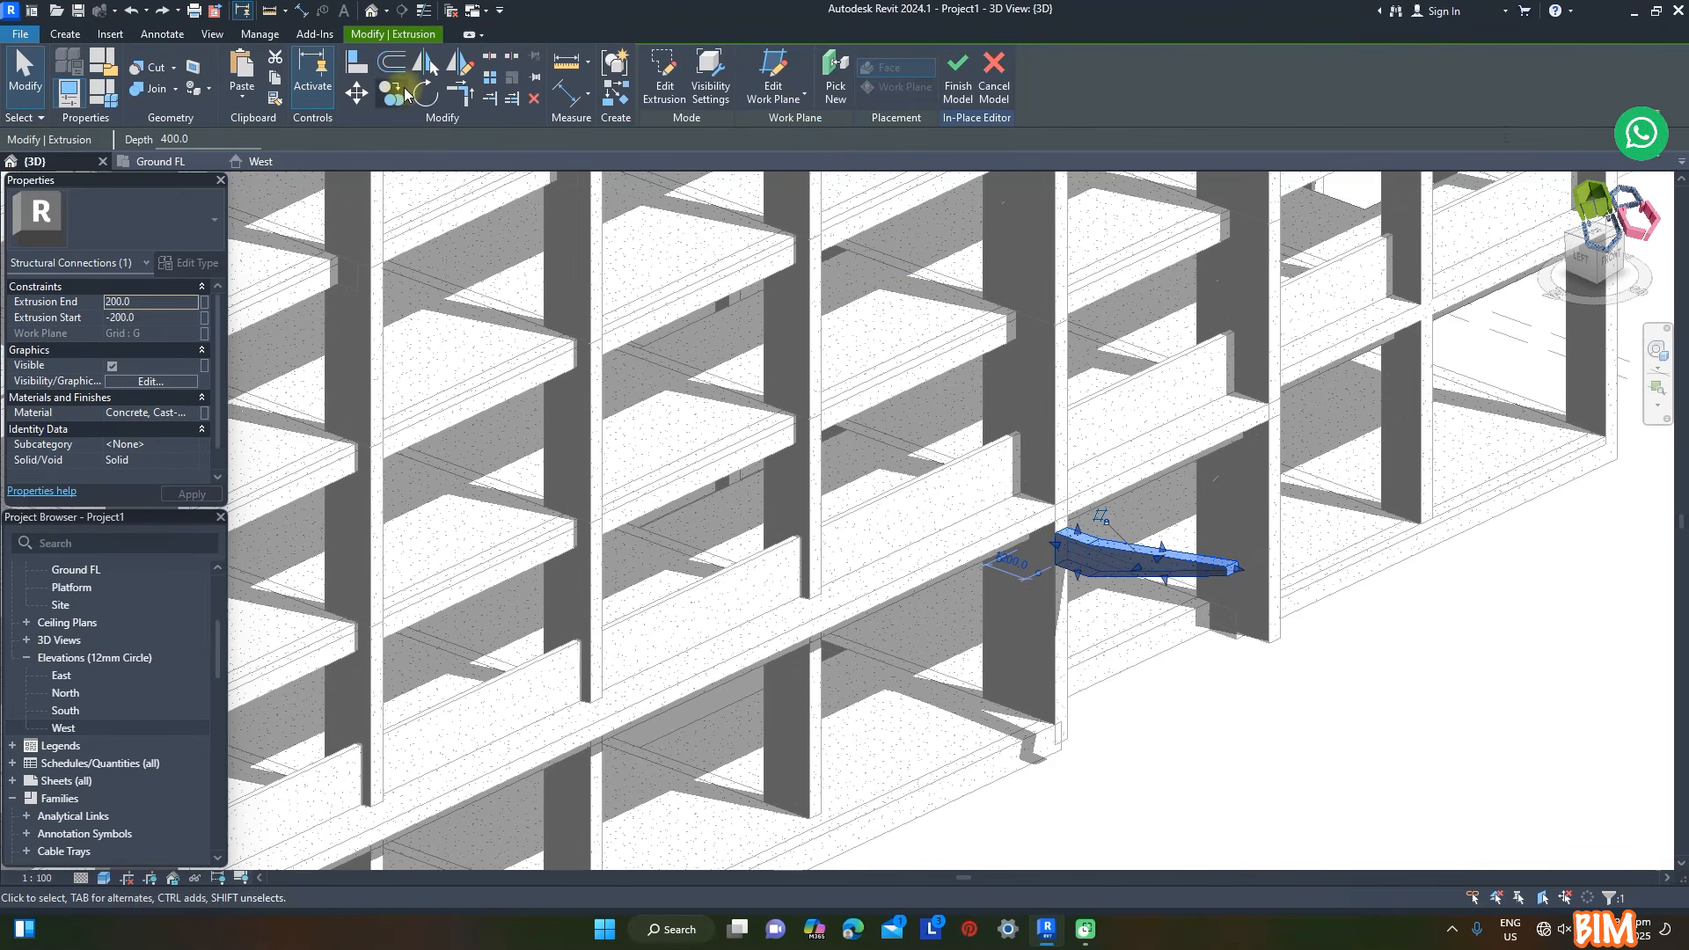
# - Copy the bracket, paste it aligned to the same place, and move one of them along the facade to the neighbouring column
pyautogui.click(275, 82)
pyautogui.click(241, 97)
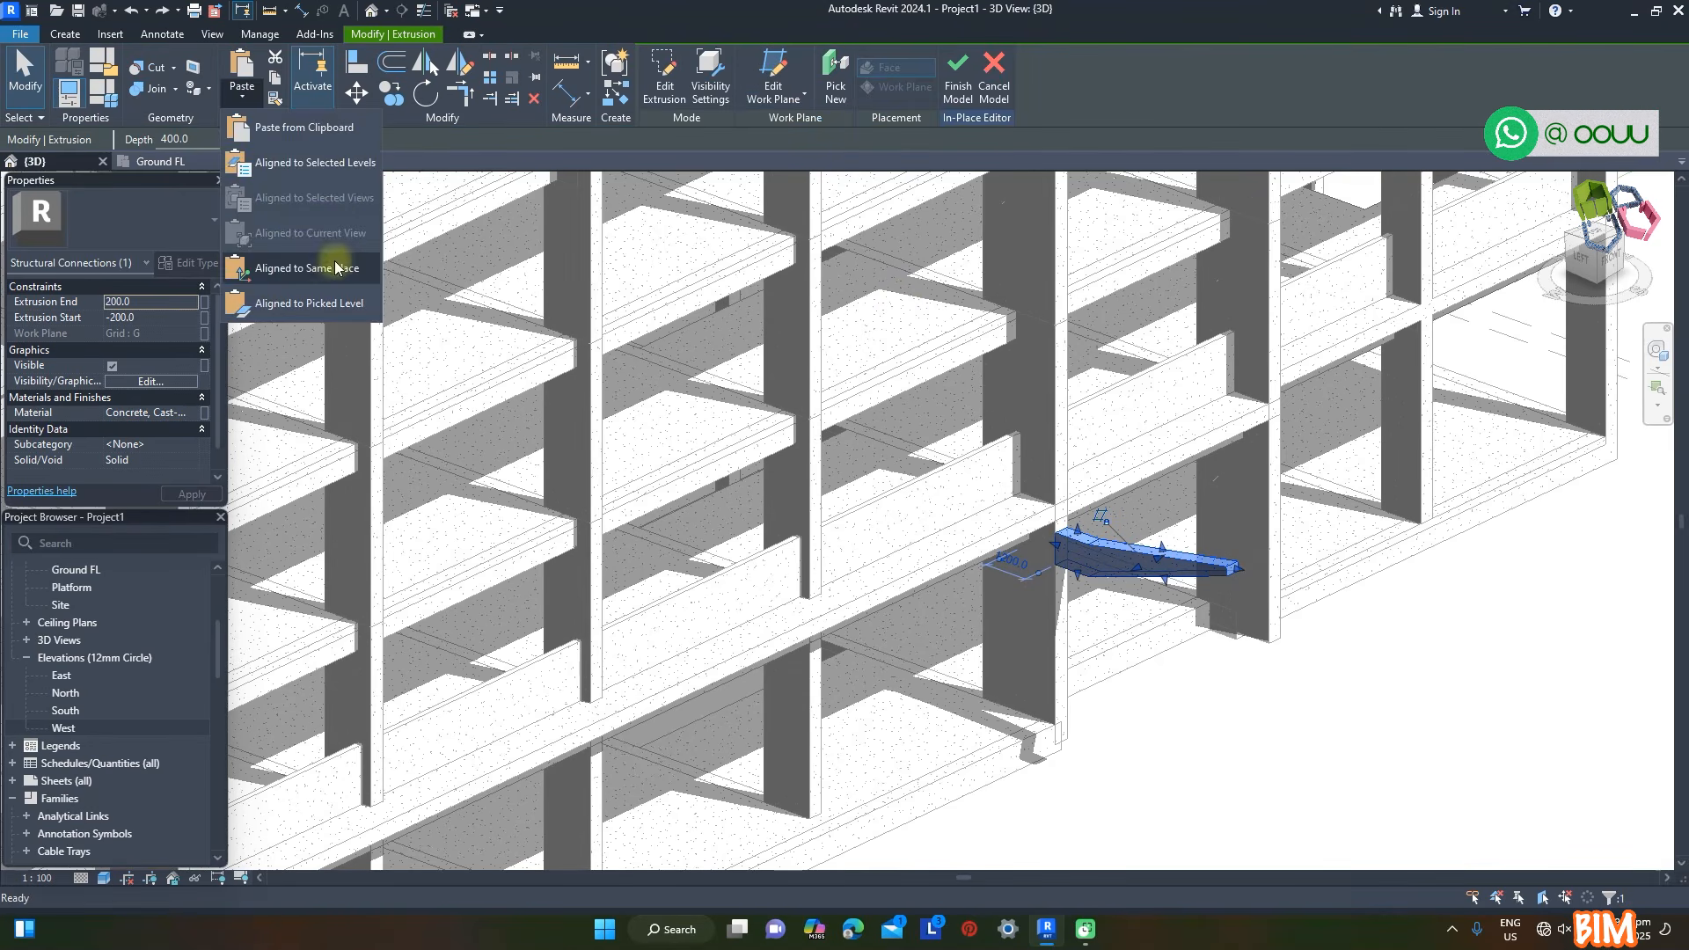
pyautogui.click(322, 271)
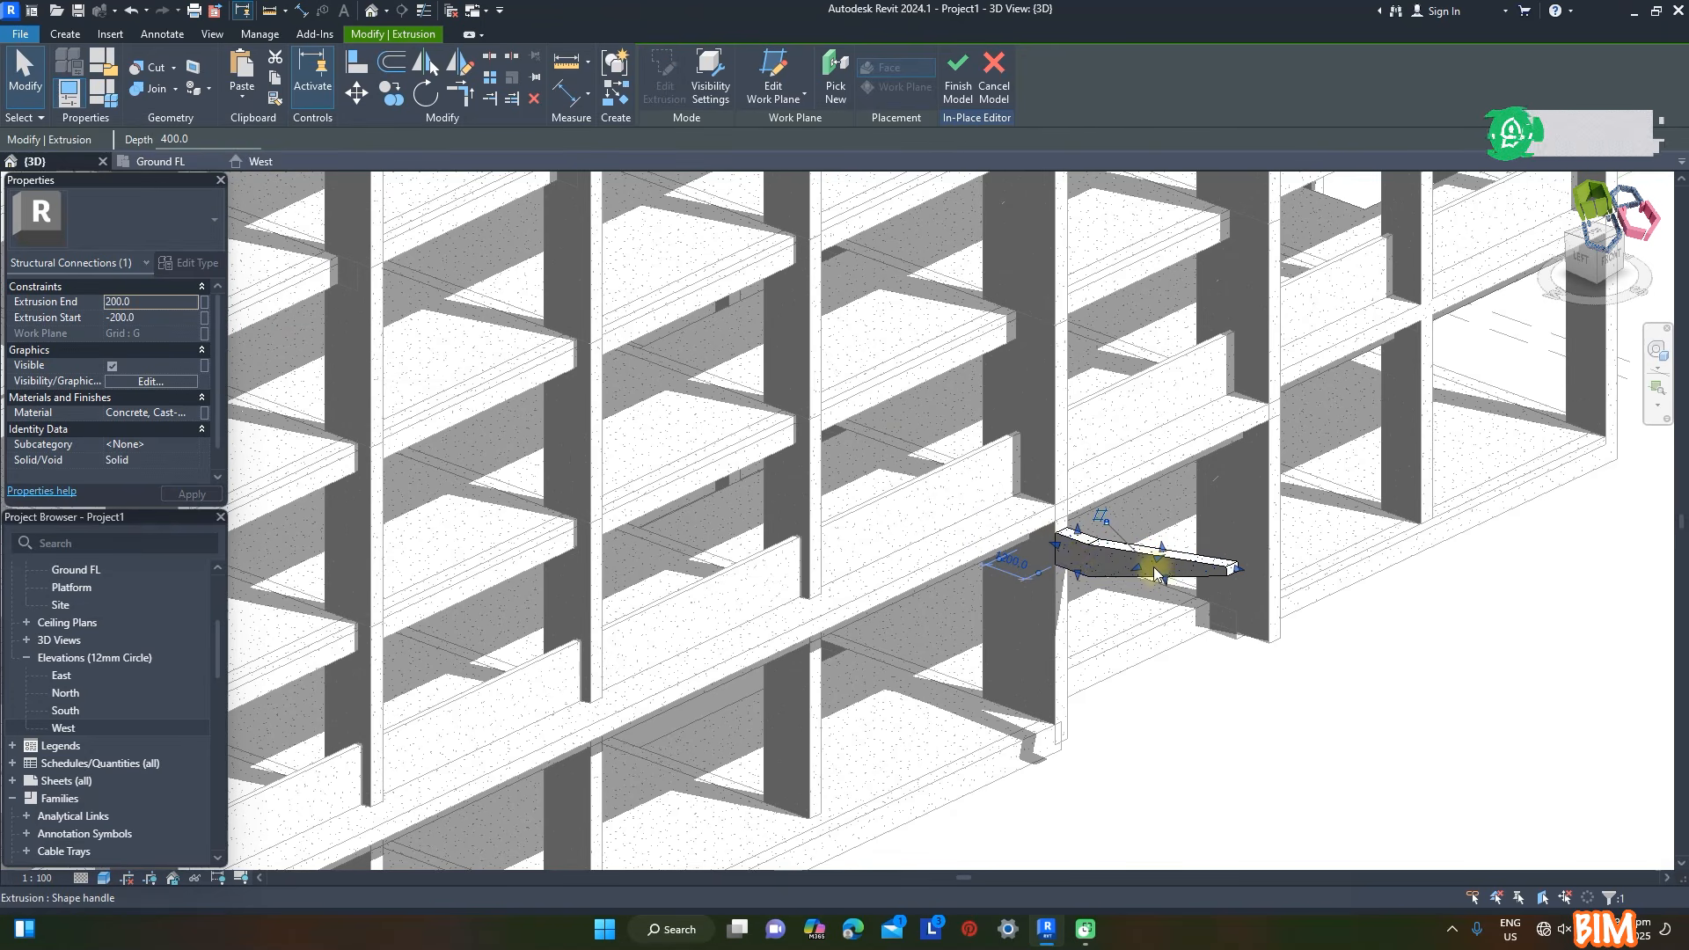
pyautogui.click(1155, 732)
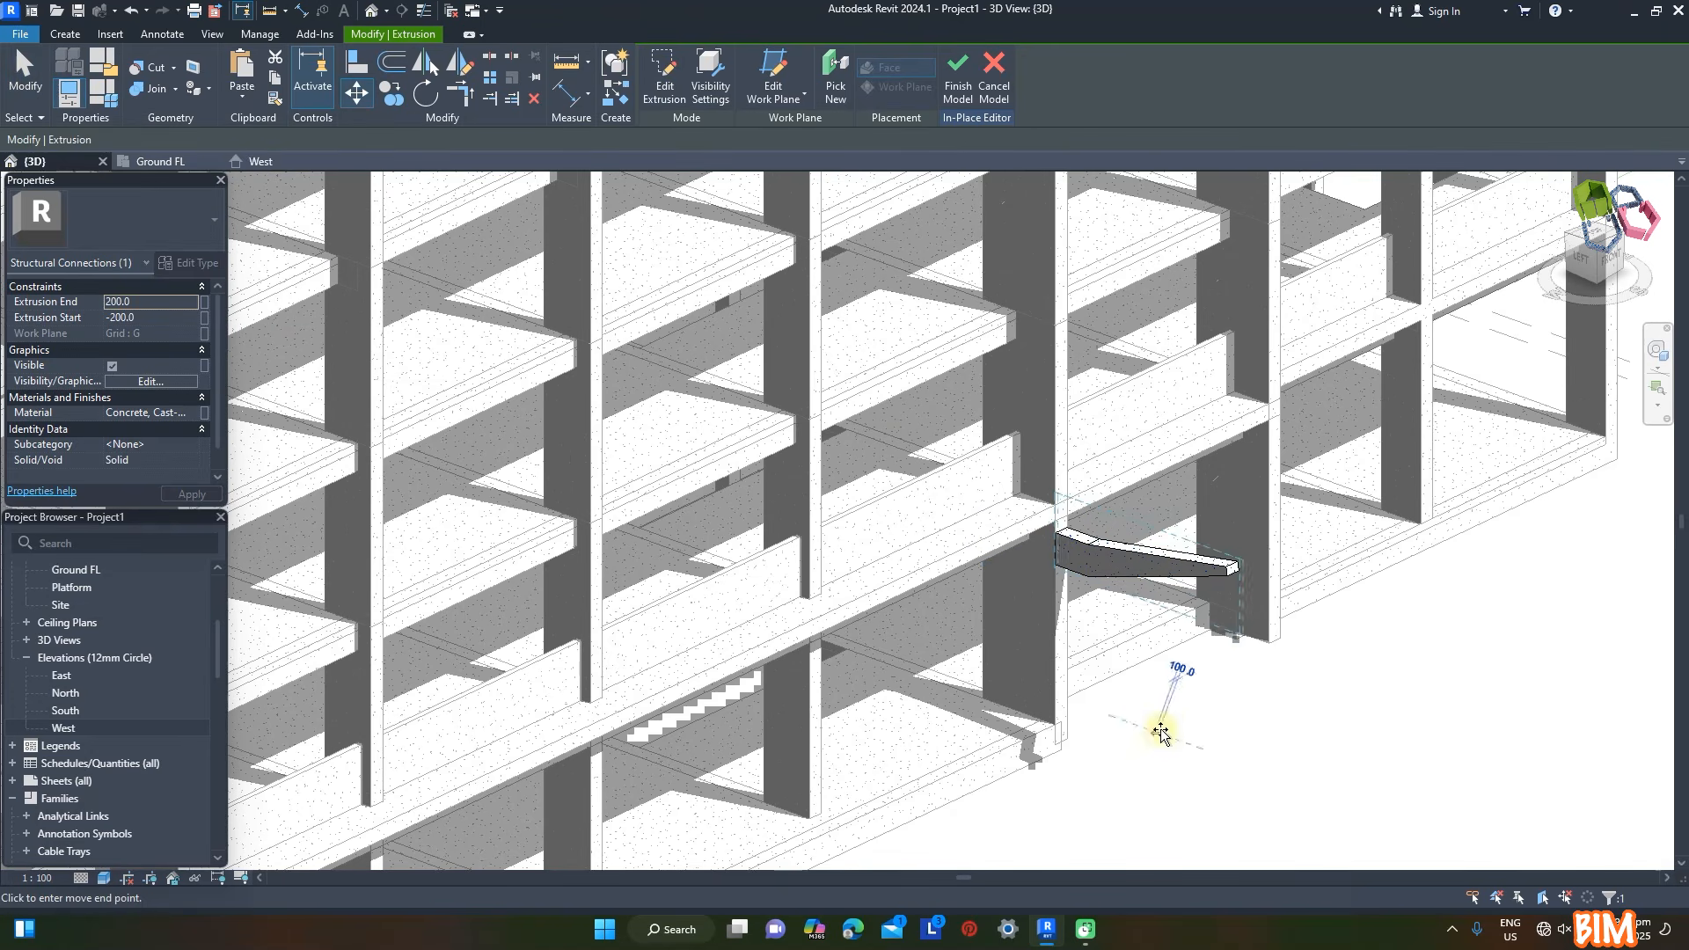
pyautogui.write('7')
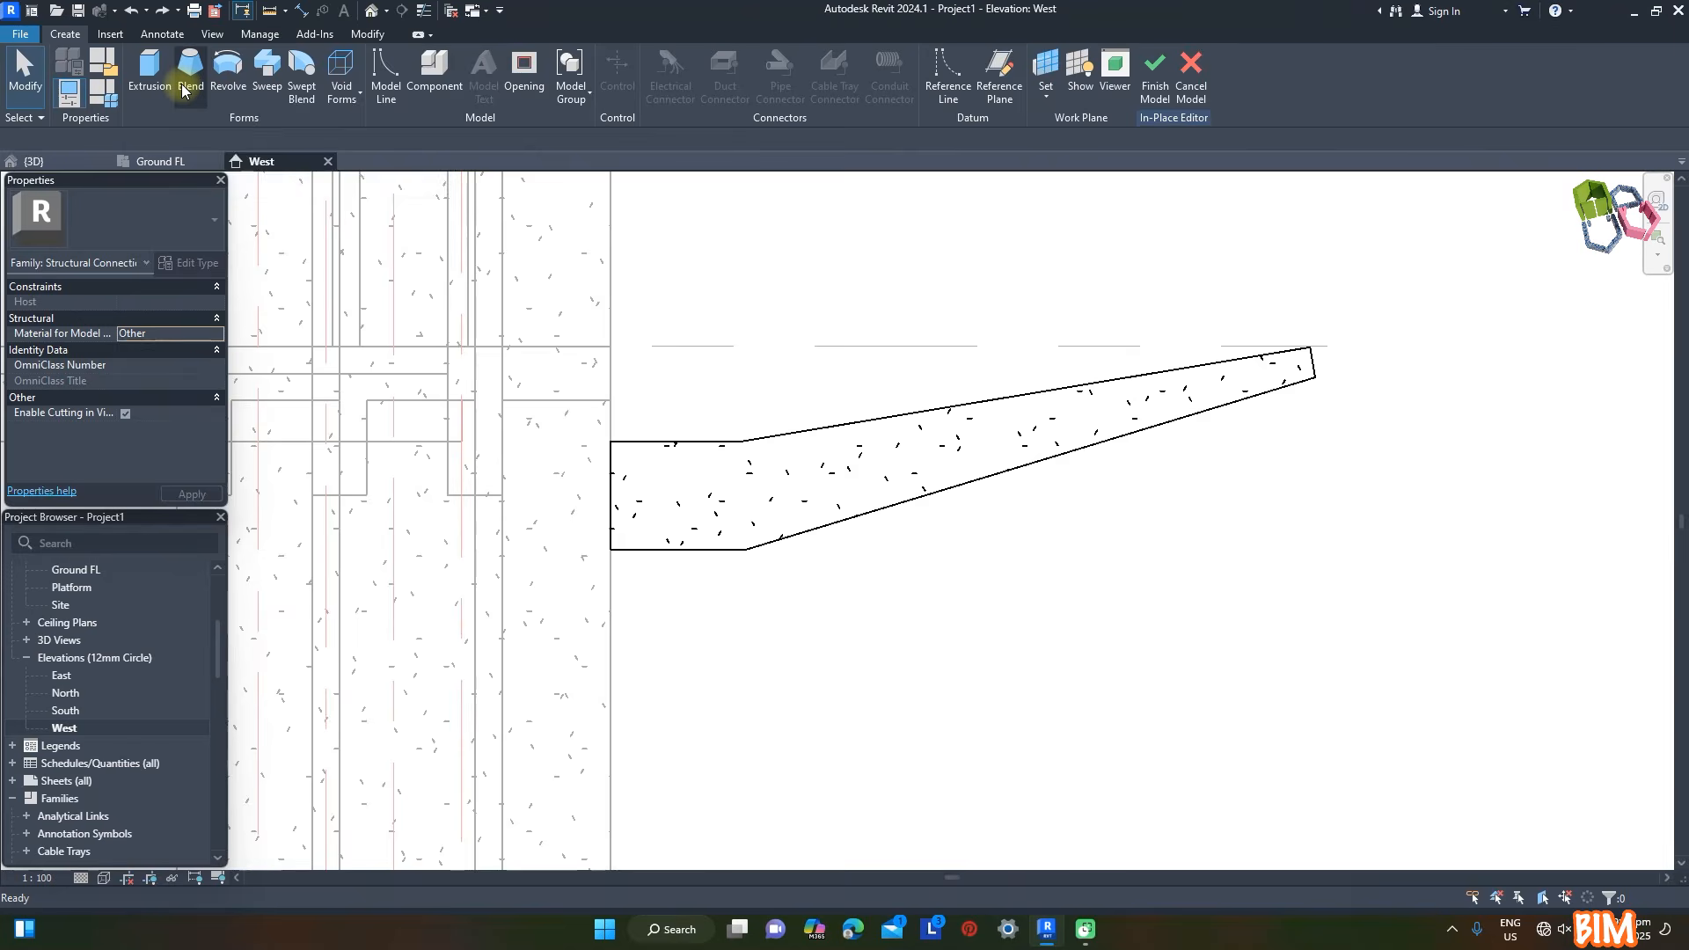
# - Start a second extrusion in the West elevation and sketch a thin porch slab profile following the bracket's lower edges
pyautogui.click(152, 76)
pyautogui.click(727, 97)
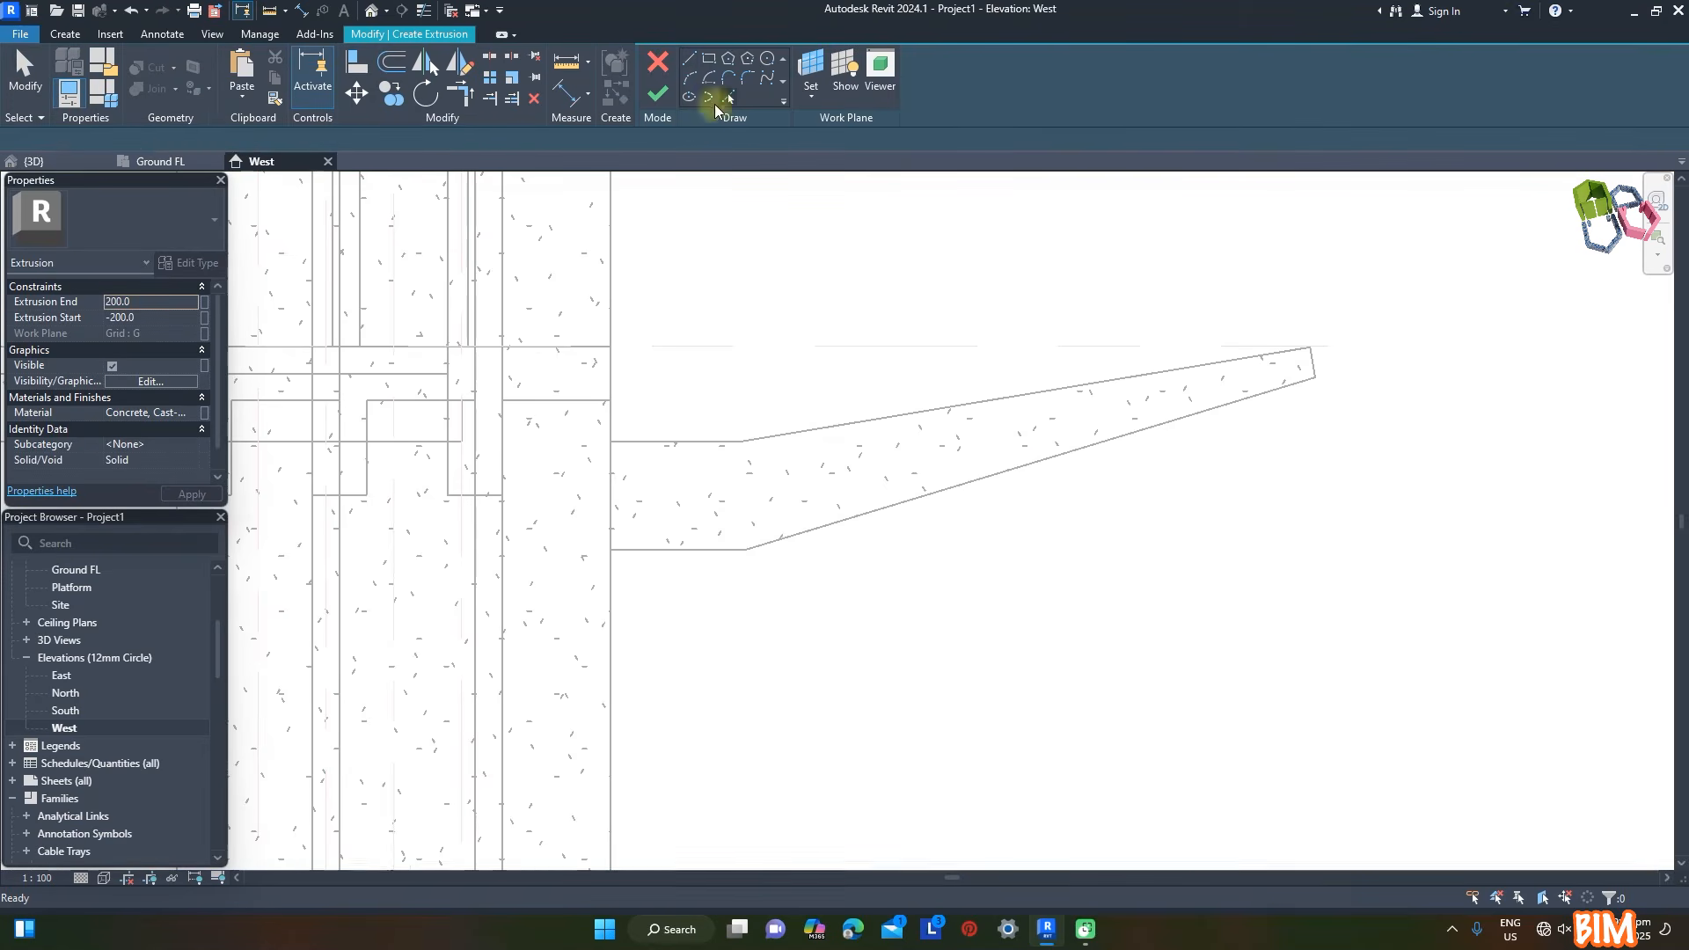
pyautogui.click(717, 549)
pyautogui.click(822, 526)
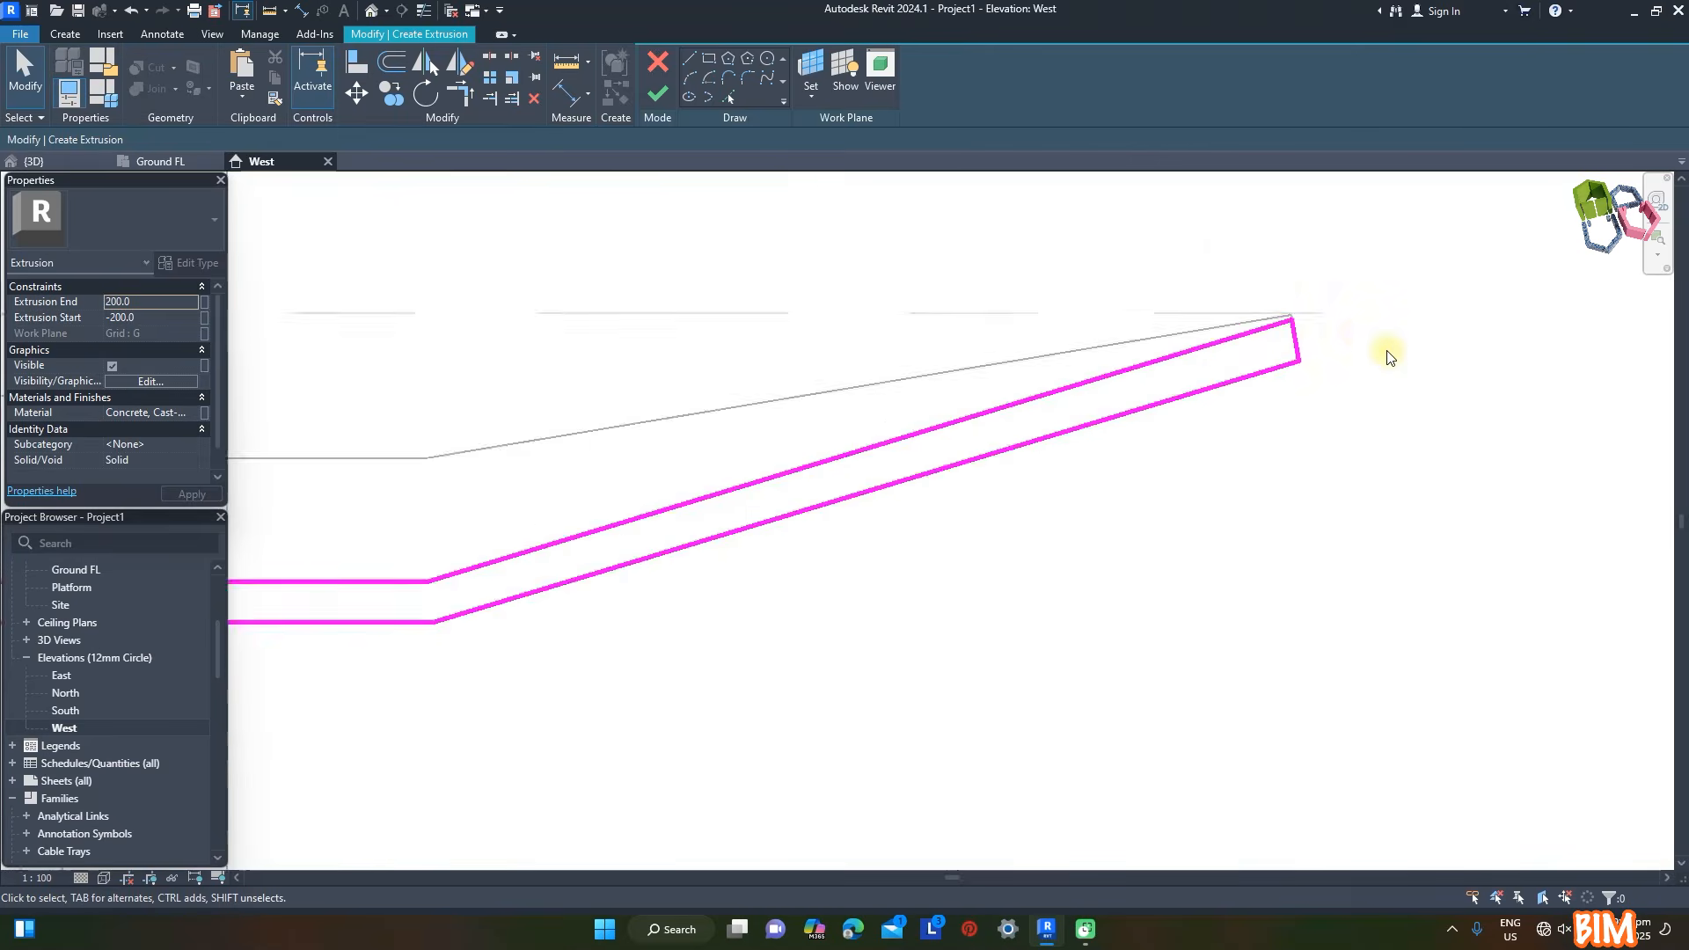
pyautogui.scroll(-5, 1384, 351)
# - Extrude the porch slab from 700 to -8100 with the material Concrete, Cast-in-Place, (White)
pyautogui.click(57, 164)
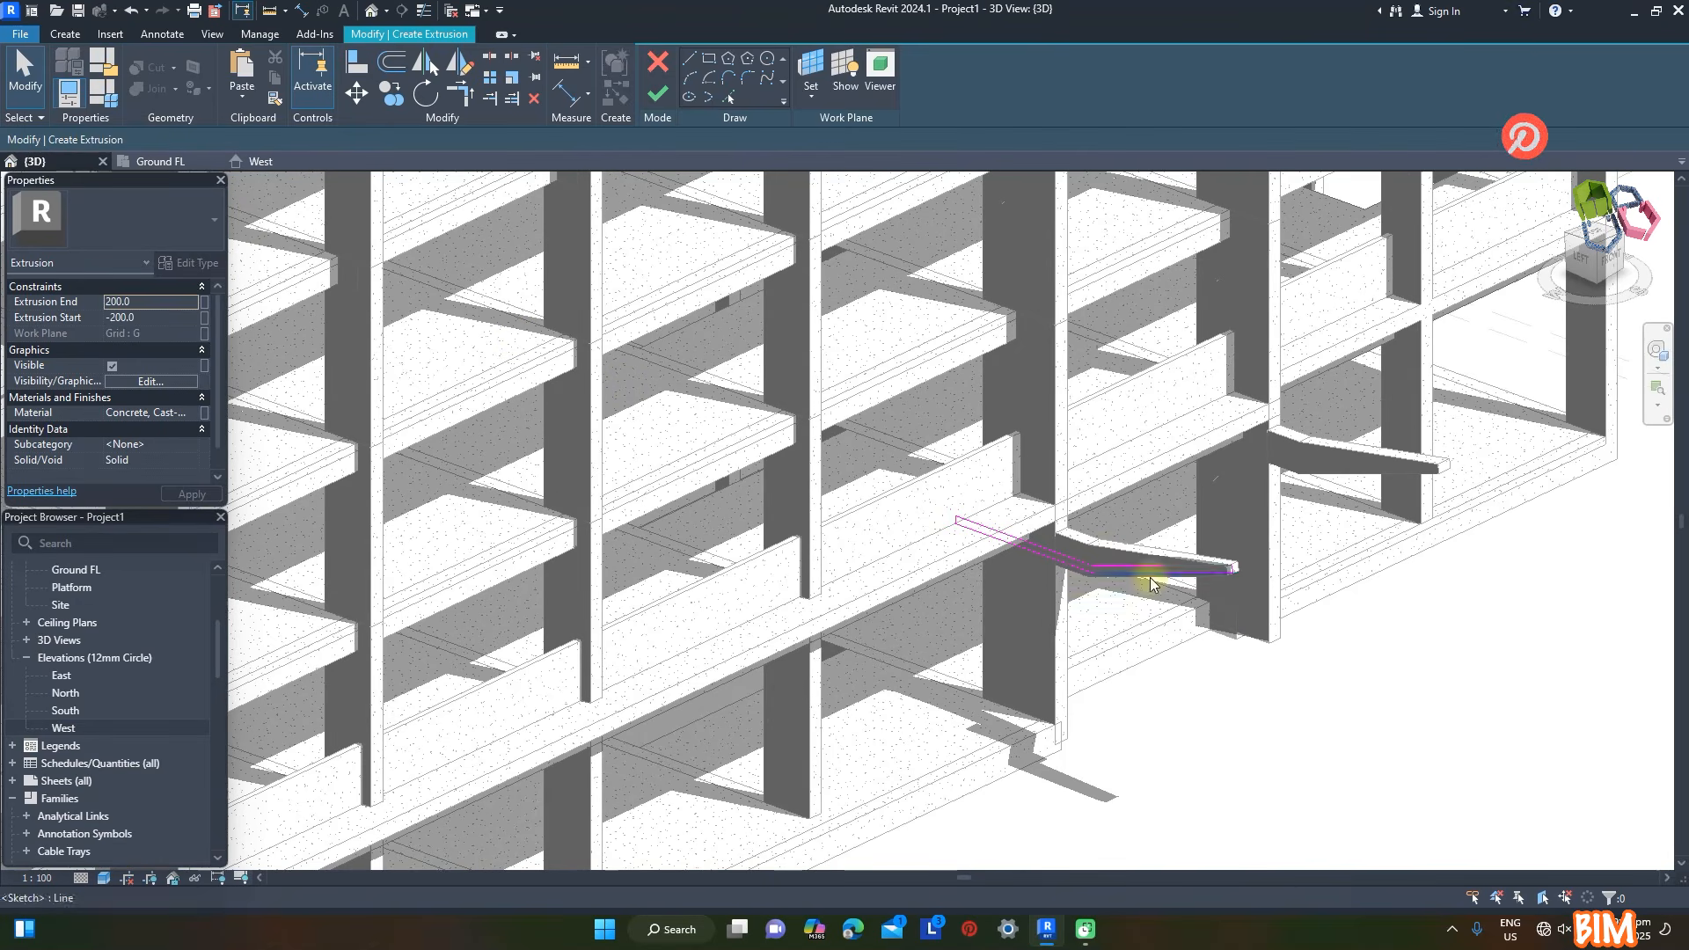
pyautogui.click(158, 317)
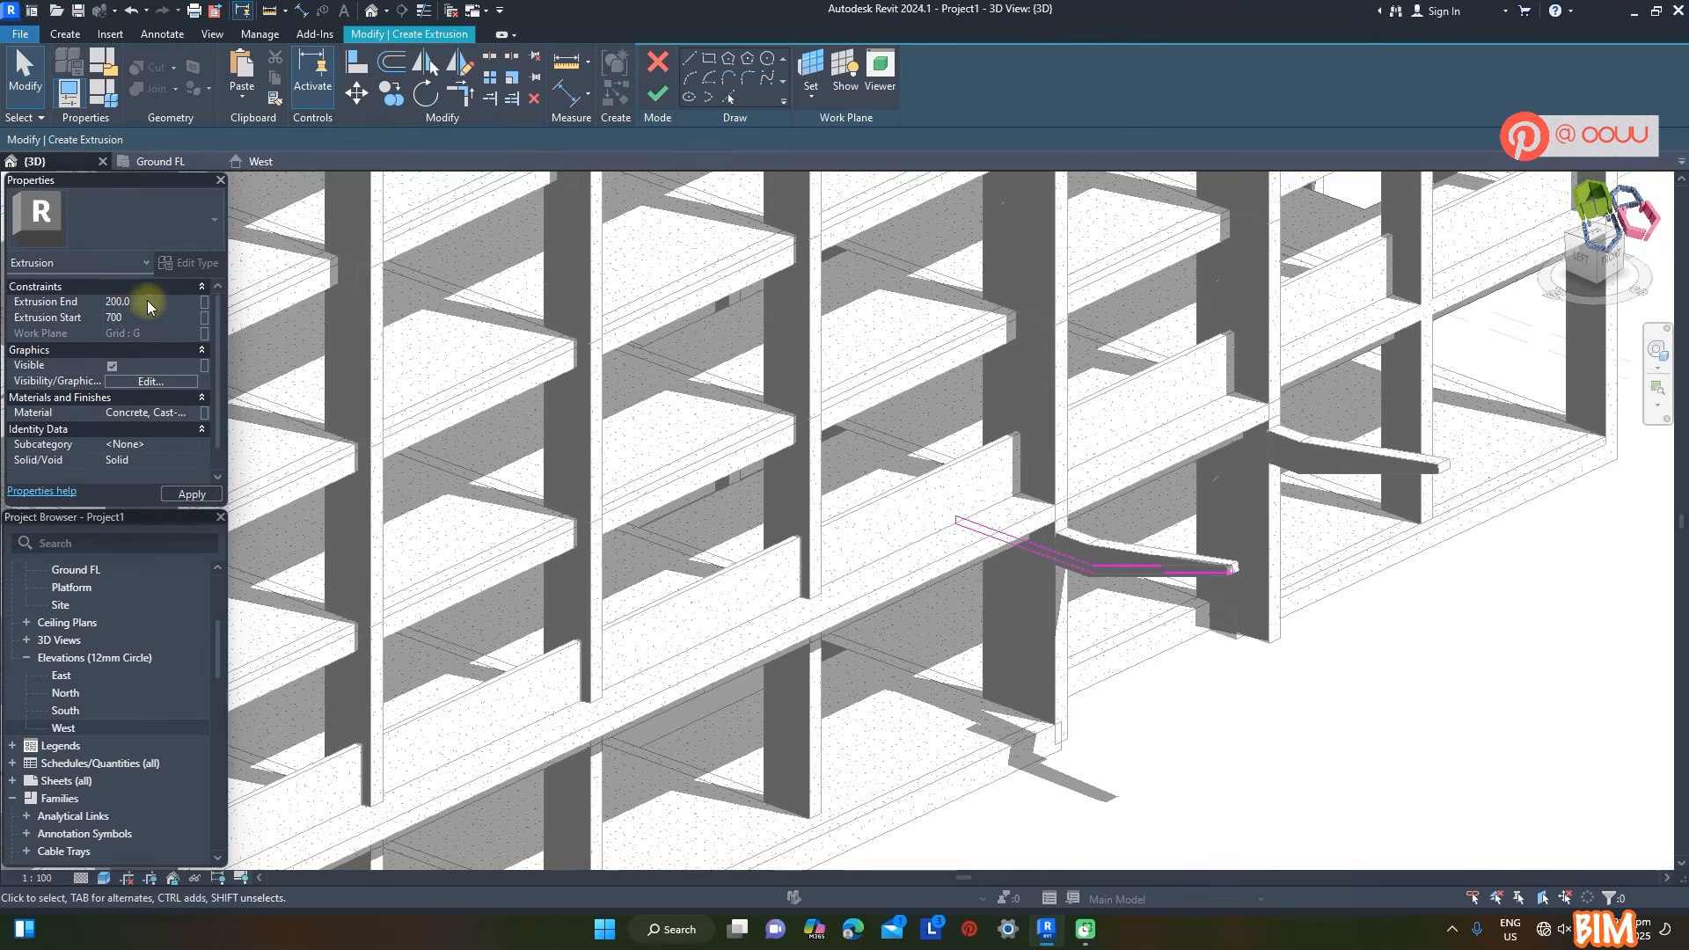
pyautogui.click(148, 302)
pyautogui.write('-8100')
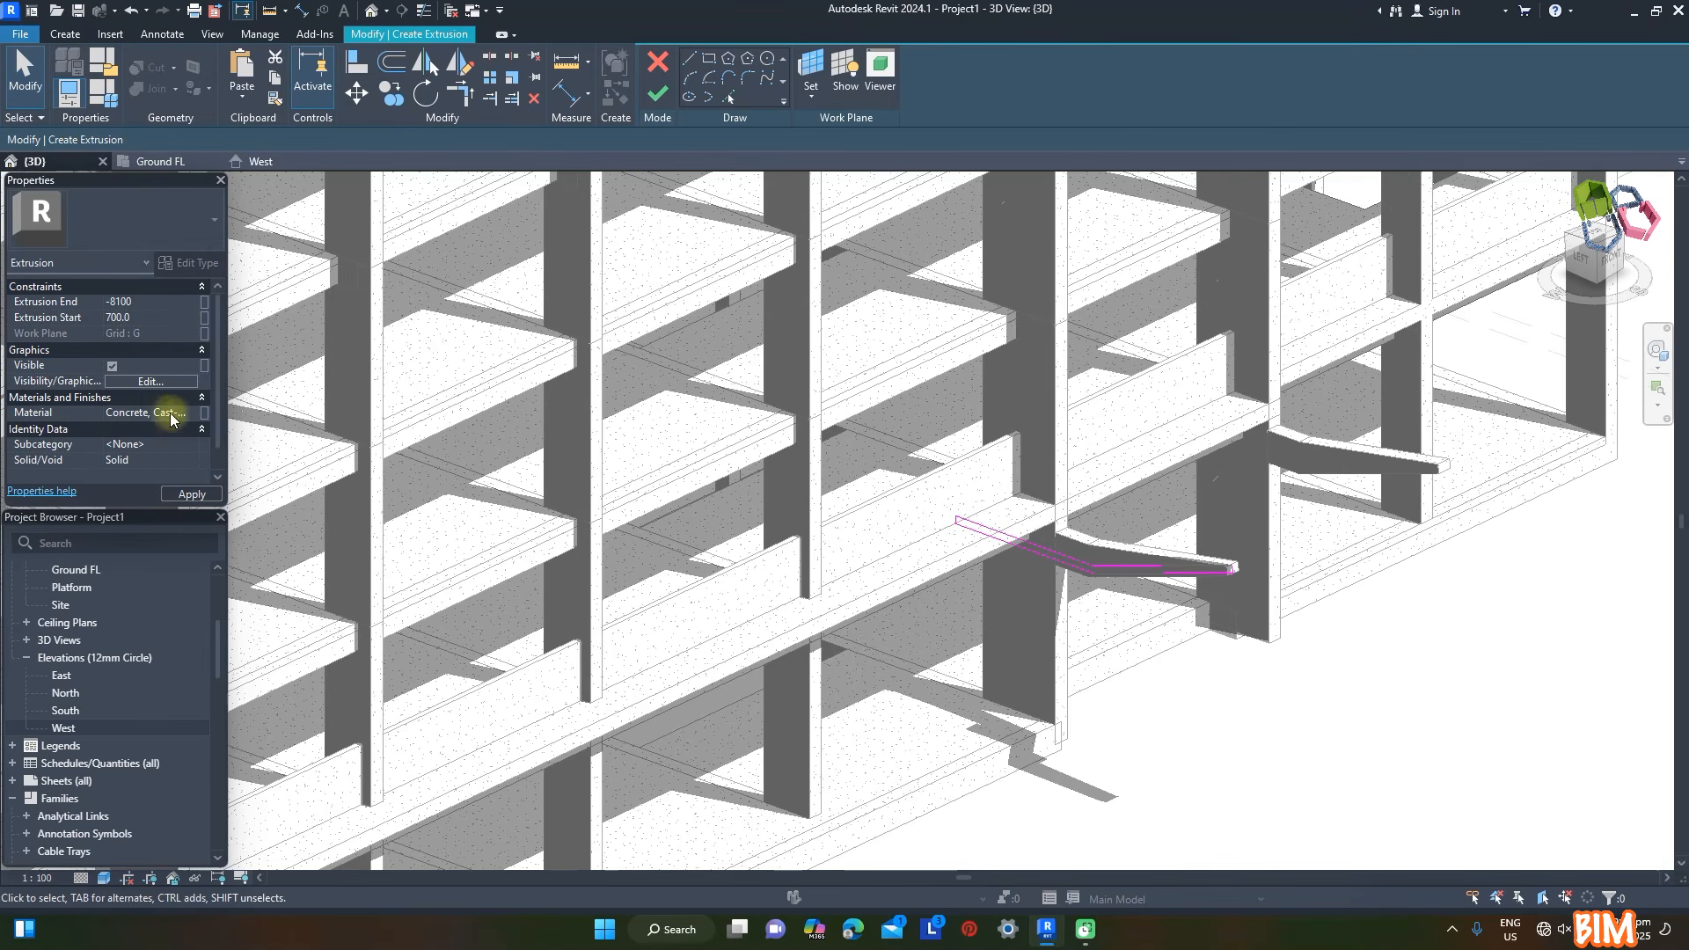
pyautogui.click(167, 412)
pyautogui.click(204, 413)
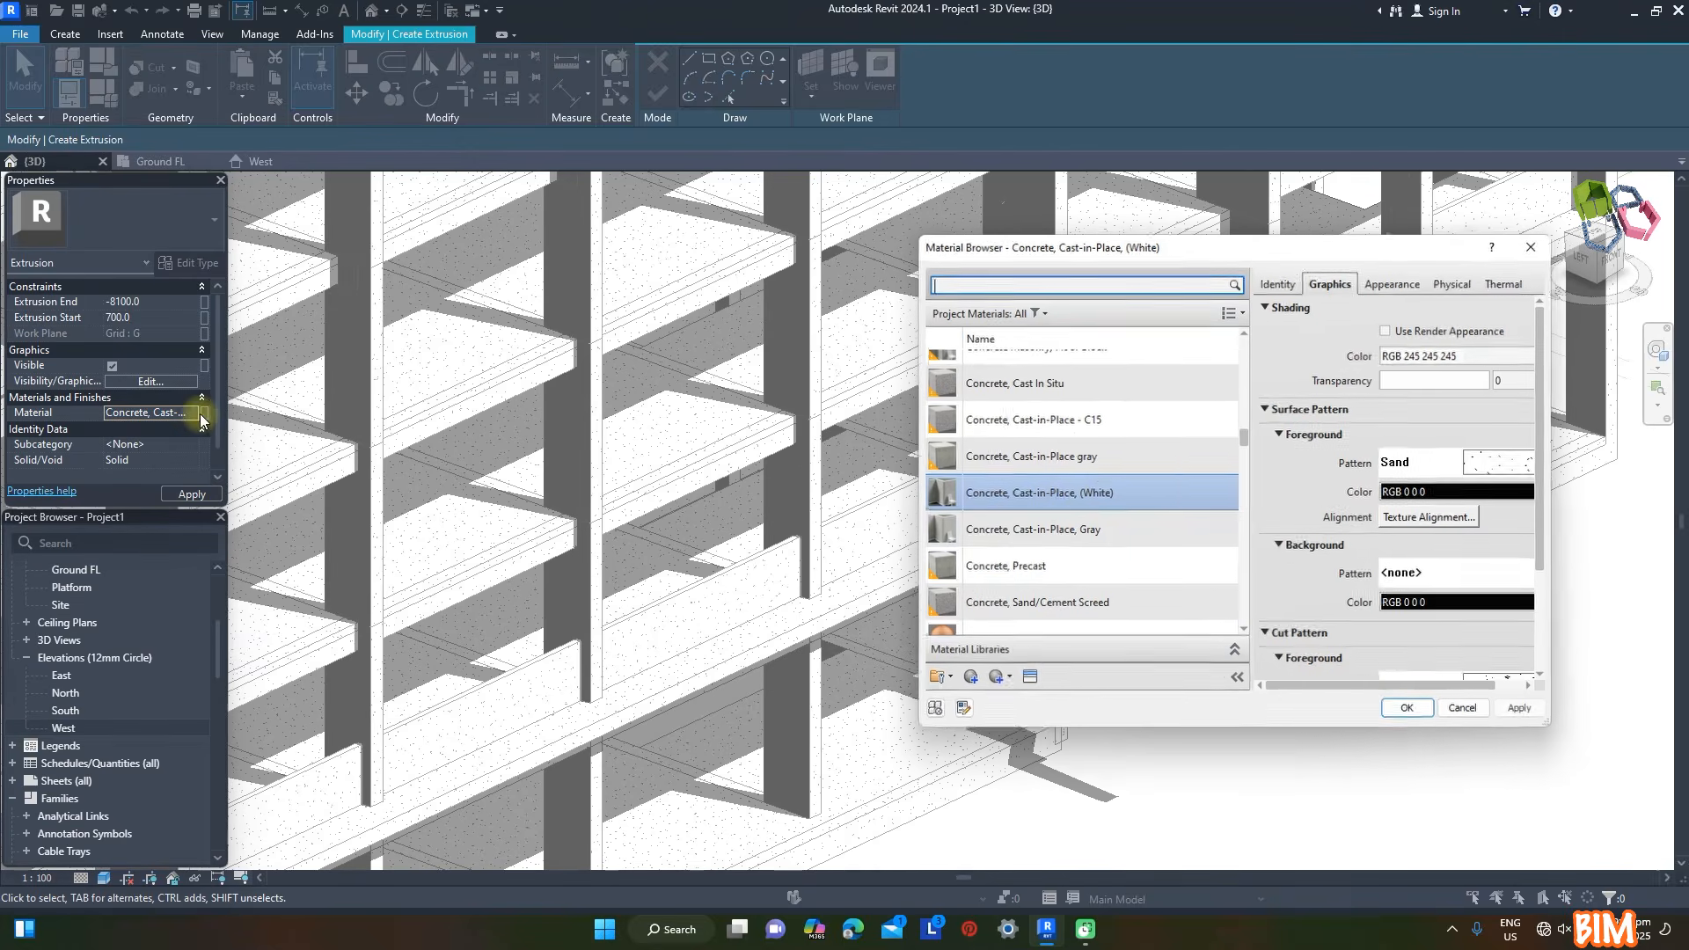
pyautogui.click(1408, 711)
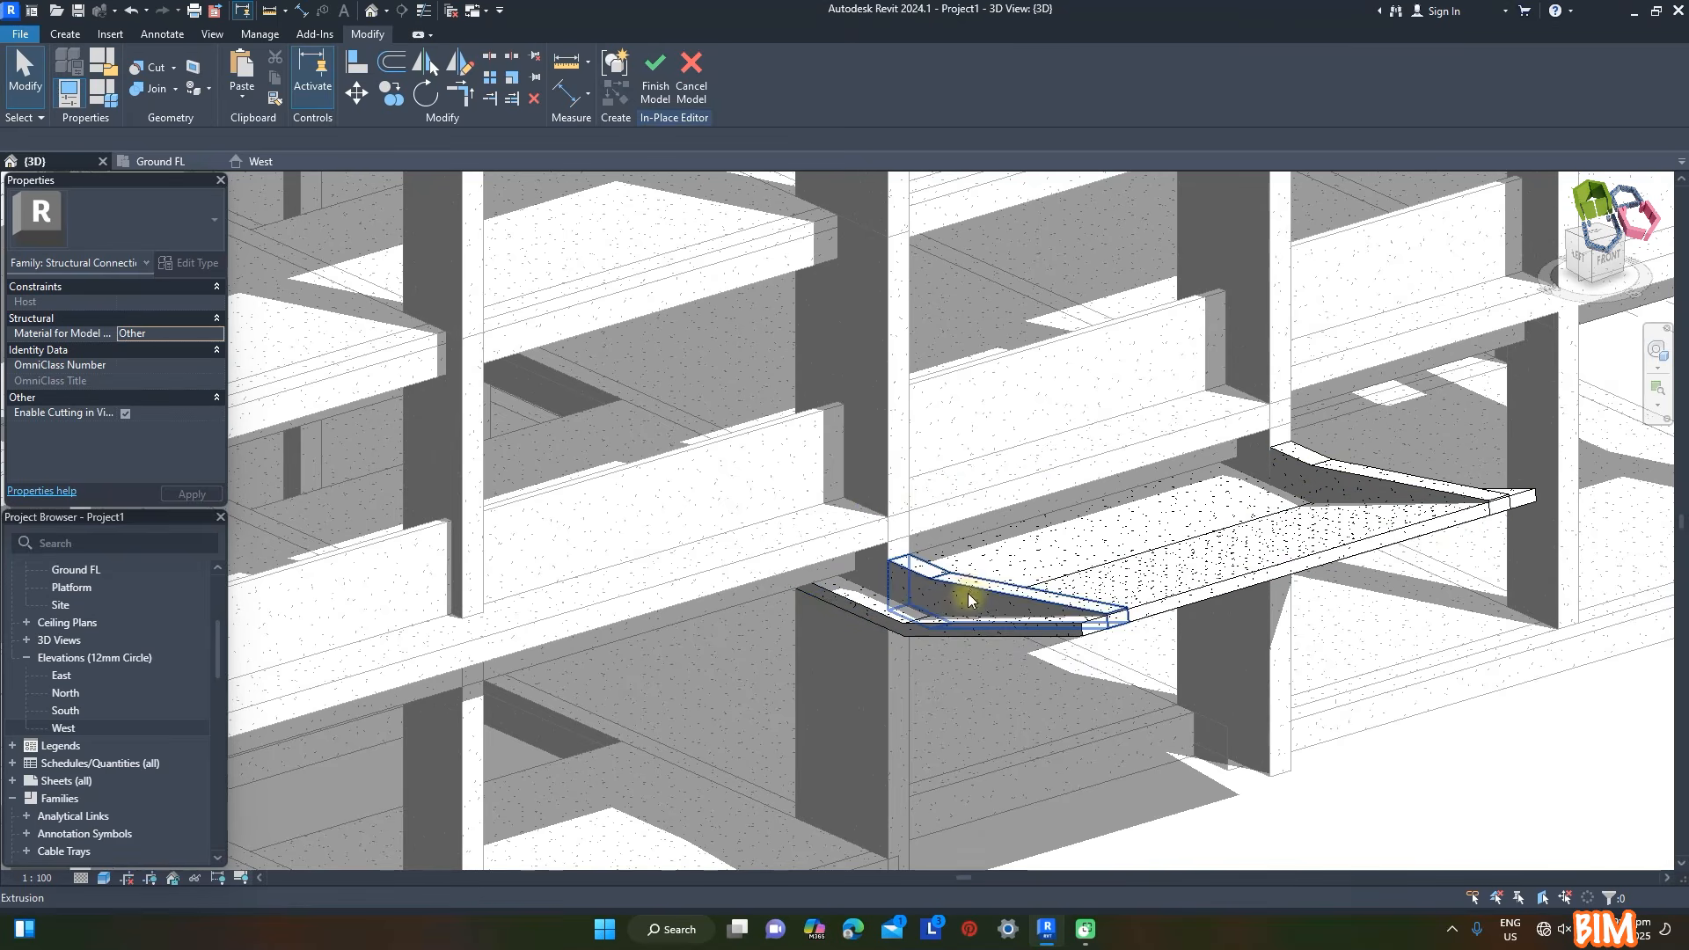
pyautogui.click(965, 592)
# - Join the porch slab's geometry with the cantilever brackets and finish the in-place model
pyautogui.click(175, 89)
pyautogui.click(181, 105)
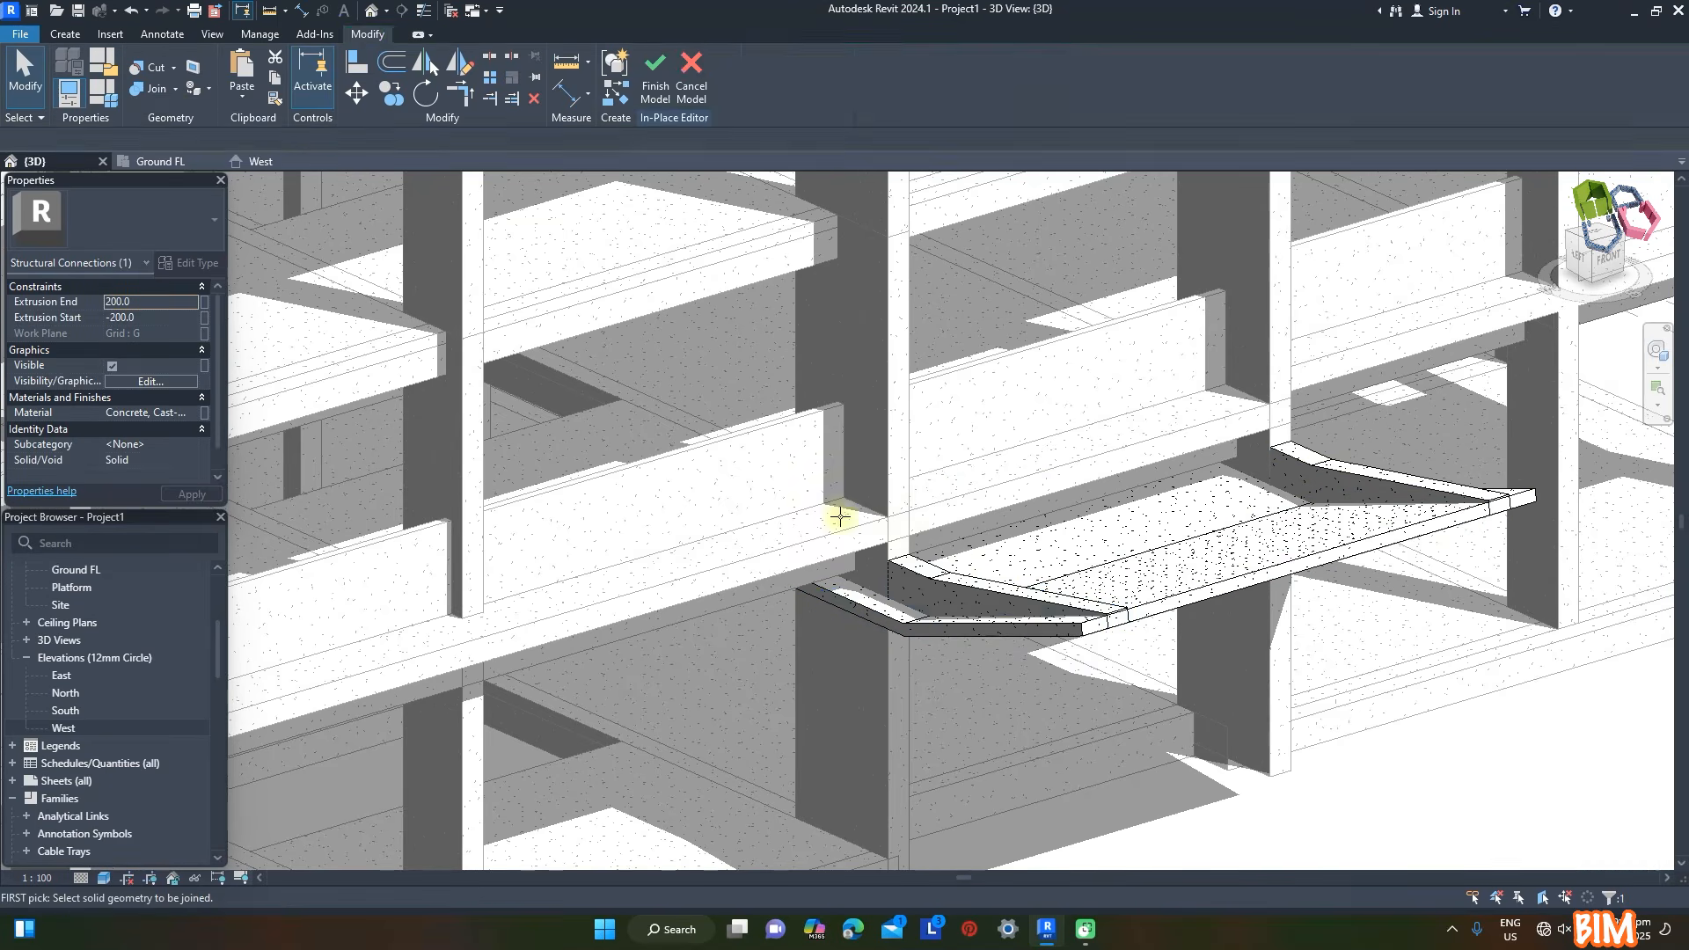
pyautogui.click(1326, 483)
pyautogui.click(1345, 526)
pyautogui.press('Escape')
pyautogui.click(651, 80)
pyautogui.keyDown('shift'); pyautogui.moveTo(1244, 583); pyautogui.dragTo(1421, 677, button='middle'); pyautogui.keyUp('shift')
pyautogui.click(1572, 749)
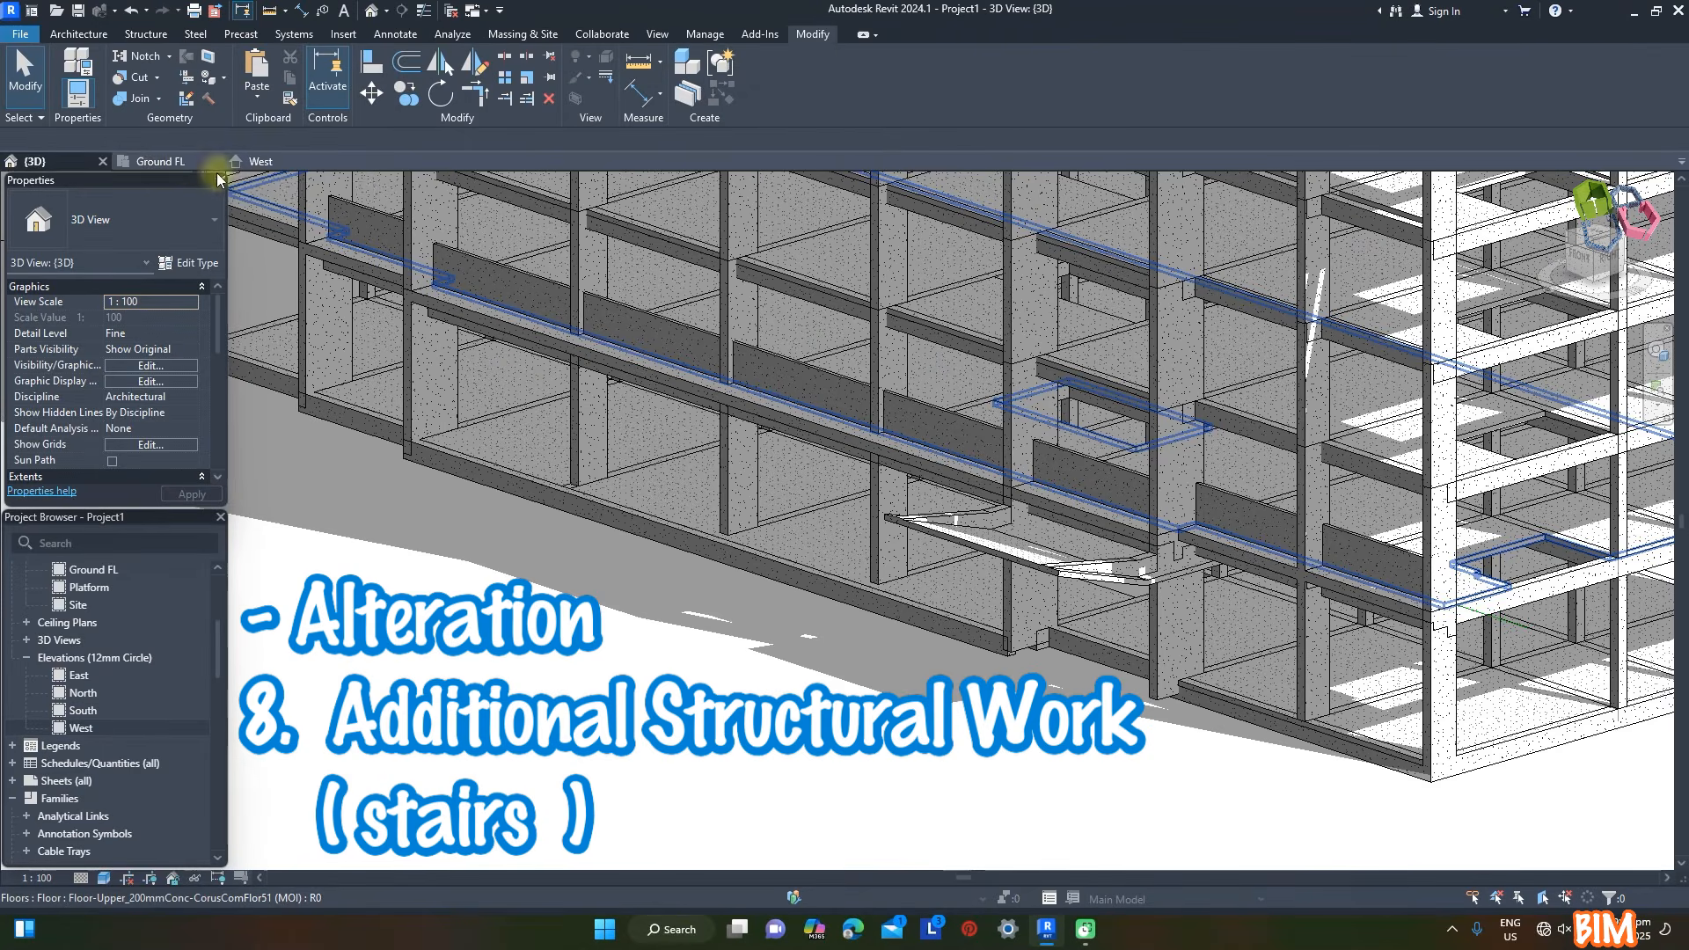
# - Start a stair in the Ground FL plan using the cast-in-place type Insitu_Concrete_150mm_Waist
pyautogui.click(193, 163)
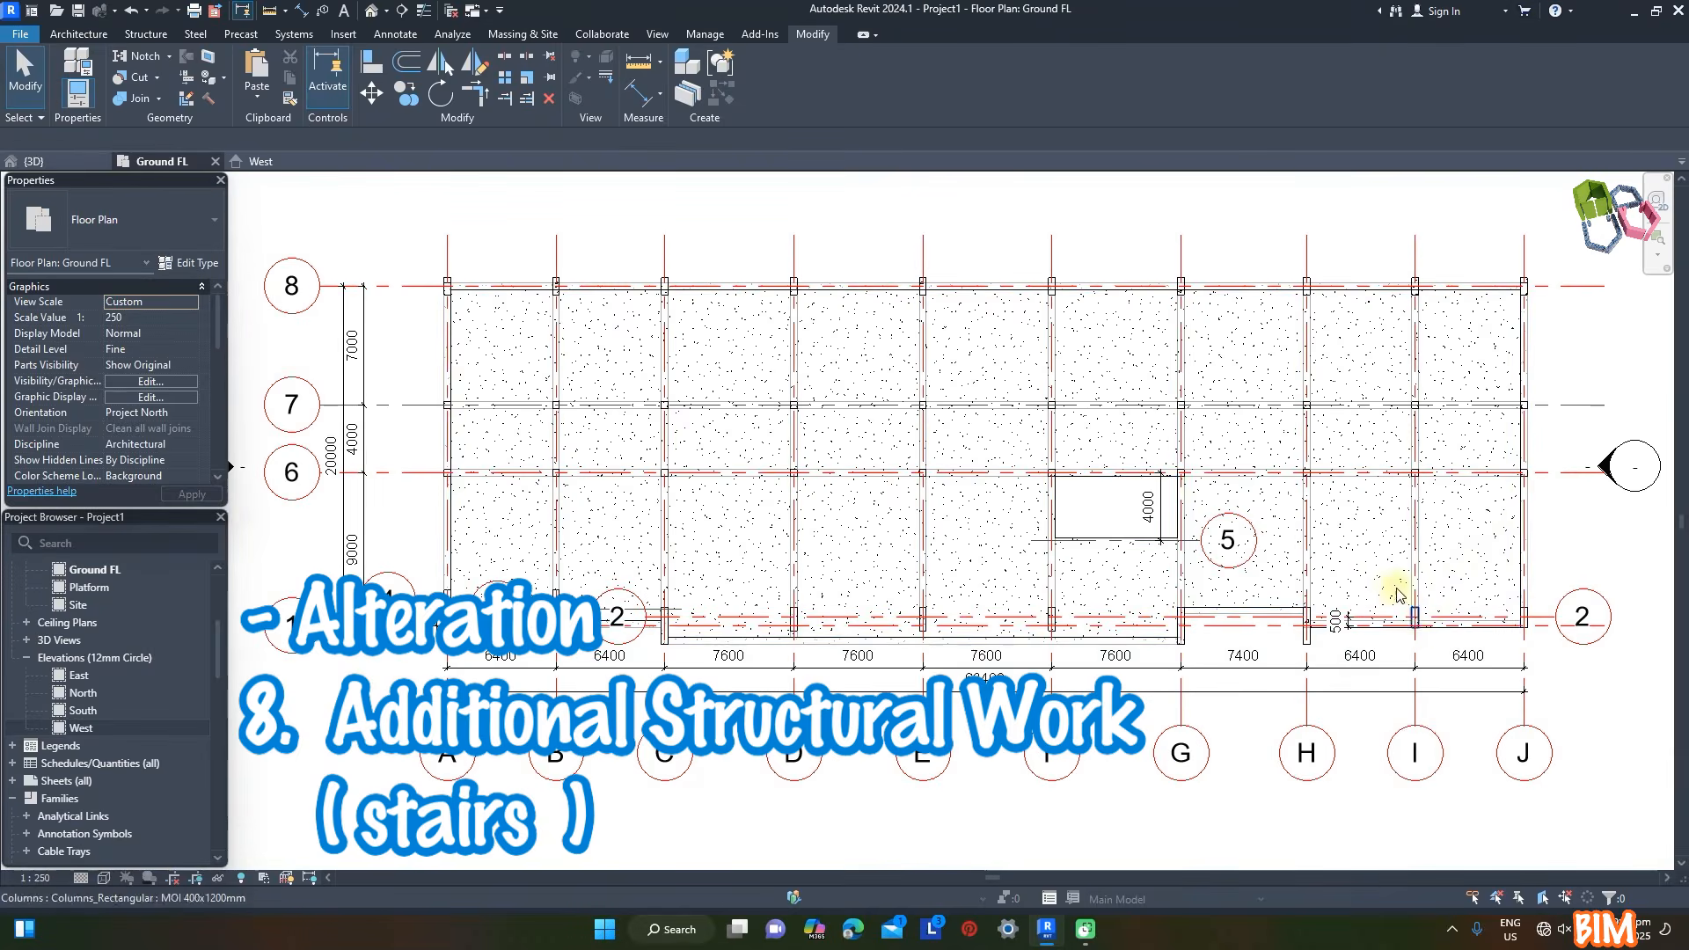
pyautogui.scroll(2, 1525, 500)
pyautogui.scroll(-1, 908, 484)
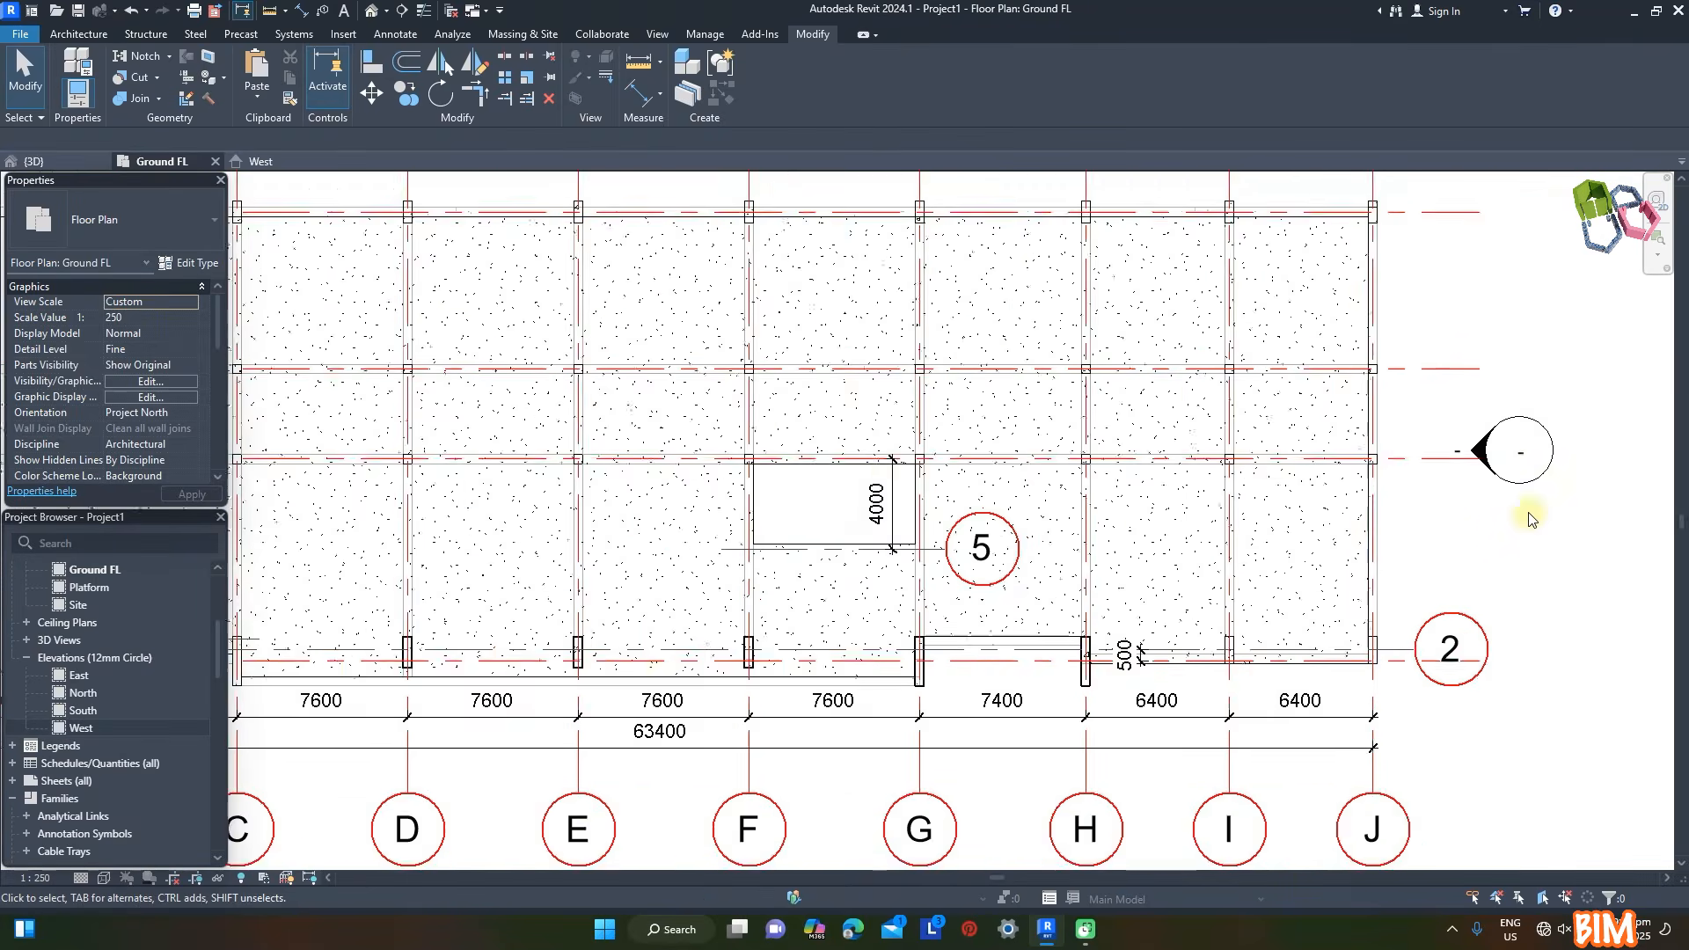
pyautogui.scroll(1, 1528, 520)
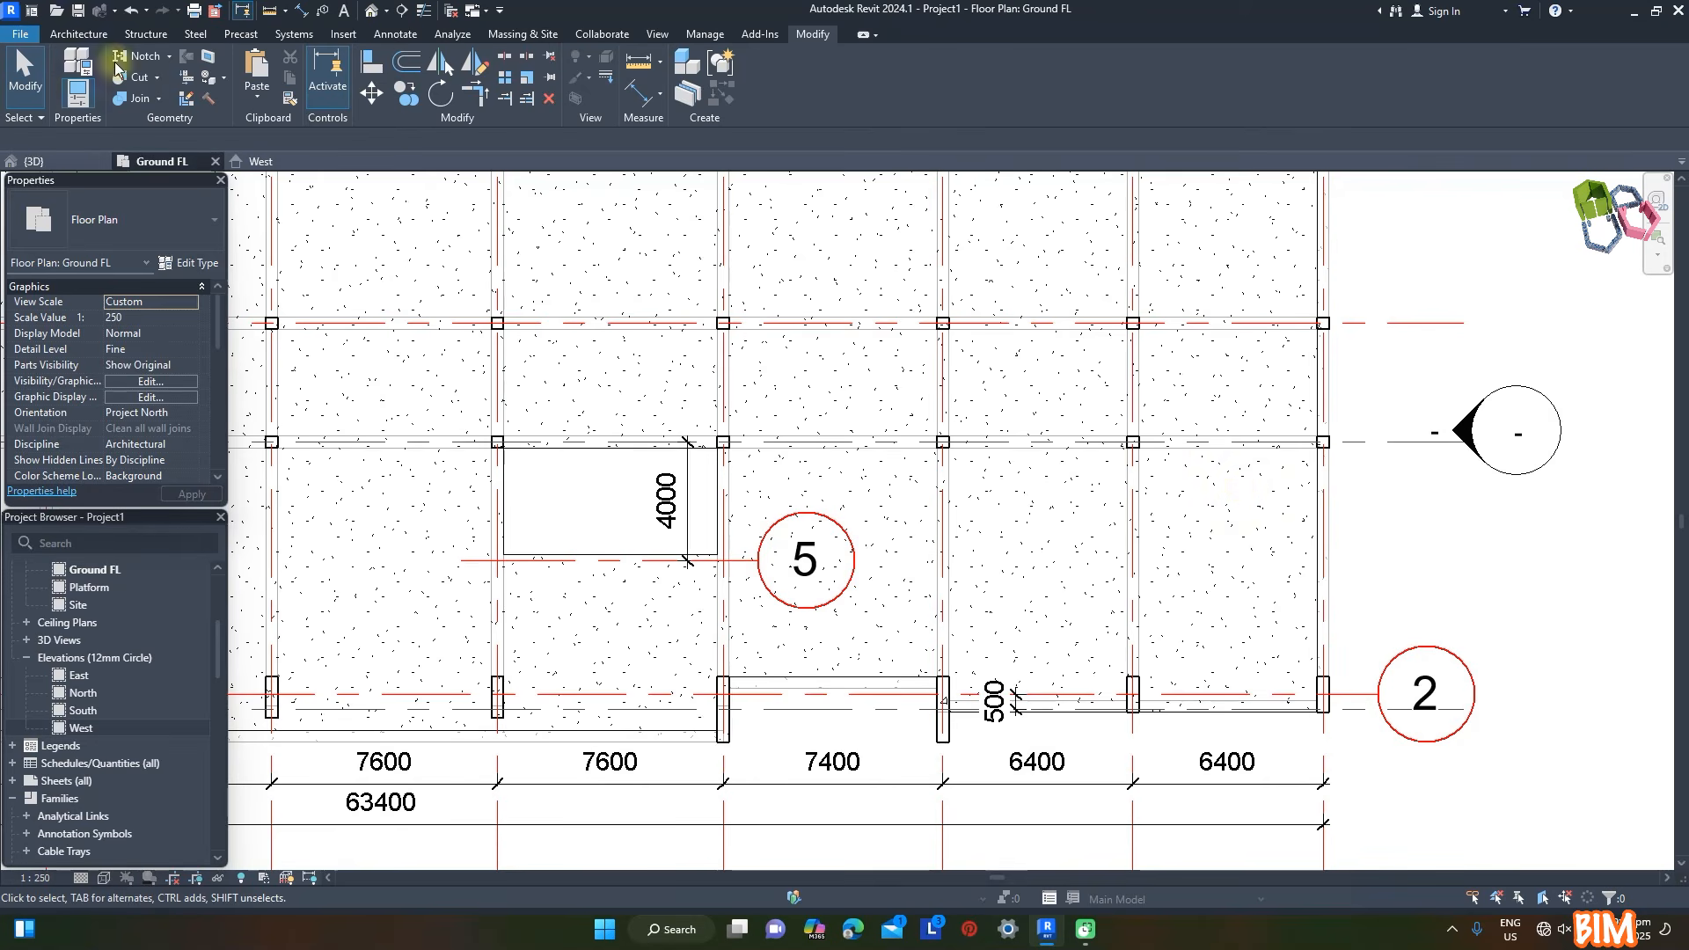
pyautogui.click(95, 35)
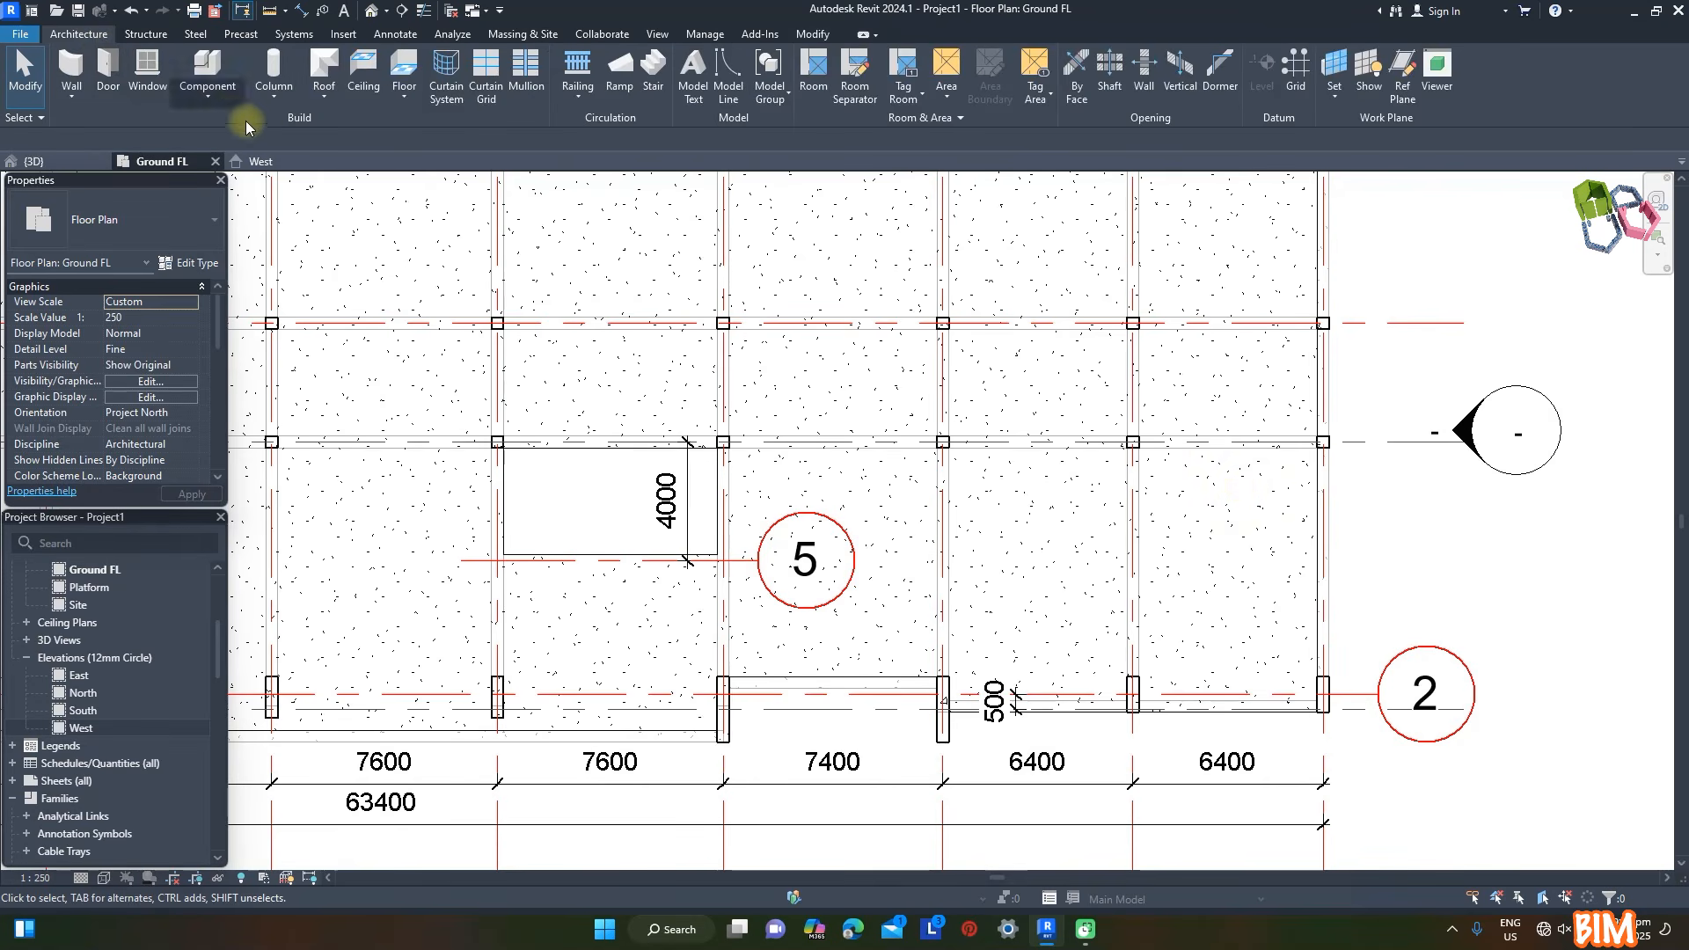
pyautogui.click(652, 73)
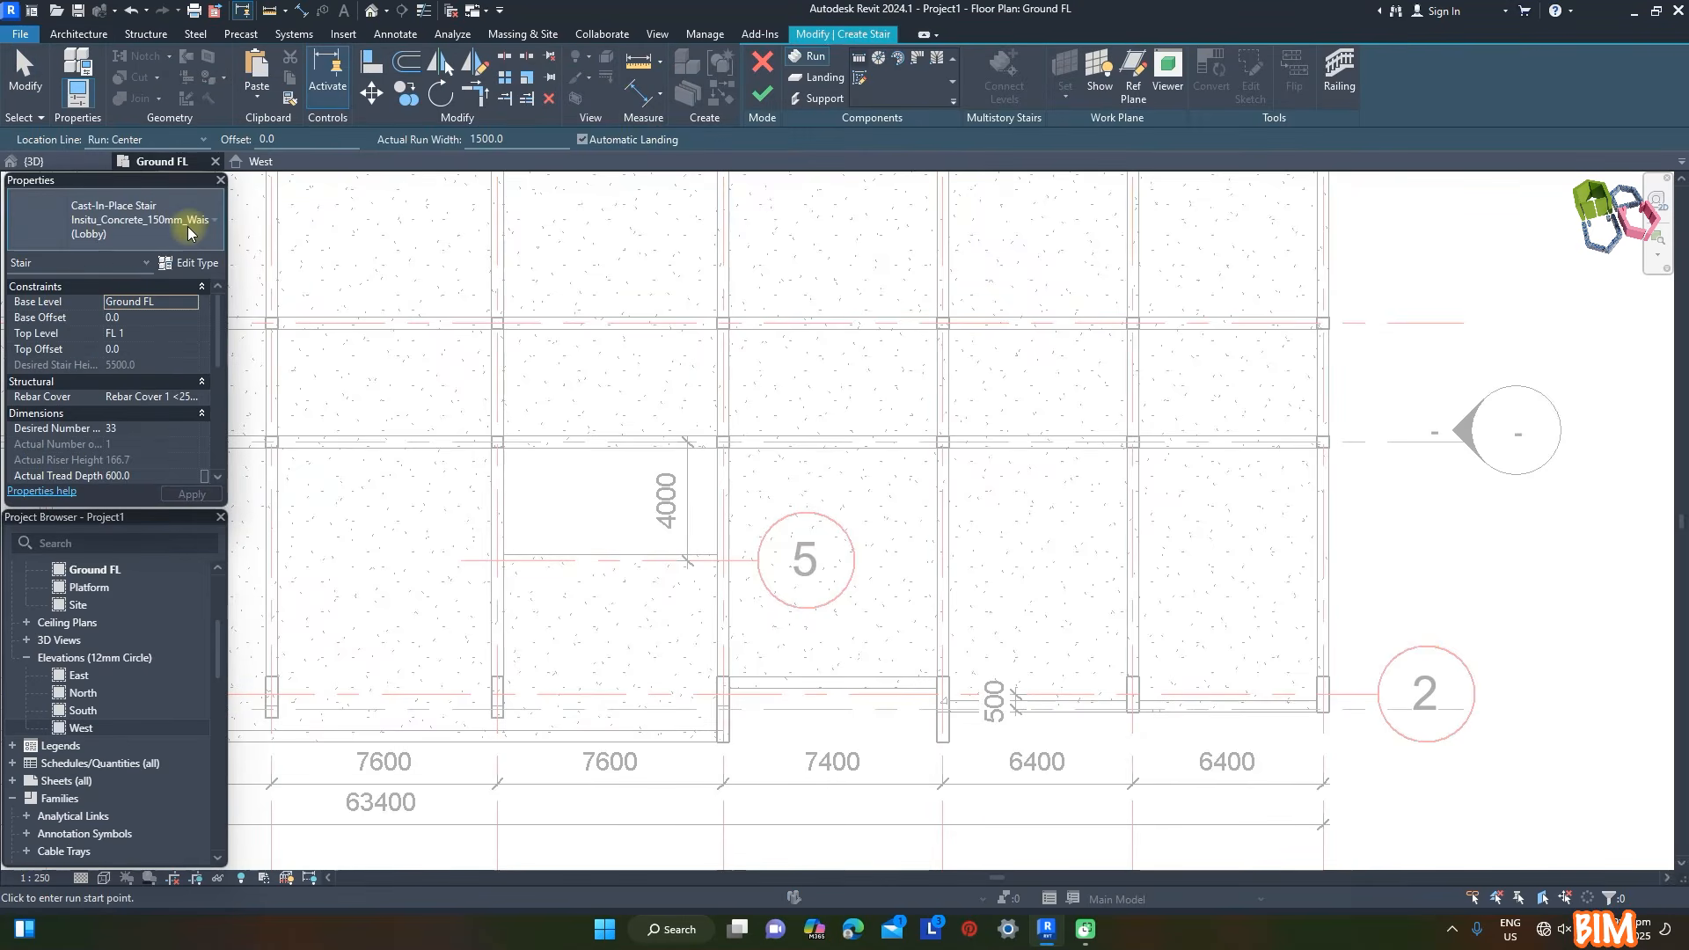
pyautogui.click(187, 226)
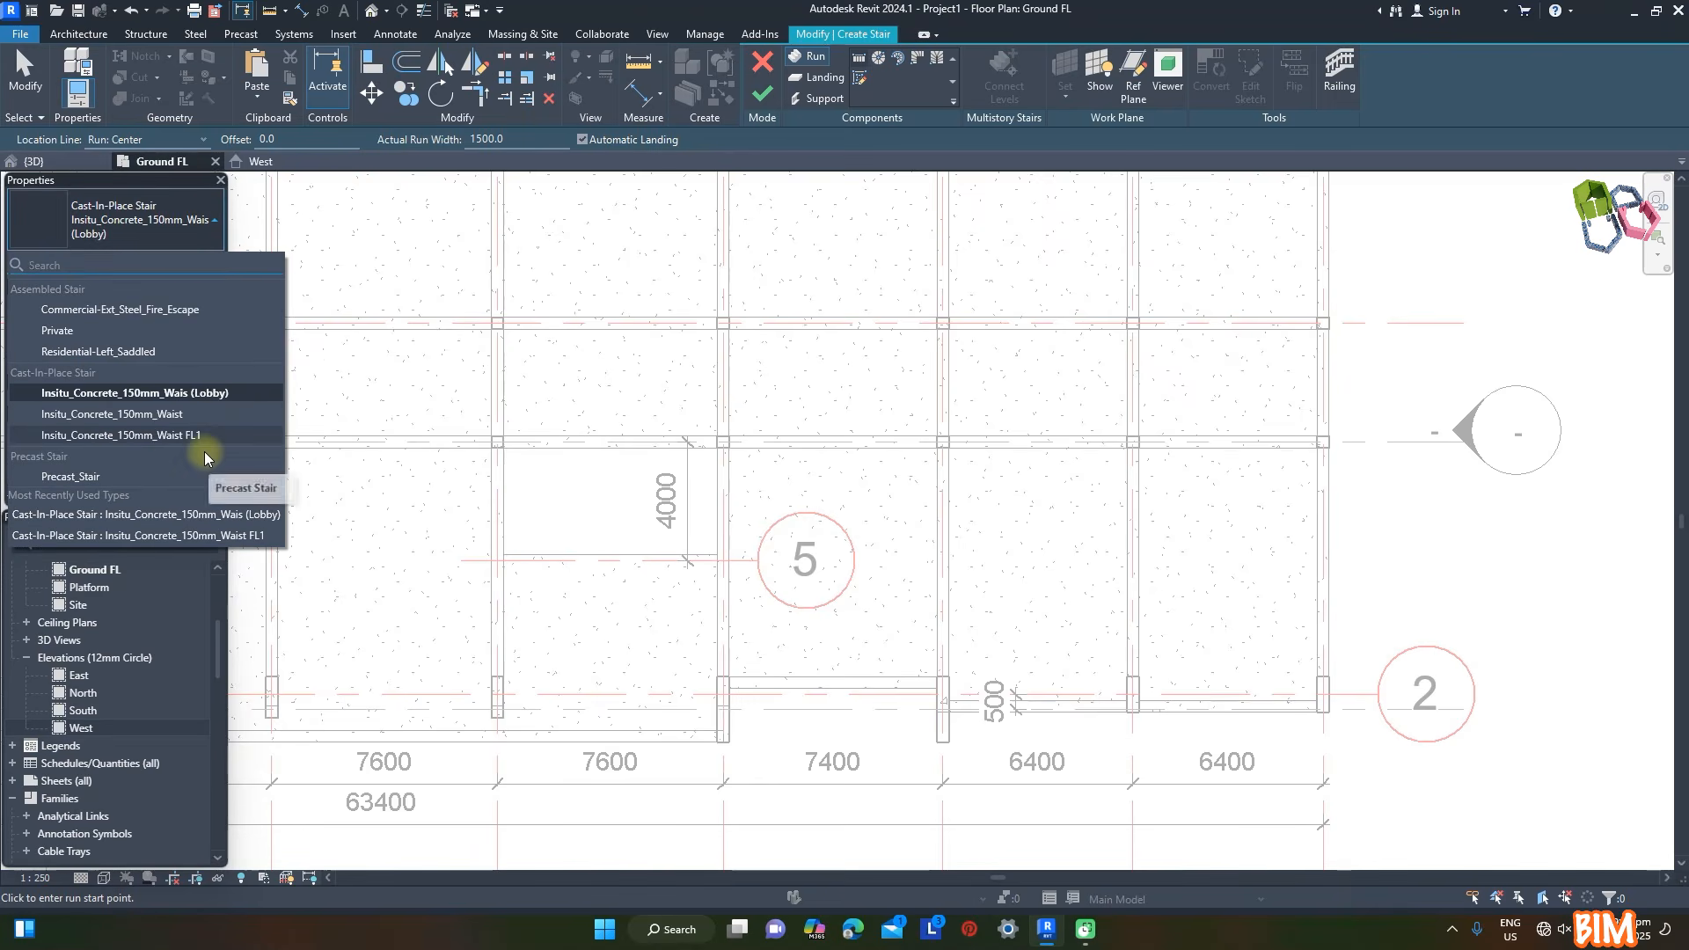
pyautogui.click(132, 414)
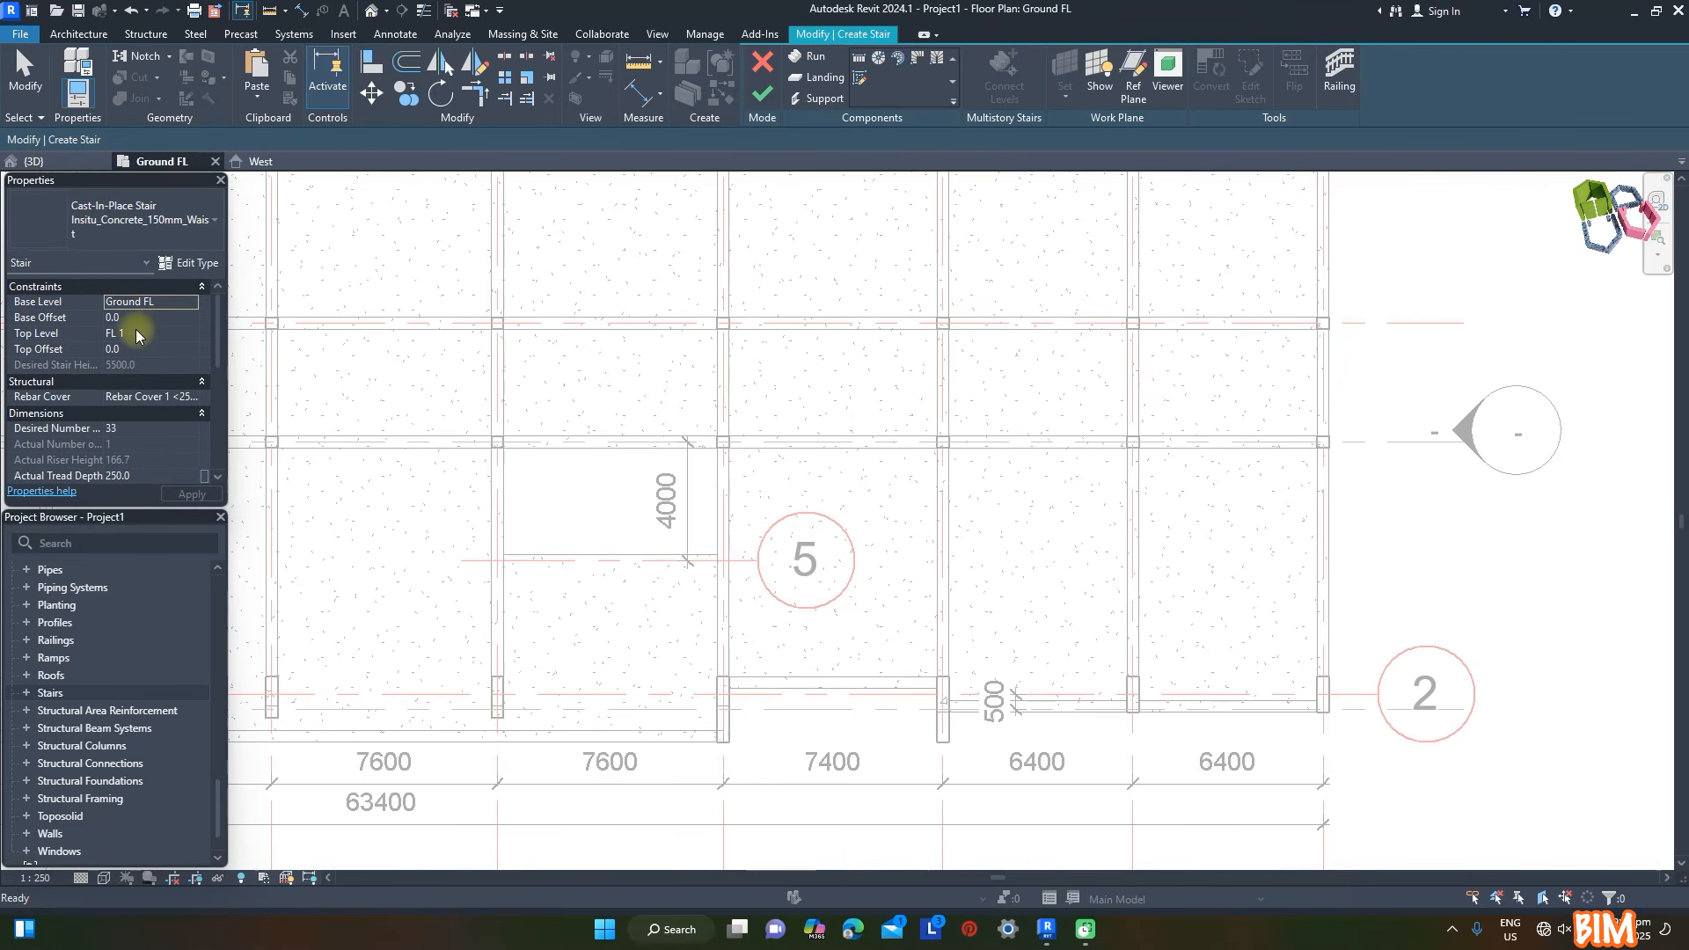
# - Keep the stair constrained from Ground FL to FL 1 and set its type's minimum run width to 1500
pyautogui.click(148, 300)
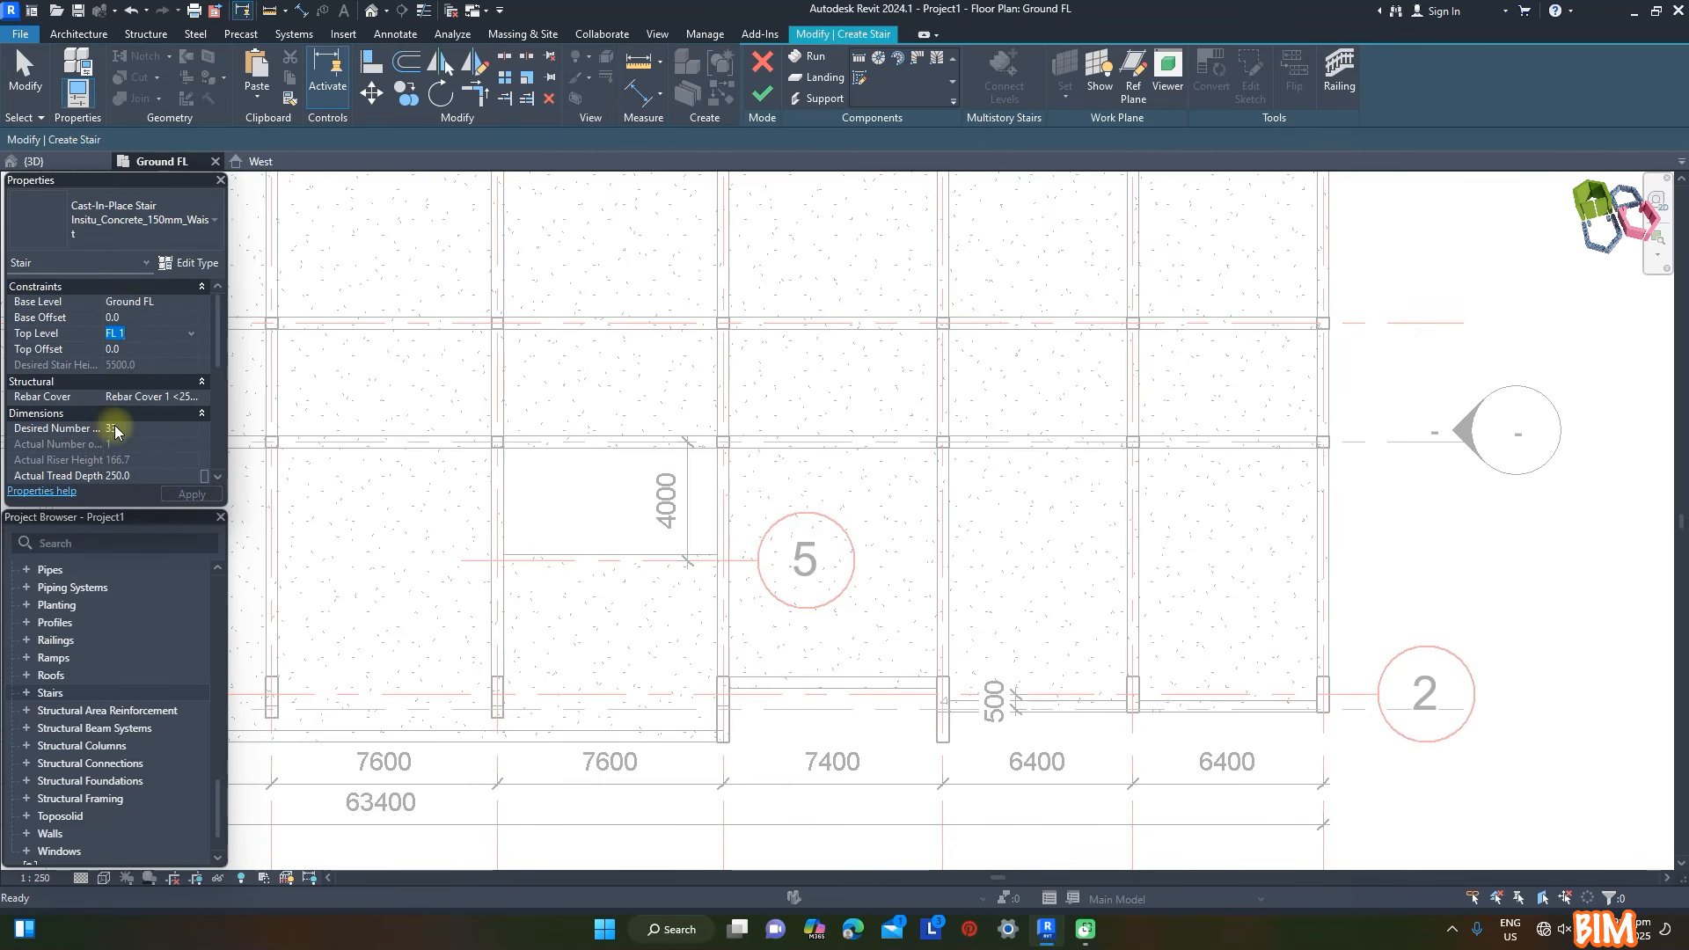
pyautogui.click(188, 262)
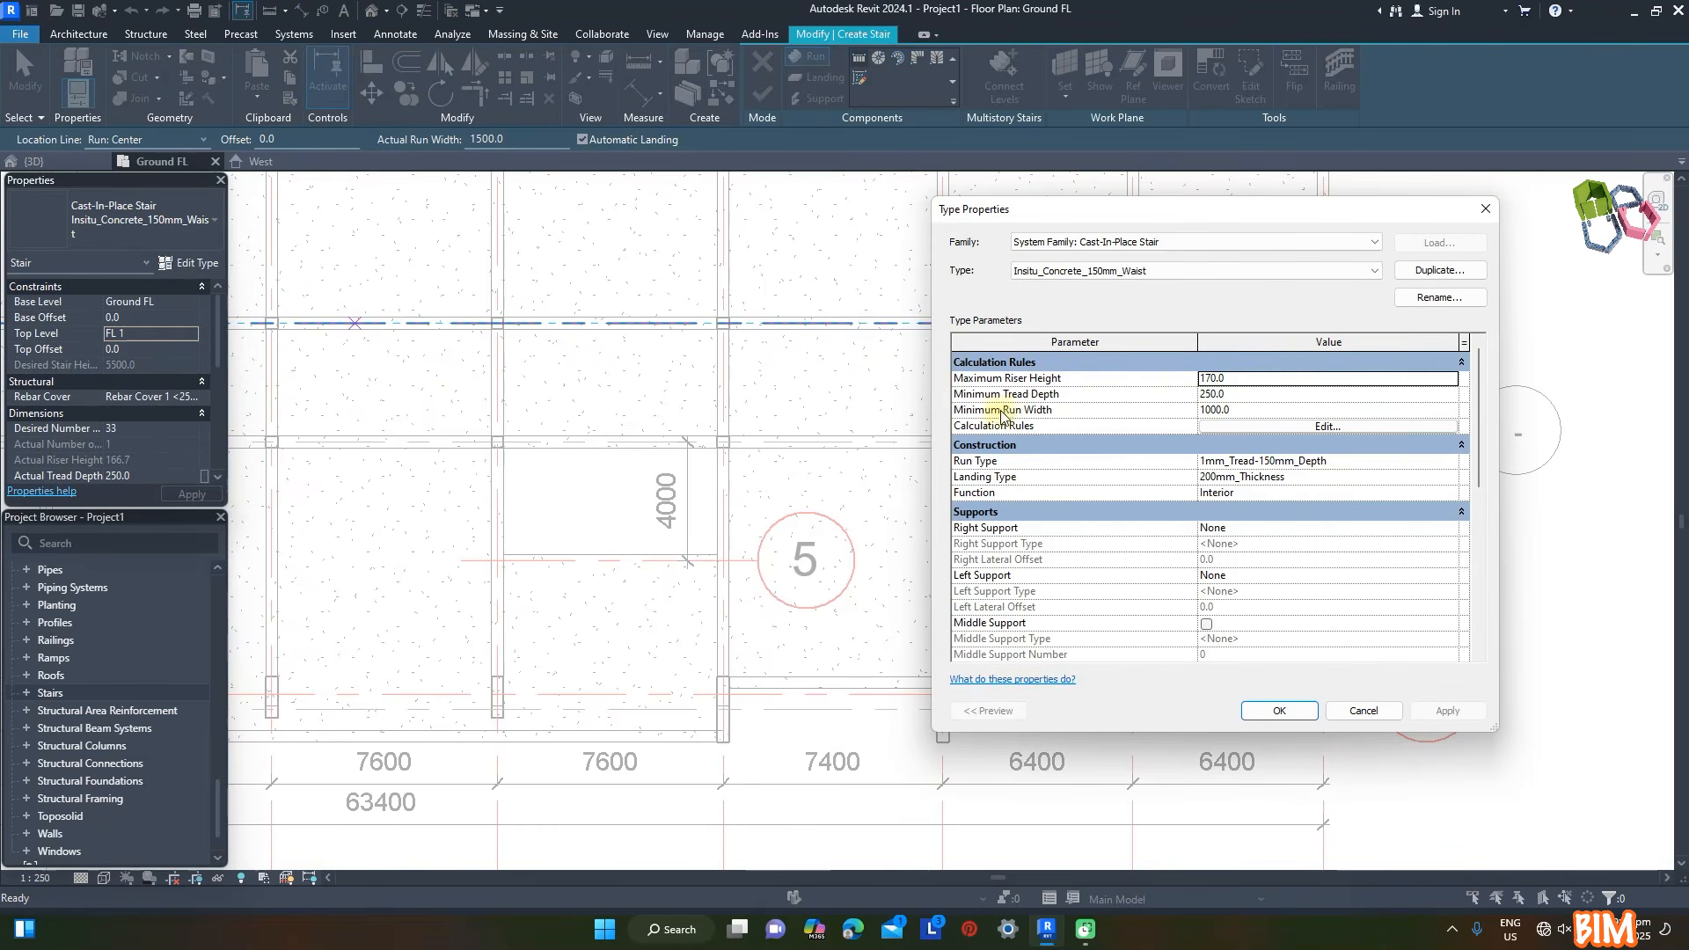
pyautogui.click(1253, 412)
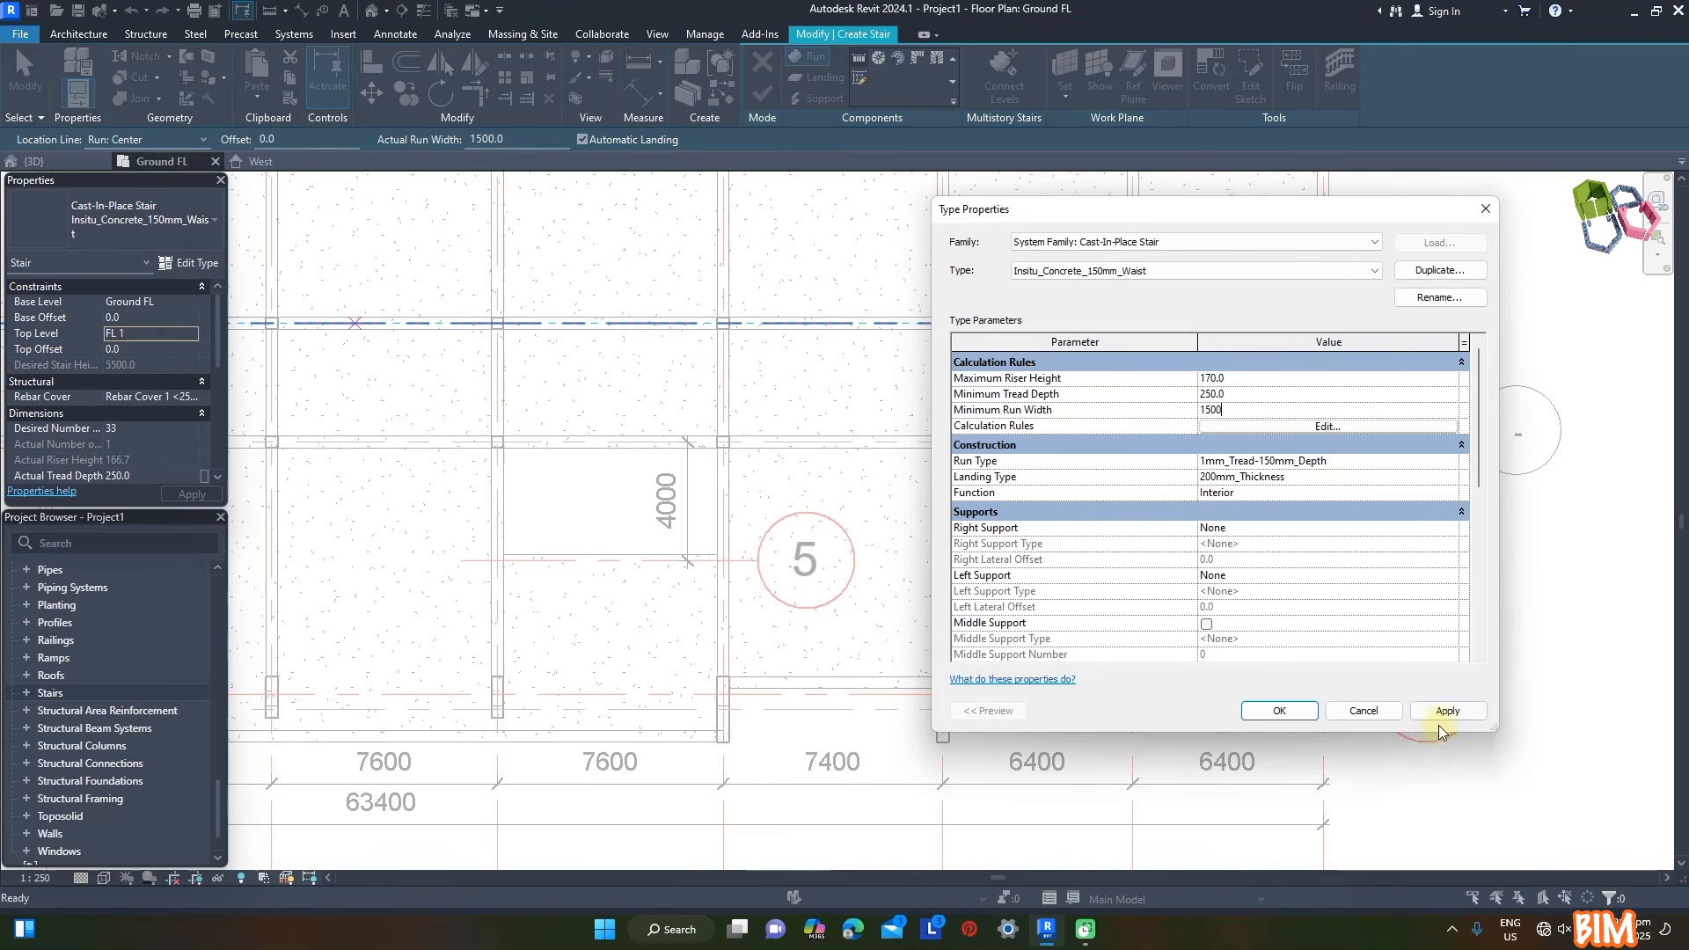
pyautogui.click(1297, 712)
# - Draw a 7-riser run in the easternmost 6400 bay, a perpendicular 13-riser run, and a parallel return run with the remaining 13 risers
pyautogui.scroll(5, 1275, 675)
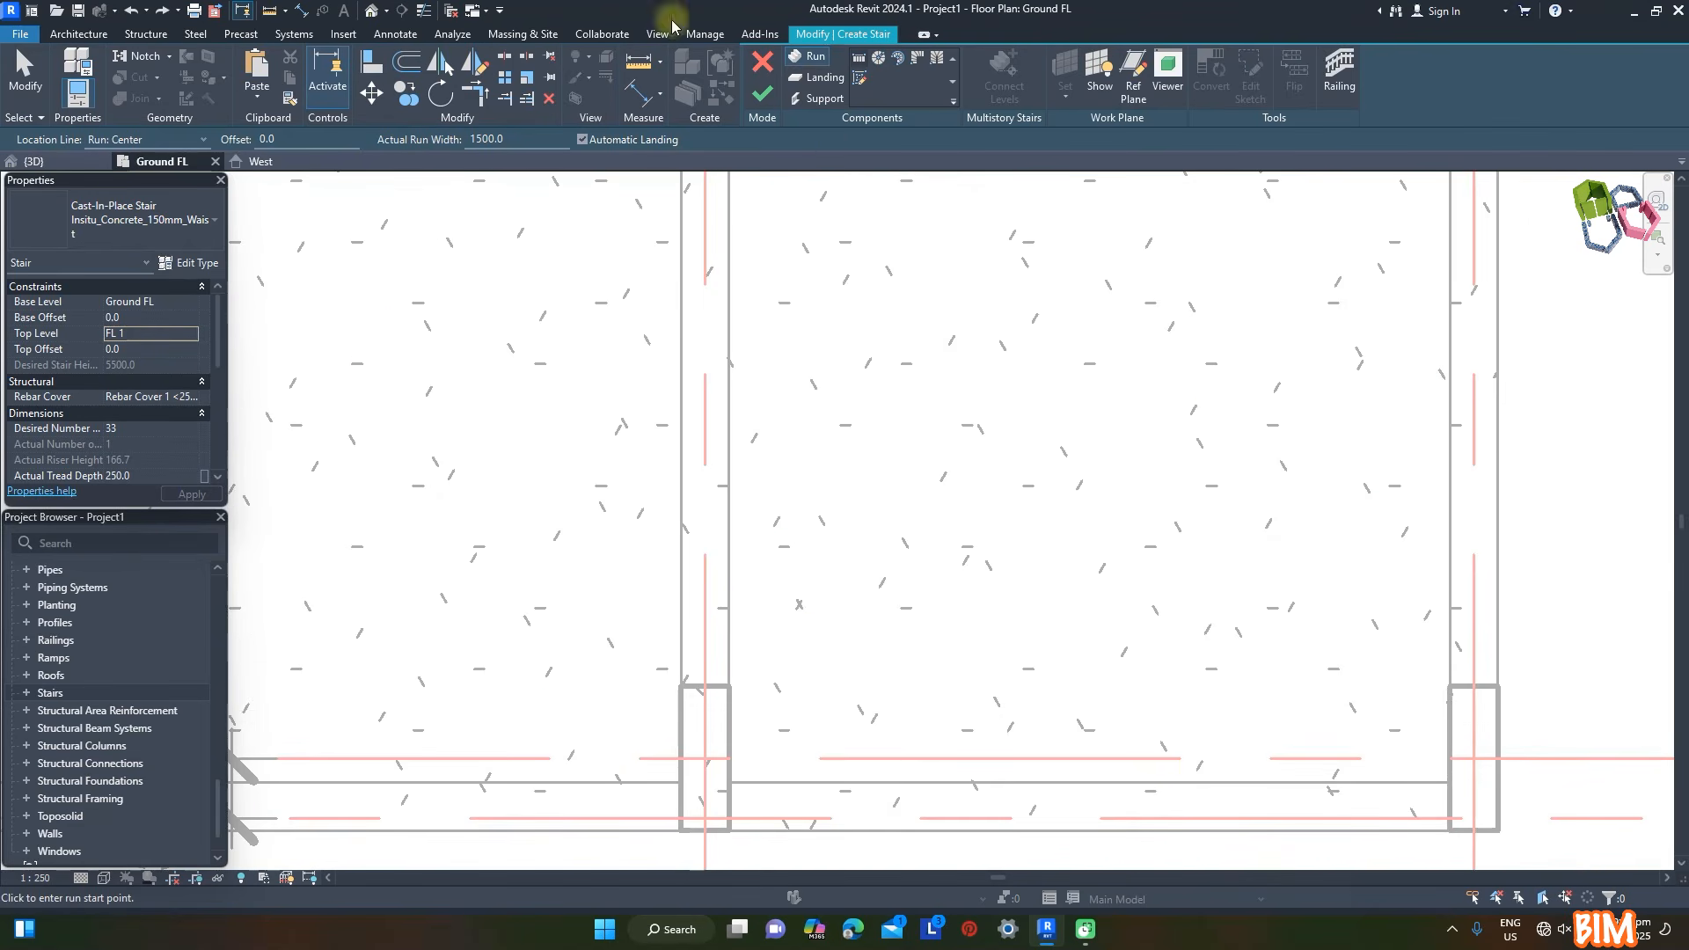
pyautogui.click(1058, 610)
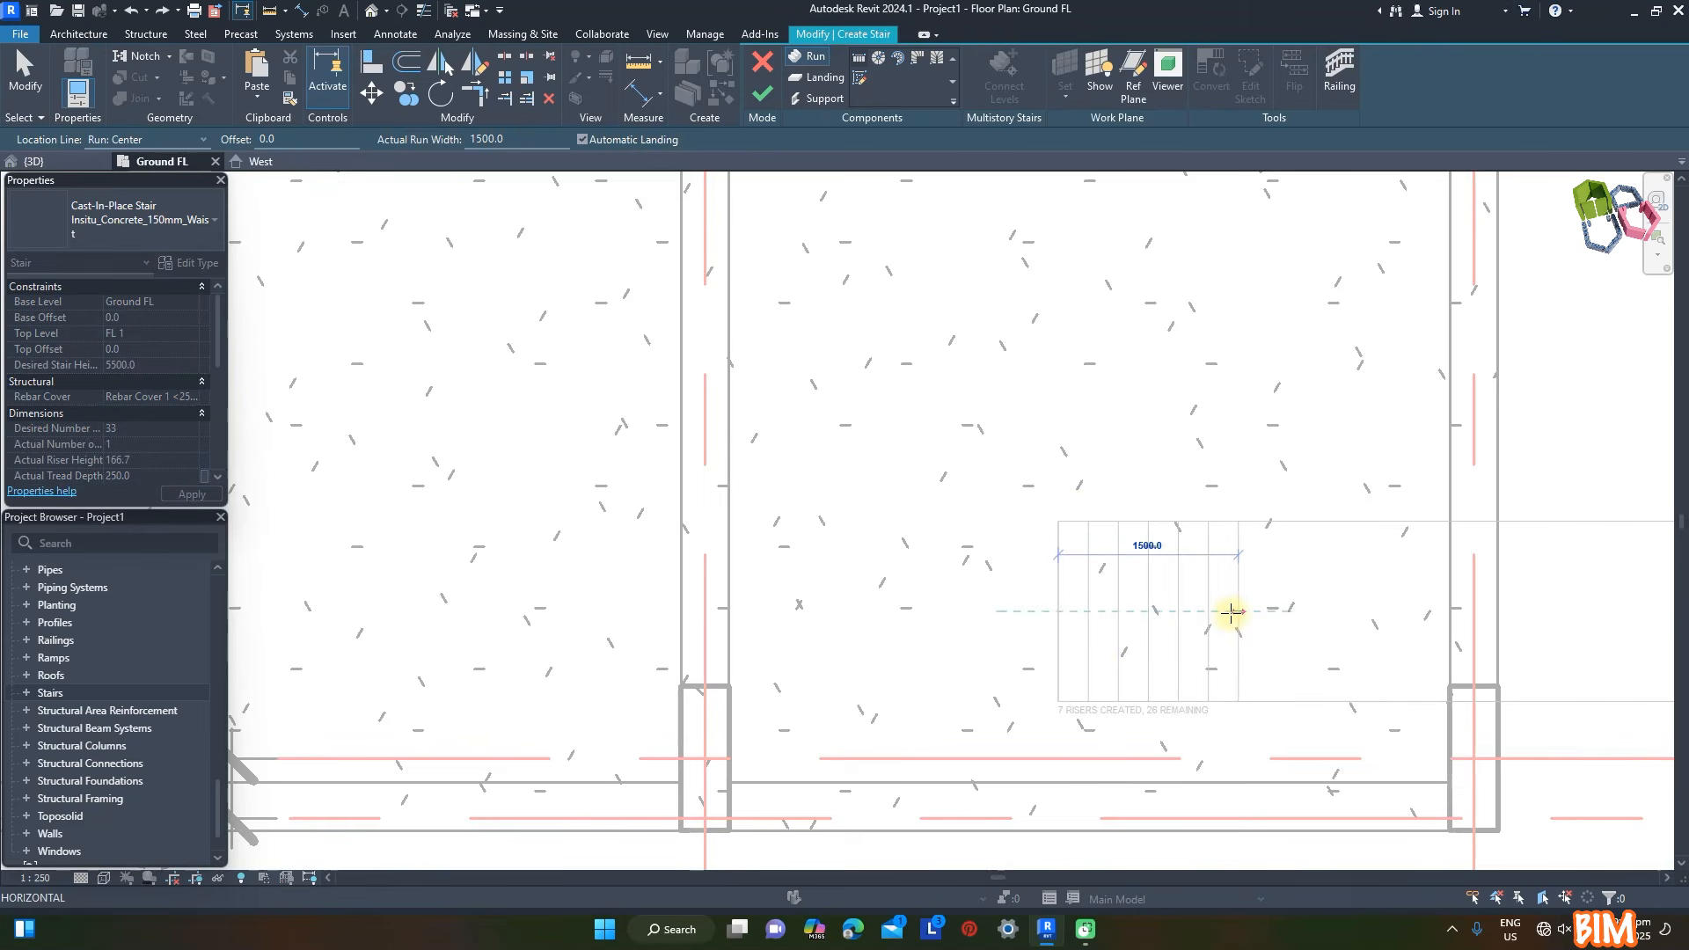
pyautogui.click(1232, 611)
pyautogui.click(1365, 515)
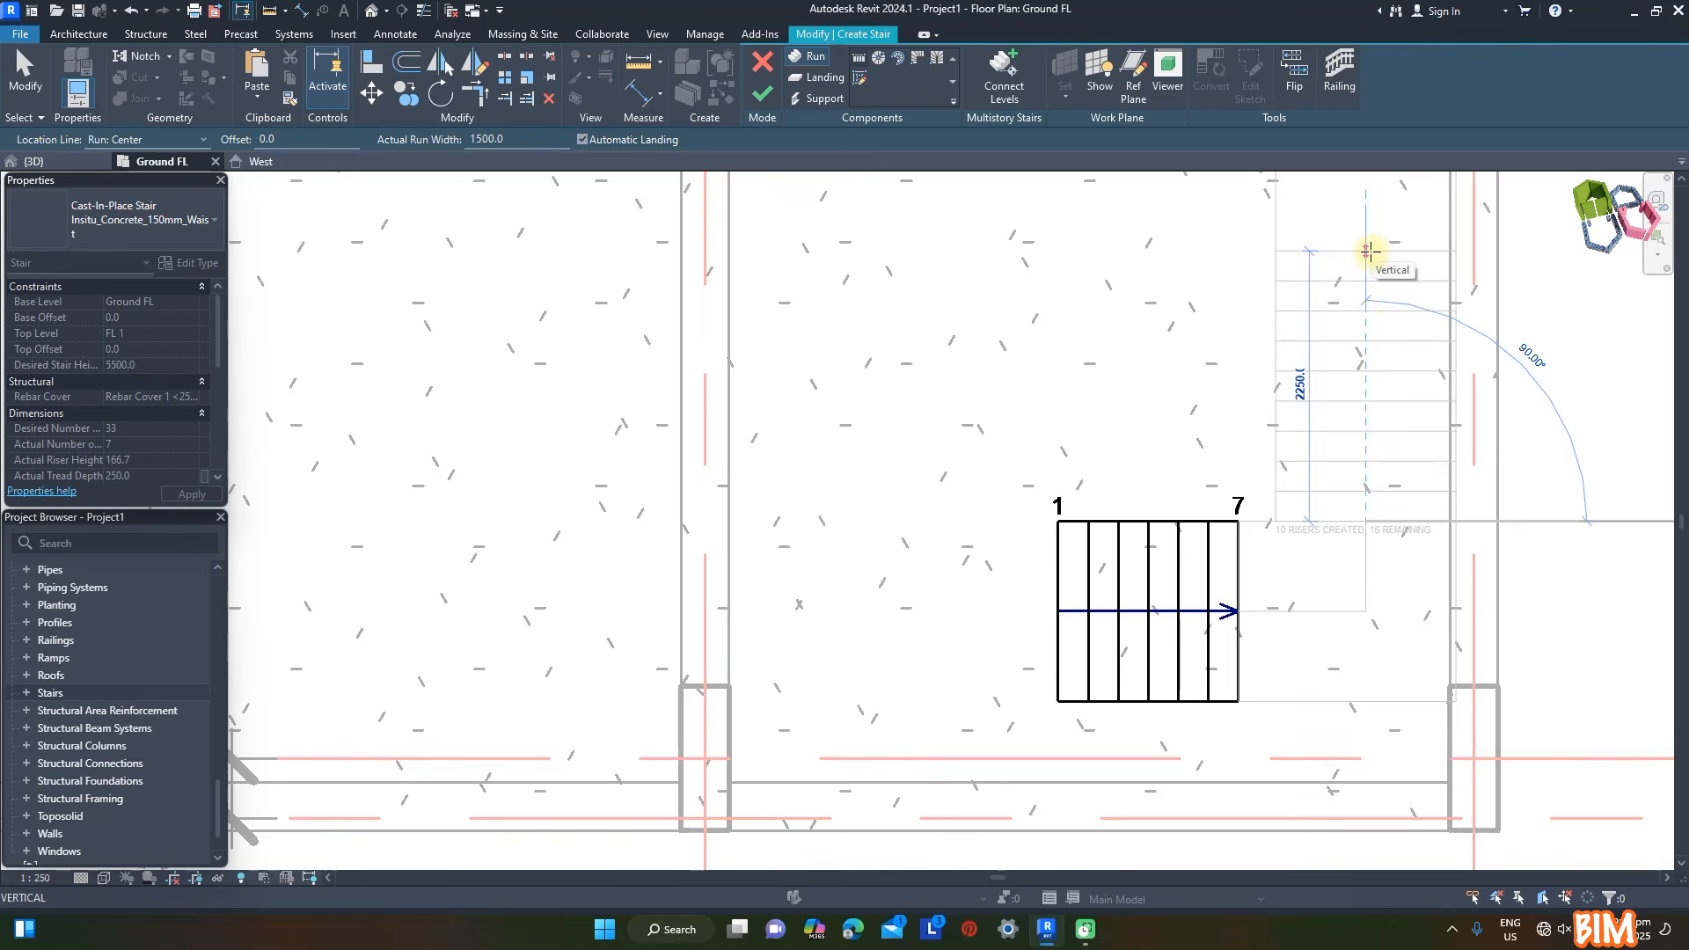
pyautogui.click(1366, 175)
pyautogui.scroll(-2, 1143, 194)
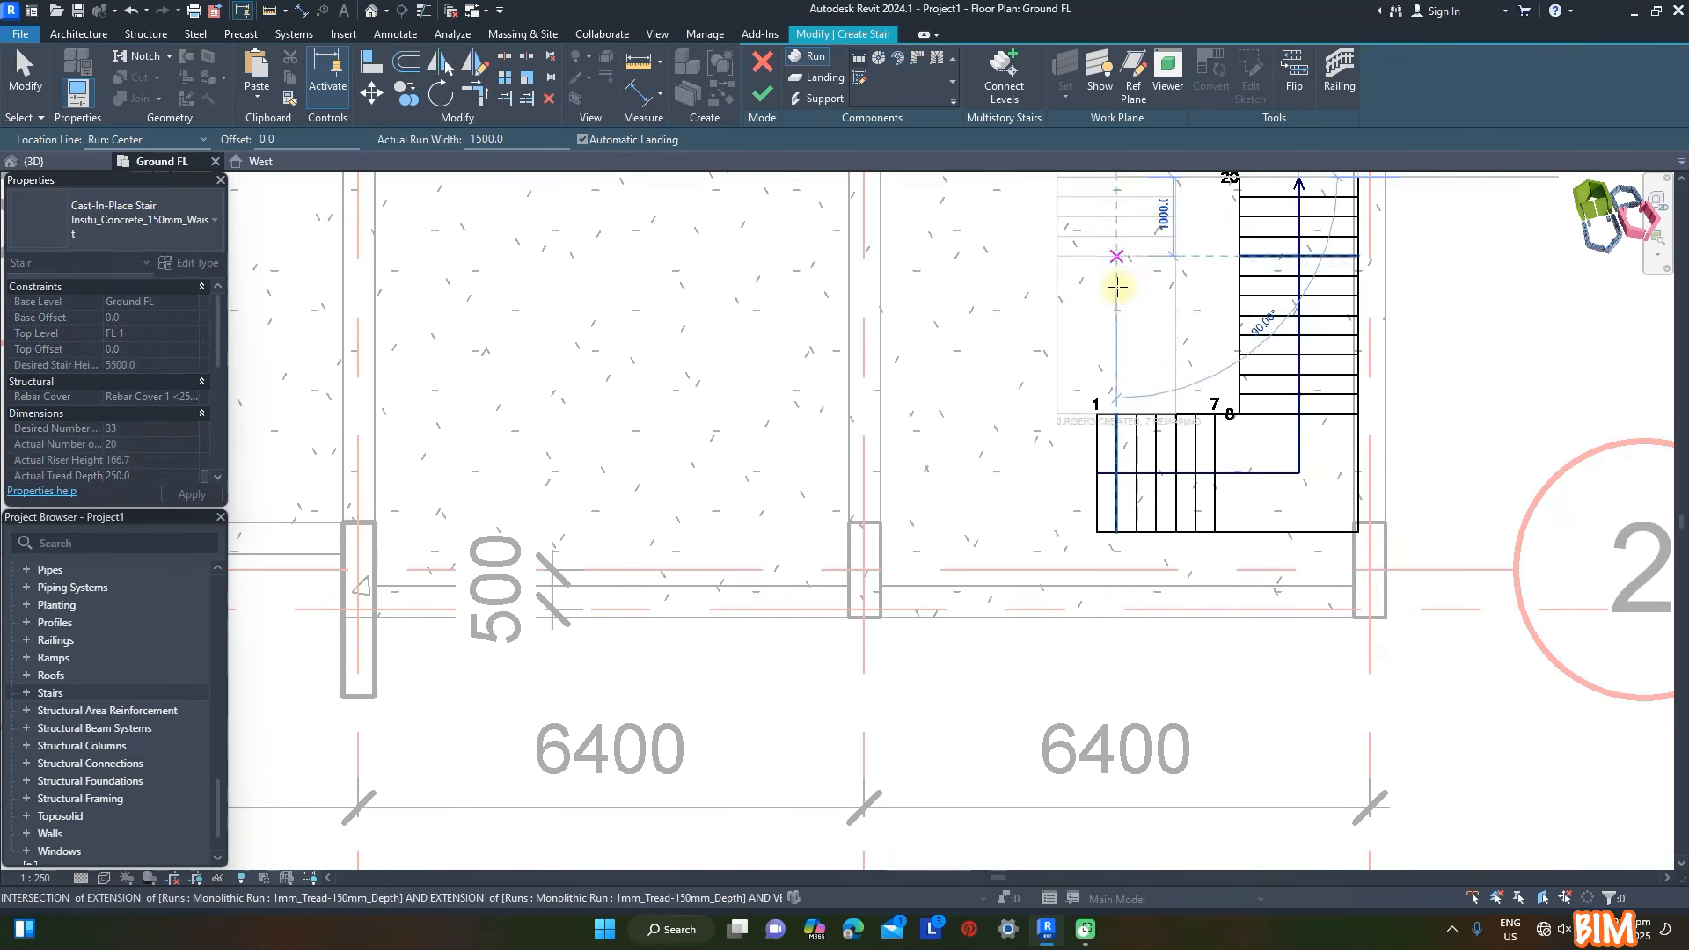
pyautogui.click(1116, 413)
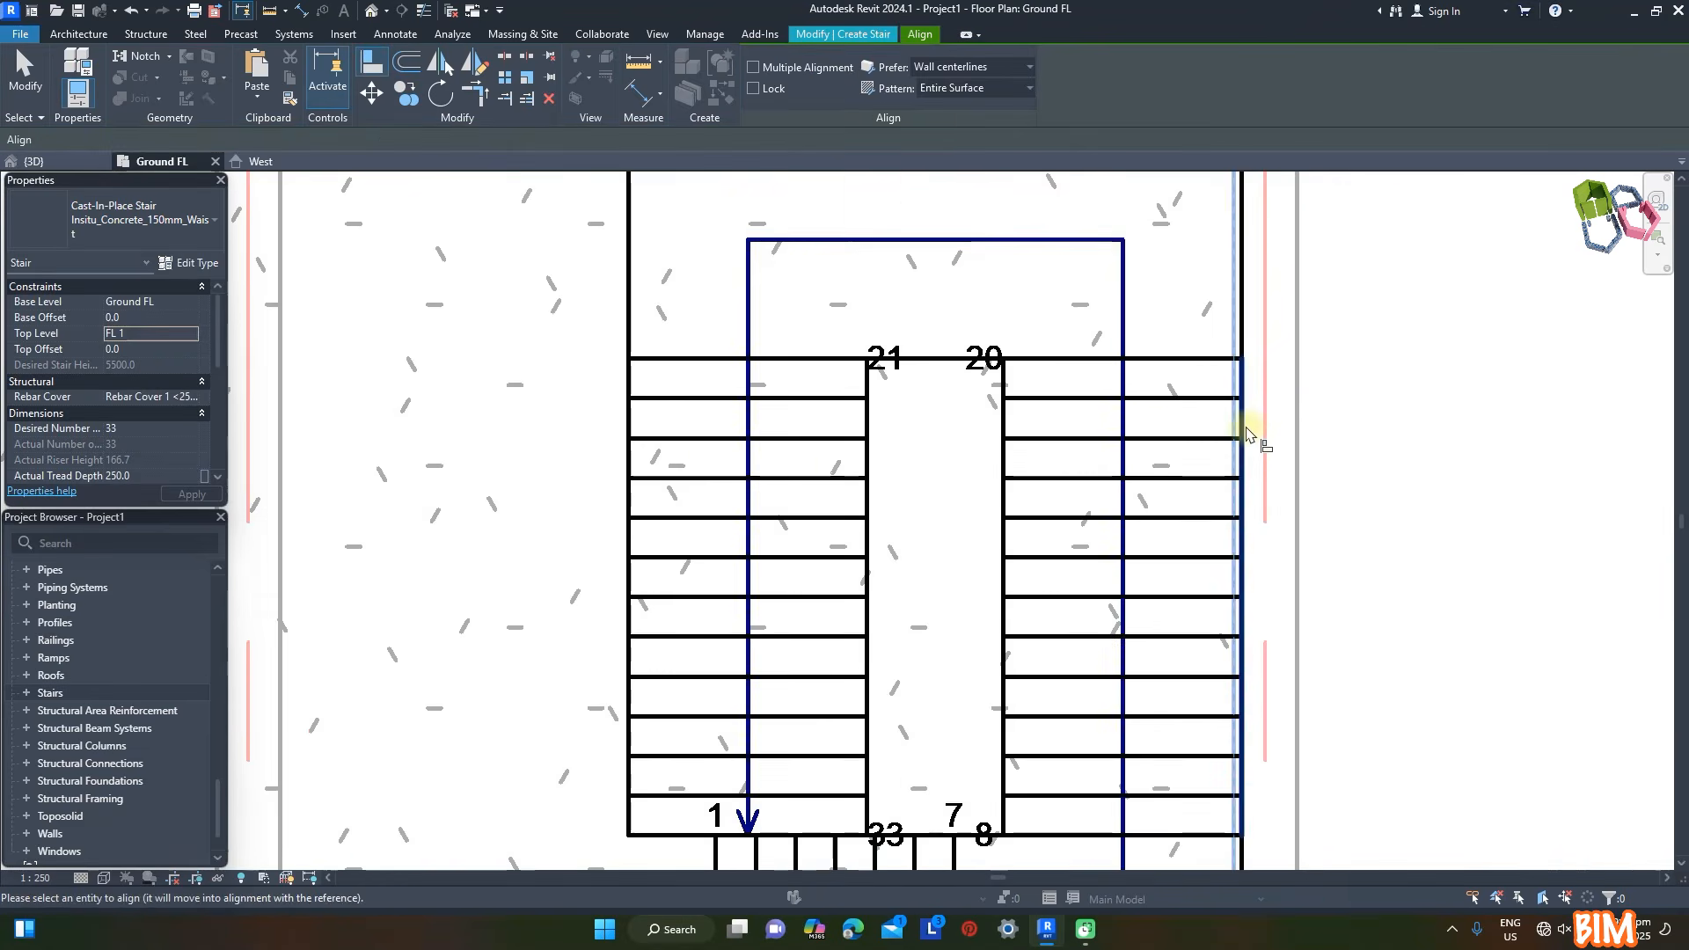
pyautogui.click(1246, 431)
# - Align the return run's outer side with the starting edge of the first stair run
pyautogui.scroll(-3, 1133, 335)
pyautogui.scroll(1, 1078, 558)
pyautogui.press('Escape')
pyautogui.press('a')
pyautogui.press('l')
pyautogui.click(1064, 547)
pyautogui.click(1022, 440)
pyautogui.press('Escape')
pyautogui.press('Escape')
# - Move the whole stair so the upper landing's outer edge meets the beam face at the back of the bay
pyautogui.scroll(-3, 1159, 465)
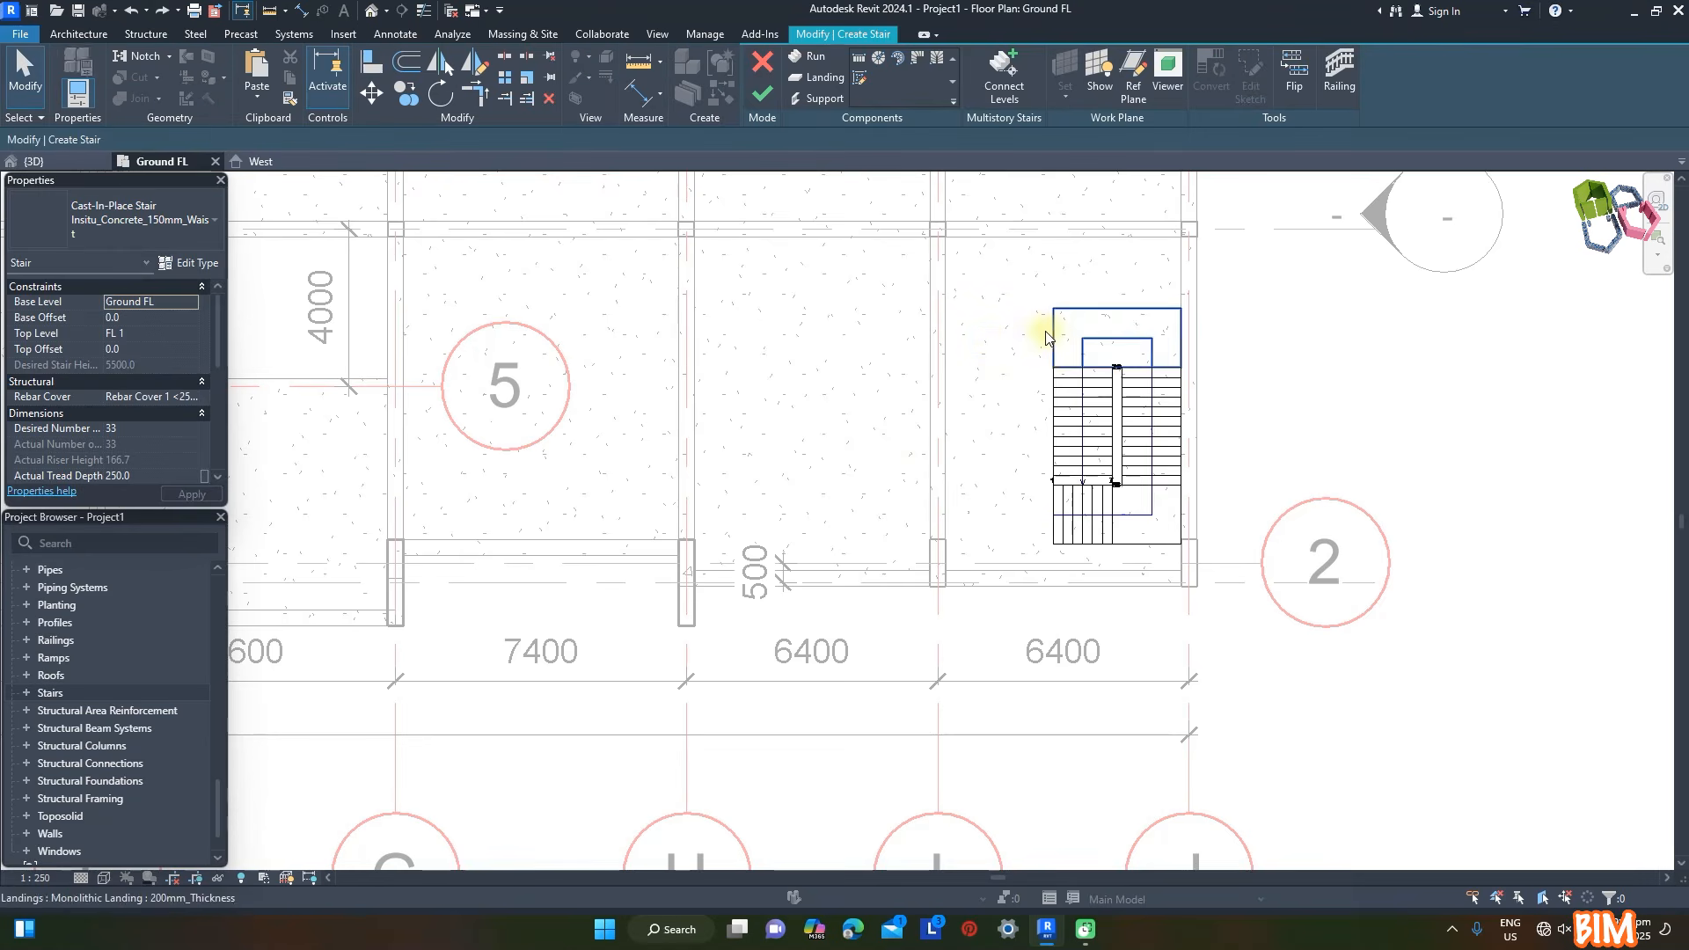
pyautogui.press('Tab')
pyautogui.click(1054, 332)
pyautogui.click(372, 94)
pyautogui.click(1053, 309)
pyautogui.click(1054, 237)
pyautogui.click(1339, 475)
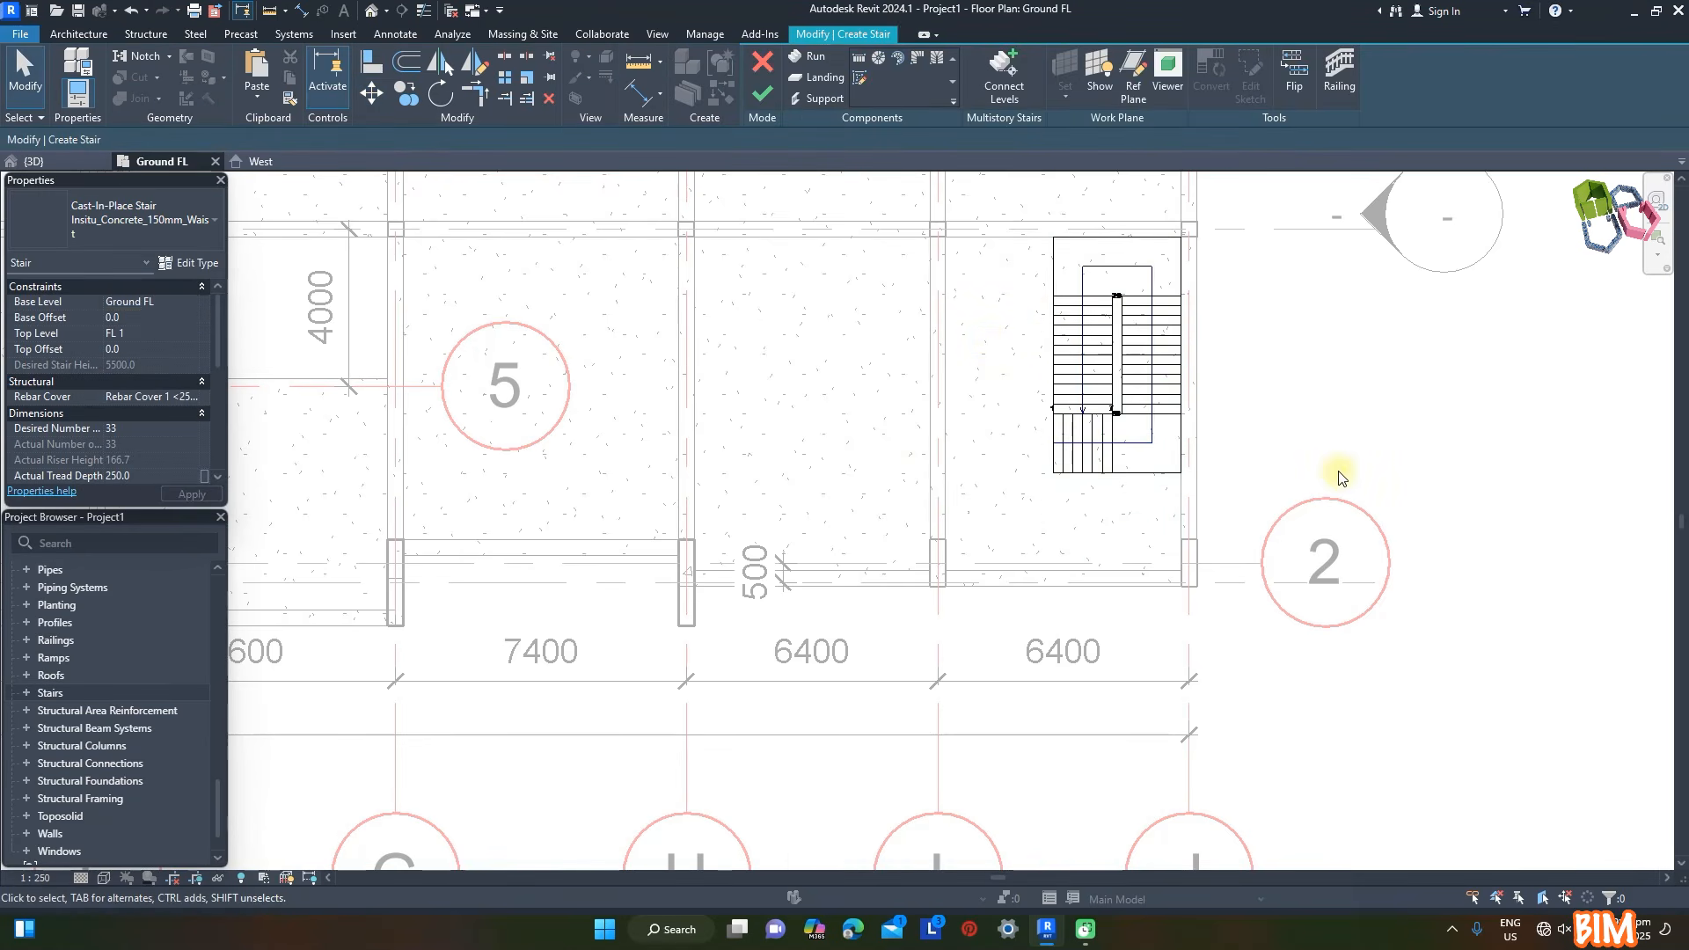
# - Delete both railings of the ground floor stair in the 3D view
pyautogui.click(34, 162)
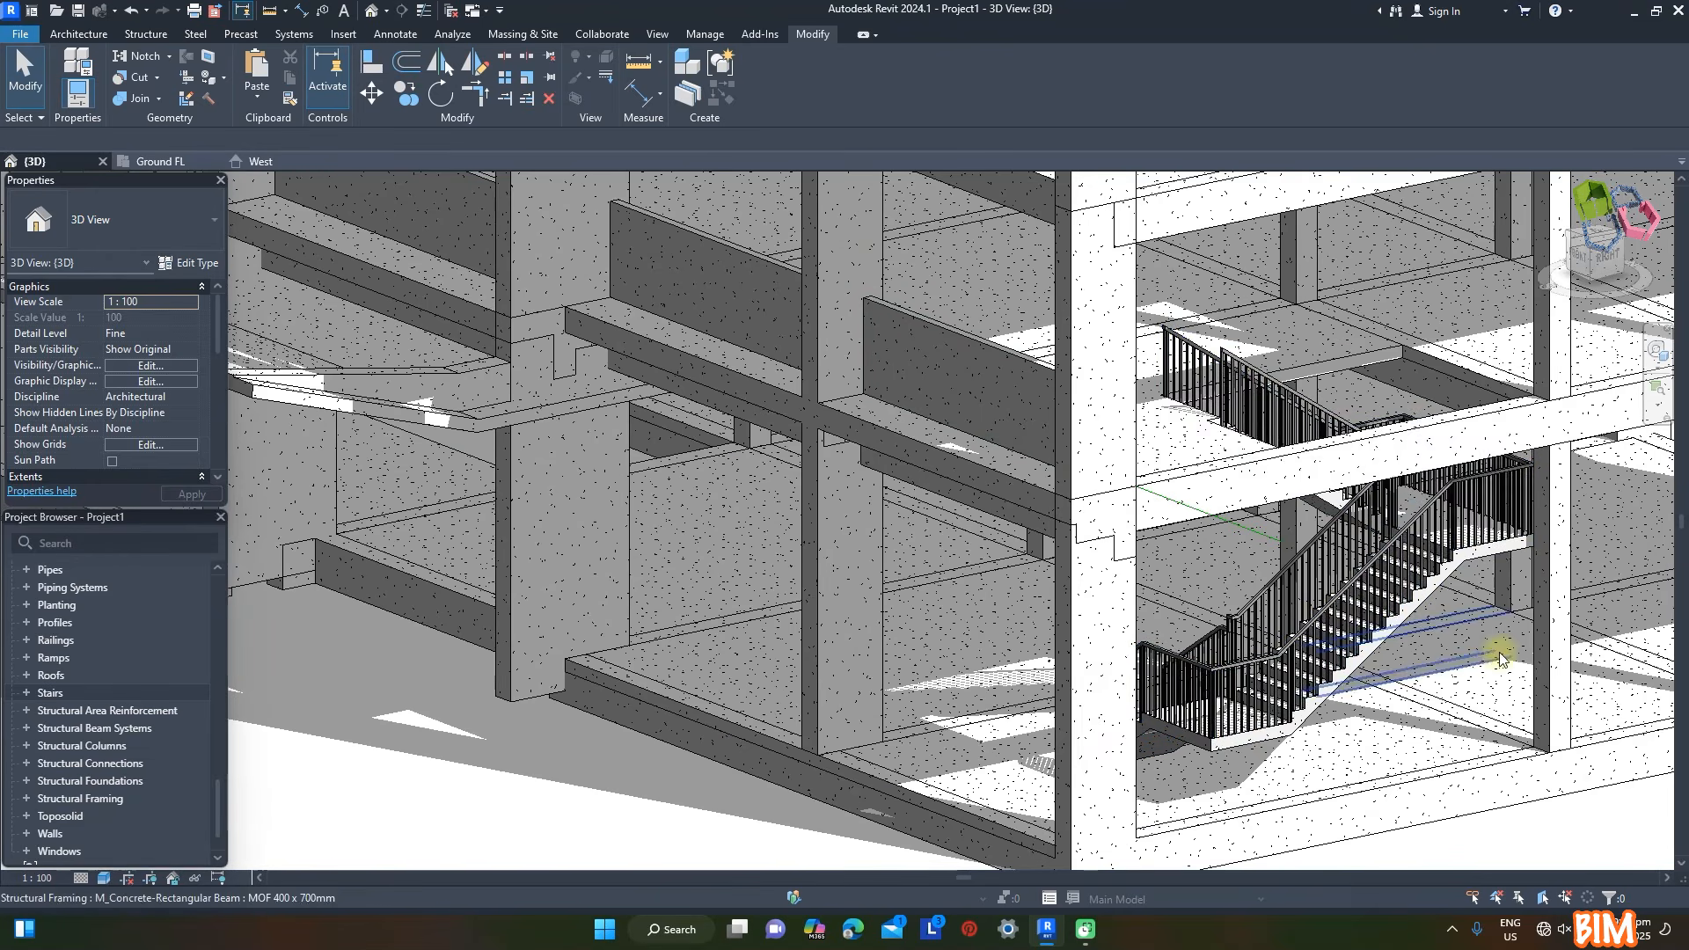
pyautogui.click(1300, 578)
pyautogui.press('Delete')
pyautogui.click(1333, 597)
pyautogui.press('Delete')
pyautogui.keyDown('shift'); pyautogui.moveTo(1545, 709); pyautogui.dragTo(1461, 691, button='middle'); pyautogui.keyUp('shift')
pyautogui.scroll(18, 97, 654)
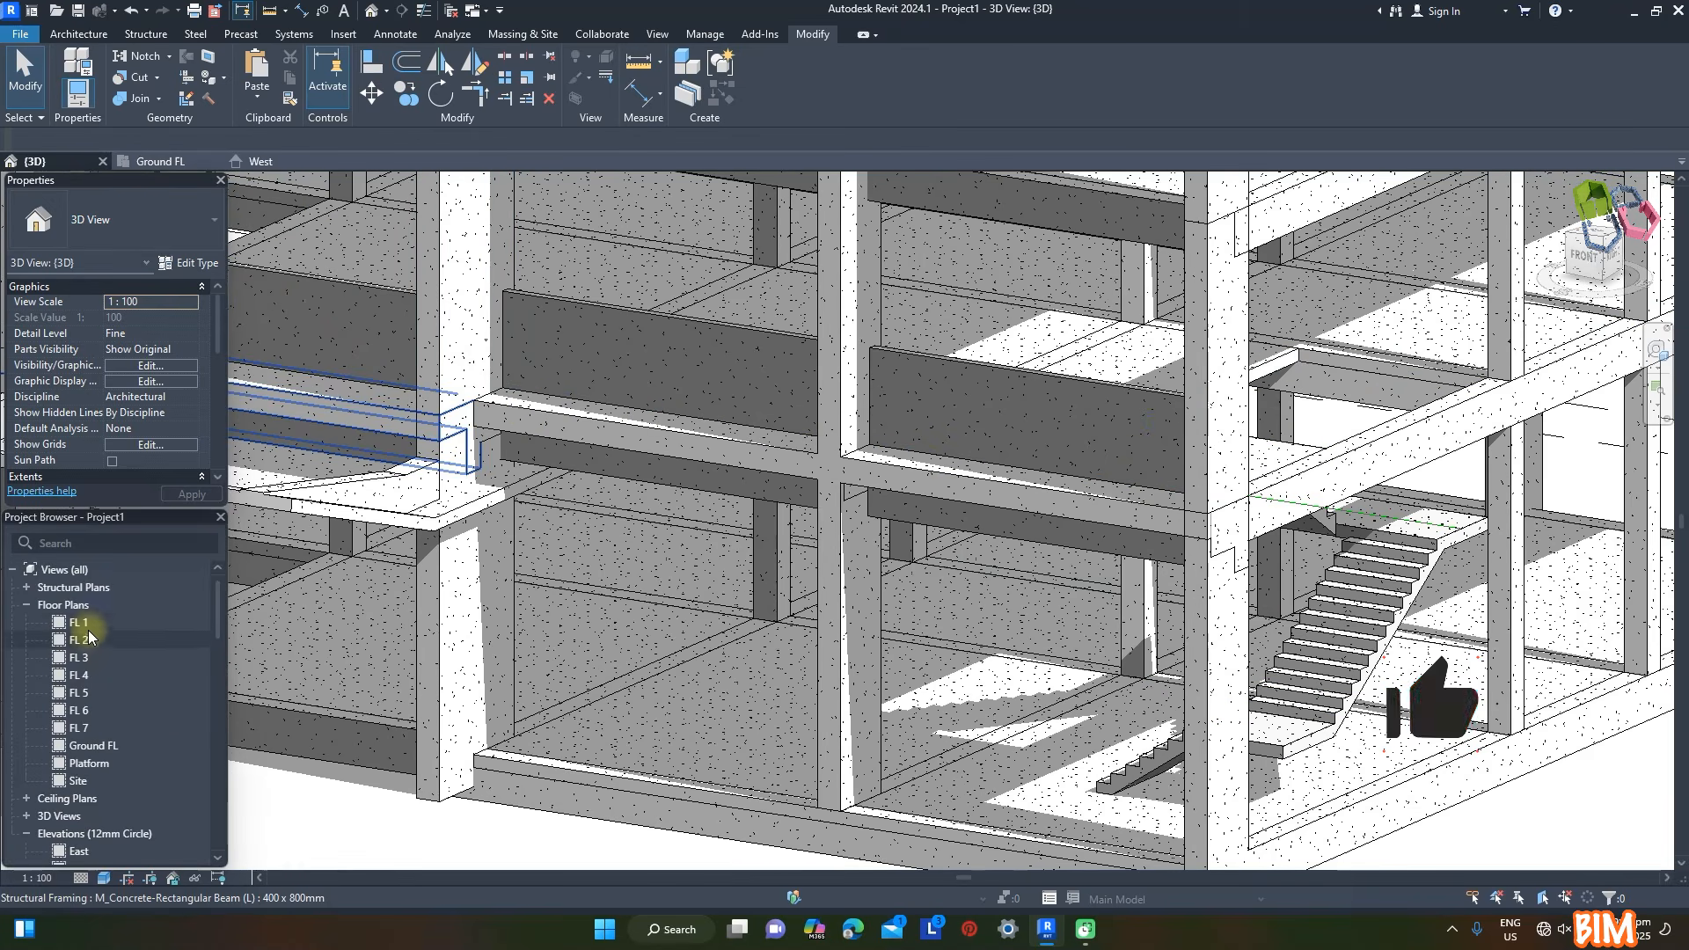
# - In the FL 1 plan, draw a stair up to FL 2 with a 14-riser run and a parallel 13-riser return over the stair below
pyautogui.click(88, 626)
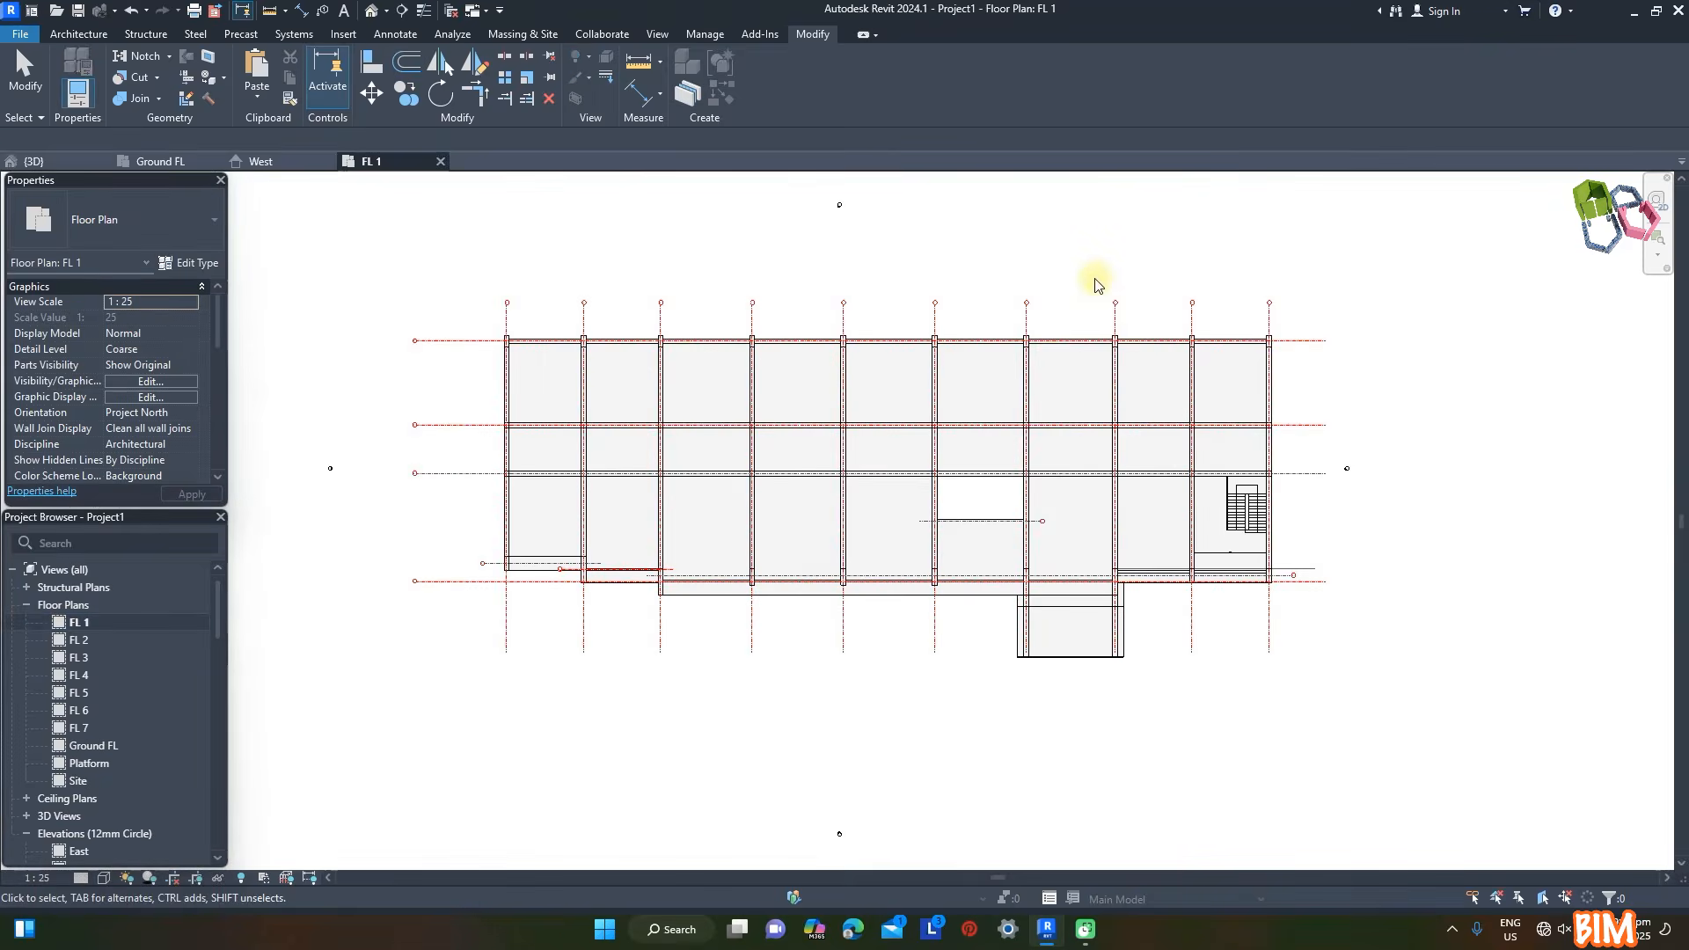
pyautogui.scroll(4, 1270, 460)
pyautogui.scroll(2, 1309, 419)
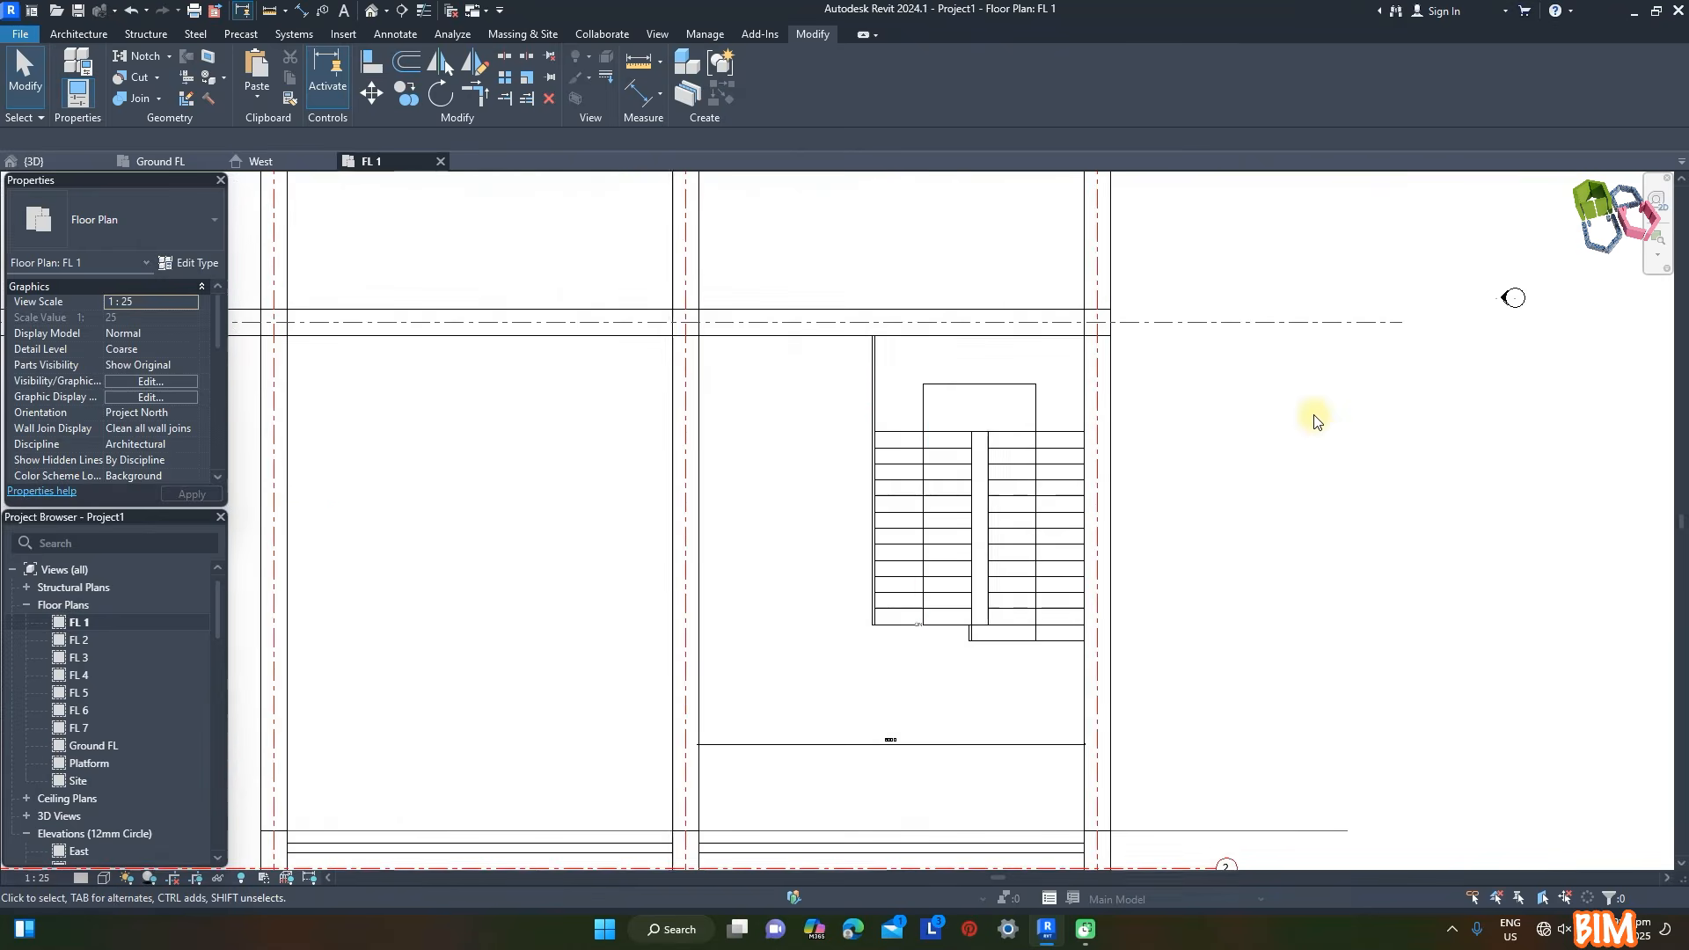
pyautogui.click(85, 35)
pyautogui.click(658, 88)
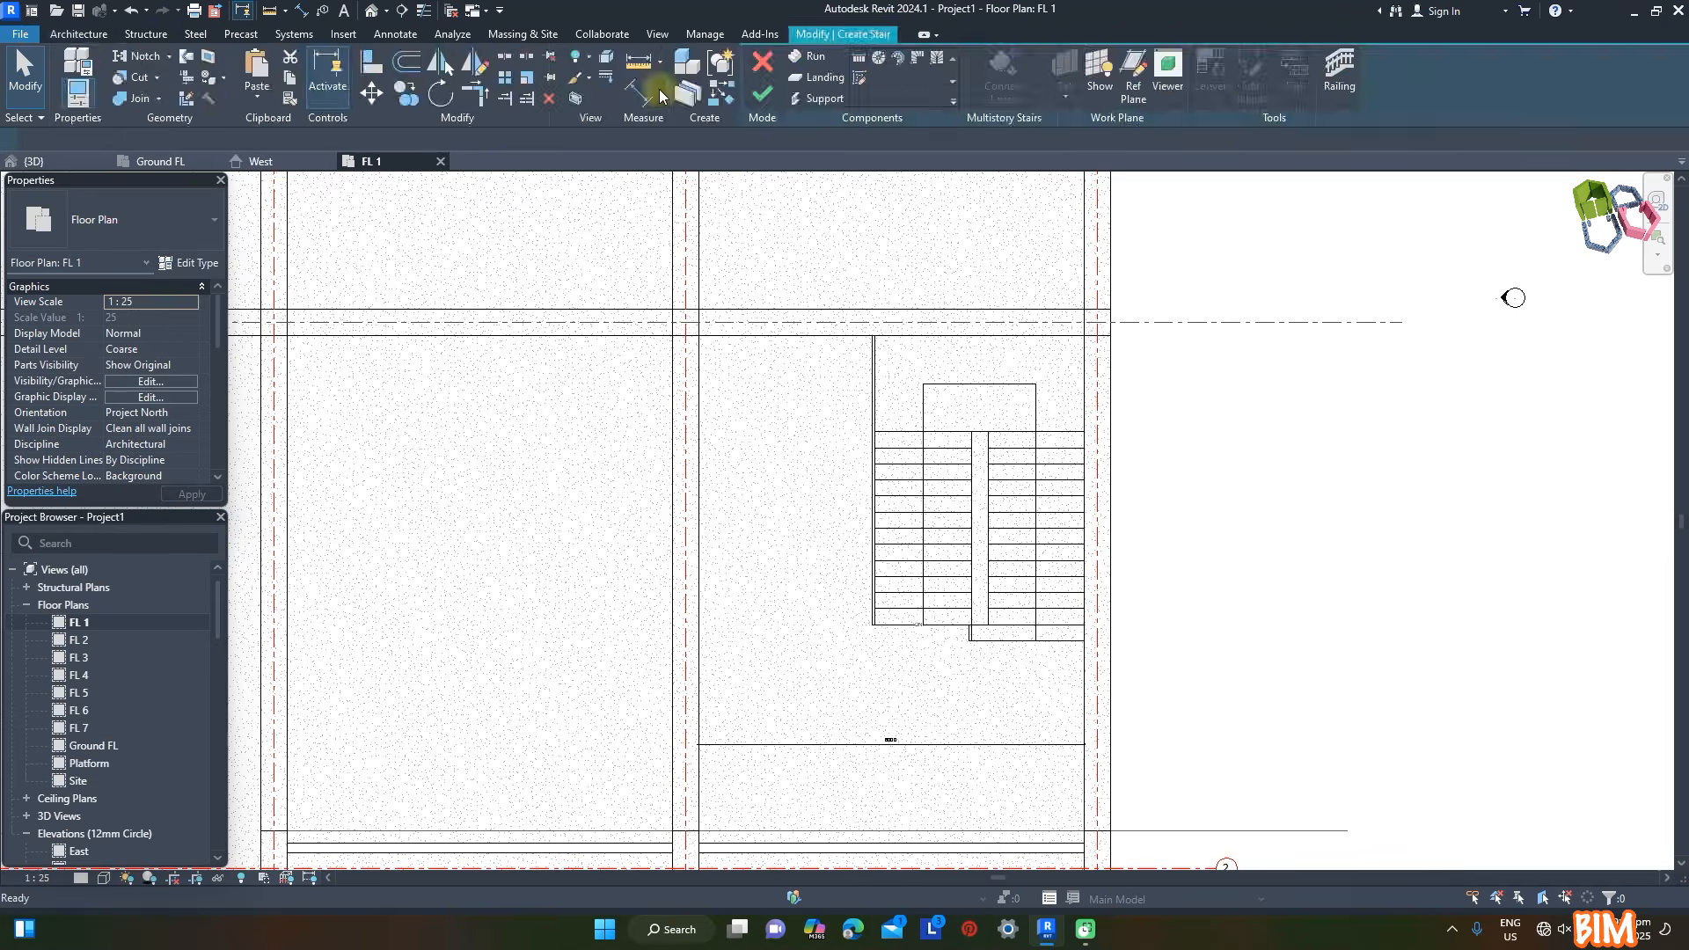
pyautogui.scroll(2, 1056, 640)
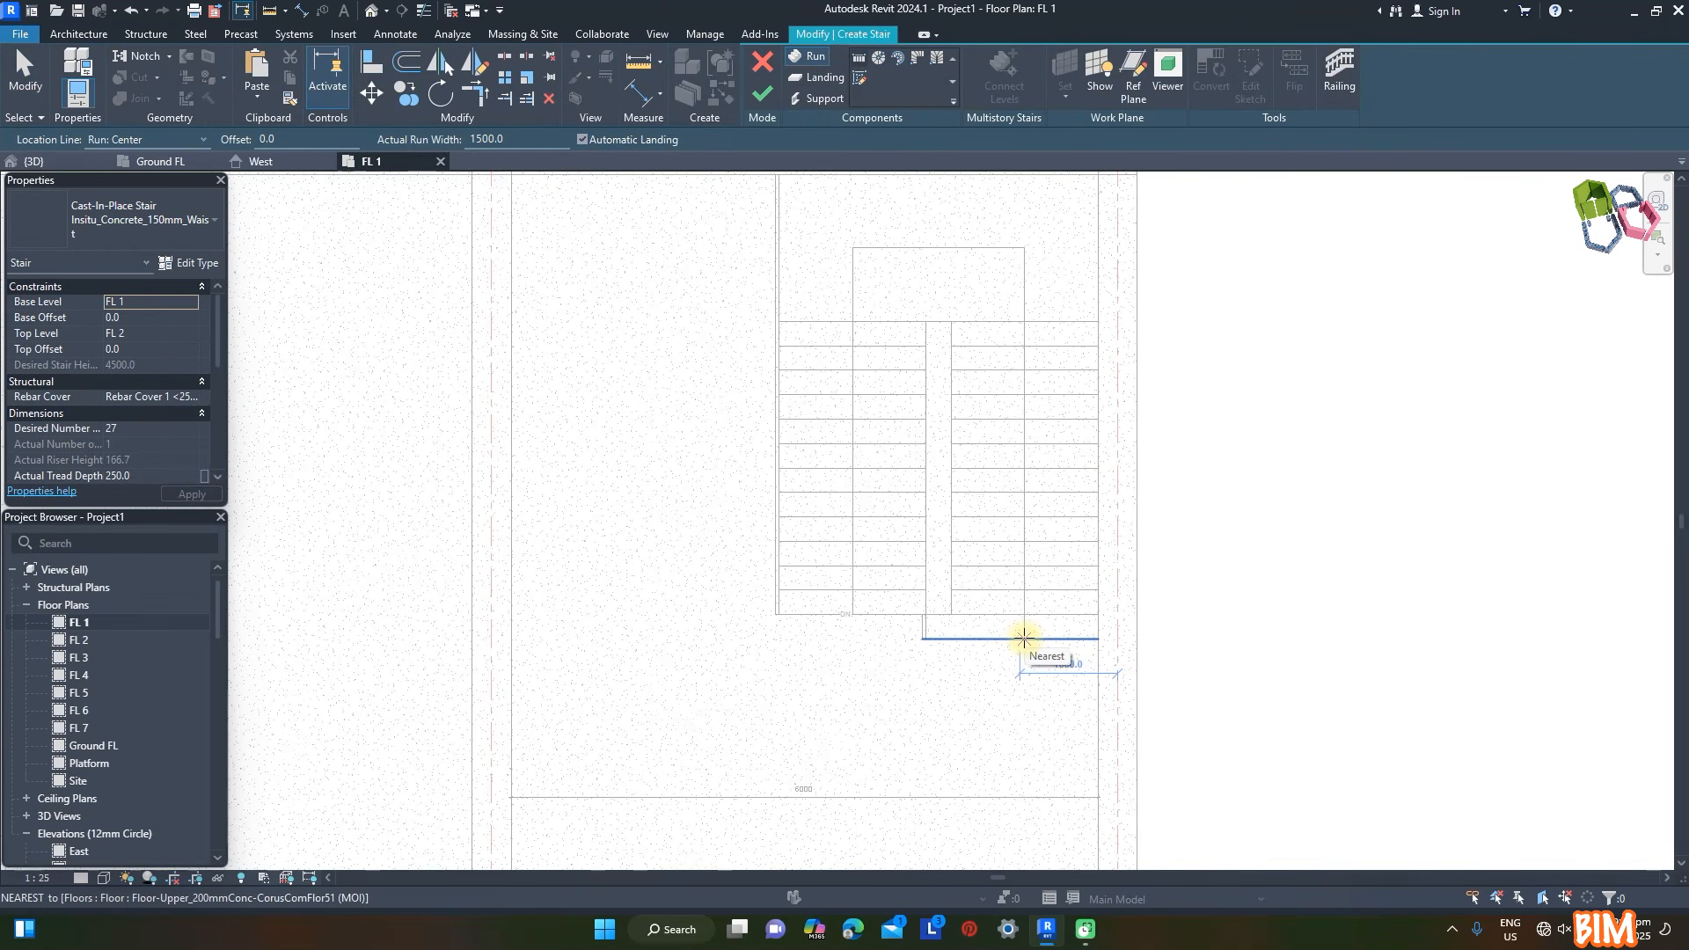
pyautogui.click(1024, 639)
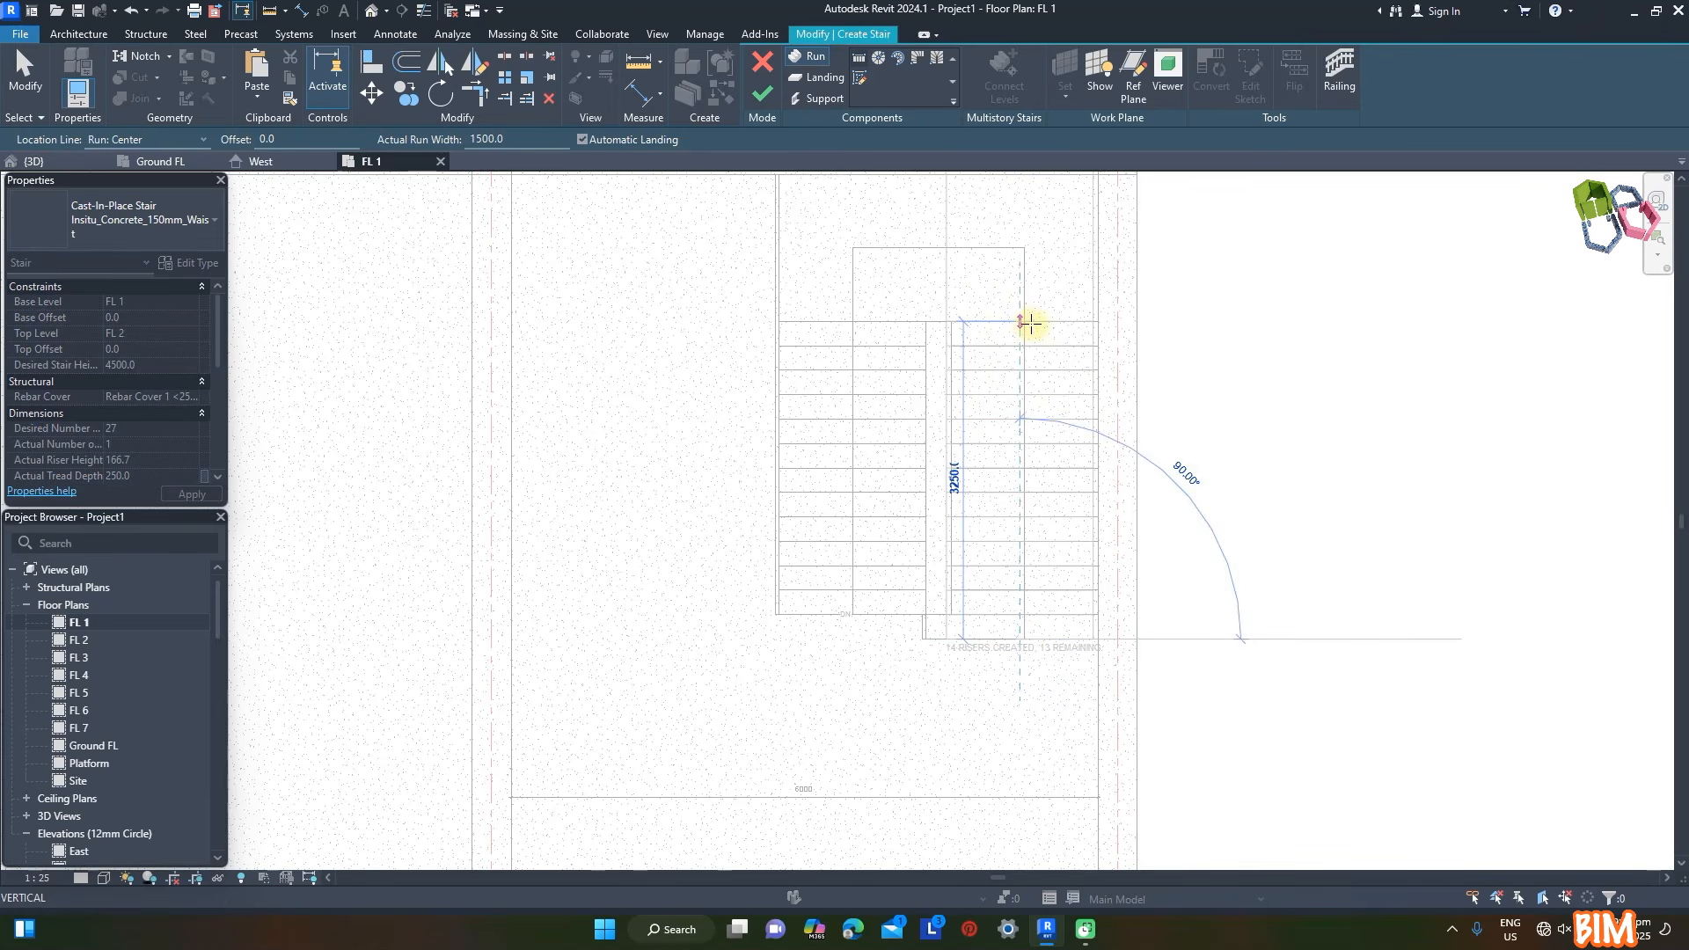
pyautogui.click(1029, 321)
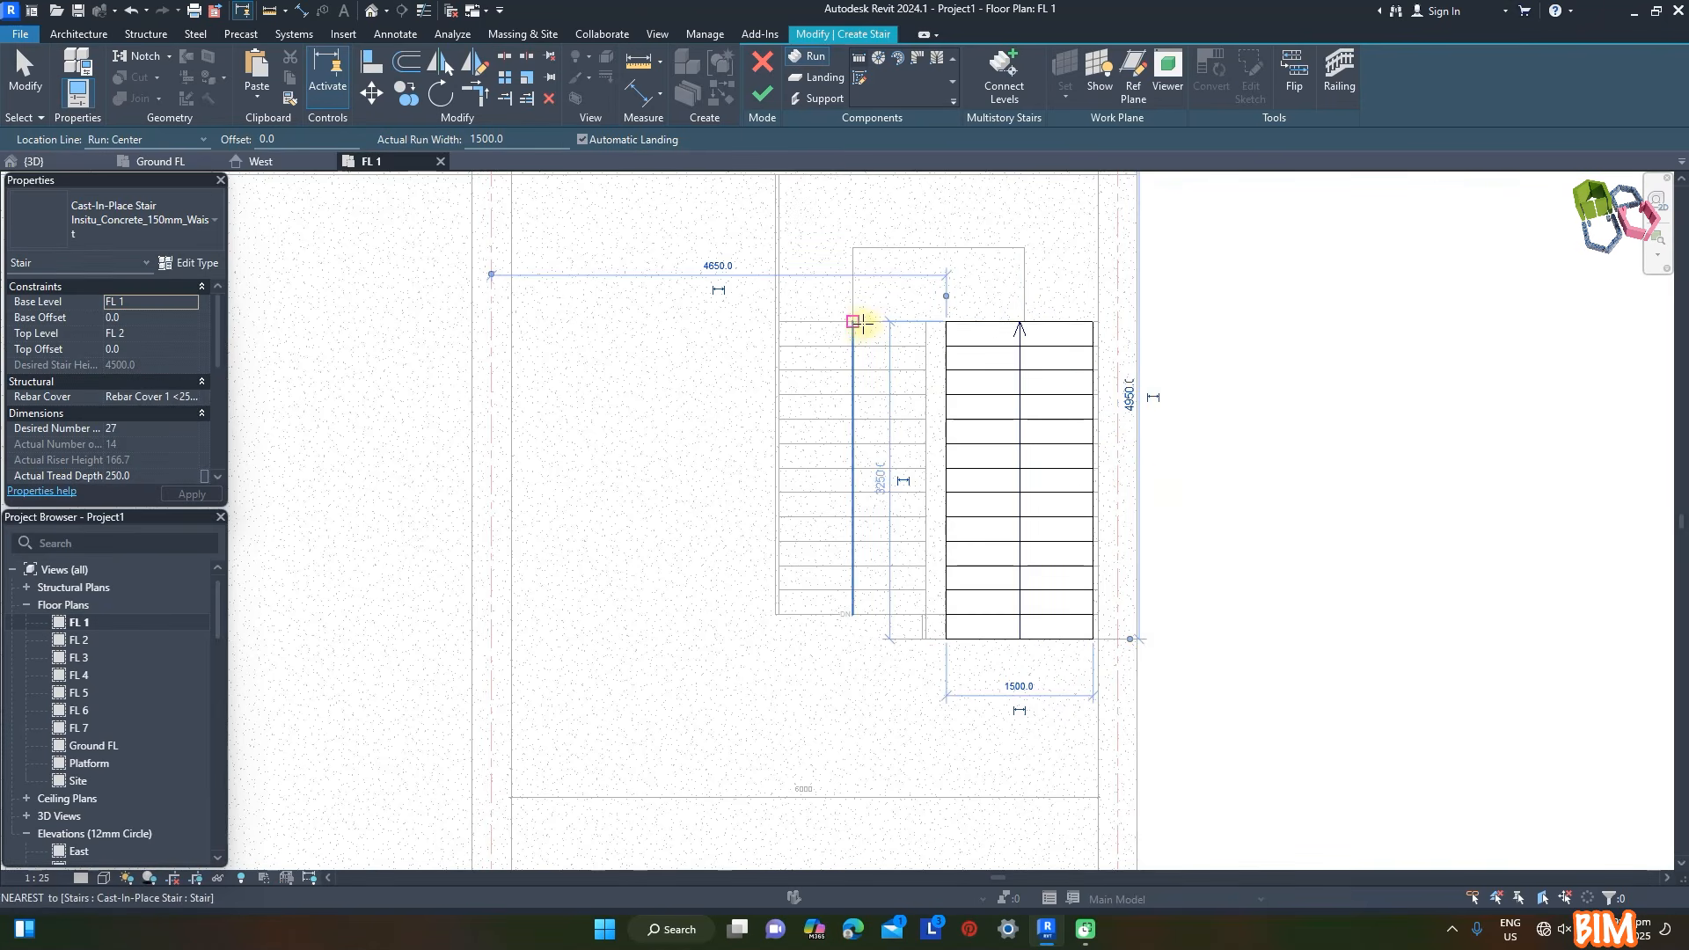
pyautogui.click(852, 325)
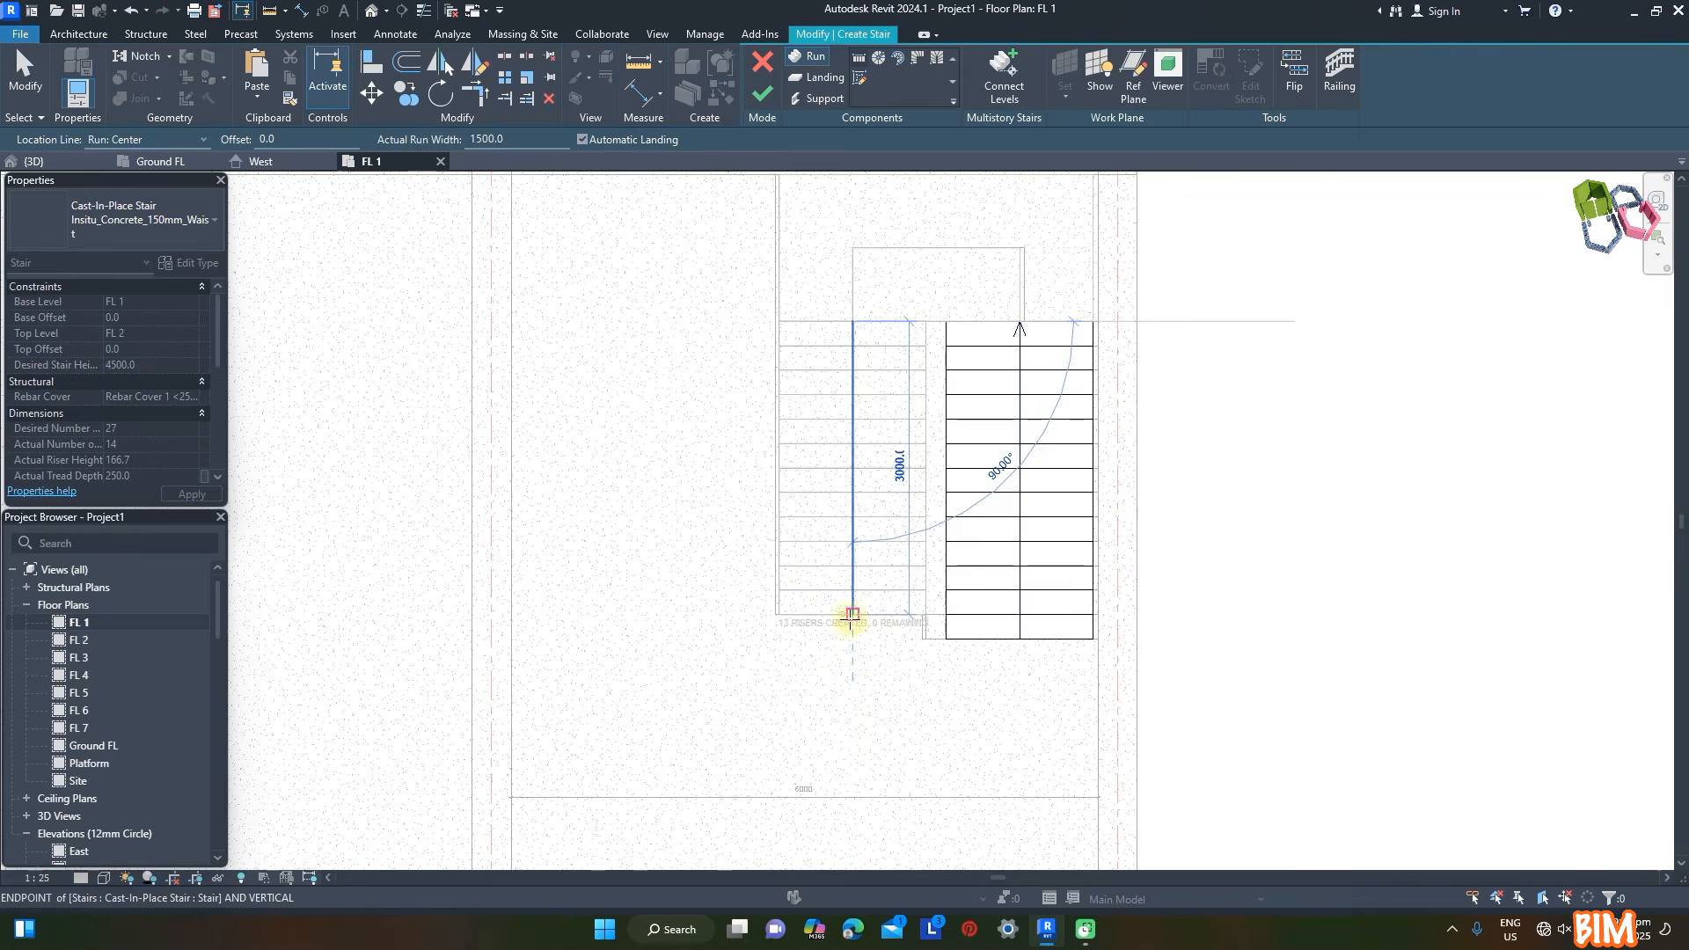
# - Finish the FL 1 stair and delete its two railings in the 3D view
pyautogui.hotkey('ctrl', 'Tab')
pyautogui.click(765, 94)
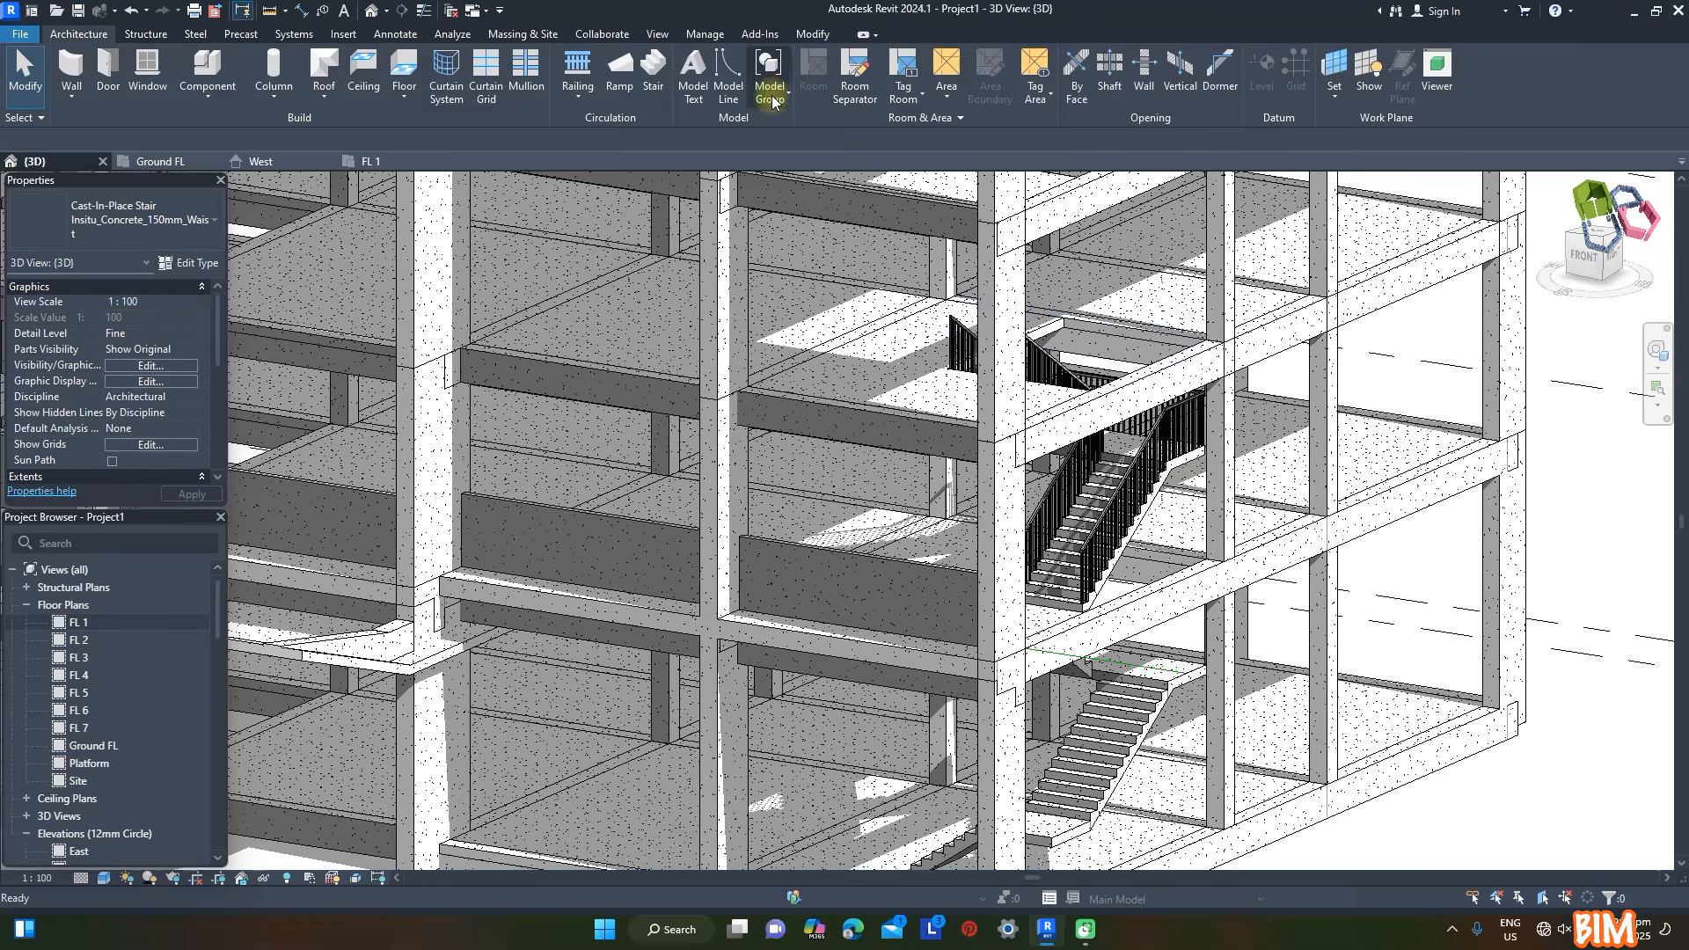
pyautogui.click(1058, 489)
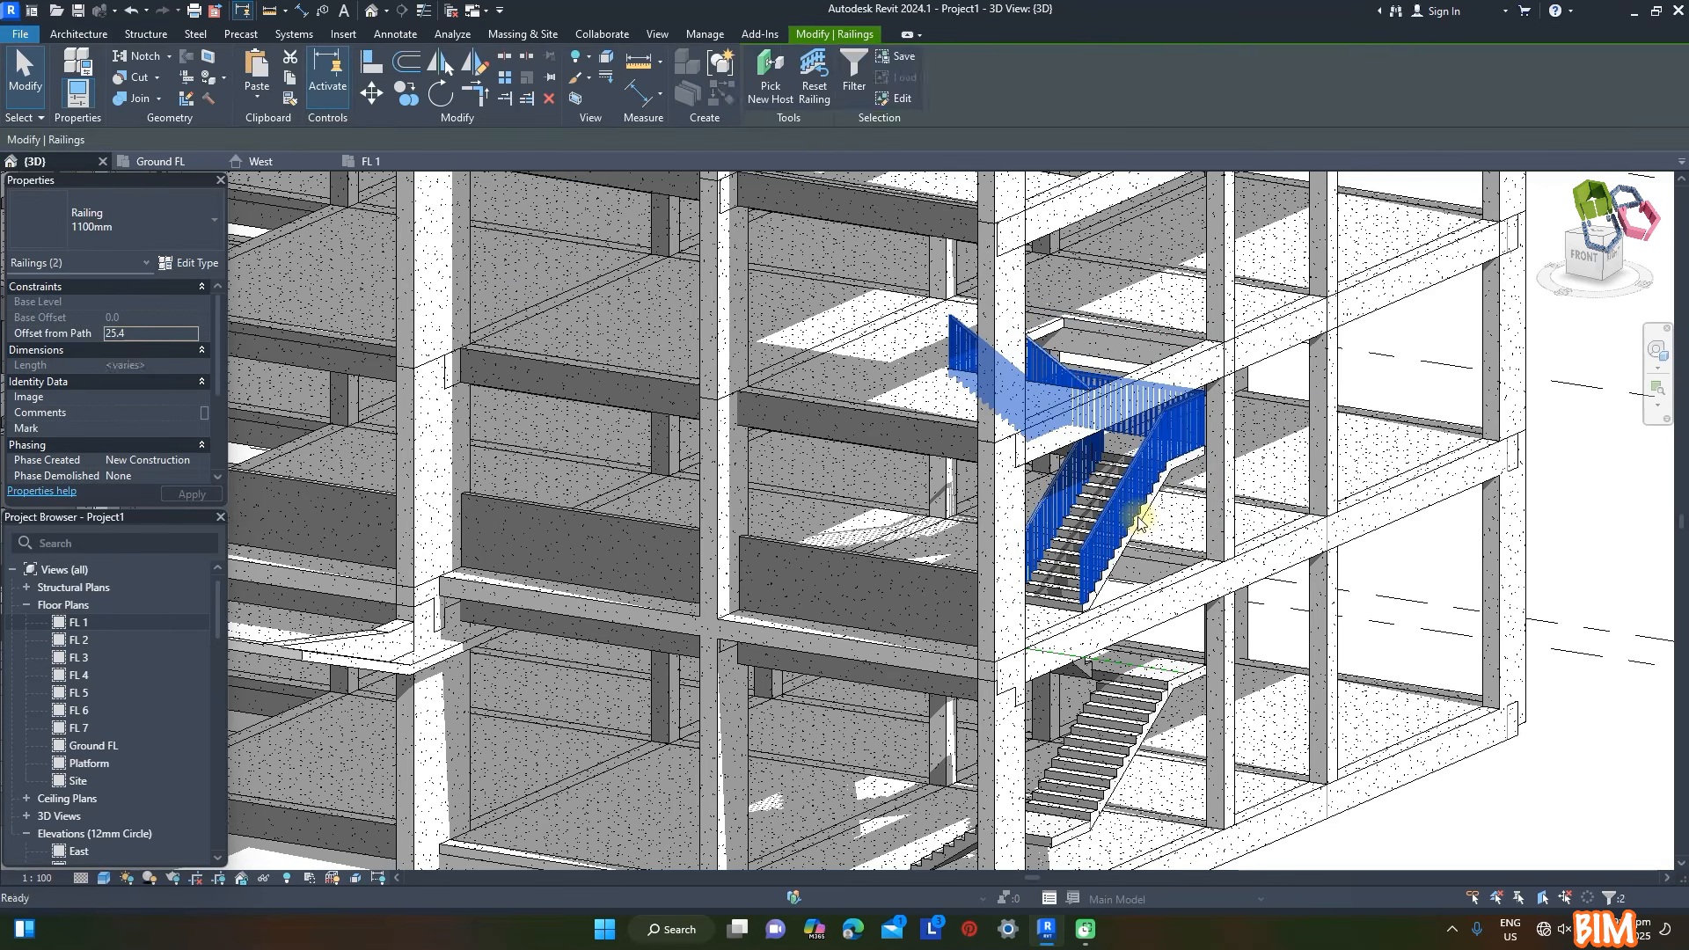
pyautogui.press('Delete')
# - Copy the FL 1 stair and paste it aligned to the levels FL 2 through FL 6
pyautogui.scroll(-5, 1395, 673)
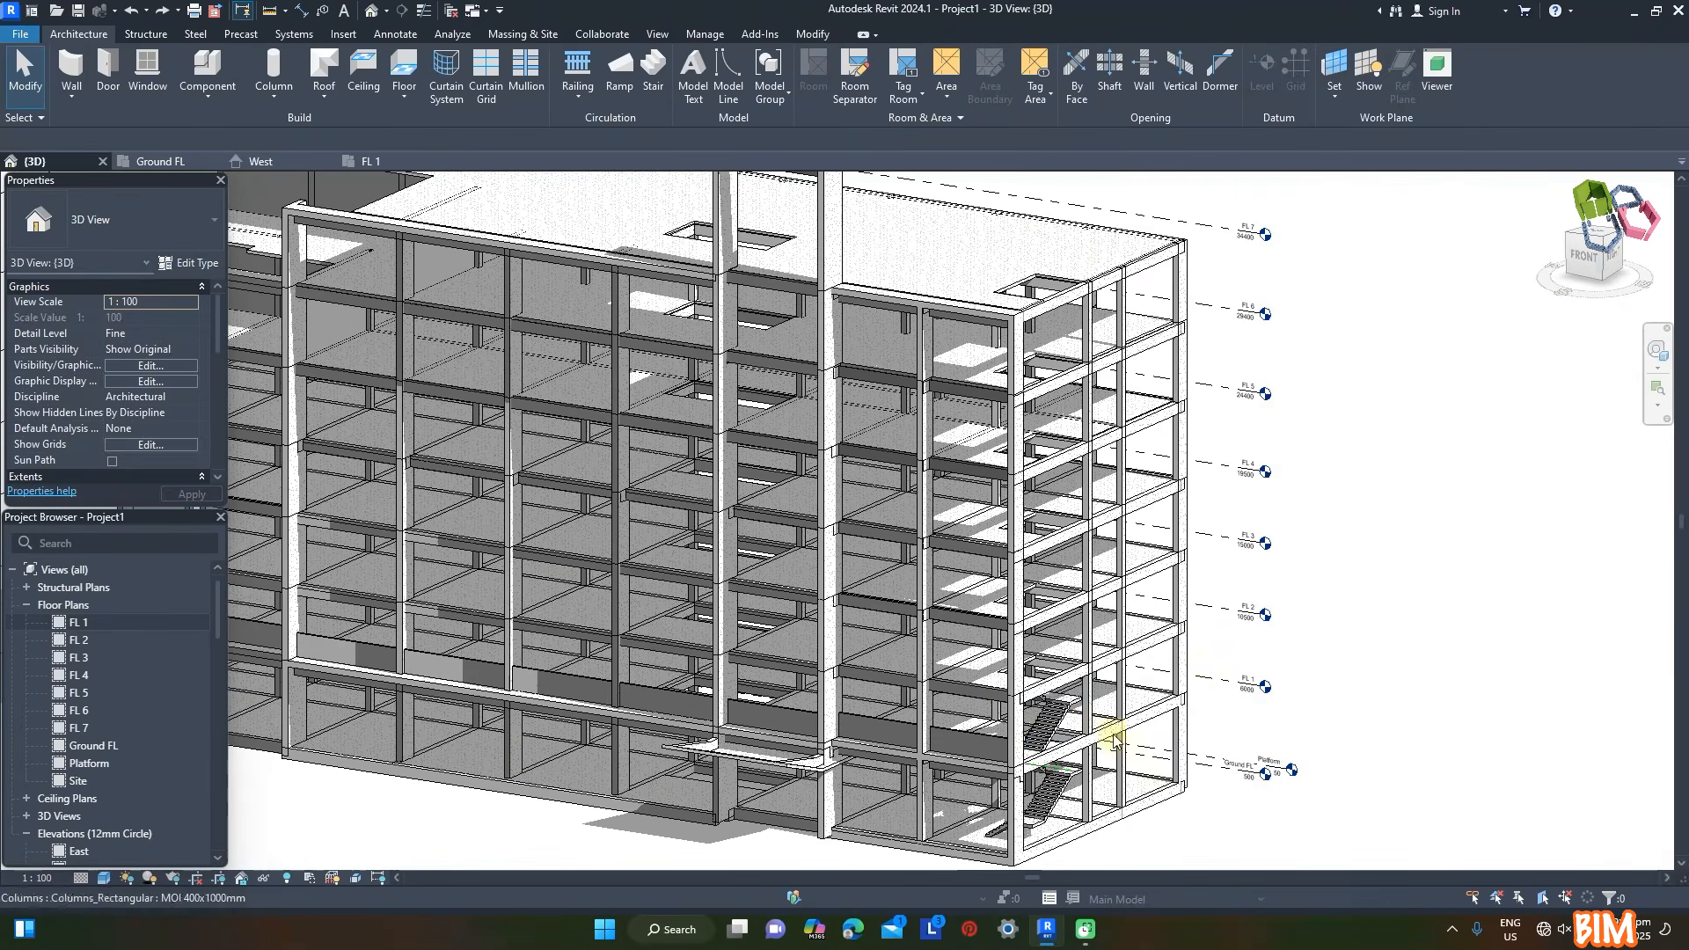
pyautogui.click(1167, 714)
pyautogui.click(257, 98)
pyautogui.click(334, 198)
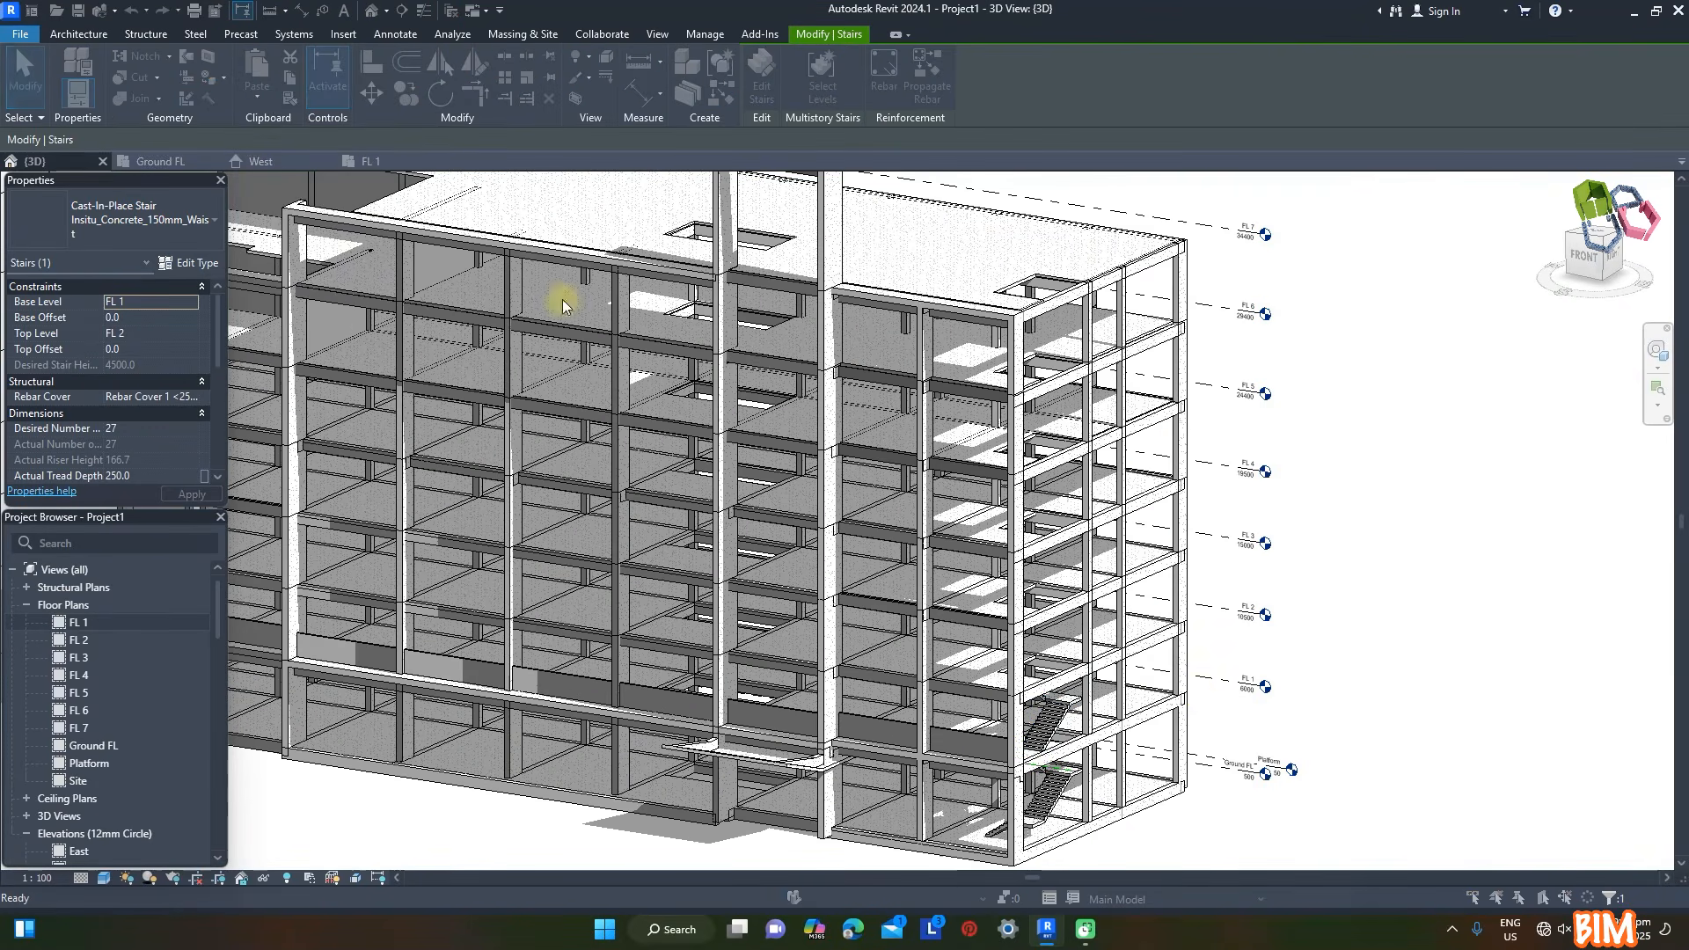
pyautogui.keyDown('shift'); pyautogui.click(749, 406); pyautogui.keyUp('shift')
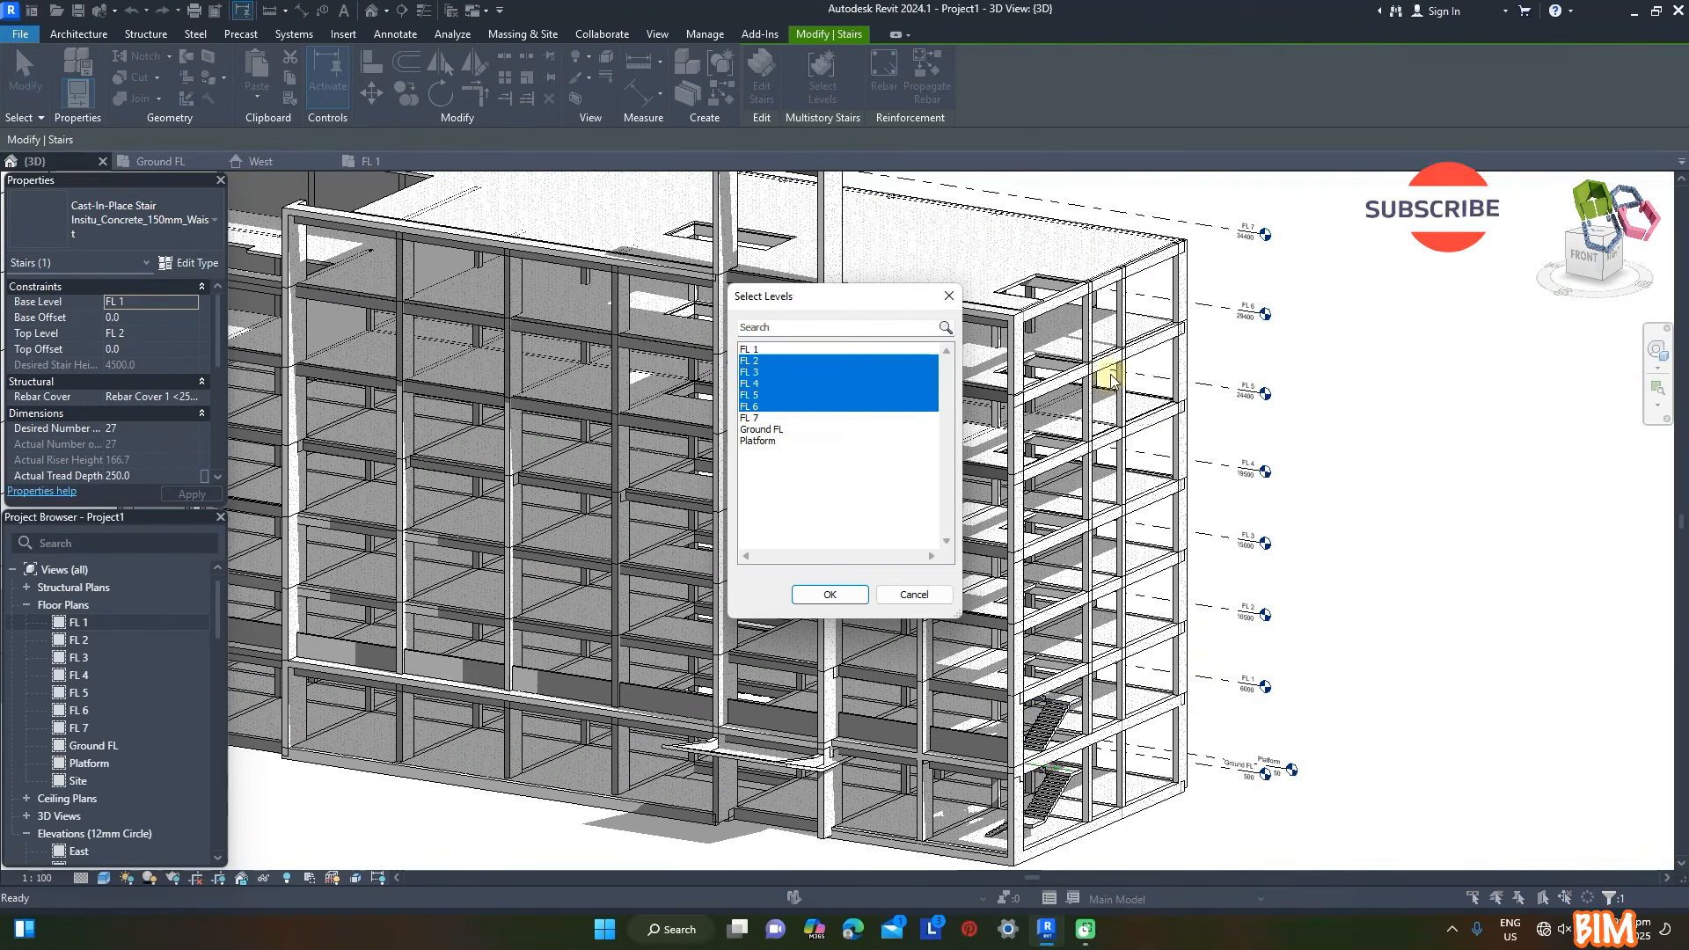
pyautogui.click(830, 595)
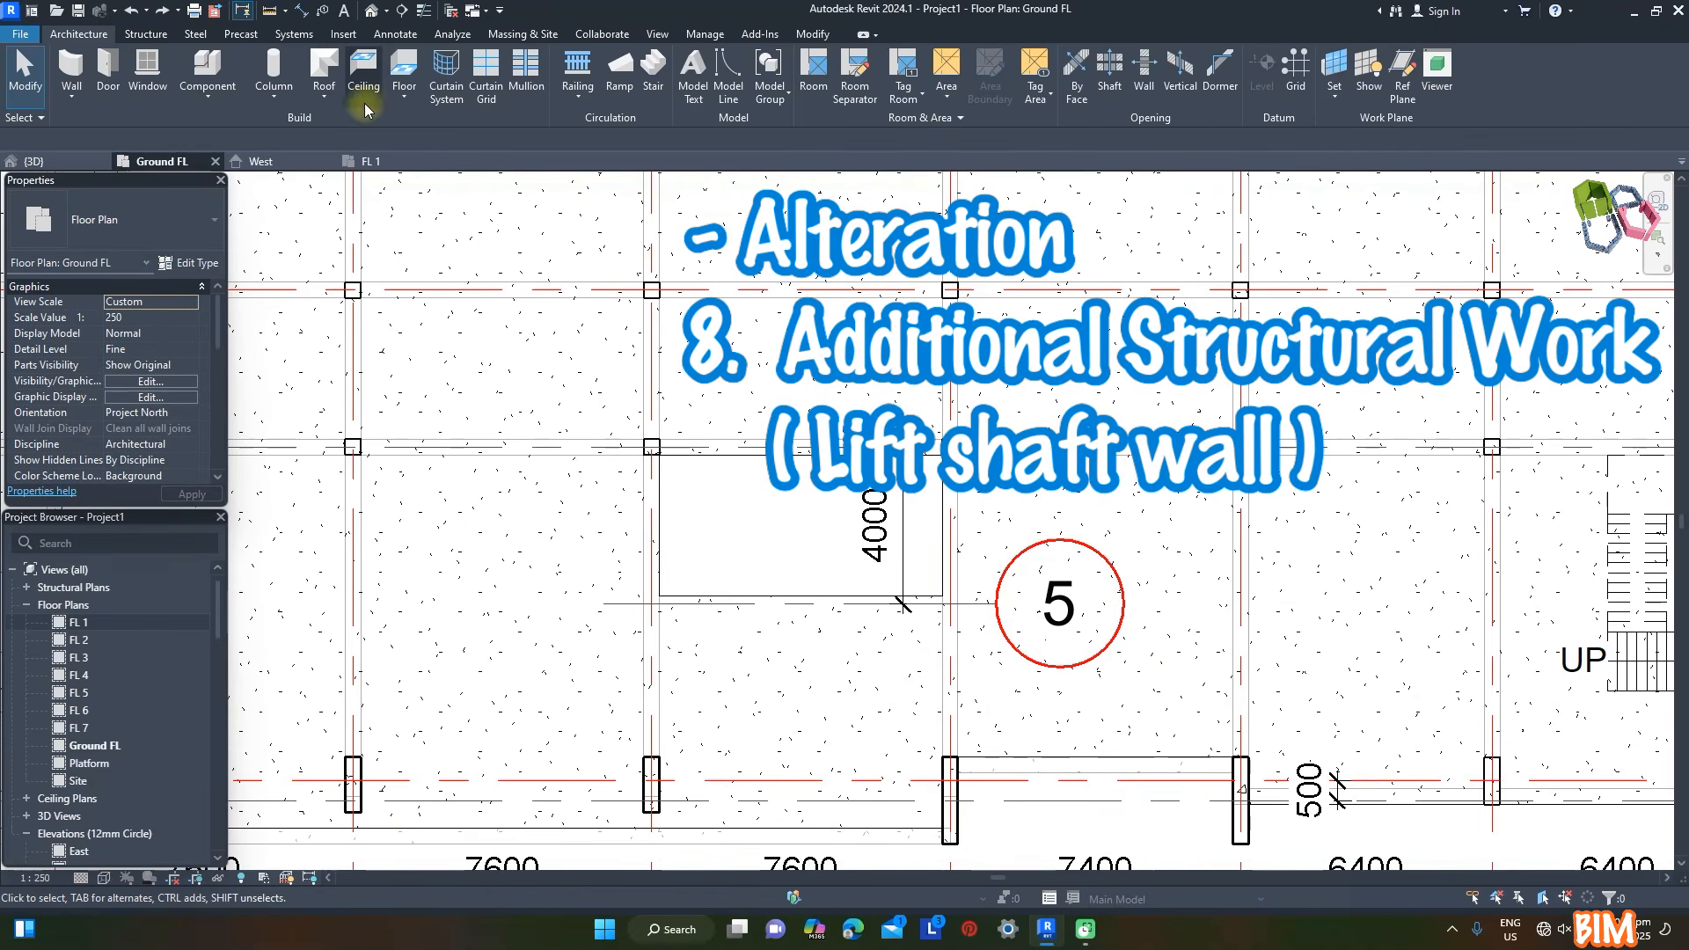
# - Set up a rectangular Wall-Ret_150mm wall in the Ground FL plan, reaching up to FL 1 with a top offset of -700
pyautogui.click(82, 102)
pyautogui.click(111, 125)
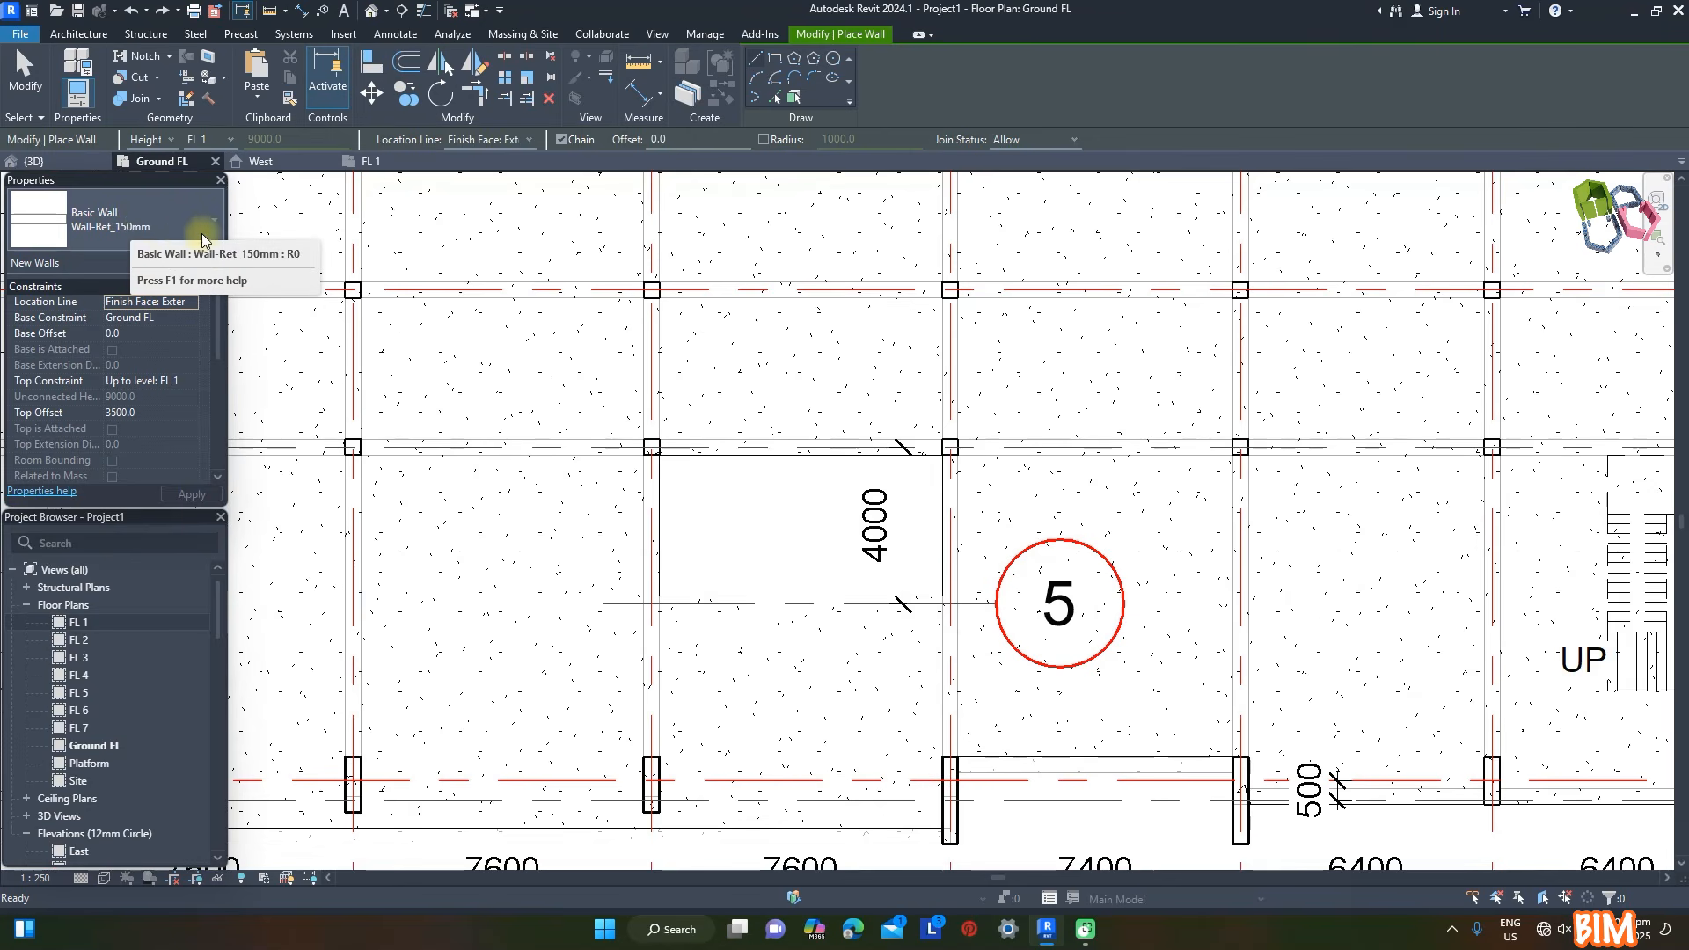
pyautogui.click(172, 225)
pyautogui.click(124, 293)
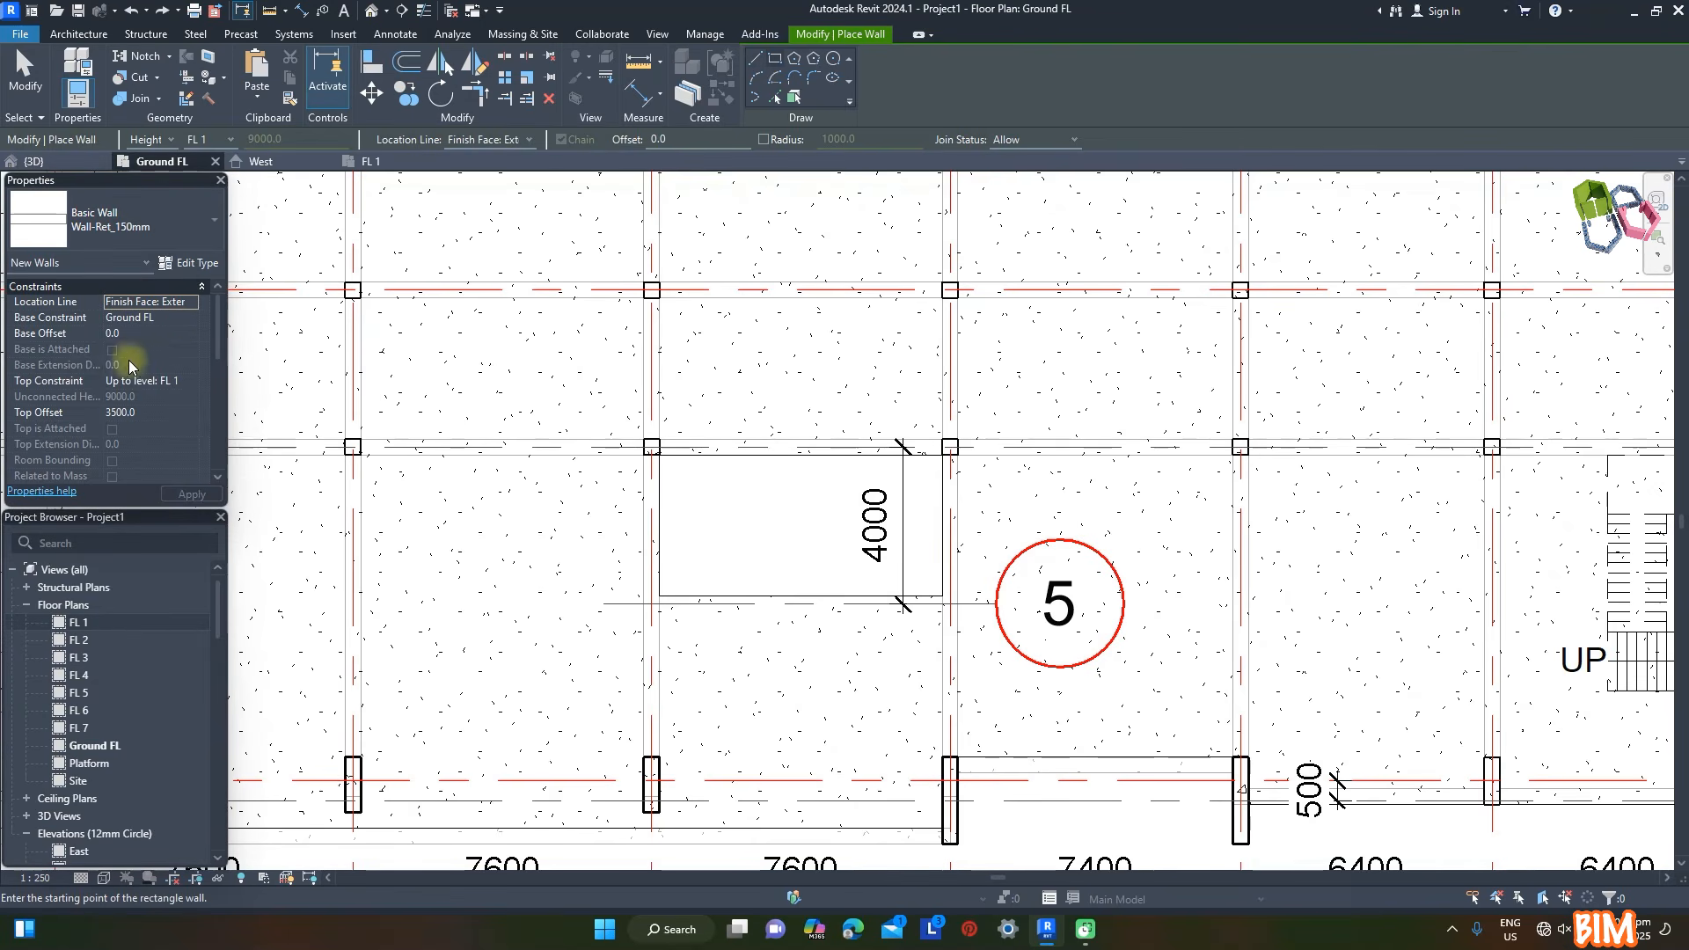
pyautogui.click(143, 413)
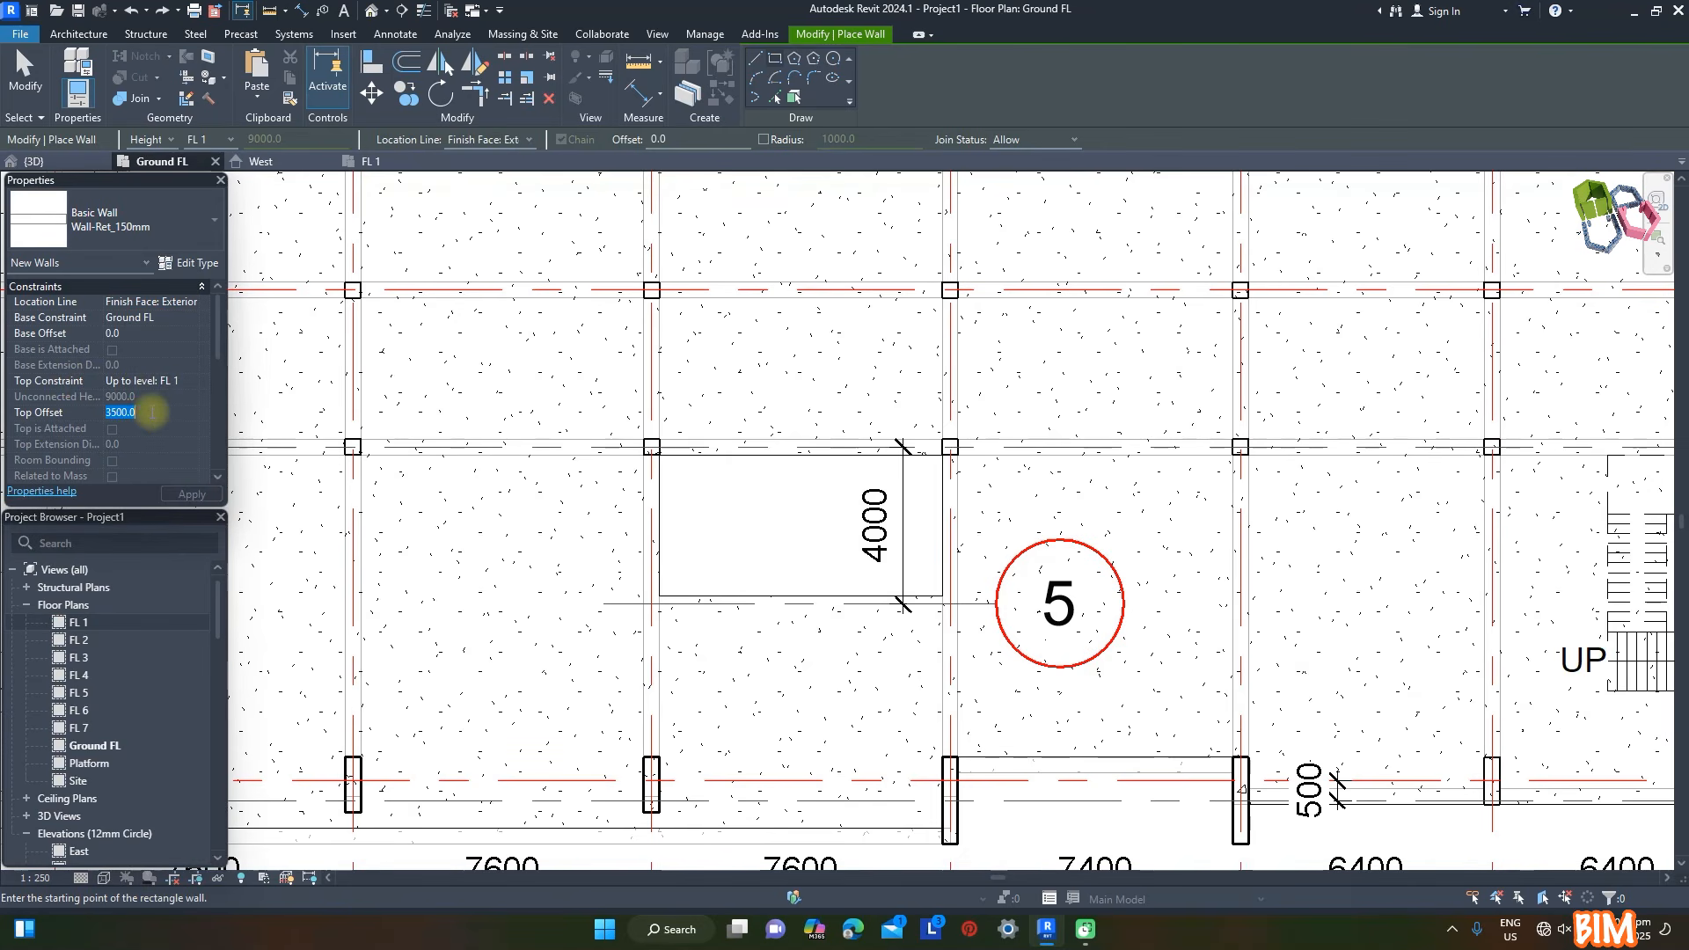
pyautogui.write('-700')
pyautogui.click(212, 497)
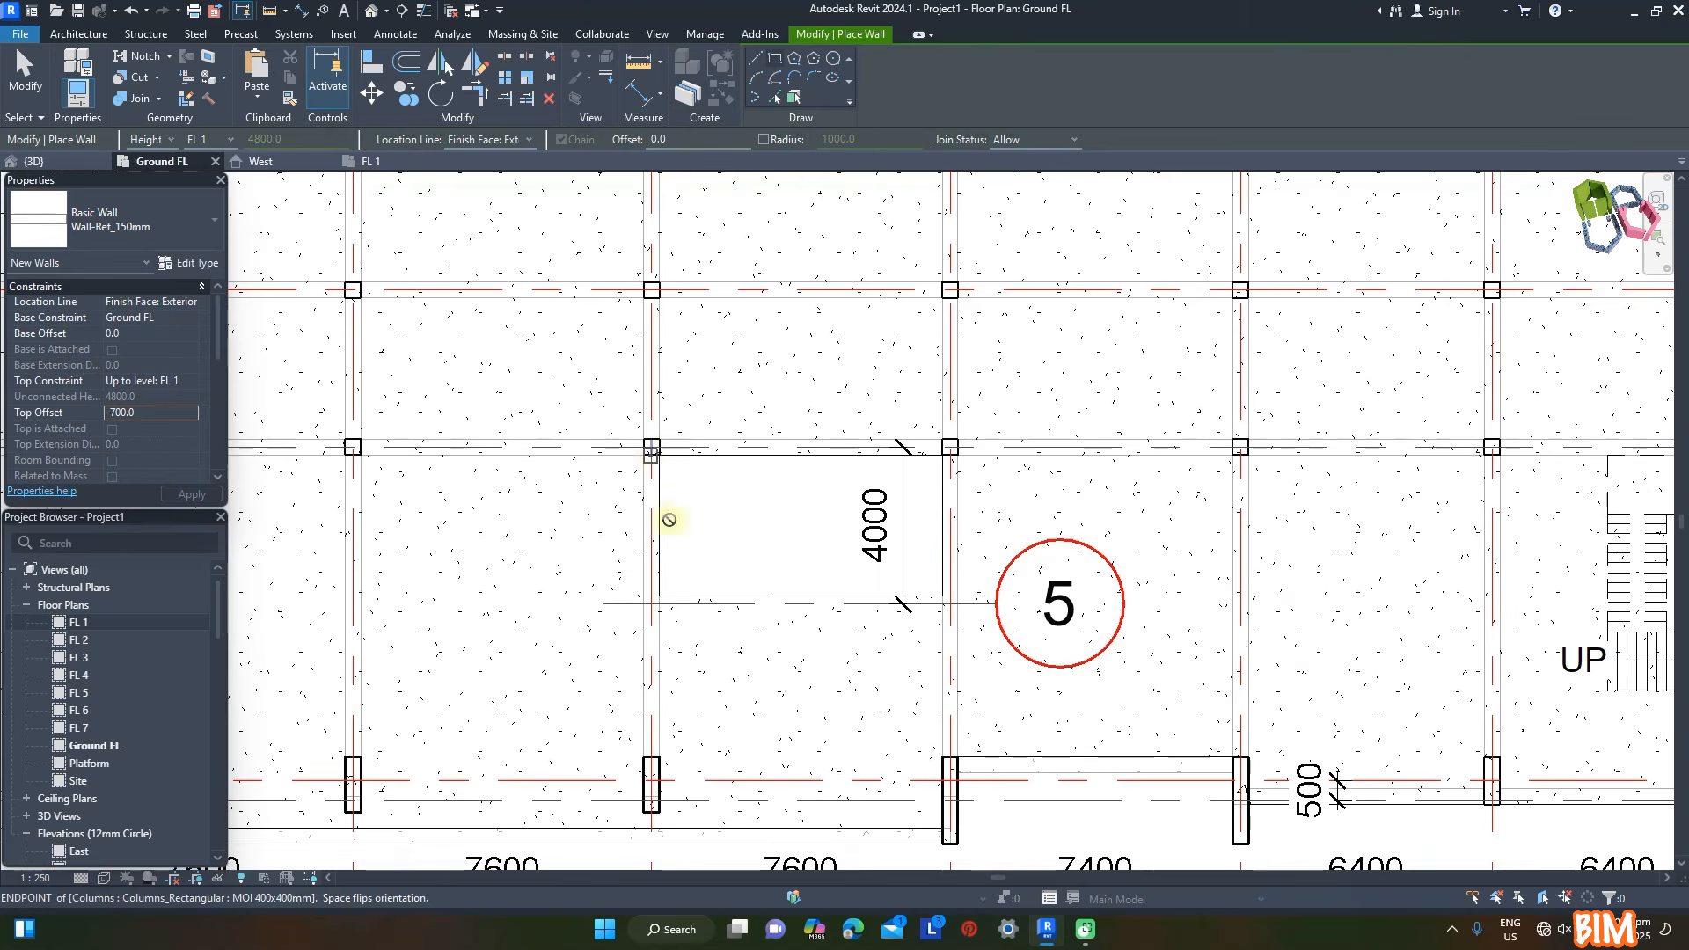
# - Draw the rectangular lift shaft wall around the 4000-deep floor opening beside grid 5, starting at the column corner
pyautogui.click(652, 454)
pyautogui.click(957, 606)
pyautogui.press('Escape')
# - Align the lift shaft's back and side walls with the beam faces and its front wall with grid 5
pyautogui.scroll(3, 682, 500)
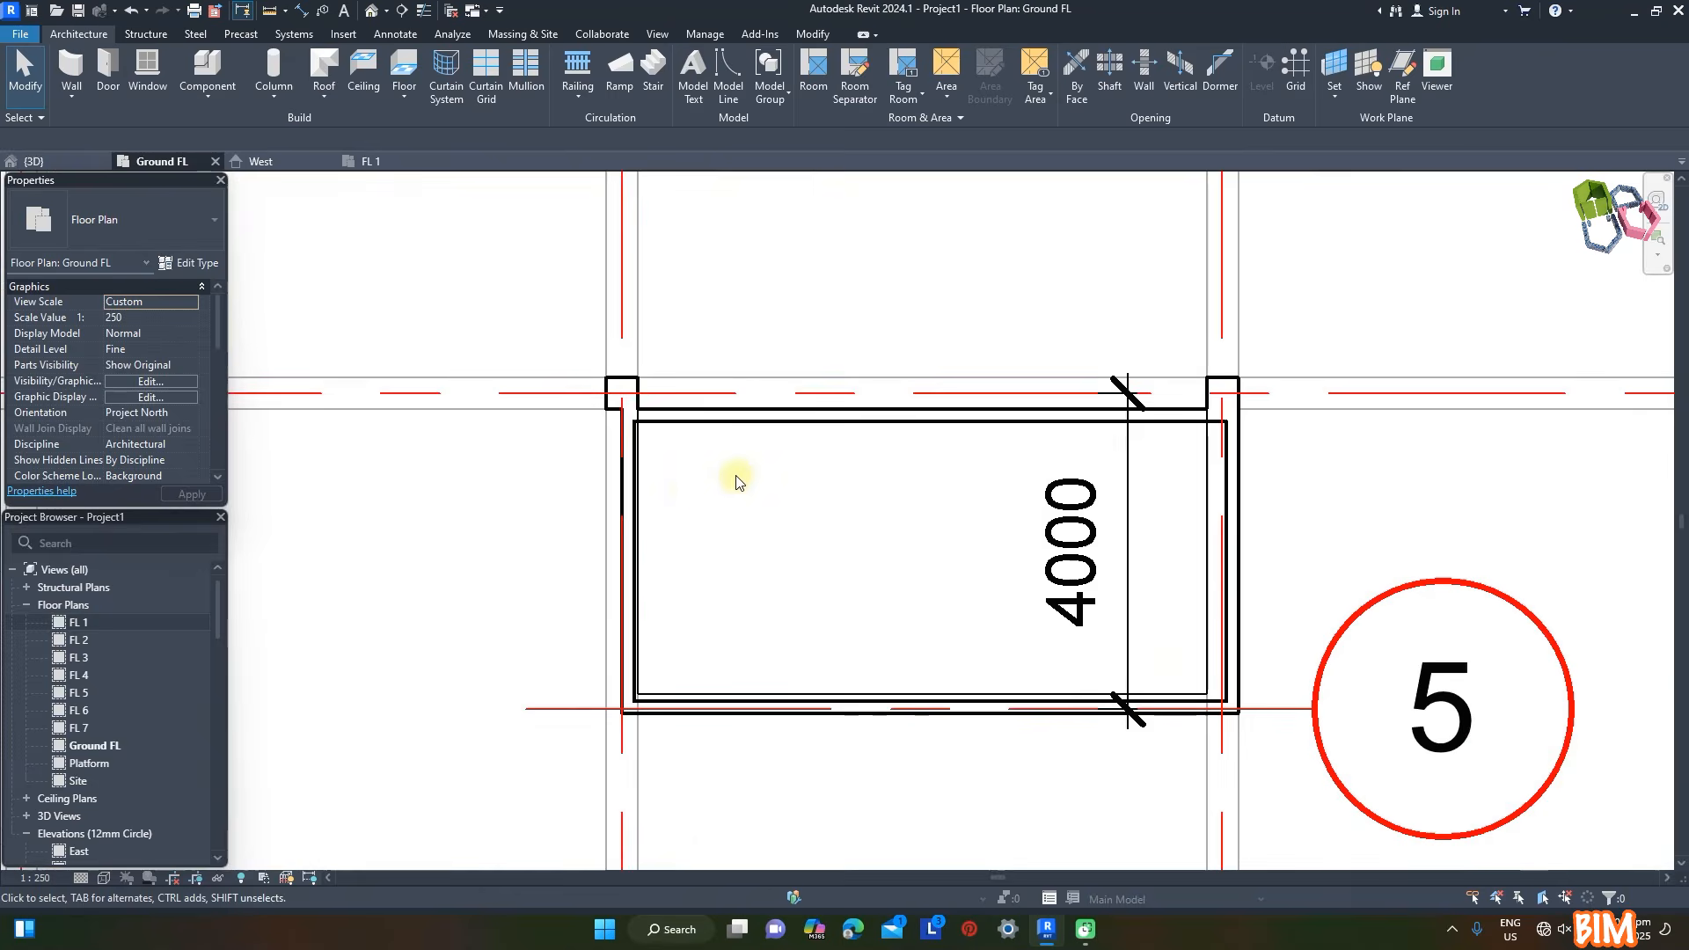
pyautogui.press('a')
pyautogui.press('l')
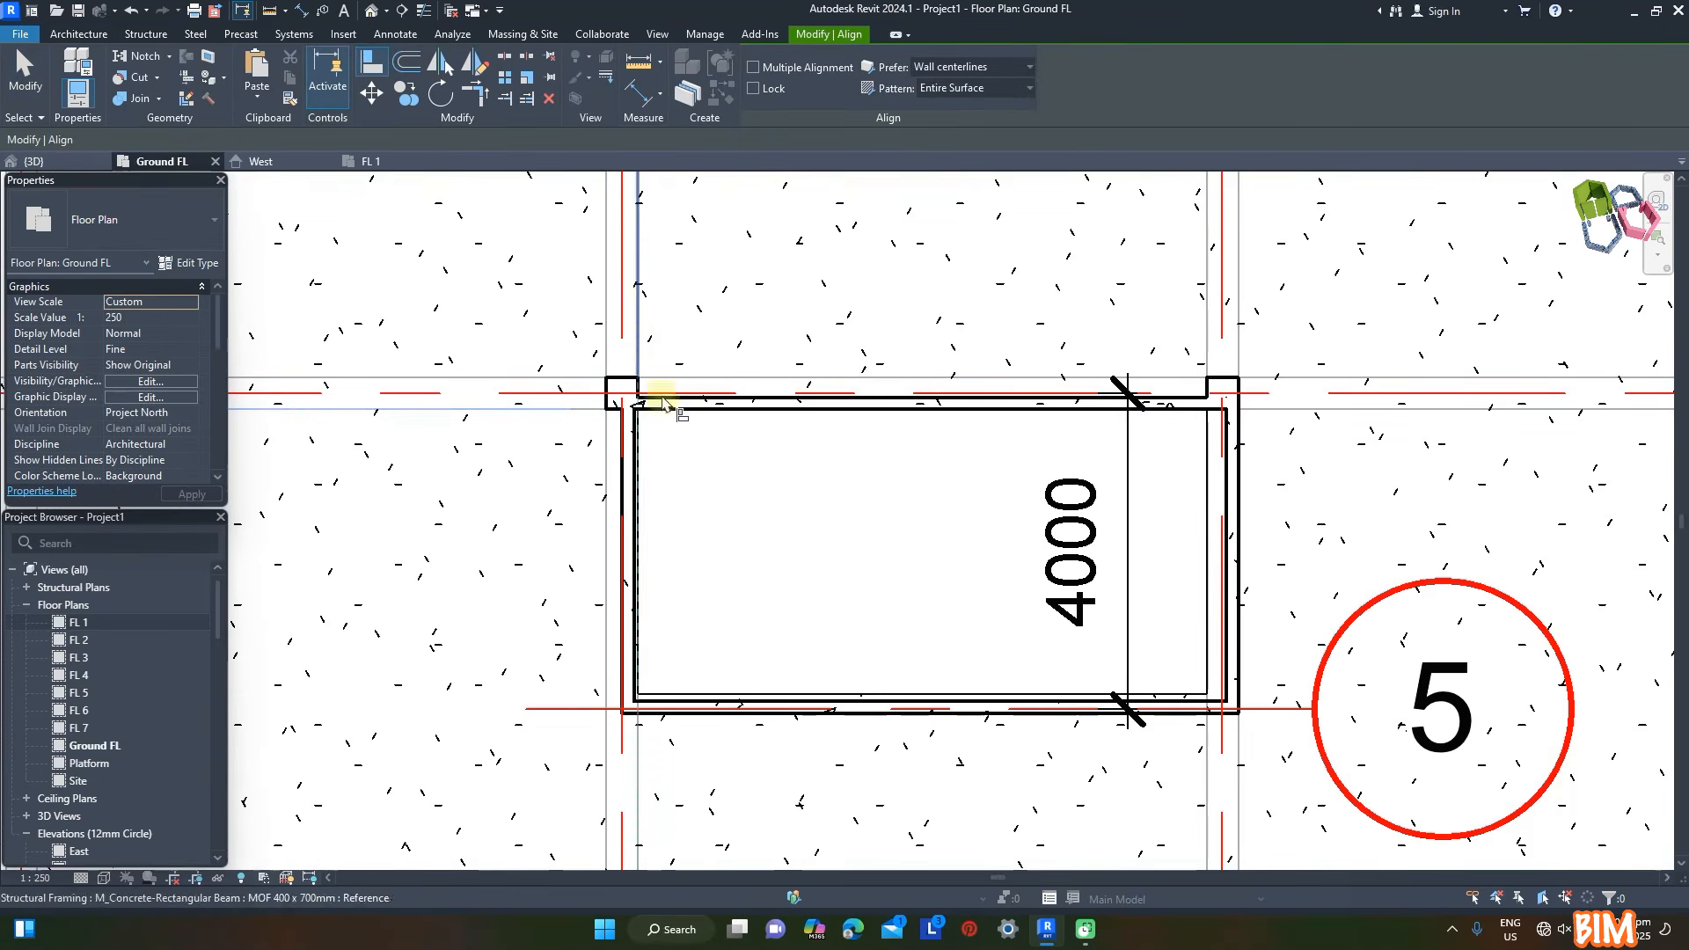
pyautogui.click(637, 454)
pyautogui.click(592, 707)
pyautogui.click(704, 703)
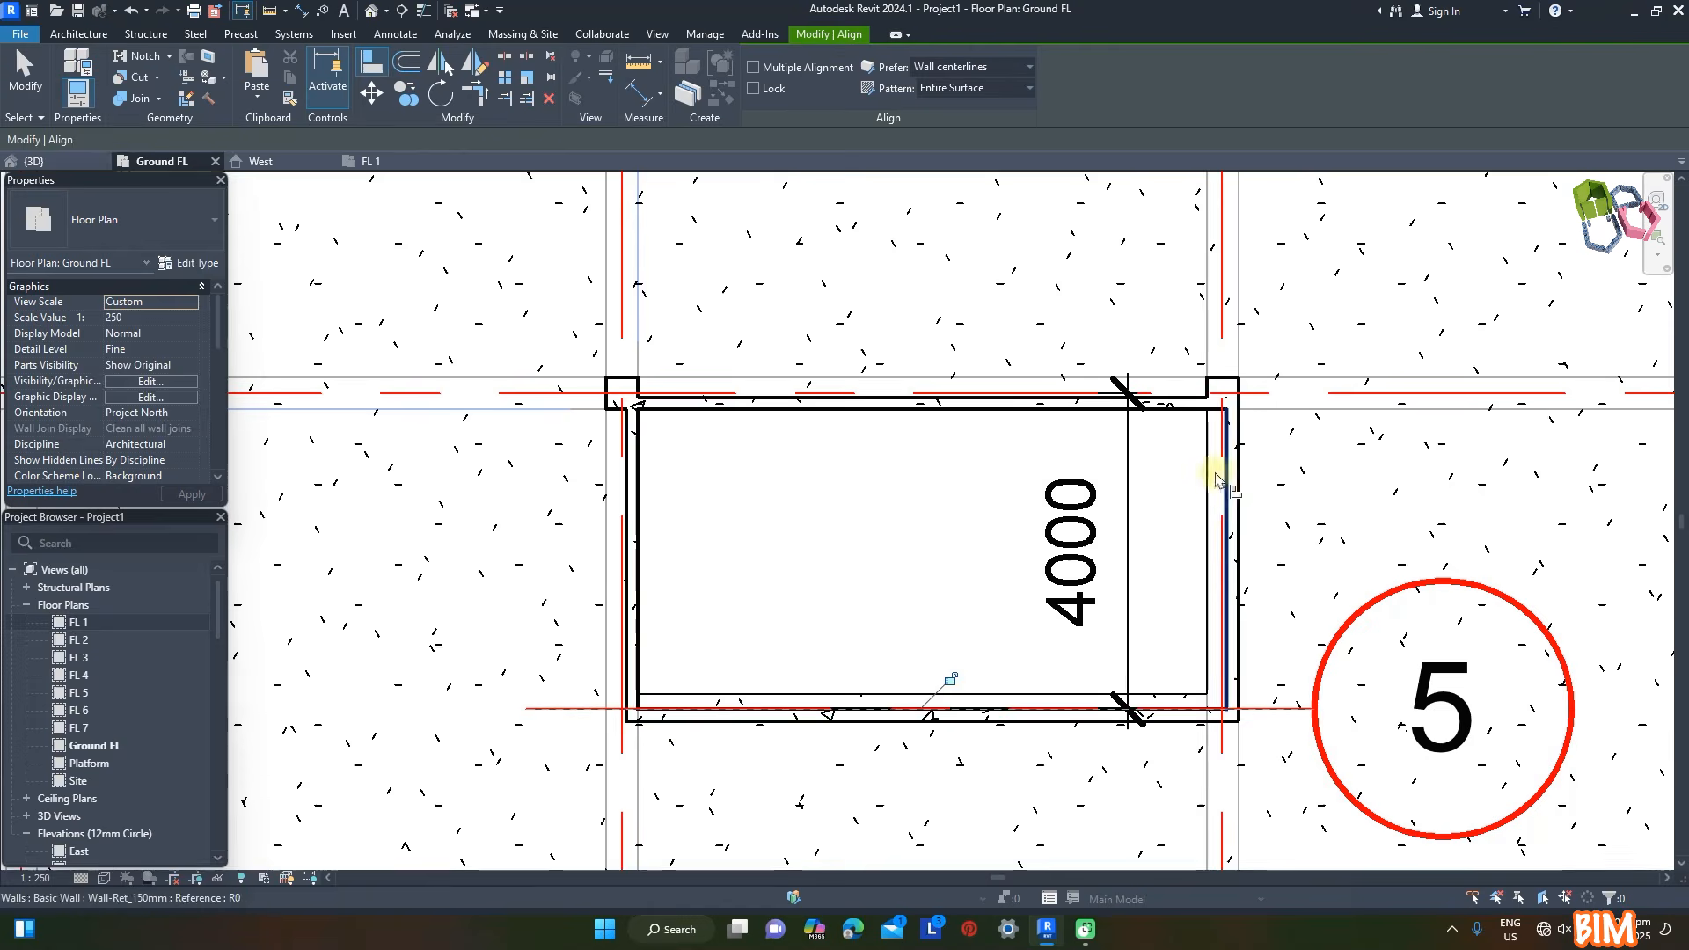
pyautogui.click(1205, 341)
pyautogui.click(1229, 452)
# - Use the 3D view to align the lift shaft's front wall with the edge of the floor opening, and return to the Ground FL plan
pyautogui.click(370, 11)
pyautogui.keyDown('shift'); pyautogui.moveTo(1265, 657); pyautogui.dragTo(1281, 589, button='middle'); pyautogui.keyUp('shift')
pyautogui.scroll(2, 794, 792)
pyautogui.click(773, 797)
pyautogui.scroll(-3, 1029, 460)
pyautogui.keyDown('shift'); pyautogui.moveTo(1055, 679); pyautogui.dragTo(1144, 691, button='middle'); pyautogui.keyUp('shift')
pyautogui.click(162, 162)
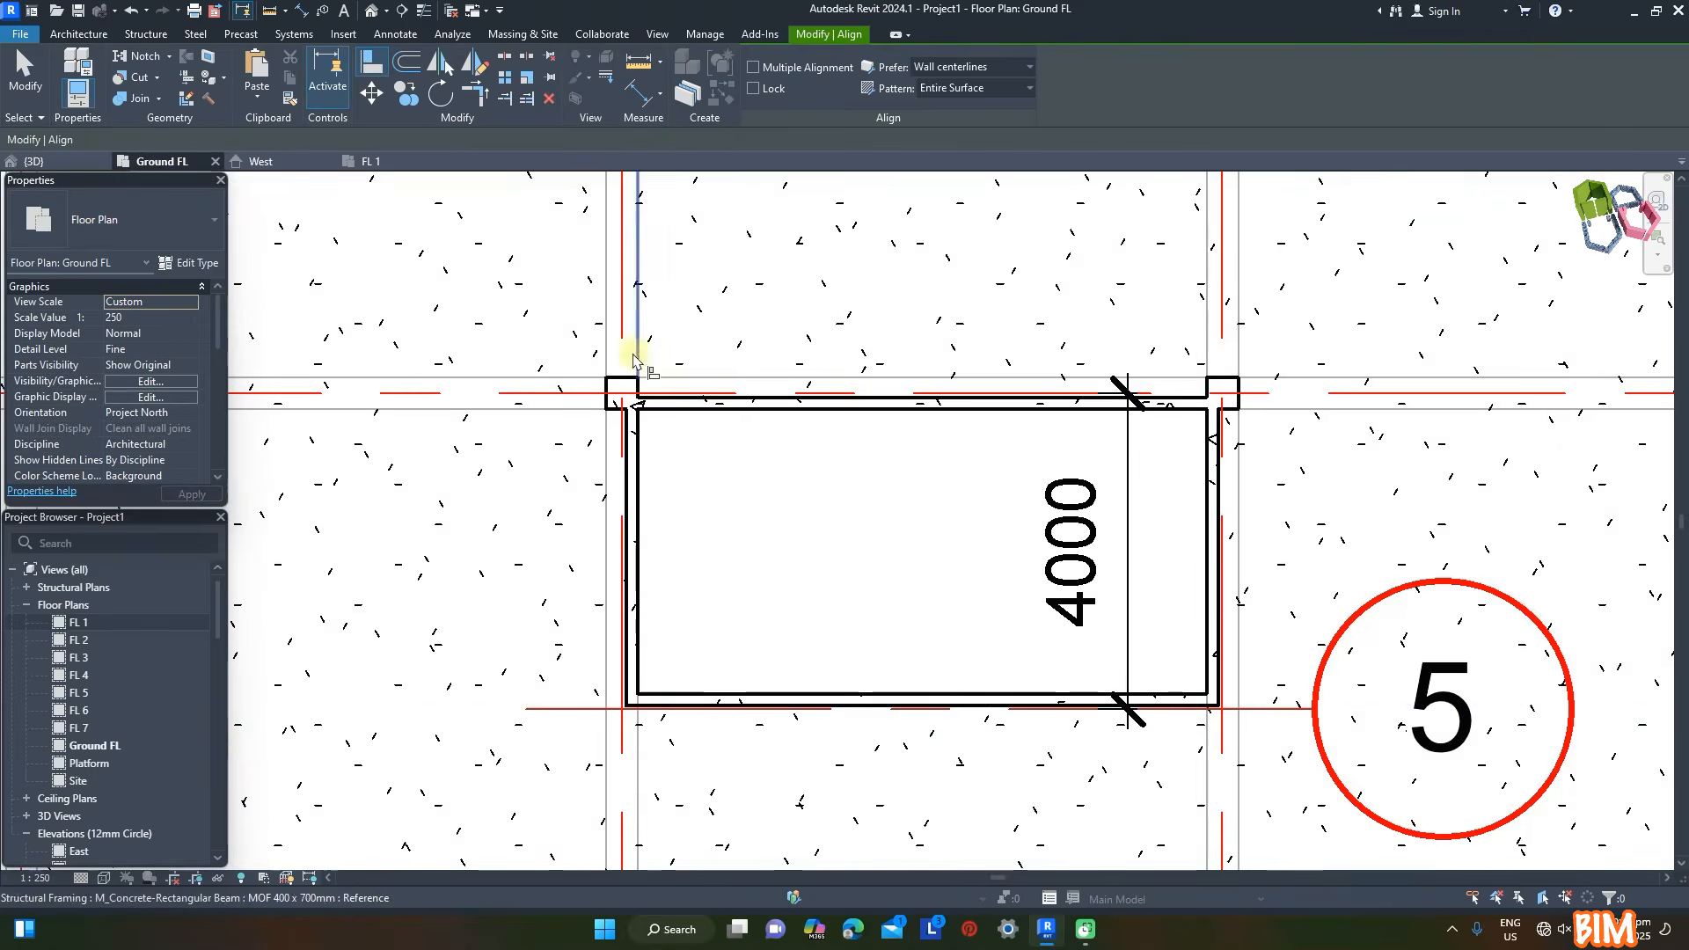
# - Open the lift shaft's front wall profile for editing in the South elevation
pyautogui.scroll(1, 830, 787)
pyautogui.press('Escape')
pyautogui.press('Escape')
pyautogui.click(827, 673)
pyautogui.click(749, 85)
pyautogui.click(773, 325)
pyautogui.click(847, 633)
# - Sketch a rectangular door opening rising from the base line in the western half of the wall profile
pyautogui.scroll(4, 1147, 808)
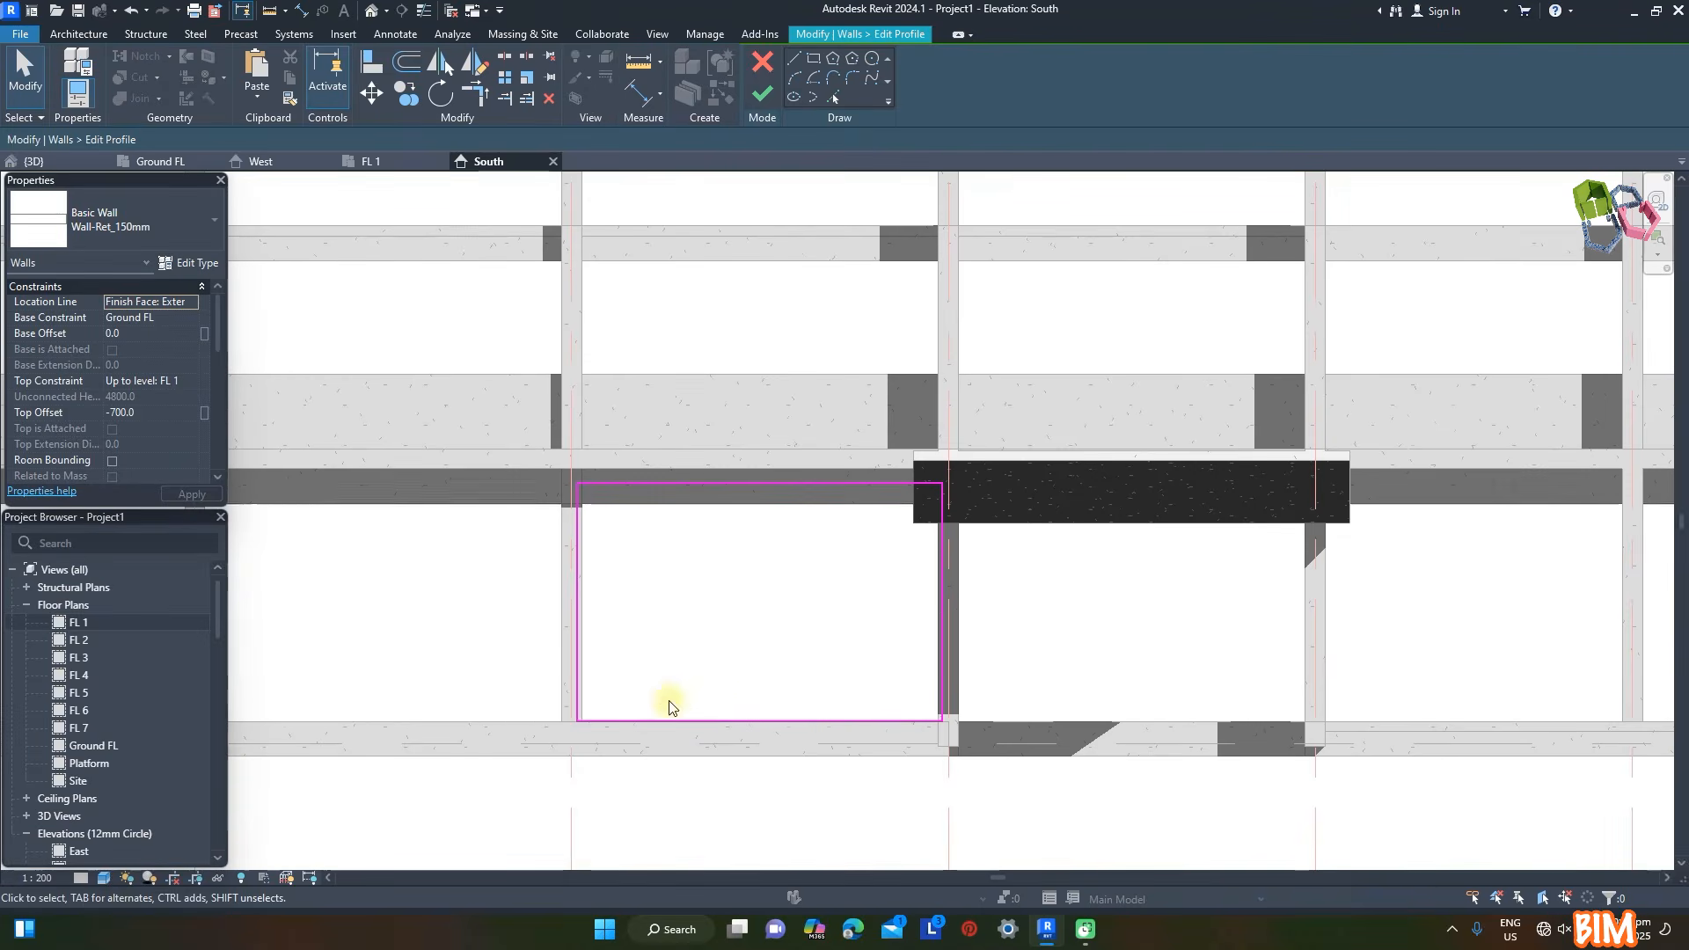
pyautogui.click(652, 722)
pyautogui.click(725, 588)
pyautogui.press('Escape')
pyautogui.press('Escape')
# - Mirror the door opening's side and top lines about a vertical axis drawn through the wall profile's midpoint
pyautogui.moveTo(622, 559); pyautogui.dragTo(764, 750)
pyautogui.click(473, 63)
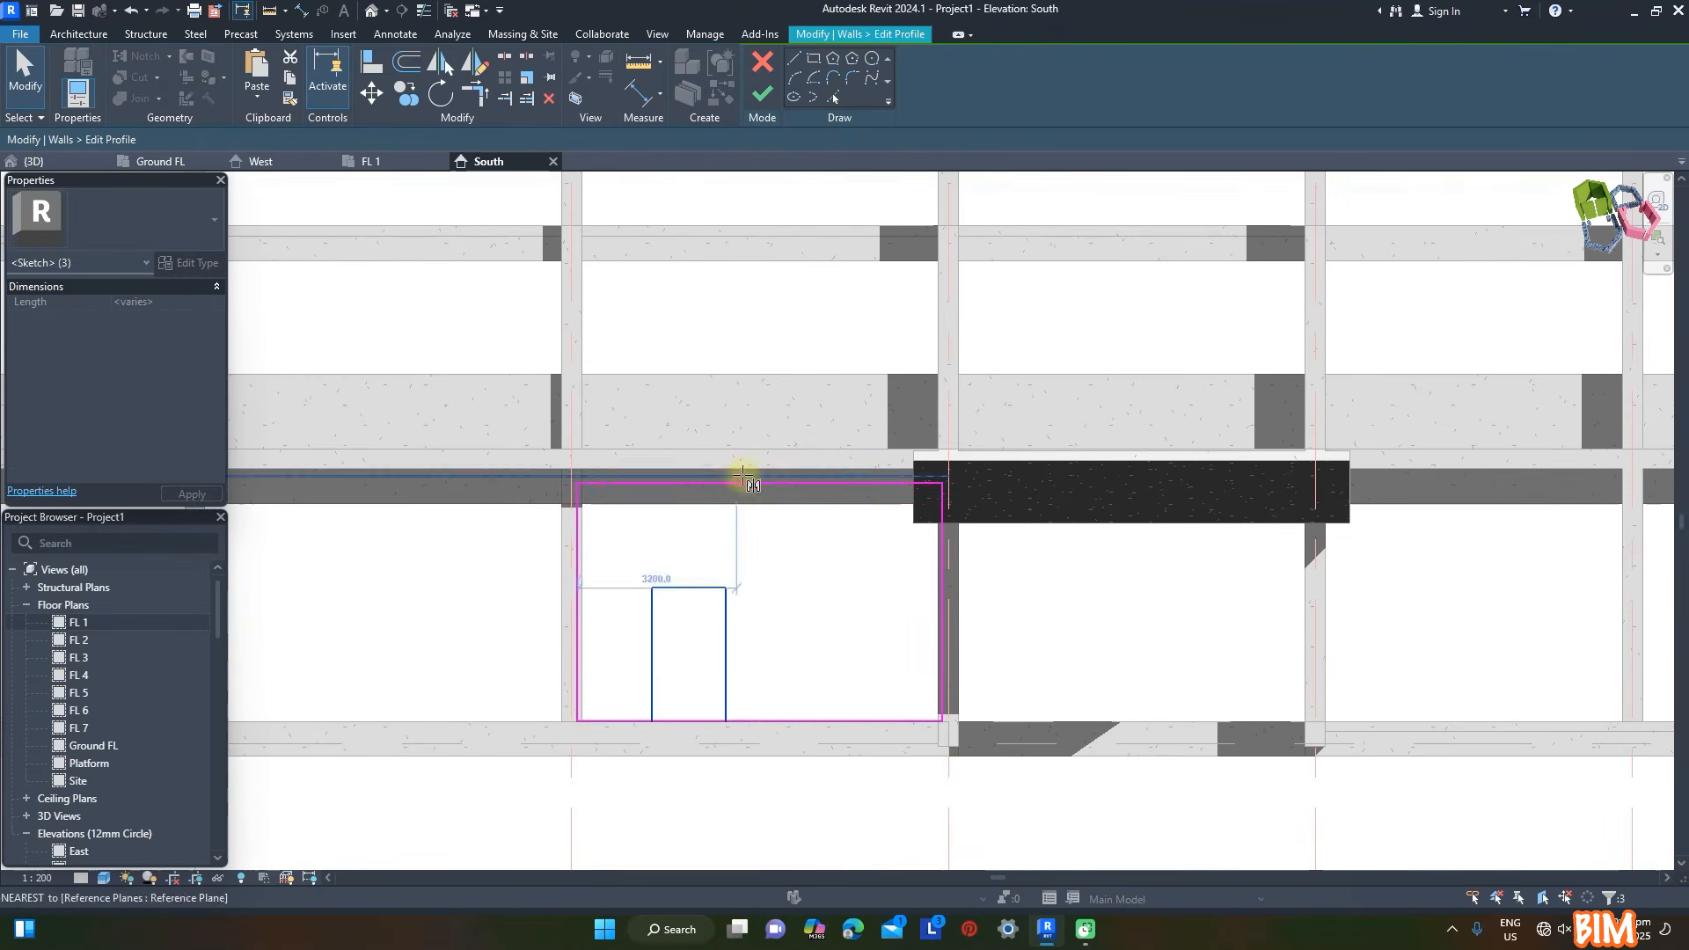
pyautogui.click(760, 483)
pyautogui.click(818, 725)
# - Split the wall profile's base line inside each of the two door openings
pyautogui.click(504, 56)
pyautogui.click(692, 721)
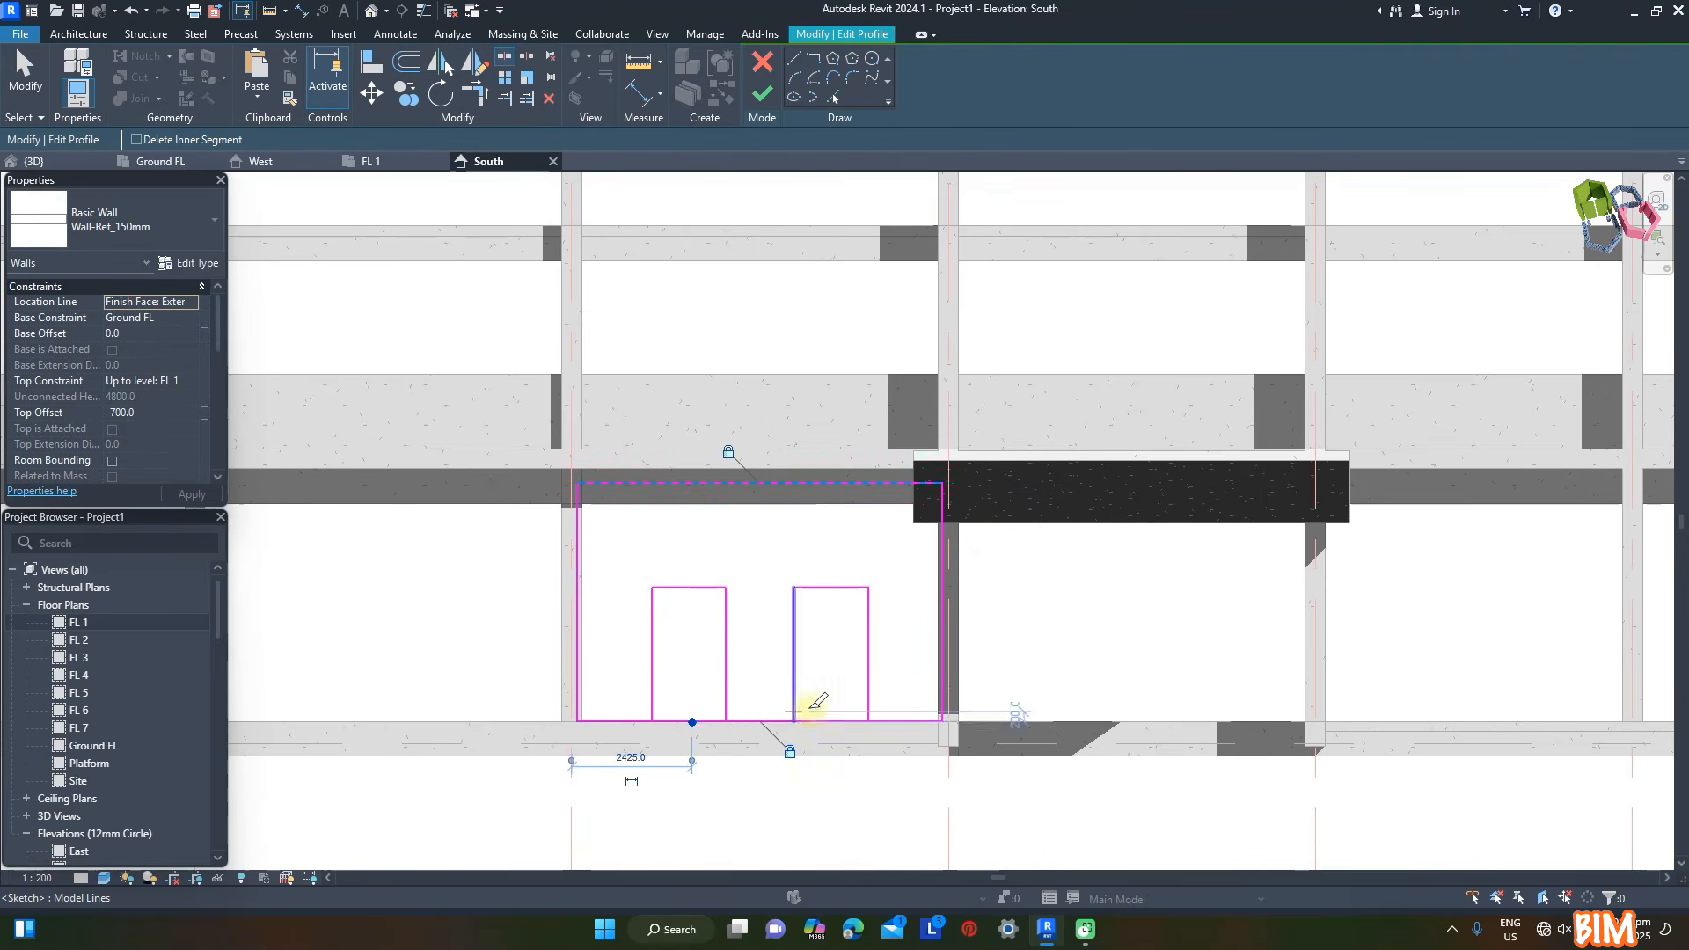
pyautogui.click(845, 721)
# - Trim the base line segments to the sides of both door openings, finish the profile edit and view the wall in 3D
pyautogui.click(506, 99)
pyautogui.click(634, 723)
pyautogui.click(727, 708)
pyautogui.click(744, 721)
pyautogui.click(793, 708)
pyautogui.click(776, 721)
pyautogui.click(867, 700)
pyautogui.click(885, 723)
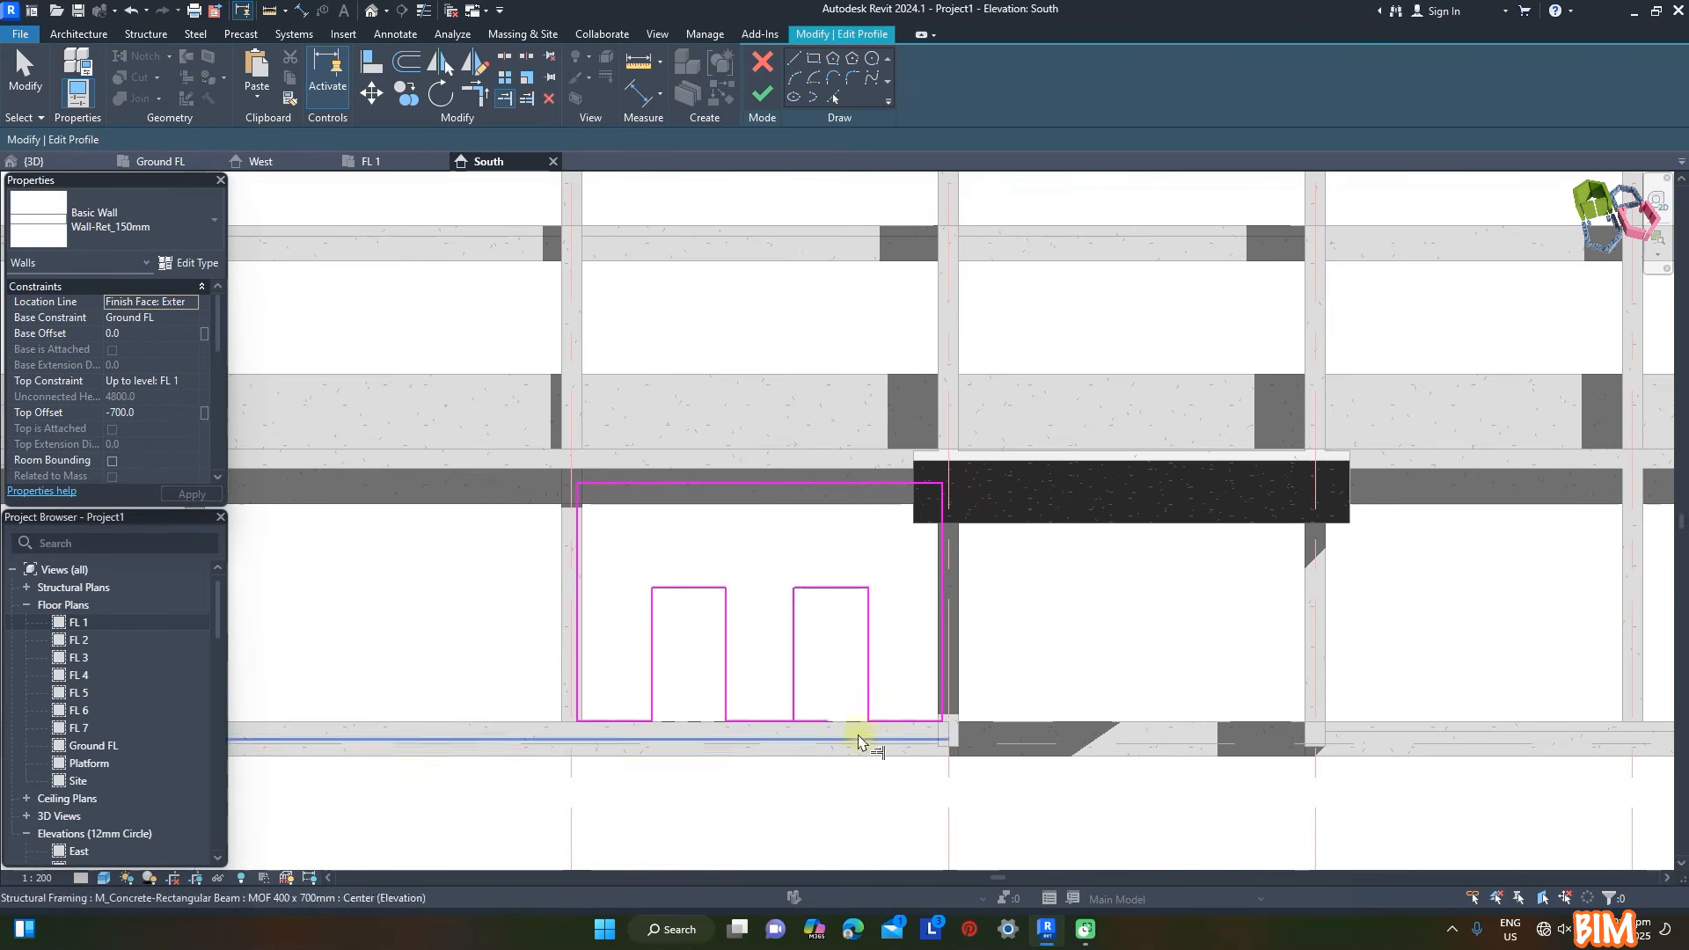
pyautogui.click(71, 163)
pyautogui.scroll(5, 838, 784)
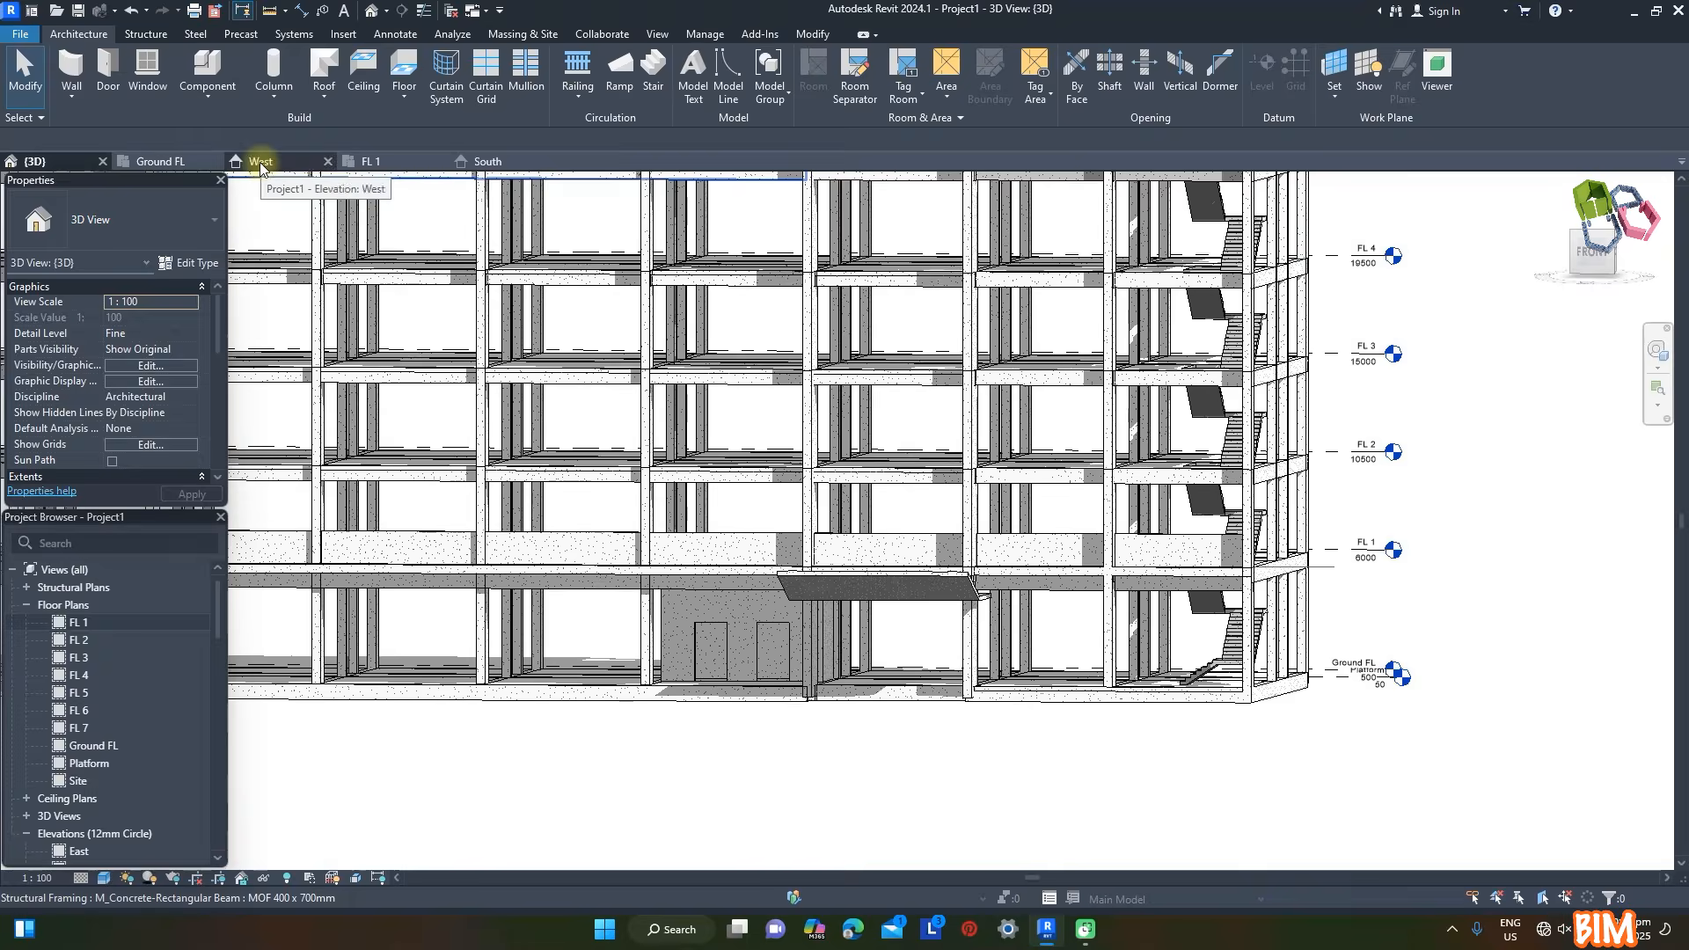
# - Copy the chain of four lift shaft walls from Ground FL and paste it aligned to levels FL 1 through FL 7
pyautogui.click(158, 161)
pyautogui.press('Tab')
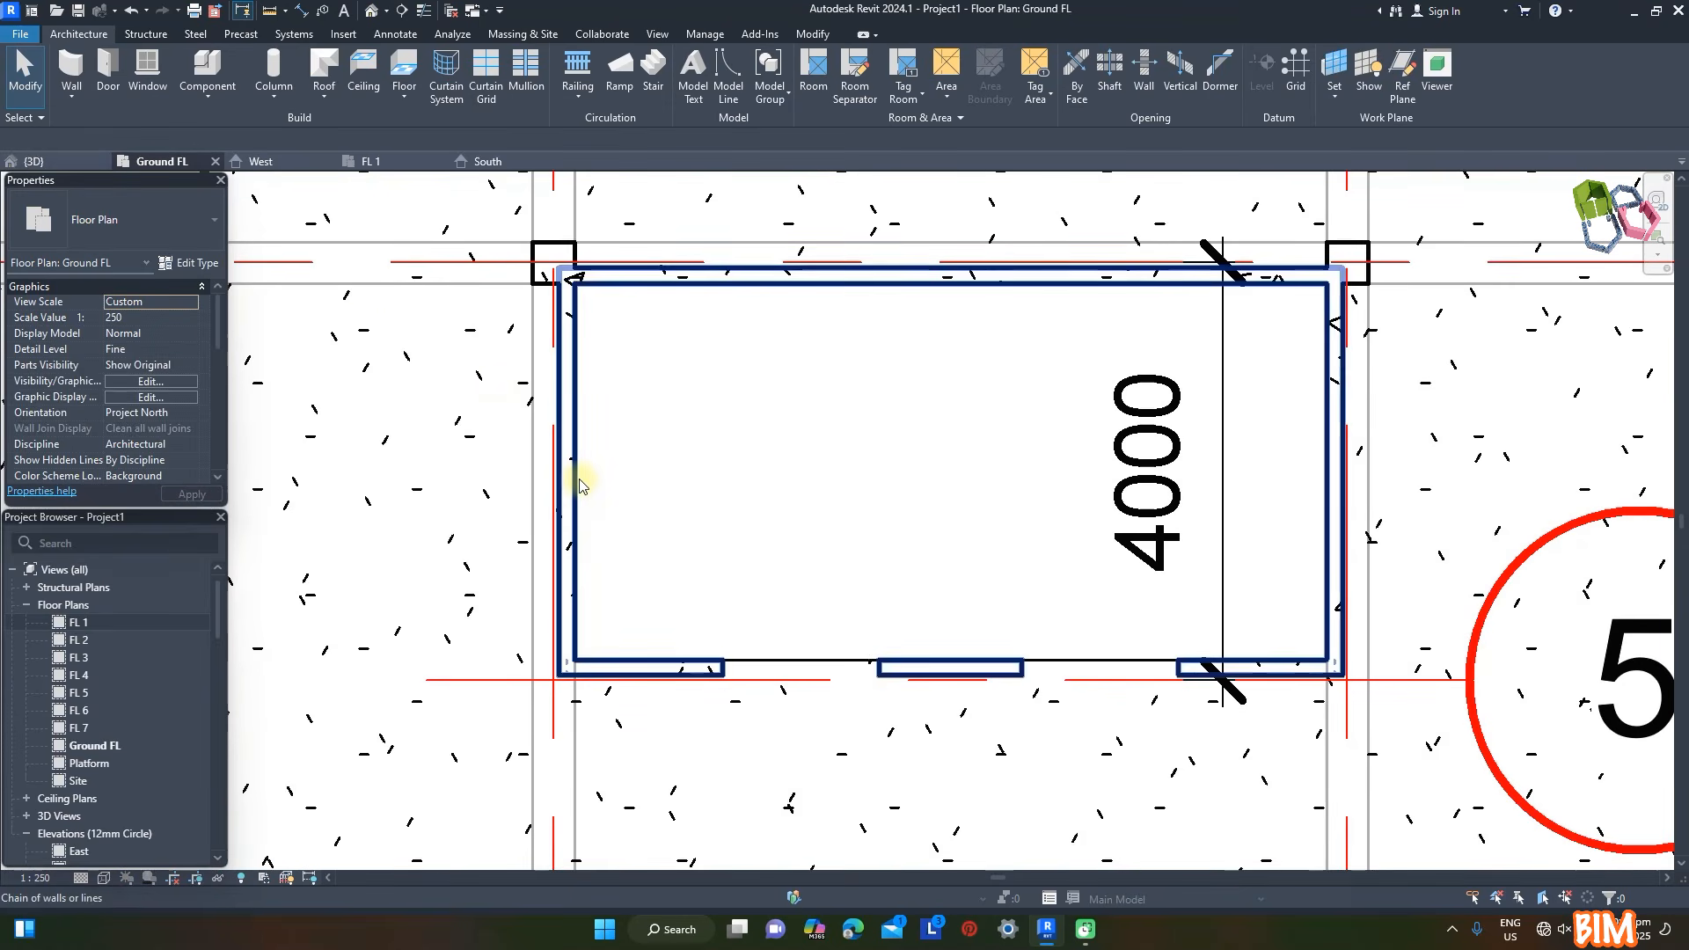
pyautogui.click(576, 481)
pyautogui.click(76, 170)
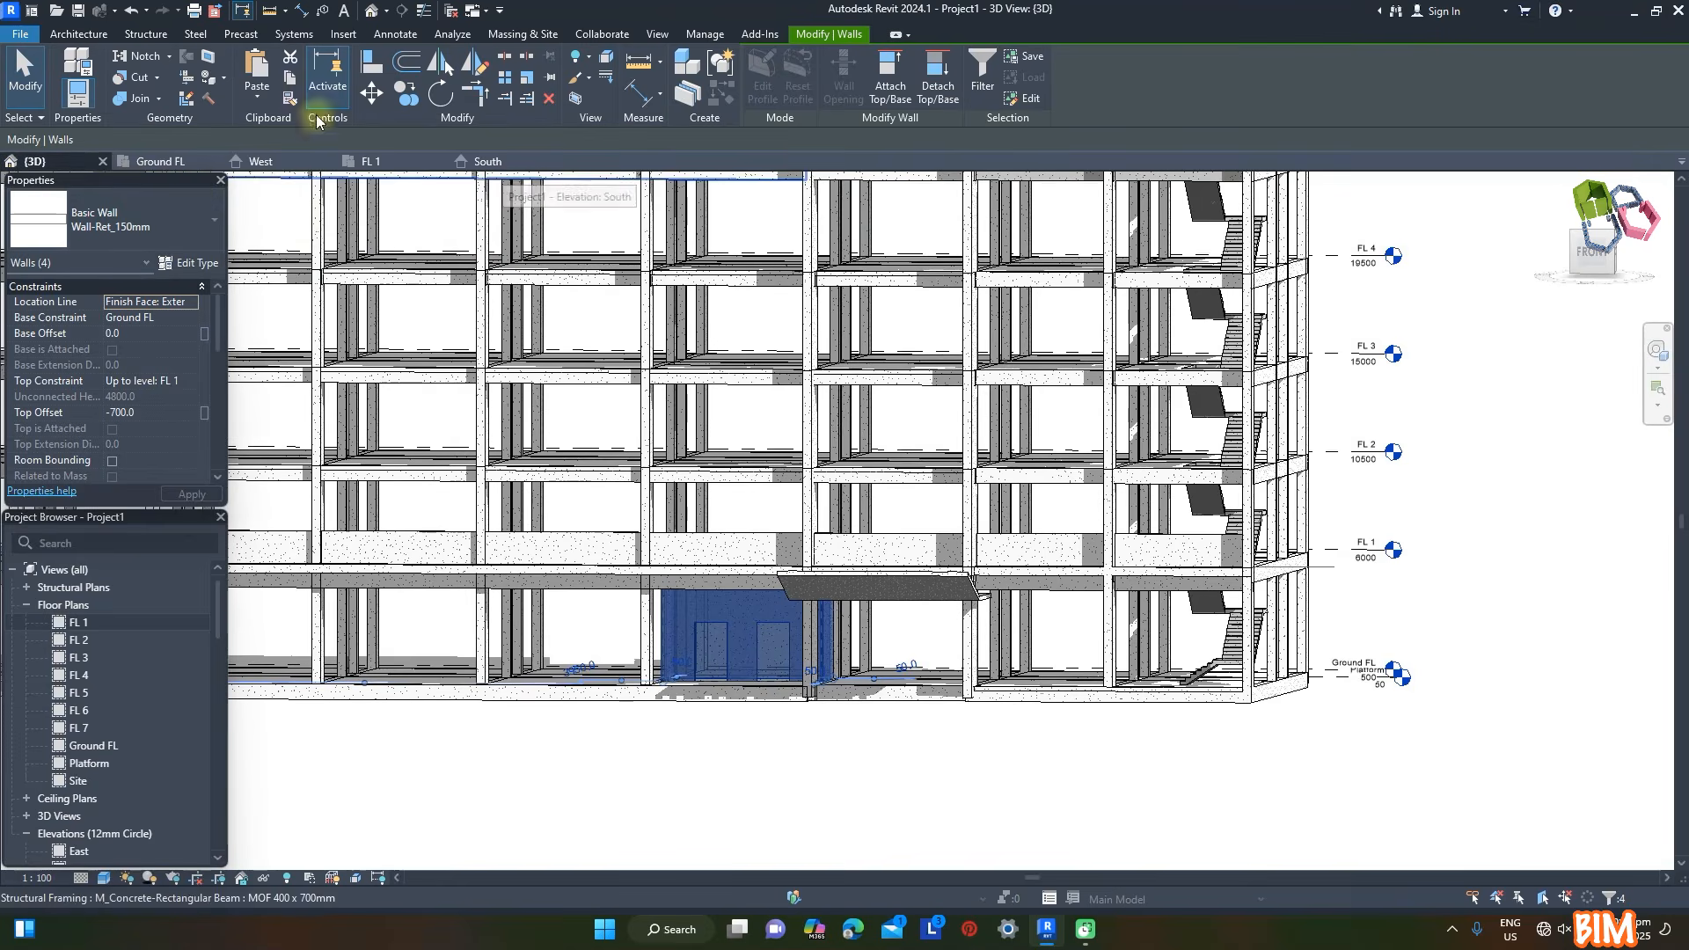
pyautogui.click(257, 96)
pyautogui.click(334, 180)
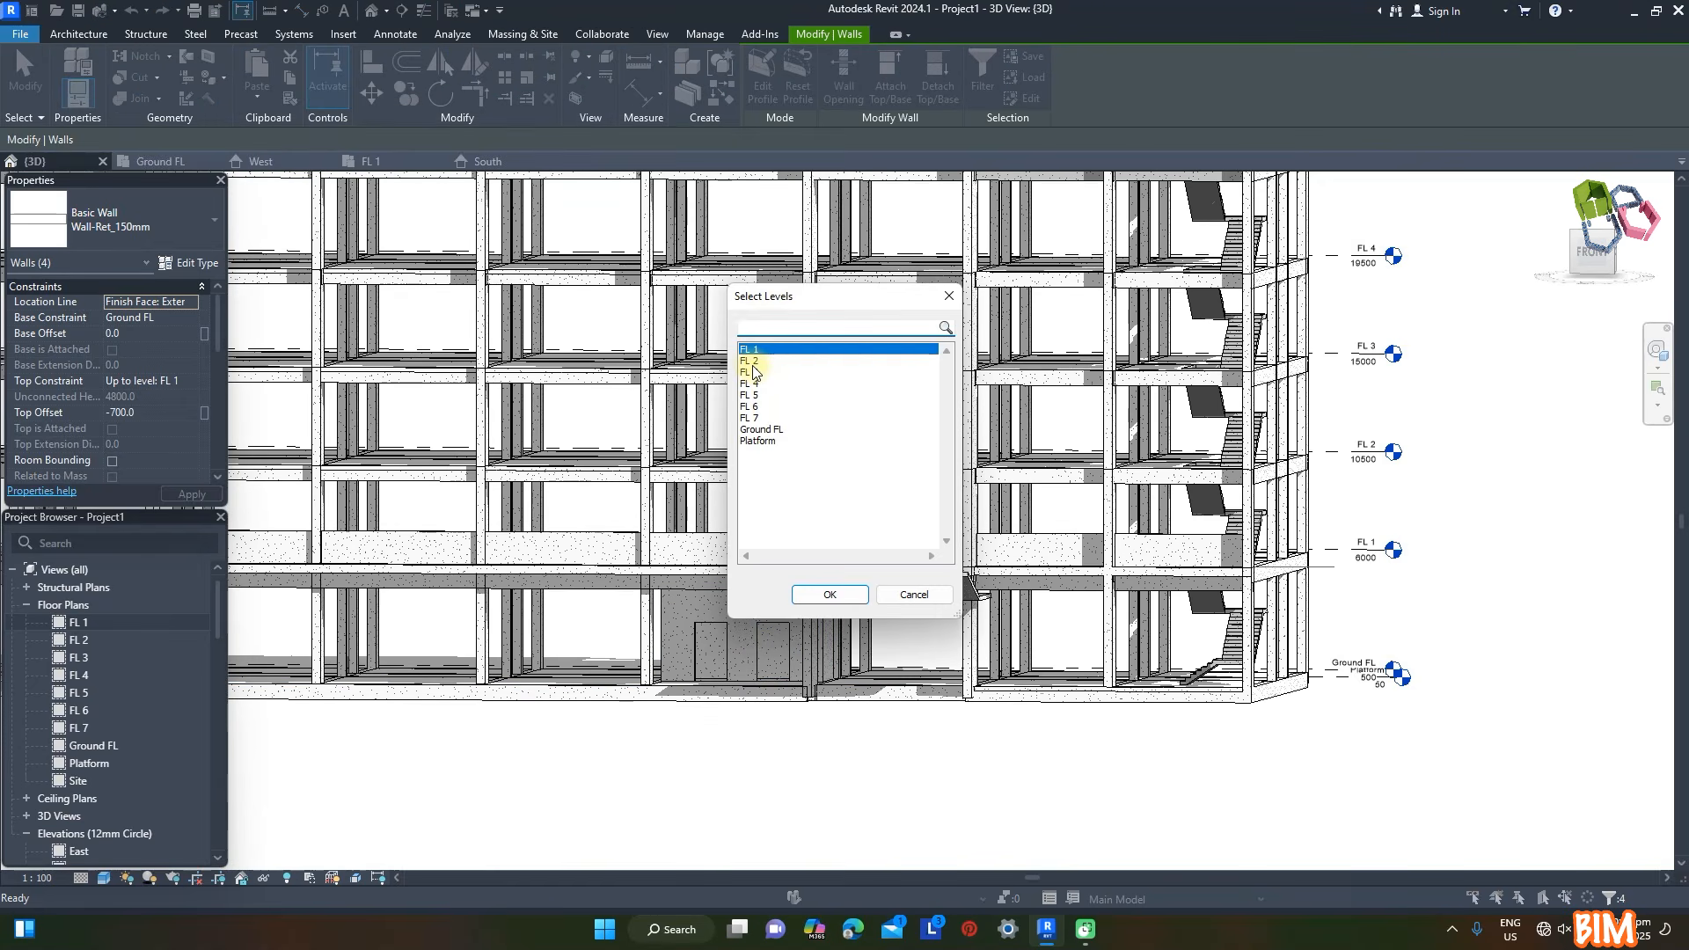
pyautogui.keyDown('shift'); pyautogui.click(755, 418); pyautogui.keyUp('shift')
pyautogui.click(829, 595)
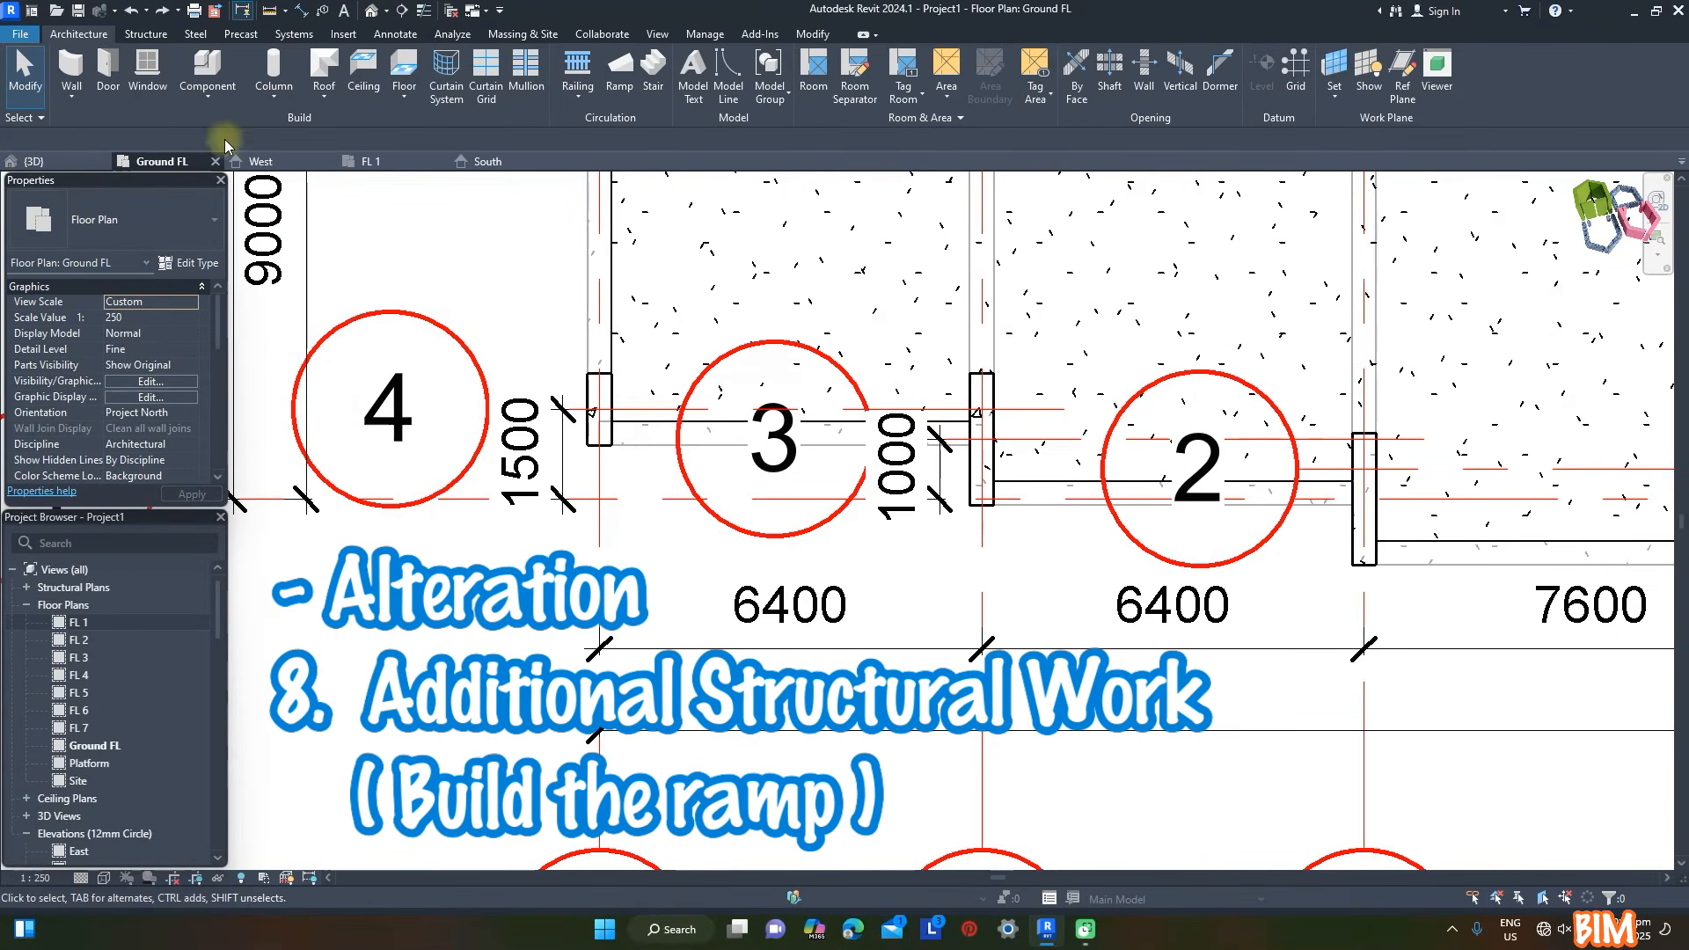
# - Create a 6400 × 1000 mm rectangular ramp floor of type Floor-Upper_400mmConc-CorusComFlor51 (MOI) Ramp along the front edge between grids A and B
pyautogui.click(404, 92)
pyautogui.click(434, 134)
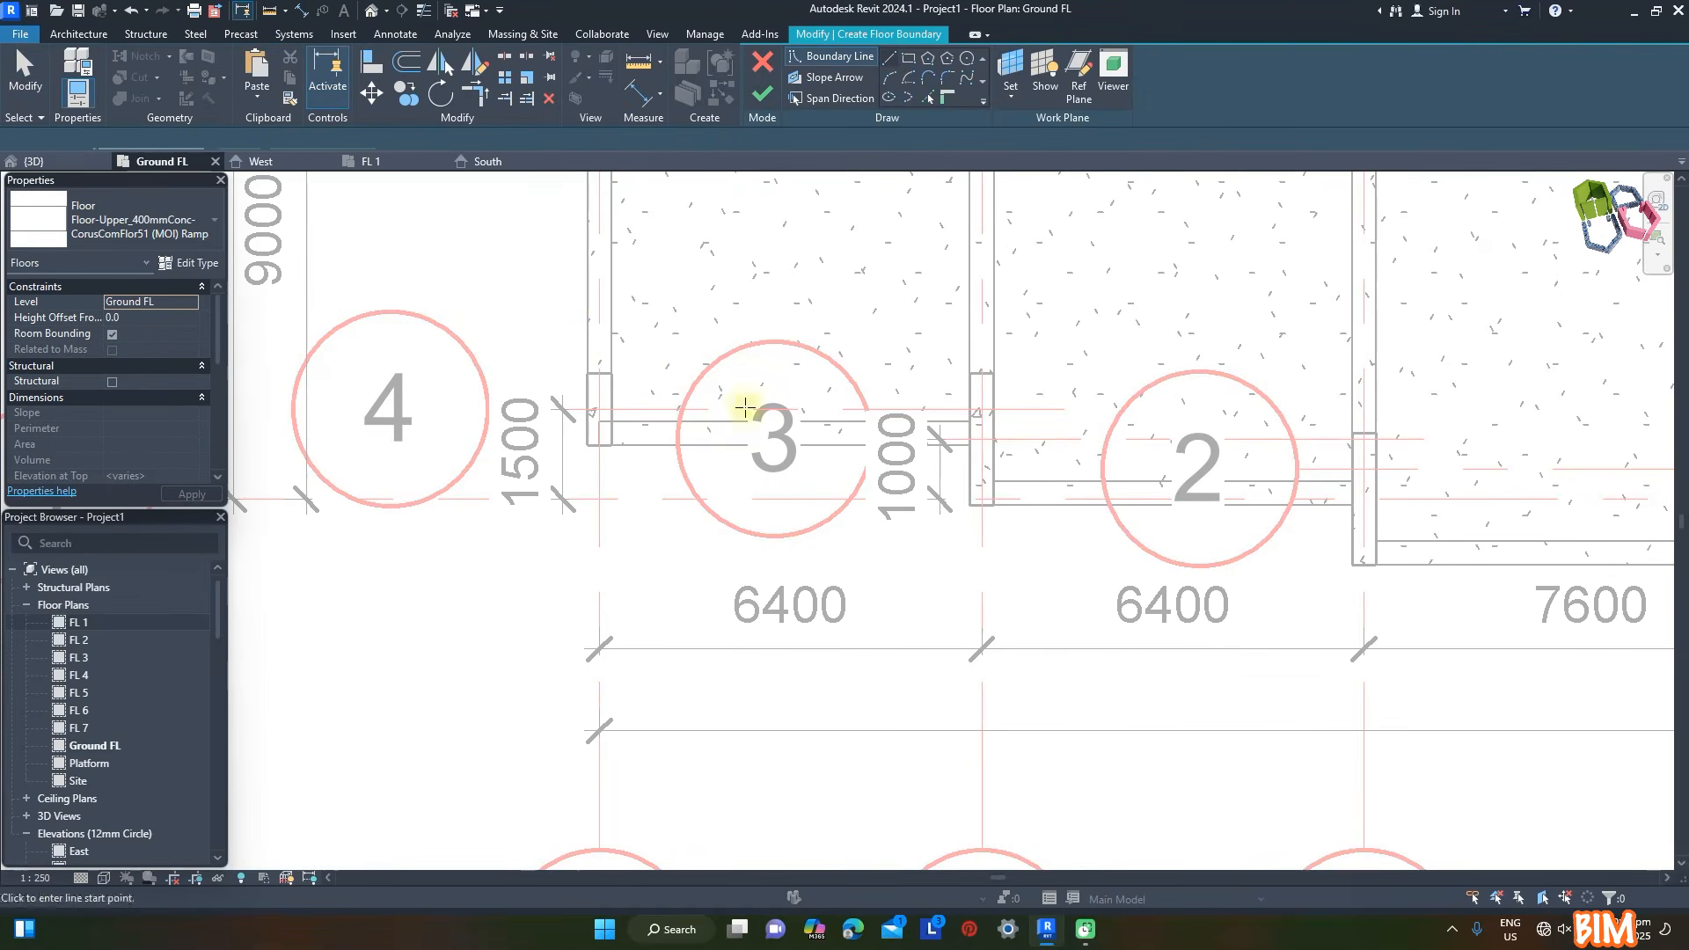
pyautogui.click(587, 445)
pyautogui.click(970, 505)
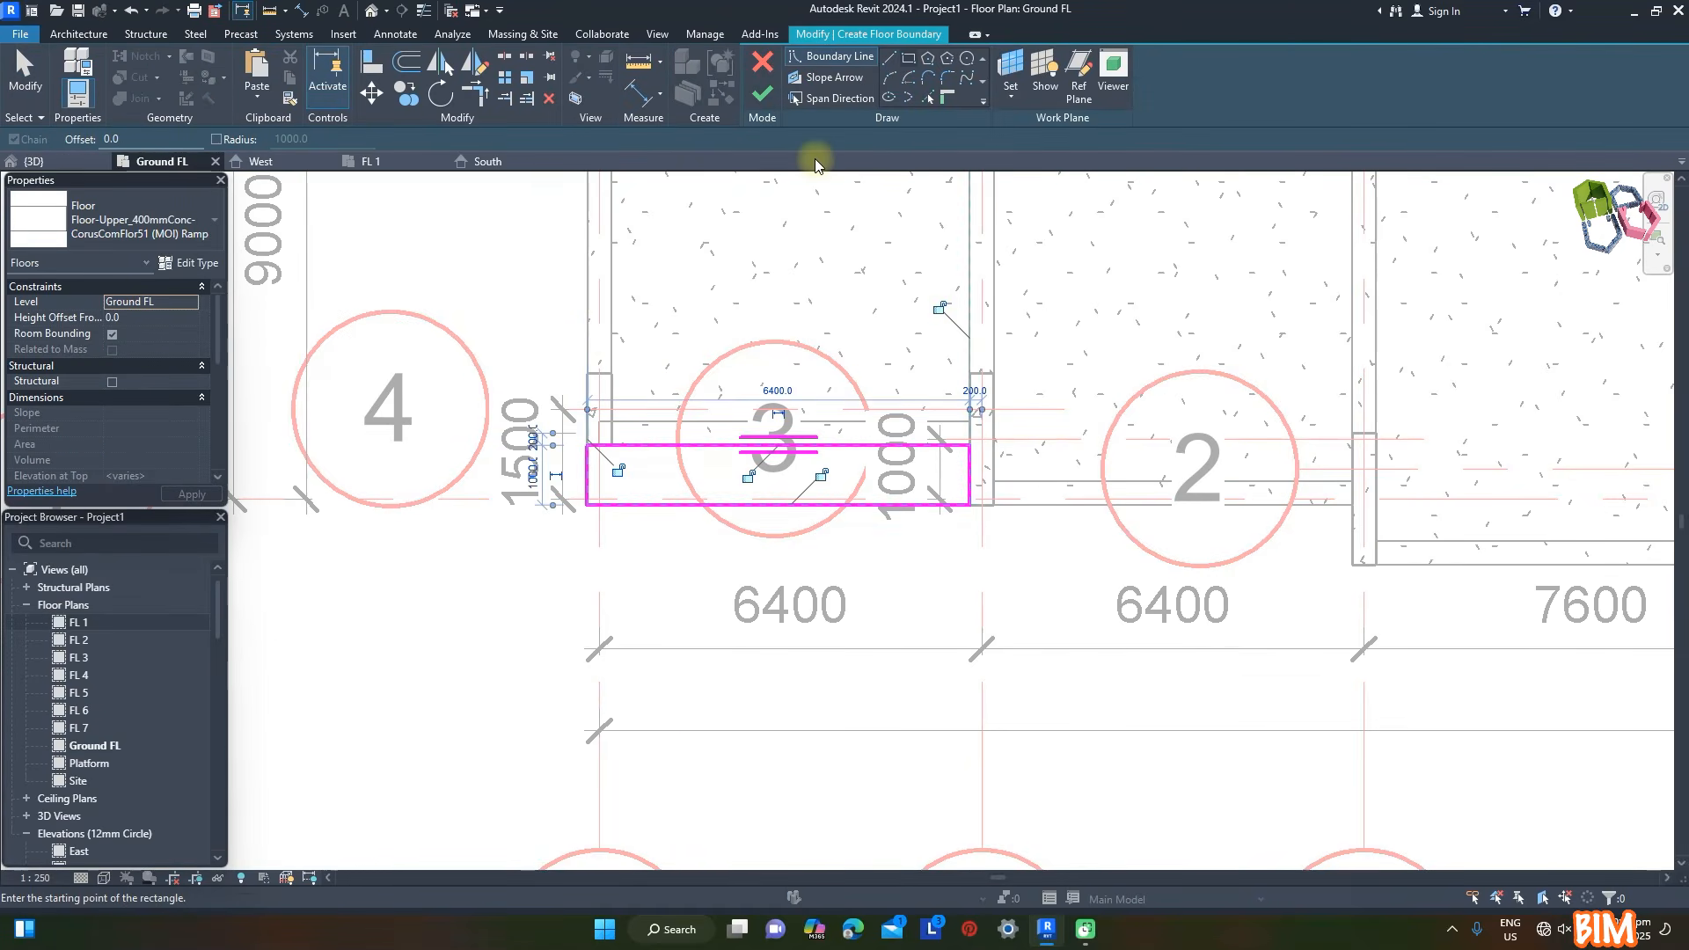
pyautogui.click(762, 96)
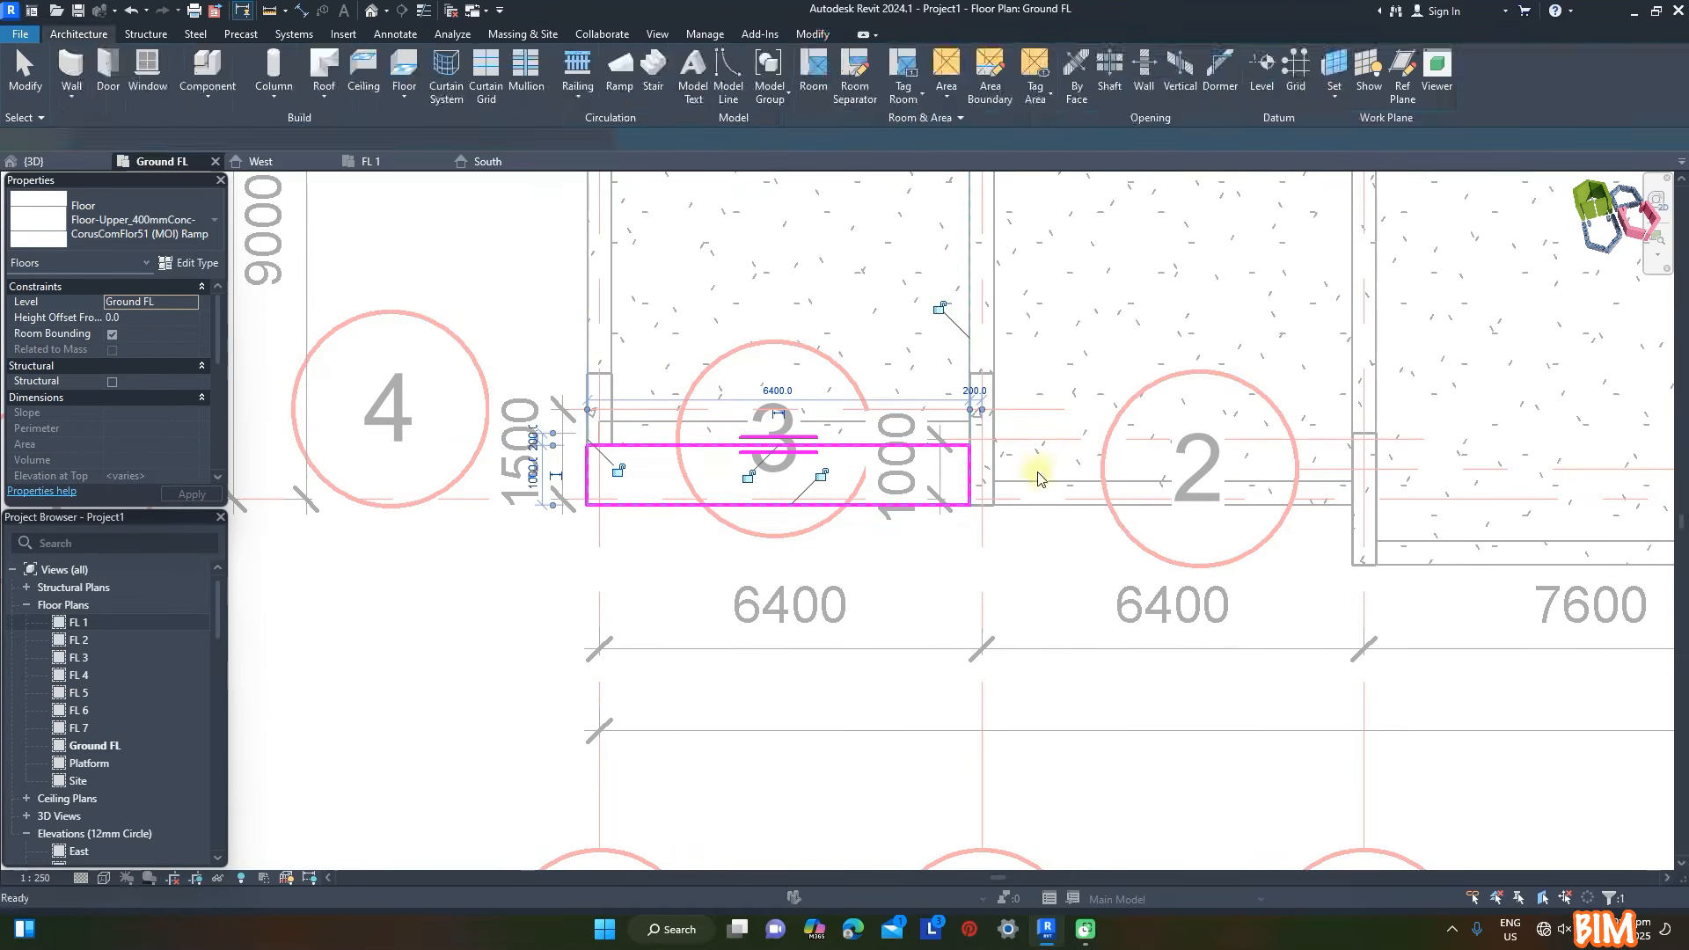
# - Create a second 6400 × 1000 mm rectangular ramp floor along the front edge between grids B and C
pyautogui.click(970, 505)
pyautogui.click(1352, 563)
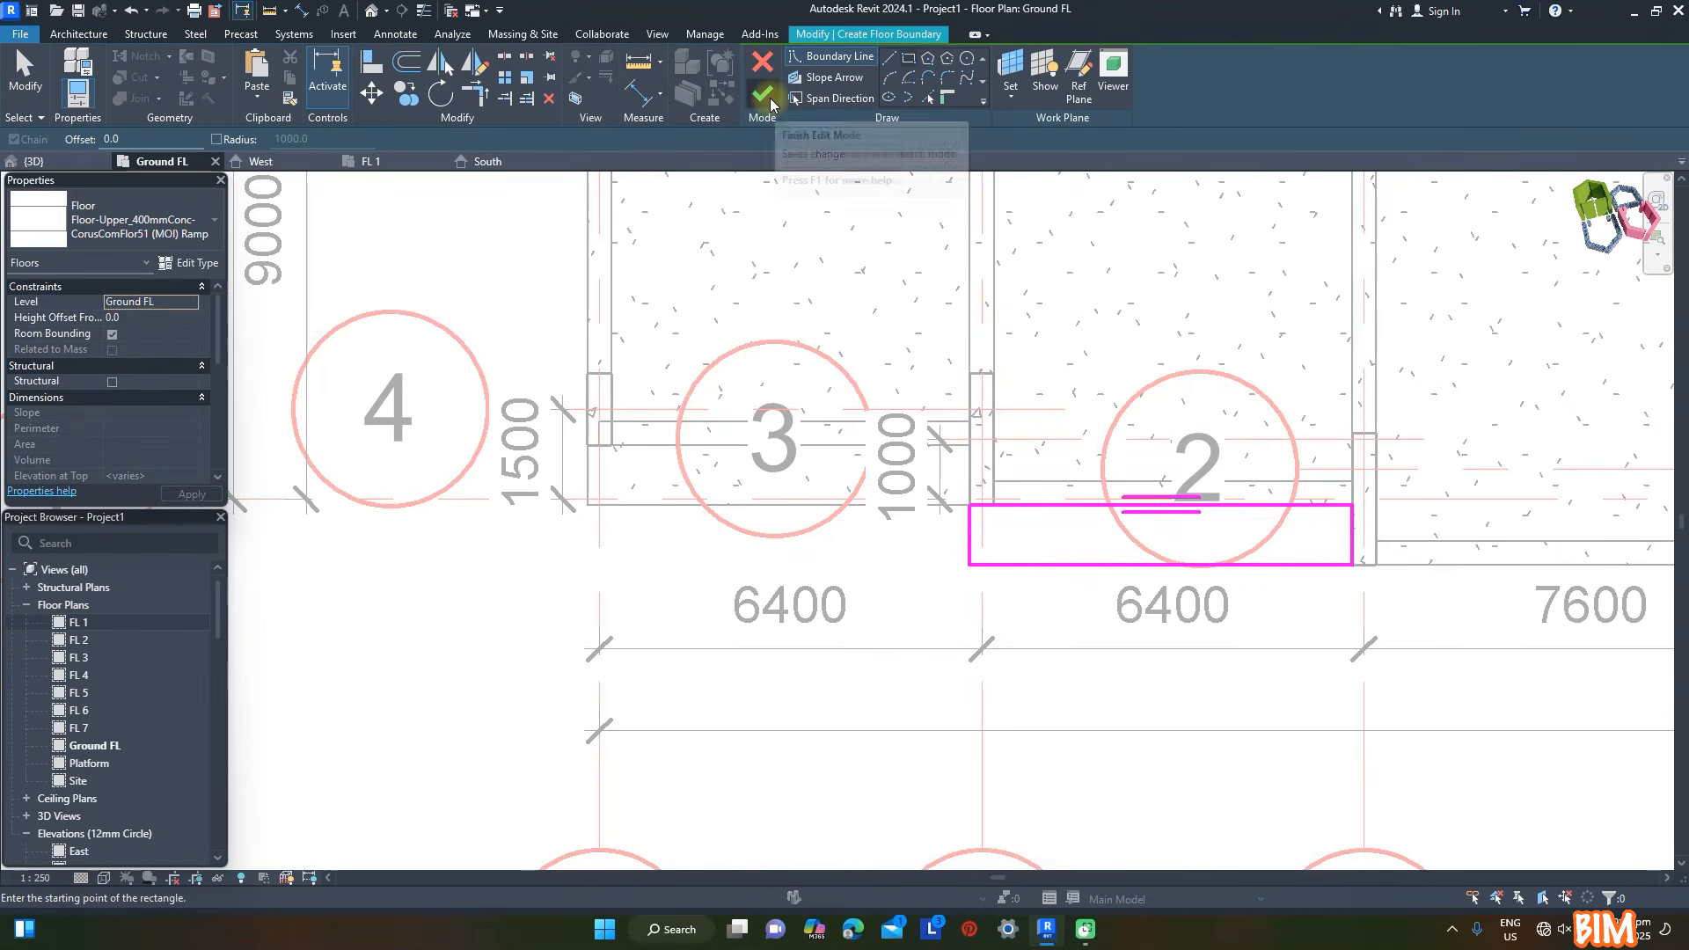
pyautogui.click(761, 94)
# - Lower both outer corner points of the ramp floor between grids A and B in 3D to slope it away from the building
pyautogui.click(35, 161)
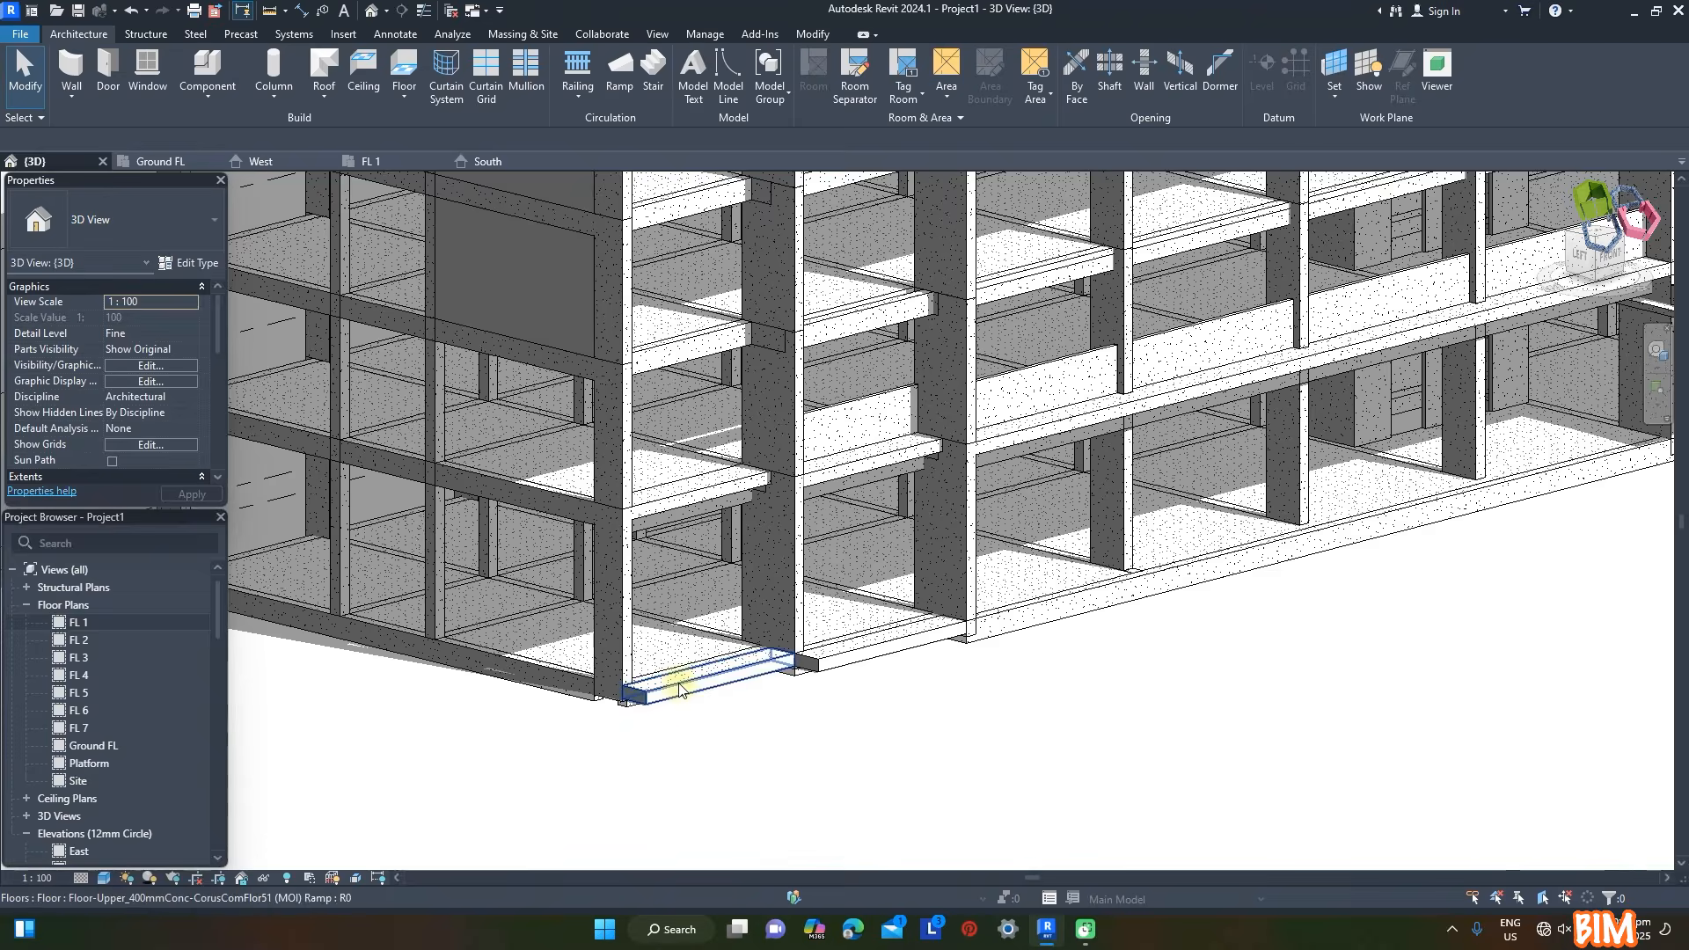
pyautogui.click(679, 691)
pyautogui.click(831, 75)
pyautogui.scroll(4, 786, 676)
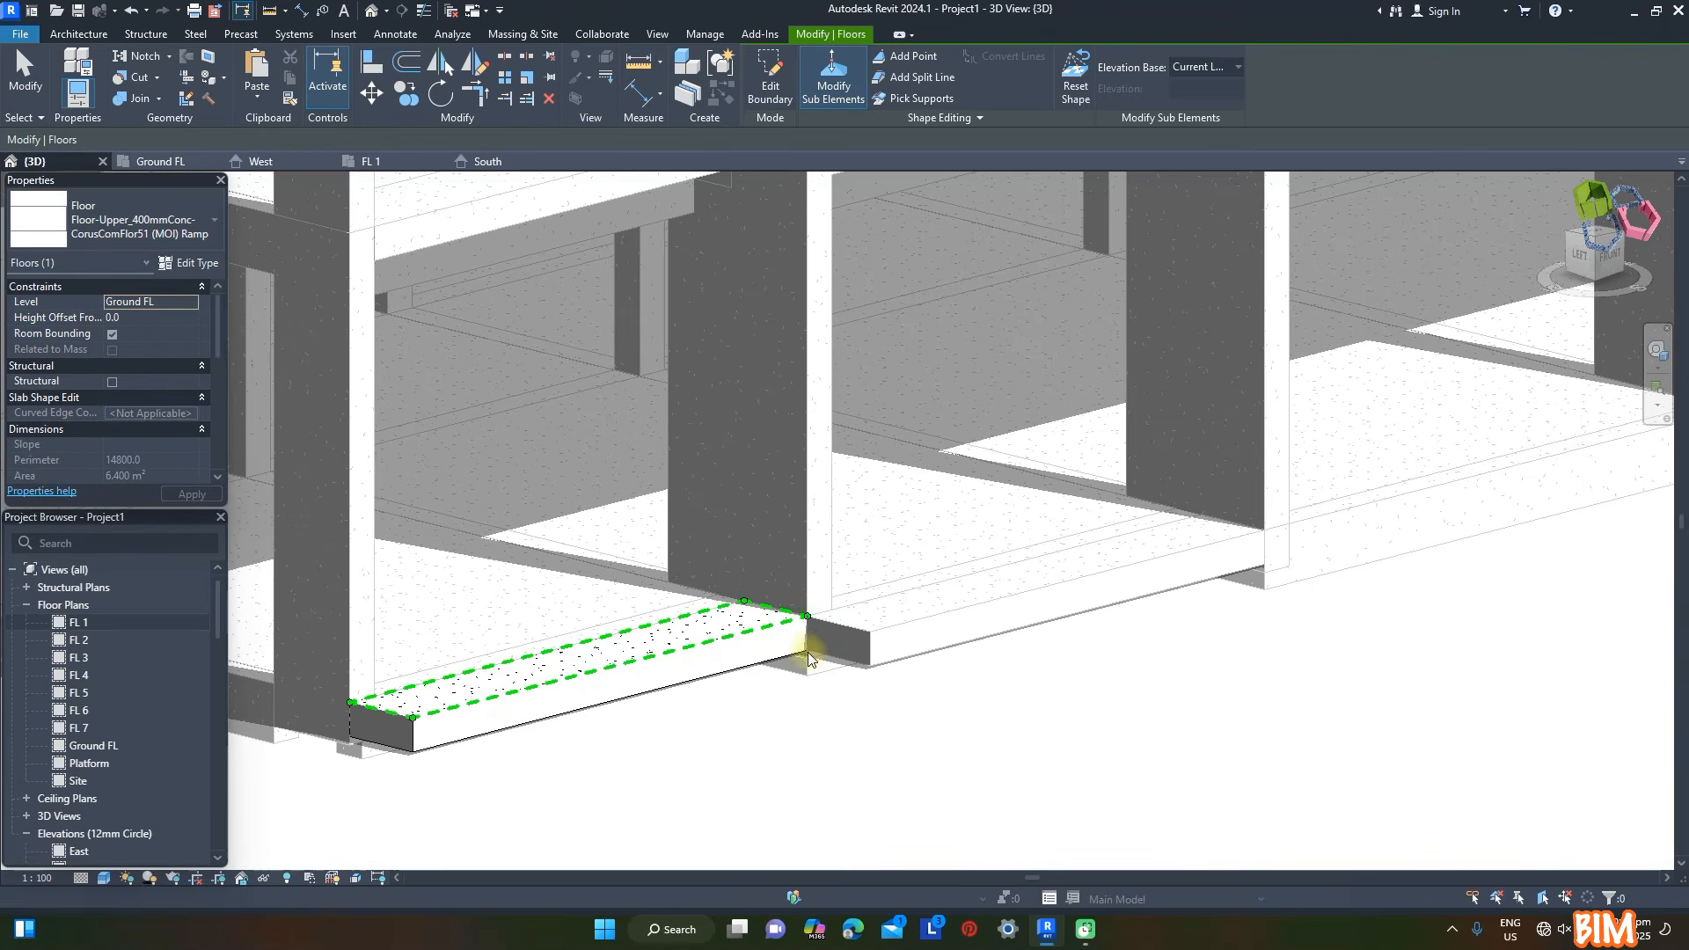
pyautogui.moveTo(806, 618); pyautogui.dragTo(807, 651)
pyautogui.click(413, 719)
pyautogui.moveTo(412, 720); pyautogui.dragTo(412, 754)
pyautogui.press('Escape')
pyautogui.press('Escape')
# - Lower the two outer corner points of the ramp floor between grids B and C to give it the same slope
pyautogui.click(922, 609)
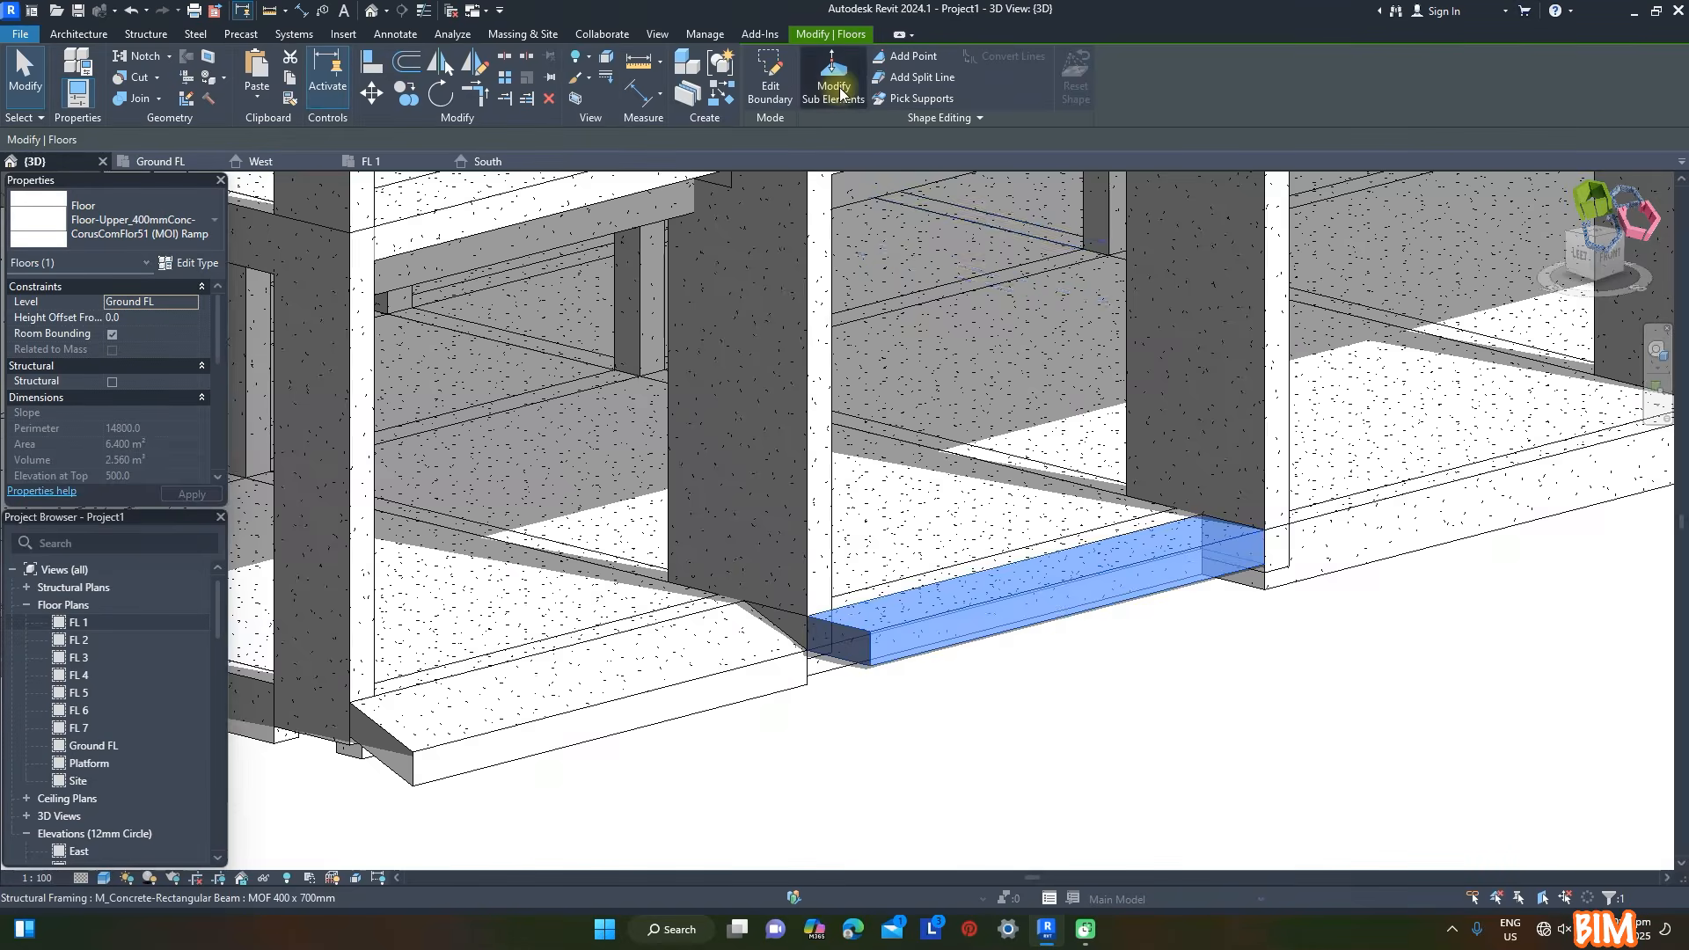
pyautogui.click(834, 86)
pyautogui.click(870, 633)
pyautogui.moveTo(871, 647); pyautogui.dragTo(869, 671)
pyautogui.moveTo(1271, 533); pyautogui.dragTo(1293, 605)
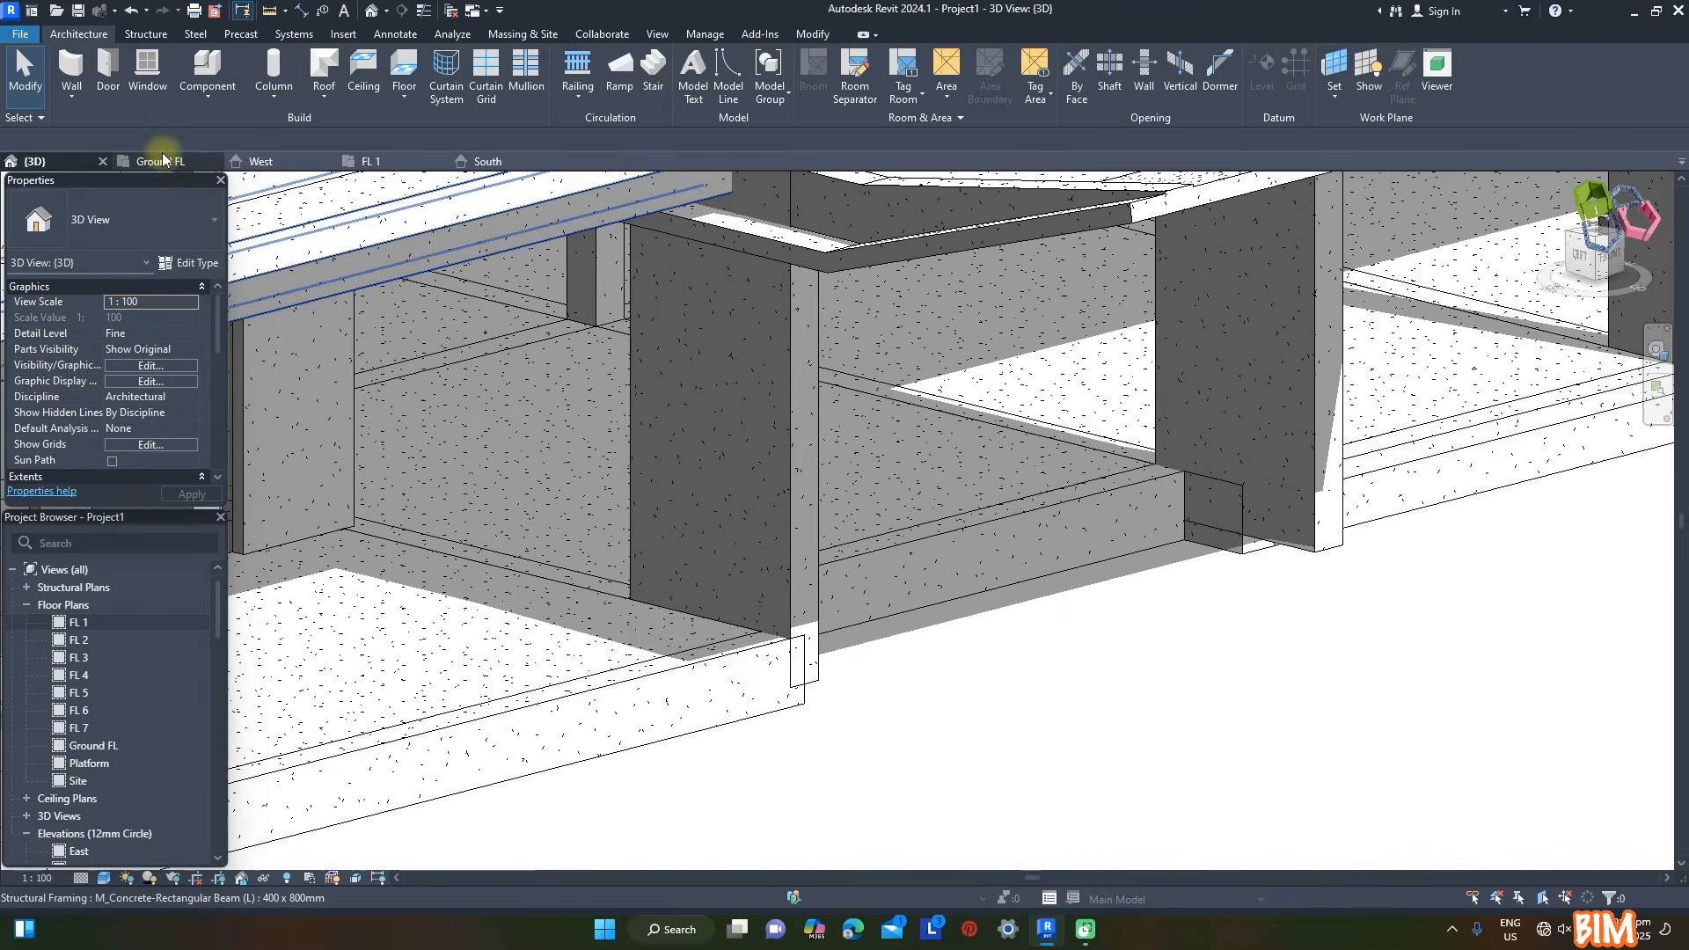
# - Start a stair in the Ground FL plan from Platform to Ground FL and set its type's minimum tread depth to 500
pyautogui.click(163, 160)
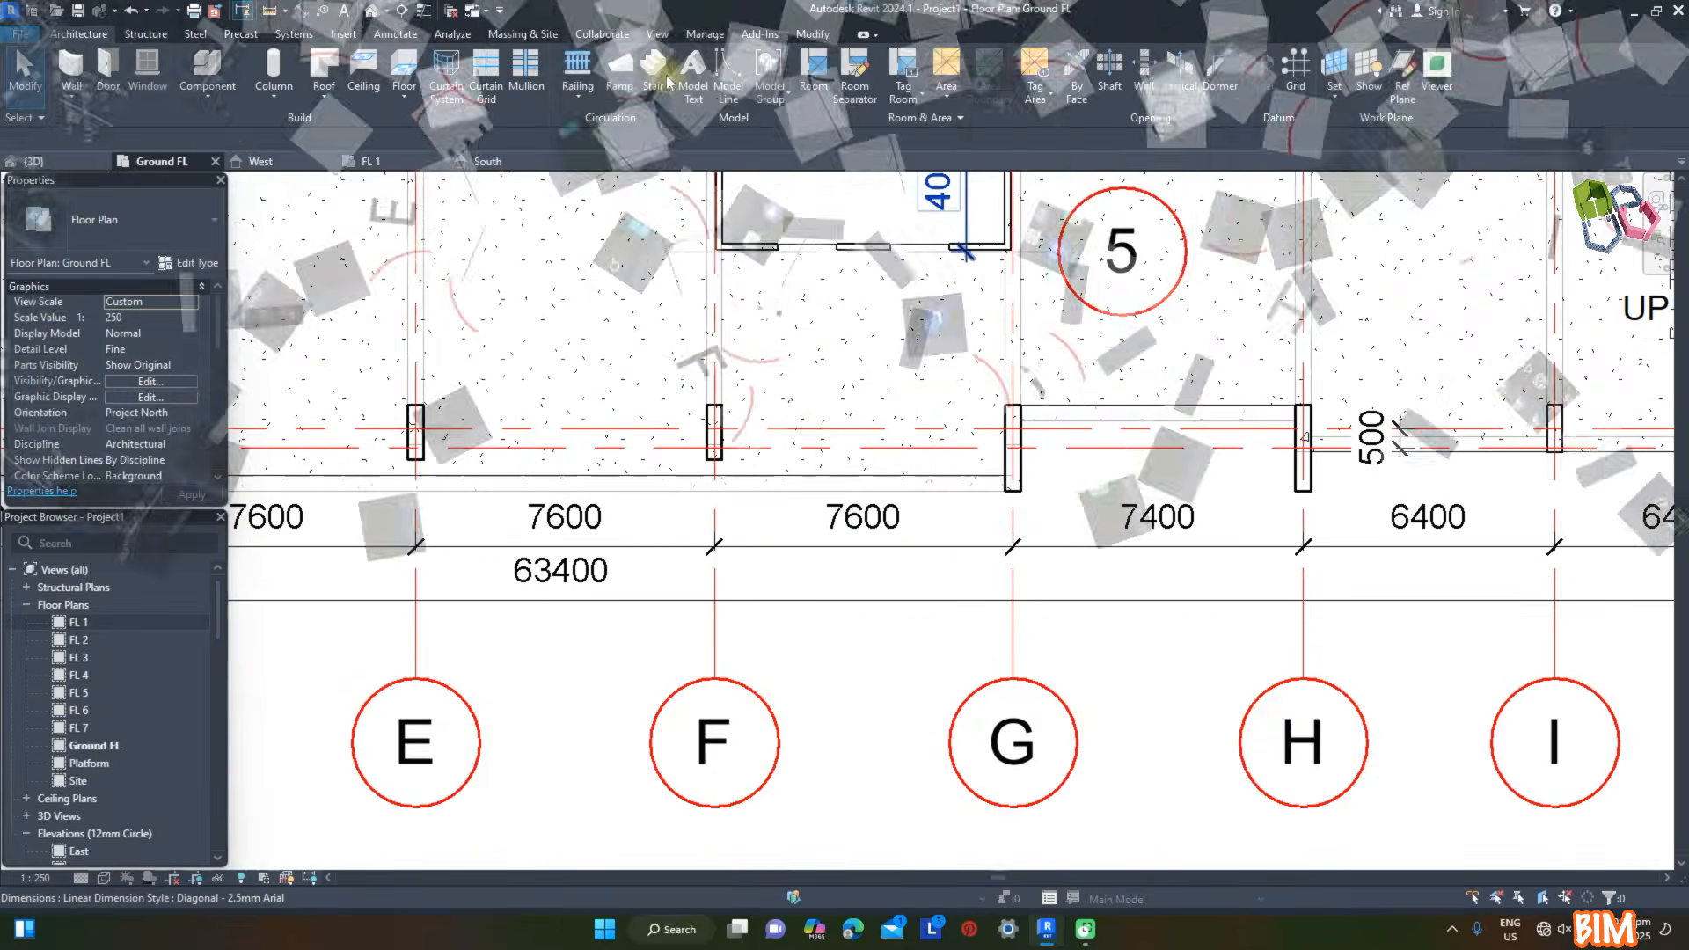
pyautogui.click(665, 82)
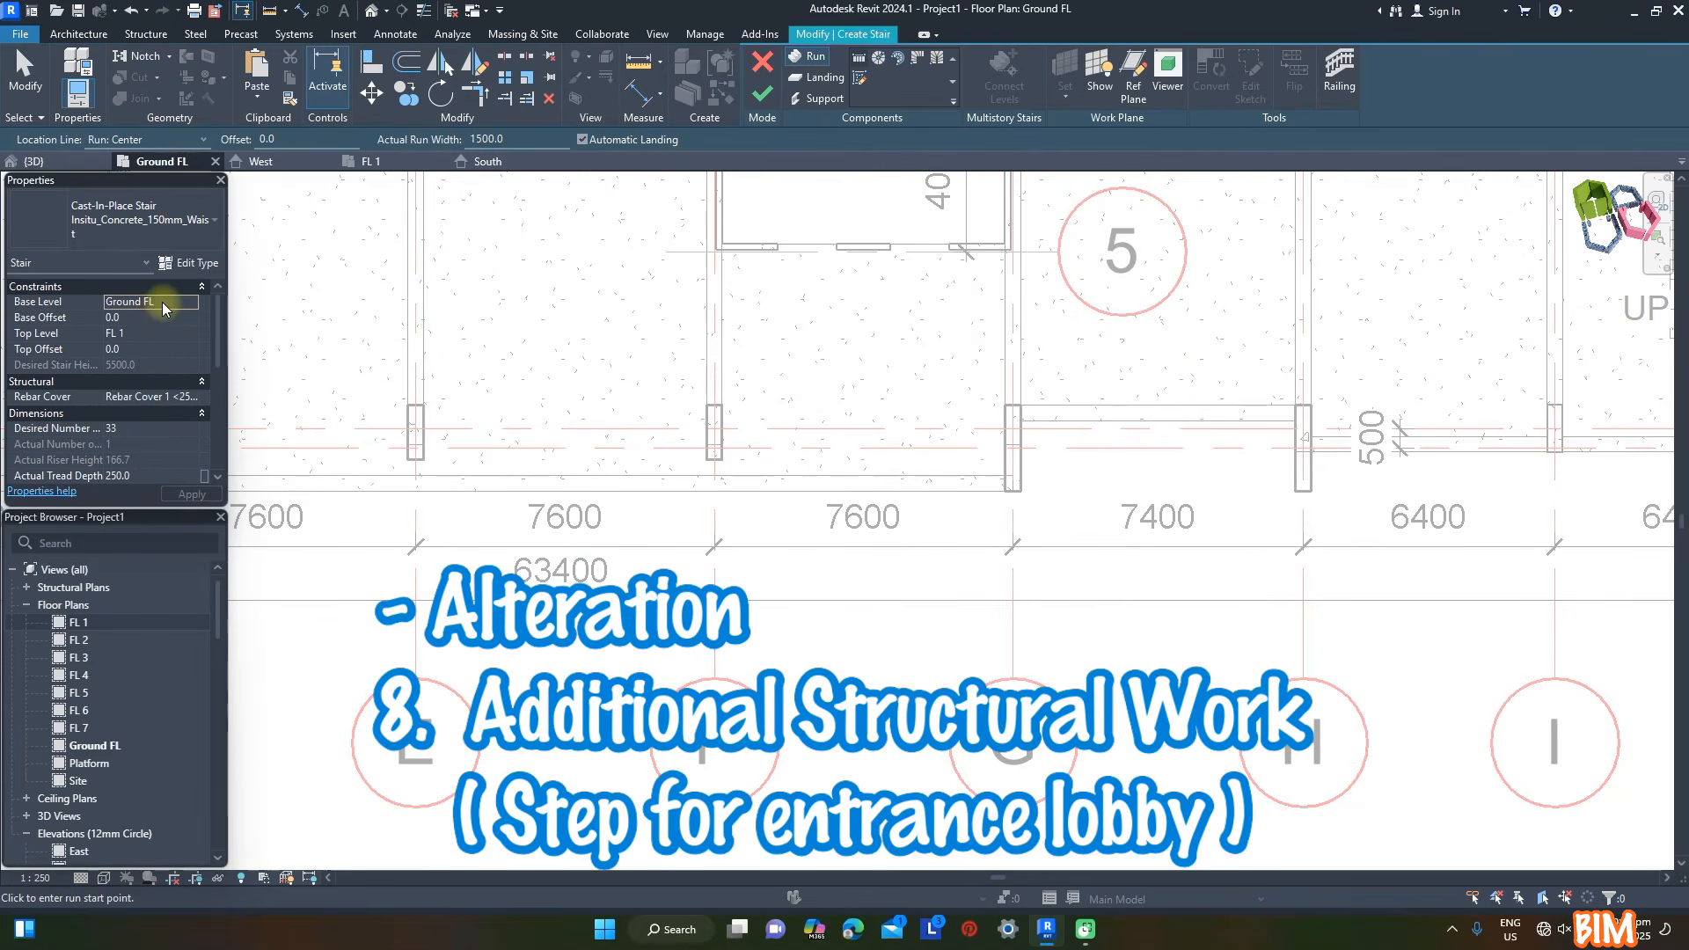
pyautogui.click(190, 304)
pyautogui.click(123, 318)
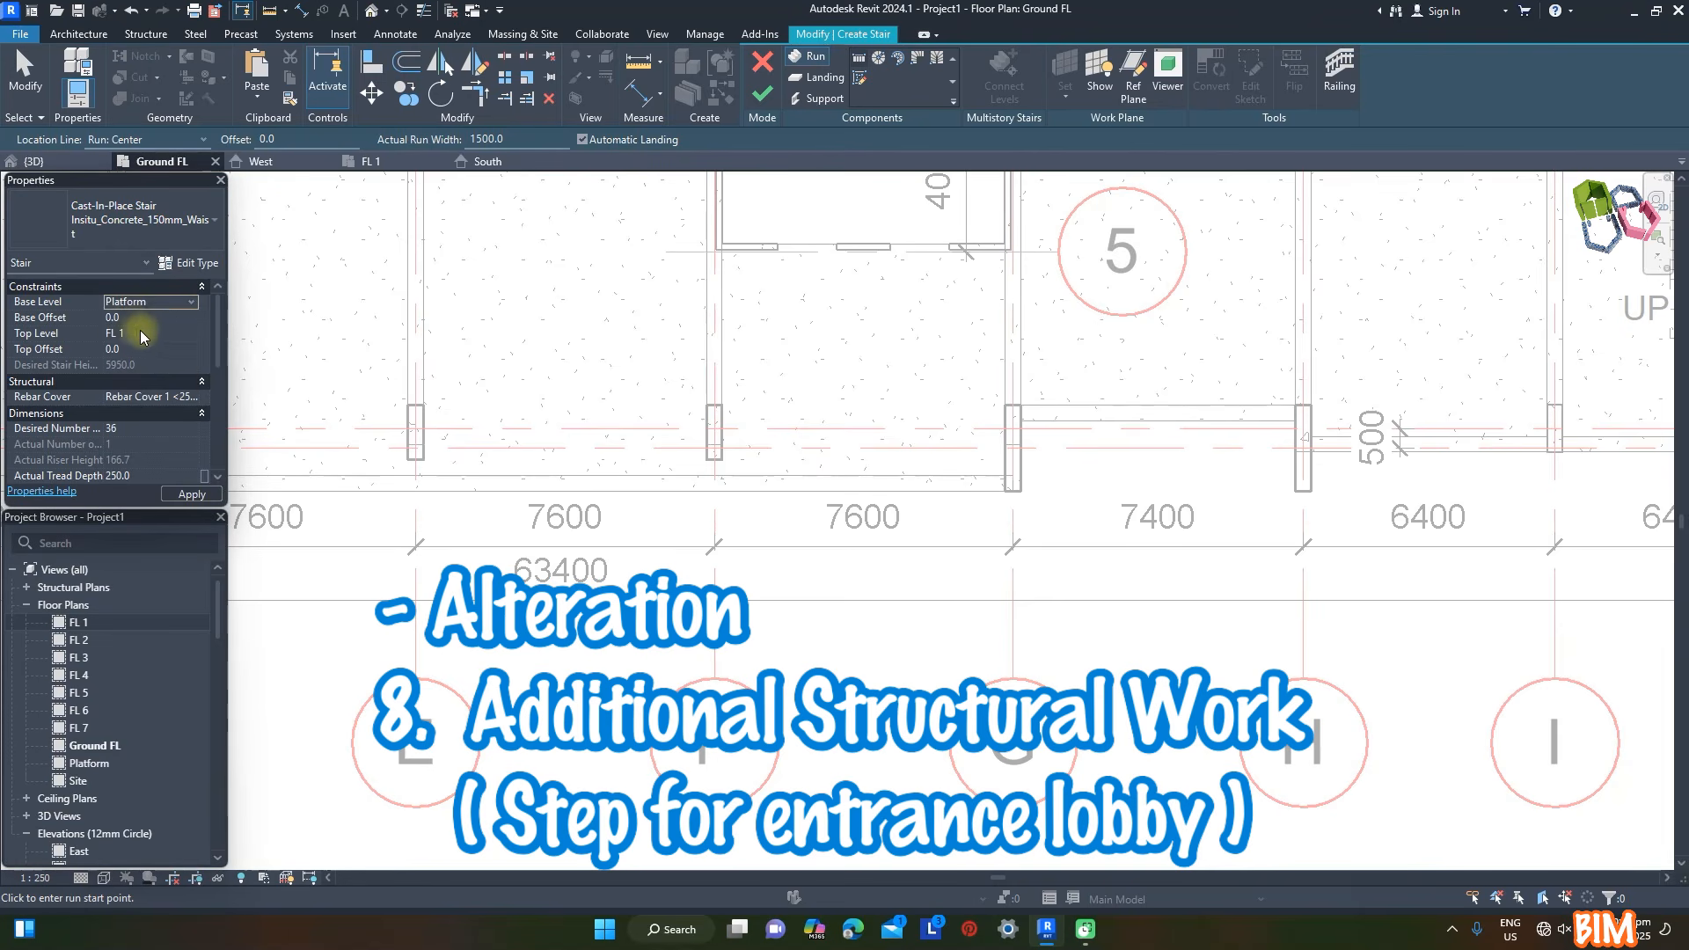
pyautogui.click(190, 336)
pyautogui.click(156, 377)
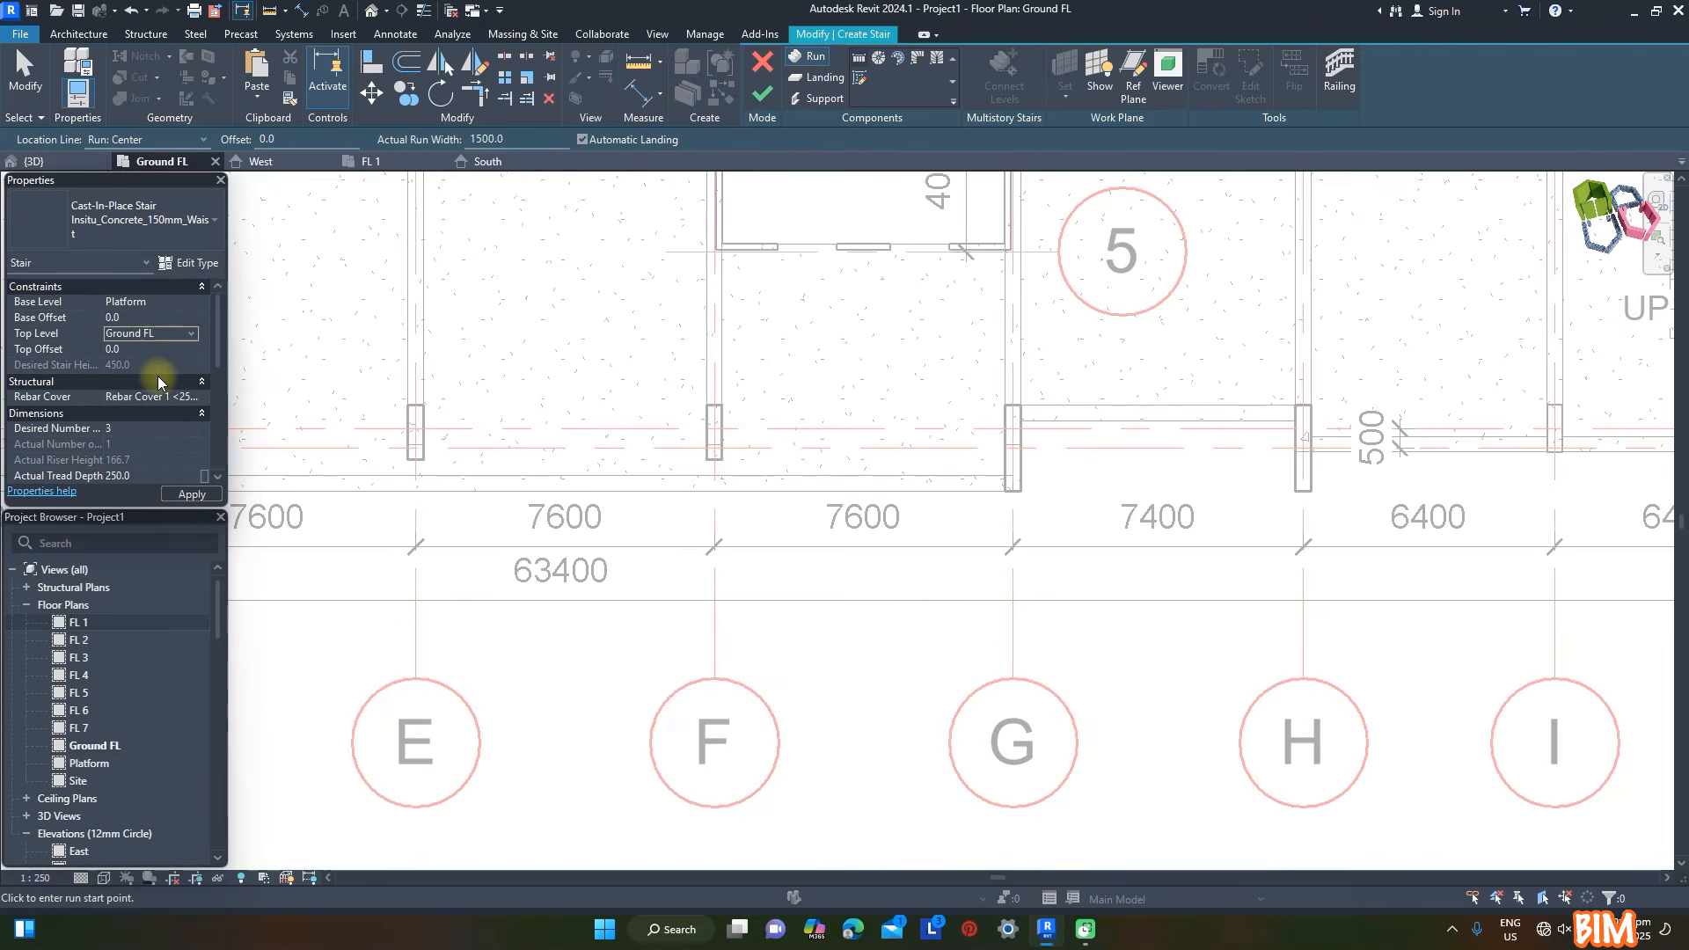
pyautogui.click(188, 262)
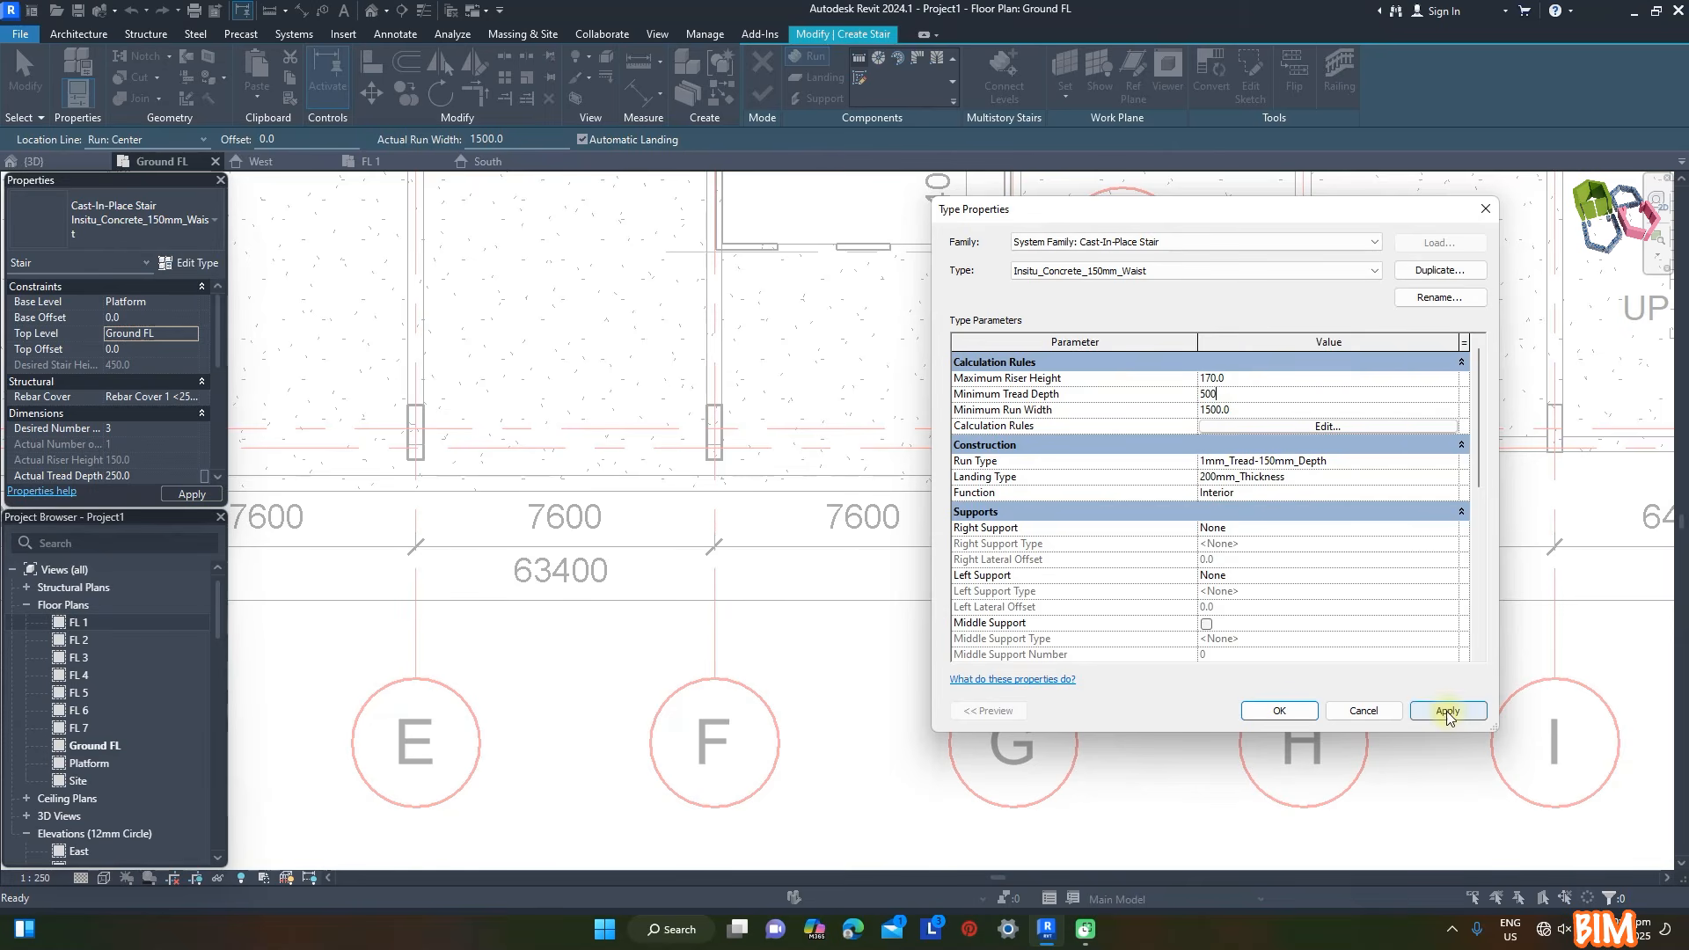
pyautogui.click(1281, 710)
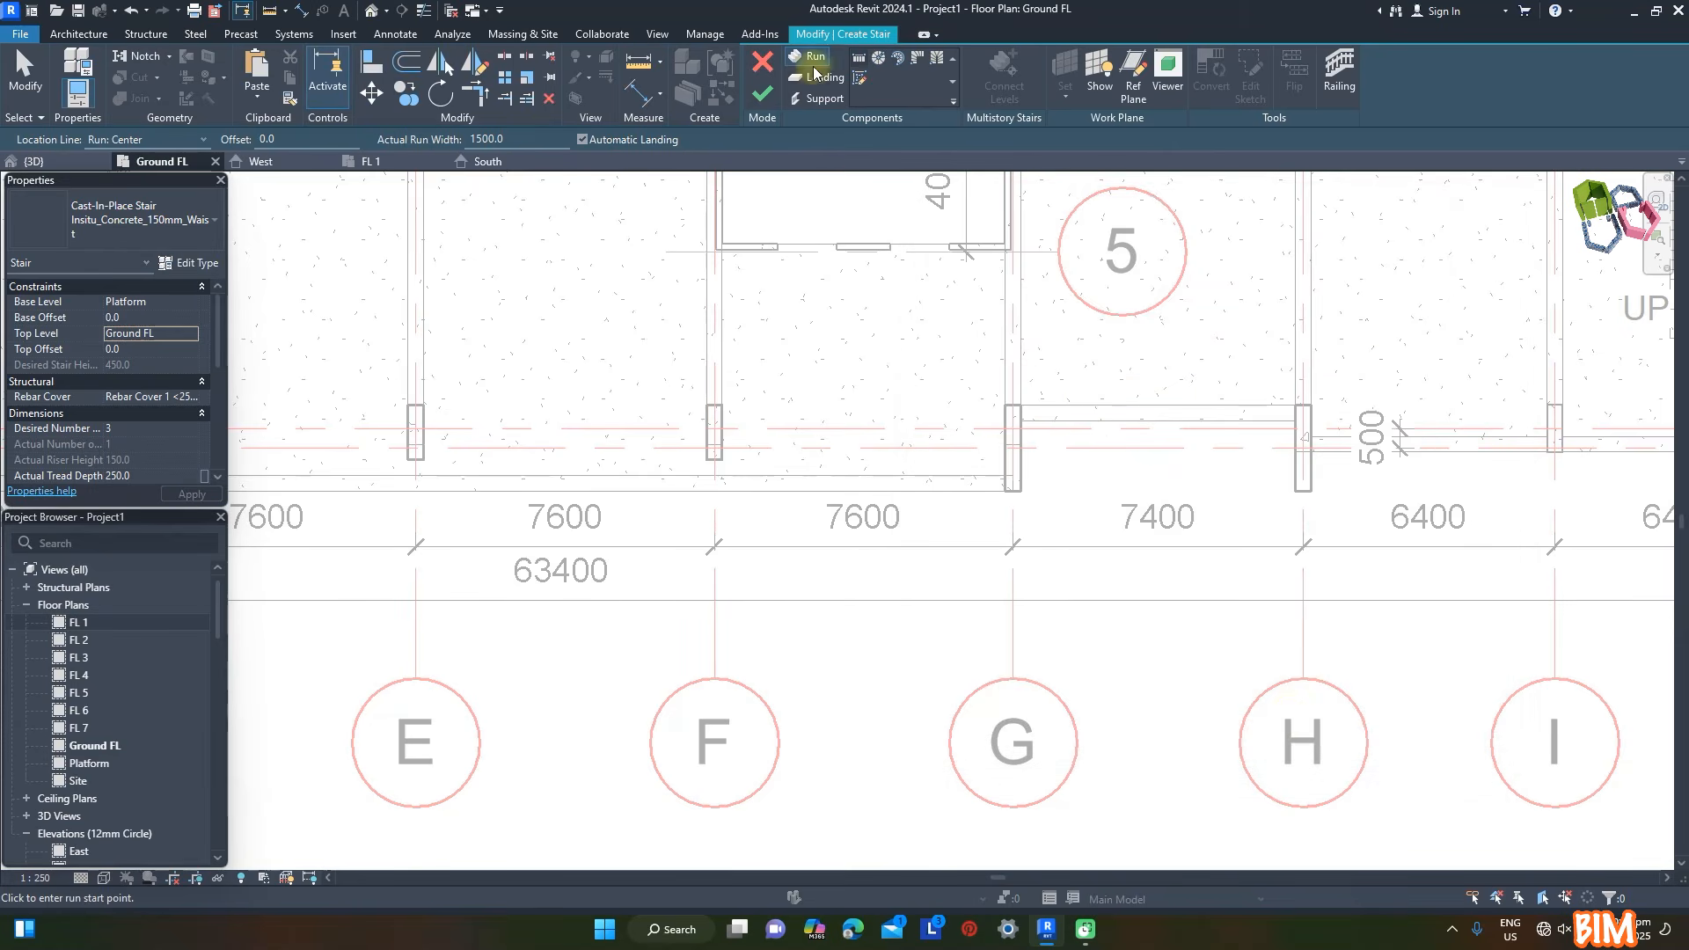
# - Place a straight 1500 mm wide stair run in the entrance bay between grids G and H, rising toward the building
pyautogui.click(1135, 483)
pyautogui.click(1135, 447)
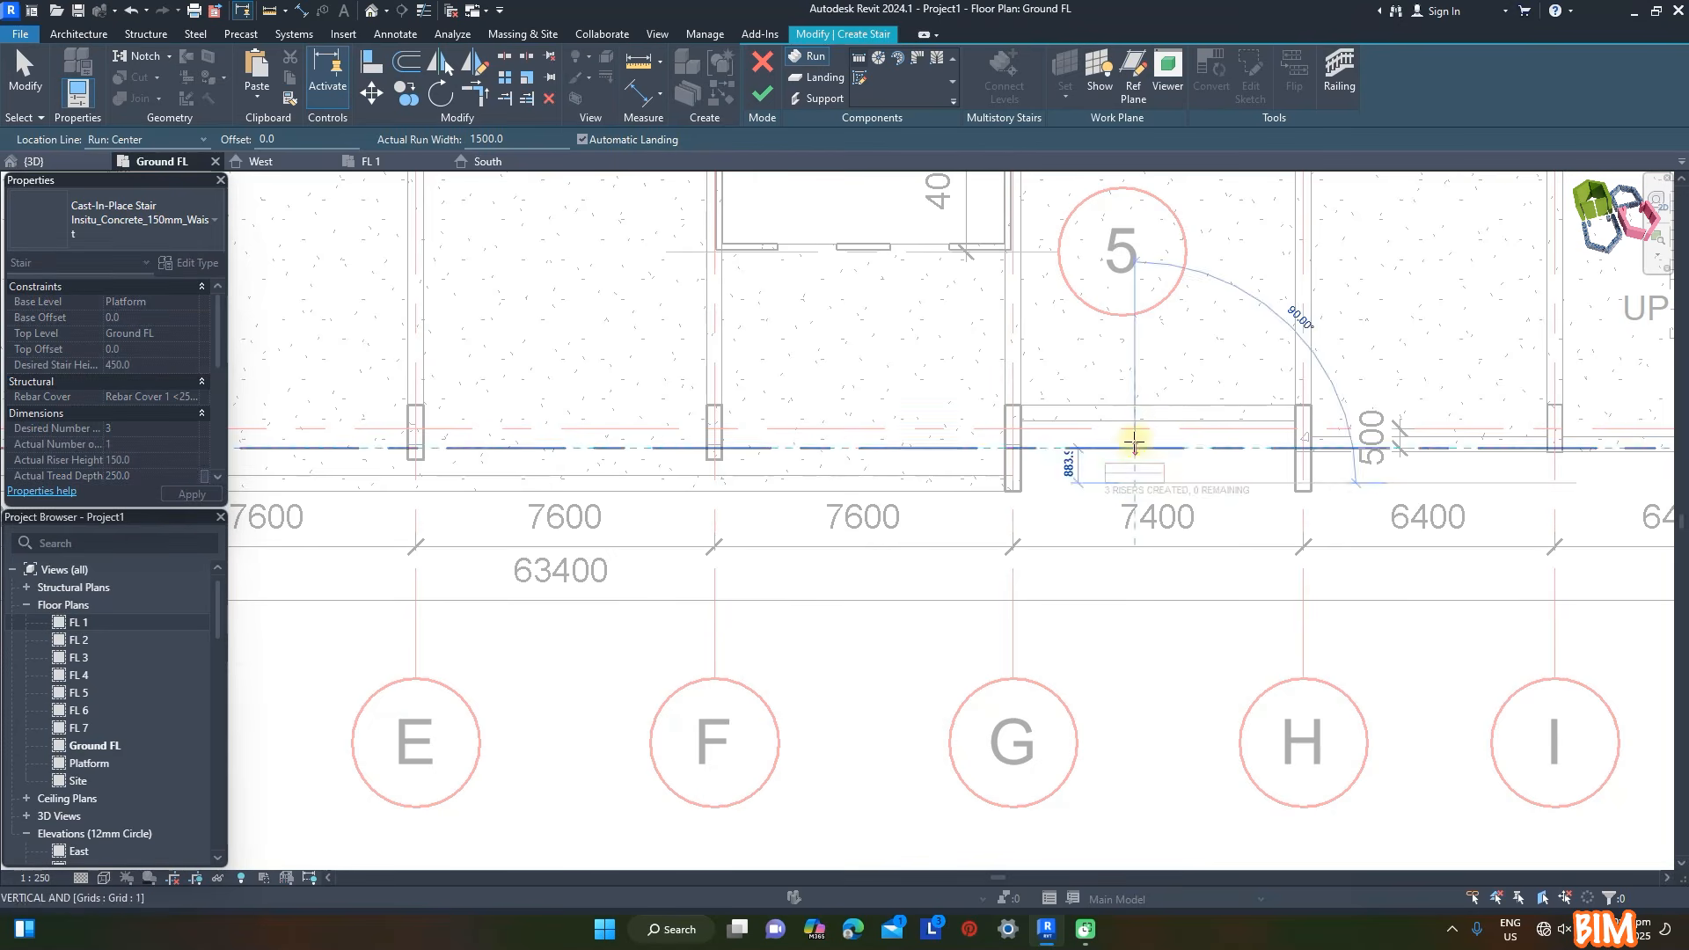
pyautogui.click(1671, 825)
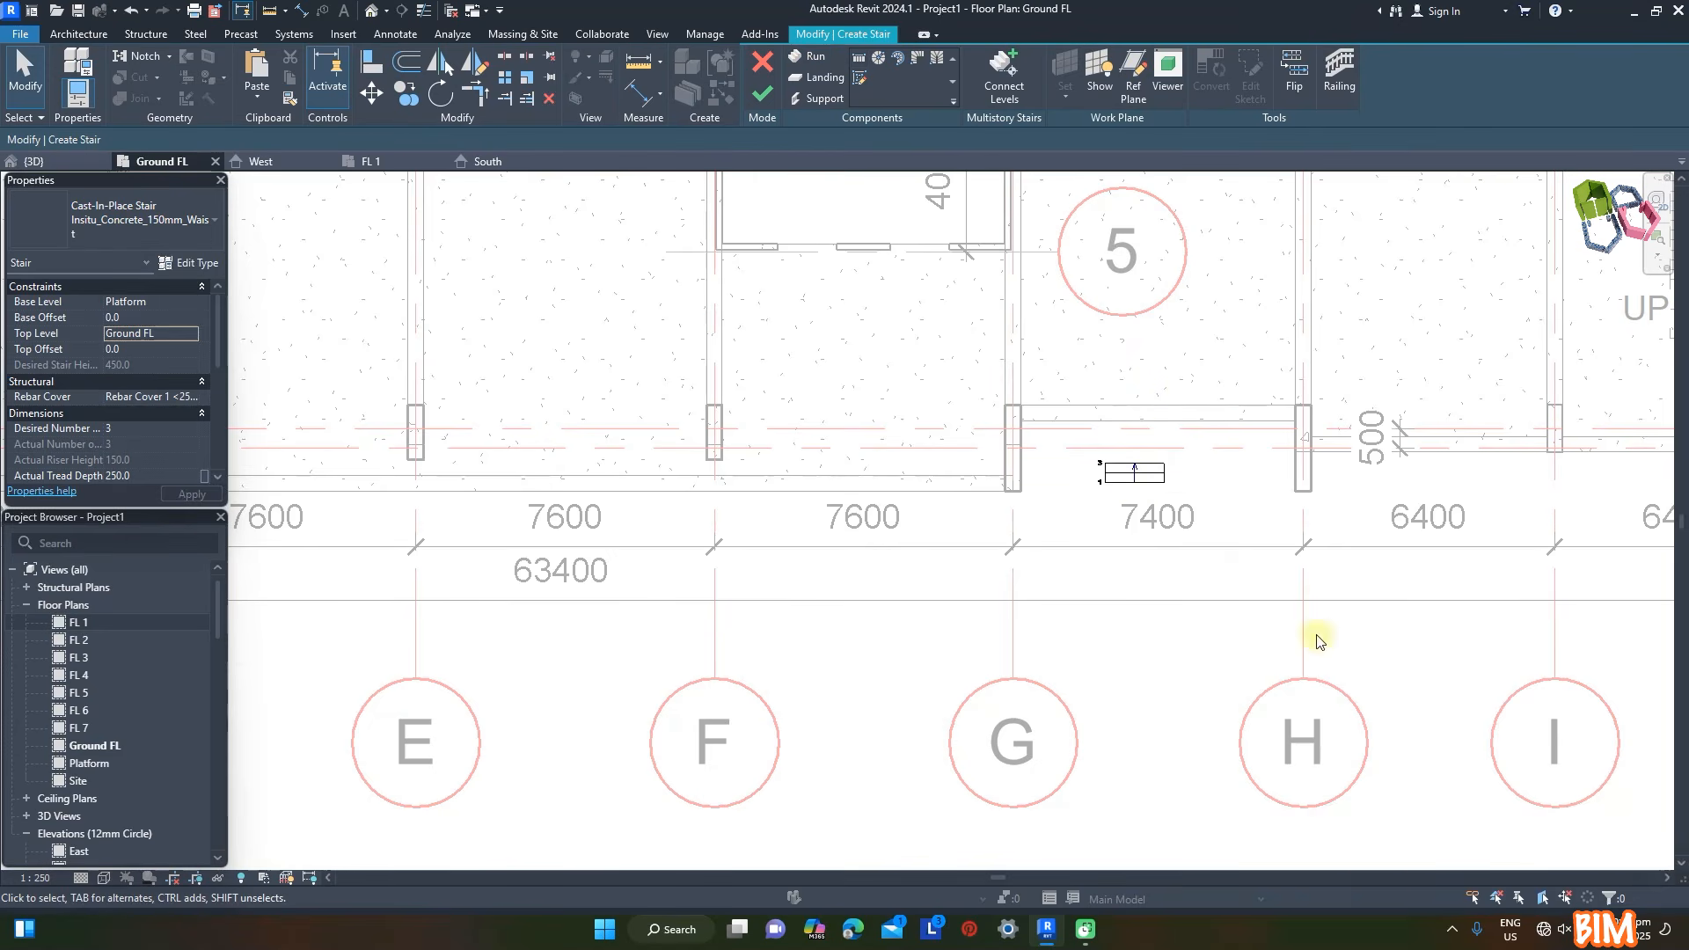
# - Align the upper edge of the stair run with the outer face of the entrance beam
pyautogui.scroll(5, 1161, 484)
pyautogui.press('a')
pyautogui.press('l')
pyautogui.click(1120, 332)
pyautogui.click(1113, 466)
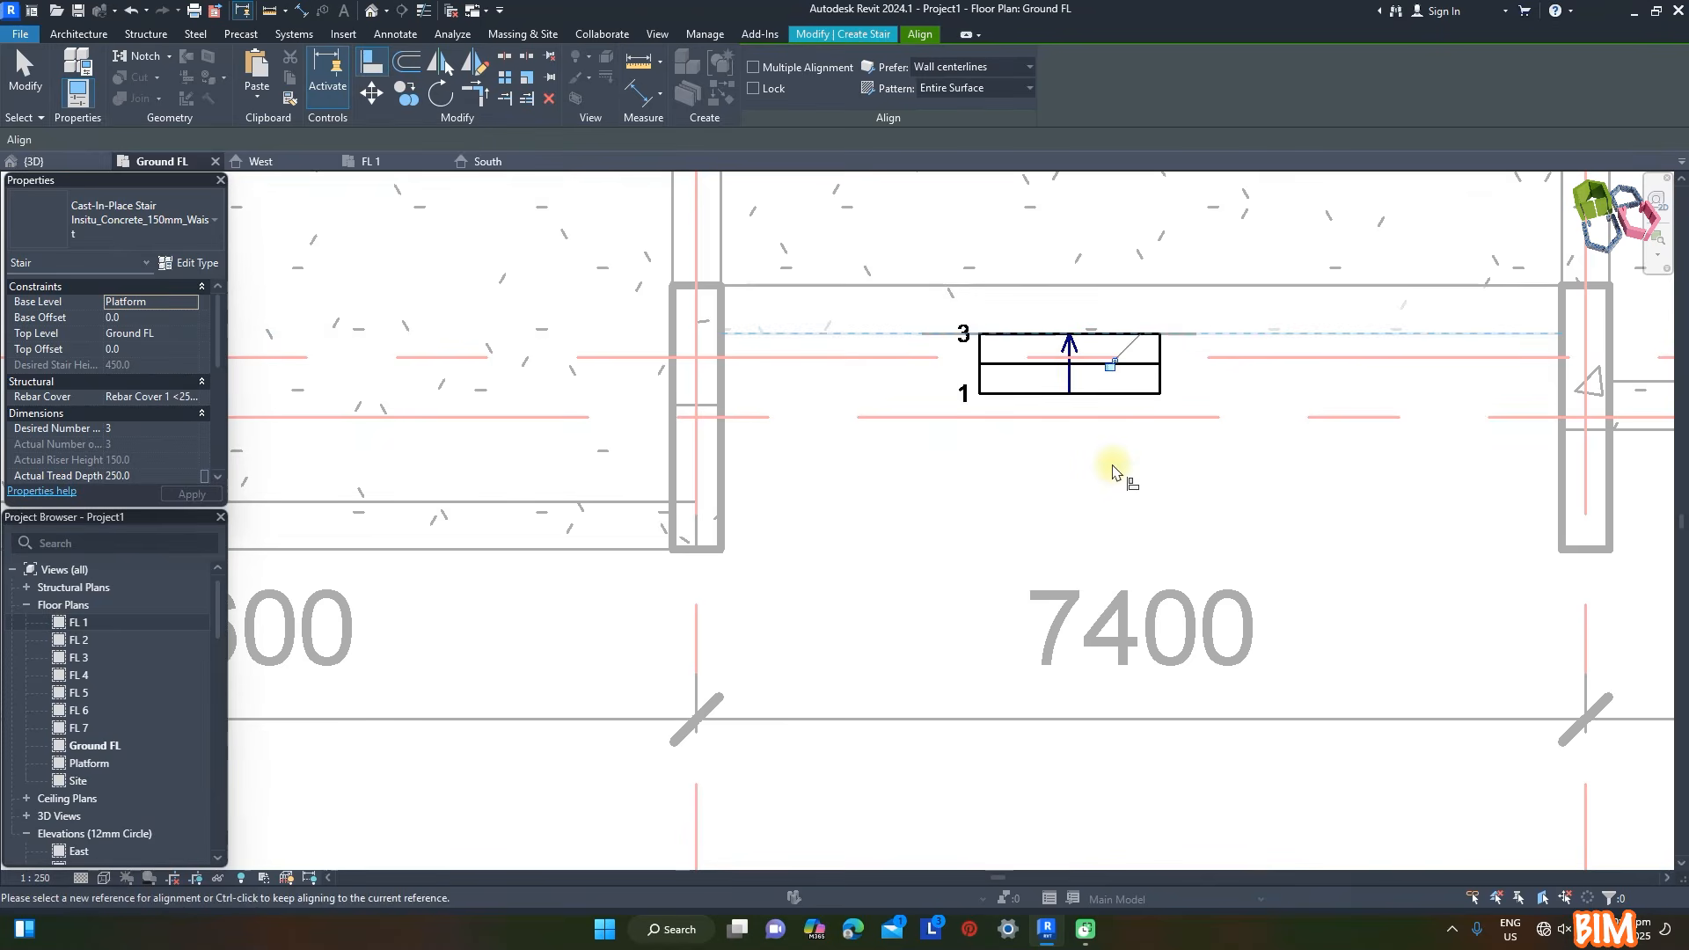
pyautogui.press('Escape')
pyautogui.press('Escape')
# - Finish the entrance stair and delete its railings in the 3D view
pyautogui.click(994, 384)
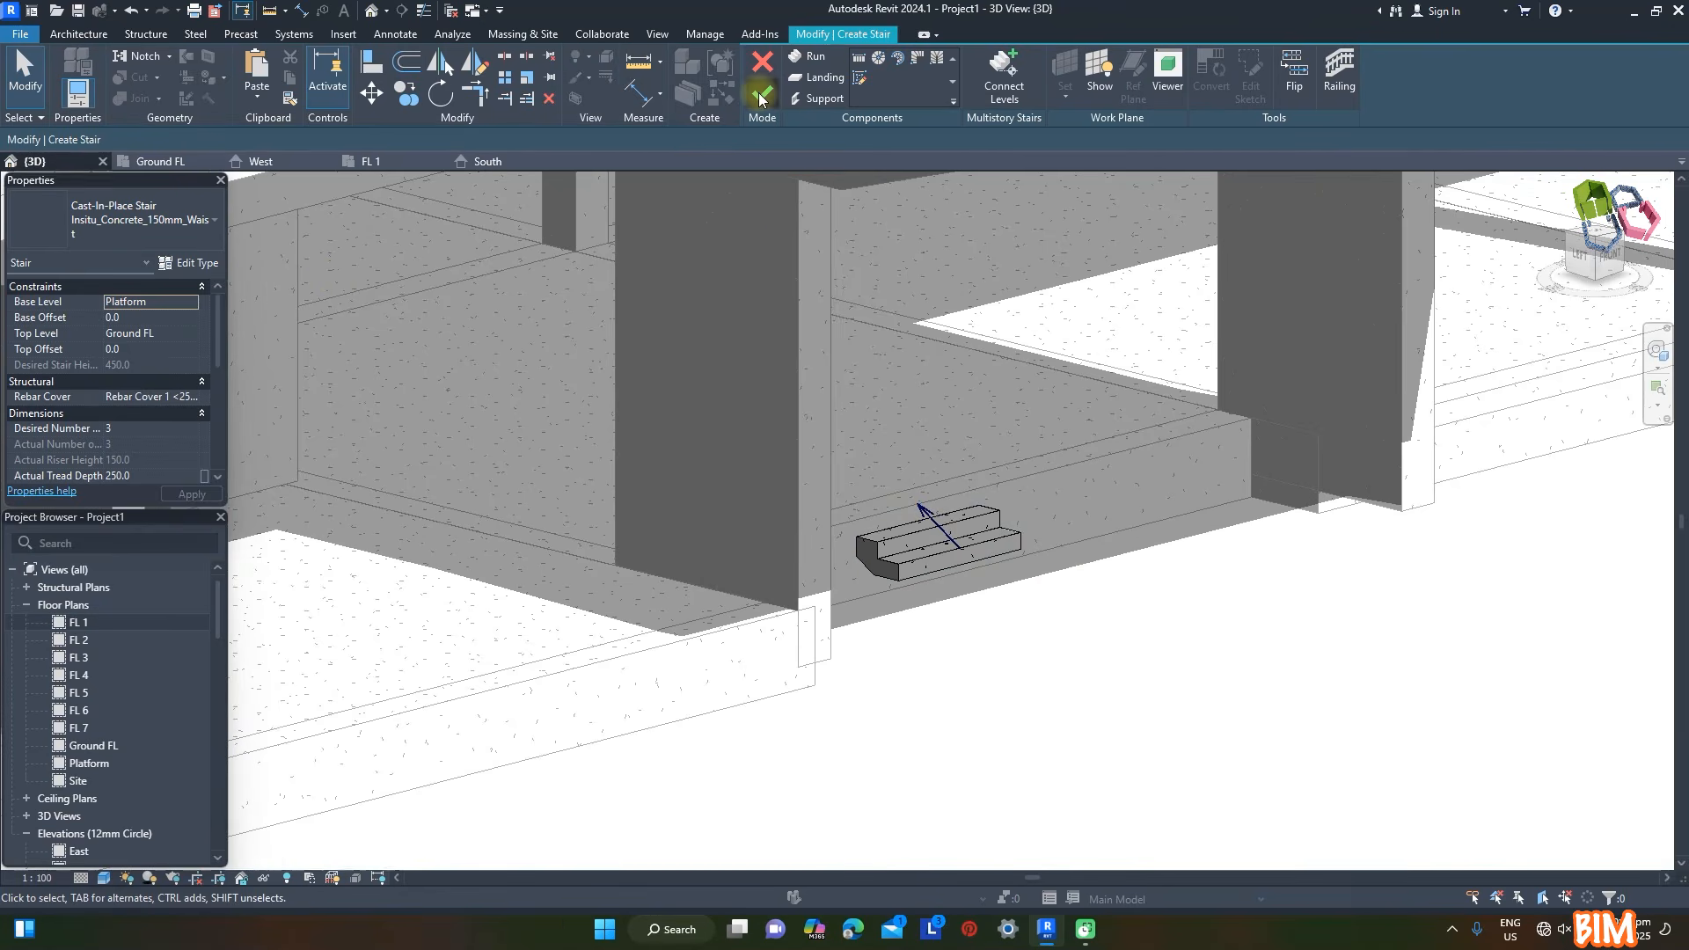
pyautogui.click(761, 97)
pyautogui.click(995, 485)
pyautogui.keyDown('ctrl'); pyautogui.click(899, 443); pyautogui.keyUp('ctrl')
pyautogui.press('Delete')
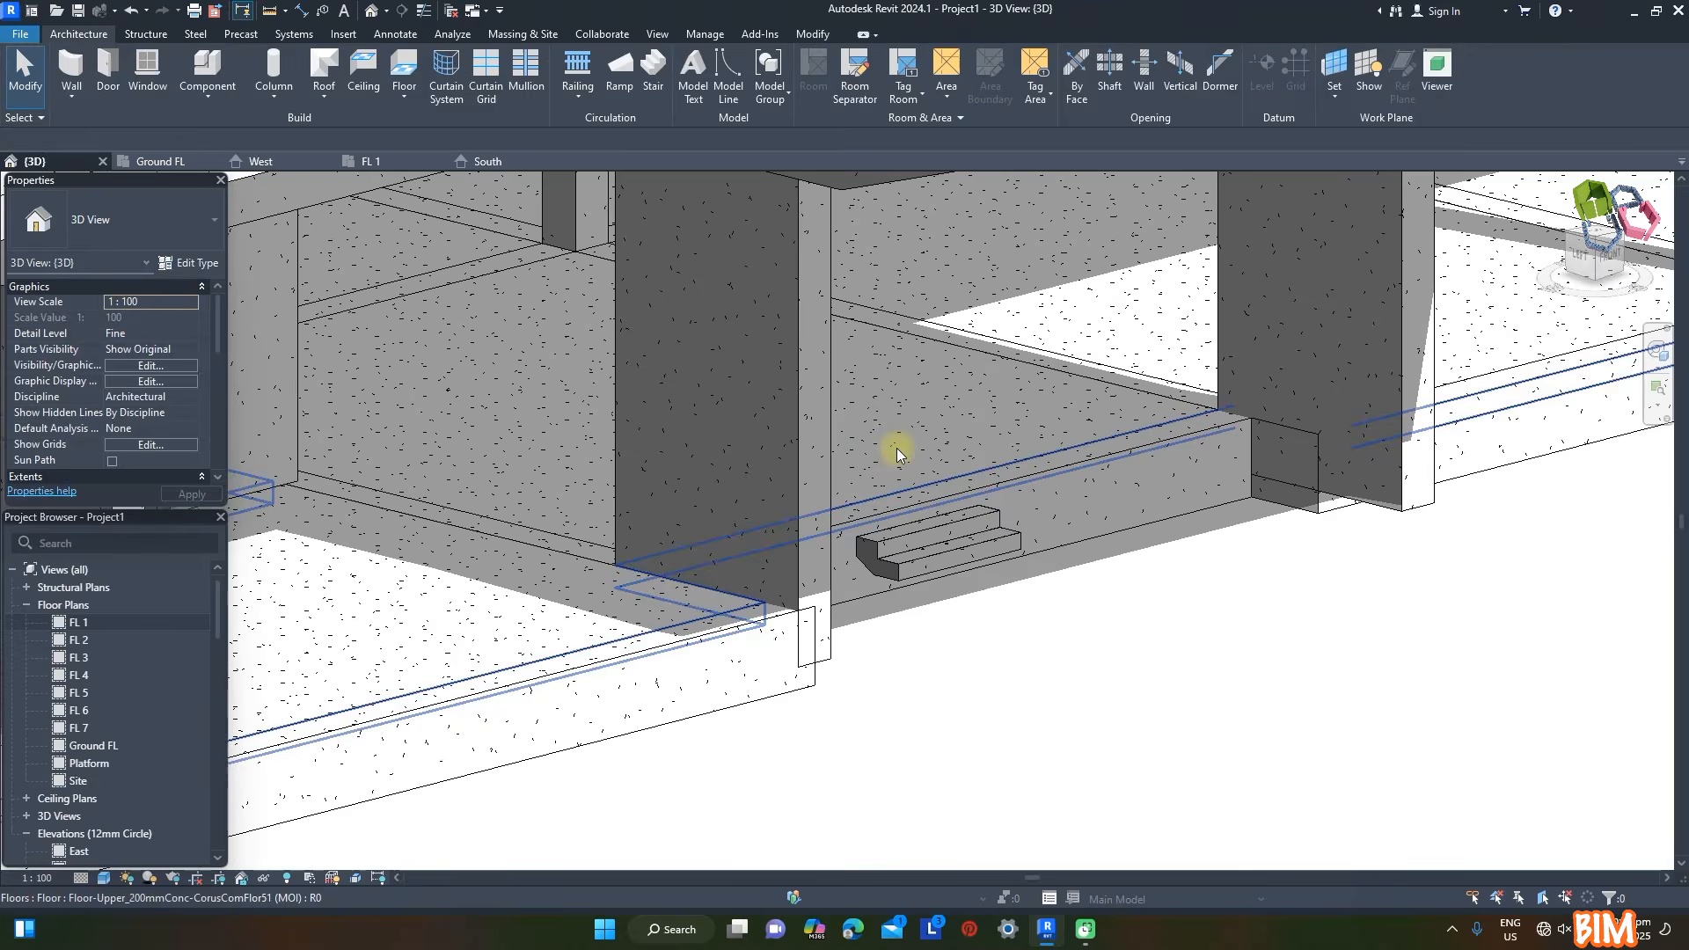
# - Reopen the entrance stair for editing and set the run's actual width to =7400-400
pyautogui.click(934, 534)
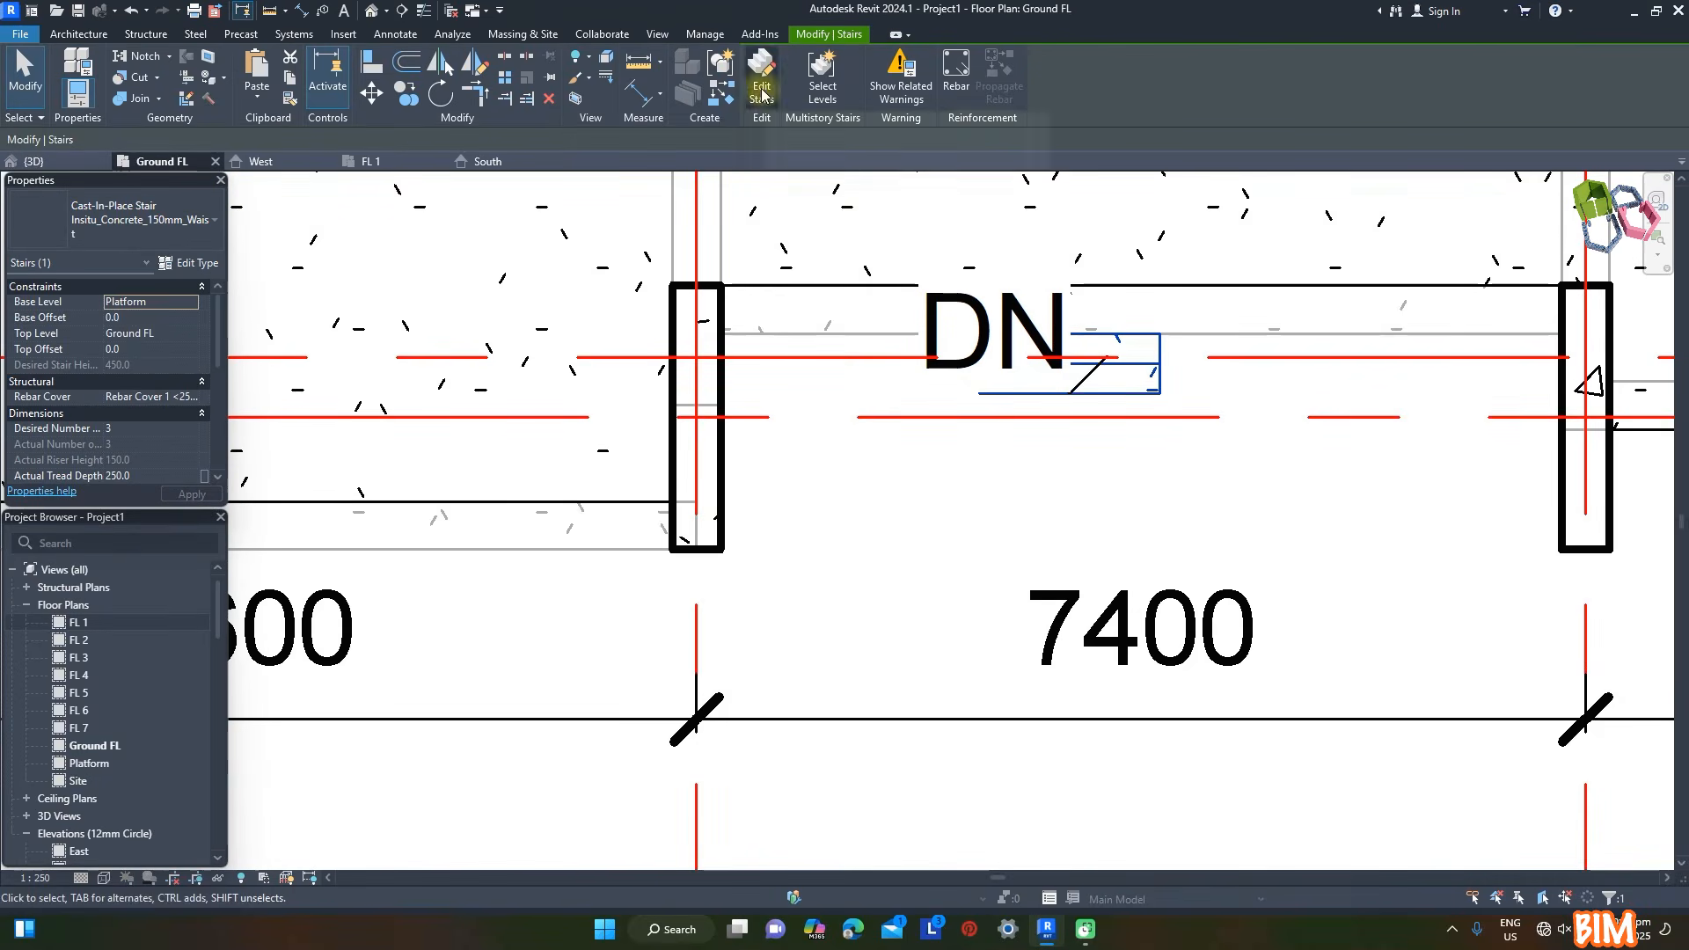
pyautogui.click(762, 95)
pyautogui.click(167, 446)
pyautogui.write('=7400-400')
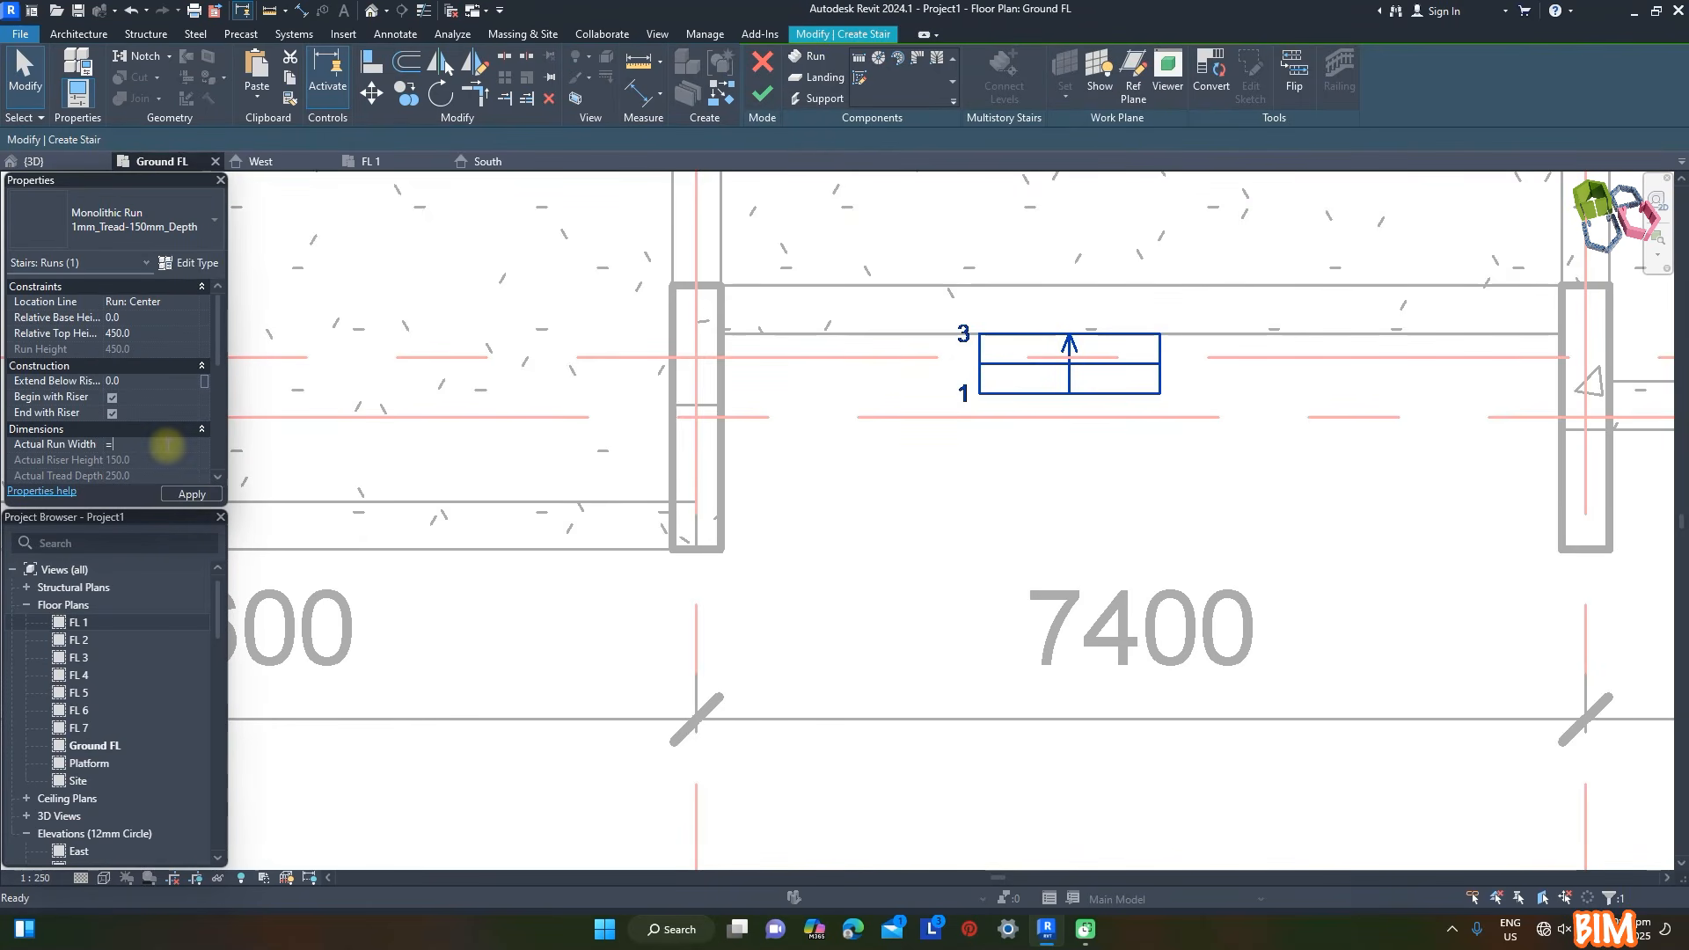
pyautogui.click(186, 495)
pyautogui.click(1165, 448)
# - Align the end of the widened run with the inner face of the column at grid H and finish the stair
pyautogui.press('a')
pyautogui.press('l')
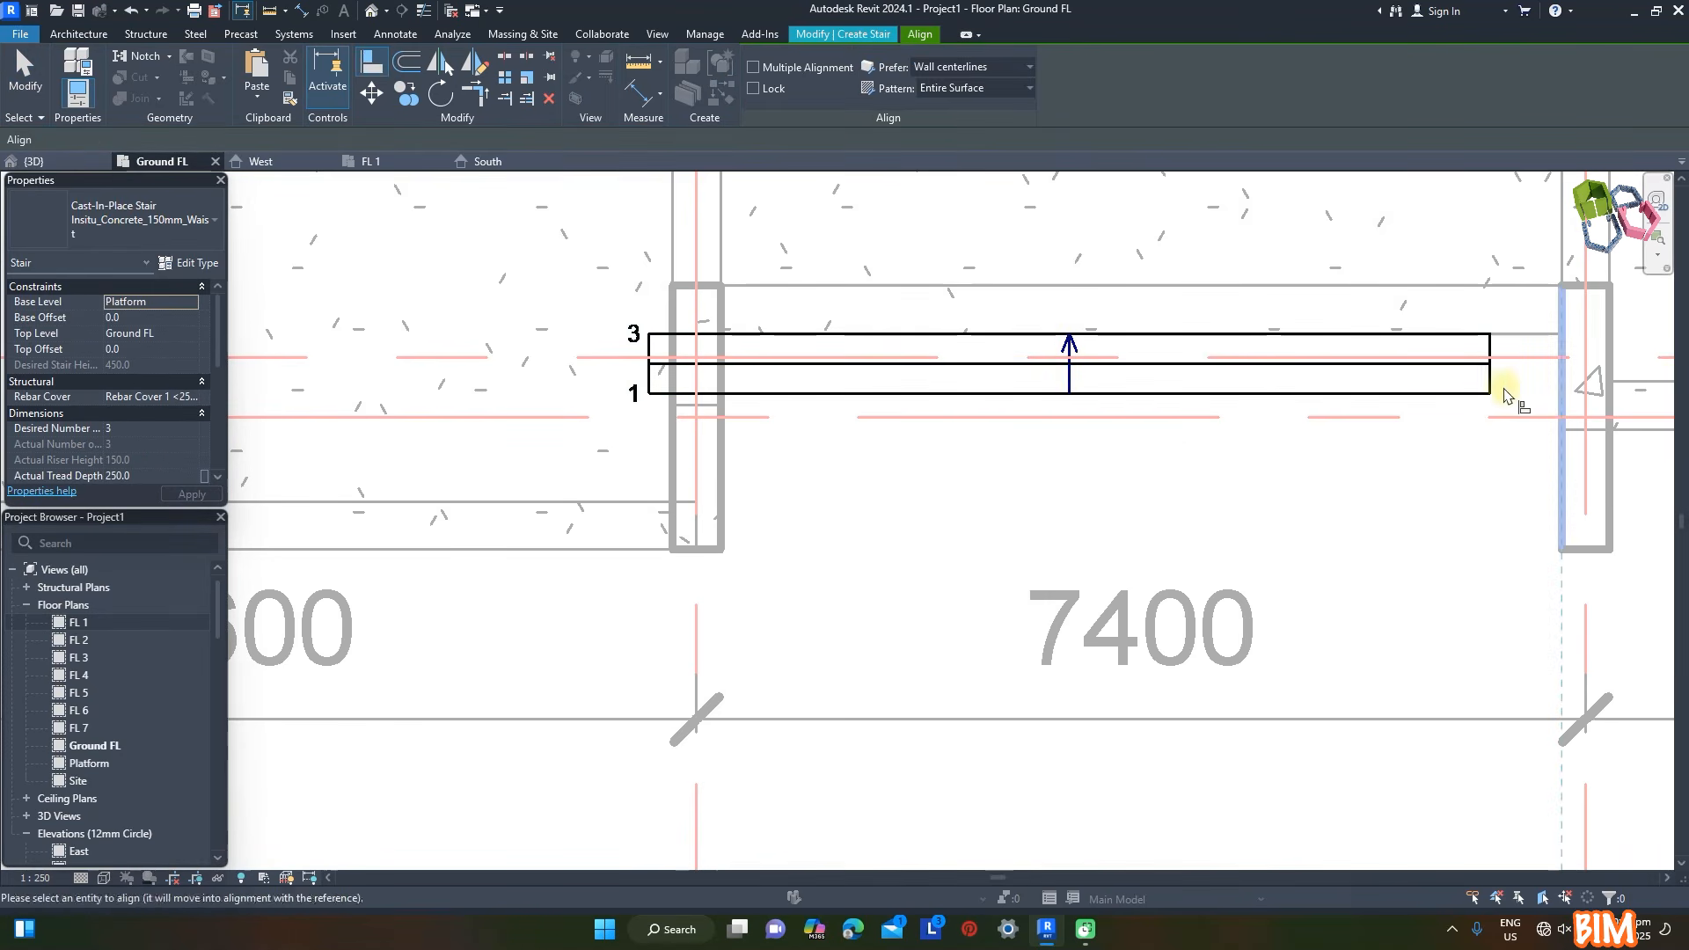
pyautogui.click(1490, 391)
pyautogui.click(34, 161)
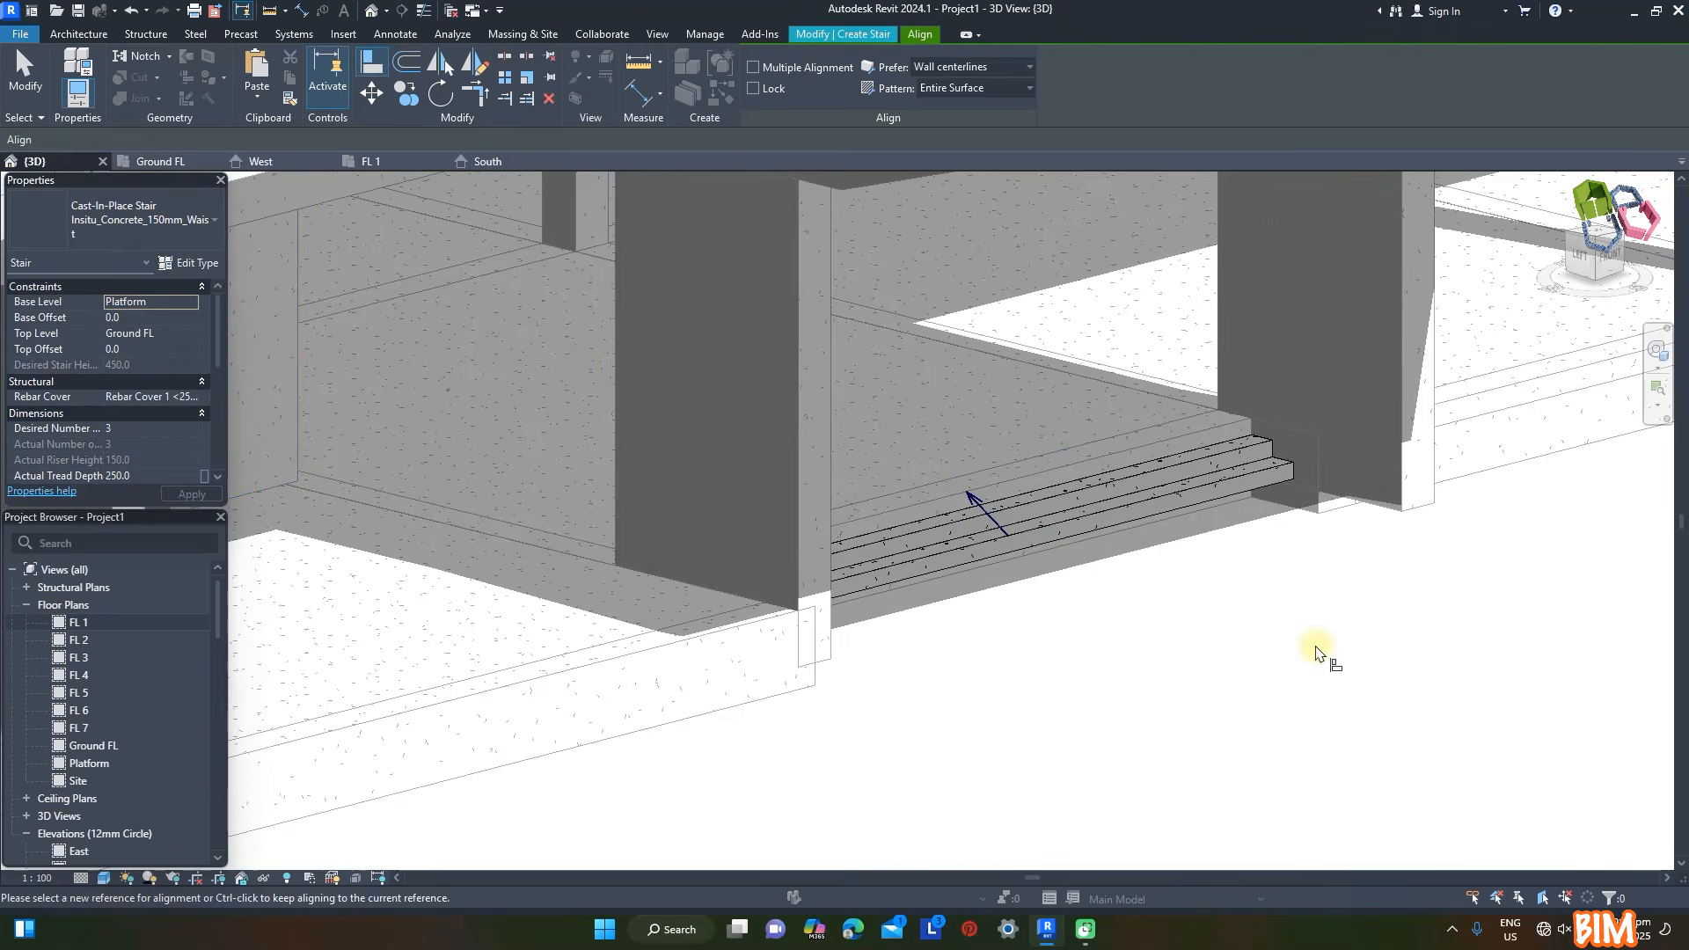
pyautogui.press('Escape')
pyautogui.click(763, 95)
# - Create a rectangular floor on the Platform level, about 150000 × 92000 mm, surrounding the whole building, and view it in 3D
pyautogui.click(160, 161)
pyautogui.click(404, 98)
pyautogui.click(189, 302)
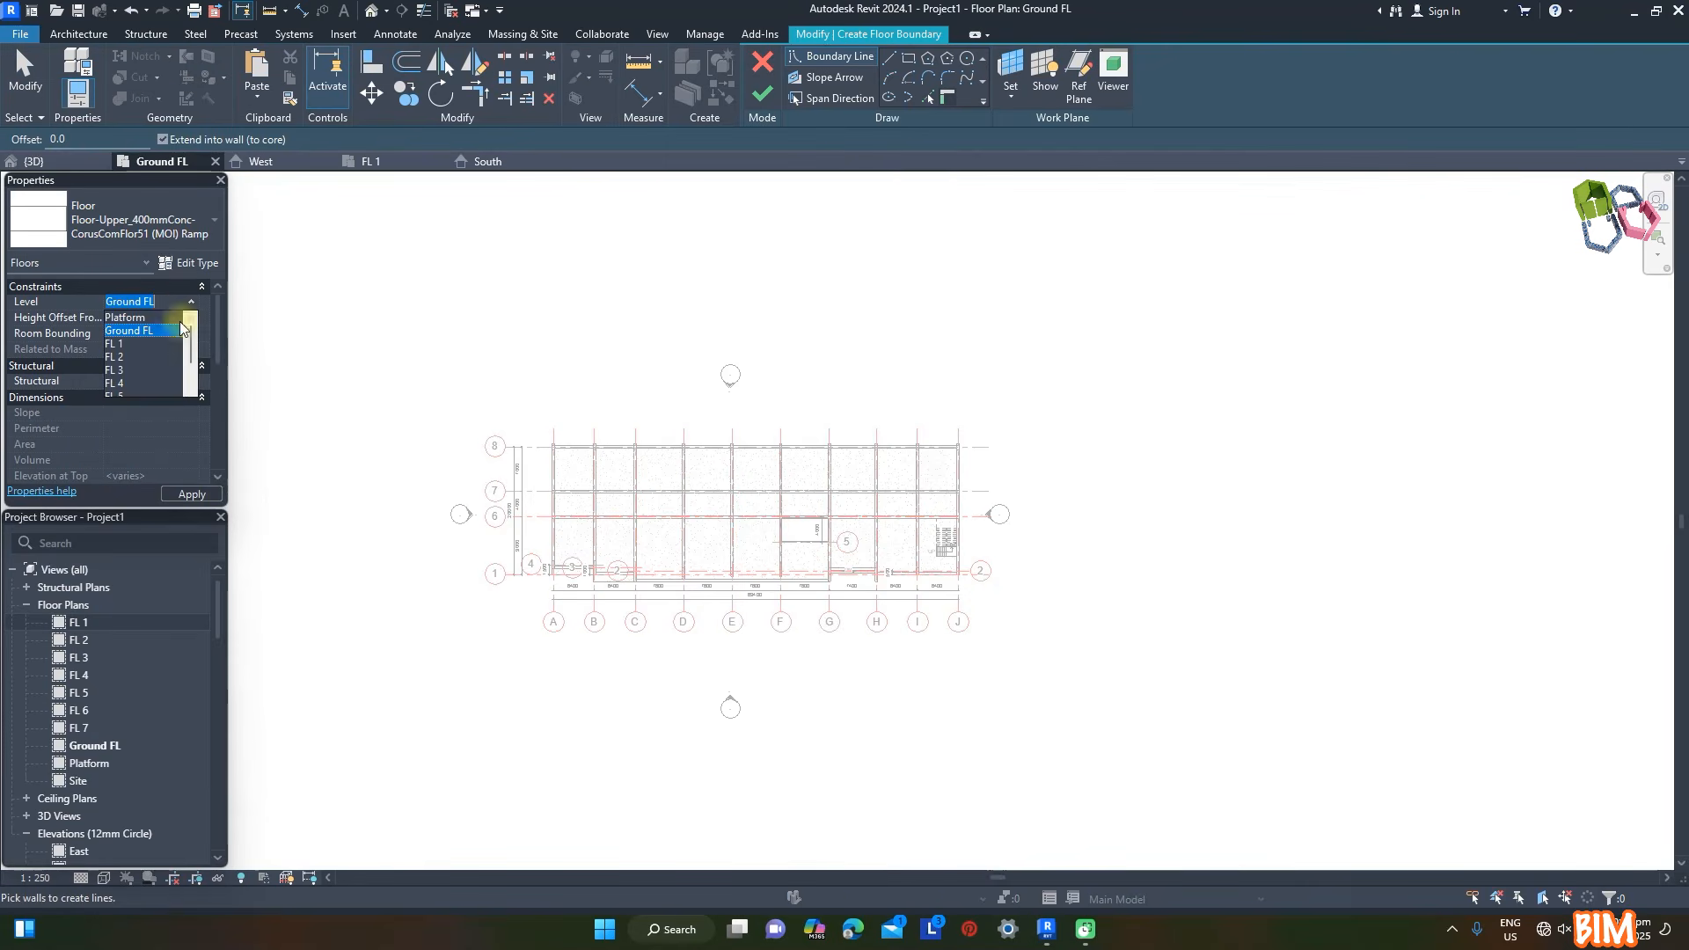
pyautogui.click(140, 318)
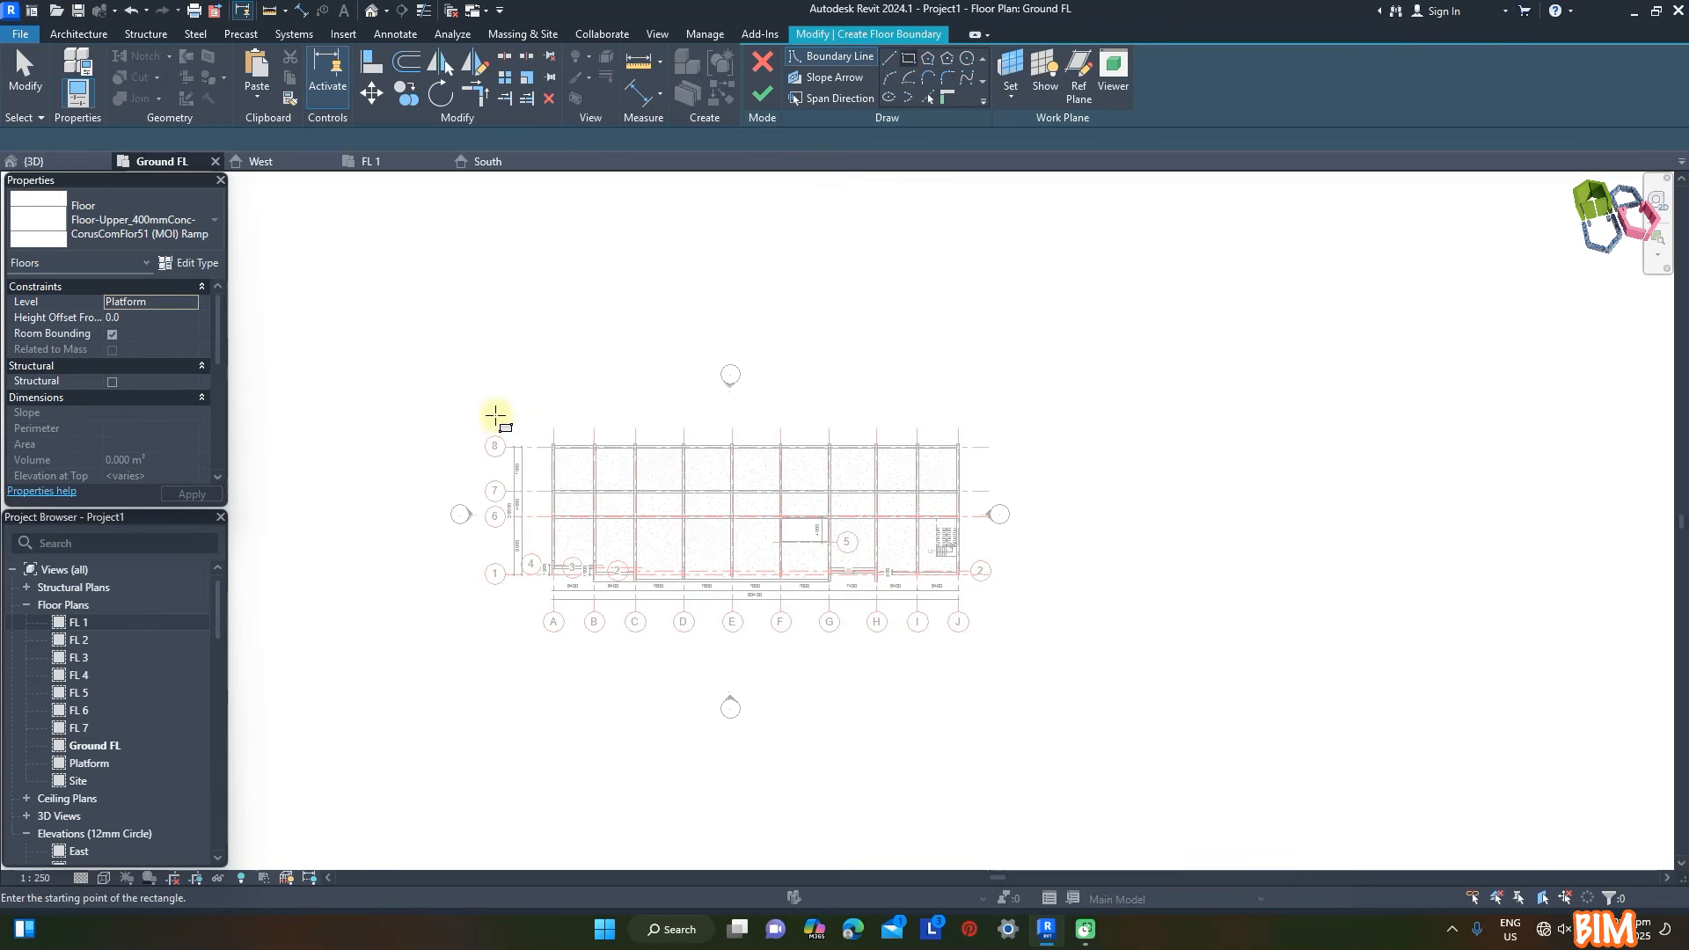
pyautogui.click(287, 251)
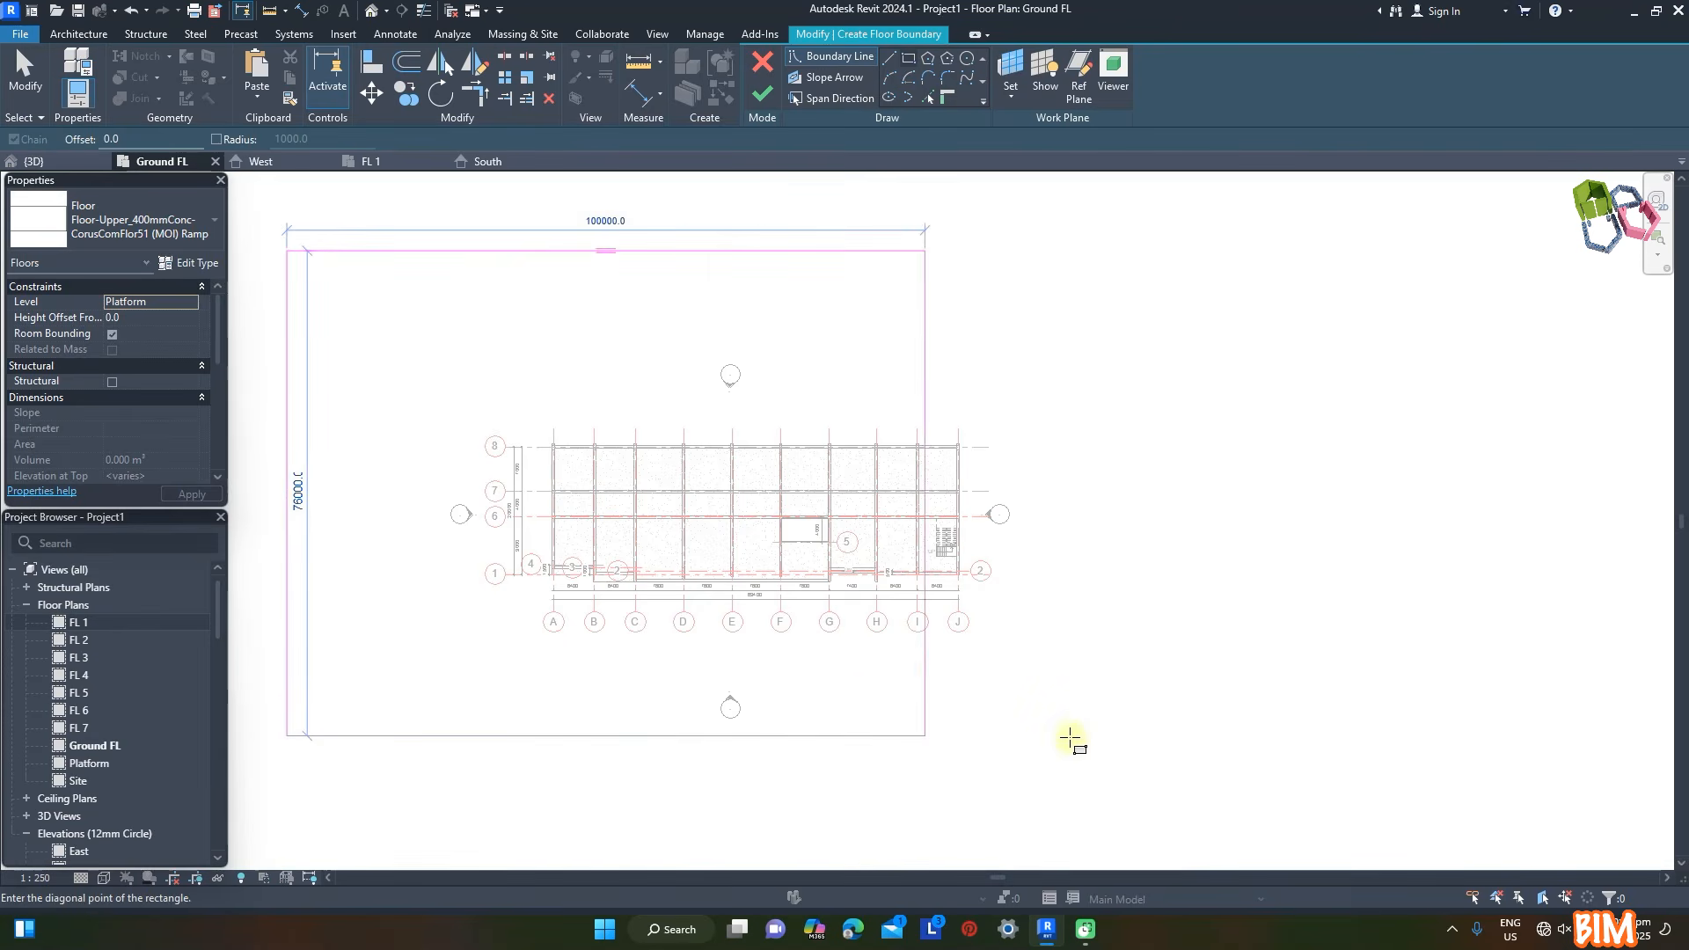
pyautogui.click(1244, 836)
pyautogui.click(35, 161)
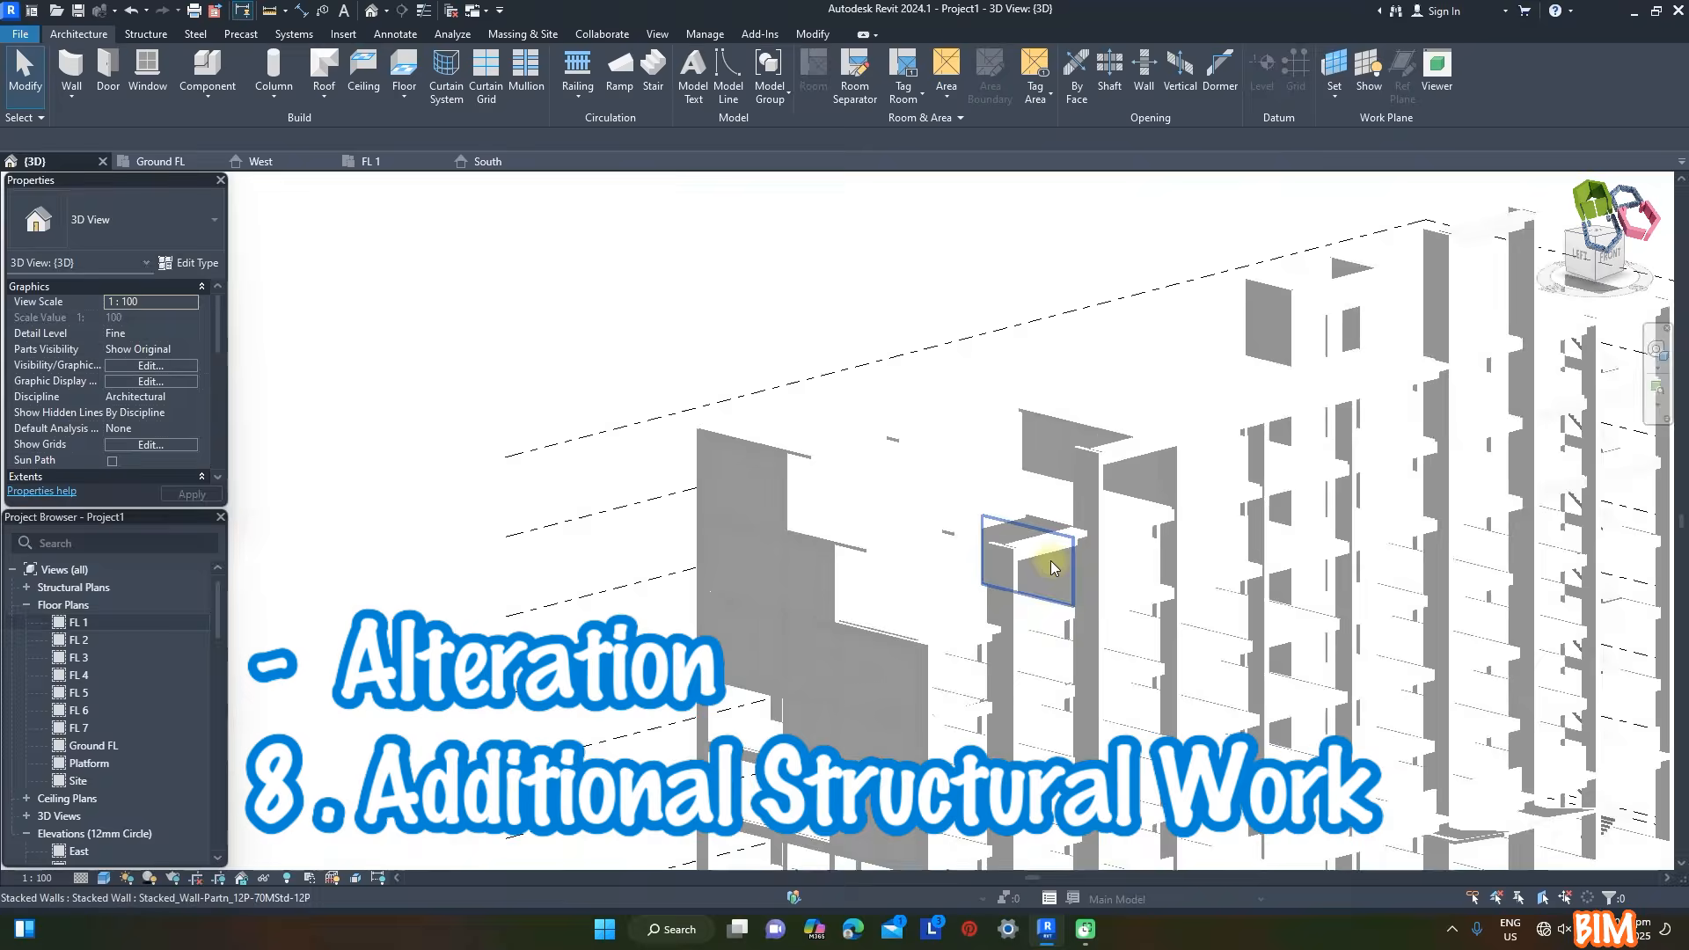
pyautogui.scroll(3, 1050, 561)
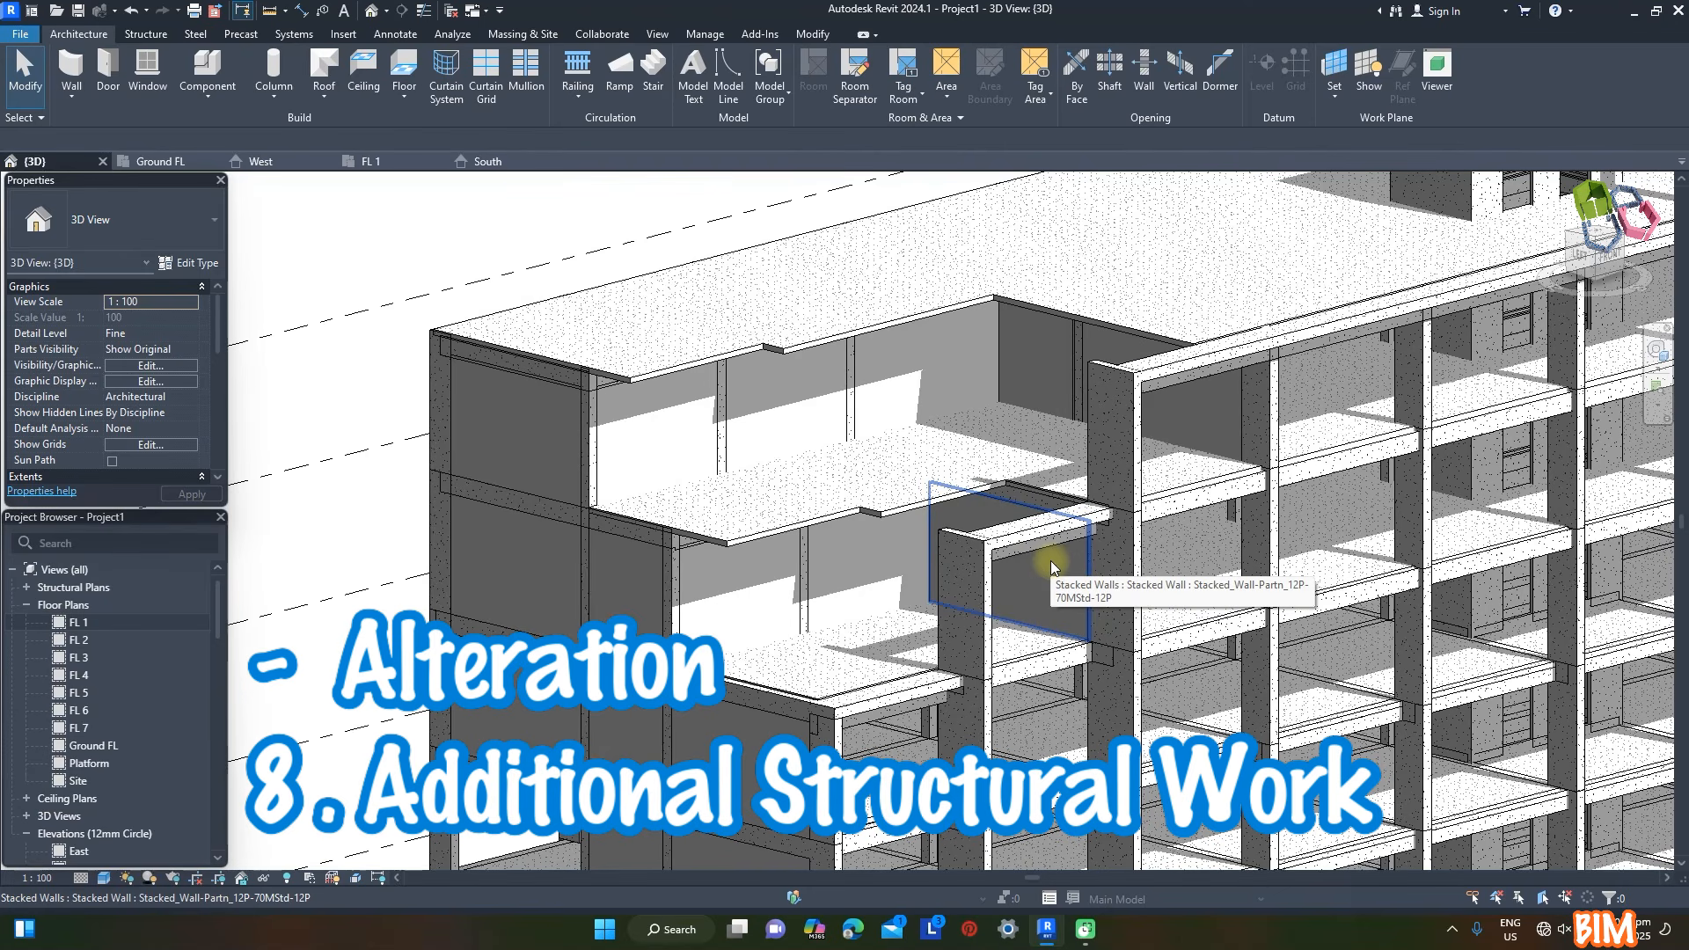
pyautogui.scroll(-2, 587, 496)
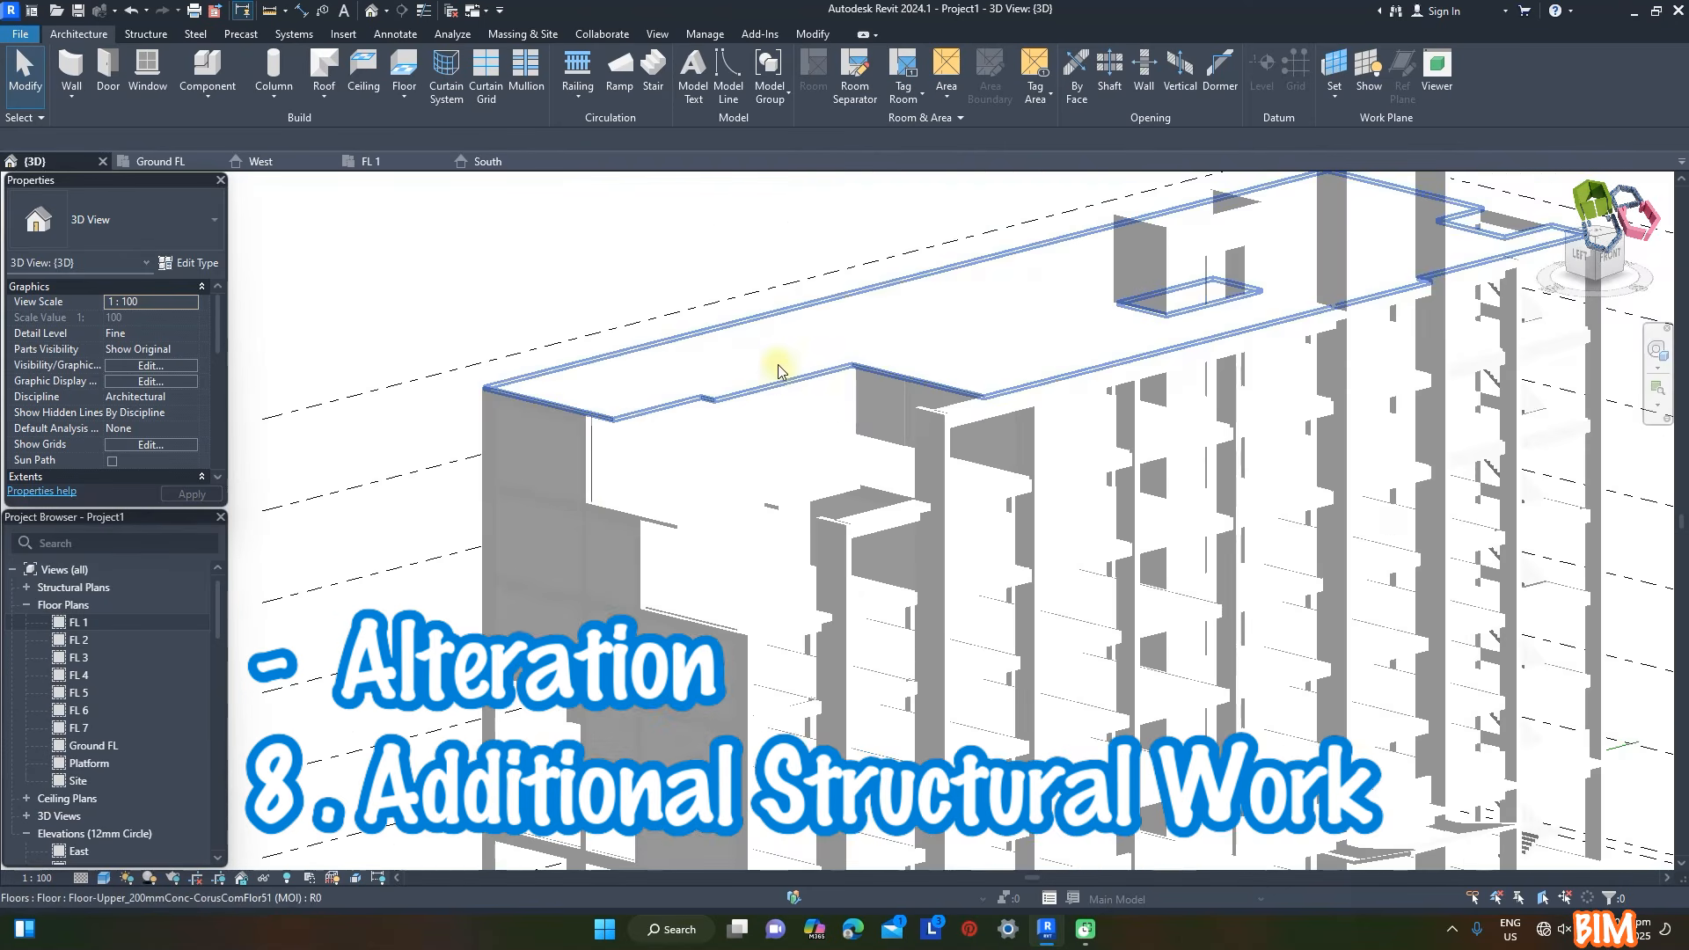
pyautogui.click(992, 364)
pyautogui.click(992, 363)
pyautogui.click(270, 295)
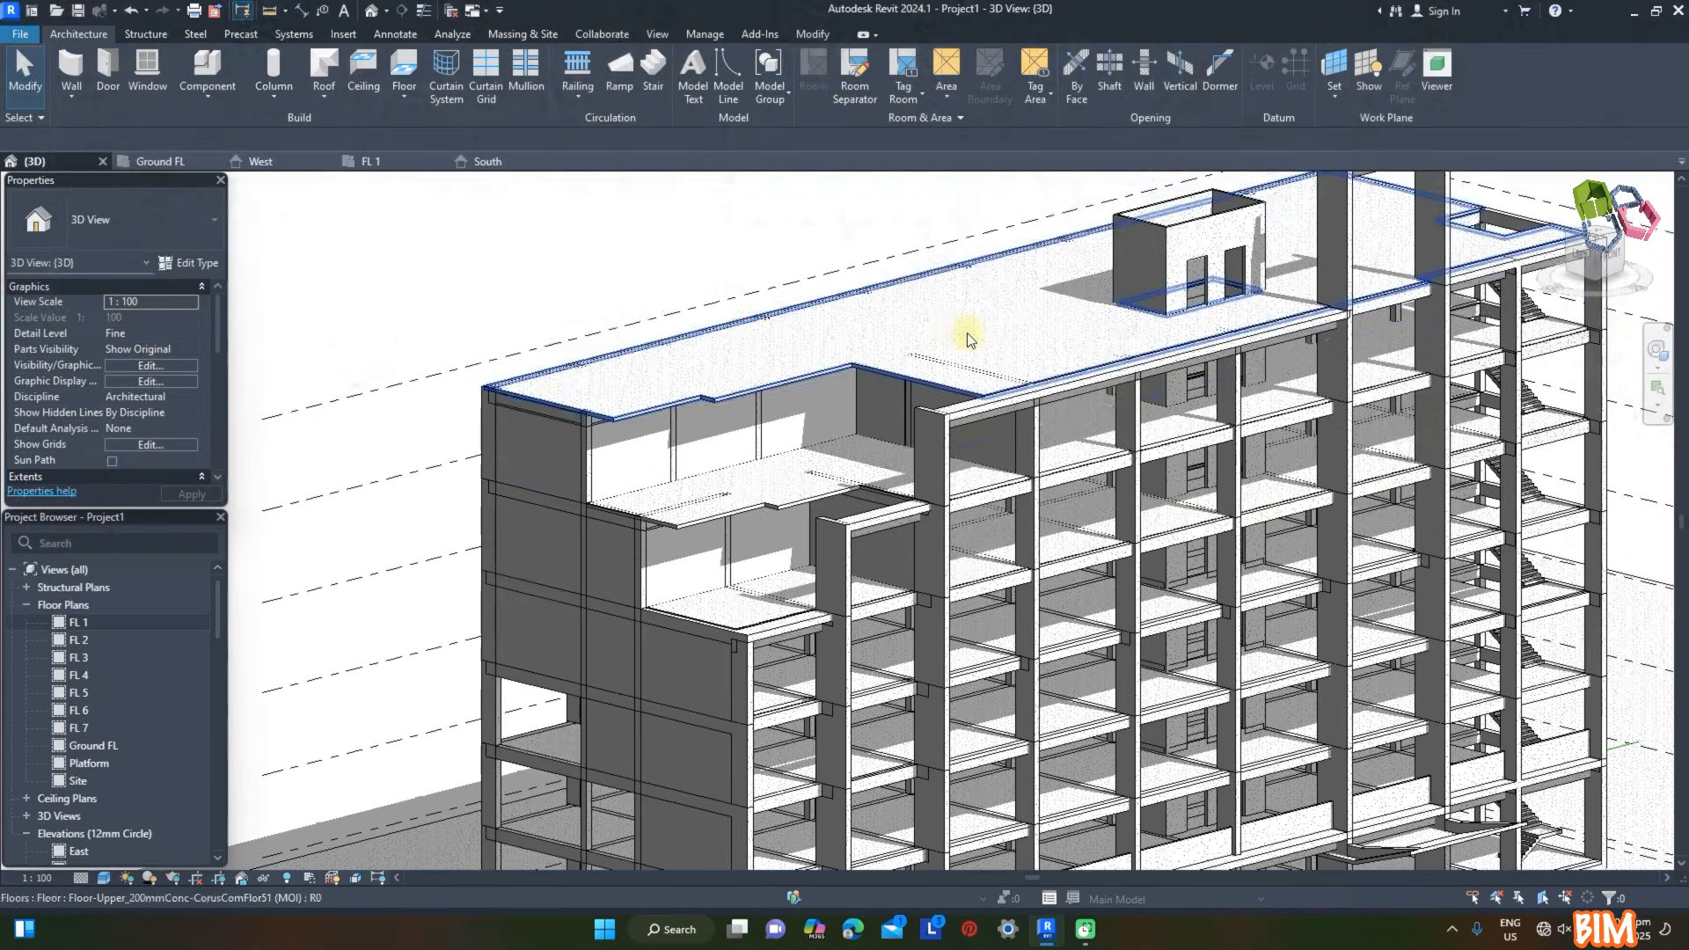
pyautogui.click(968, 332)
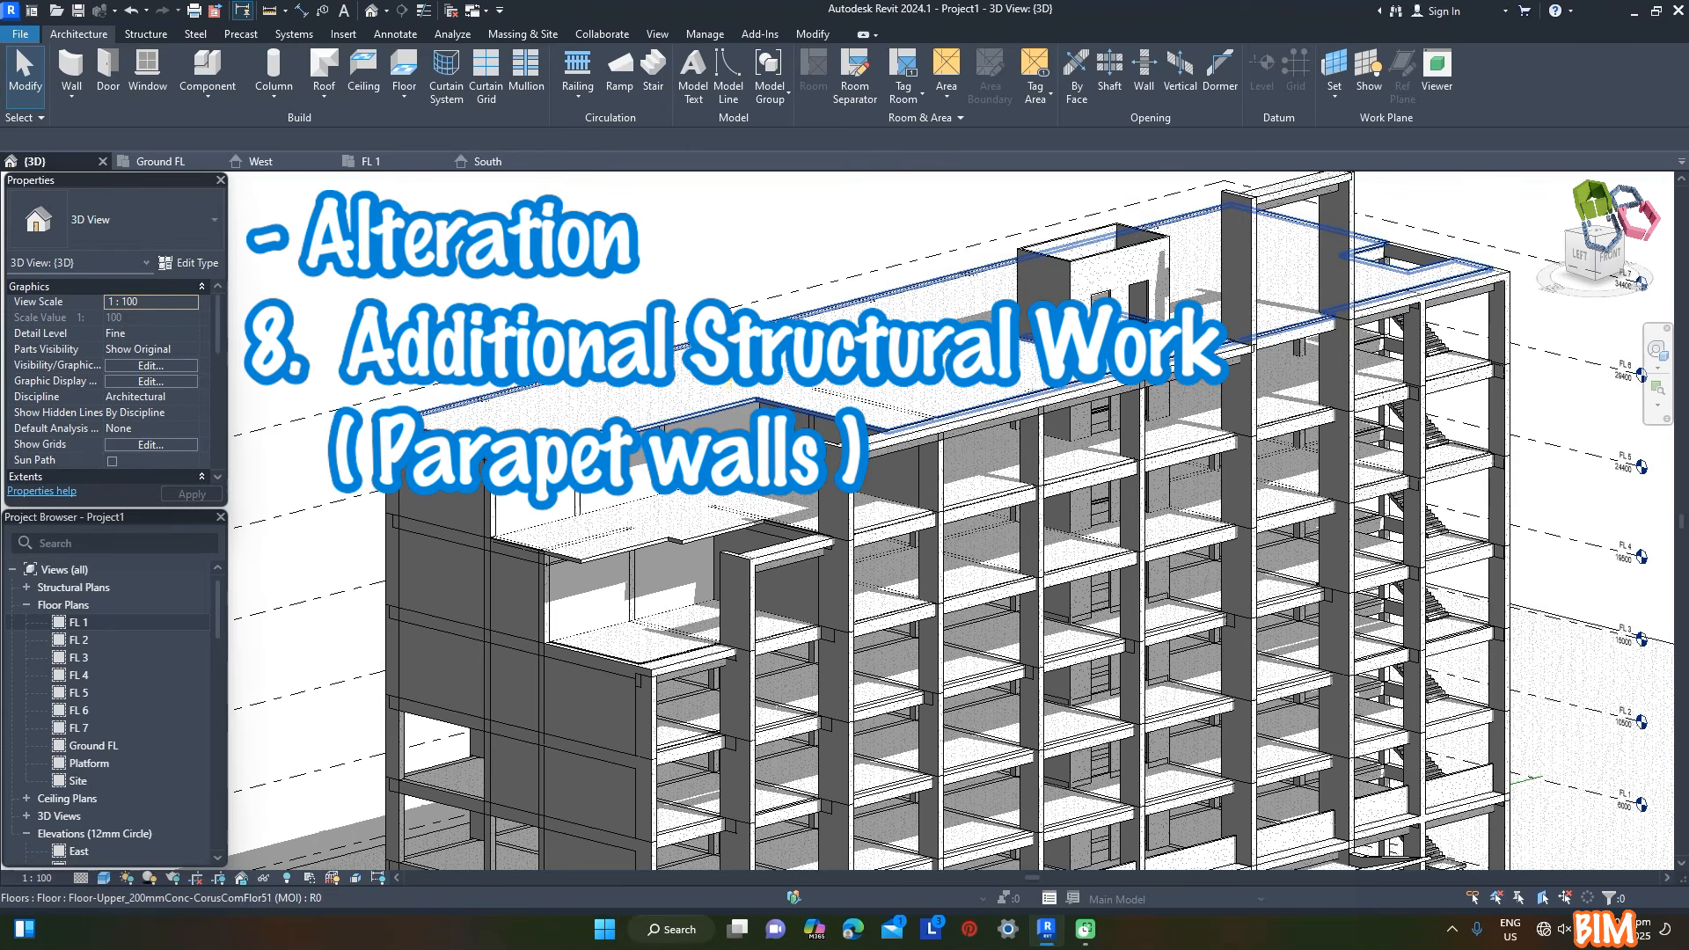
# - Start an in-place model in the Structural Connections category, named Structural Connections FL7 Parapet
pyautogui.click(208, 95)
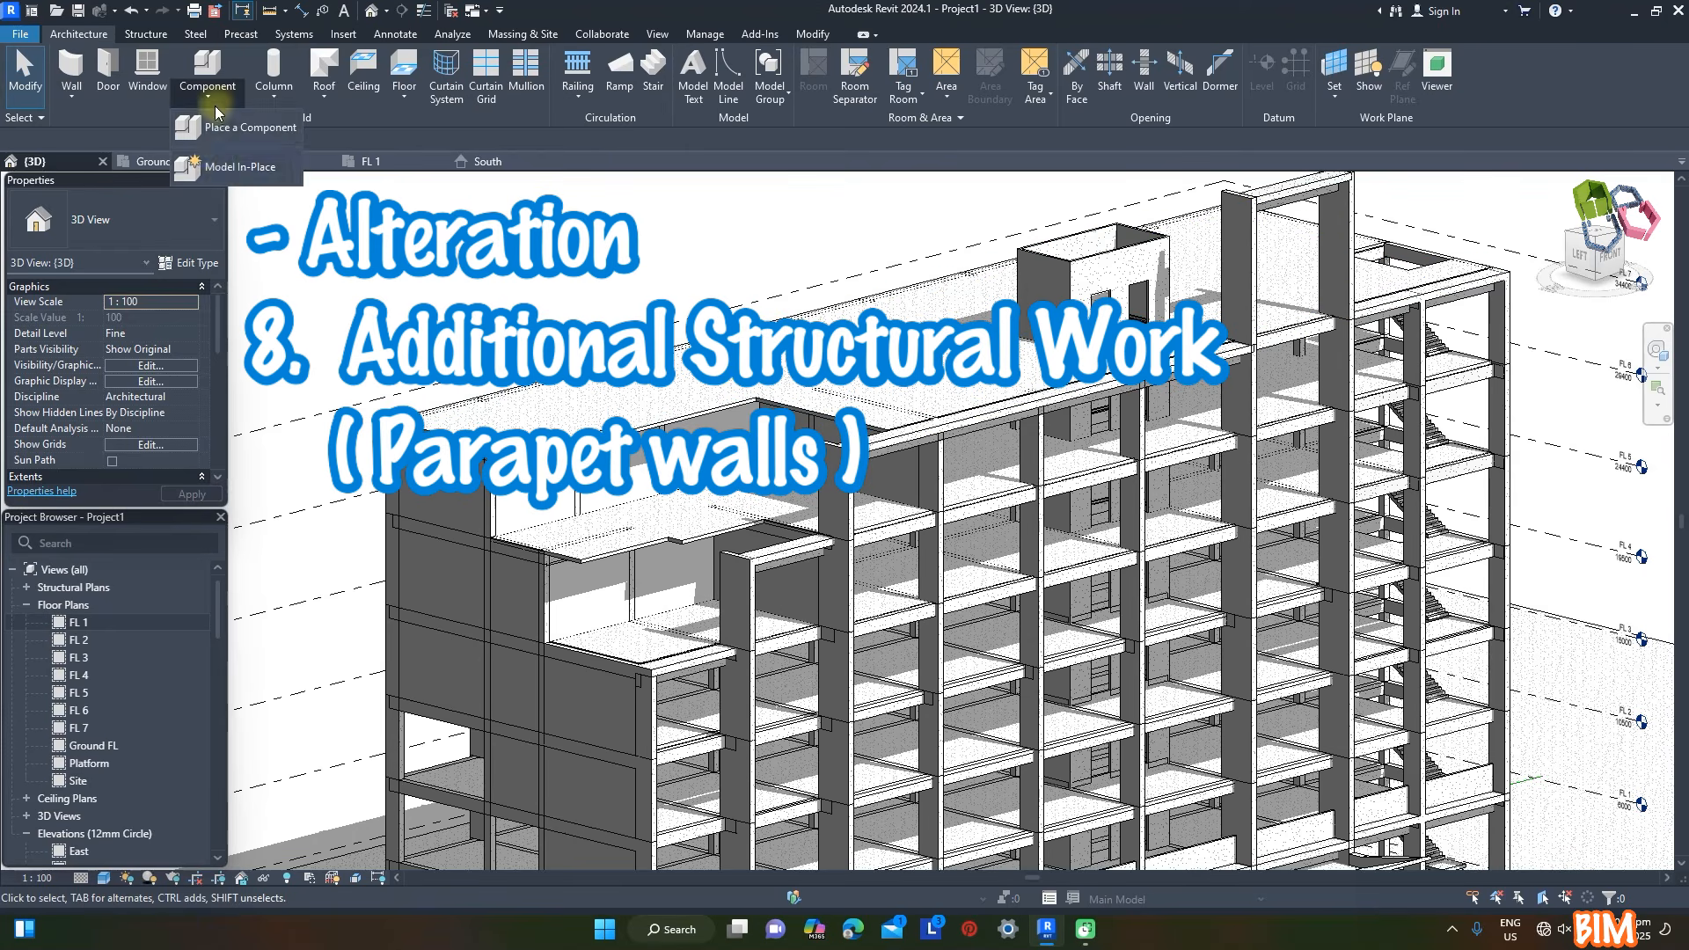
pyautogui.click(233, 151)
pyautogui.scroll(-1, 786, 453)
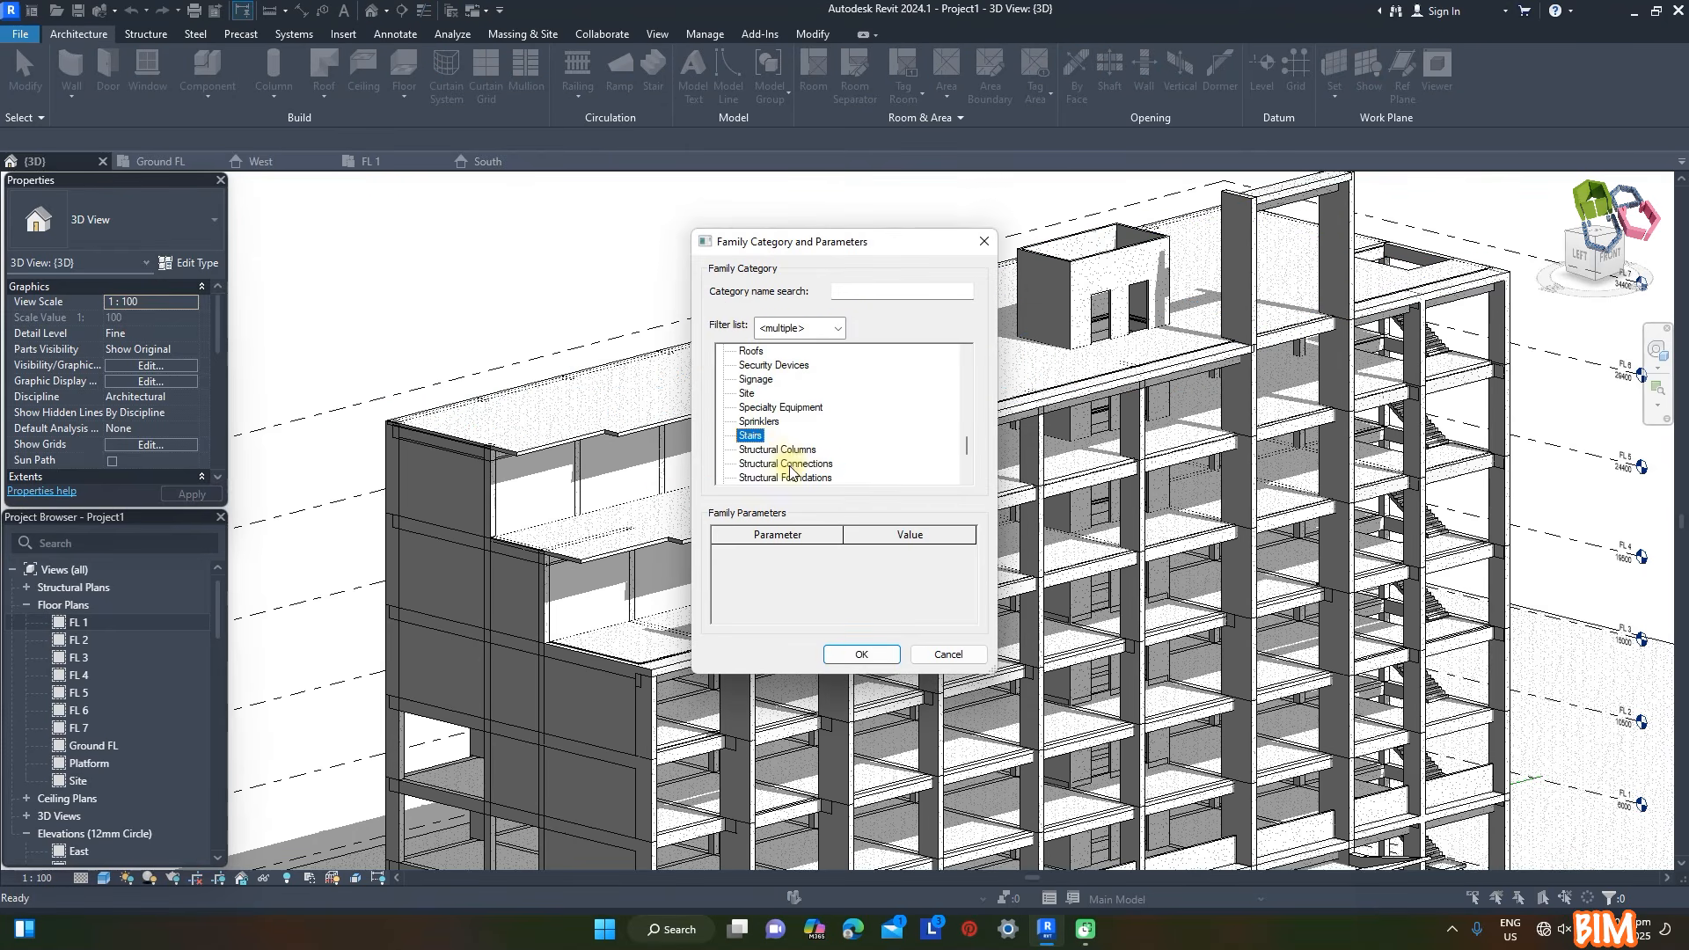
pyautogui.click(863, 656)
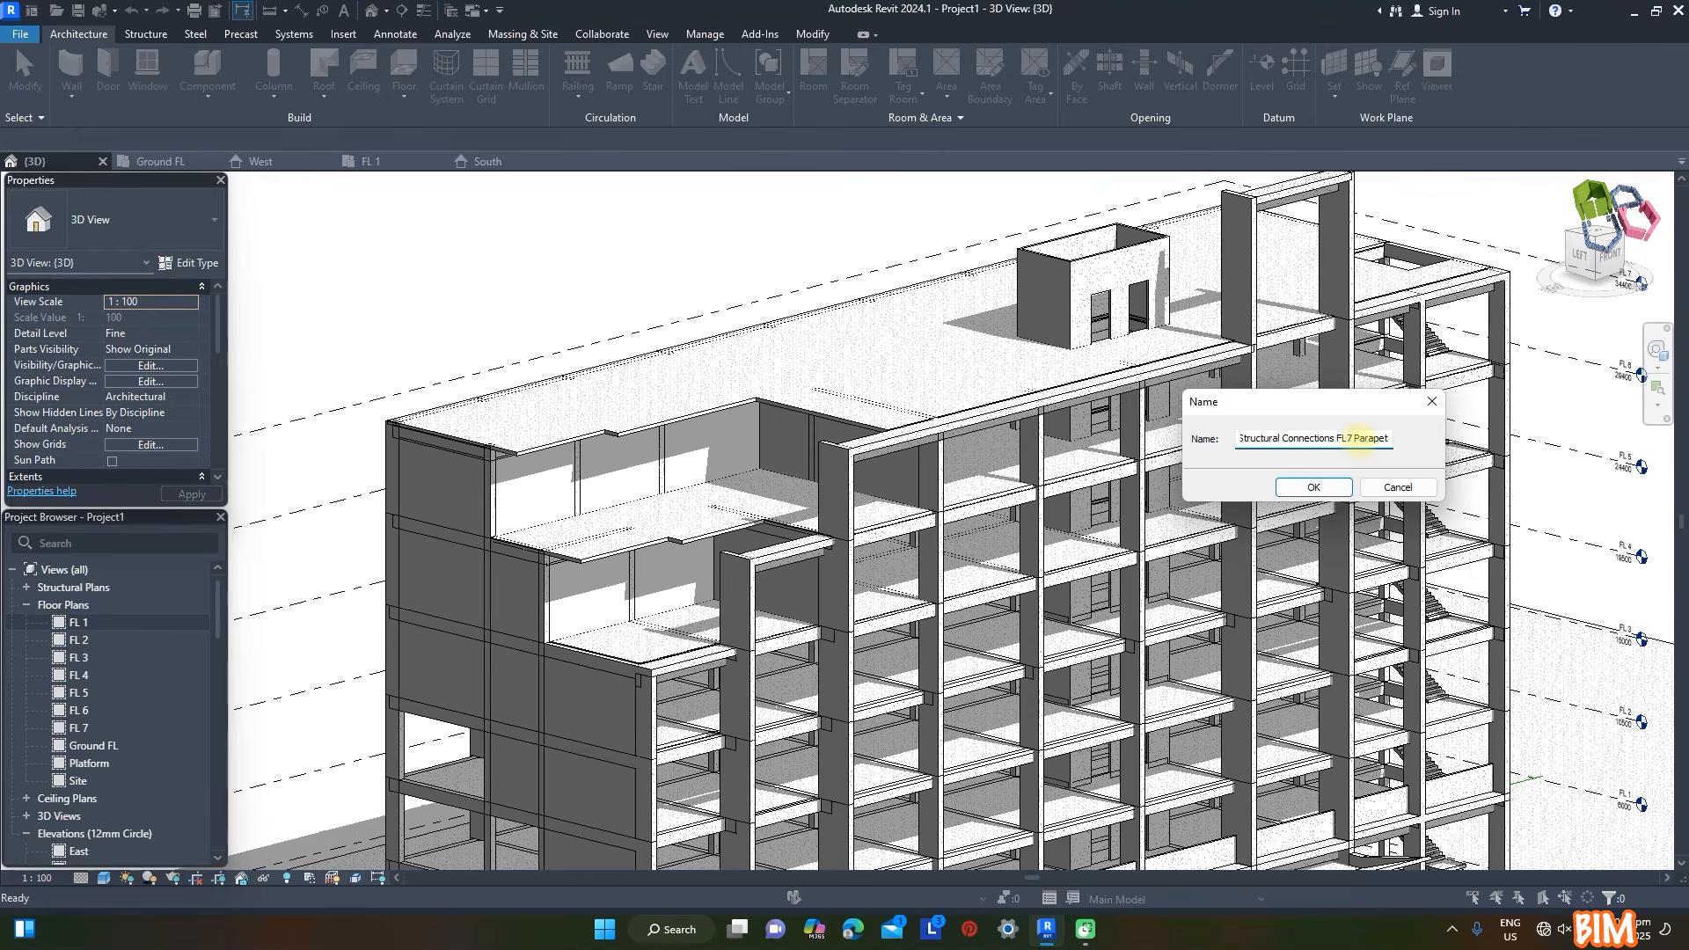
pyautogui.click(1313, 489)
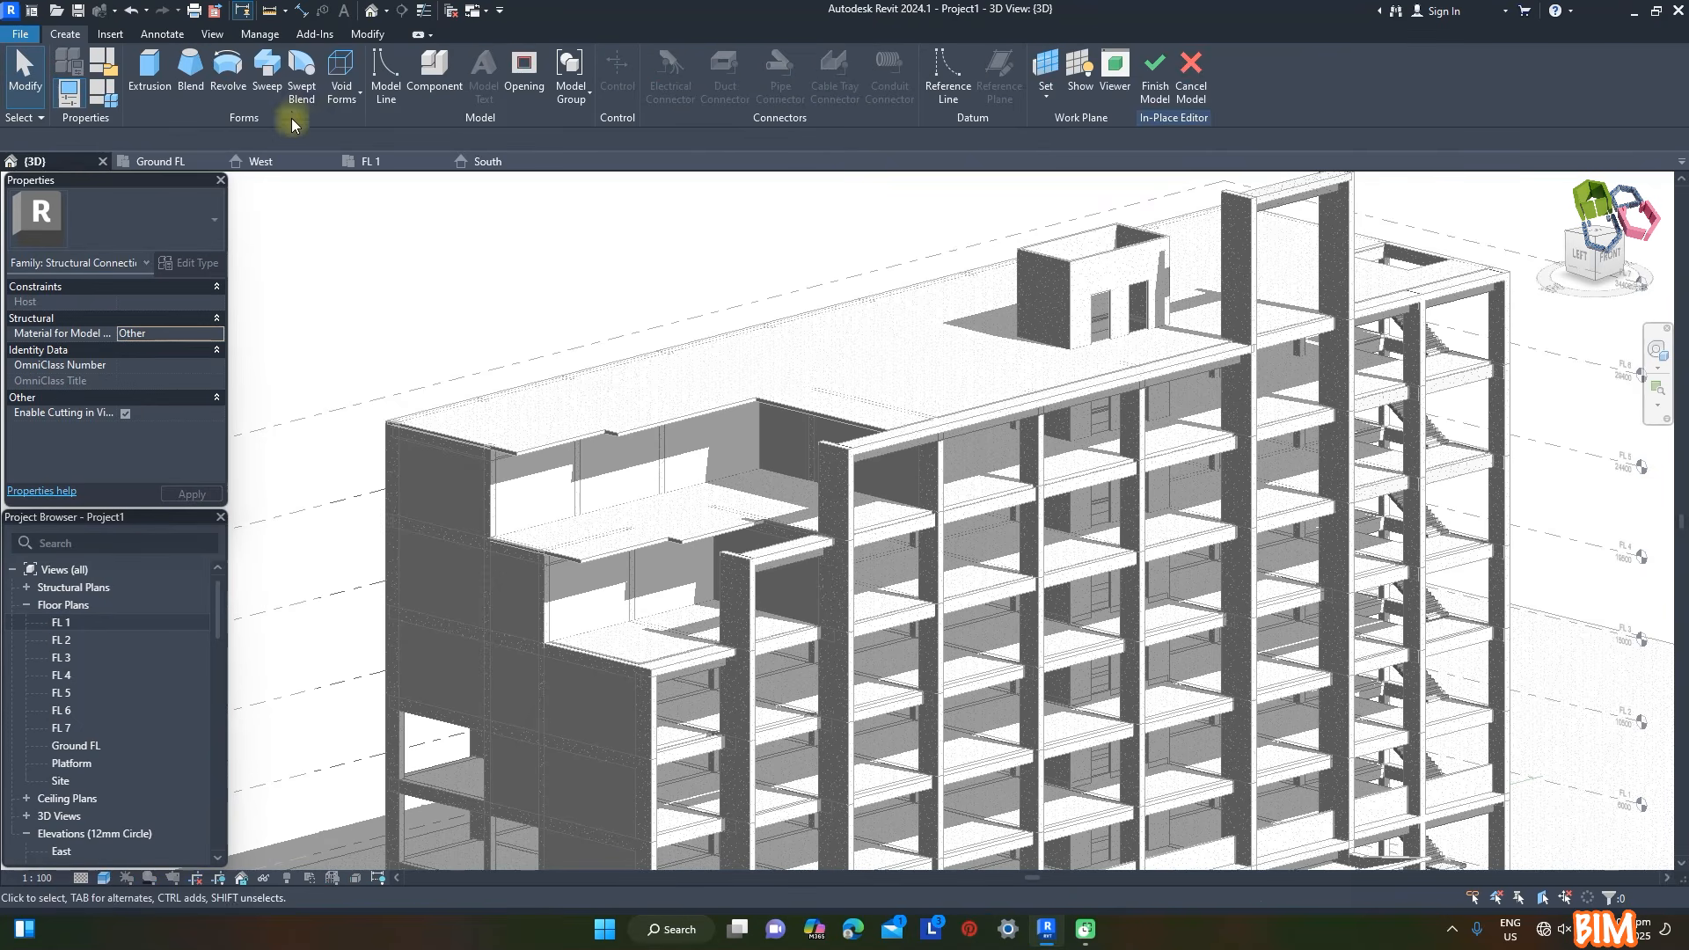
# - Start a sweep and set its work plane by picking the top face of the FL 7 roof slab
pyautogui.click(268, 75)
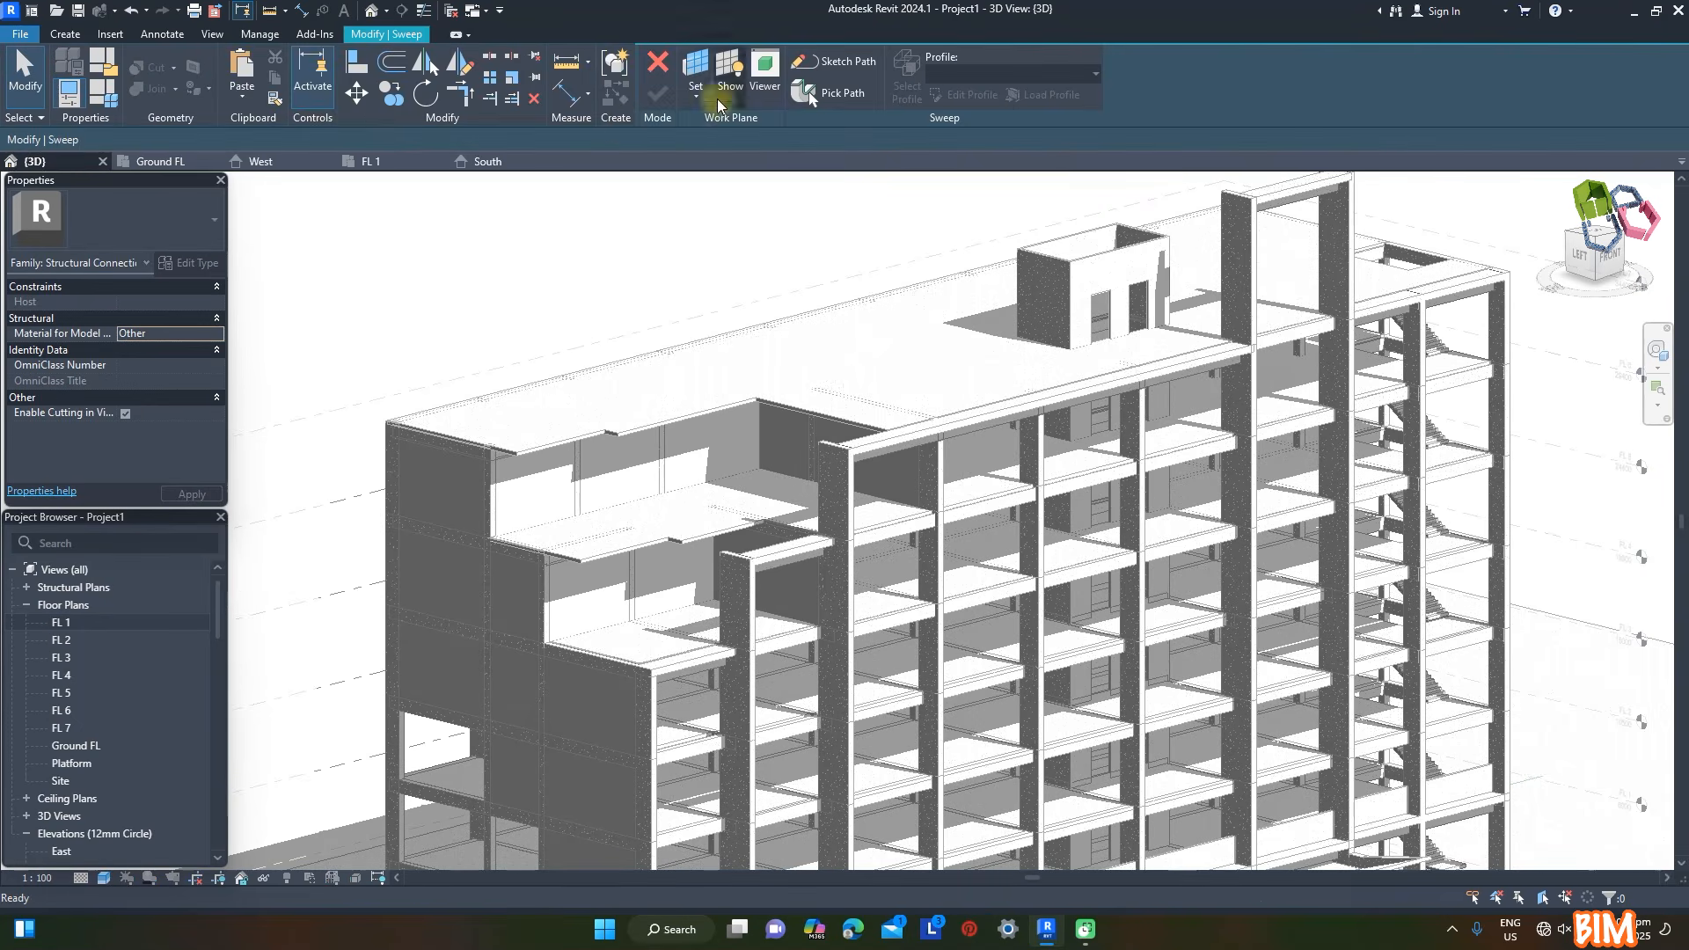
pyautogui.click(695, 73)
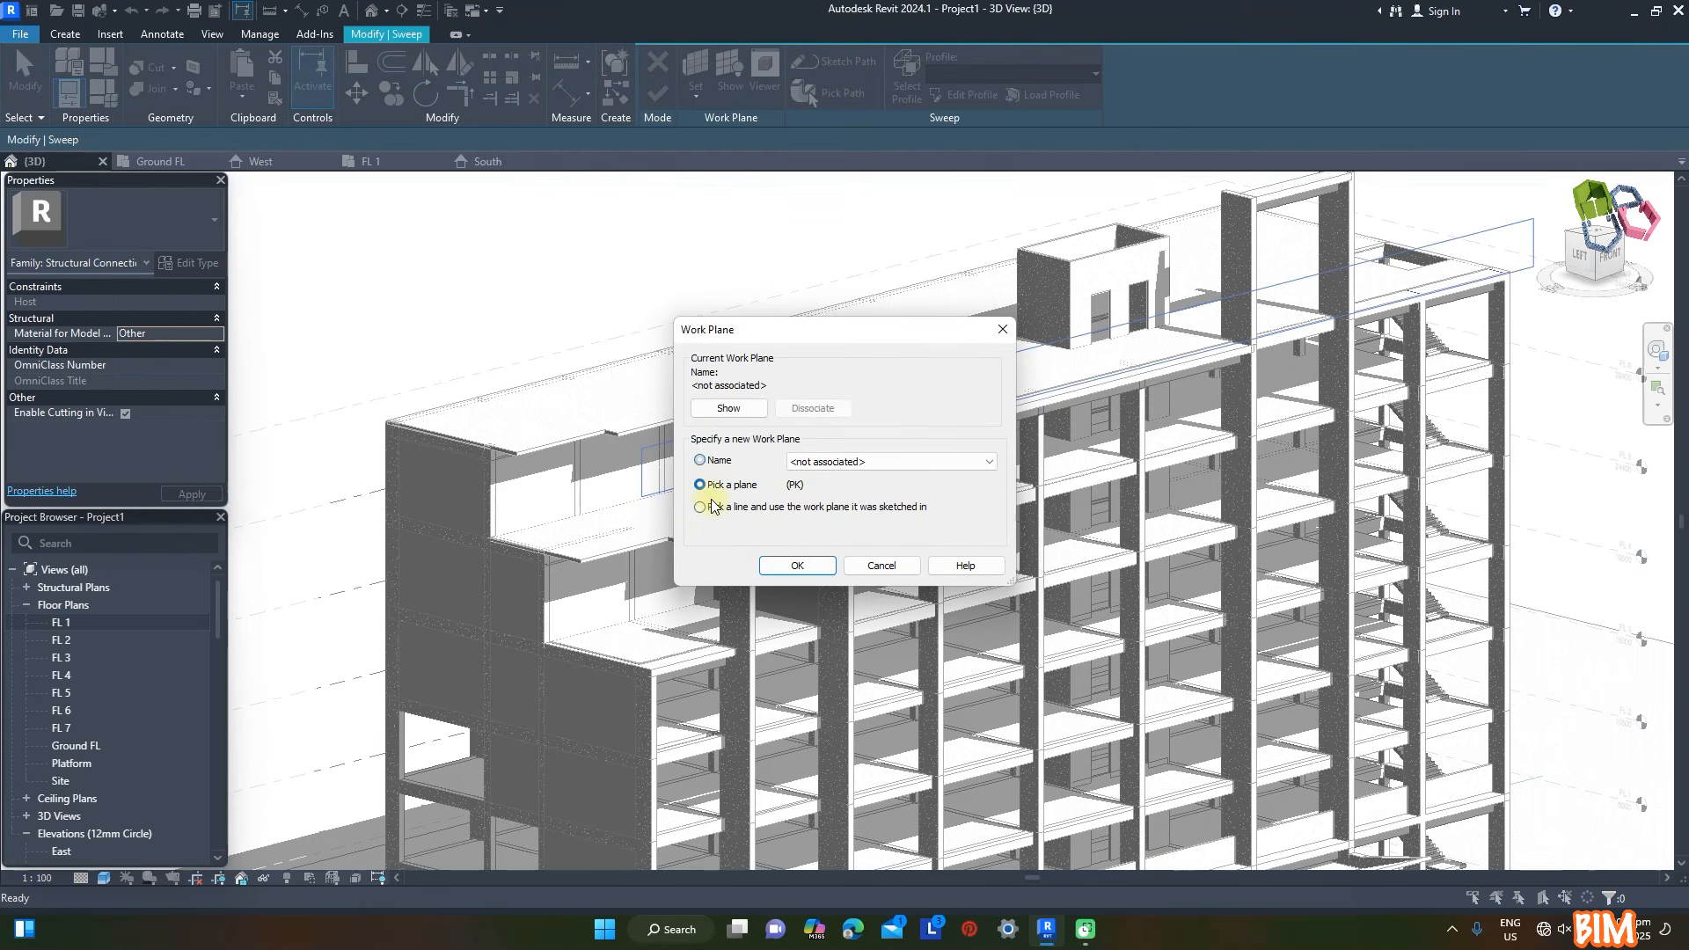
pyautogui.click(797, 566)
pyautogui.click(810, 373)
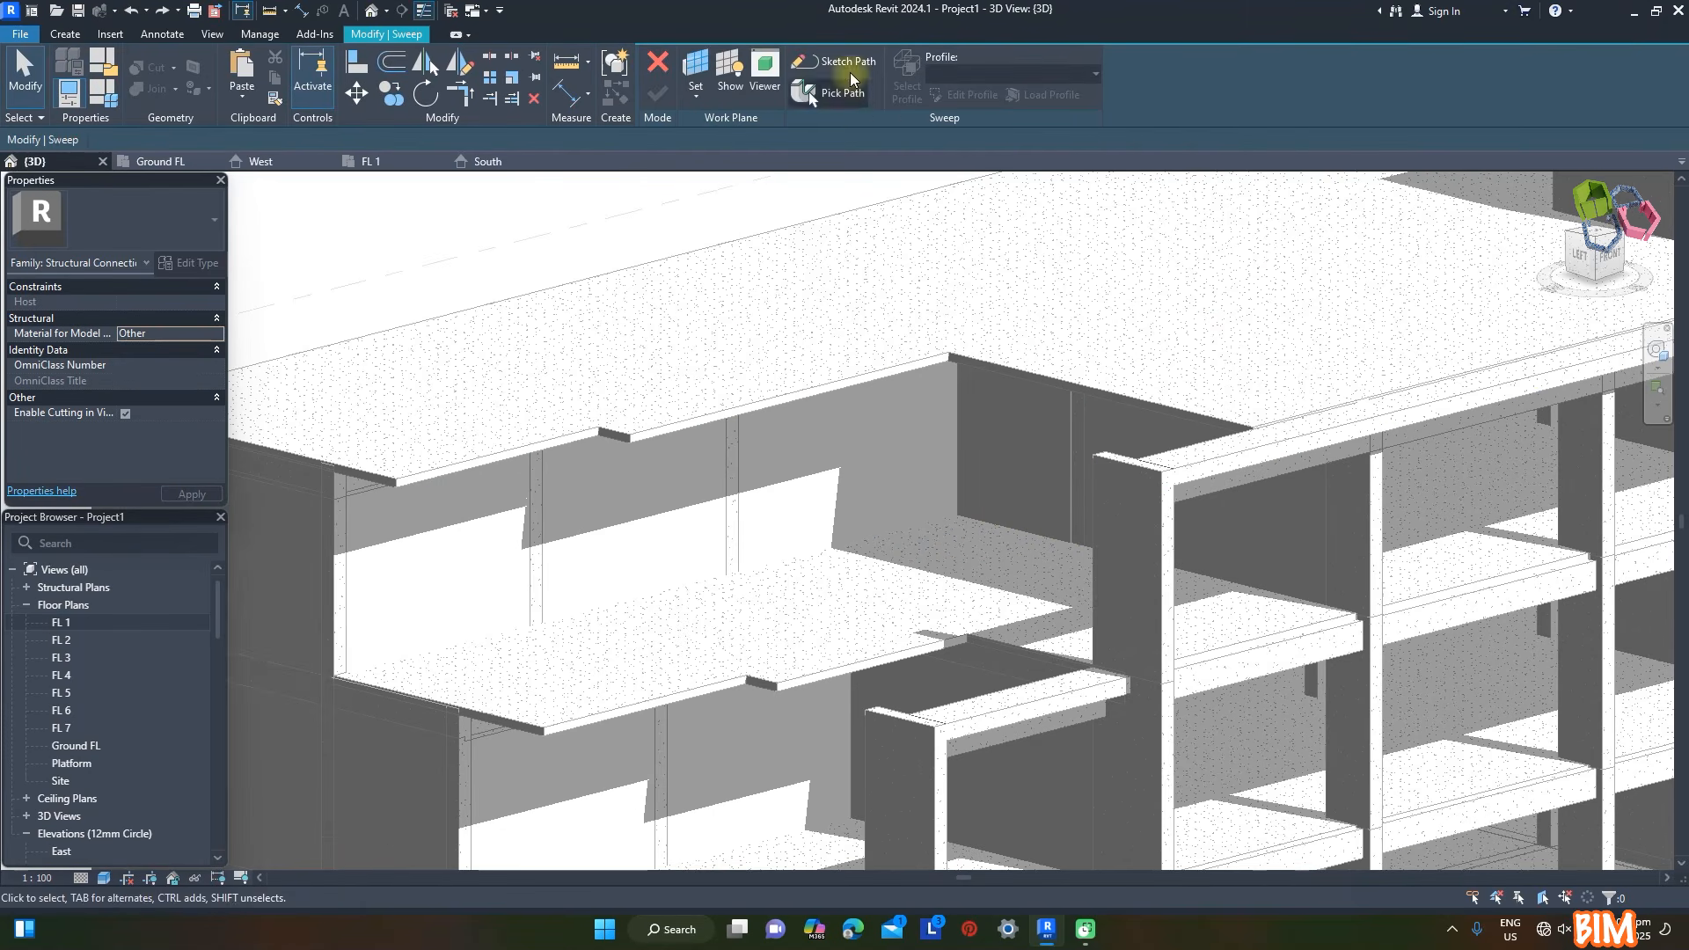
# - Sketch the sweep path by picking the outer edges of the roof slab all around its perimeter
pyautogui.click(851, 72)
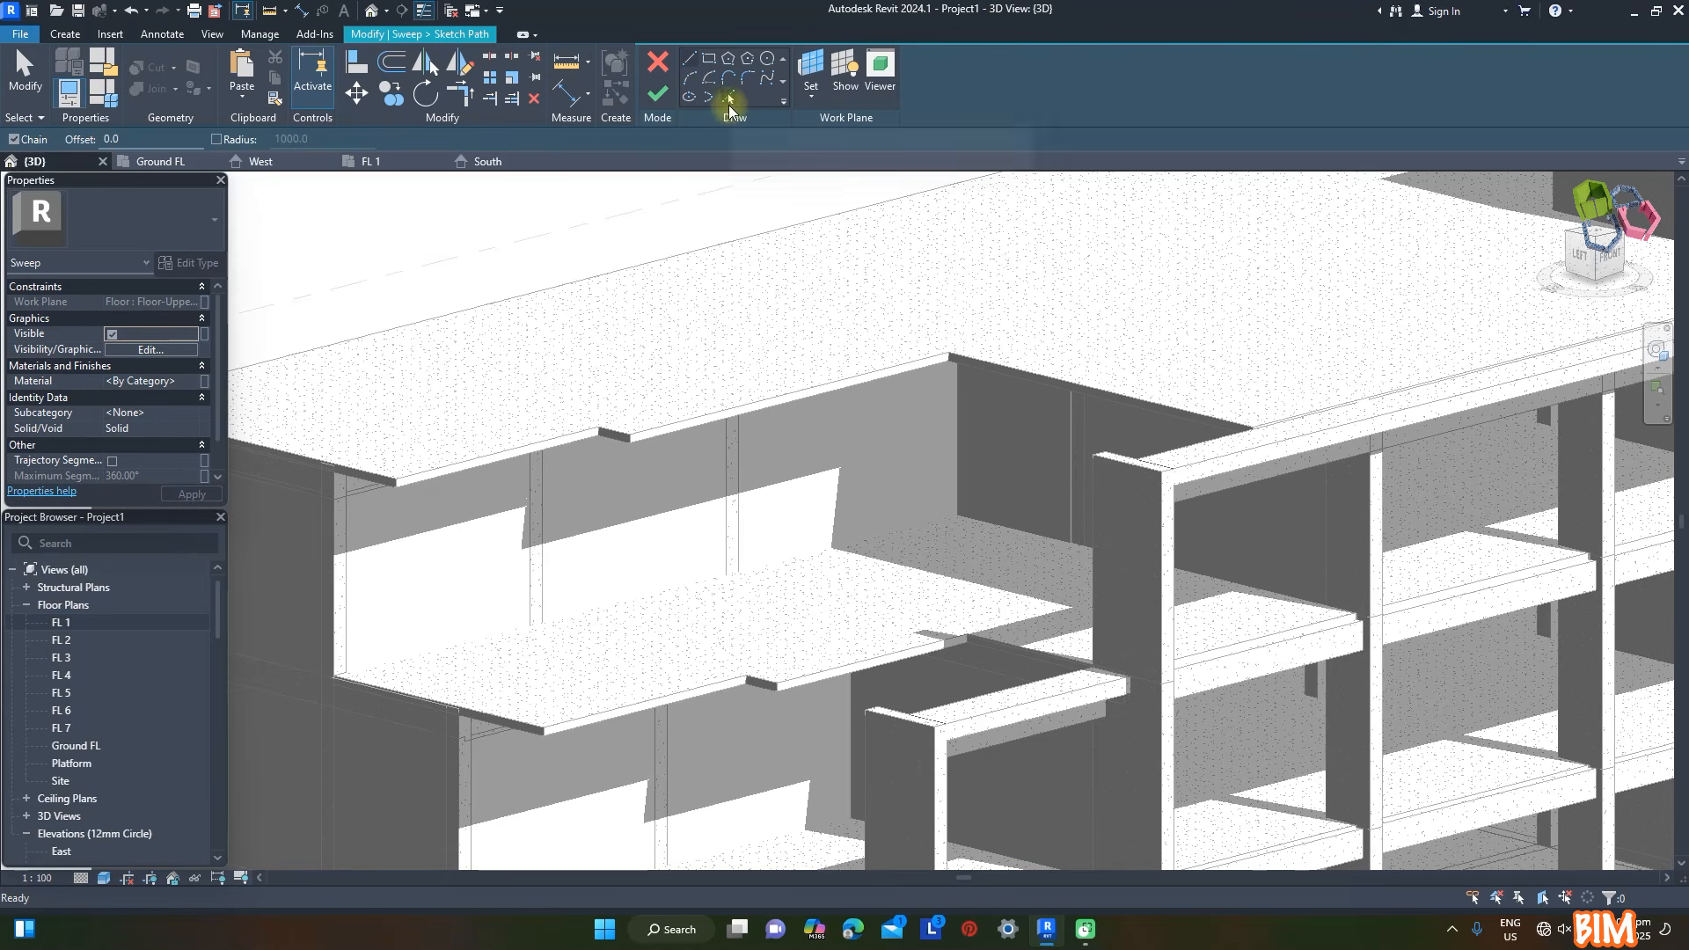
pyautogui.click(736, 402)
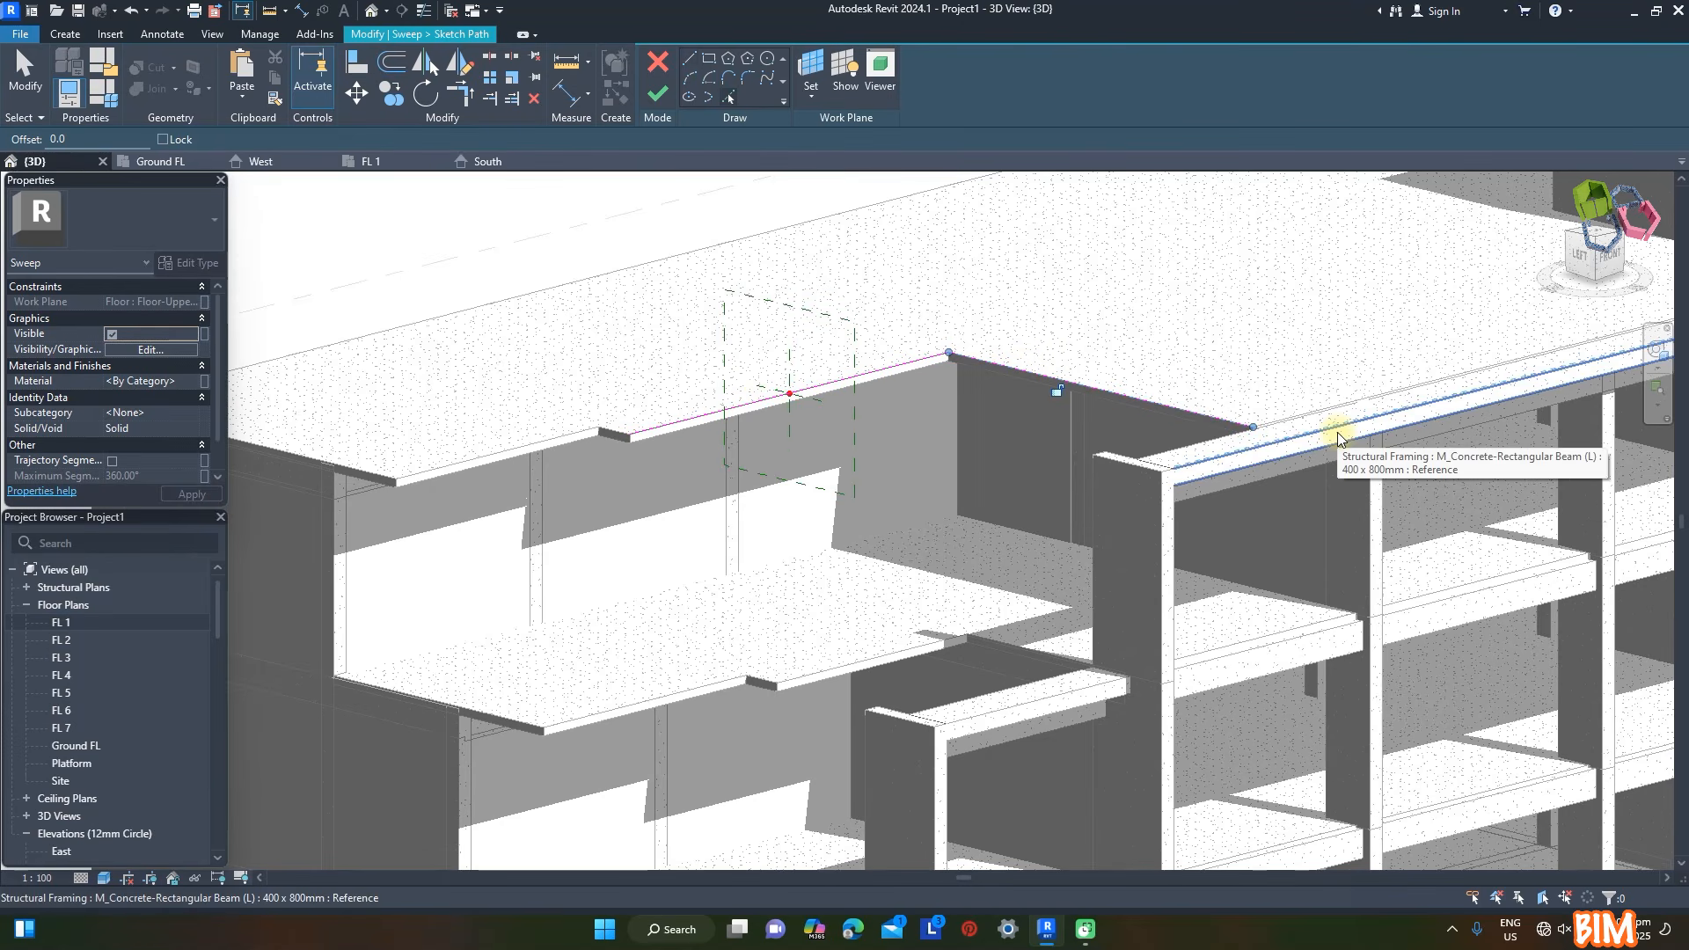
pyautogui.click(519, 448)
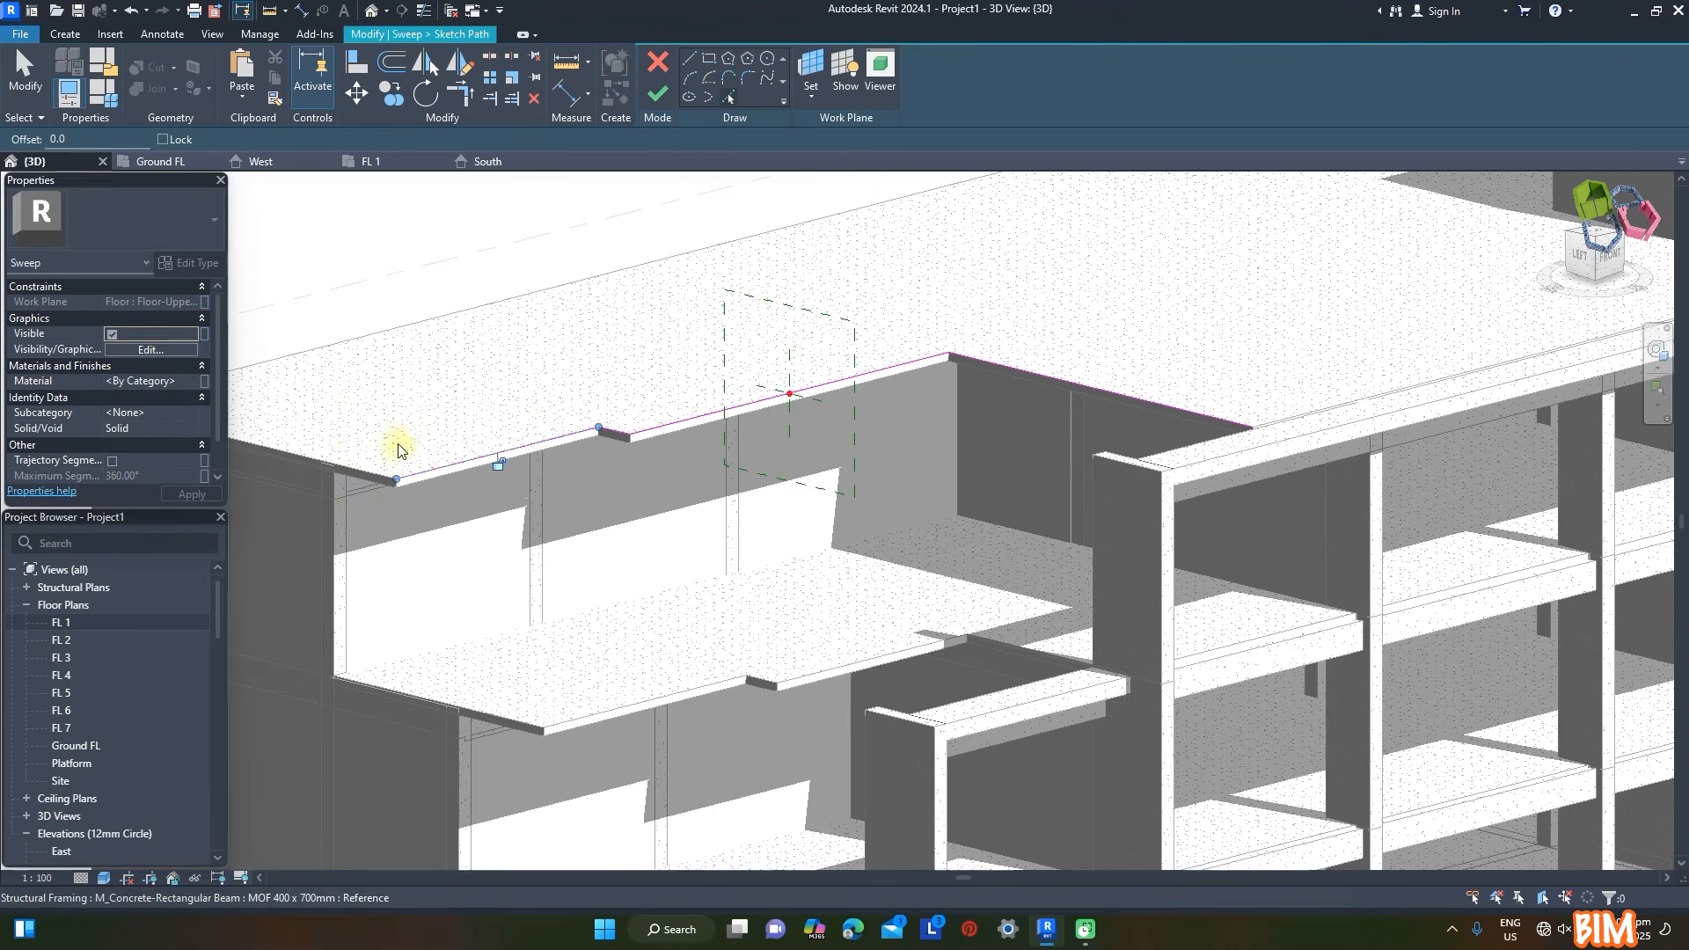
pyautogui.click(345, 341)
pyautogui.scroll(-4, 352, 342)
pyautogui.scroll(5, 792, 215)
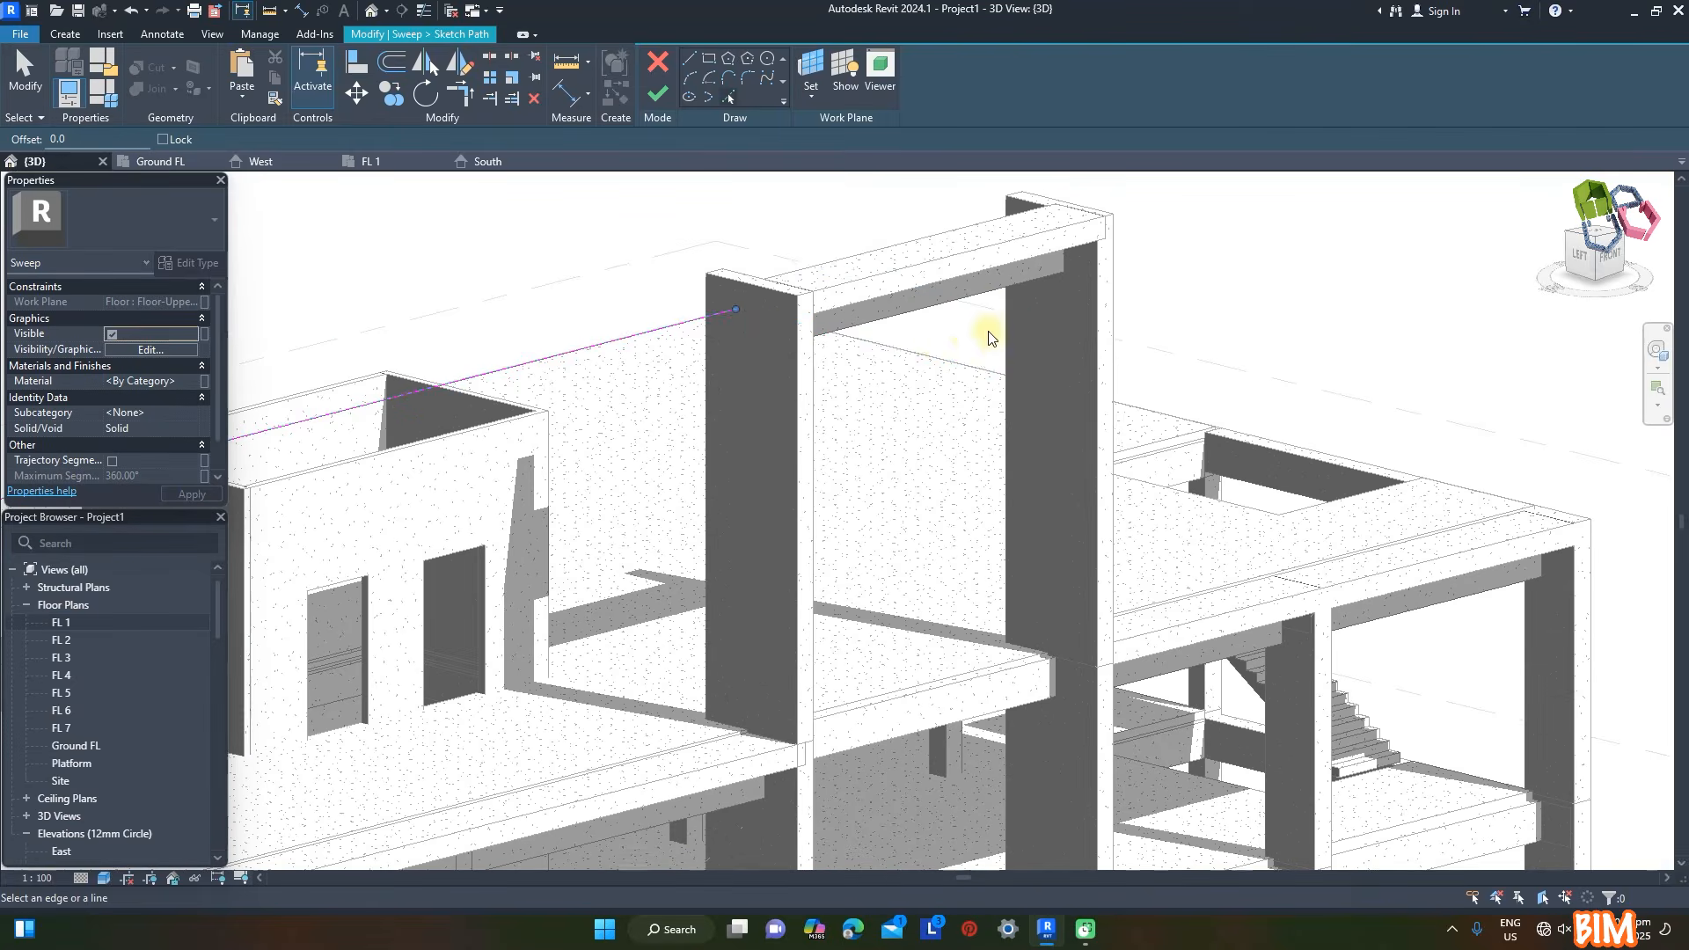
pyautogui.click(912, 356)
pyautogui.scroll(-3, 1293, 381)
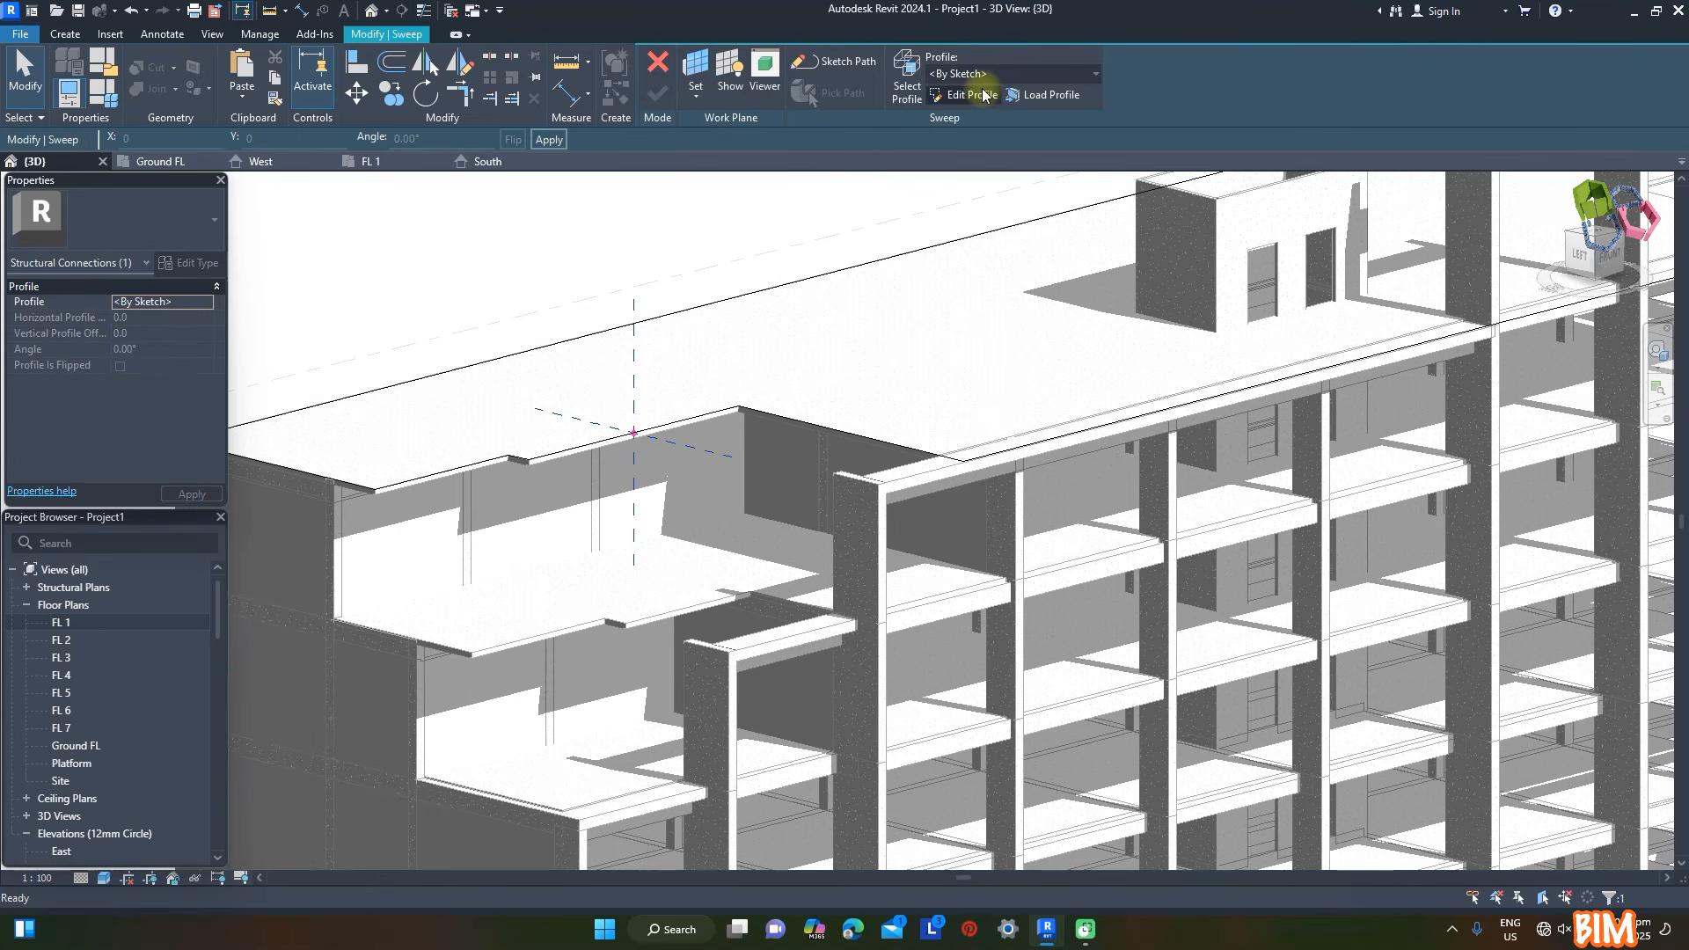
# - Finish the path and draw the parapet profile in the West elevation as an upright rectangle about 100 × 1600 mm from the path point
pyautogui.click(982, 88)
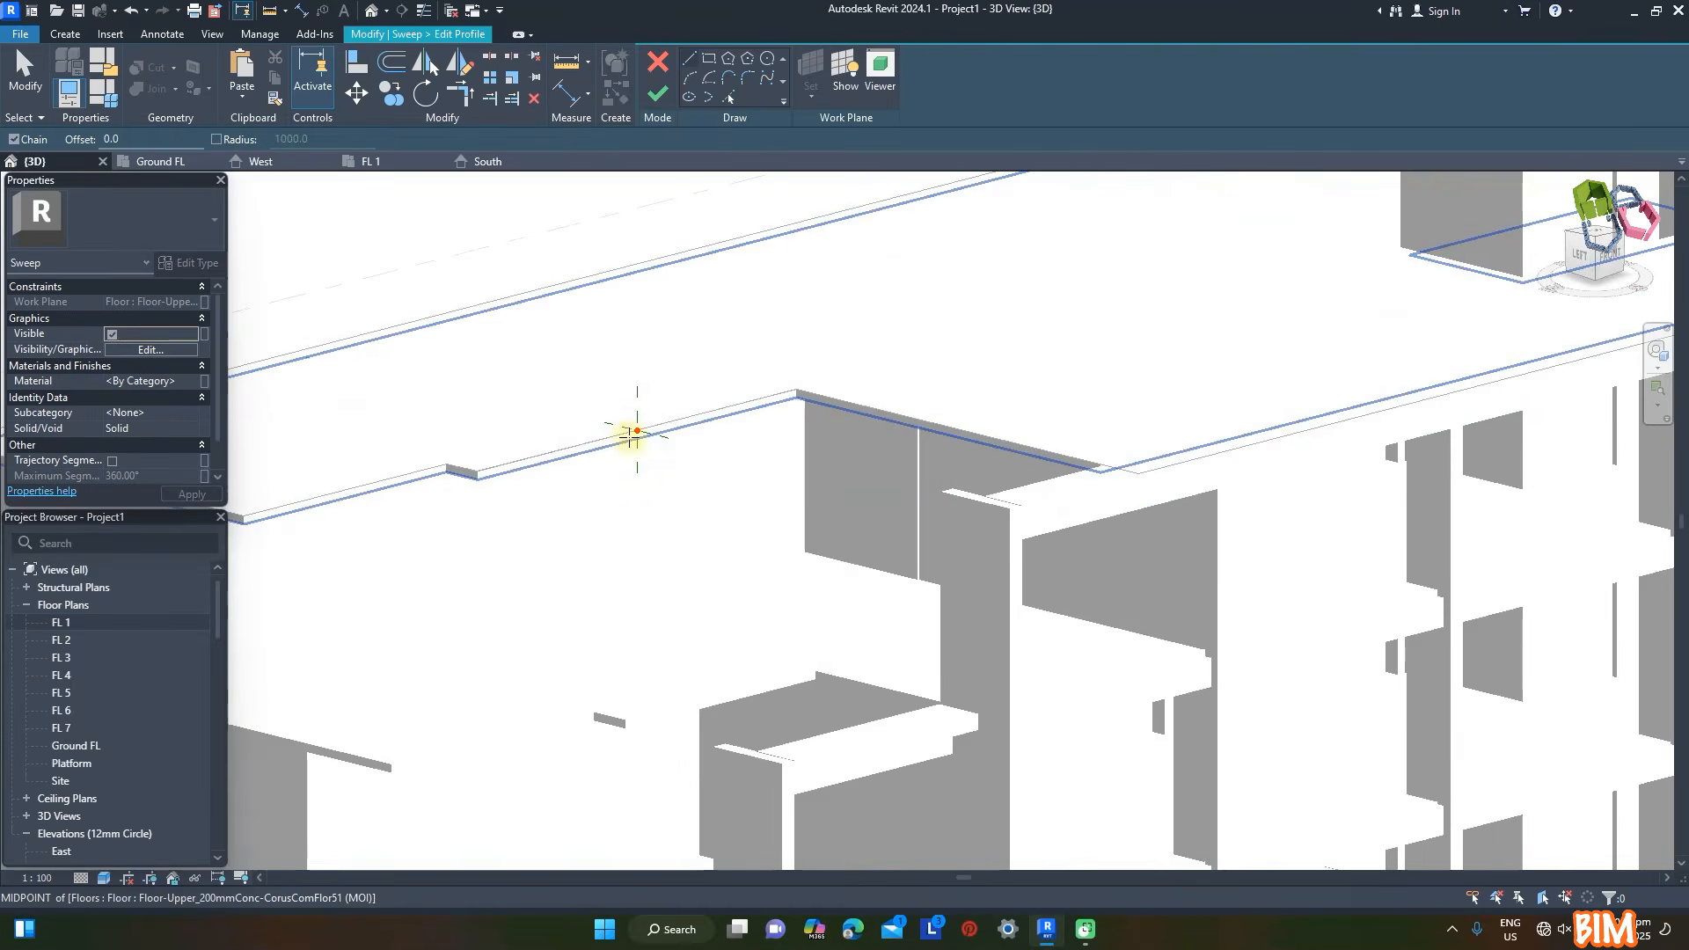
pyautogui.click(262, 161)
pyautogui.scroll(6, 844, 338)
pyautogui.click(709, 58)
pyautogui.click(785, 540)
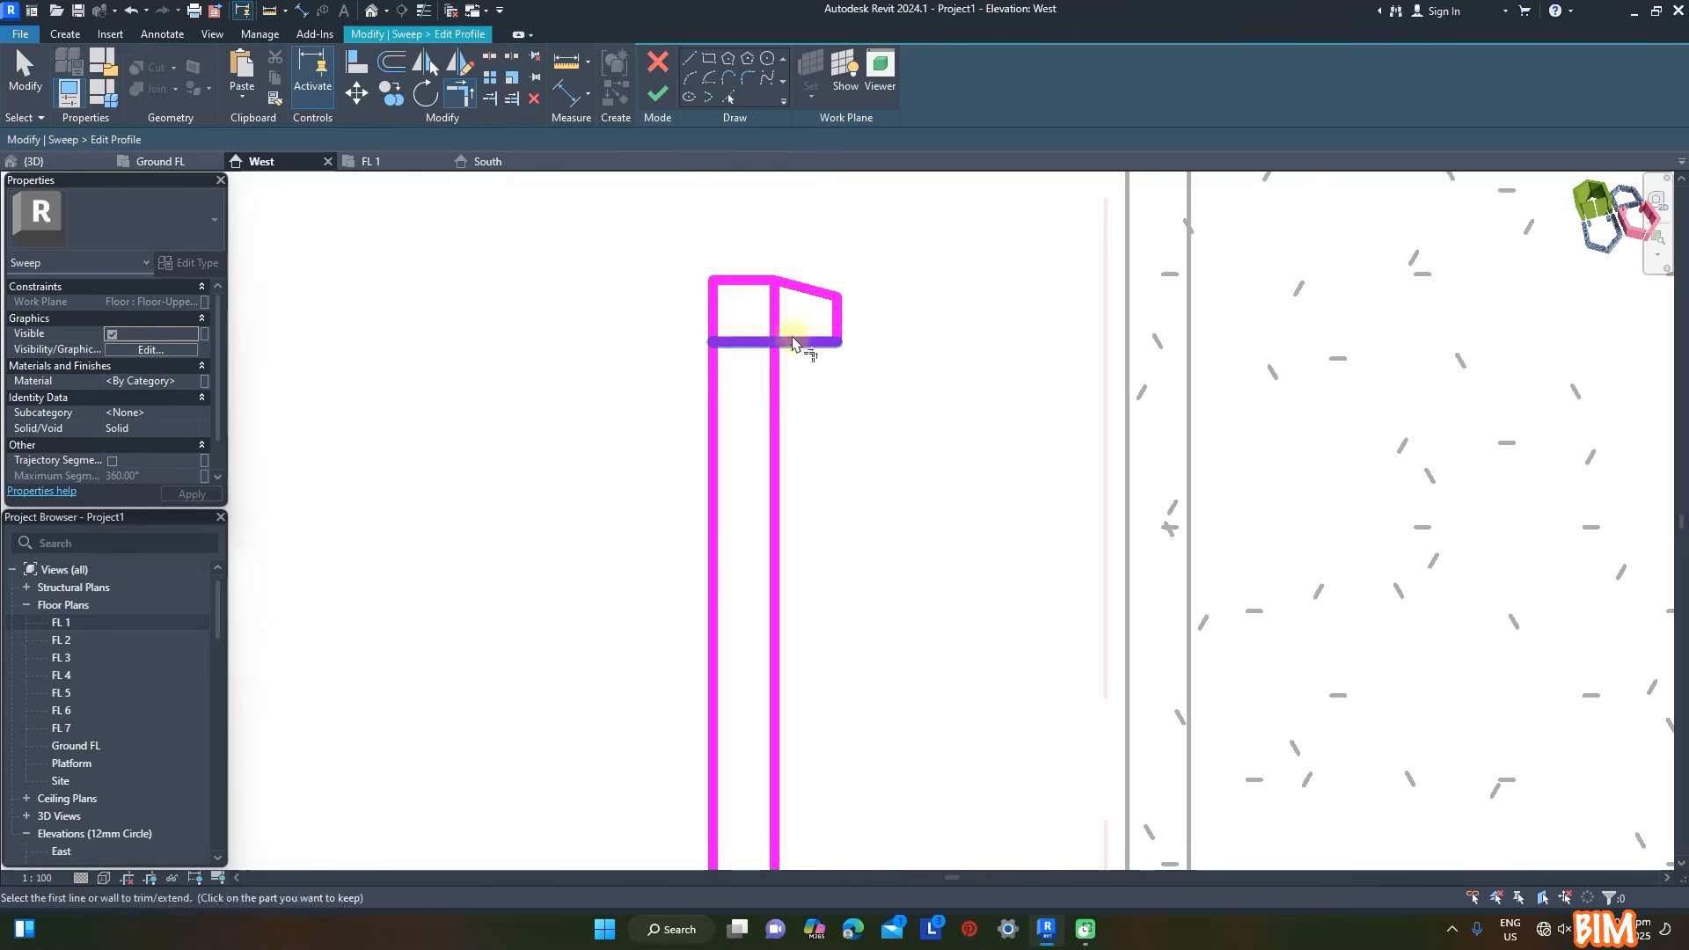
# - Add a small coping at the top of the parapet profile, tidy the outline and return to the 3D view
pyautogui.click(795, 340)
pyautogui.click(775, 358)
pyautogui.scroll(-1, 868, 233)
pyautogui.scroll(-5, 869, 233)
pyautogui.scroll(-1, 884, 440)
pyautogui.scroll(3, 853, 308)
pyautogui.moveTo(850, 304); pyautogui.dragTo(691, 302, button='middle')
pyautogui.press('Escape')
pyautogui.moveTo(596, 231)
pyautogui.mouseDown()
pyautogui.moveTo(765, 750)
pyautogui.moveTo(761, 737)
pyautogui.mouseUp()
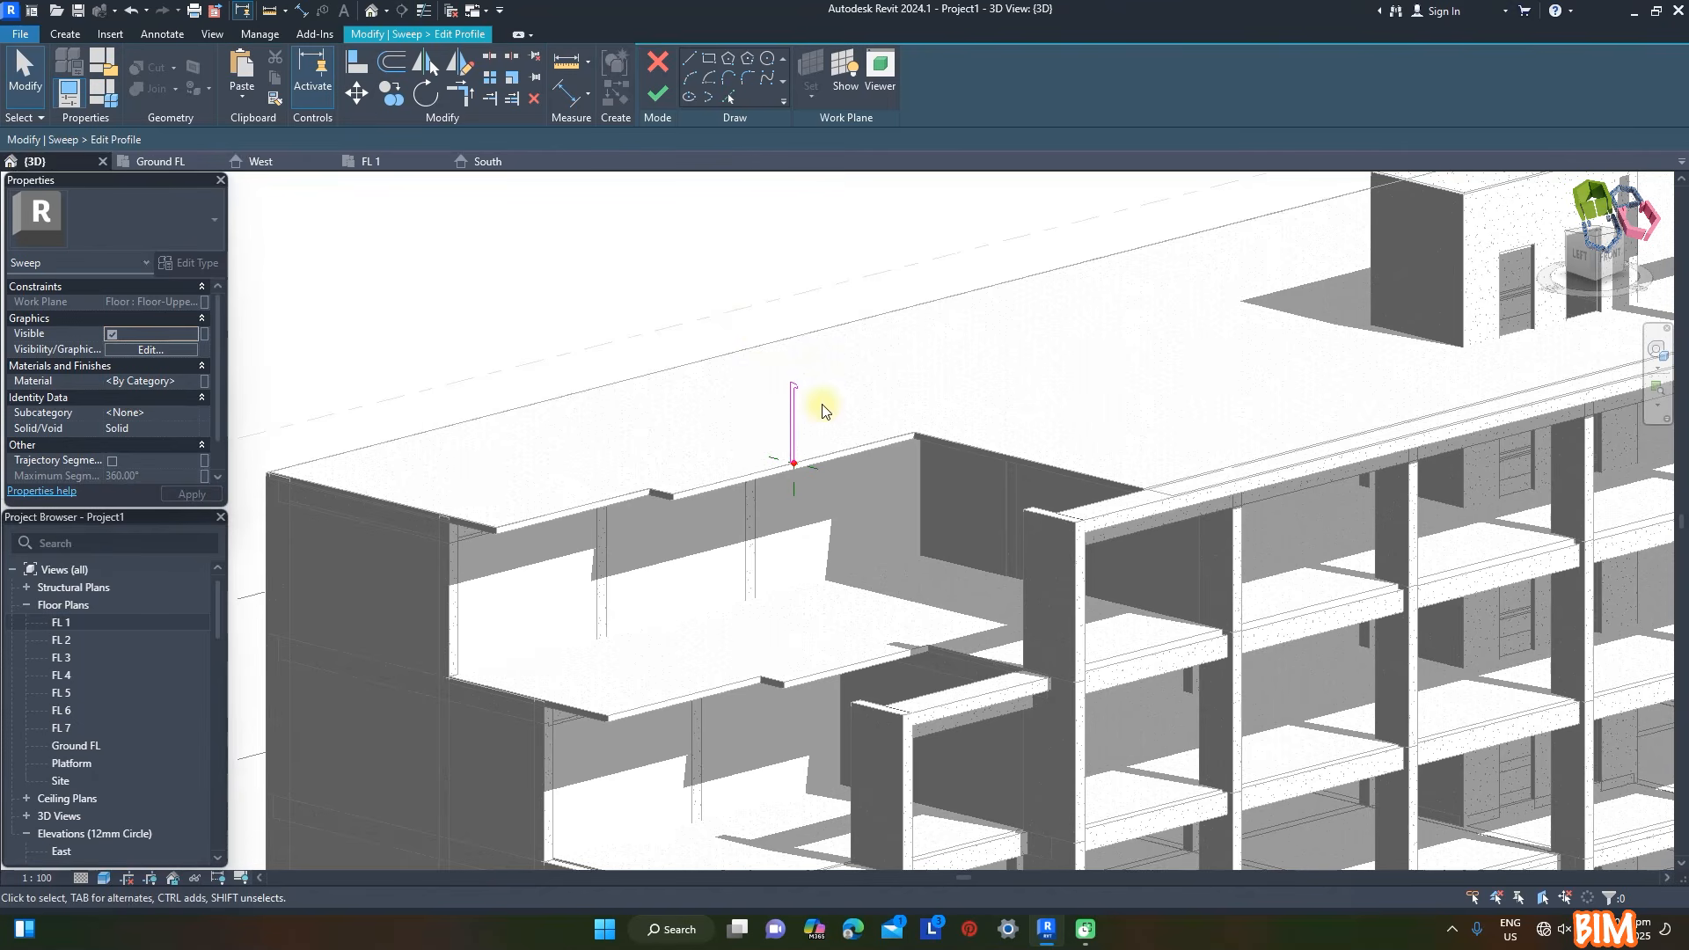
# - Assign the cast-in-place concrete material to the parapet sweep and finish the profile, the sweep and the in-place model
pyautogui.click(176, 381)
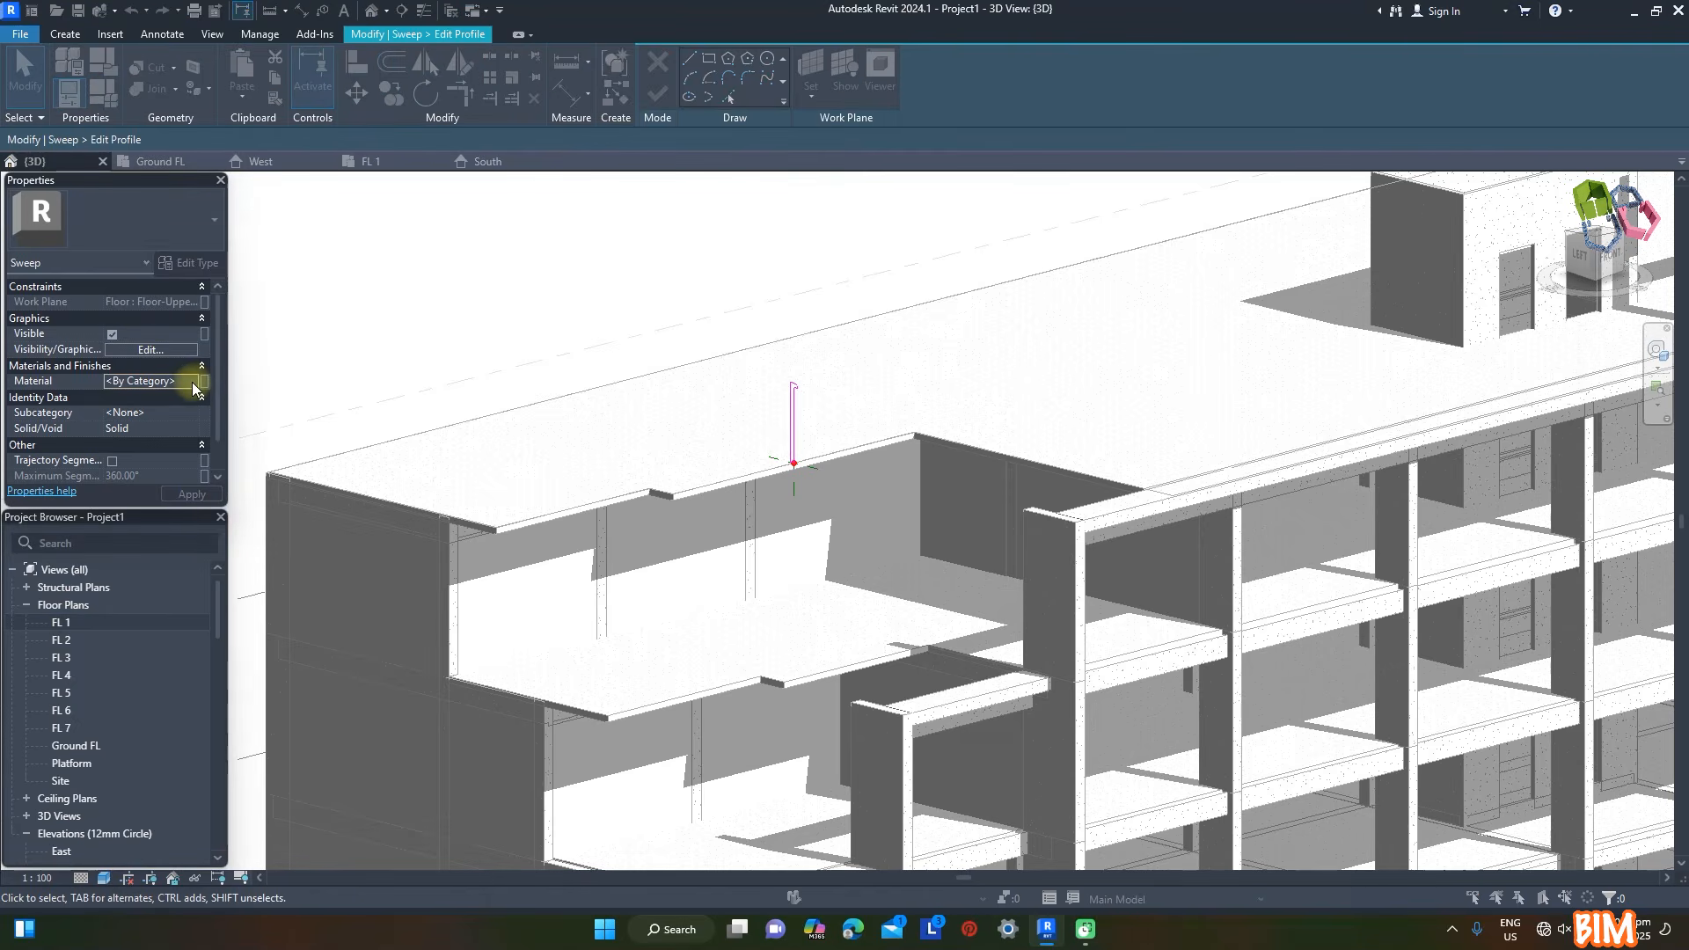
pyautogui.click(195, 380)
pyautogui.click(1410, 711)
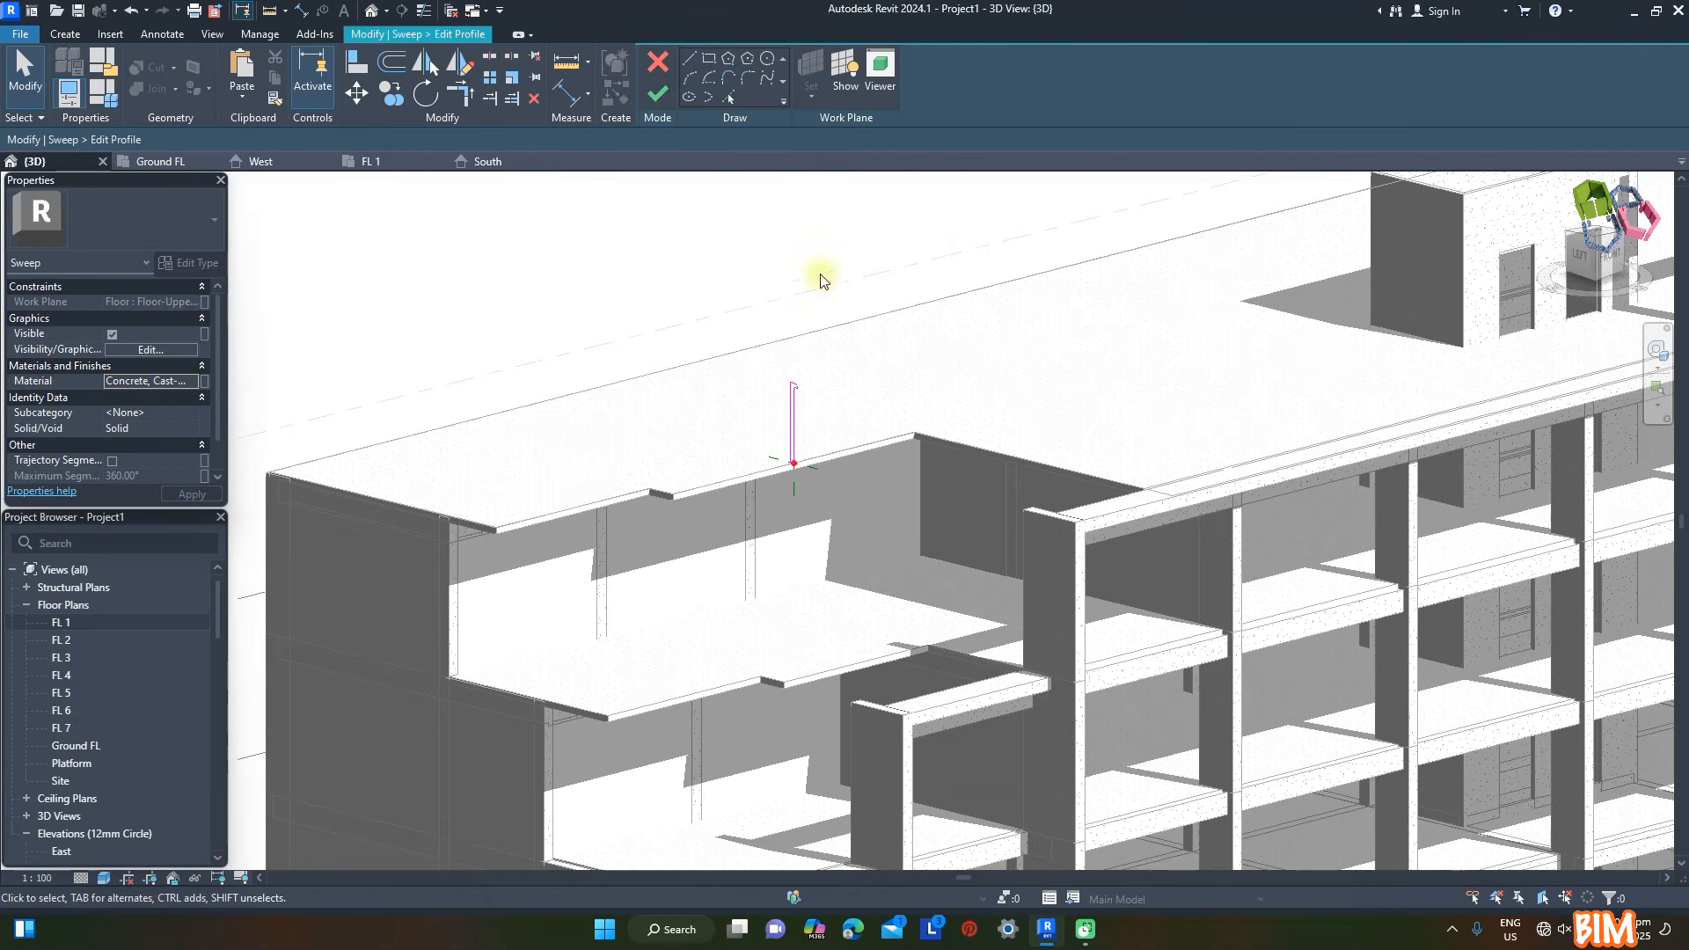
pyautogui.click(659, 95)
pyautogui.click(660, 98)
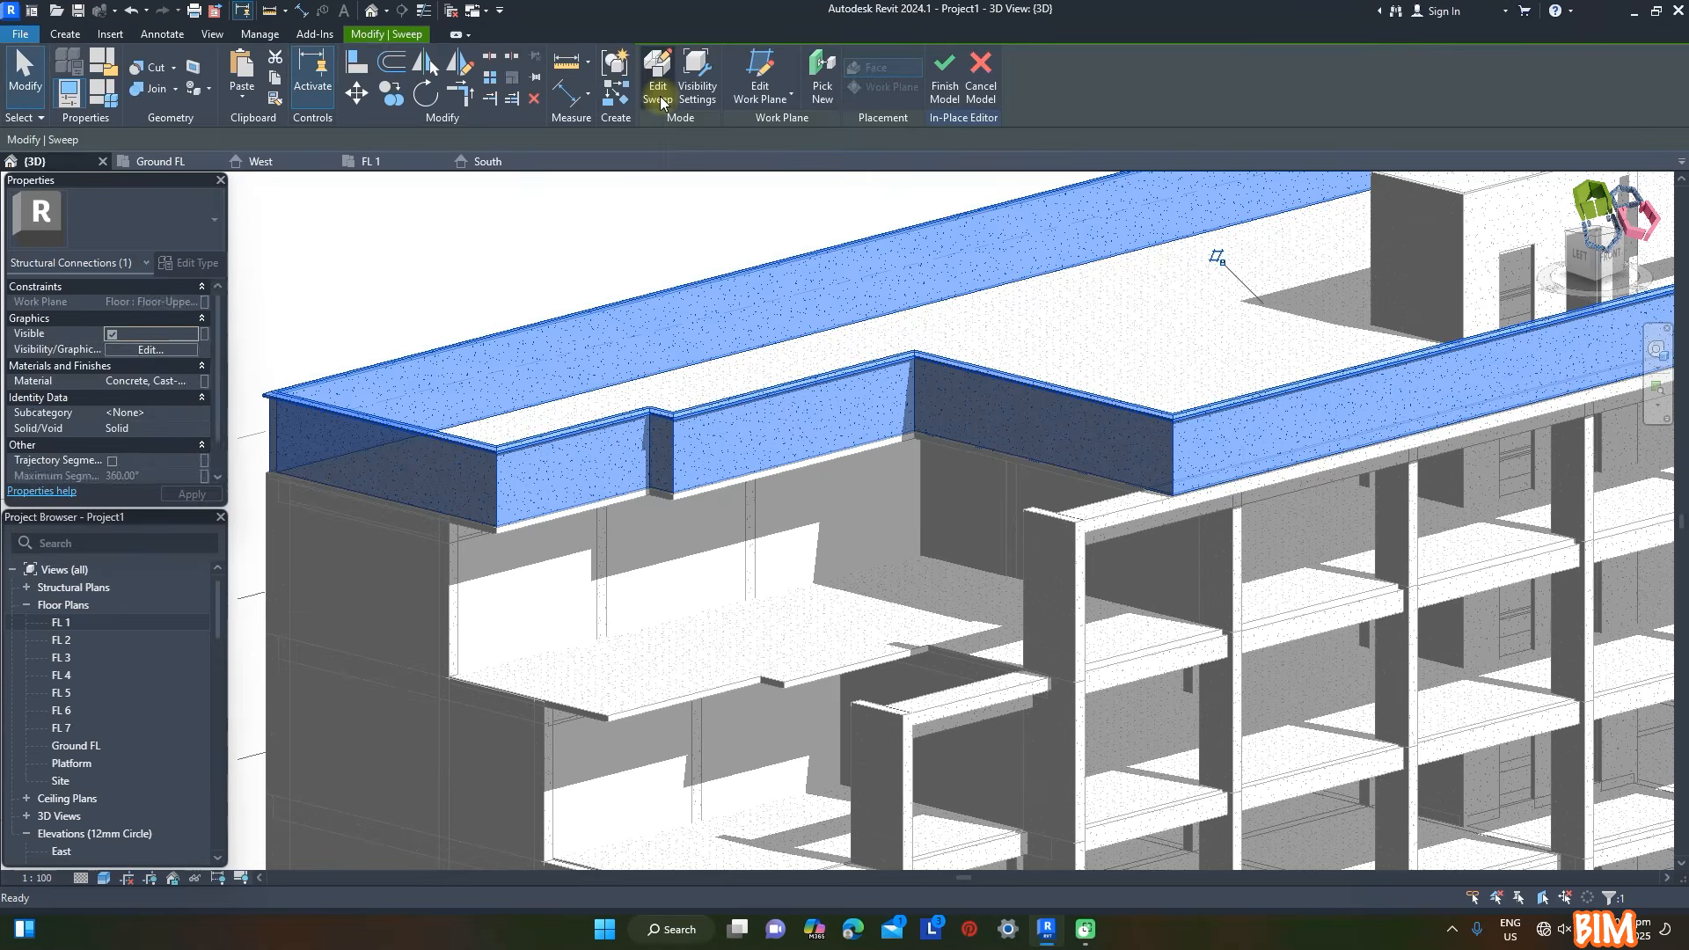
pyautogui.click(650, 75)
# - Create matching in-place concrete parapet sweeps along the slab edges of the two stepped terraces below the roof
pyautogui.scroll(-3, 893, 611)
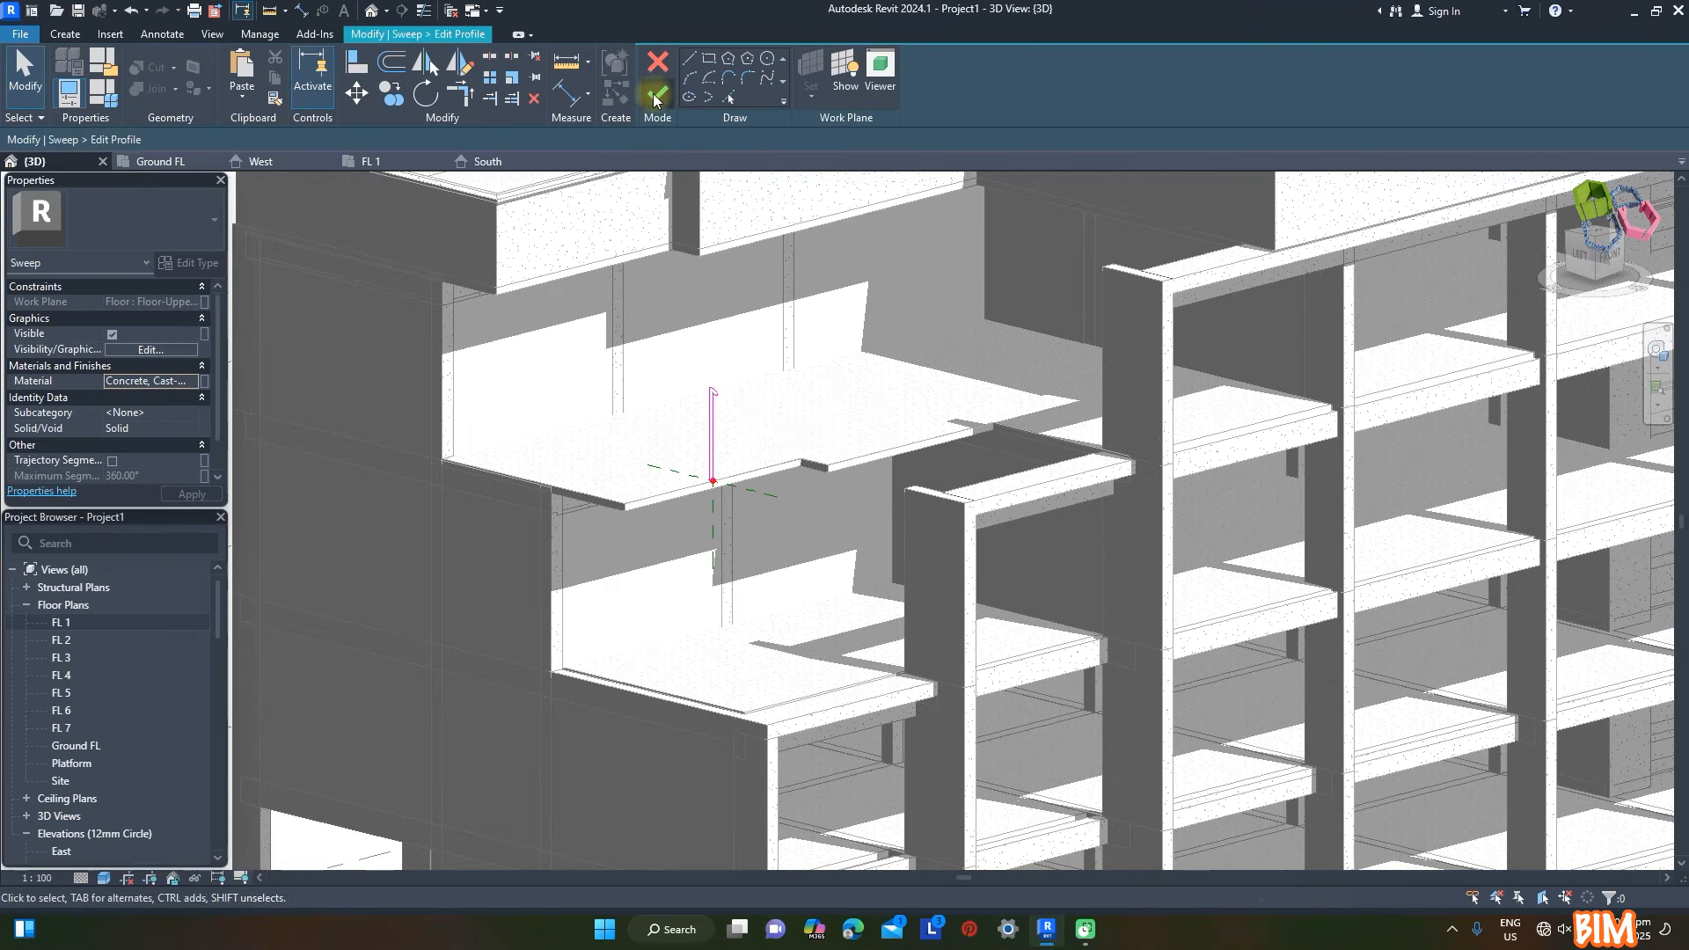
pyautogui.click(655, 97)
pyautogui.click(656, 97)
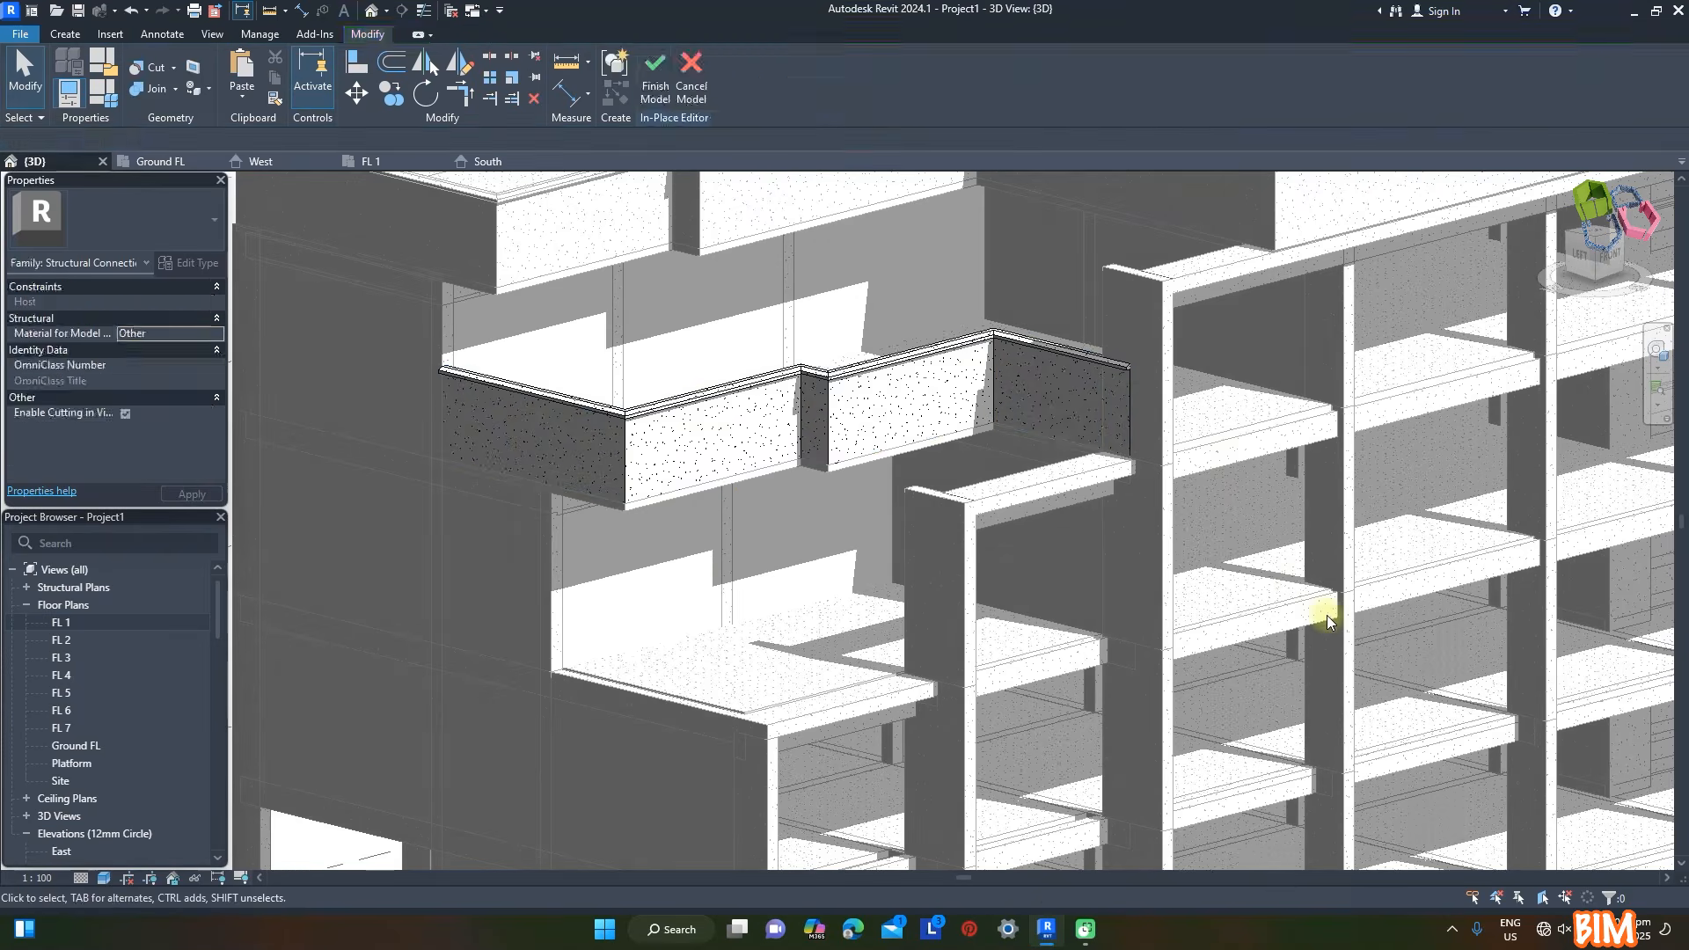
pyautogui.scroll(-2, 1325, 605)
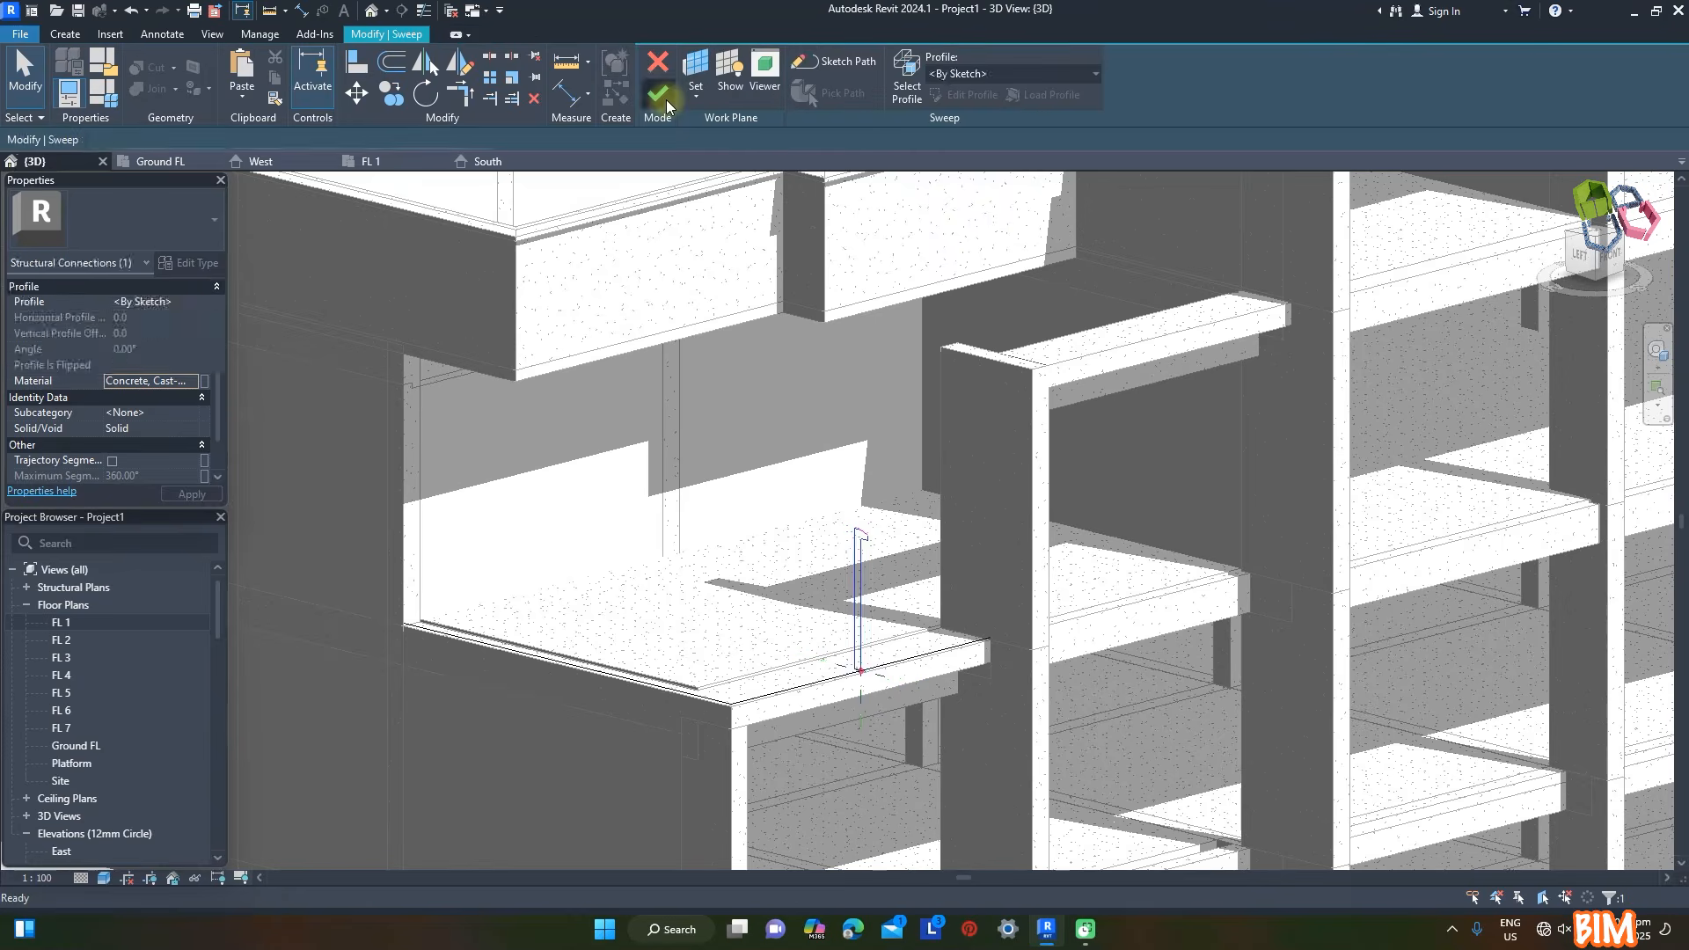
pyautogui.click(666, 99)
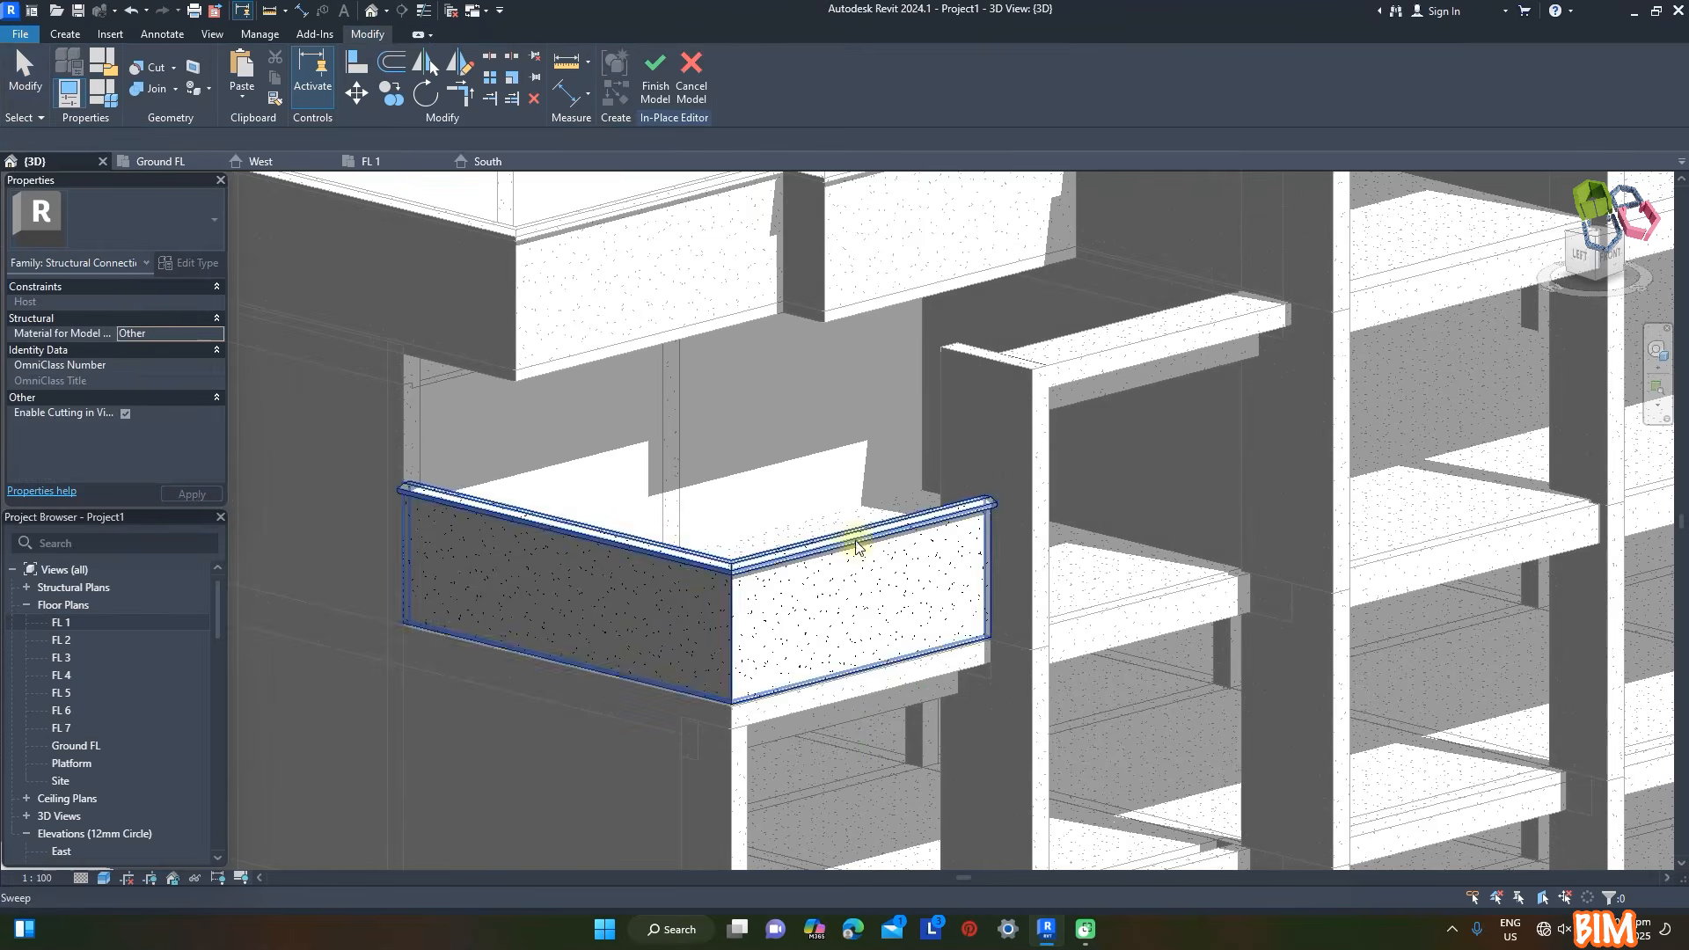
pyautogui.scroll(-3, 776, 392)
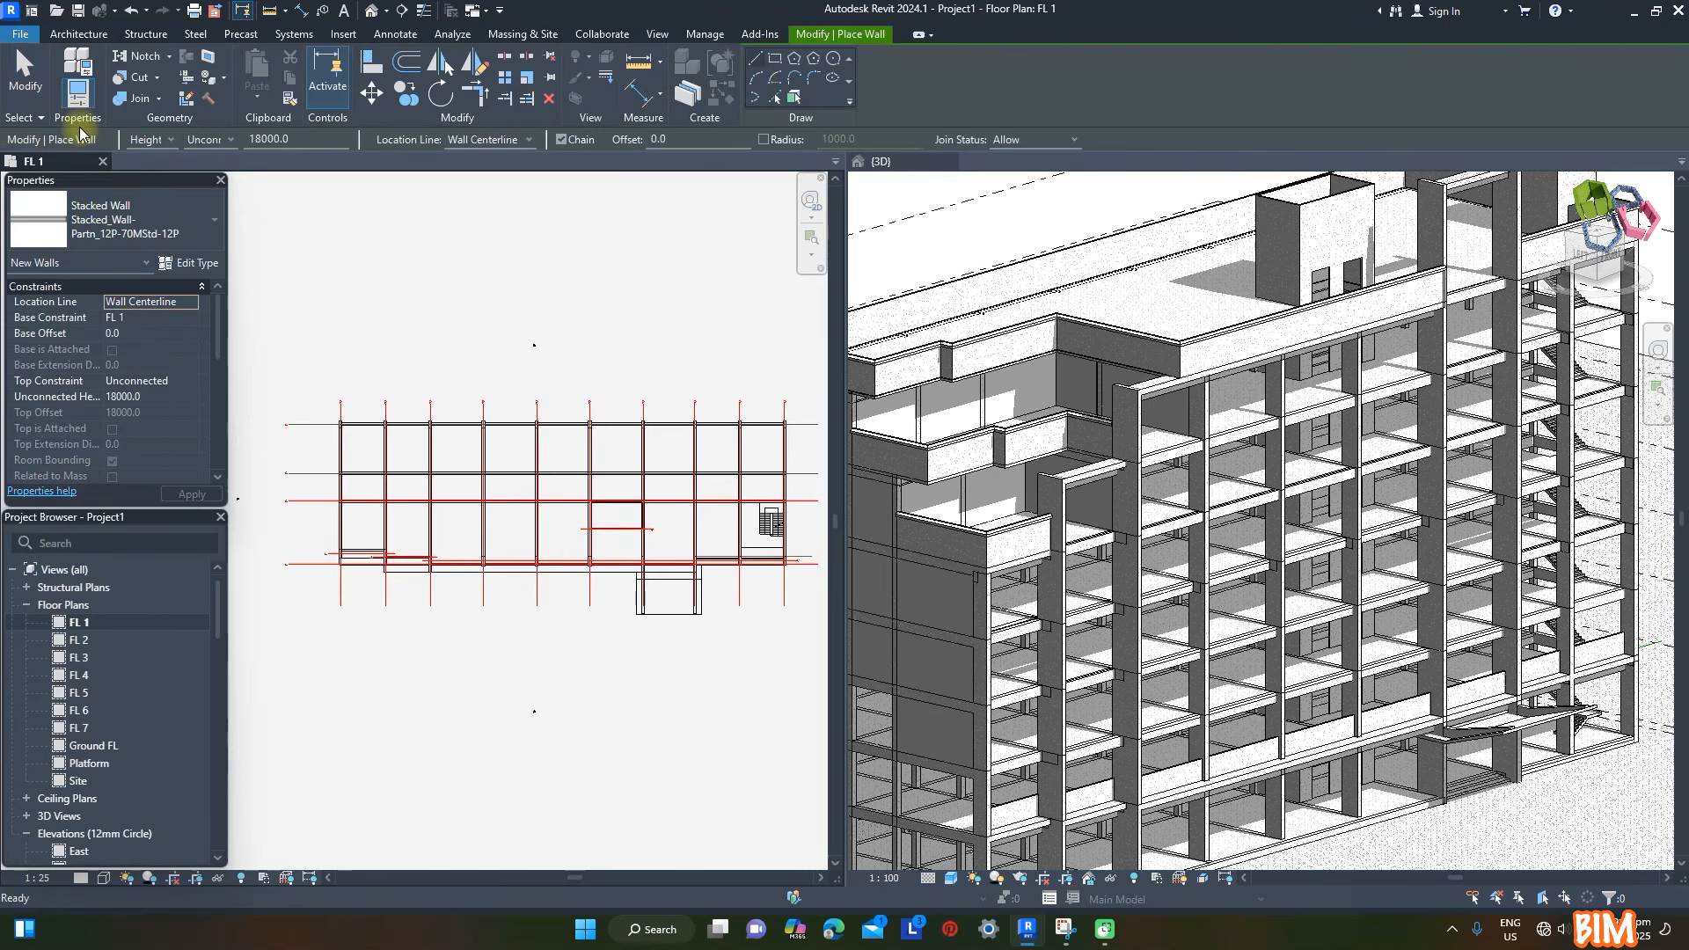
# - Set up a Screen Facade curtain wall on FL 1 with its top constraint up to level FL 5 and a top offset of -400
pyautogui.click(117, 242)
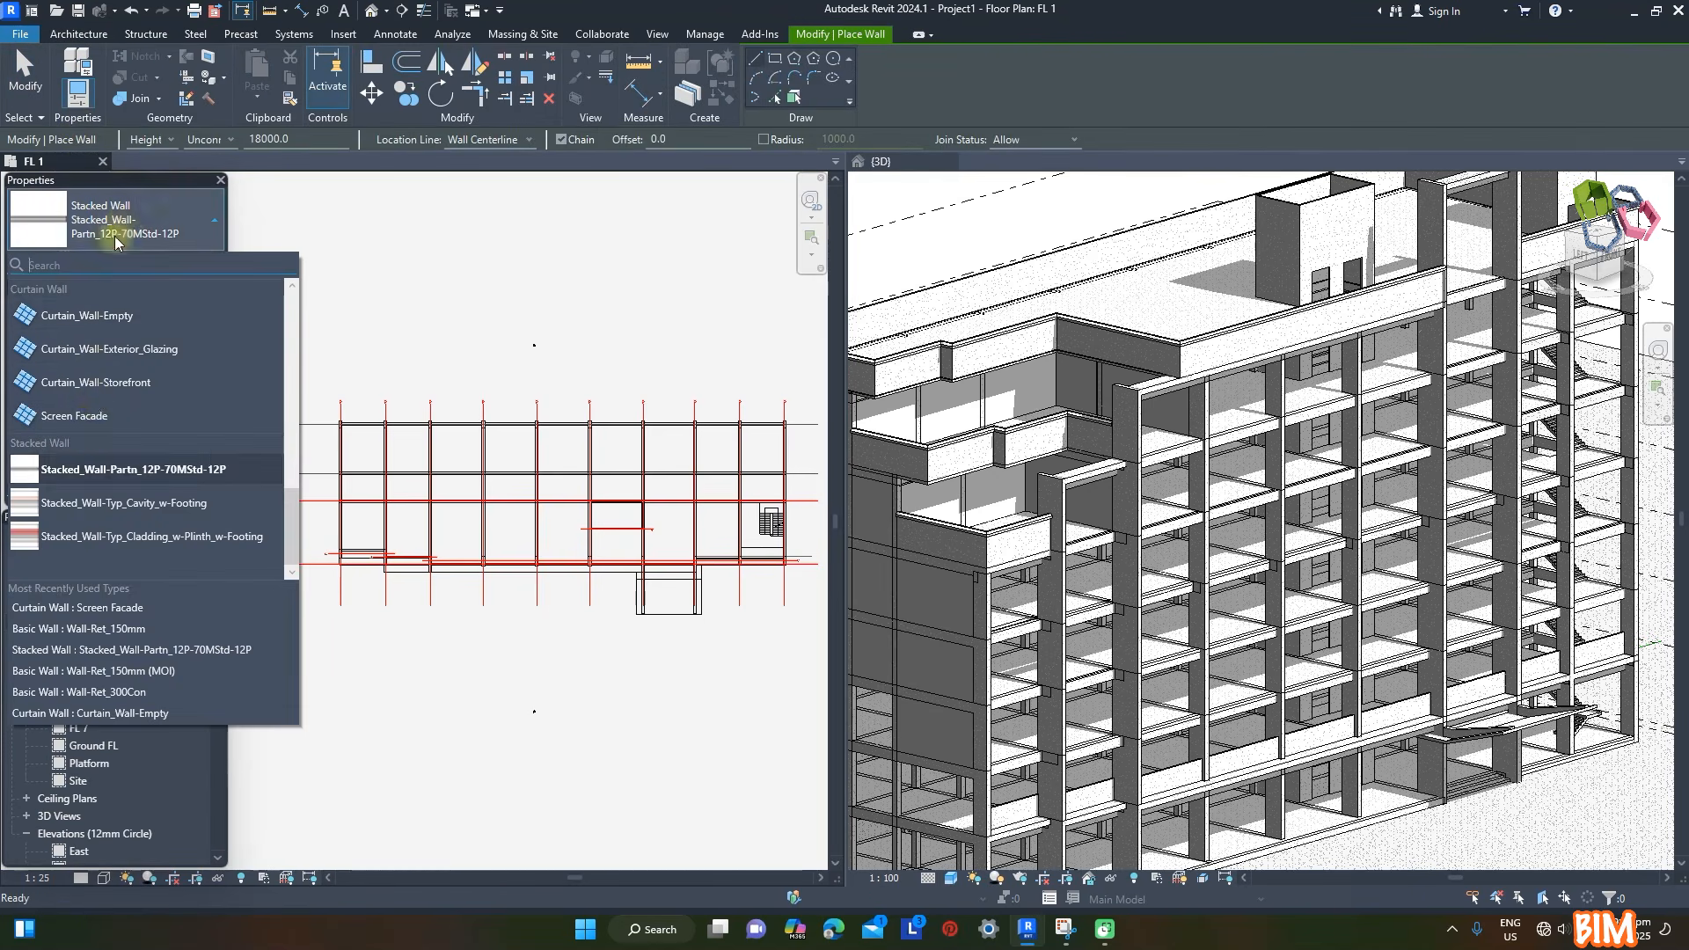
pyautogui.click(80, 418)
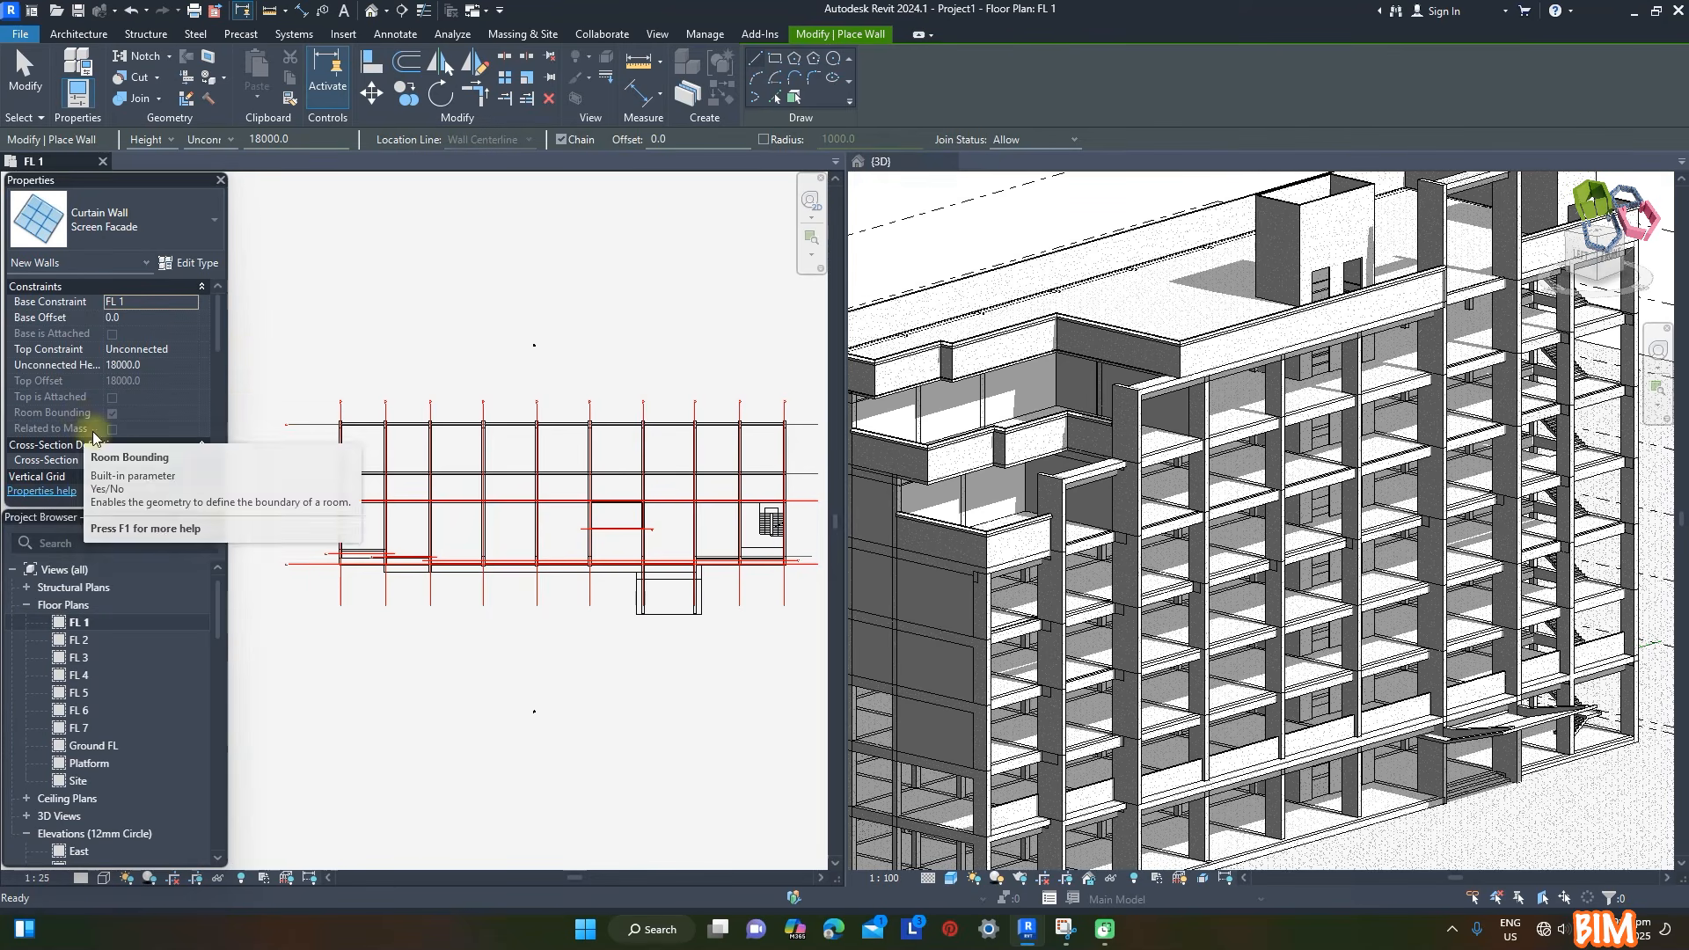
pyautogui.scroll(5, 351, 542)
pyautogui.scroll(1, 350, 543)
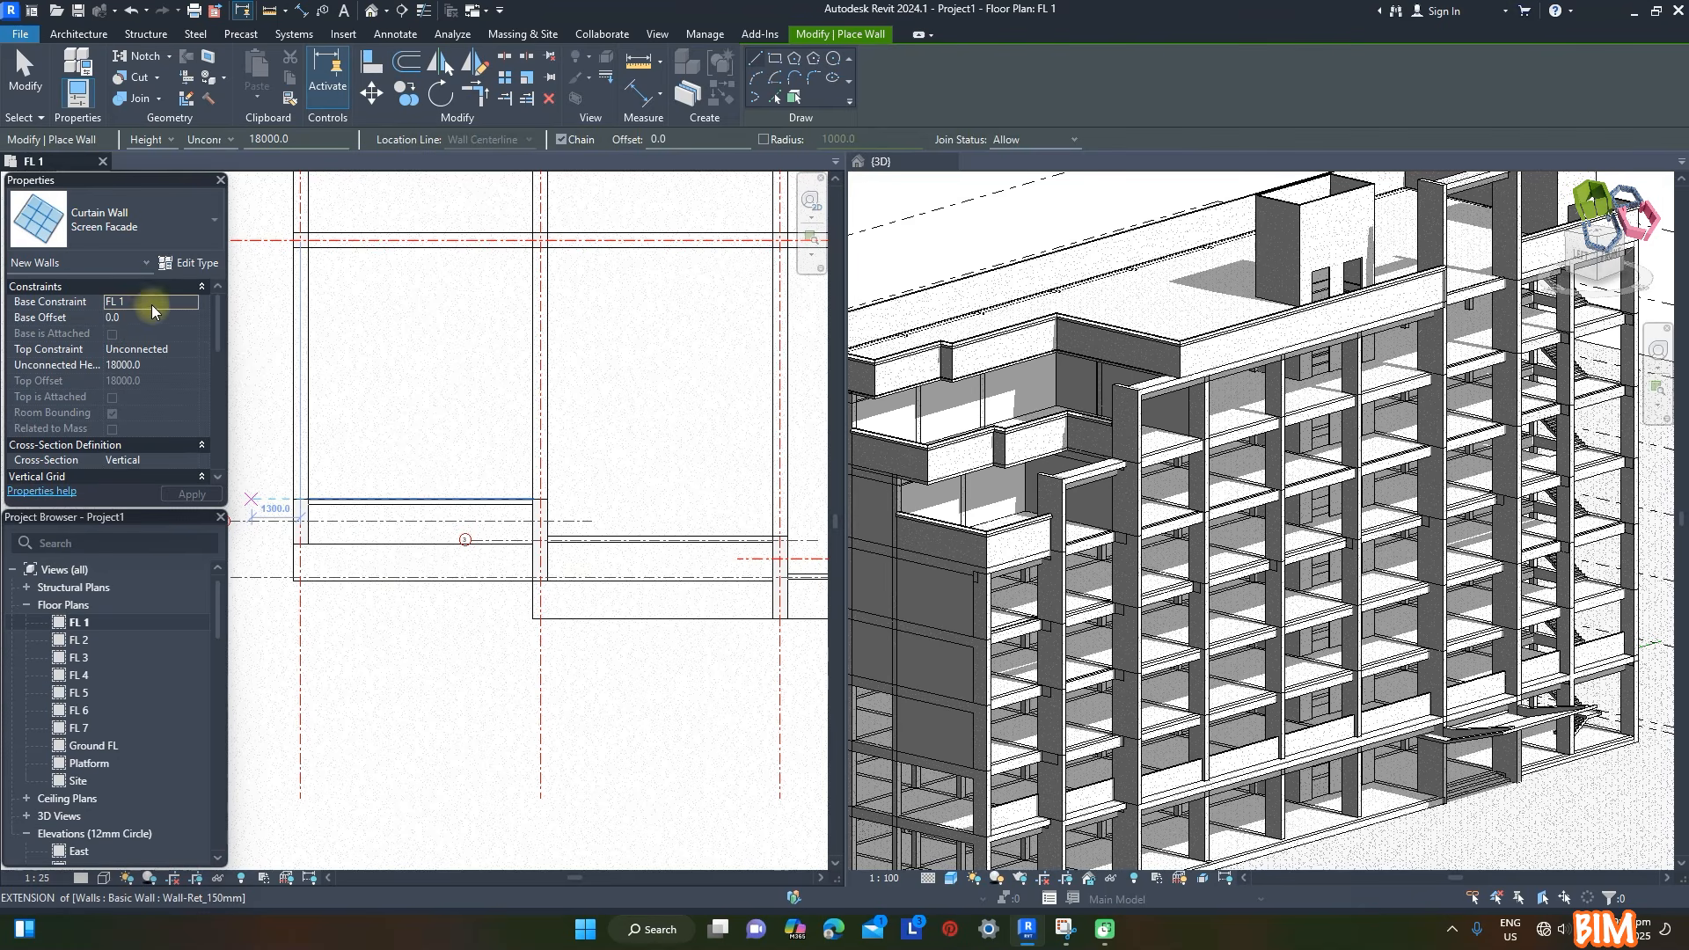
pyautogui.click(141, 349)
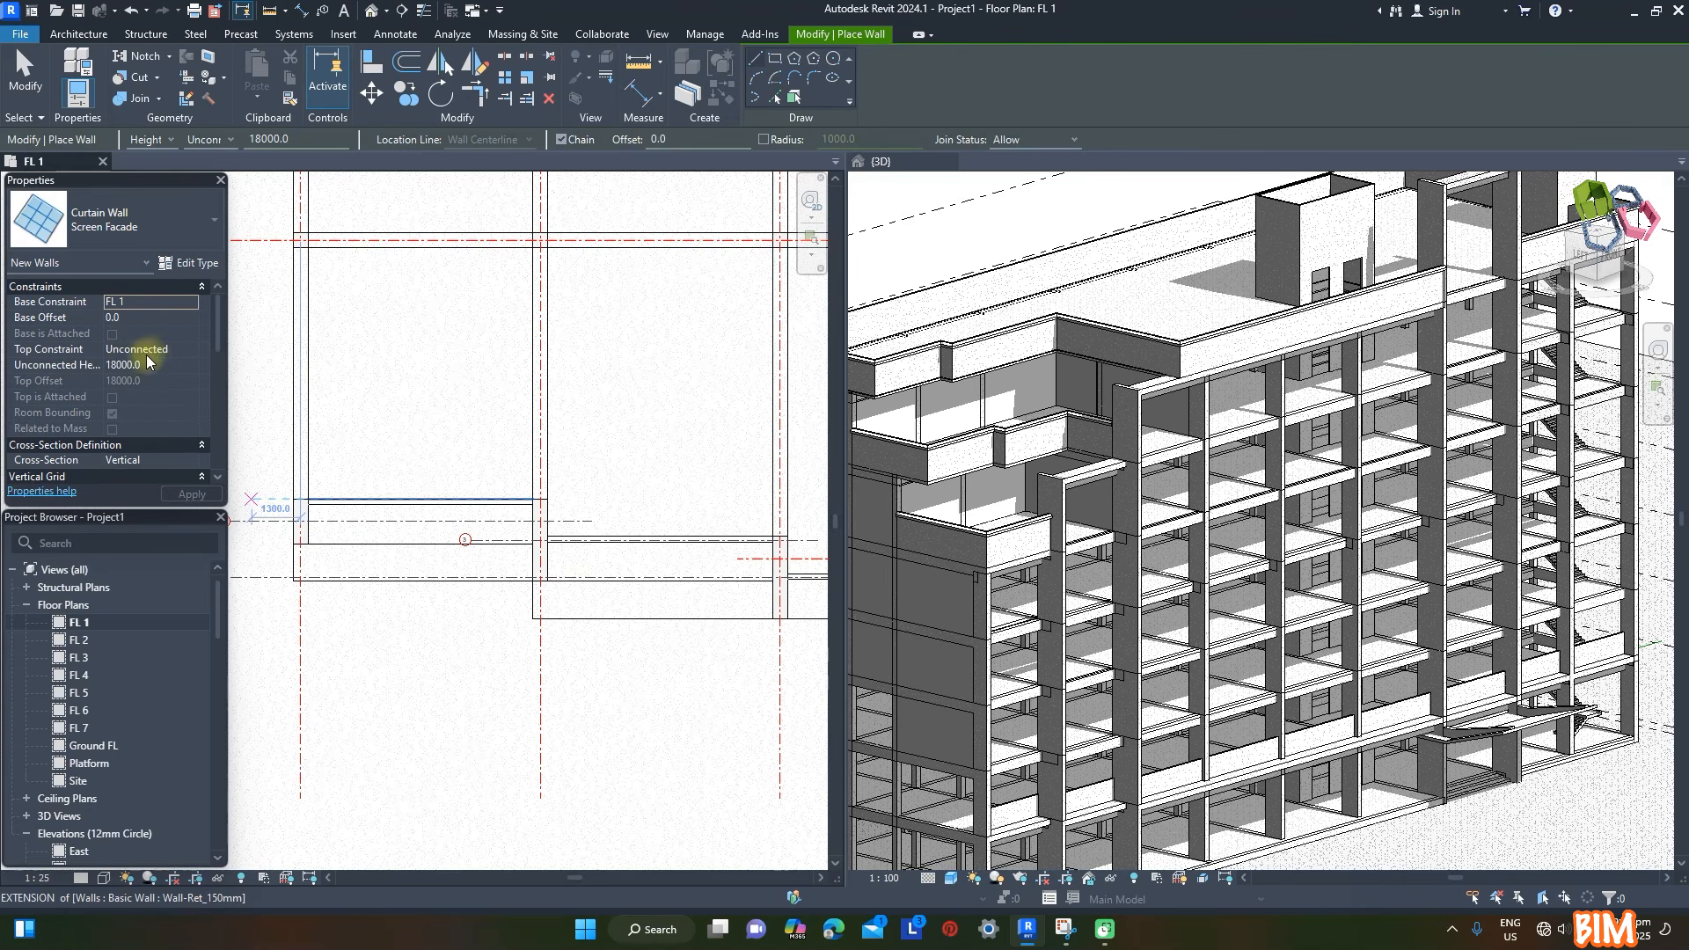
pyautogui.click(194, 350)
pyautogui.scroll(-1, 186, 408)
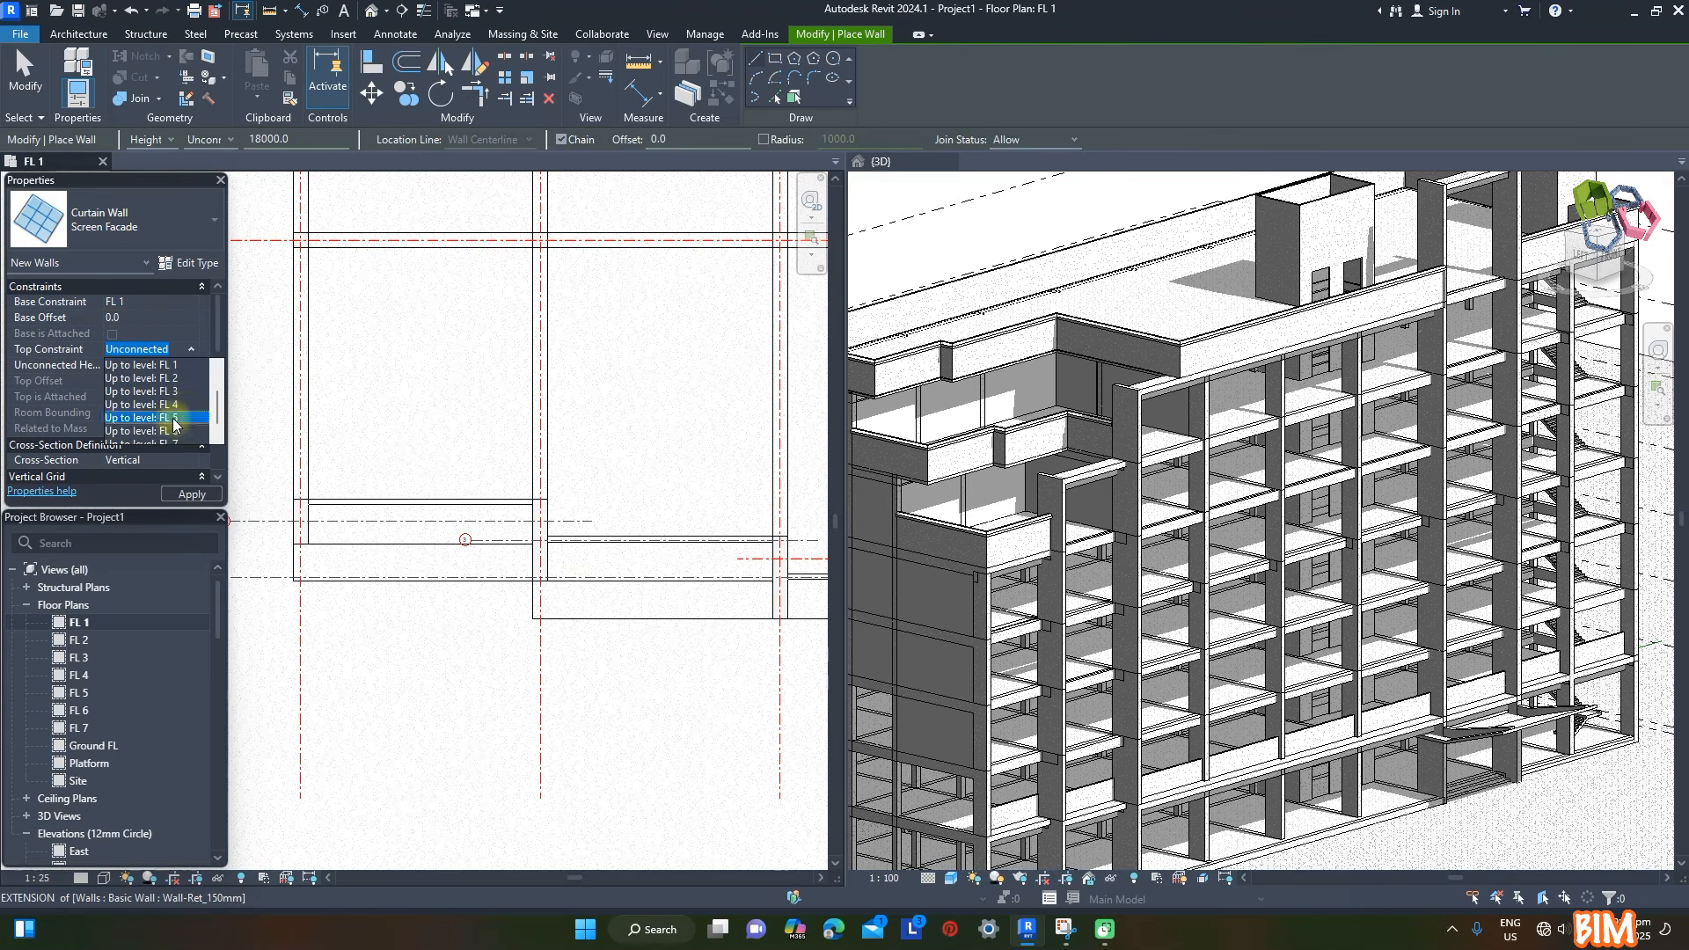
pyautogui.click(182, 421)
pyautogui.click(151, 378)
pyautogui.write('-4')
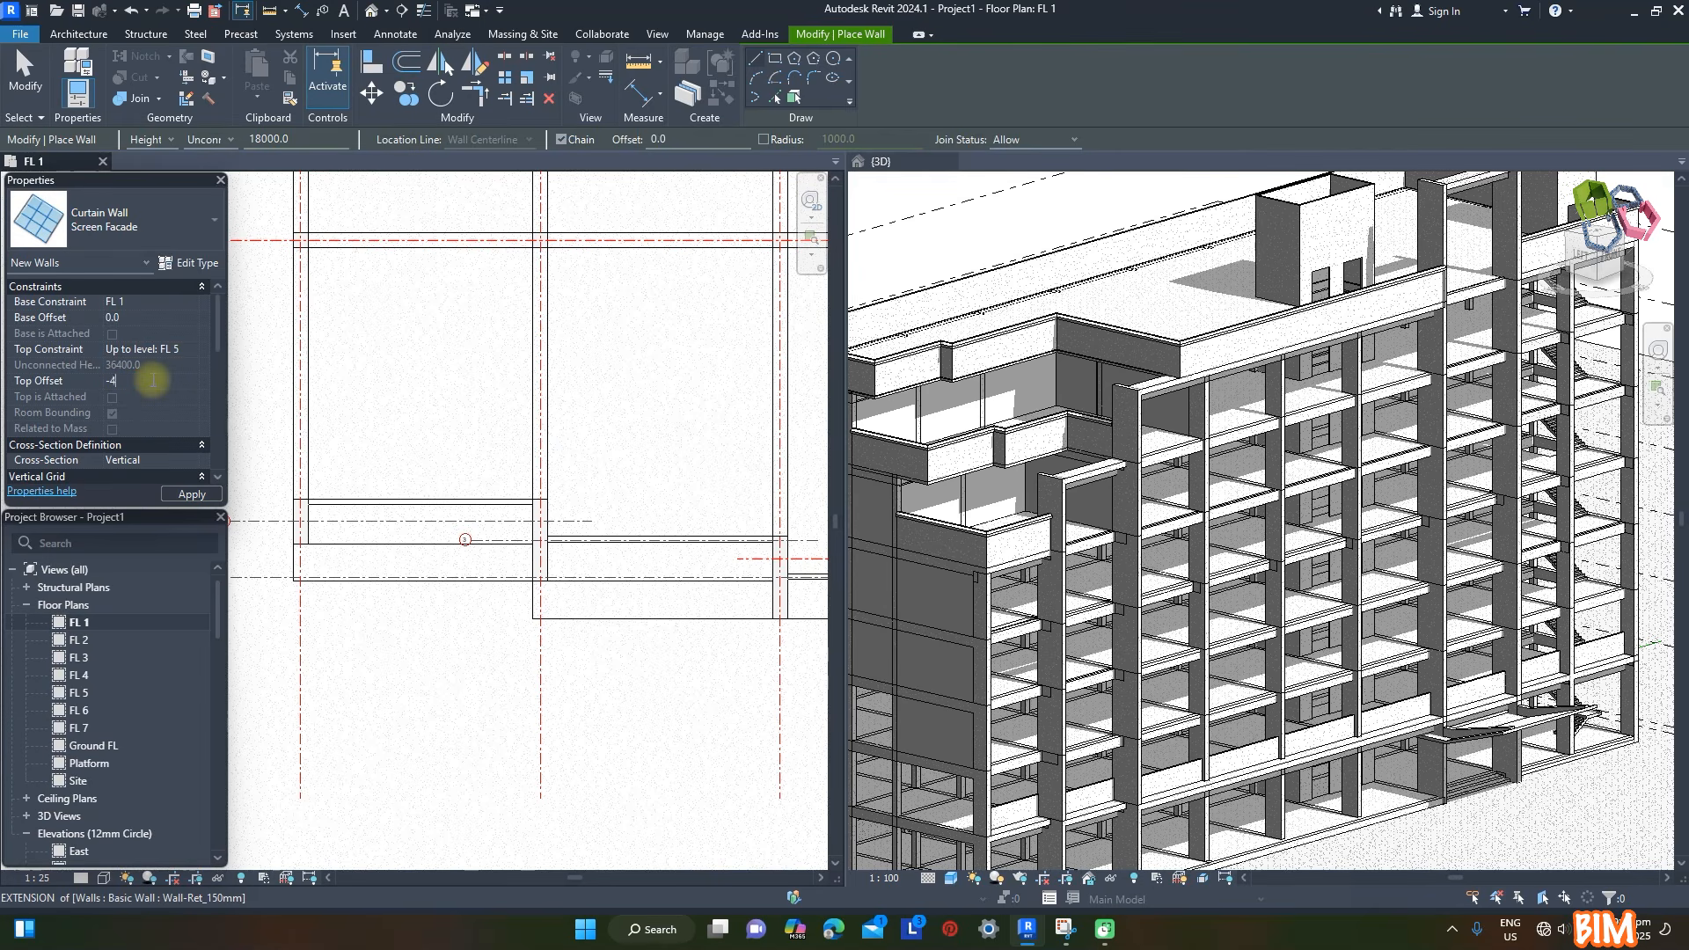
pyautogui.click(190, 494)
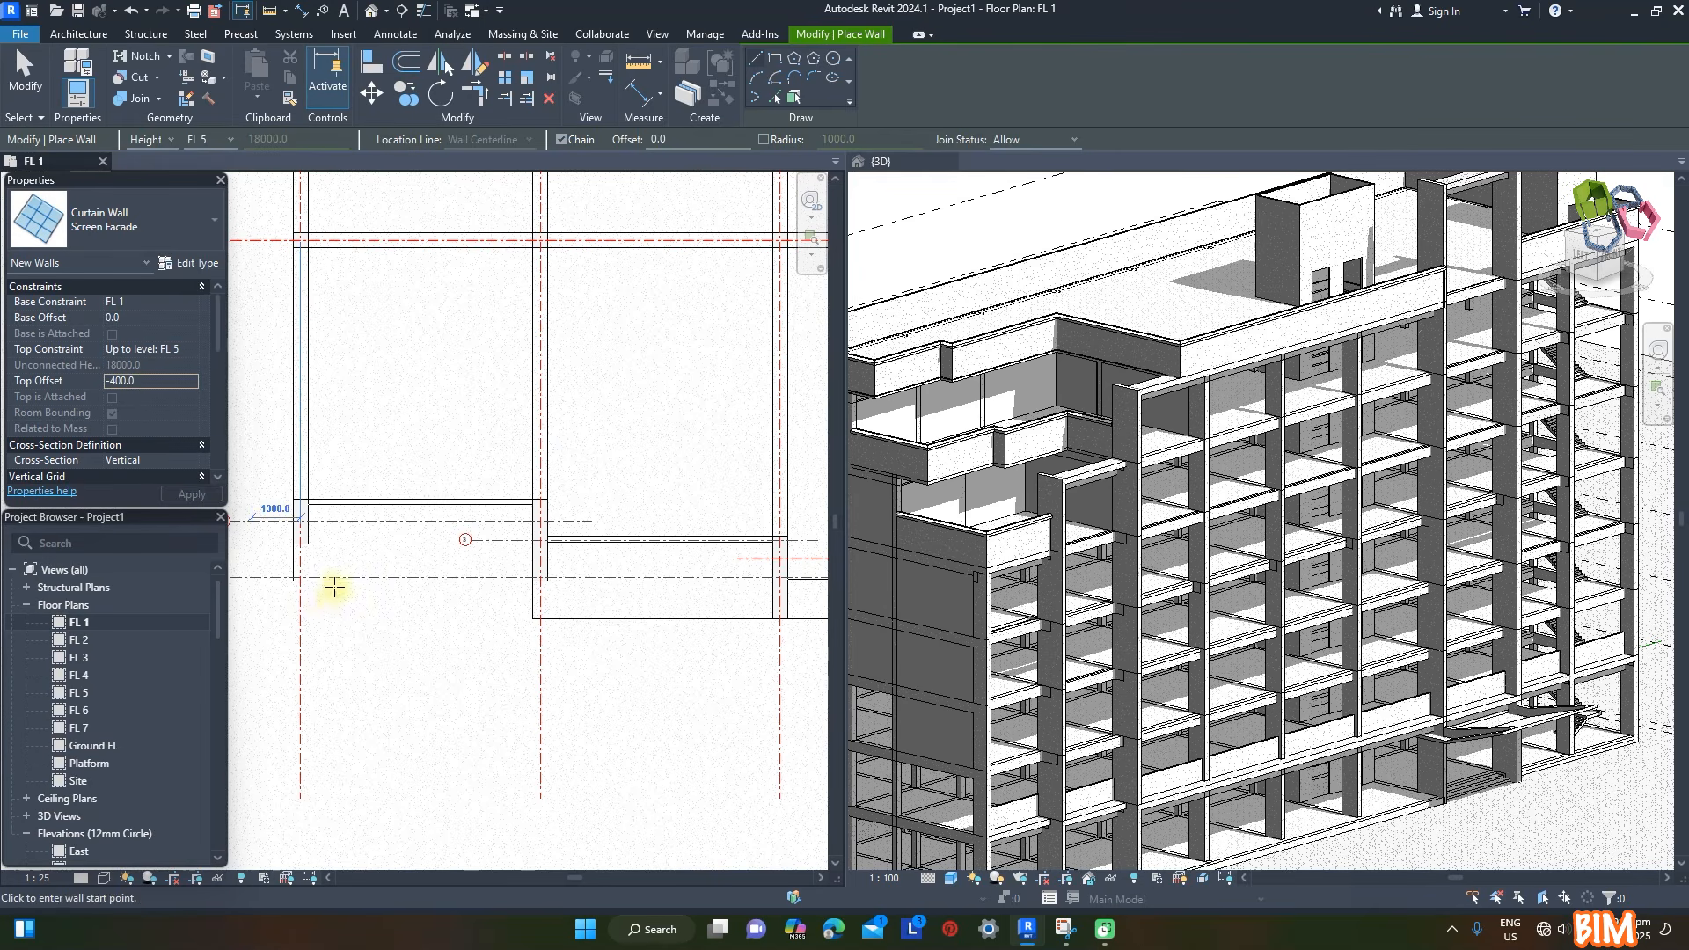
# - Draw the Screen Facade wall 6000 mm long between the two corner-bay columns on the FL 1 plan and flip its orientation
pyautogui.scroll(3, 334, 591)
pyautogui.click(287, 513)
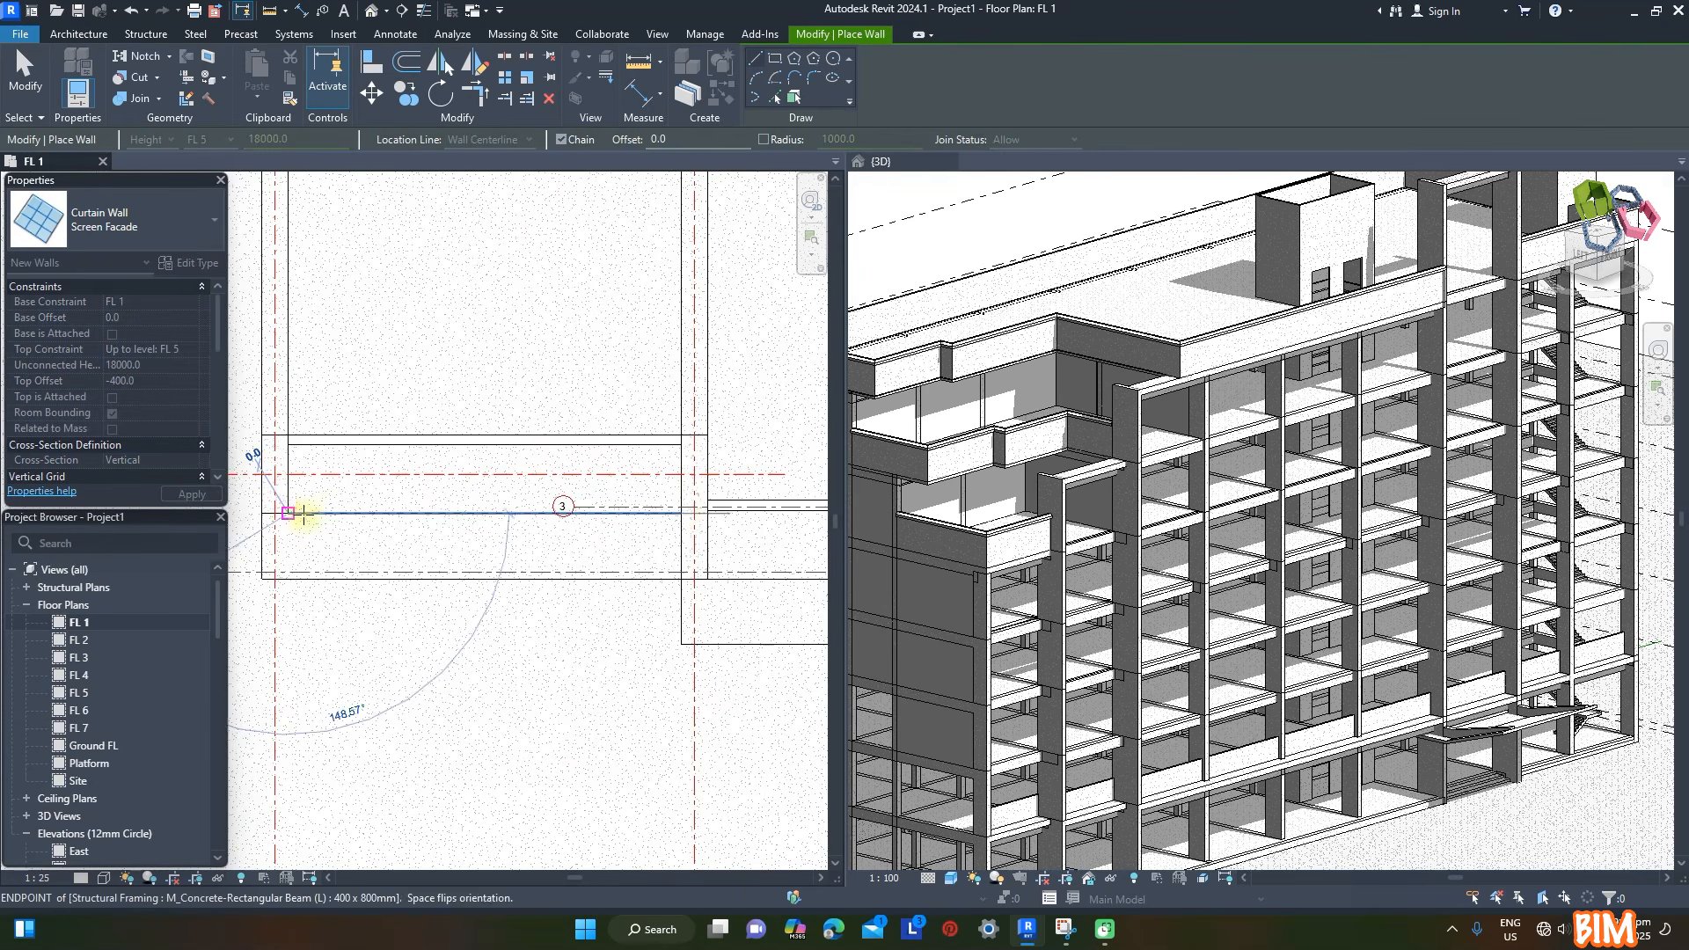
pyautogui.click(680, 512)
pyautogui.press('Escape')
pyautogui.press('Escape')
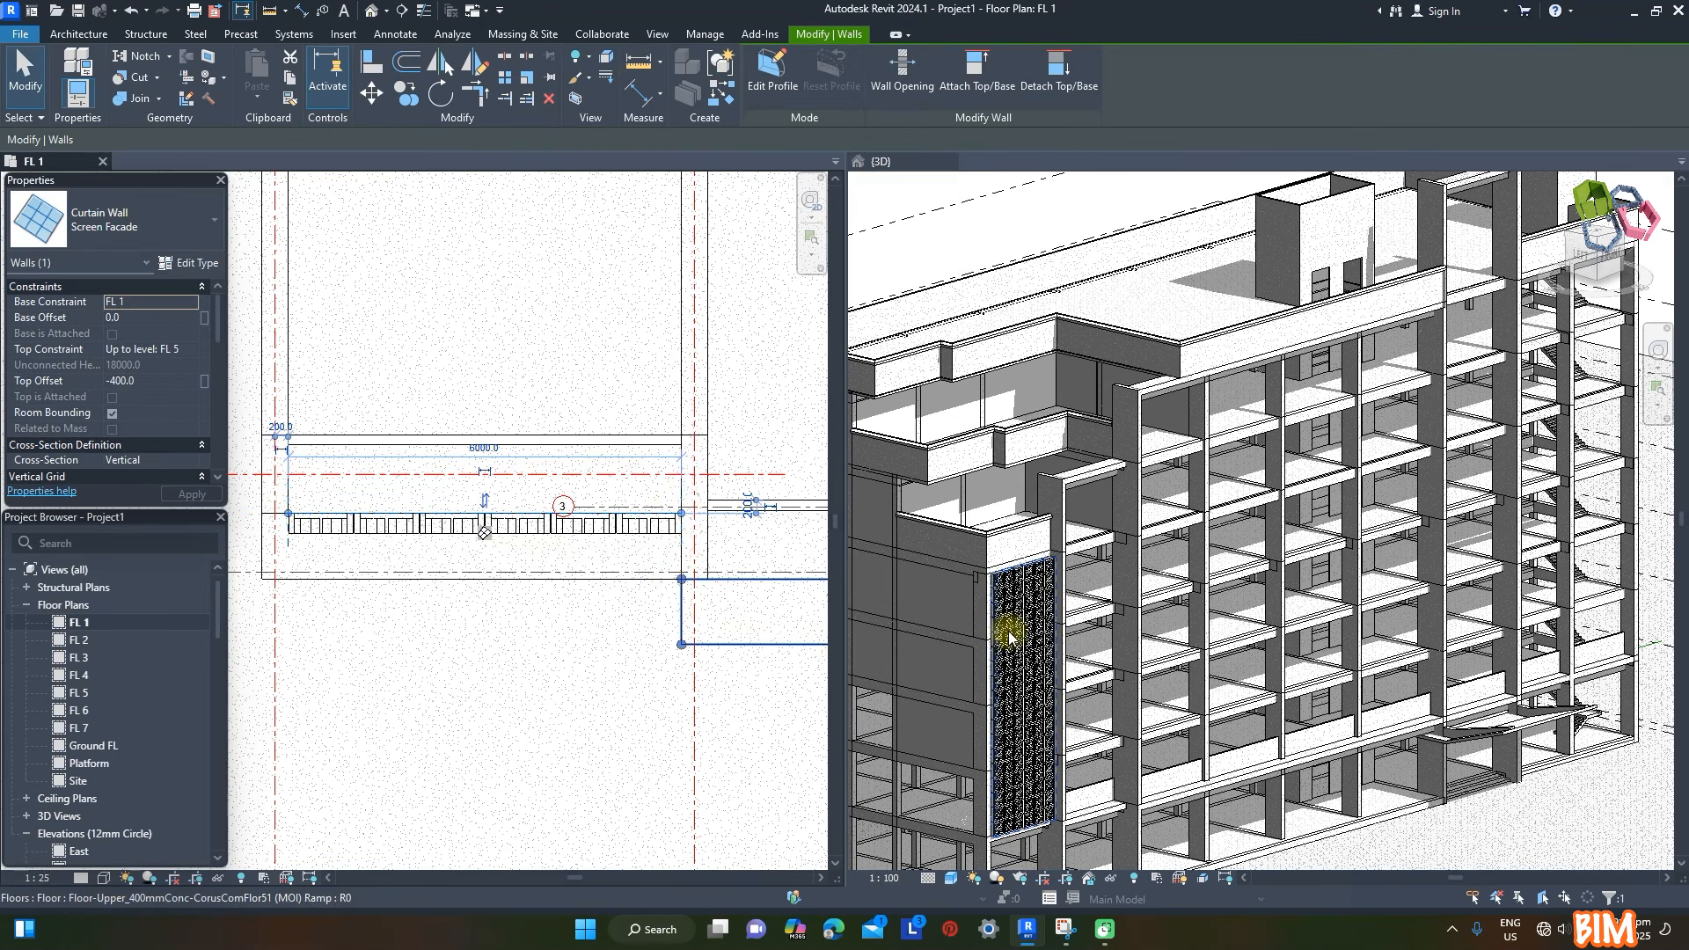
pyautogui.click(486, 501)
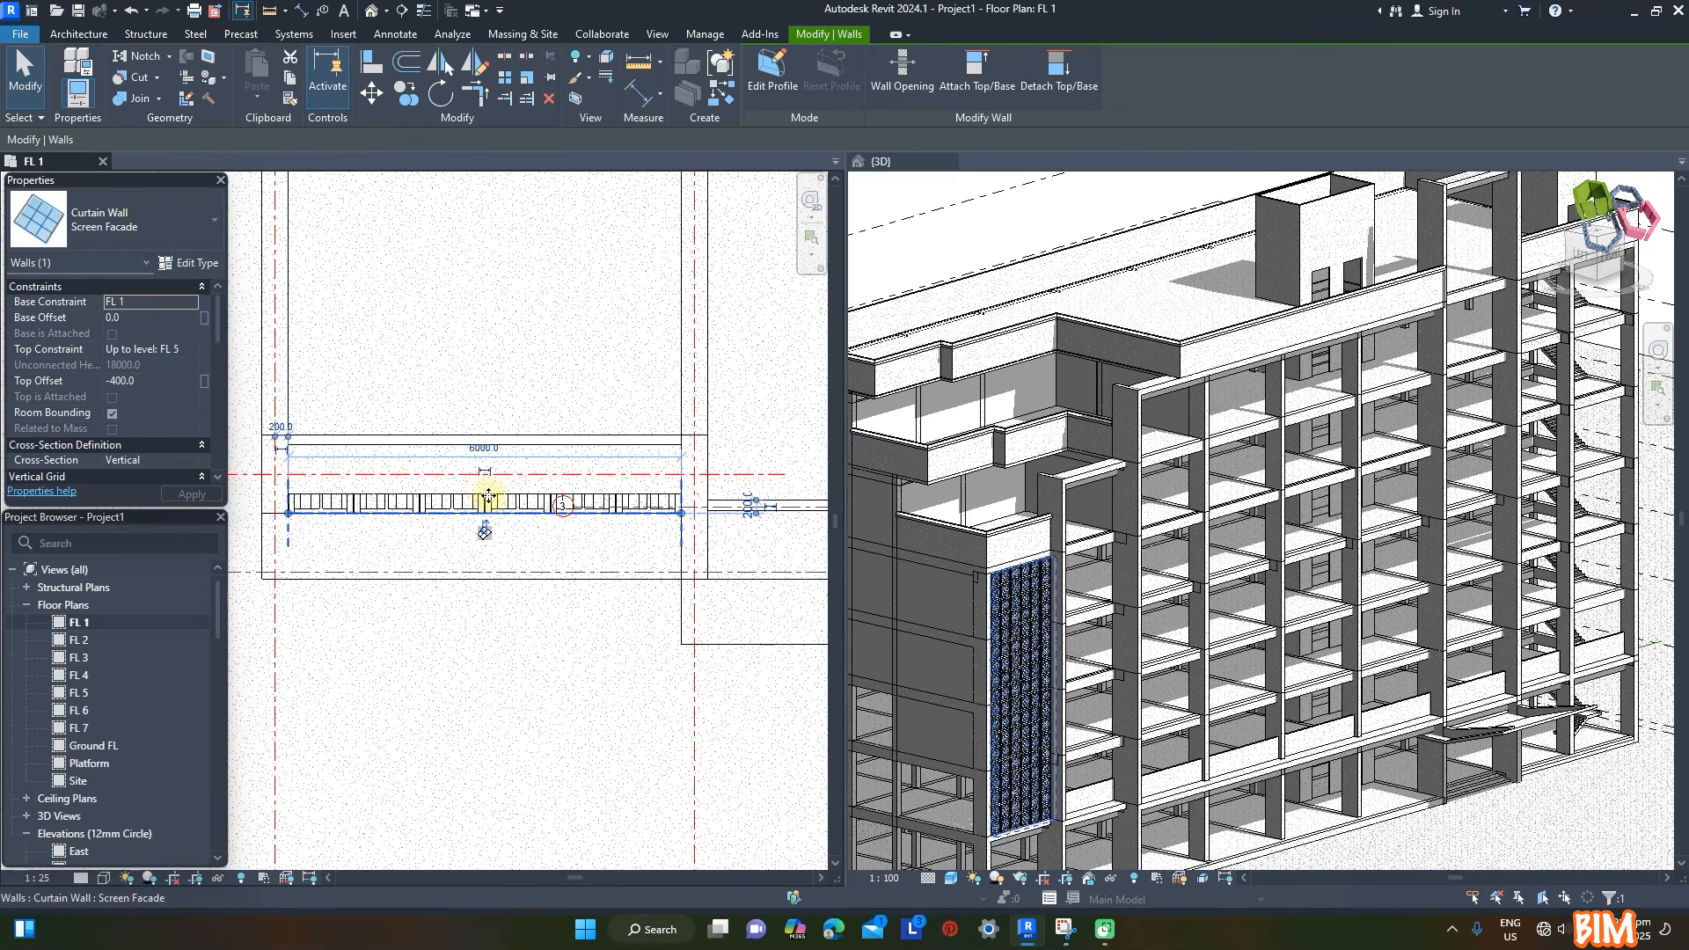
# - Draw a Screen Facade wall from FL 1 up to level FL 6 between the columns of the next bay
pyautogui.press('Escape')
pyautogui.scroll(-5, 366, 460)
pyautogui.scroll(3, 547, 445)
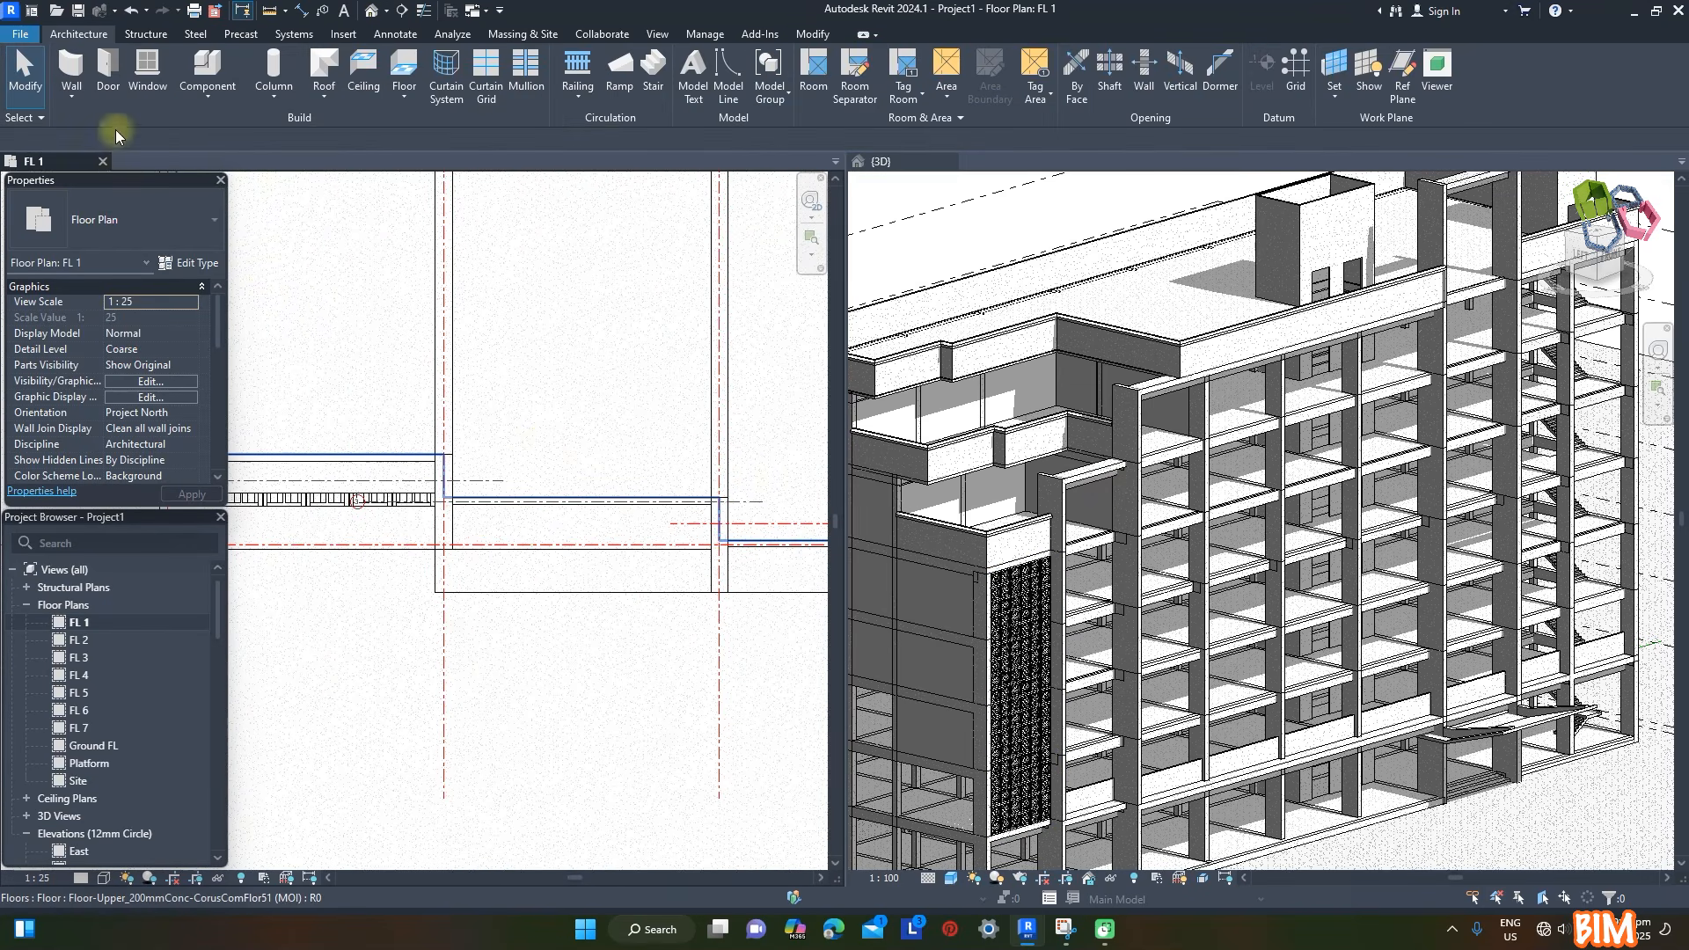
pyautogui.press('w')
pyautogui.press('a')
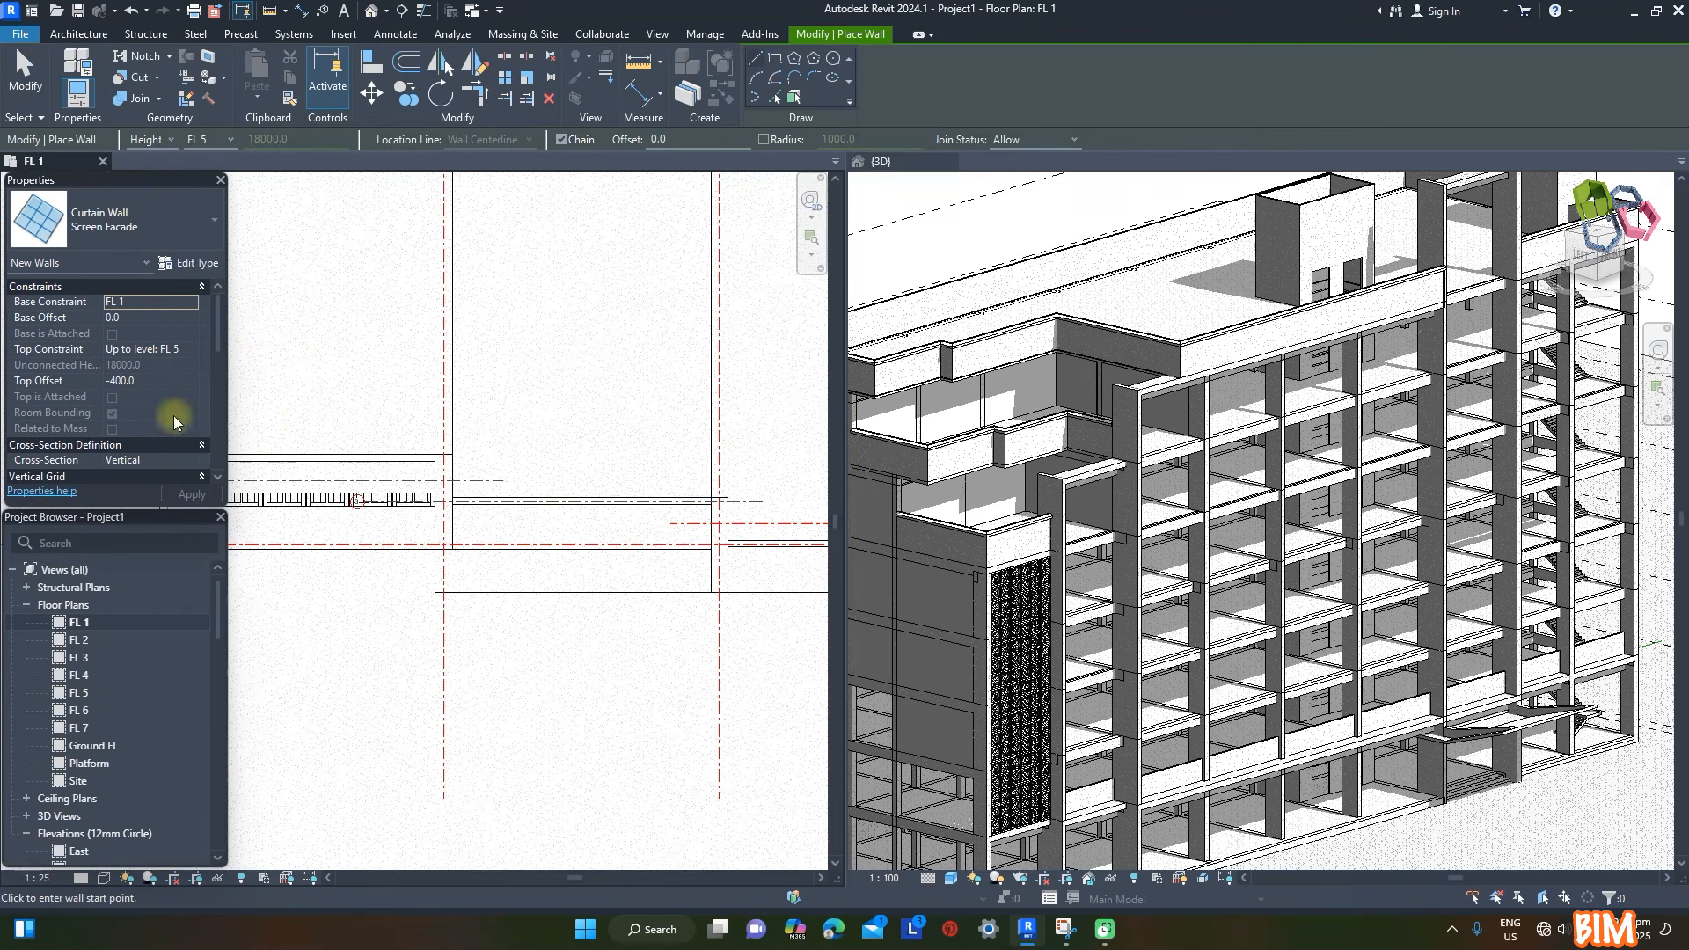
pyautogui.click(190, 350)
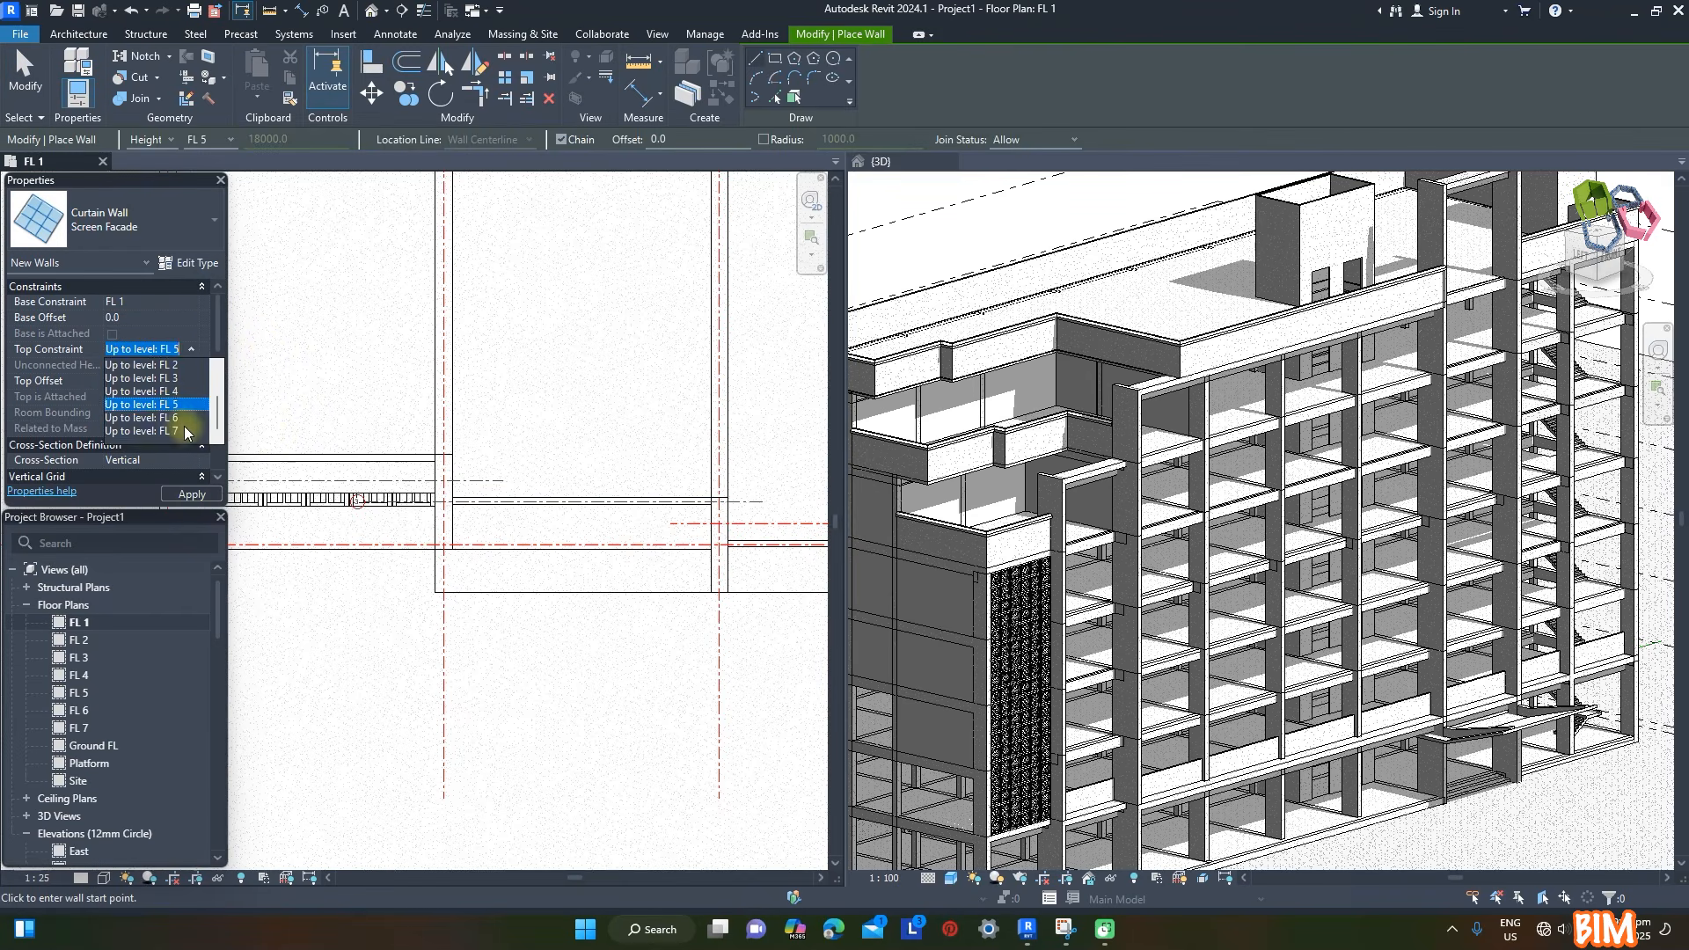
pyautogui.click(179, 419)
pyautogui.click(444, 546)
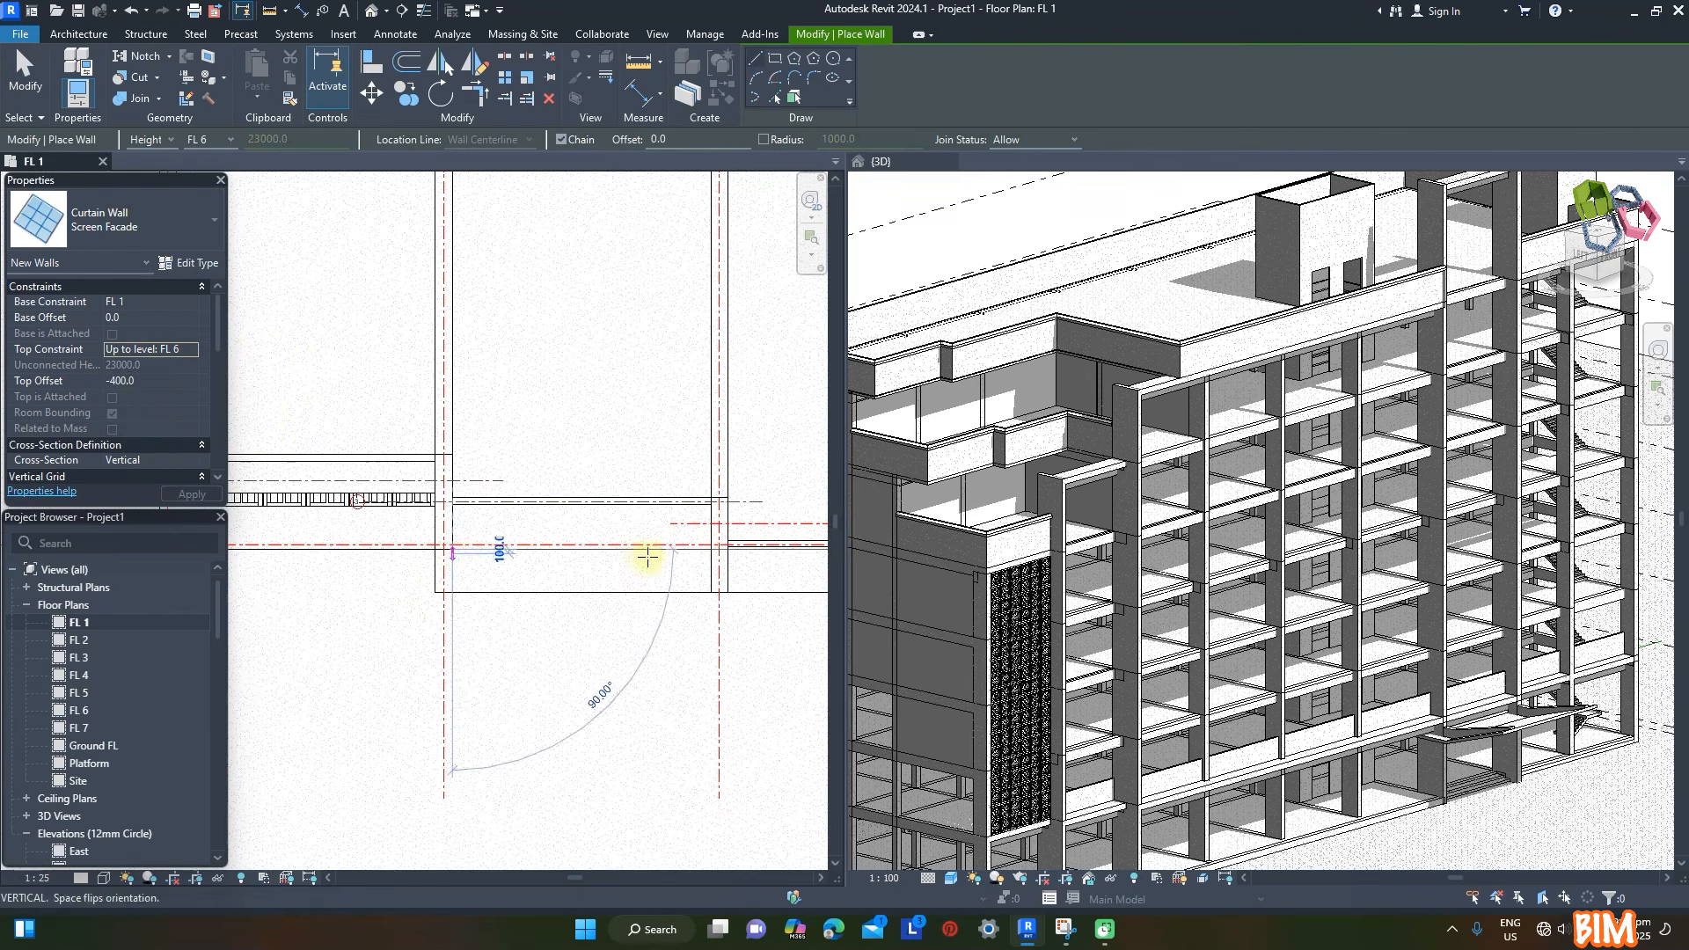
pyautogui.click(712, 547)
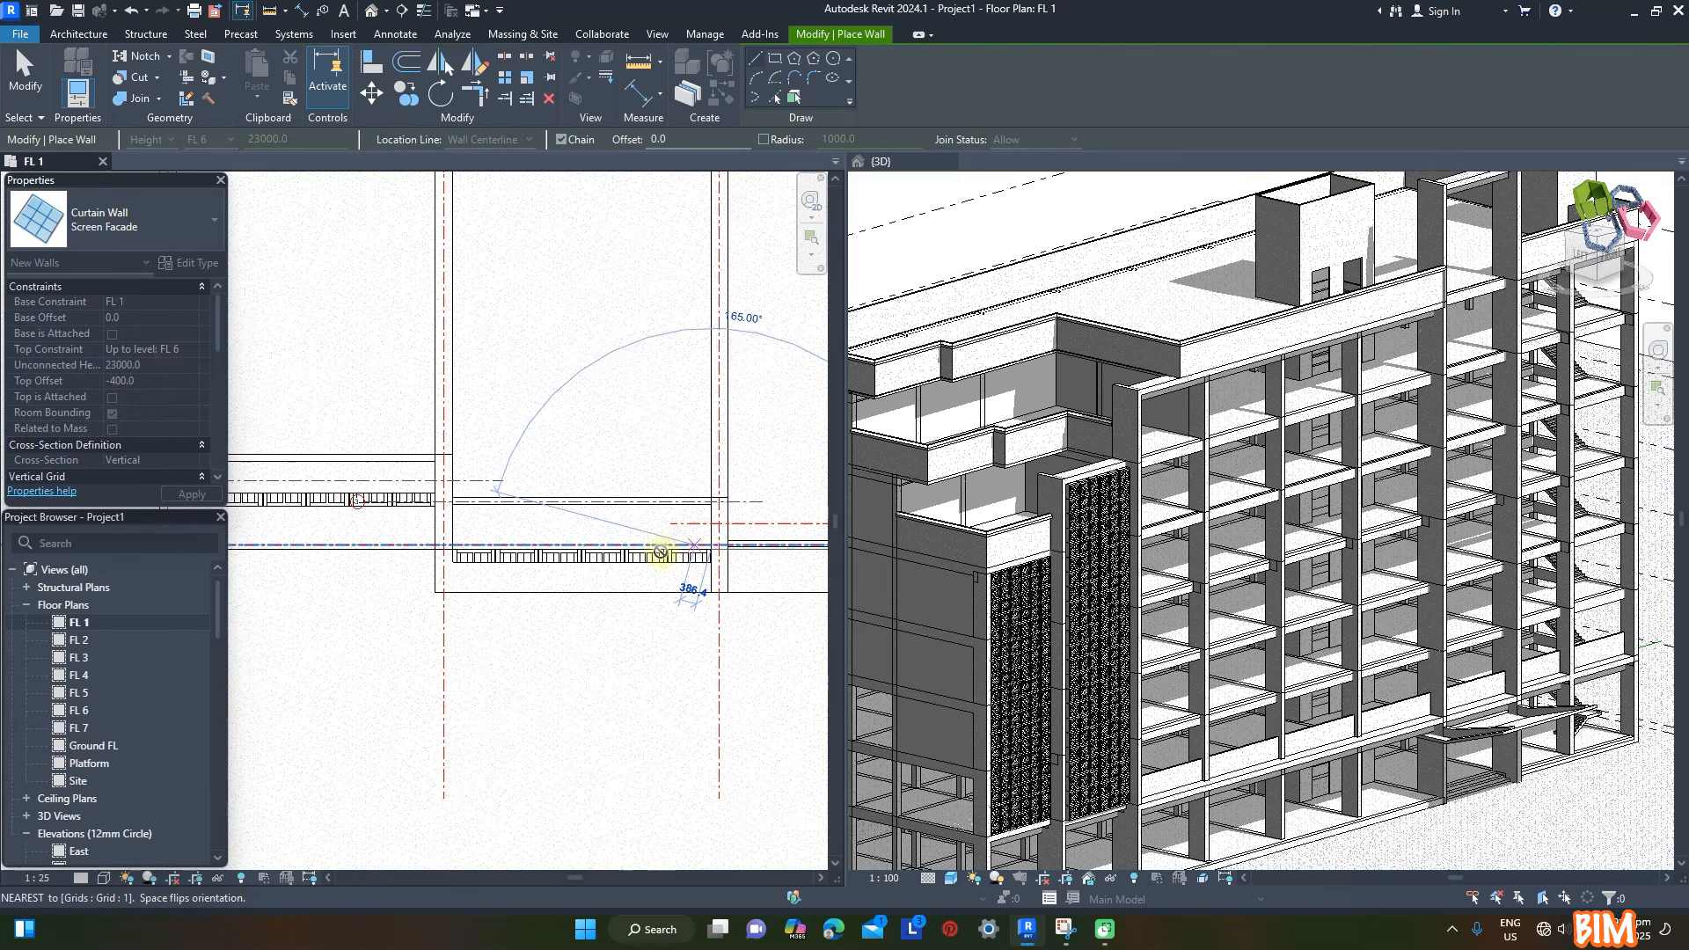
pyautogui.press('Escape')
pyautogui.press('Escape')
# - Draw a Screen Facade wall 30000 mm long along the main facade edge, constrained up to level FL 7, and flip its orientation
pyautogui.scroll(-5, 491, 395)
pyautogui.click(71, 79)
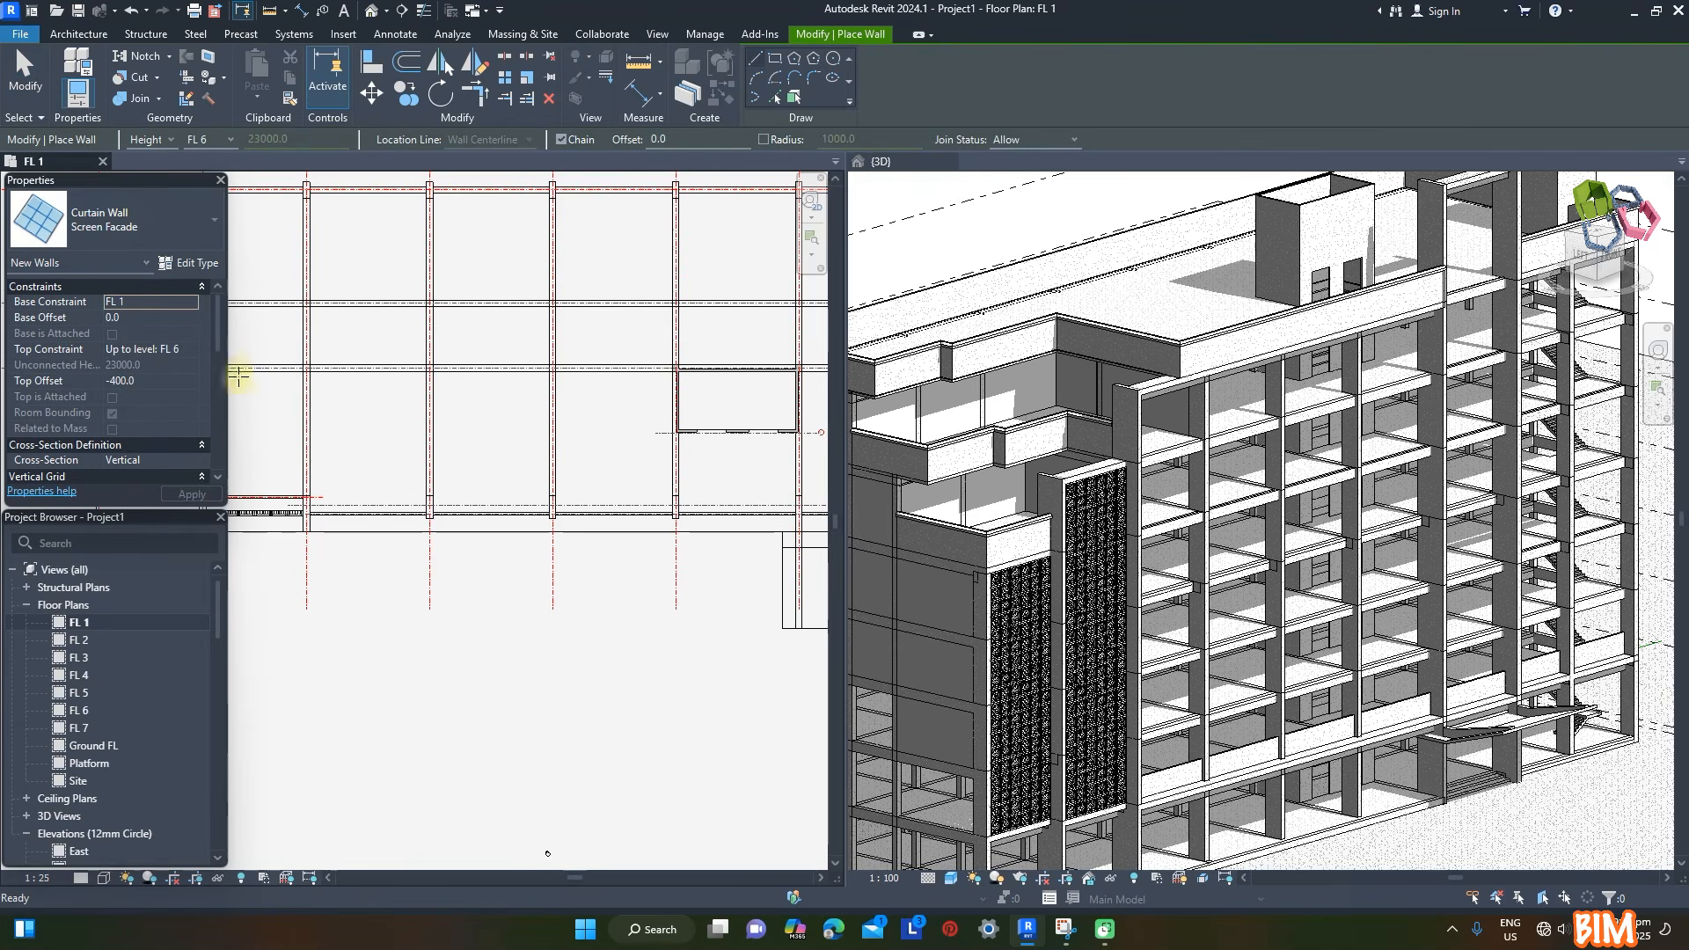
pyautogui.click(154, 349)
pyautogui.click(204, 349)
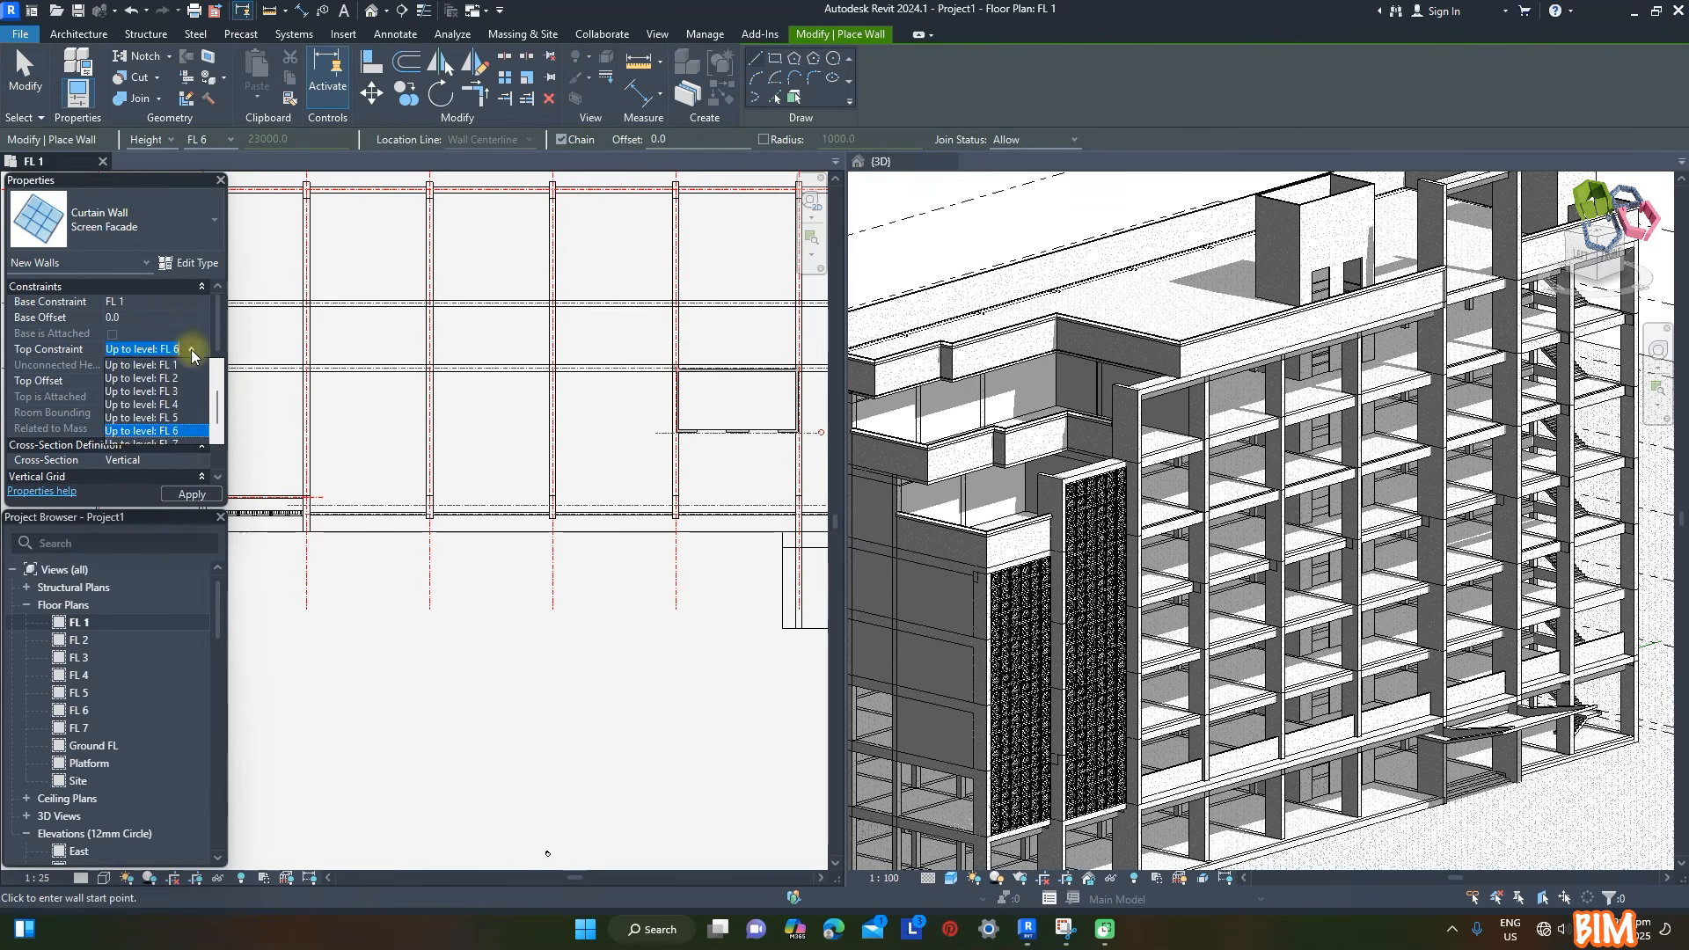
pyautogui.click(170, 431)
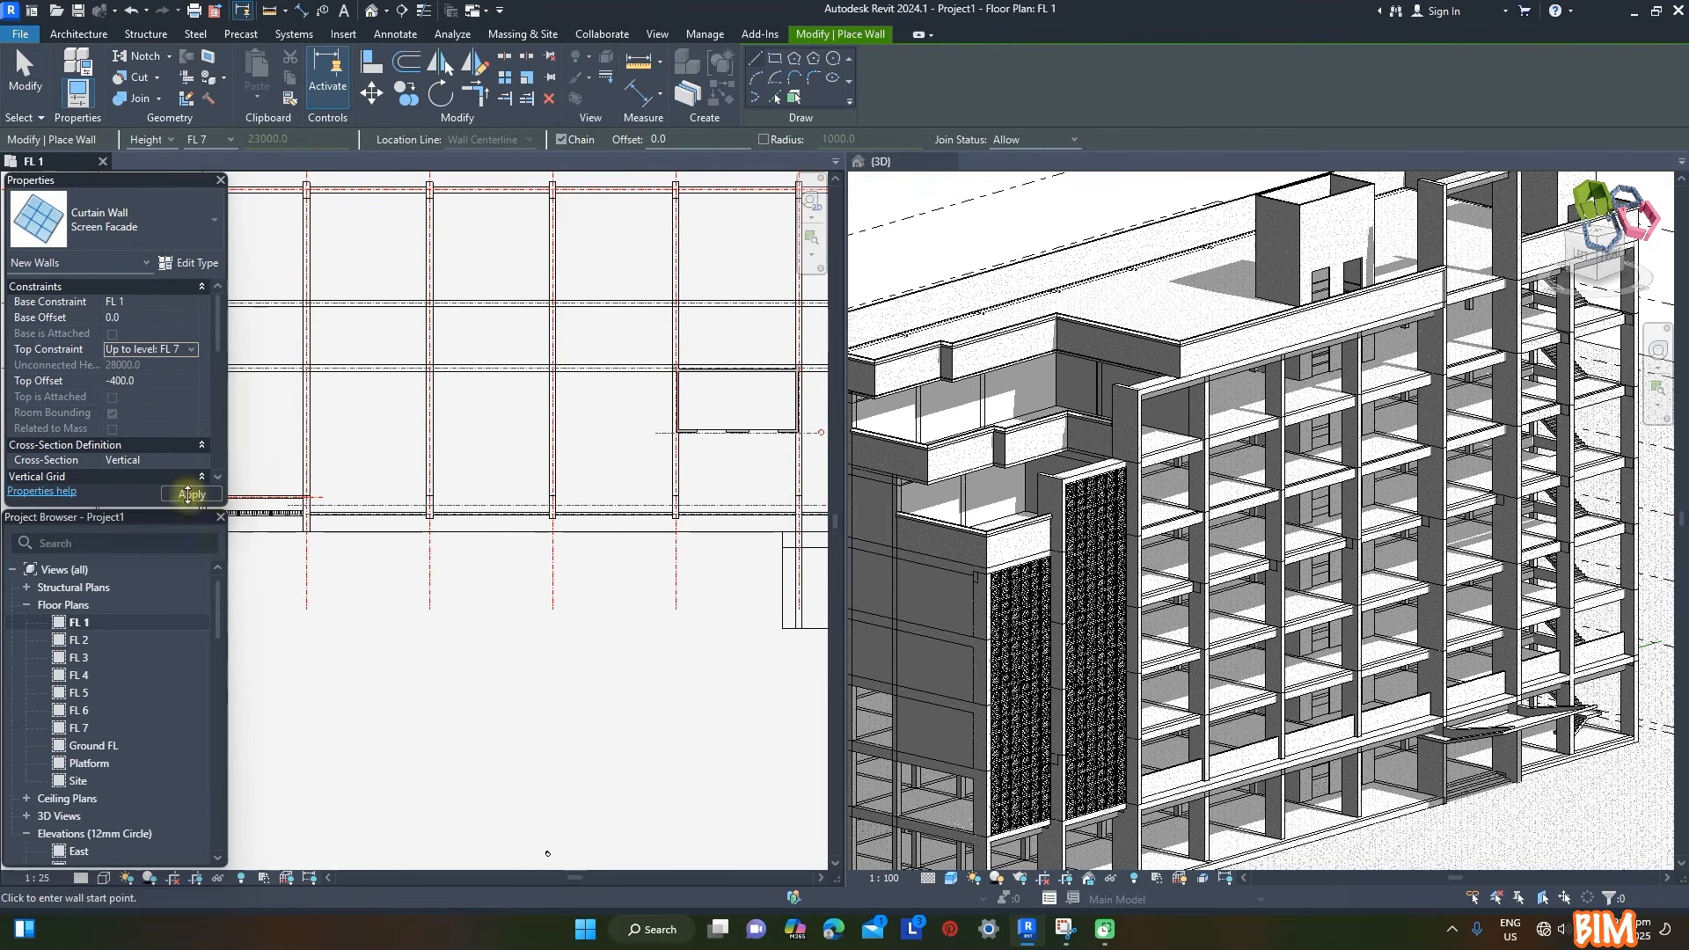
pyautogui.scroll(3, 321, 528)
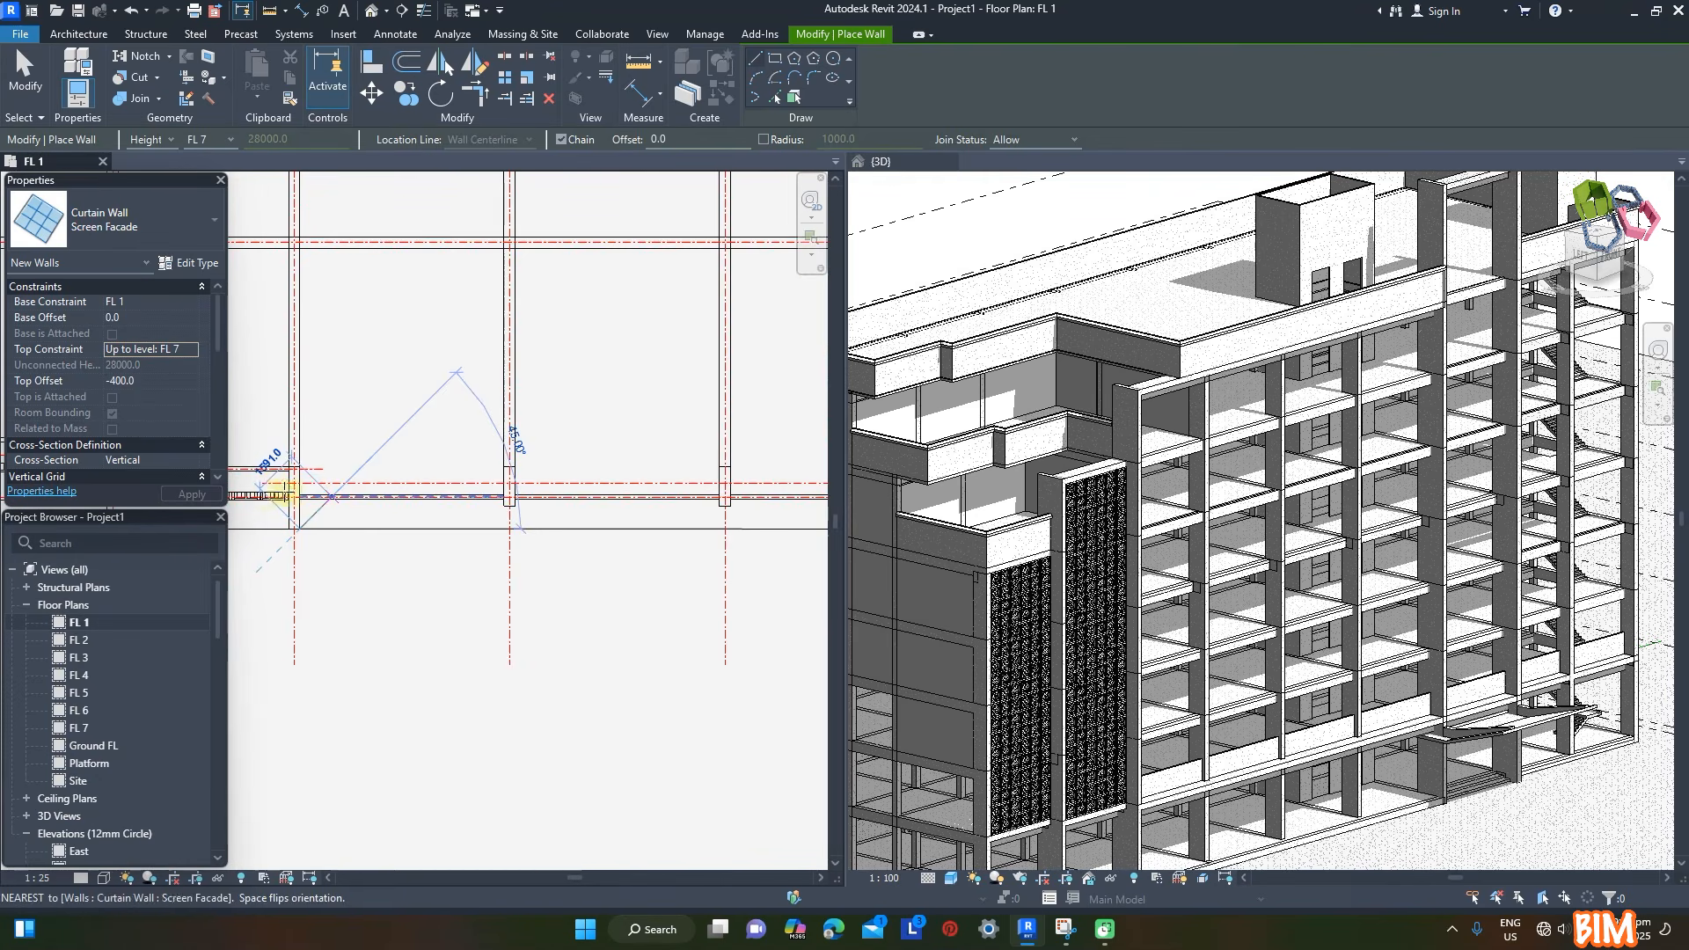
pyautogui.scroll(-4, 291, 491)
pyautogui.scroll(3, 648, 505)
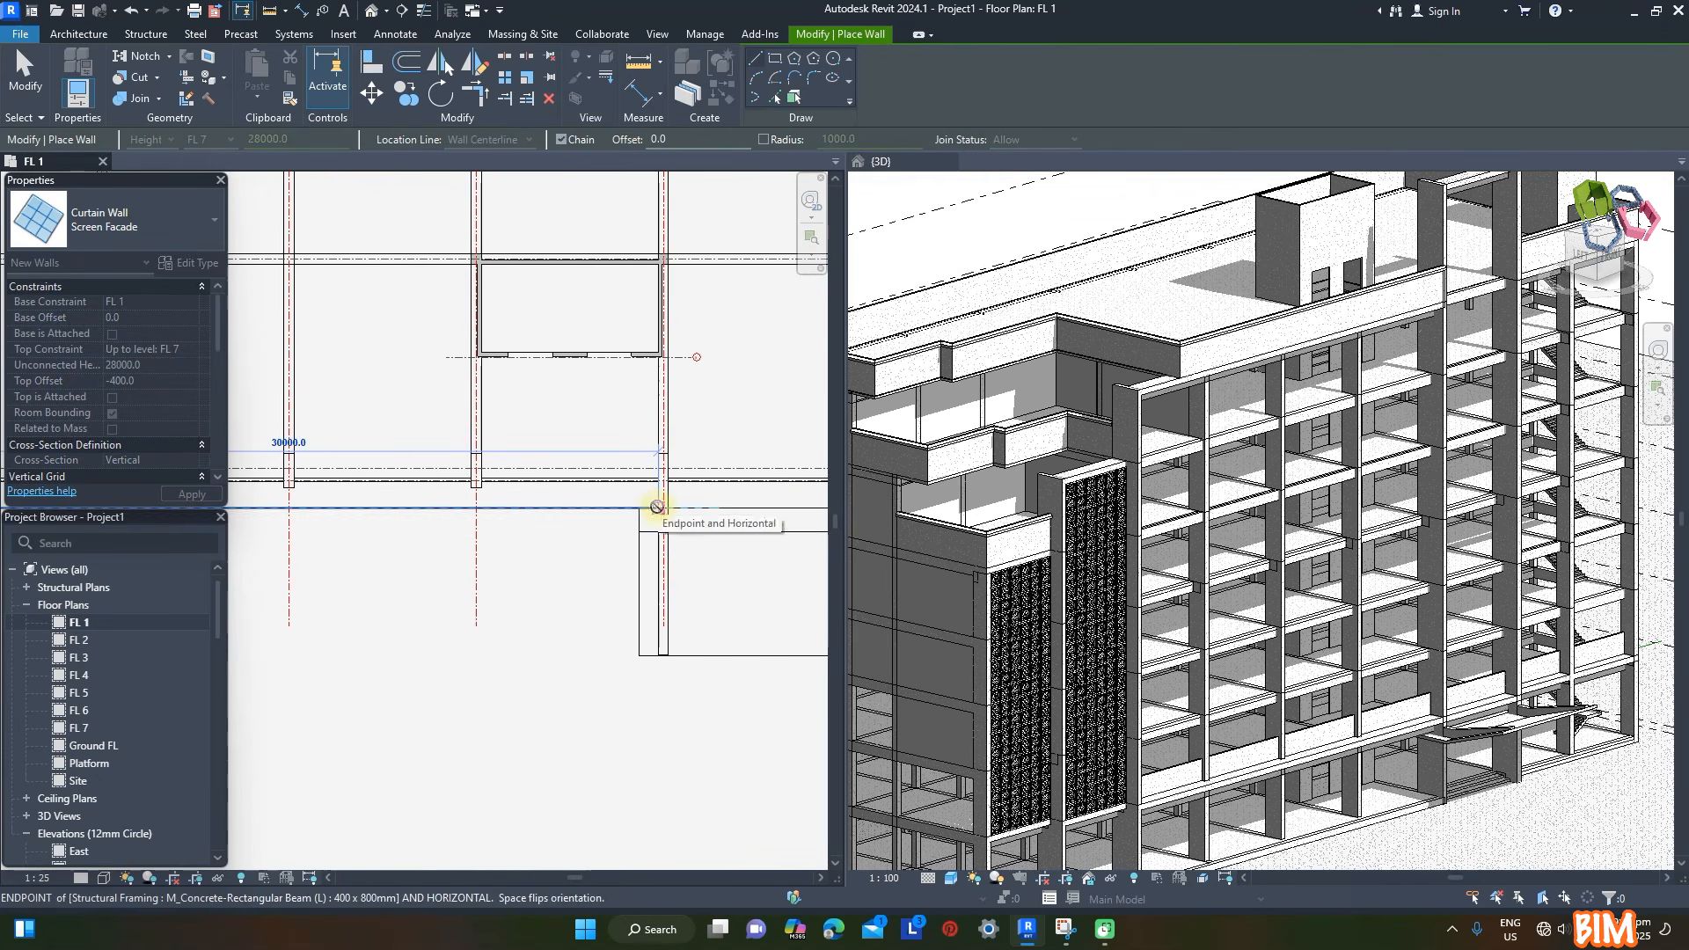
pyautogui.click(658, 507)
pyautogui.press('Escape')
pyautogui.press('Escape')
pyautogui.click(312, 510)
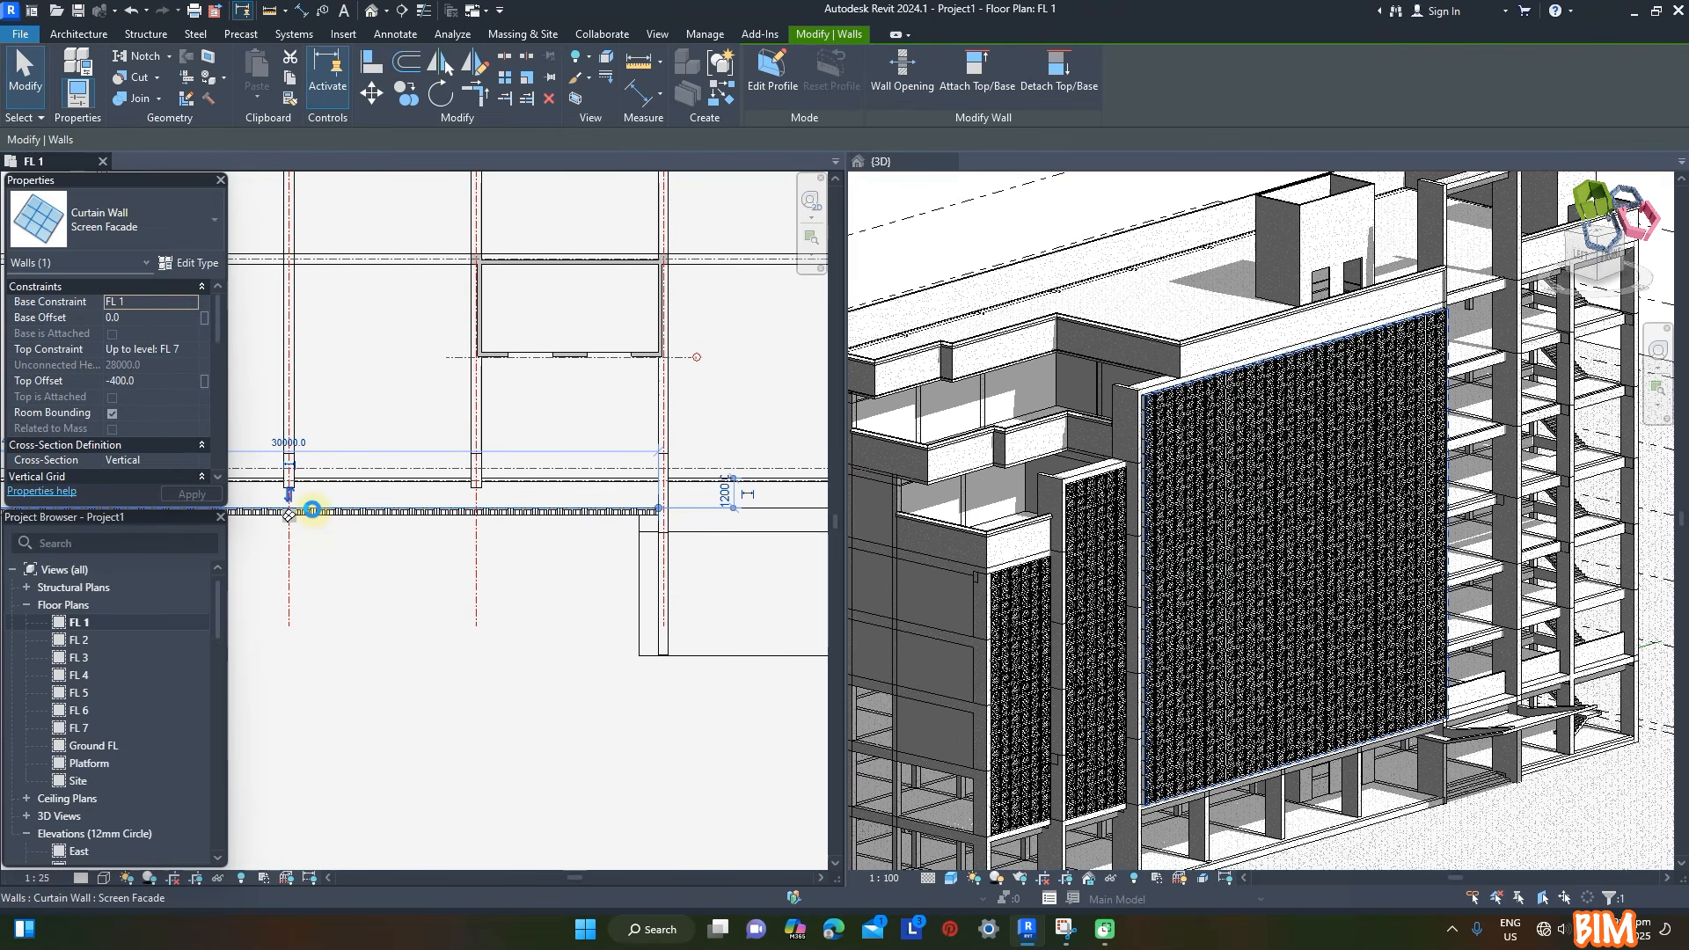
pyautogui.press('Escape')
# - Draw a 7000 mm Screen Facade wall across the tower bay up to FL 7 with a top offset of 8000-400, and flip its orientation
pyautogui.scroll(-4, 373, 491)
pyautogui.scroll(3, 563, 452)
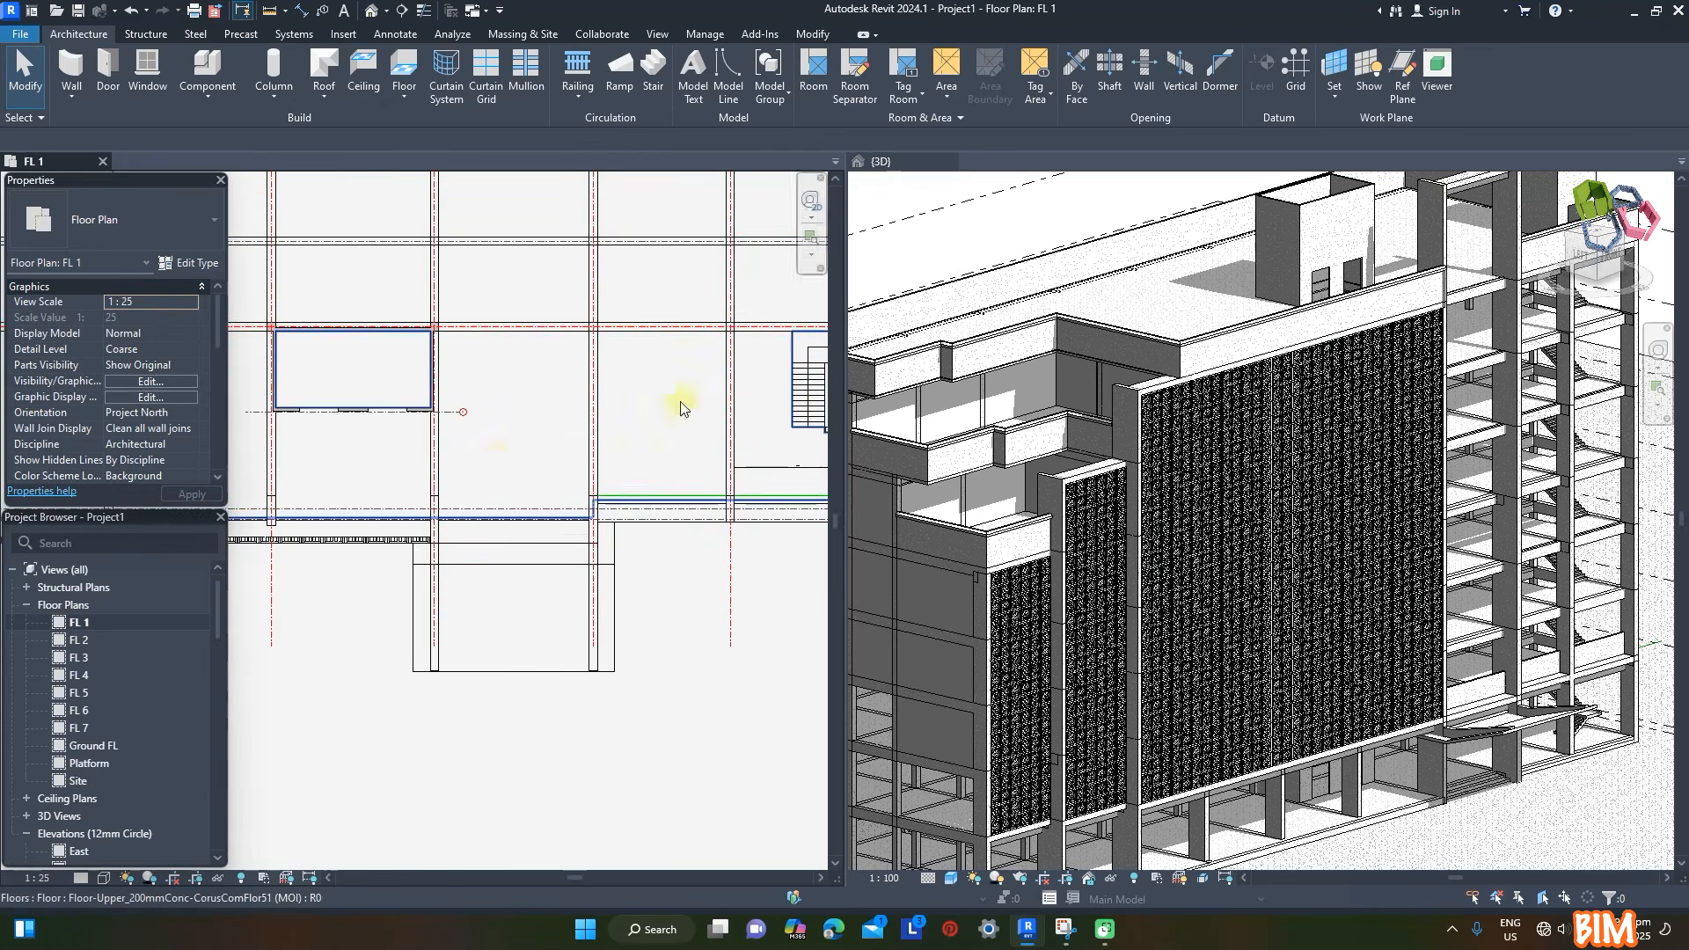
pyautogui.scroll(2, 560, 542)
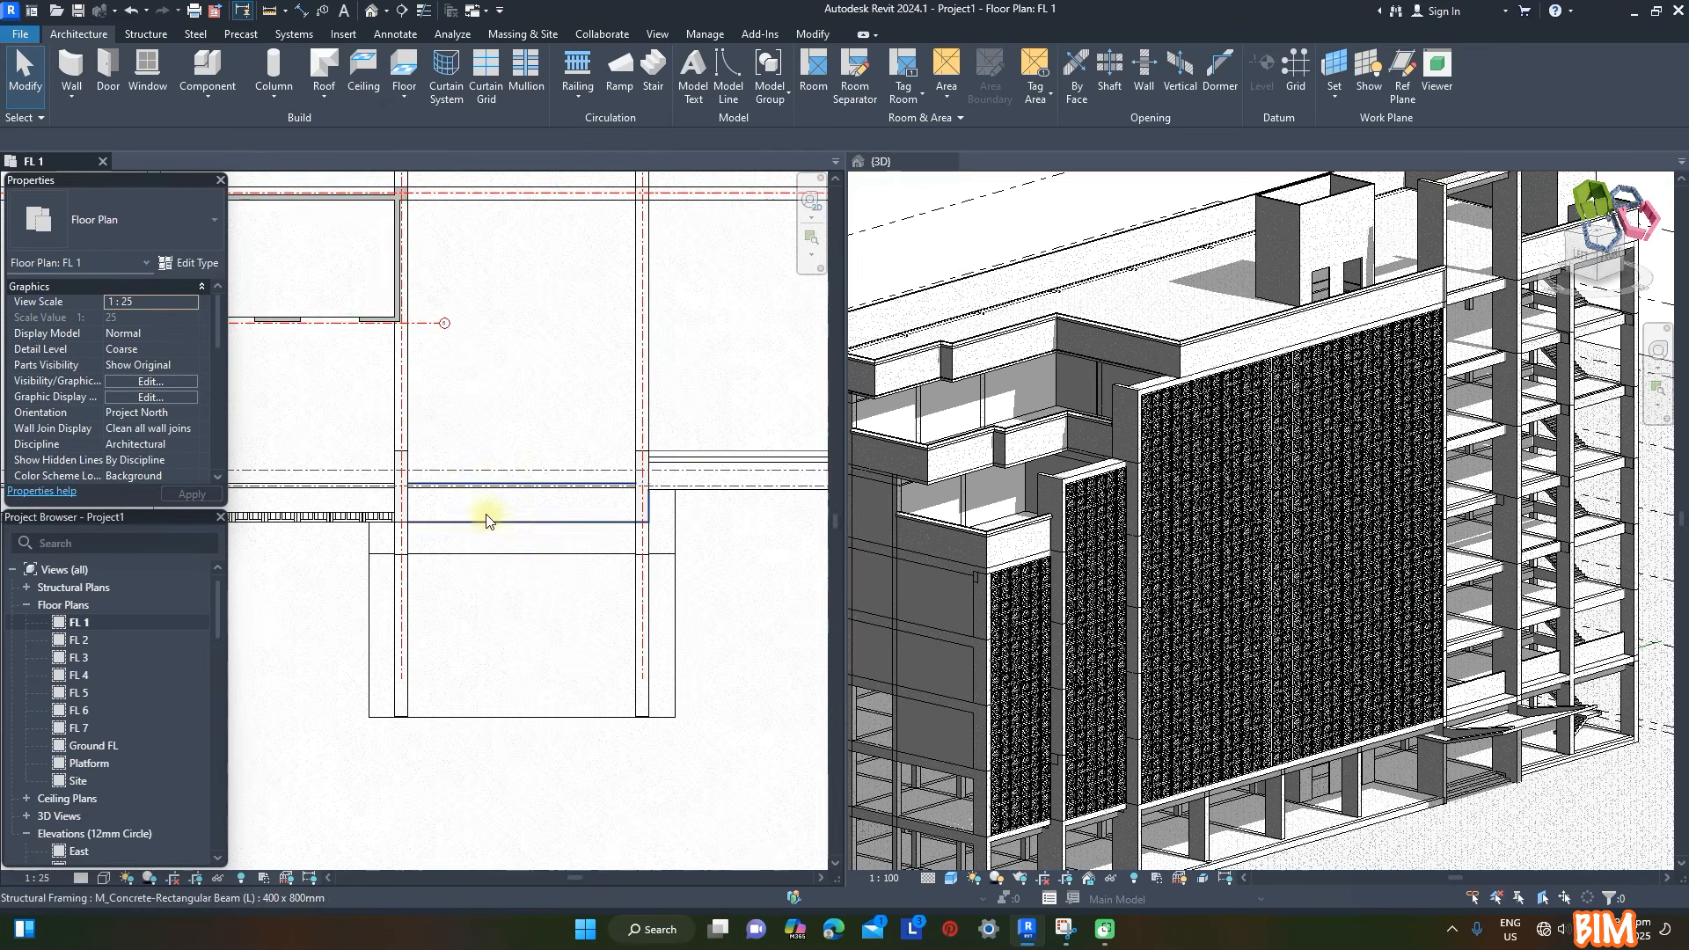
pyautogui.click(70, 66)
pyautogui.click(167, 383)
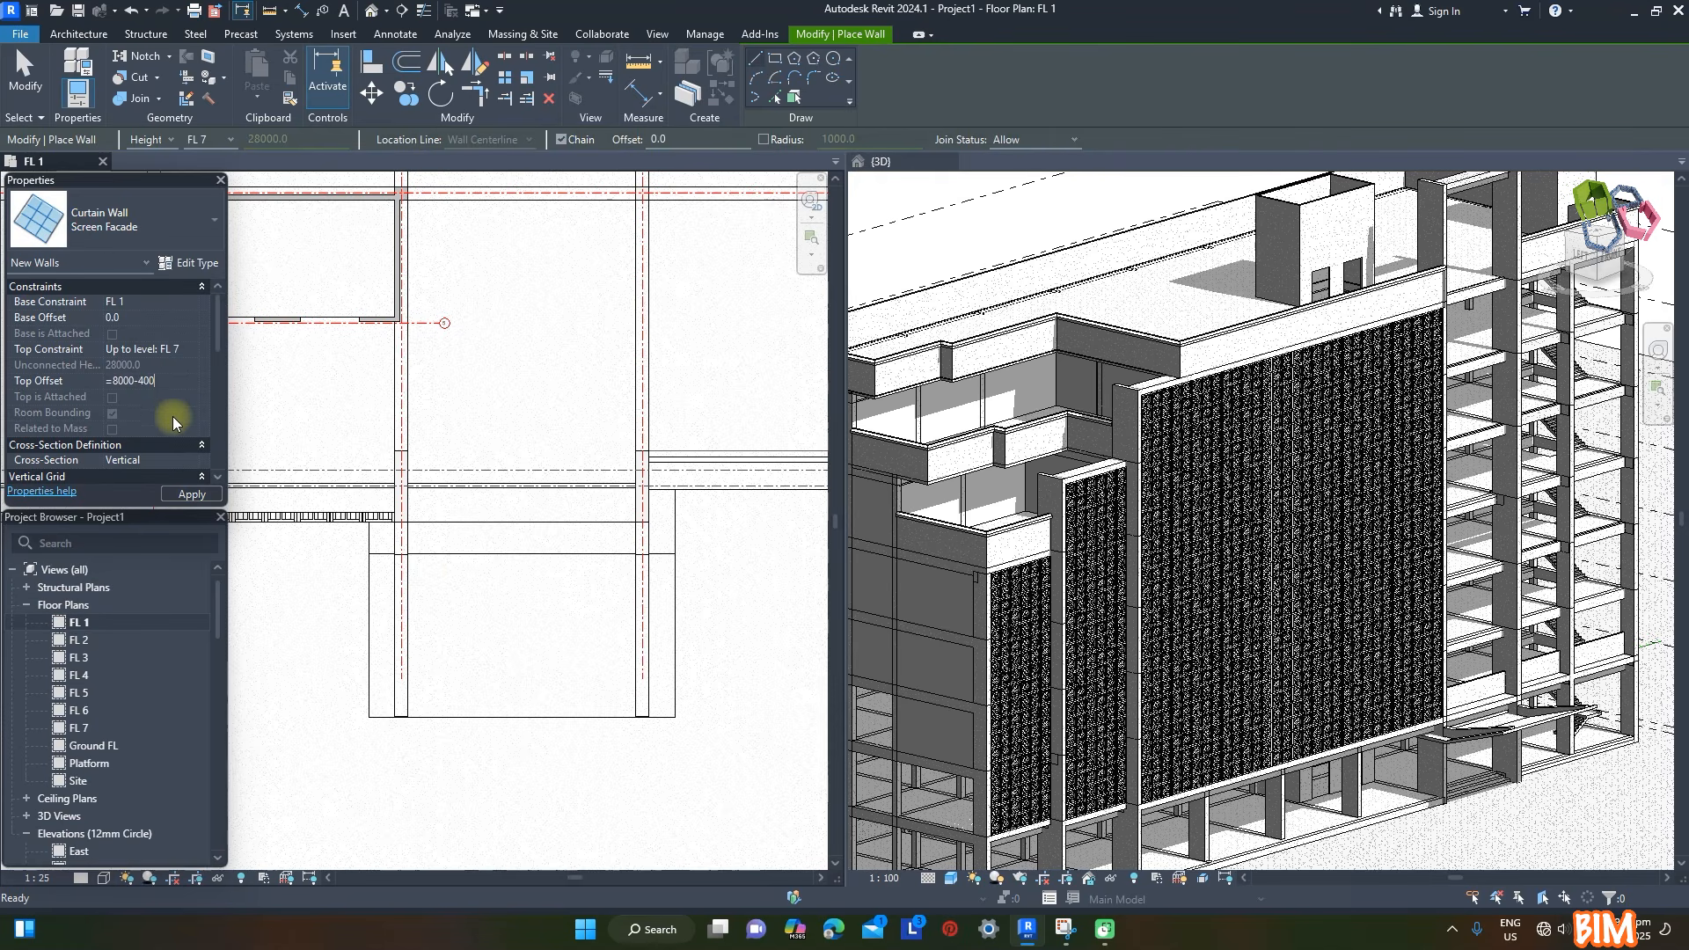
pyautogui.write('7600.0')
pyautogui.click(187, 495)
pyautogui.click(406, 522)
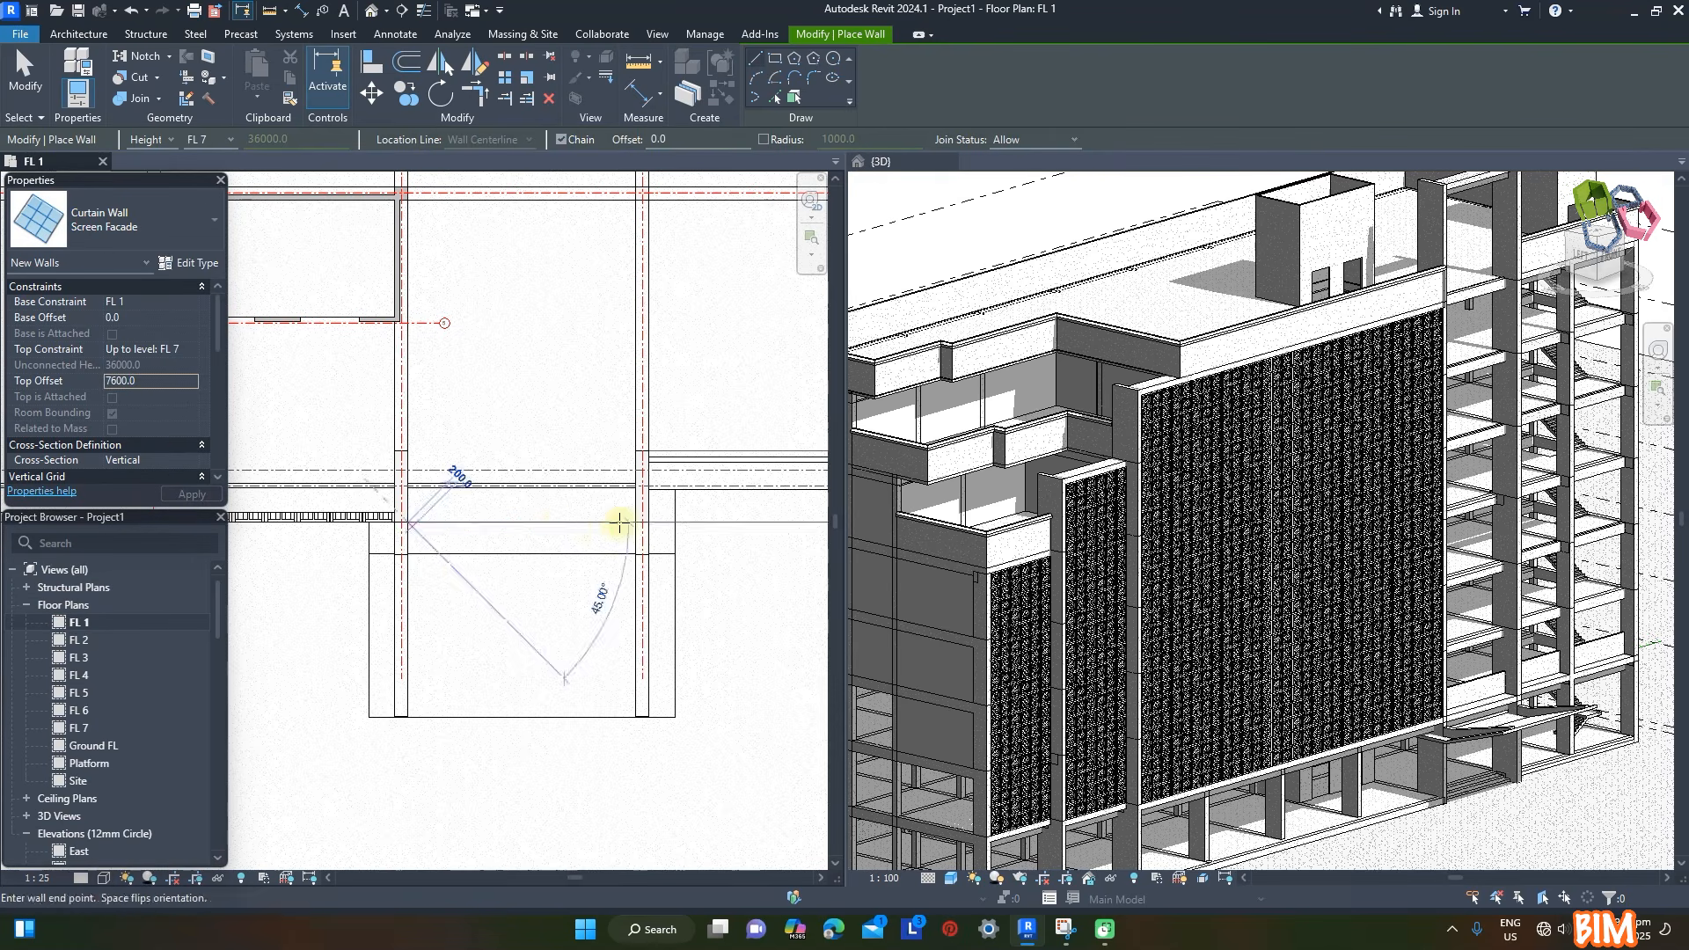
pyautogui.click(633, 521)
pyautogui.press('Escape')
pyautogui.press('Escape')
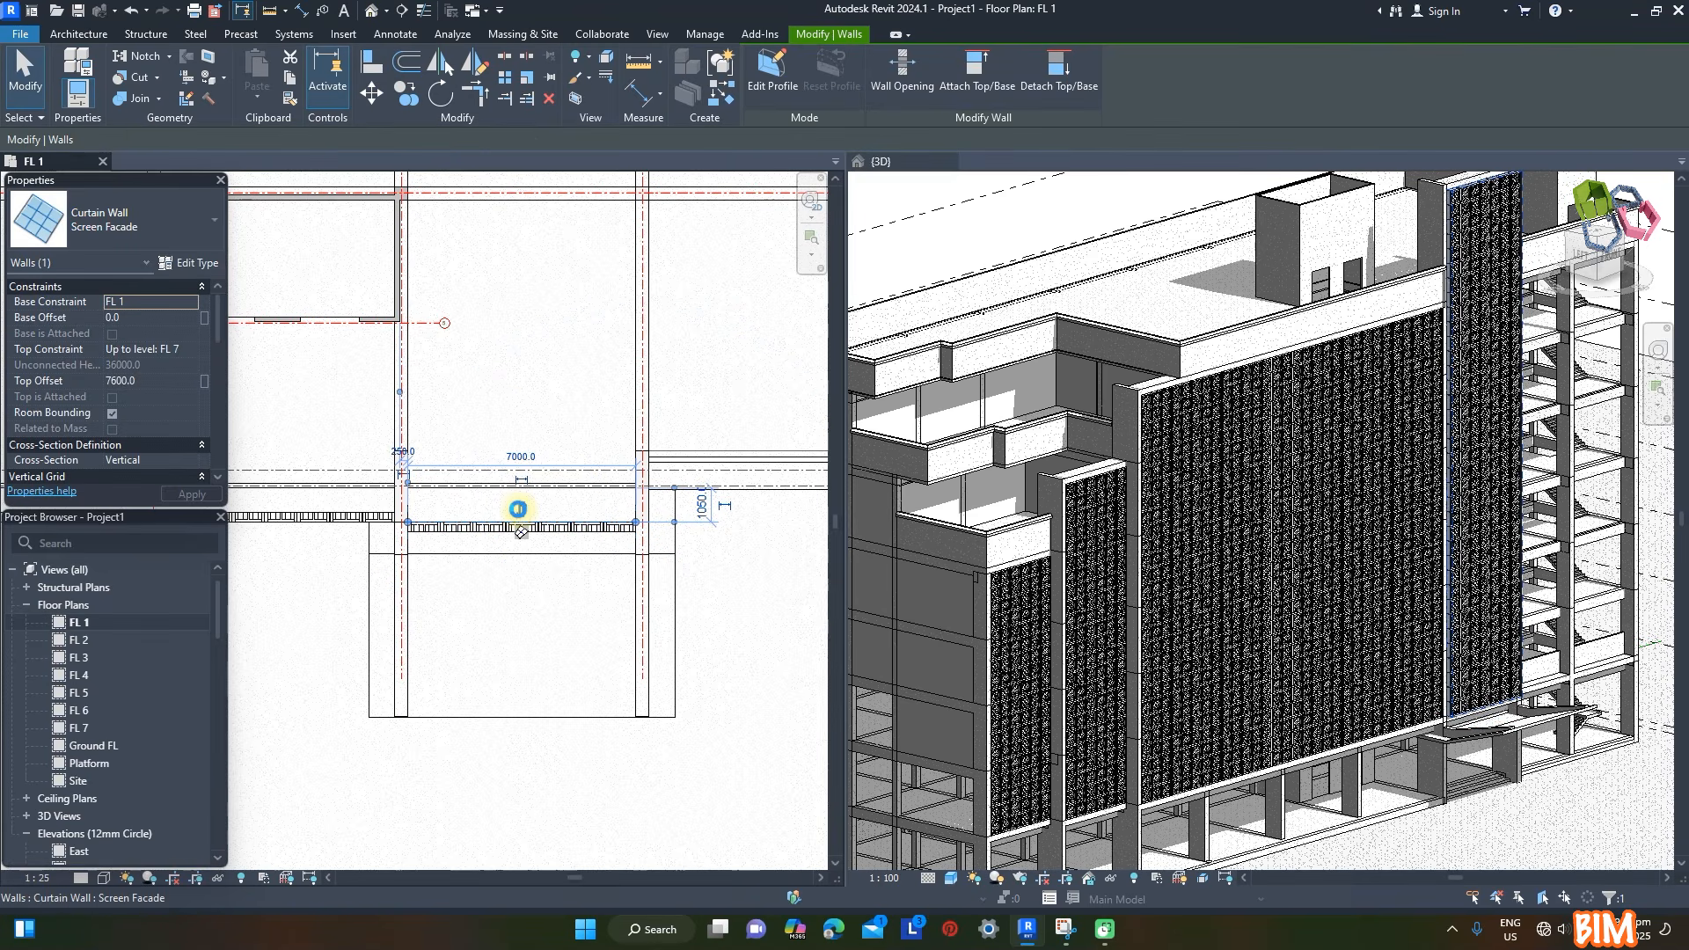
pyautogui.click(518, 509)
pyautogui.press('Escape')
# - Draw a 6000 mm Screen Facade wall in the bay beyond the tower with a top offset of -400, and flip its orientation
pyautogui.scroll(-2, 415, 518)
pyautogui.scroll(2, 630, 499)
pyautogui.click(65, 75)
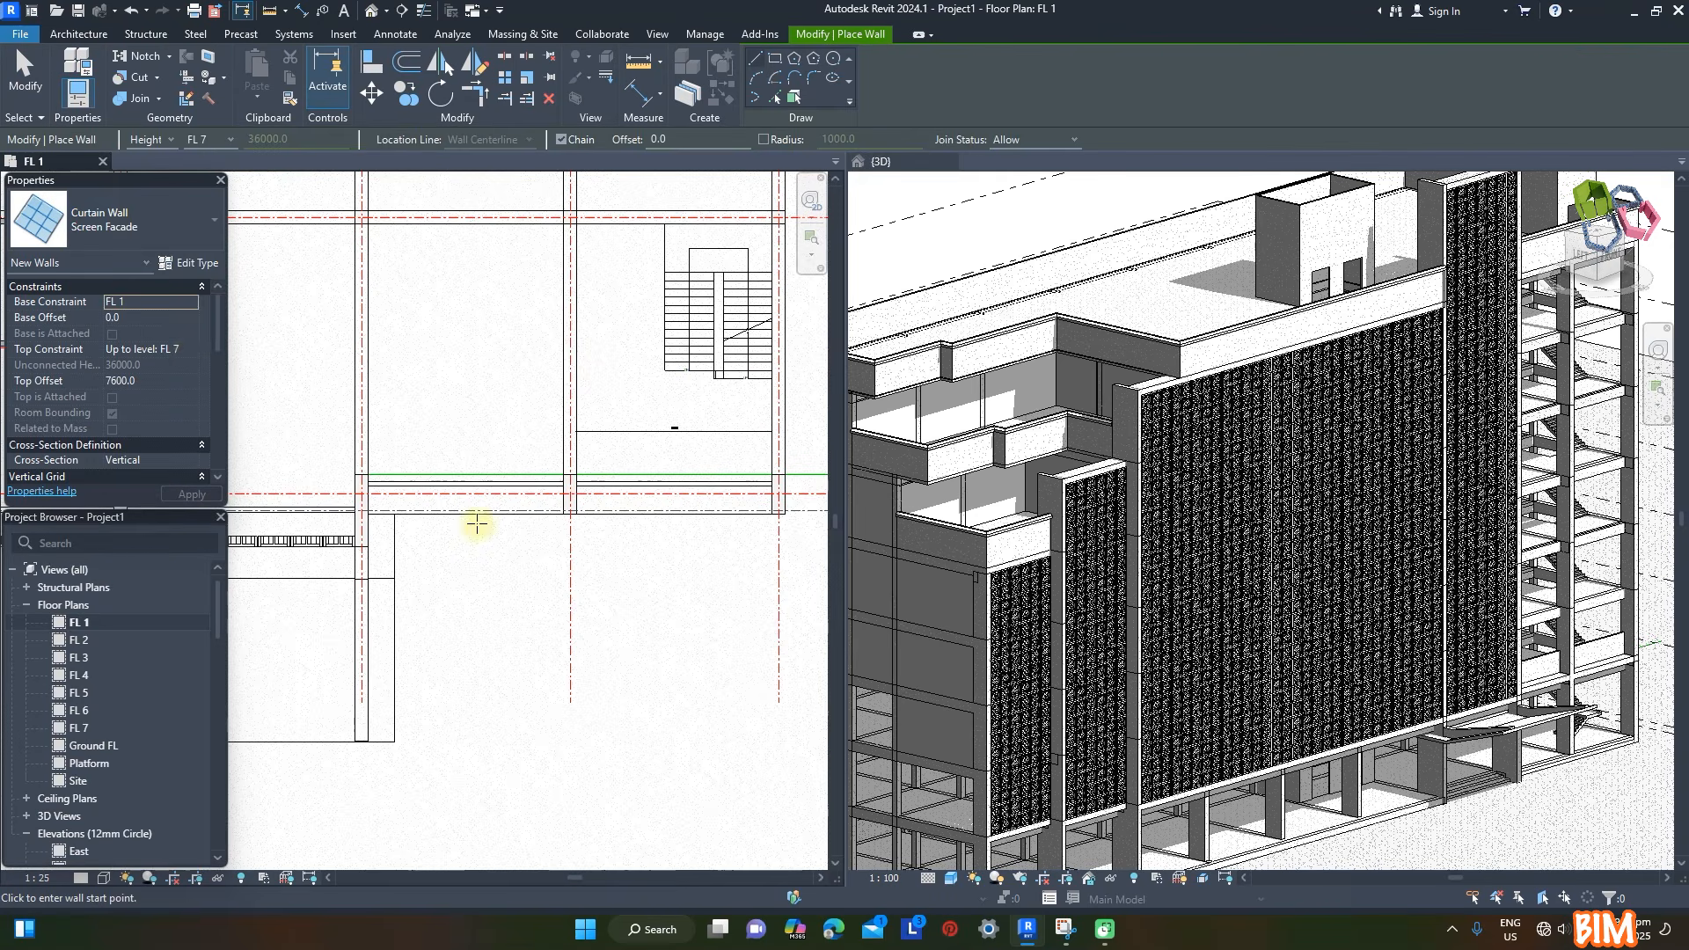
pyautogui.doubleClick(154, 385)
pyautogui.write('-400')
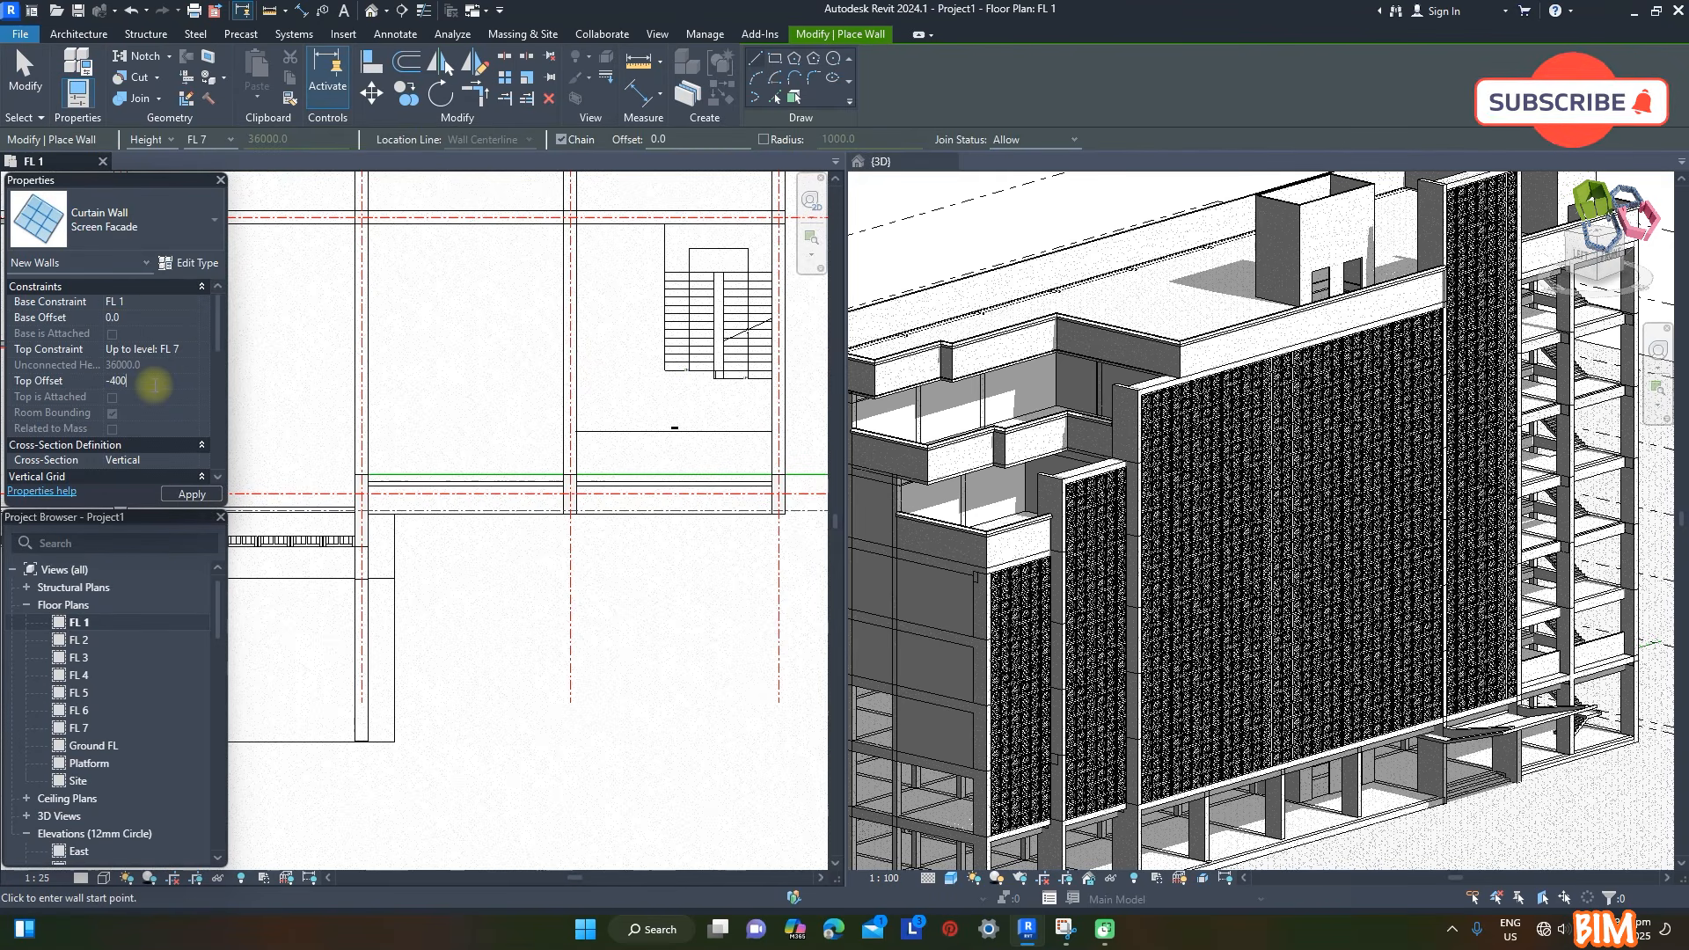
pyautogui.click(367, 511)
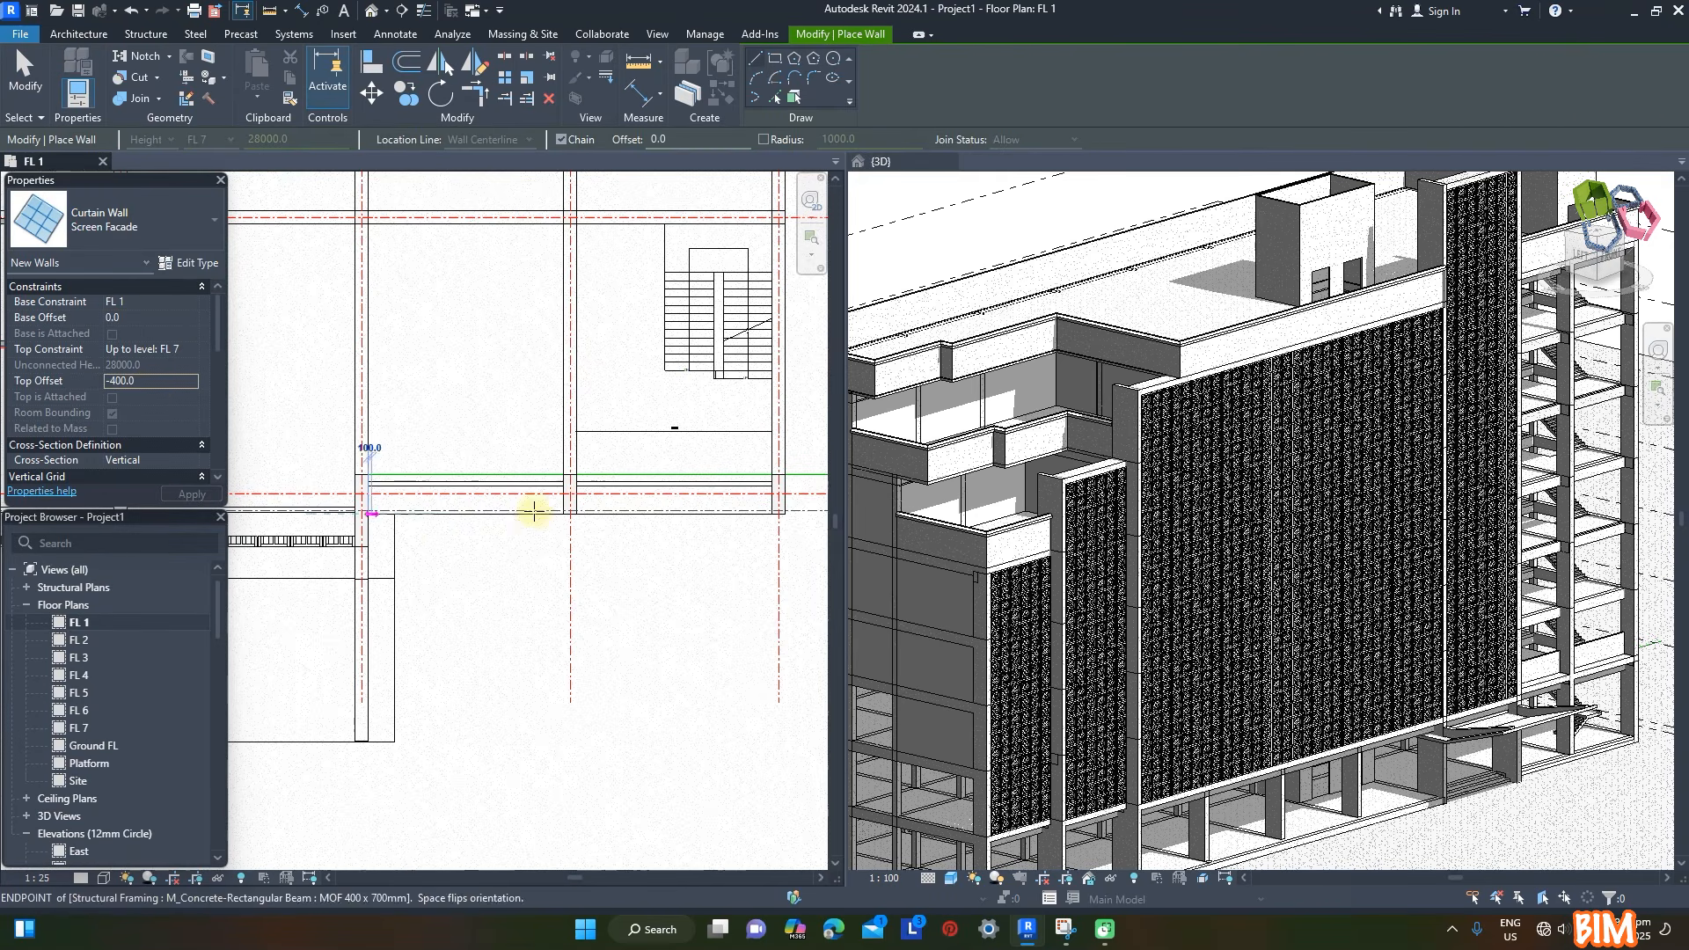
pyautogui.click(549, 521)
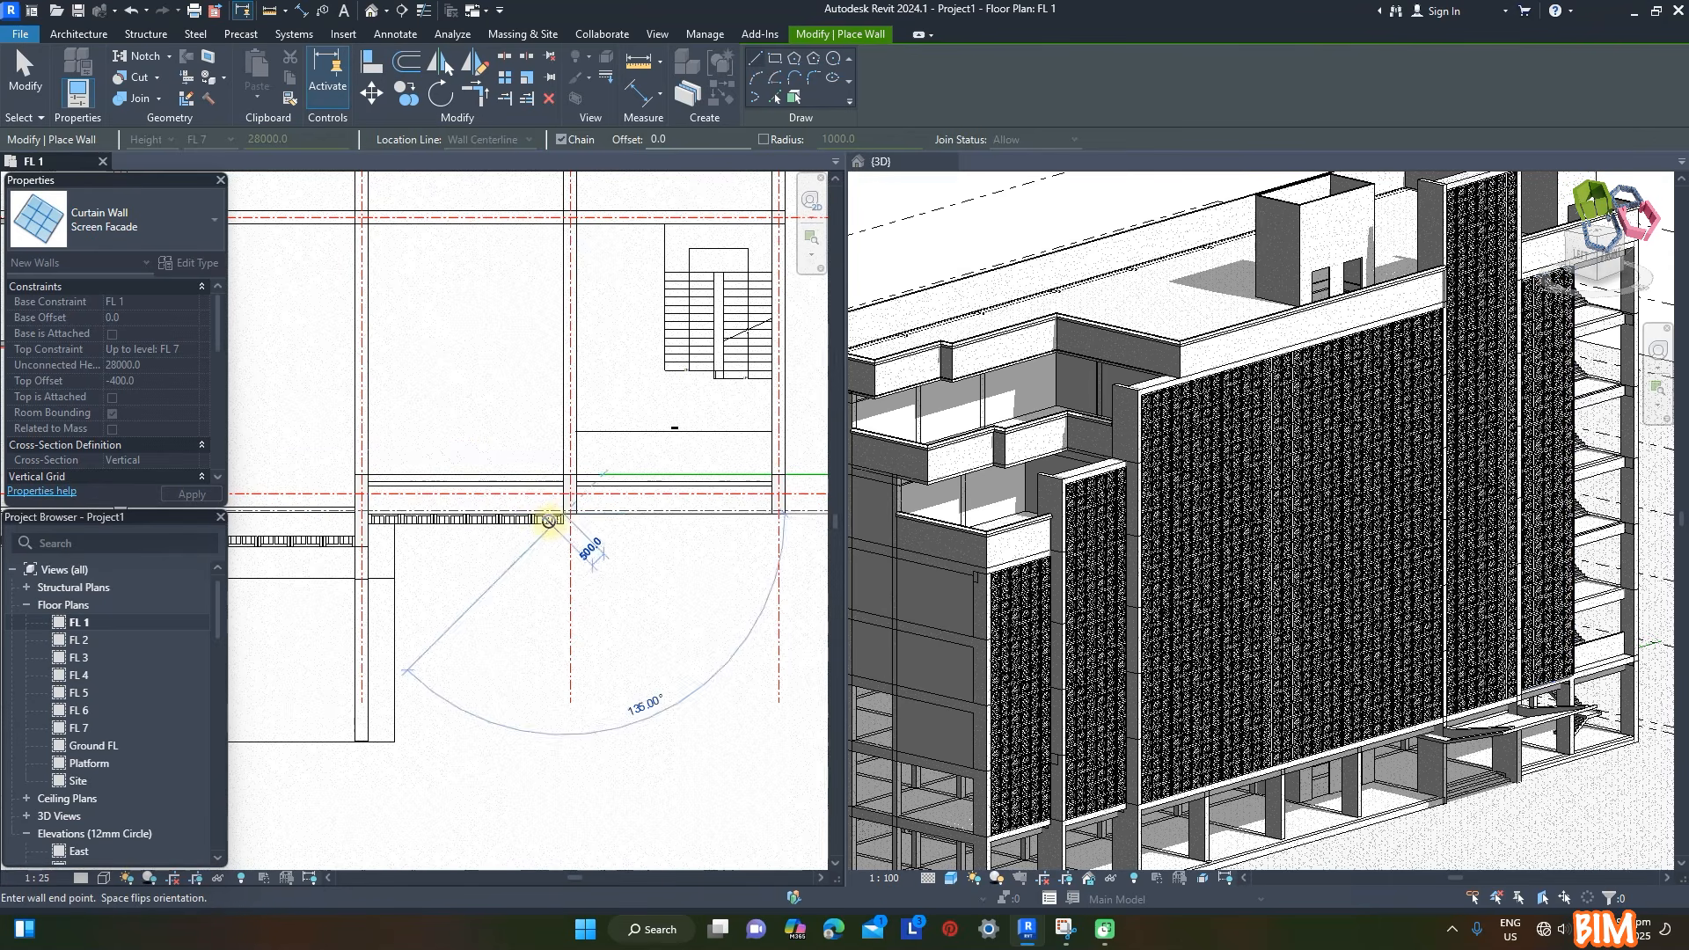
pyautogui.press('Escape')
pyautogui.press('Escape')
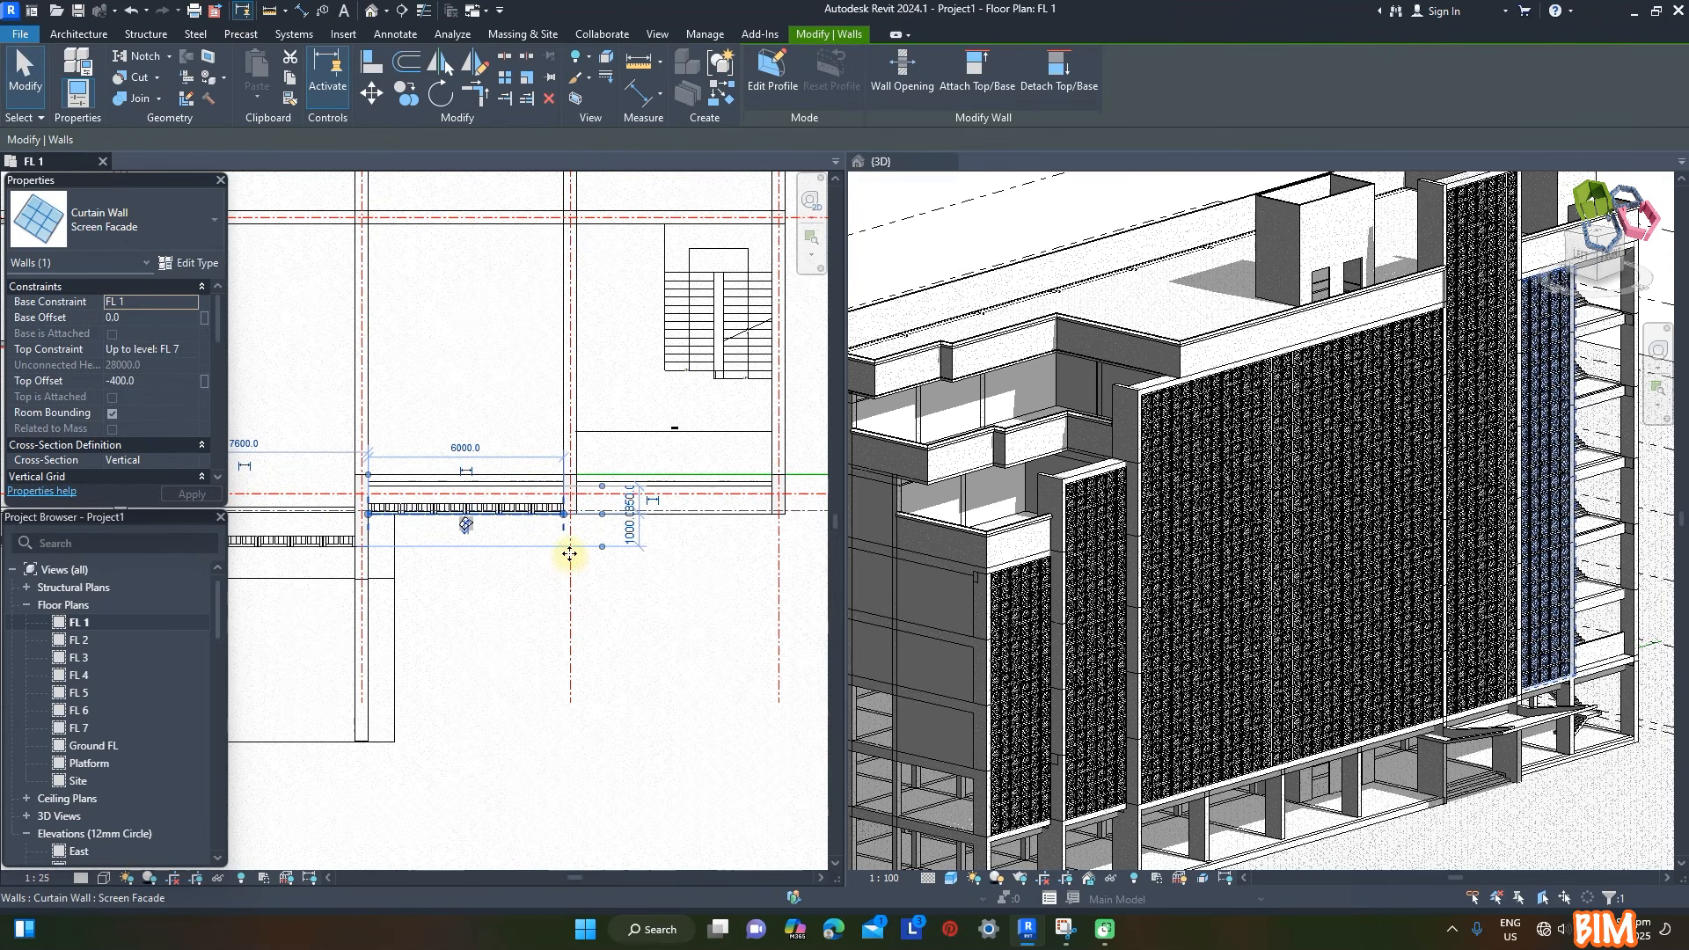
# - Draw a 6000 mm Screen Facade wall in the end bay beside the staircase and flip its orientation
pyautogui.press('w')
pyautogui.press('a')
pyautogui.click(570, 512)
pyautogui.click(771, 514)
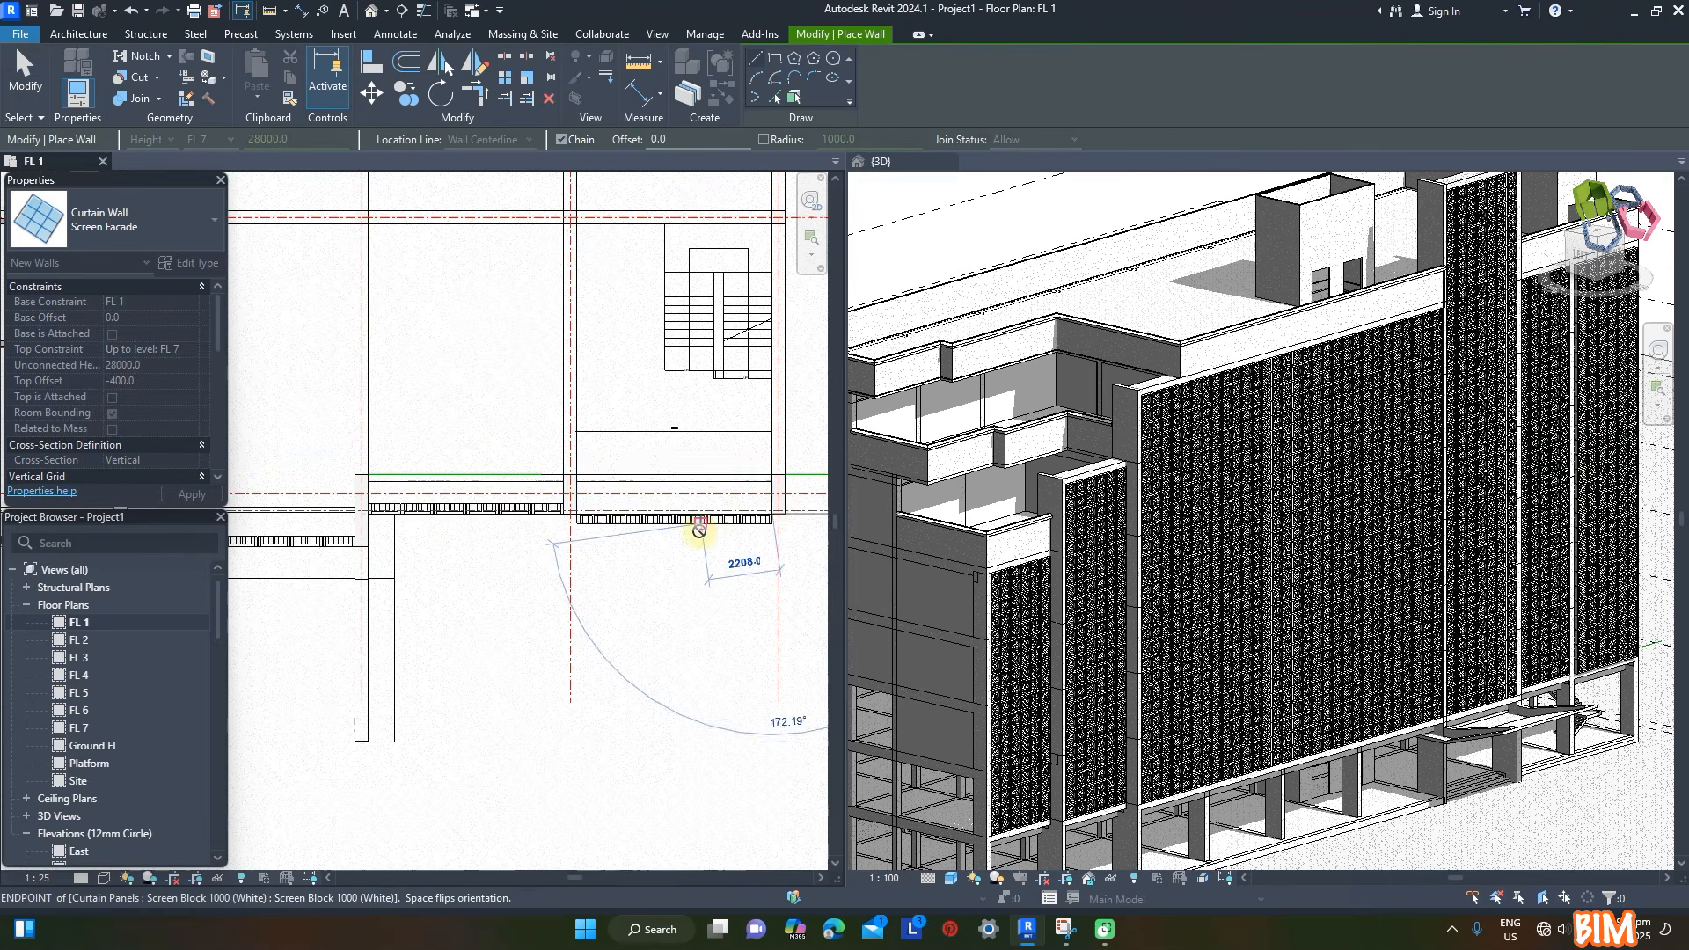
pyautogui.press('Escape')
pyautogui.press('Escape')
pyautogui.click(686, 599)
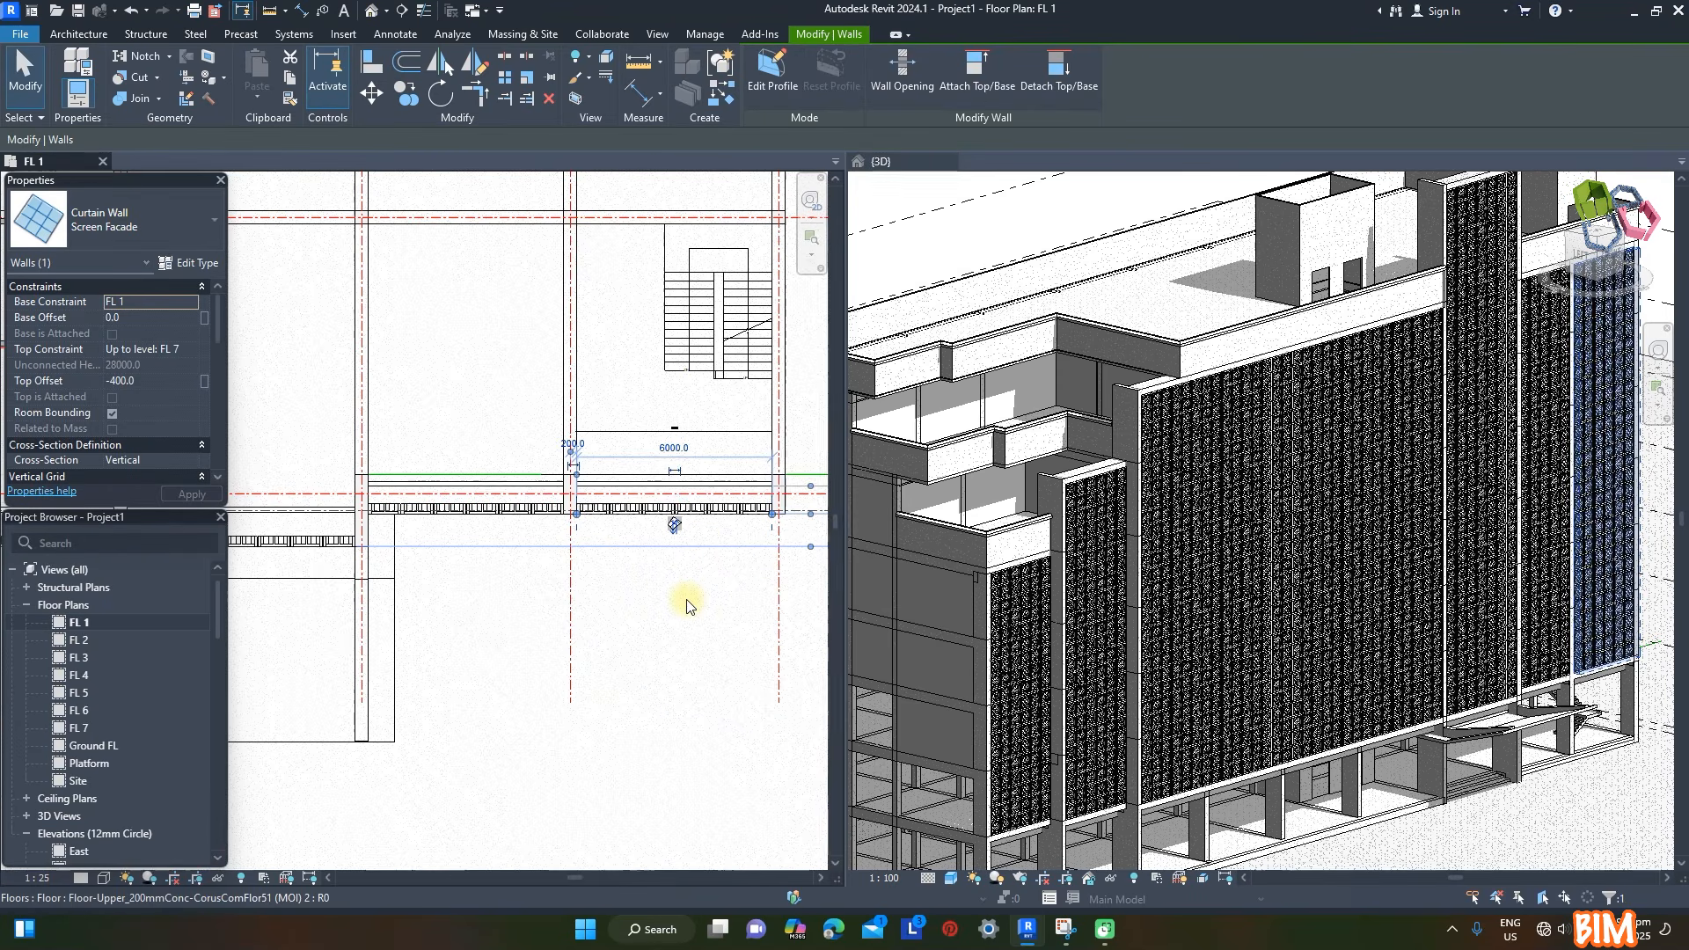
# - Duplicate the Concrete, Cast-in-Place, (White) material among the project materials and show the copy's graphics settings
pyautogui.scroll(5, 1509, 721)
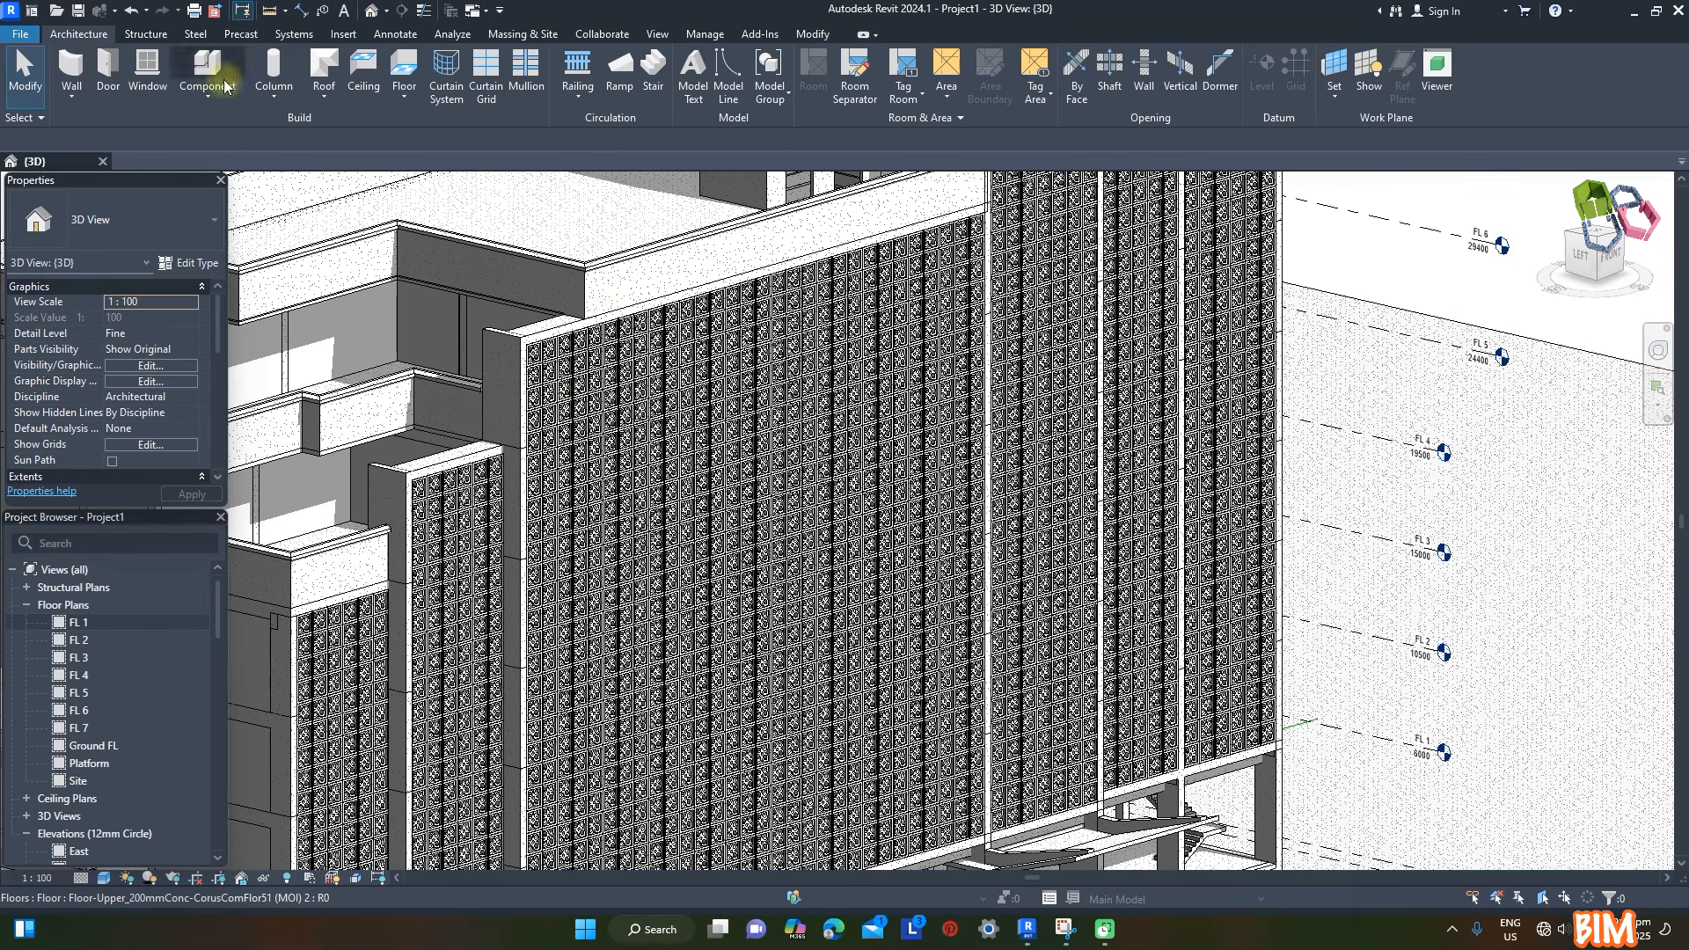
pyautogui.click(706, 35)
pyautogui.click(76, 66)
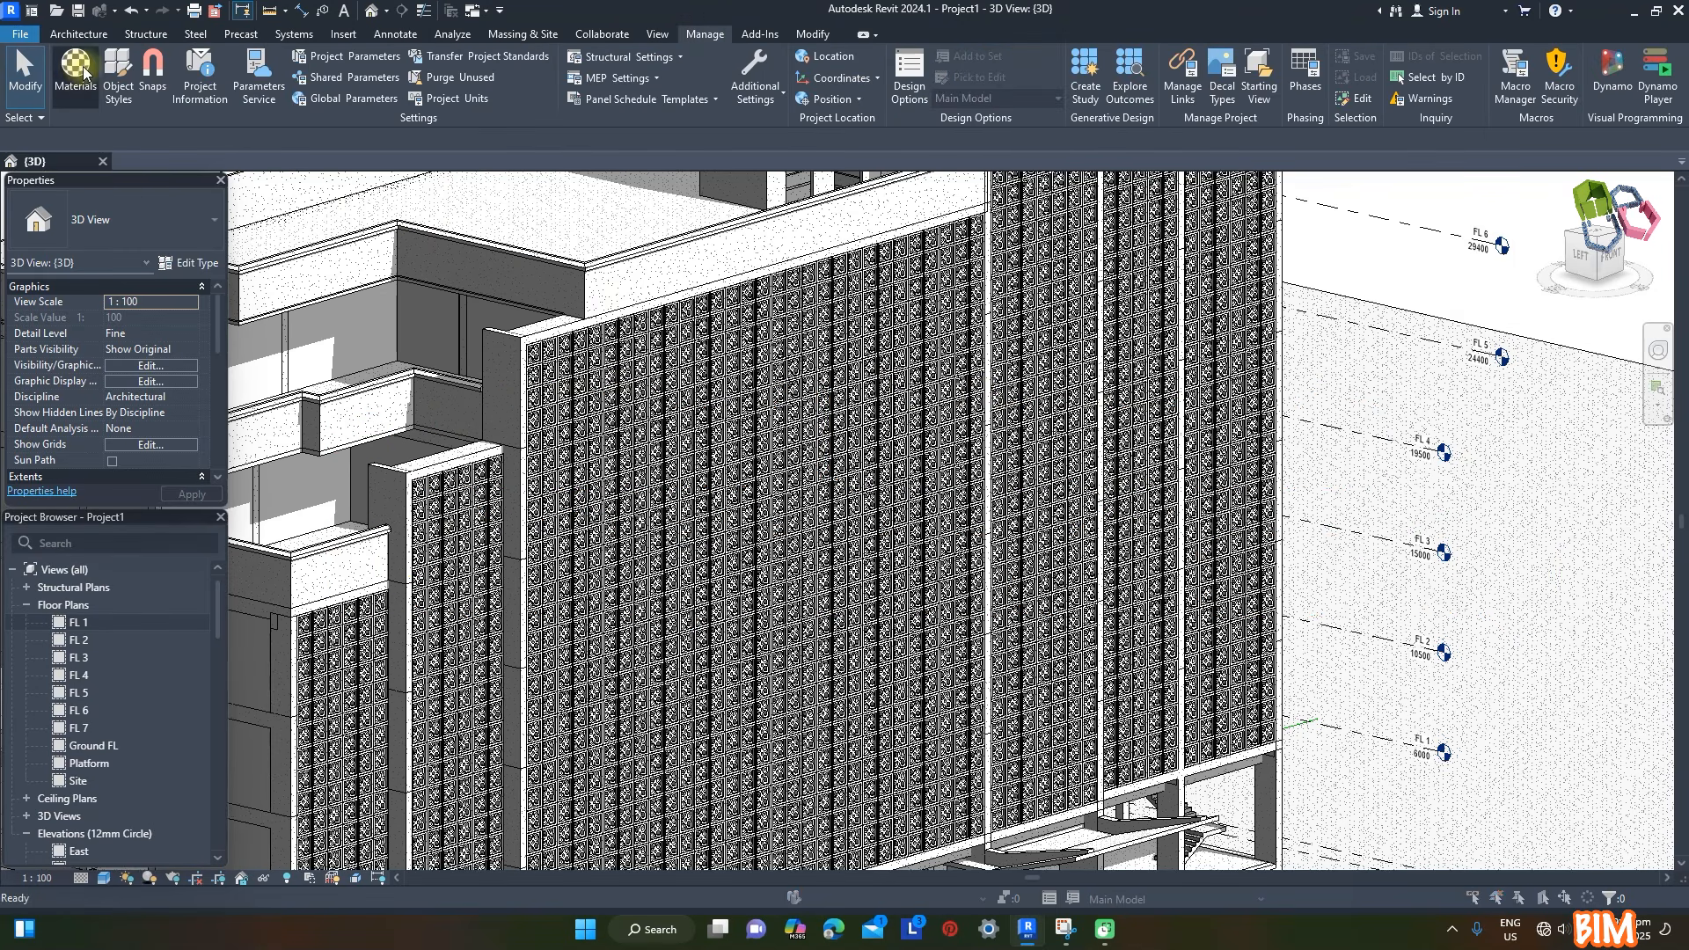
pyautogui.scroll(-10, 999, 447)
pyautogui.click(1074, 490)
pyautogui.rightClick(1074, 493)
pyautogui.click(1110, 528)
pyautogui.click(1394, 281)
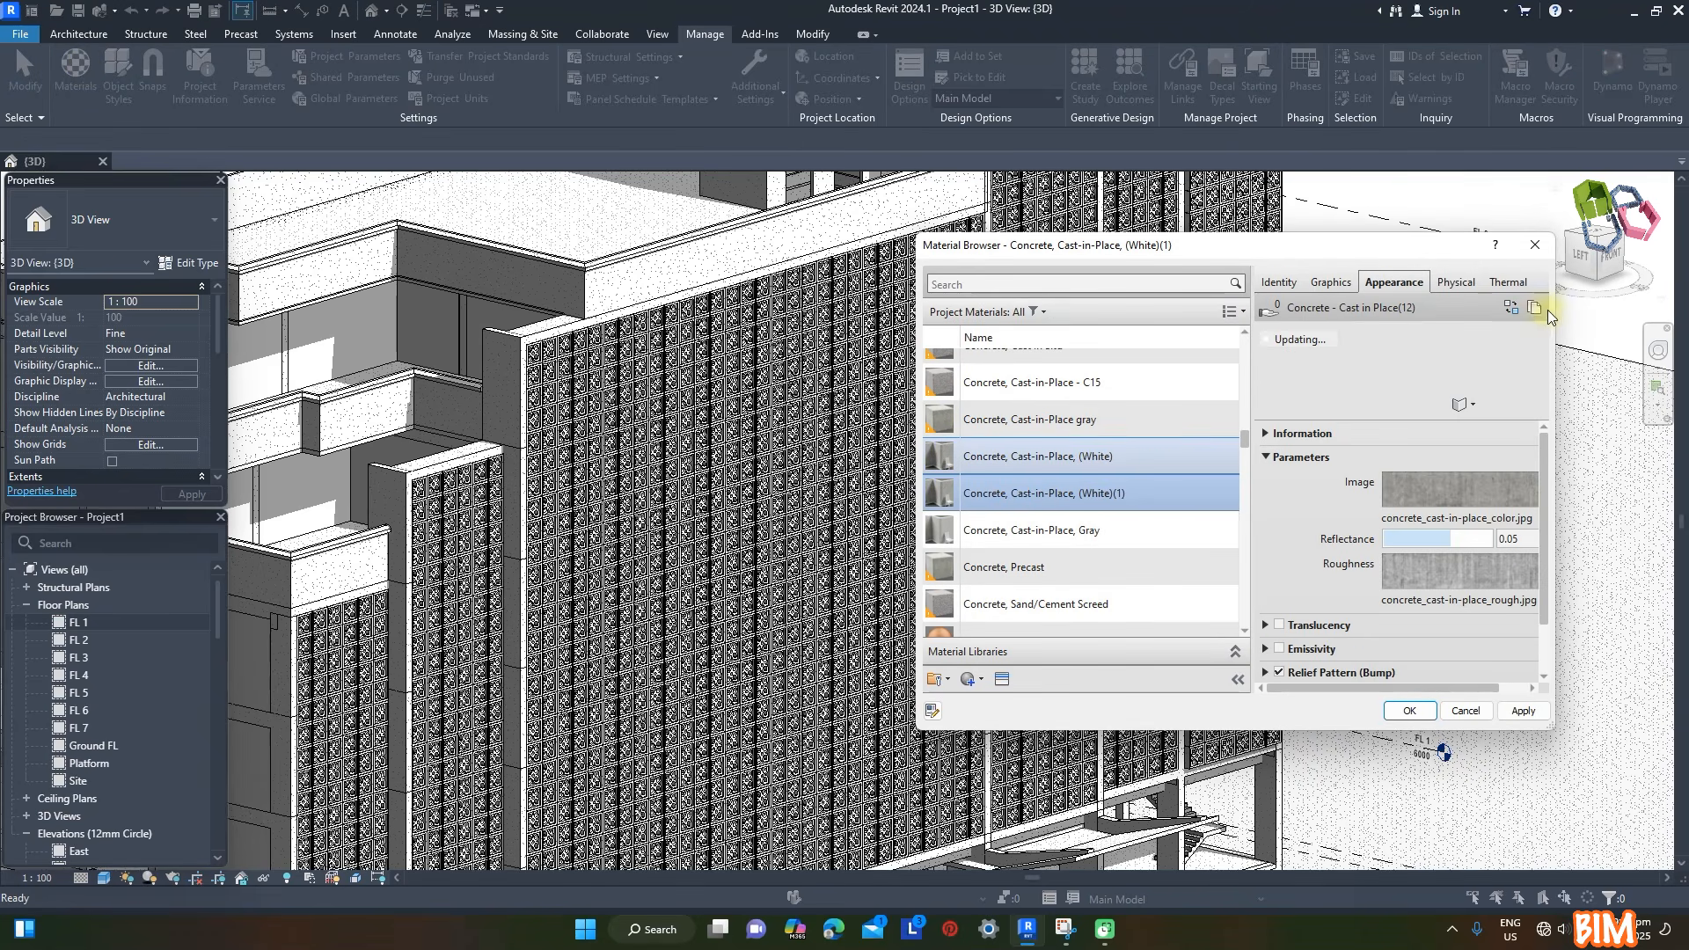
pyautogui.click(1331, 282)
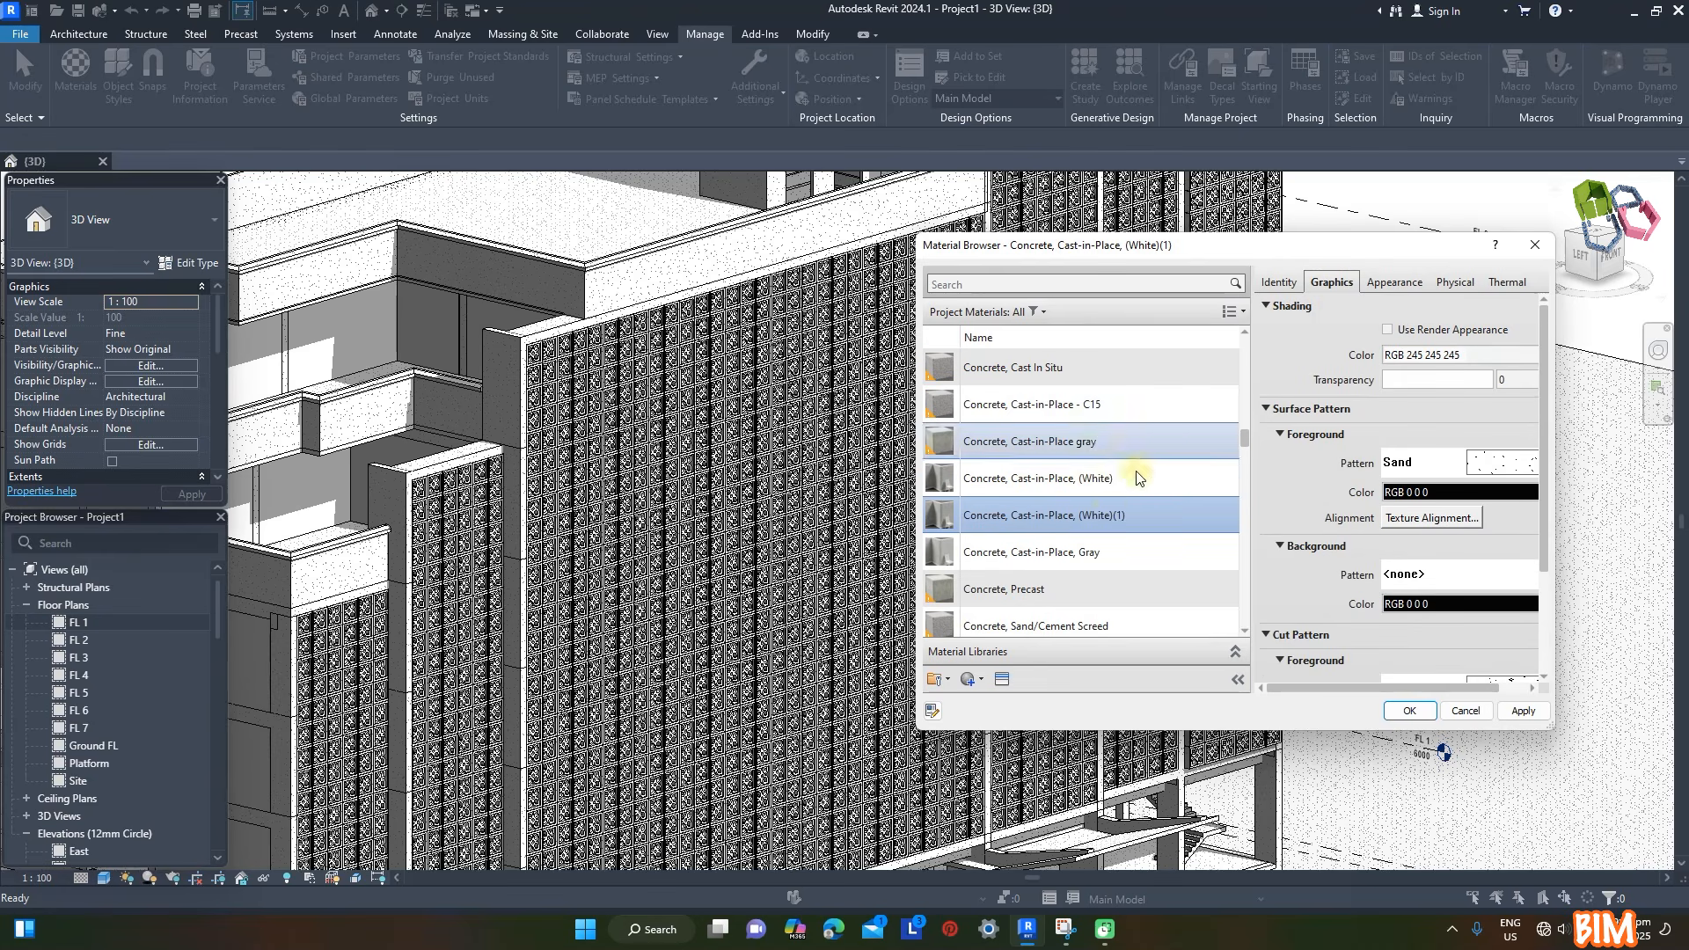
# - Rename the material copy Concrete, Cast-in-Place, (Pink) and set its shading color to RGB 253 166 253
pyautogui.rightClick(1107, 516)
pyautogui.click(1149, 584)
pyautogui.moveTo(1083, 514); pyautogui.dragTo(1168, 512)
pyautogui.press('BackSpace')
pyautogui.write('Pink')
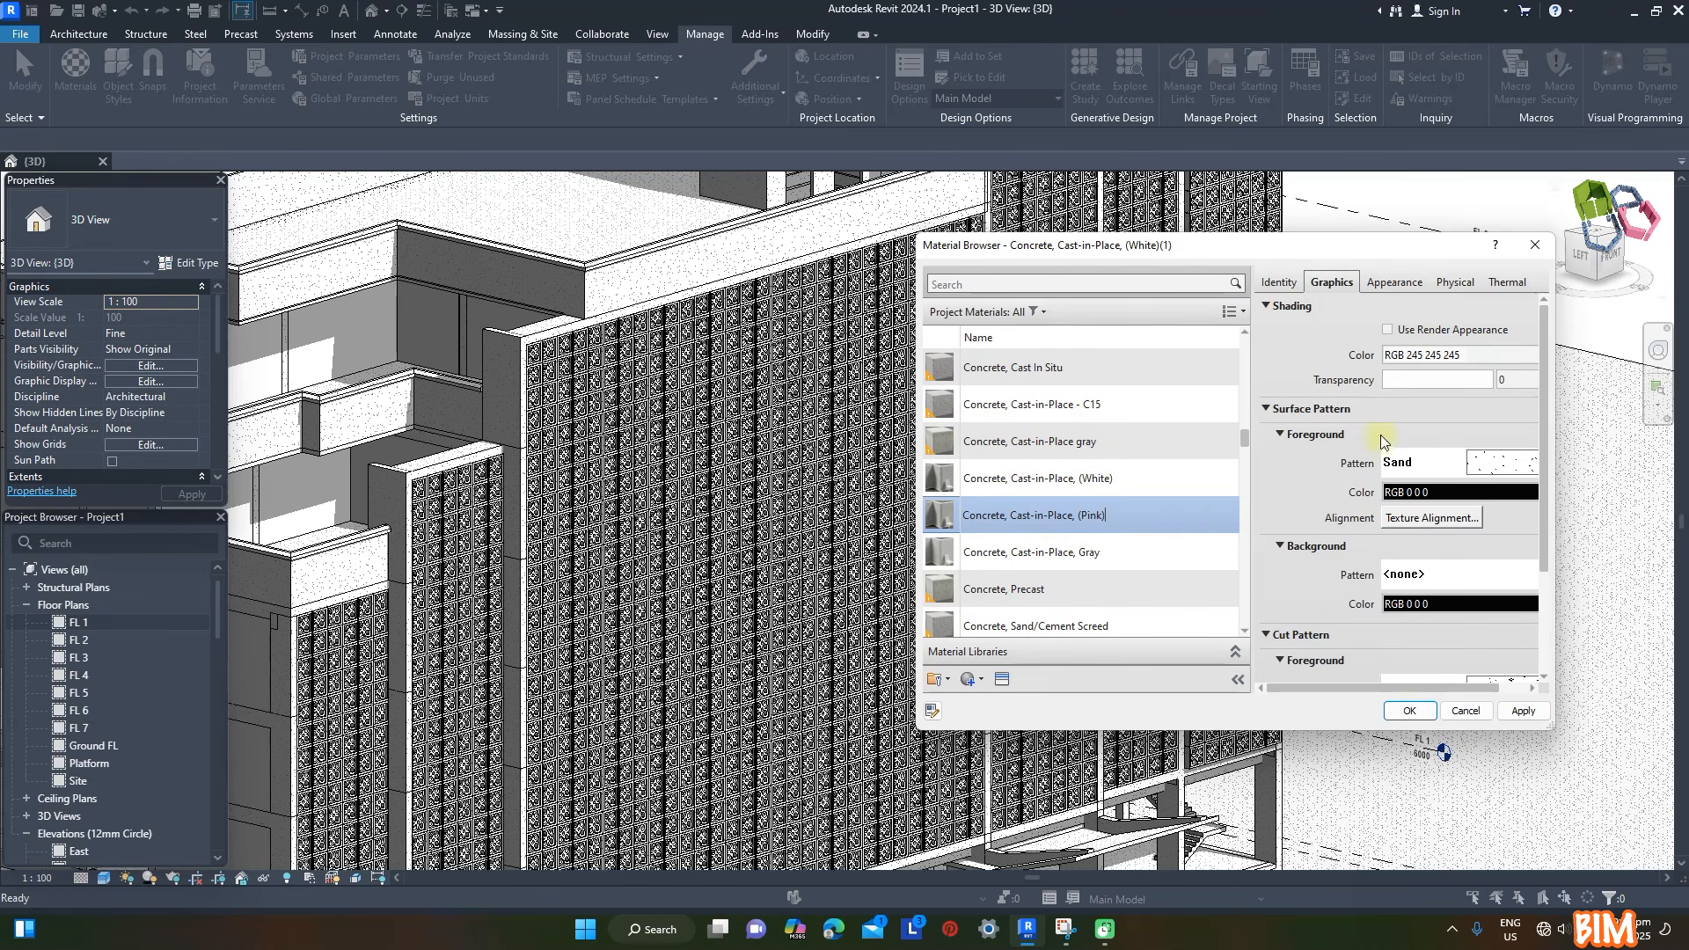
pyautogui.click(1442, 355)
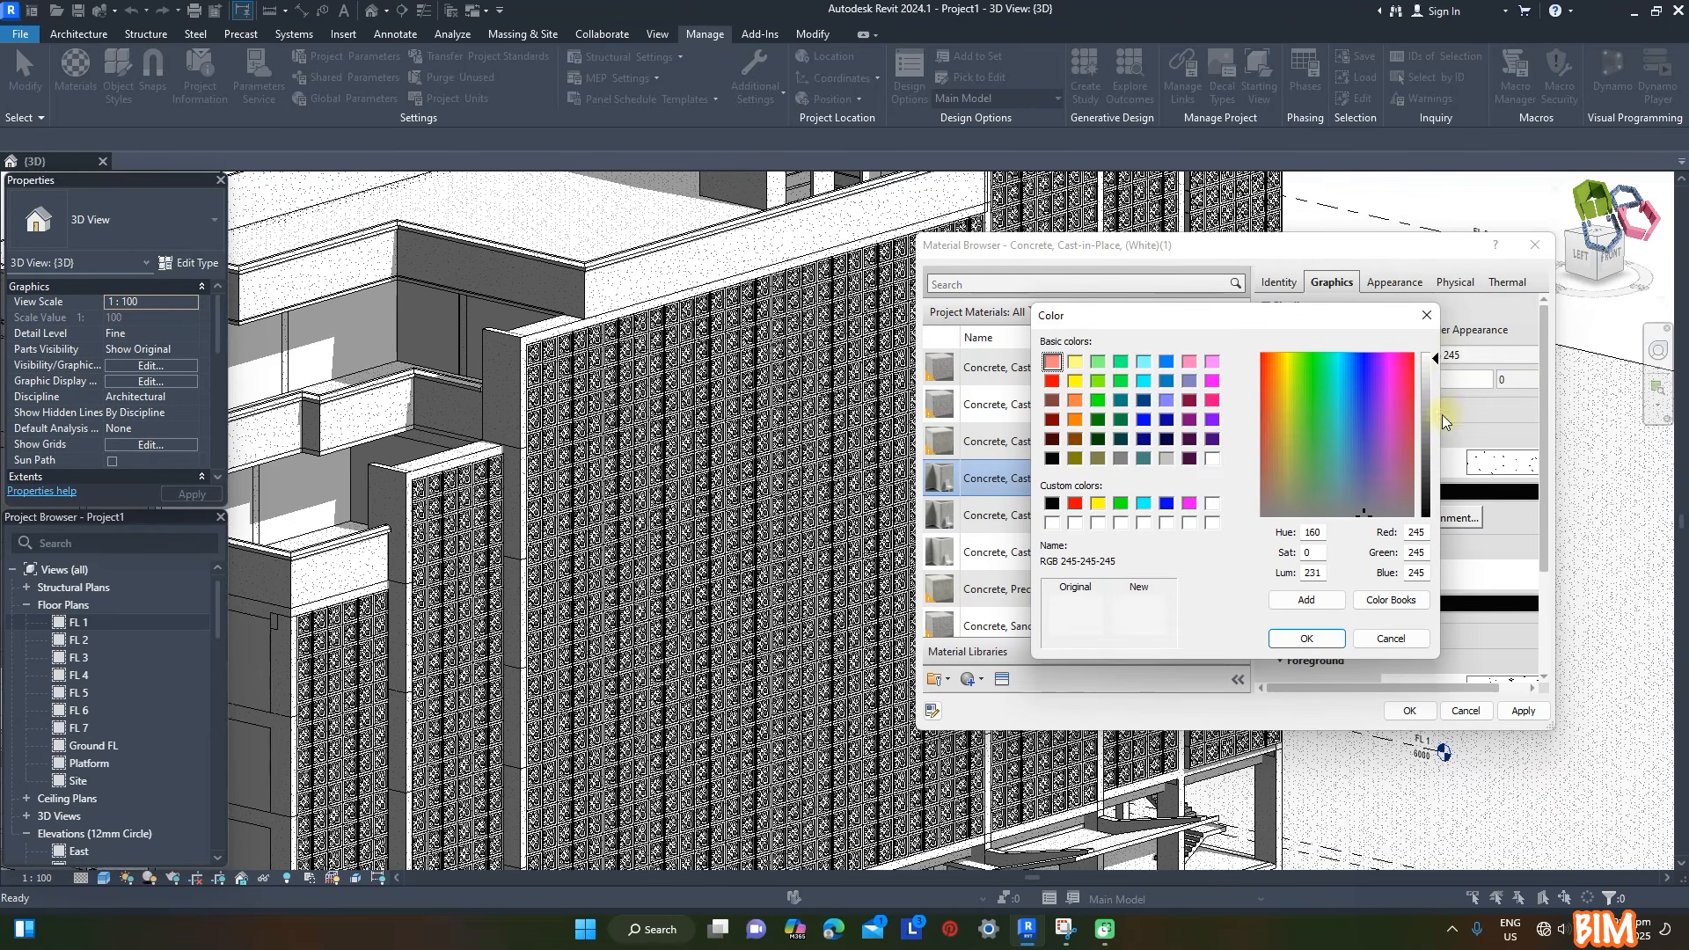
pyautogui.moveTo(1435, 362); pyautogui.dragTo(1434, 383)
pyautogui.click(1305, 639)
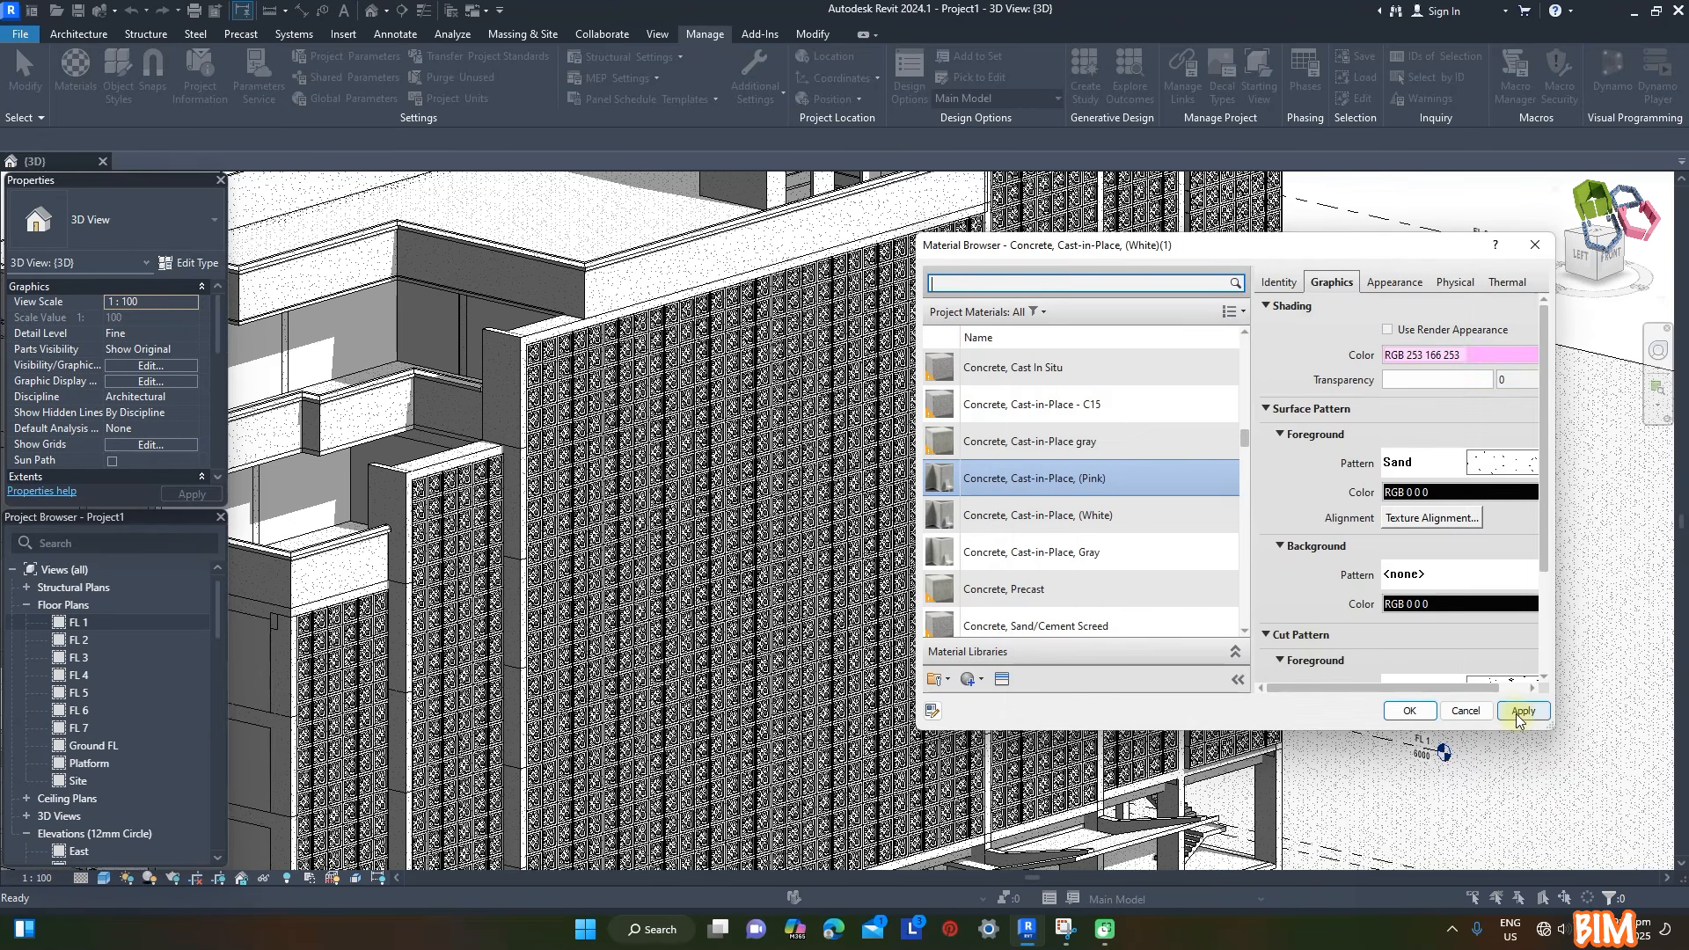
# - Duplicate the pink concrete material as Concrete, Cast-in-Place, (Navy) and give it a blue shading color
pyautogui.rightClick(1105, 489)
pyautogui.click(1174, 525)
pyautogui.write('Navy)')
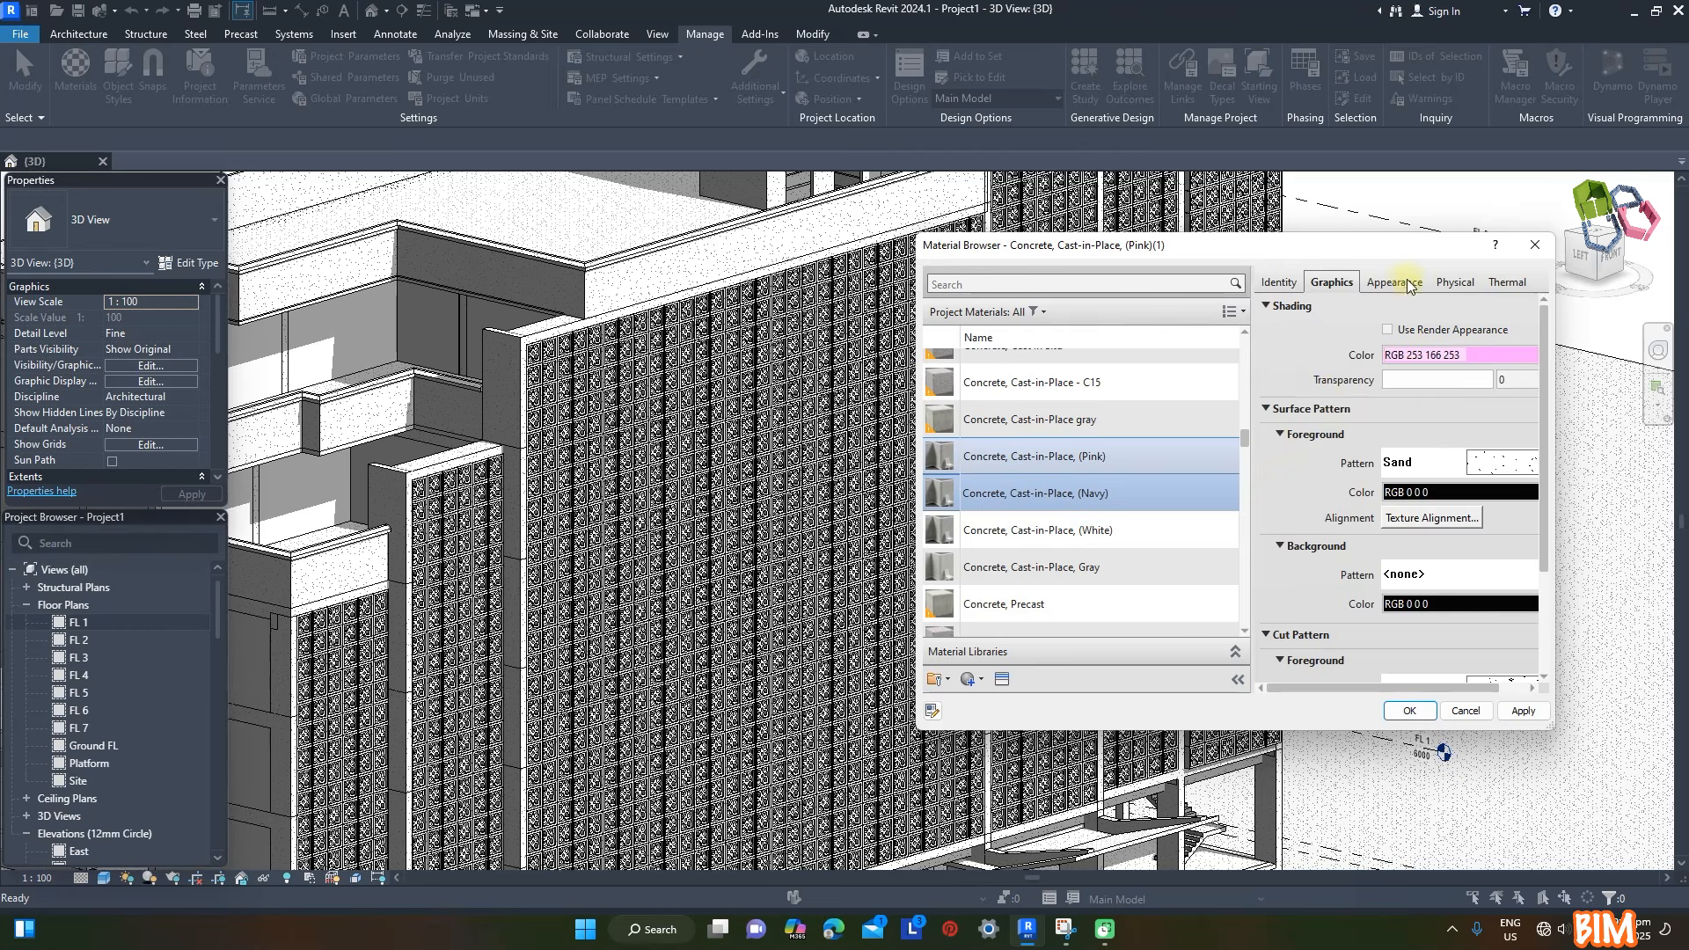
pyautogui.click(1409, 285)
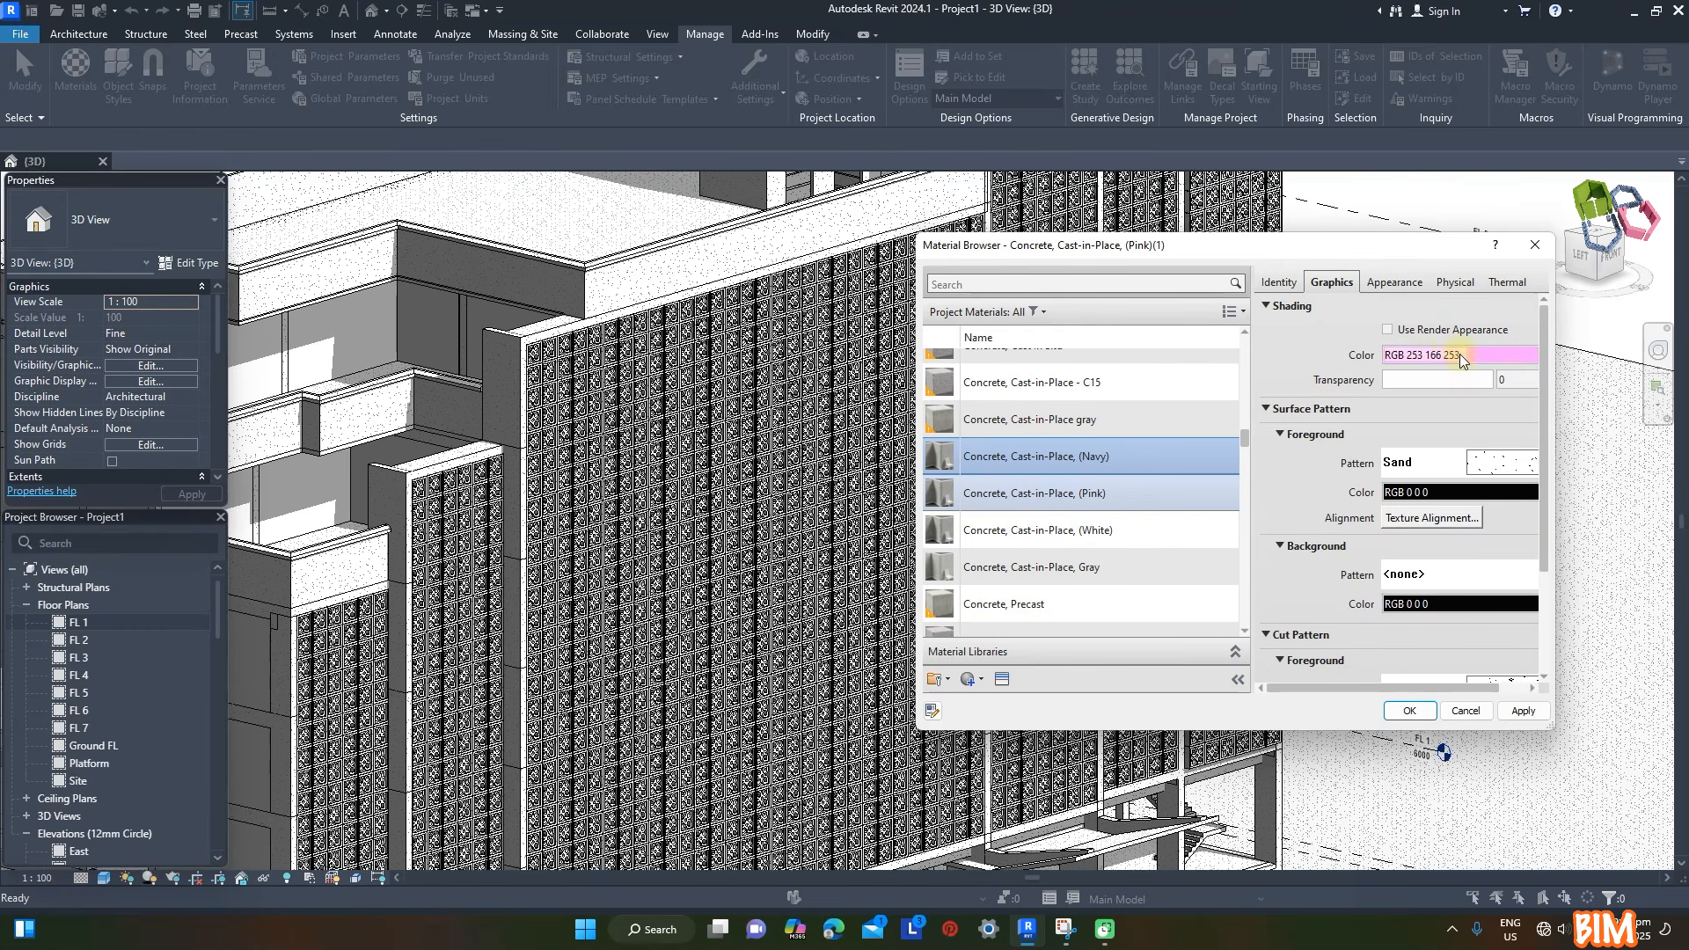
pyautogui.click(1462, 355)
pyautogui.click(1347, 366)
pyautogui.moveTo(1437, 385); pyautogui.dragTo(1437, 446)
pyautogui.click(1320, 635)
pyautogui.click(1520, 709)
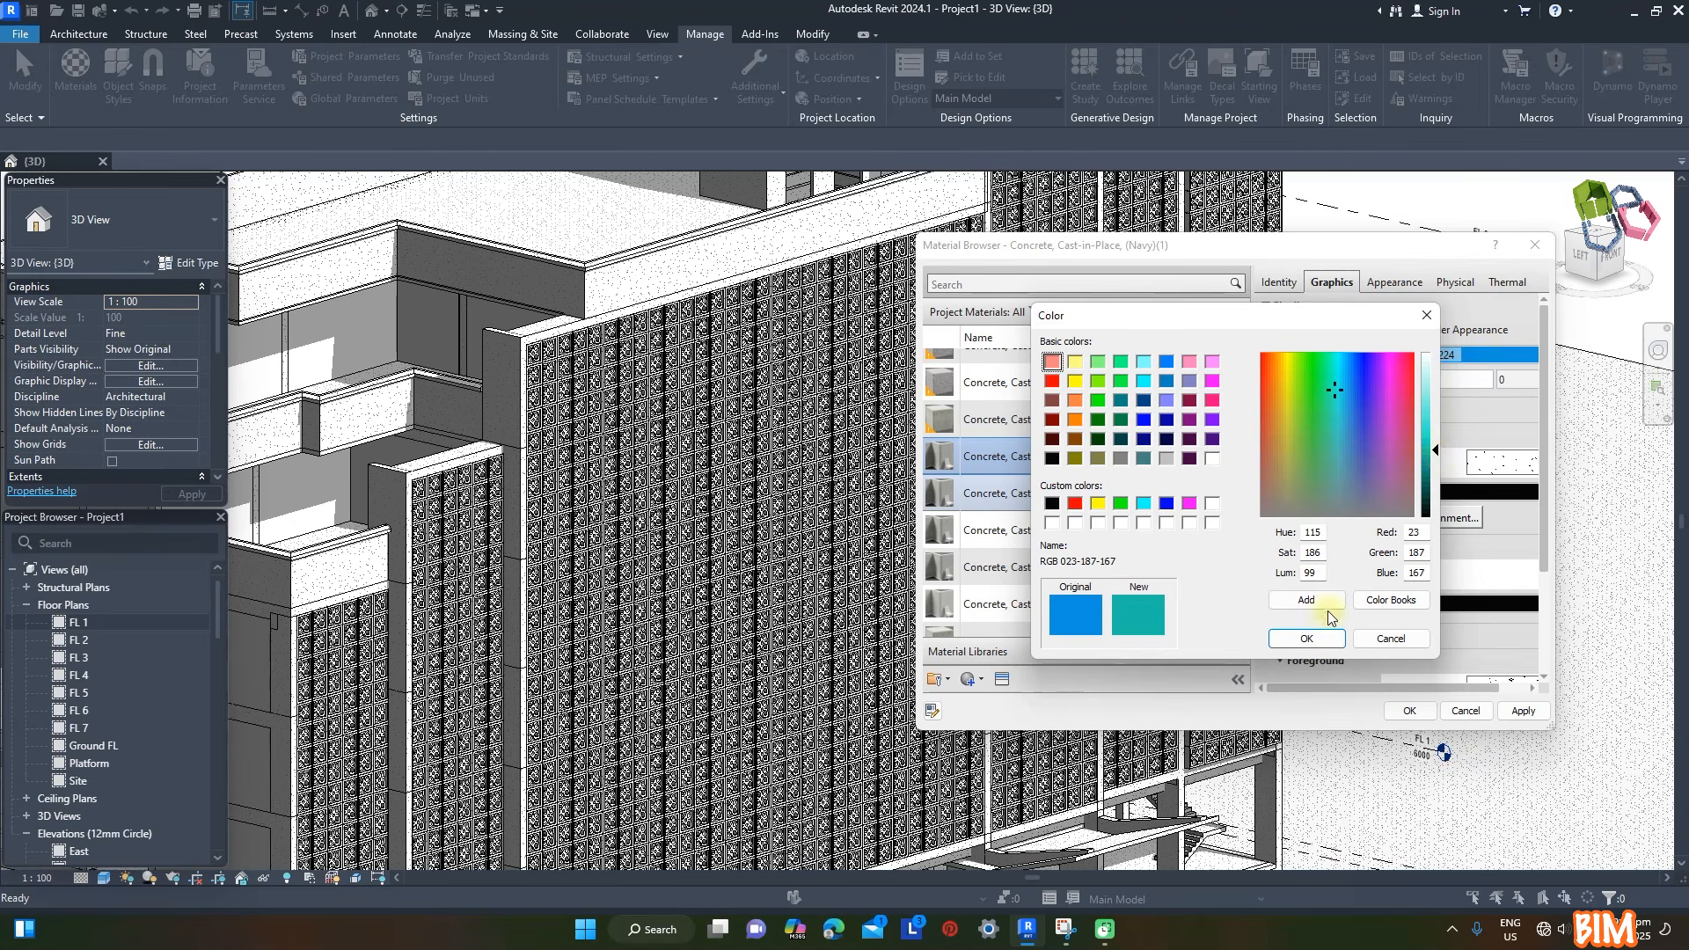
# - Set the shading of the Avocado cast-in-place concrete copy to RGB 23-187-167 and of a further copy to RGB 247-253-200
pyautogui.click(1307, 638)
pyautogui.moveTo(1435, 404); pyautogui.dragTo(1434, 378)
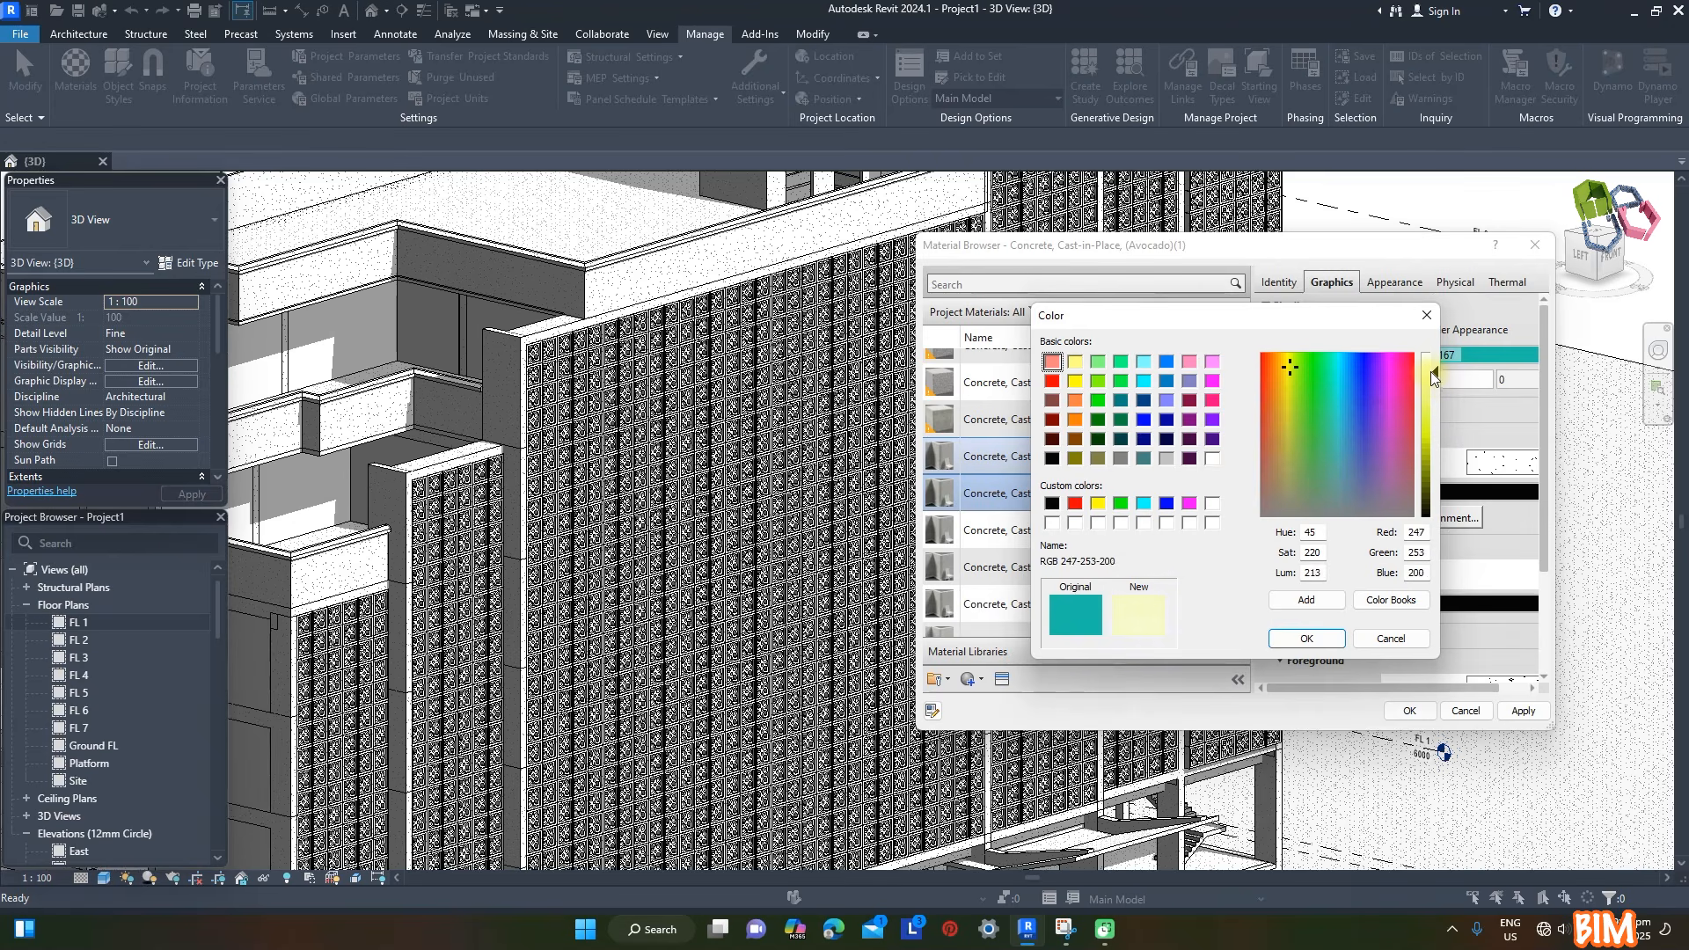
pyautogui.click(1306, 638)
pyautogui.click(1522, 710)
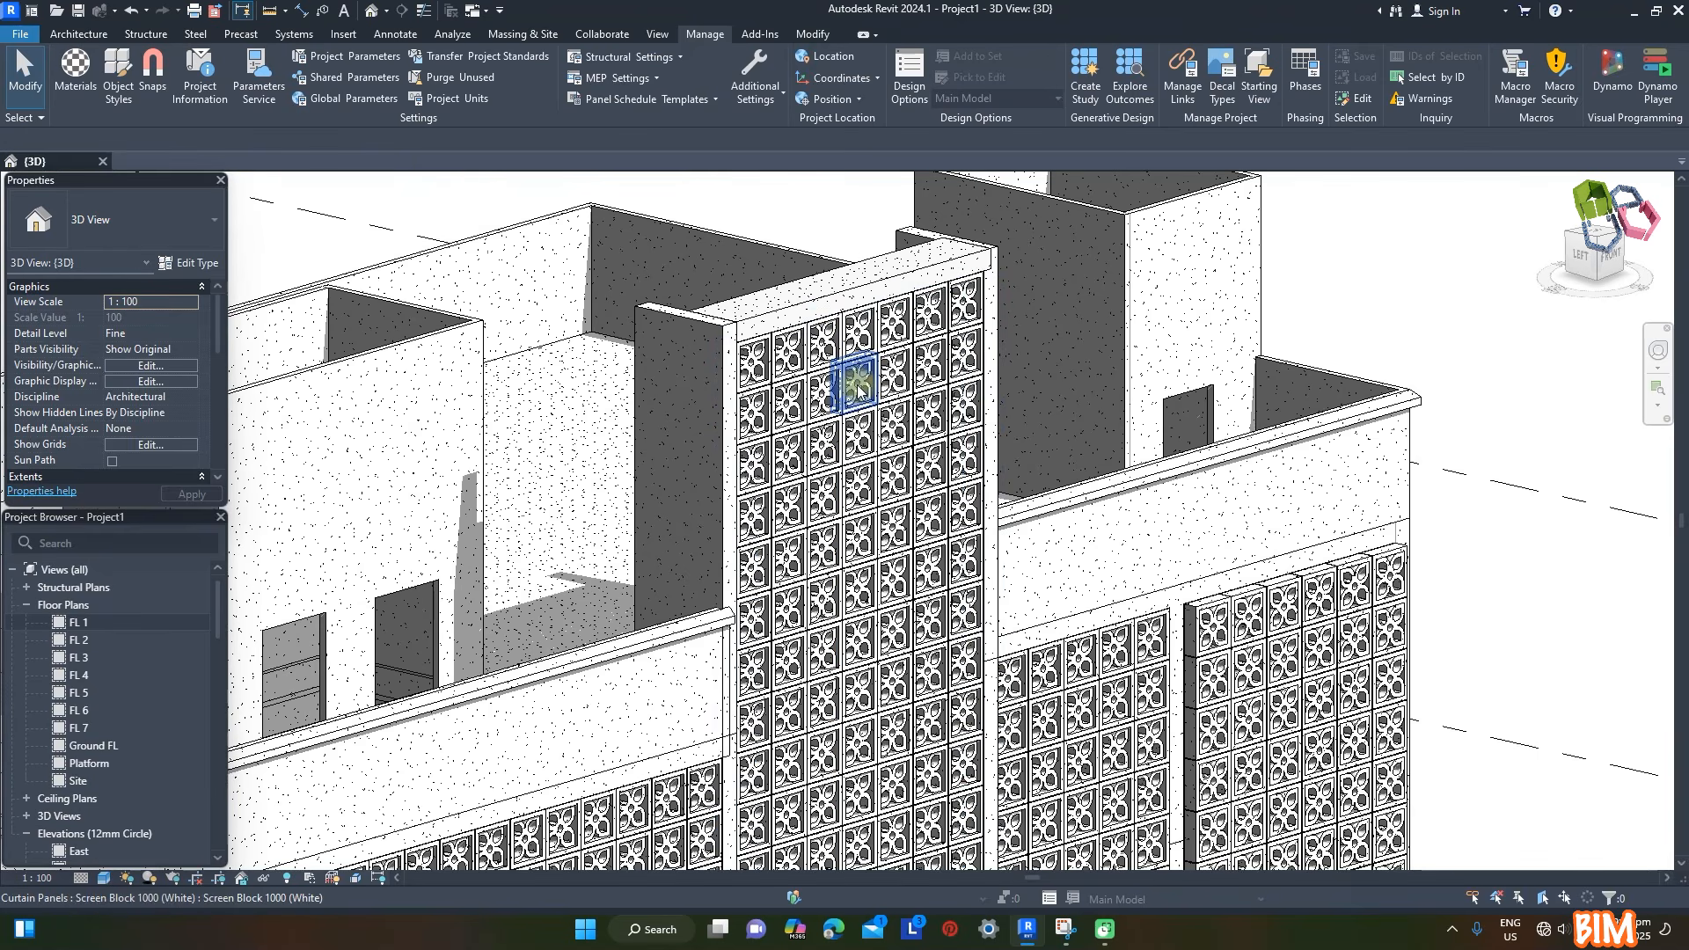
# - Assign the Concrete, Cast-in-Place, (Navy) material to three scattered screen block panels on the tall tower screen
pyautogui.click(859, 380)
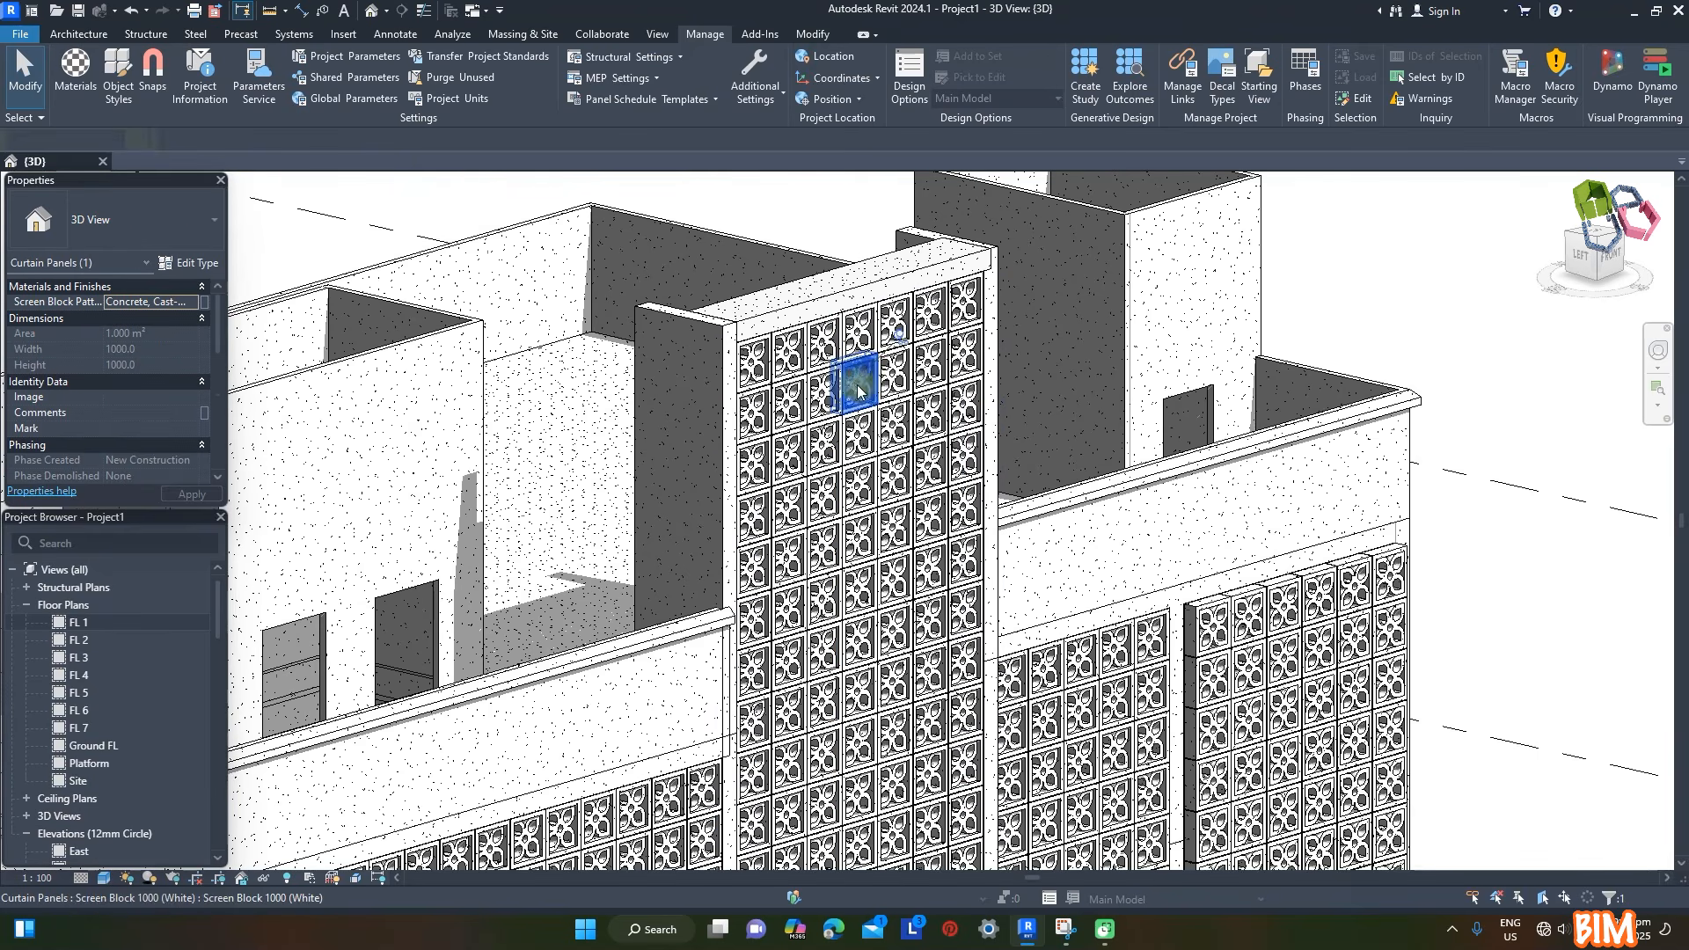
pyautogui.keyDown('ctrl'); pyautogui.click(895, 835); pyautogui.keyUp('ctrl')
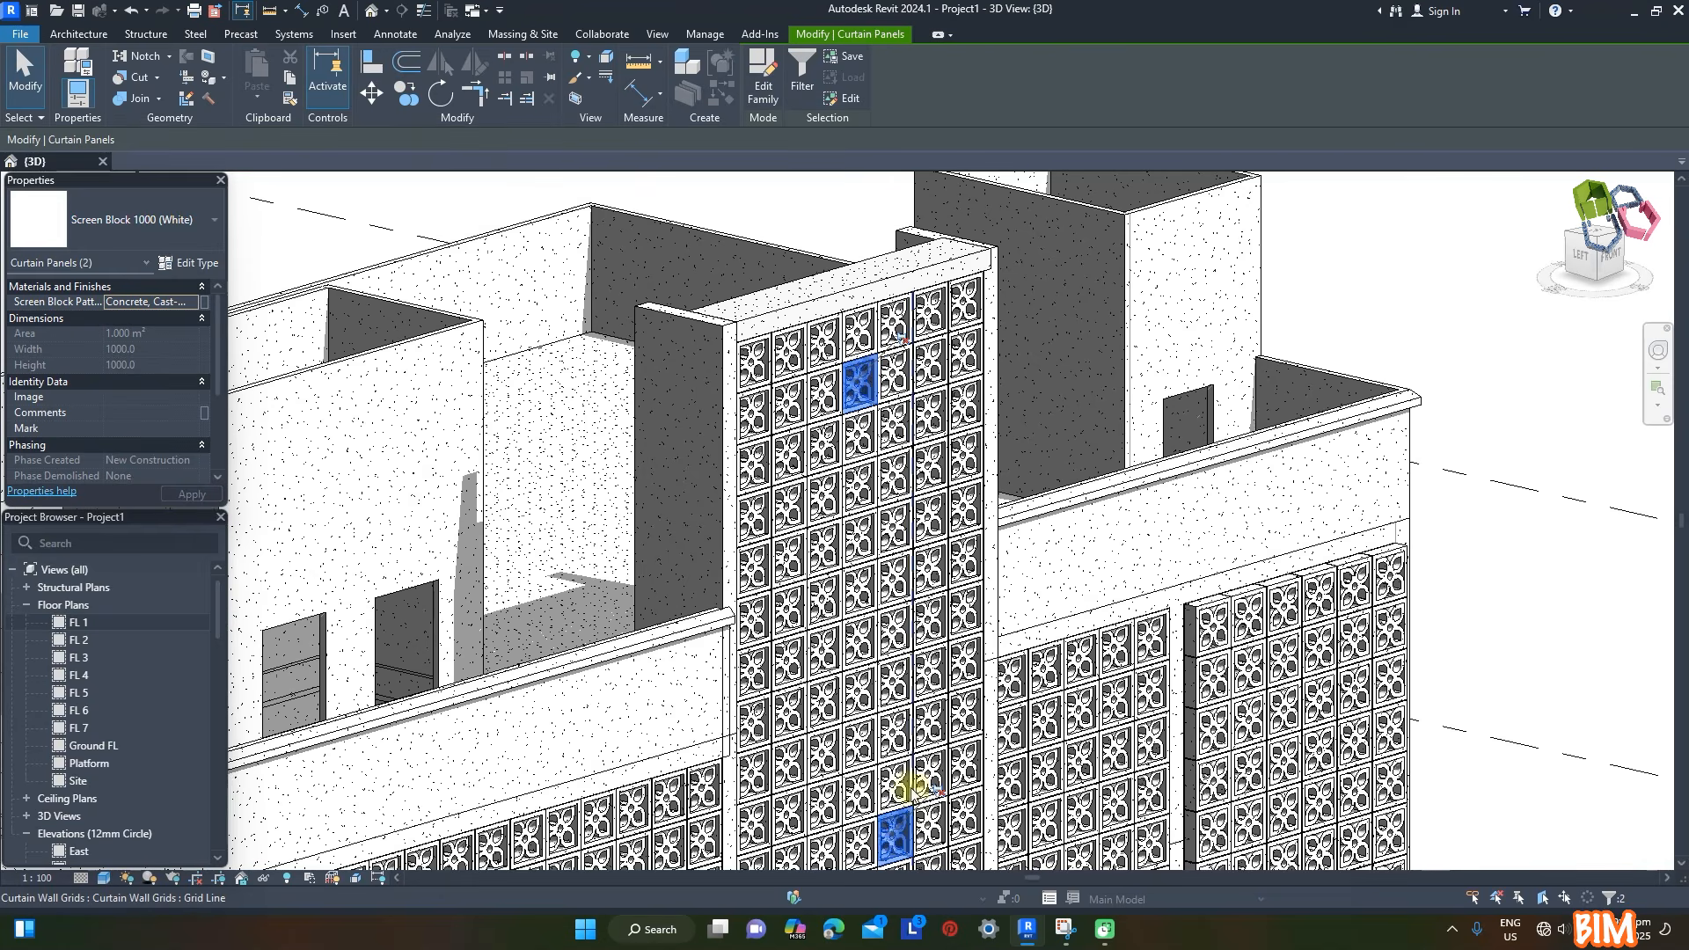
pyautogui.keyDown('ctrl'); pyautogui.click(893, 786); pyautogui.keyUp('ctrl')
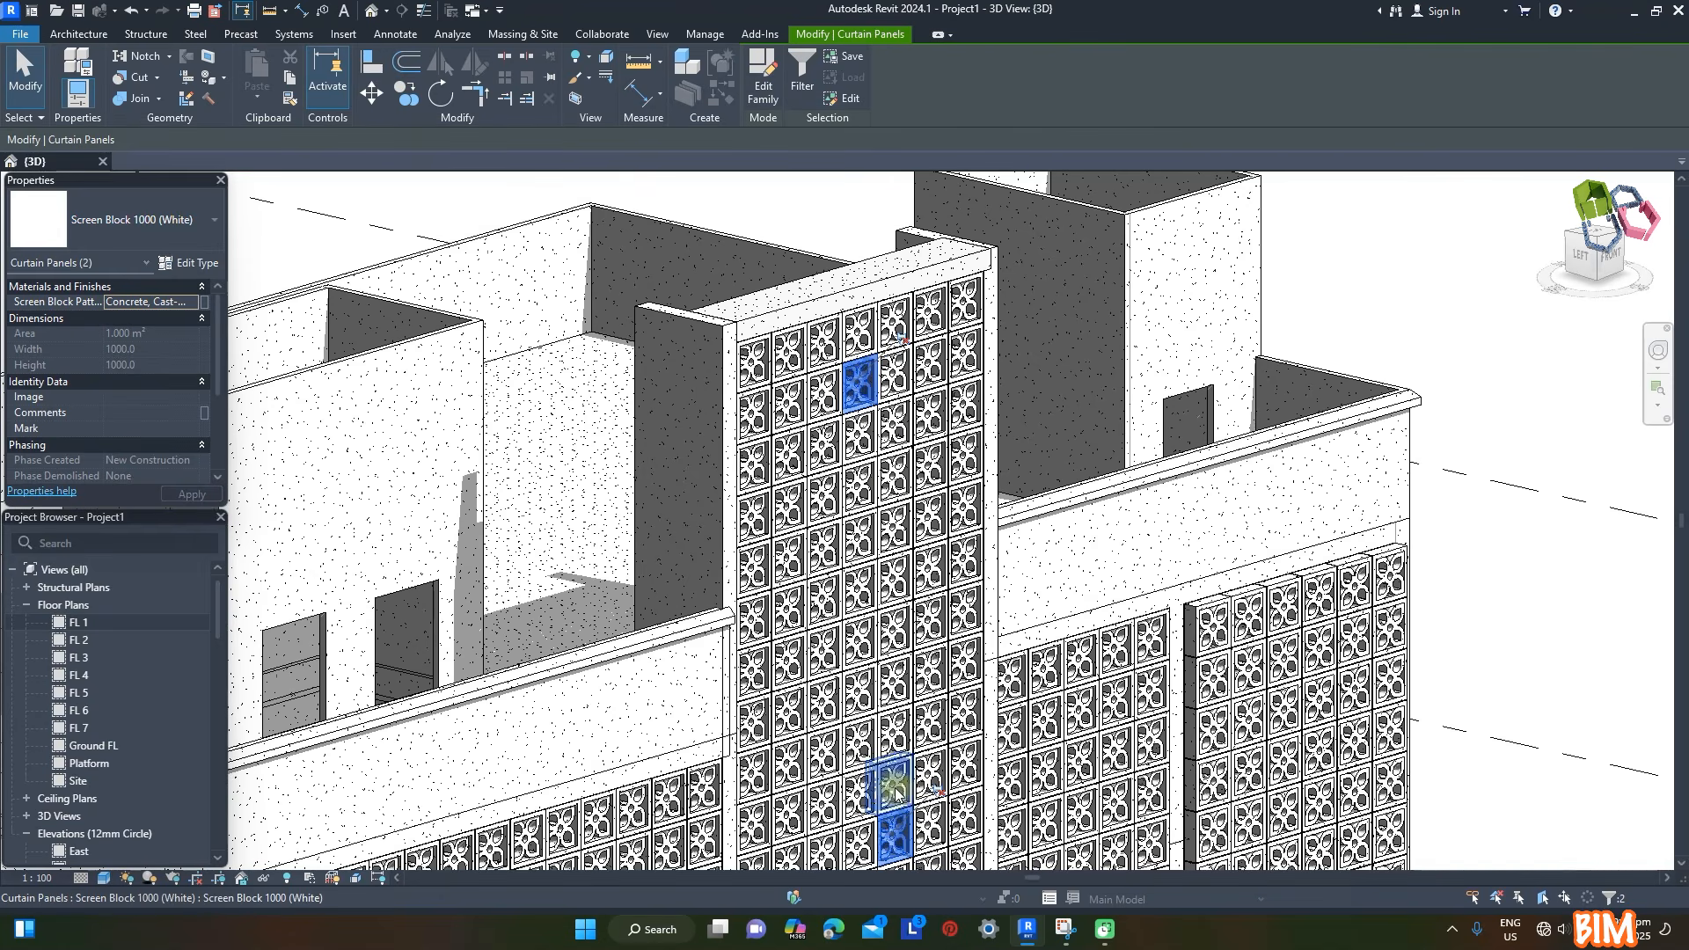
pyautogui.click(204, 302)
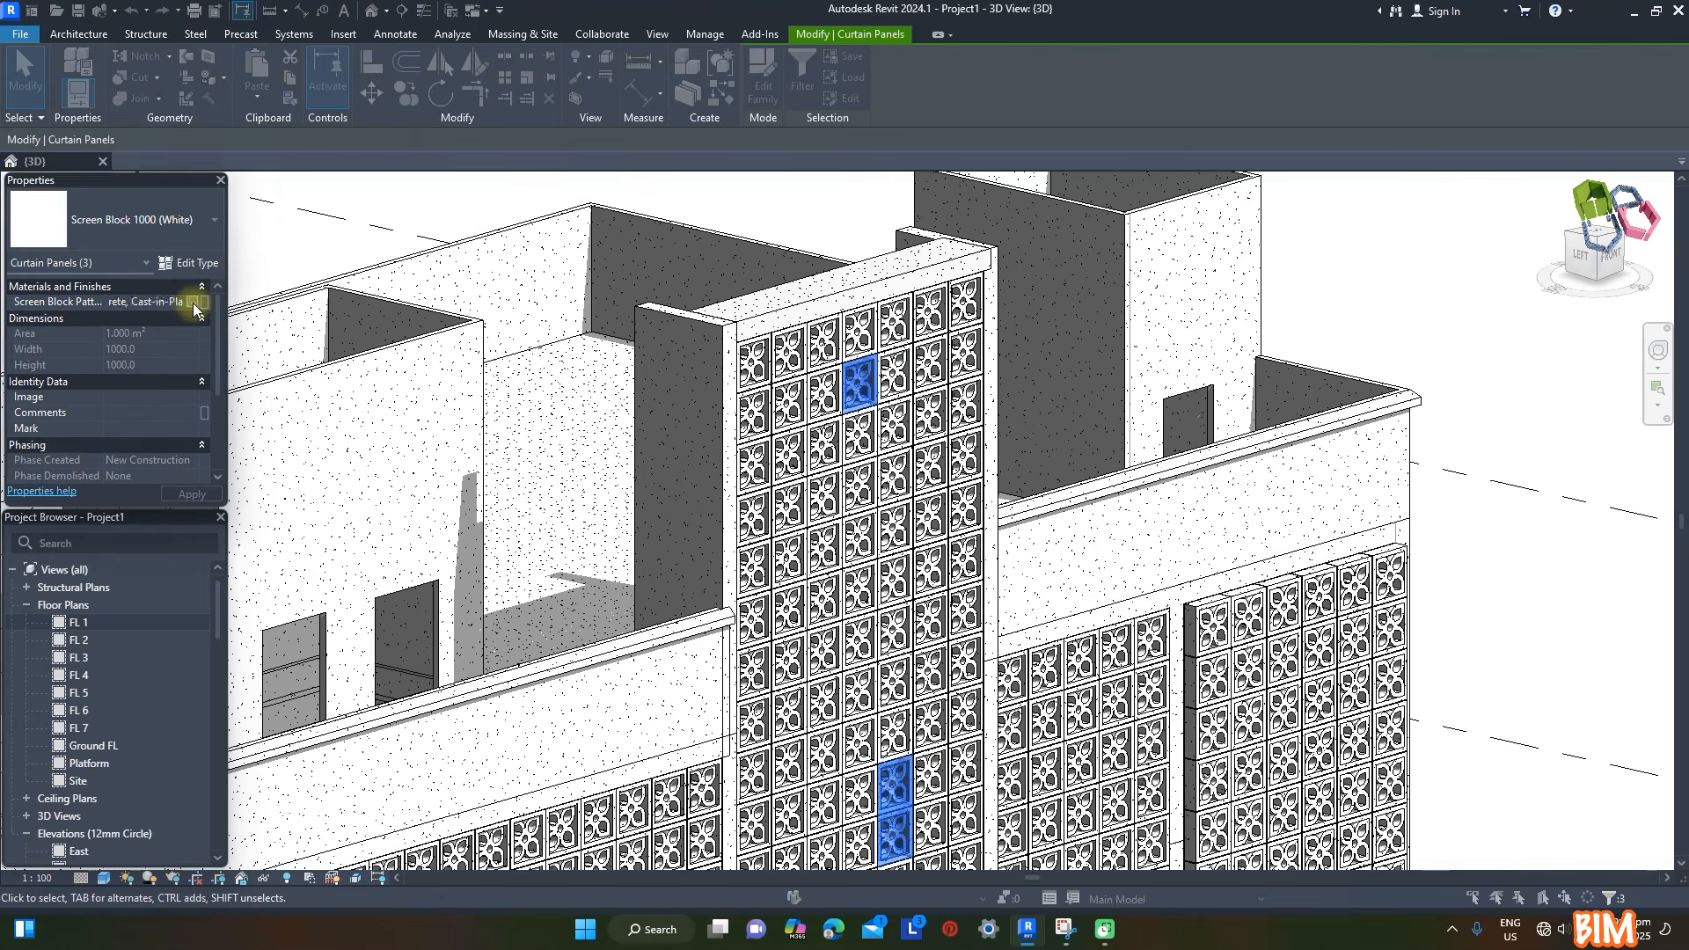
pyautogui.click(1134, 419)
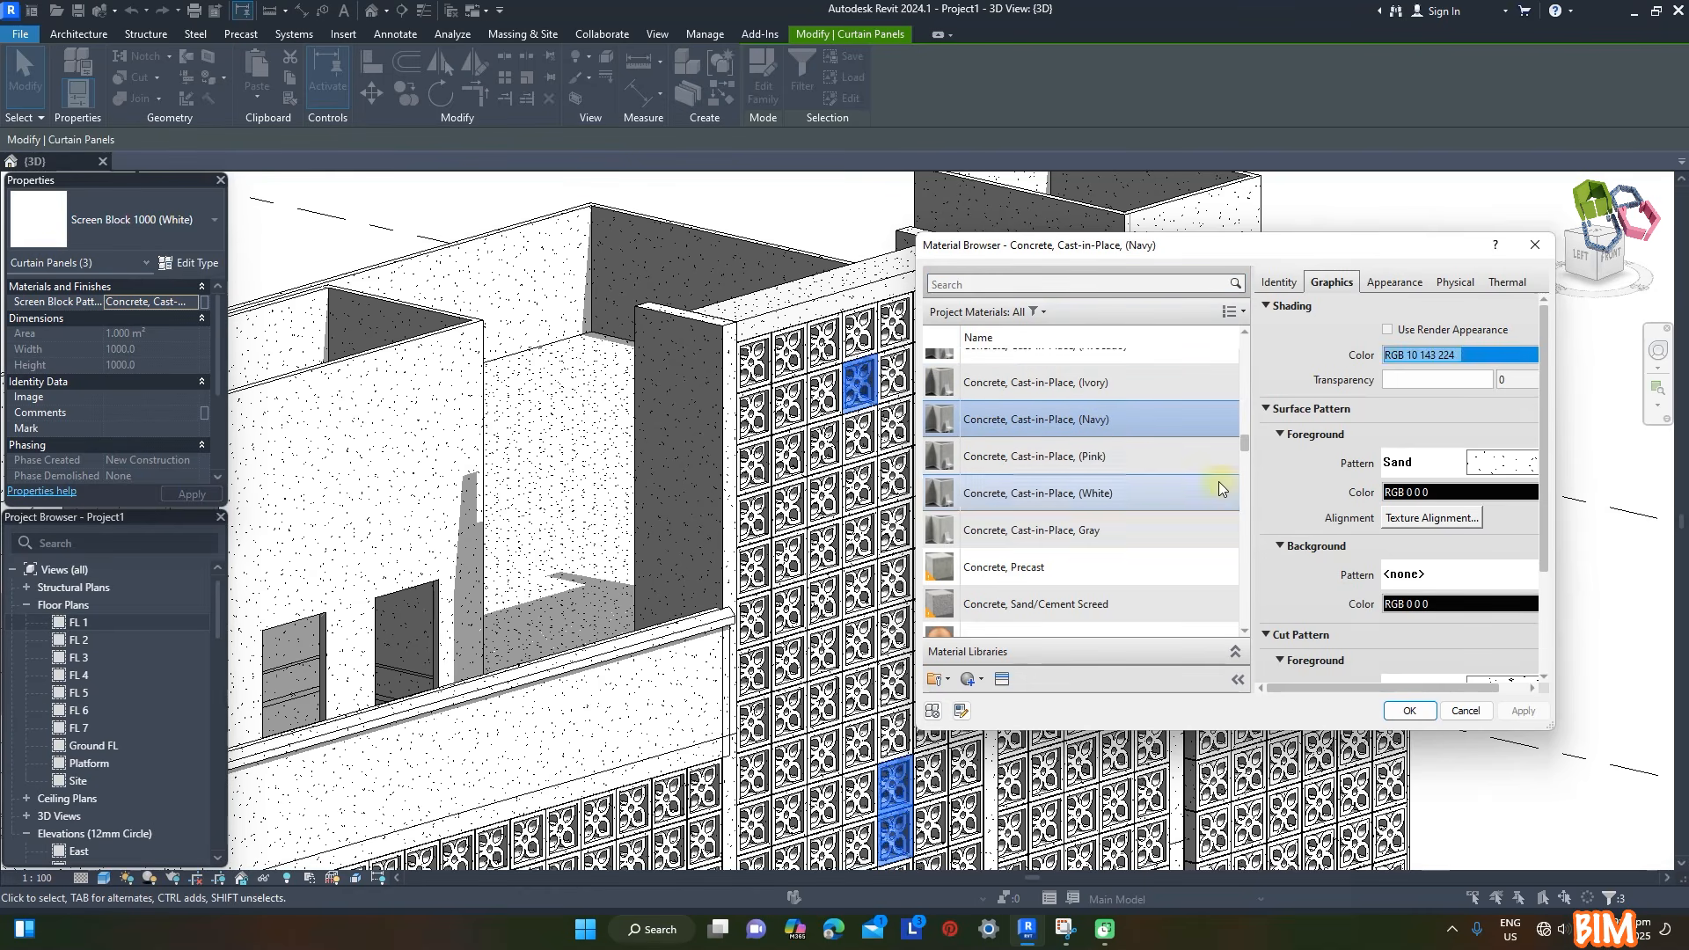
pyautogui.click(1409, 711)
pyautogui.click(1385, 280)
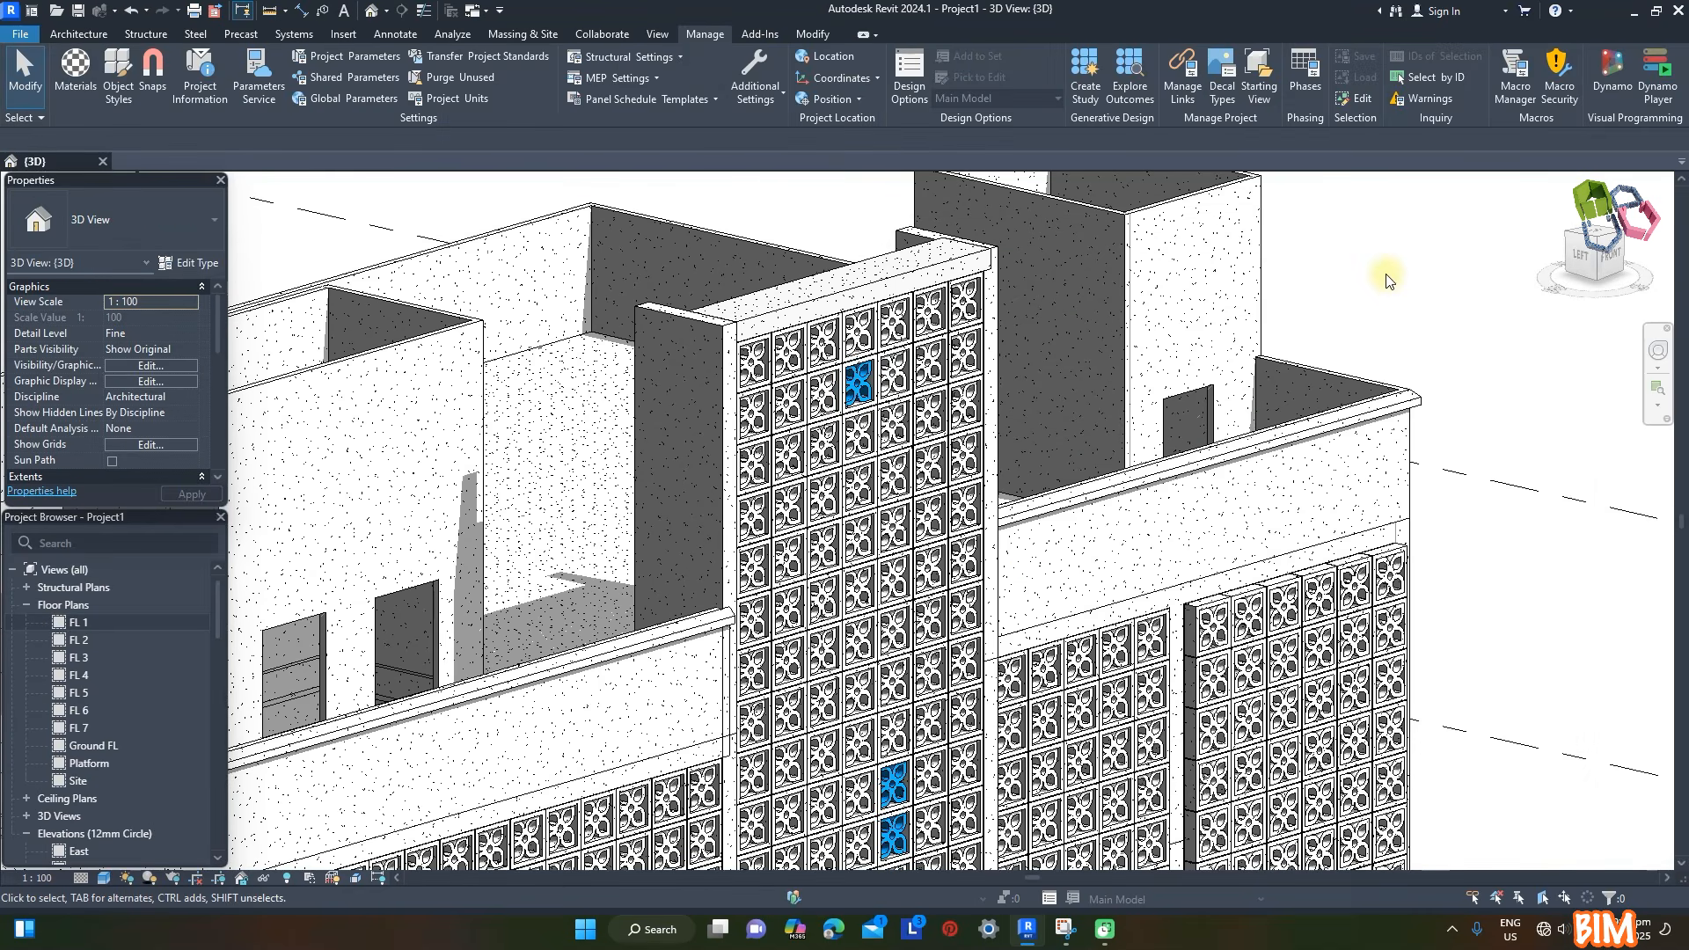
# - Assign the Concrete, Cast-in-Place, (Avocado) material to two panels near the tower screen's edge, below the navy one
pyautogui.click(928, 464)
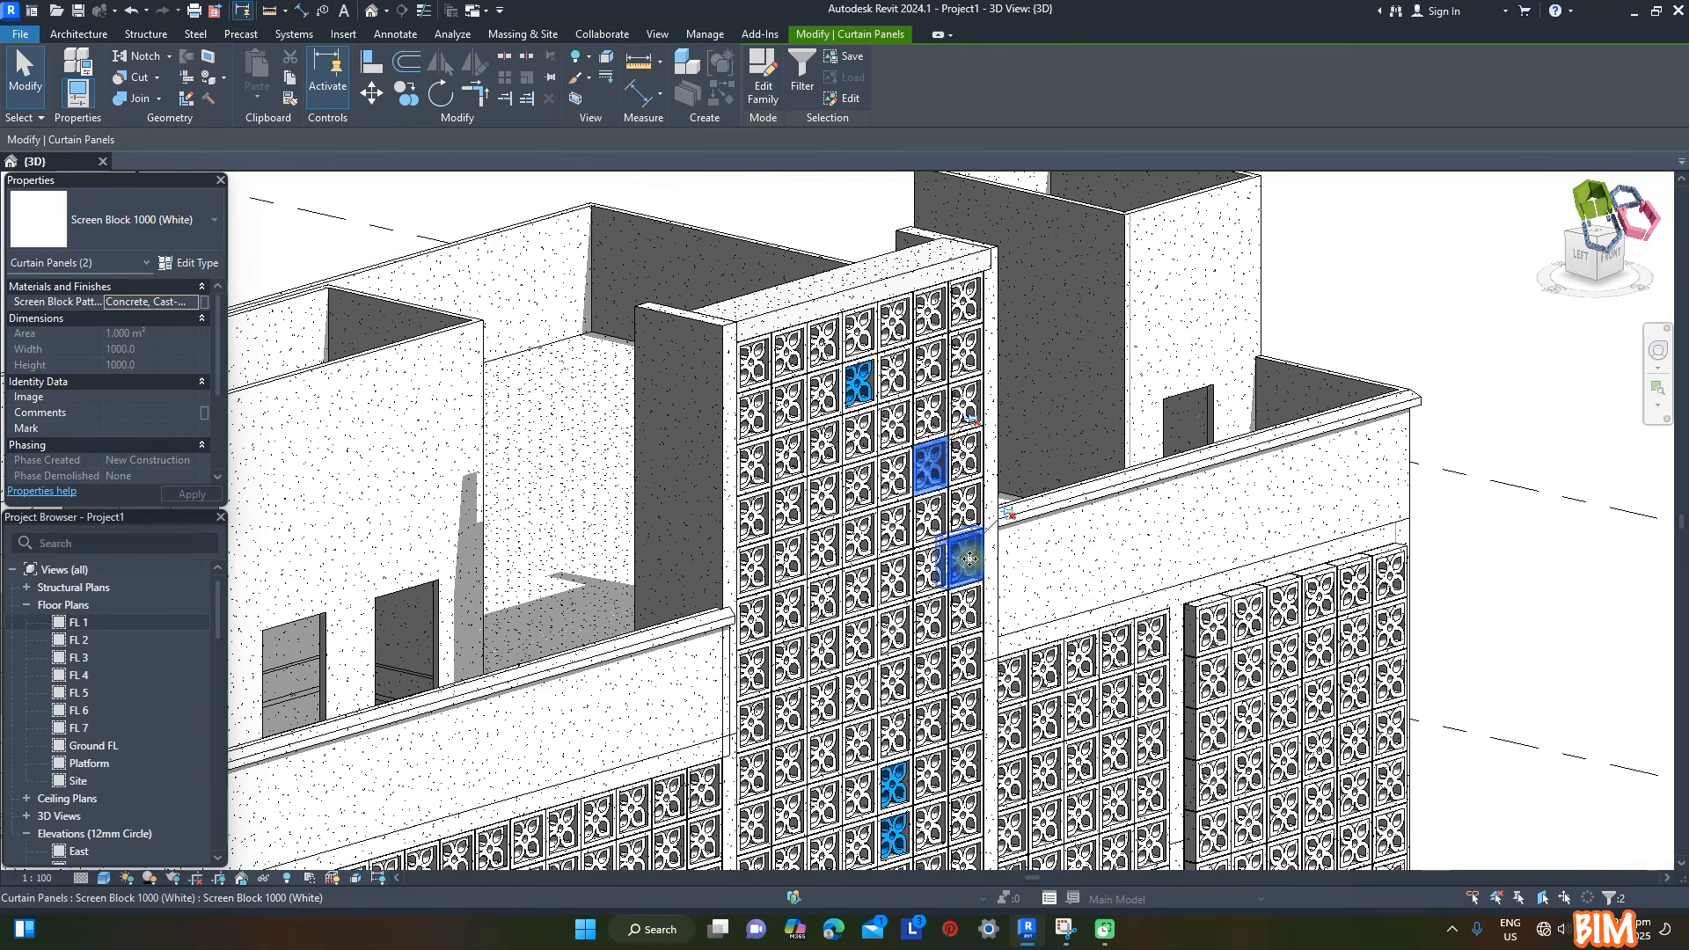
pyautogui.click(201, 301)
pyautogui.scroll(2, 1110, 559)
pyautogui.click(1112, 564)
pyautogui.click(1410, 711)
pyautogui.click(1410, 292)
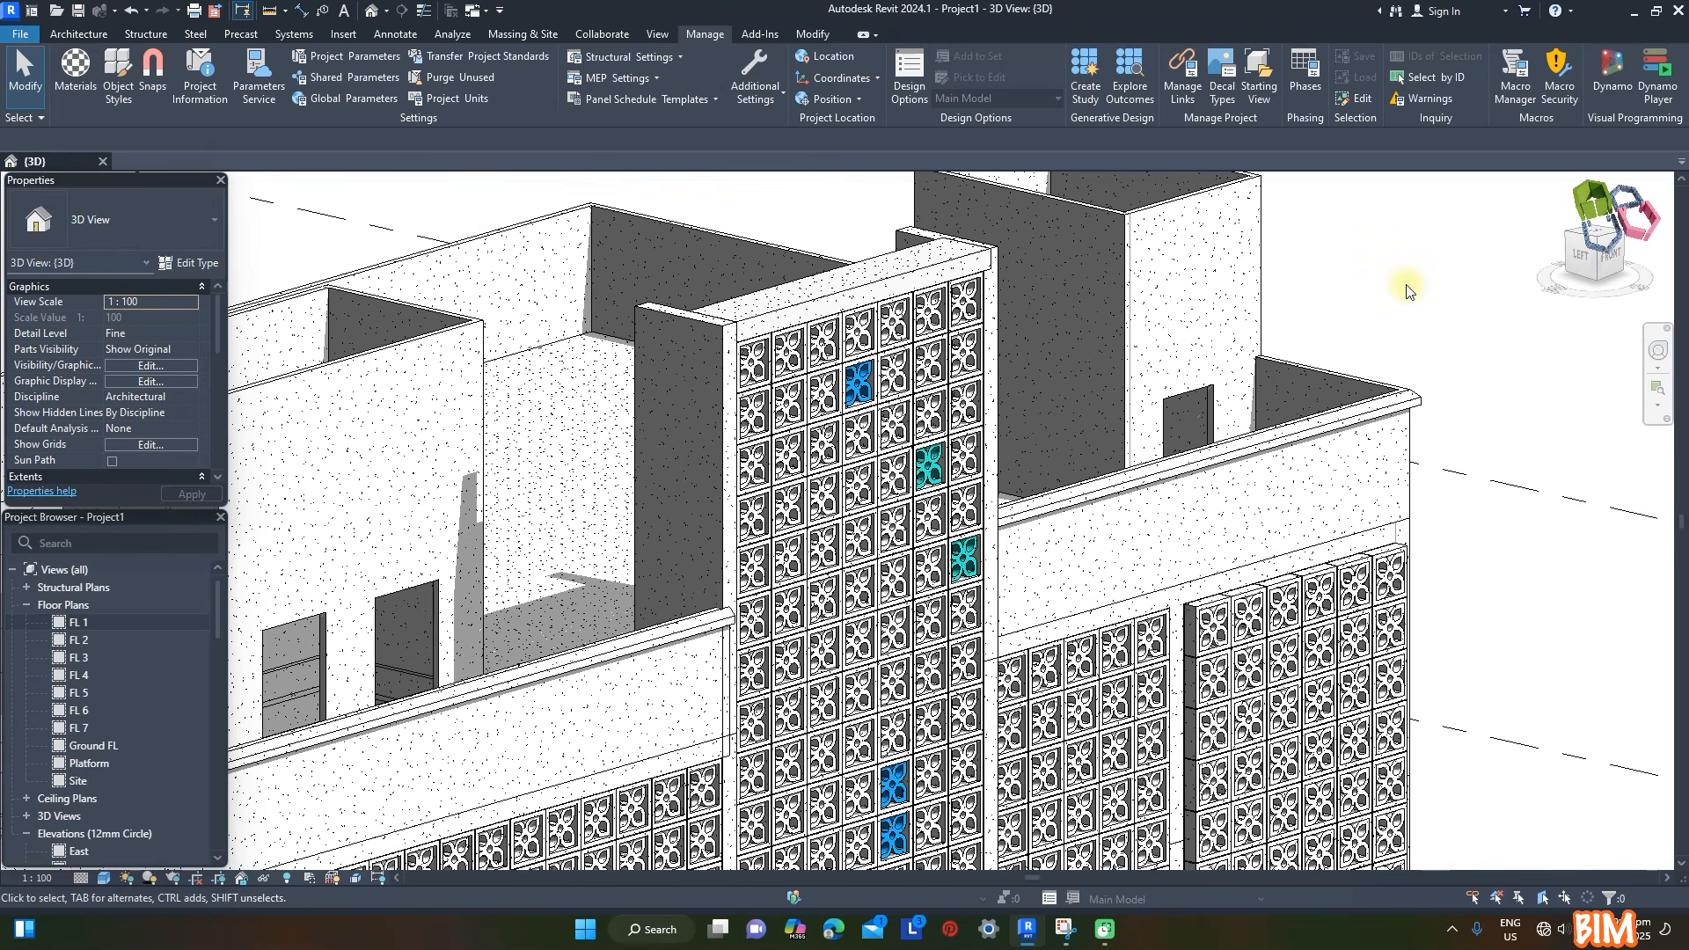
# - Assign the Concrete, Cast-in-Place, (Pink) material to two more white panels on the tall tower screen
pyautogui.click(820, 649)
pyautogui.keyDown('ctrl'); pyautogui.click(754, 773); pyautogui.keyUp('ctrl')
pyautogui.click(202, 302)
pyautogui.click(1099, 454)
pyautogui.click(1410, 712)
pyautogui.click(1571, 588)
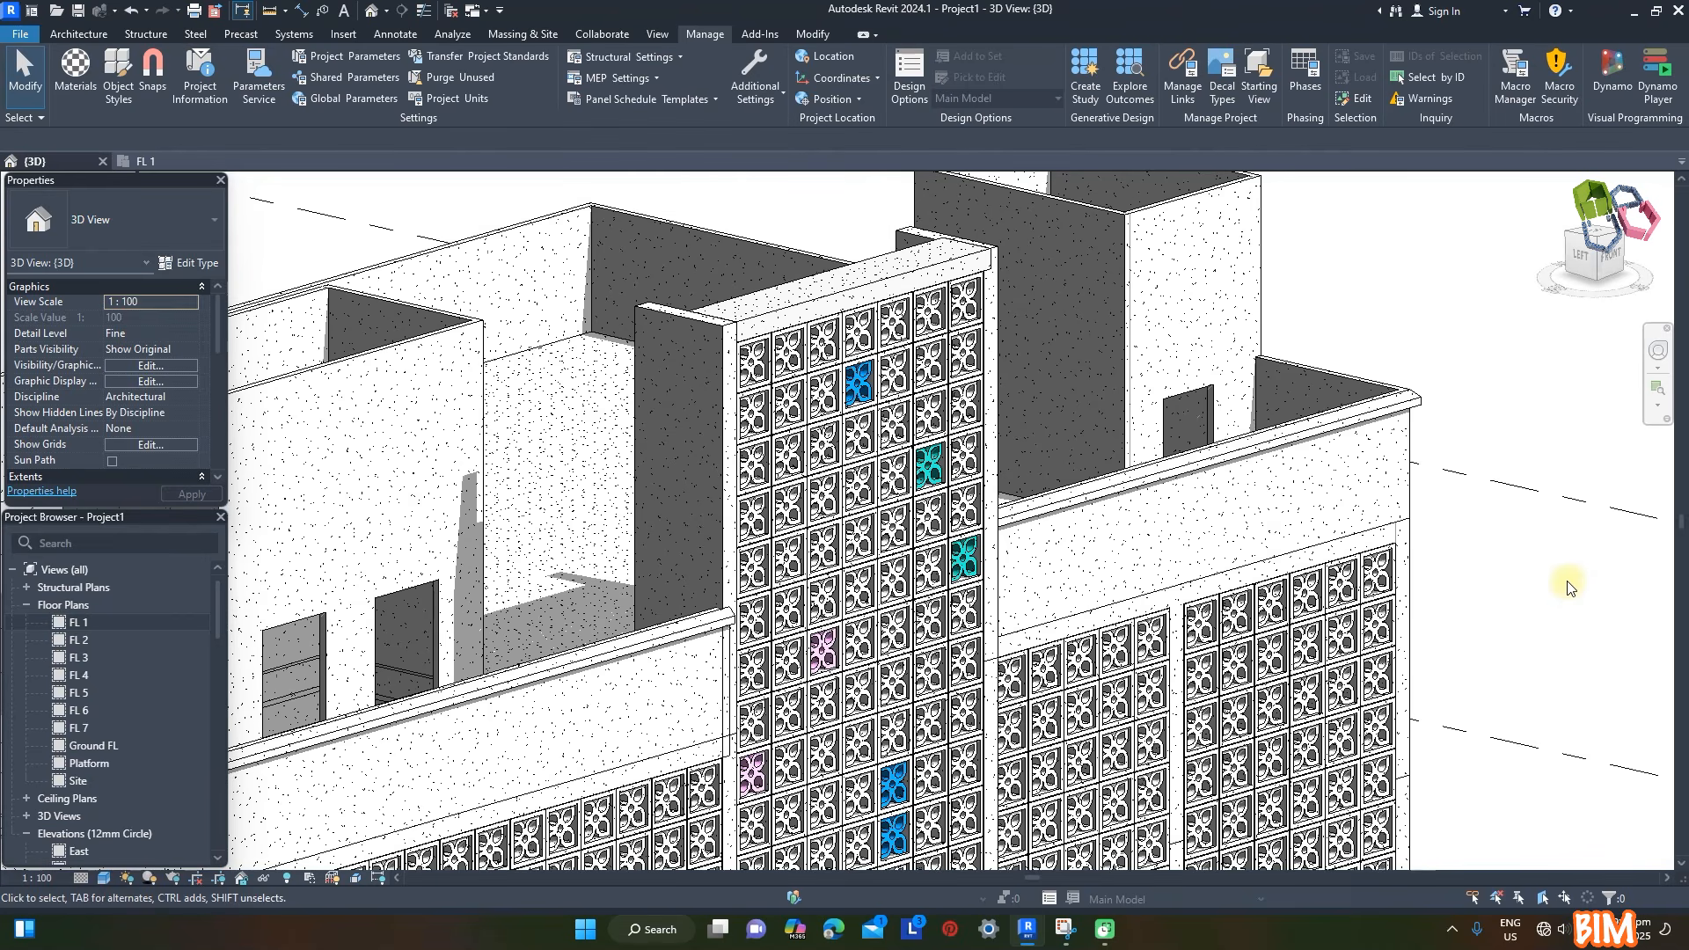
# - Assign the Concrete, Cast-in-Place, Gray material to three neighbouring panels near the top of the facade screen beside the tower
pyautogui.click(1231, 609)
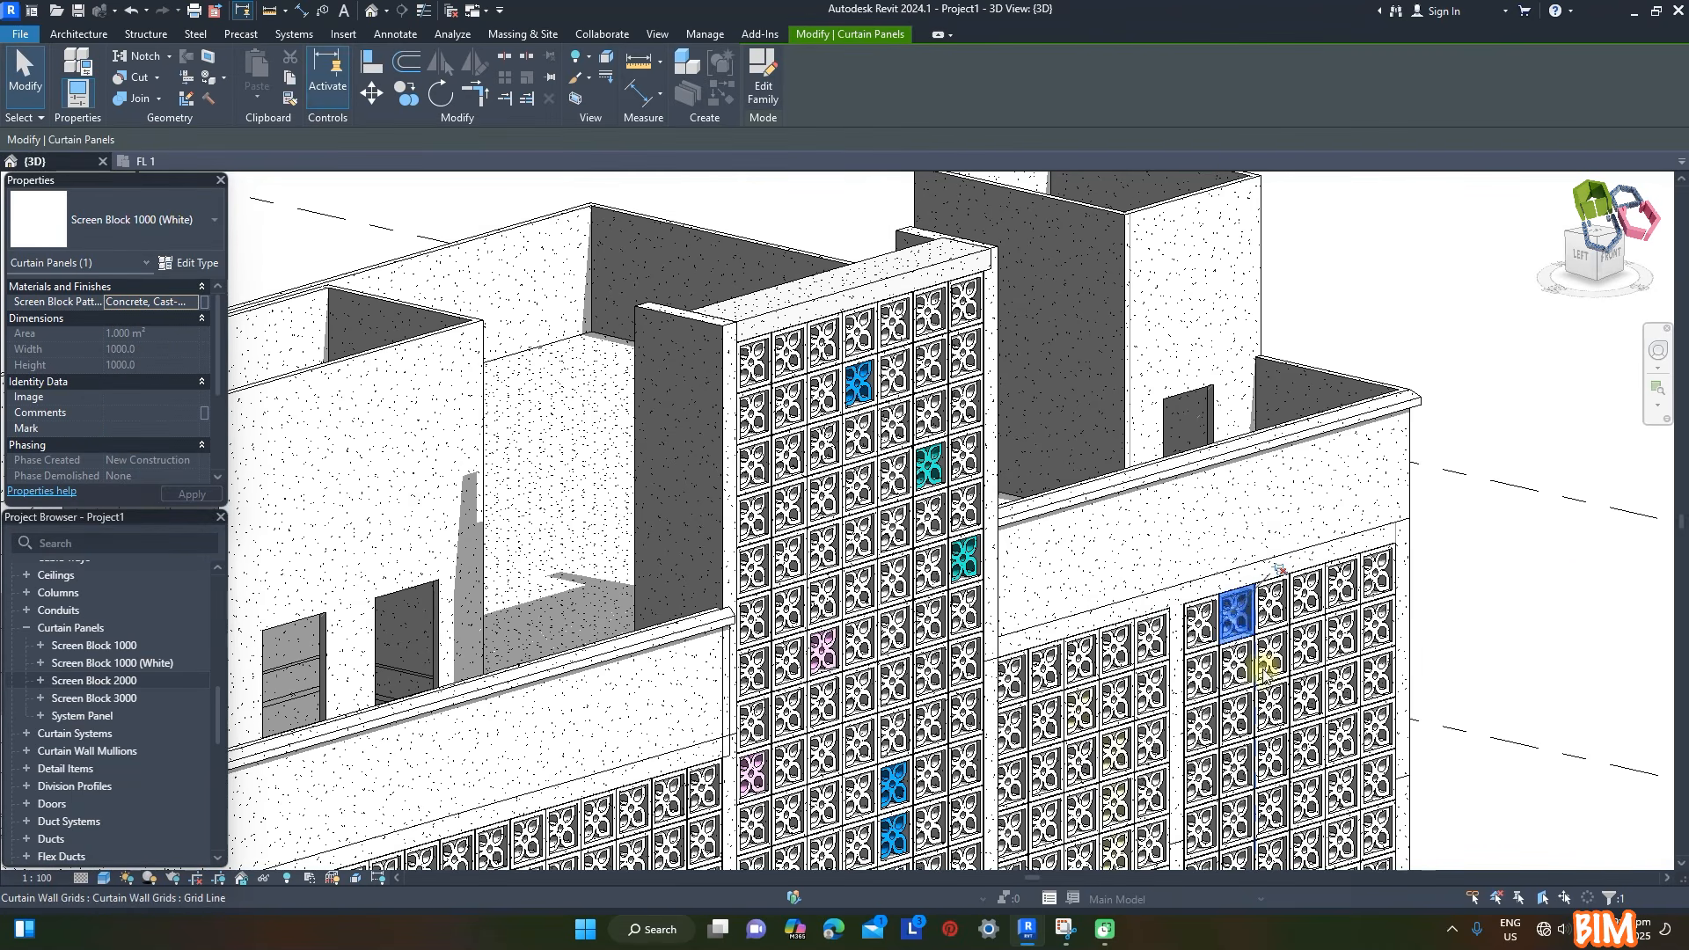
pyautogui.keyDown('ctrl'); pyautogui.click(1236, 672); pyautogui.keyUp('ctrl')
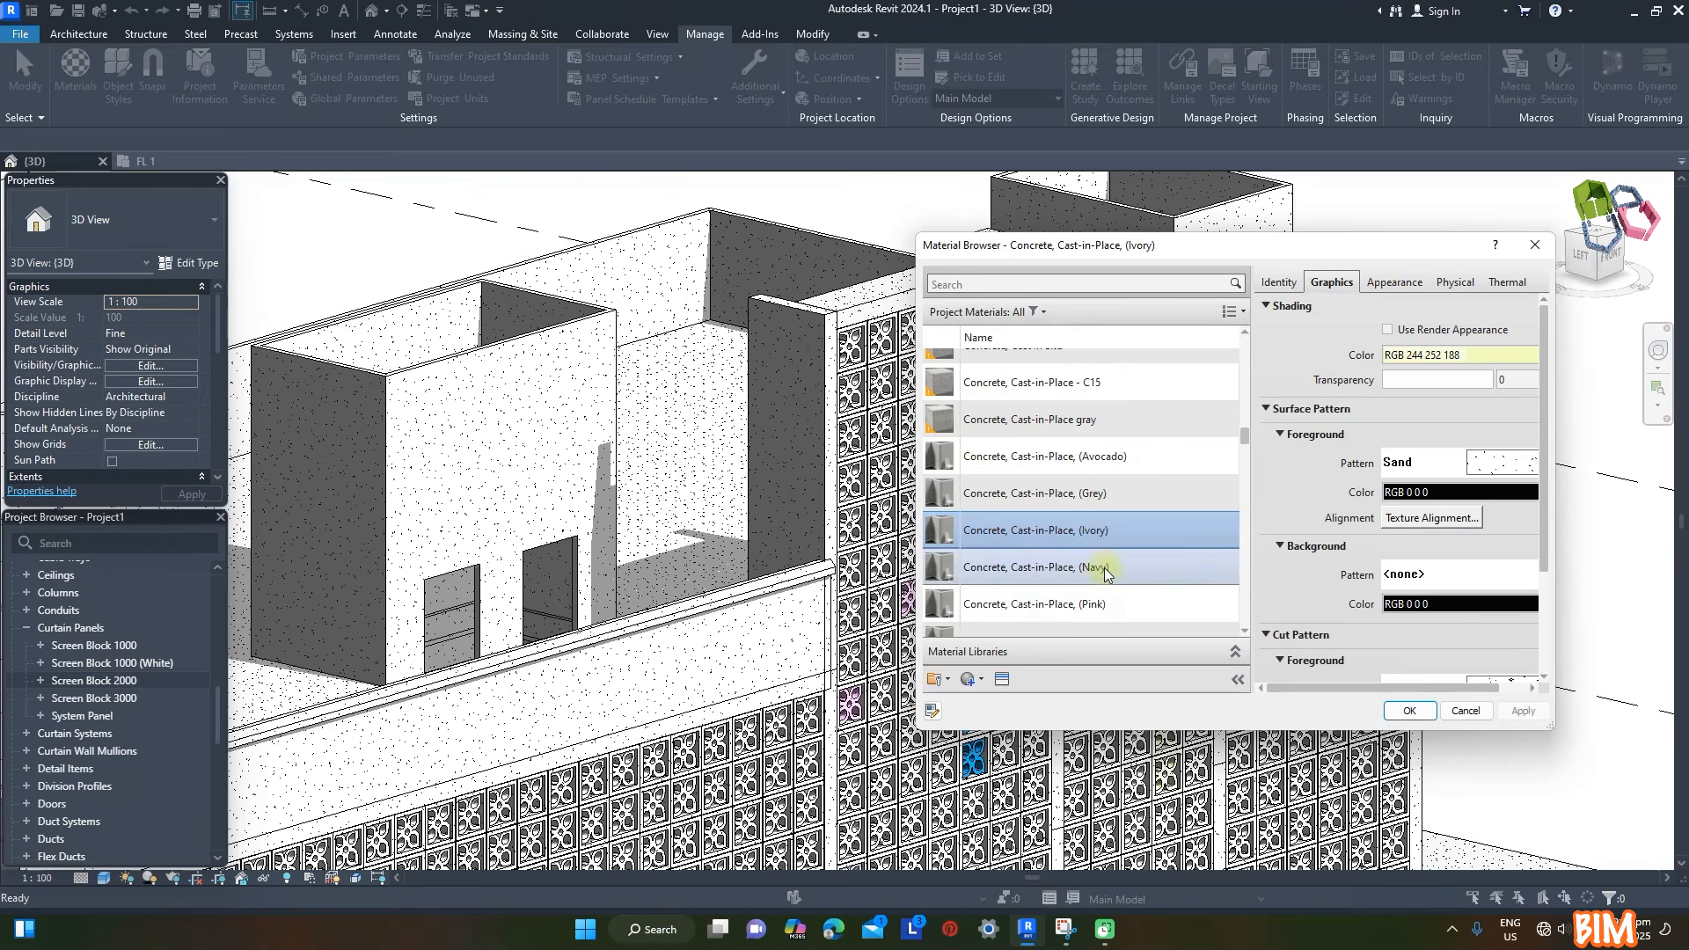
pyautogui.click(1095, 496)
pyautogui.click(1524, 711)
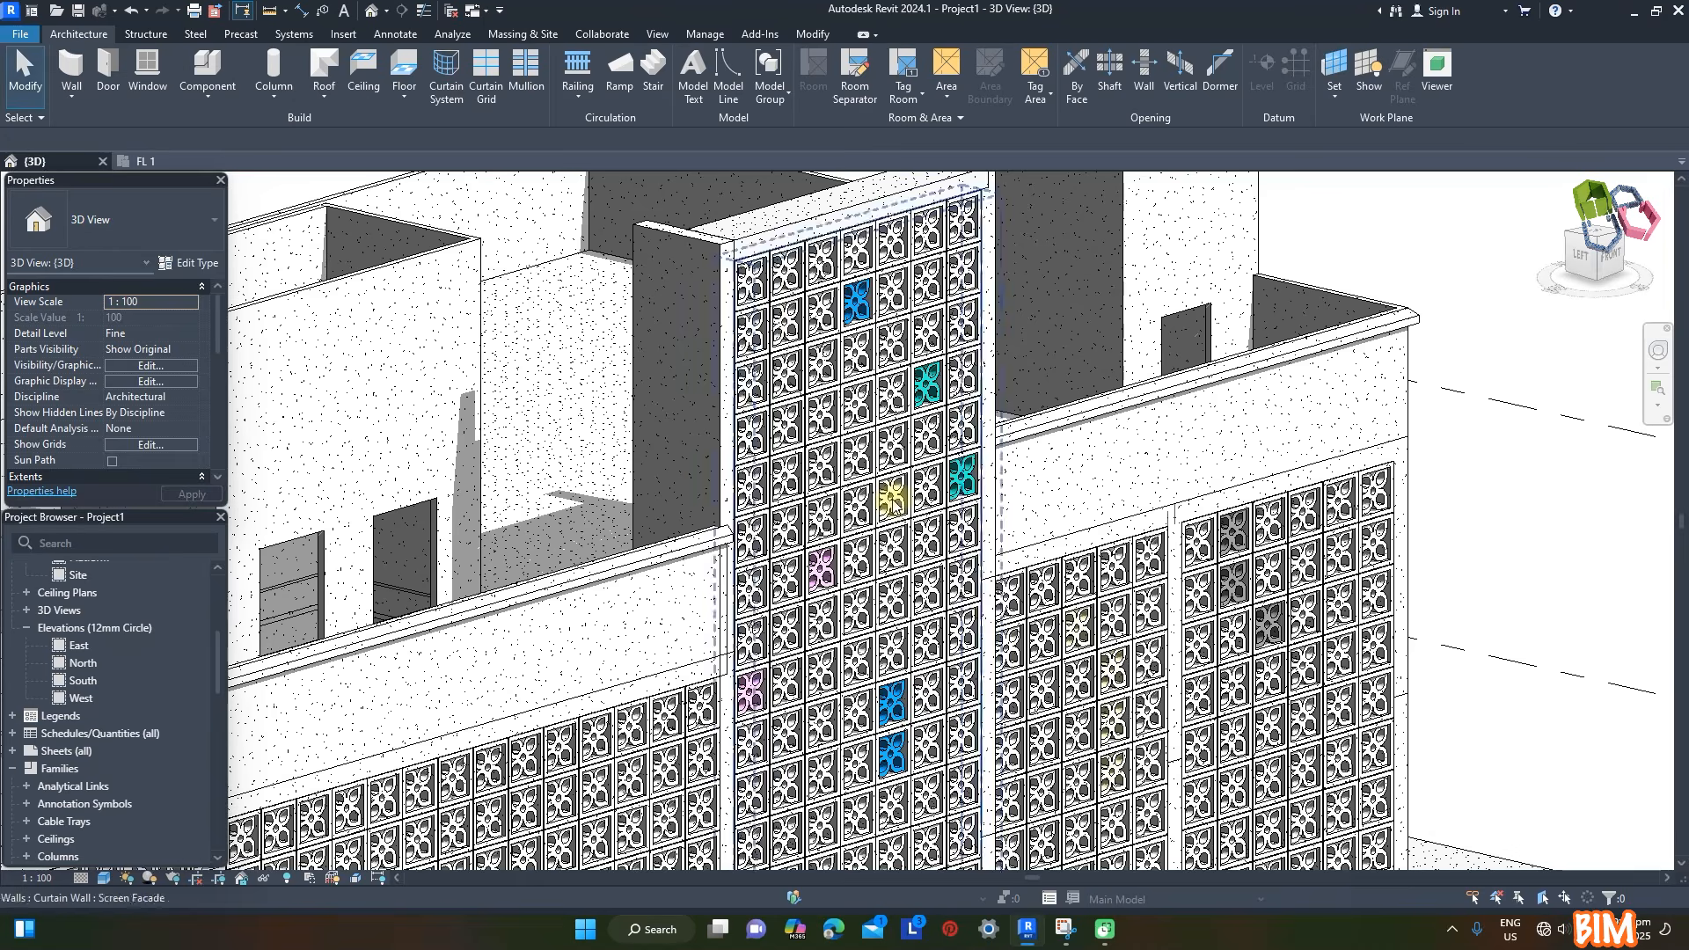
pyautogui.click(890, 494)
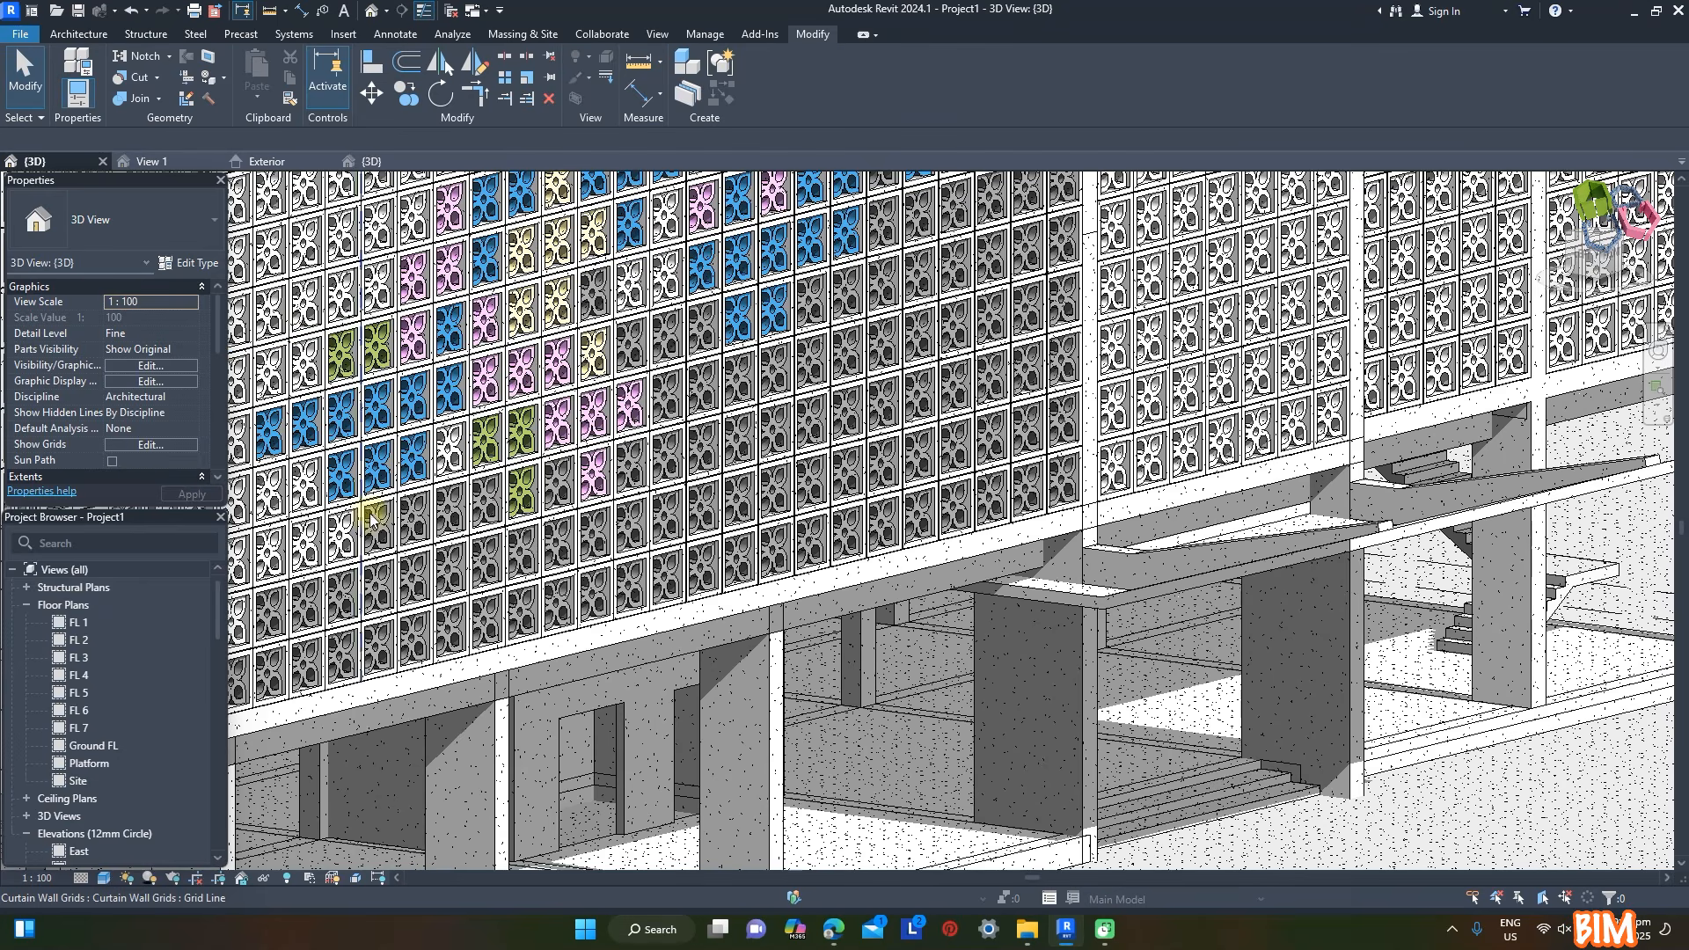
pyautogui.scroll(-15, 116, 690)
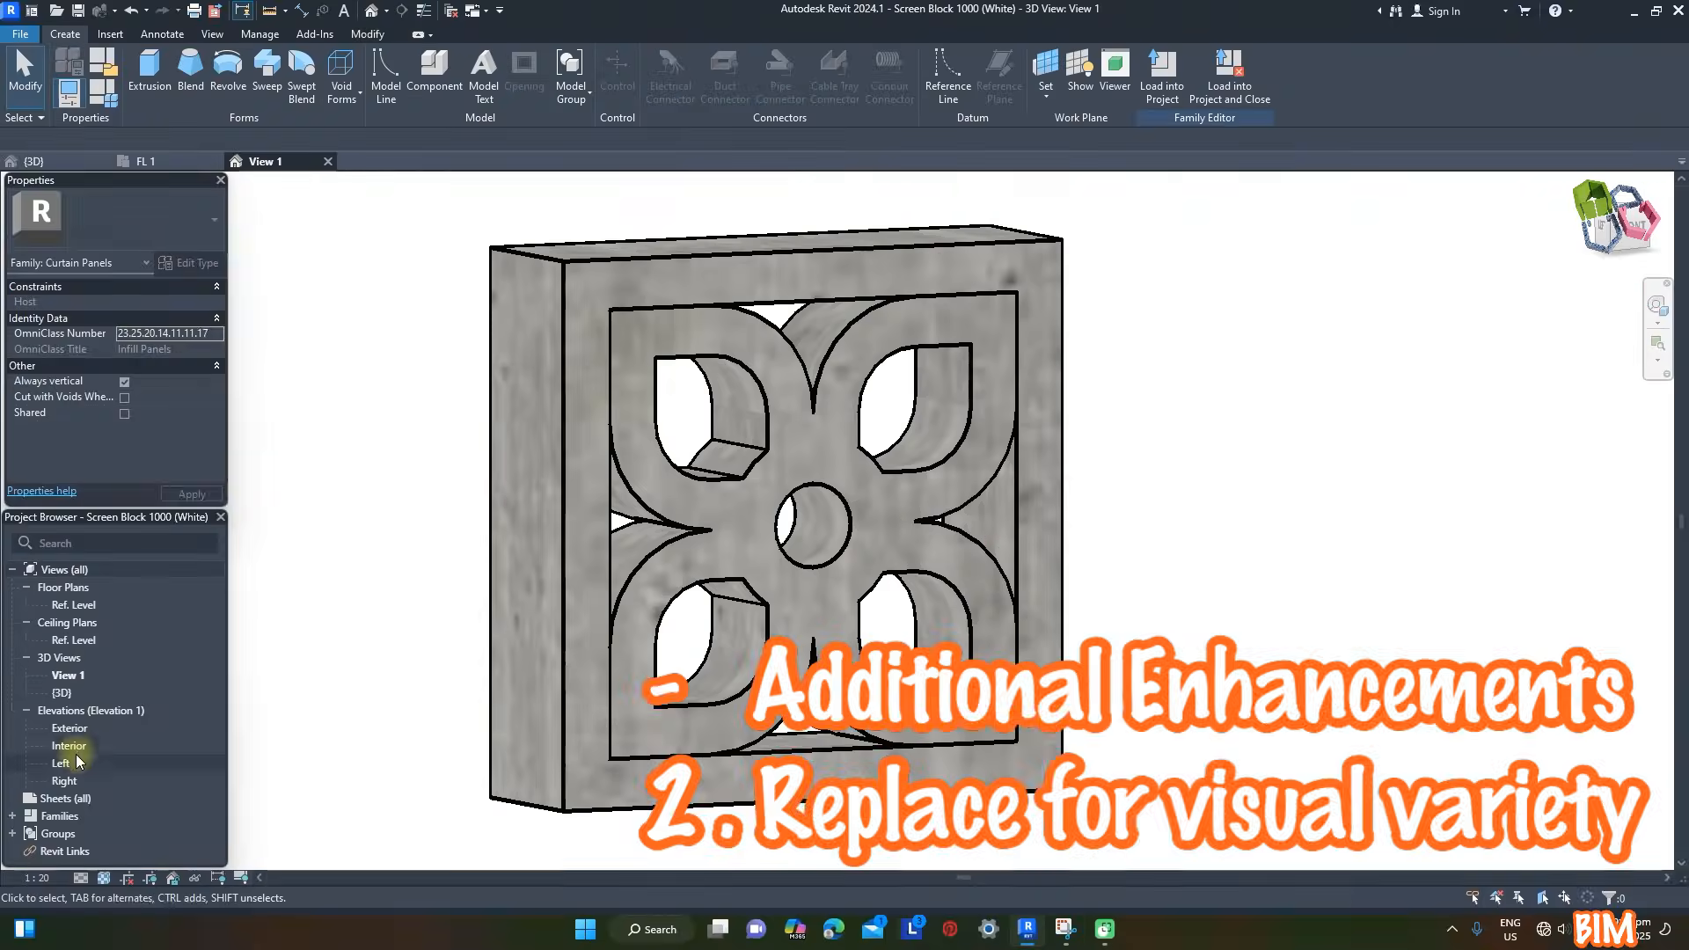
# - In the Exterior elevation of the Screen Block 1000 (White) family, edit the flower extrusion and cut all its sketch lines to the clipboard
pyautogui.doubleClick(71, 728)
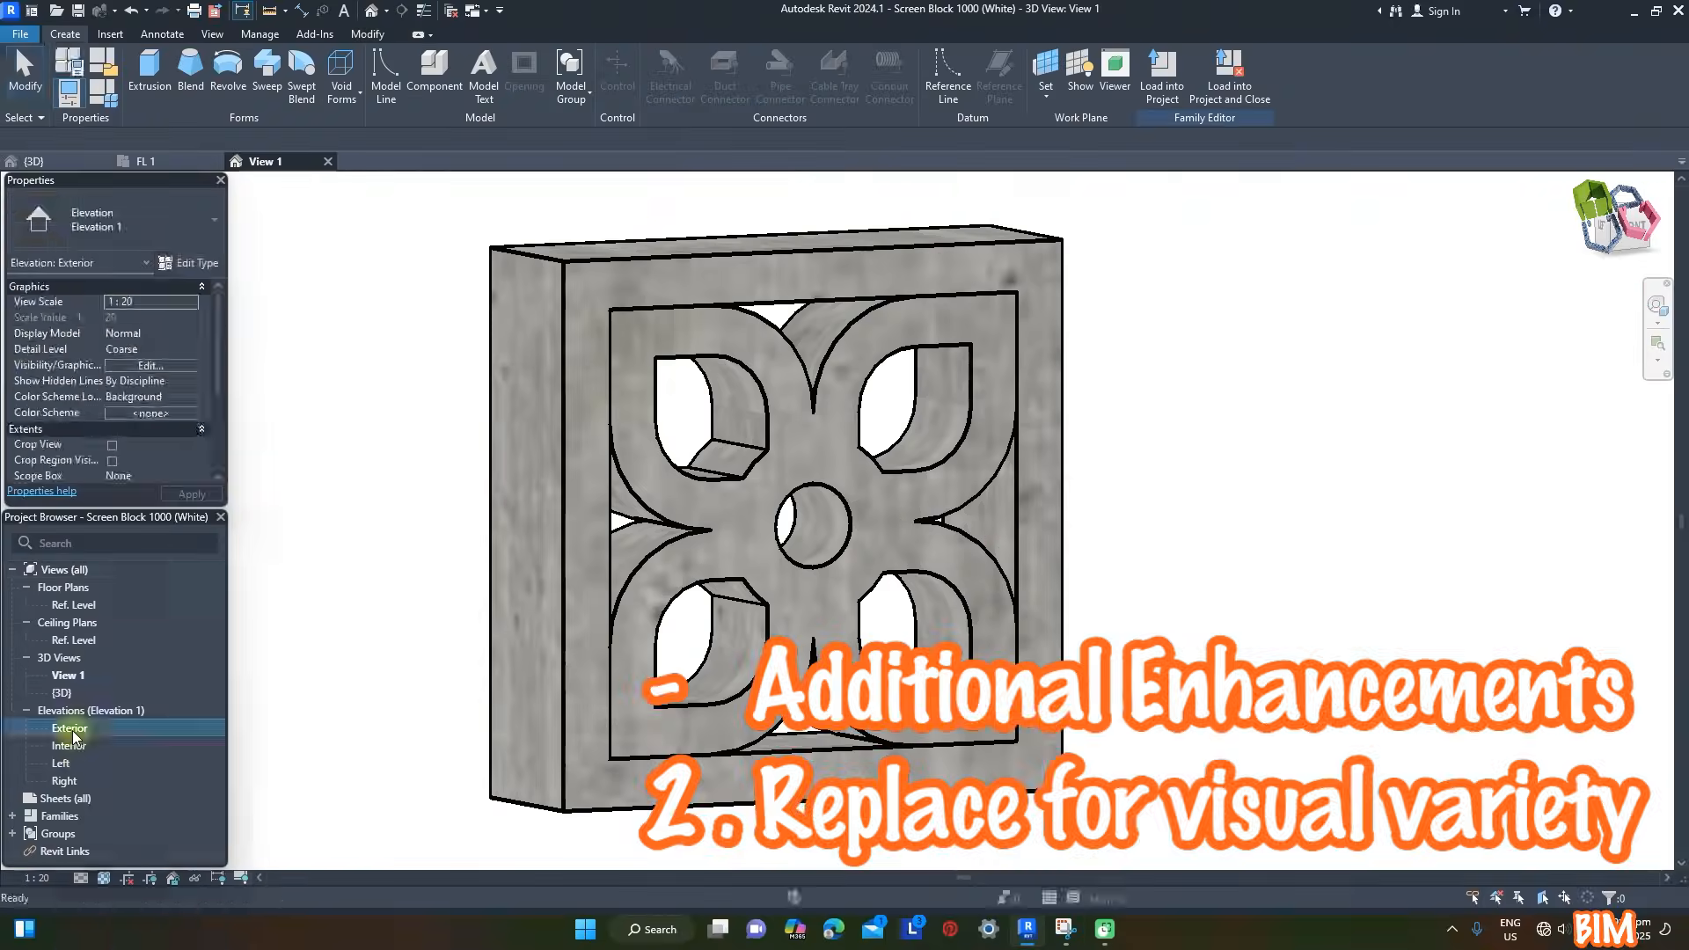
pyautogui.scroll(3, 831, 651)
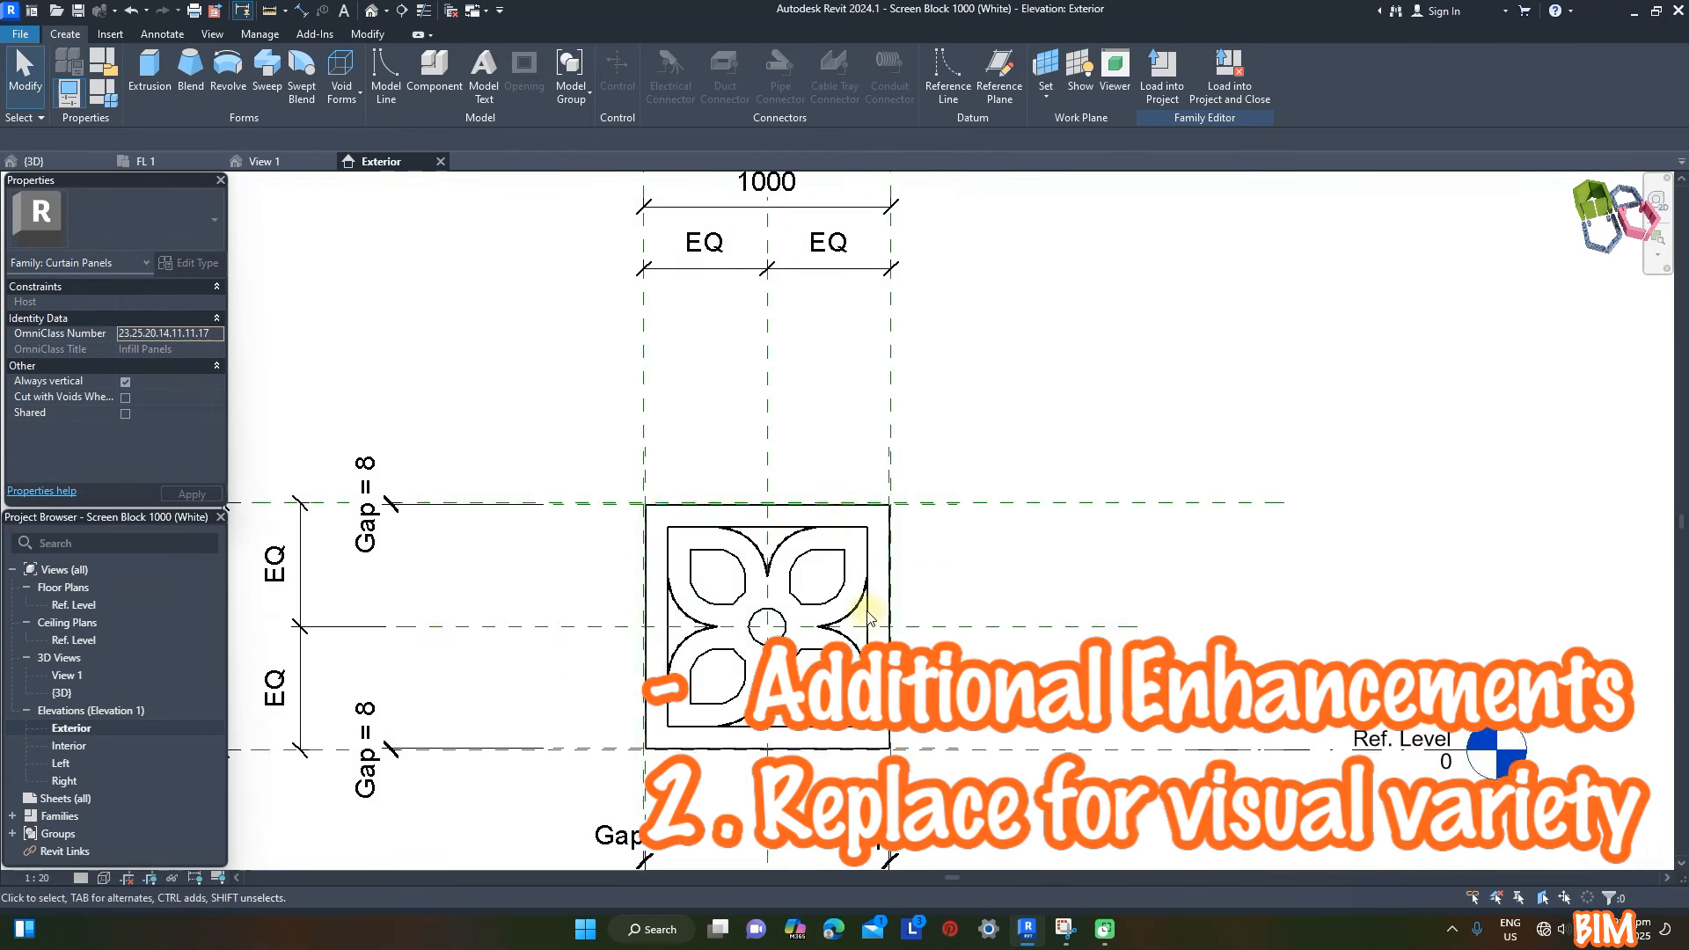
pyautogui.scroll(-2, 801, 466)
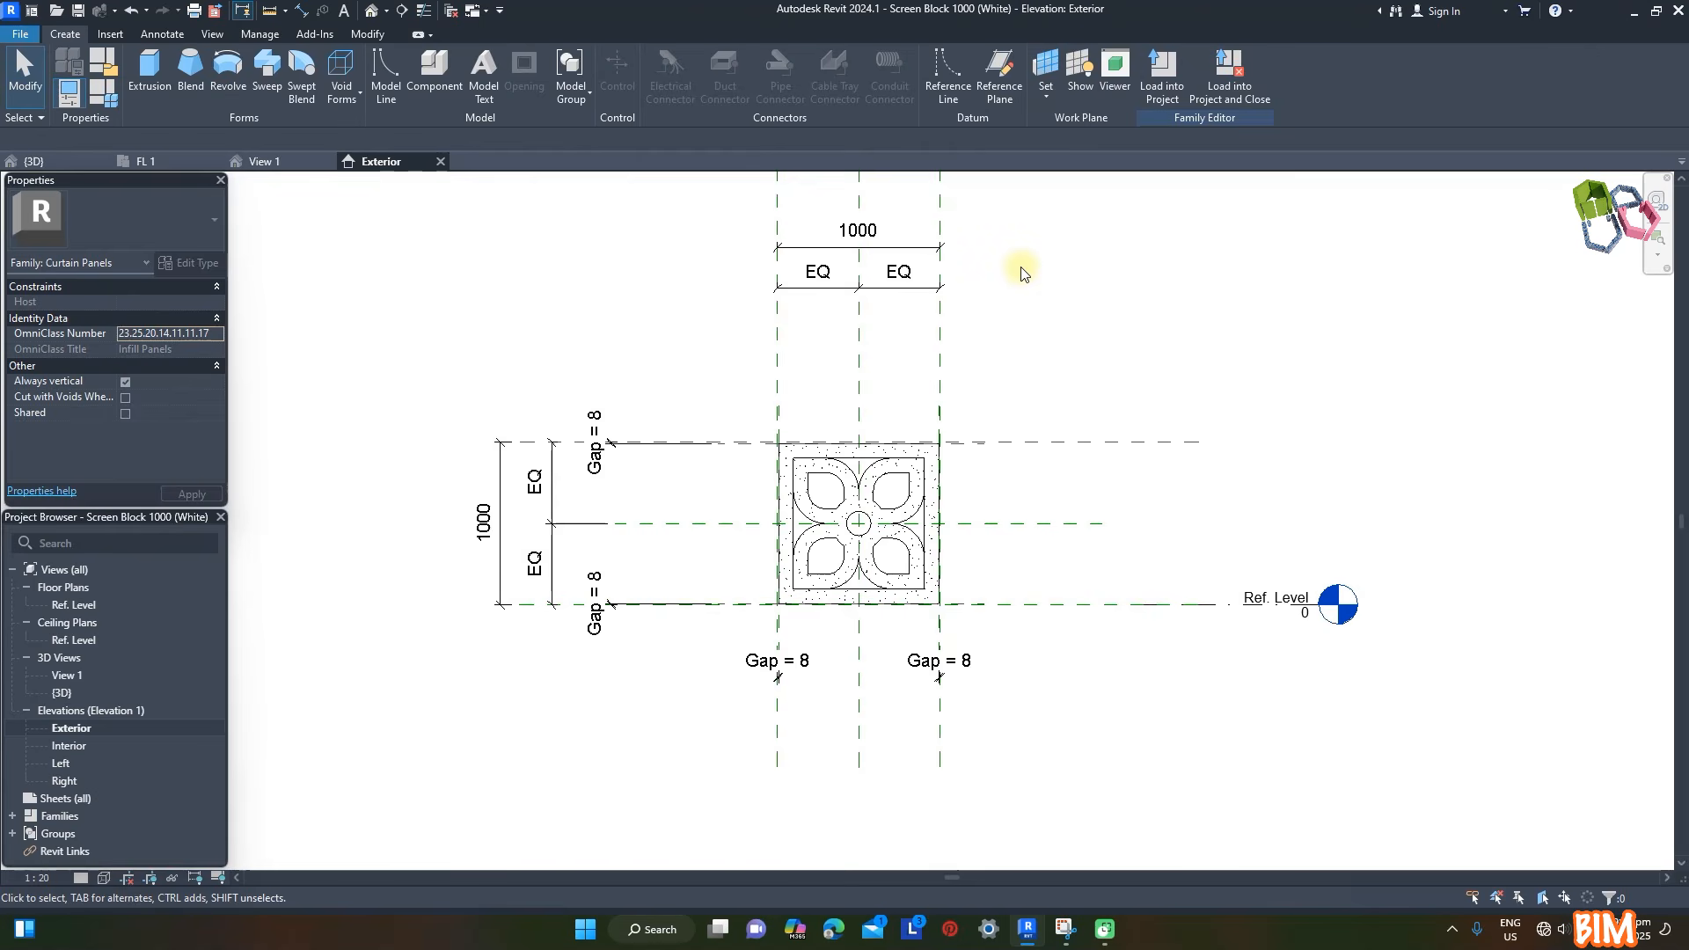
pyautogui.scroll(-1, 1025, 275)
pyautogui.click(979, 424)
pyautogui.click(665, 83)
pyautogui.moveTo(814, 372); pyautogui.dragTo(1060, 581)
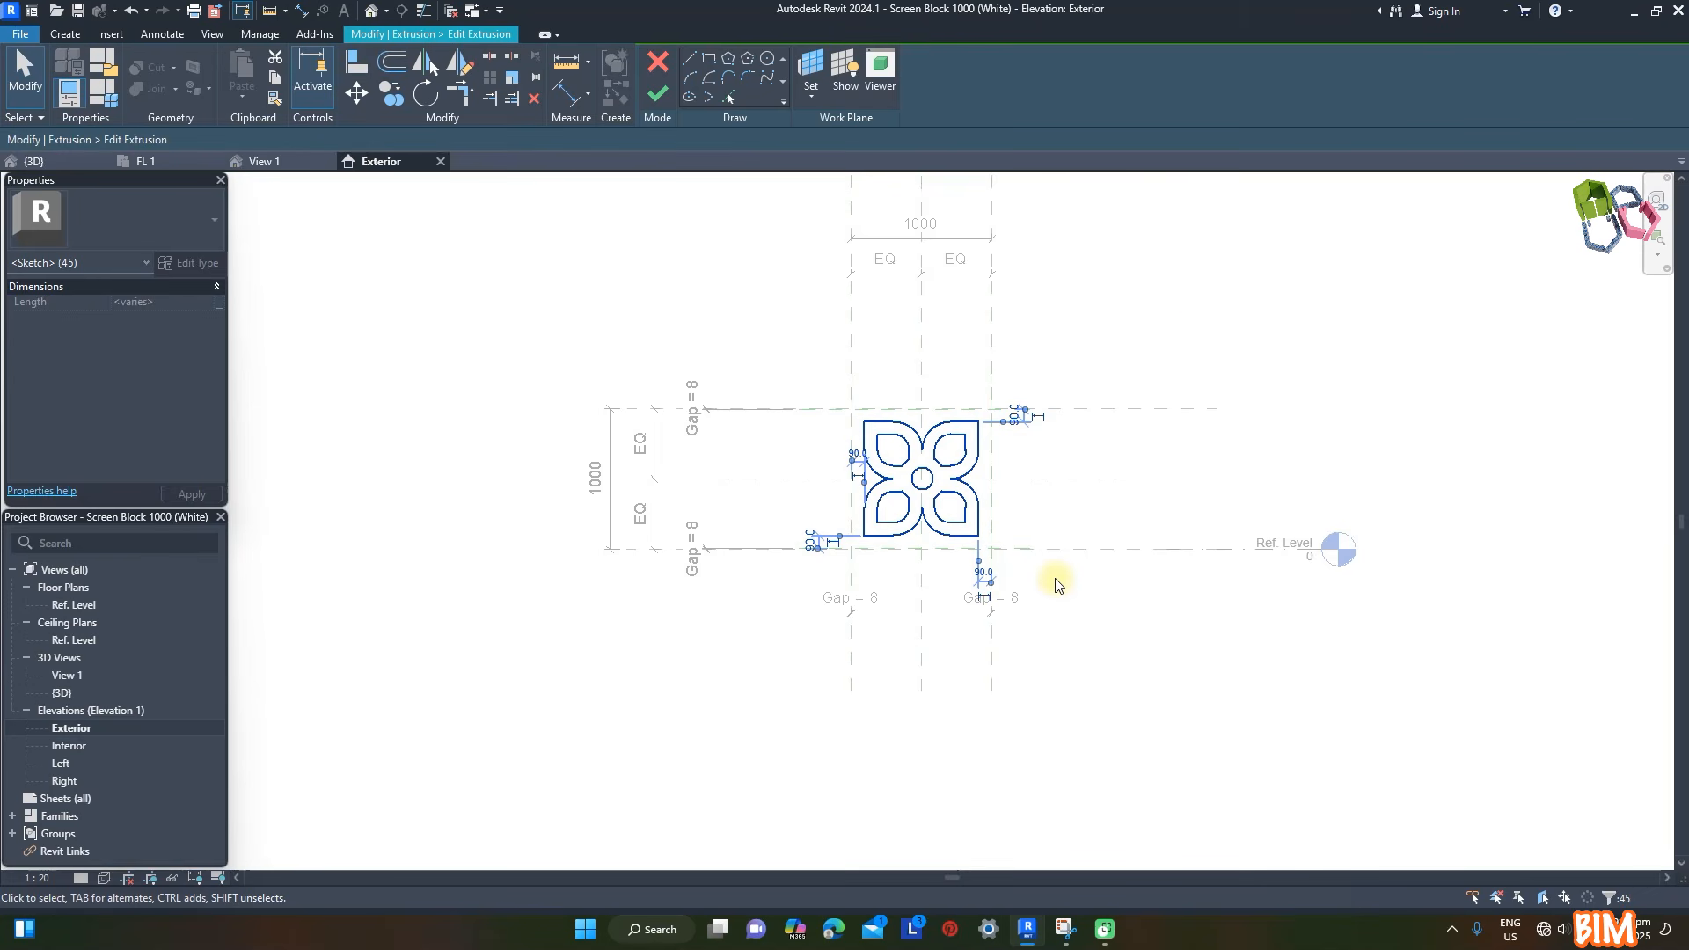
pyautogui.hotkey('ctrl', 'x')
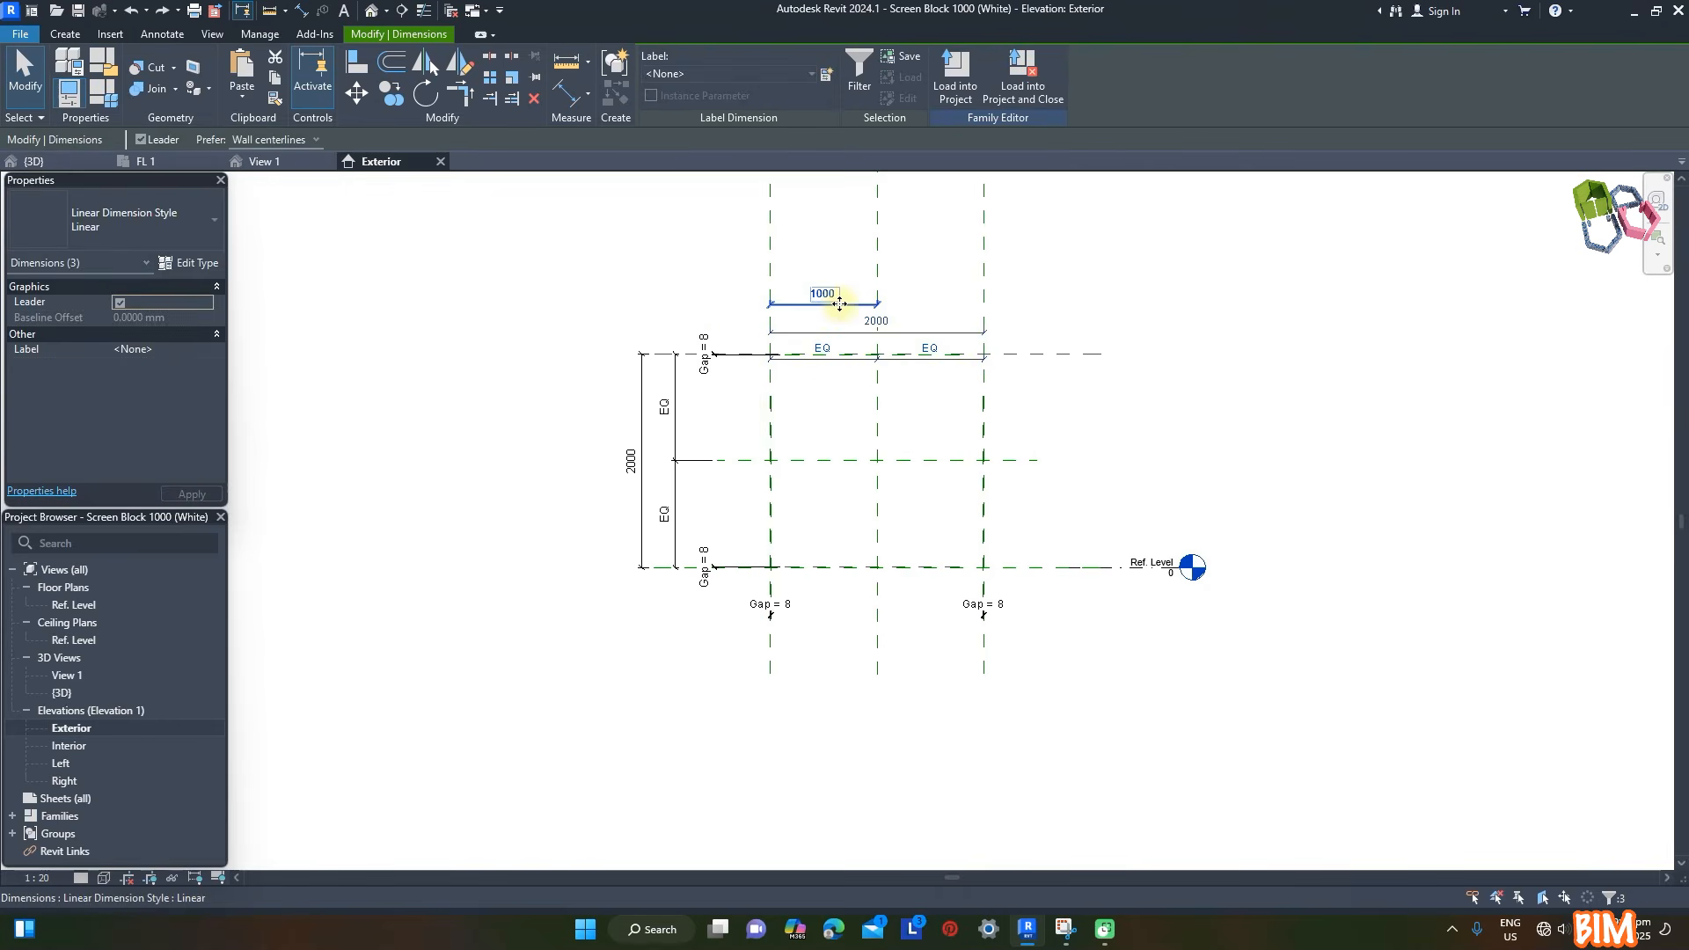
# - Enlarge the block's reference plane layout to 2000 mm wide and 2000 mm high, without the old extrusions
pyautogui.moveTo(836, 294); pyautogui.dragTo(838, 248)
pyautogui.click(1223, 338)
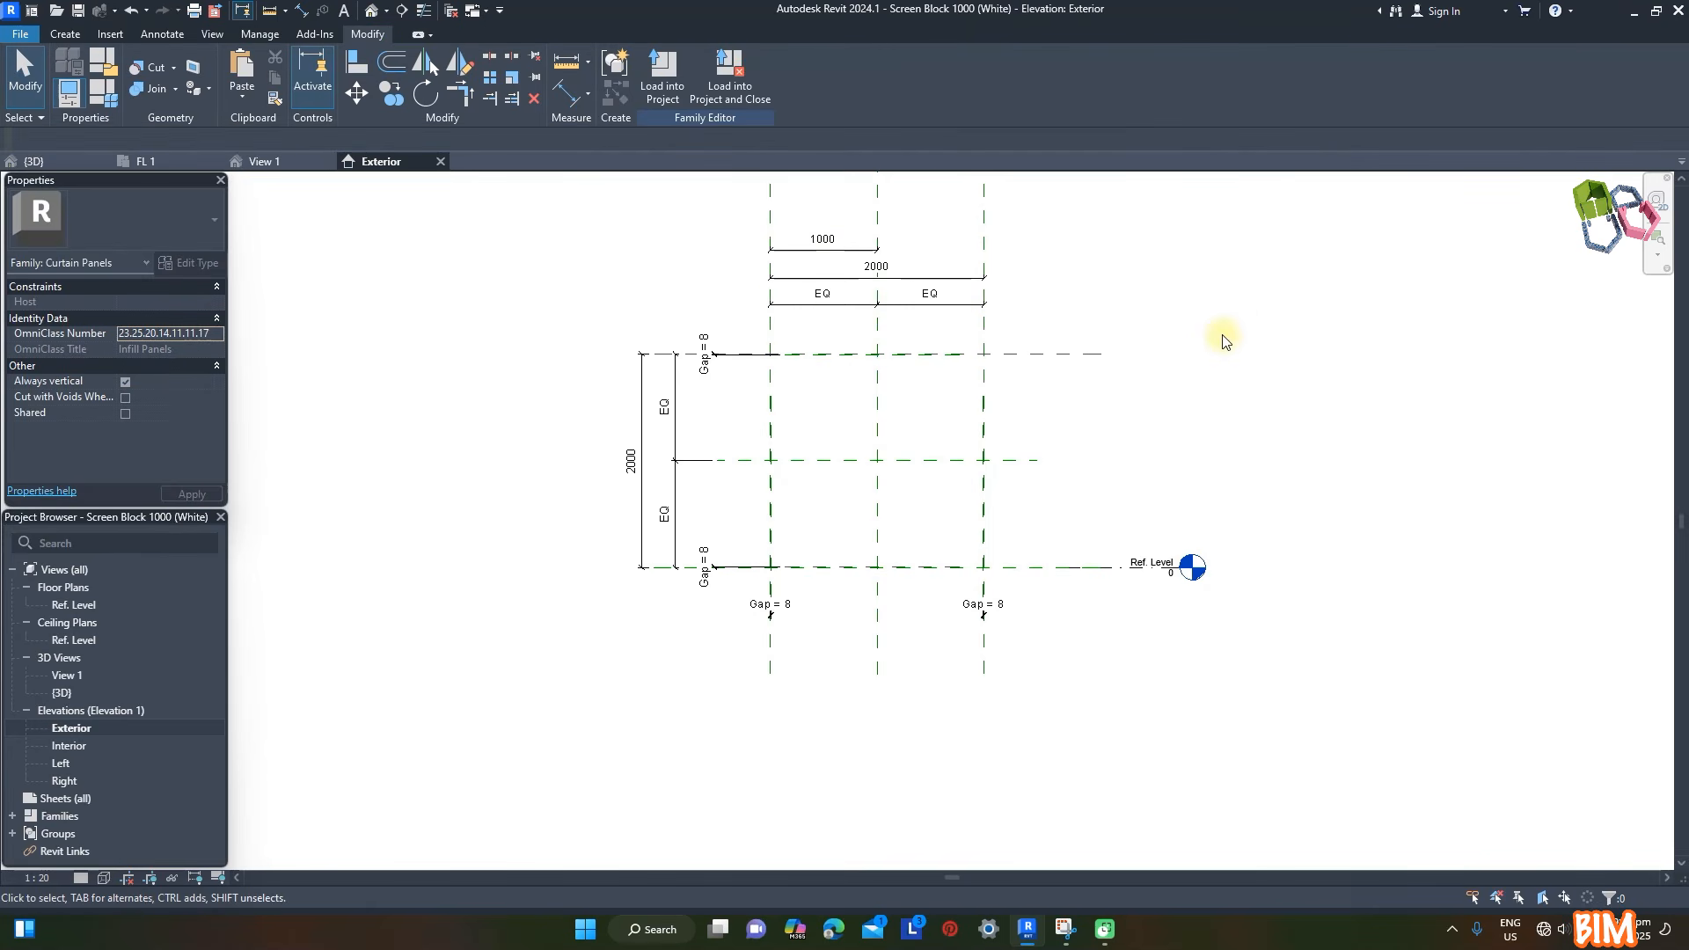
# - Start a new extrusion and sketch its outer rectangle from corner to corner along the 8 mm gap reference planes
pyautogui.click(65, 34)
pyautogui.click(151, 73)
pyautogui.click(708, 60)
pyautogui.scroll(6, 792, 368)
pyautogui.click(709, 319)
pyautogui.scroll(-3, 709, 319)
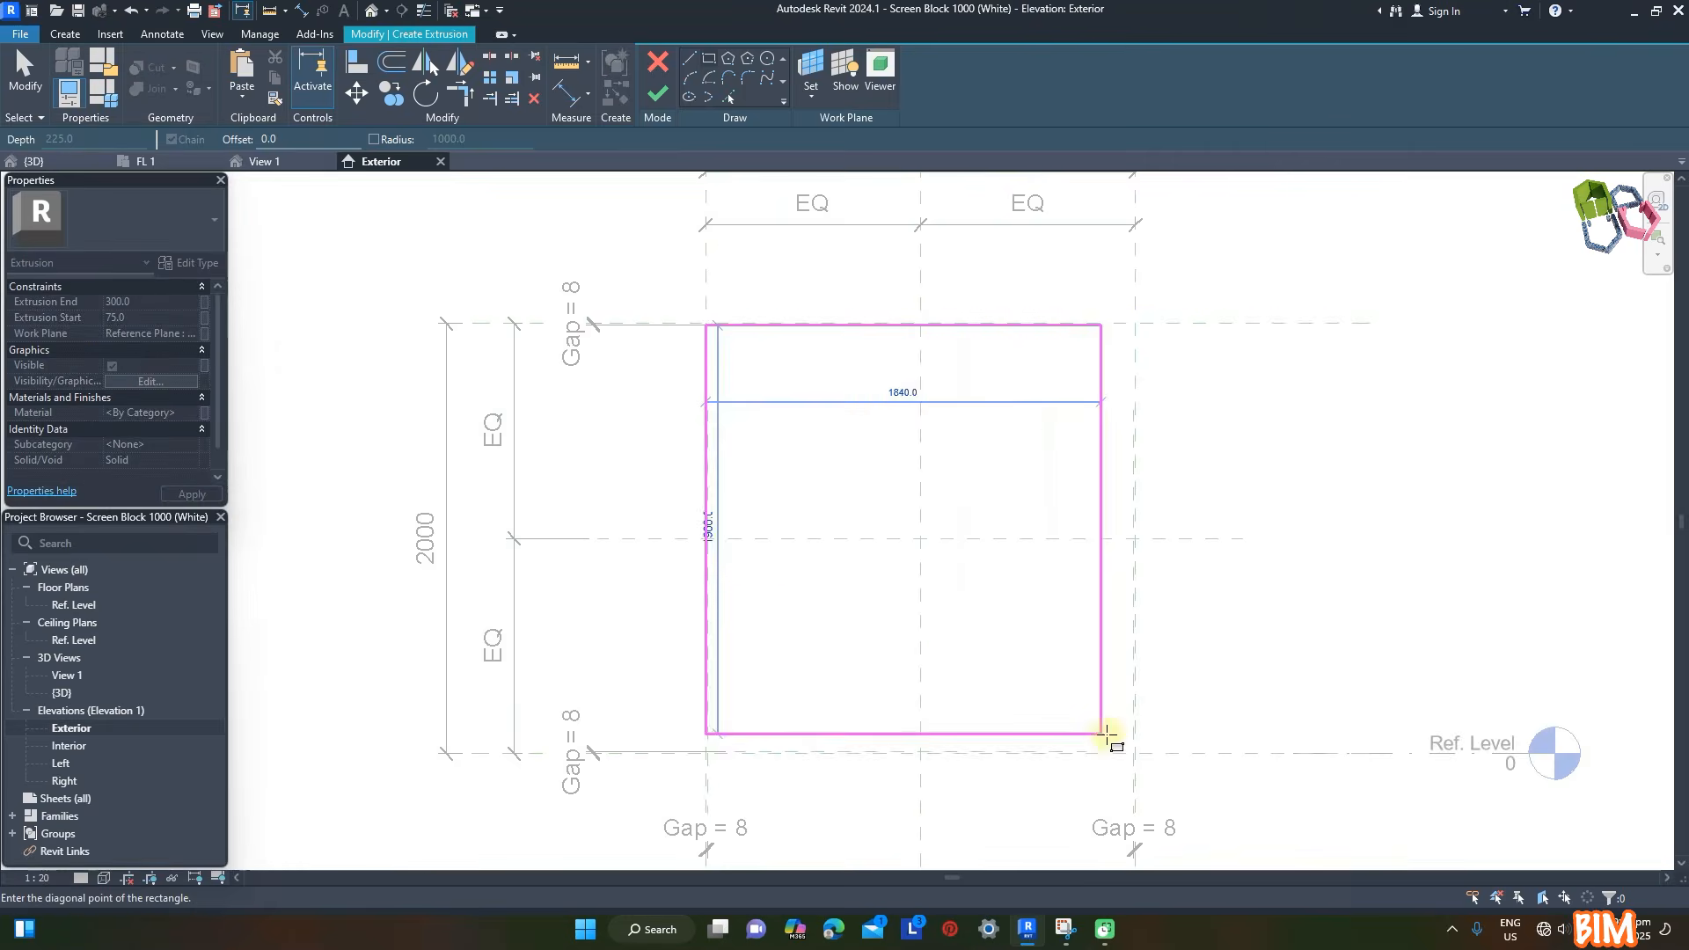
pyautogui.click(1131, 746)
# - Add an inner rectangle offset 100 mm inside the outer one to form the frame profile
pyautogui.scroll(-1, 933, 559)
pyautogui.click(708, 61)
pyautogui.click(312, 135)
pyautogui.write('100')
pyautogui.click(683, 301)
pyautogui.click(1005, 624)
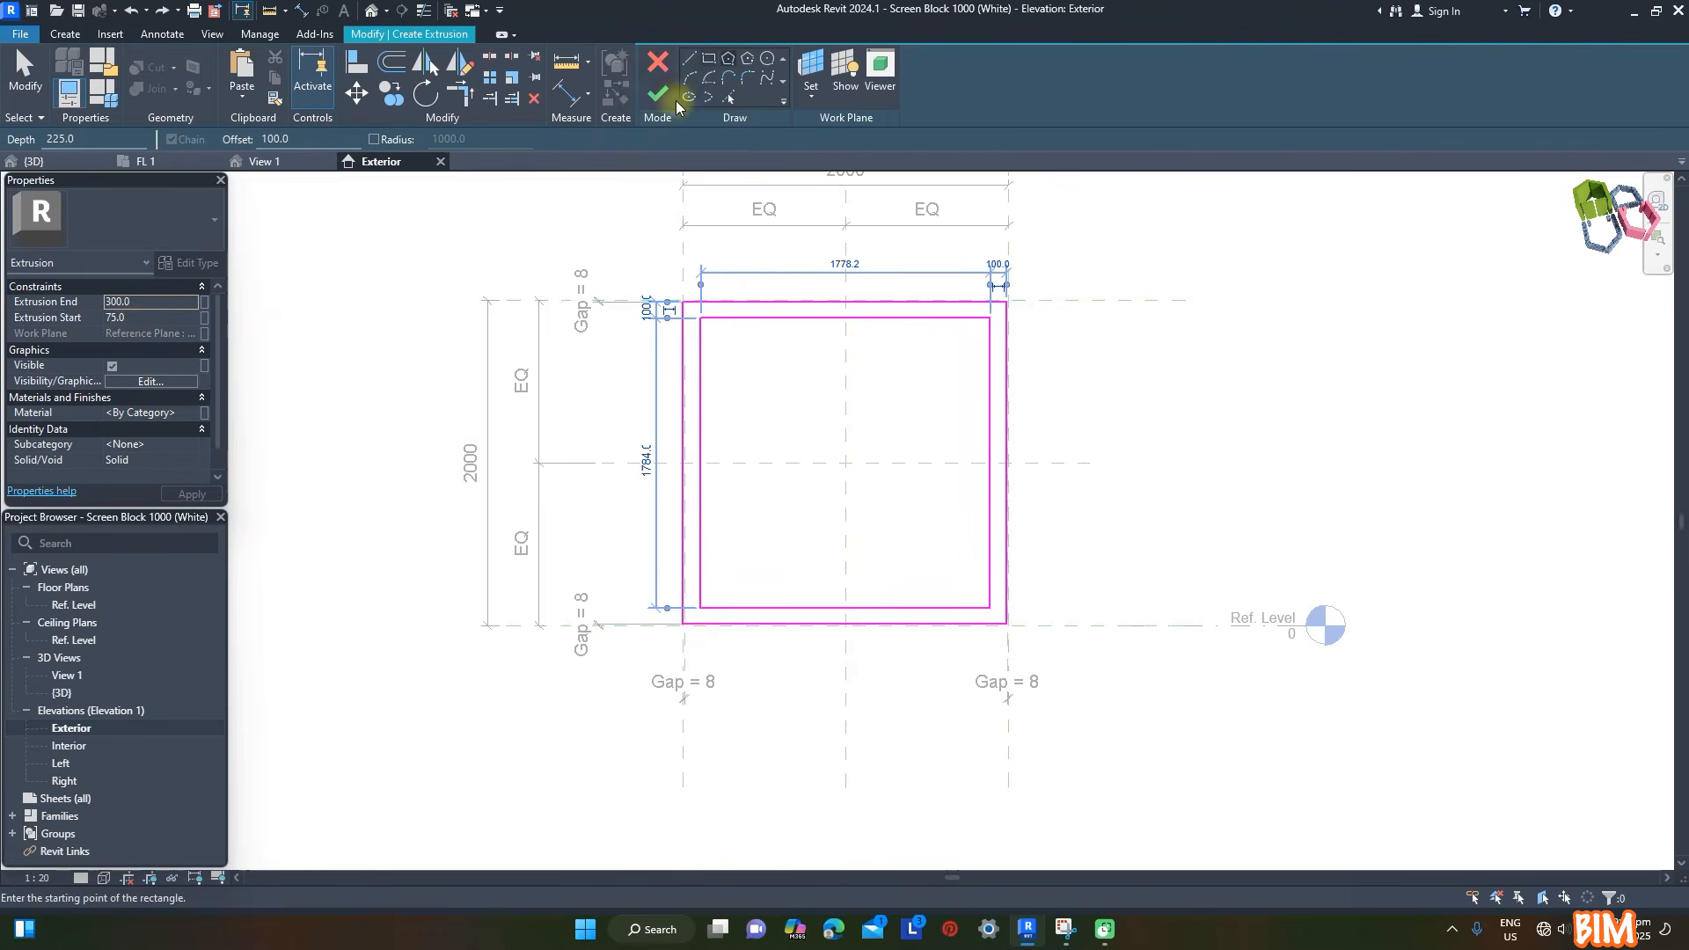
# - Give the frame extrusion the Concrete, Cast-in-Place, (White) material, finish it and check it in 3D
pyautogui.click(158, 413)
pyautogui.click(198, 413)
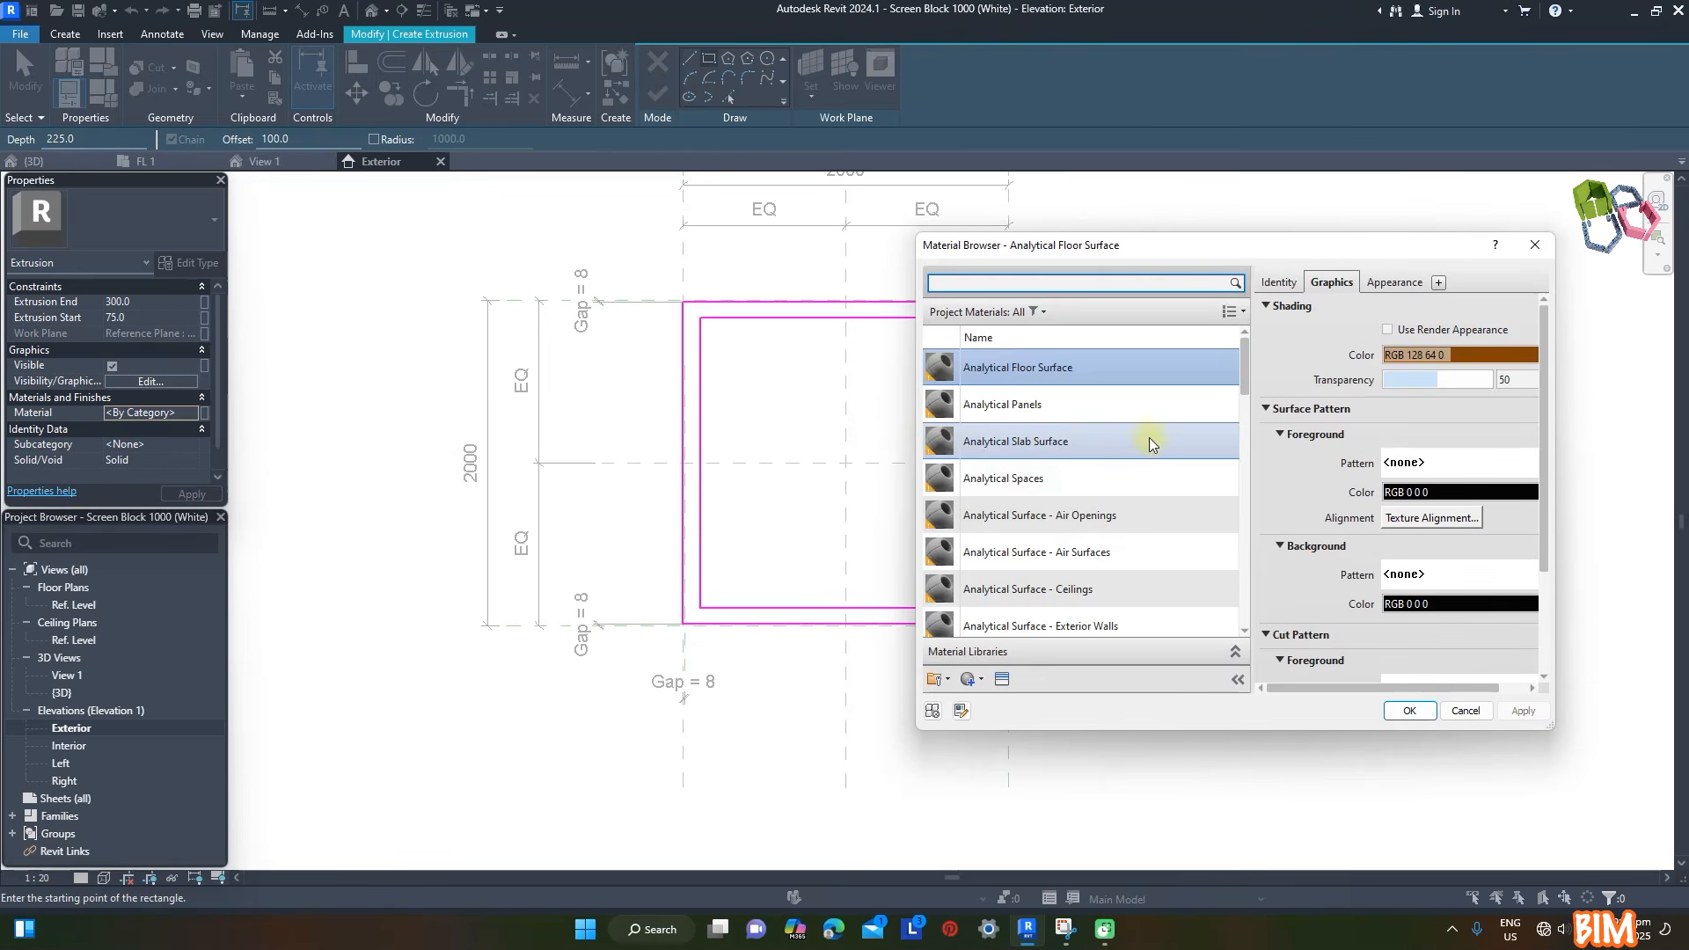
pyautogui.scroll(-5, 1247, 482)
pyautogui.click(1091, 496)
pyautogui.click(1410, 710)
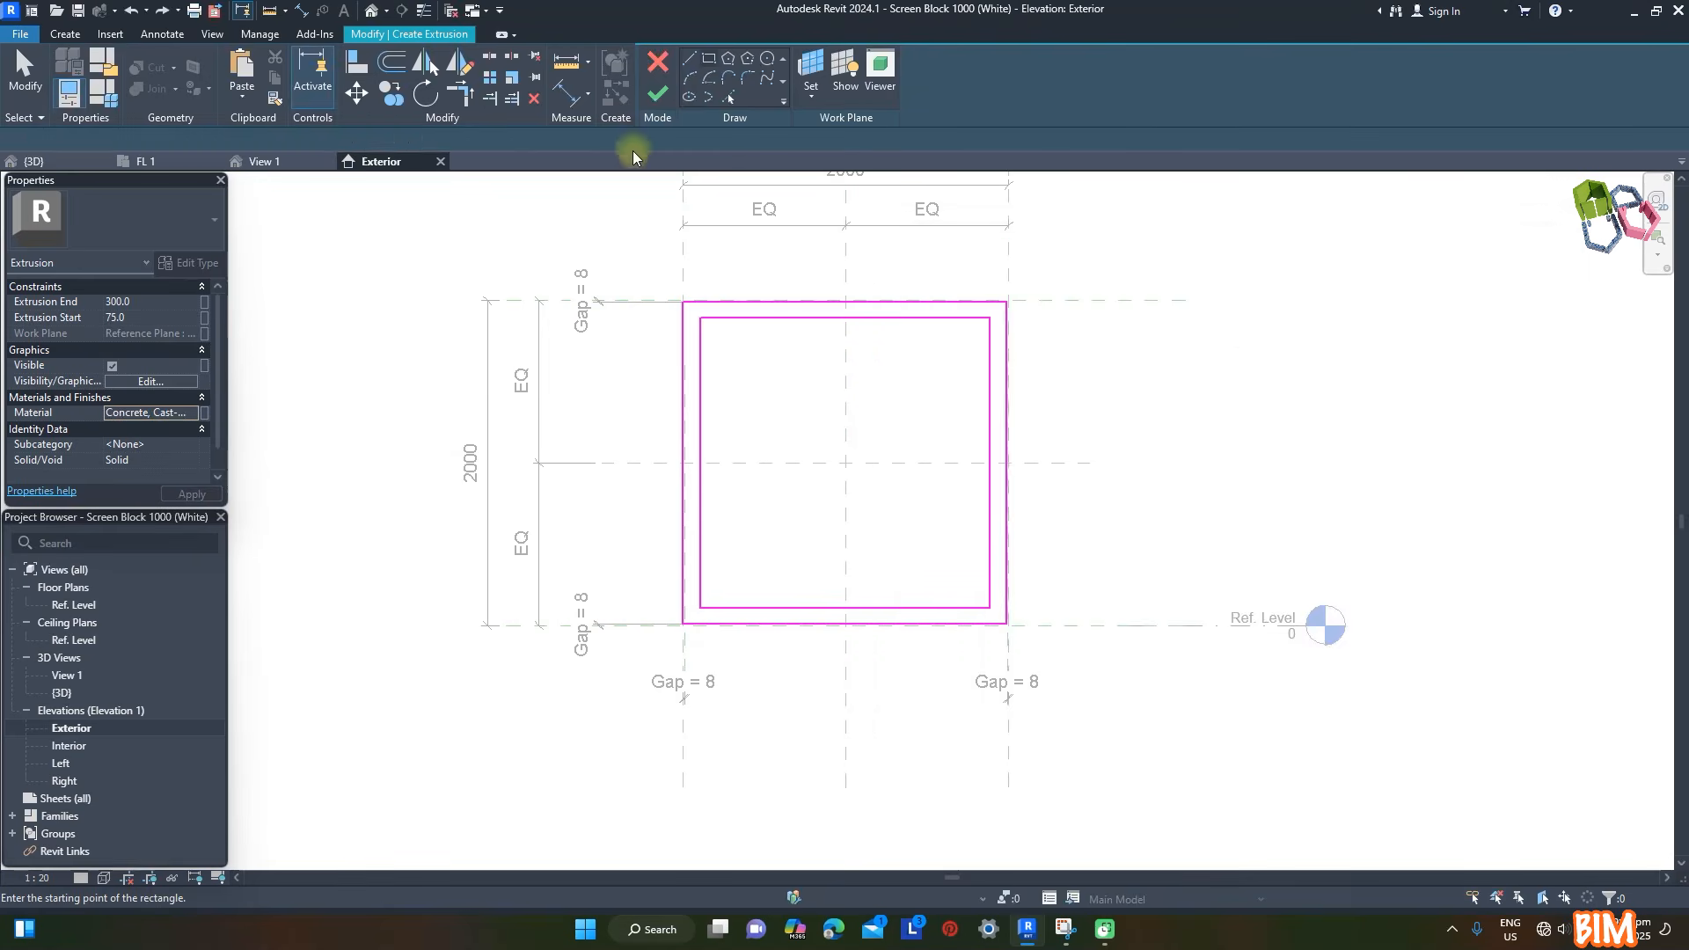
pyautogui.click(660, 95)
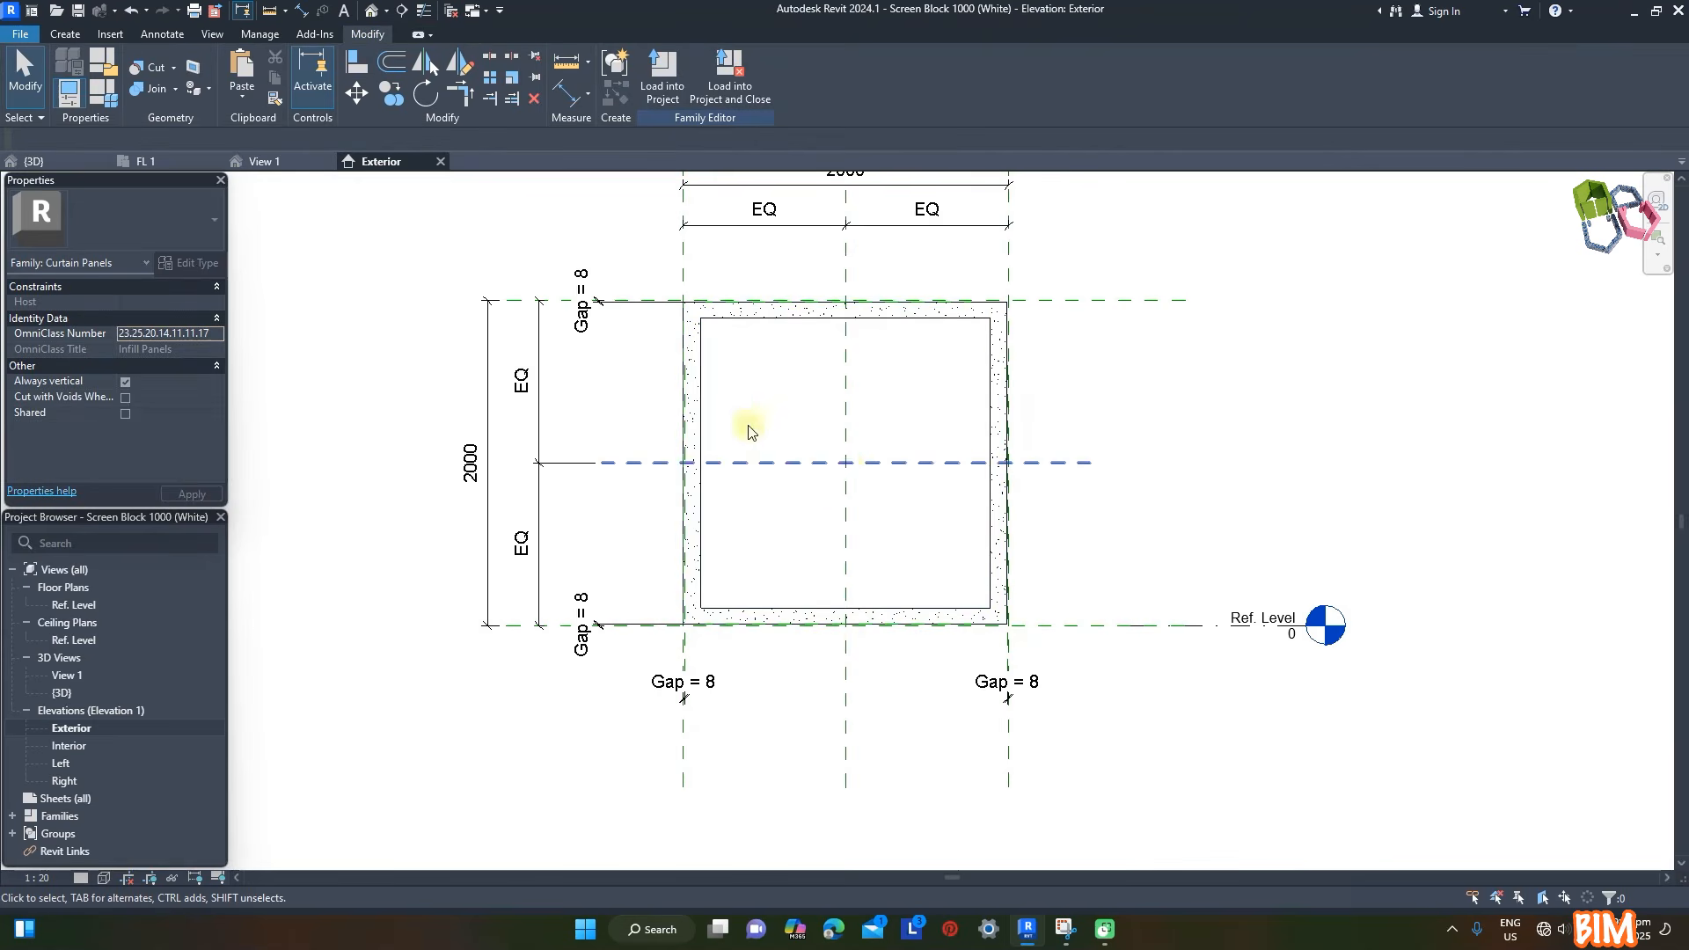
pyautogui.click(264, 161)
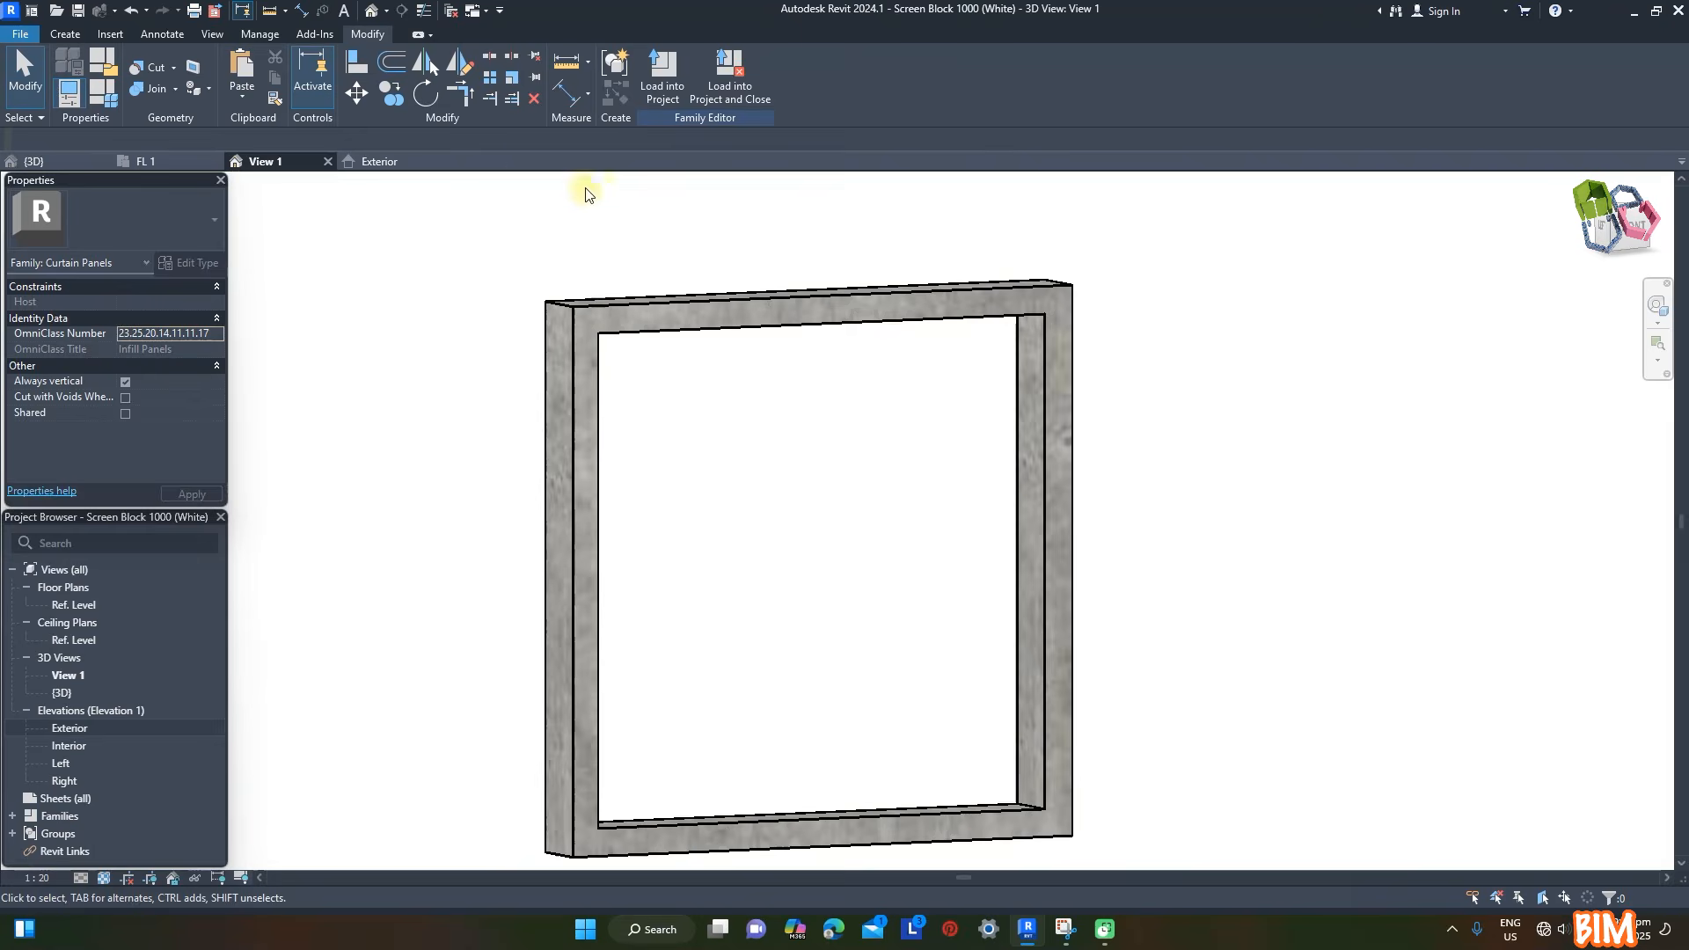
# - In the Exterior elevation, paste the flower sketch into a new extrusion and scale it from its centre to fill the frame opening
pyautogui.click(377, 162)
pyautogui.click(63, 35)
pyautogui.click(148, 74)
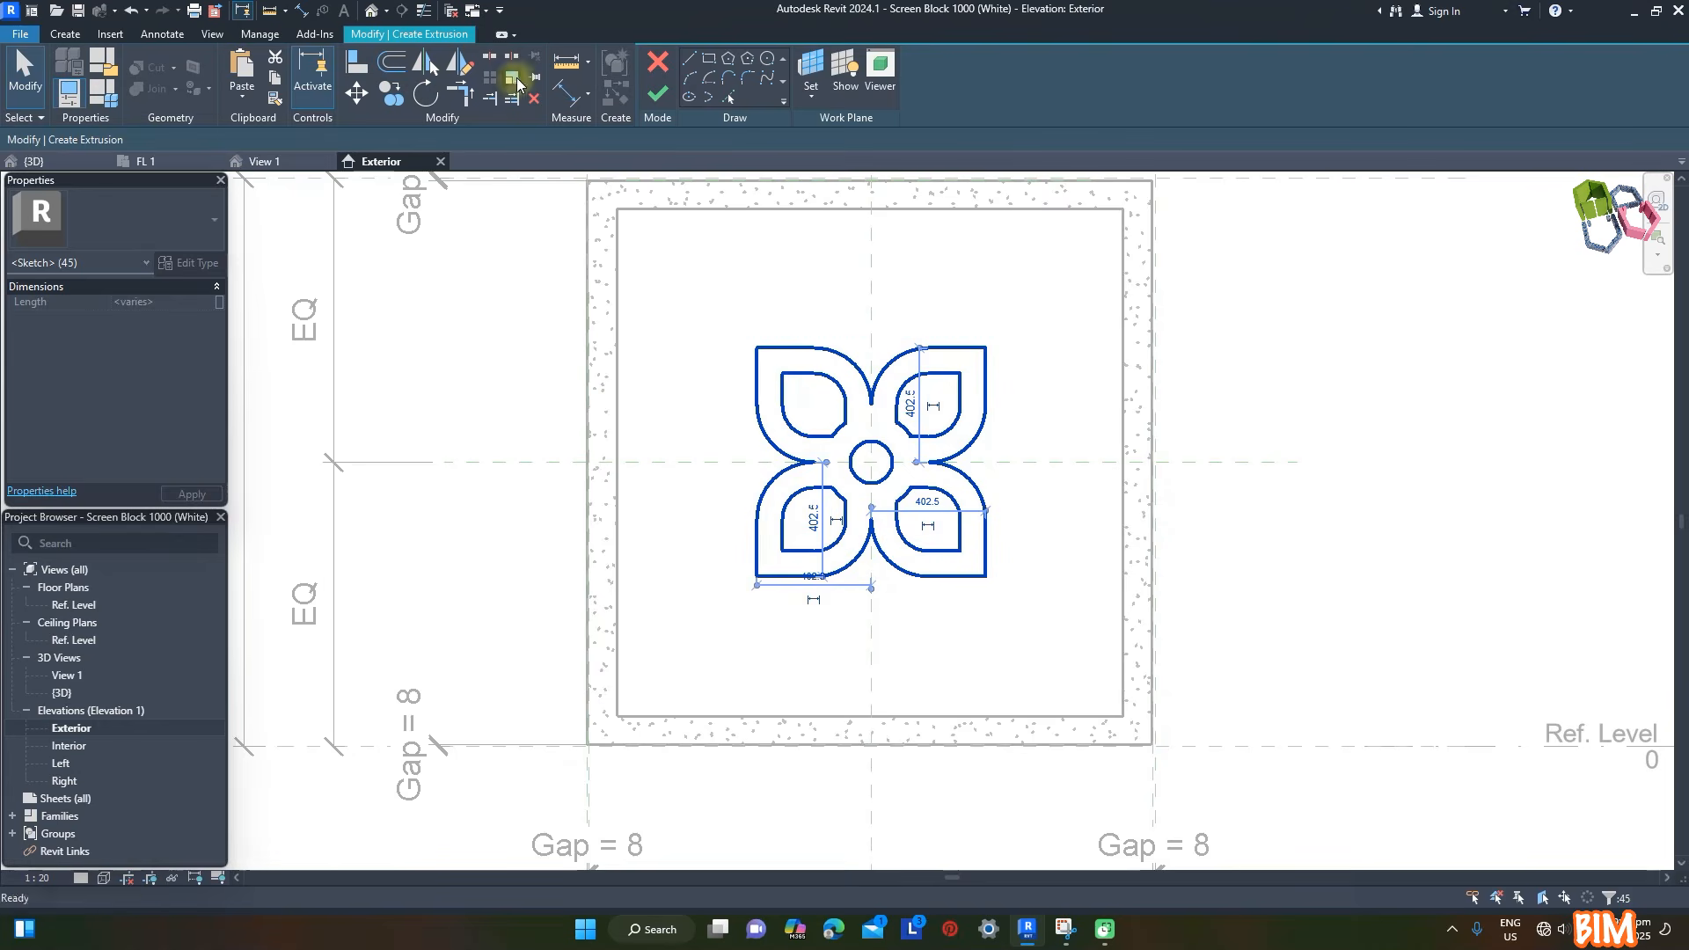
pyautogui.click(512, 80)
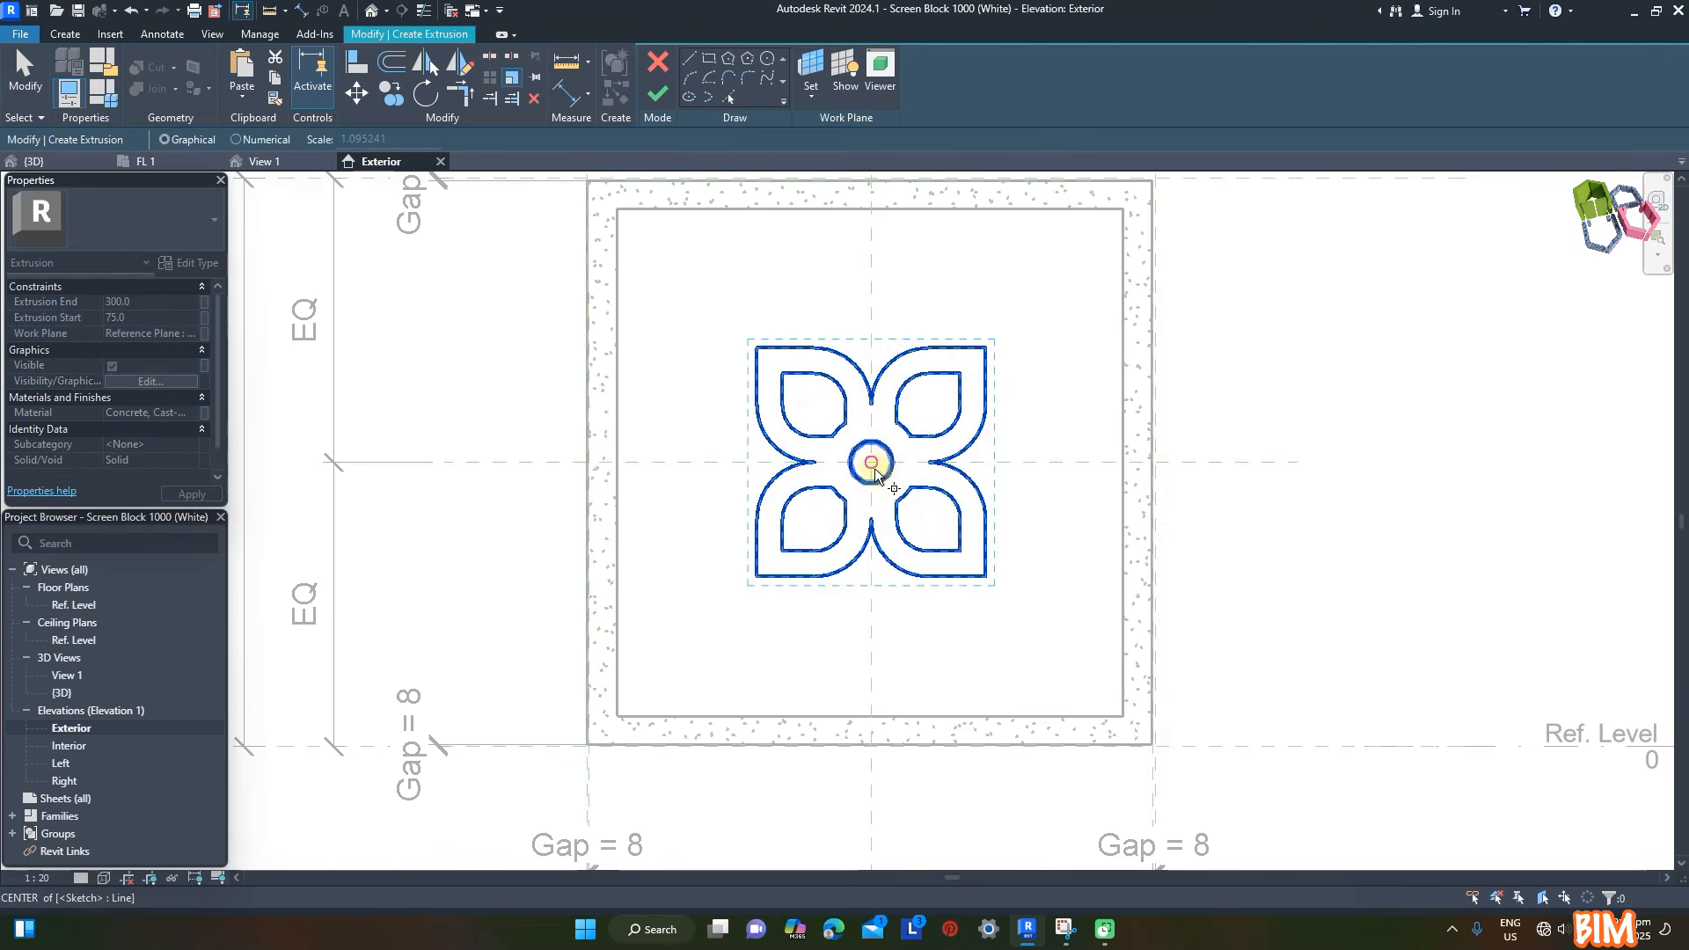
pyautogui.scroll(4, 871, 321)
pyautogui.scroll(-3, 864, 371)
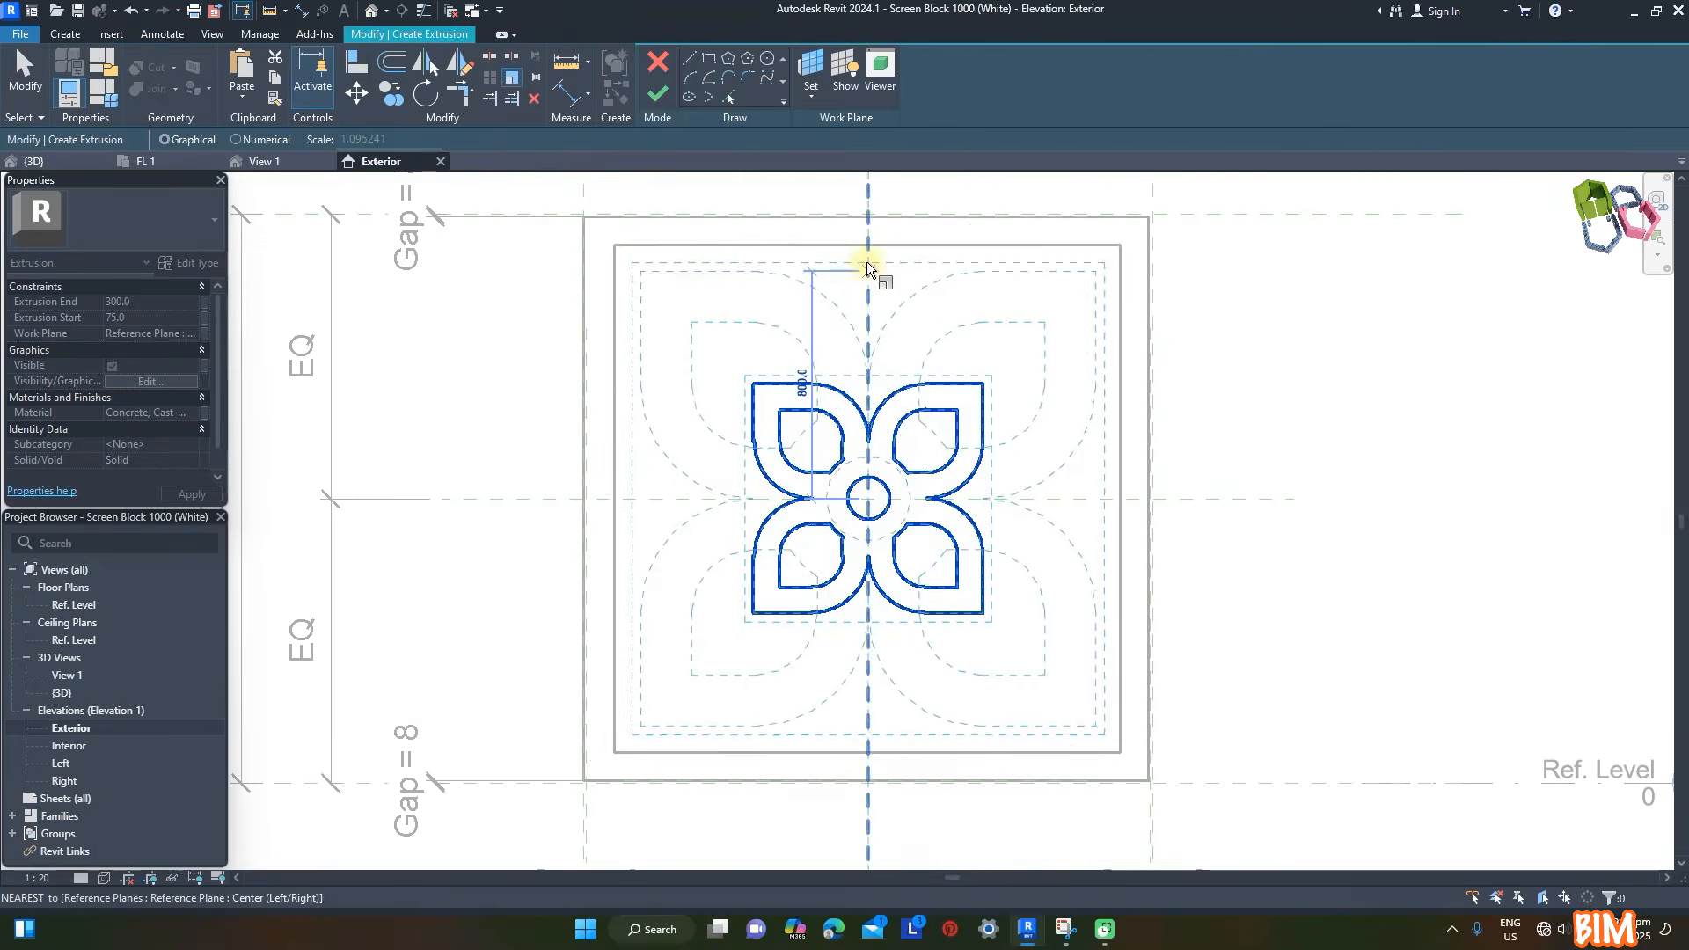
pyautogui.click(874, 249)
pyautogui.press('Escape')
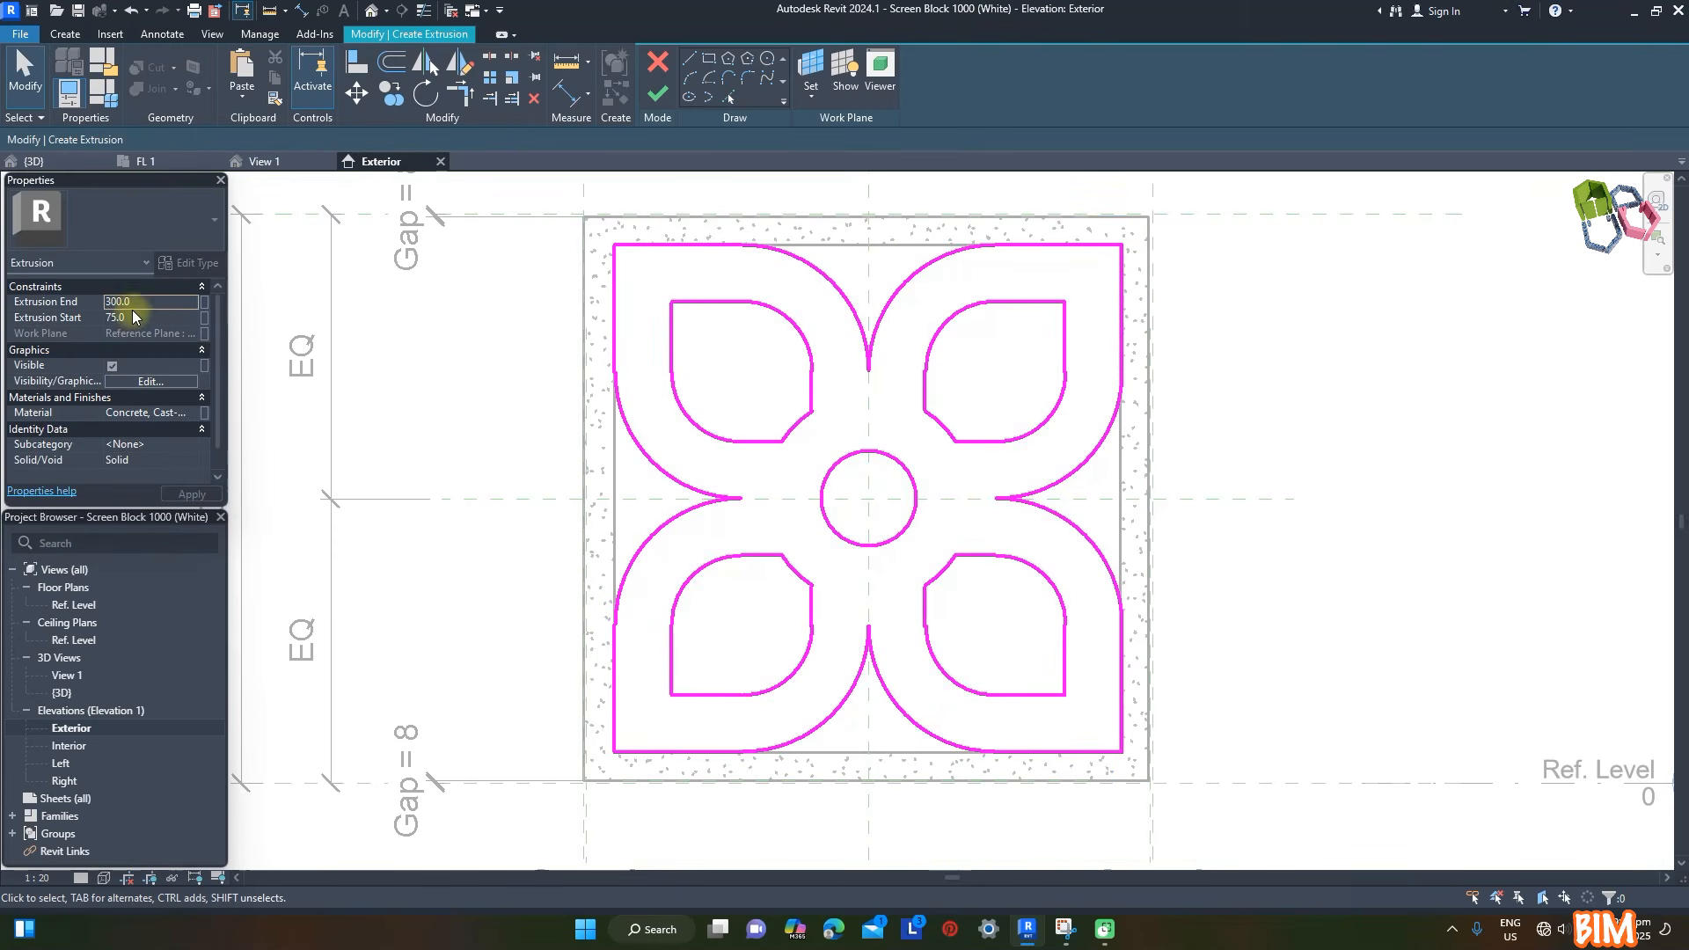
# - Keep Concrete, Cast-in-Place, (White) as the flower extrusion's material and finish the extrusion
pyautogui.click(145, 413)
pyautogui.click(204, 412)
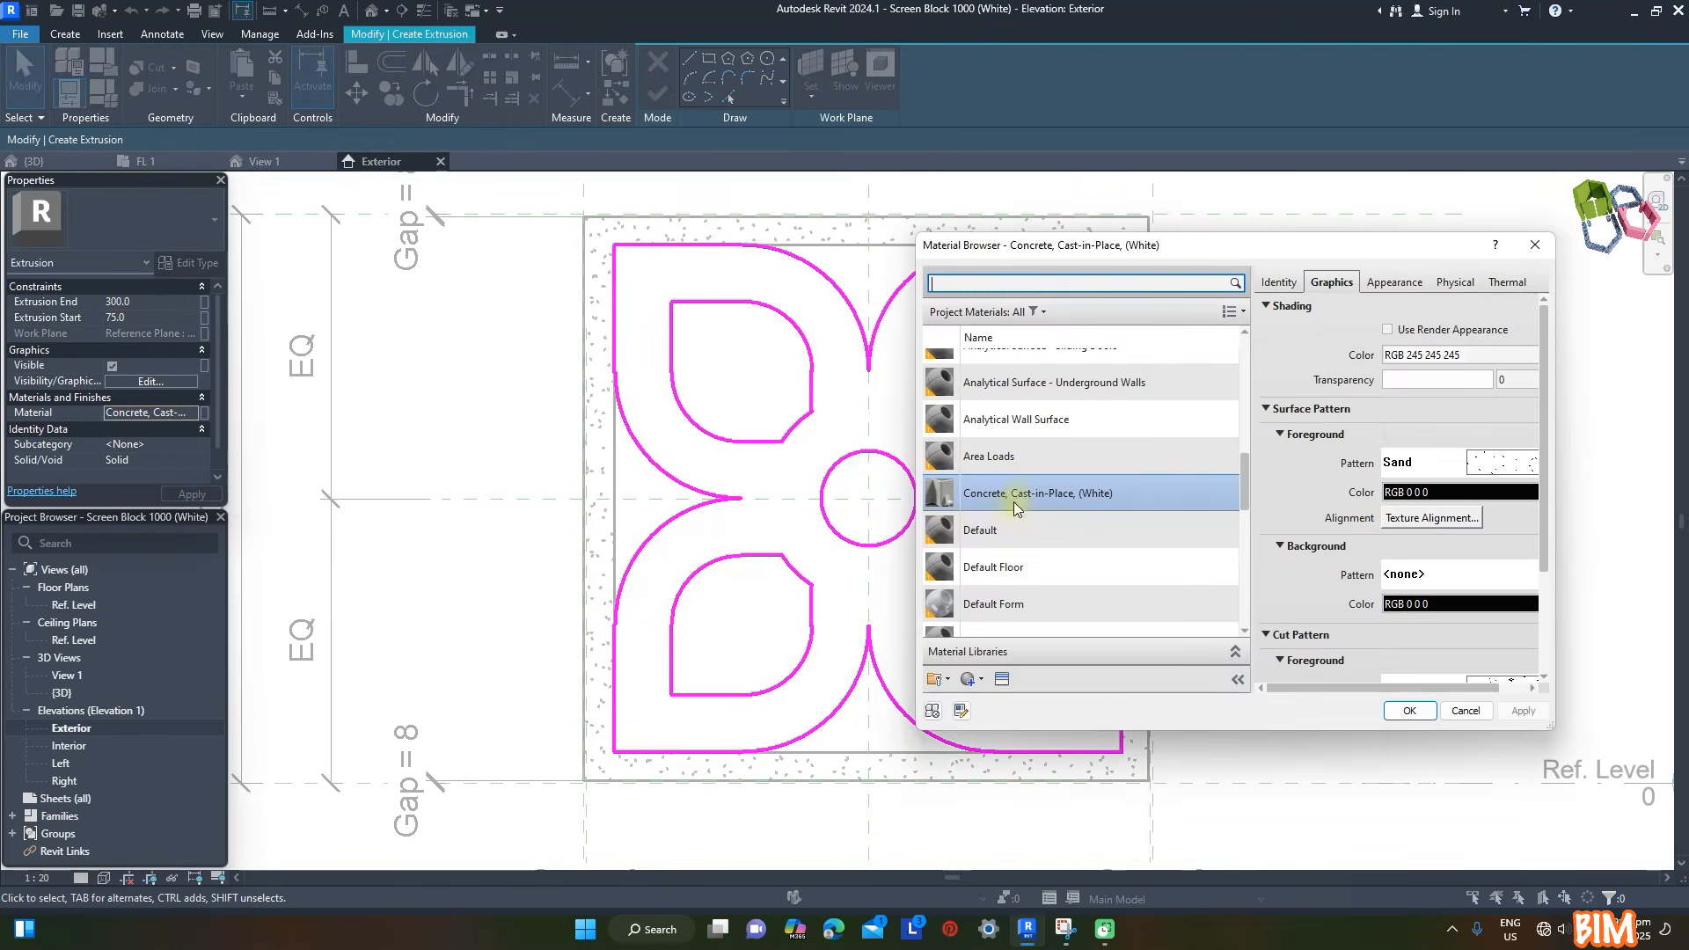
pyautogui.click(1409, 711)
pyautogui.click(657, 94)
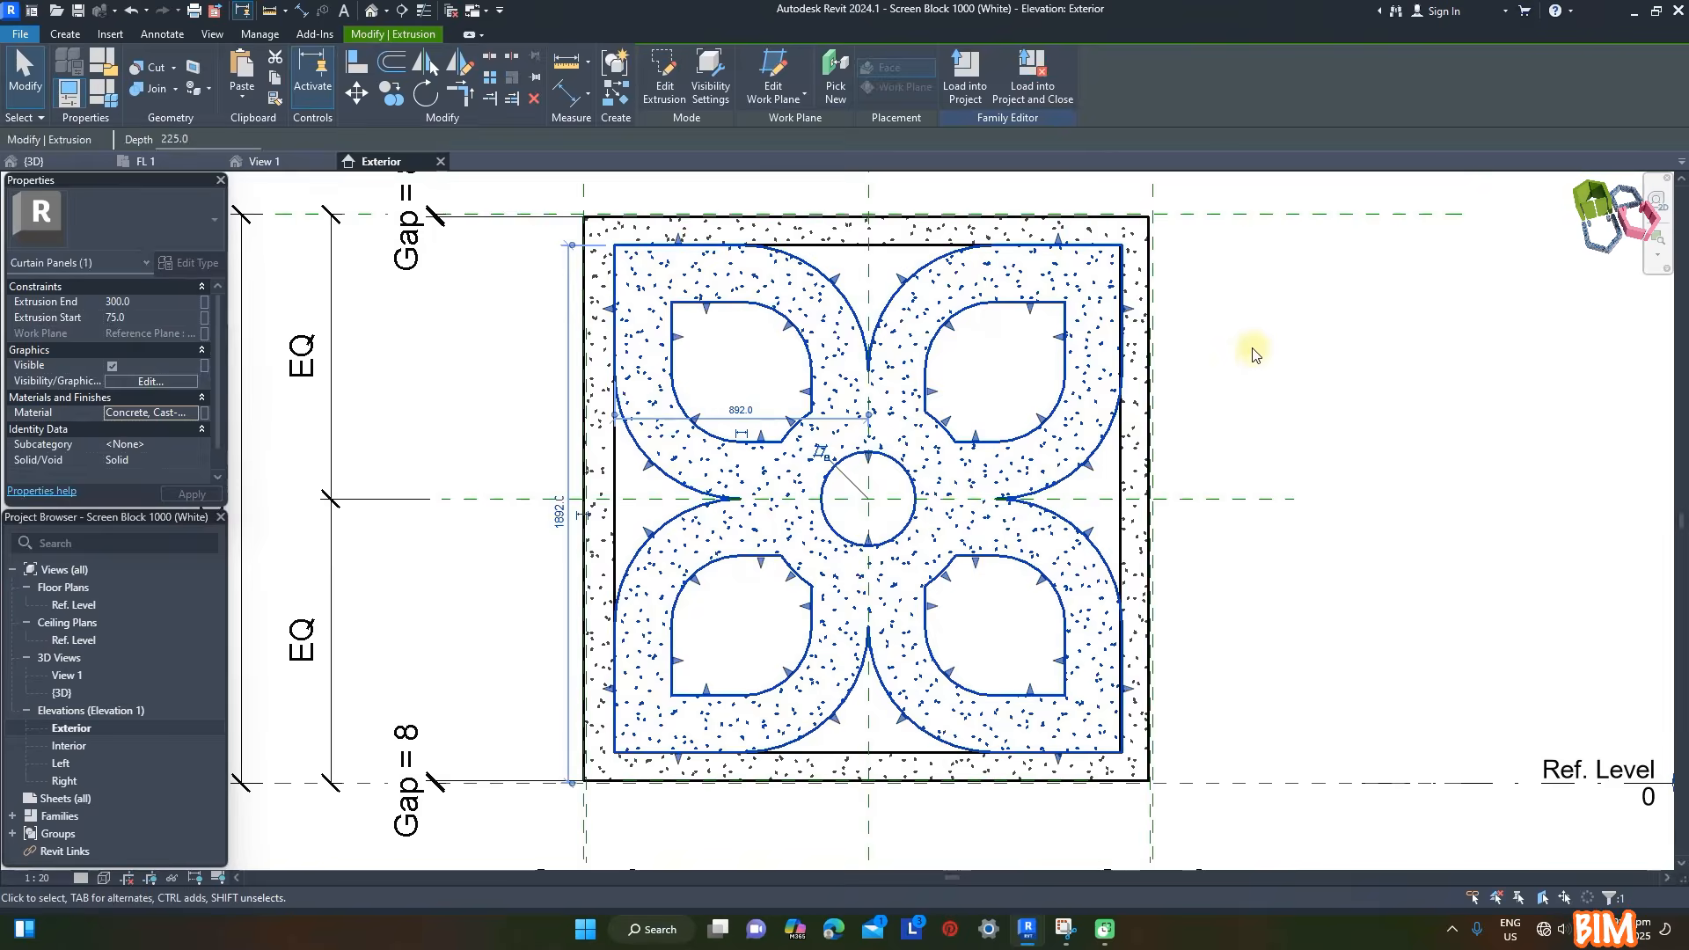
pyautogui.click(1253, 349)
# - In the 3D view, set the frame's extrusion start to 0 and inspect the enlarged block from an angle
pyautogui.click(265, 162)
pyautogui.click(788, 335)
pyautogui.click(153, 319)
pyautogui.write('0')
pyautogui.click(1232, 330)
pyautogui.click(879, 475)
pyautogui.keyDown('shift'); pyautogui.moveTo(492, 747); pyautogui.dragTo(704, 767, button='middle'); pyautogui.keyUp('shift')
pyautogui.scroll(3, 705, 767)
pyautogui.click(421, 656)
pyautogui.keyDown('shift'); pyautogui.moveTo(421, 662); pyautogui.dragTo(1288, 450, button='middle'); pyautogui.keyUp('shift')
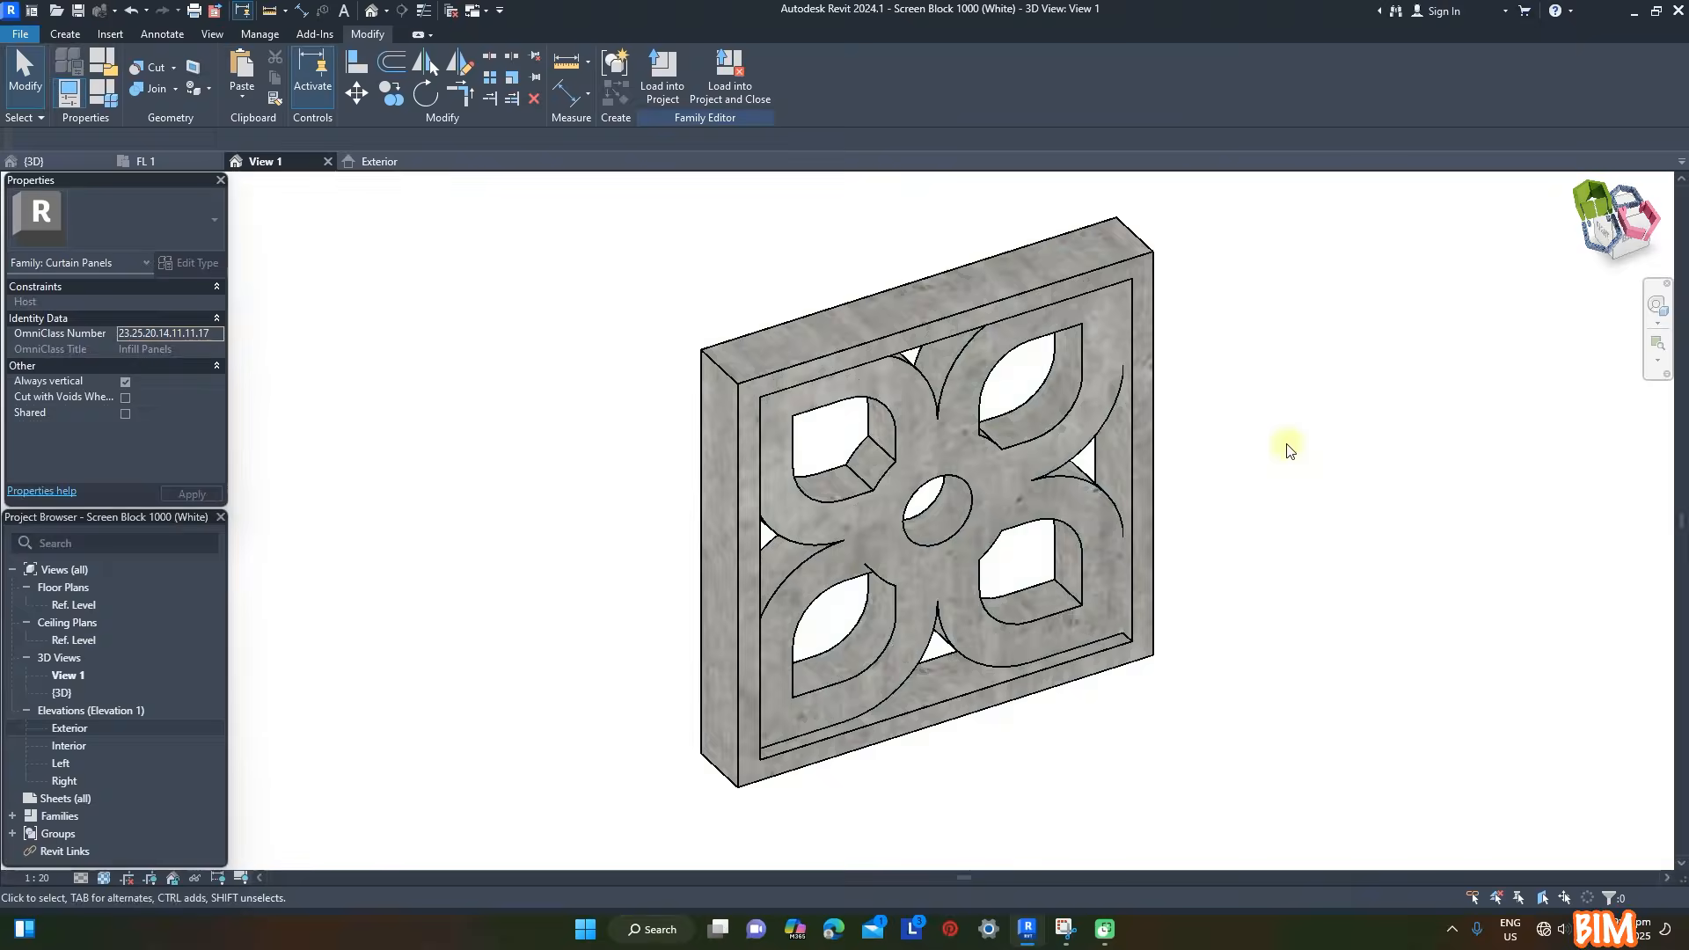
# - From the Exterior elevation, save the enlarged block family on the Desktop as Screen Block 2000 (White).rfa
pyautogui.click(378, 161)
pyautogui.scroll(2, 761, 440)
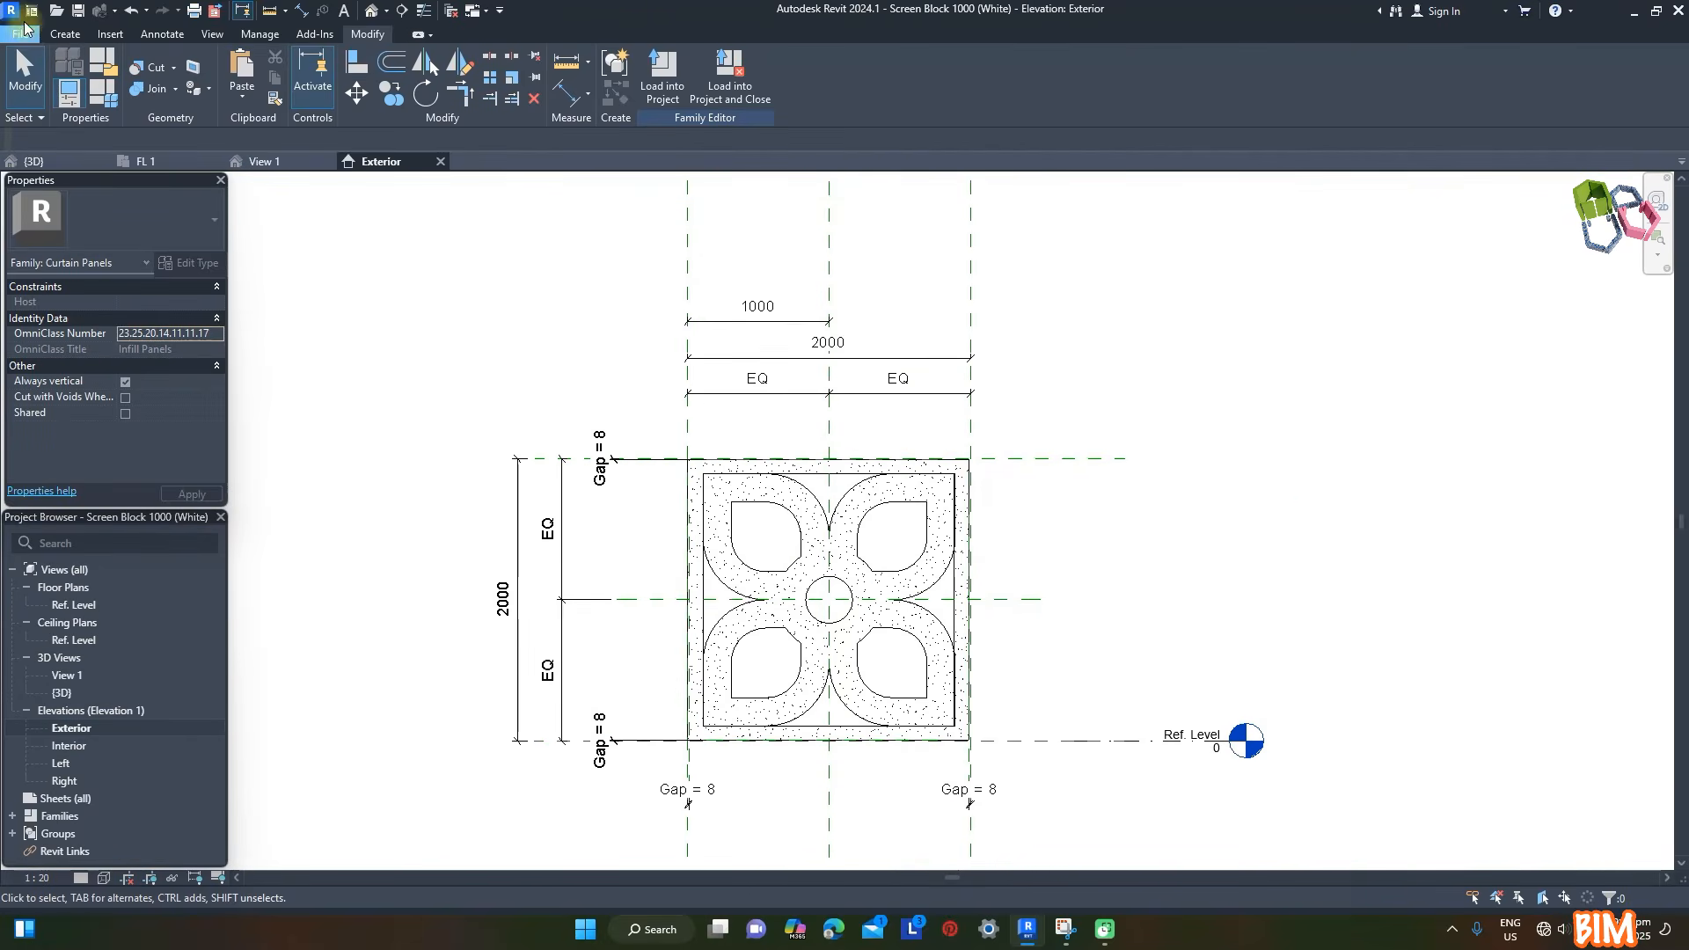
pyautogui.click(21, 34)
pyautogui.click(56, 254)
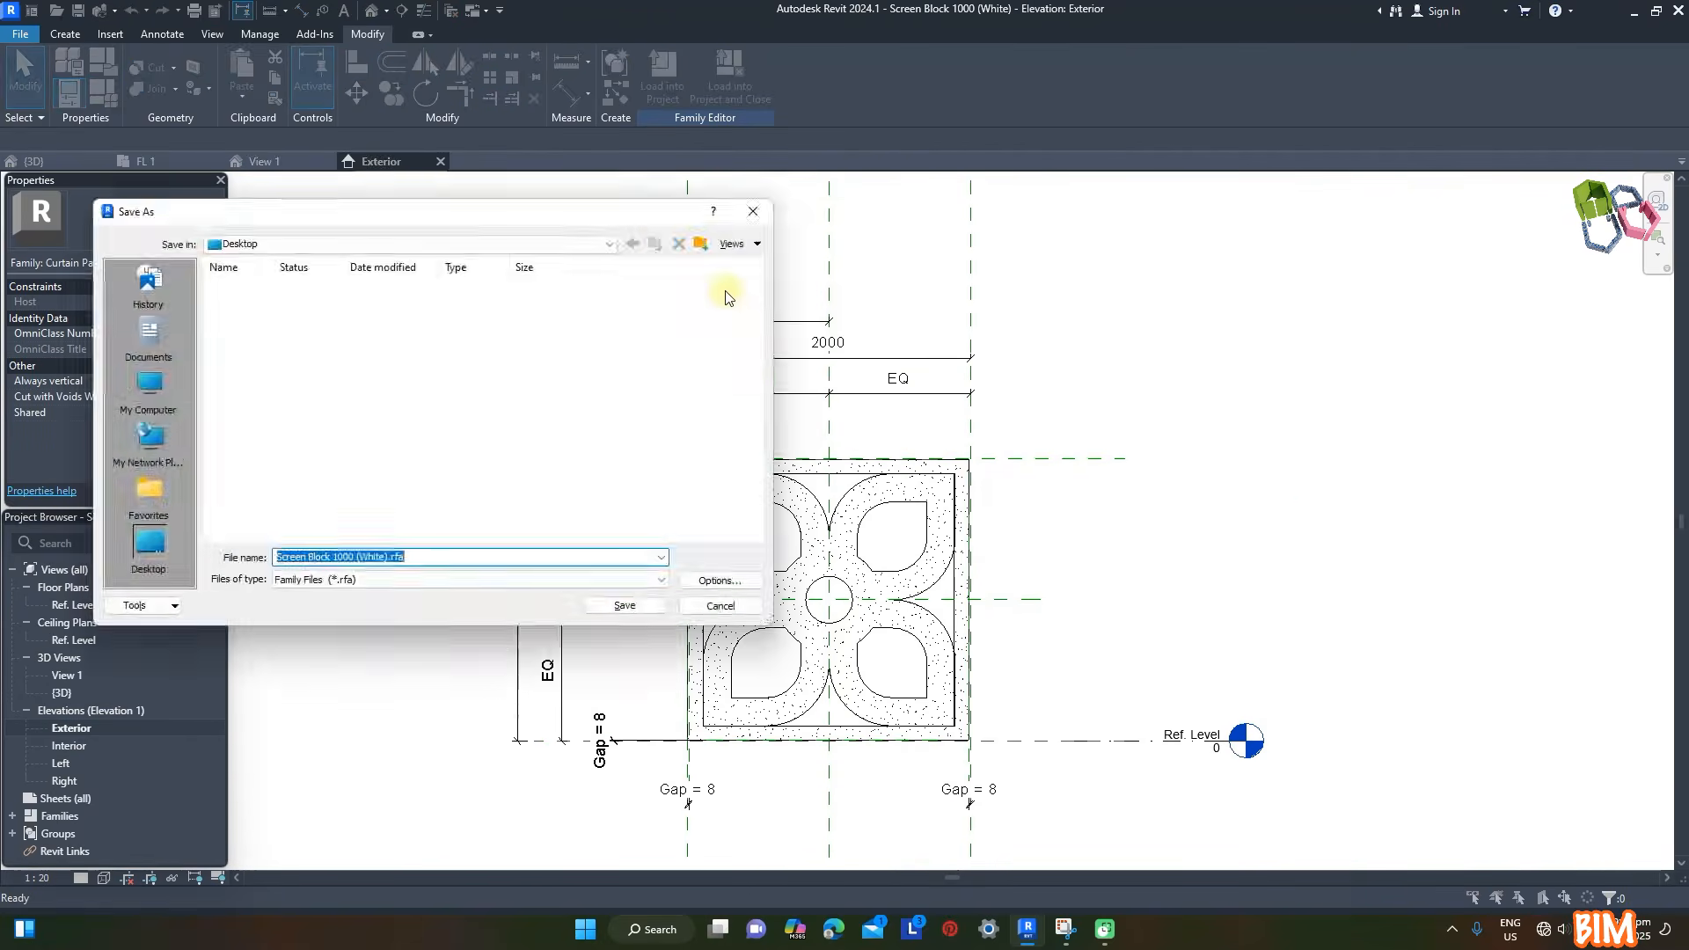
pyautogui.click(338, 558)
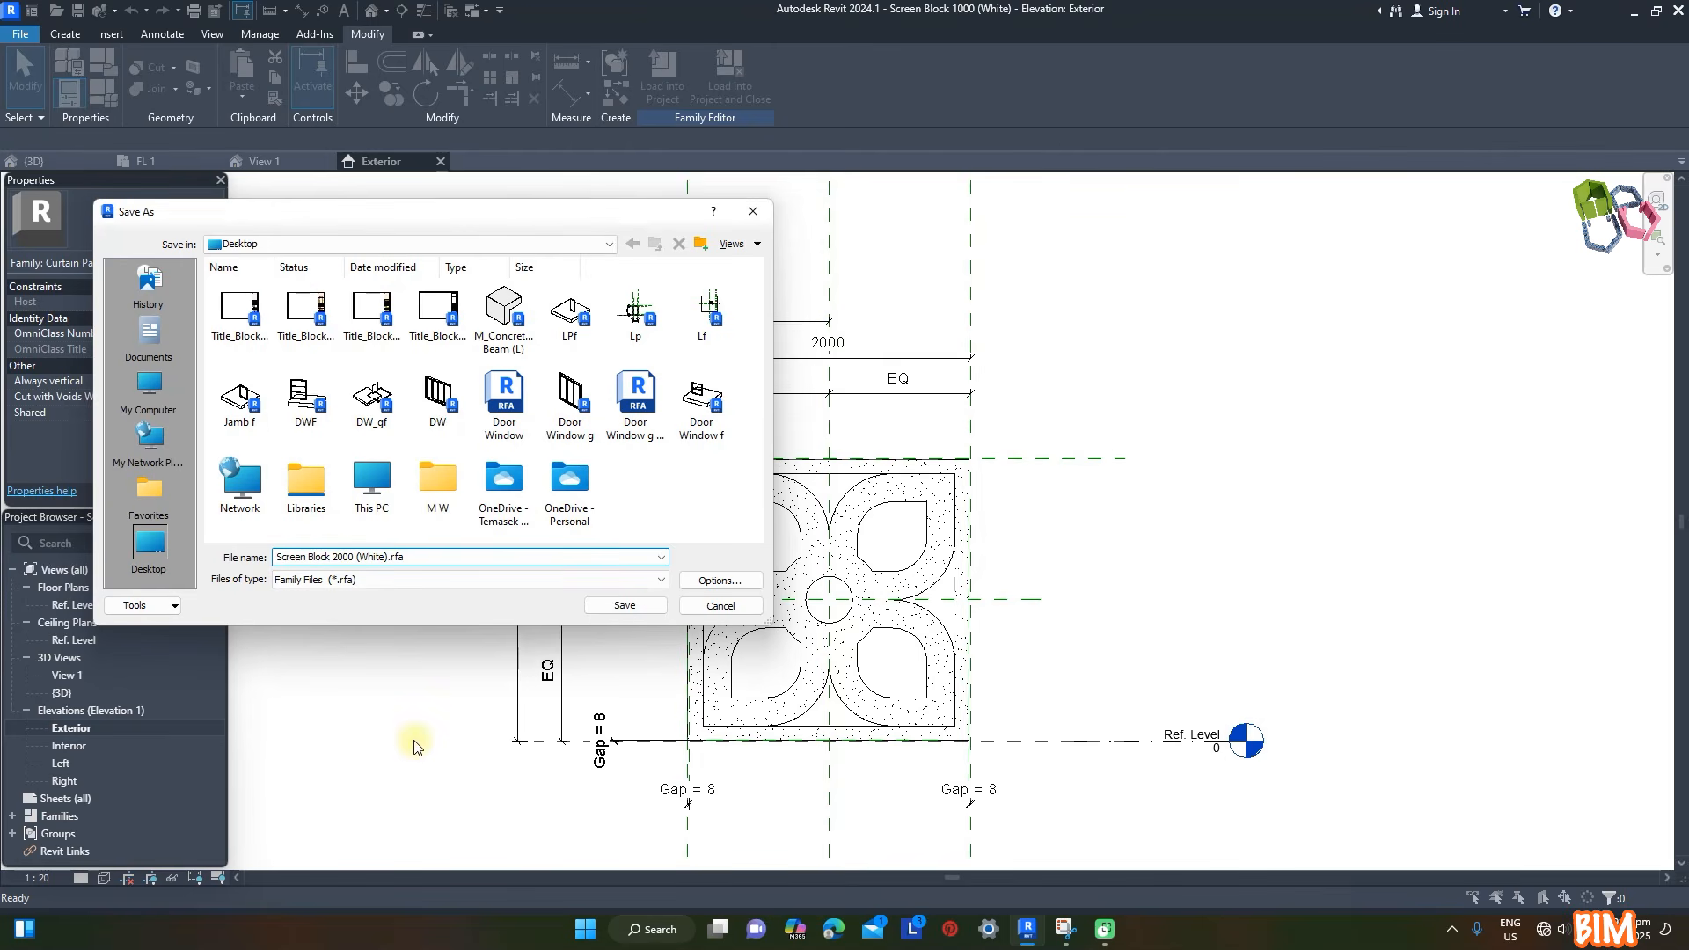
pyautogui.click(658, 606)
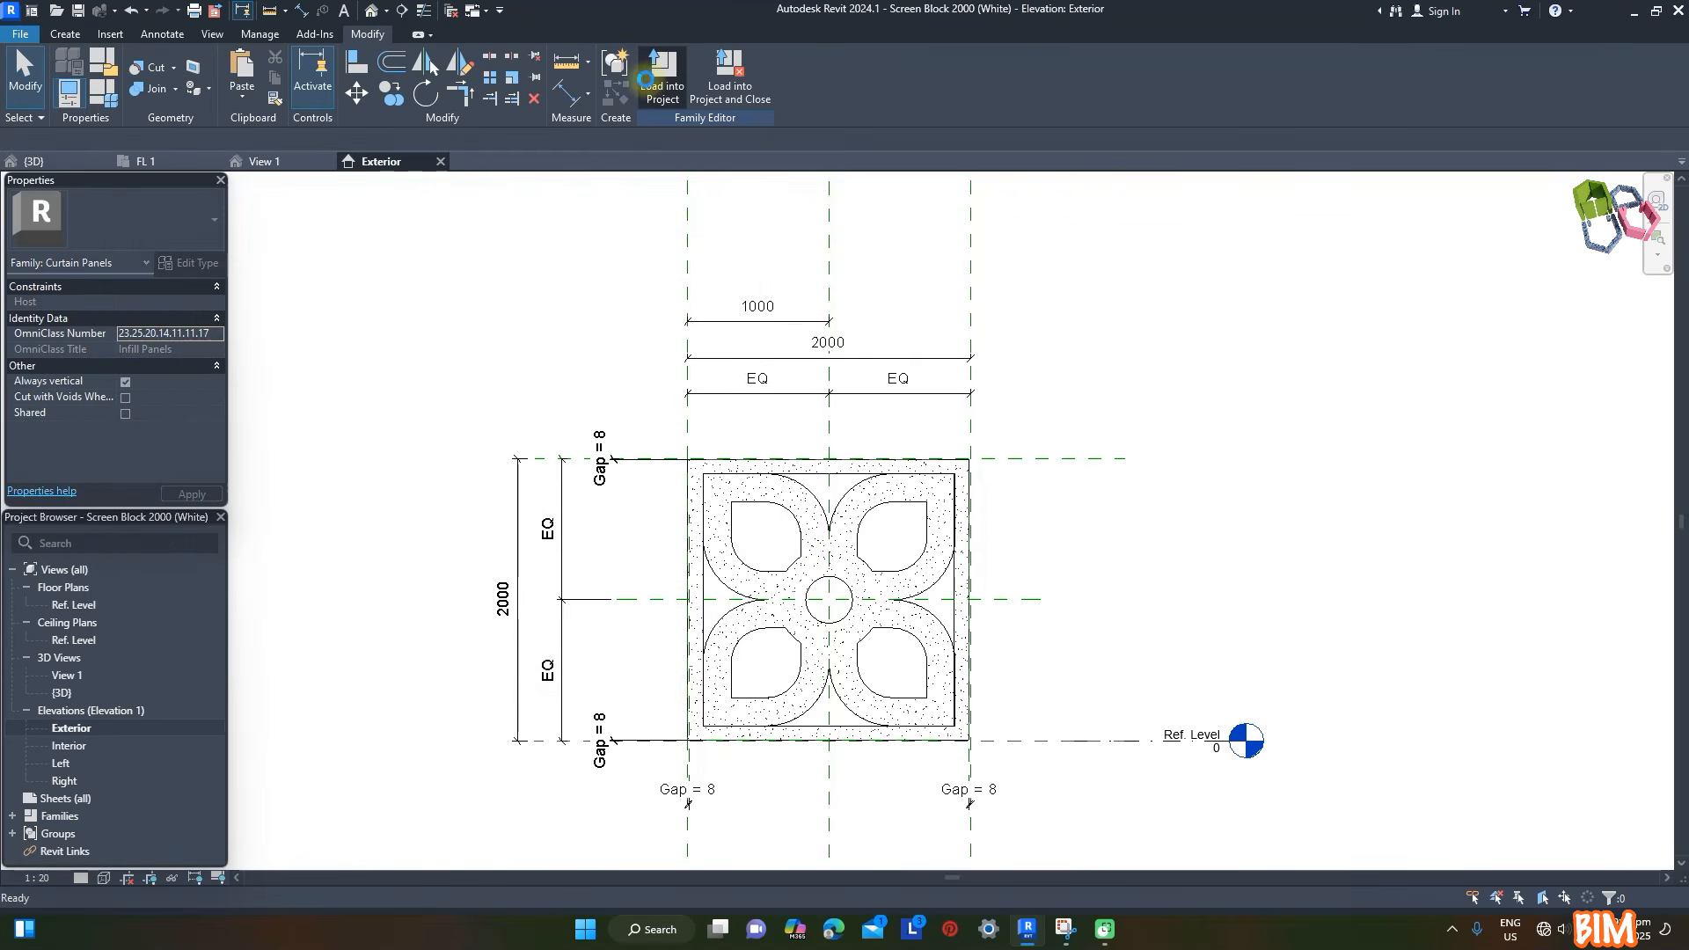
# - Load the Screen Block 2000 (White) and Screen Block 3000 curtain panel families into the project
pyautogui.click(641, 83)
pyautogui.scroll(-3, 98, 622)
pyautogui.scroll(1, 94, 630)
pyautogui.click(26, 624)
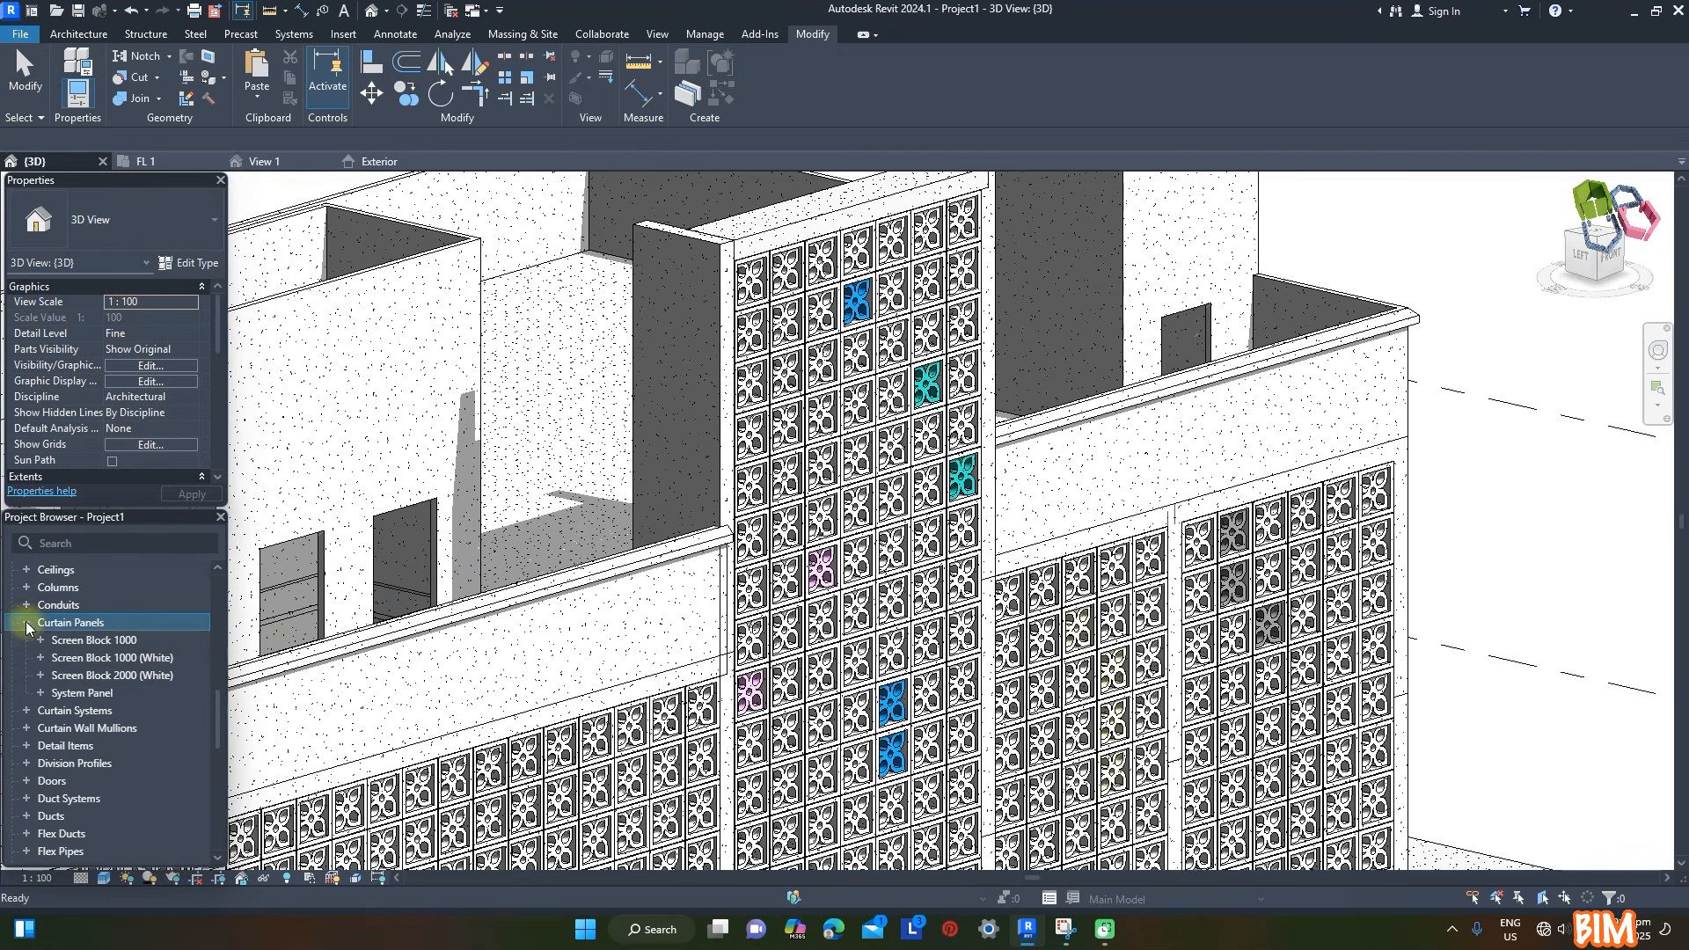
pyautogui.doubleClick(123, 677)
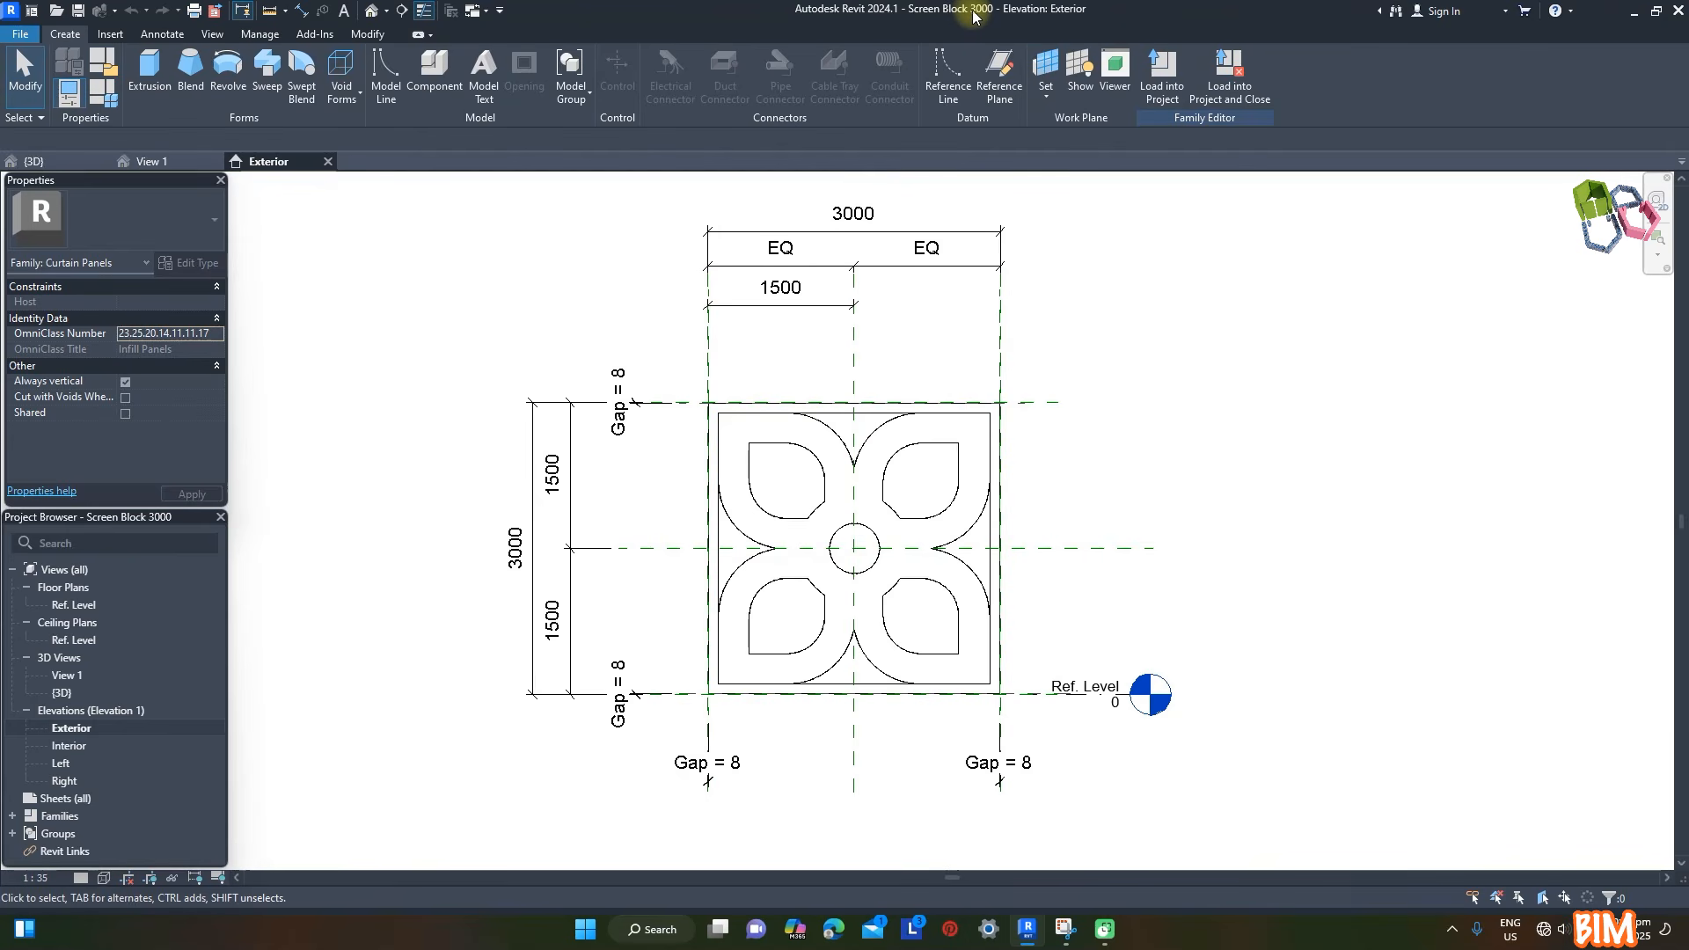
pyautogui.click(1163, 88)
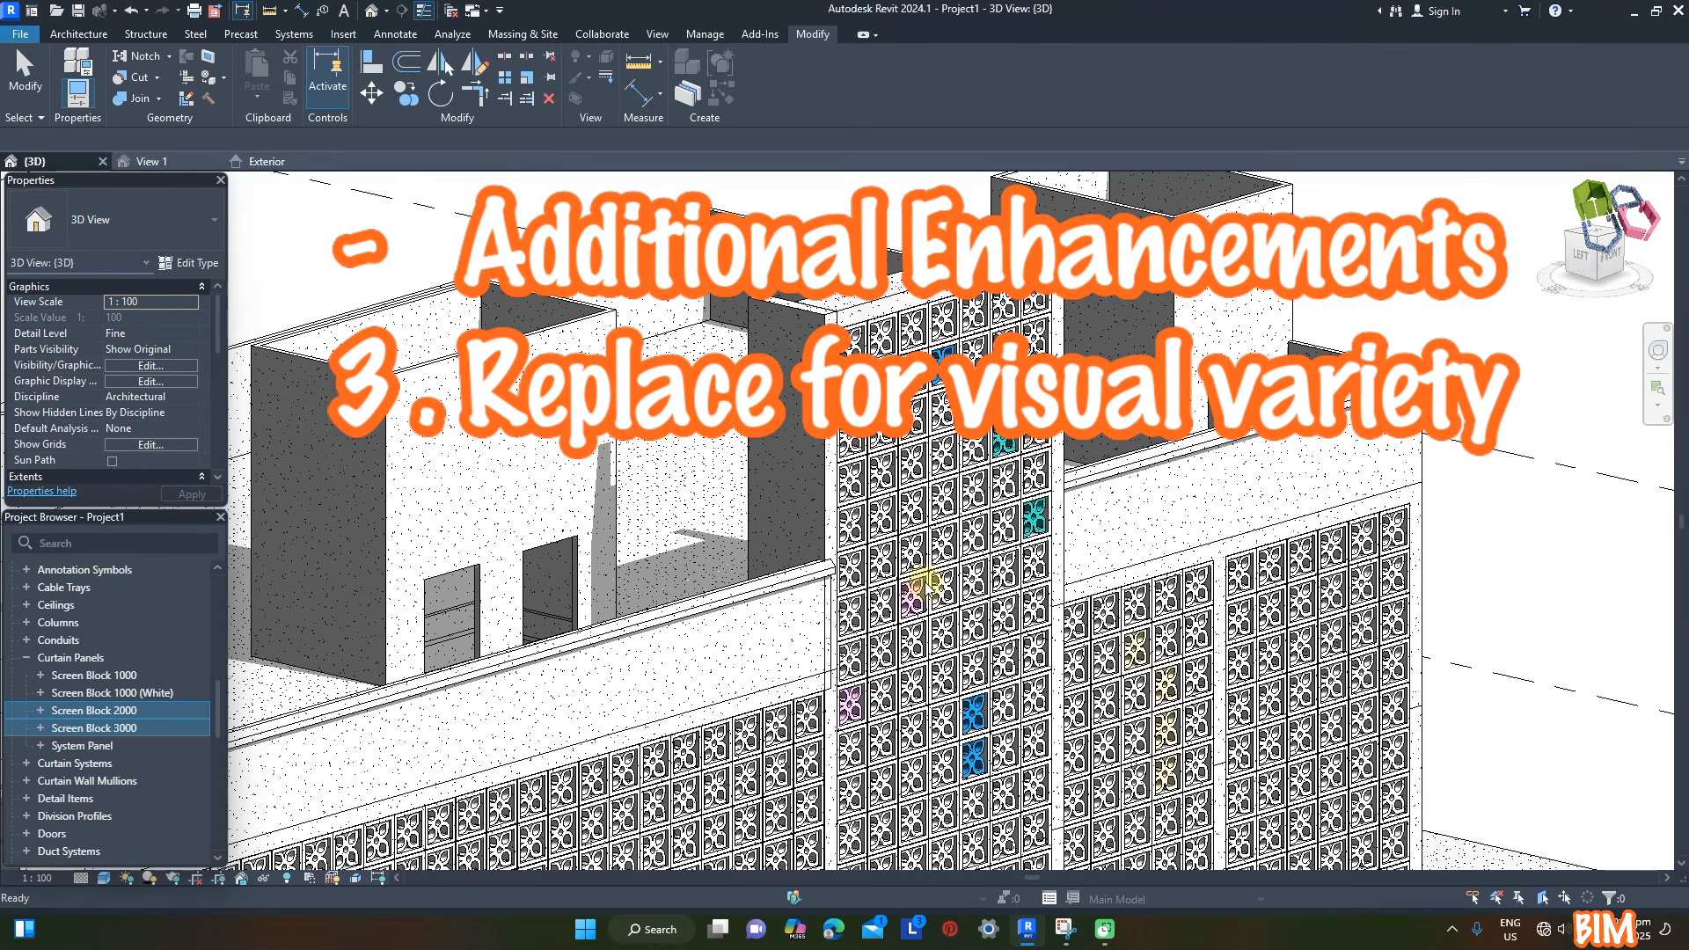
# - Remove the outermost vertical grid segments across the top three rows of the end facade bay, replacing missing panels with system panels
pyautogui.click(1381, 576)
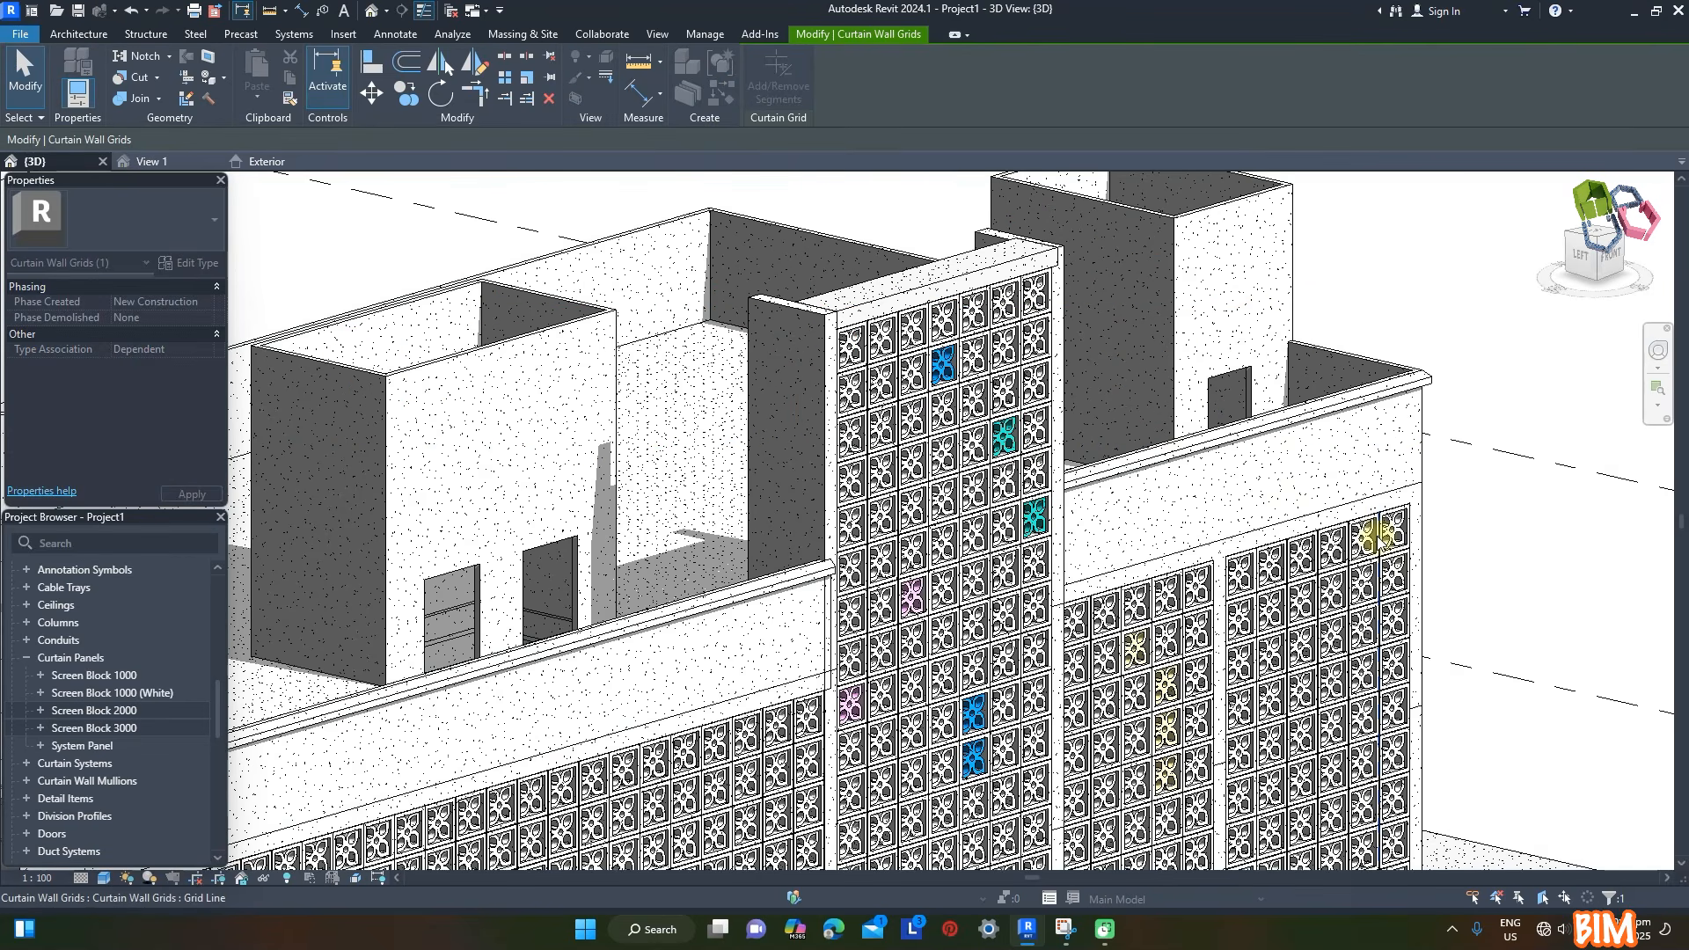
pyautogui.press('Delete')
pyautogui.click(1355, 885)
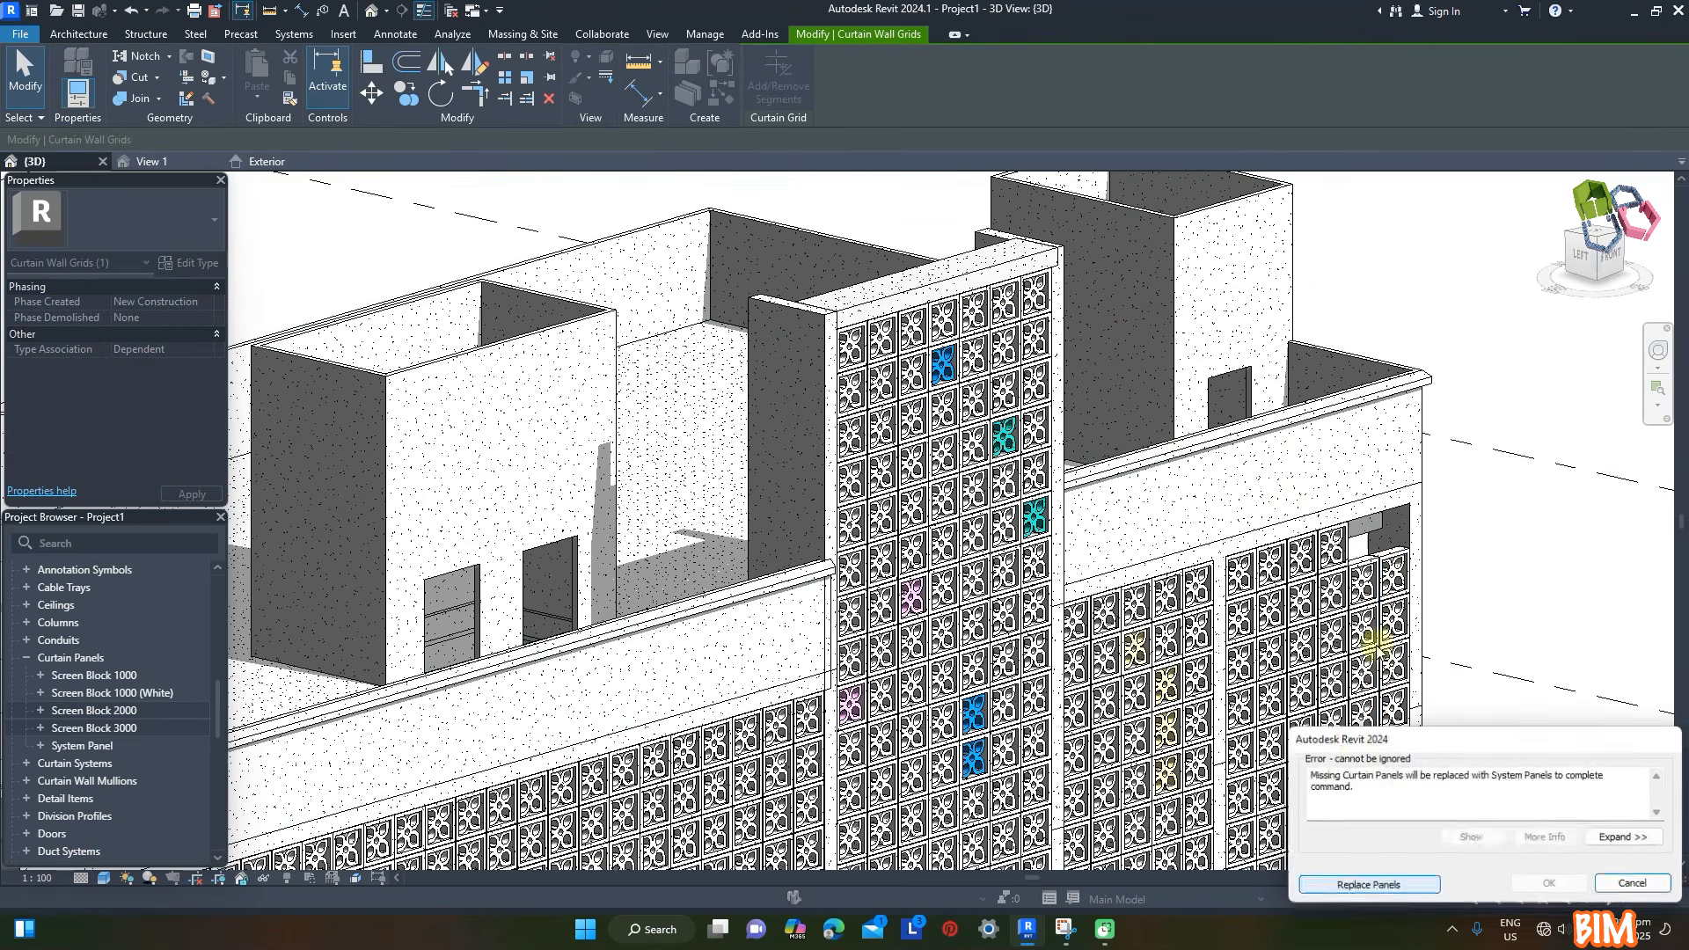
pyautogui.press('Delete')
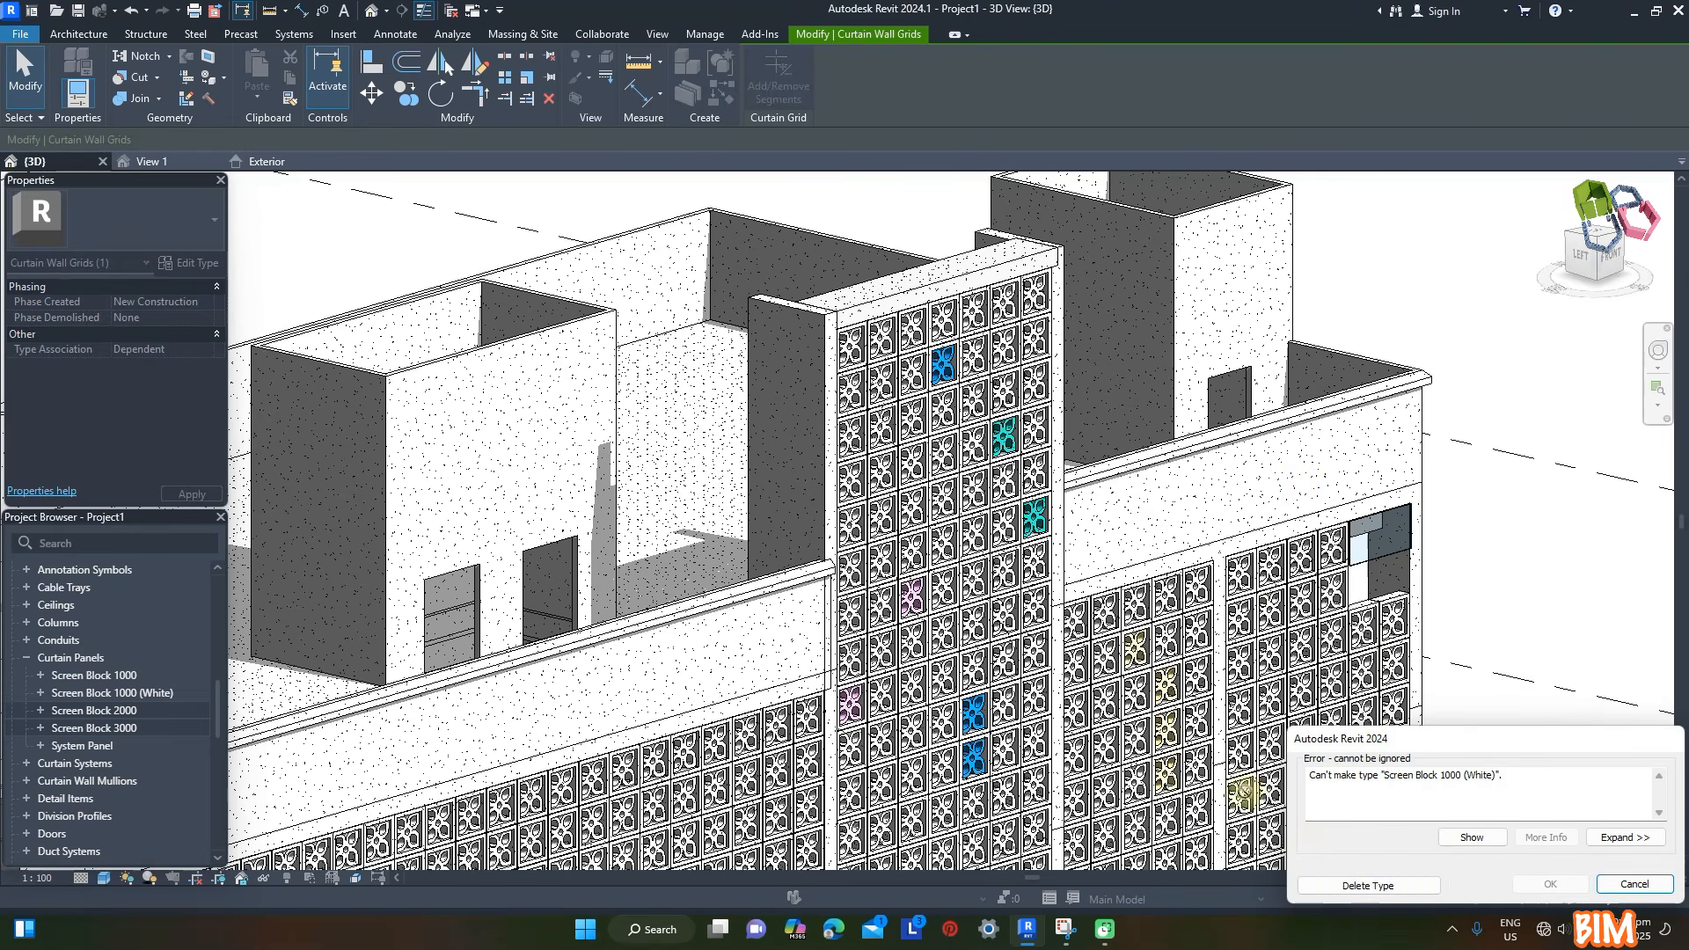
pyautogui.click(1338, 886)
# - Remove the neighbouring vertical grid segments beside the glazed opening over the same three rows, replacing the missing panels with system panels
pyautogui.click(1335, 570)
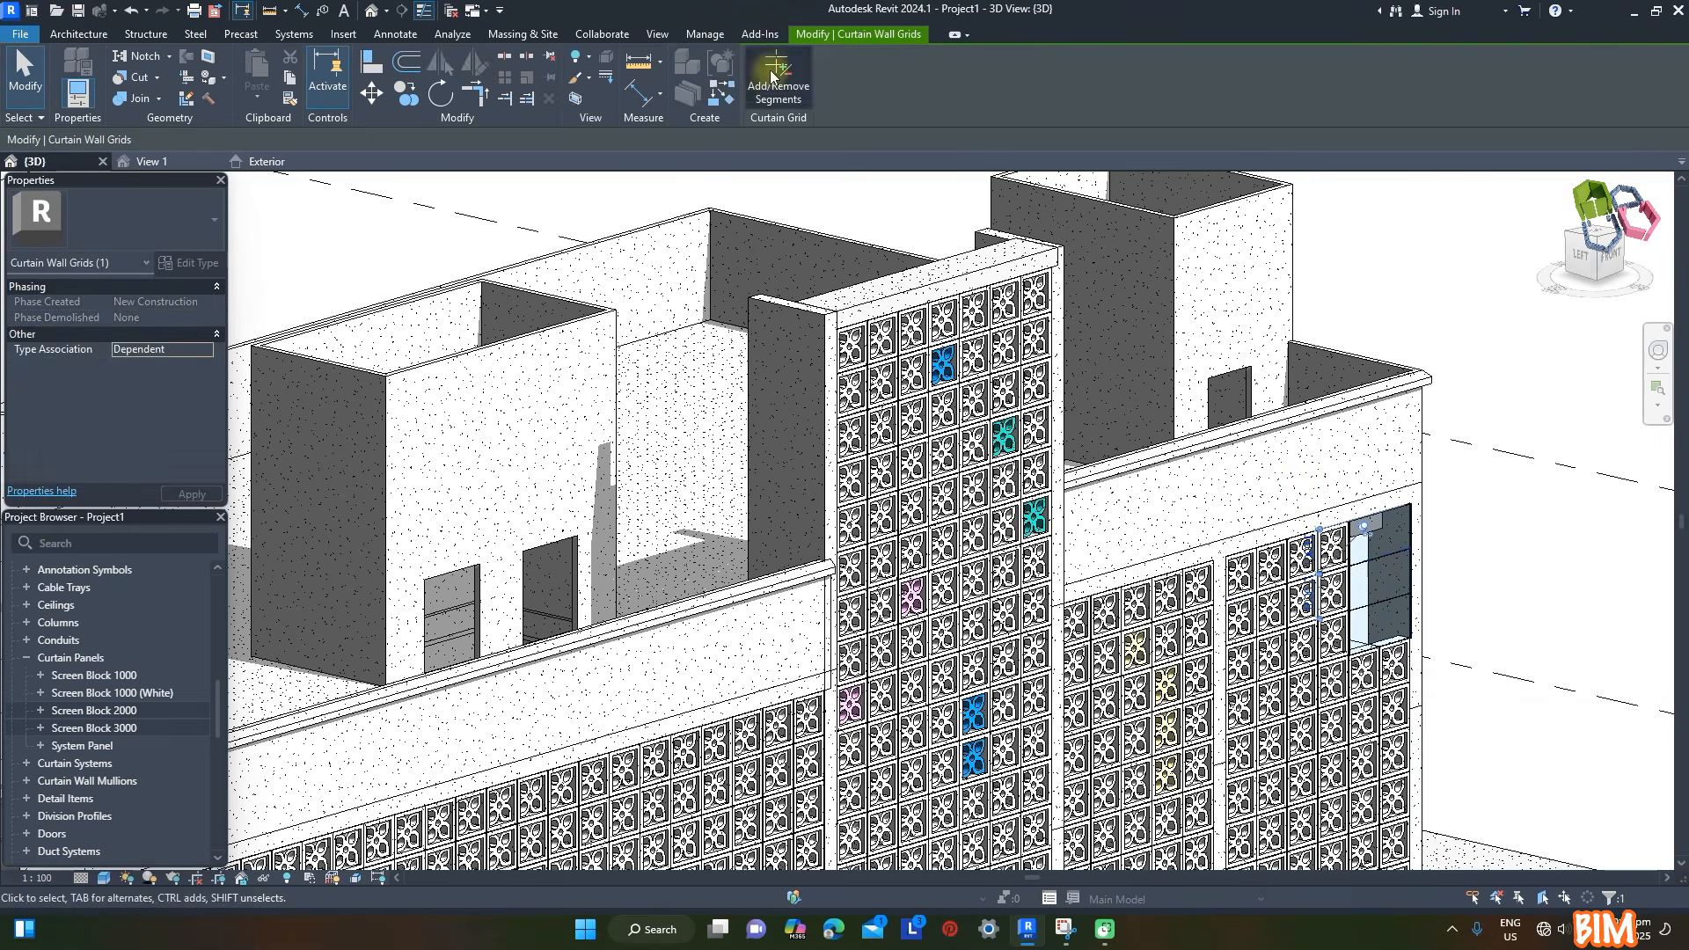
pyautogui.press('Delete')
pyautogui.click(1339, 886)
pyautogui.click(1333, 626)
pyautogui.press('Delete')
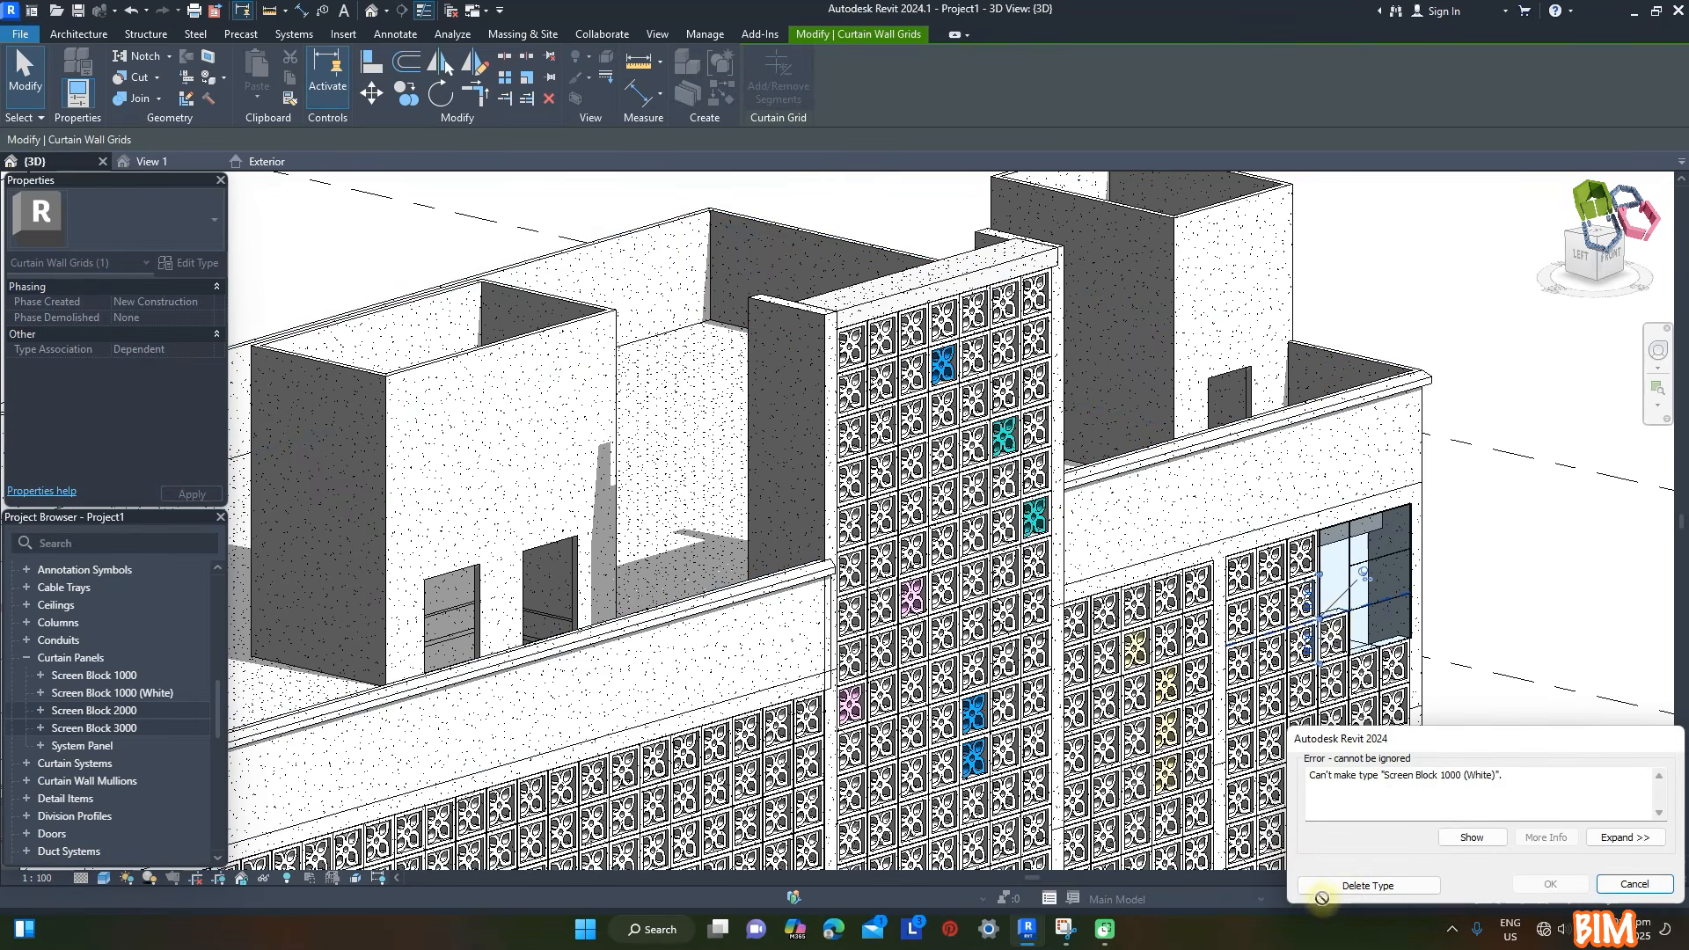
pyautogui.click(1339, 886)
# - Remove the horizontal grid segments inside the glazed corner opening to merge it into one three-by-three panel
pyautogui.click(1377, 560)
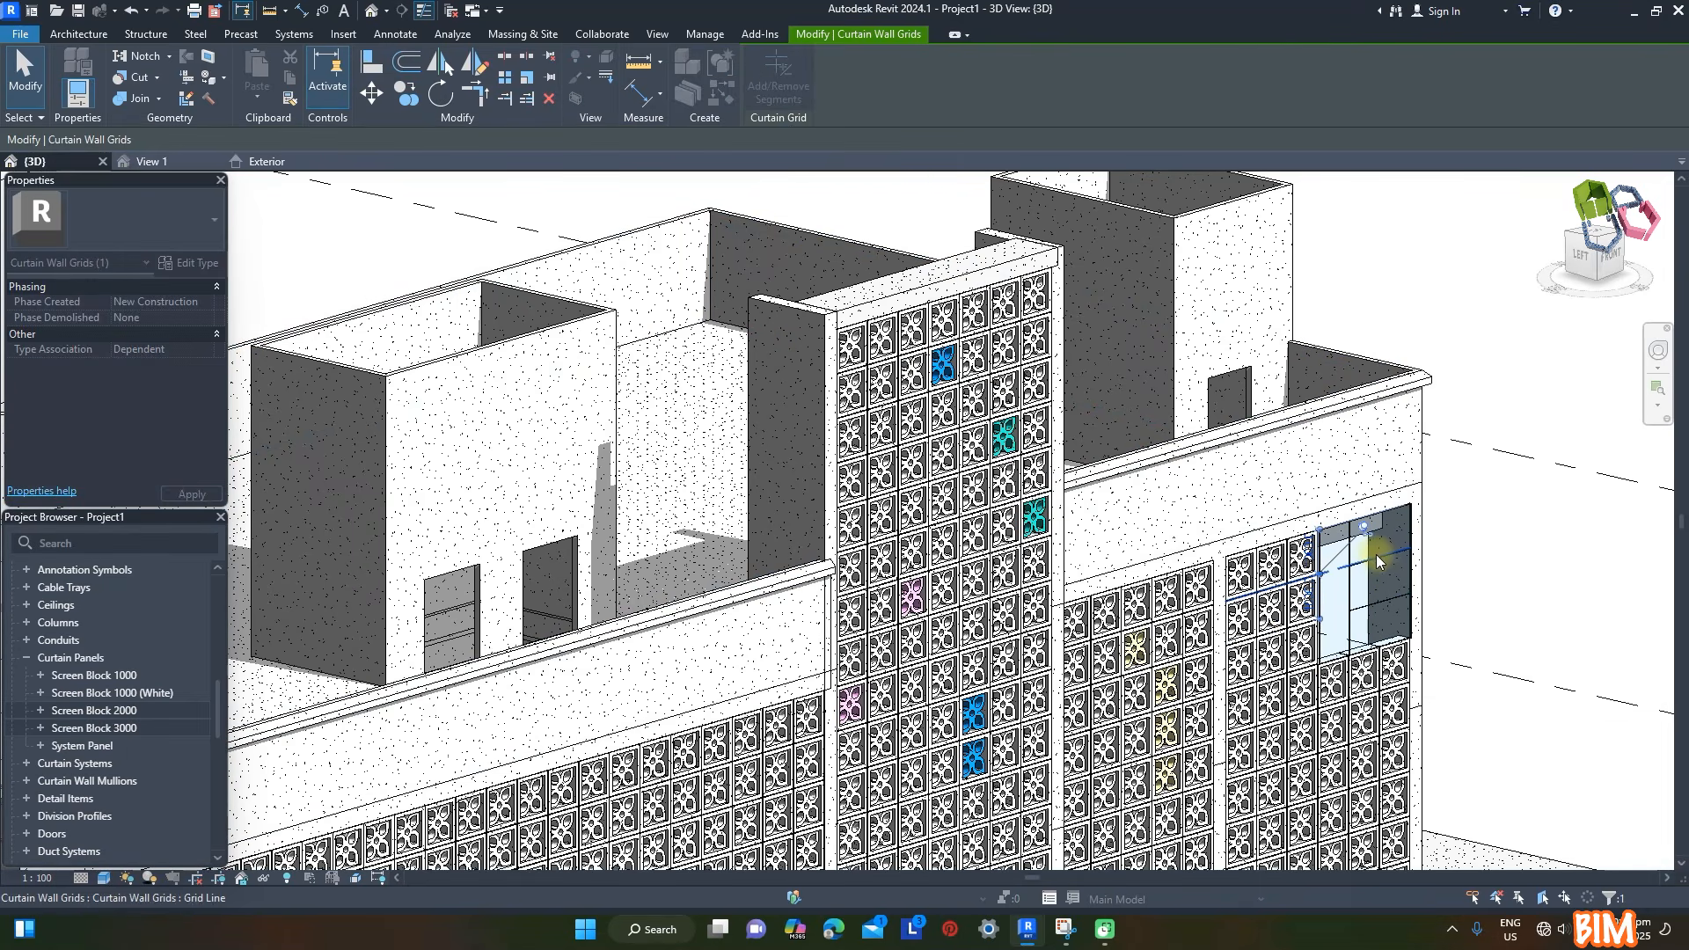
pyautogui.click(1354, 599)
pyautogui.click(1421, 605)
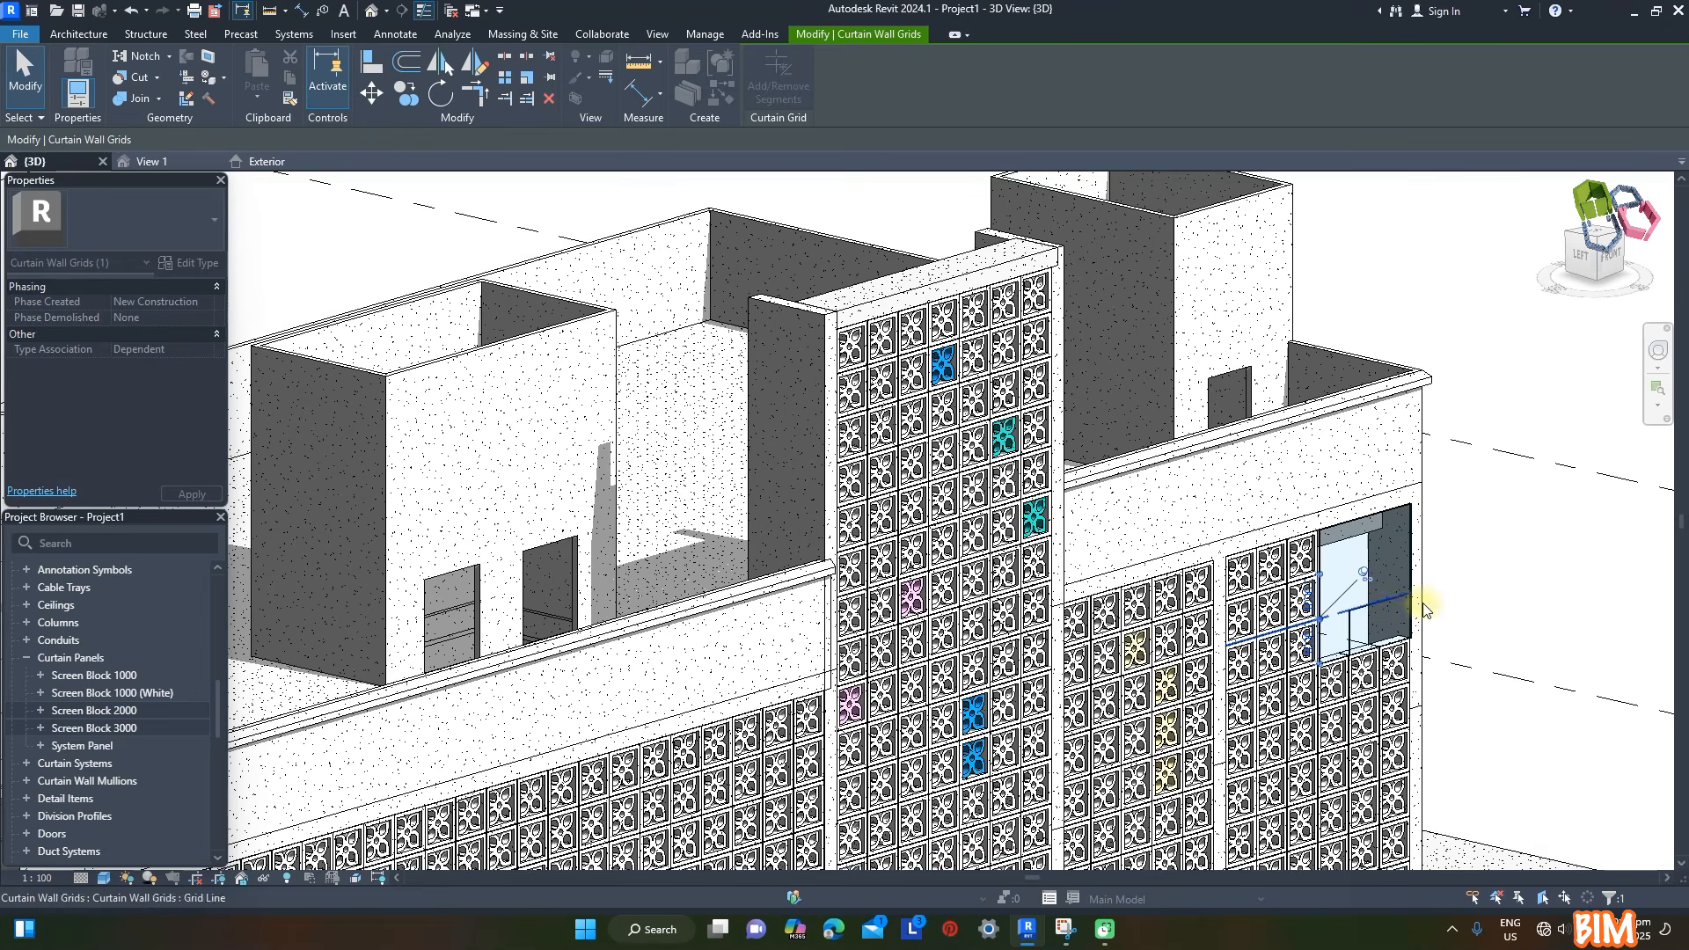
pyautogui.click(1550, 544)
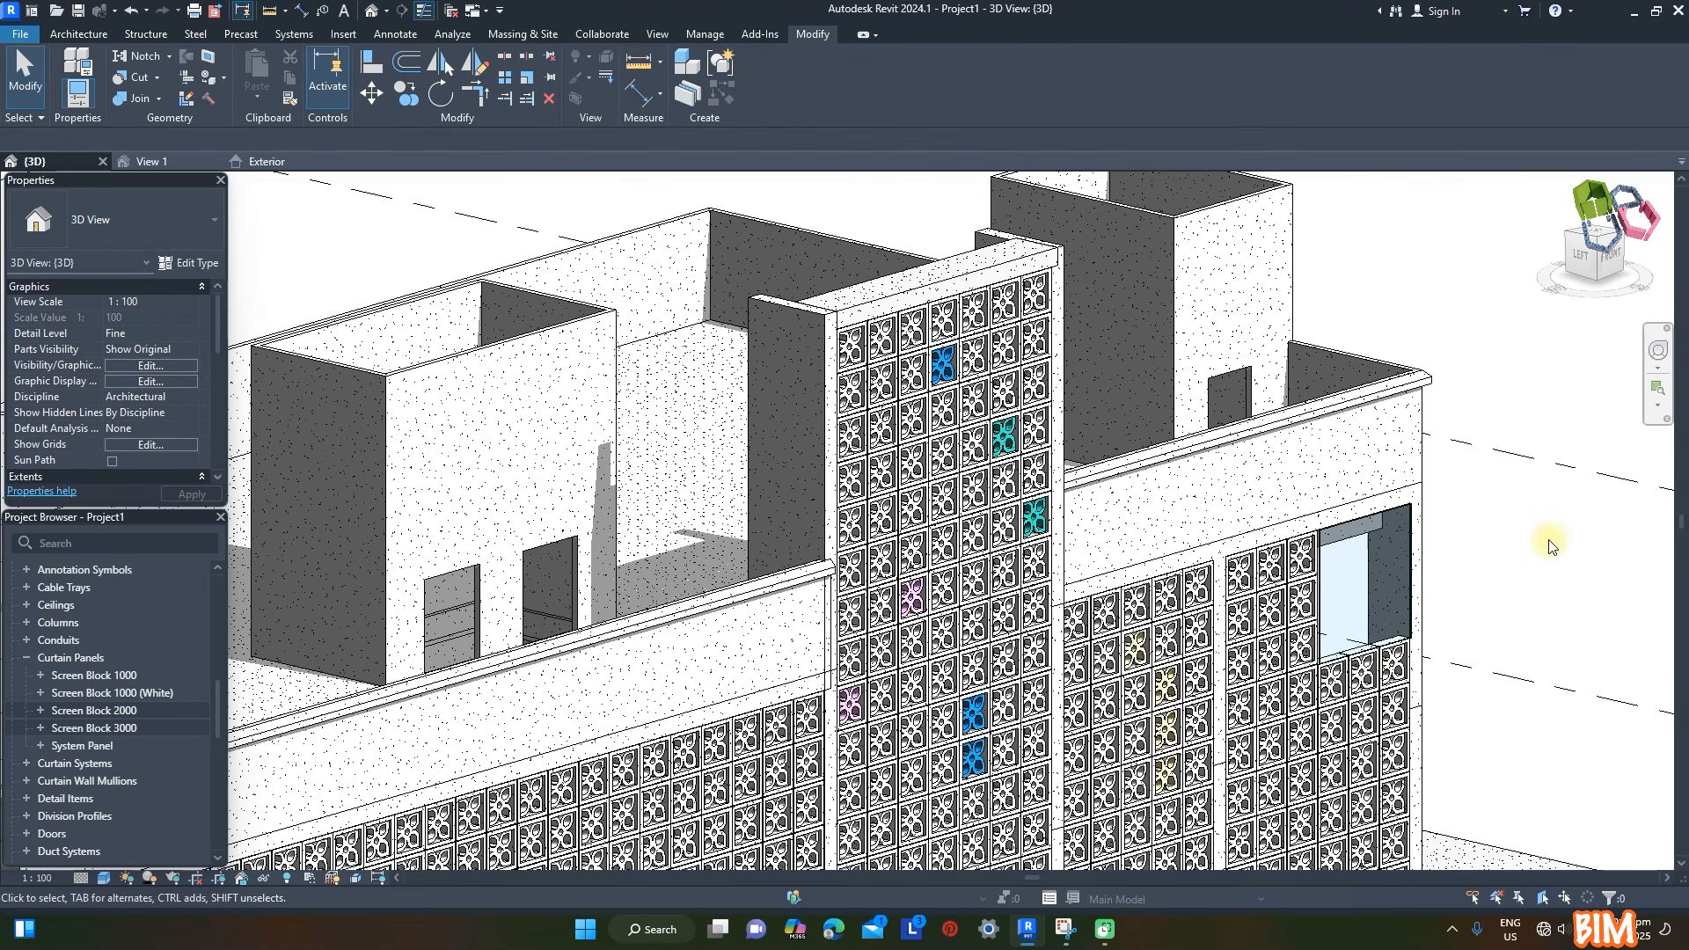
# - Change the merged glazed corner panel to the Screen Block 3000 type
pyautogui.click(1323, 596)
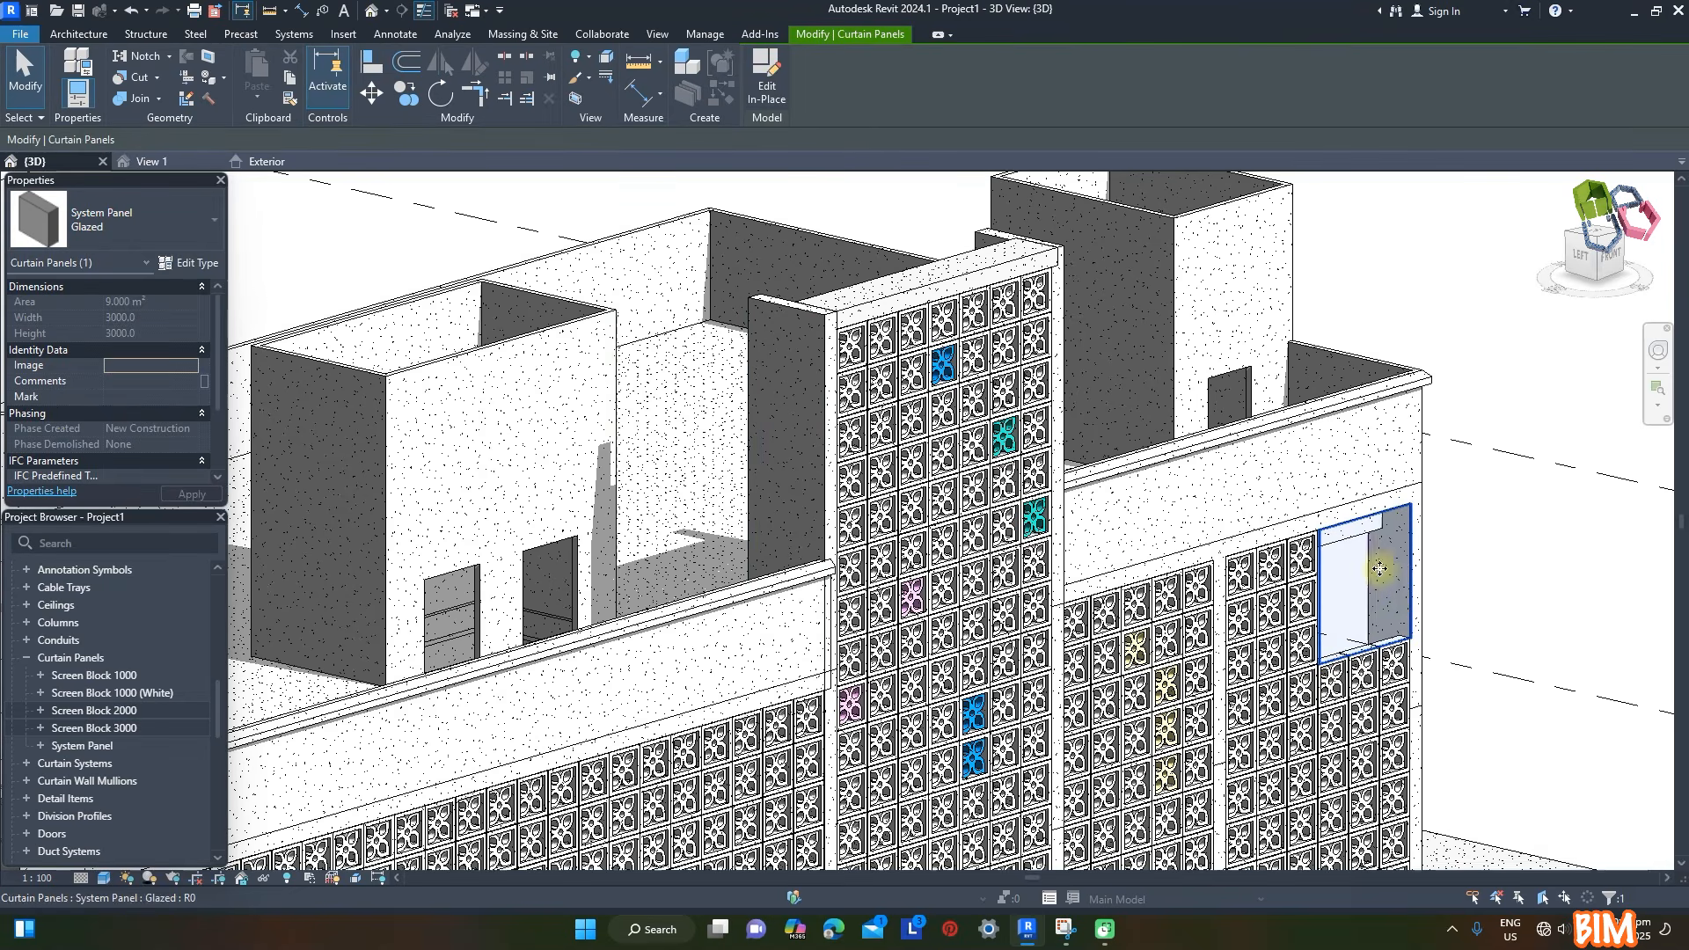
pyautogui.click(183, 219)
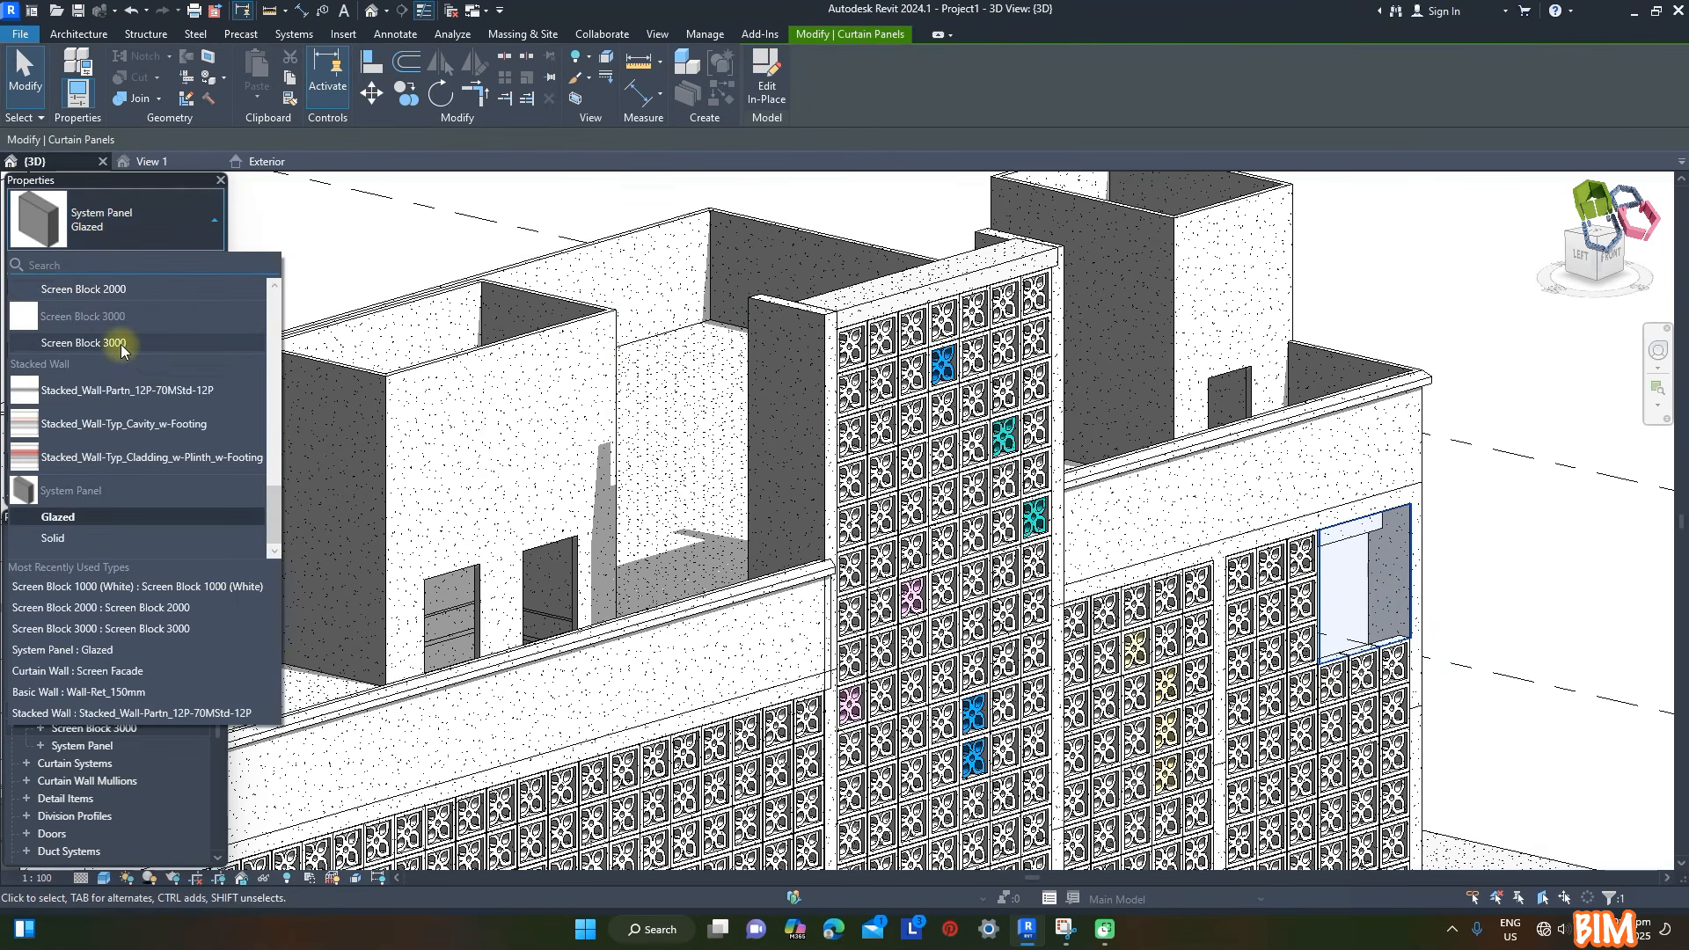
pyautogui.click(122, 344)
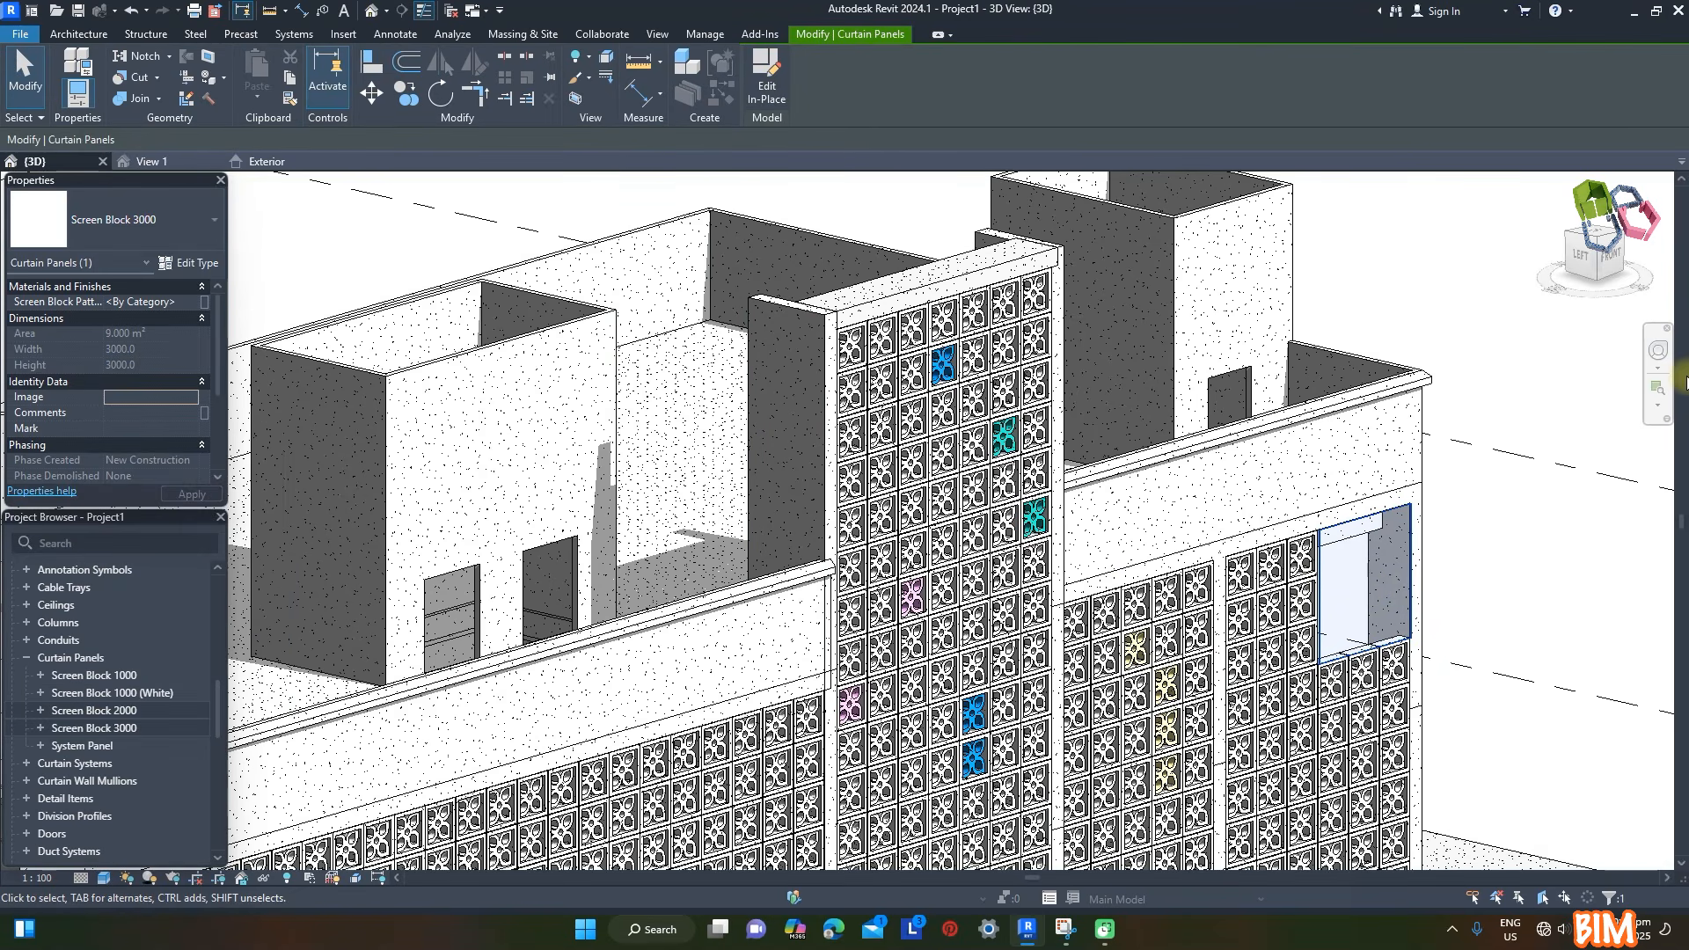
pyautogui.click(1520, 598)
# - Set the corner Screen Block 3000's pattern material to Concrete, Cast-in-Place, (Pink)
pyautogui.scroll(3, 1451, 634)
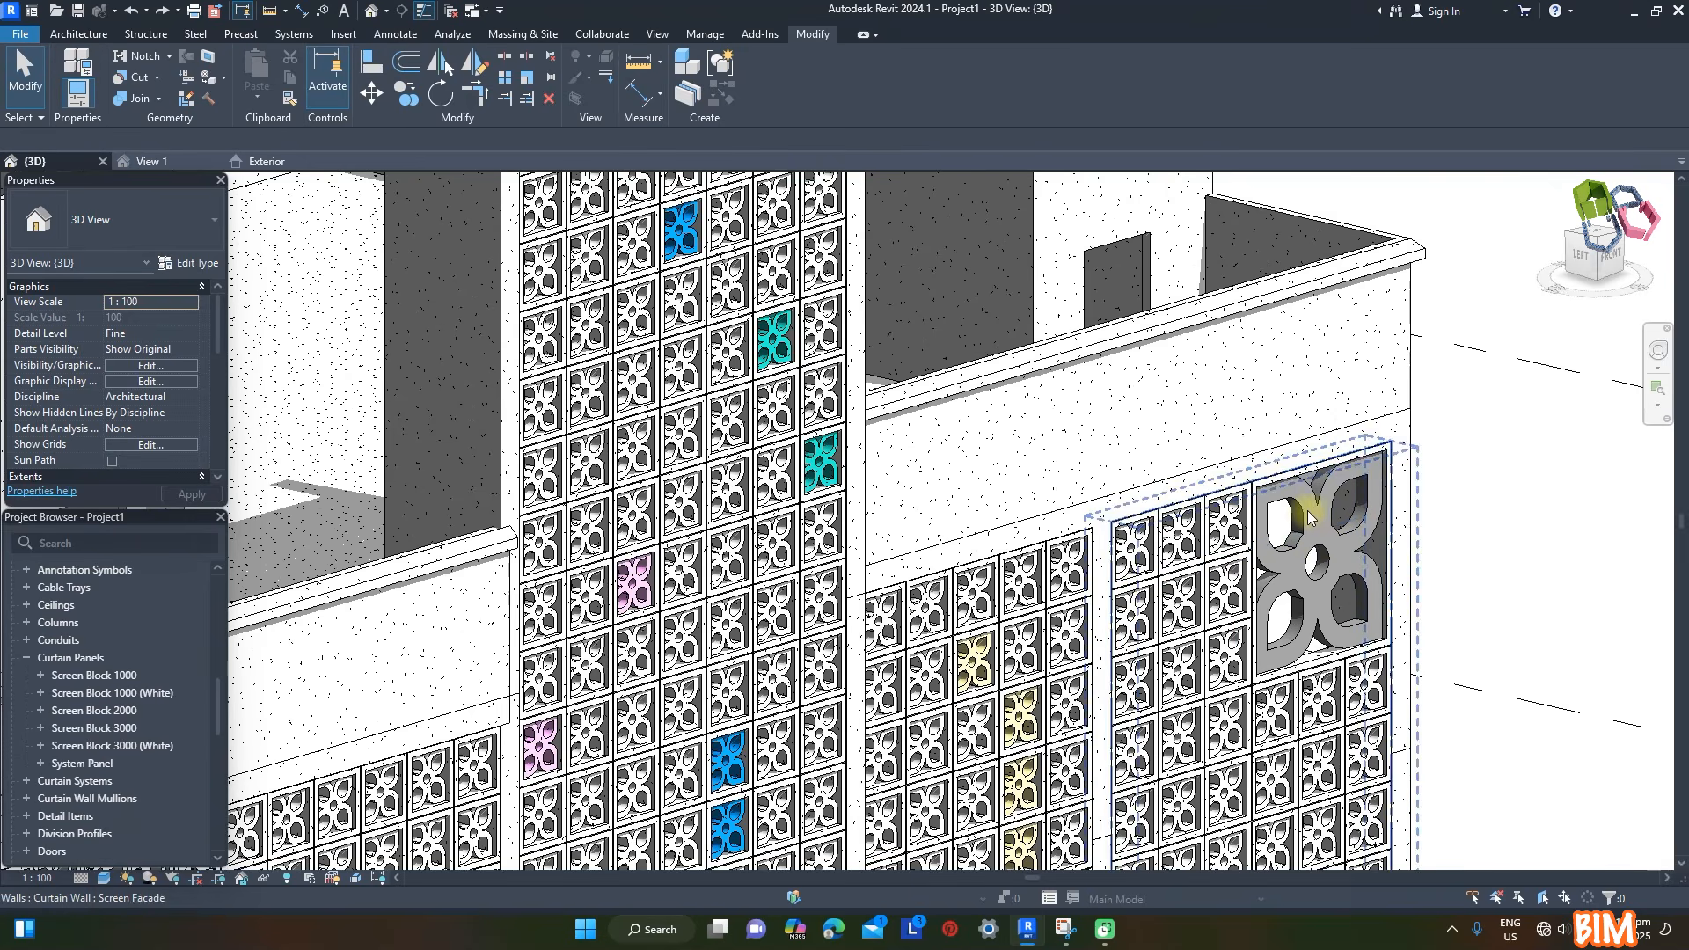
pyautogui.click(1308, 517)
pyautogui.click(151, 302)
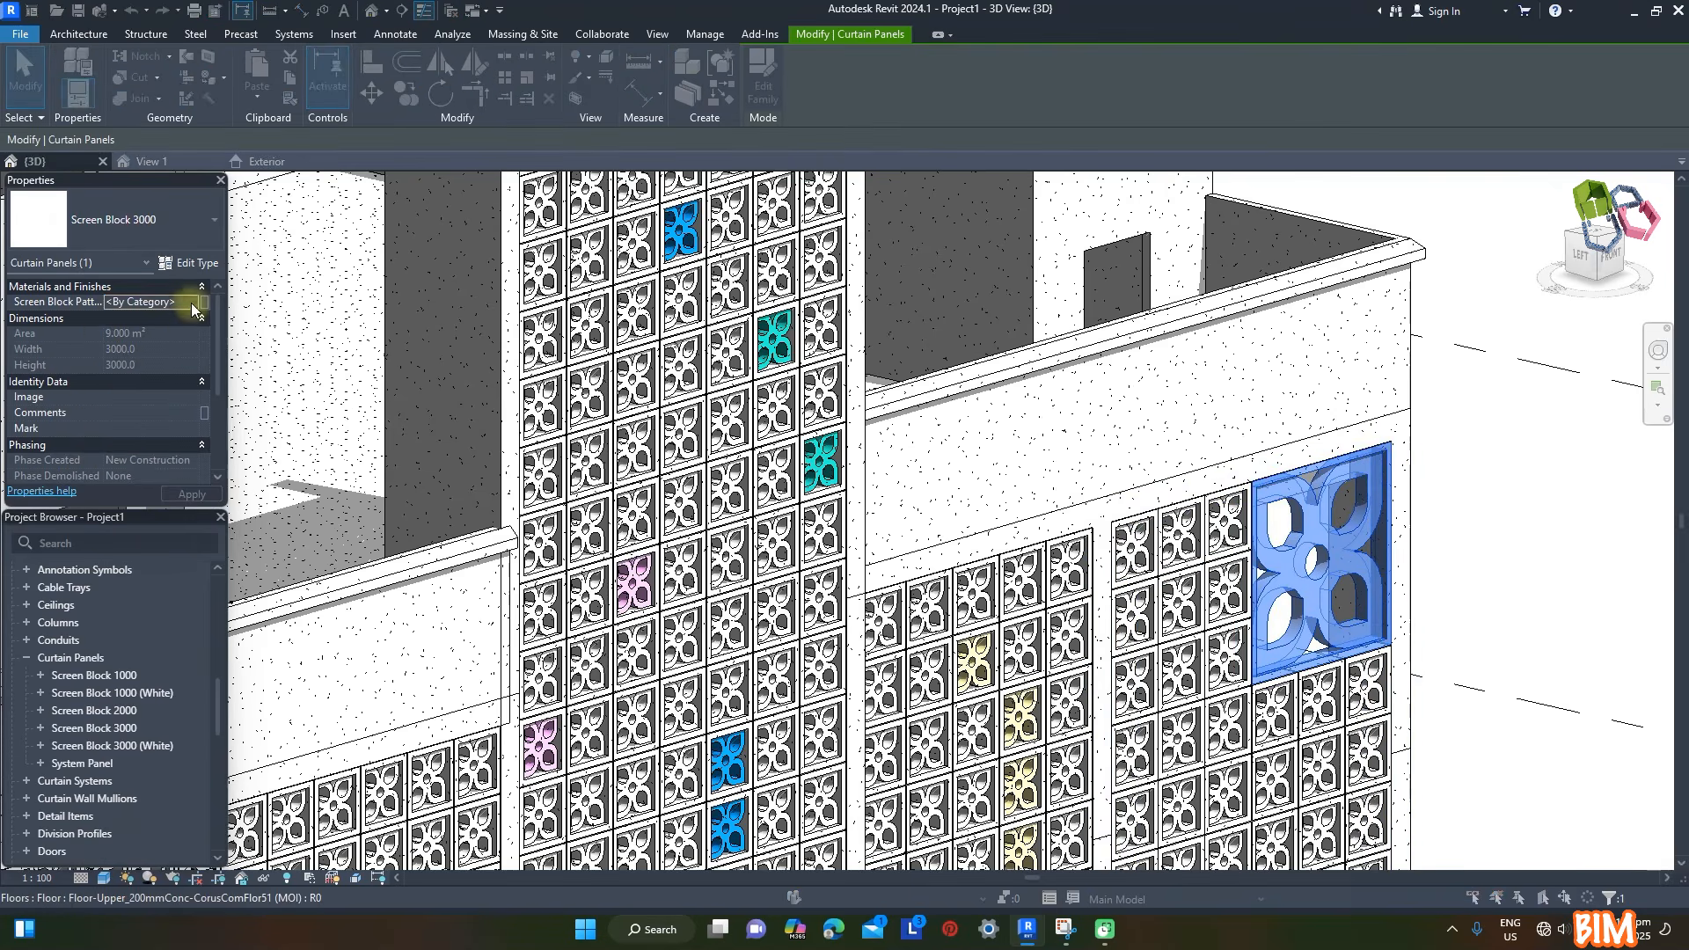
pyautogui.click(204, 302)
pyautogui.click(1069, 530)
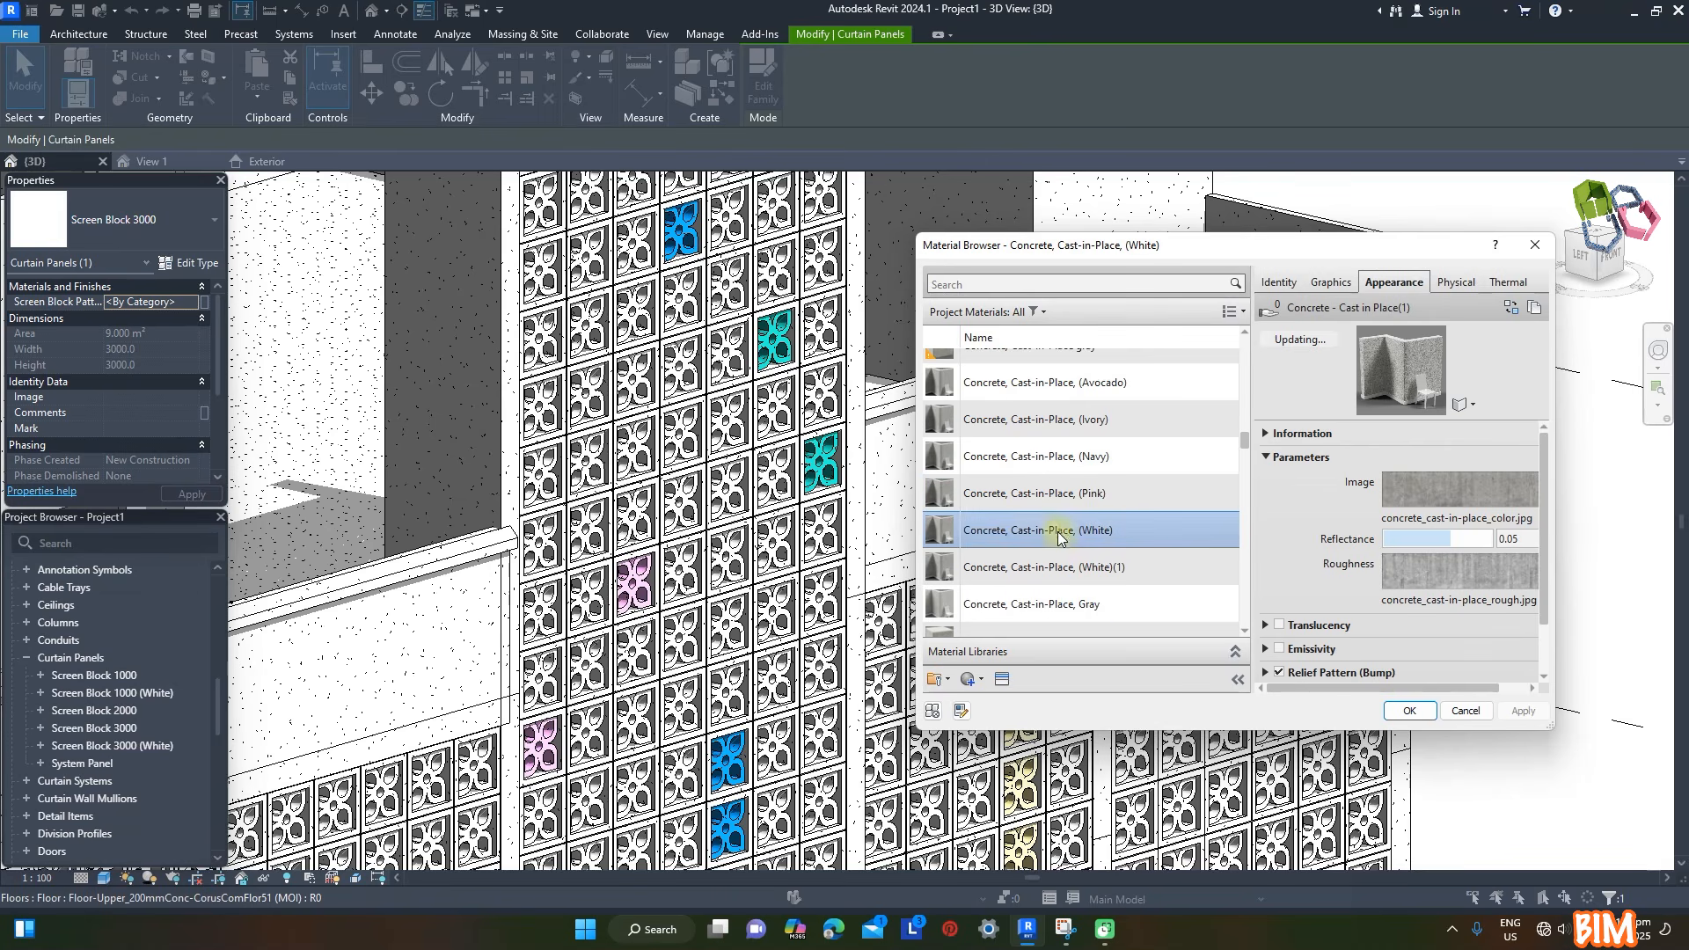
pyautogui.click(1074, 492)
pyautogui.click(1409, 710)
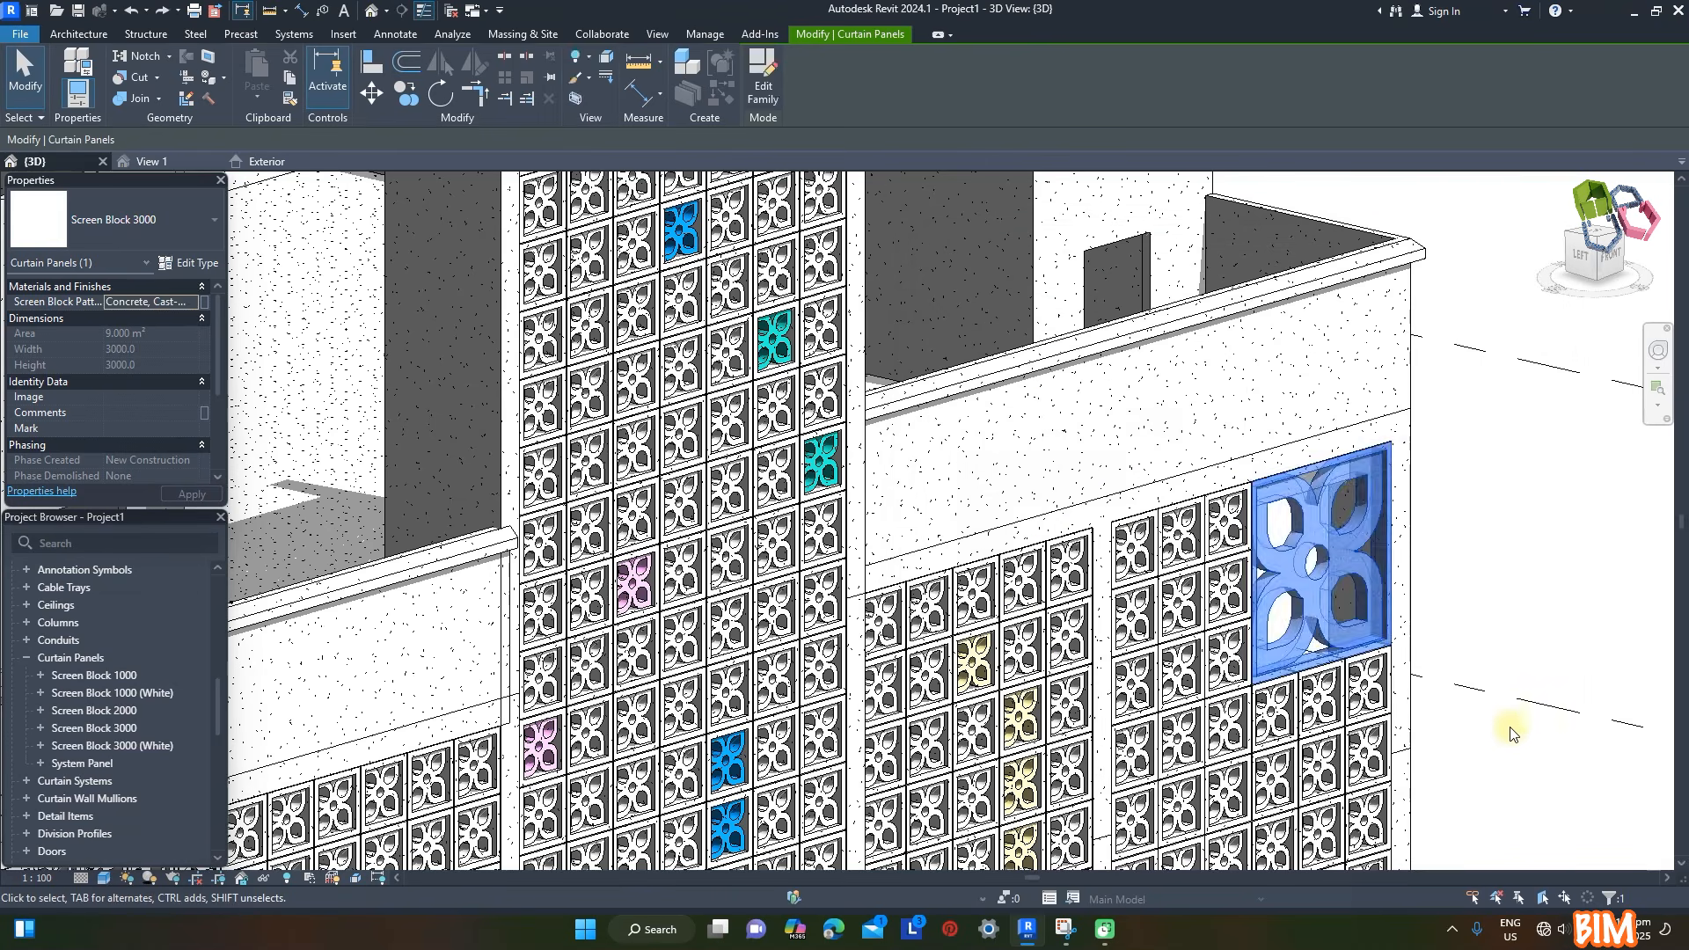
pyautogui.click(1510, 737)
# - Remove the grid segments between four panels left of the yellow blocks in the middle bay, merging them into one two-by-two system panel
pyautogui.scroll(-2, 950, 527)
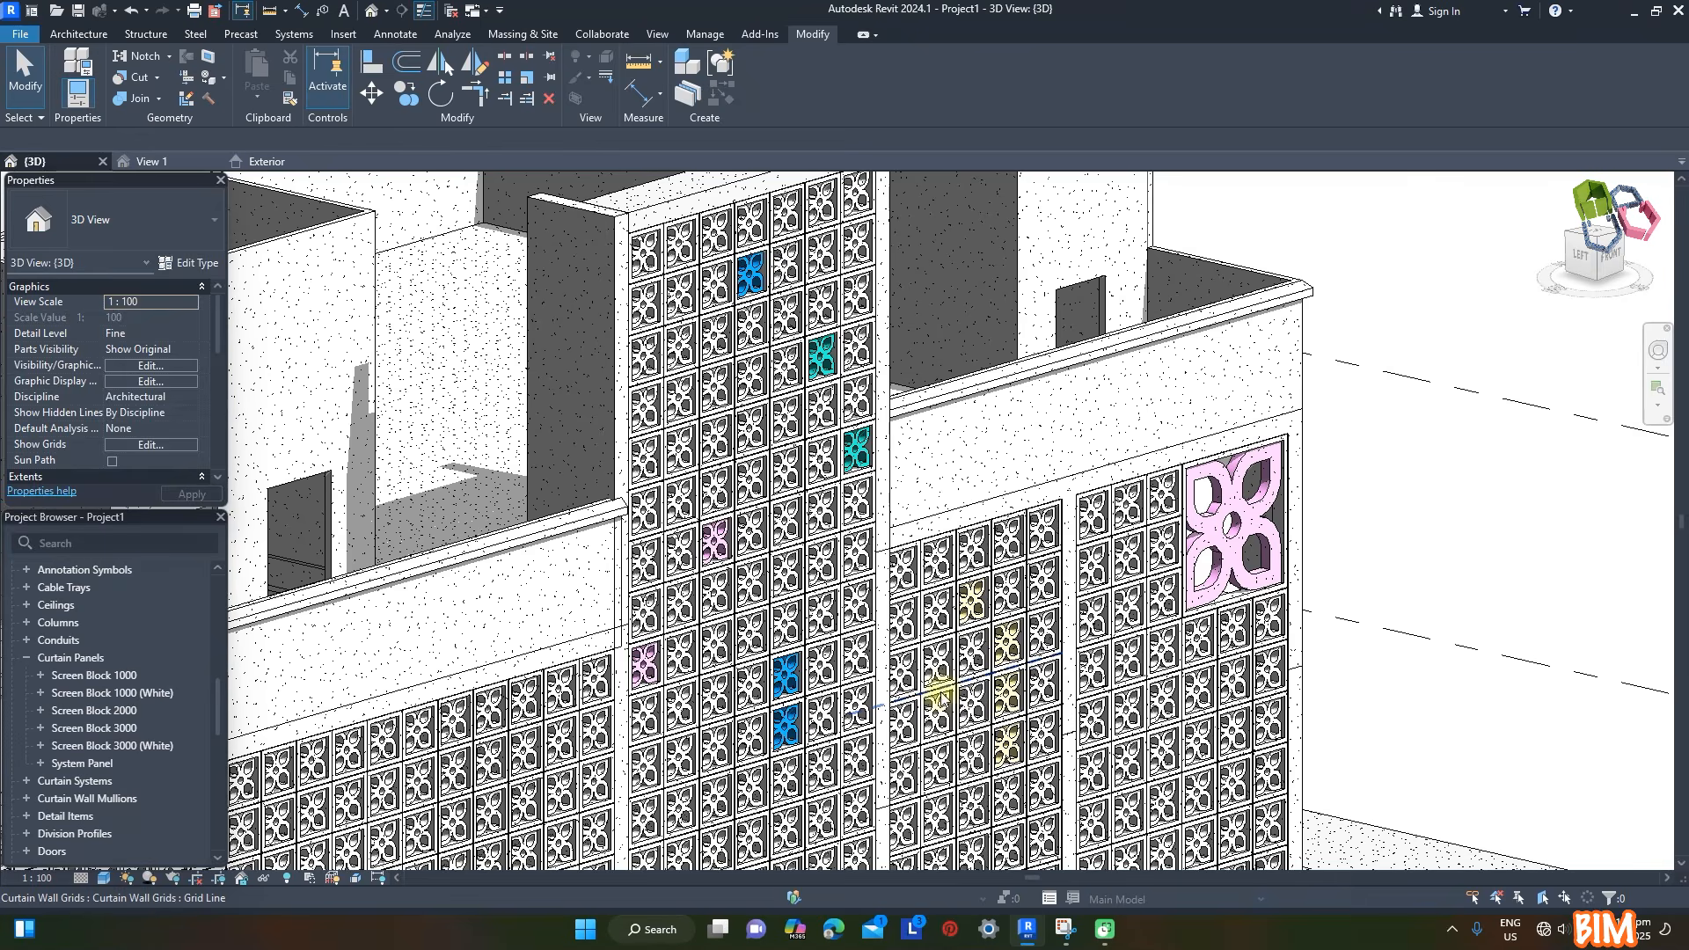
pyautogui.click(954, 686)
pyautogui.click(767, 62)
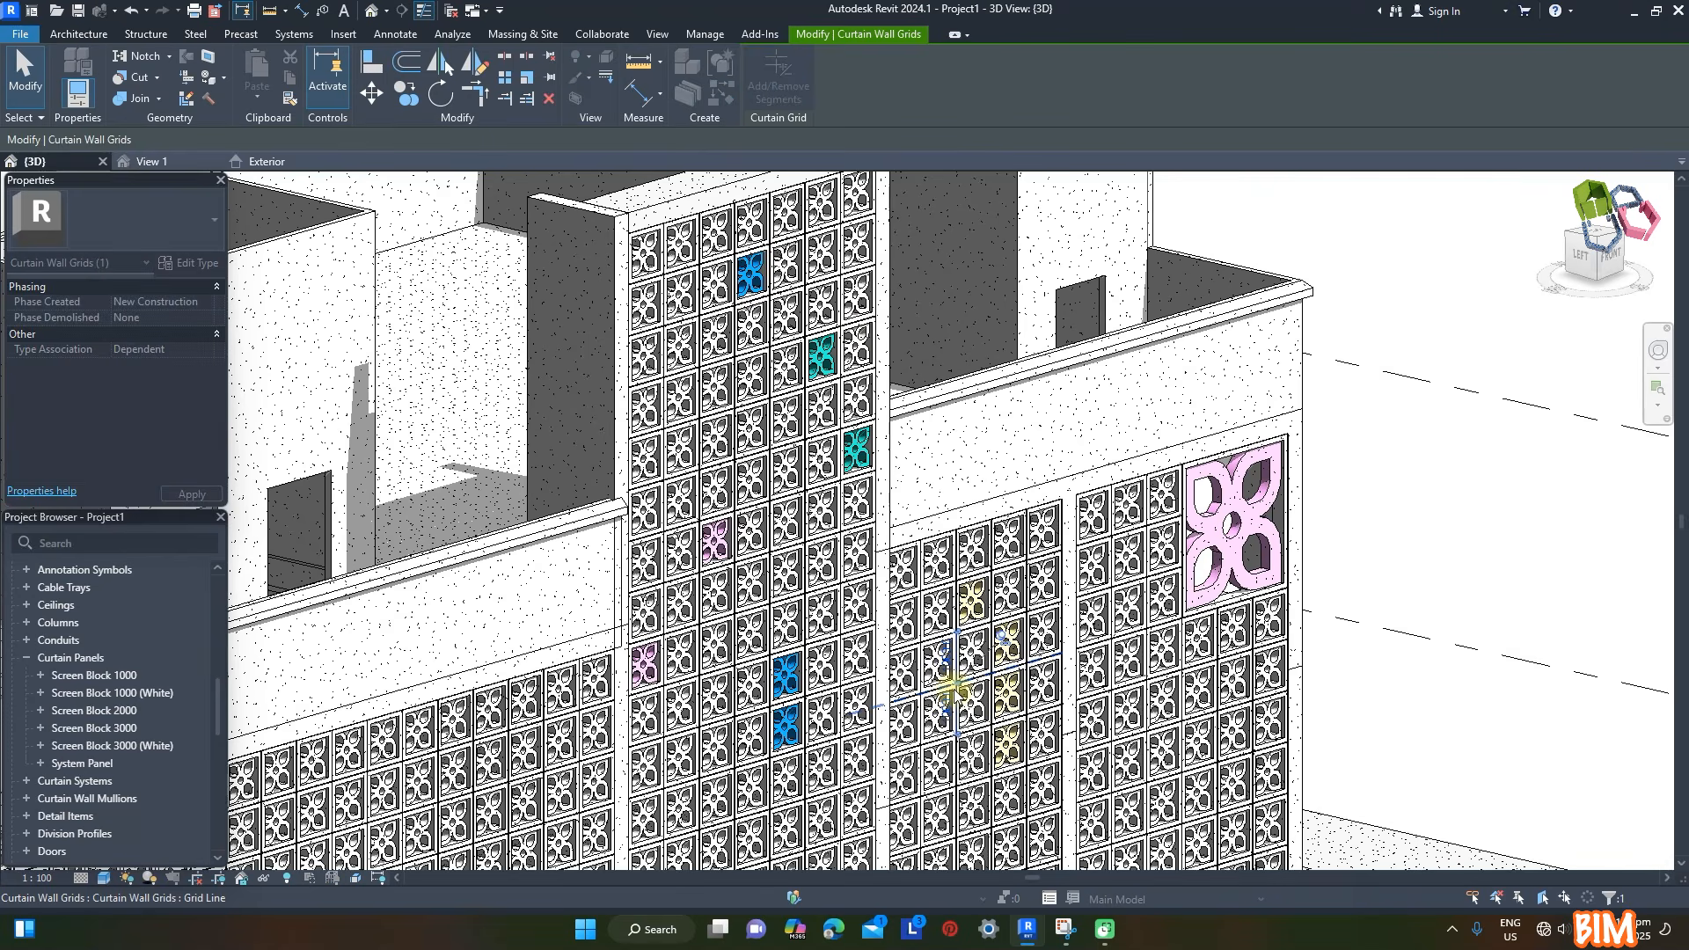
pyautogui.click(952, 688)
pyautogui.click(1369, 886)
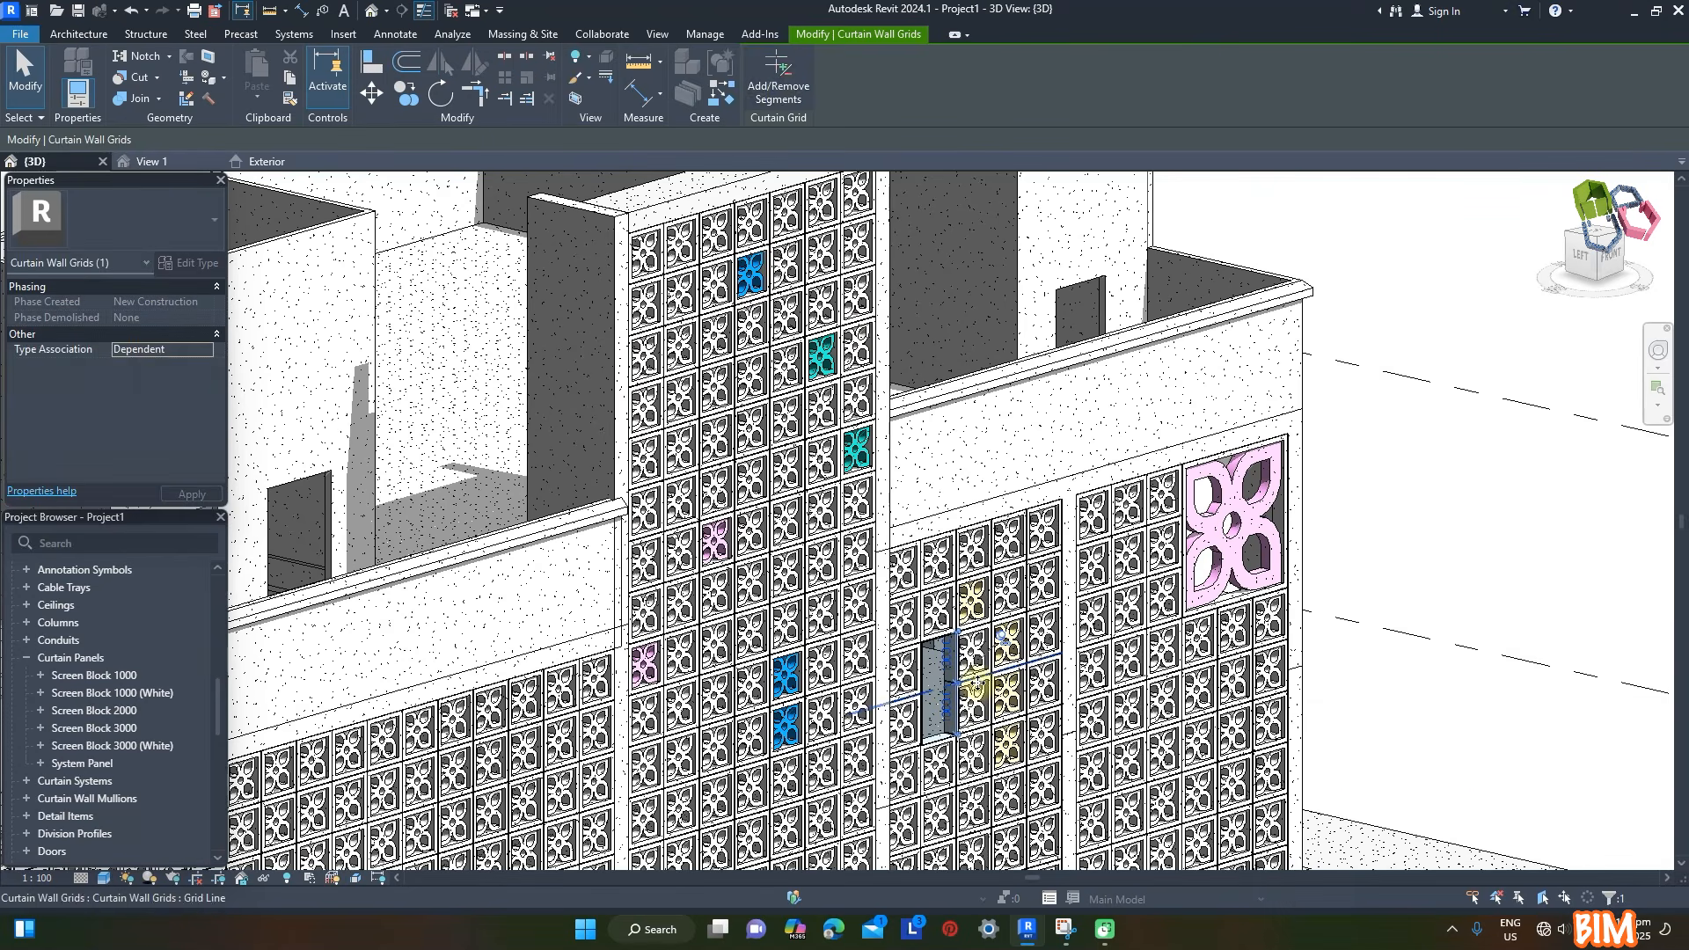
pyautogui.click(778, 67)
pyautogui.click(975, 686)
pyautogui.click(1339, 887)
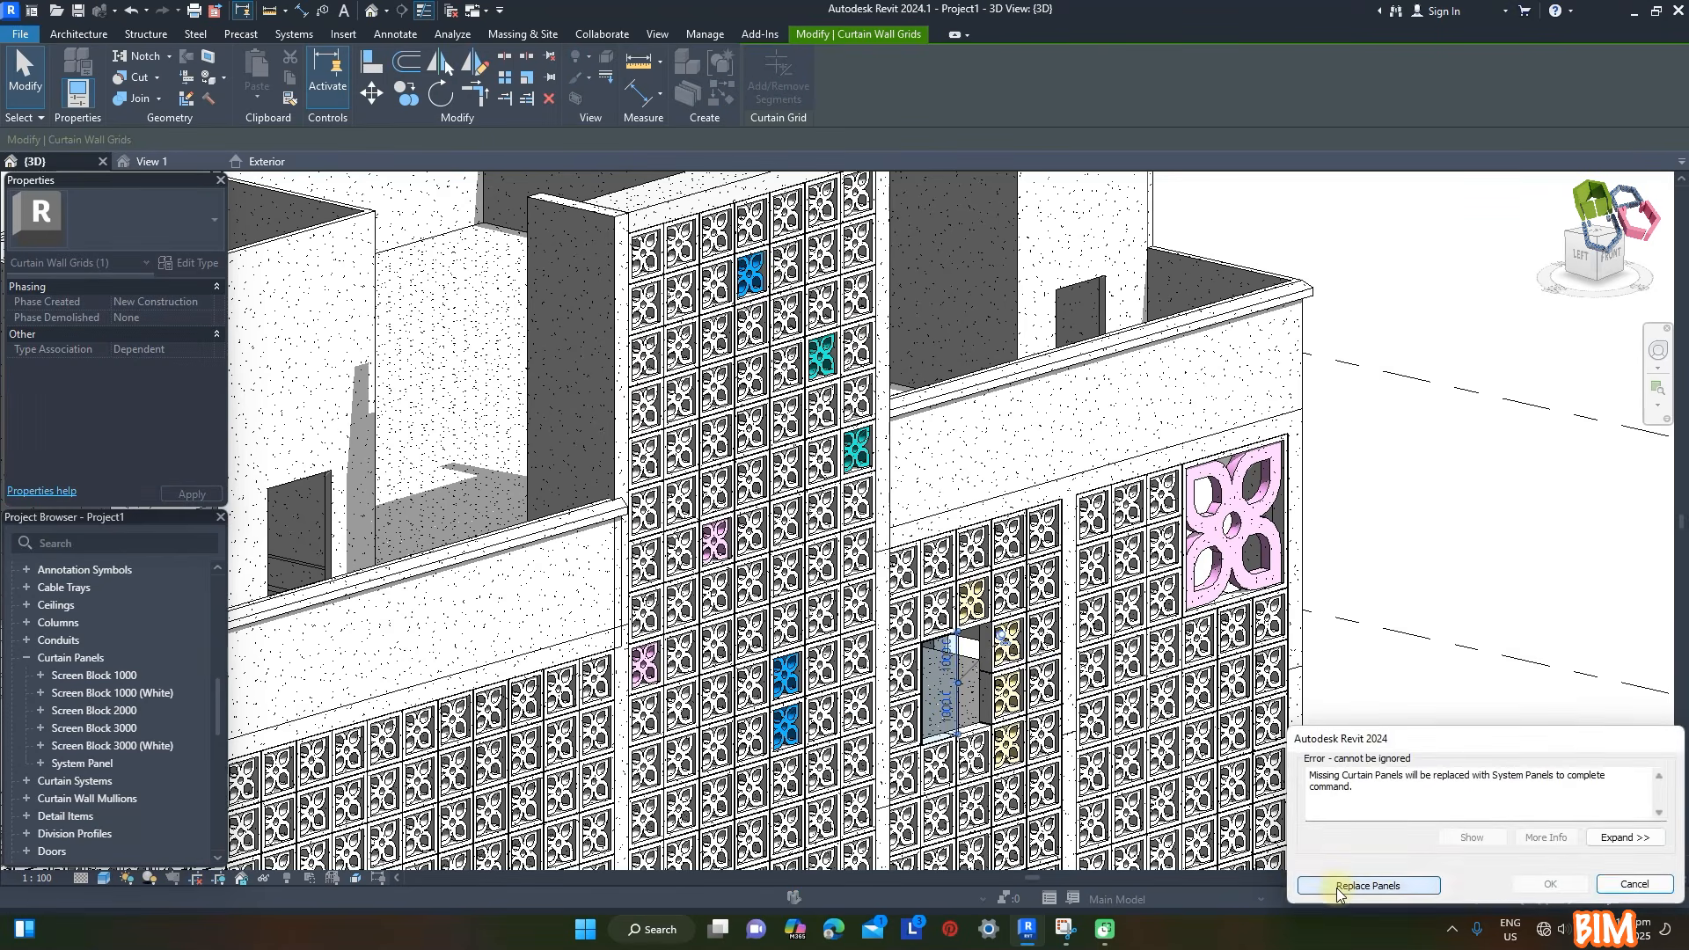
pyautogui.click(1338, 889)
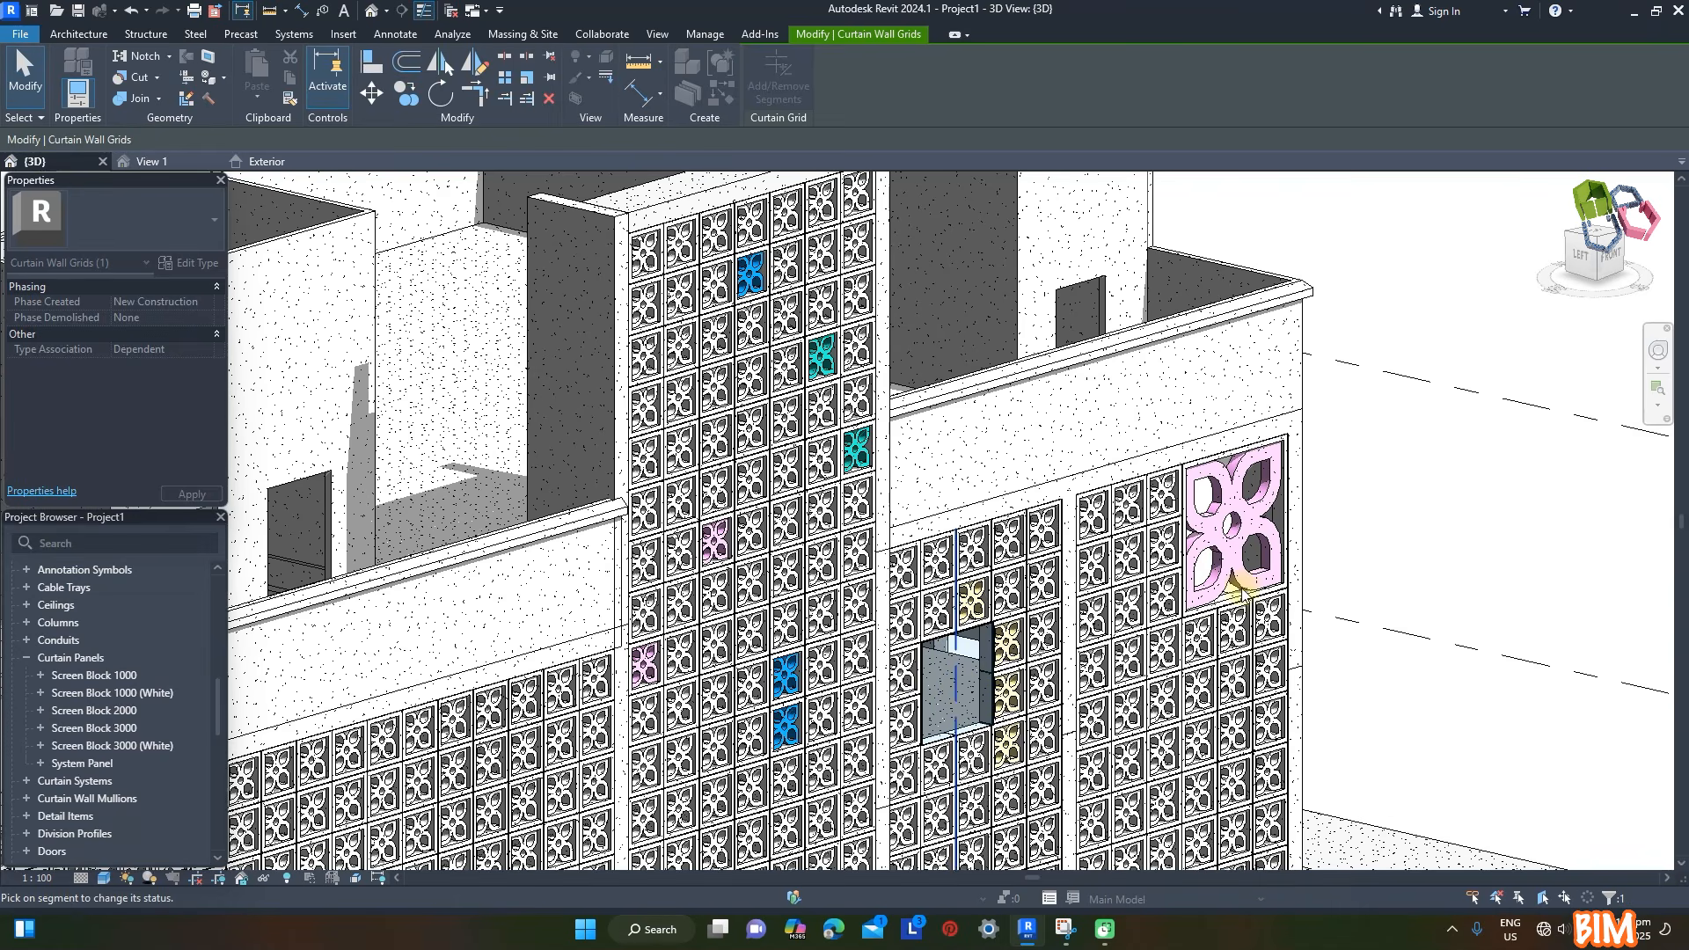
pyautogui.press('Escape')
pyautogui.press('Escape')
# - Change the merged middle-bay panel to Screen Block 2000 and give its pattern the turquoise cast-in-place concrete material
pyautogui.click(958, 686)
pyautogui.click(211, 220)
pyautogui.scroll(2, 176, 383)
pyautogui.click(139, 323)
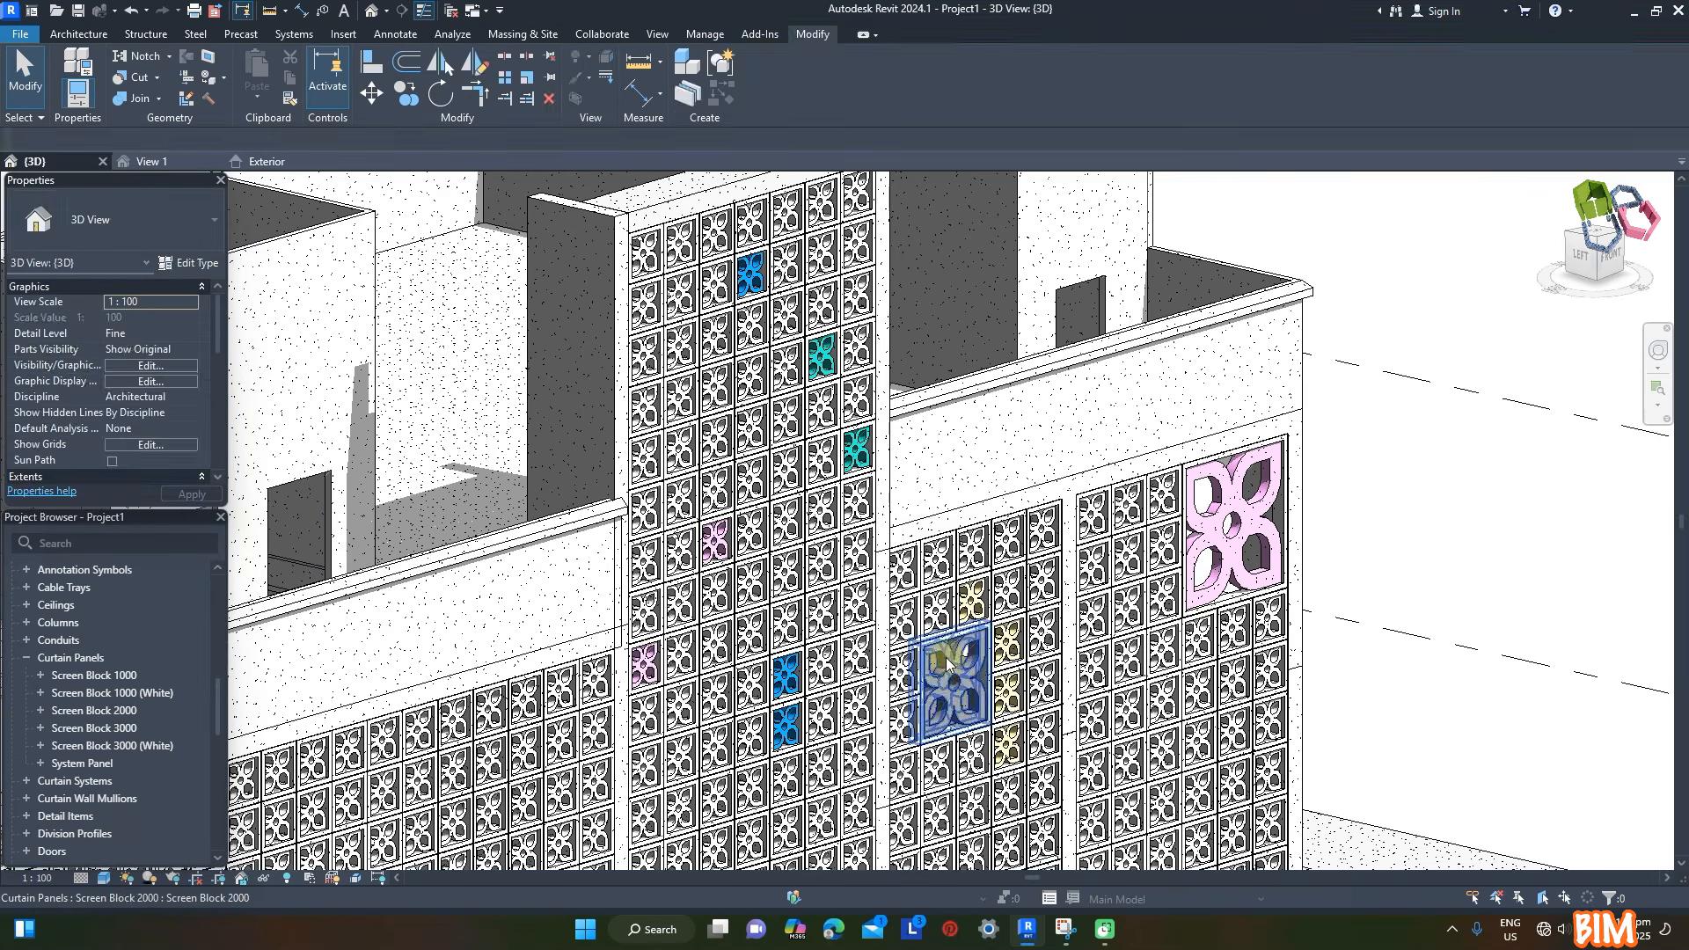
pyautogui.click(204, 301)
pyautogui.scroll(1, 1149, 598)
pyautogui.click(1409, 711)
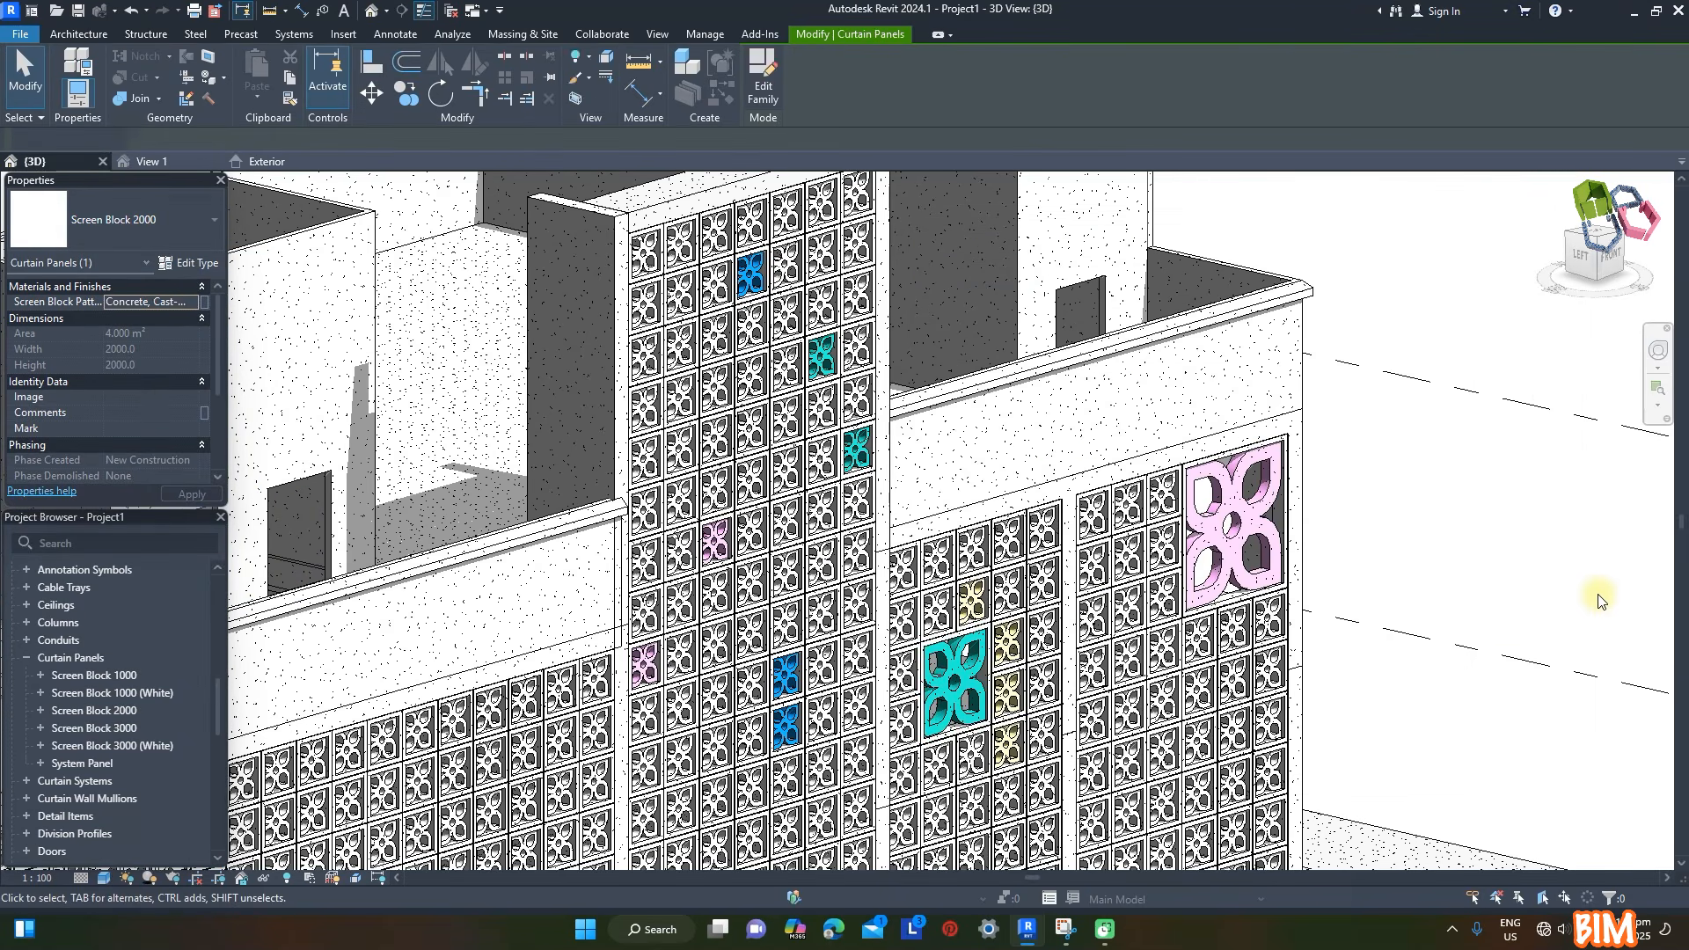
pyautogui.click(1558, 560)
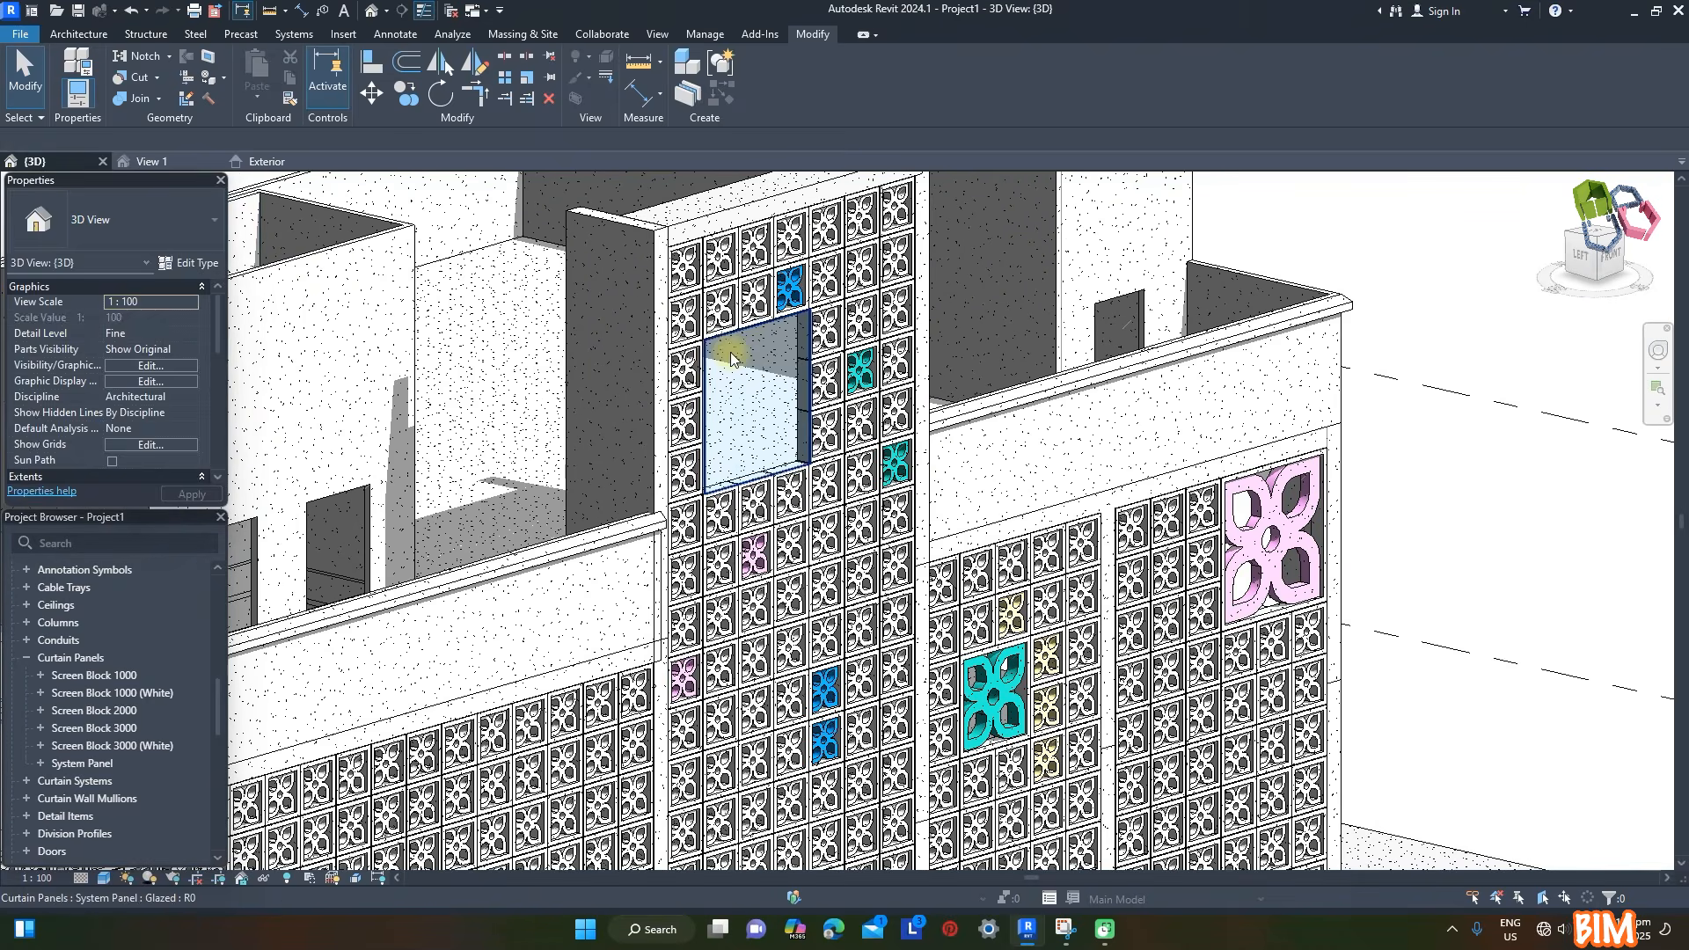
# - Change the merged panel on the facade tower to Screen Block 3000 and choose its pattern material
pyautogui.click(728, 351)
pyautogui.click(180, 220)
pyautogui.click(131, 292)
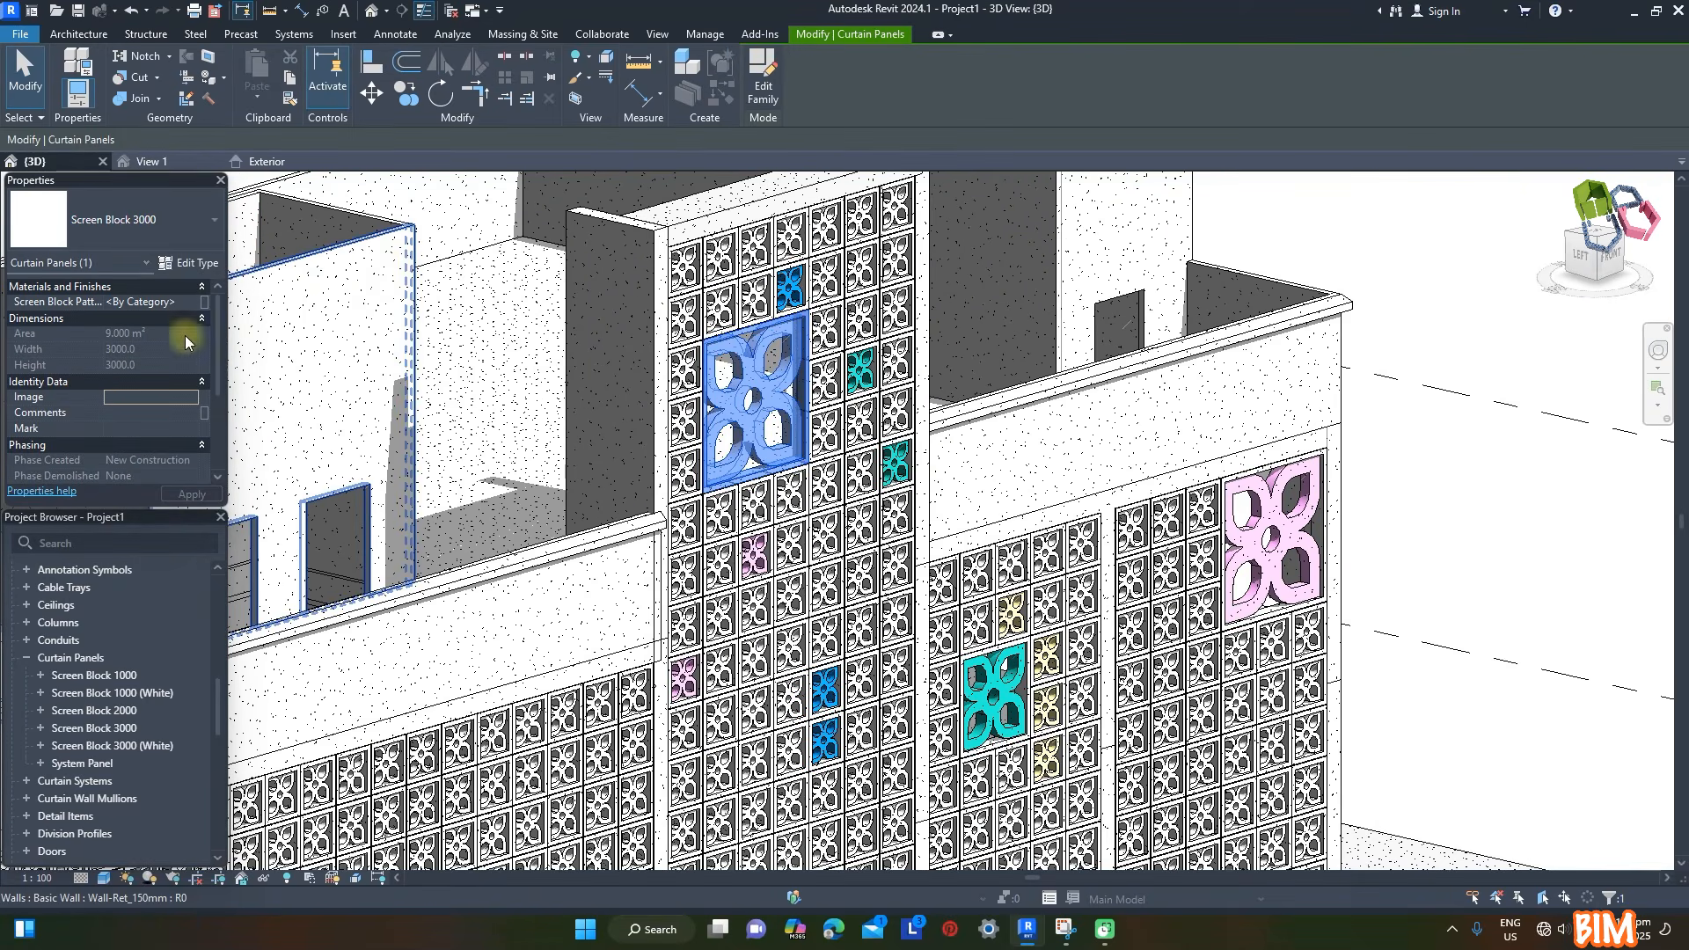
pyautogui.click(203, 302)
pyautogui.click(1130, 531)
pyautogui.click(1102, 568)
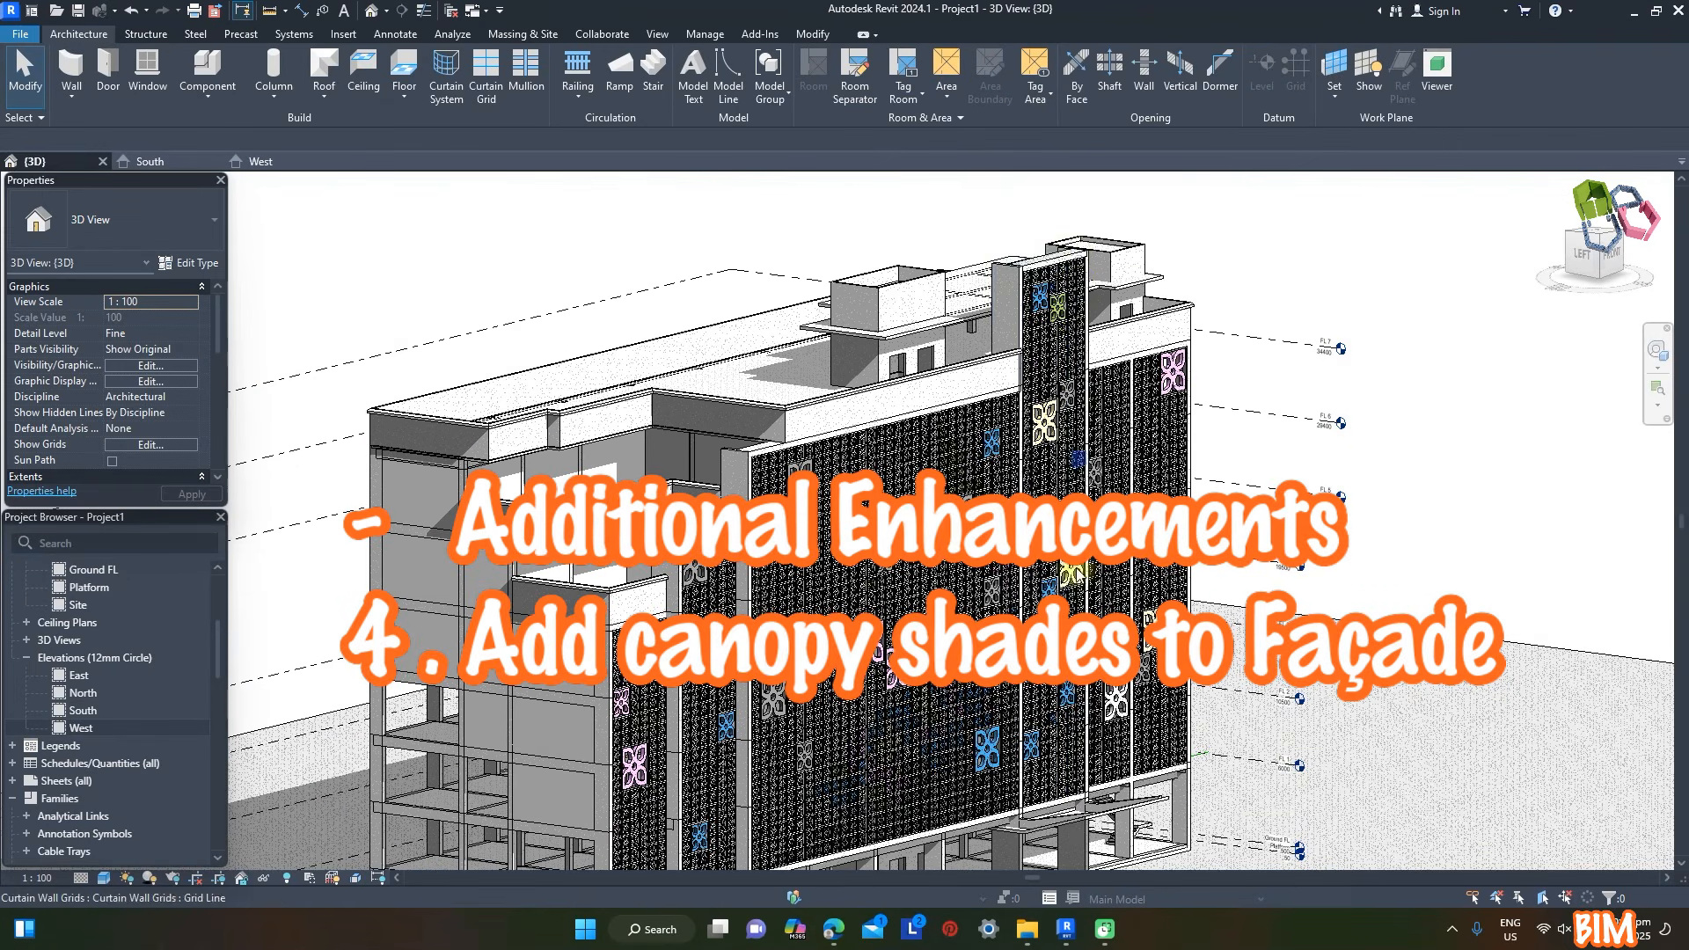
# - Start an in-place component in the Structural Connections category and name it Structural Connections Facade 1
pyautogui.click(207, 95)
pyautogui.click(233, 166)
pyautogui.scroll(-10, 759, 449)
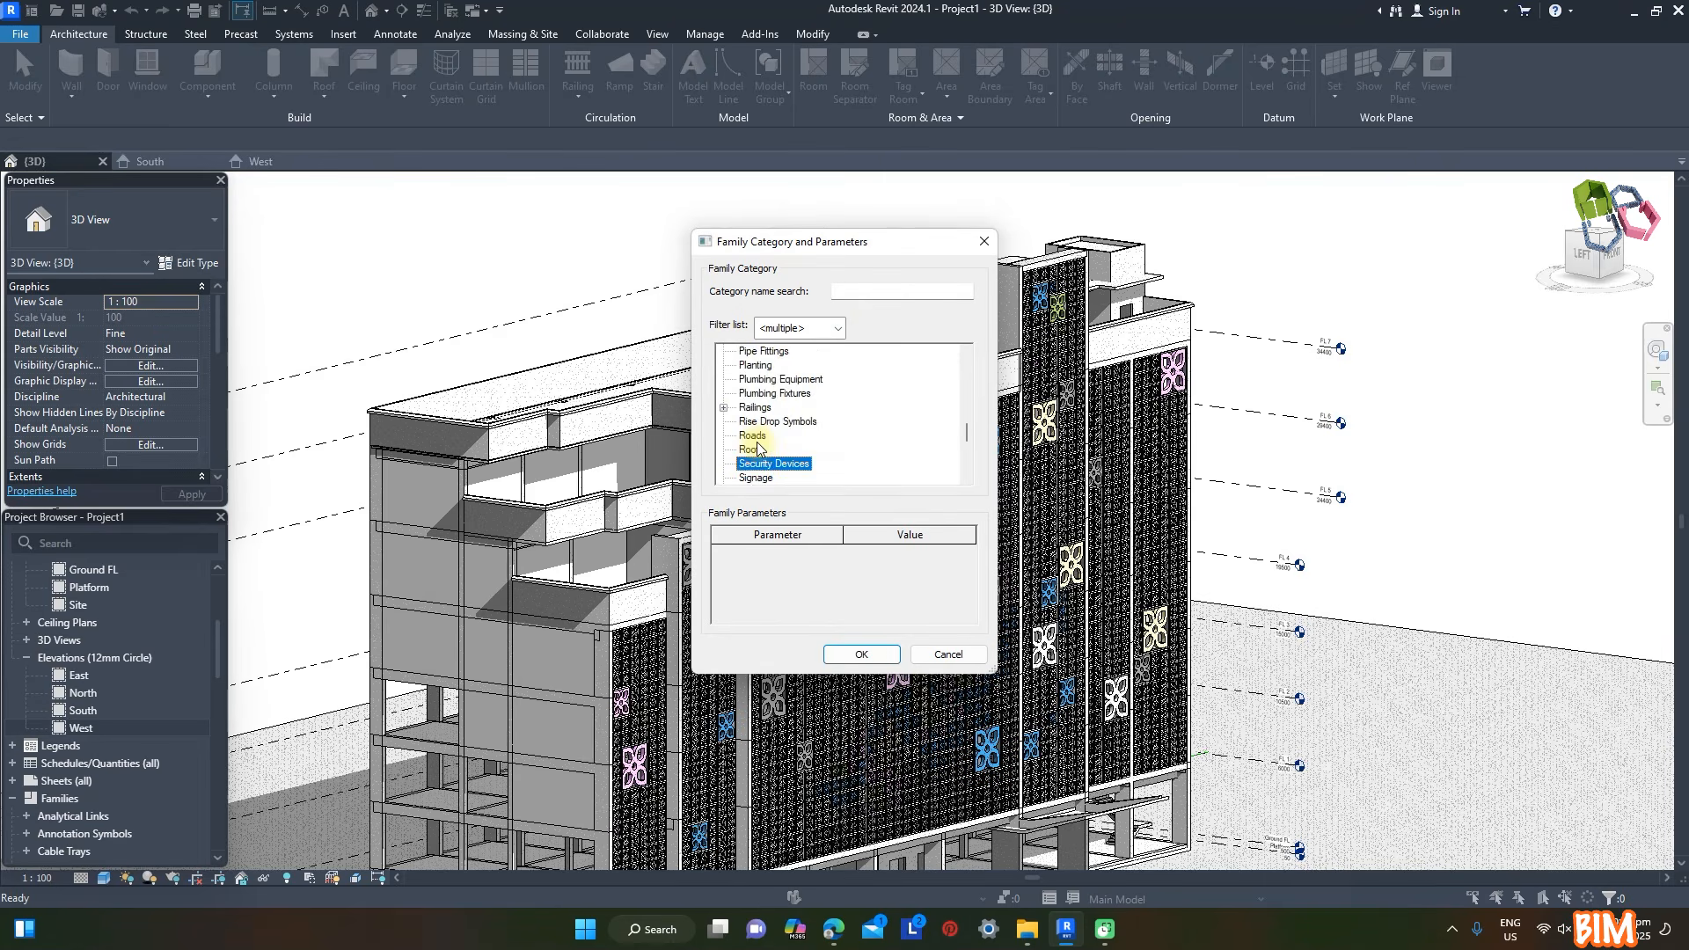
pyautogui.click(786, 464)
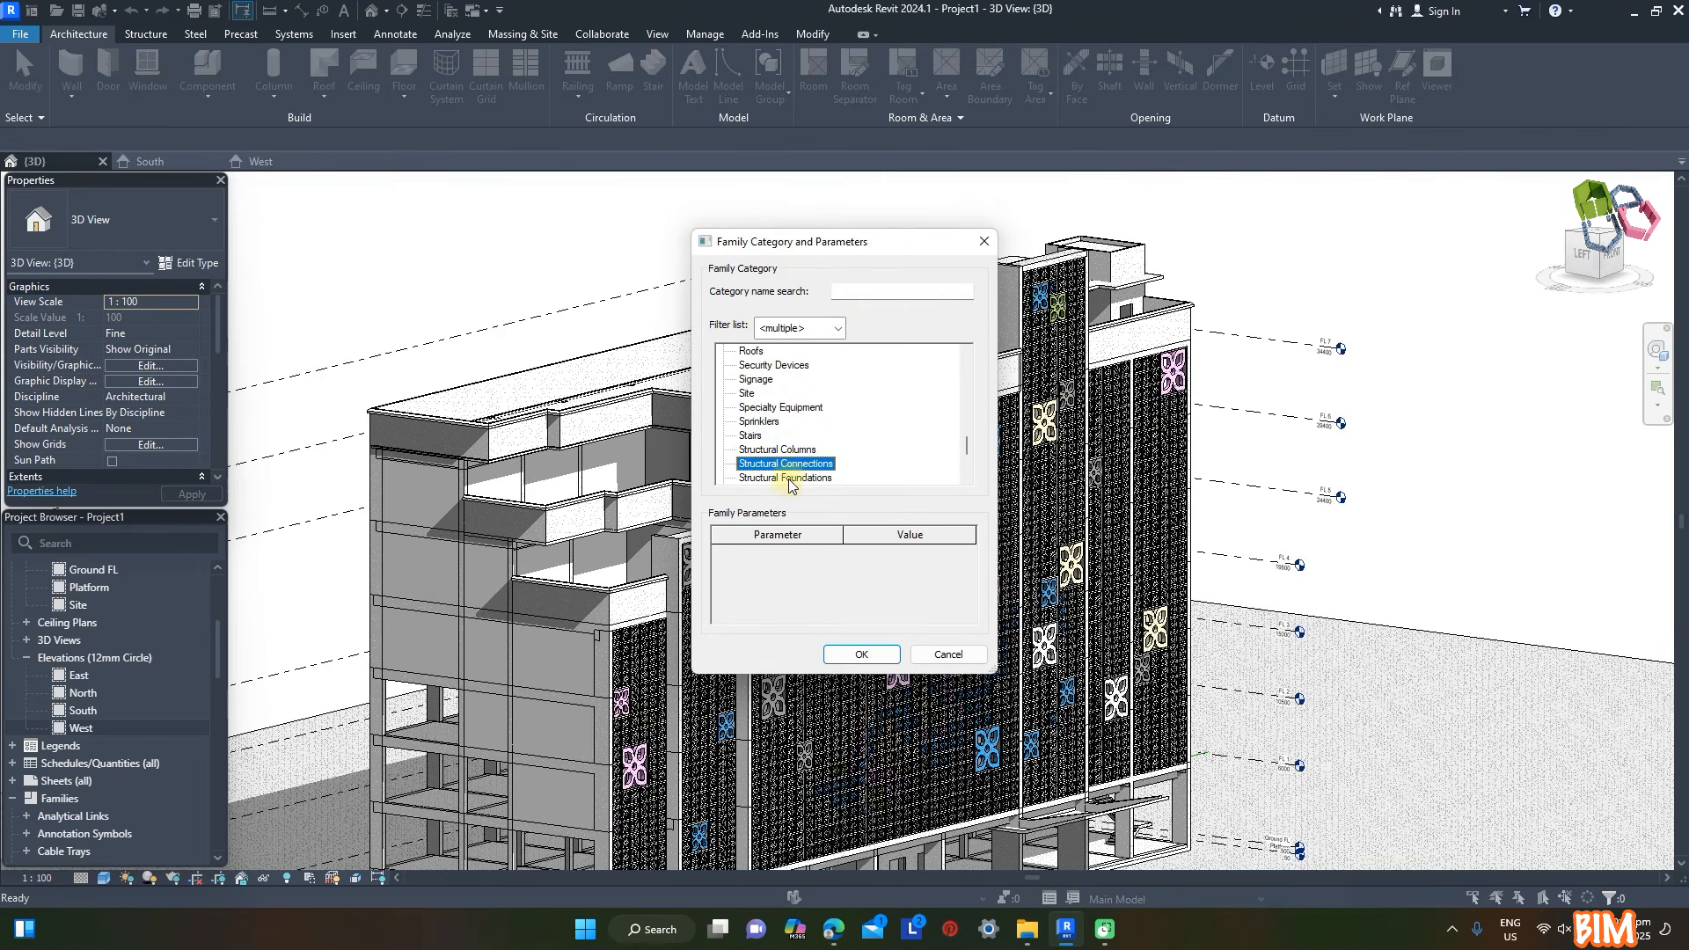
pyautogui.click(862, 655)
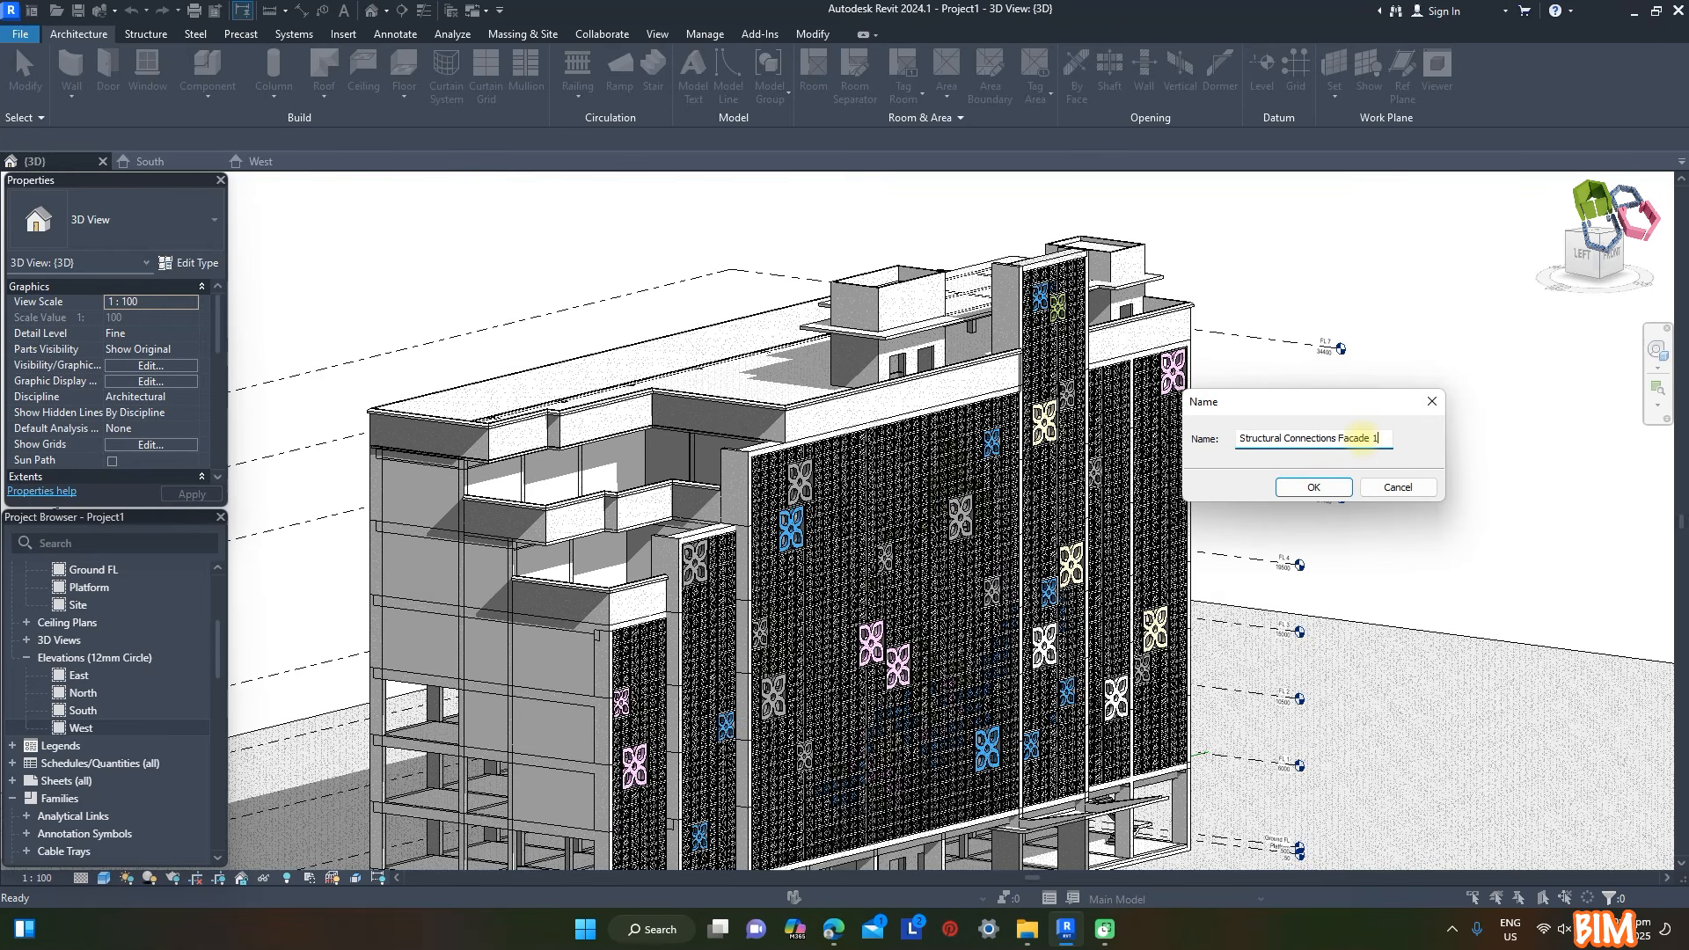
pyautogui.click(1333, 490)
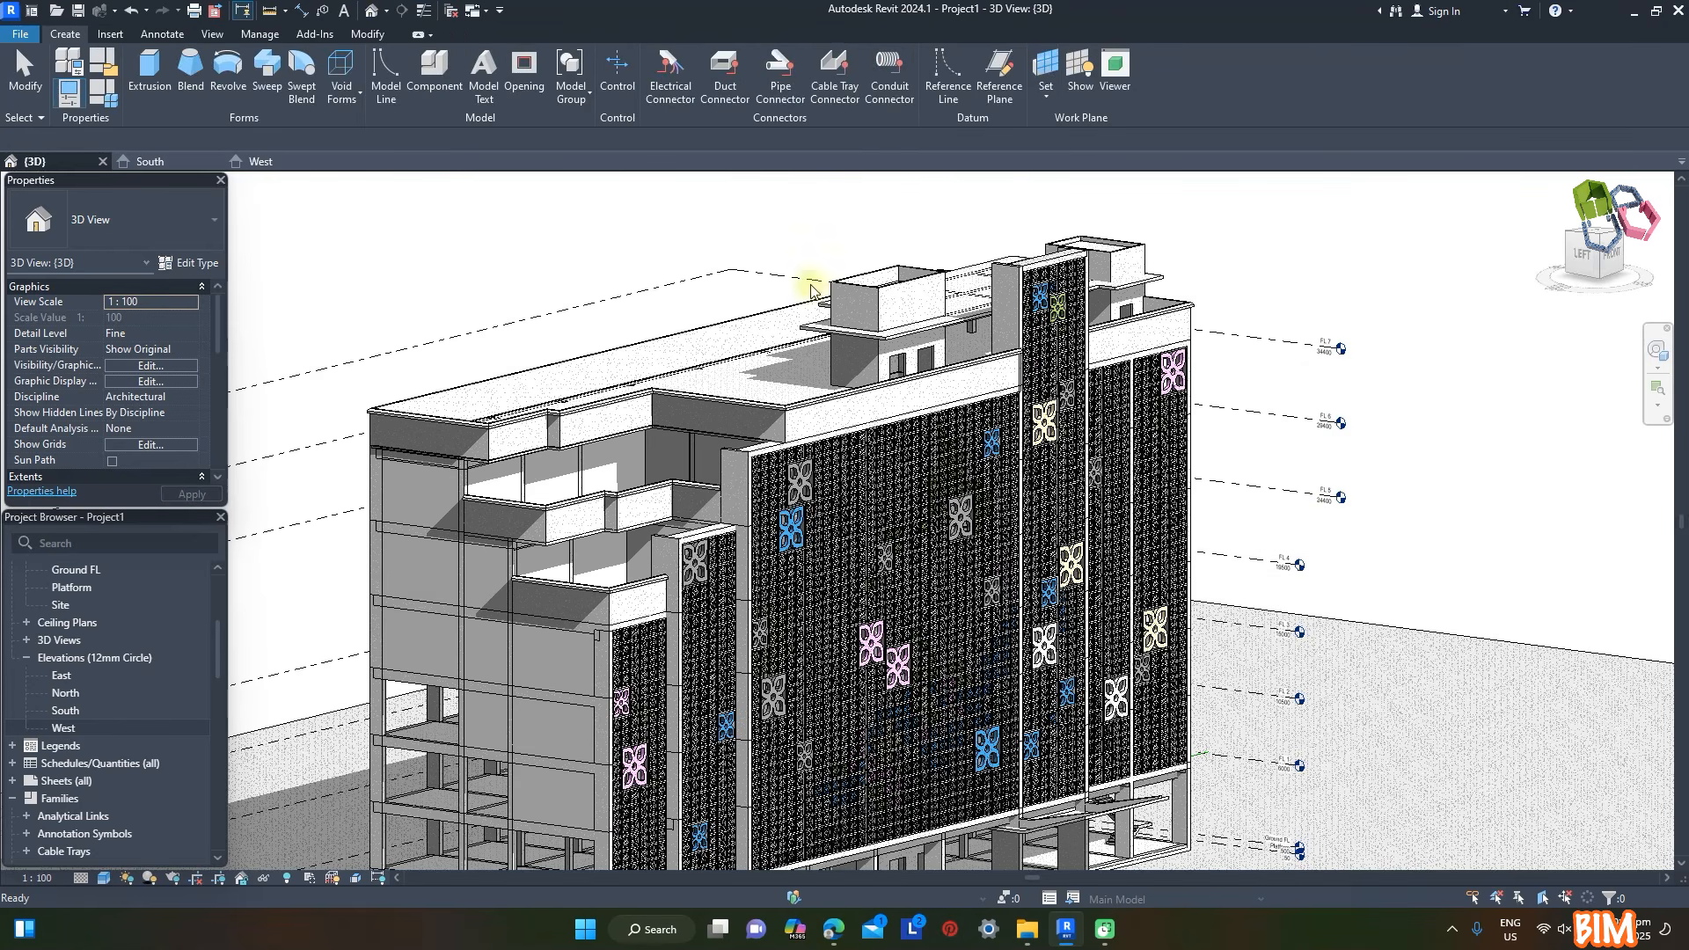
# - Start a sweep with its work plane set on the concrete beam at the top of the facade tower
pyautogui.click(268, 71)
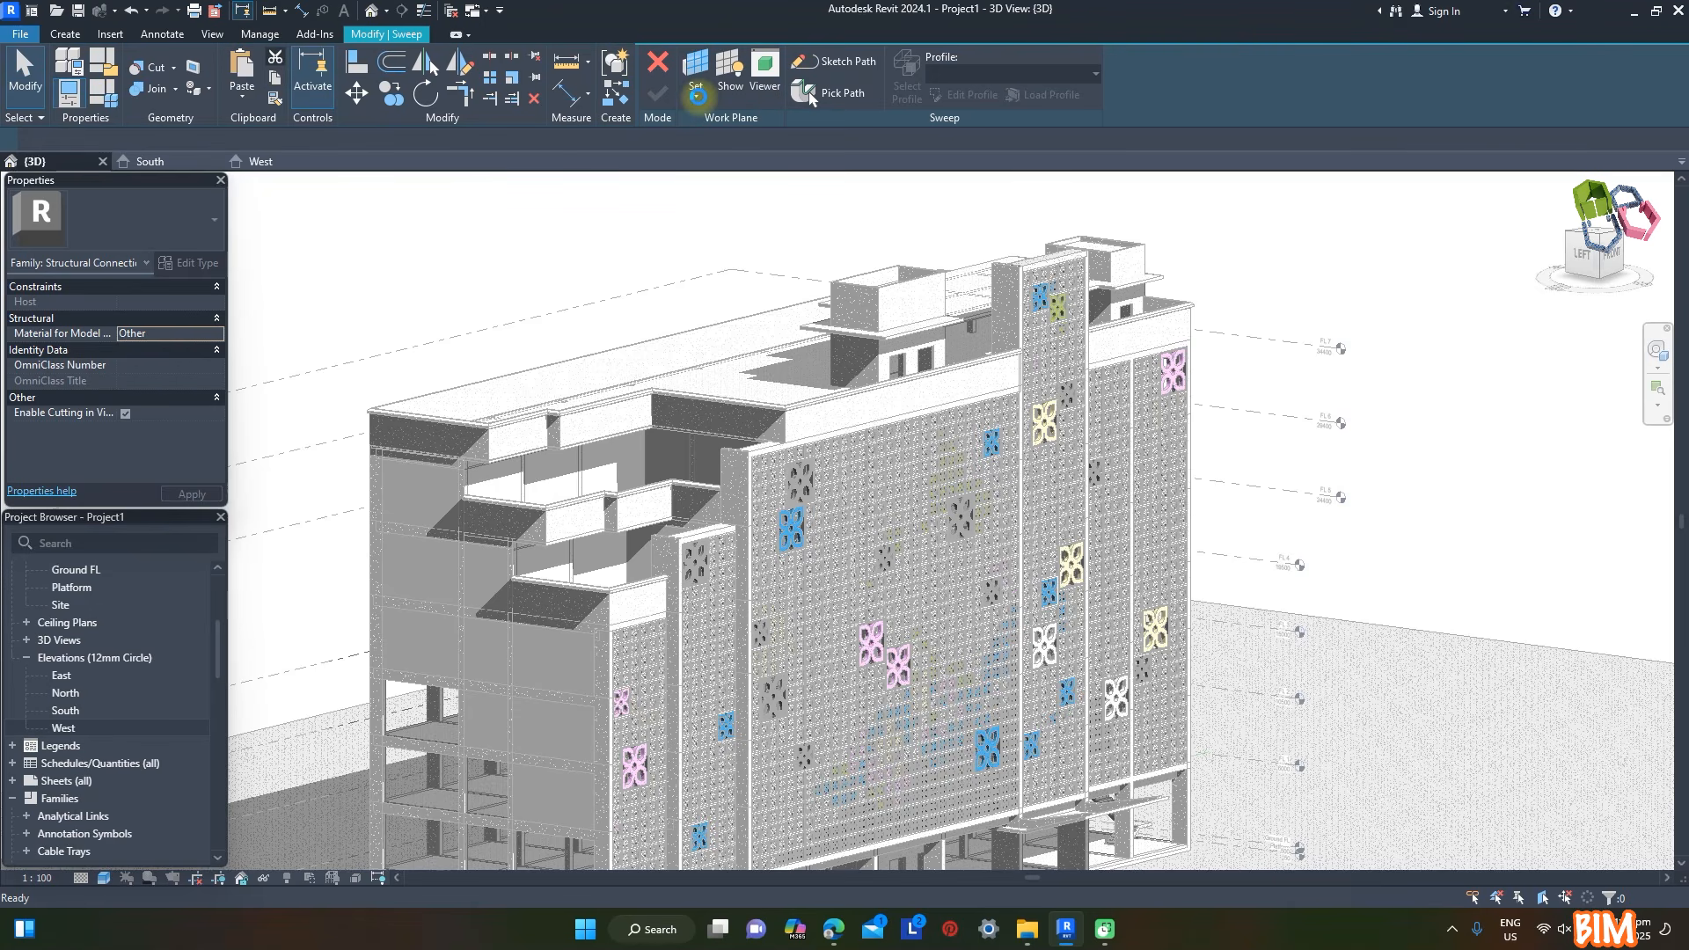
pyautogui.click(697, 95)
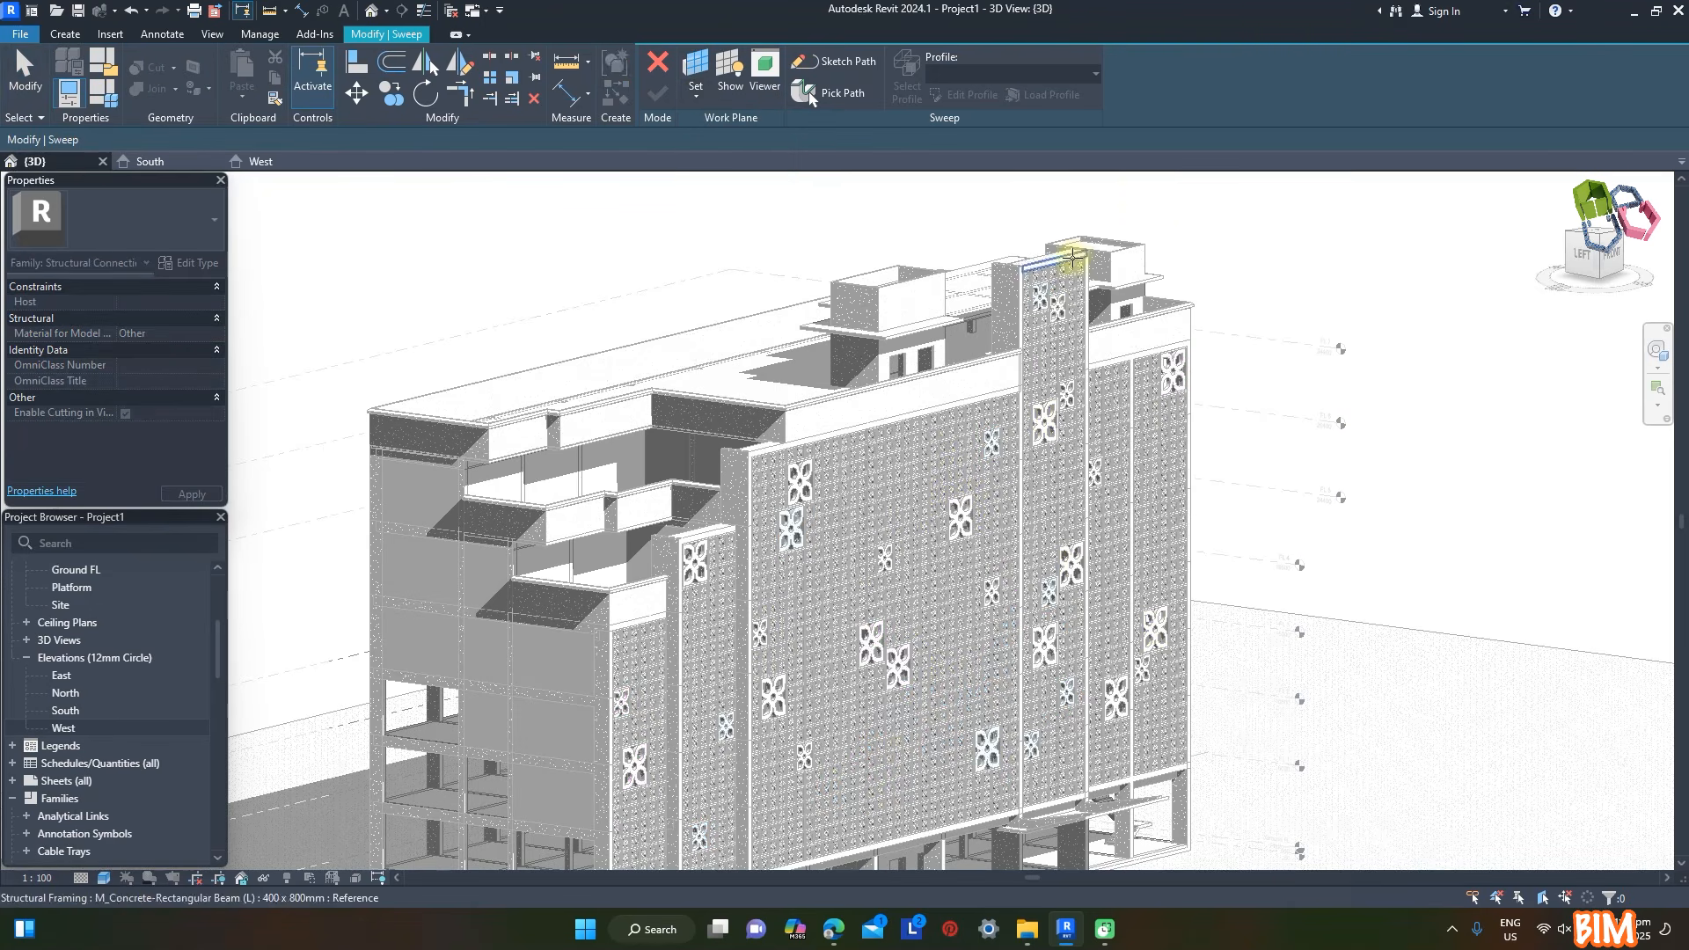
pyautogui.scroll(3, 1066, 245)
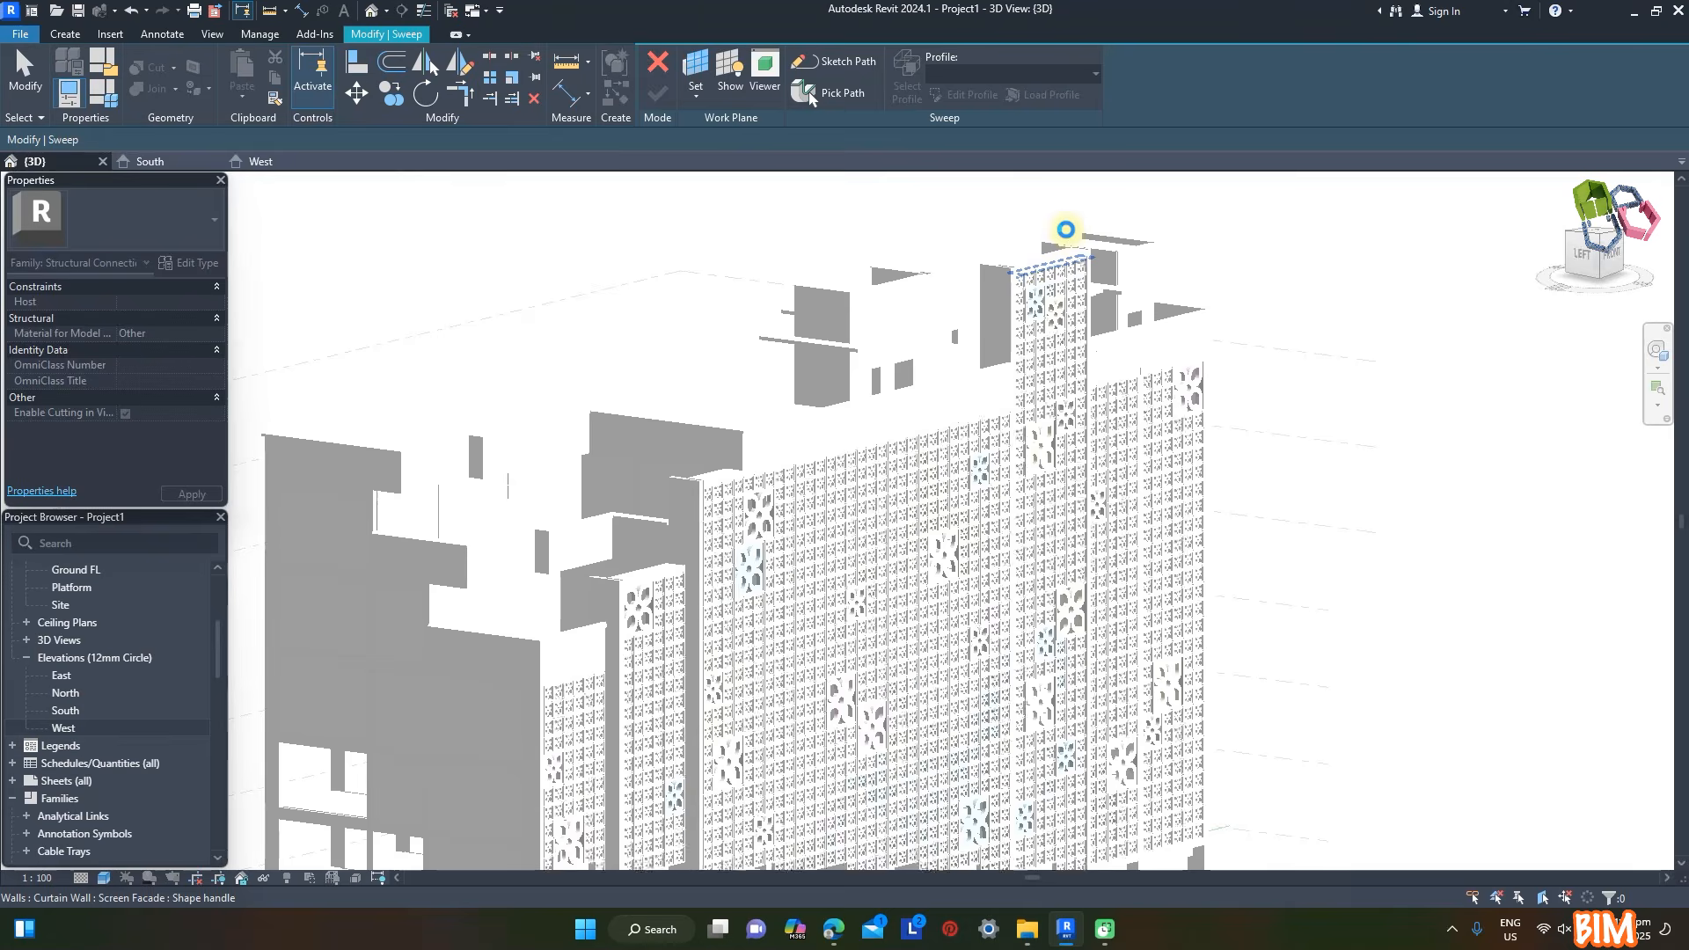
pyautogui.scroll(4, 1066, 231)
pyautogui.click(1020, 398)
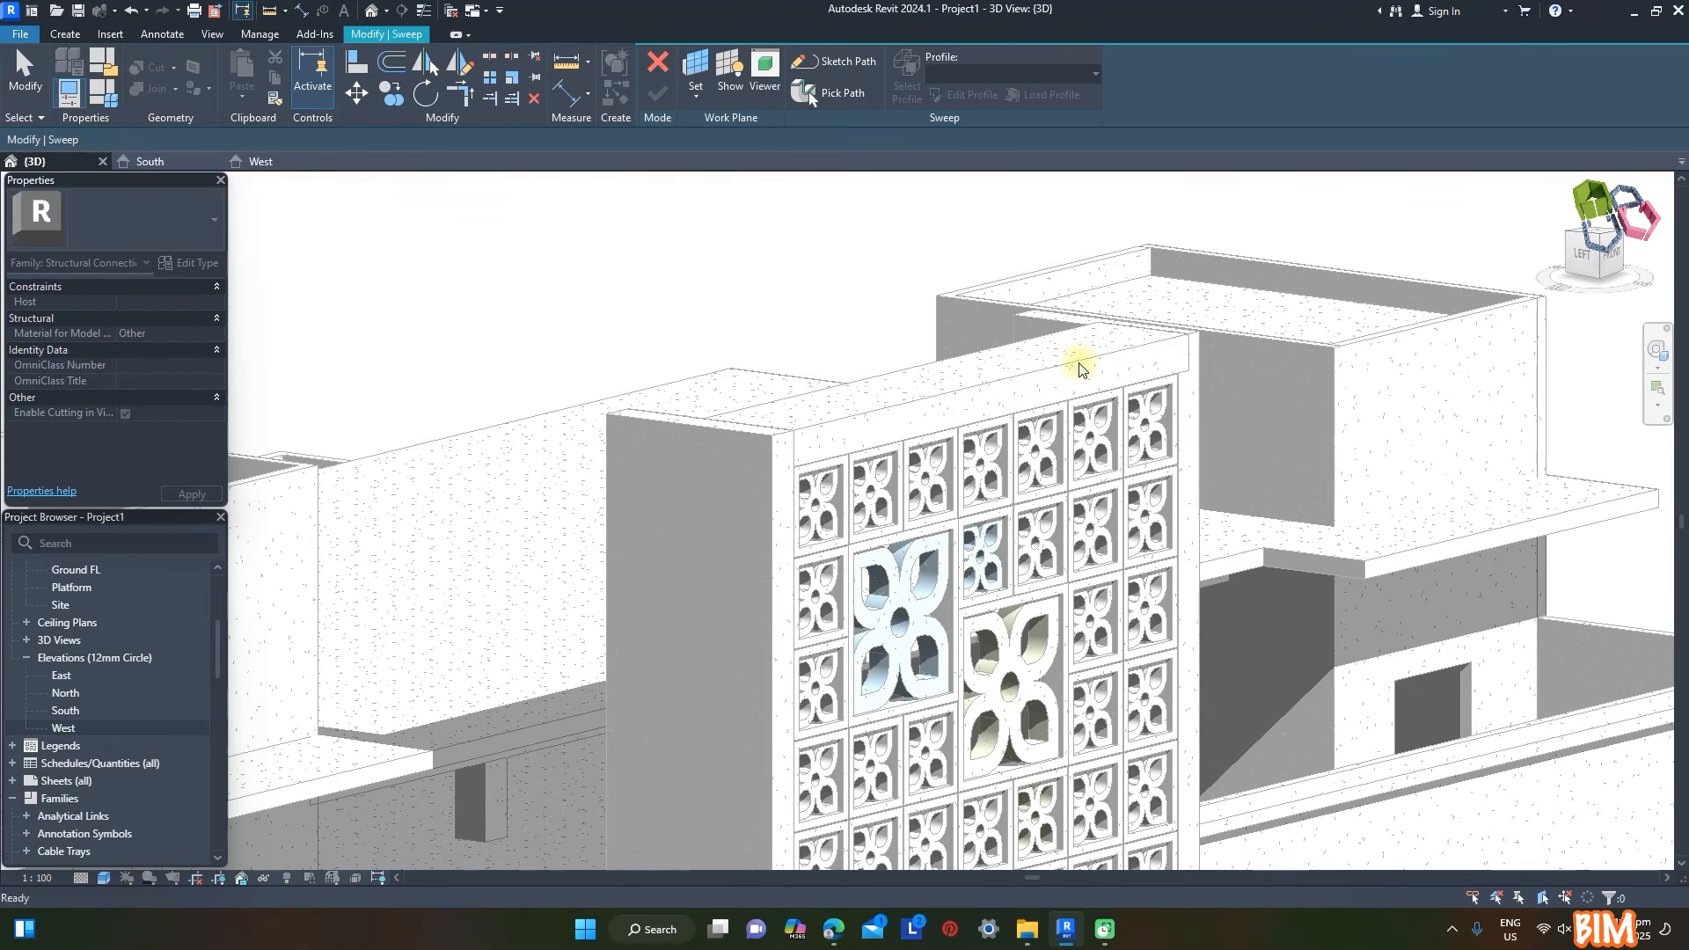
pyautogui.press('Escape')
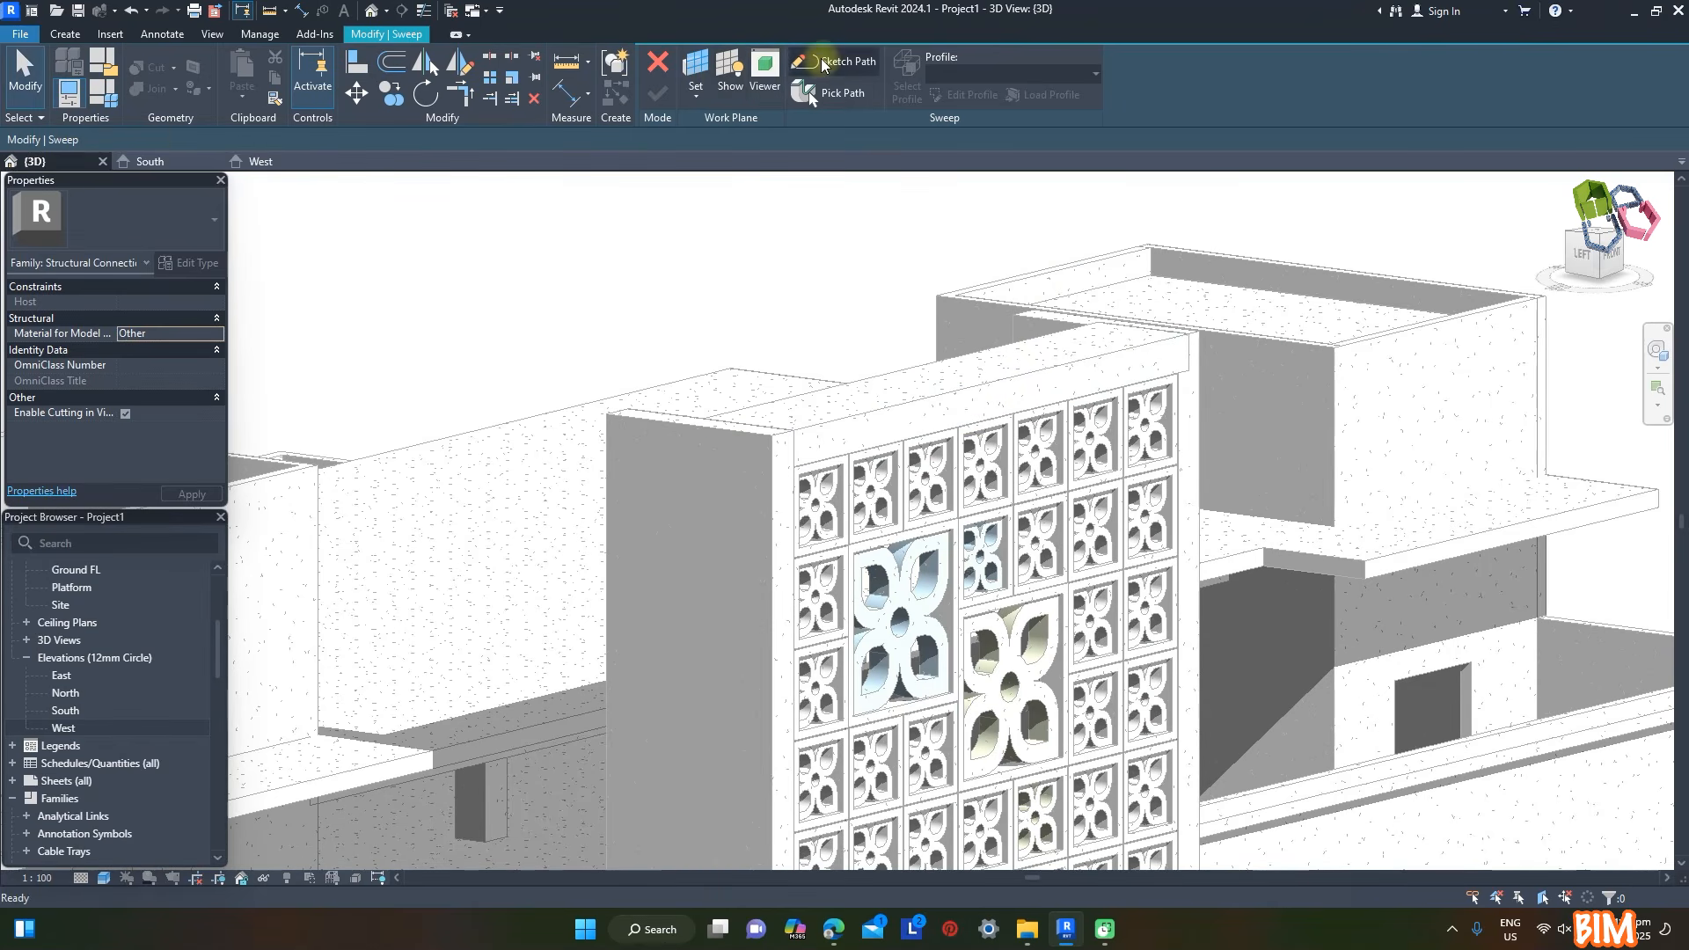
# - Sketch a rectangular sweep path around the tower's full-height screen panel and finish the path
pyautogui.click(832, 60)
pyautogui.click(714, 79)
pyautogui.click(792, 465)
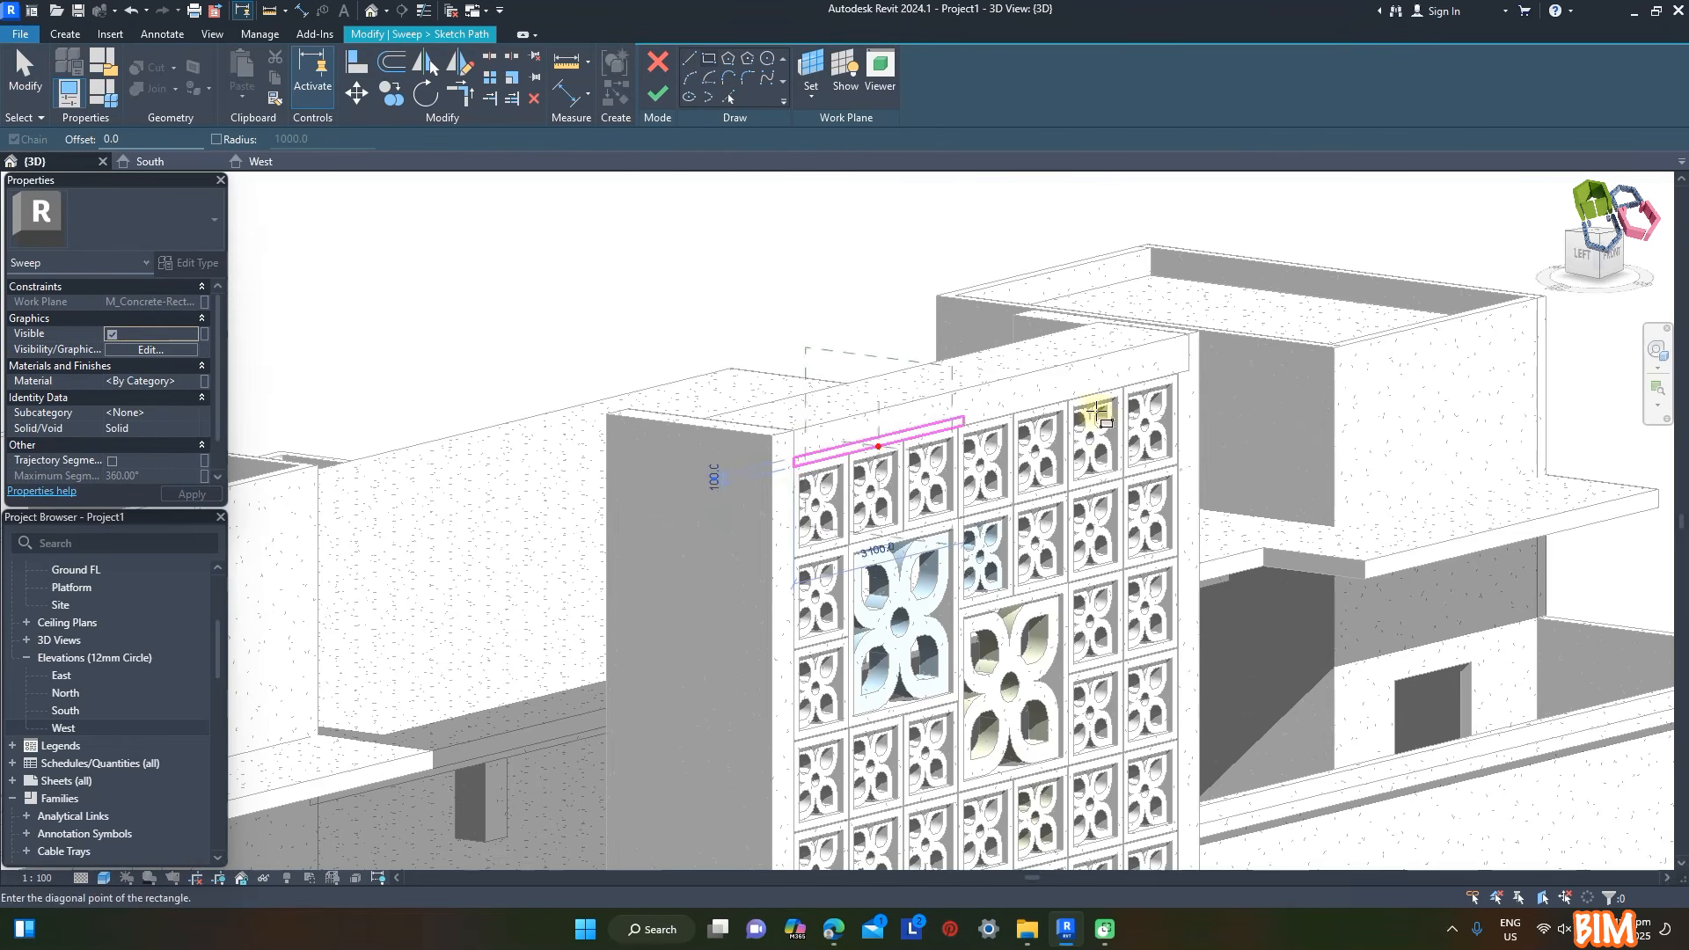
pyautogui.scroll(-6, 973, 784)
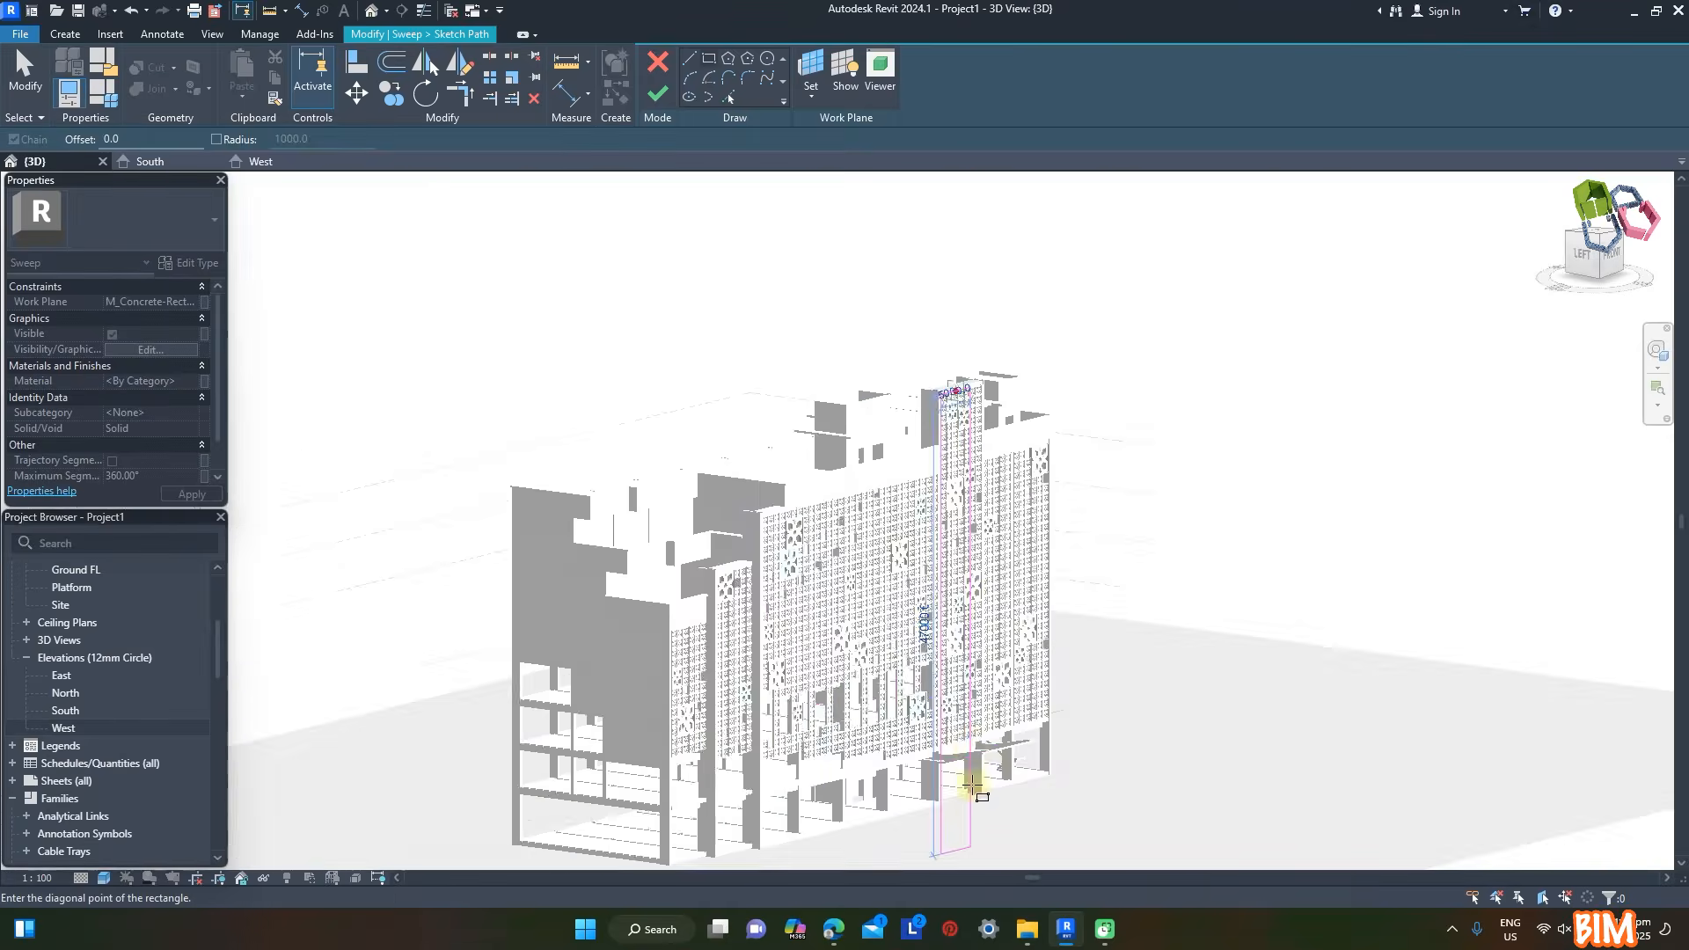
pyautogui.scroll(10, 973, 705)
pyautogui.click(1176, 549)
pyautogui.scroll(-6, 1176, 550)
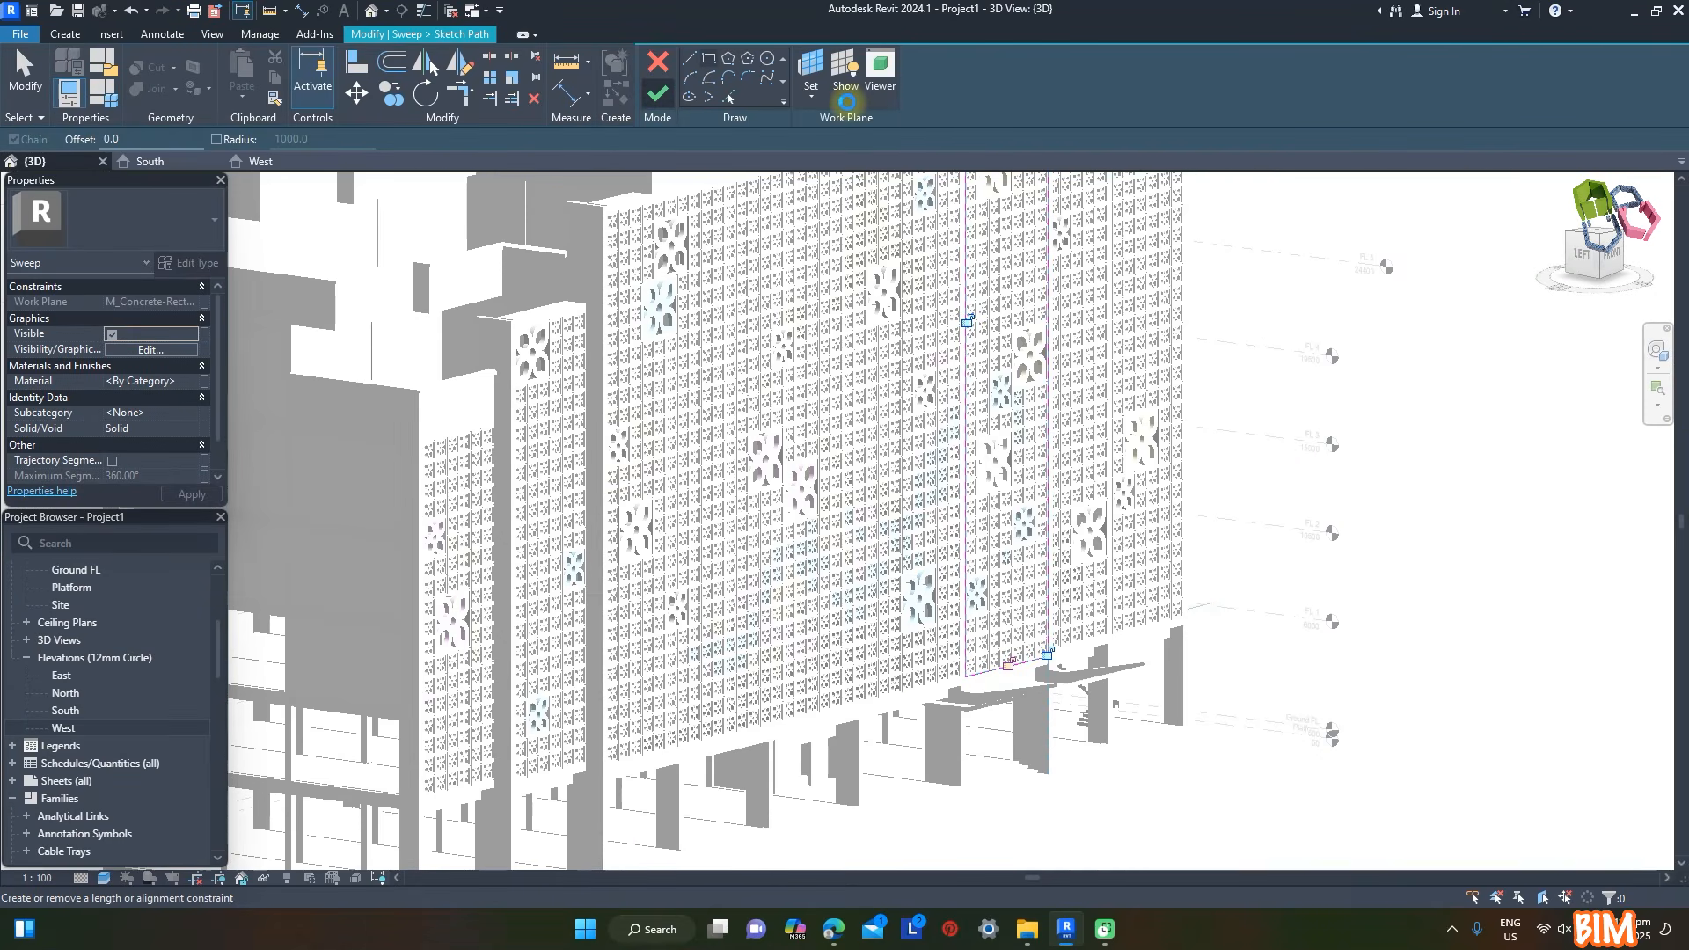
# - Begin the tower sweep's profile with a 400 mm vertical back edge and a short horizontal bottom edge
pyautogui.click(908, 92)
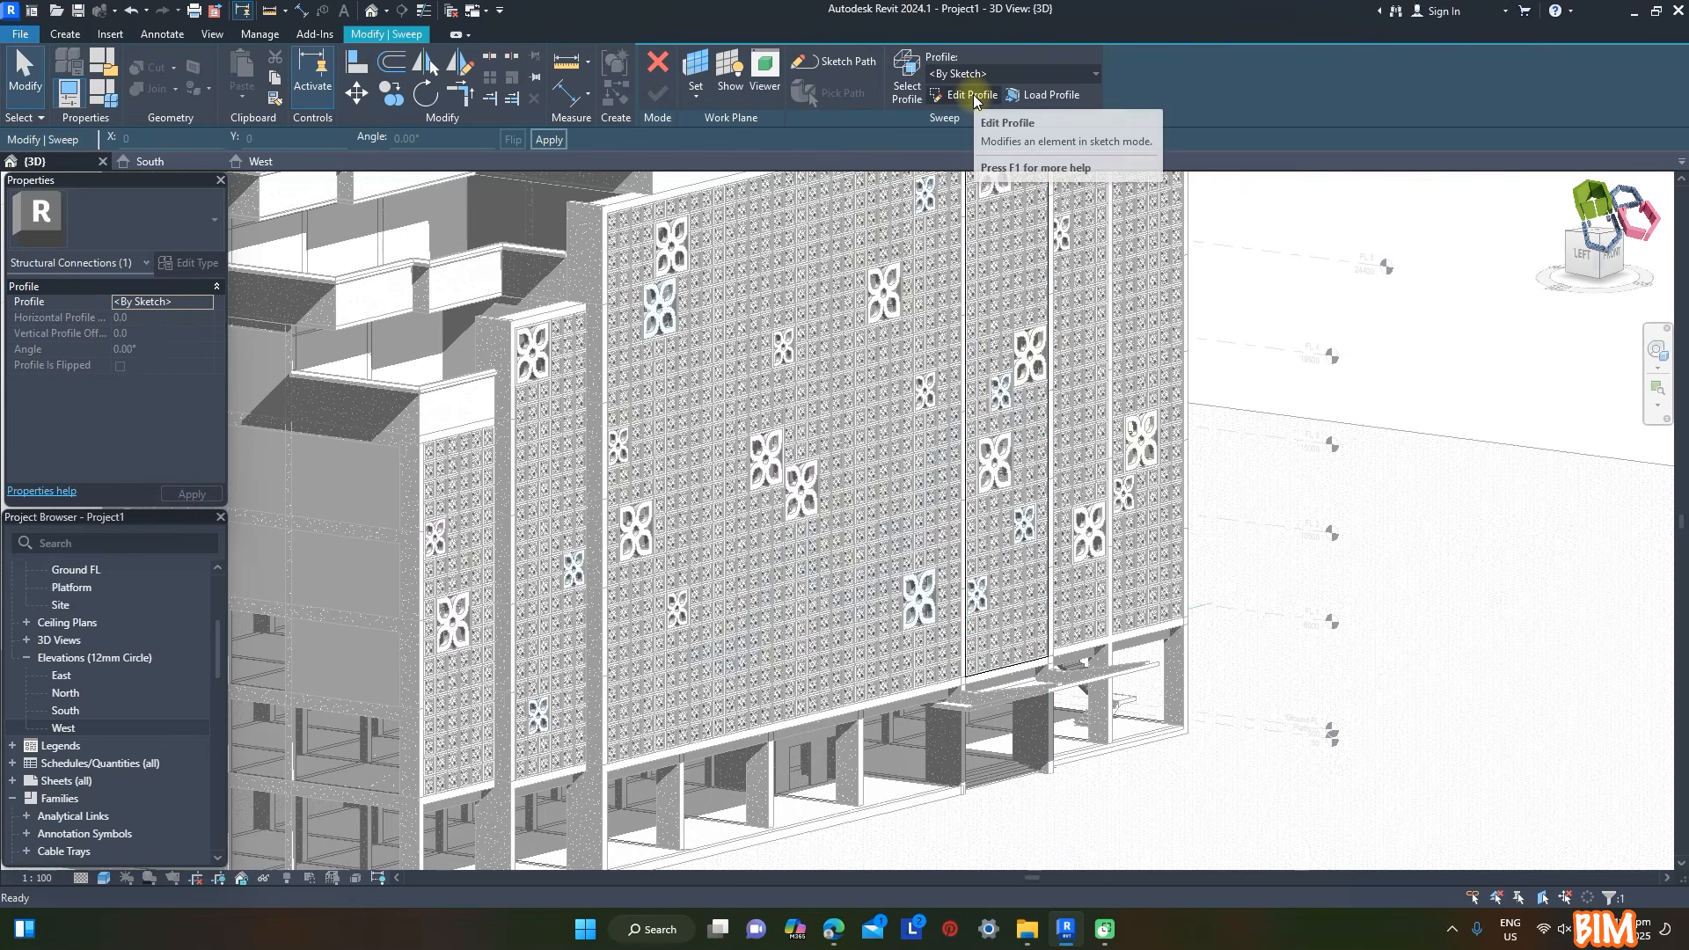
pyautogui.click(991, 99)
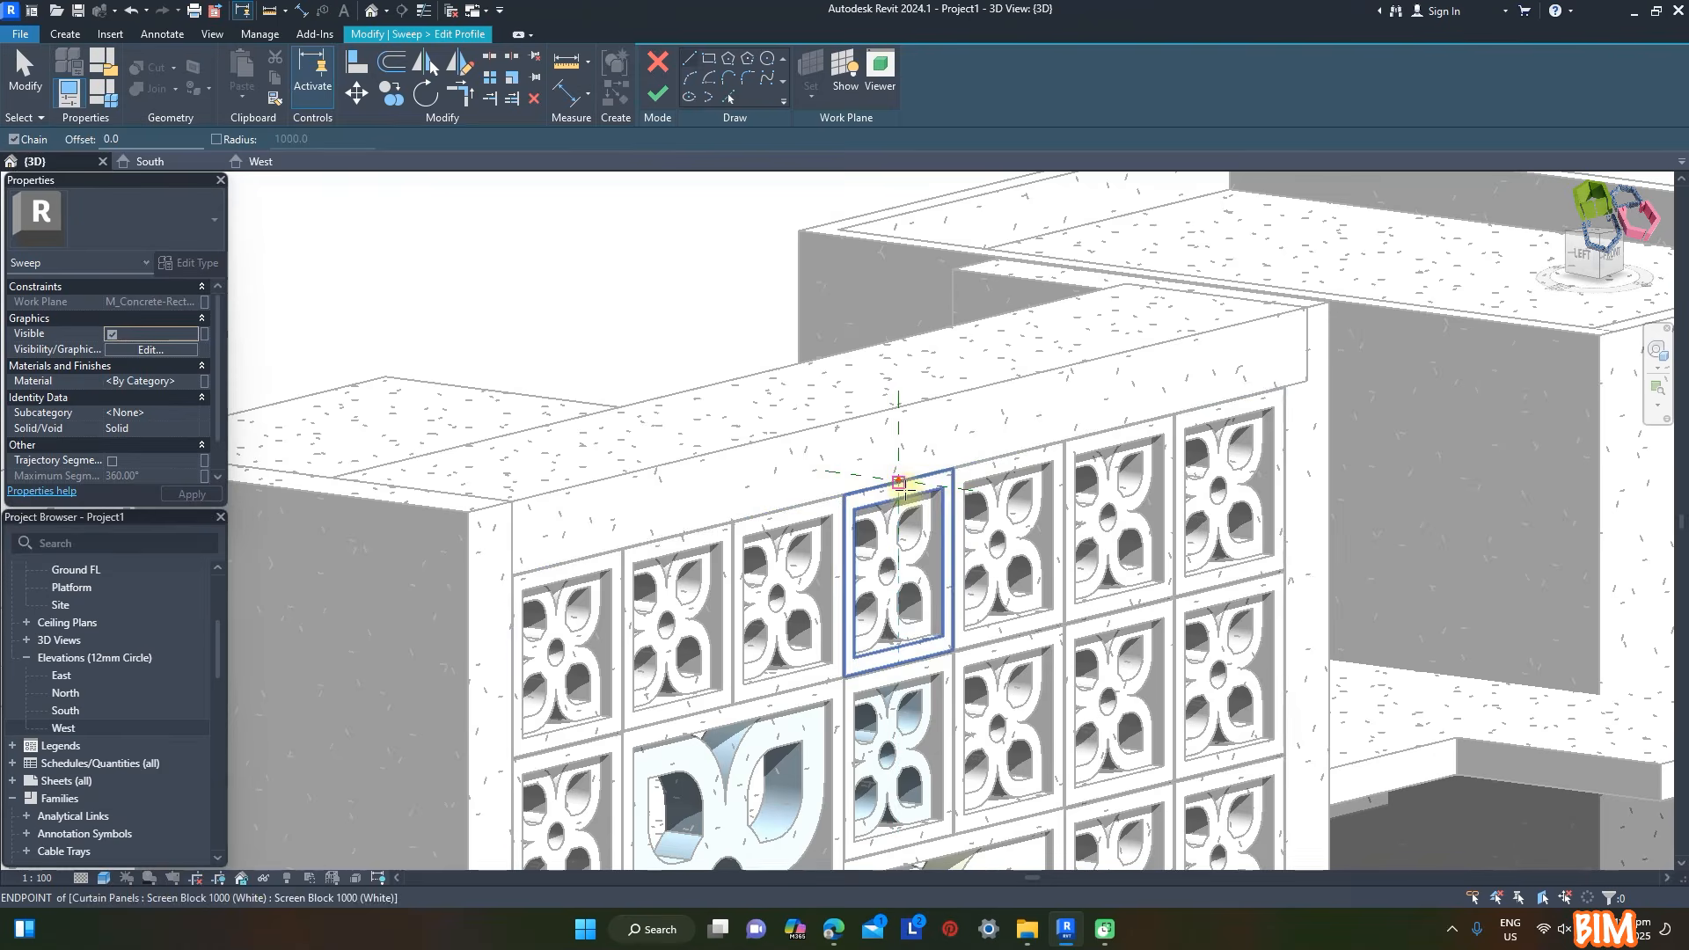
pyautogui.scroll(4, 897, 483)
pyautogui.scroll(-2, 897, 492)
pyautogui.click(689, 57)
pyautogui.click(898, 466)
pyautogui.click(898, 293)
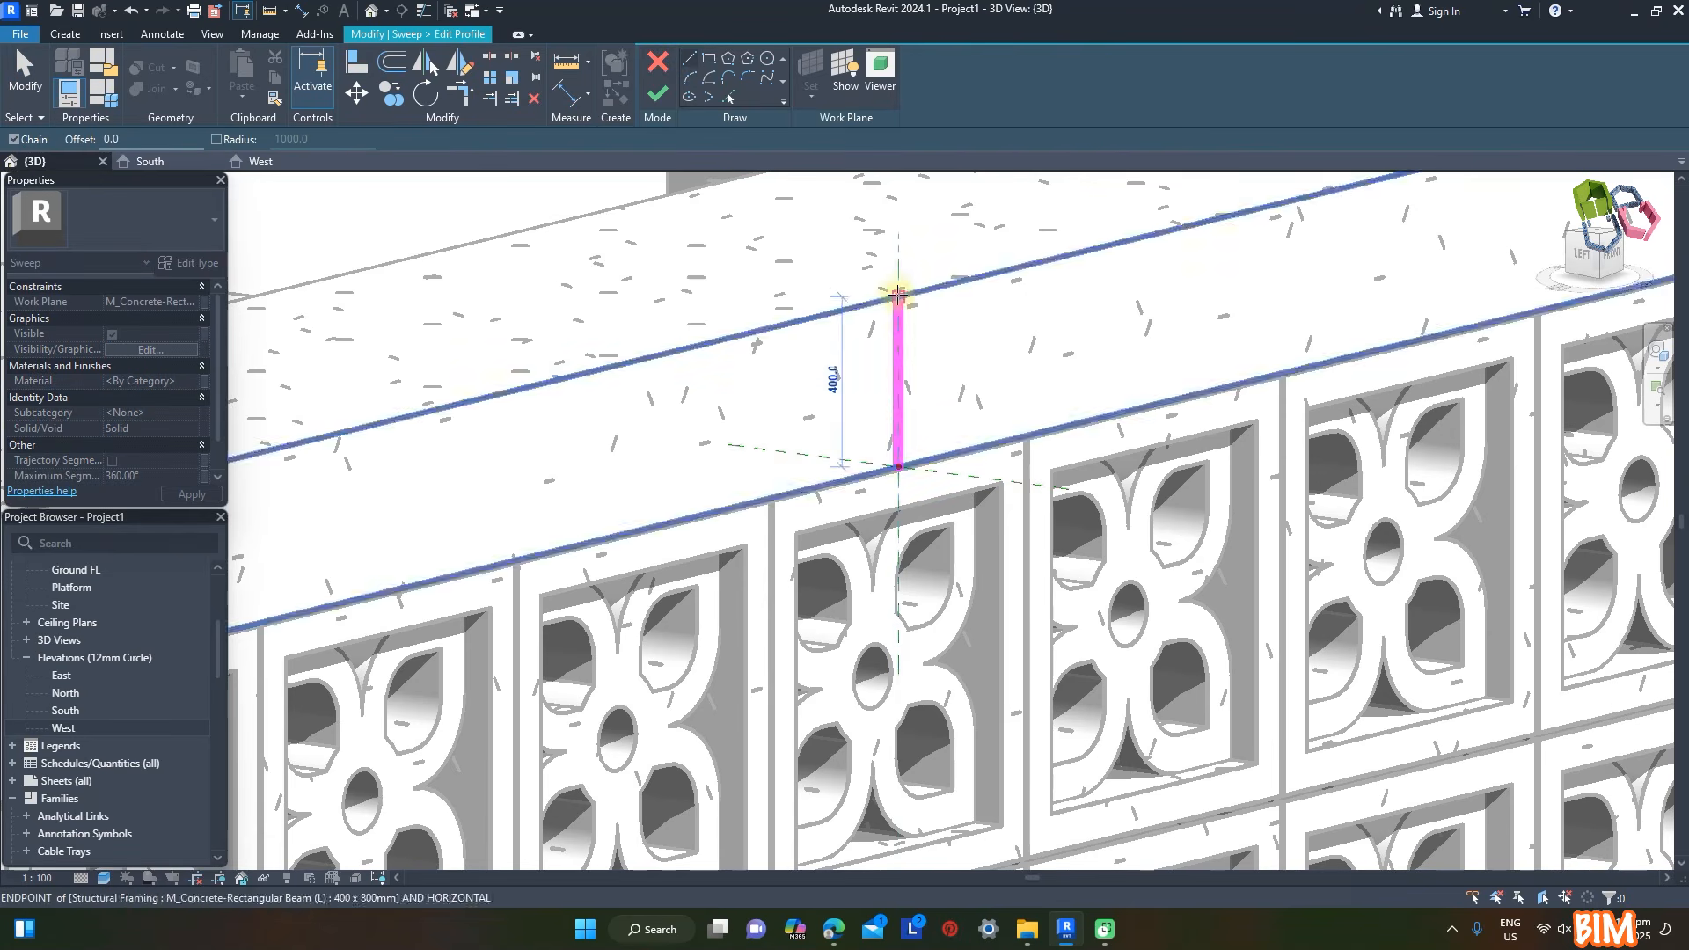
pyautogui.press('Escape')
pyautogui.click(898, 467)
pyautogui.click(1003, 481)
pyautogui.press('Escape')
# - Add a 1400 mm top edge, a 150 mm outer edge and a sloping underside to close the profile, and finish the sweep
pyautogui.click(898, 293)
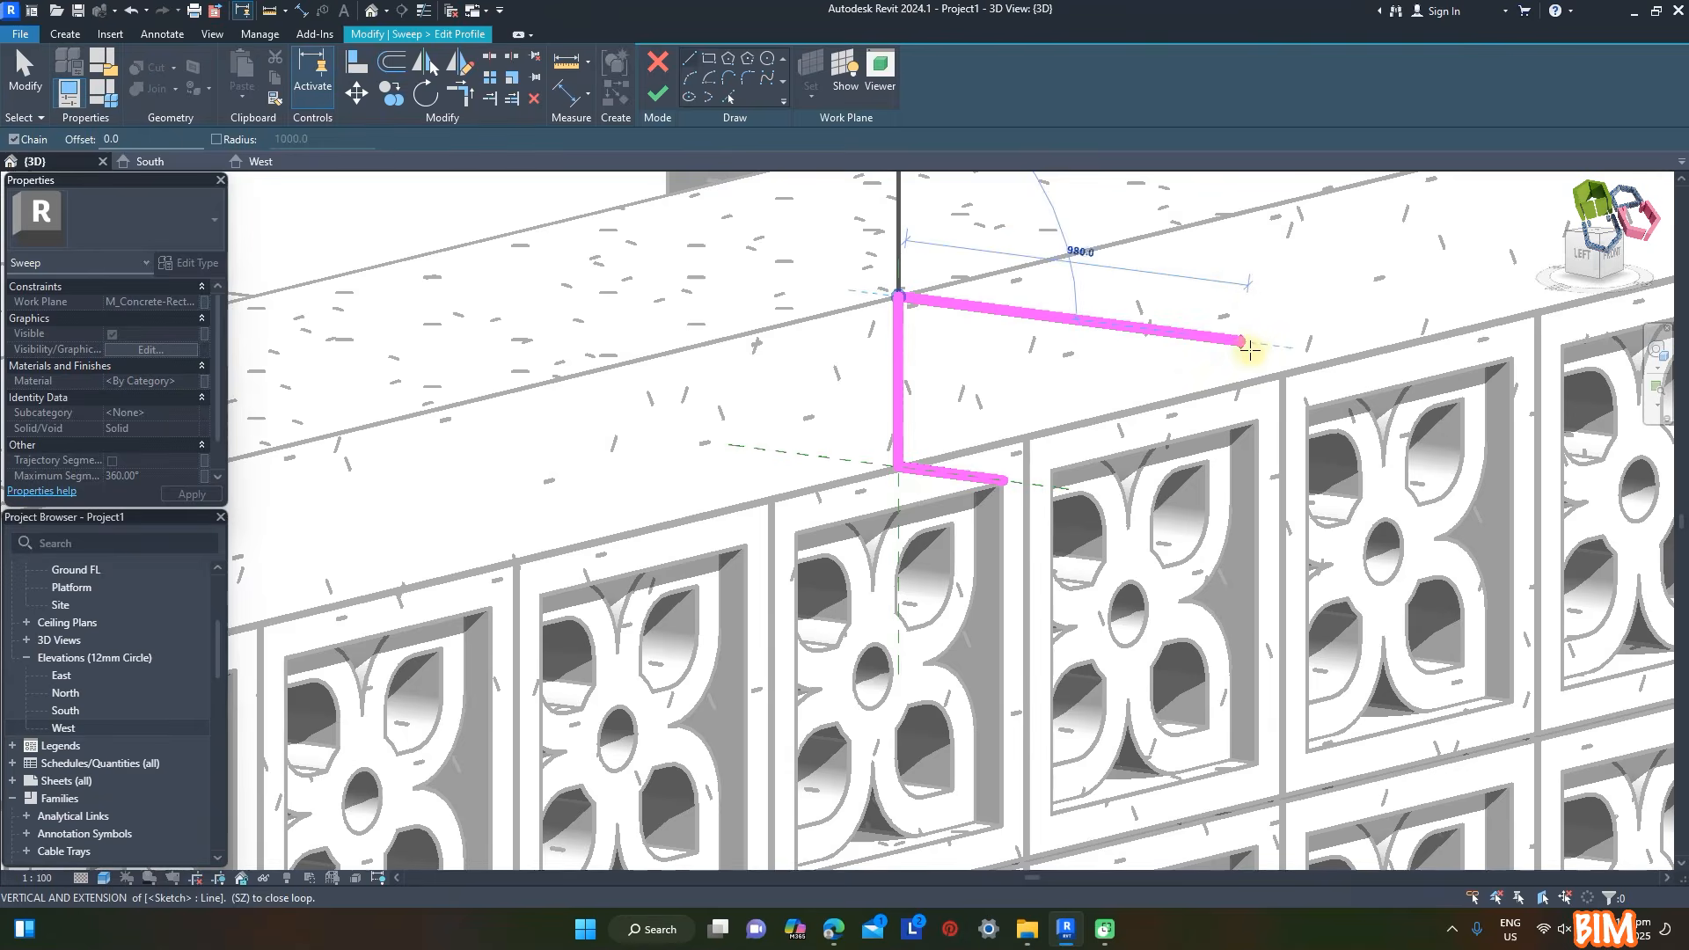
pyautogui.scroll(-2, 1302, 366)
pyautogui.write('1400')
pyautogui.press('Return')
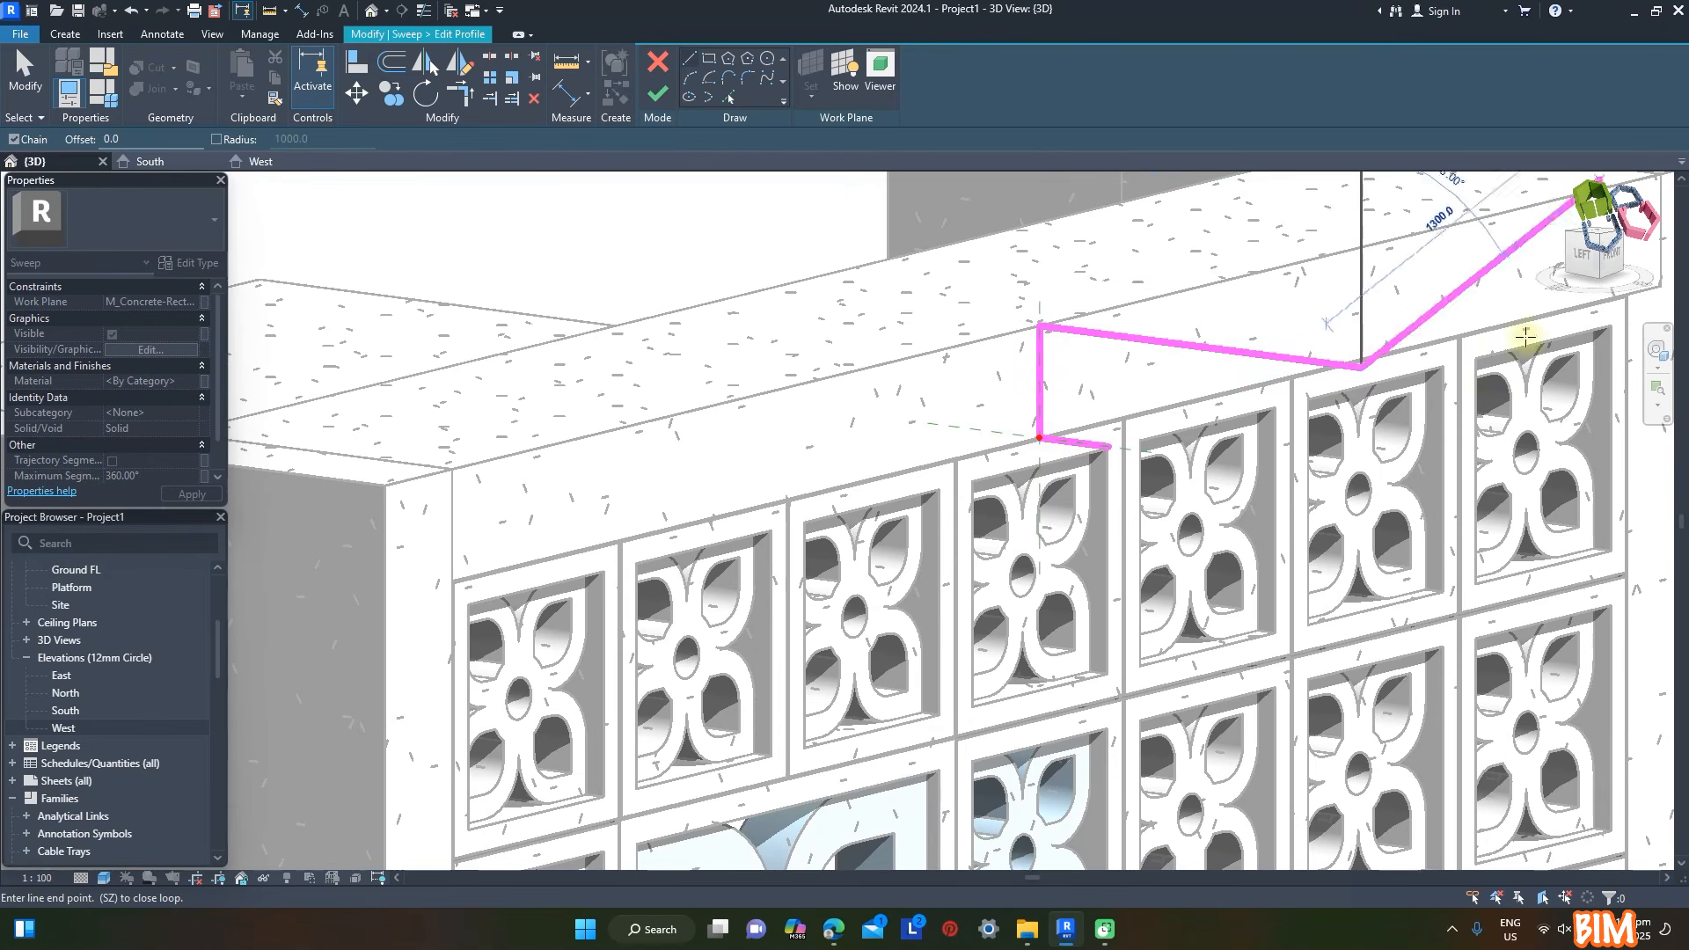
pyautogui.write('150')
pyautogui.press('Return')
pyautogui.press('Escape')
pyautogui.scroll(-5, 716, 384)
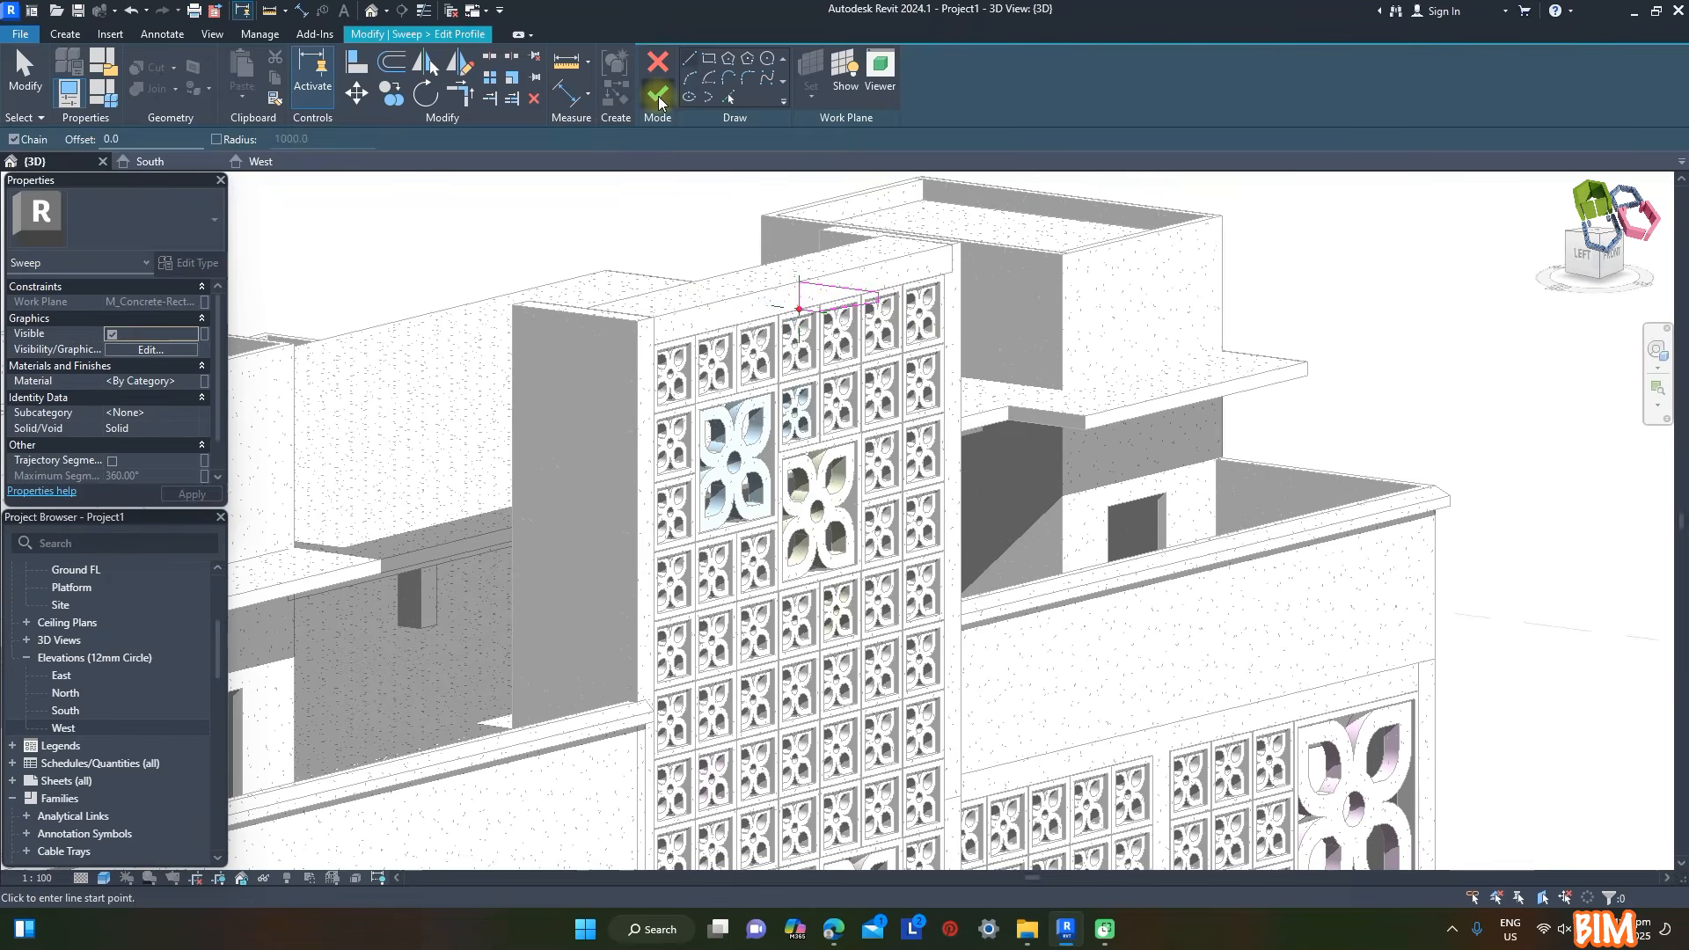
pyautogui.click(658, 97)
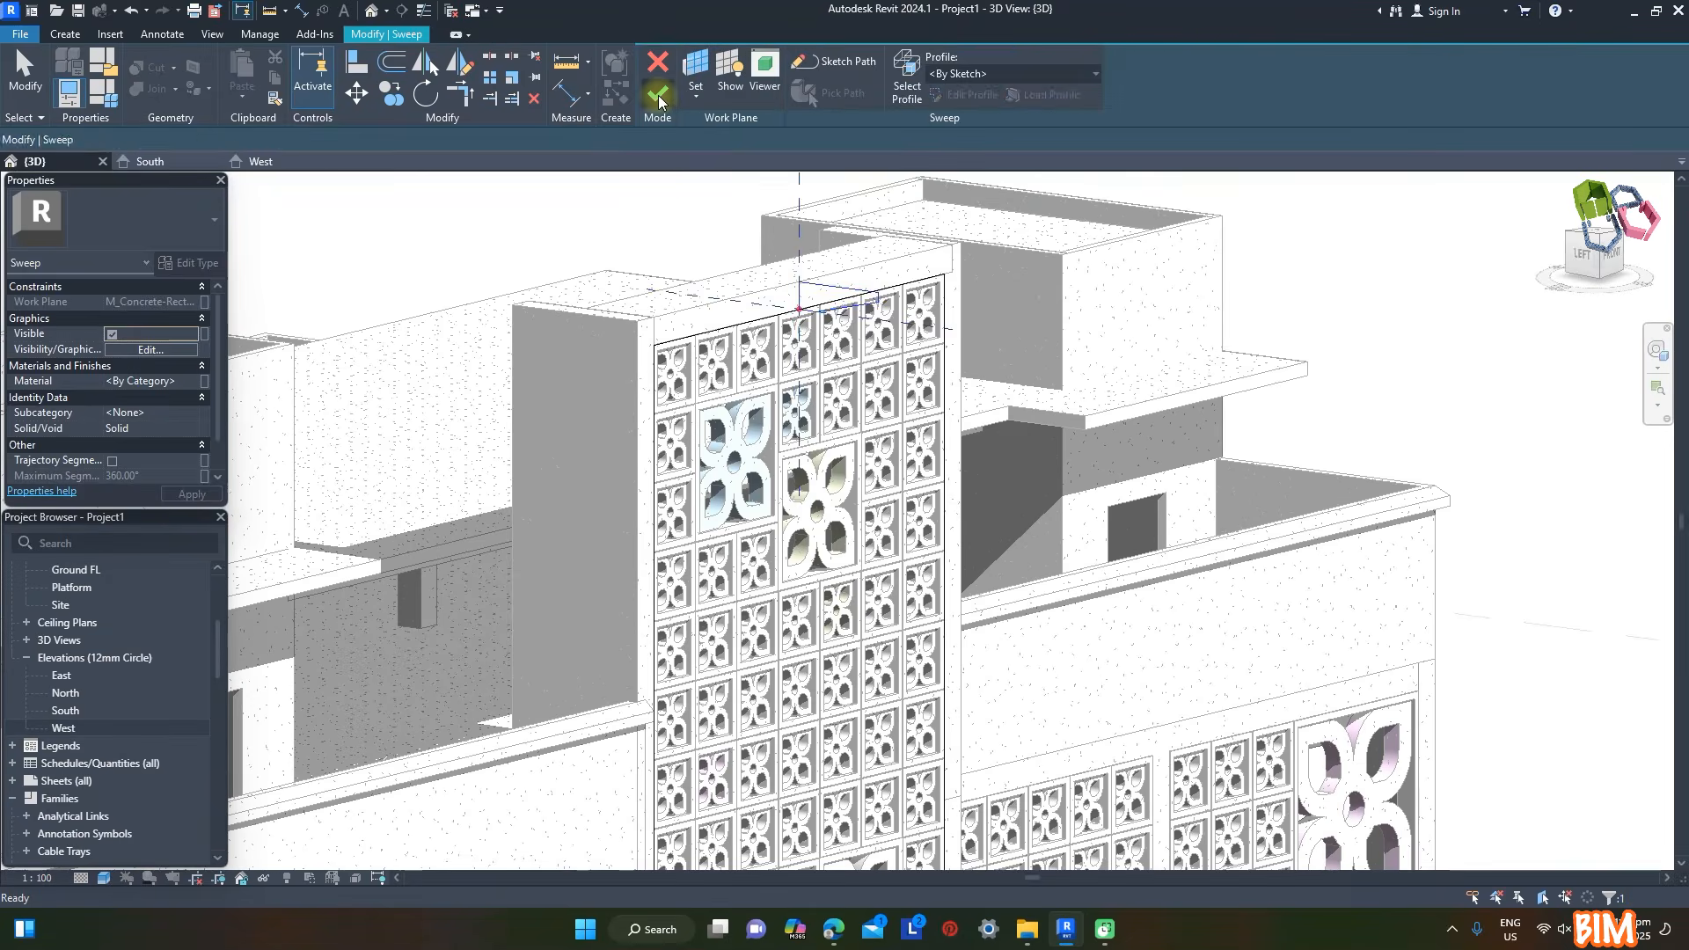
pyautogui.click(1146, 249)
# - Assign Concrete, Cast-in-Place, Gray(White) to the sweep around the tower screen and finish the in-place model
pyautogui.scroll(-5, 958, 211)
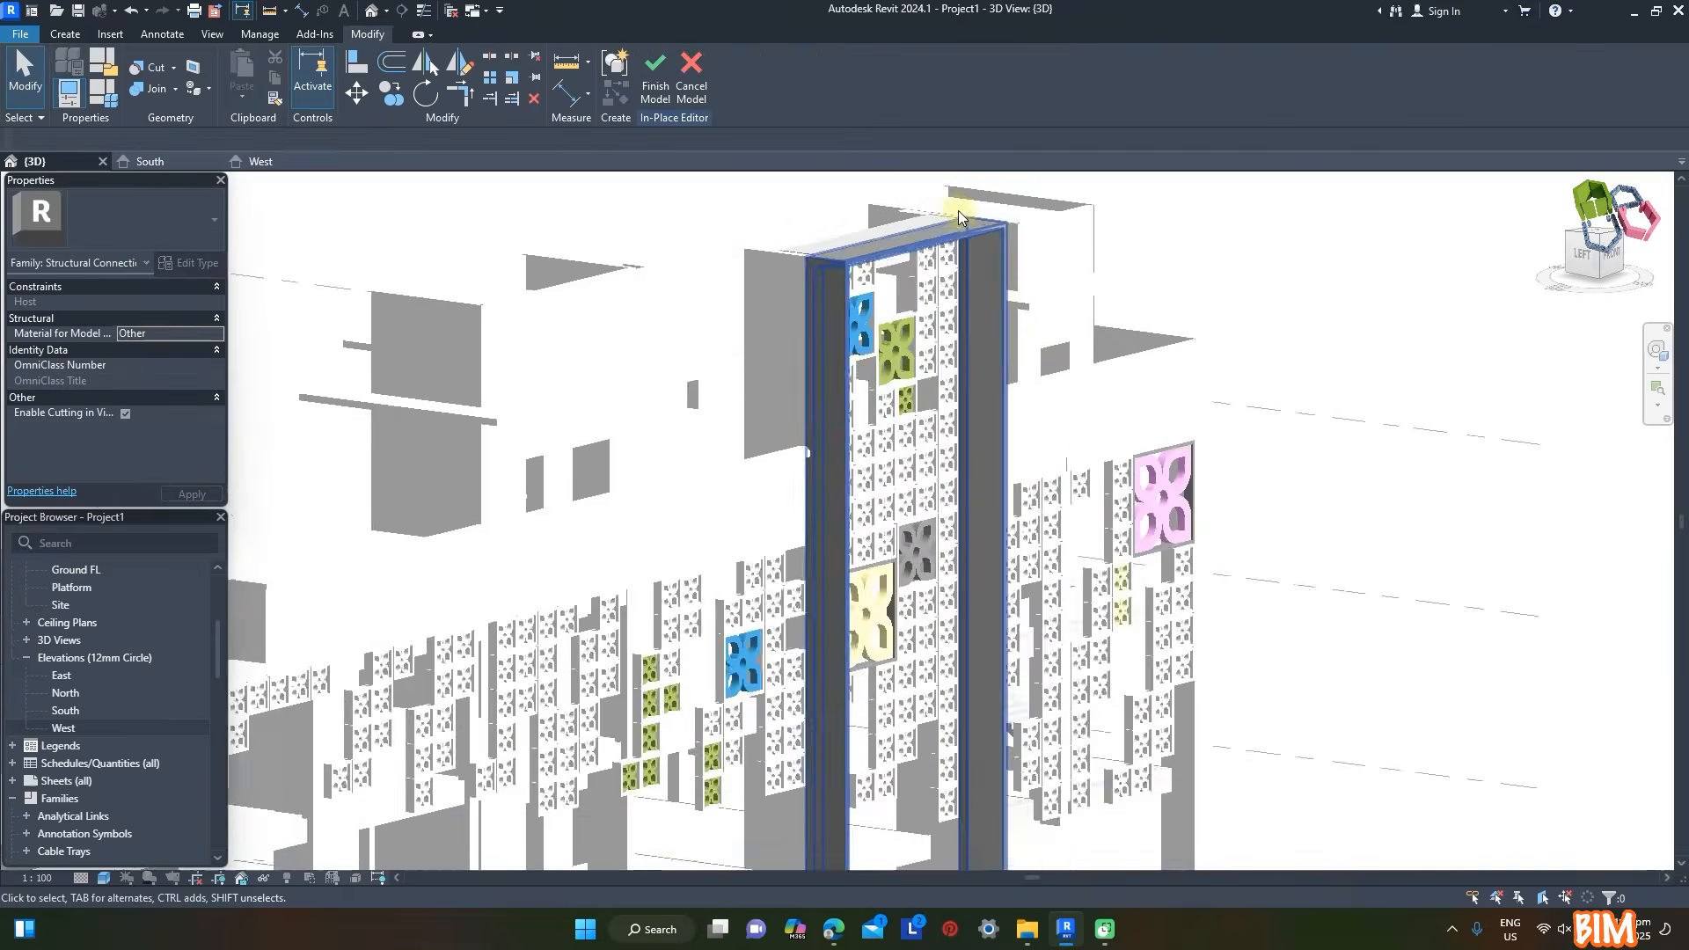
pyautogui.scroll(3, 1031, 774)
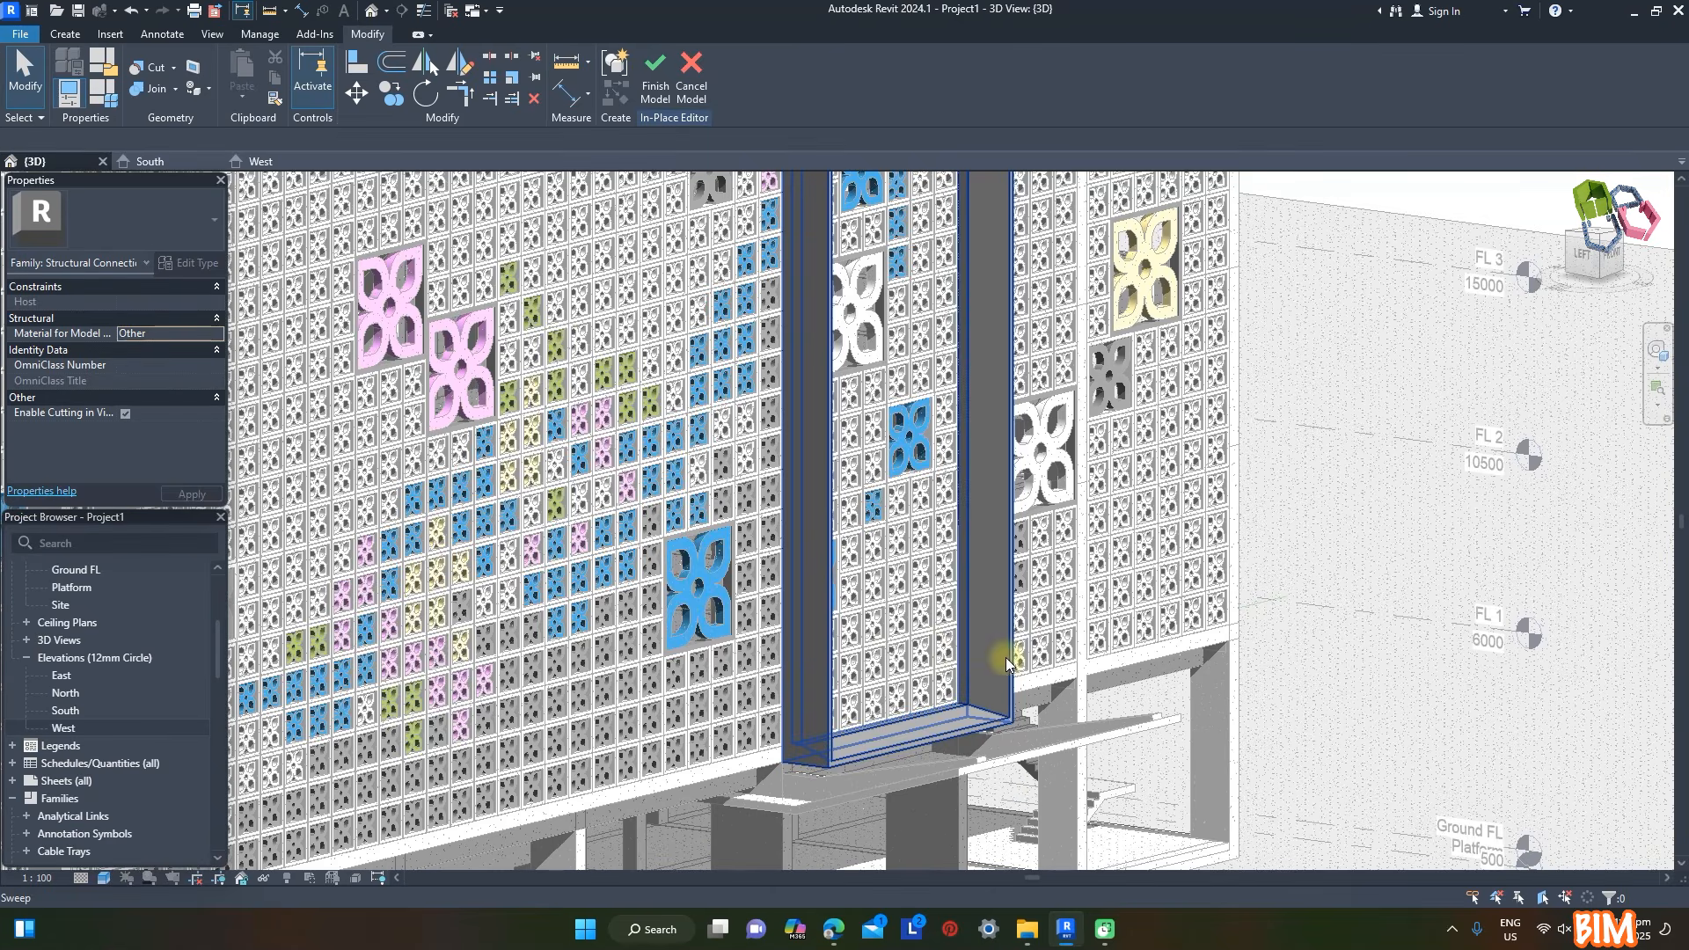
pyautogui.click(1005, 657)
pyautogui.click(193, 384)
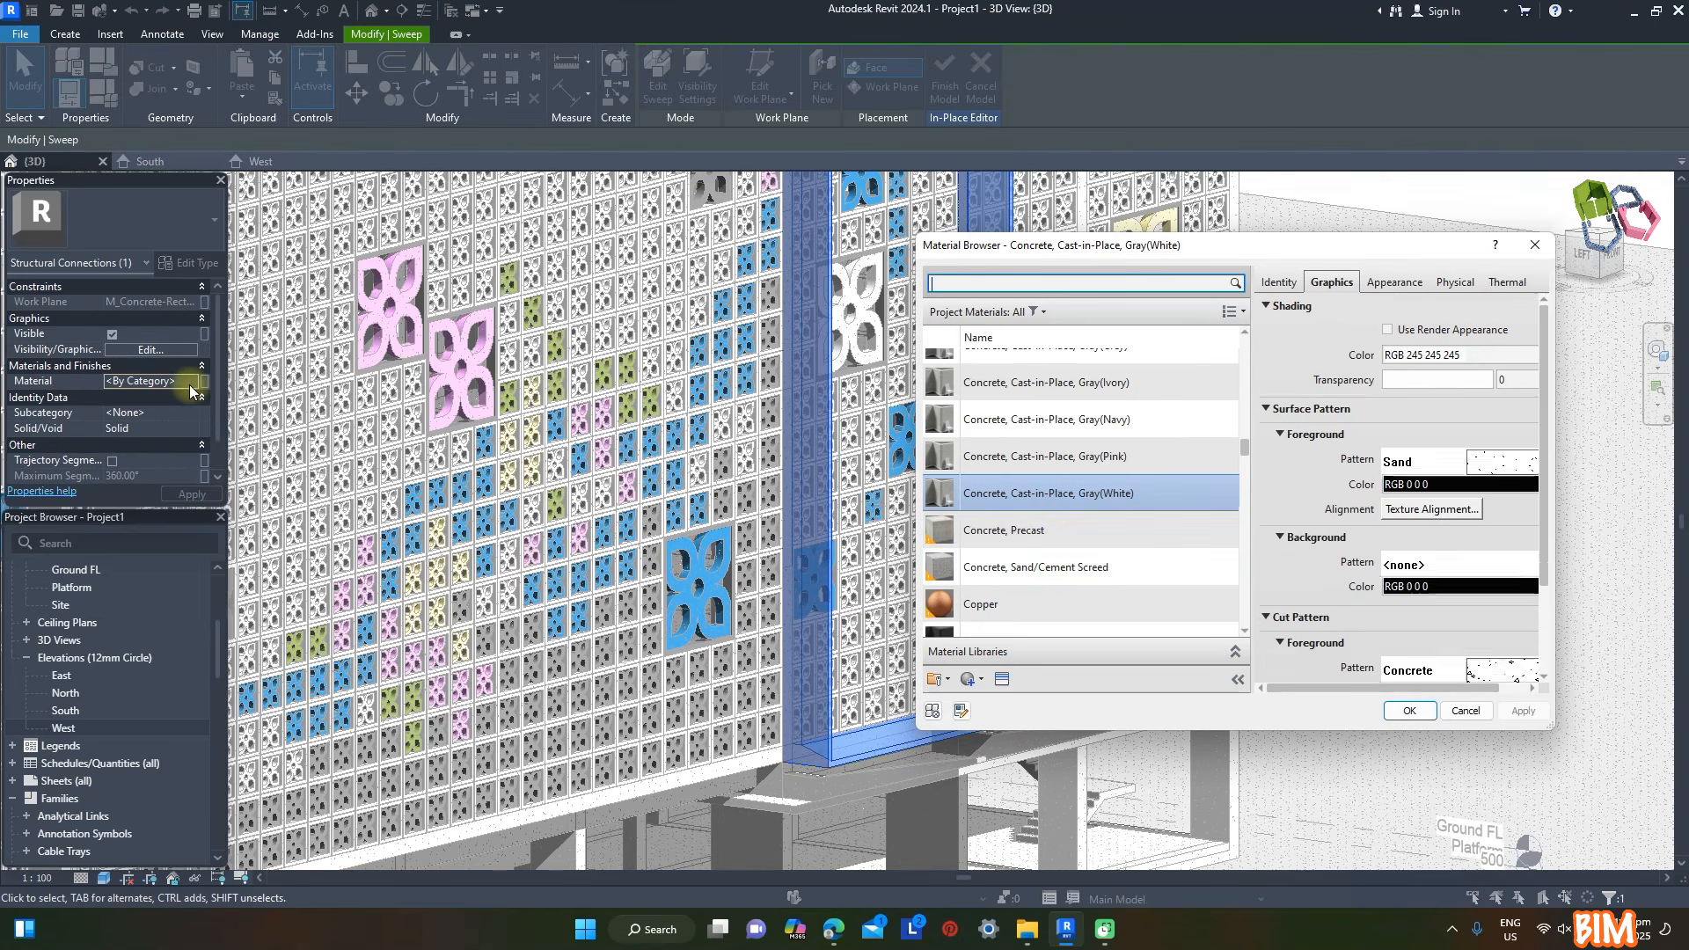
pyautogui.click(1408, 710)
pyautogui.click(1376, 726)
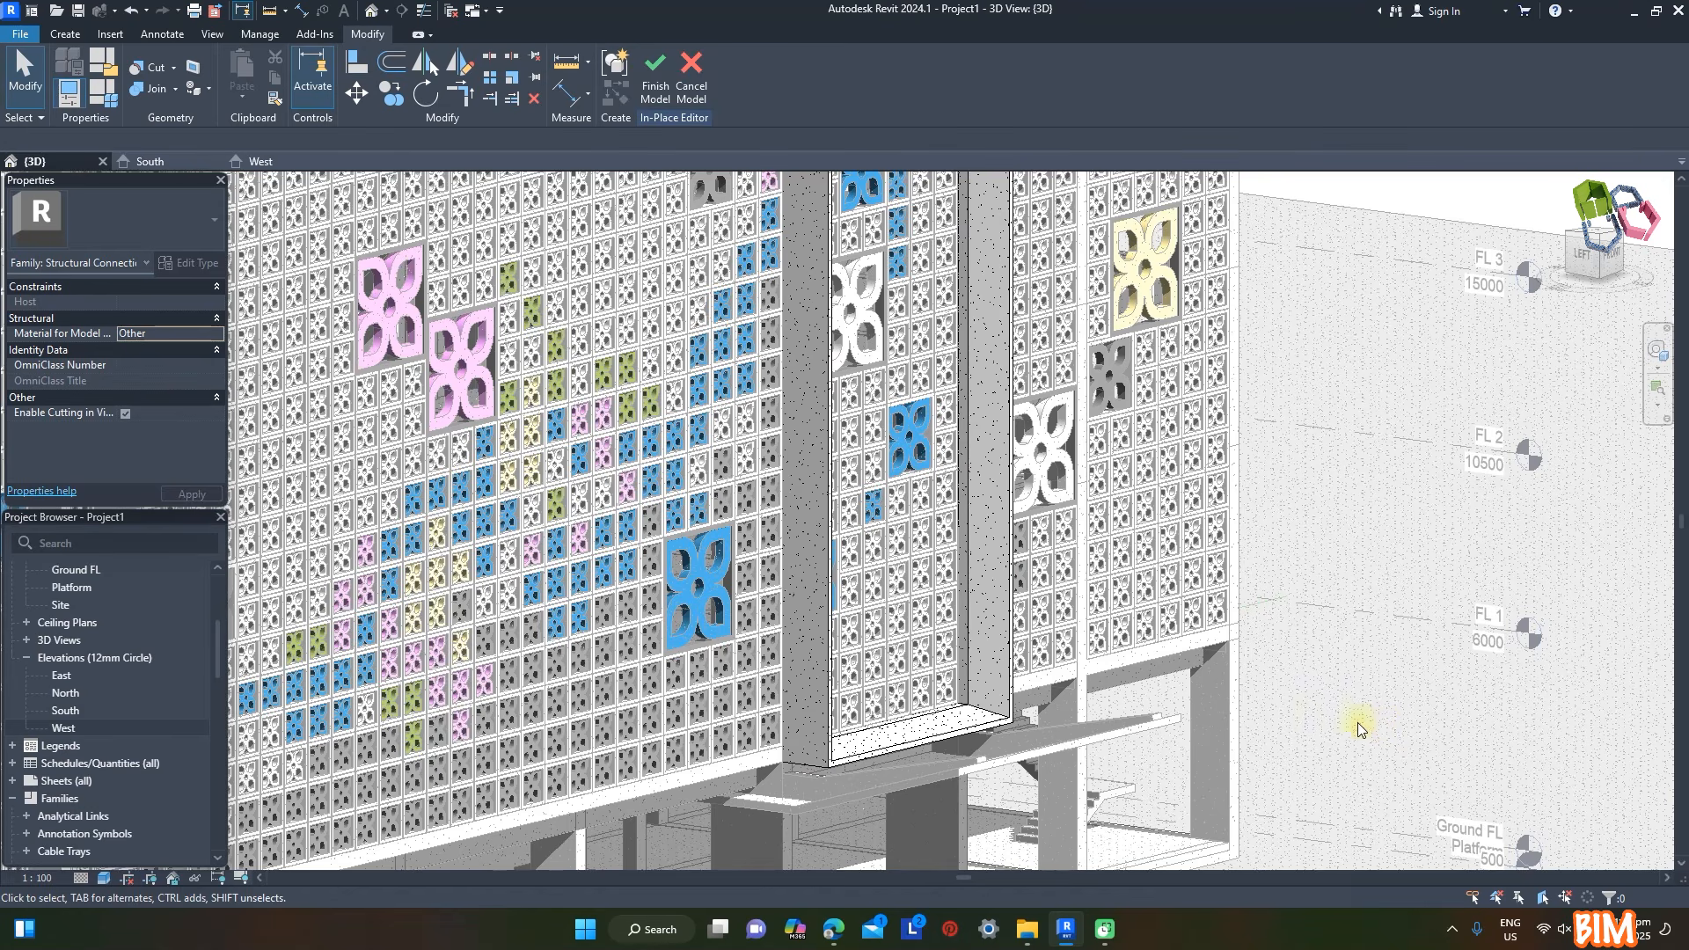
pyautogui.click(658, 77)
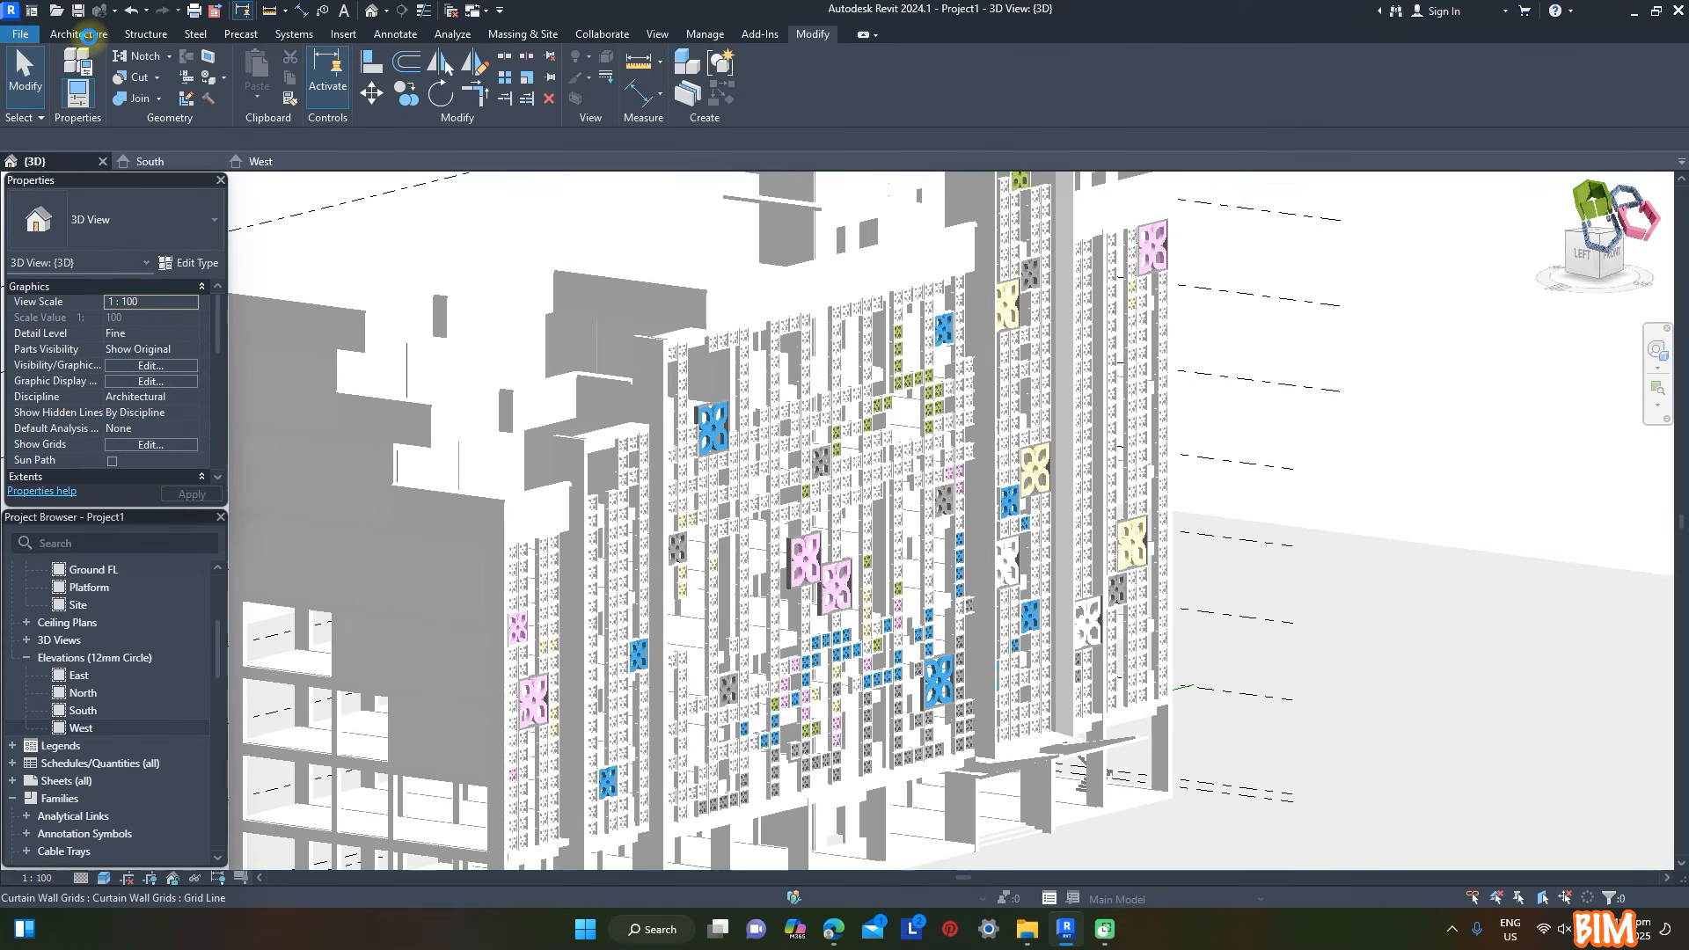
# - Start another in-place component in the Structural Connections category, giving it a name that begins with Structural Connections Facade
pyautogui.click(88, 35)
pyautogui.click(207, 88)
pyautogui.click(233, 134)
pyautogui.click(751, 464)
pyautogui.scroll(-1, 769, 462)
pyautogui.click(779, 450)
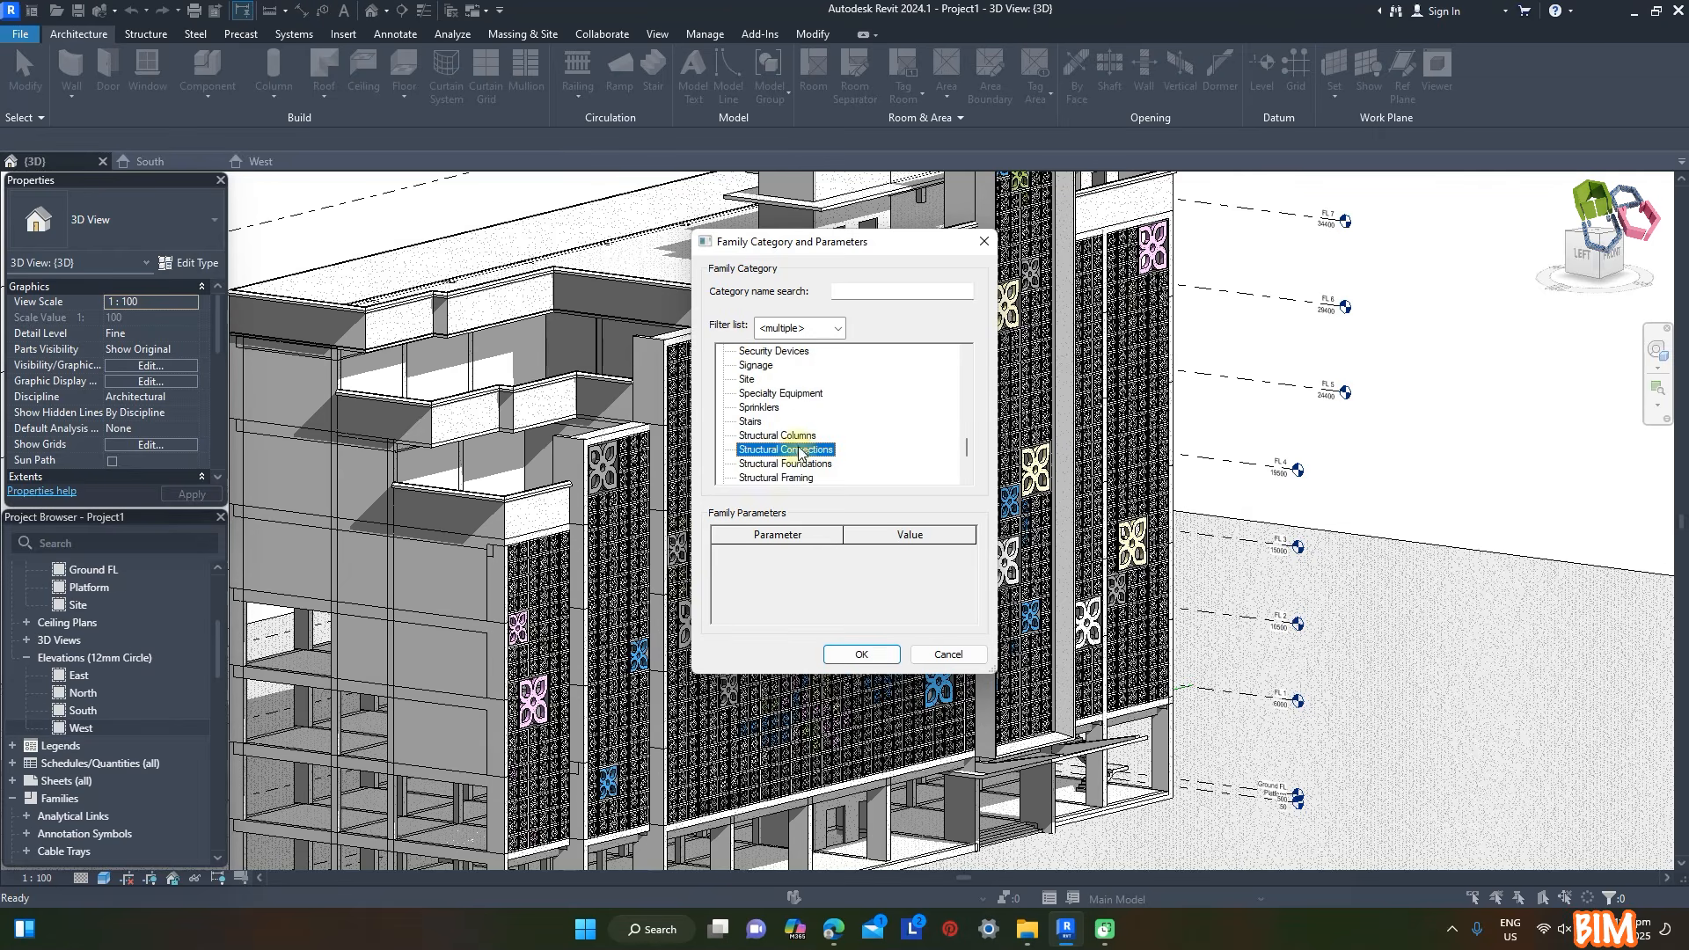
pyautogui.click(861, 655)
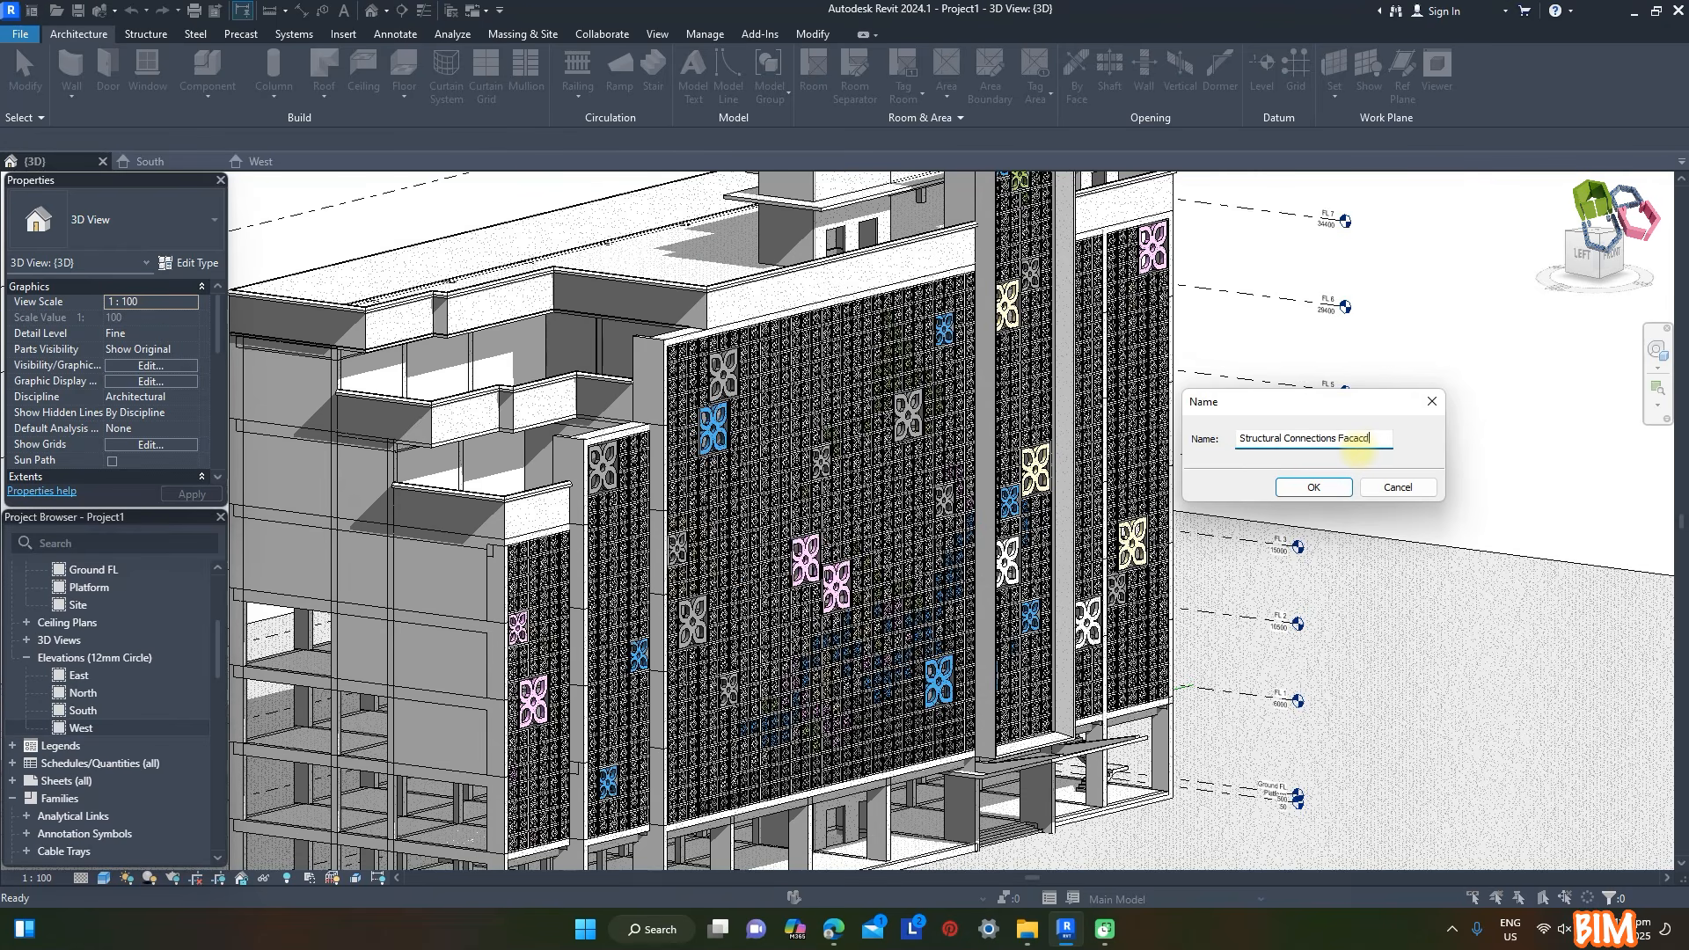
pyautogui.click(1336, 485)
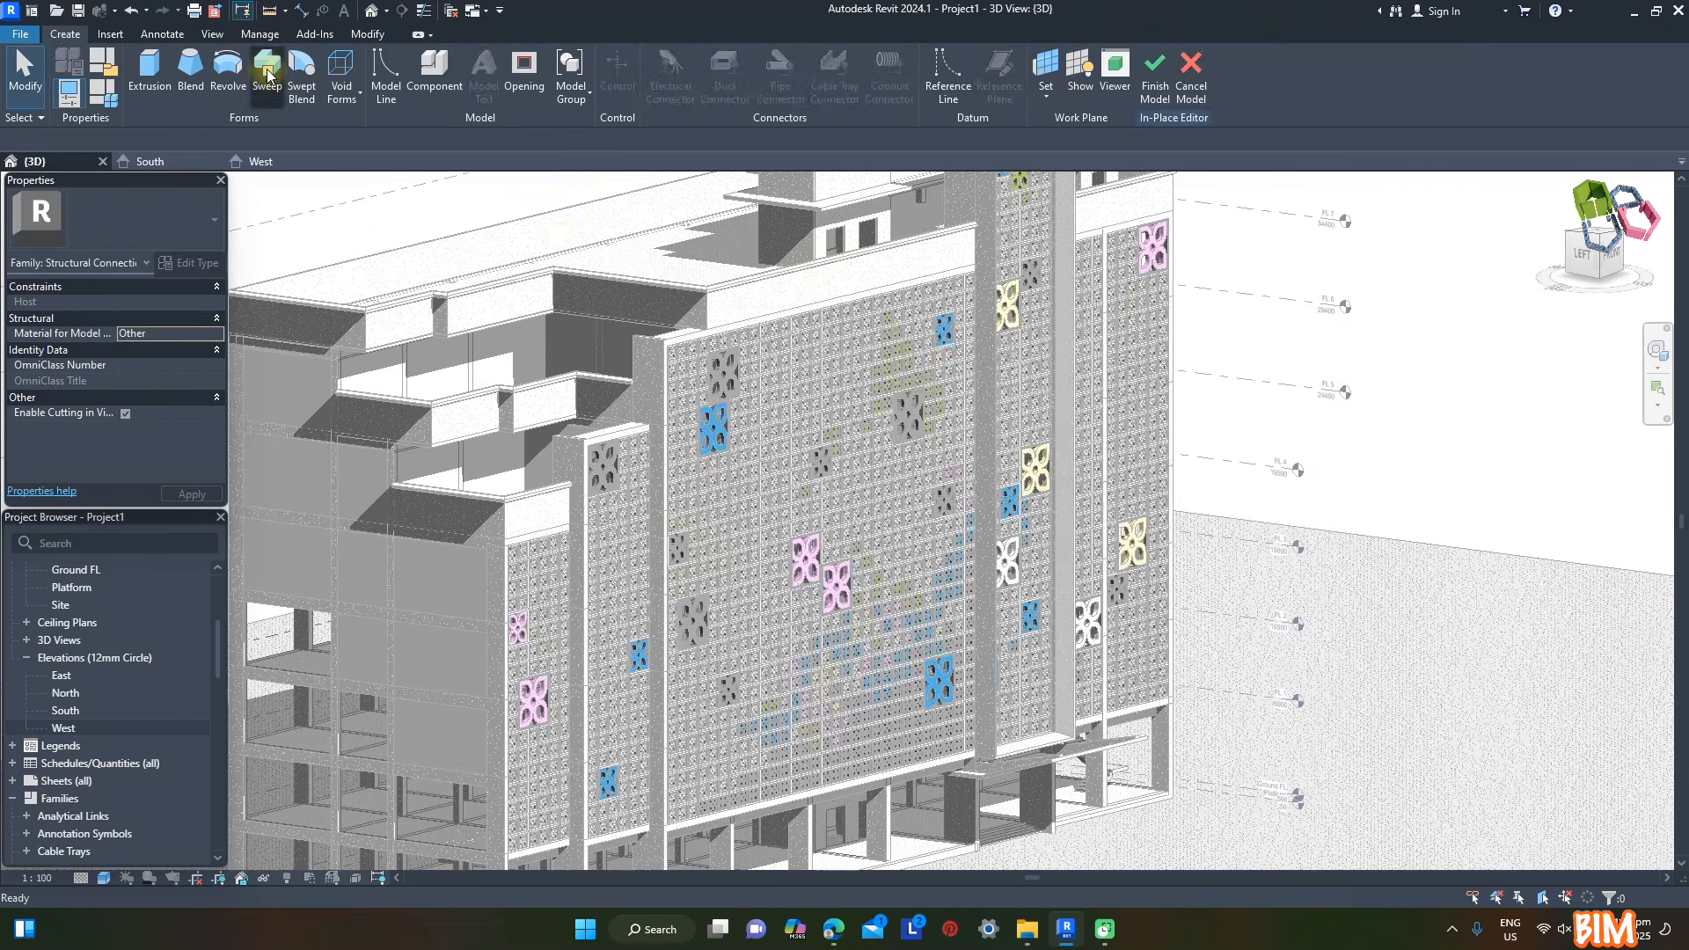
# - Start a sweep and set its work plane on the concrete beam face of the middle bay
pyautogui.click(265, 74)
pyautogui.click(694, 97)
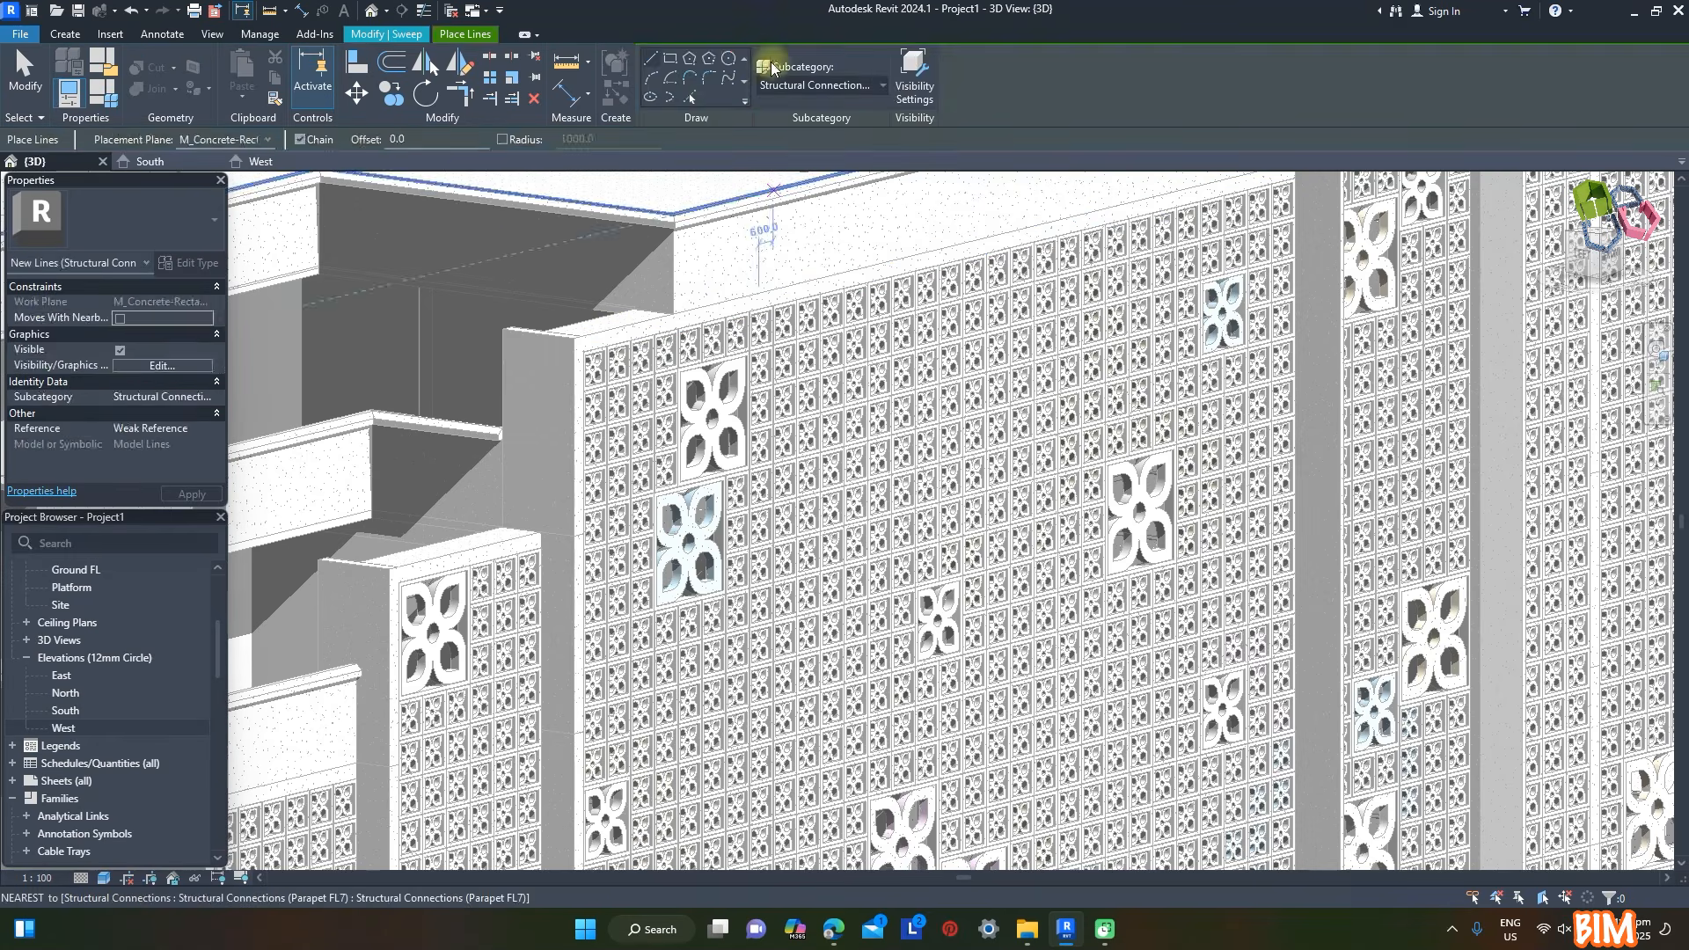
pyautogui.scroll(2, 1298, 190)
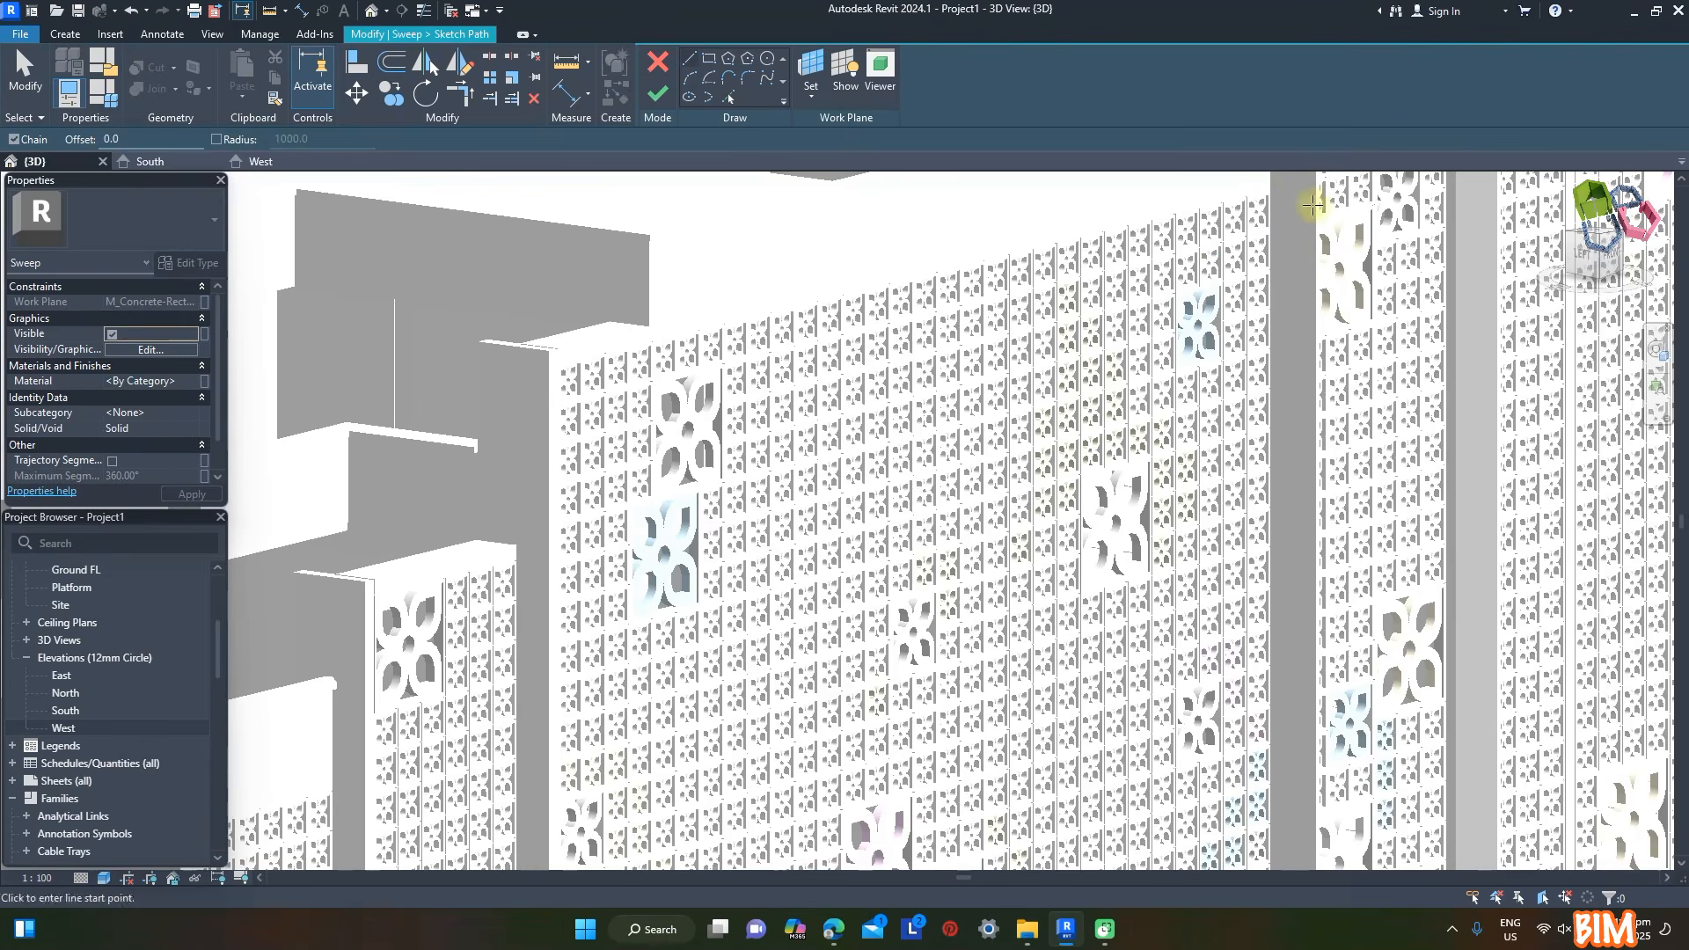
pyautogui.scroll(3, 1237, 220)
# - Sketch an open three-sided sweep path along the middle bay screen's top edge, outer side and bottom edge, ending at the tower
pyautogui.click(1237, 220)
pyautogui.scroll(-4, 1237, 220)
pyautogui.scroll(6, 422, 456)
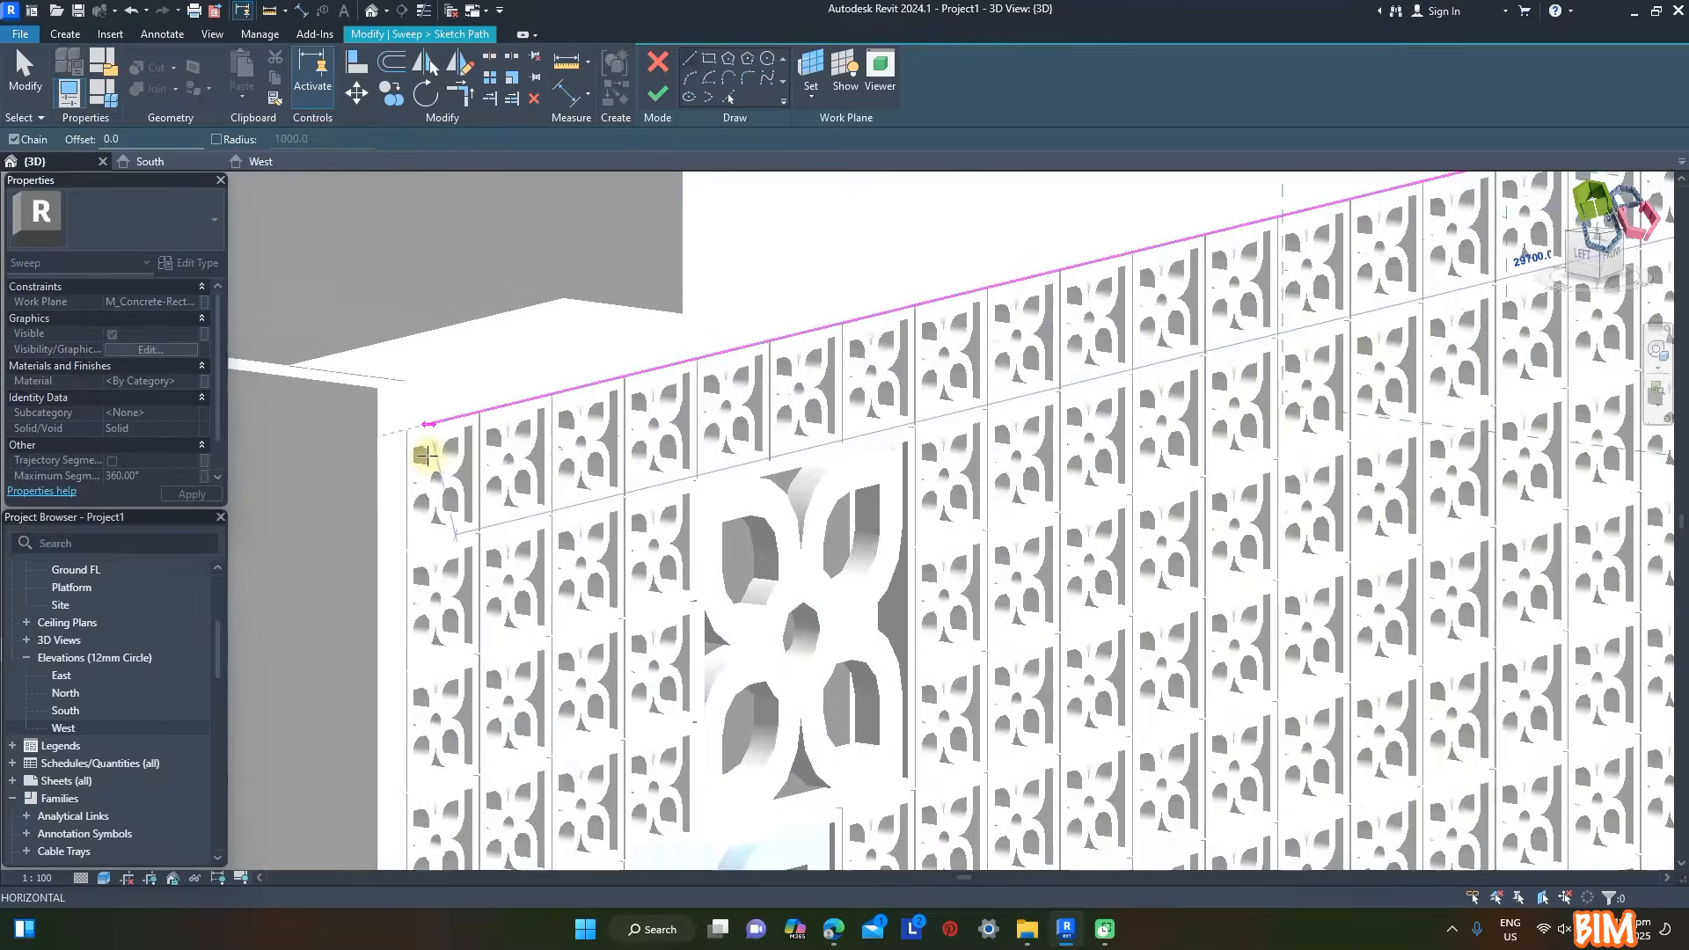
pyautogui.click(391, 406)
pyautogui.scroll(-5, 527, 266)
pyautogui.scroll(4, 577, 457)
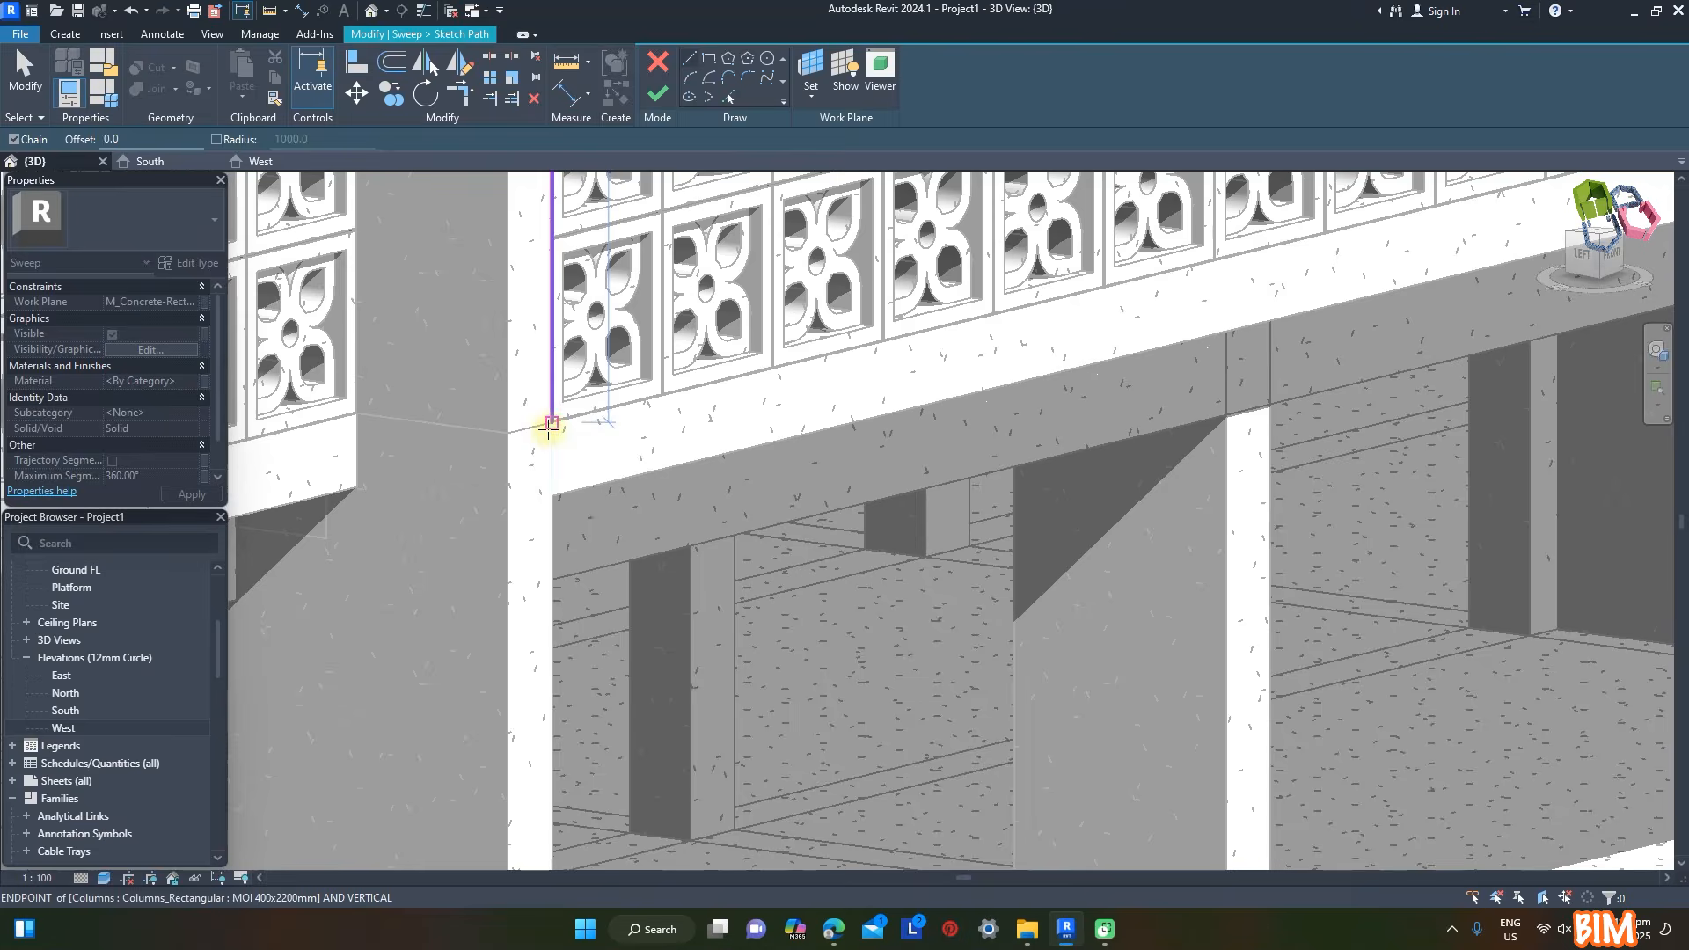
pyautogui.click(551, 426)
pyautogui.scroll(-5, 490, 528)
pyautogui.scroll(4, 1296, 305)
pyautogui.click(1296, 305)
pyautogui.scroll(-5, 1297, 305)
pyautogui.click(657, 92)
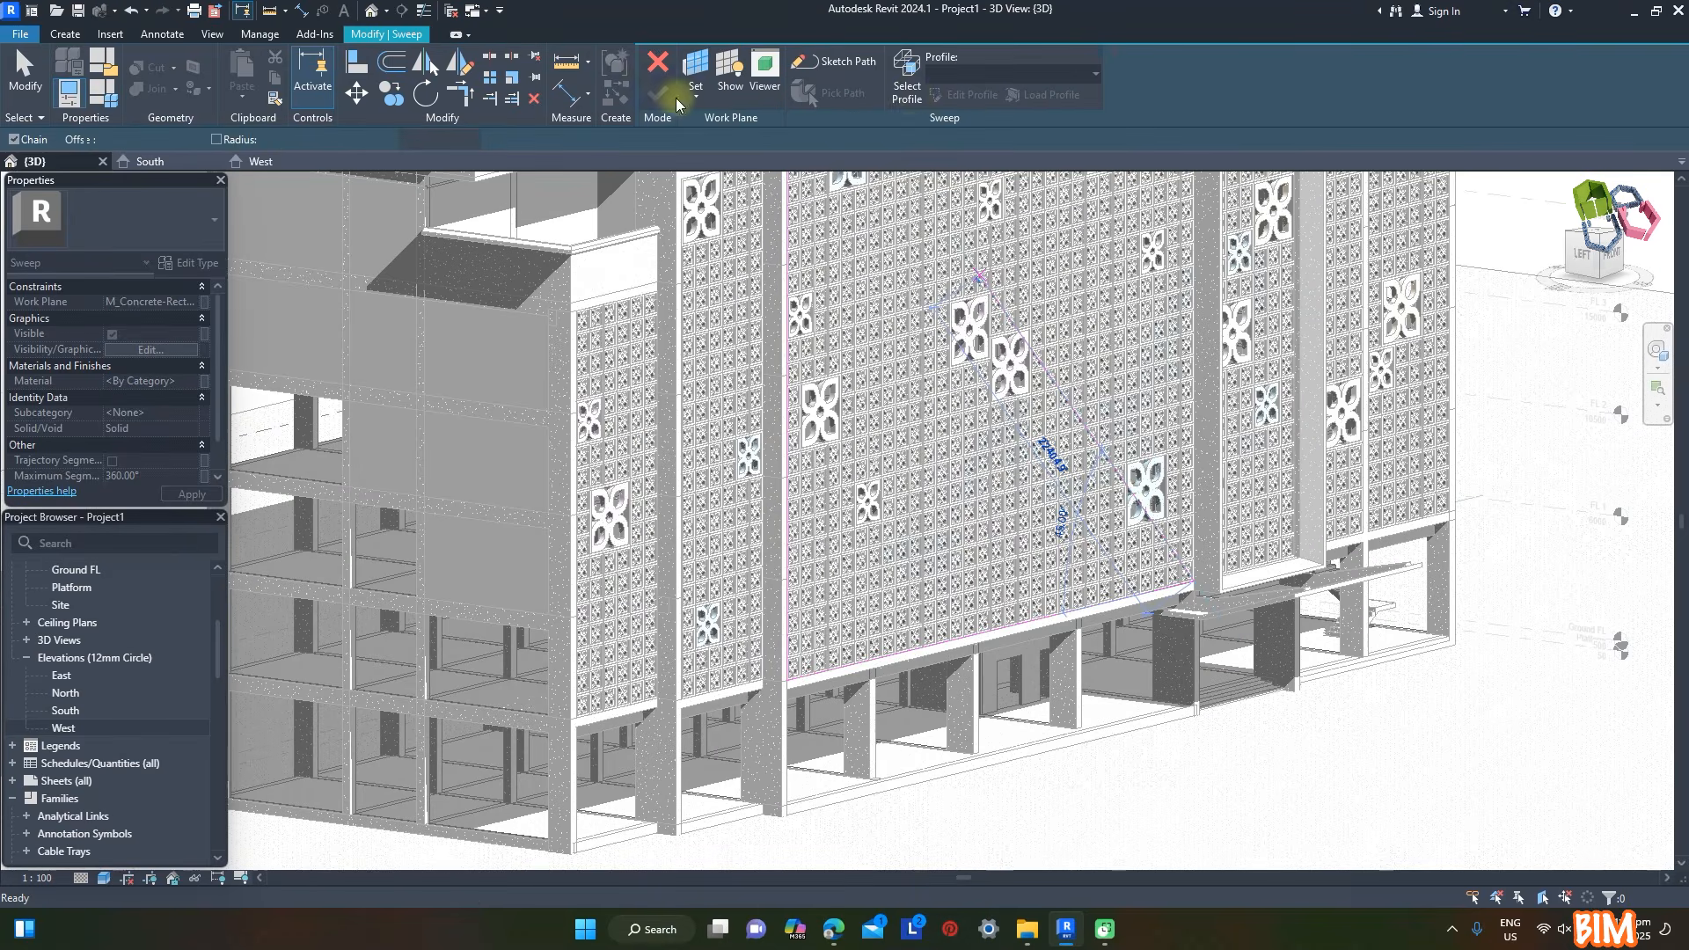
# - Draw the middle-bay sweep profile's 400 mm edge, top edge and 150 mm outer edge
pyautogui.click(911, 98)
pyautogui.click(961, 97)
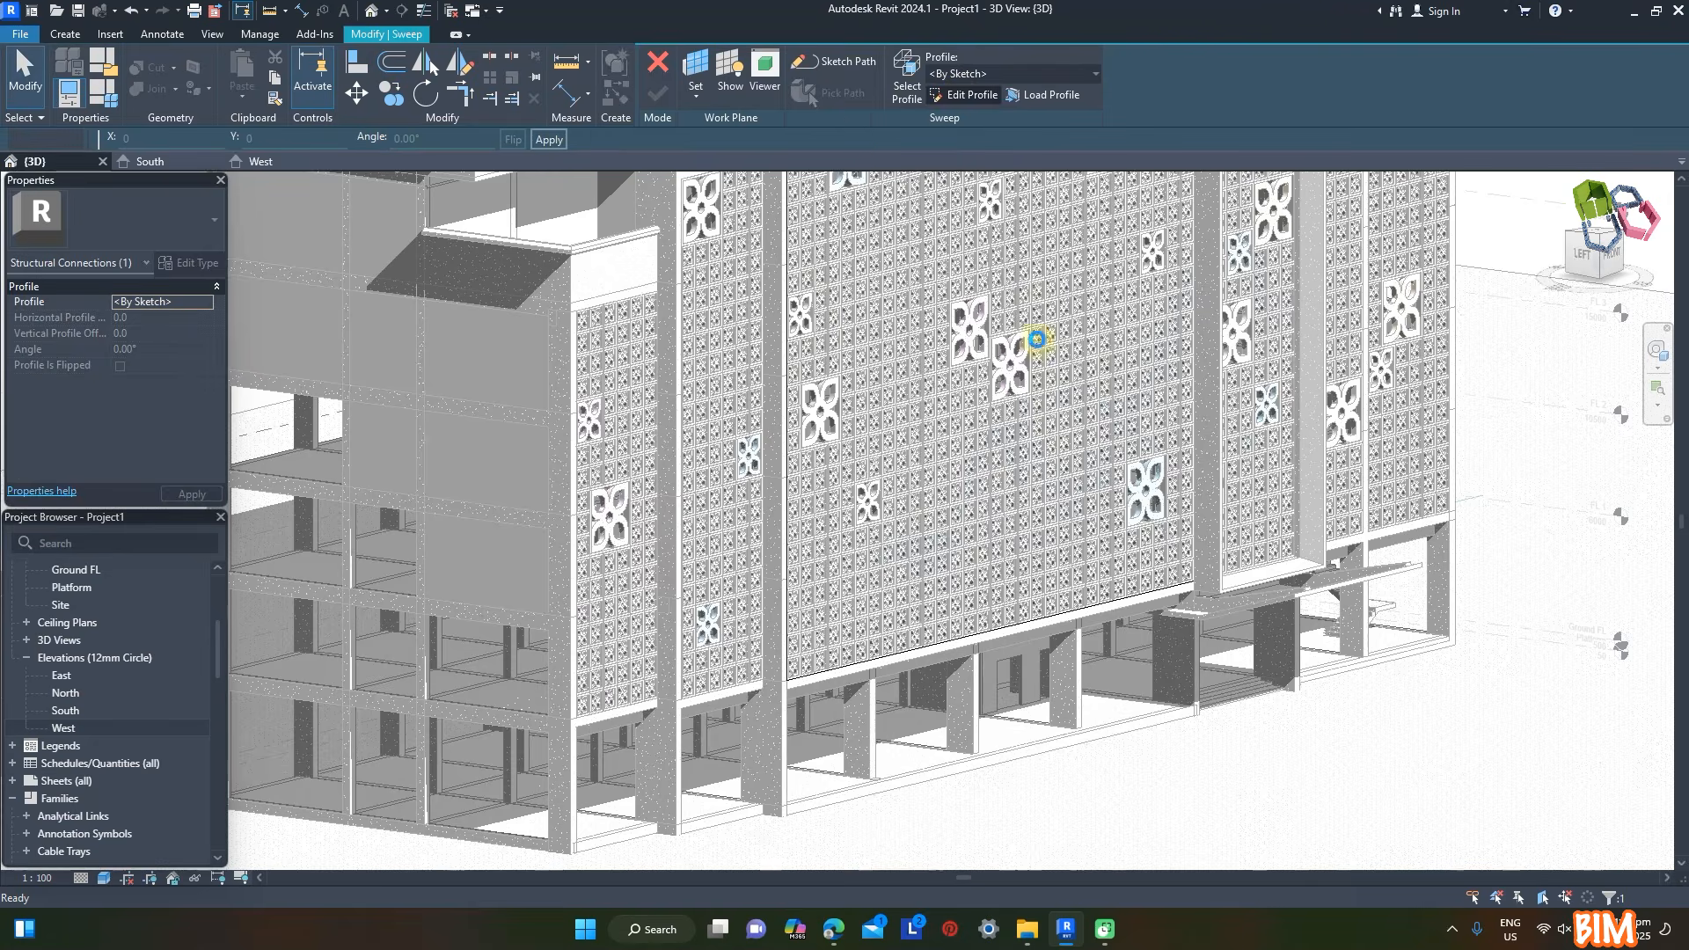
pyautogui.scroll(-4, 1037, 342)
pyautogui.scroll(8, 803, 381)
pyautogui.click(773, 392)
pyautogui.write('400')
pyautogui.press('Return')
pyautogui.click(872, 357)
pyautogui.write('150')
pyautogui.press('Return')
pyautogui.press('Escape')
# - Close the middle-bay profile with a 300 mm bottom edge and a sloping underside, and complete the sweep
pyautogui.click(773, 392)
pyautogui.write('300')
pyautogui.press('Return')
pyautogui.click(874, 376)
pyautogui.scroll(-2, 945, 320)
pyautogui.scroll(-5, 983, 305)
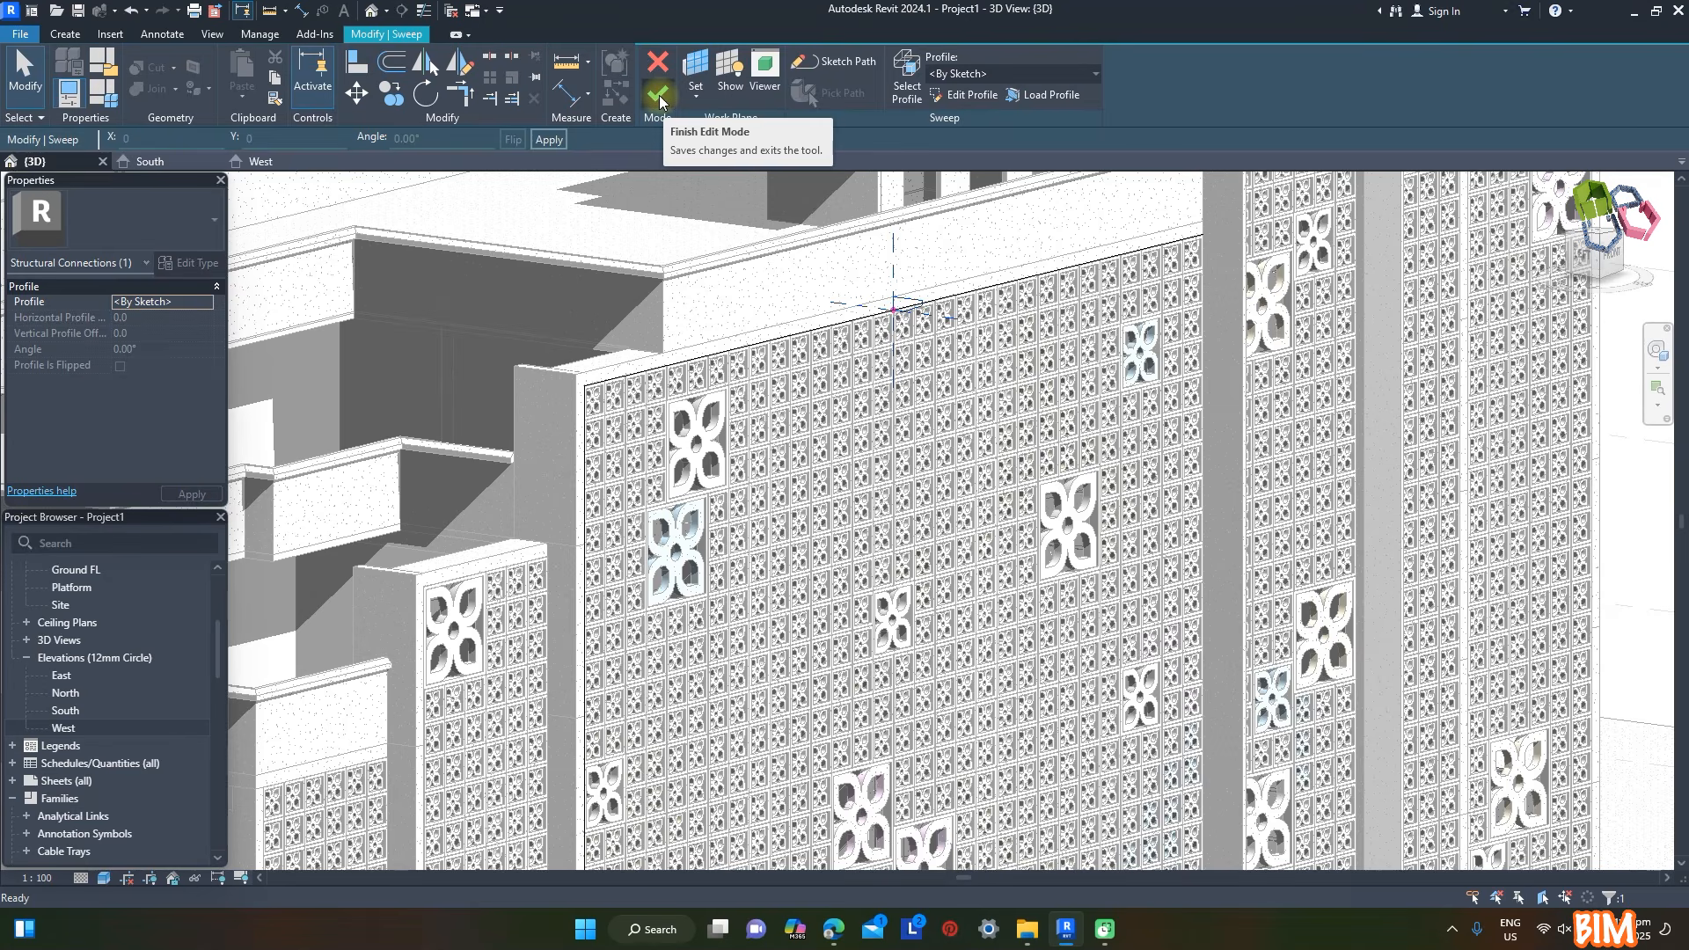
pyautogui.click(658, 95)
pyautogui.click(658, 95)
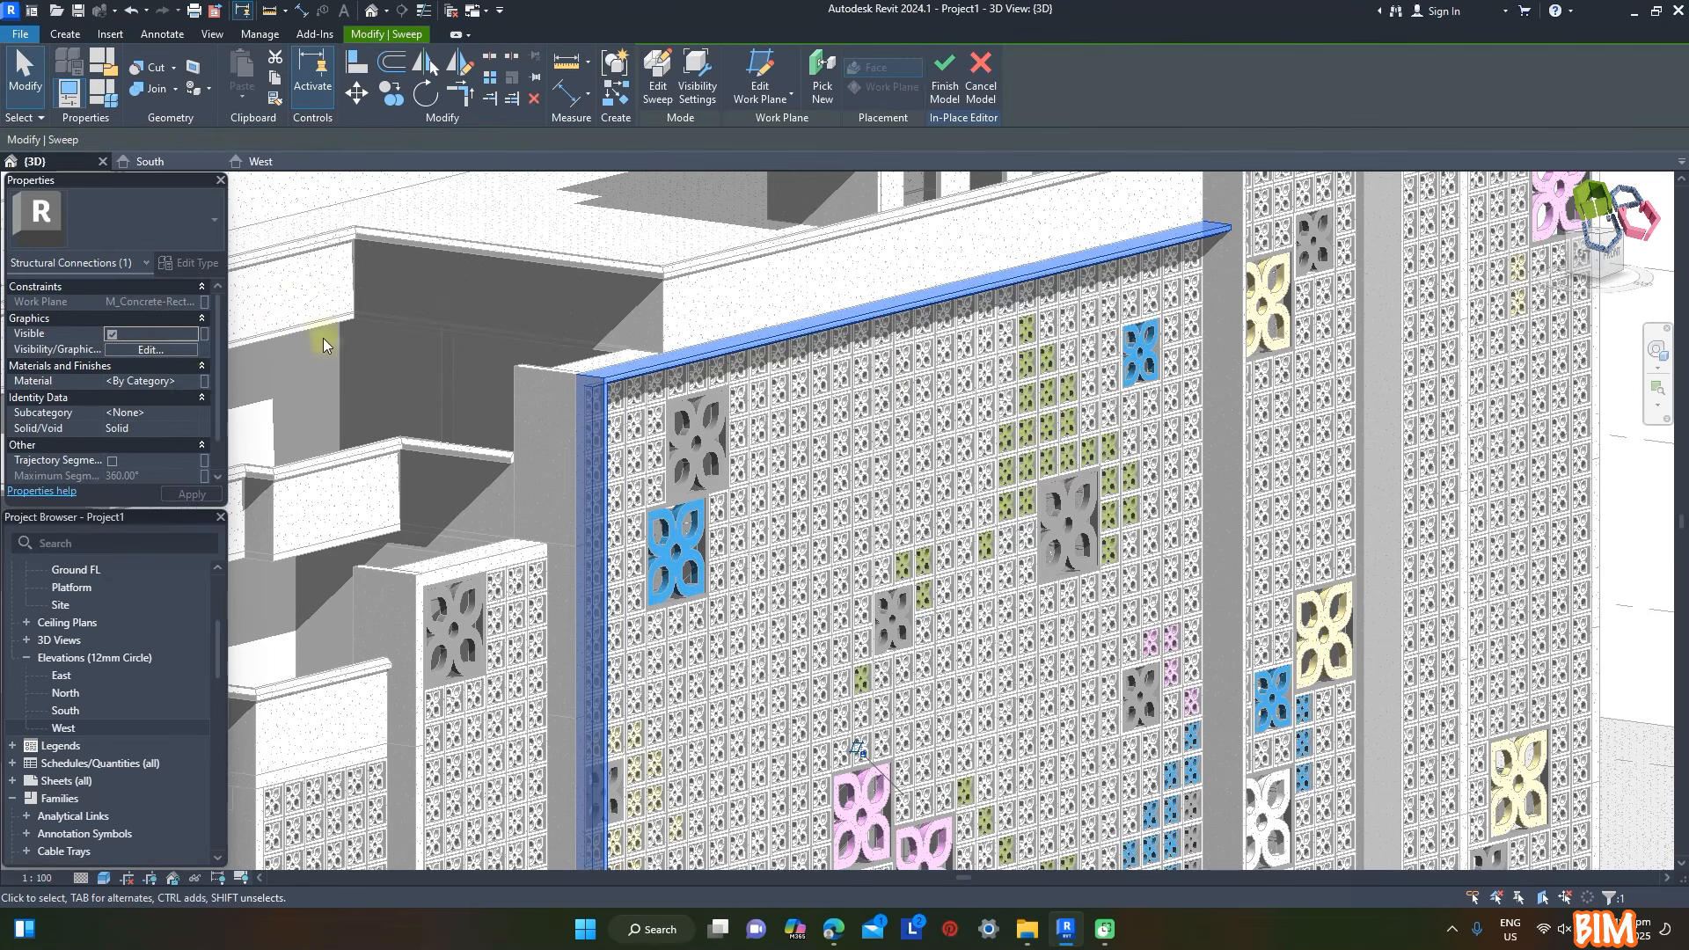
# - Assign the cast-in-place concrete material to the middle-bay sweep and finish the in-place model
pyautogui.click(204, 380)
pyautogui.click(1410, 710)
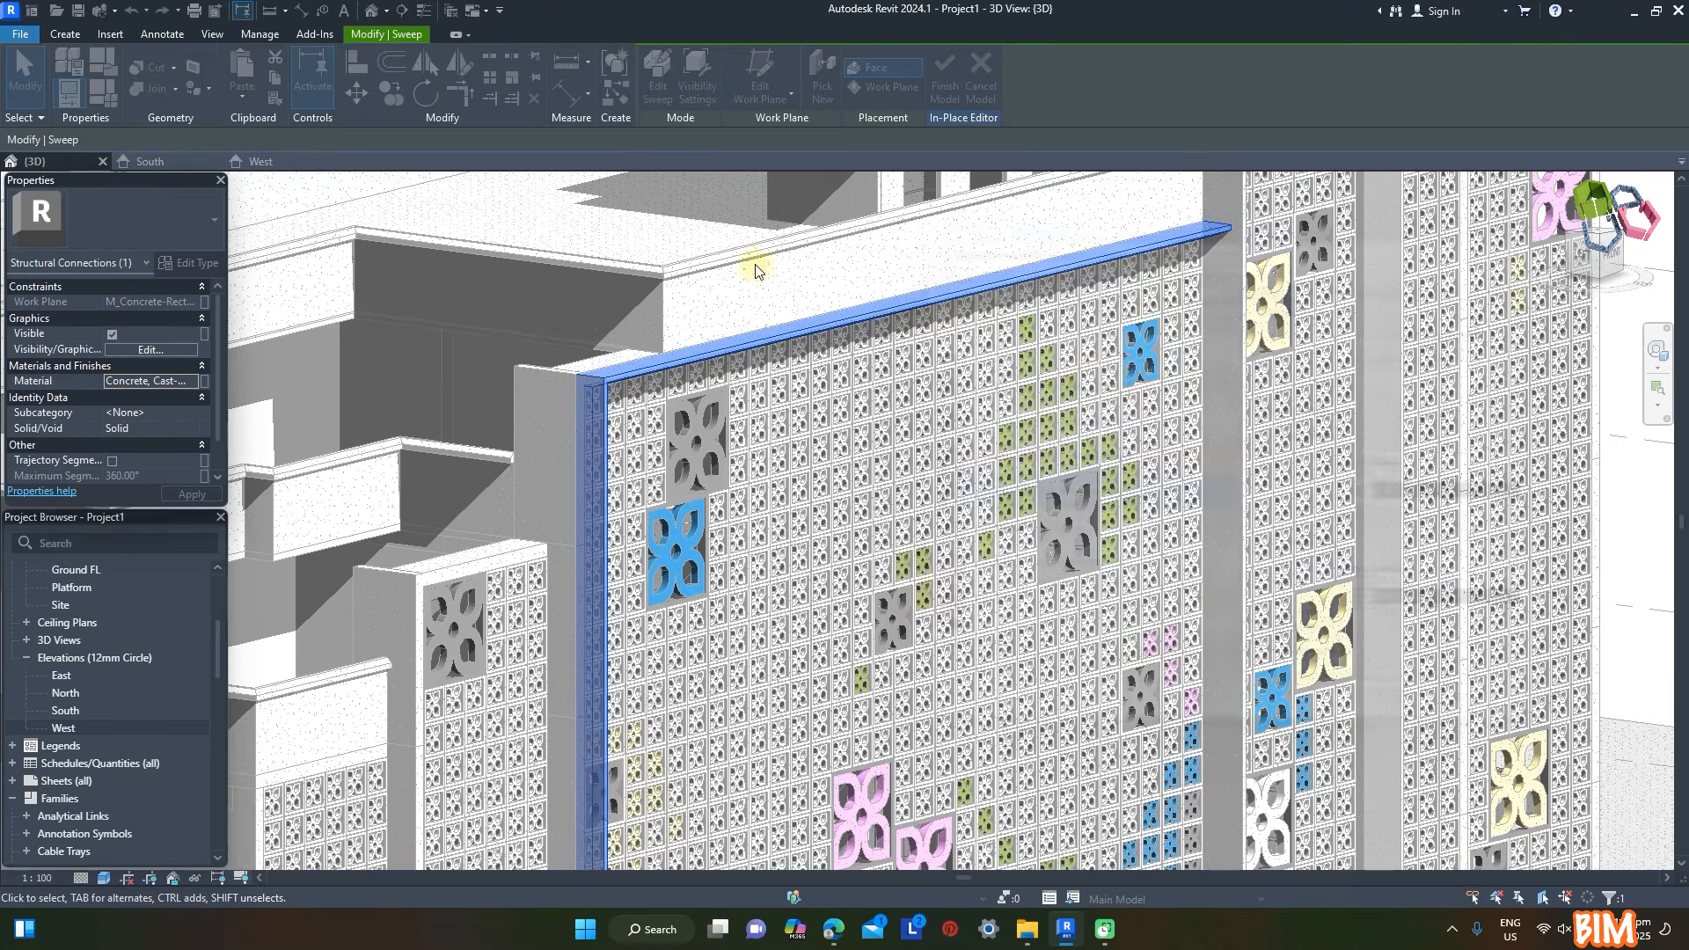
pyautogui.click(944, 87)
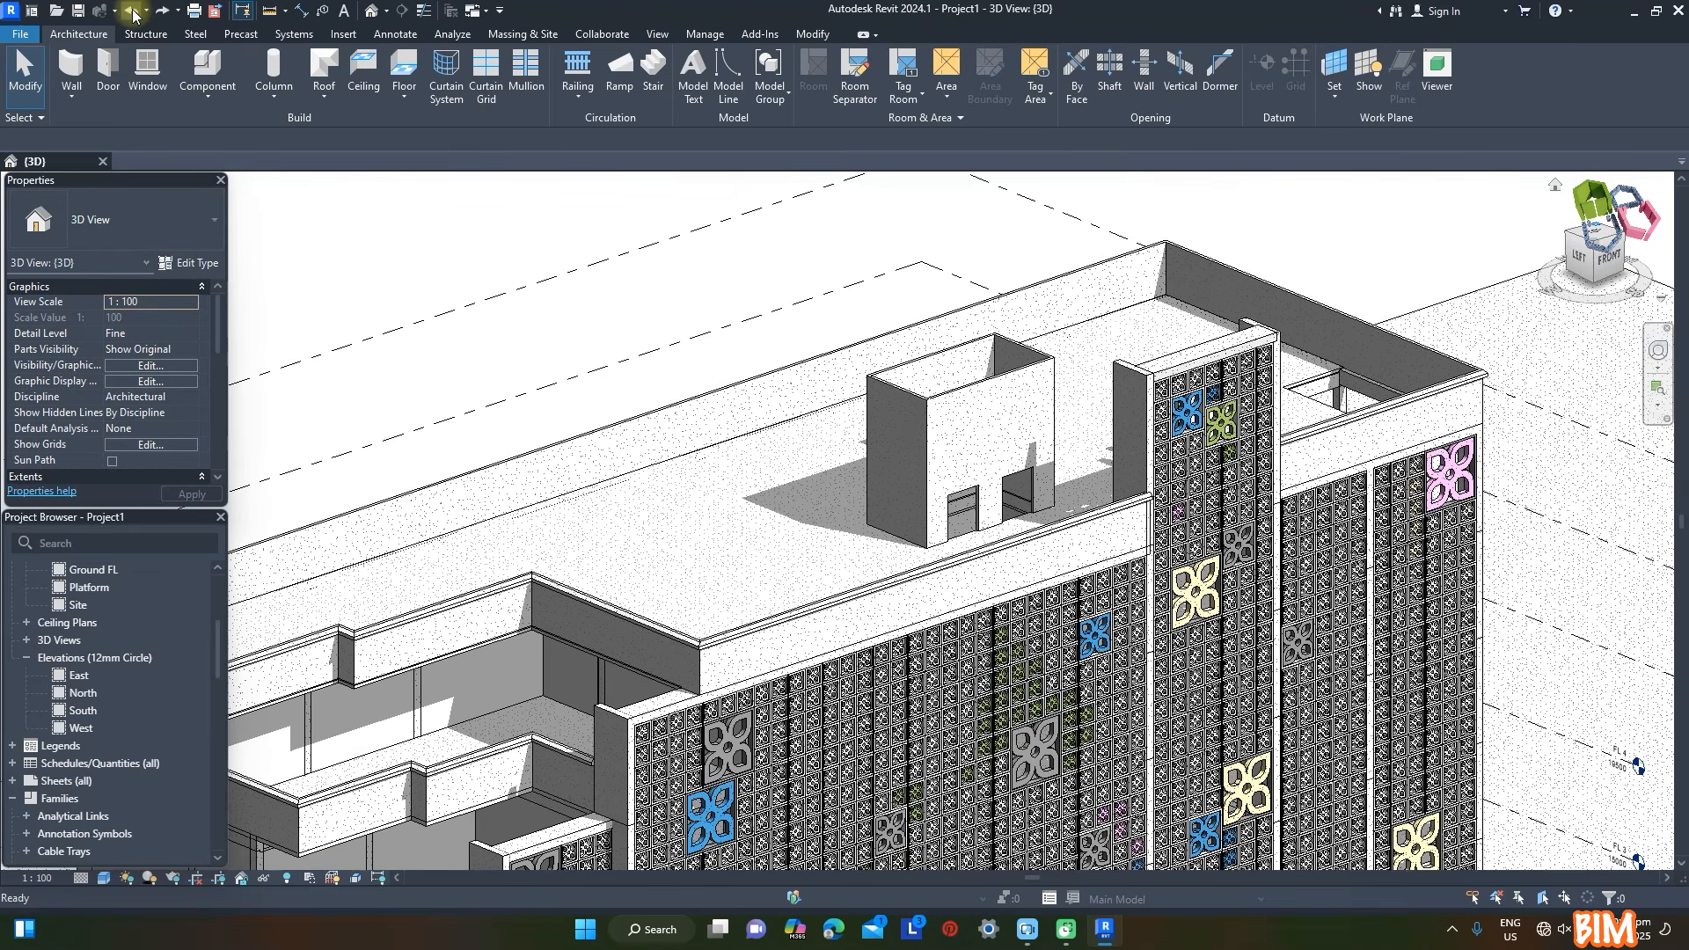
# - Undo the last two edits to the rooftop cores
pyautogui.click(132, 10)
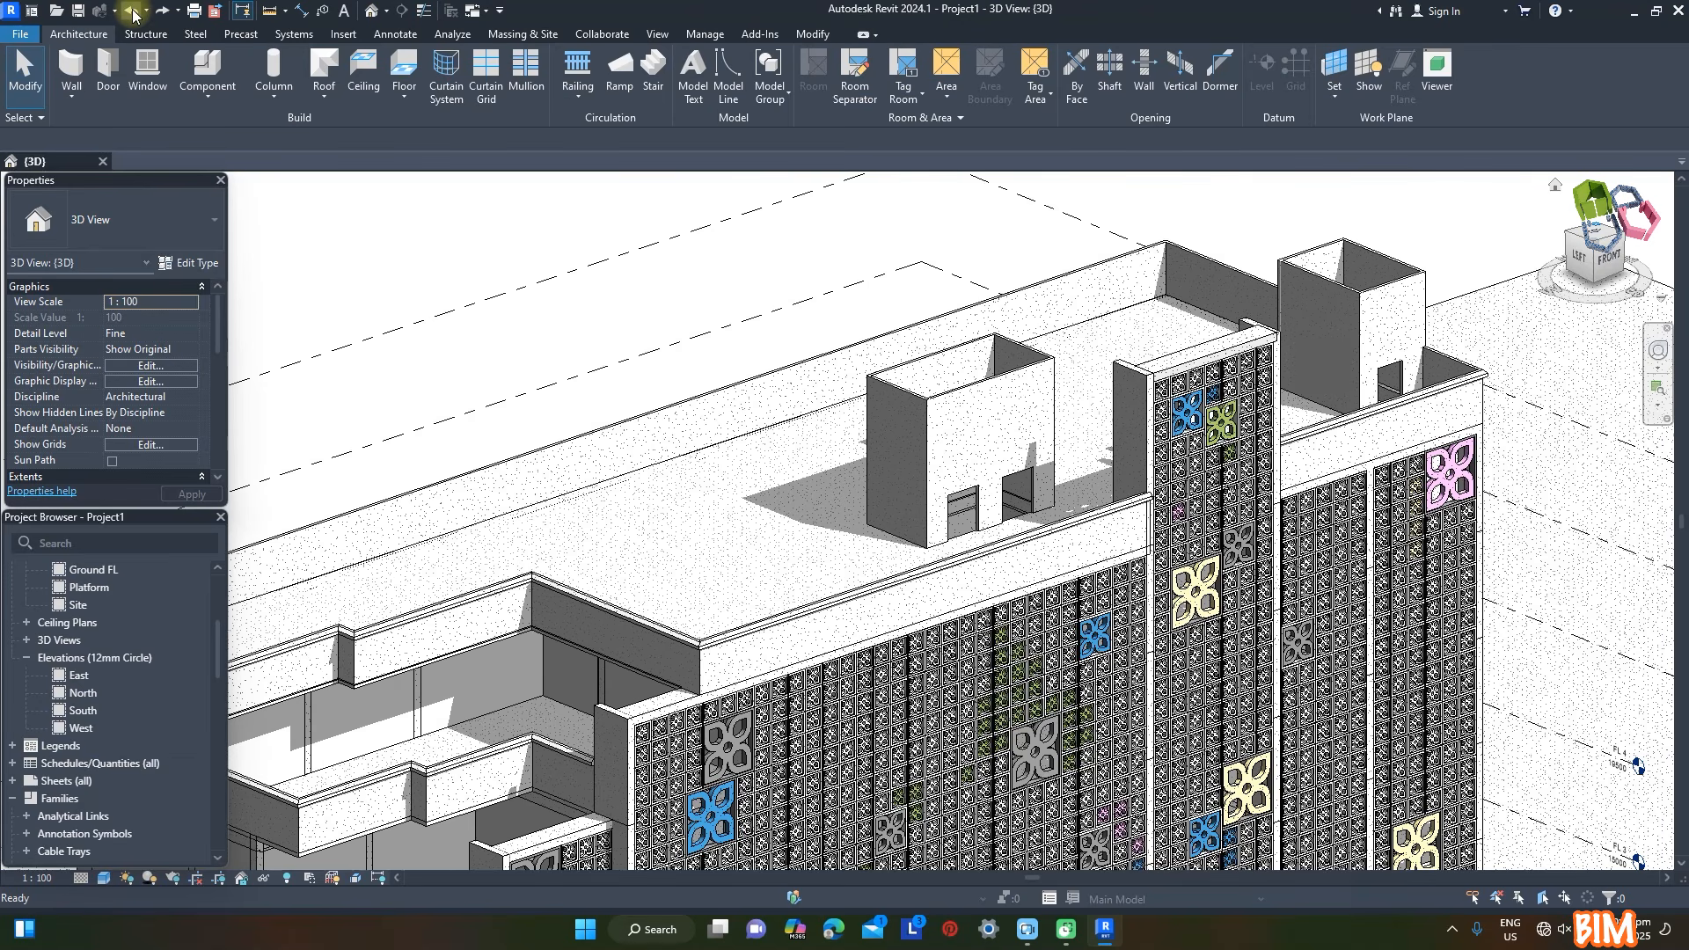
pyautogui.click(132, 11)
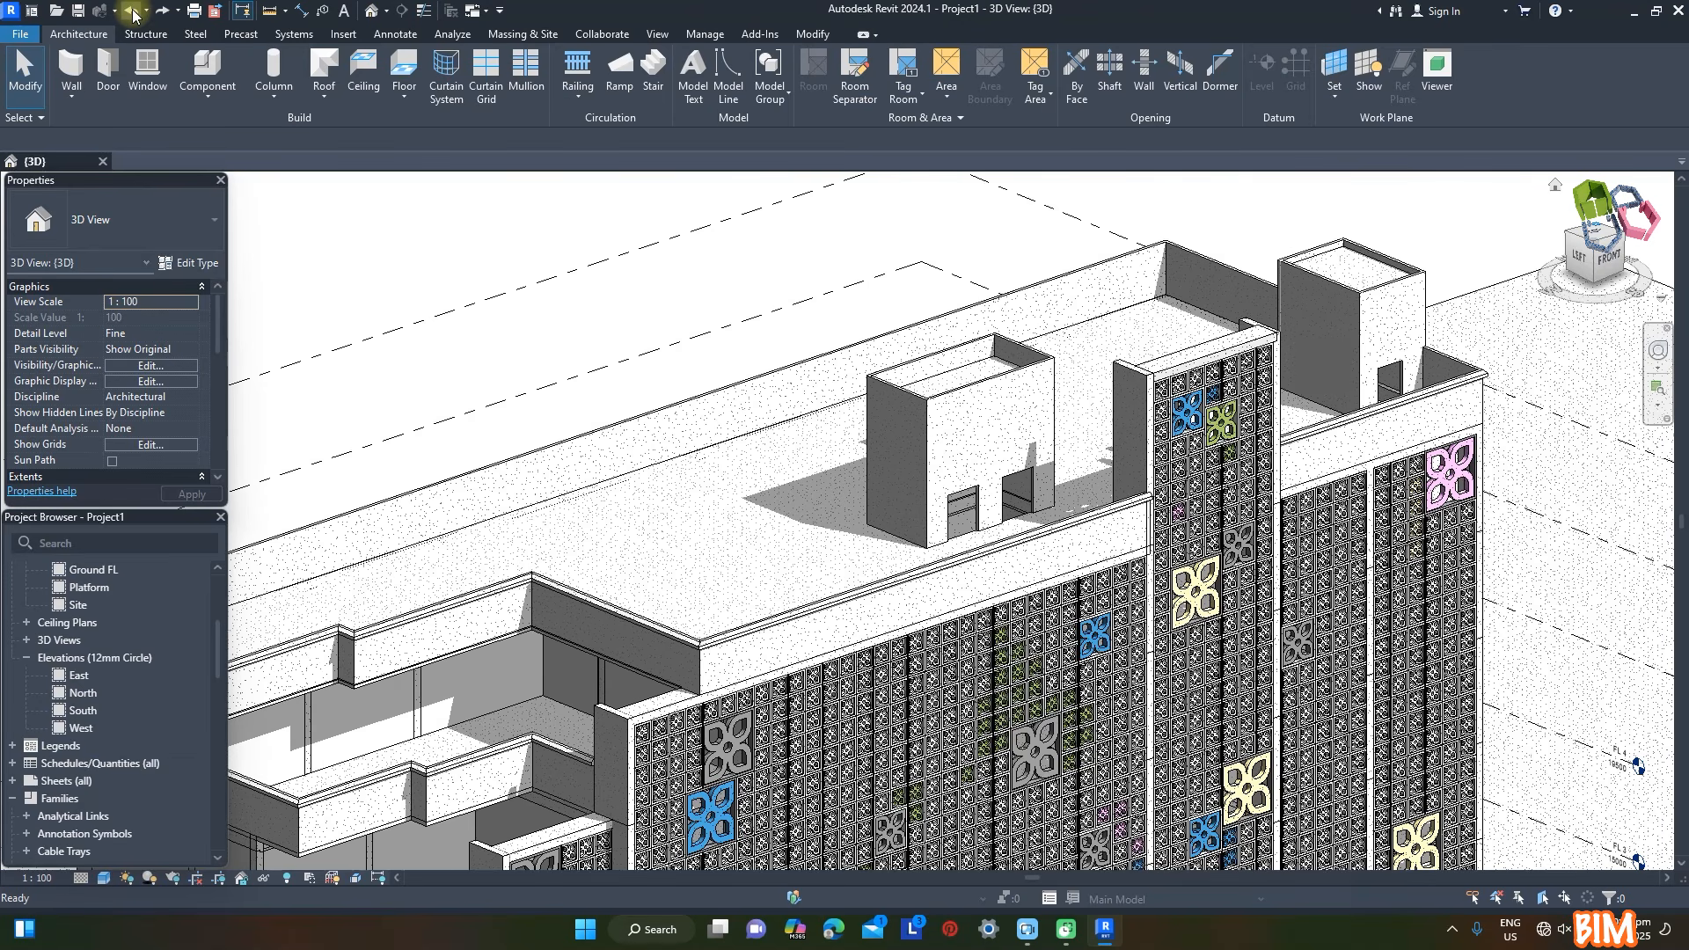
# - Undo the last three edits to the rooftop framing between the two cores
pyautogui.click(132, 11)
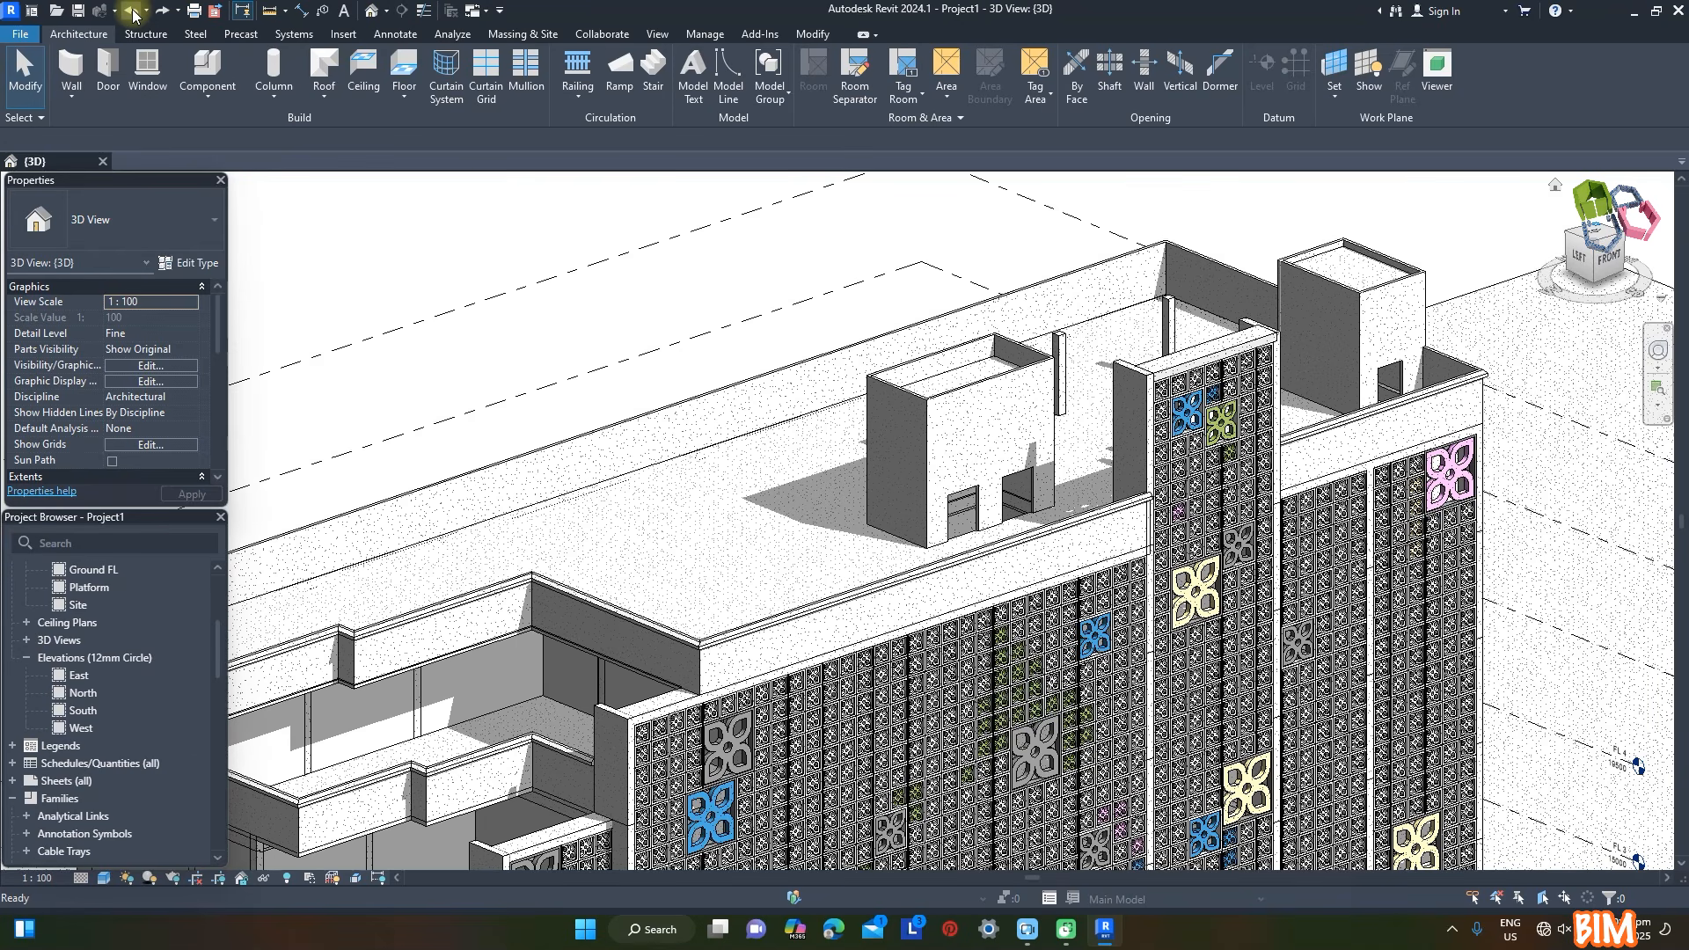
pyautogui.click(132, 10)
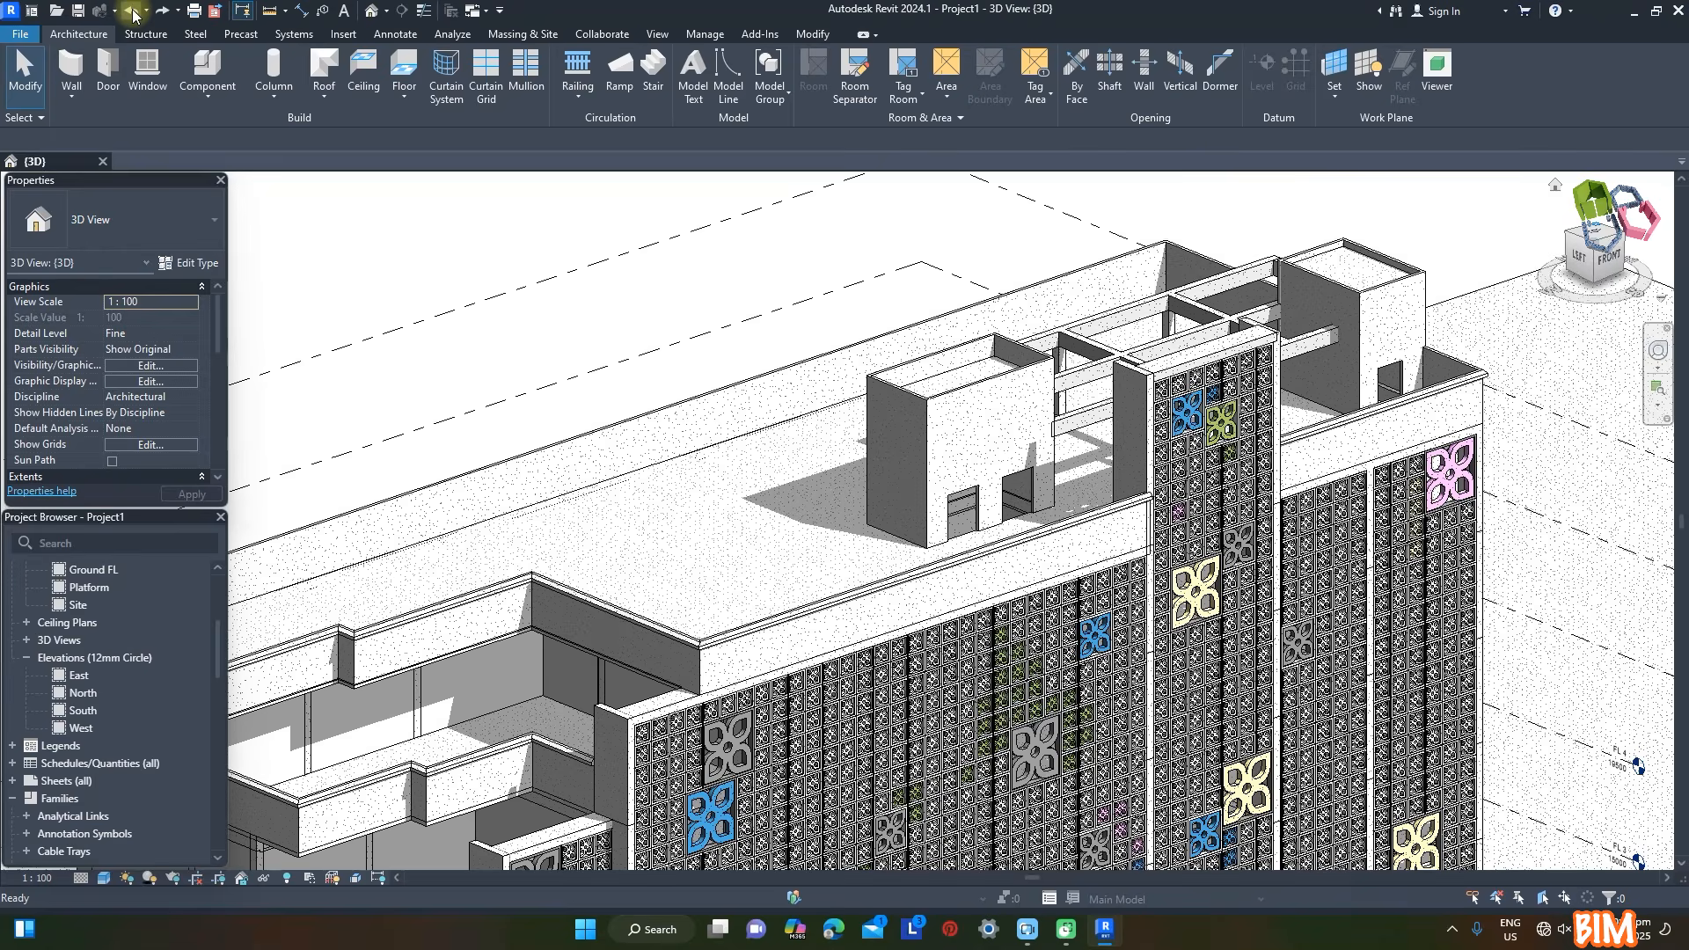
pyautogui.click(132, 11)
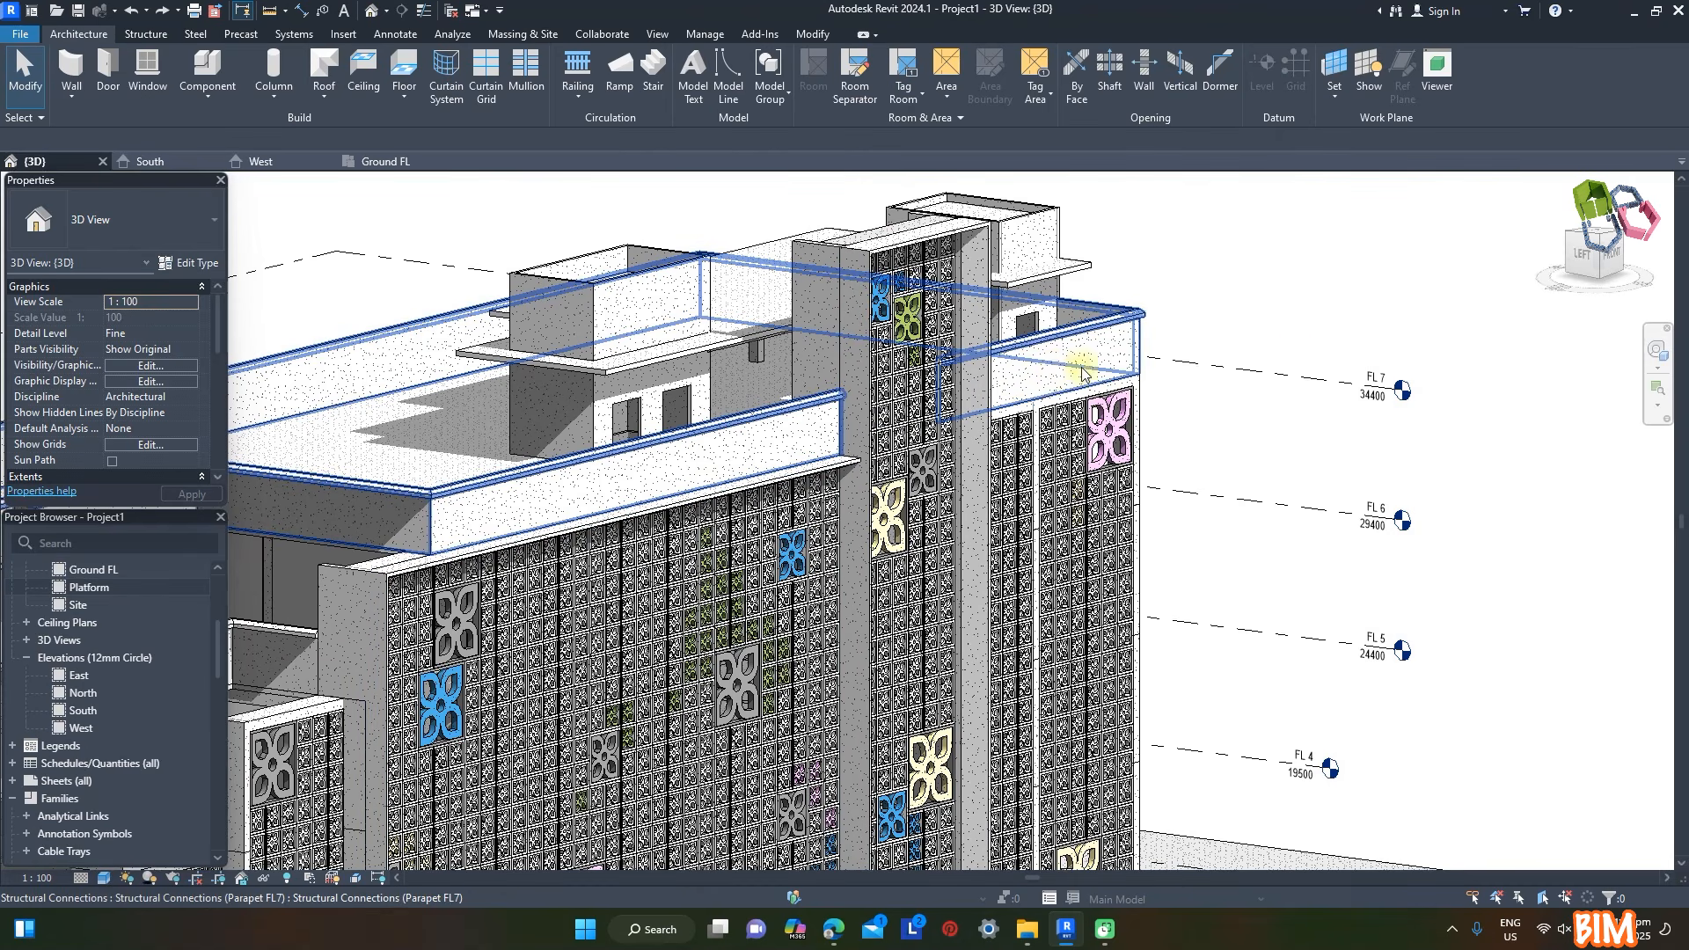
# - Set the work plane to the front face of the FL 7 parapet beside the tall screen bay
pyautogui.click(1334, 97)
pyautogui.click(1334, 97)
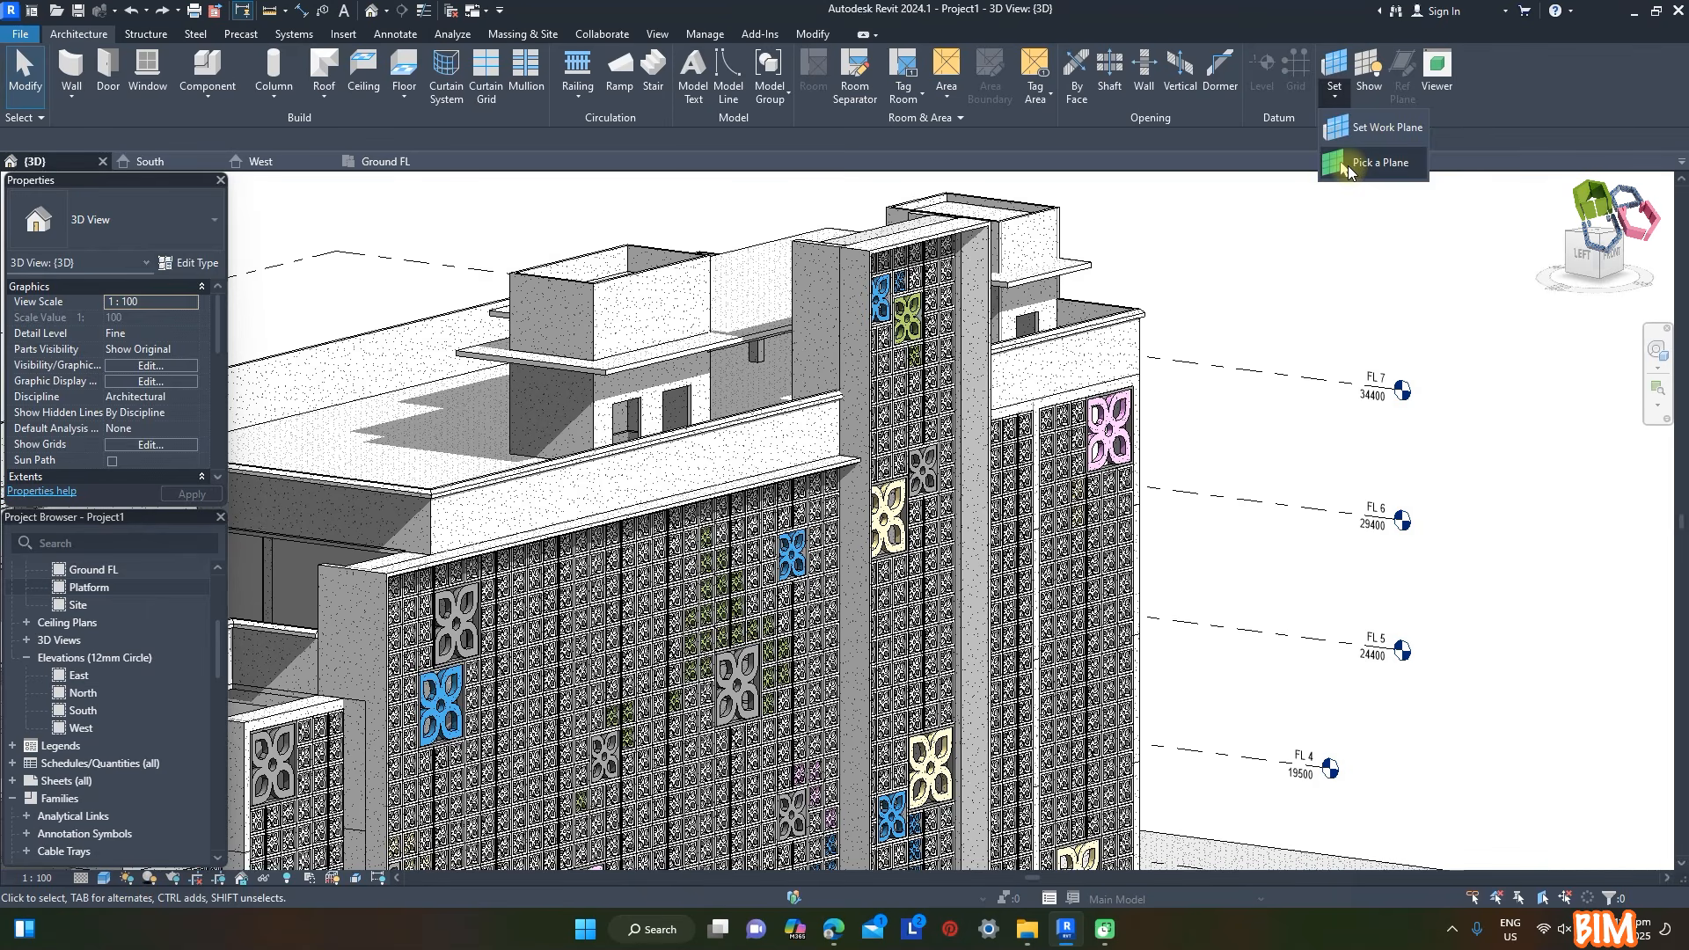
pyautogui.click(1347, 164)
pyautogui.click(1085, 351)
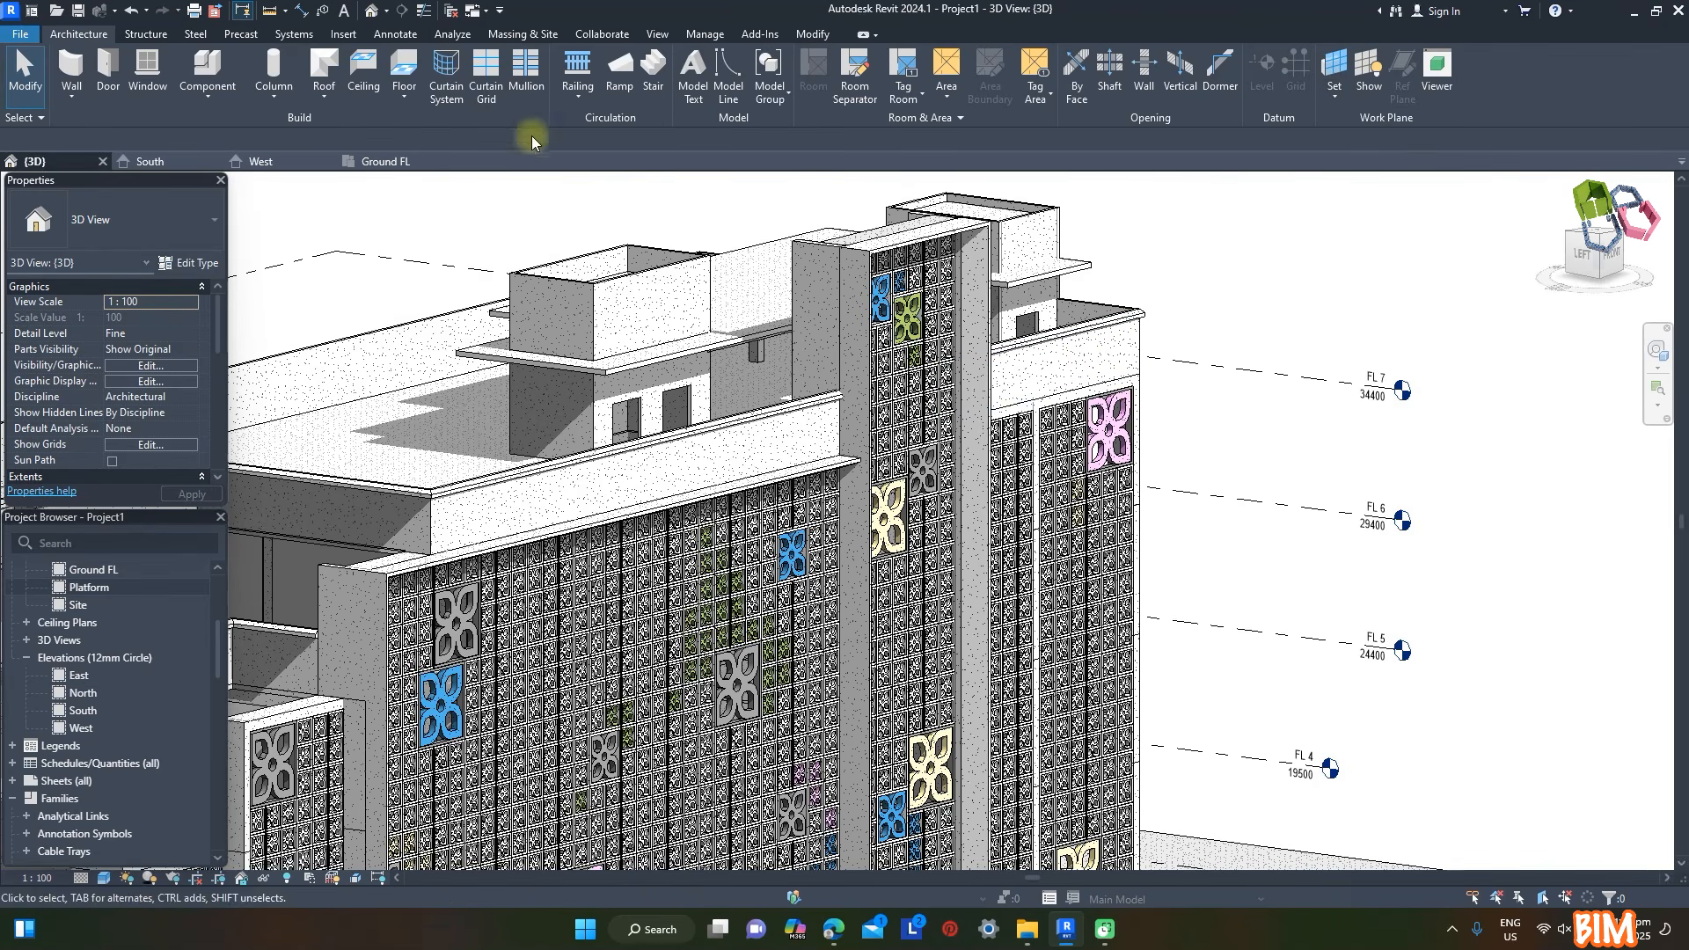
# - Place two-line model text reading "Ministry of Information" on the parapet face in the 600mm Arial type
pyautogui.click(693, 72)
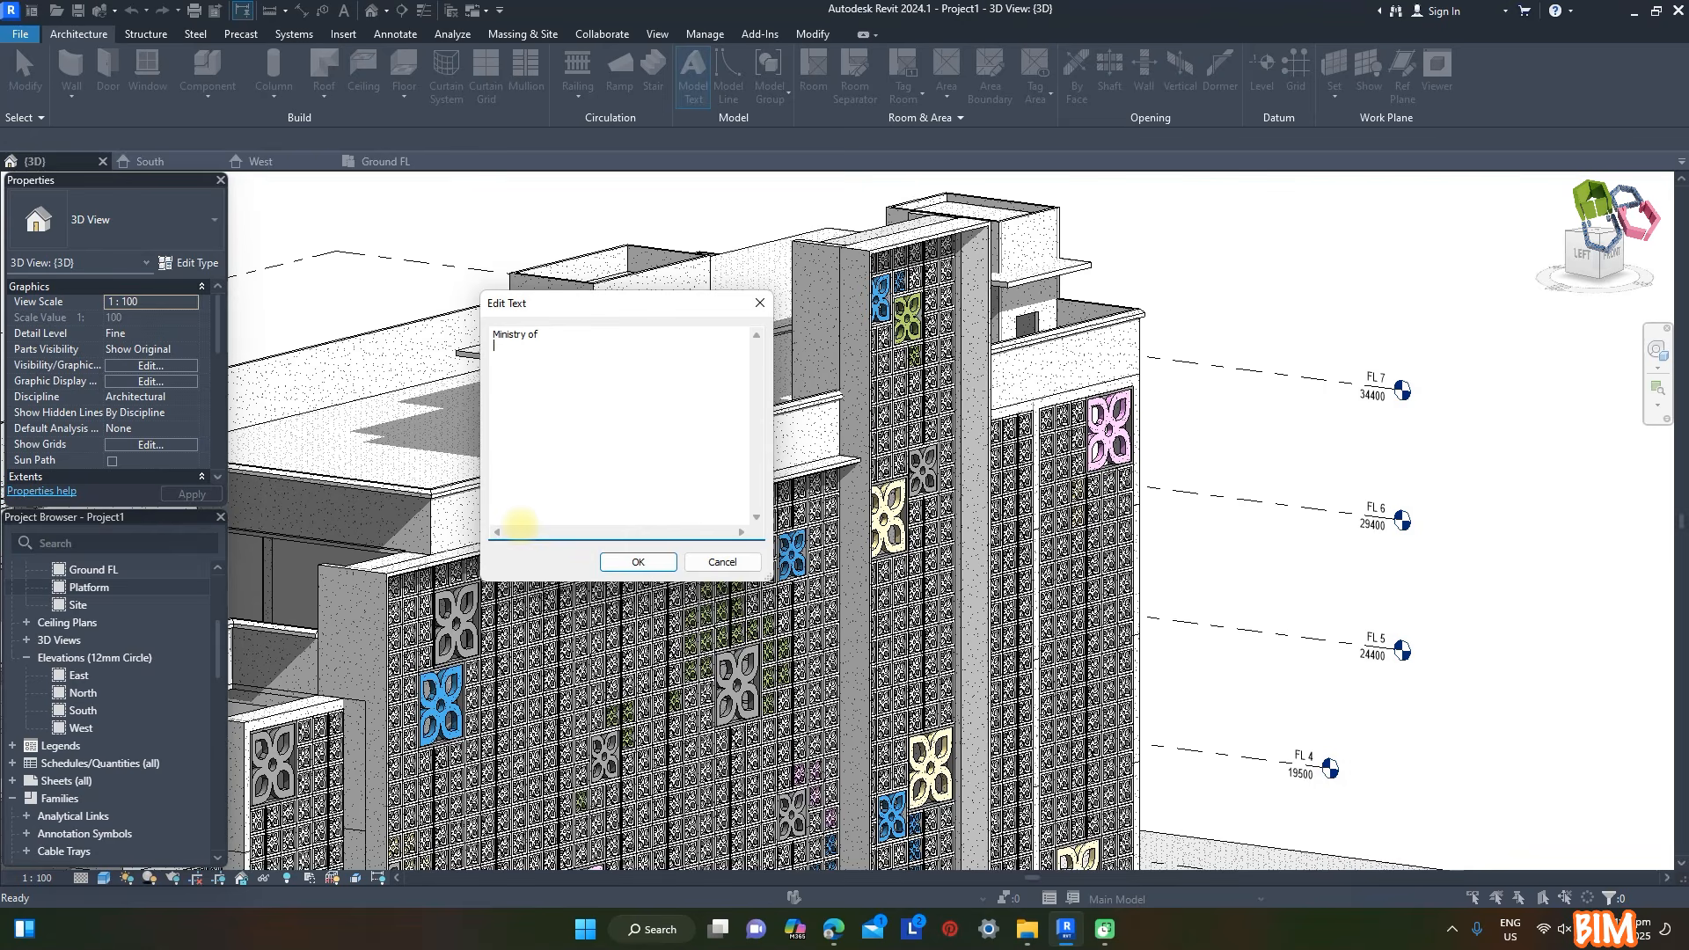
pyautogui.click(634, 568)
pyautogui.scroll(5, 968, 378)
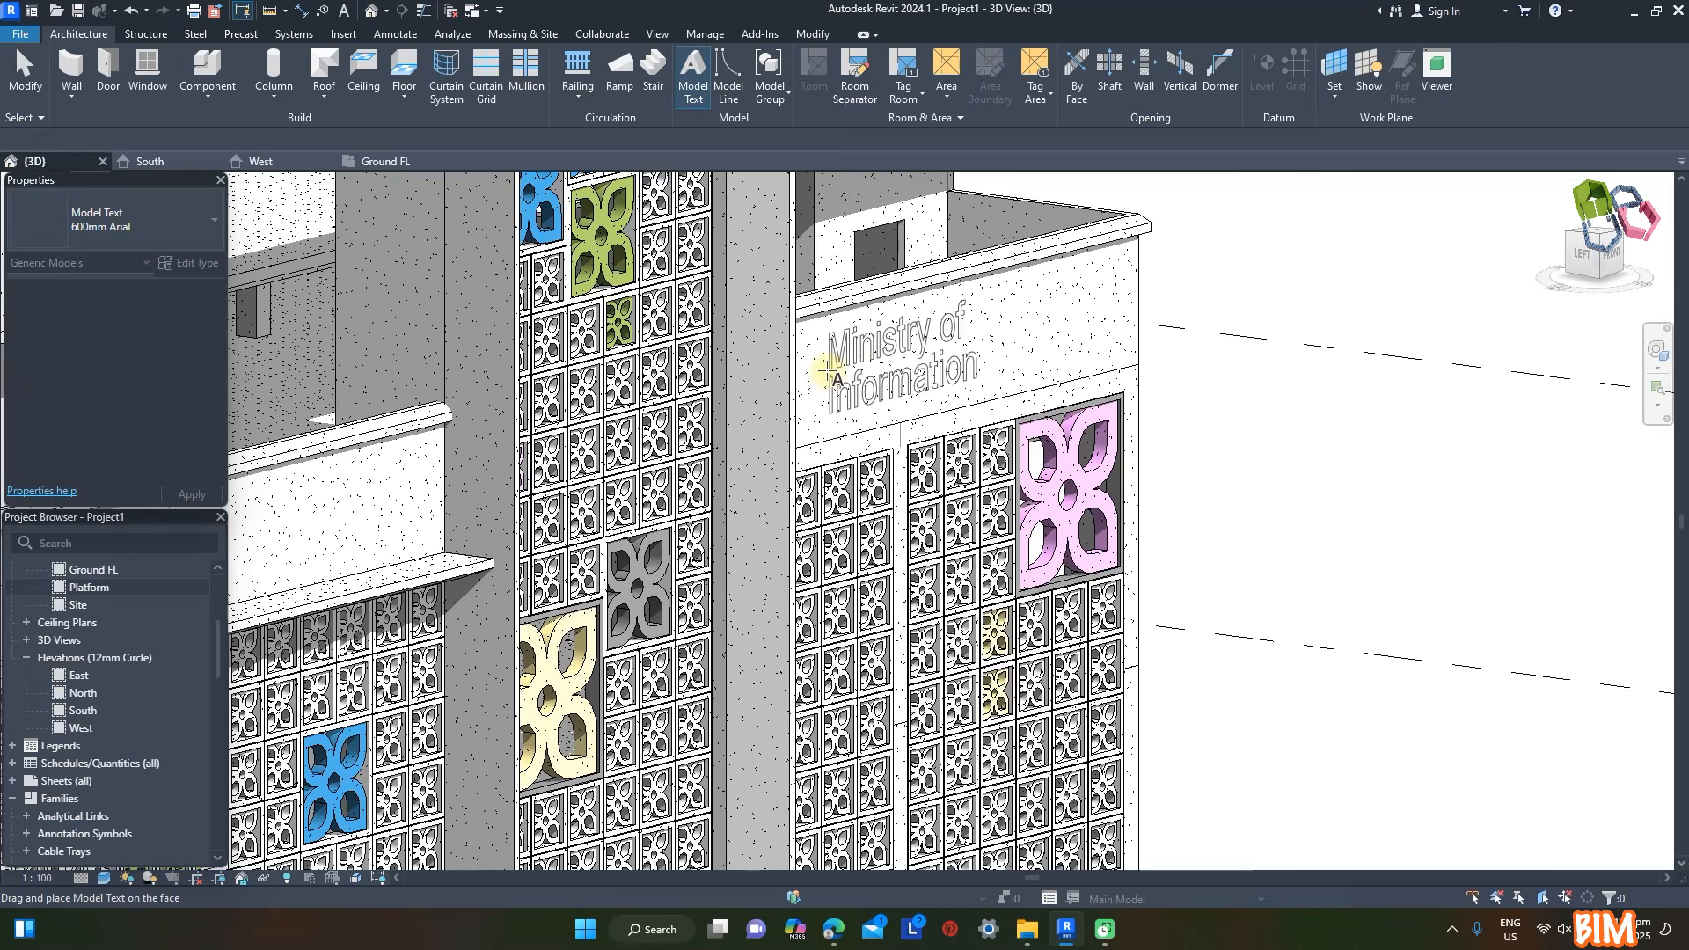
pyautogui.click(825, 374)
pyautogui.press('Escape')
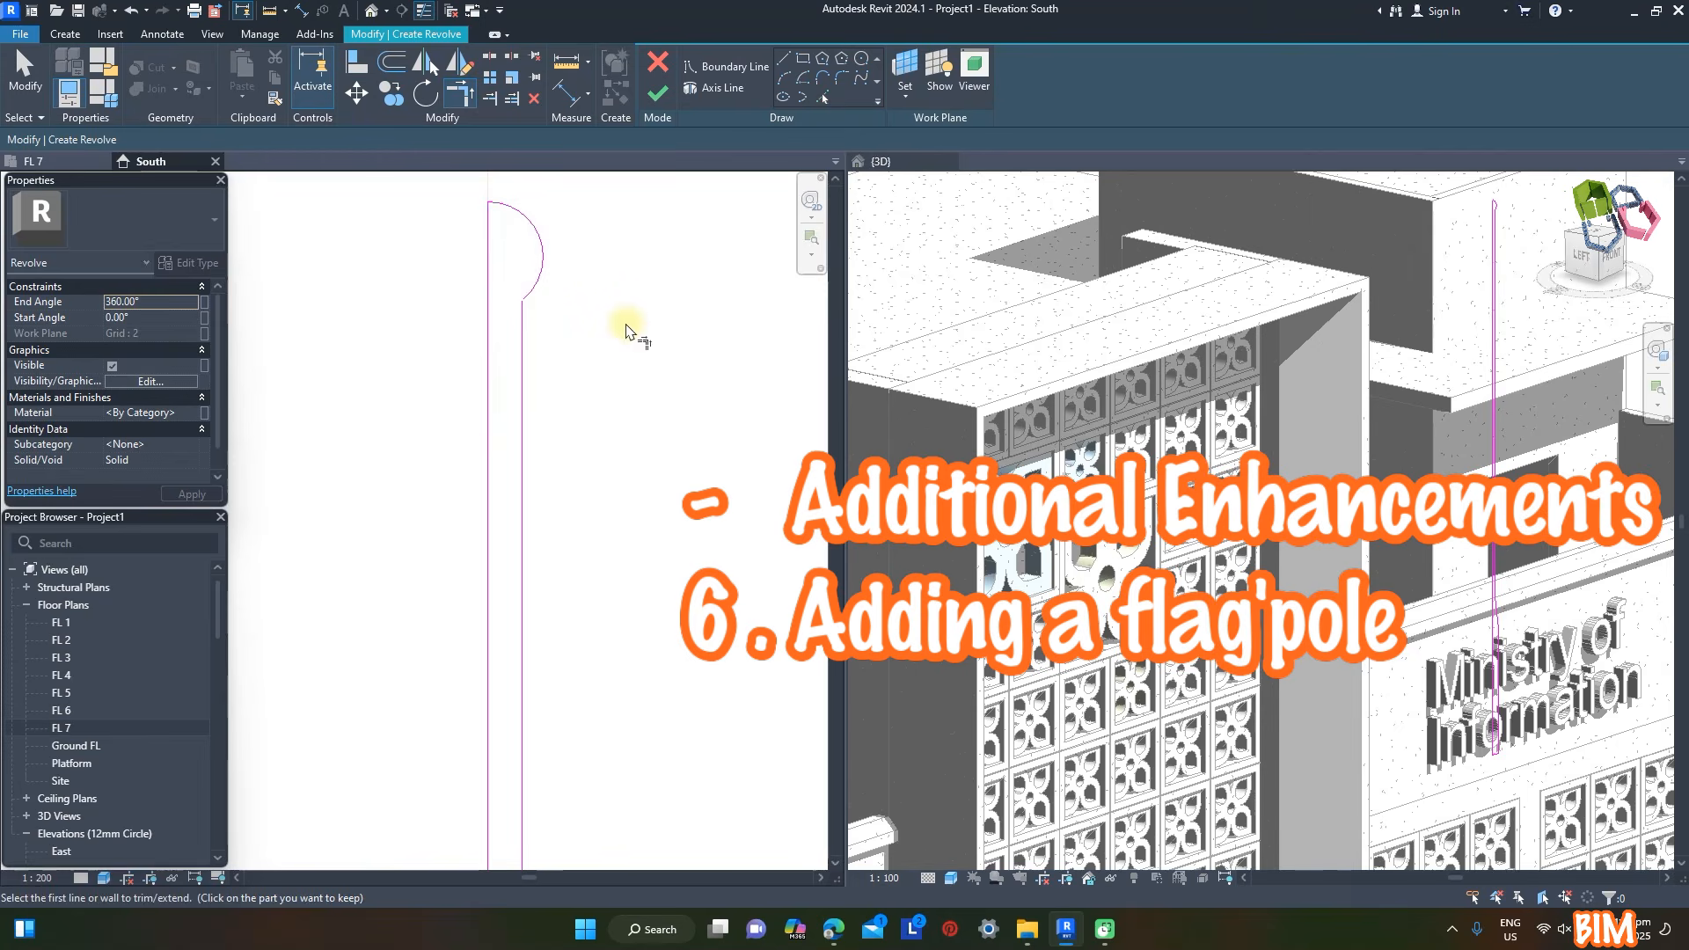
# - Finish the flagpole's 360° revolve from its round-topped profile and complete the in-place model
pyautogui.scroll(-8, 539, 252)
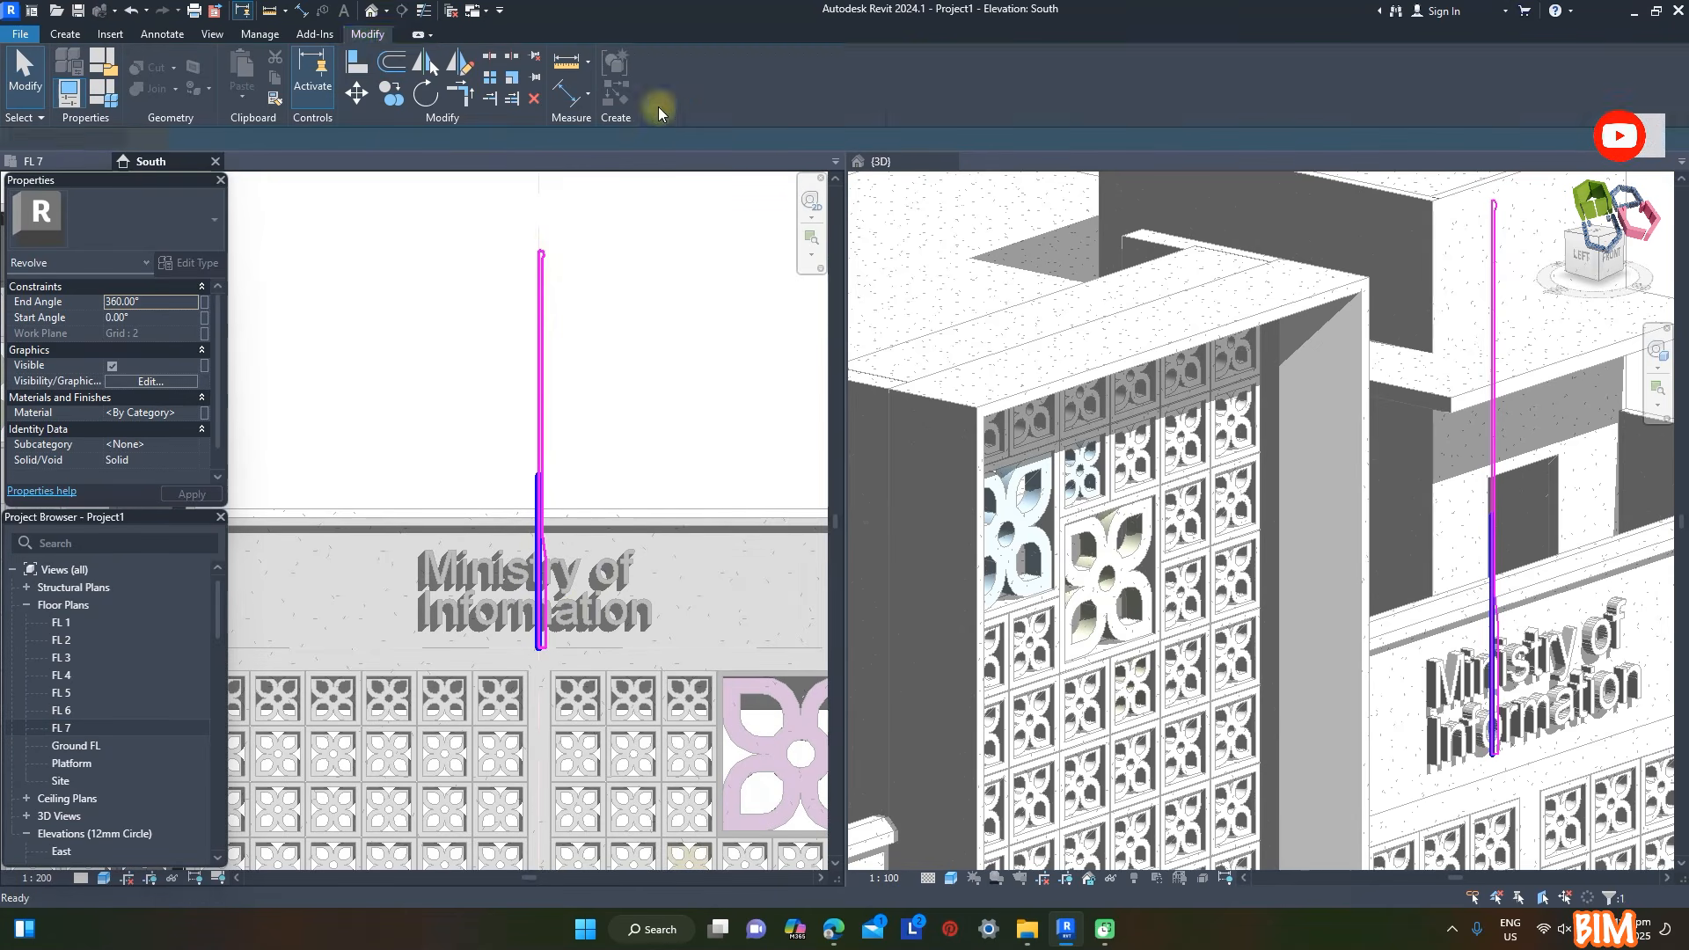
pyautogui.click(658, 99)
pyautogui.scroll(1, 1528, 275)
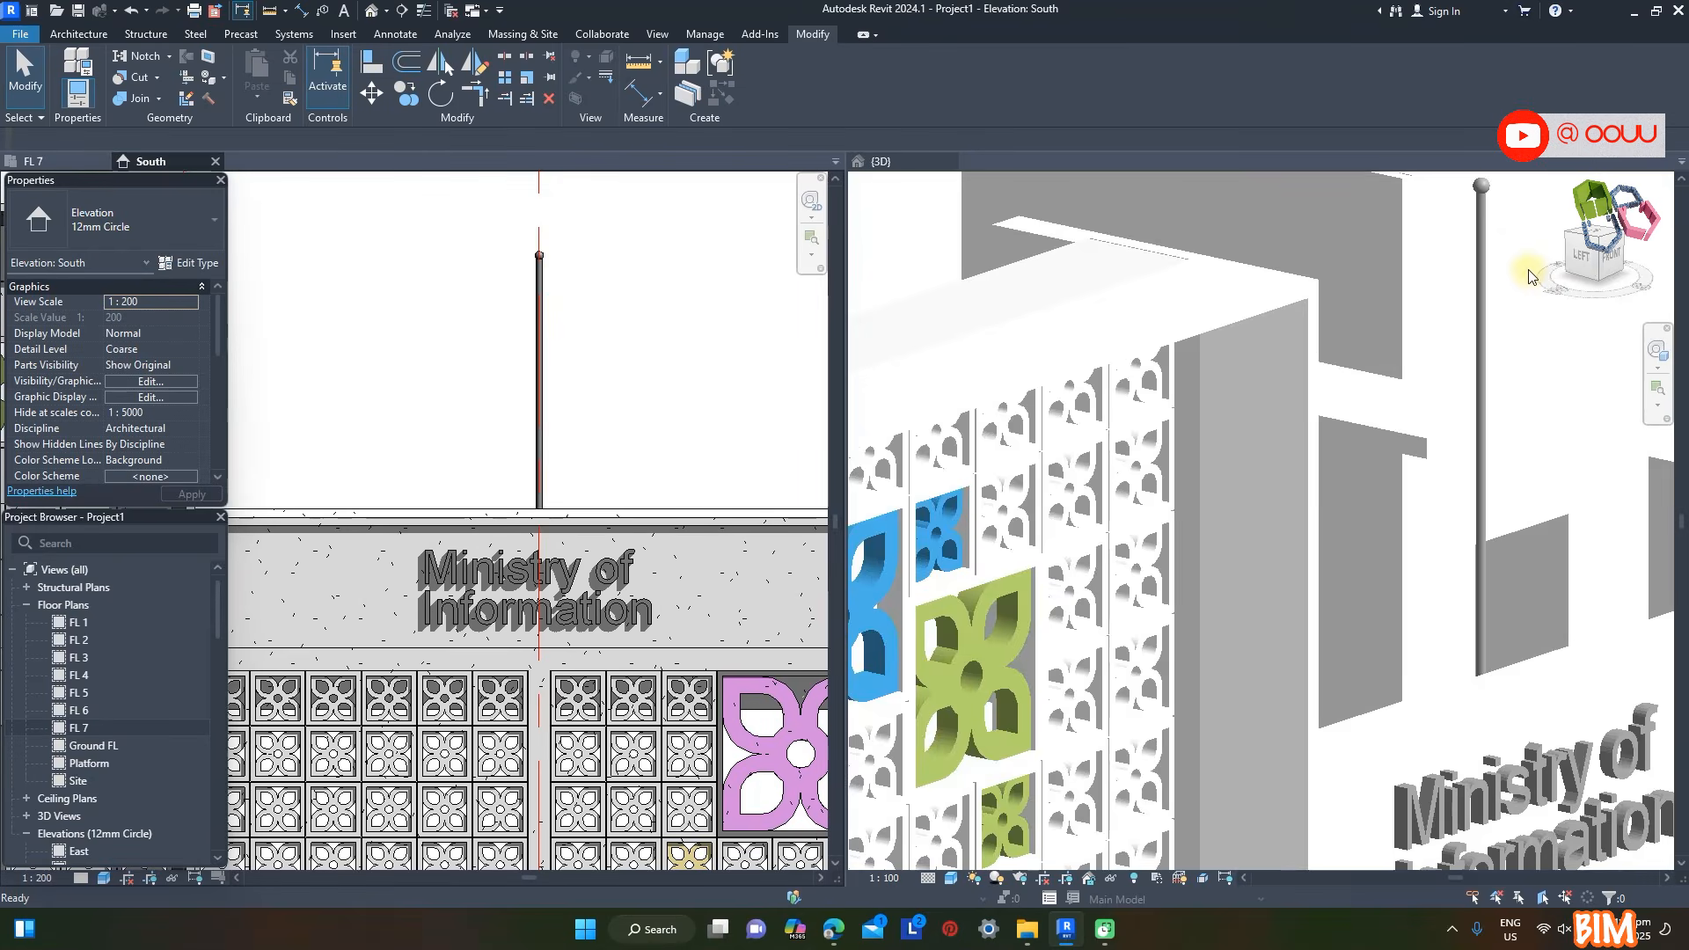